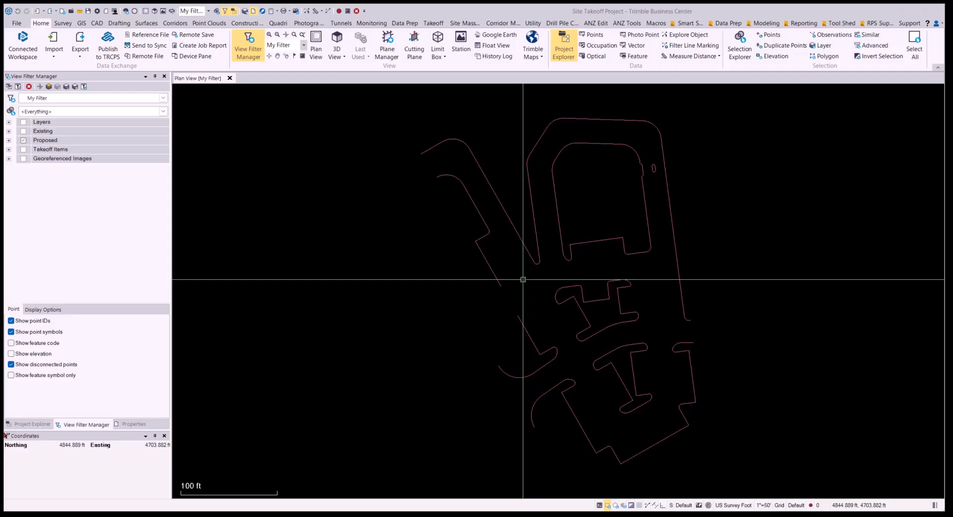
Display the Proposed Contours, Proposed BLDG Pad and Existing Contours layers together with the Proposed Curb Face
{"action": "left_click", "coordinate": [8, 140]}
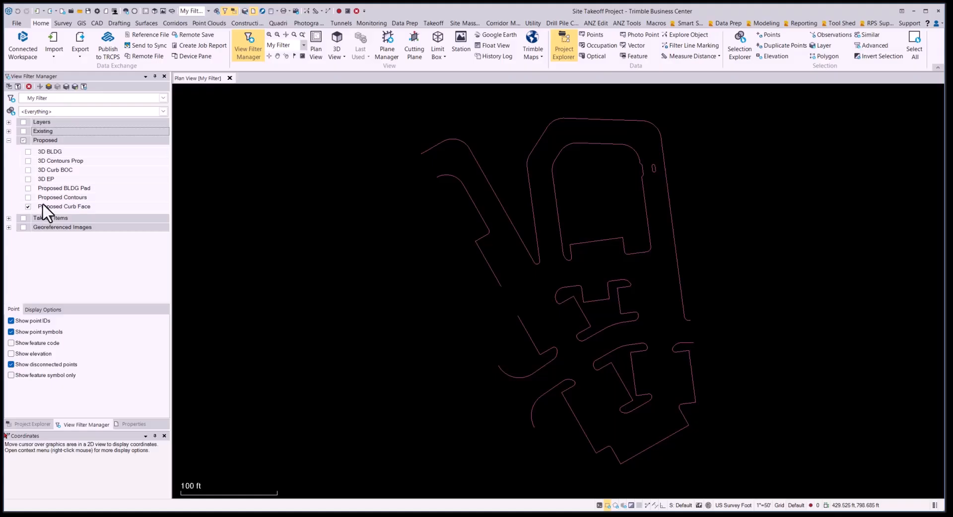
{"action": "left_click", "coordinate": [28, 197]}
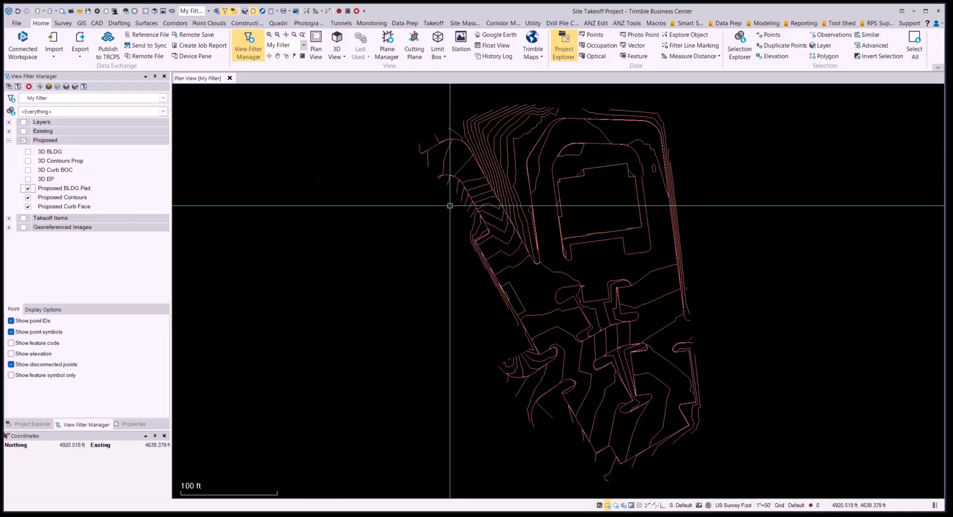
{"action": "left_click", "coordinate": [9, 131]}
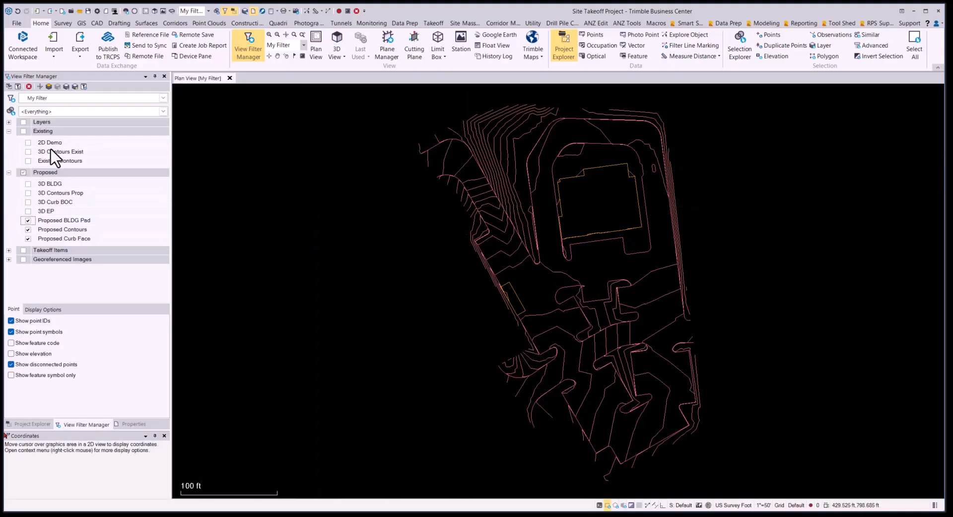
{"action": "left_click", "coordinate": [28, 161]}
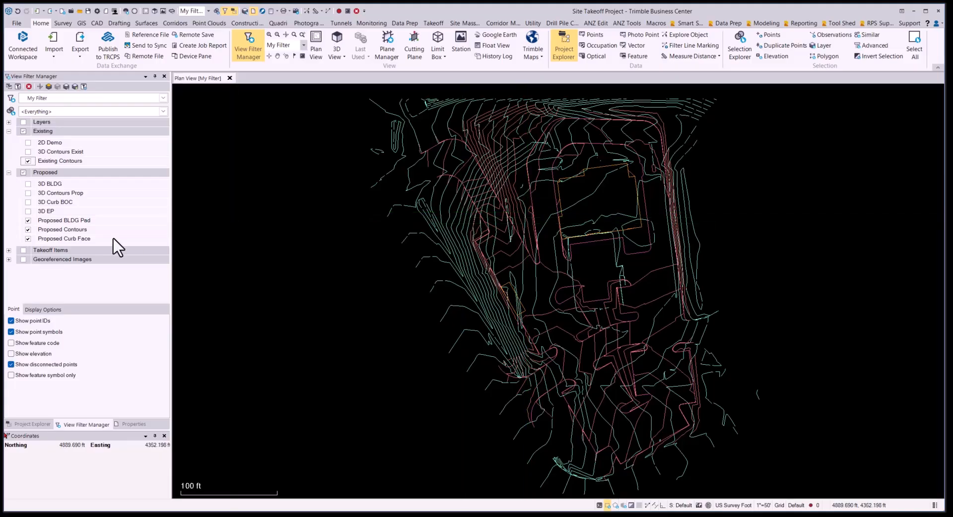
Hide the Existing Contours, Proposed BLDG Pad and Proposed Contours layers, leaving only the Proposed Curb Face displayed
{"action": "left_click", "coordinate": [28, 160]}
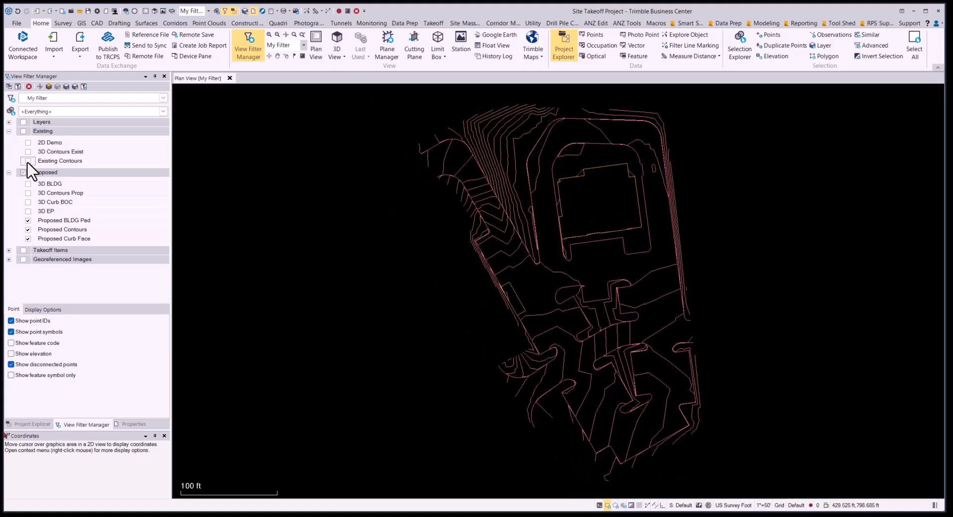
{"action": "left_click", "coordinate": [28, 221]}
{"action": "left_click", "coordinate": [27, 230]}
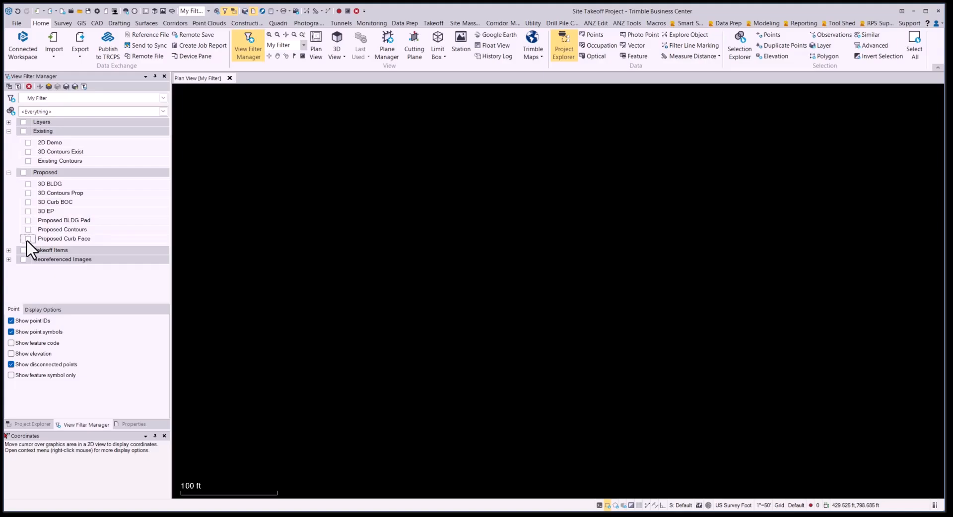
{"action": "left_click", "coordinate": [27, 238]}
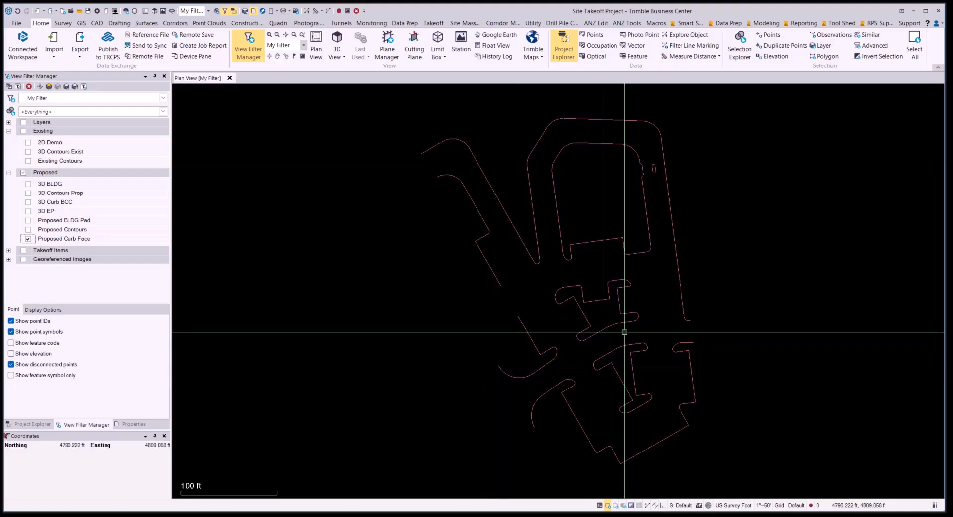
Select the short inner curb line on the site's west side to inspect its extent, and clear the selection
{"action": "left_click", "coordinate": [490, 267]}
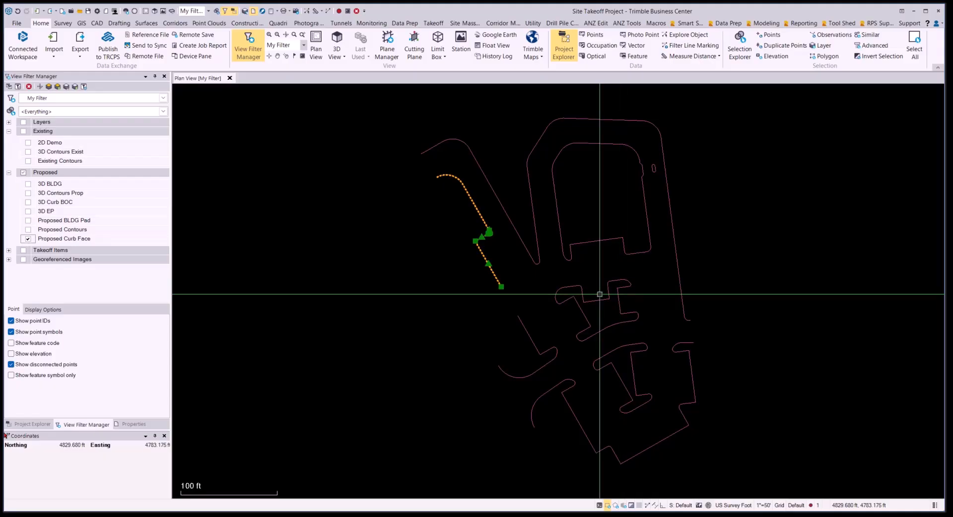
{"action": "left_click", "coordinate": [460, 319]}
{"action": "middle_click_drag", "start_coordinate": [574, 308], "coordinate": [529, 311]}
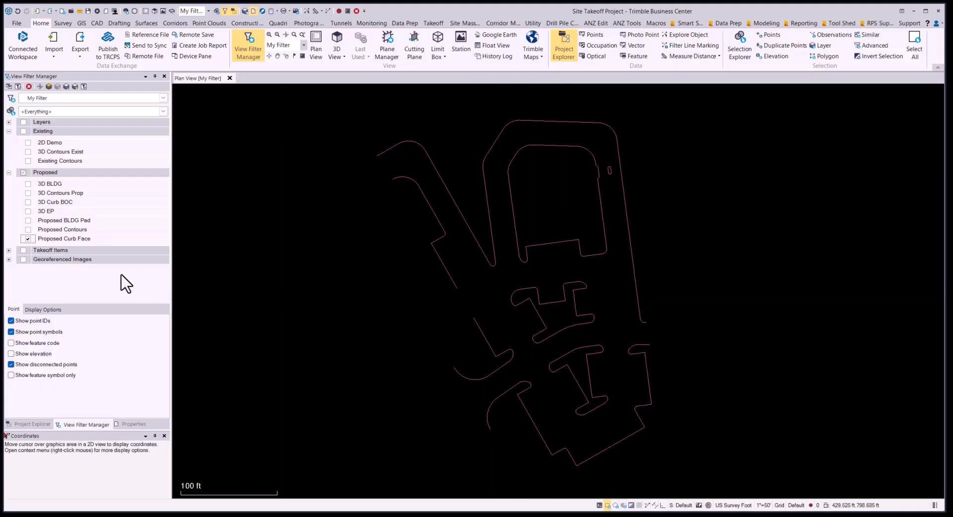
Display Existing Contours instead of Proposed Curb Face and check individual contour segments for breaks near the site's northwest corner
{"action": "left_click", "coordinate": [28, 239]}
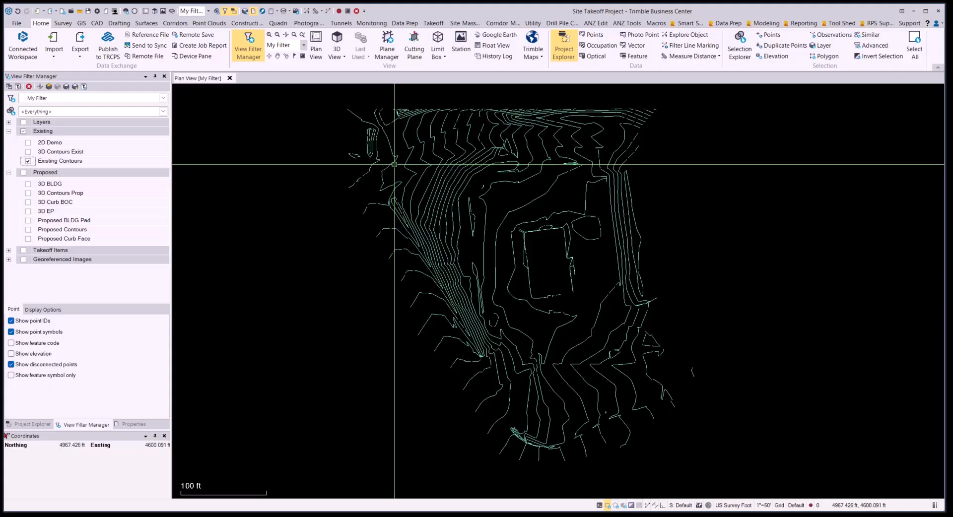
{"action": "scroll", "coordinate": [394, 165], "scroll_direction": "up", "scroll_amount": 3}
{"action": "middle_click_drag", "start_coordinate": [409, 183], "coordinate": [479, 266]}
{"action": "scroll", "coordinate": [400, 334], "scroll_direction": "up", "scroll_amount": 3}
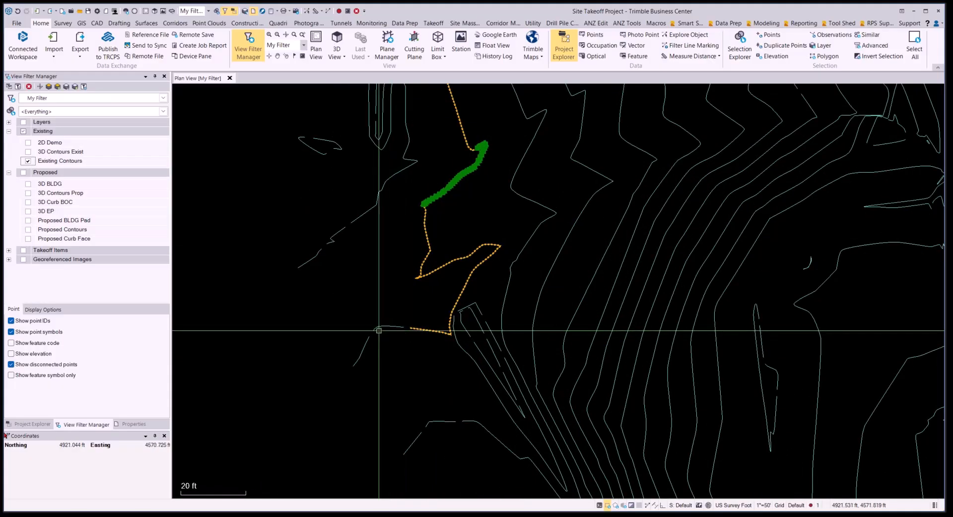
{"action": "scroll", "coordinate": [378, 330], "scroll_direction": "up", "scroll_amount": 3}
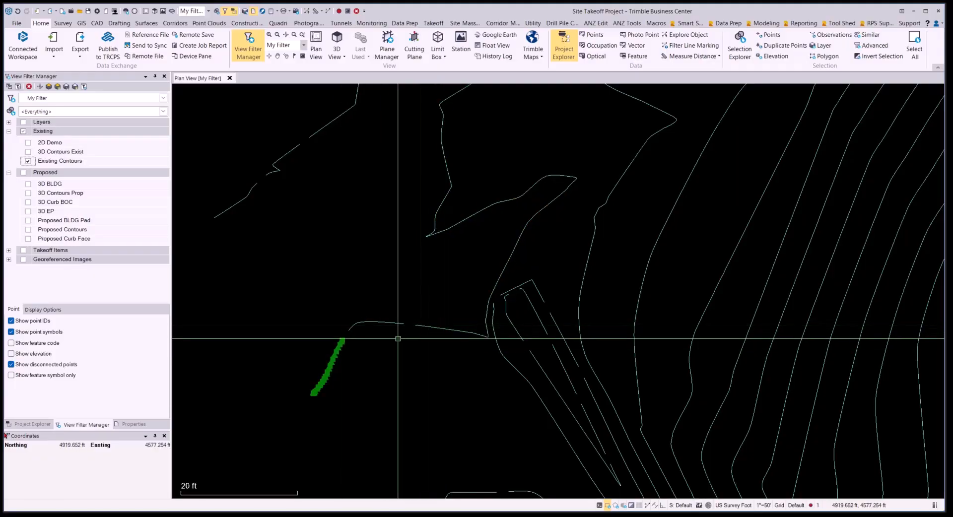
Examine the gaps between existing contour segments along the northern and western slopes
{"action": "scroll", "coordinate": [491, 296], "scroll_direction": "down", "scroll_amount": 2}
{"action": "middle_click_drag", "start_coordinate": [491, 296], "coordinate": [403, 358]}
{"action": "scroll", "coordinate": [524, 216], "scroll_direction": "down", "scroll_amount": 1}
{"action": "middle_click_drag", "start_coordinate": [524, 216], "coordinate": [512, 305]}
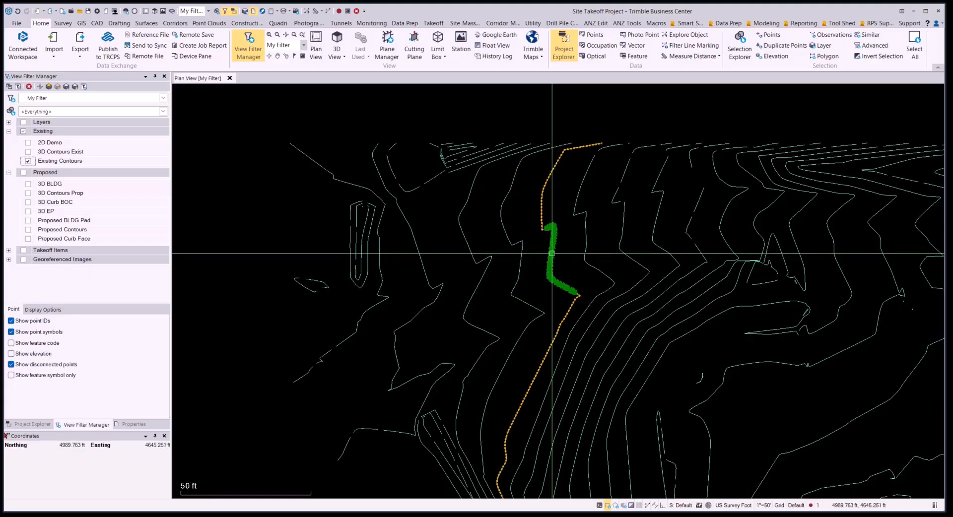
{"action": "scroll", "coordinate": [601, 213], "scroll_direction": "down", "scroll_amount": 1}
{"action": "middle_click_drag", "start_coordinate": [634, 258], "coordinate": [598, 215]}
{"action": "mouse_move", "coordinate": [574, 259]}
{"action": "middle_mouse_down"}
{"action": "mouse_move", "coordinate": [530, 228]}
{"action": "mouse_move", "coordinate": [582, 257]}
{"action": "mouse_move", "coordinate": [560, 256]}
{"action": "middle_mouse_up"}
{"action": "scroll", "coordinate": [529, 225], "scroll_direction": "down", "scroll_amount": 1}
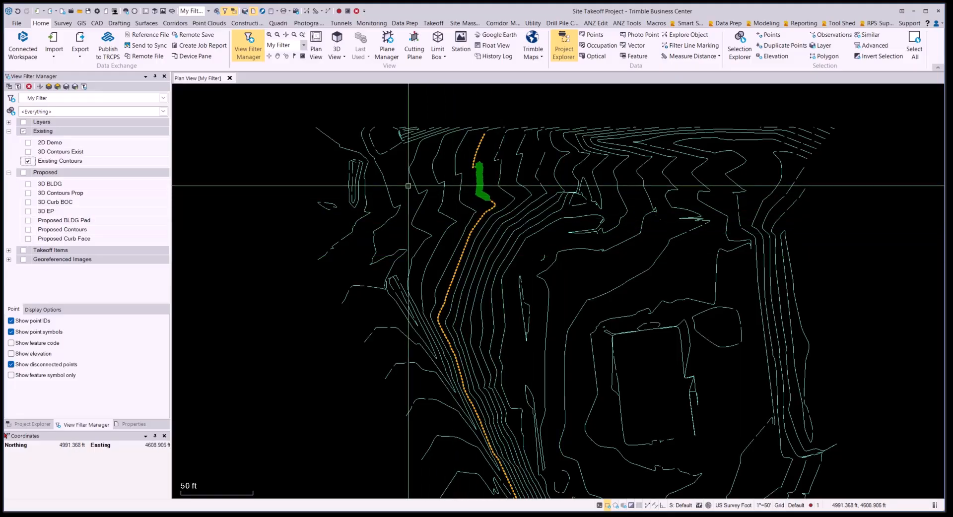
Turn on the Georeferenced Images and compare the plan sheet with the existing contours across the site
{"action": "left_click", "coordinate": [24, 259]}
{"action": "scroll", "coordinate": [461, 219], "scroll_direction": "up", "scroll_amount": 2}
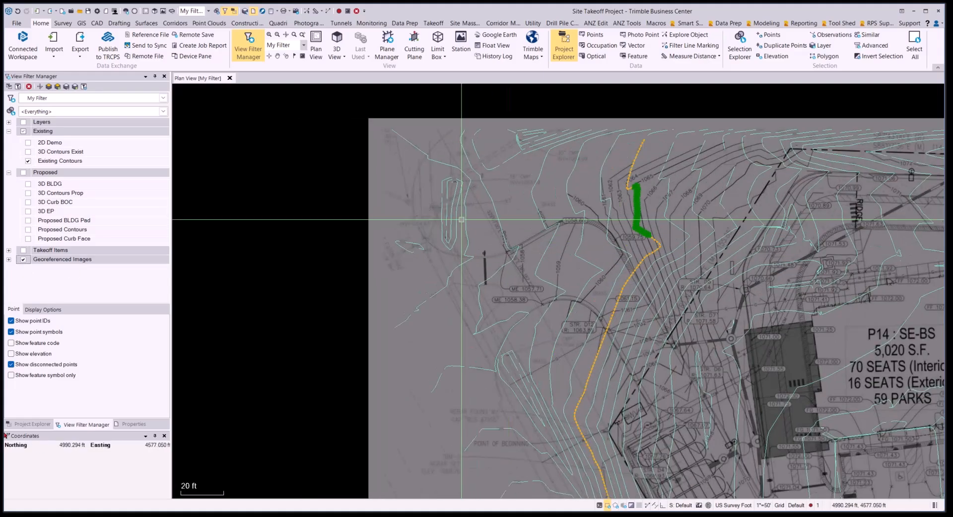
{"action": "scroll", "coordinate": [461, 220], "scroll_direction": "up", "scroll_amount": 2}
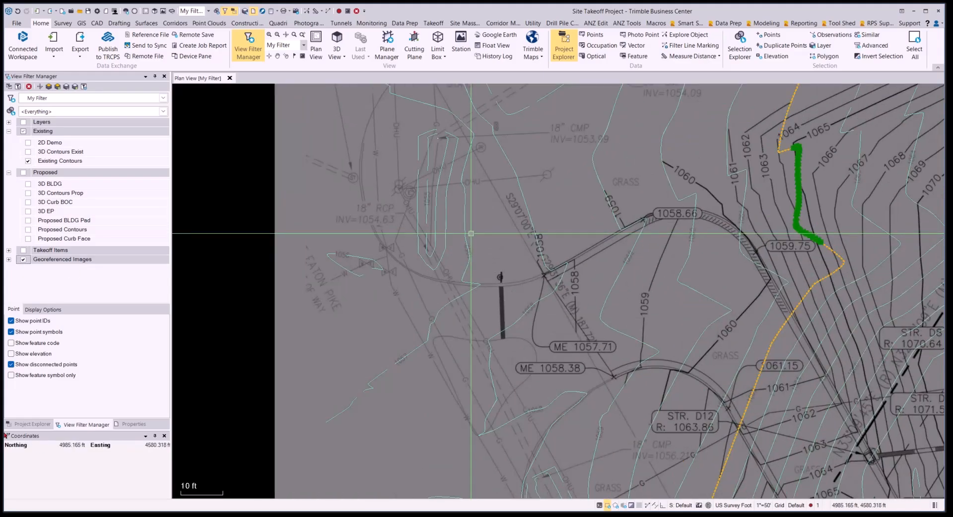
{"action": "scroll", "coordinate": [470, 233], "scroll_direction": "down", "scroll_amount": 4}
{"action": "middle_click_drag", "start_coordinate": [657, 228], "coordinate": [440, 197]}
{"action": "scroll", "coordinate": [437, 197], "scroll_direction": "down", "scroll_amount": 1}
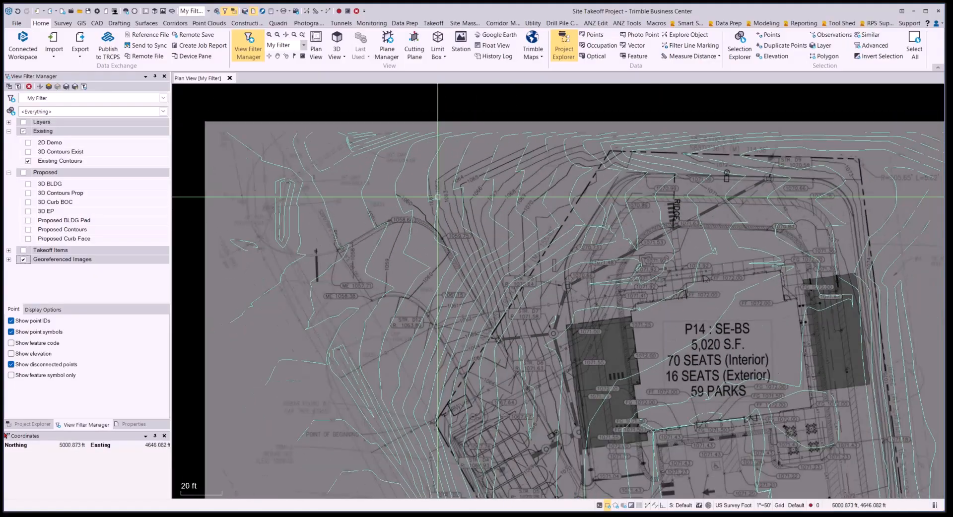
{"action": "scroll", "coordinate": [437, 197], "scroll_direction": "down", "scroll_amount": 3}
{"action": "middle_click_drag", "start_coordinate": [448, 266], "coordinate": [459, 189]}
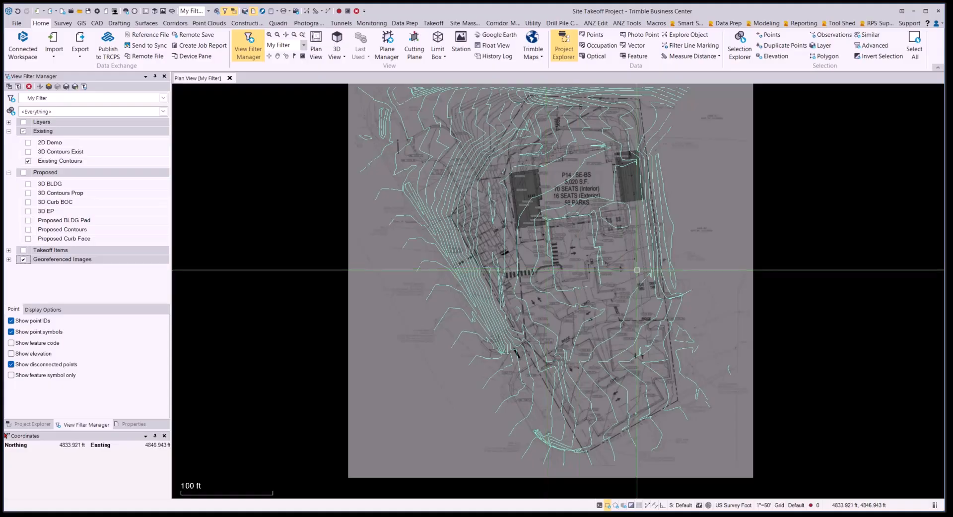
Set the view filter's zero elevation display option to Display in alternate color
{"action": "left_click", "coordinate": [87, 426]}
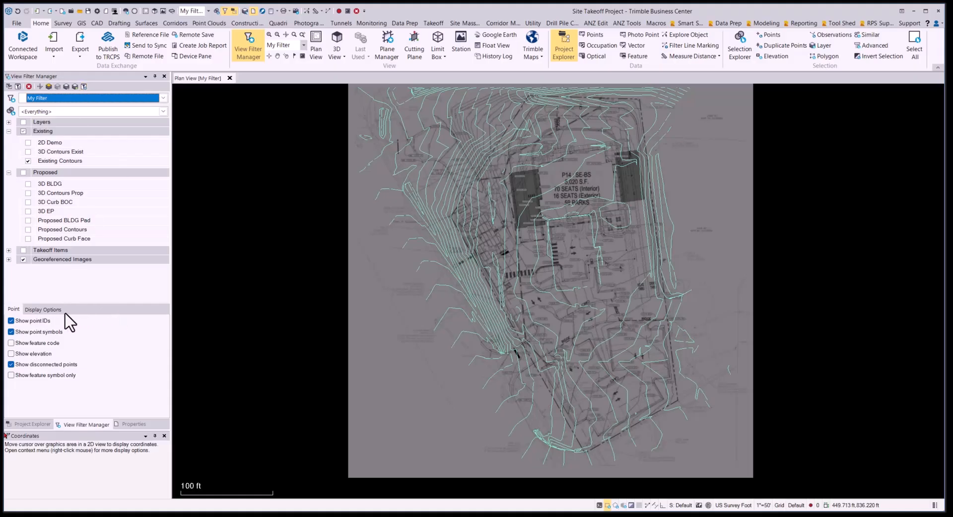
{"action": "left_click", "coordinate": [45, 309]}
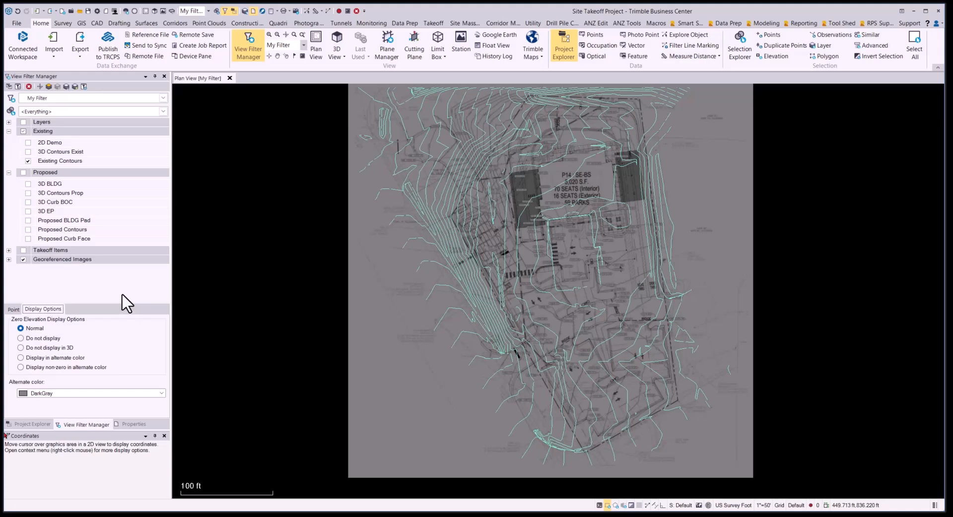
{"action": "left_click", "coordinate": [56, 358]}
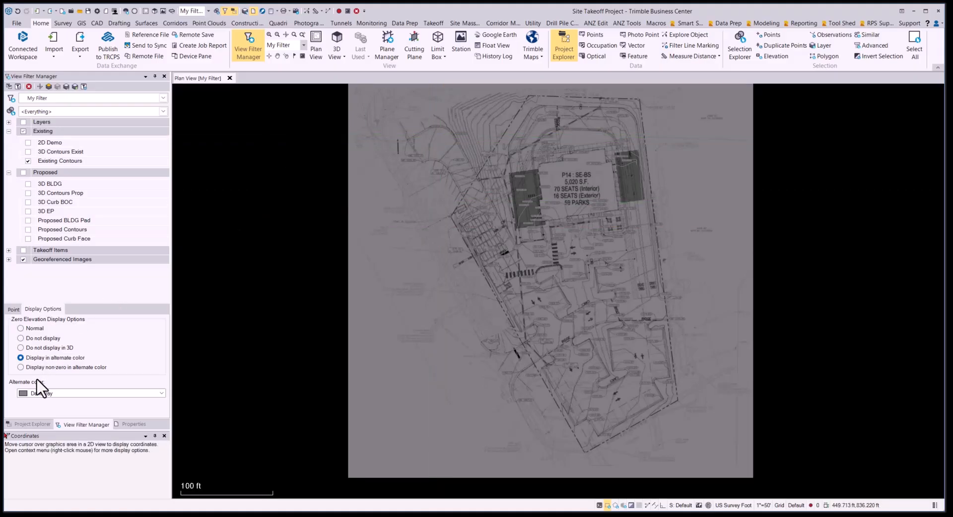
Set the alternate color for zero-elevation lines to Magenta and check the contours against the plan image
{"action": "left_click", "coordinate": [43, 394]}
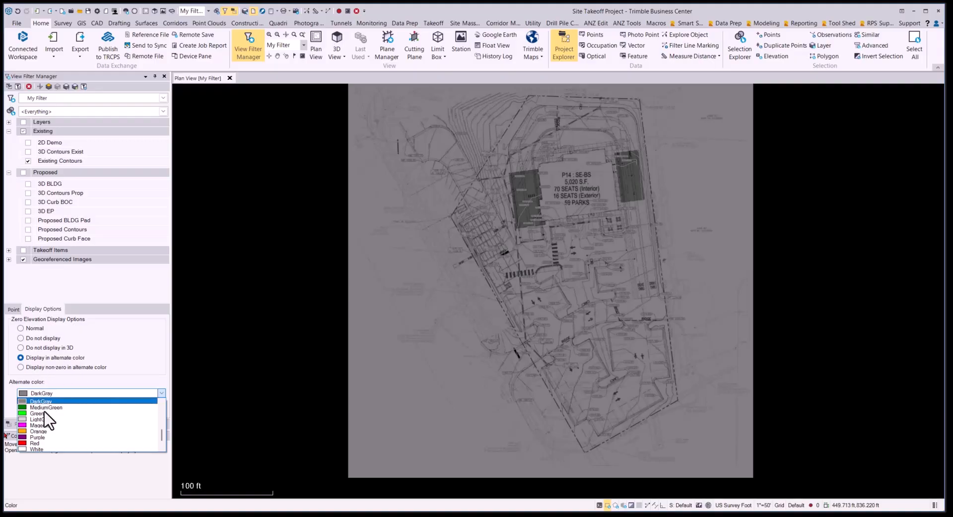
{"action": "left_click", "coordinate": [42, 425]}
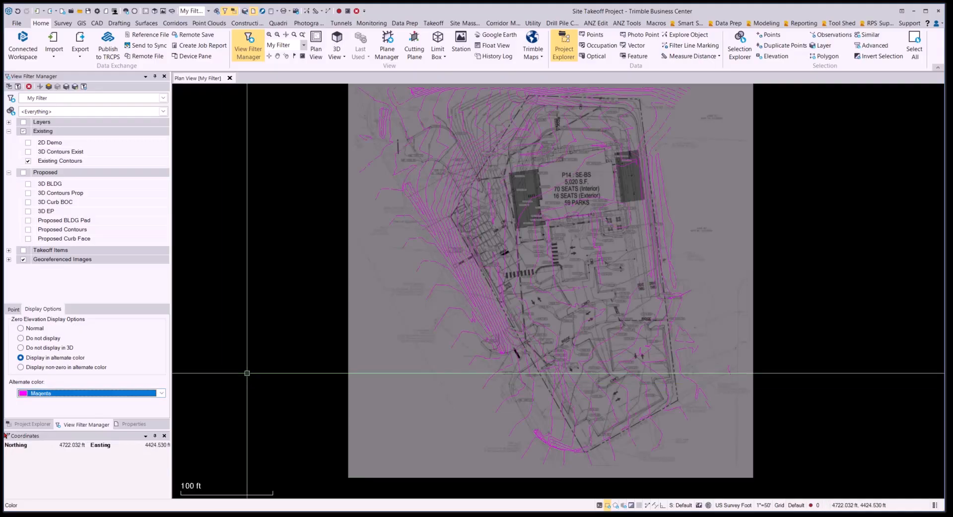
{"action": "middle_click_drag", "start_coordinate": [470, 162], "coordinate": [511, 220]}
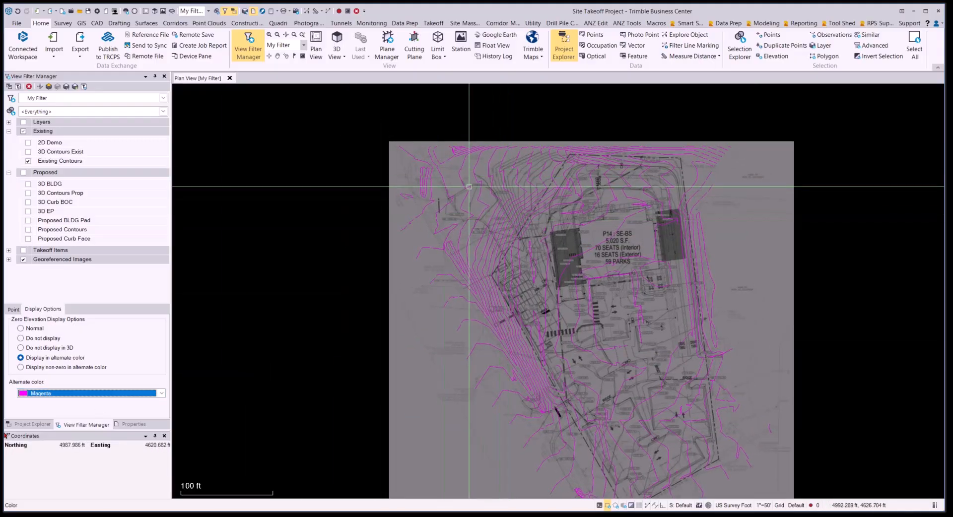
{"action": "scroll", "coordinate": [436, 183], "scroll_direction": "up", "scroll_amount": 4}
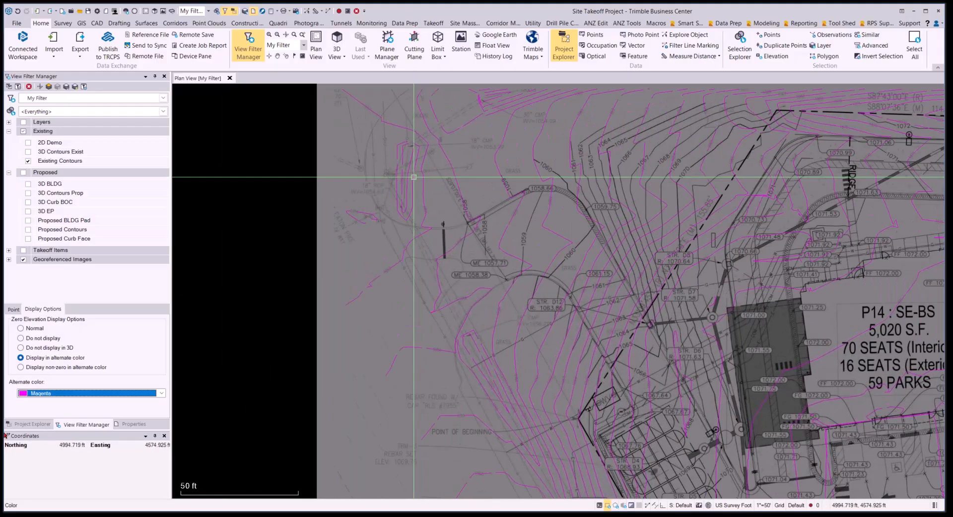
{"action": "scroll", "coordinate": [414, 176], "scroll_direction": "down", "scroll_amount": 1}
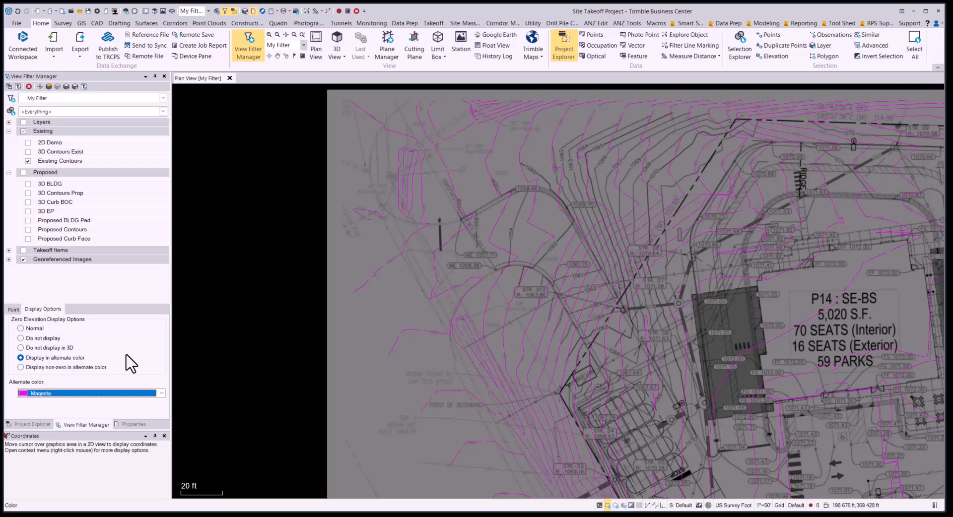
Change the alternate color for zero-elevation lines to Green and collapse the Proposed and Existing layer groups
{"action": "left_click", "coordinate": [93, 394]}
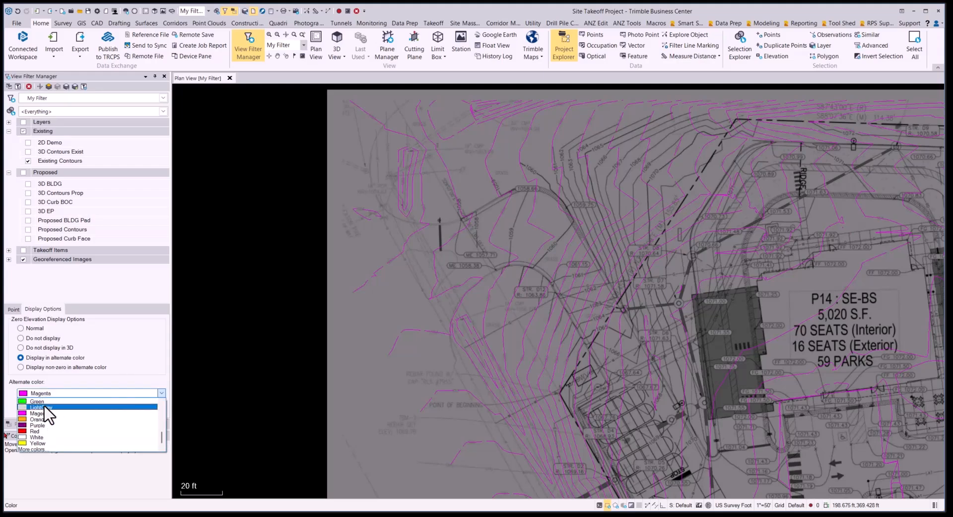
{"action": "left_click", "coordinate": [45, 403]}
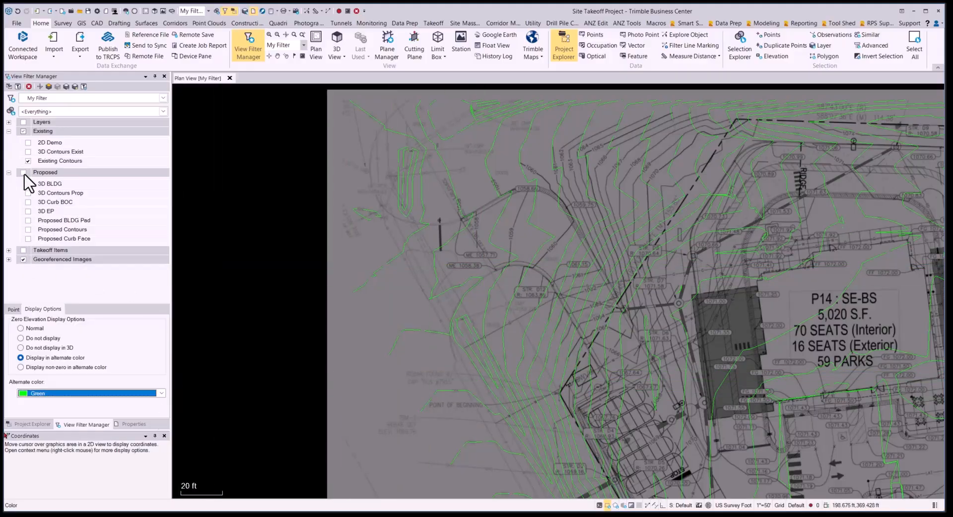
{"action": "left_click", "coordinate": [9, 173]}
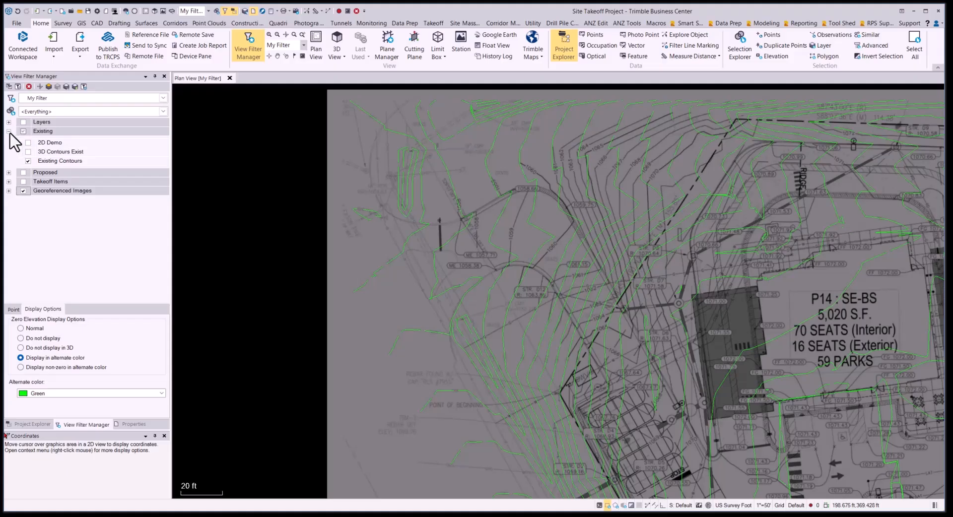
{"action": "left_click", "coordinate": [9, 131]}
Compare the existing contours with the elevation labels on the plan image around the northwest entrance drive and slope
{"action": "scroll", "coordinate": [488, 162], "scroll_direction": "up", "scroll_amount": 3}
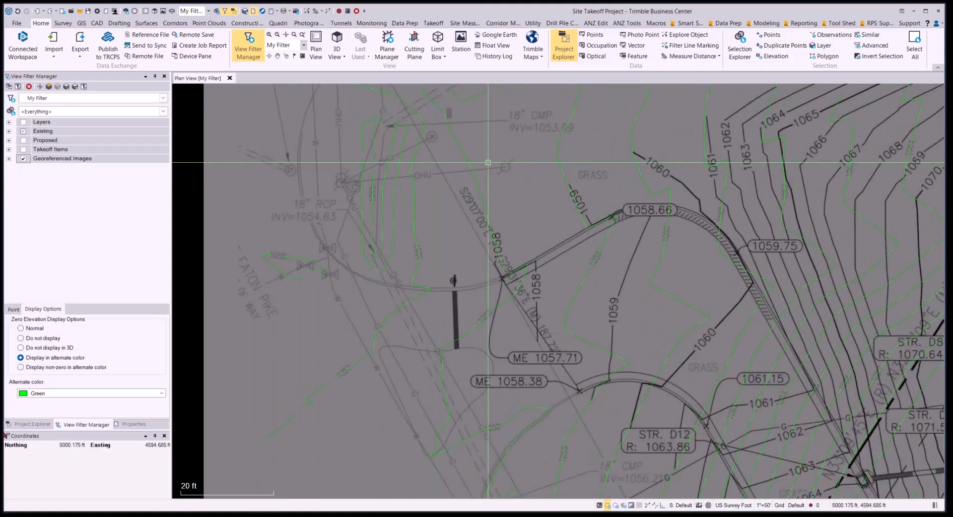
{"action": "middle_click_drag", "start_coordinate": [488, 162], "coordinate": [492, 230]}
{"action": "scroll", "coordinate": [322, 183], "scroll_direction": "down", "scroll_amount": 1}
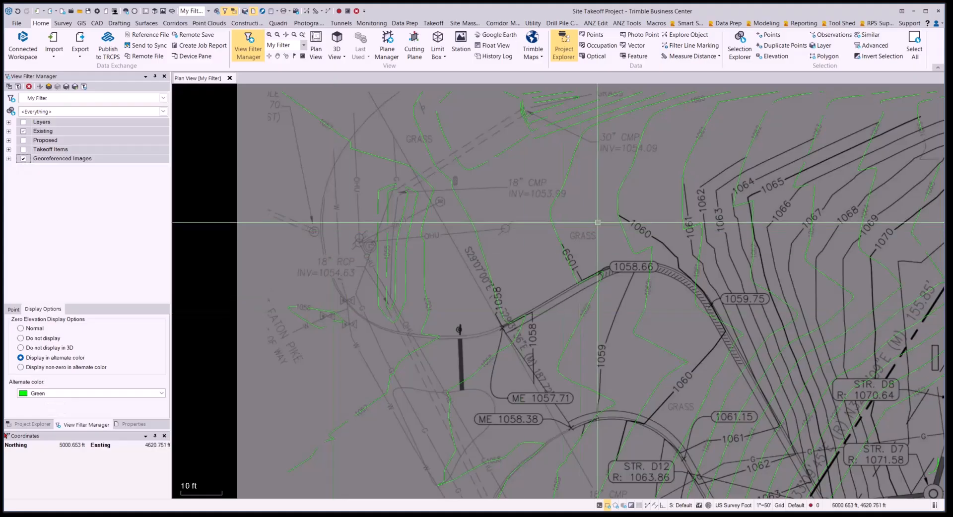
{"action": "scroll", "coordinate": [614, 221], "scroll_direction": "down", "scroll_amount": 1}
{"action": "middle_click_drag", "start_coordinate": [767, 205], "coordinate": [606, 225]}
{"action": "middle_click_drag", "start_coordinate": [700, 247], "coordinate": [610, 214]}
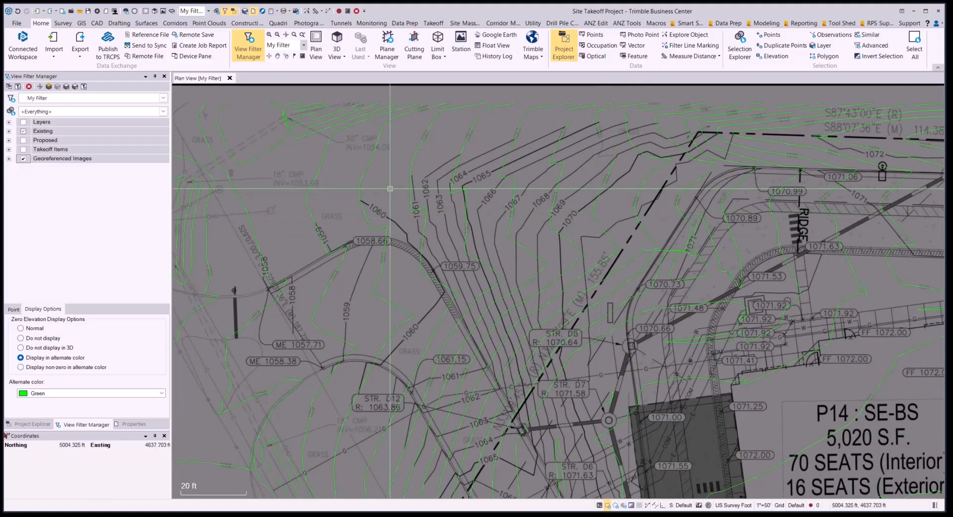
{"action": "left_click", "coordinate": [23, 158]}
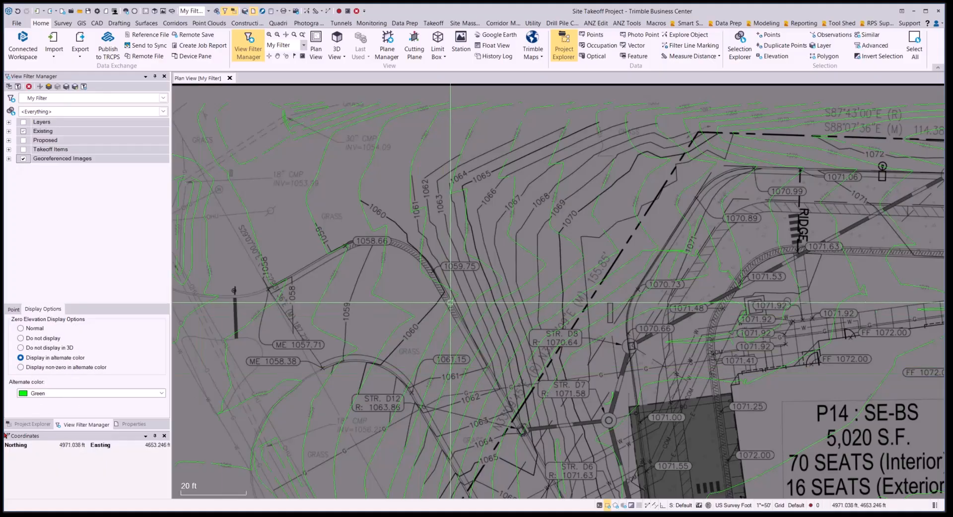
{"action": "scroll", "coordinate": [508, 239], "scroll_direction": "down", "scroll_amount": 1}
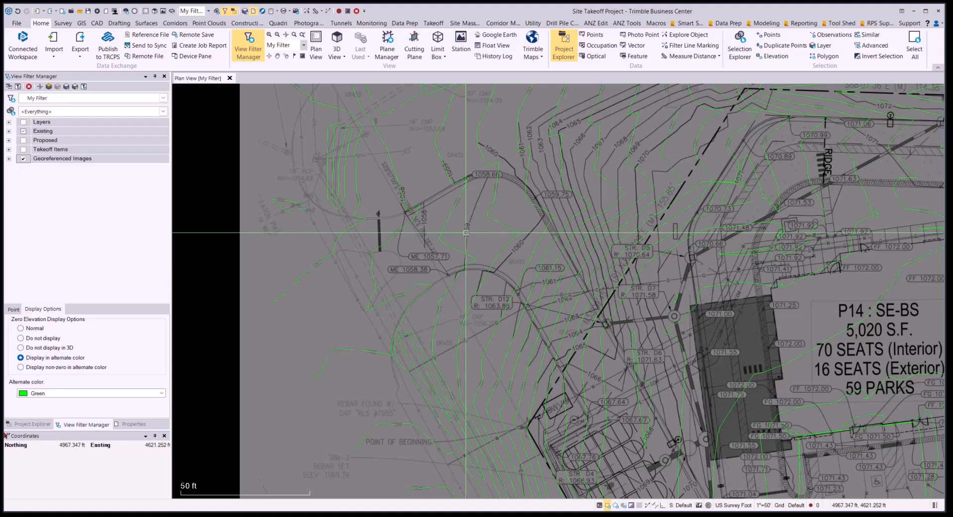
{"action": "scroll", "coordinate": [404, 221], "scroll_direction": "up", "scroll_amount": 1}
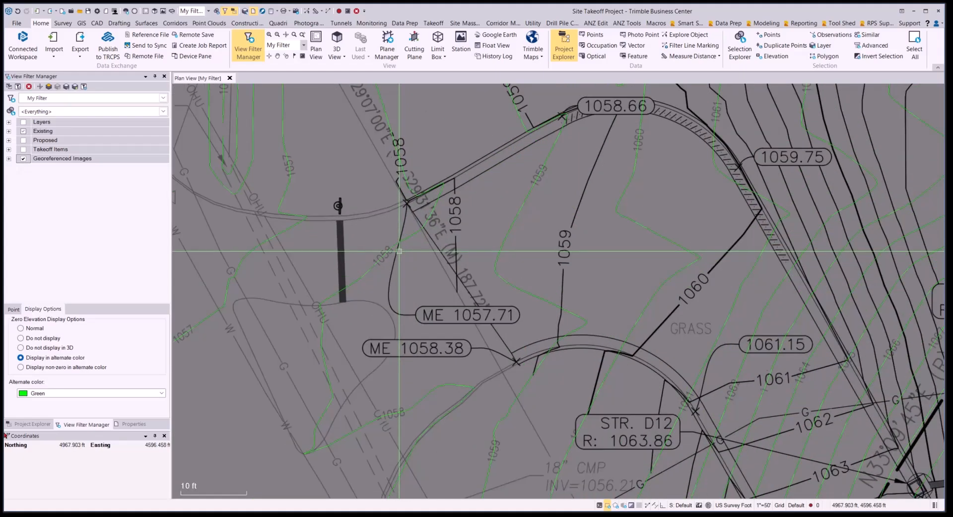
Compare the existing contours with the plan's elevation labels across the grass area north of the entrance drive
{"action": "middle_click_drag", "start_coordinate": [442, 224], "coordinate": [435, 329]}
{"action": "scroll", "coordinate": [426, 283], "scroll_direction": "down", "scroll_amount": 1}
{"action": "middle_click_drag", "start_coordinate": [470, 233], "coordinate": [467, 261]}
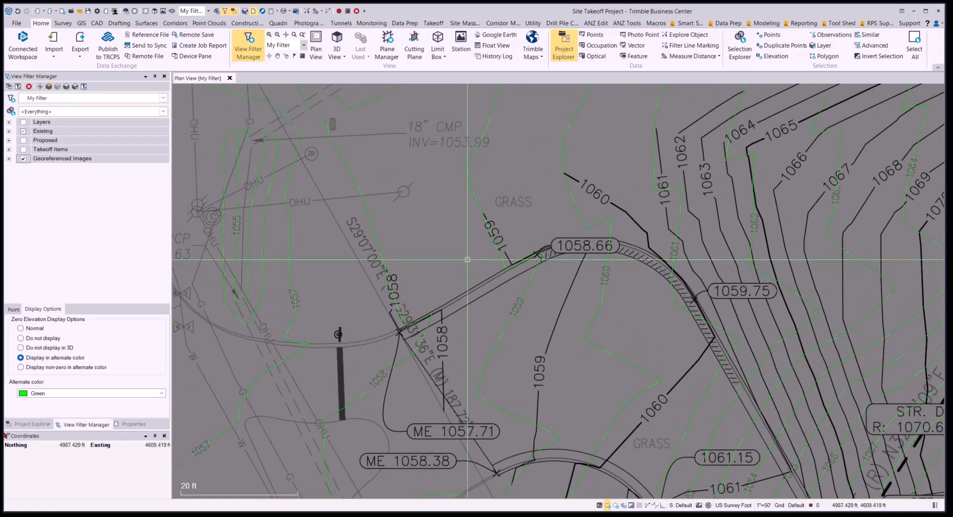
{"action": "scroll", "coordinate": [519, 258], "scroll_direction": "down", "scroll_amount": 2}
{"action": "middle_click_drag", "start_coordinate": [542, 226], "coordinate": [483, 238]}
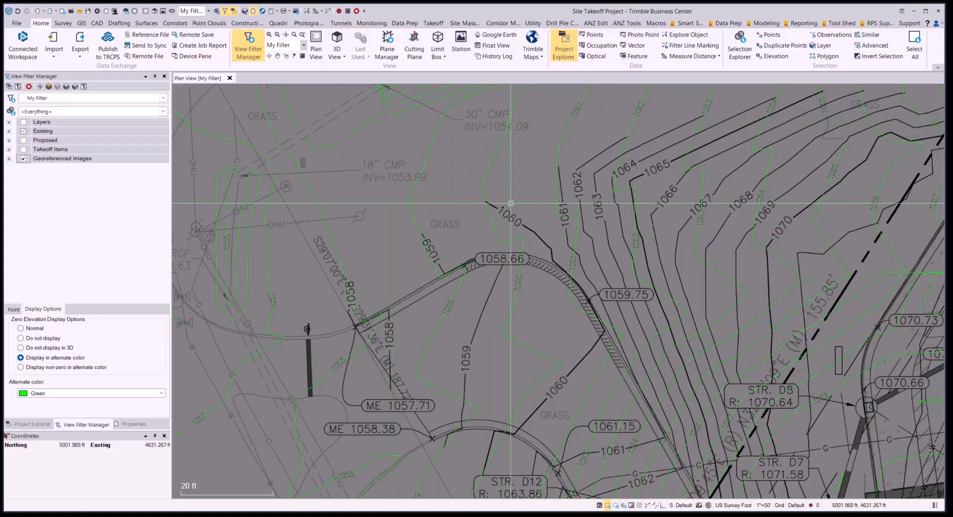
{"action": "middle_click_drag", "start_coordinate": [348, 339], "coordinate": [506, 296]}
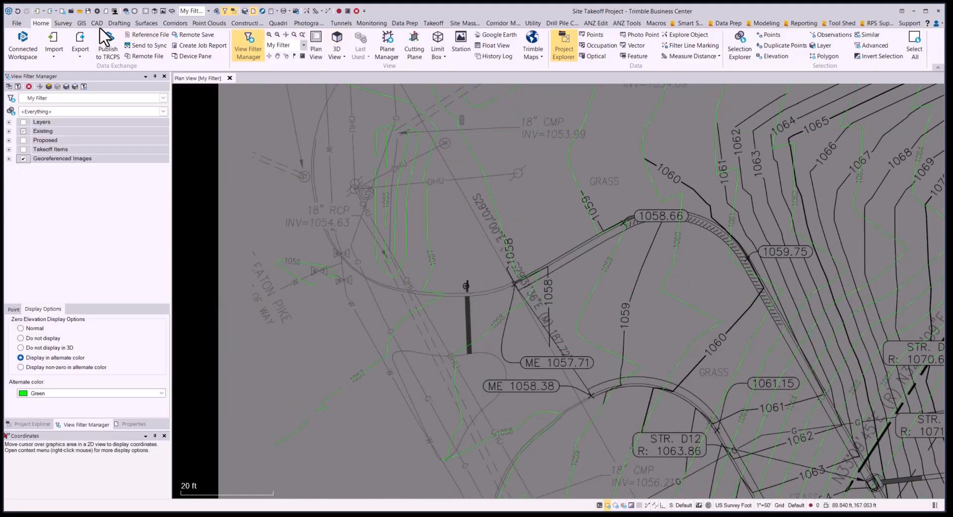
Set the line elevation of the existing contour labeled 1057, west of the entrance drive, to 1057 ft
{"action": "left_click", "coordinate": [407, 23]}
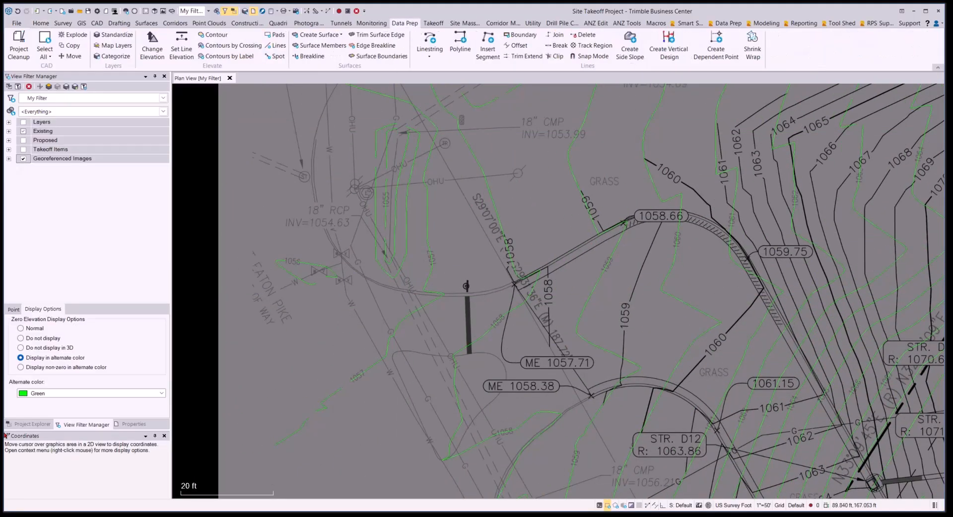
{"action": "scroll", "coordinate": [420, 313], "scroll_direction": "up", "scroll_amount": 3}
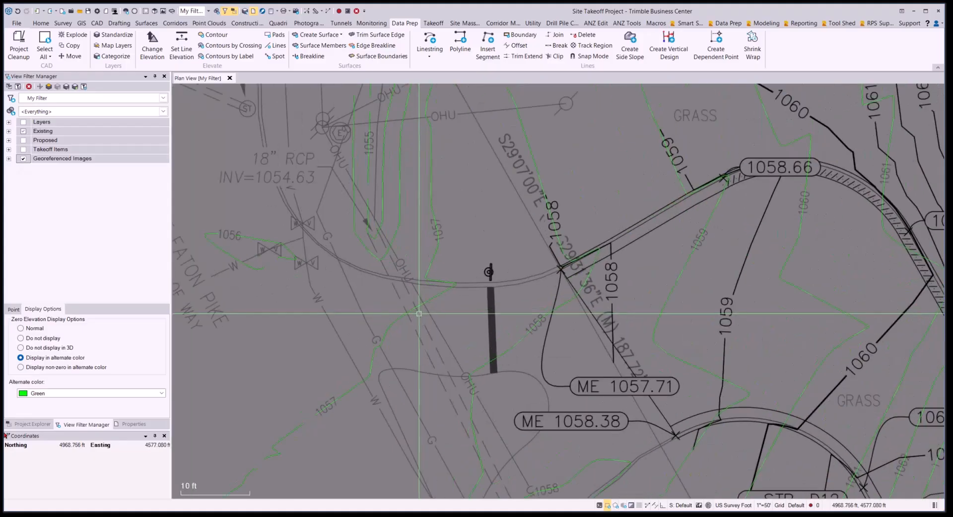
{"action": "left_click", "coordinate": [181, 49]}
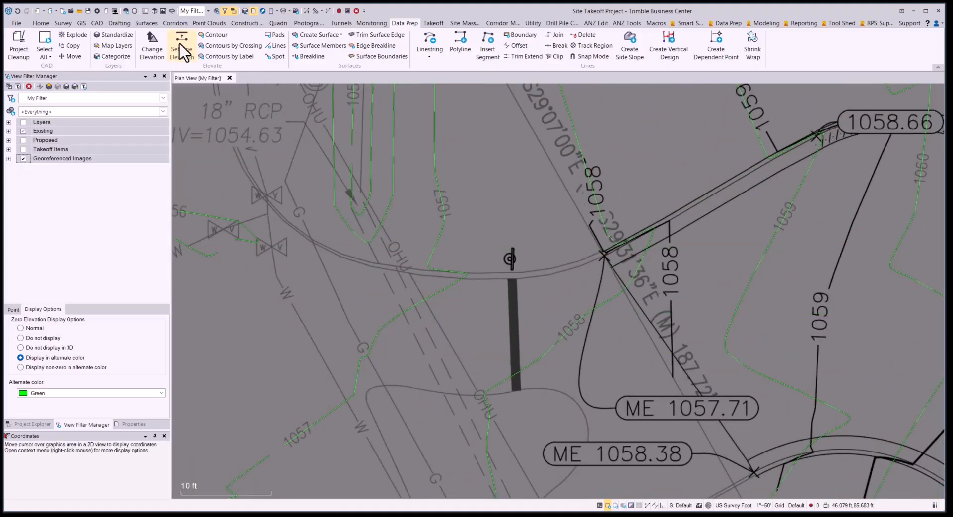
{"action": "middle_click_drag", "start_coordinate": [494, 237], "coordinate": [495, 287]}
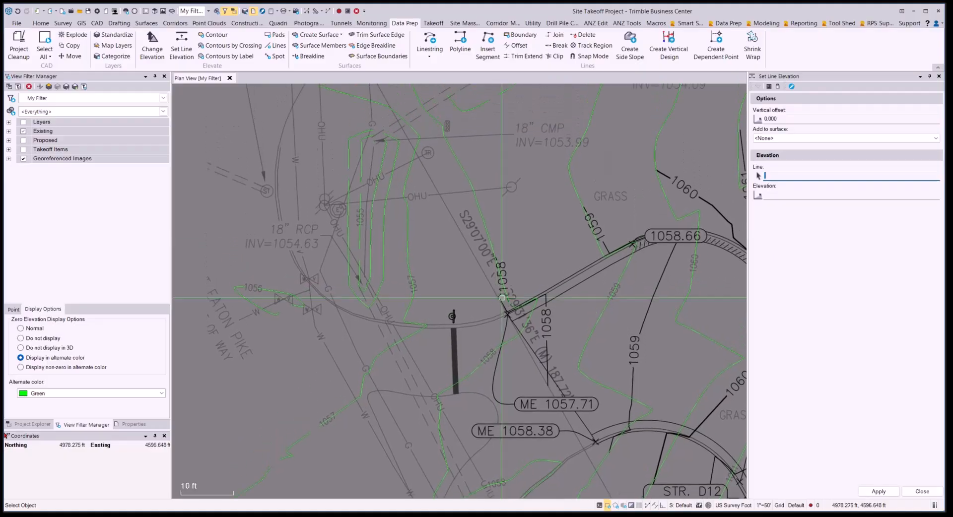
{"action": "middle_click_drag", "start_coordinate": [512, 226], "coordinate": [515, 240]}
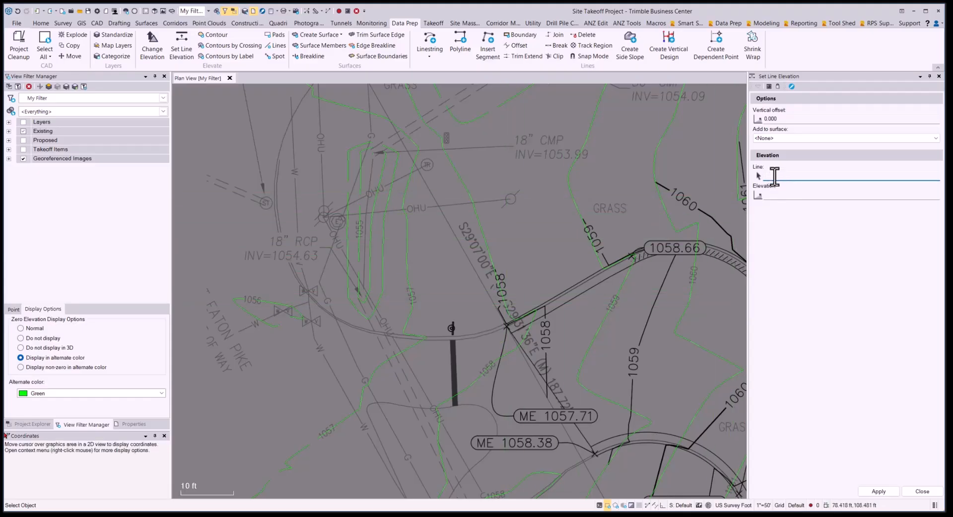
{"action": "left_click", "coordinate": [412, 306]}
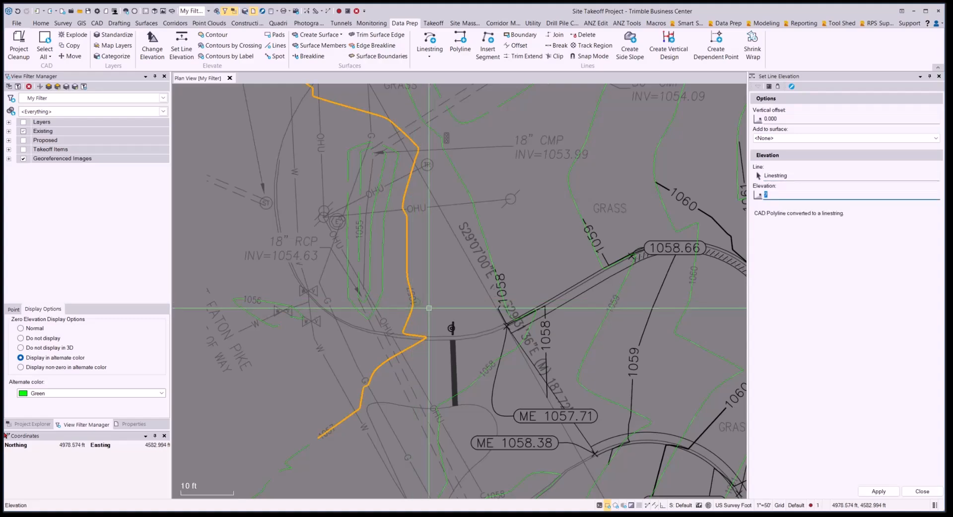
{"action": "type", "text": "1057"}
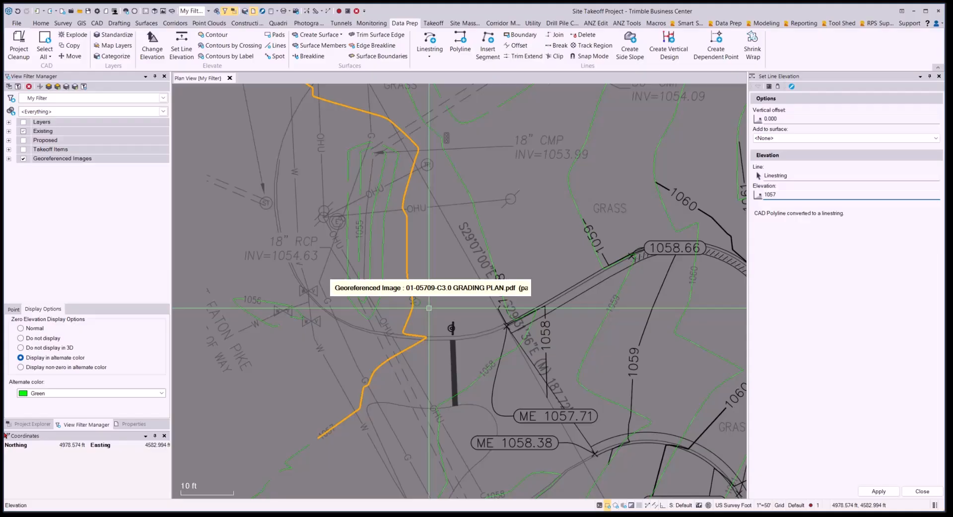
{"action": "key", "text": "Return"}
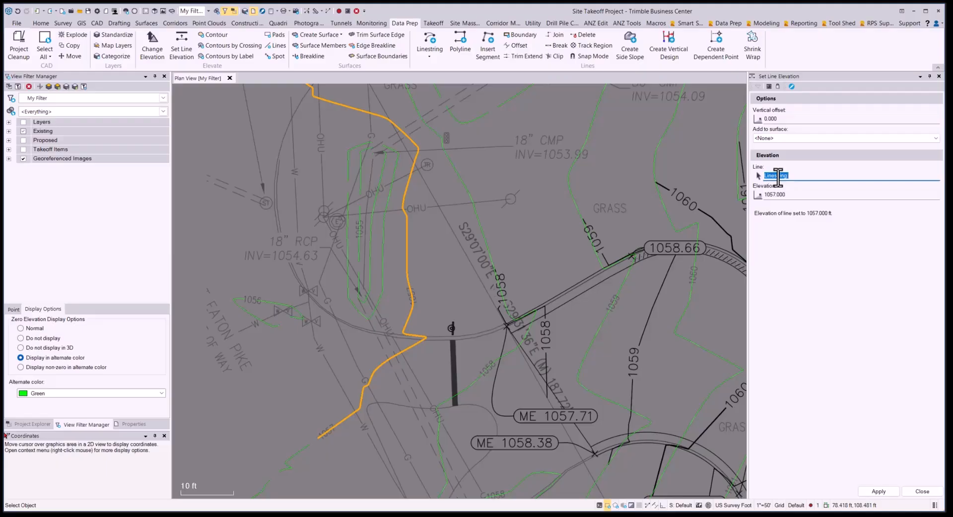
Set the line elevation of the existing contour crossing the drive entrance to 1058 ft
{"action": "left_click", "coordinate": [489, 252]}
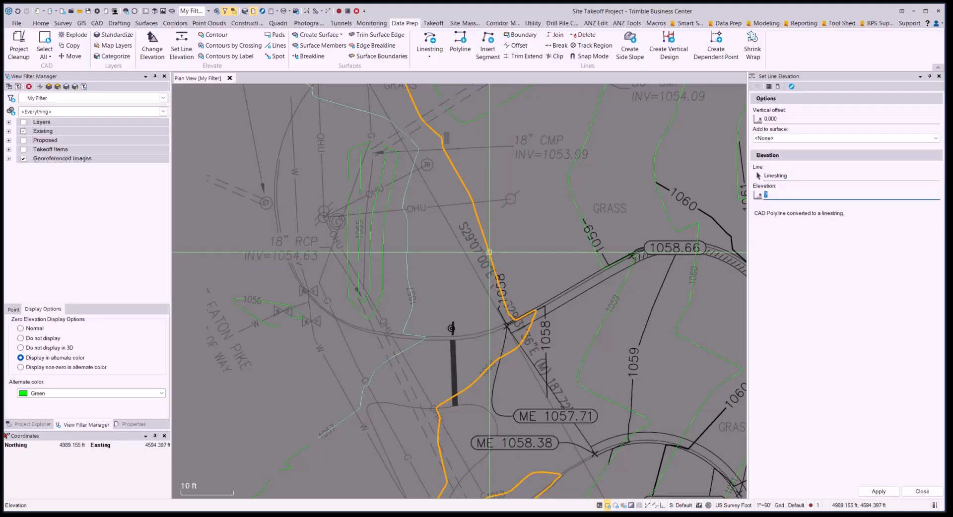
{"action": "type", "text": "1058"}
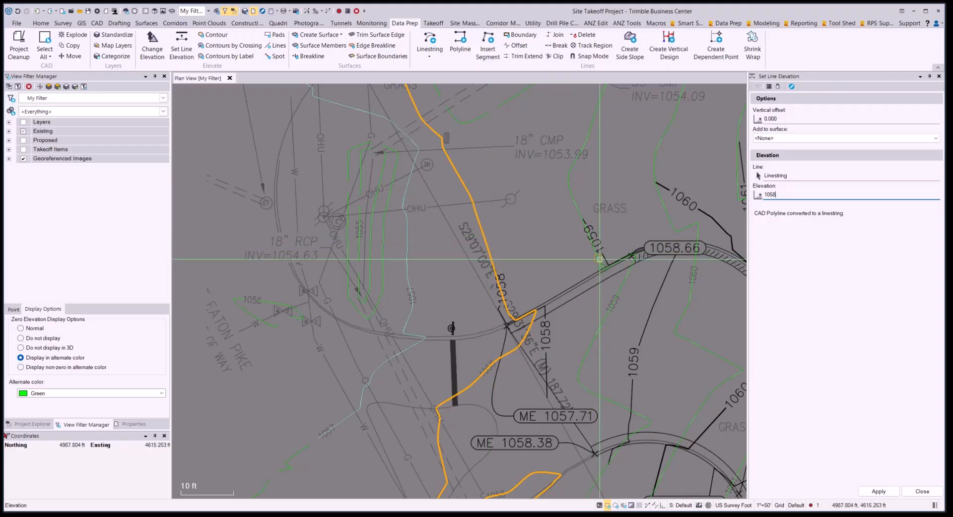
{"action": "key", "text": "Return"}
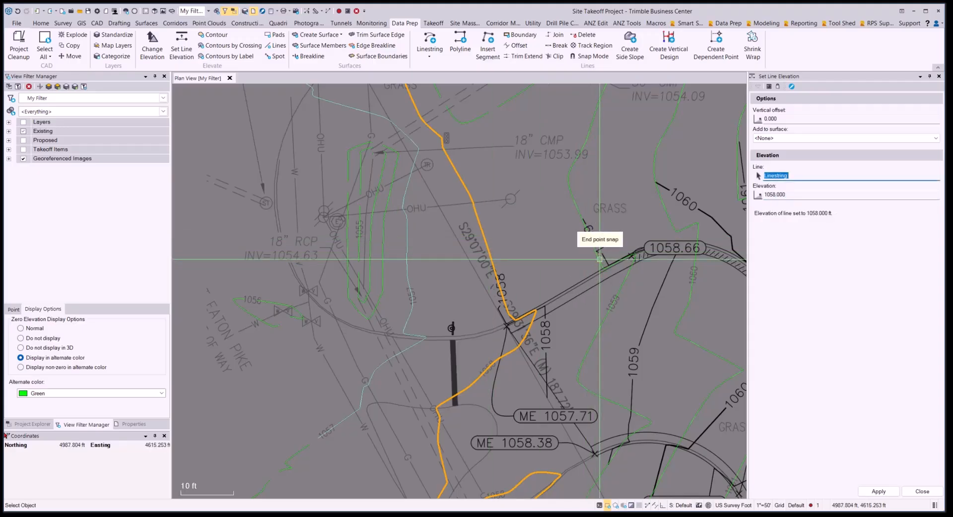
Set the line elevation of the next existing contour to the east to 1059 ft and close Set Line Elevation
{"action": "left_click", "coordinate": [574, 197]}
{"action": "type", "text": "10"}
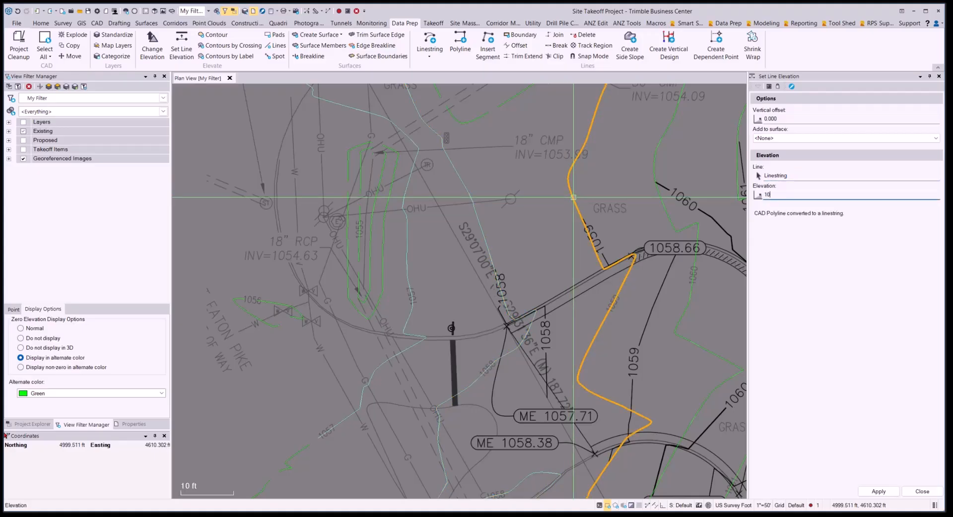
{"action": "type", "text": "59.000"}
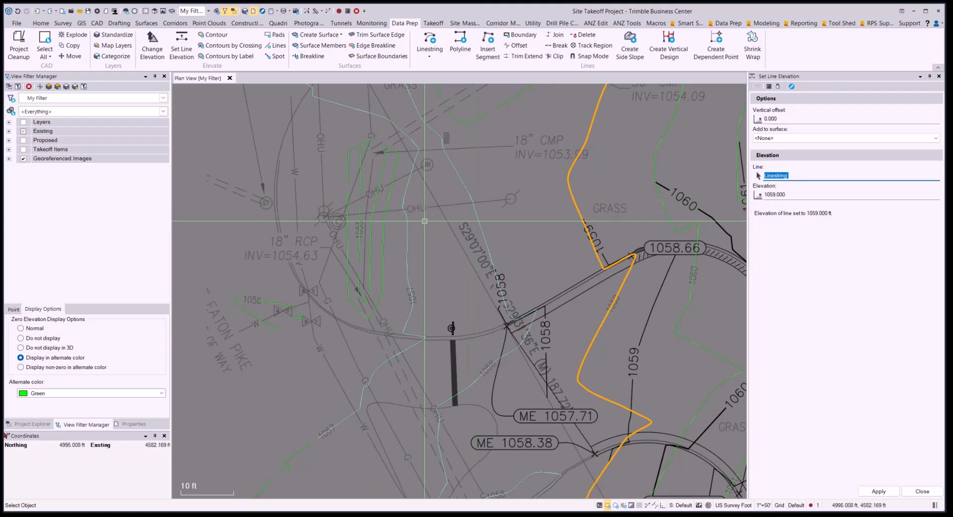
{"action": "middle_click_drag", "start_coordinate": [499, 201], "coordinate": [382, 221]}
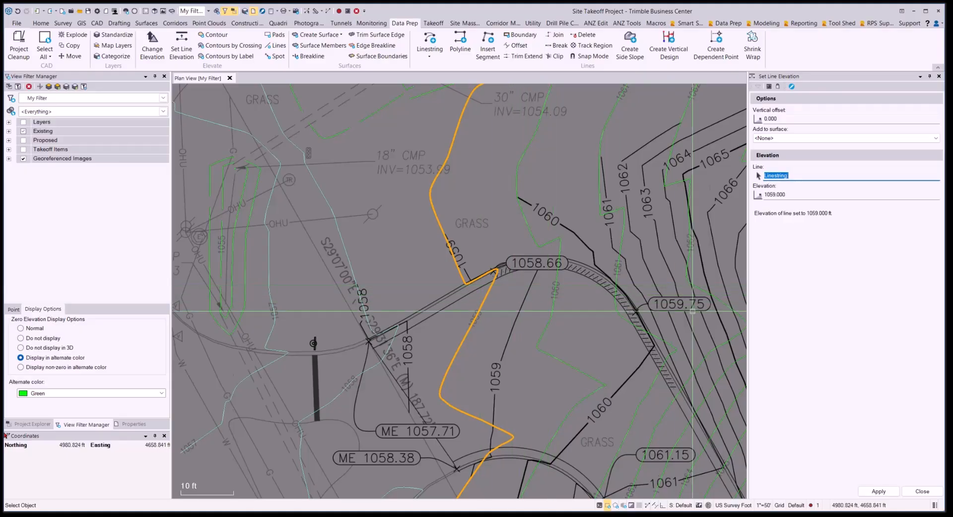
{"action": "left_click", "coordinate": [520, 346]}
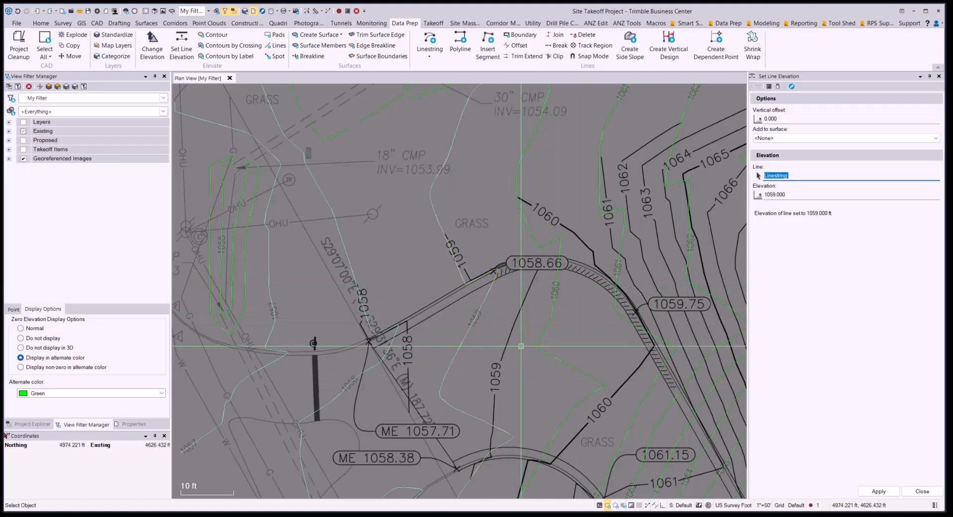
{"action": "left_click", "coordinate": [920, 491]}
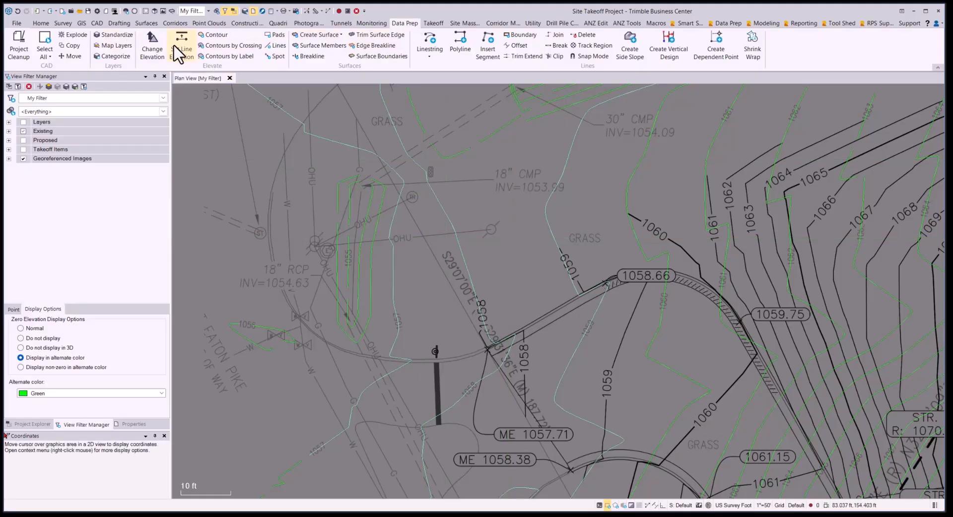
Elevate the existing contours east of the drive in order from 1060 to 1063 ft, using Elevate Contour with upward 1 ft increments
{"action": "left_click", "coordinate": [216, 36]}
{"action": "scroll", "coordinate": [552, 234], "scroll_direction": "up", "scroll_amount": 5}
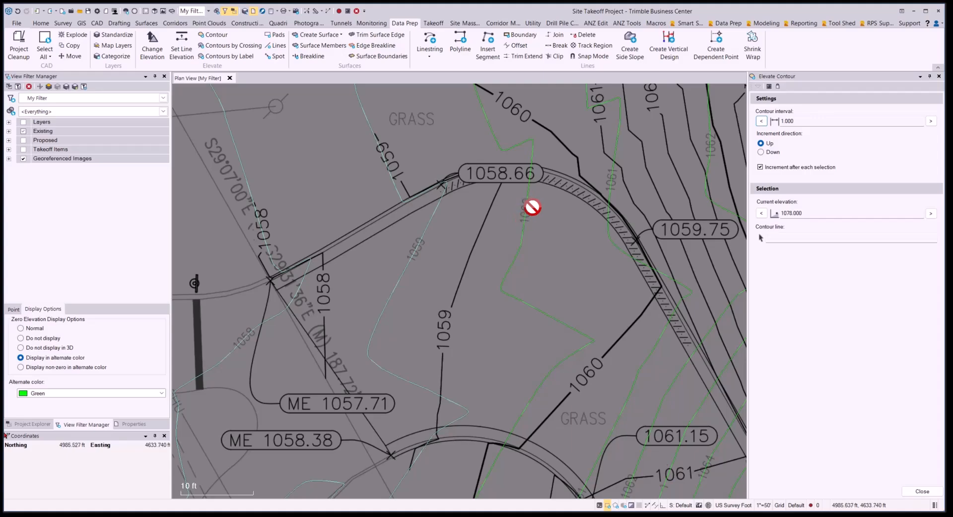
{"action": "middle_click_drag", "start_coordinate": [532, 207], "coordinate": [461, 236]}
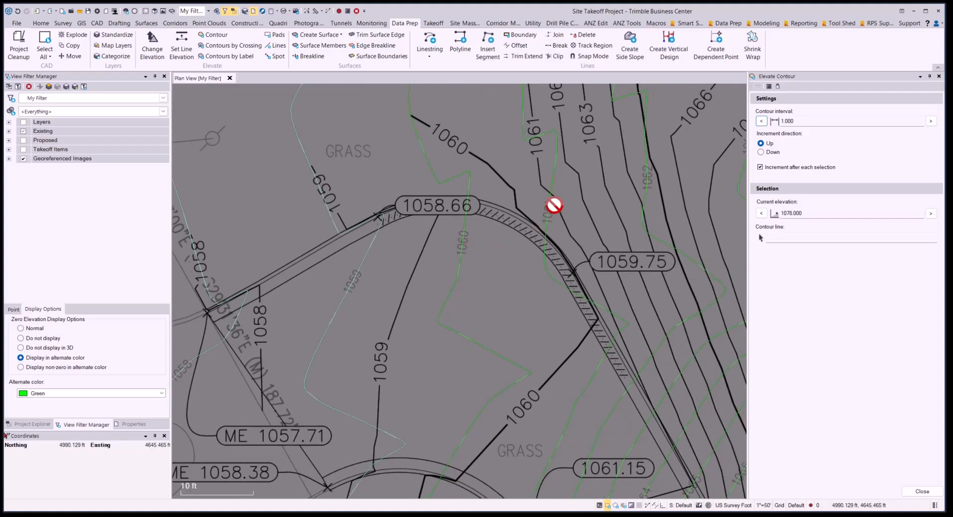
{"action": "middle_click_drag", "start_coordinate": [547, 220], "coordinate": [502, 252]}
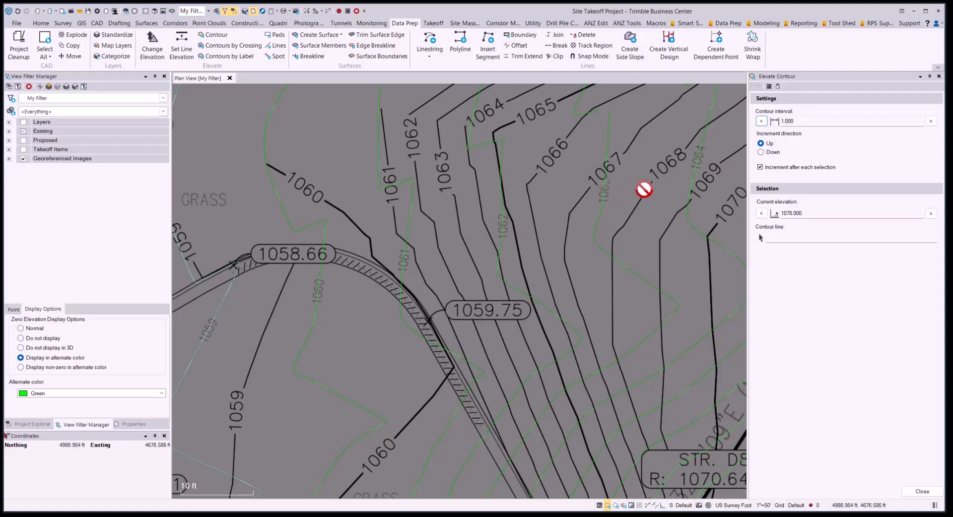
{"action": "scroll", "coordinate": [610, 274], "scroll_direction": "down", "scroll_amount": 2}
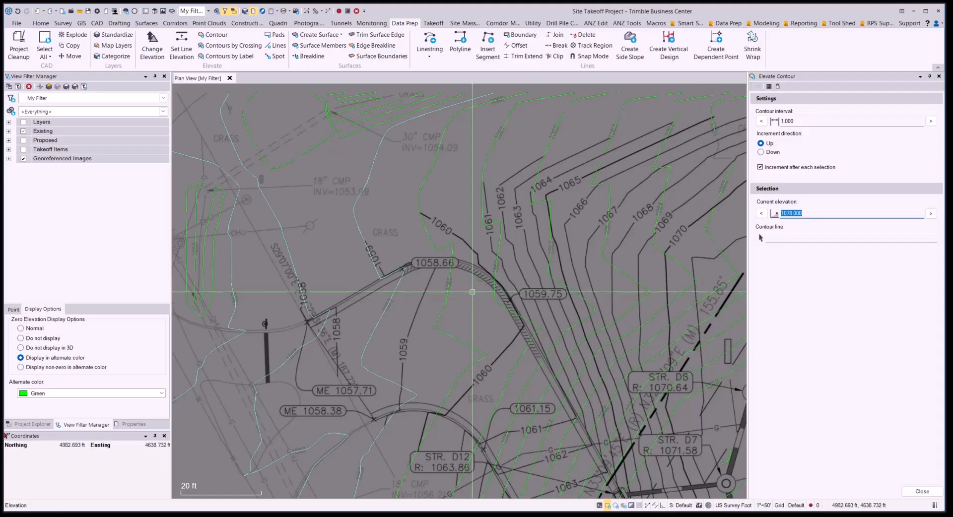
{"action": "scroll", "coordinate": [461, 291], "scroll_direction": "up", "scroll_amount": 3}
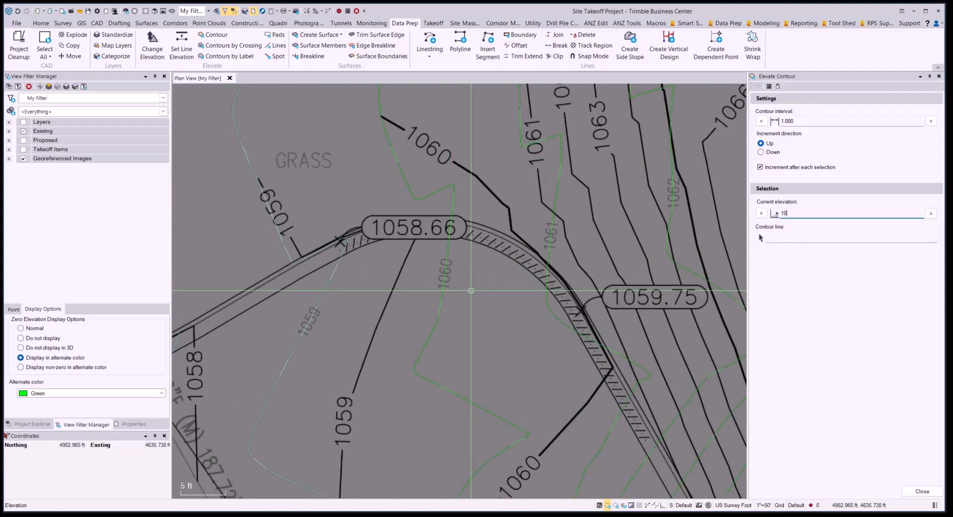
{"action": "type", "text": "0"}
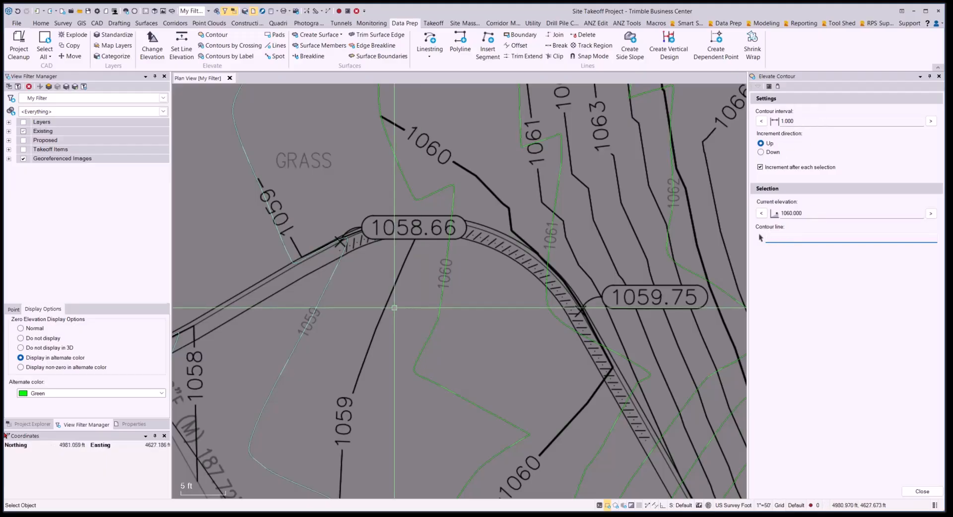
{"action": "scroll", "coordinate": [416, 289], "scroll_direction": "down", "scroll_amount": 2}
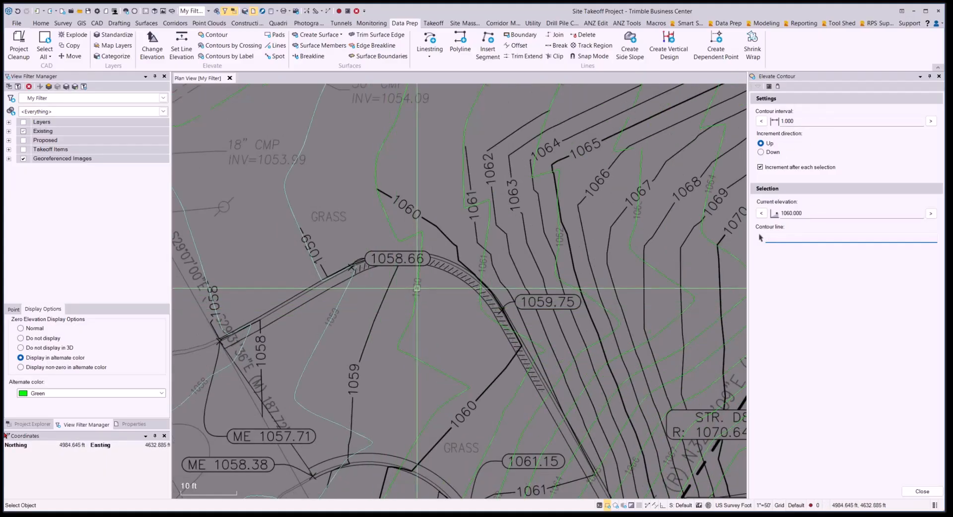
{"action": "left_click", "coordinate": [417, 288]}
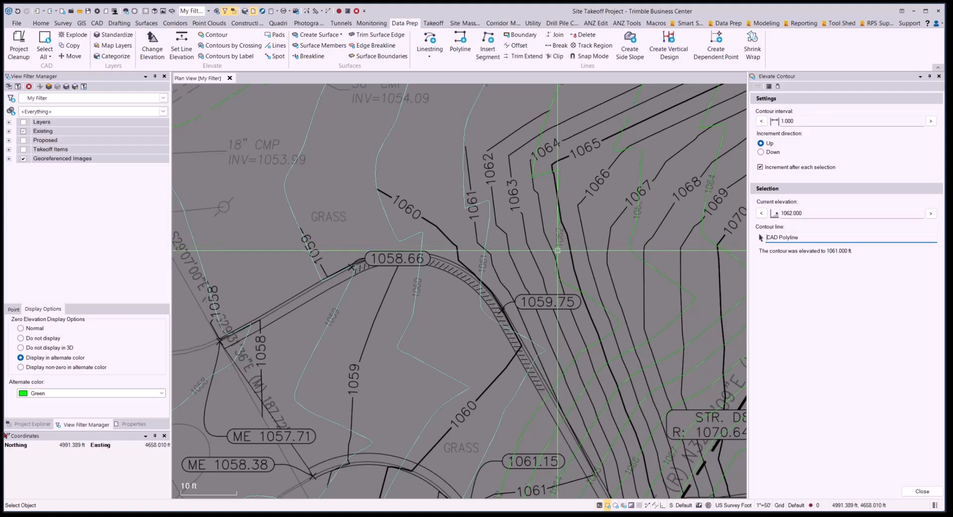
{"action": "left_click", "coordinate": [633, 252]}
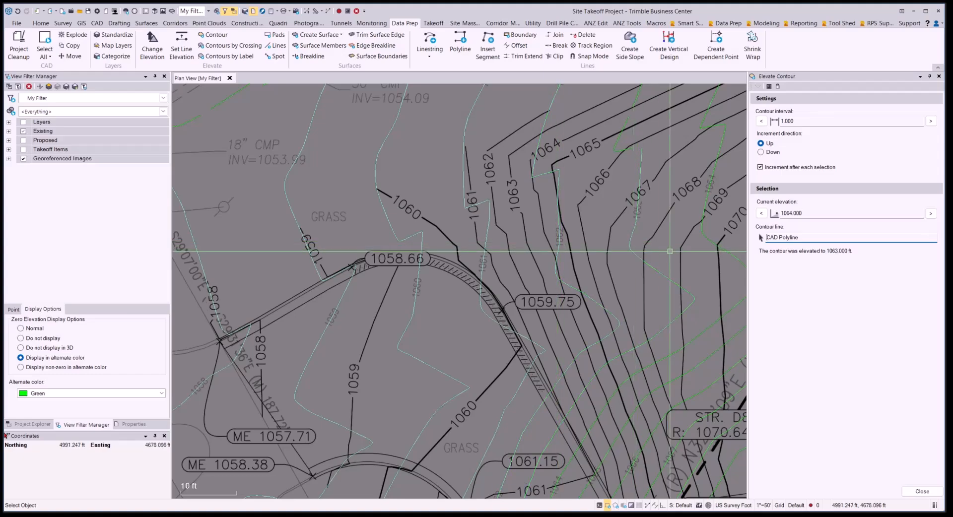
Elevate the successive existing contours across the slope toward the parking lot corner from 1064 to 1068 ft
{"action": "middle_click_drag", "start_coordinate": [670, 255], "coordinate": [466, 283]}
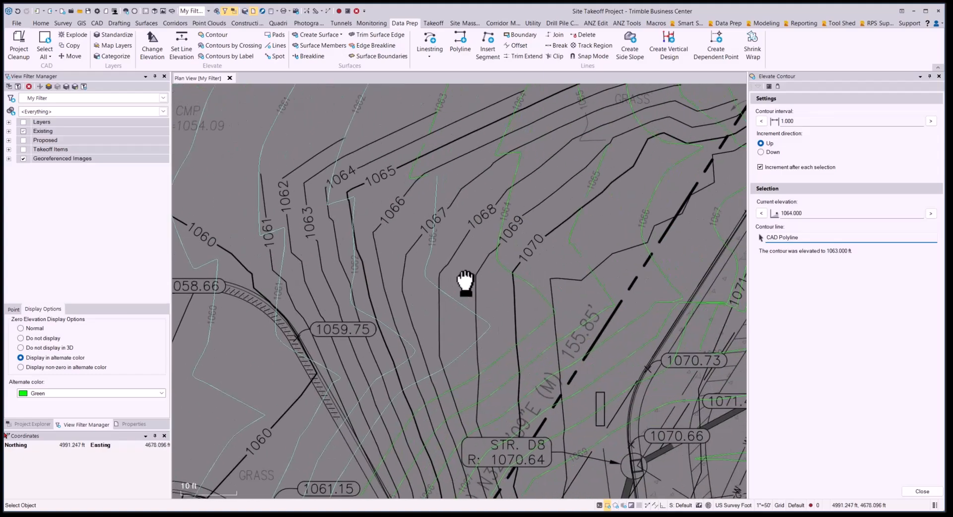
{"action": "left_click", "coordinate": [573, 241]}
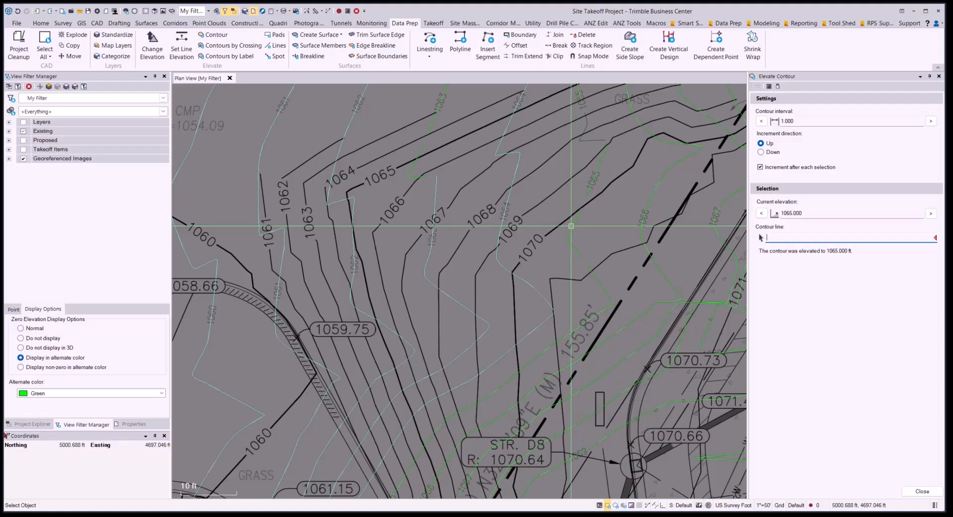
{"action": "left_click", "coordinate": [642, 223]}
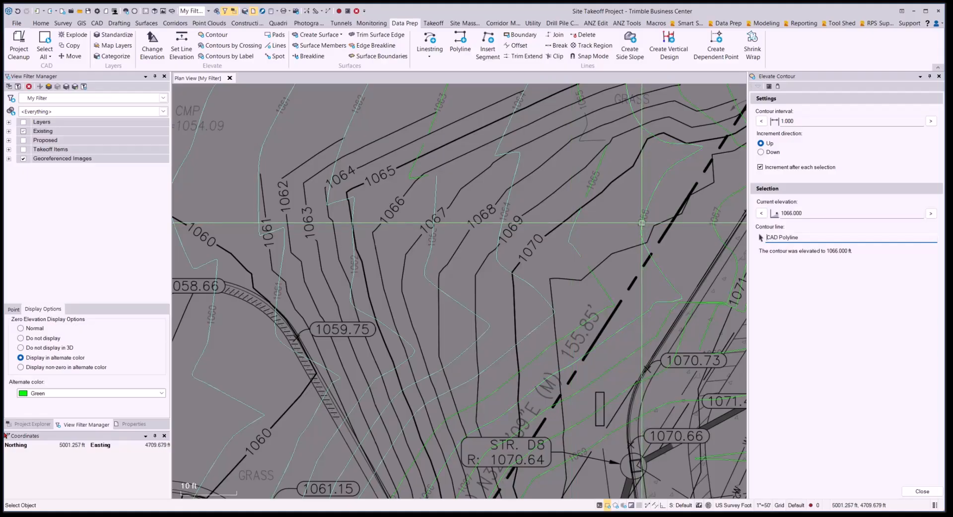
{"action": "middle_click_drag", "start_coordinate": [695, 219], "coordinate": [482, 242]}
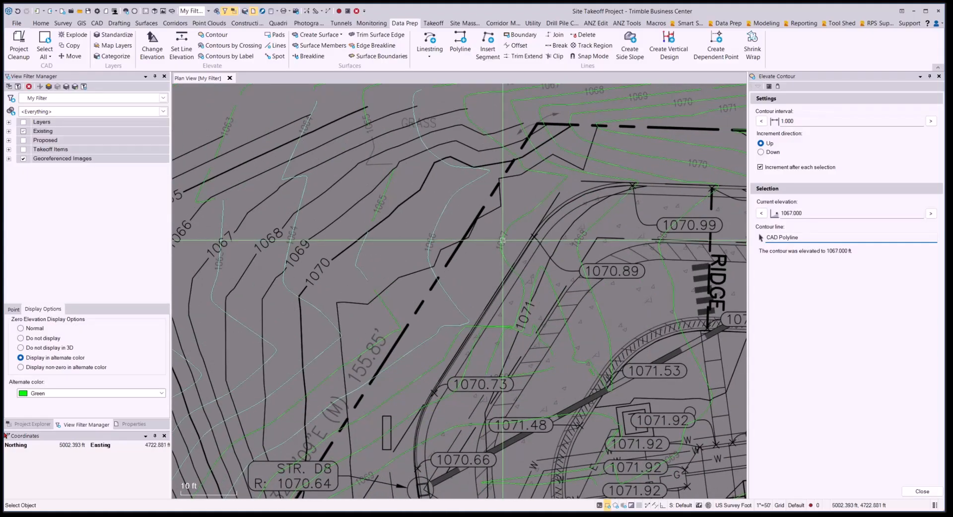
{"action": "scroll", "coordinate": [578, 232], "scroll_direction": "up", "scroll_amount": 1}
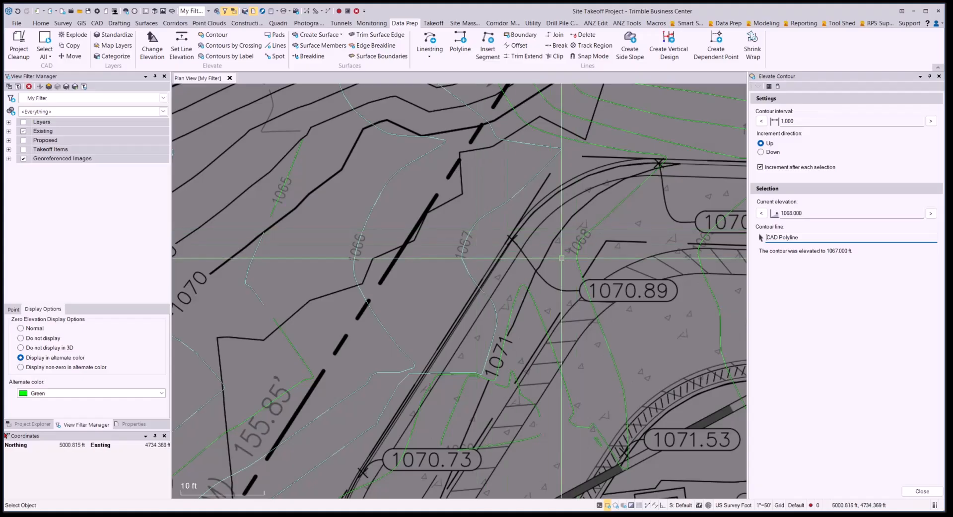
{"action": "left_click", "coordinate": [586, 237]}
Elevate the successive existing contours across the parking lot corner and ridge in order from 1068 to 1071 ft
{"action": "scroll", "coordinate": [587, 249], "scroll_direction": "down", "scroll_amount": 2}
{"action": "middle_click_drag", "start_coordinate": [655, 262], "coordinate": [546, 193]}
{"action": "scroll", "coordinate": [553, 259], "scroll_direction": "up", "scroll_amount": 1}
{"action": "middle_click_drag", "start_coordinate": [552, 259], "coordinate": [562, 168]}
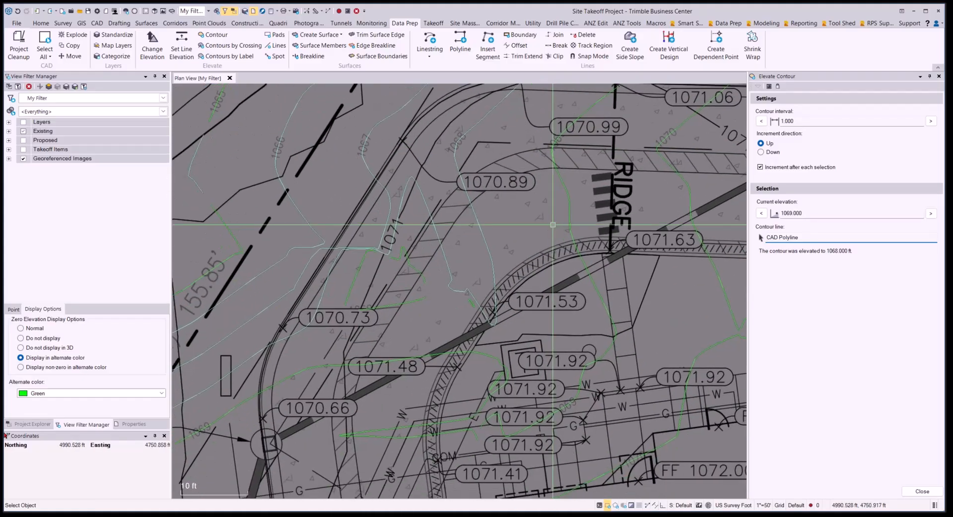
{"action": "scroll", "coordinate": [562, 166], "scroll_direction": "up", "scroll_amount": 1}
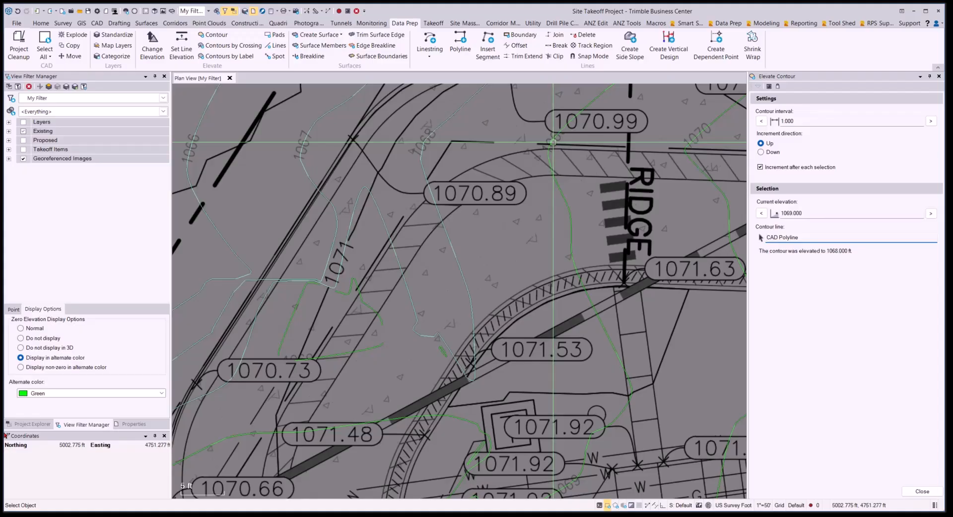
{"action": "scroll", "coordinate": [553, 142], "scroll_direction": "down", "scroll_amount": 1}
{"action": "middle_click_drag", "start_coordinate": [586, 249], "coordinate": [547, 242]}
{"action": "scroll", "coordinate": [535, 237], "scroll_direction": "down", "scroll_amount": 1}
{"action": "scroll", "coordinate": [534, 156], "scroll_direction": "up", "scroll_amount": 1}
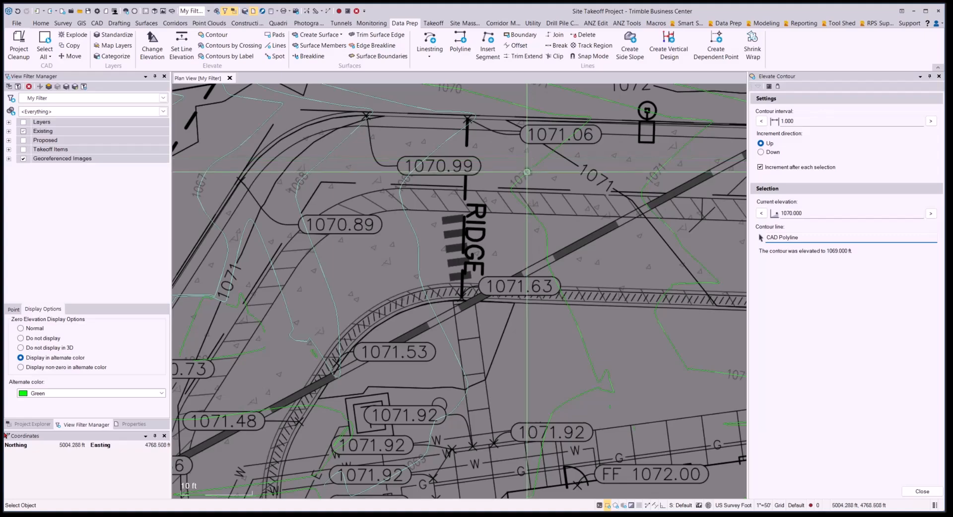
{"action": "left_click", "coordinate": [525, 173]}
{"action": "left_click", "coordinate": [656, 183]}
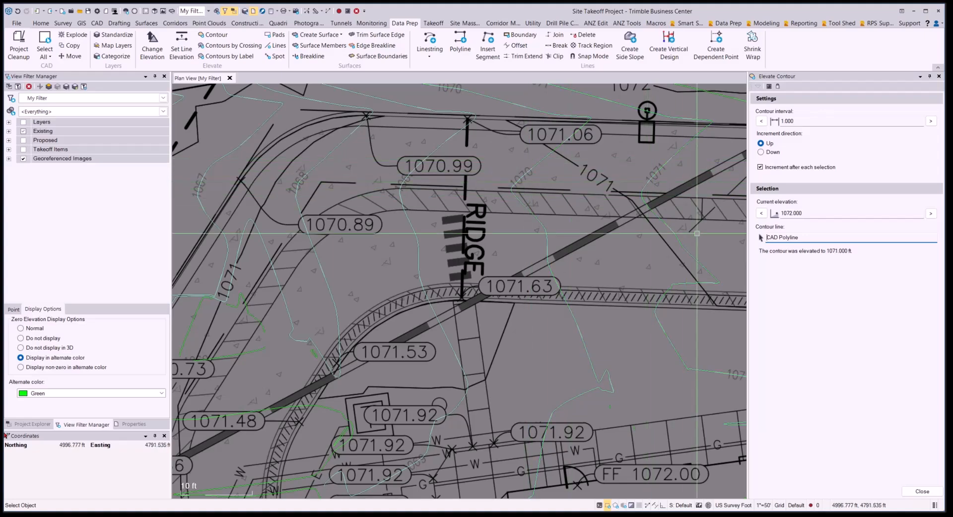
Elevate the next two existing contours east of the ridge, near structure D9, to 1072 and 1073 ft
{"action": "middle_click_drag", "start_coordinate": [714, 226], "coordinate": [479, 240]}
{"action": "left_click", "coordinate": [556, 237]}
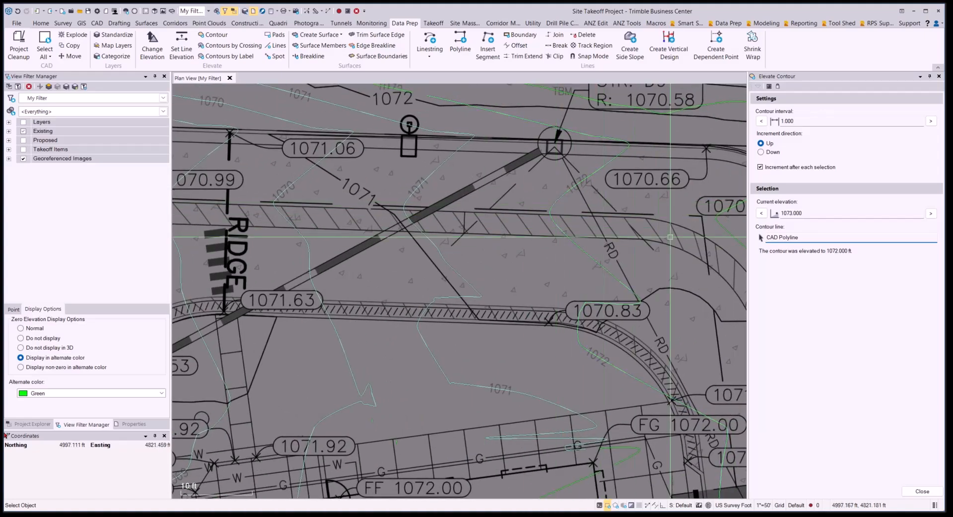
{"action": "middle_click_drag", "start_coordinate": [695, 233], "coordinate": [545, 242]}
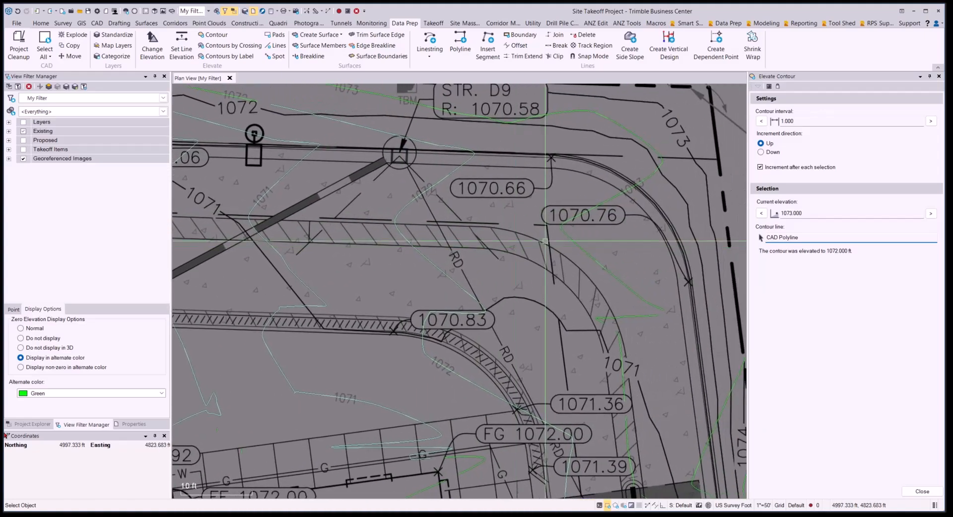
{"action": "left_click", "coordinate": [578, 219]}
Elevate the existing contours east of the property line in order from 1074 to 1076 ft
{"action": "middle_click_drag", "start_coordinate": [645, 252], "coordinate": [484, 258]}
{"action": "scroll", "coordinate": [581, 233], "scroll_direction": "down", "scroll_amount": 2}
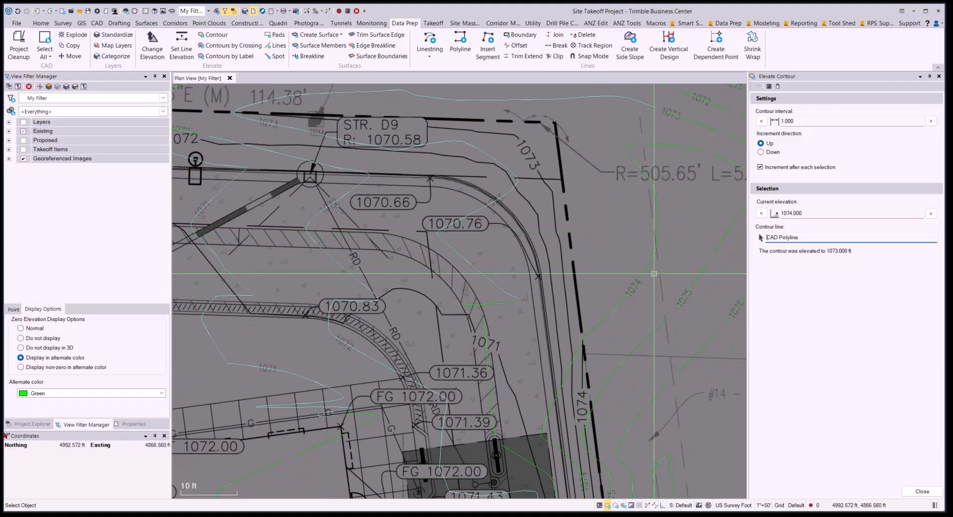
{"action": "left_click", "coordinate": [690, 287]}
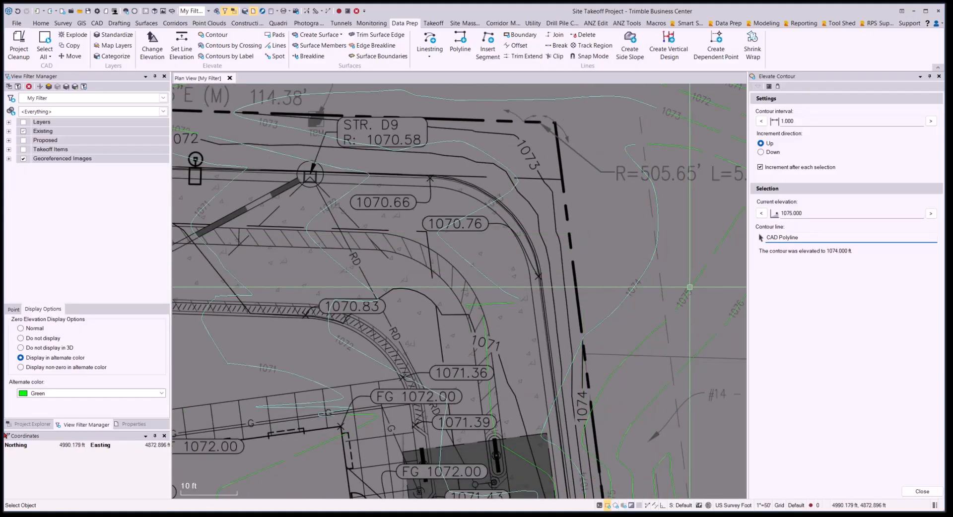
{"action": "middle_click_drag", "start_coordinate": [727, 315], "coordinate": [569, 287]}
{"action": "left_click", "coordinate": [569, 286]}
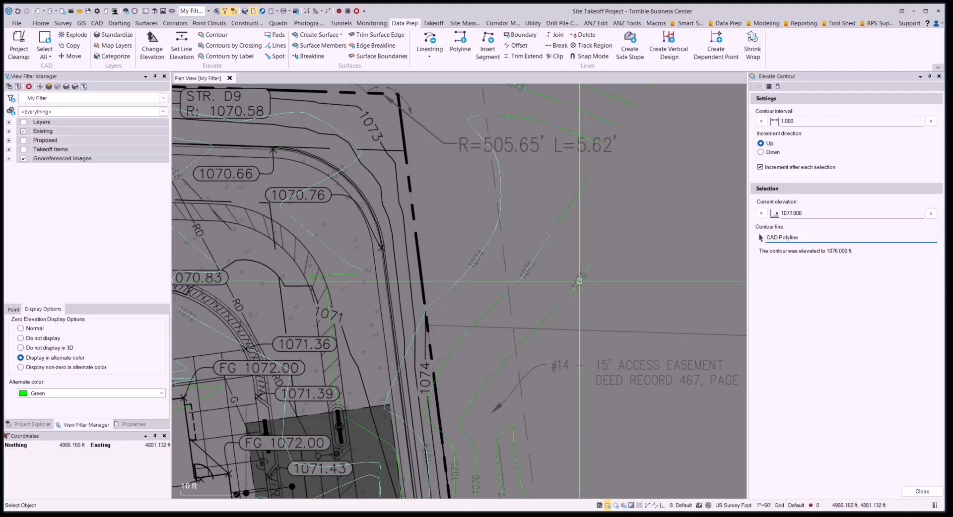
Hide the georeferenced plan images in the view filter to inspect only the existing contours
{"action": "scroll", "coordinate": [671, 260], "scroll_direction": "down", "scroll_amount": 2}
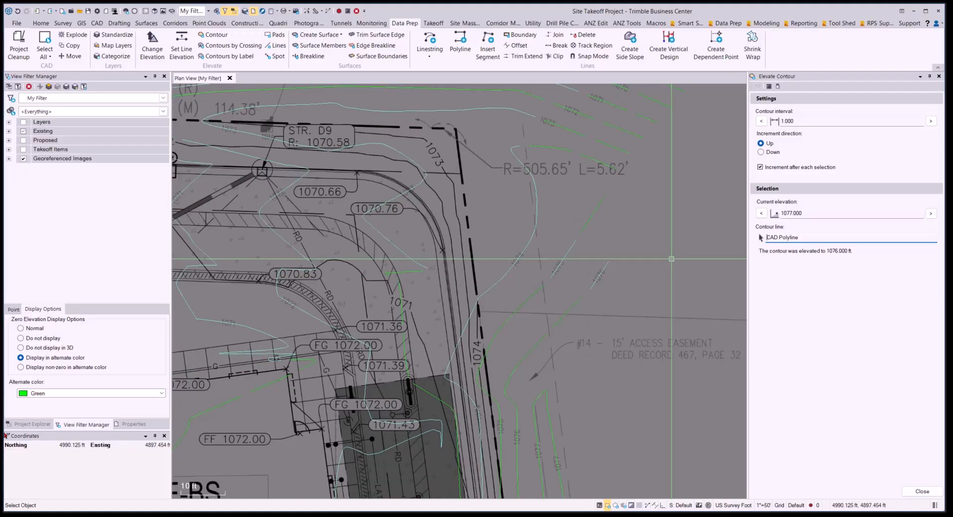
{"action": "scroll", "coordinate": [671, 258], "scroll_direction": "down", "scroll_amount": 2}
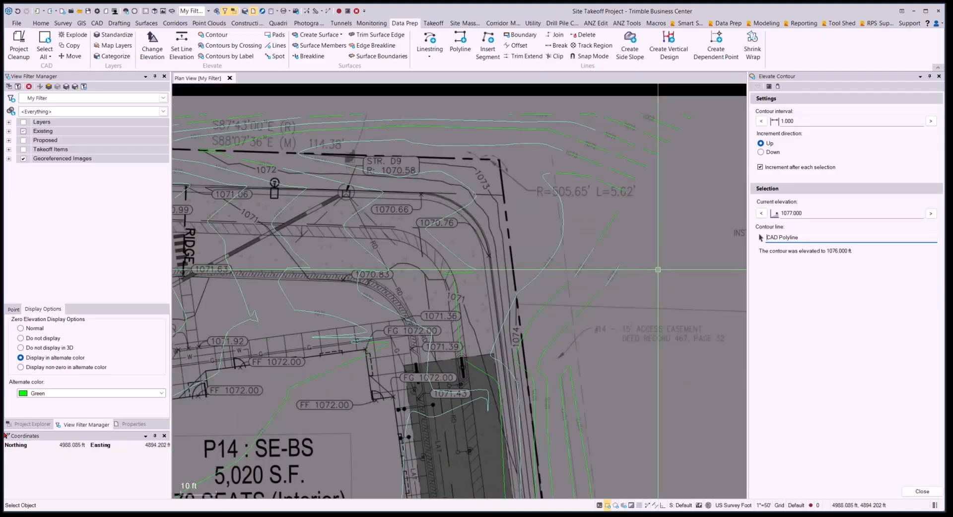
{"action": "left_click", "coordinate": [23, 158]}
{"action": "scroll", "coordinate": [391, 298], "scroll_direction": "down", "scroll_amount": 5}
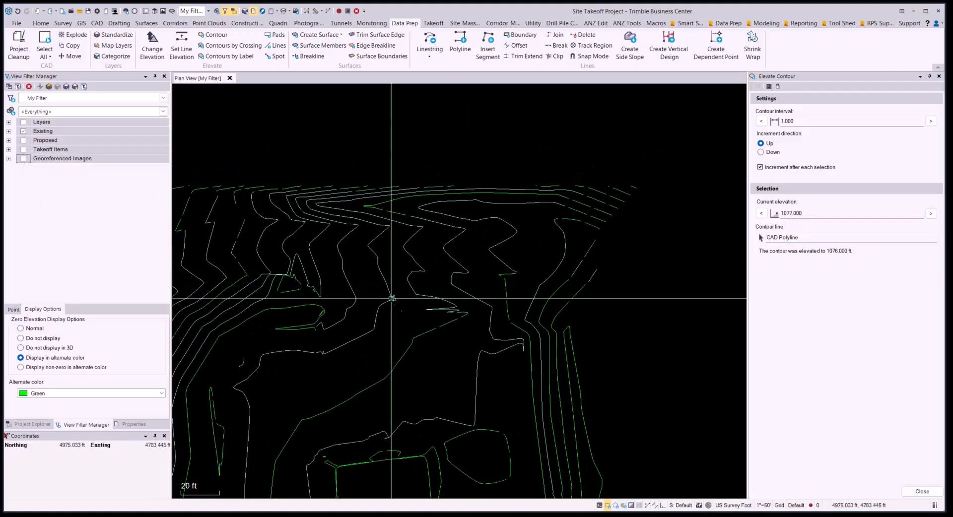
{"action": "scroll", "coordinate": [391, 299], "scroll_direction": "up", "scroll_amount": 5}
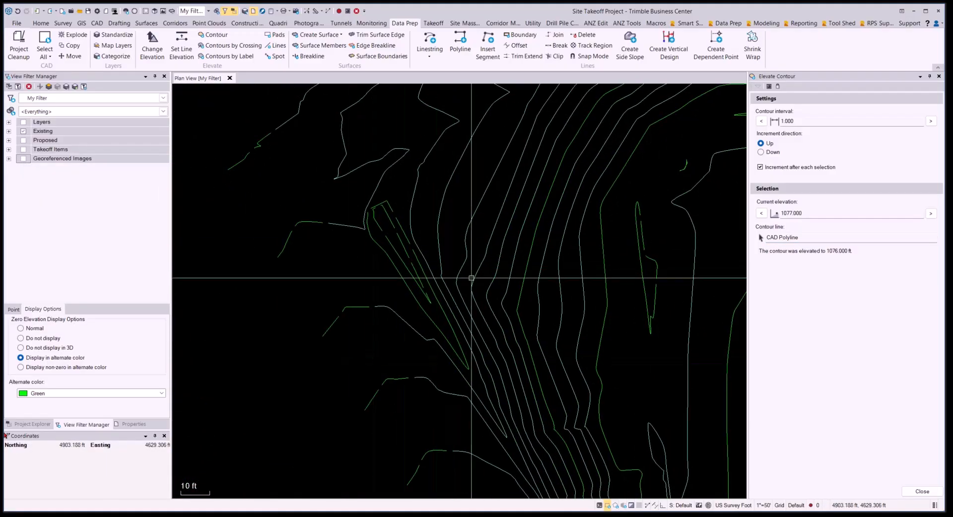
{"action": "middle_click_drag", "start_coordinate": [471, 278], "coordinate": [349, 462]}
{"action": "scroll", "coordinate": [554, 221], "scroll_direction": "up", "scroll_amount": 3}
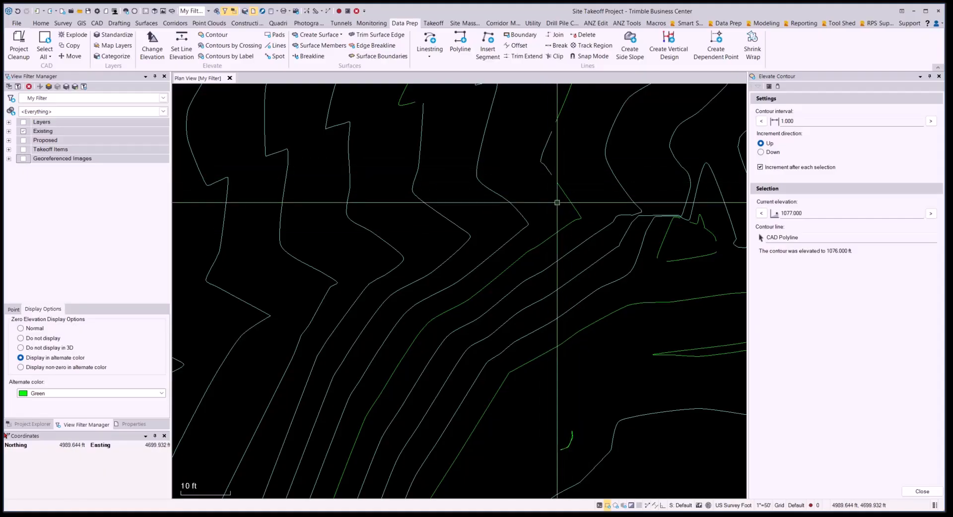
Close Elevate Contour and set the alternate color for zero-elevation lines to Magenta
{"action": "left_click", "coordinate": [919, 491]}
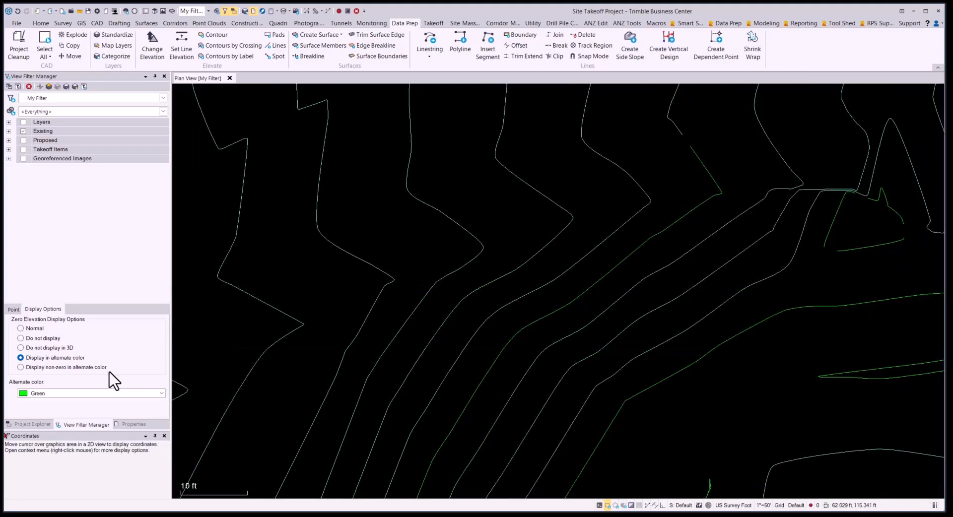
{"action": "left_click", "coordinate": [162, 393]}
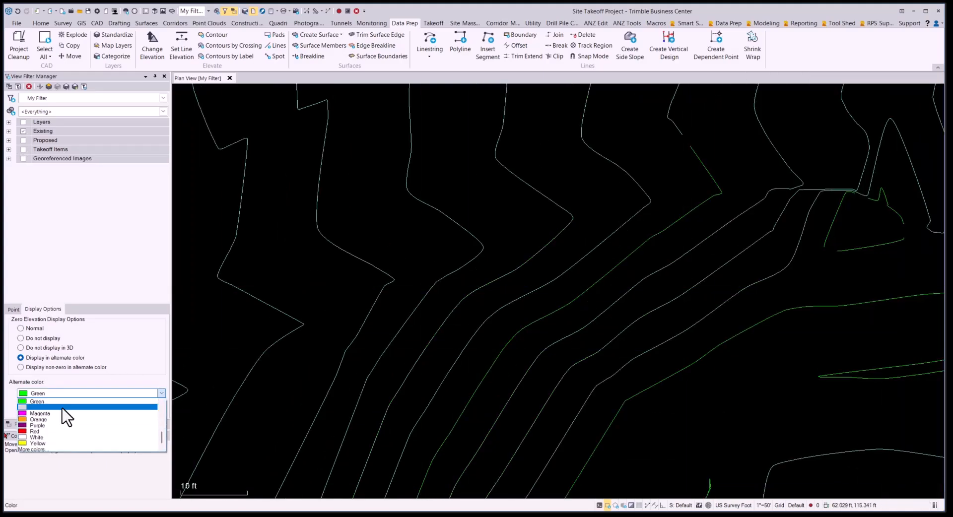
{"action": "left_click", "coordinate": [38, 414]}
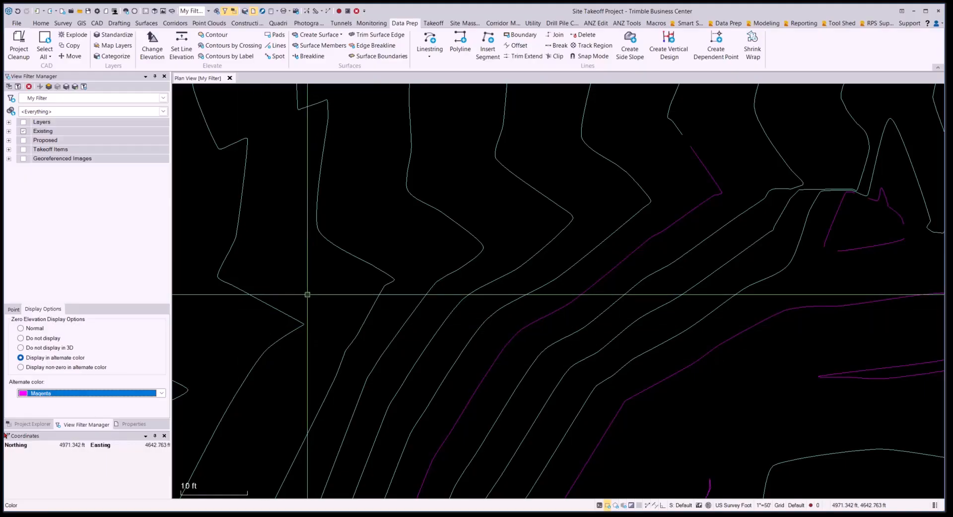
Examine the contours along the northern edge for zero-elevation segments and gaps between broken contour pieces
{"action": "middle_click_drag", "start_coordinate": [683, 131], "coordinate": [516, 280]}
{"action": "scroll", "coordinate": [556, 241], "scroll_direction": "down", "scroll_amount": 3}
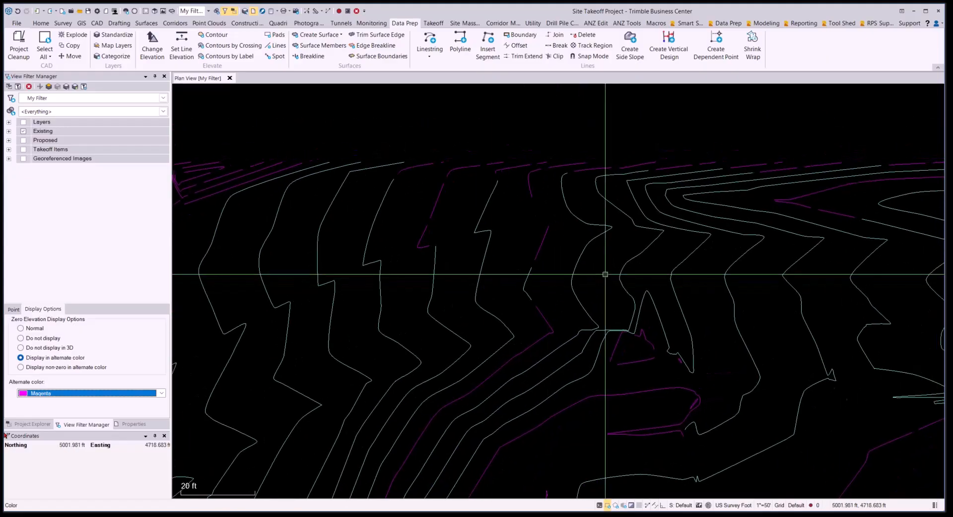
{"action": "middle_click_drag", "start_coordinate": [605, 274], "coordinate": [545, 245]}
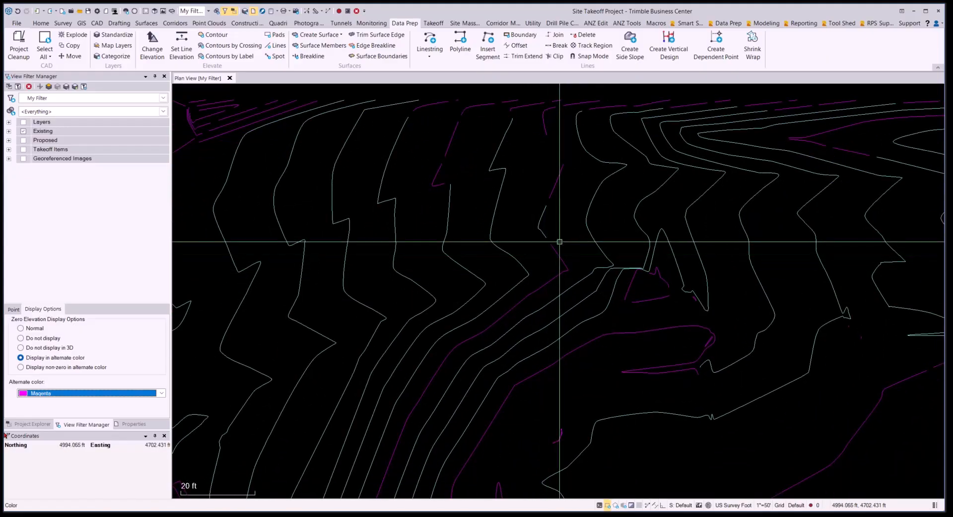
{"action": "scroll", "coordinate": [451, 213], "scroll_direction": "up", "scroll_amount": 3}
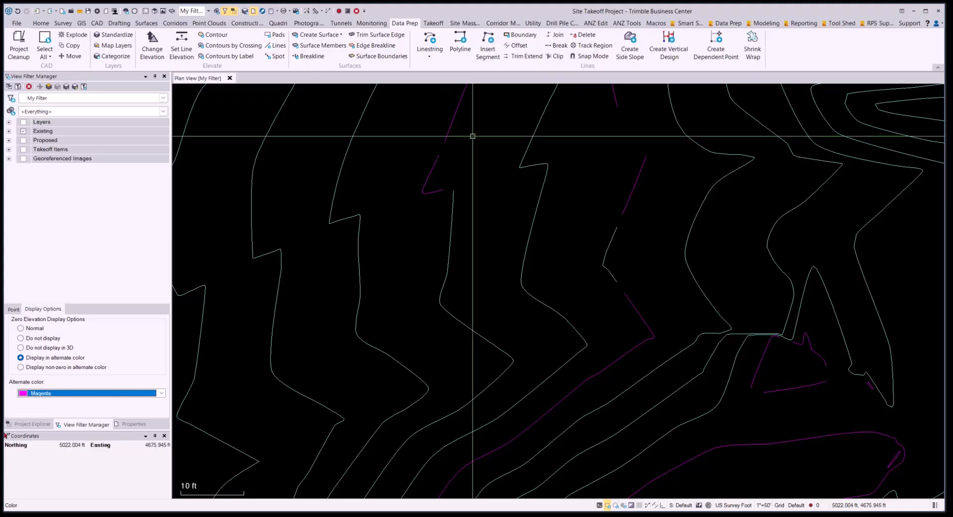
{"action": "scroll", "coordinate": [457, 202], "scroll_direction": "down", "scroll_amount": 1}
{"action": "middle_click_drag", "start_coordinate": [457, 202], "coordinate": [568, 277]}
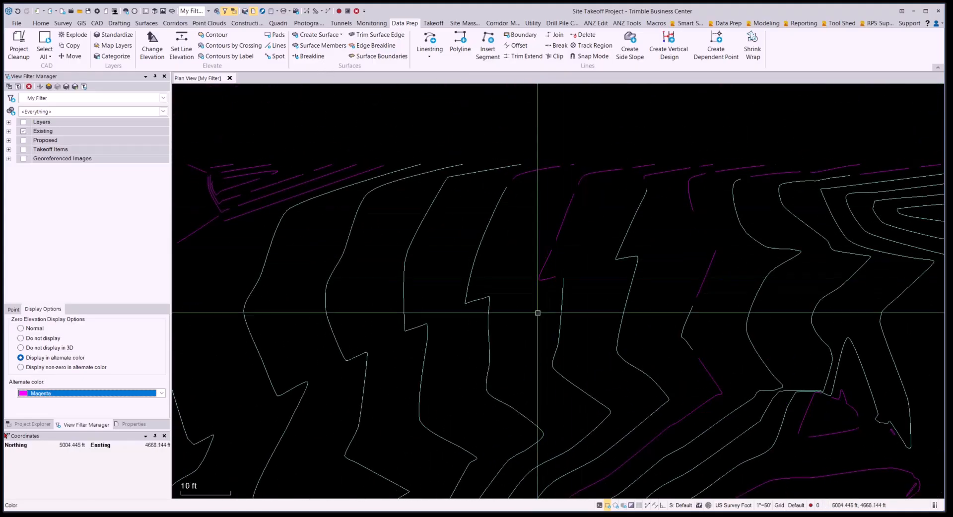
{"action": "middle_click_drag", "start_coordinate": [379, 306], "coordinate": [642, 277]}
{"action": "middle_click_drag", "start_coordinate": [789, 274], "coordinate": [542, 276]}
{"action": "scroll", "coordinate": [580, 261], "scroll_direction": "up", "scroll_amount": 1}
{"action": "middle_click_drag", "start_coordinate": [601, 246], "coordinate": [499, 248]}
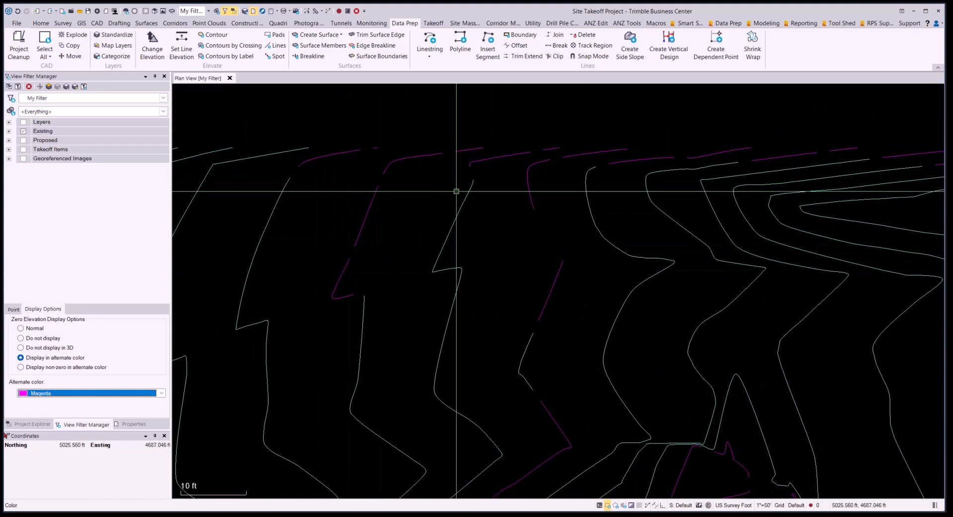
{"action": "middle_click_drag", "start_coordinate": [456, 191], "coordinate": [578, 215]}
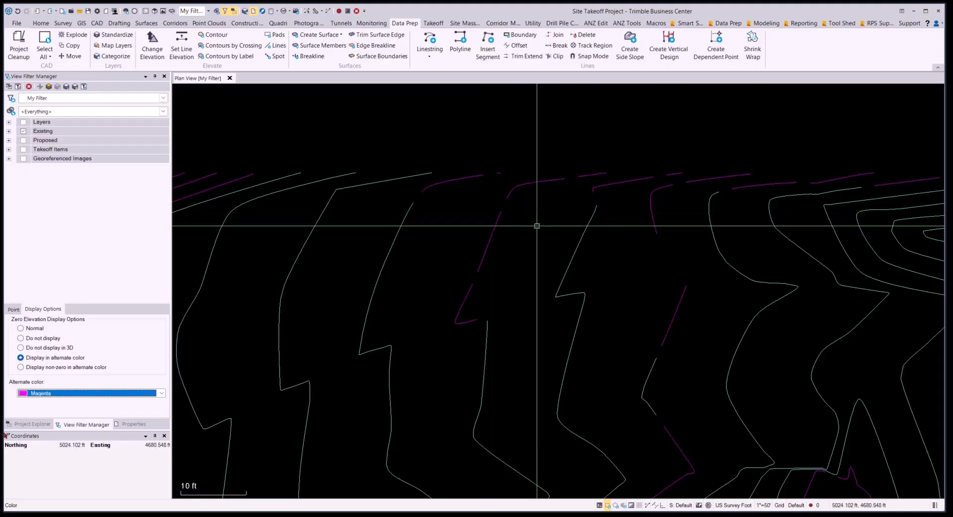
{"action": "scroll", "coordinate": [537, 226], "scroll_direction": "down", "scroll_amount": 3}
{"action": "middle_click_drag", "start_coordinate": [680, 251], "coordinate": [523, 237]}
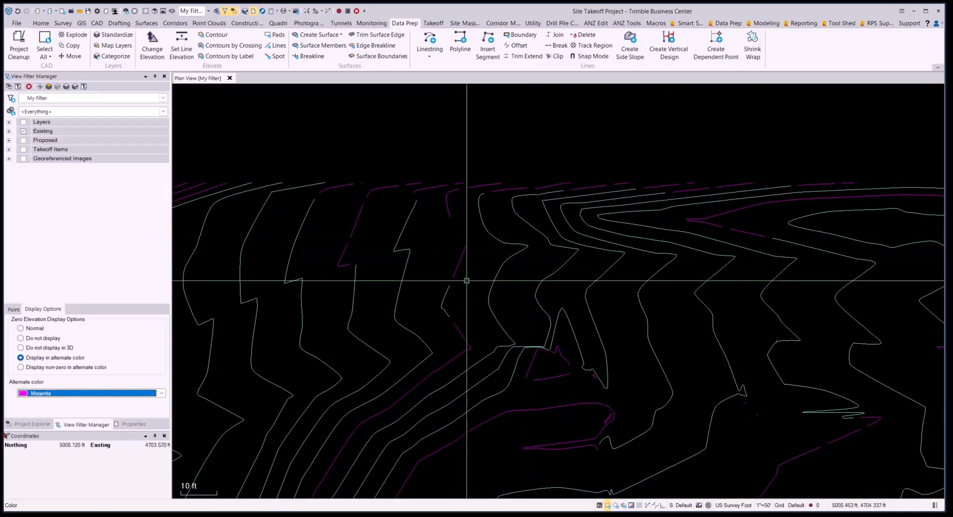
{"action": "middle_click_drag", "start_coordinate": [407, 273], "coordinate": [574, 285]}
{"action": "scroll", "coordinate": [514, 249], "scroll_direction": "up", "scroll_amount": 2}
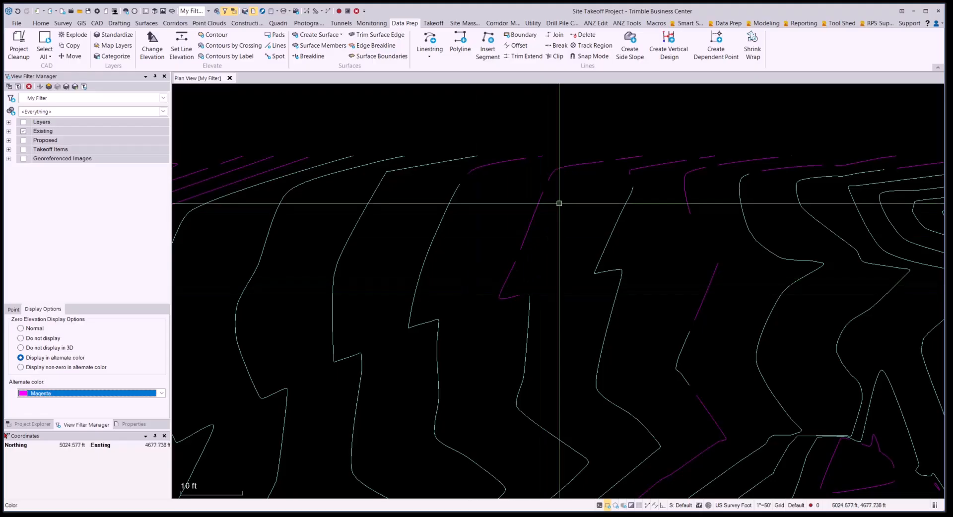
{"action": "middle_click_drag", "start_coordinate": [464, 296], "coordinate": [493, 230]}
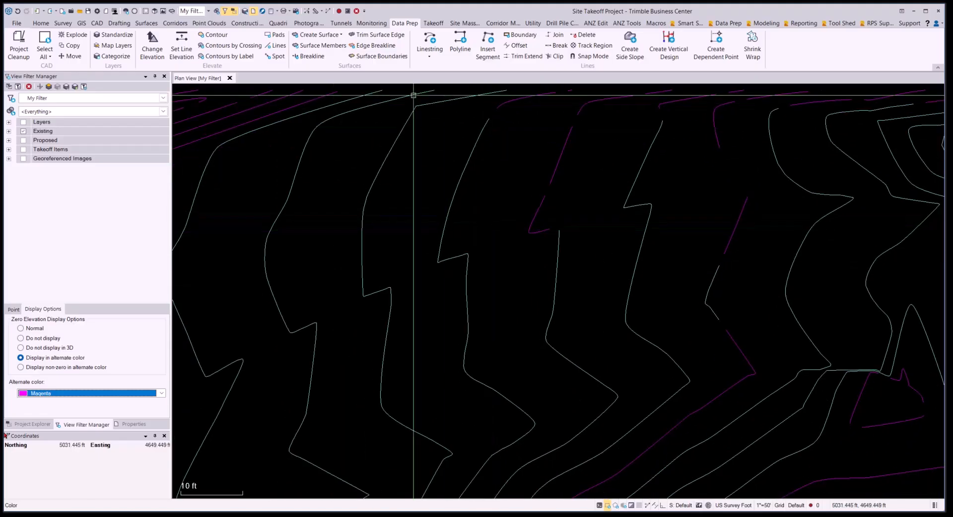
{"action": "left_click", "coordinate": [98, 23]}
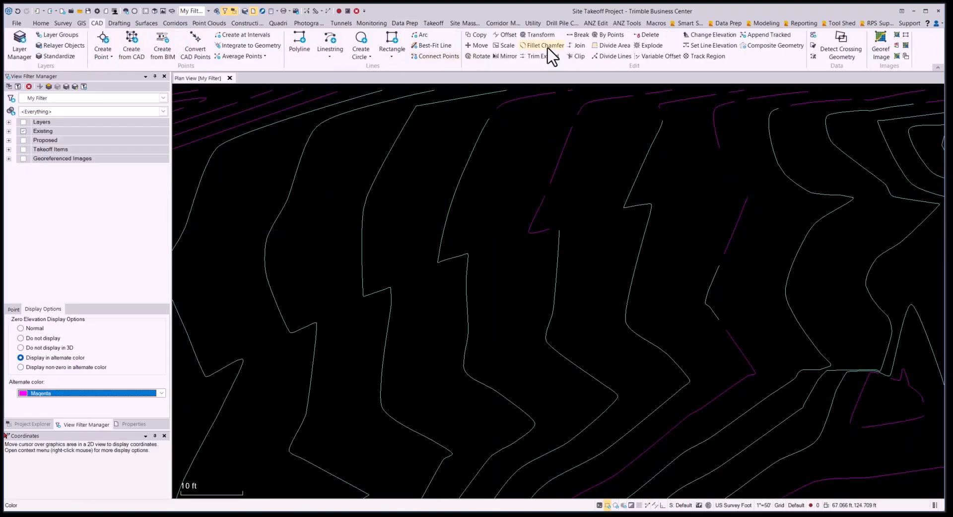
{"action": "left_click", "coordinate": [576, 46]}
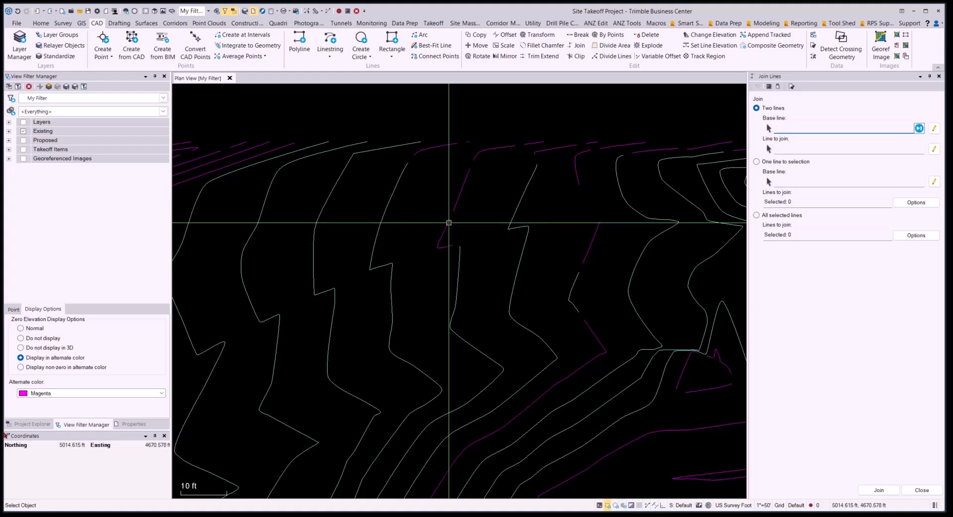
{"action": "left_click", "coordinate": [903, 491]}
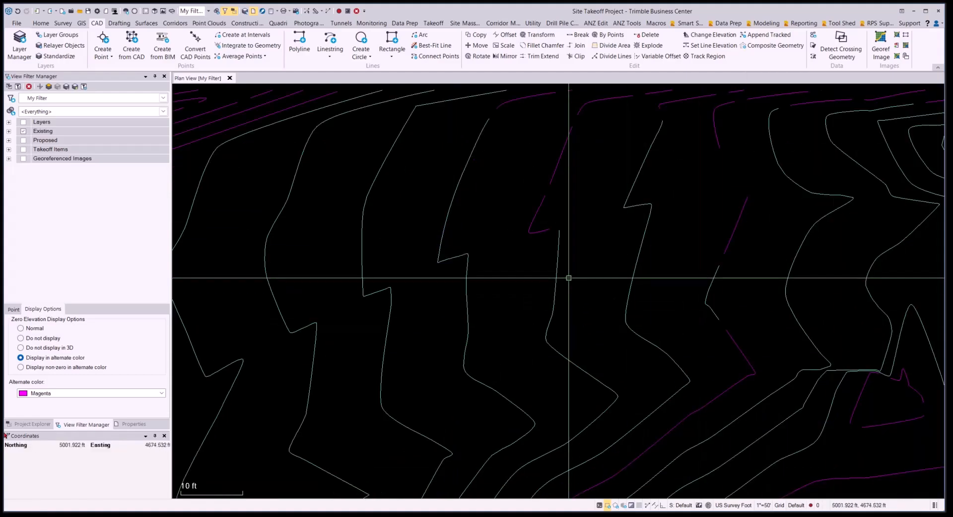
Try to connect the broken contour's lower line to the adjacent zero-elevation piece with a Fillet of radius 0.000
{"action": "left_click", "coordinate": [545, 45]}
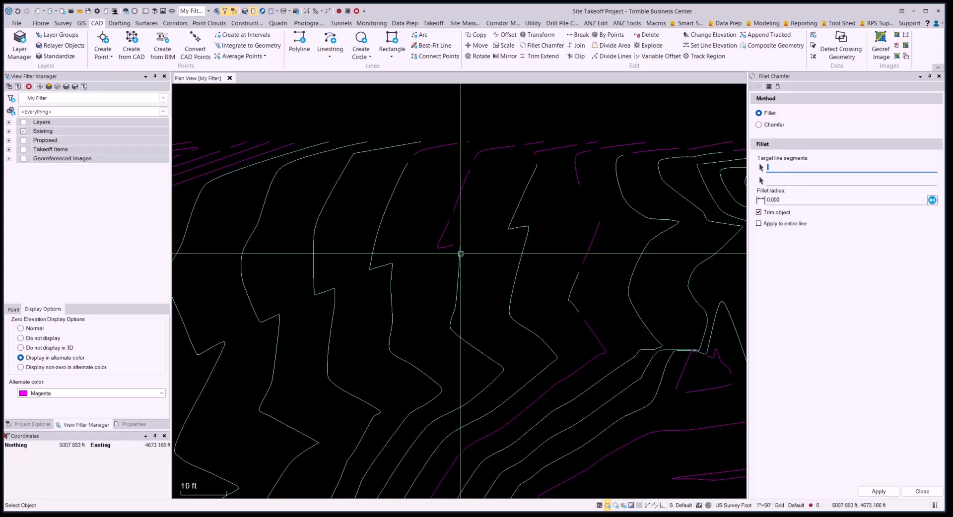
{"action": "scroll", "coordinate": [453, 259], "scroll_direction": "up", "scroll_amount": 4}
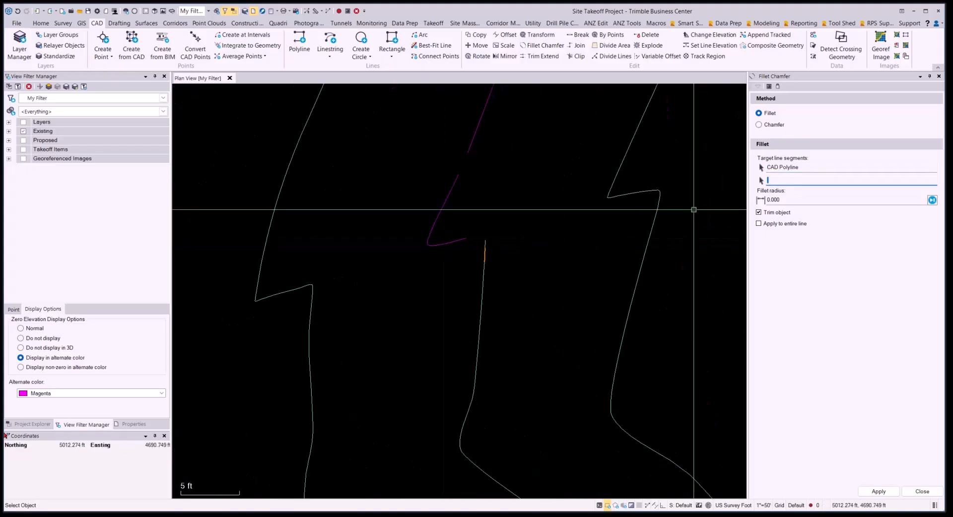
{"action": "left_click", "coordinate": [484, 242]}
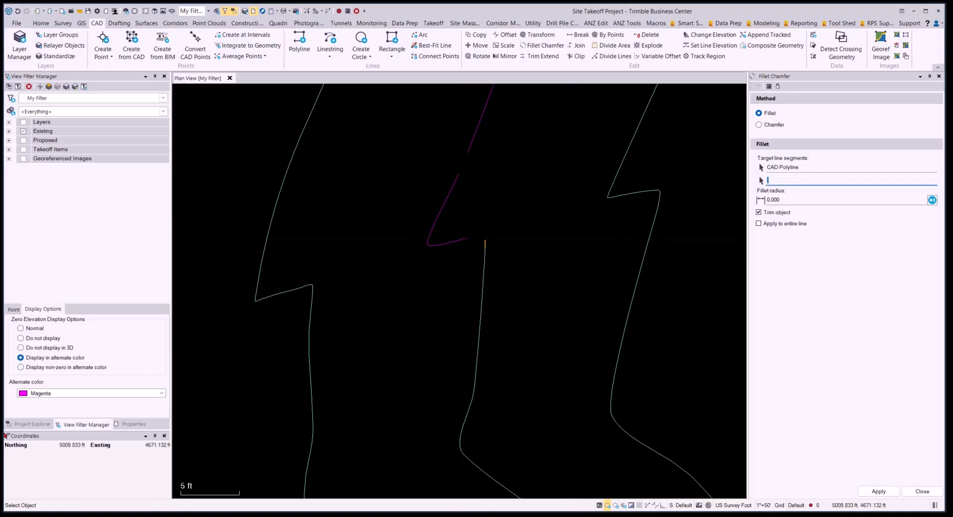
{"action": "left_click", "coordinate": [466, 240]}
{"action": "scroll", "coordinate": [481, 319], "scroll_direction": "down", "scroll_amount": 3}
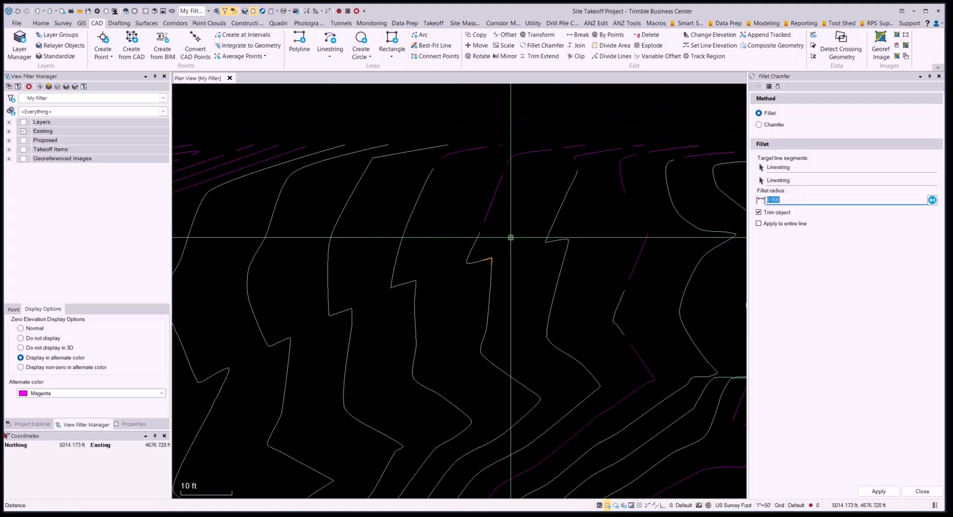
{"action": "scroll", "coordinate": [588, 233], "scroll_direction": "up", "scroll_amount": 3}
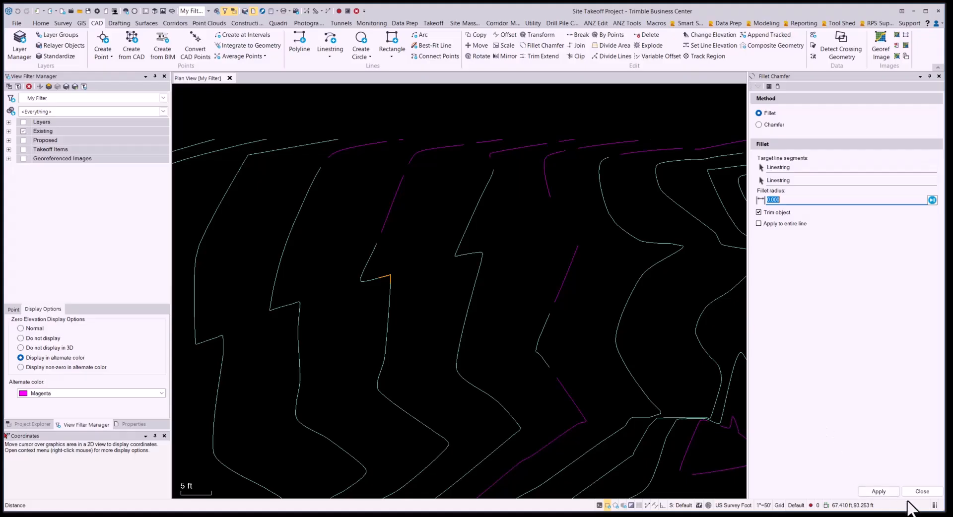
{"action": "left_click", "coordinate": [921, 492]}
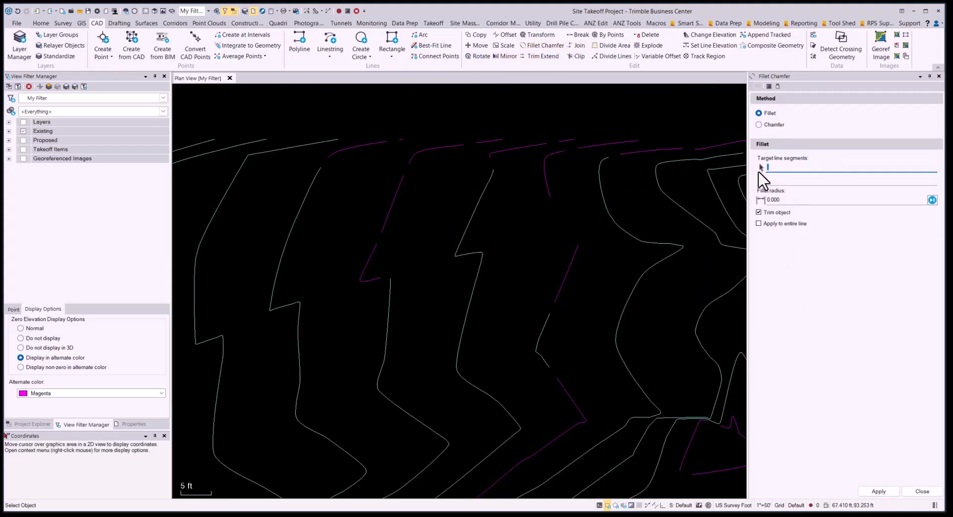
Fillet the broken contour's lower line to the adjacent zero-elevation piece with radius 0.000, and close Fillet Chamfer
{"action": "scroll", "coordinate": [409, 269], "scroll_direction": "up", "scroll_amount": 3}
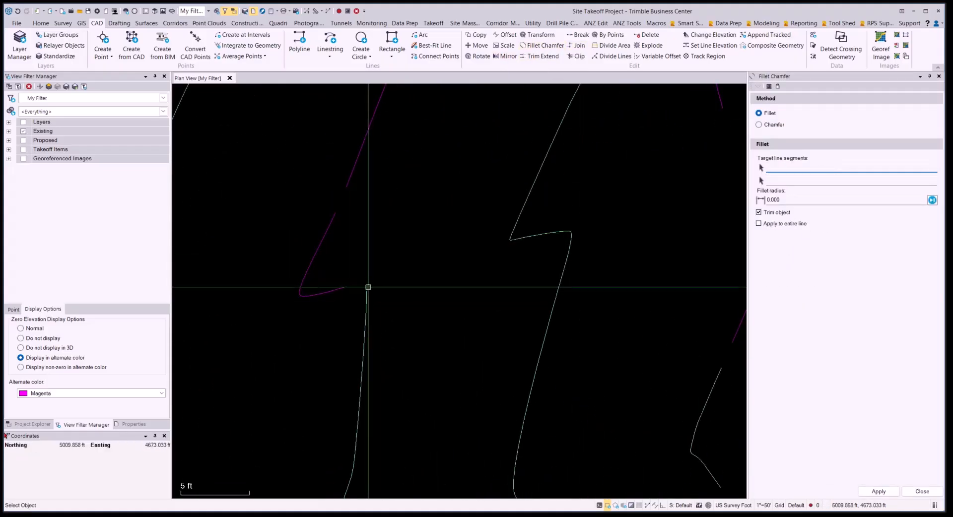
{"action": "left_click", "coordinate": [343, 290]}
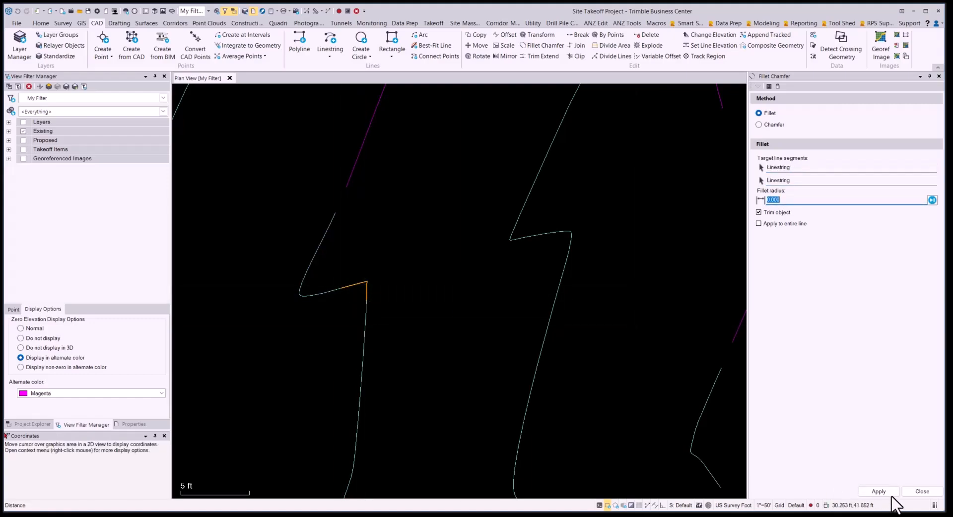
{"action": "left_click", "coordinate": [922, 492]}
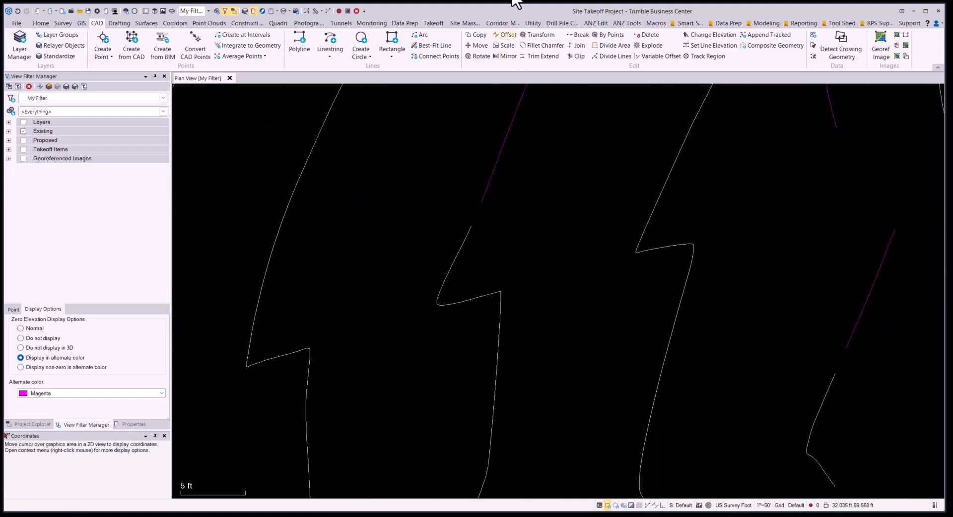
Join the filleted contour to the zero-elevation piece north of it as two lines, bridging gaps with a segment without being asked again
{"action": "left_click", "coordinate": [578, 50]}
{"action": "scroll", "coordinate": [479, 221], "scroll_direction": "down", "scroll_amount": 3}
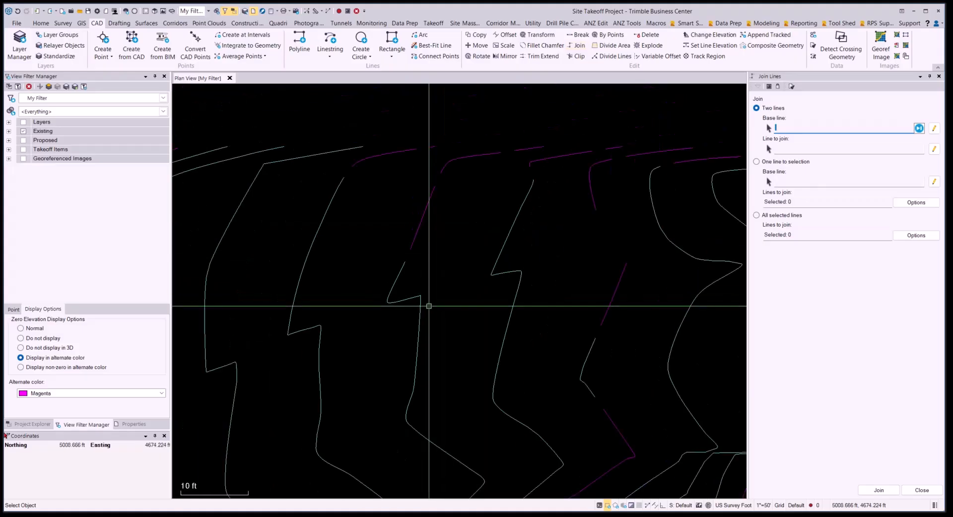
{"action": "middle_click_drag", "start_coordinate": [459, 263], "coordinate": [506, 329]}
{"action": "scroll", "coordinate": [435, 299], "scroll_direction": "up", "scroll_amount": 1}
{"action": "mouse_move", "coordinate": [436, 299]}
{"action": "middle_mouse_down"}
{"action": "mouse_move", "coordinate": [493, 285]}
{"action": "mouse_move", "coordinate": [487, 296]}
{"action": "mouse_move", "coordinate": [423, 296]}
{"action": "middle_mouse_up"}
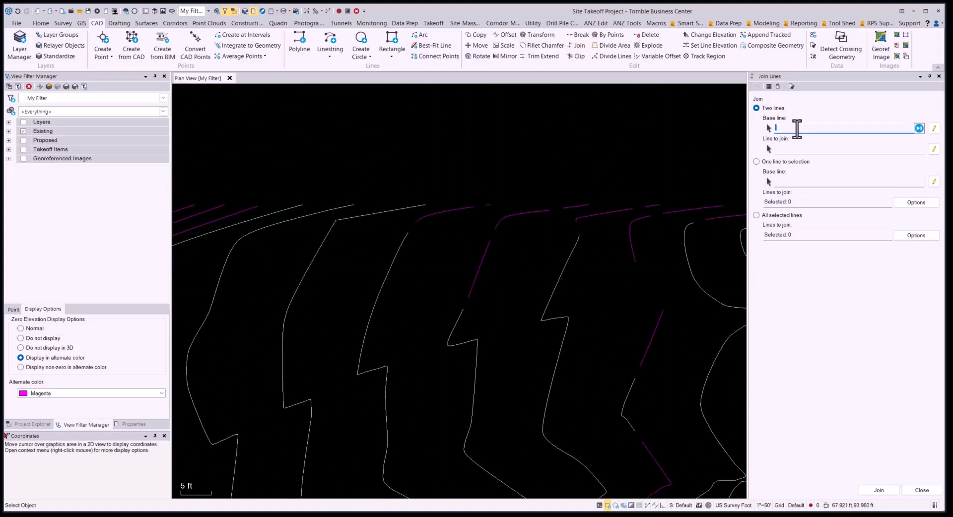
{"action": "left_click", "coordinate": [459, 315]}
{"action": "left_click", "coordinate": [468, 294]}
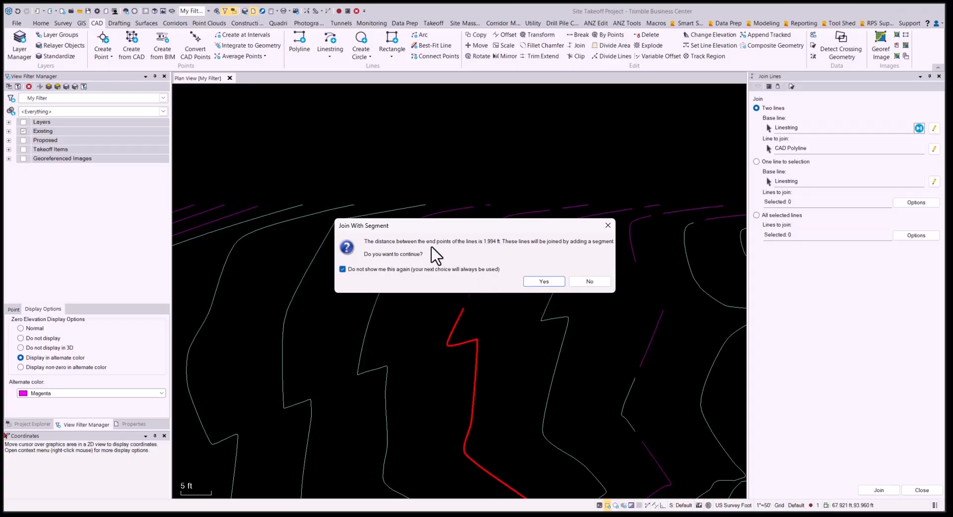
{"action": "left_click", "coordinate": [545, 281]}
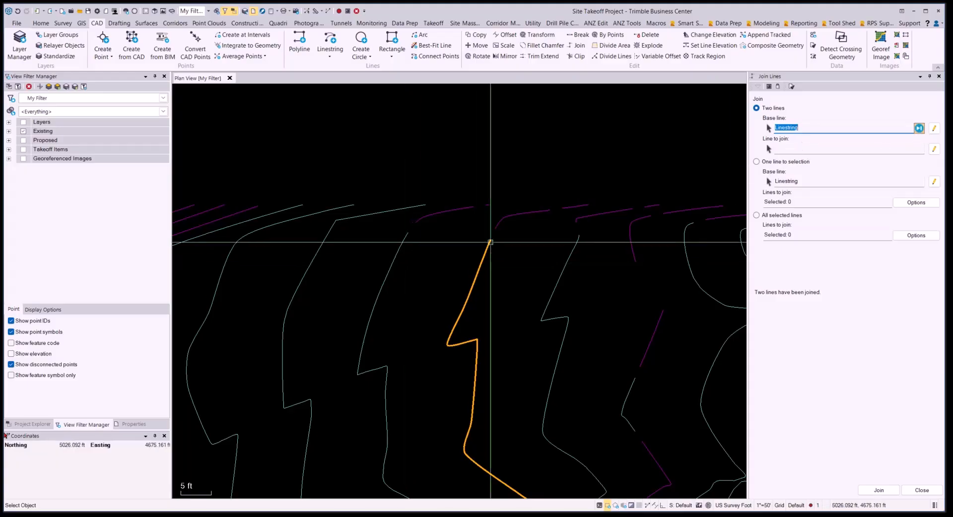
Join the remaining northern-edge pieces to this contour, and the zero-elevation pieces at the northern edge to the neighbouring contour on its west
{"action": "left_click", "coordinate": [501, 217]}
{"action": "left_click", "coordinate": [564, 208]}
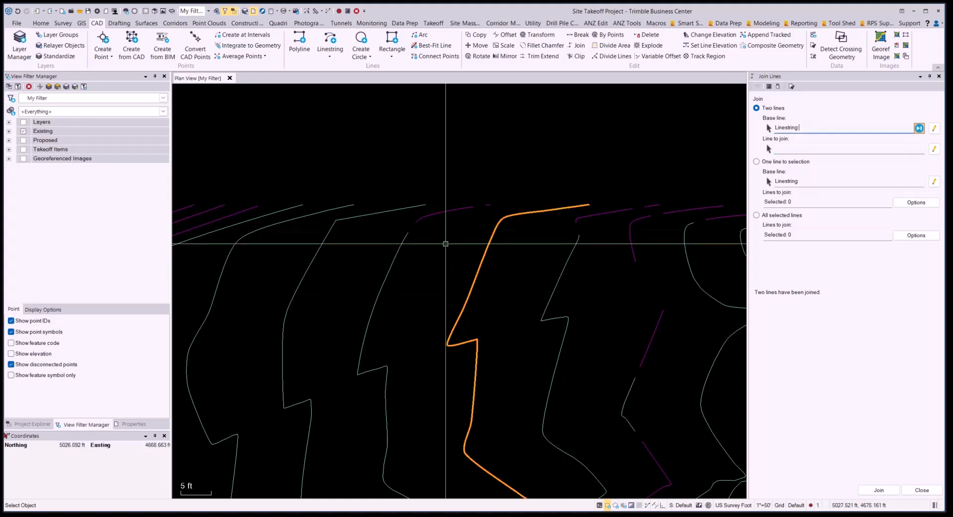
{"action": "left_click", "coordinate": [405, 236]}
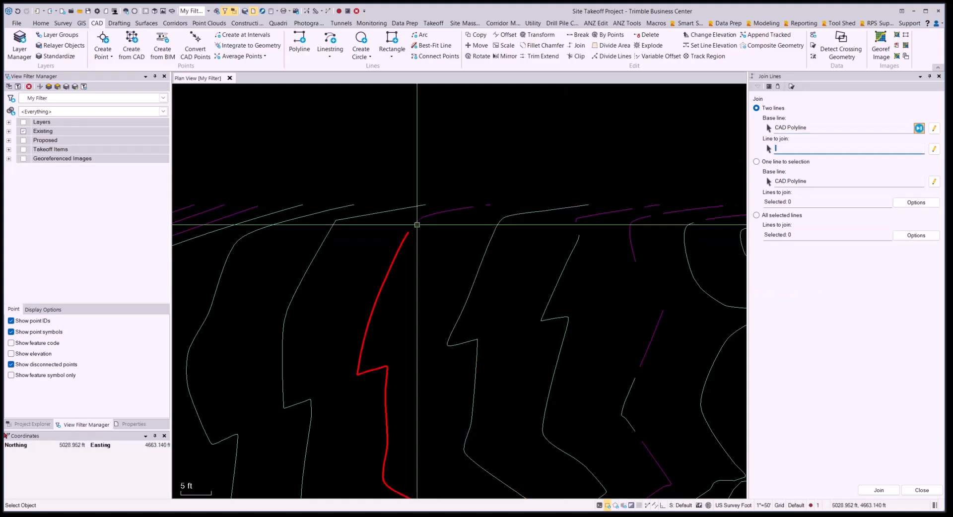
{"action": "left_click", "coordinate": [466, 209]}
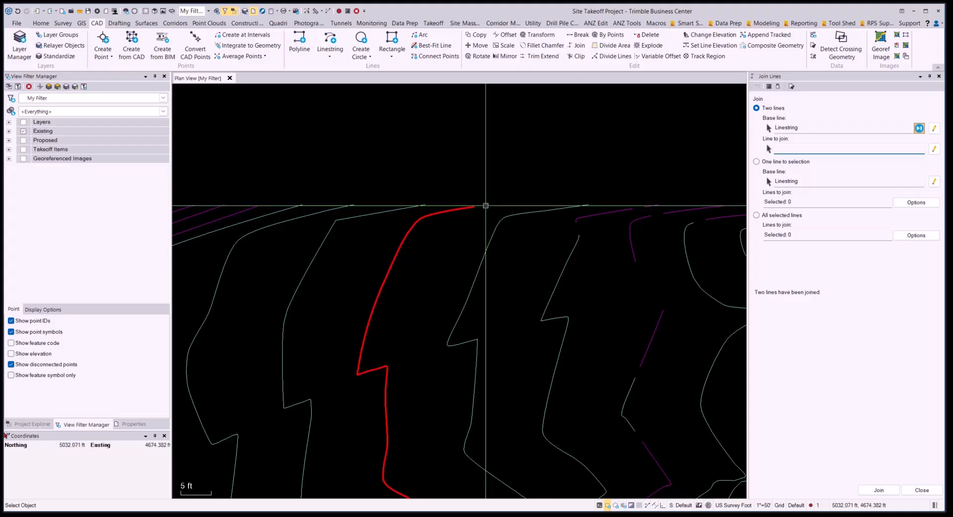
{"action": "left_click", "coordinate": [485, 206]}
Join the next contour to the east with its zero-elevation pieces along the northern edge
{"action": "middle_click_drag", "start_coordinate": [529, 280], "coordinate": [383, 308]}
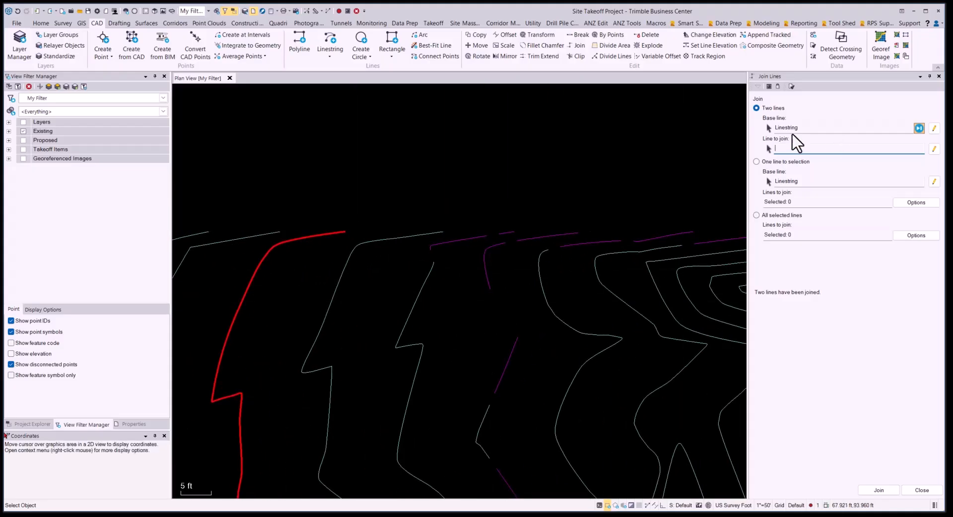
{"action": "left_click", "coordinate": [434, 263]}
{"action": "left_click", "coordinate": [431, 249]}
{"action": "middle_click_drag", "start_coordinate": [523, 278], "coordinate": [493, 281]}
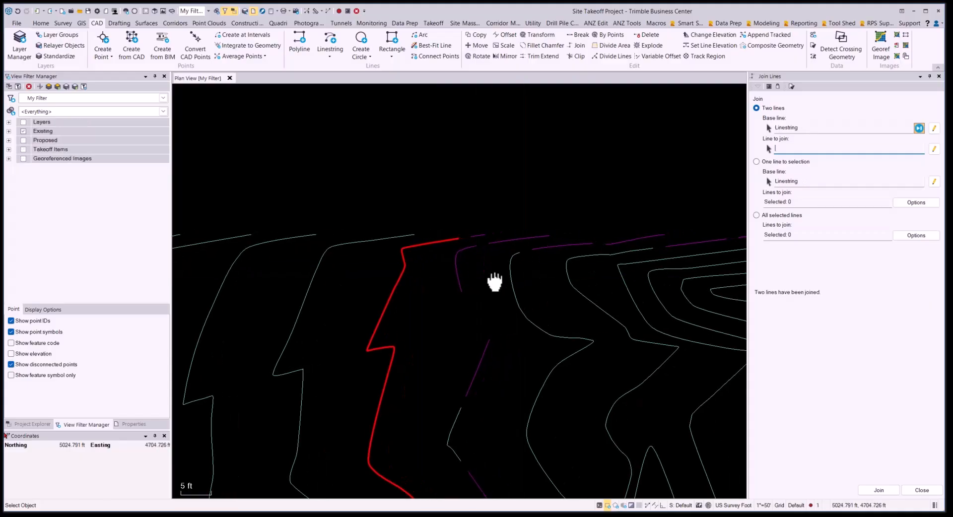
{"action": "left_click", "coordinate": [466, 237]}
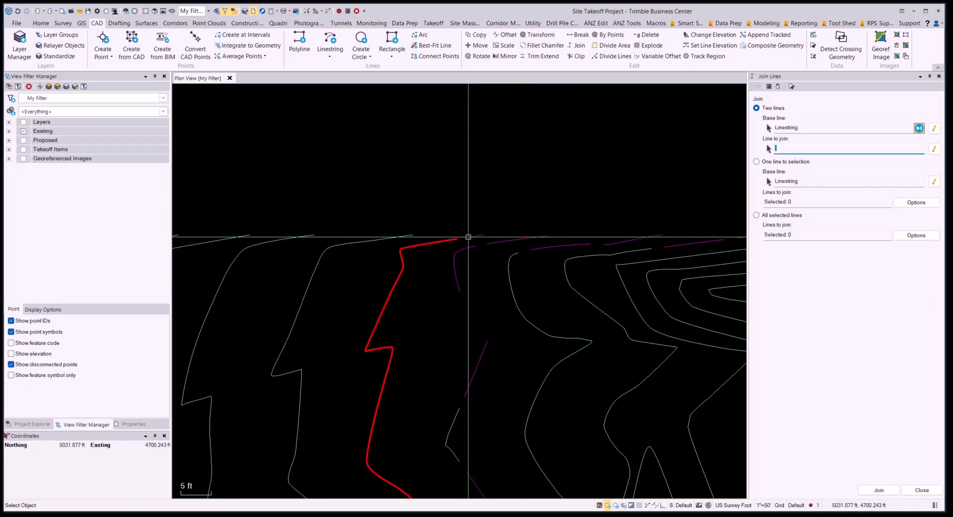
{"action": "left_click", "coordinate": [469, 237]}
Examine the existing contours across the whole site and along the northern edge for remaining zero-elevation segments
{"action": "scroll", "coordinate": [511, 297], "scroll_direction": "down", "scroll_amount": 10}
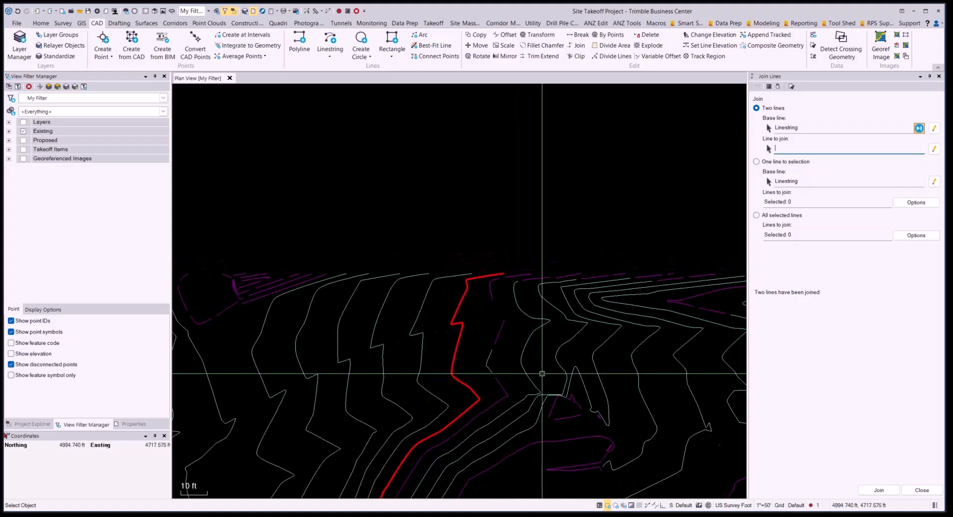
{"action": "middle_click_drag", "start_coordinate": [575, 340], "coordinate": [509, 298]}
{"action": "scroll", "coordinate": [532, 251], "scroll_direction": "down", "scroll_amount": 1}
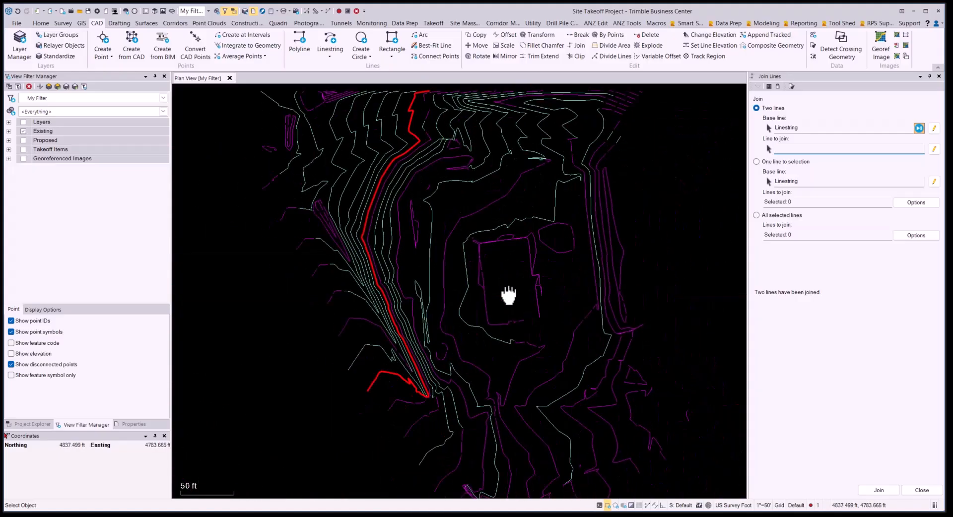
{"action": "middle_click_drag", "start_coordinate": [524, 350], "coordinate": [501, 270]}
{"action": "scroll", "coordinate": [508, 291], "scroll_direction": "down", "scroll_amount": 1}
{"action": "scroll", "coordinate": [508, 291], "scroll_direction": "down", "scroll_amount": 1}
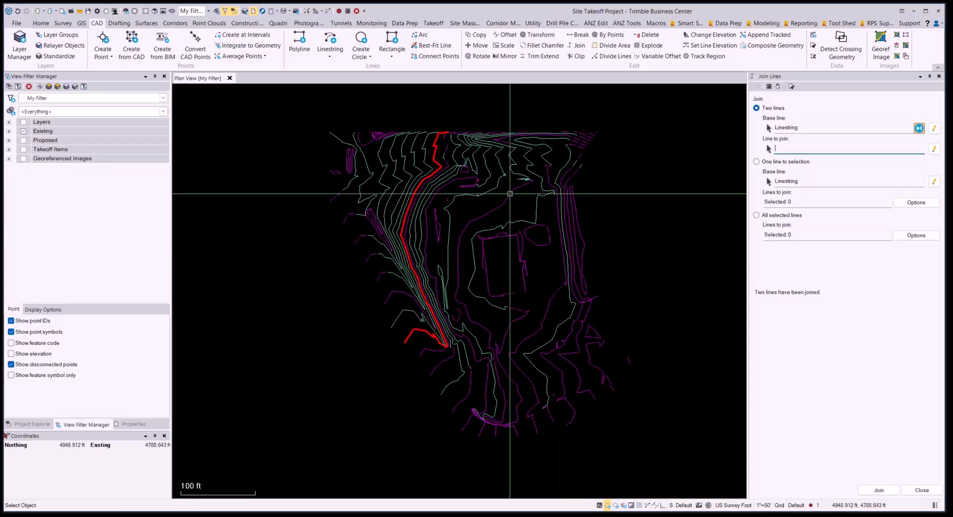
{"action": "scroll", "coordinate": [506, 149], "scroll_direction": "up", "scroll_amount": 8}
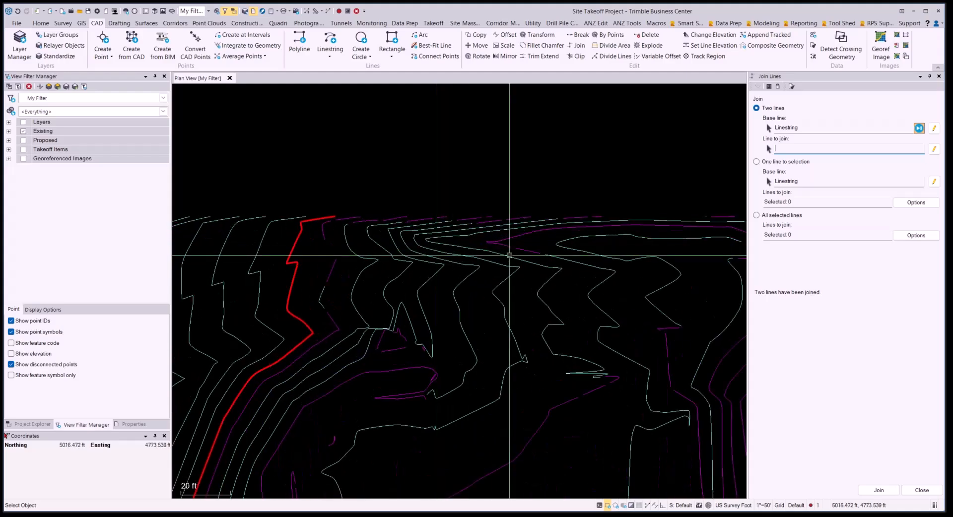
{"action": "scroll", "coordinate": [543, 282], "scroll_direction": "up", "scroll_amount": 1}
{"action": "middle_click_drag", "start_coordinate": [581, 280], "coordinate": [461, 293]}
{"action": "scroll", "coordinate": [479, 282], "scroll_direction": "up", "scroll_amount": 1}
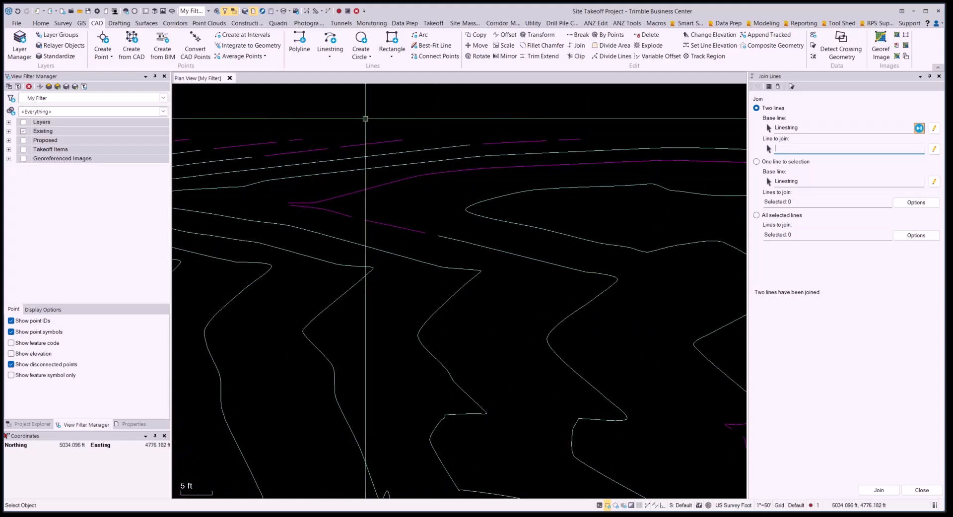
Open a 3D view of the contours and close Join Lines
{"action": "left_click", "coordinate": [41, 24]}
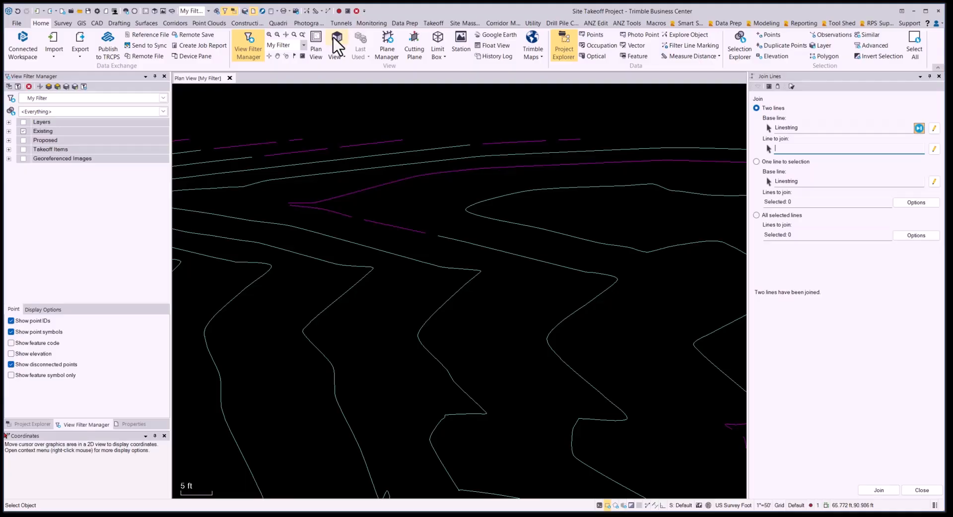
{"action": "mouse_move", "coordinate": [478, 234]}
{"action": "middle_mouse_down"}
{"action": "mouse_move", "coordinate": [479, 276]}
{"action": "mouse_move", "coordinate": [478, 234]}
{"action": "mouse_move", "coordinate": [462, 278]}
{"action": "mouse_move", "coordinate": [468, 228]}
{"action": "mouse_move", "coordinate": [445, 219]}
{"action": "middle_mouse_up"}
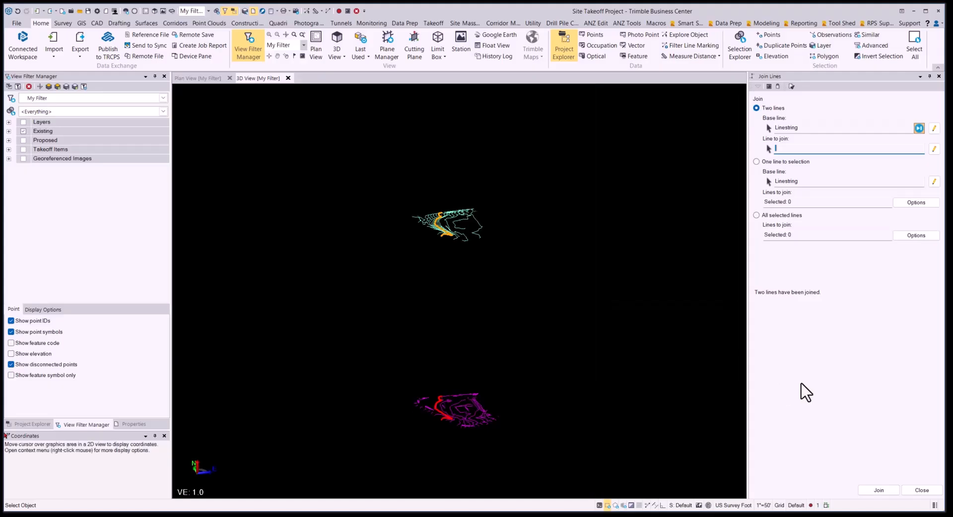
{"action": "left_click", "coordinate": [922, 491]}
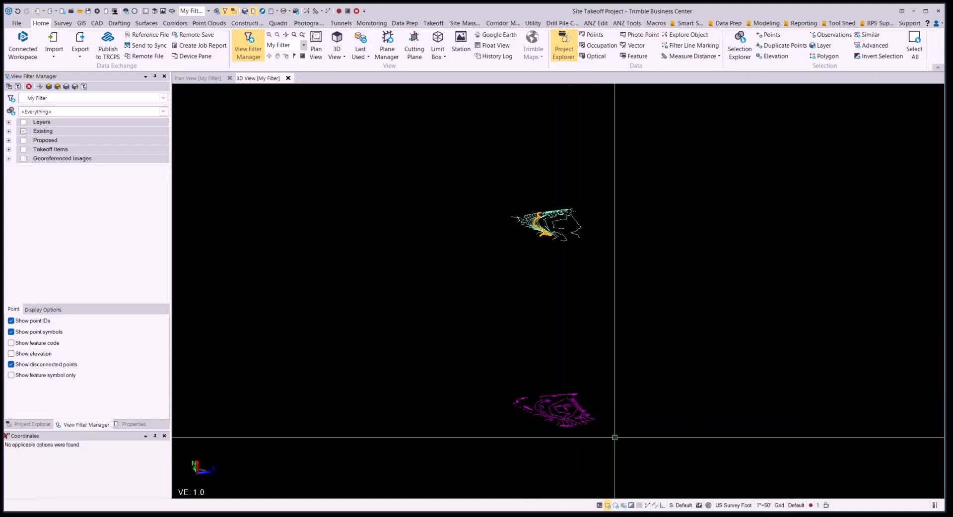
Select all the zero-elevation lines in the 3D view and inspect that selection across the site in the plan view
{"action": "left_click_drag", "start_coordinate": [652, 451], "coordinate": [431, 362]}
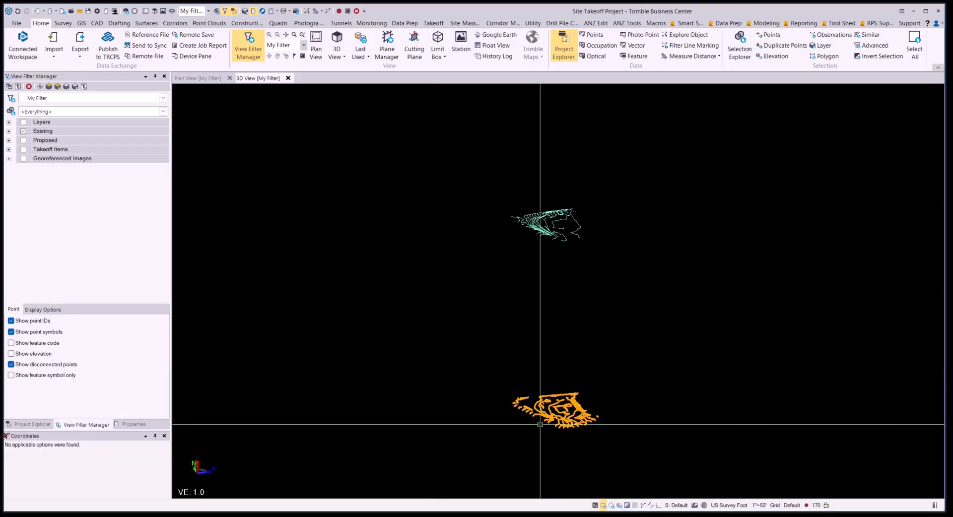
{"action": "left_click", "coordinate": [199, 78]}
{"action": "scroll", "coordinate": [504, 190], "scroll_direction": "down", "scroll_amount": 10}
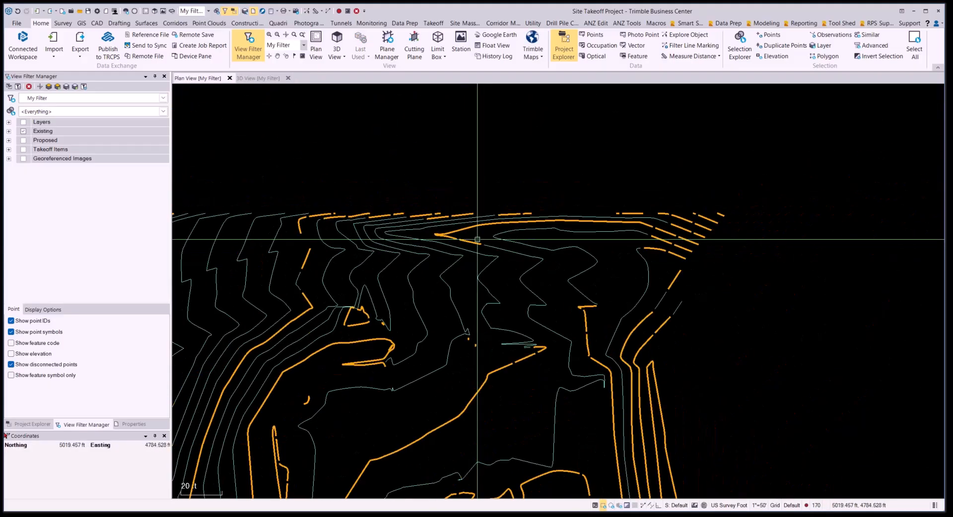
{"action": "scroll", "coordinate": [534, 228], "scroll_direction": "down", "scroll_amount": 3}
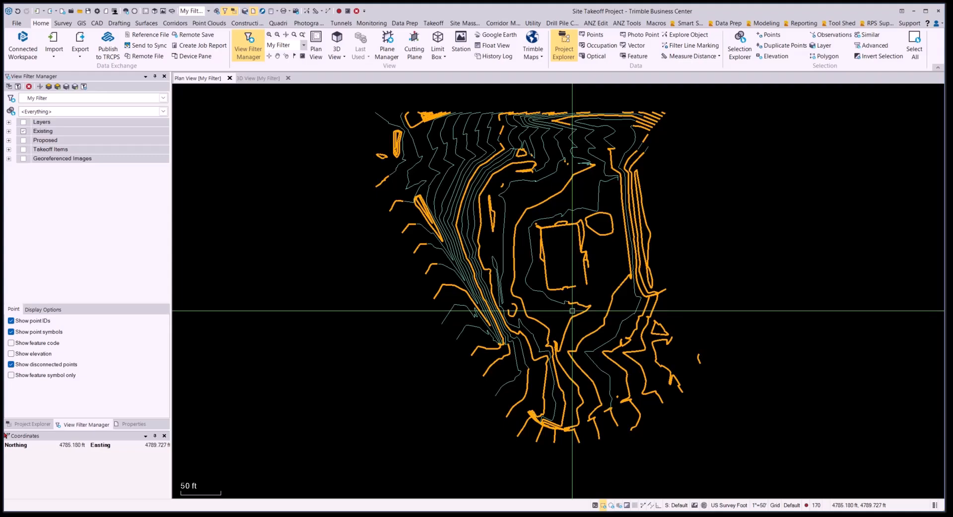
{"action": "mouse_move", "coordinate": [522, 219]}
{"action": "middle_mouse_down"}
{"action": "mouse_move", "coordinate": [542, 249]}
{"action": "mouse_move", "coordinate": [533, 233]}
{"action": "middle_mouse_up"}
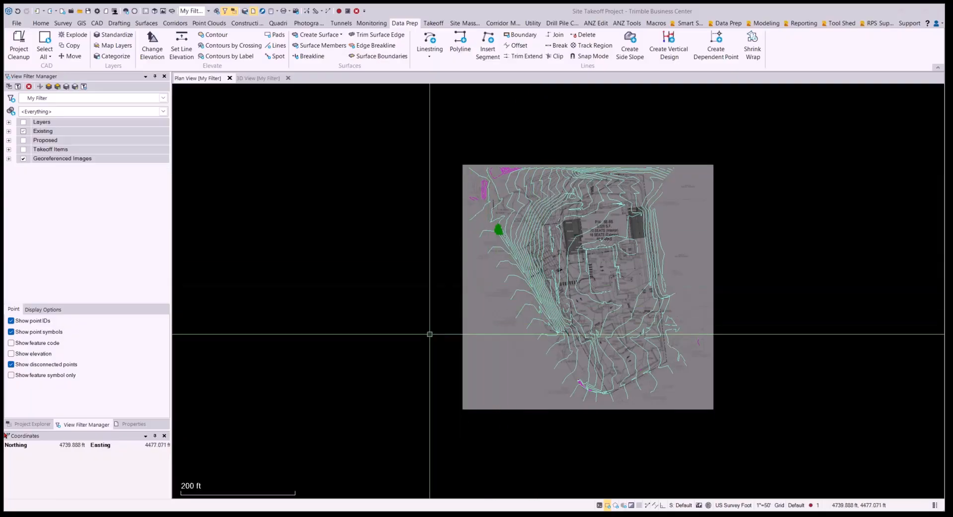
Set the small magenta line along the curb near the site's southern edge to elevation 1074 with Set Line Elevation
{"action": "scroll", "coordinate": [693, 308], "scroll_direction": "up", "scroll_amount": 10}
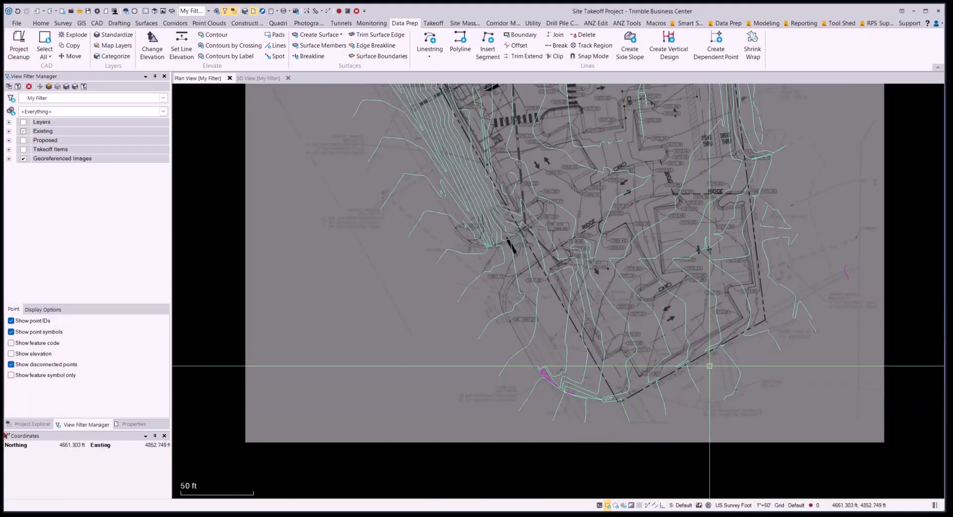
{"action": "scroll", "coordinate": [702, 350], "scroll_direction": "up", "scroll_amount": 2}
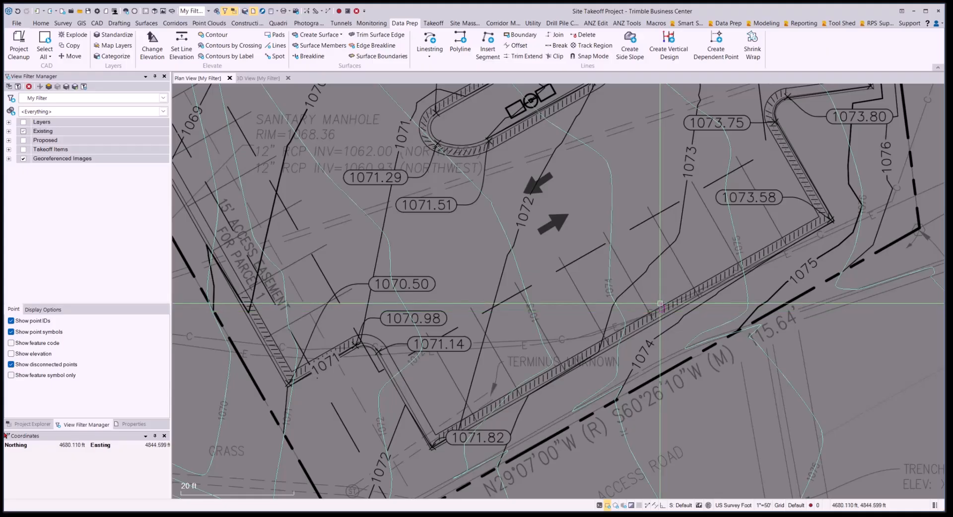
{"action": "scroll", "coordinate": [663, 312], "scroll_direction": "up", "scroll_amount": 3}
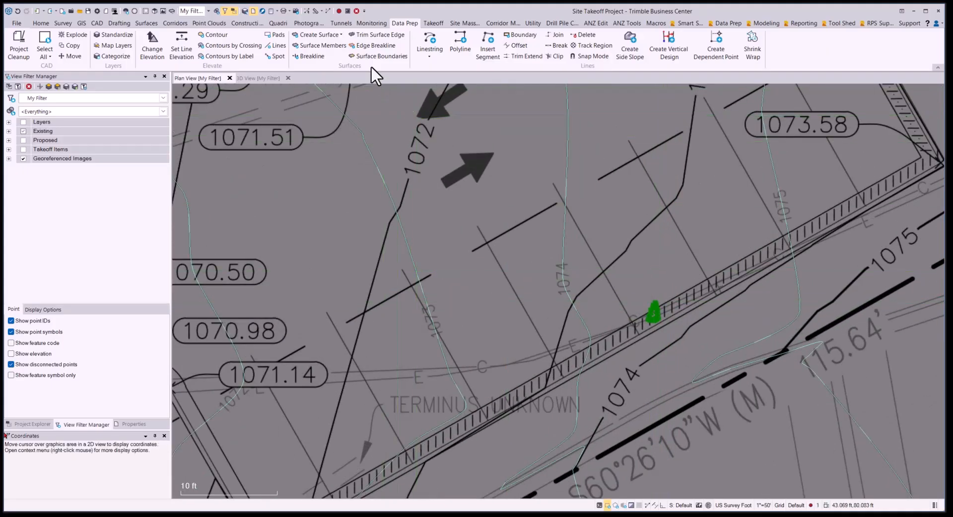
{"action": "left_click", "coordinate": [182, 45]}
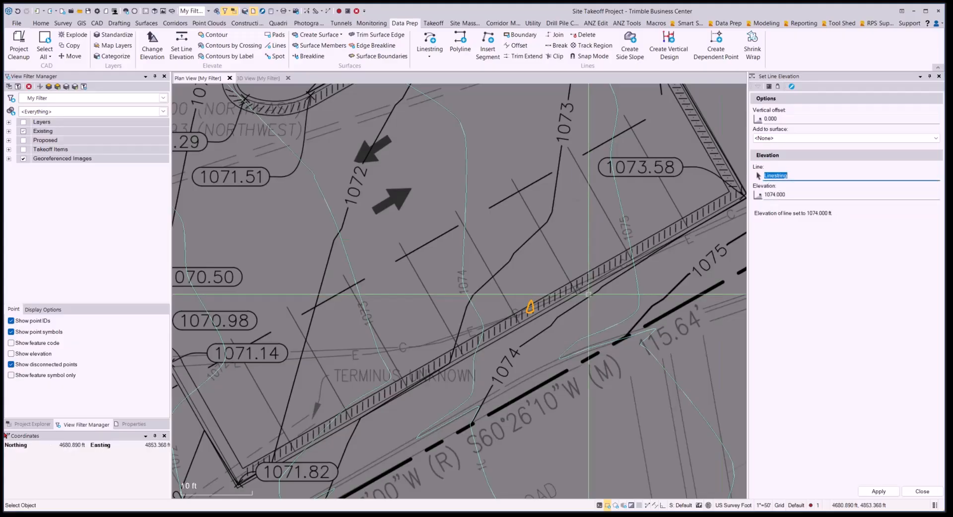
Examine the contours over the grading plan, from the southern end to the northwest corner, for lines still at zero elevation
{"action": "scroll", "coordinate": [588, 294], "scroll_direction": "down", "scroll_amount": 4}
{"action": "scroll", "coordinate": [563, 294], "scroll_direction": "down", "scroll_amount": 3}
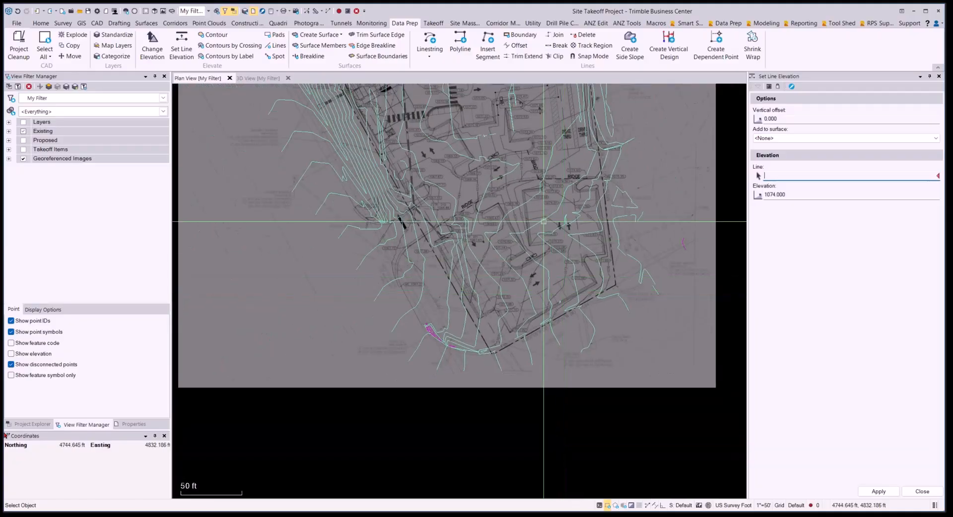
{"action": "middle_click_drag", "start_coordinate": [544, 221], "coordinate": [546, 350]}
{"action": "middle_click_drag", "start_coordinate": [517, 216], "coordinate": [581, 270]}
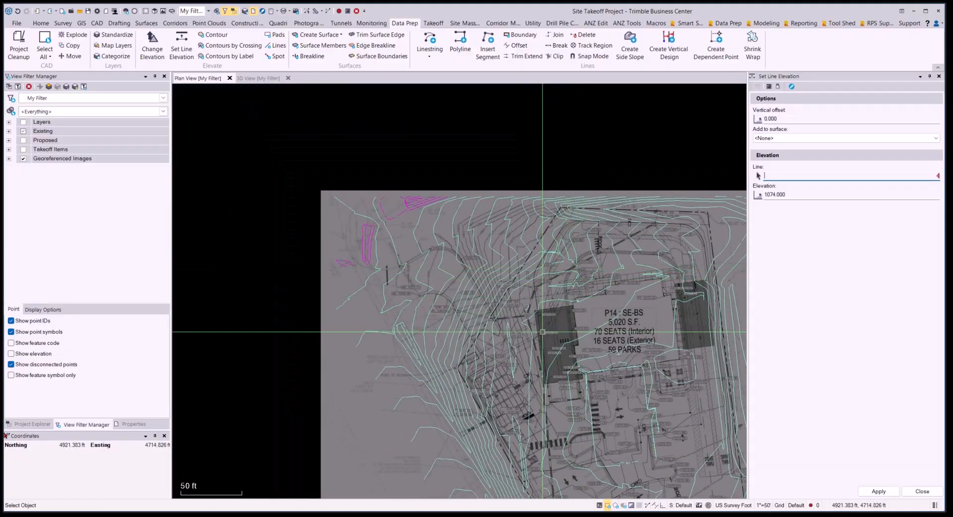
{"action": "scroll", "coordinate": [536, 333], "scroll_direction": "up", "scroll_amount": 2}
{"action": "scroll", "coordinate": [537, 333], "scroll_direction": "up", "scroll_amount": 2}
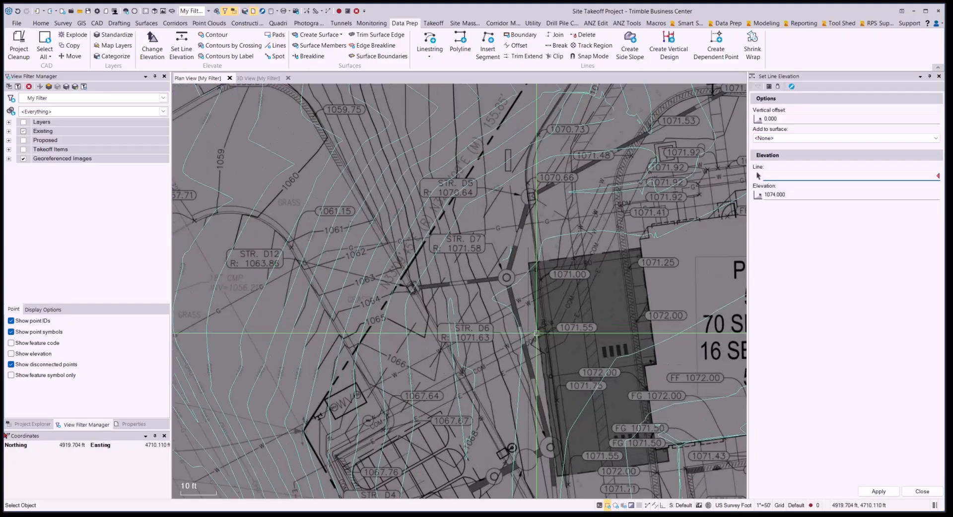
{"action": "scroll", "coordinate": [537, 333], "scroll_direction": "down", "scroll_amount": 3}
{"action": "scroll", "coordinate": [536, 333], "scroll_direction": "down", "scroll_amount": 6}
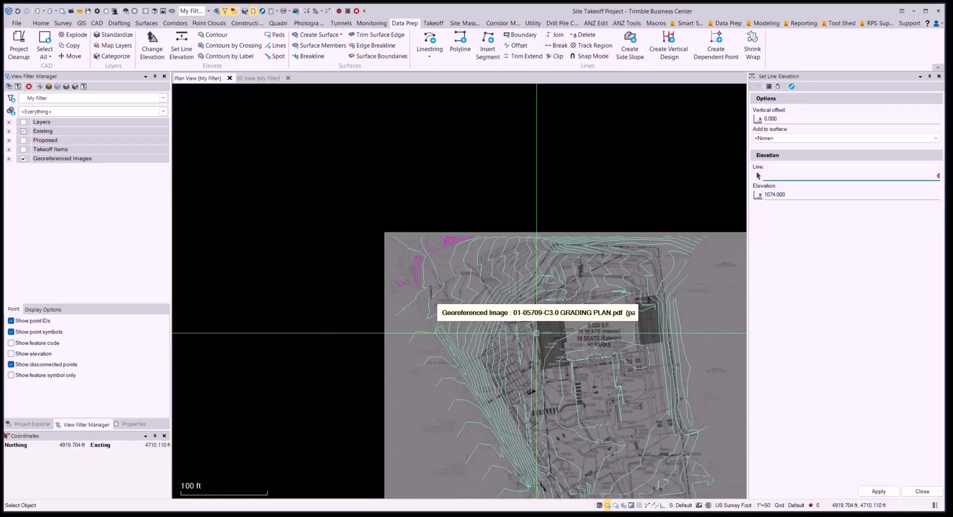
{"action": "middle_click_drag", "start_coordinate": [536, 333], "coordinate": [536, 277]}
{"action": "middle_click_drag", "start_coordinate": [545, 356], "coordinate": [531, 391]}
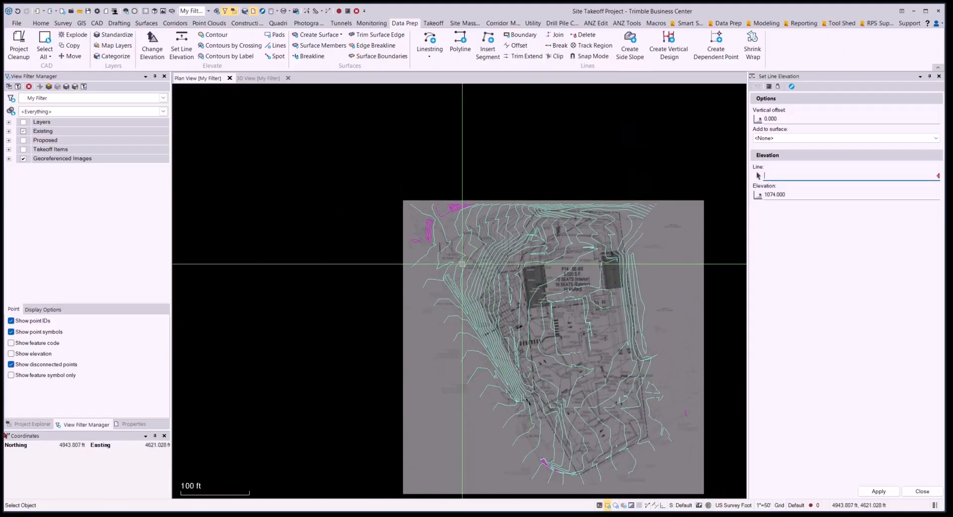
{"action": "scroll", "coordinate": [437, 245], "scroll_direction": "up", "scroll_amount": 3}
{"action": "middle_click_drag", "start_coordinate": [515, 237], "coordinate": [535, 251]}
{"action": "scroll", "coordinate": [502, 244], "scroll_direction": "up", "scroll_amount": 5}
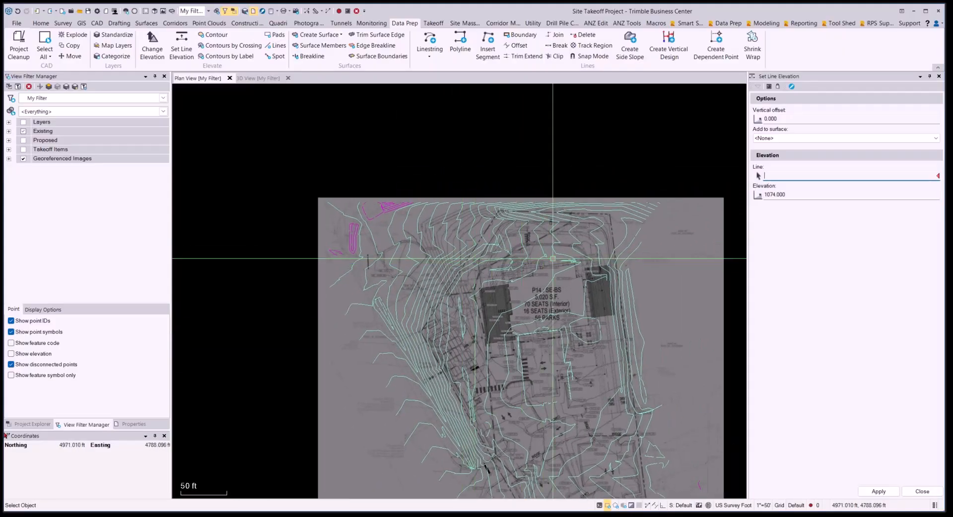
Close Set Line Elevation, select all the zero-elevation lines in the 3D view and show the selection in the plan view
{"action": "scroll", "coordinate": [511, 266], "scroll_direction": "down", "scroll_amount": 5}
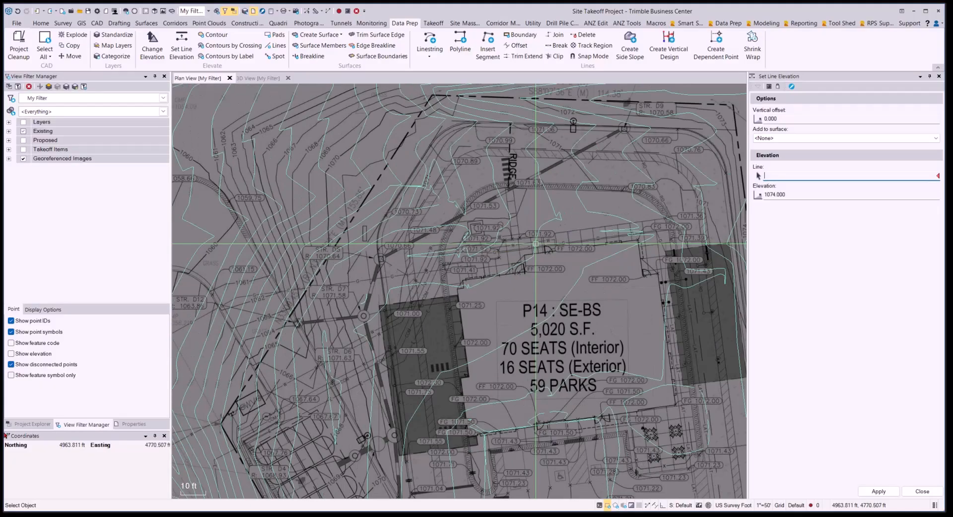
{"action": "scroll", "coordinate": [332, 186], "scroll_direction": "down", "scroll_amount": 2}
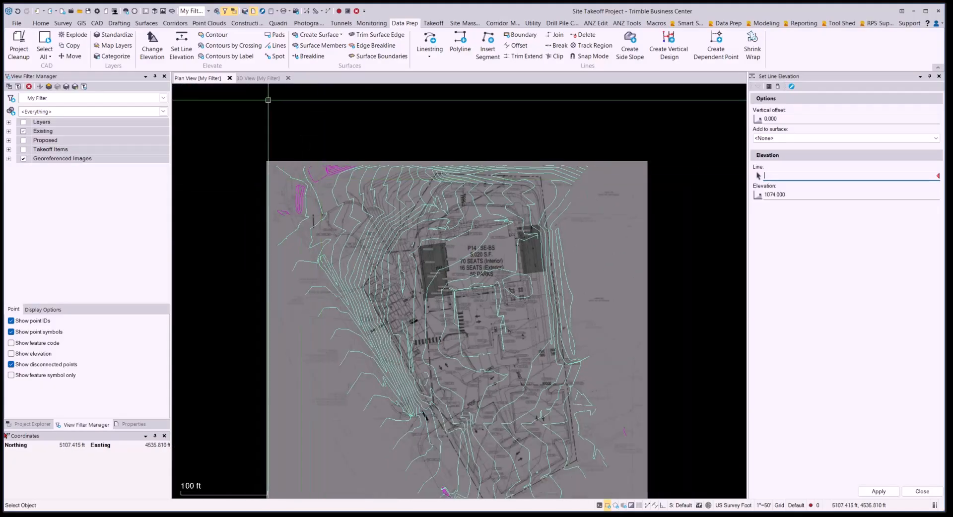
{"action": "left_click", "coordinate": [258, 78]}
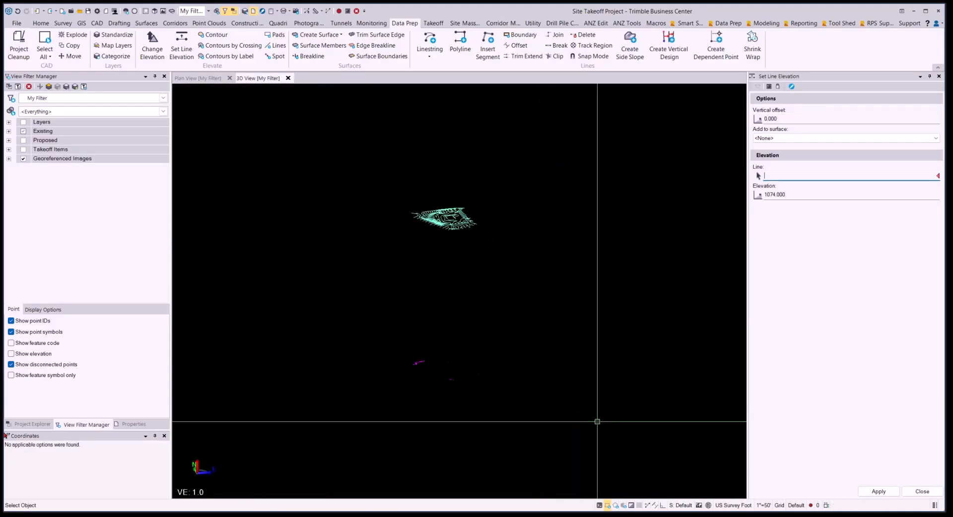
{"action": "left_click", "coordinate": [923, 492]}
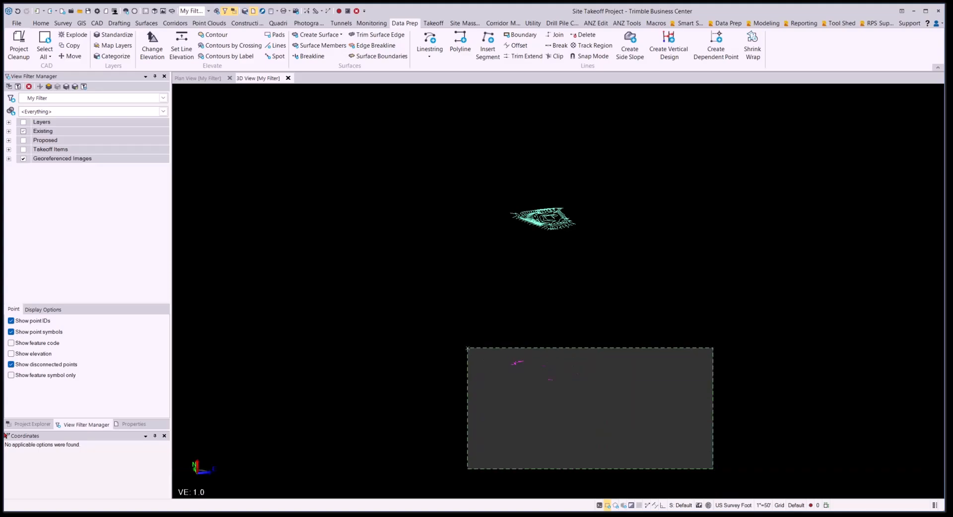
{"action": "left_click", "coordinate": [198, 78]}
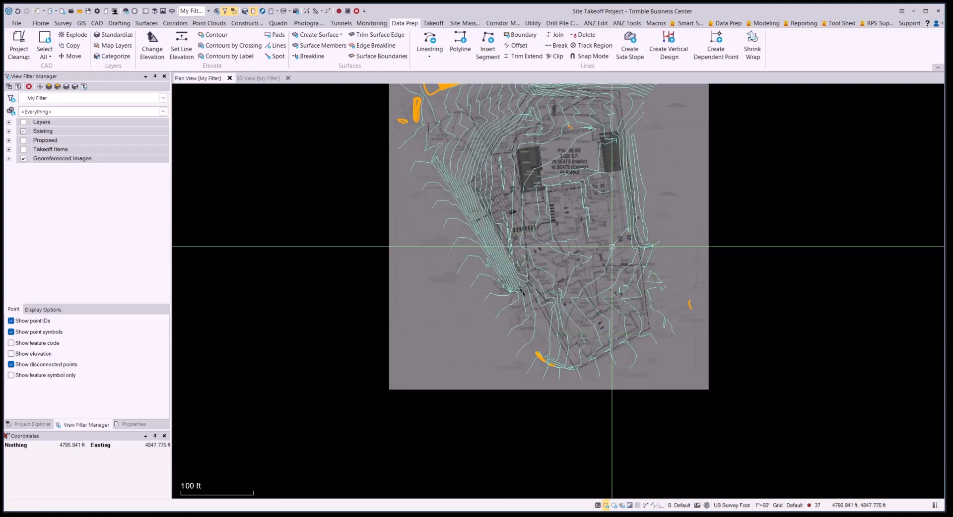
Examine the small selected line fragments along the north side of the P14 building against the grading plan
{"action": "middle_click_drag", "start_coordinate": [611, 246], "coordinate": [642, 300]}
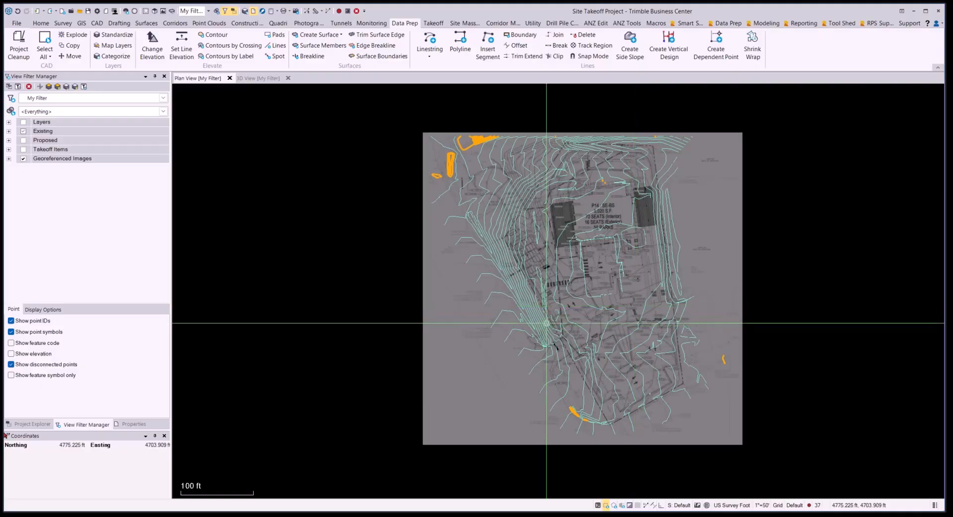
{"action": "scroll", "coordinate": [606, 182], "scroll_direction": "up", "scroll_amount": 12}
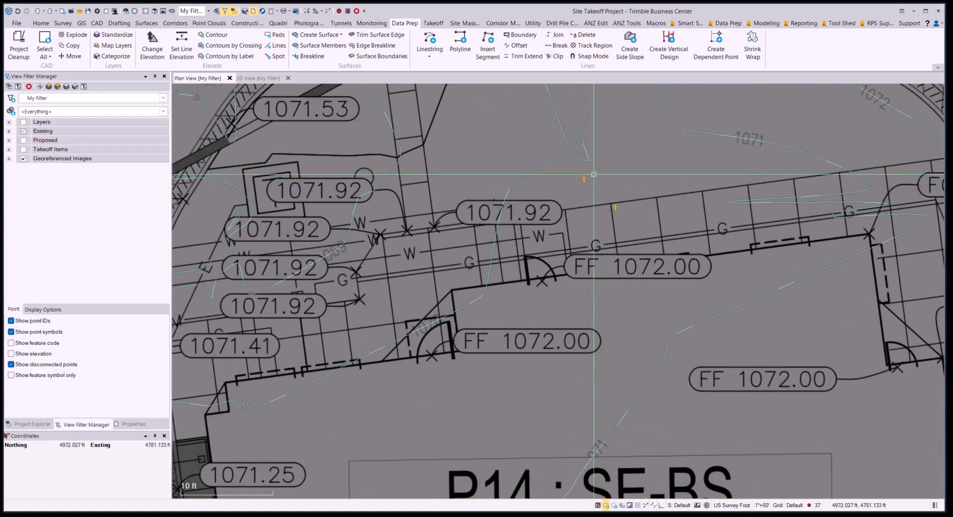
{"action": "scroll", "coordinate": [615, 230], "scroll_direction": "down", "scroll_amount": 5}
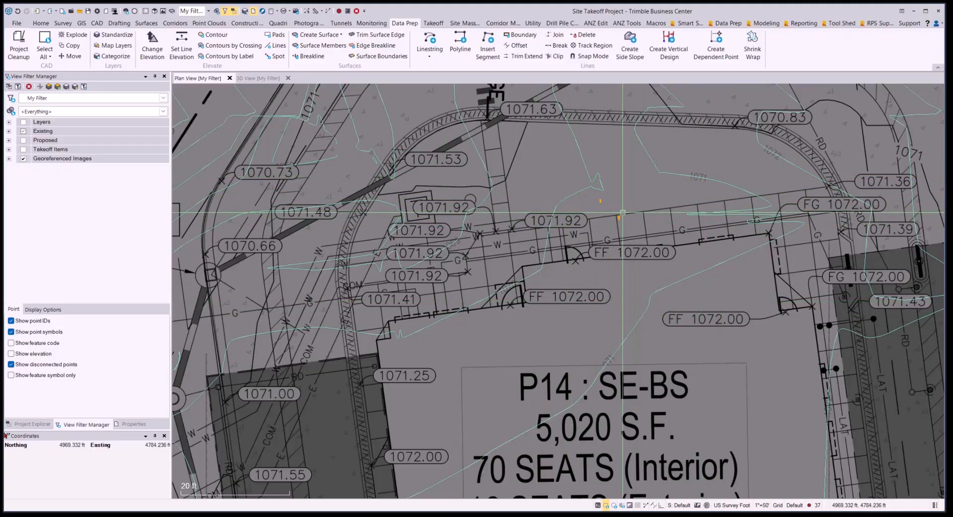
{"action": "scroll", "coordinate": [613, 209], "scroll_direction": "down", "scroll_amount": 1}
{"action": "scroll", "coordinate": [612, 209], "scroll_direction": "down", "scroll_amount": 4}
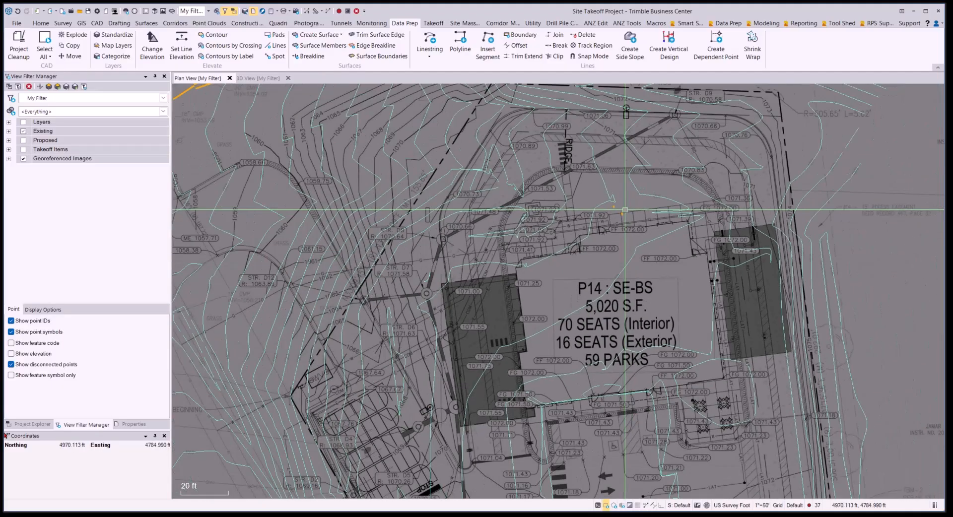
{"action": "scroll", "coordinate": [621, 207], "scroll_direction": "down", "scroll_amount": 2}
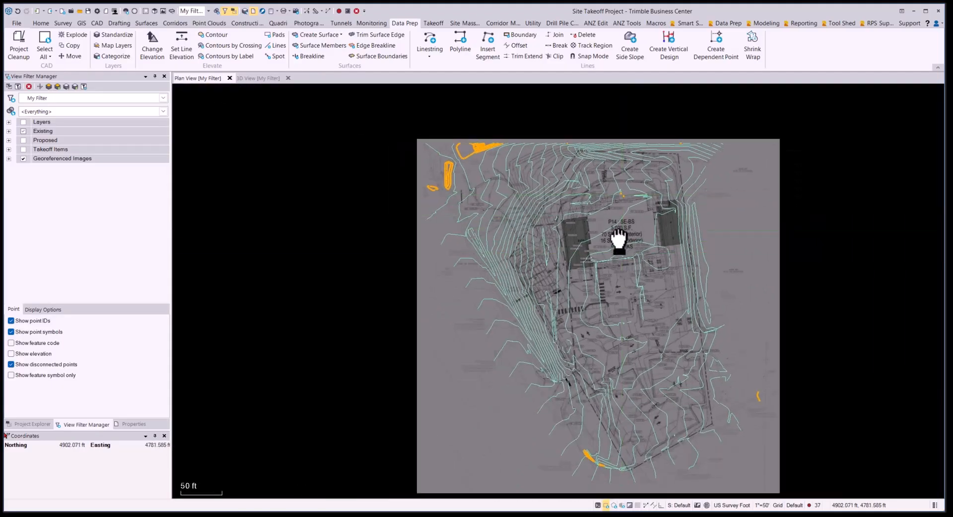
{"action": "middle_click_drag", "start_coordinate": [617, 238], "coordinate": [613, 208]}
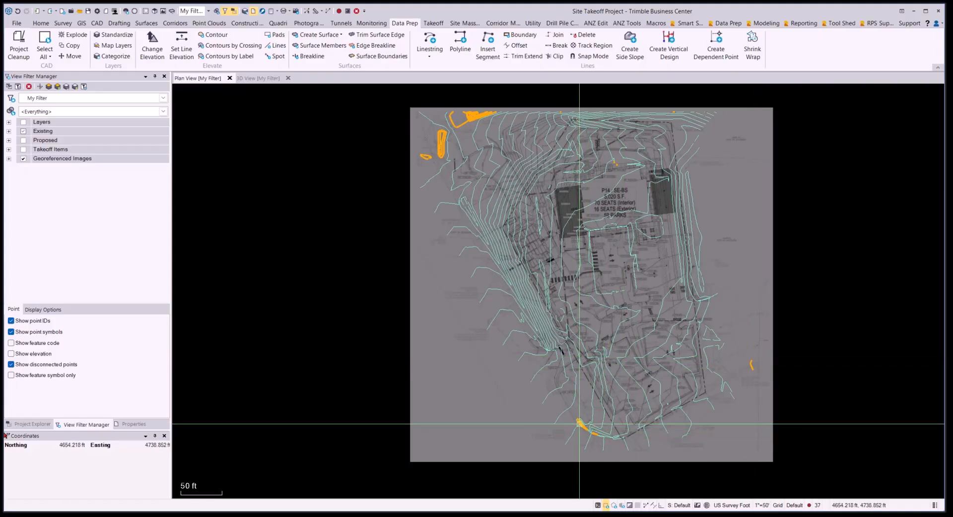
Examine the selected zero-elevation lines at the site's southern tip against the surrounding contours
{"action": "scroll", "coordinate": [578, 422], "scroll_direction": "up", "scroll_amount": 2}
{"action": "scroll", "coordinate": [578, 422], "scroll_direction": "up", "scroll_amount": 2}
{"action": "scroll", "coordinate": [565, 431], "scroll_direction": "down", "scroll_amount": 4}
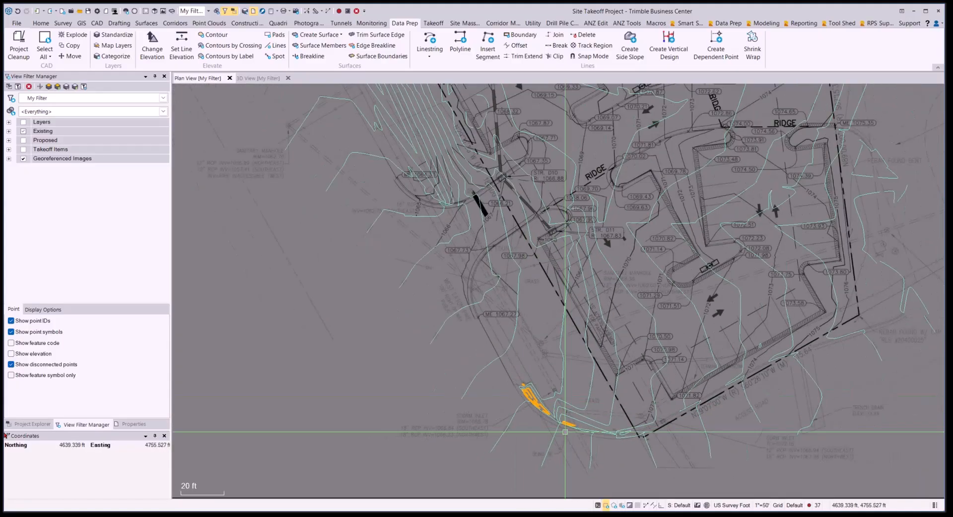
{"action": "scroll", "coordinate": [565, 433], "scroll_direction": "up", "scroll_amount": 2}
{"action": "scroll", "coordinate": [551, 422], "scroll_direction": "up", "scroll_amount": 1}
{"action": "scroll", "coordinate": [538, 412], "scroll_direction": "down", "scroll_amount": 2}
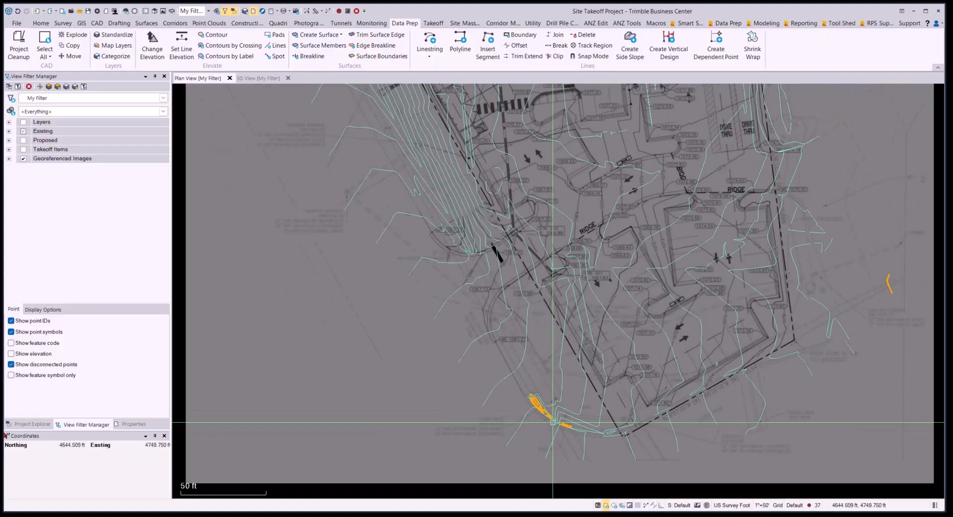
{"action": "scroll", "coordinate": [802, 360], "scroll_direction": "down", "scroll_amount": 1}
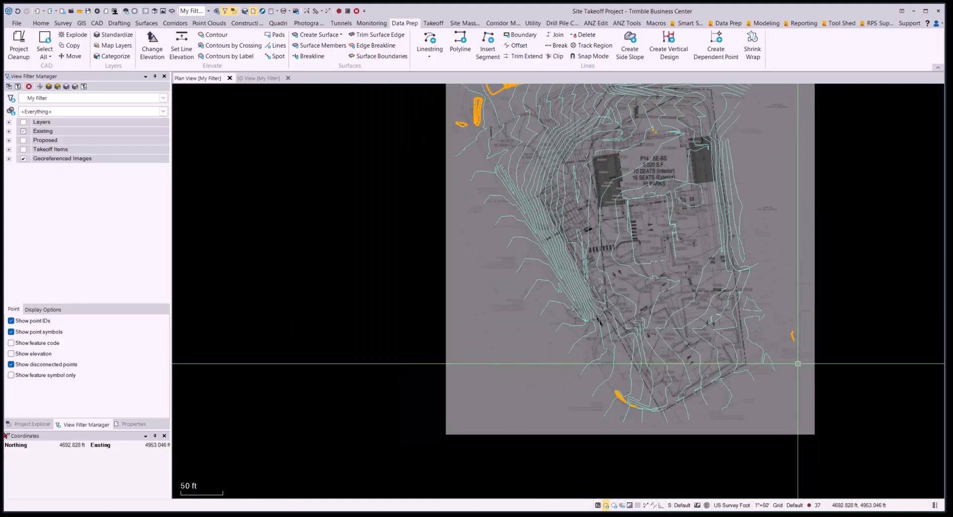
Examine the selected zero-elevation lines around the culverts in the northwest corner and compare them with the site limits
{"action": "middle_click_drag", "start_coordinate": [668, 273], "coordinate": [799, 440]}
{"action": "scroll", "coordinate": [637, 271], "scroll_direction": "up", "scroll_amount": 3}
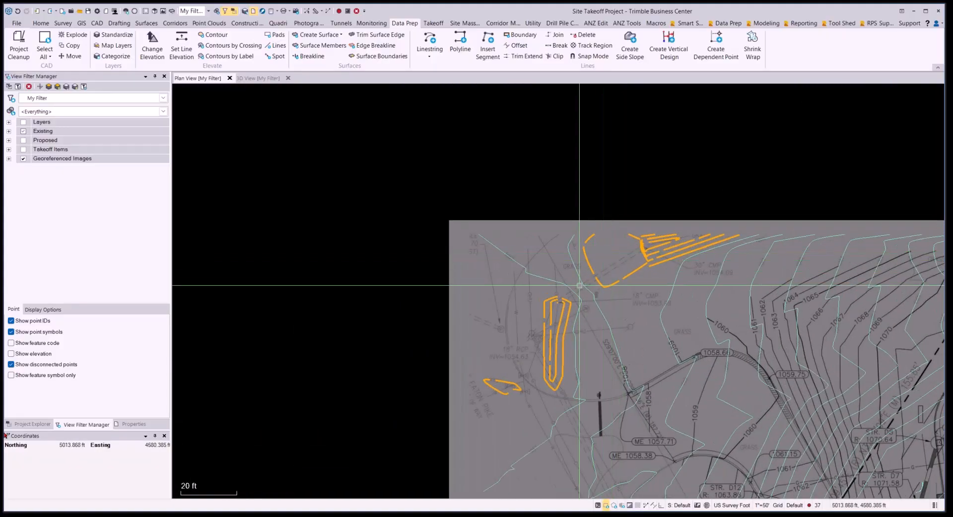
{"action": "scroll", "coordinate": [602, 279], "scroll_direction": "down", "scroll_amount": 3}
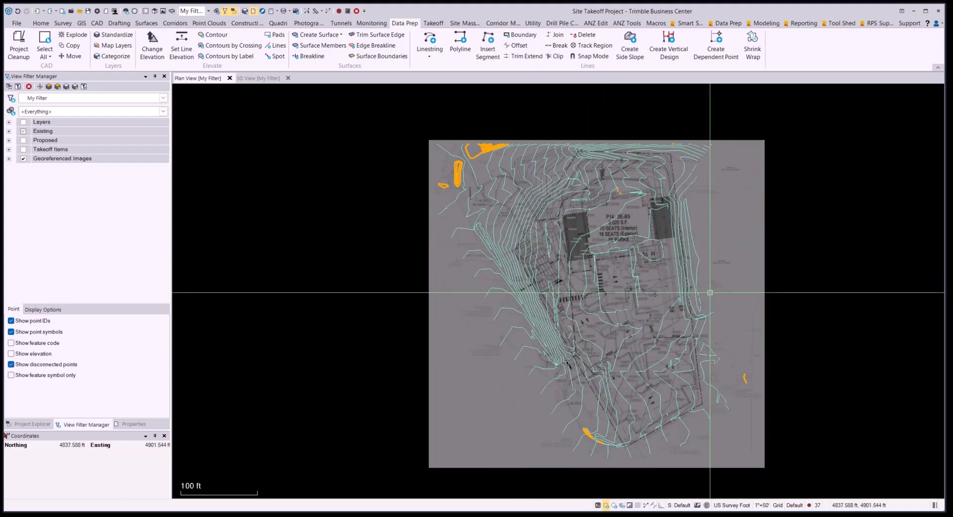
{"action": "scroll", "coordinate": [478, 180], "scroll_direction": "up", "scroll_amount": 7}
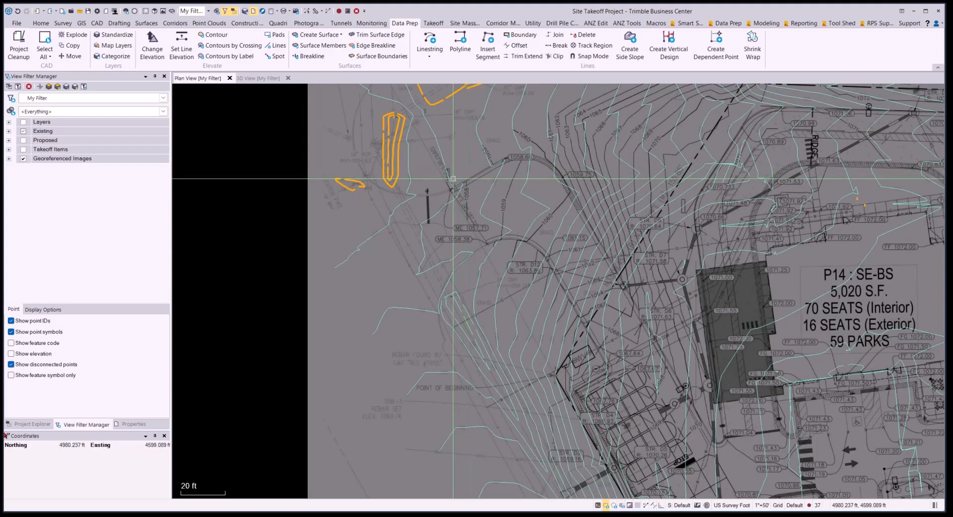
{"action": "middle_click_drag", "start_coordinate": [449, 169], "coordinate": [477, 201]}
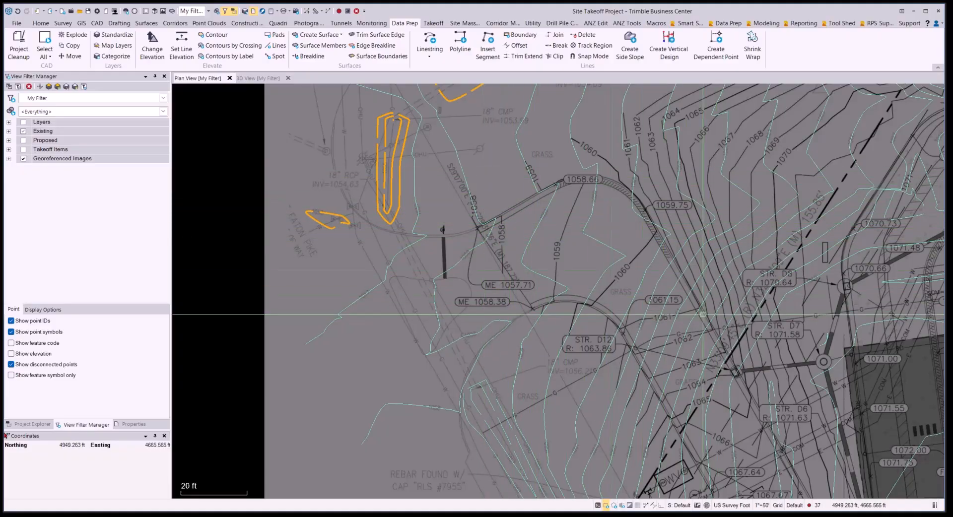
{"action": "scroll", "coordinate": [702, 314], "scroll_direction": "down", "scroll_amount": 4}
{"action": "scroll", "coordinate": [593, 241], "scroll_direction": "up", "scroll_amount": 7}
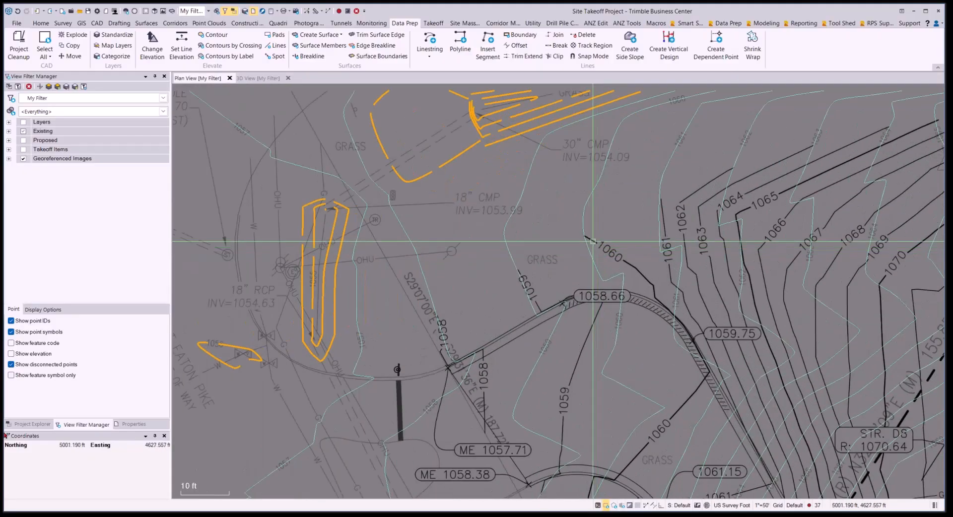
{"action": "scroll", "coordinate": [449, 322], "scroll_direction": "down", "scroll_amount": 3}
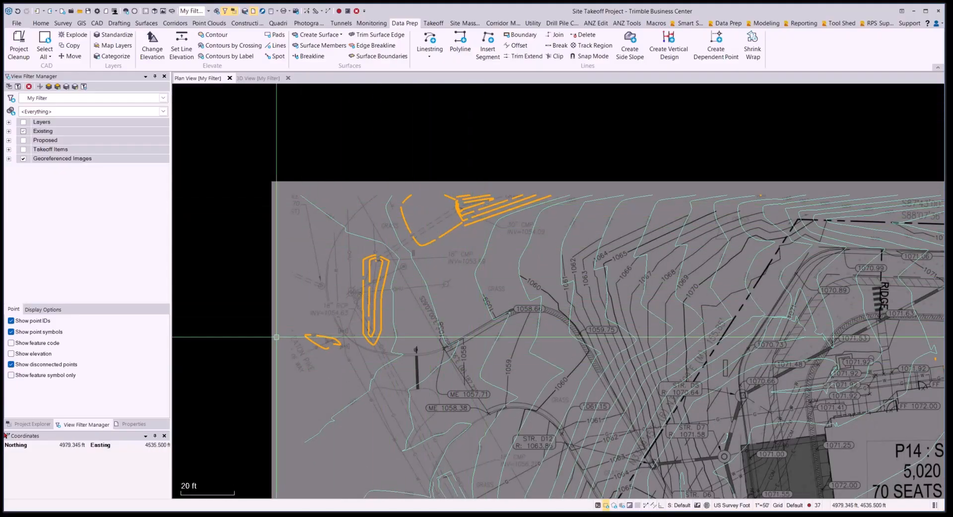
{"action": "scroll", "coordinate": [370, 238], "scroll_direction": "down", "scroll_amount": 6}
{"action": "middle_click_drag", "start_coordinate": [503, 432], "coordinate": [502, 257]}
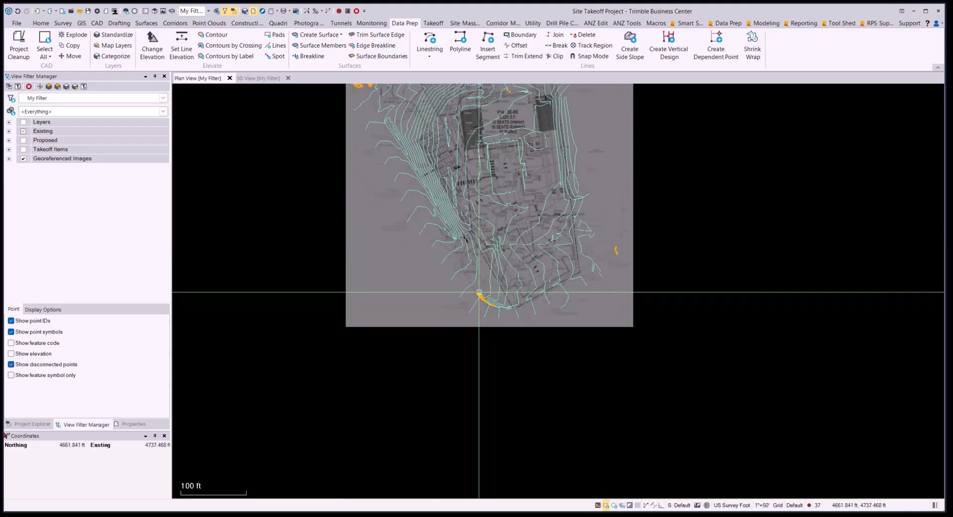
Delete the selected zero-elevation lines and check the contours left in the northwest corner of the plan
{"action": "scroll", "coordinate": [519, 274], "scroll_direction": "down", "scroll_amount": 2}
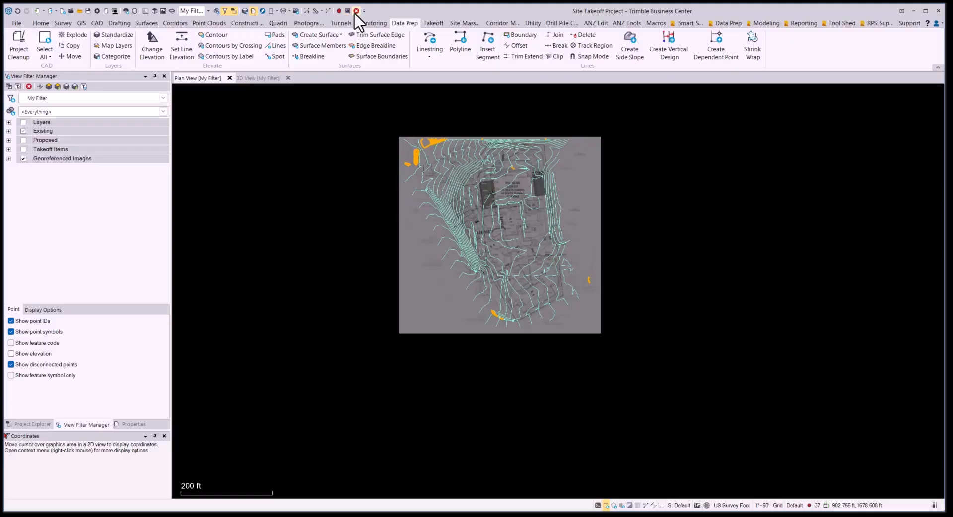
{"action": "scroll", "coordinate": [439, 171], "scroll_direction": "up", "scroll_amount": 1}
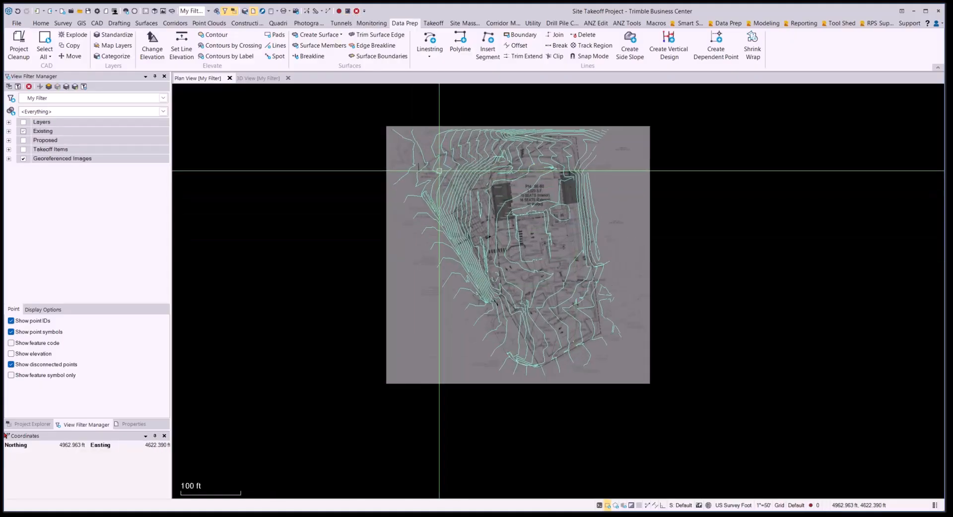
{"action": "scroll", "coordinate": [439, 171], "scroll_direction": "up", "scroll_amount": 5}
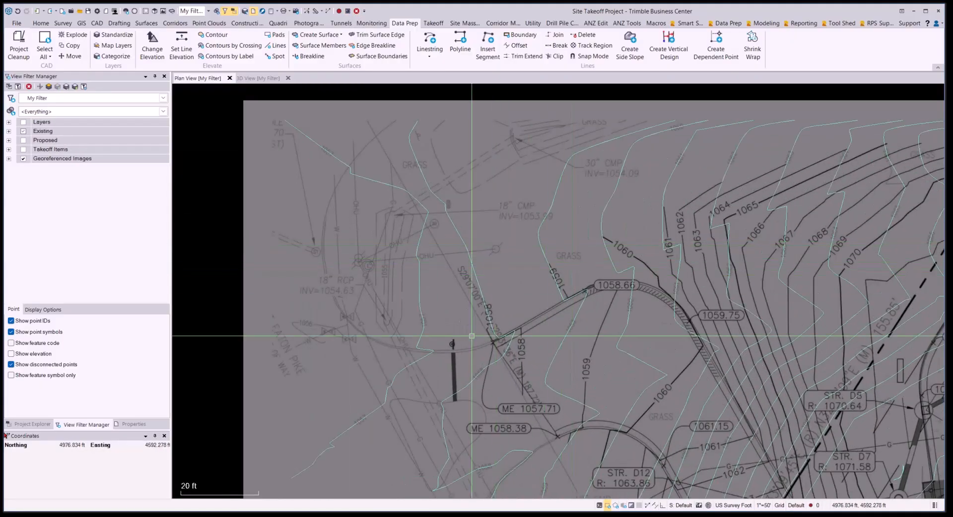
{"action": "scroll", "coordinate": [472, 336], "scroll_direction": "down", "scroll_amount": 3}
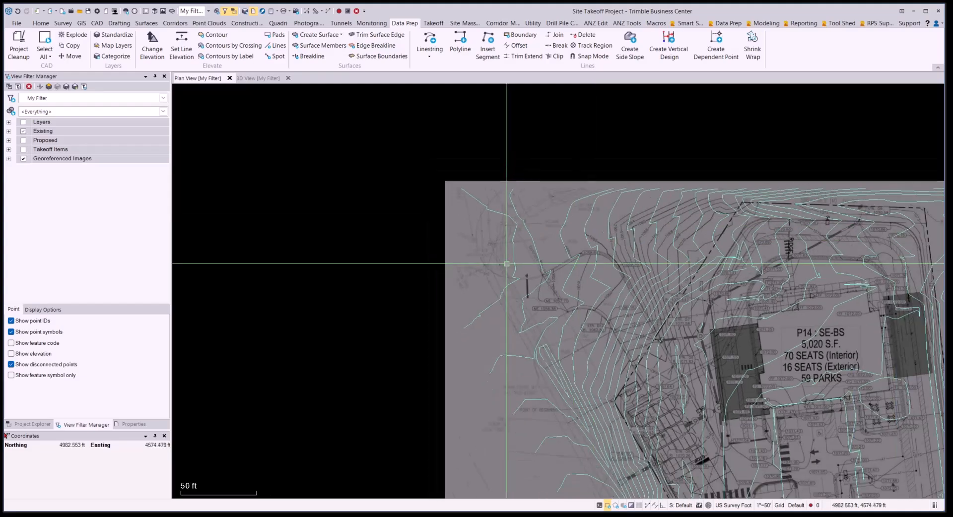
{"action": "scroll", "coordinate": [569, 291], "scroll_direction": "down", "scroll_amount": 1}
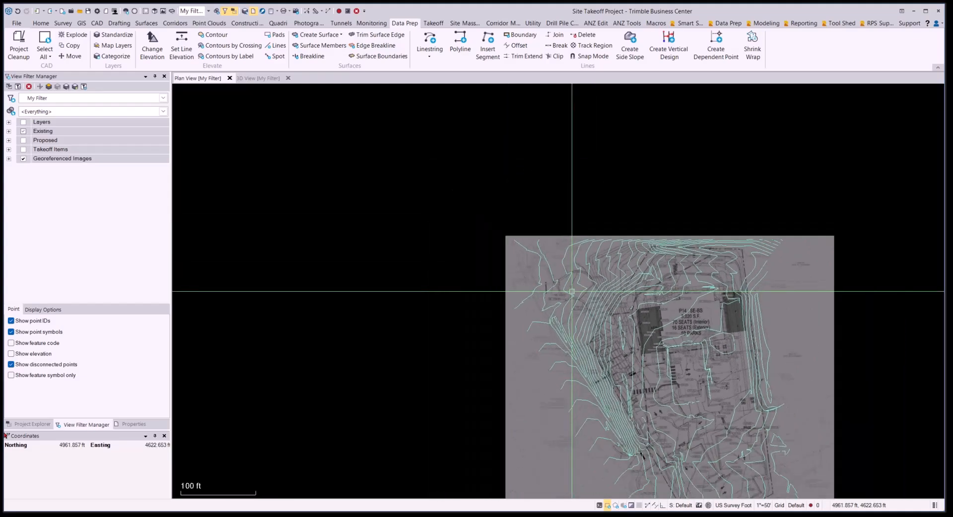
Check the 3D view for leftover lines at zero elevation, then undo the deletion
{"action": "left_click", "coordinate": [266, 81]}
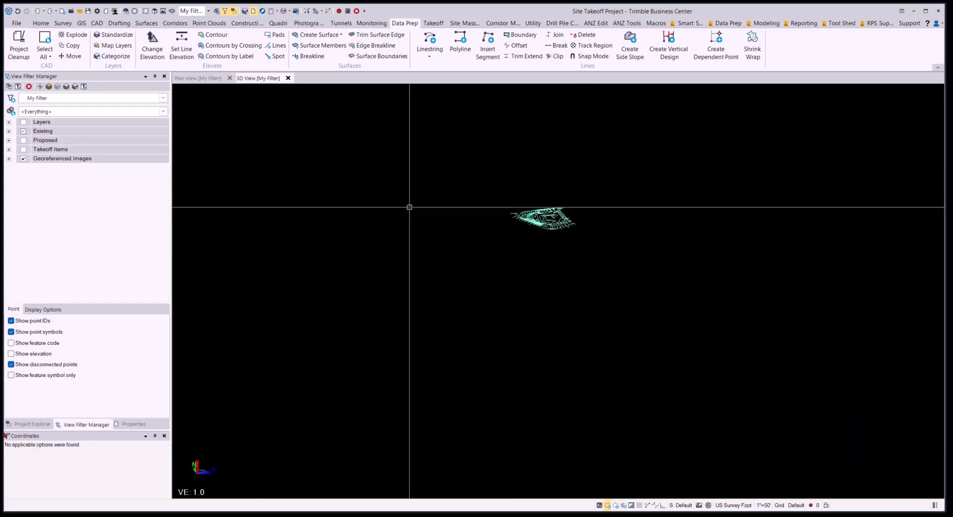
{"action": "left_click_drag", "start_coordinate": [672, 425], "coordinate": [297, 283]}
{"action": "middle_click_drag", "start_coordinate": [577, 282], "coordinate": [582, 336], "text": "shift"}
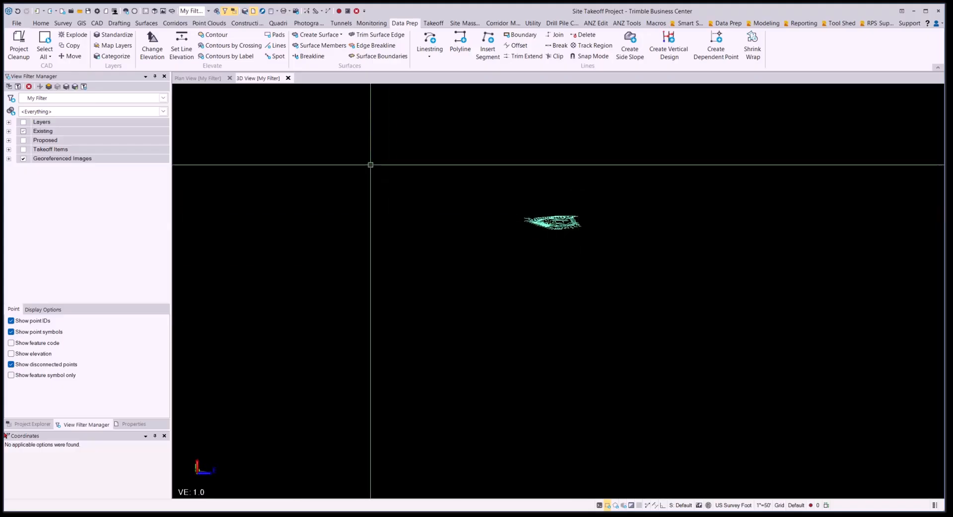
{"action": "left_click", "coordinate": [18, 11]}
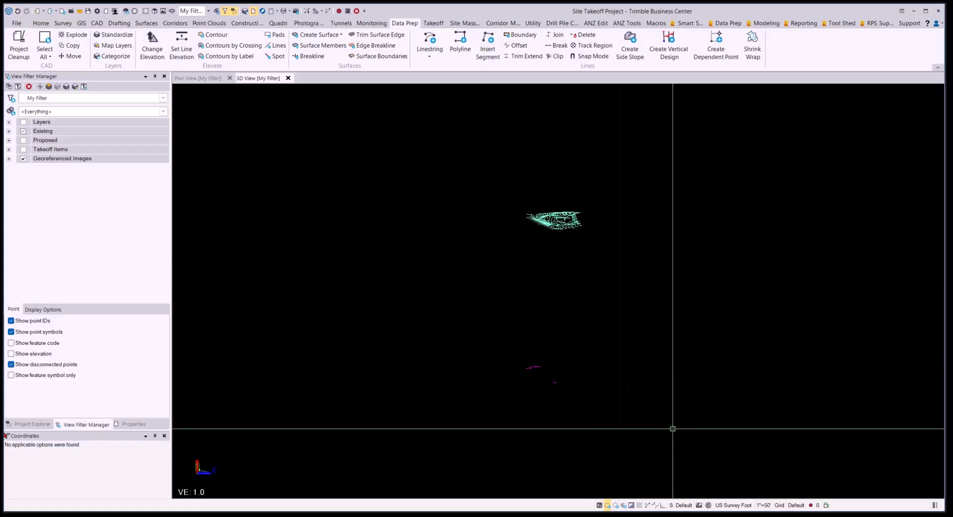
Reselect all the zero-elevation lines below the contours in the 3D view and delete them from the plan view
{"action": "left_click_drag", "start_coordinate": [673, 430], "coordinate": [459, 323]}
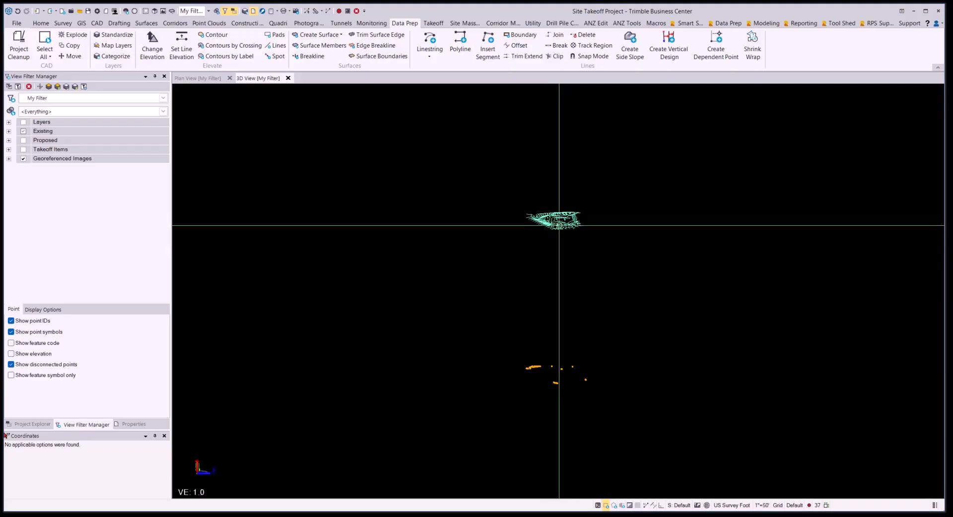
{"action": "key", "text": "Escape"}
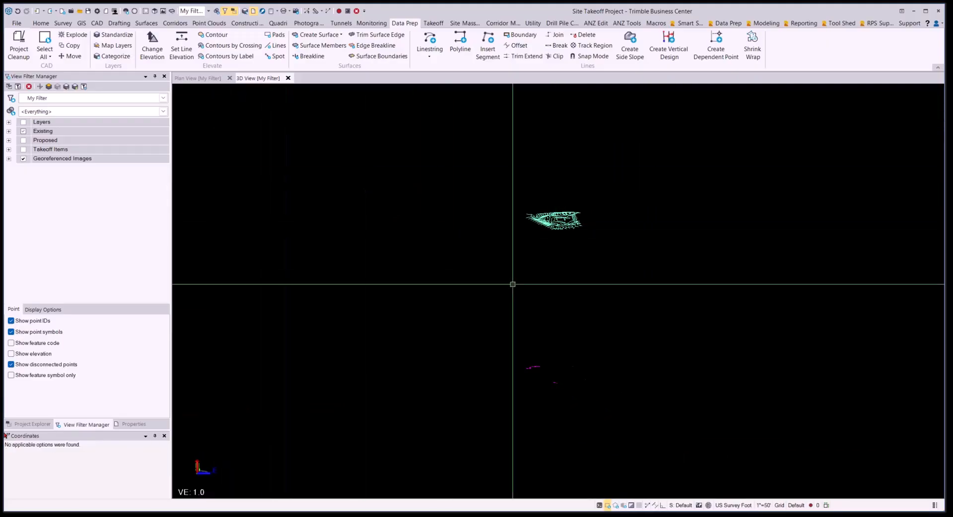
{"action": "middle_click_drag", "start_coordinate": [506, 300], "coordinate": [528, 369]}
{"action": "mouse_move", "coordinate": [519, 329]}
{"action": "middle_mouse_down"}
{"action": "mouse_move", "coordinate": [517, 375]}
{"action": "mouse_move", "coordinate": [514, 340]}
{"action": "middle_mouse_up"}
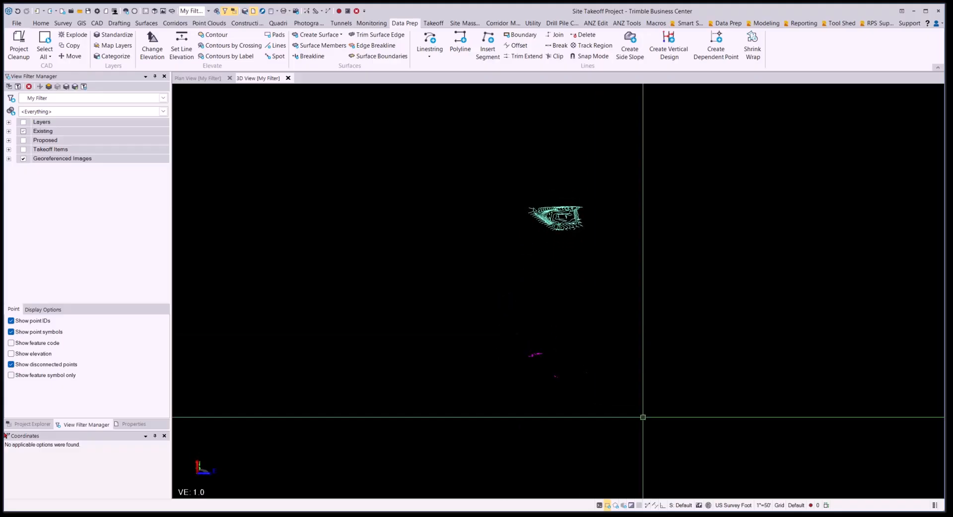
{"action": "left_click_drag", "start_coordinate": [662, 427], "coordinate": [376, 298]}
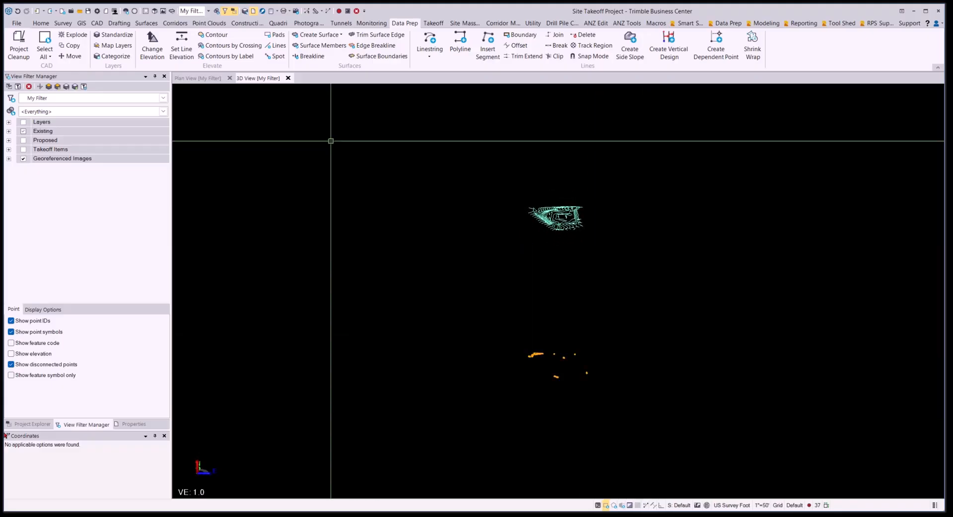
{"action": "left_click", "coordinate": [210, 78]}
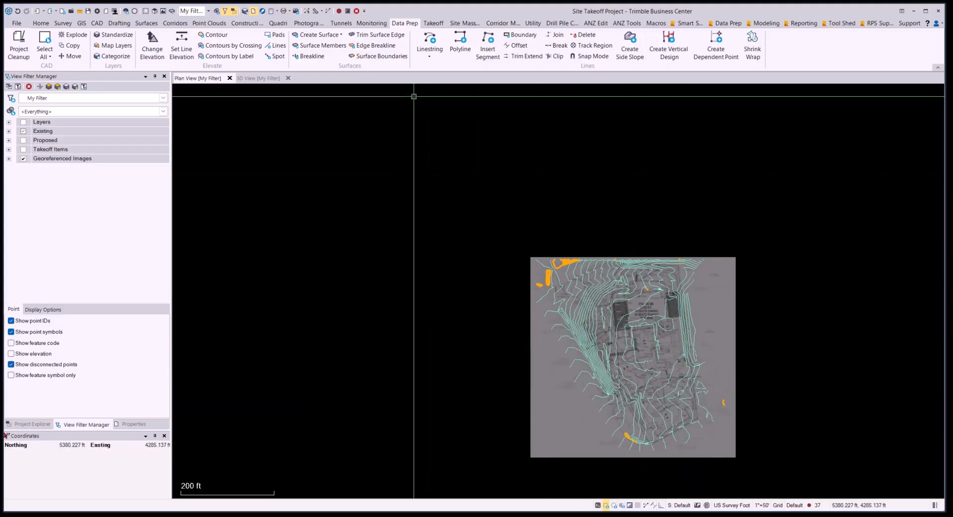
{"action": "left_click", "coordinate": [356, 11]}
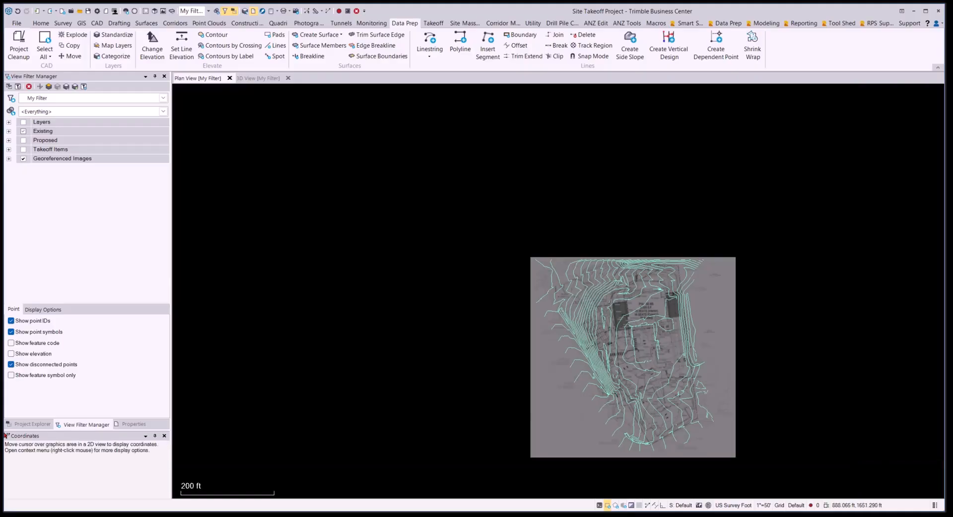
Examine where the existing contours run together along the curved curb by the storm inlet and blind tie
{"action": "scroll", "coordinate": [636, 448], "scroll_direction": "up", "scroll_amount": 3}
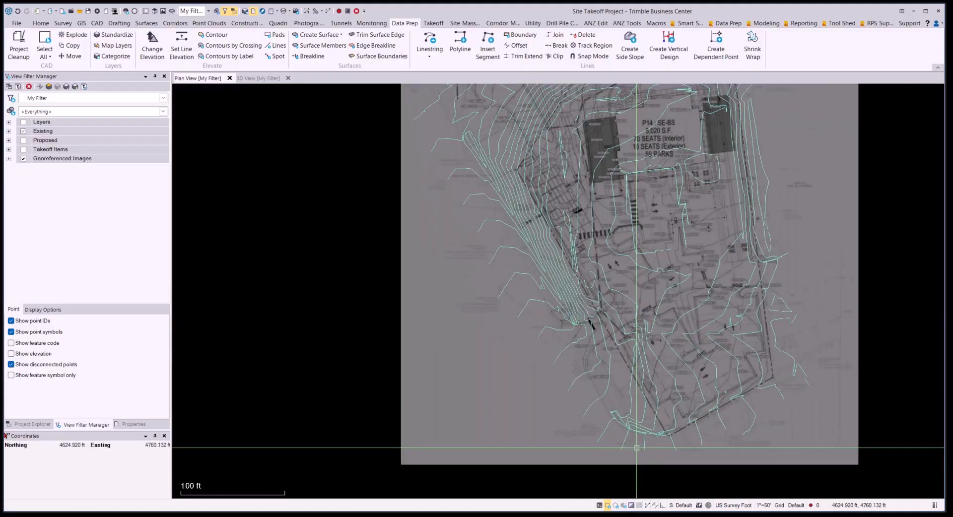
{"action": "scroll", "coordinate": [637, 447], "scroll_direction": "up", "scroll_amount": 10}
{"action": "middle_click_drag", "start_coordinate": [664, 406], "coordinate": [636, 366]}
{"action": "scroll", "coordinate": [545, 360], "scroll_direction": "down", "scroll_amount": 2}
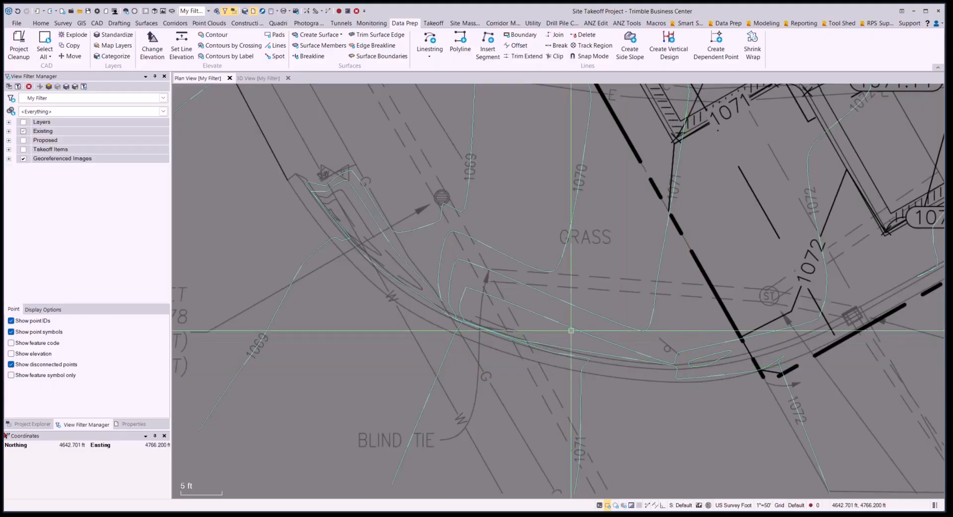
{"action": "middle_click_drag", "start_coordinate": [515, 322], "coordinate": [685, 378]}
{"action": "scroll", "coordinate": [518, 273], "scroll_direction": "up", "scroll_amount": 3}
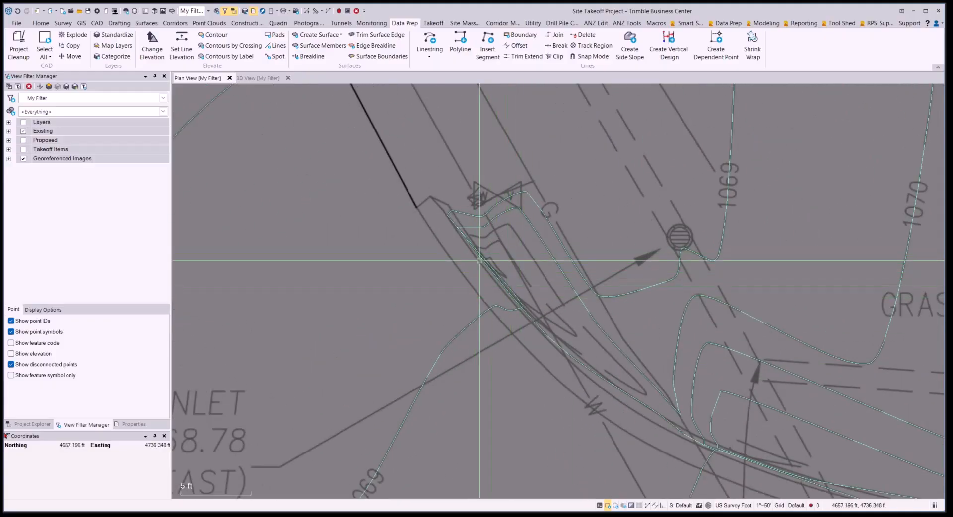
{"action": "scroll", "coordinate": [465, 250], "scroll_direction": "up", "scroll_amount": 10}
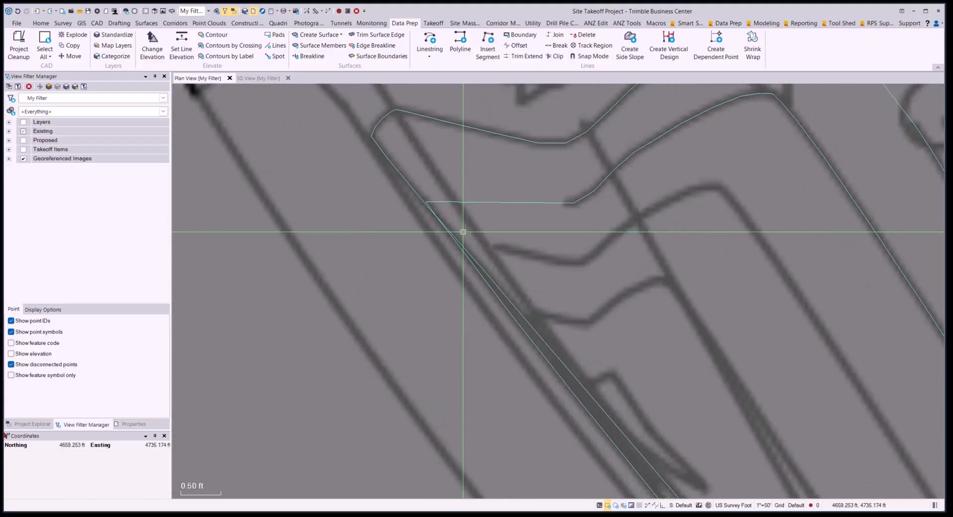
{"action": "scroll", "coordinate": [463, 232], "scroll_direction": "down", "scroll_amount": 6}
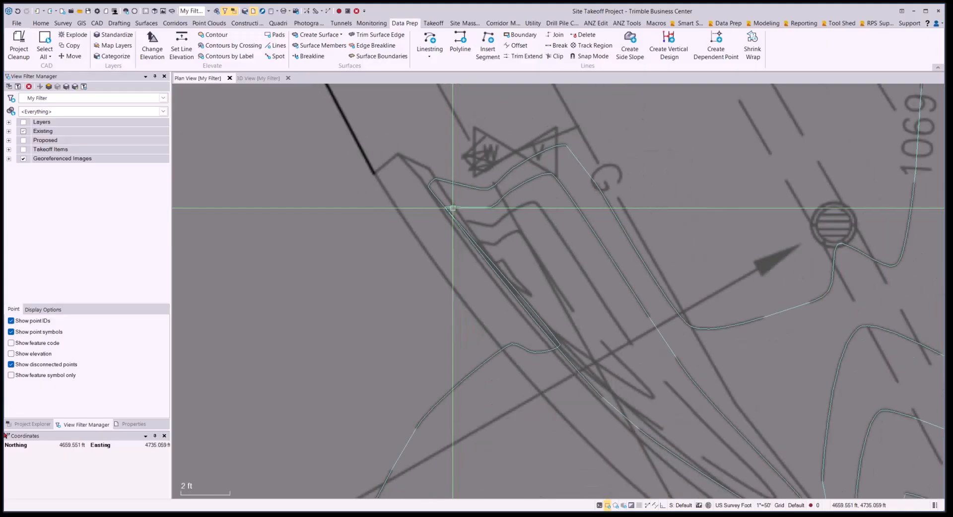
{"action": "scroll", "coordinate": [578, 349], "scroll_direction": "up", "scroll_amount": 3}
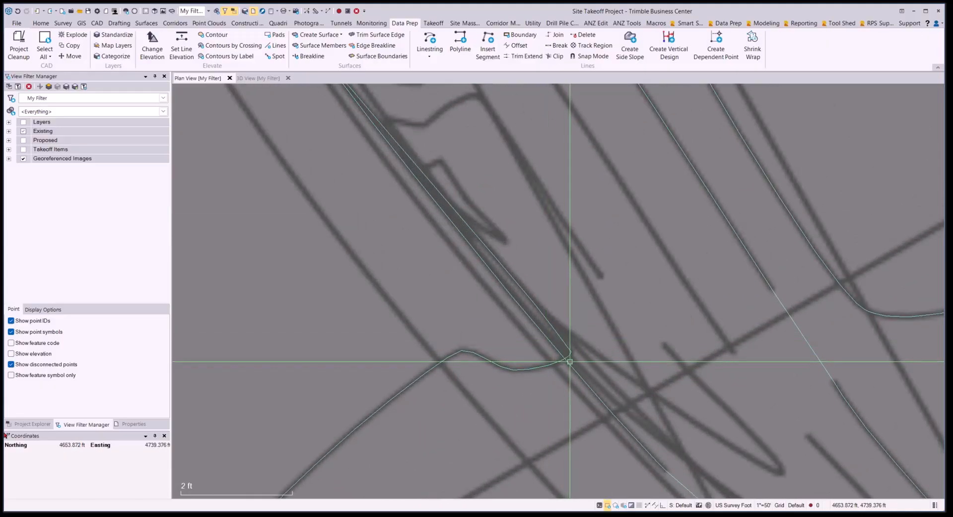
{"action": "scroll", "coordinate": [571, 366], "scroll_direction": "down", "scroll_amount": 5}
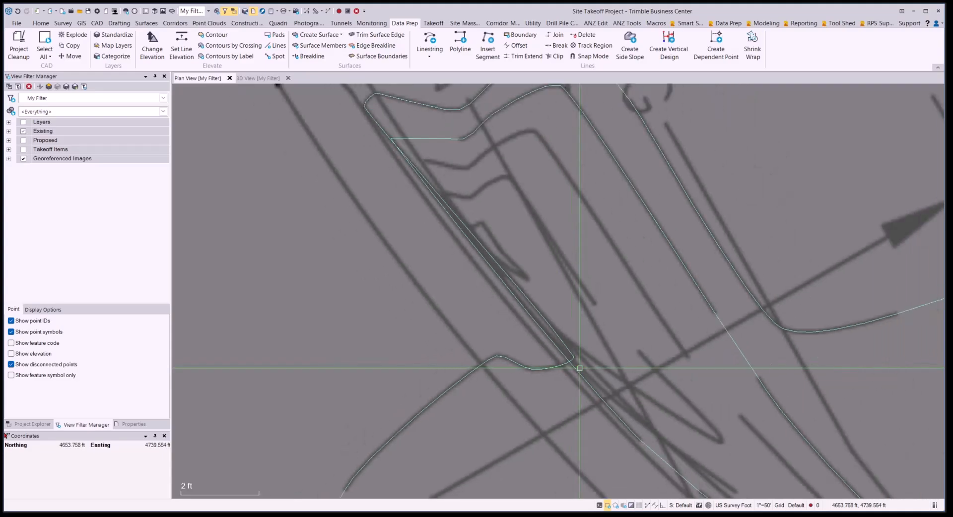
{"action": "scroll", "coordinate": [500, 358], "scroll_direction": "up", "scroll_amount": 3}
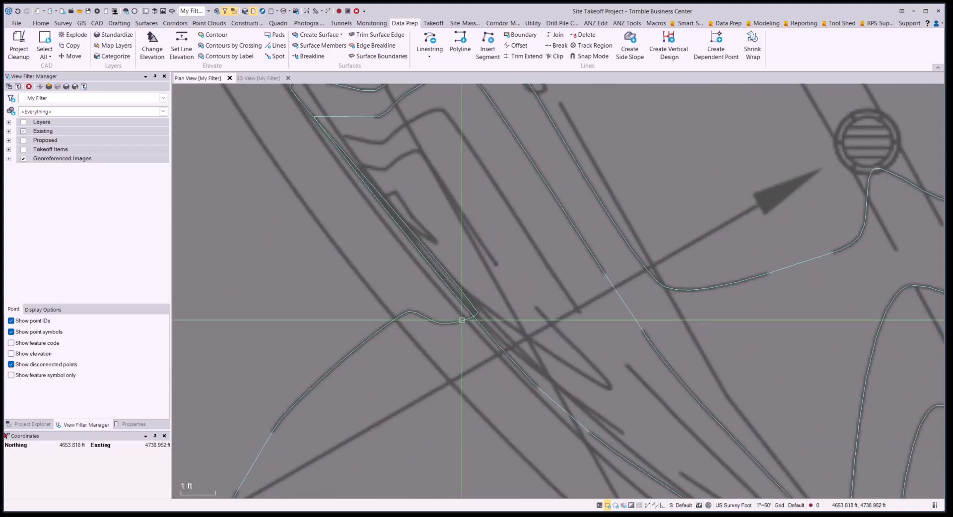
{"action": "scroll", "coordinate": [489, 312], "scroll_direction": "down", "scroll_amount": 5}
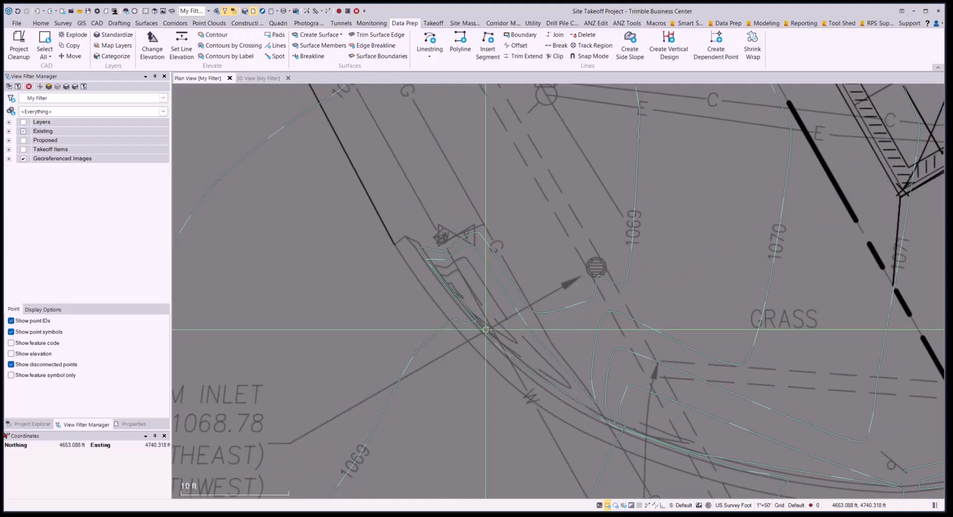
{"action": "scroll", "coordinate": [475, 321], "scroll_direction": "up", "scroll_amount": 4}
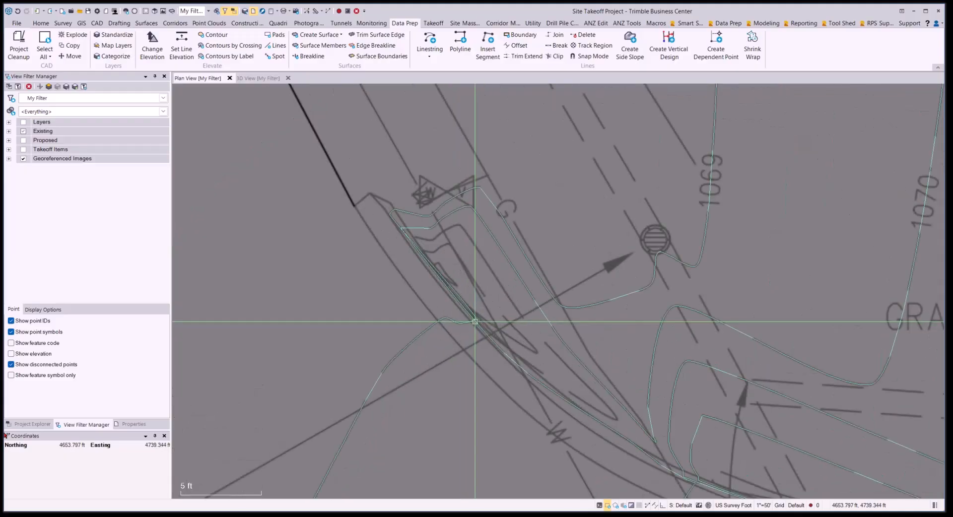
{"action": "scroll", "coordinate": [476, 323], "scroll_direction": "up", "scroll_amount": 1}
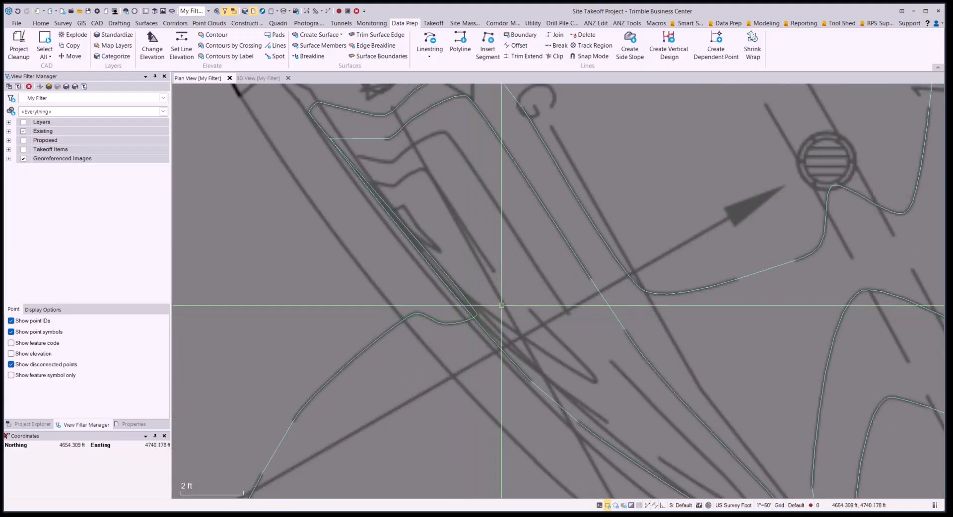
Select the two overlapping contours along the curb one after the other to trace their paths, and clear the selection
{"action": "left_click", "coordinate": [481, 327]}
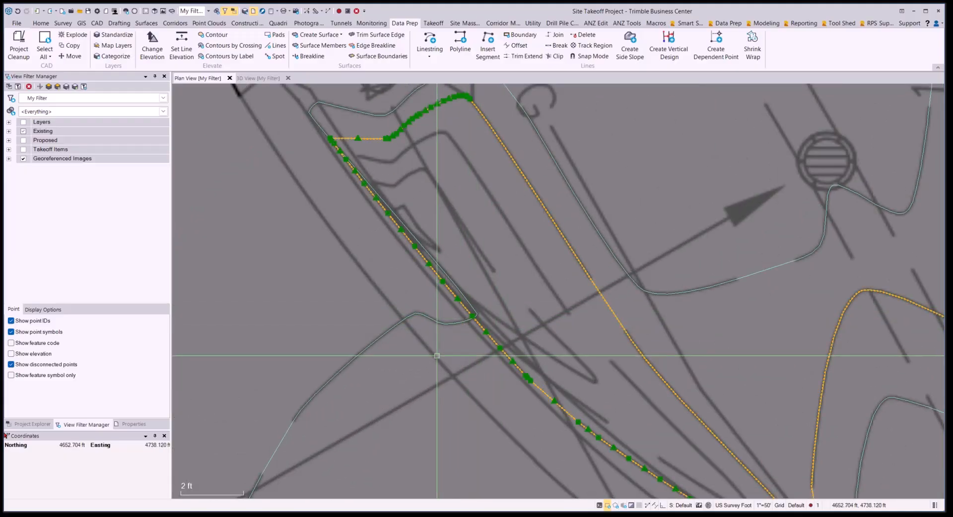
{"action": "scroll", "coordinate": [484, 313], "scroll_direction": "down", "scroll_amount": 2}
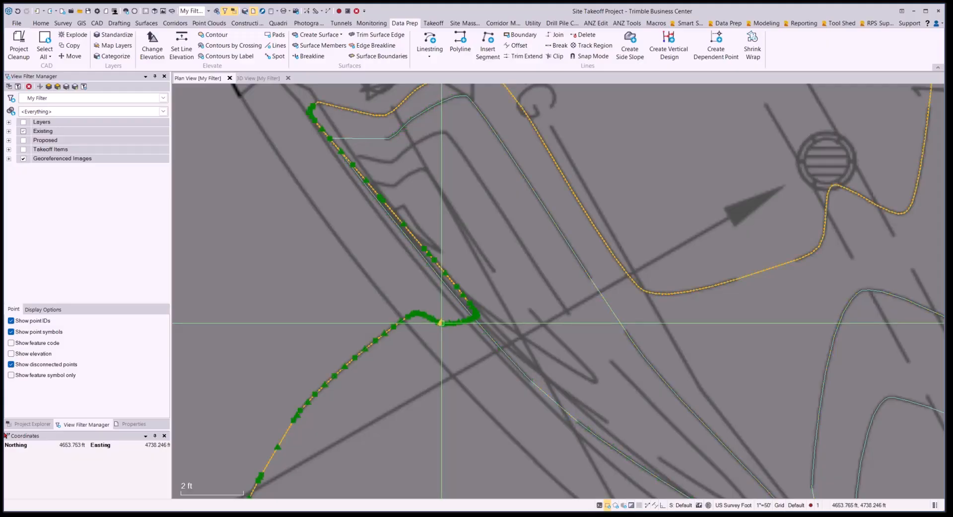
{"action": "scroll", "coordinate": [484, 306], "scroll_direction": "up", "scroll_amount": 3}
{"action": "scroll", "coordinate": [479, 306], "scroll_direction": "down", "scroll_amount": 1}
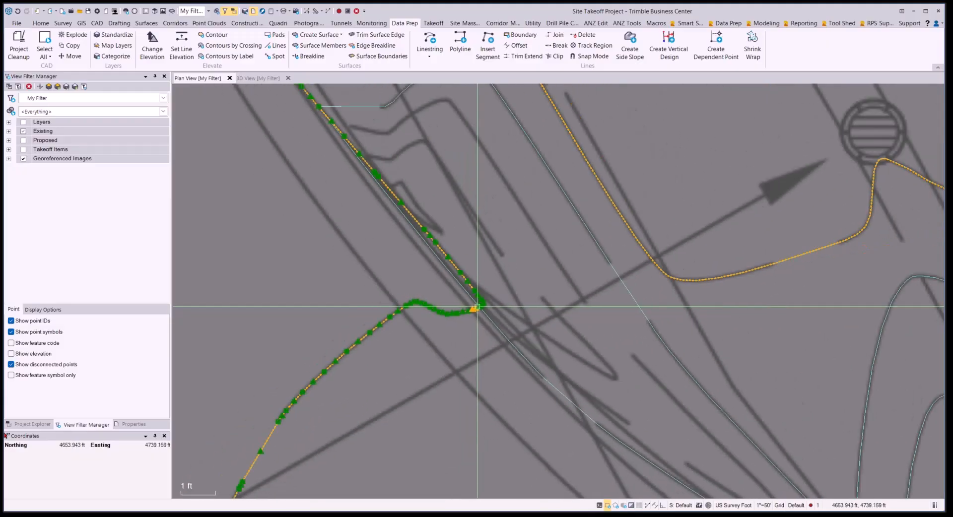
{"action": "scroll", "coordinate": [477, 306], "scroll_direction": "down", "scroll_amount": 2}
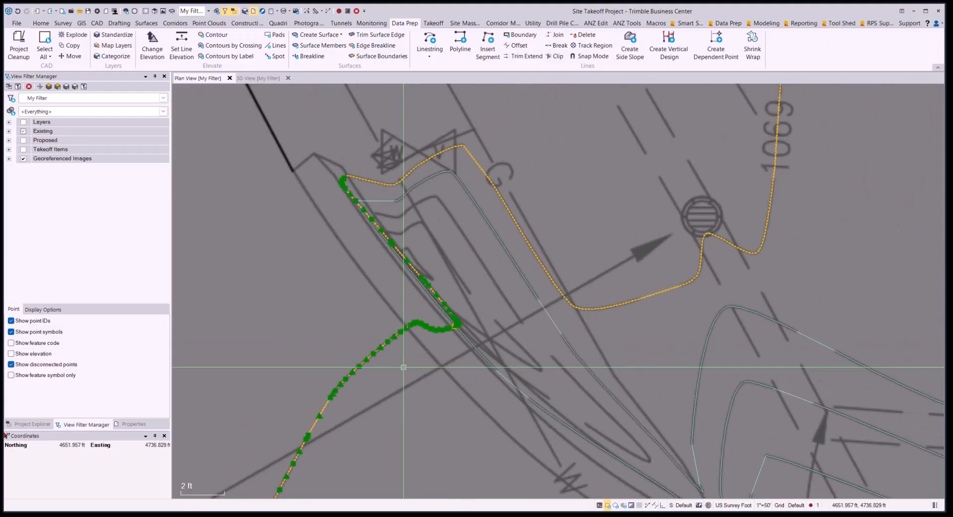
{"action": "key", "text": "Escape"}
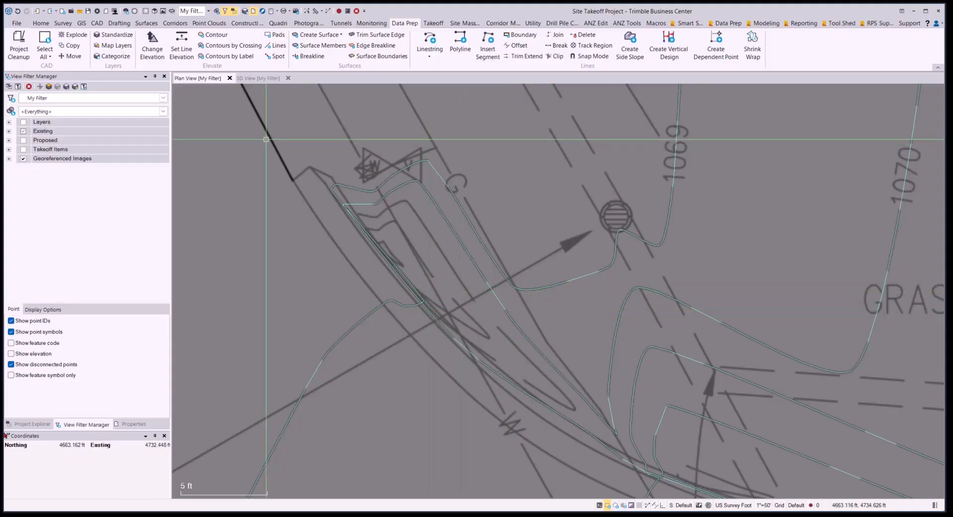
Select the 1069 contour beside the storm inlet and follow its full extent across the plan
{"action": "left_click", "coordinate": [97, 23]}
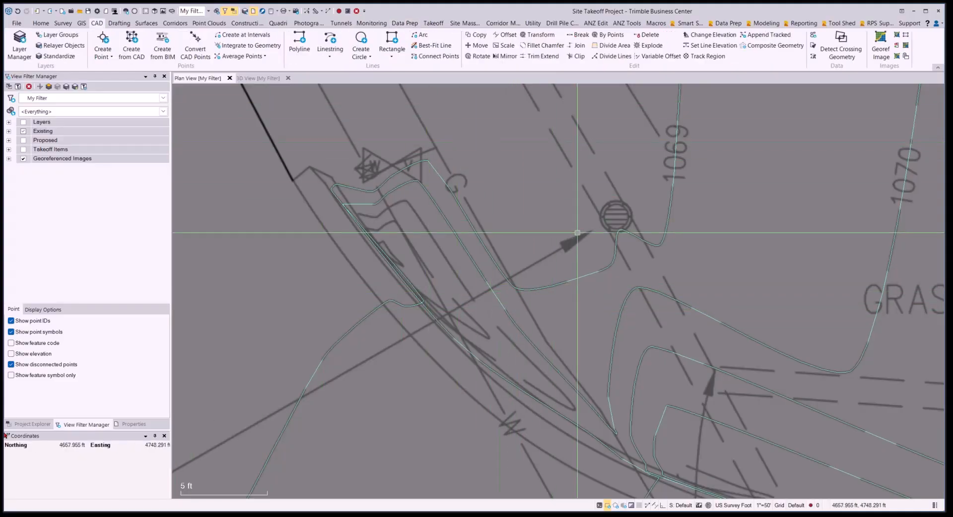
{"action": "left_click", "coordinate": [594, 274]}
{"action": "scroll", "coordinate": [571, 359], "scroll_direction": "down", "scroll_amount": 5}
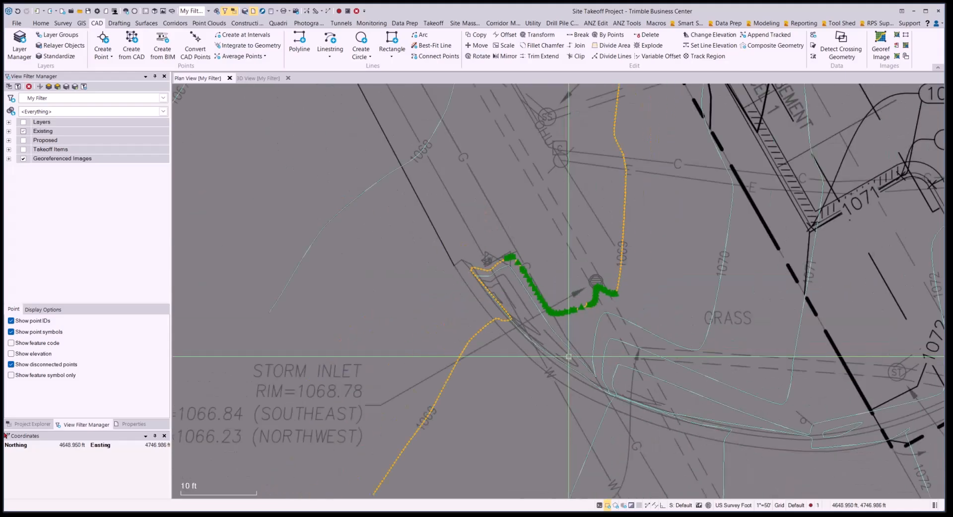
{"action": "middle_click_drag", "start_coordinate": [627, 186], "coordinate": [625, 414]}
{"action": "scroll", "coordinate": [571, 276], "scroll_direction": "down", "scroll_amount": 2}
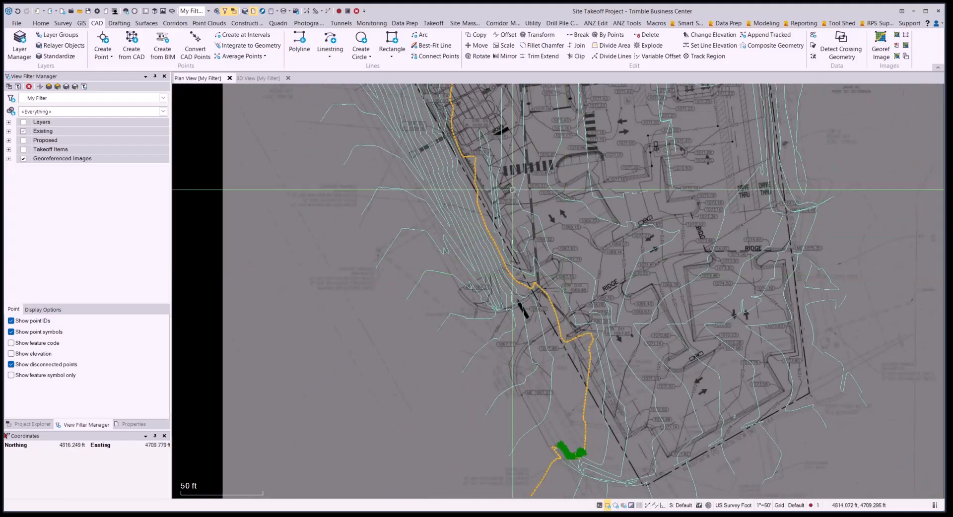
{"action": "middle_click_drag", "start_coordinate": [477, 189], "coordinate": [526, 337]}
{"action": "mouse_move", "coordinate": [563, 386]}
{"action": "middle_mouse_down"}
{"action": "mouse_move", "coordinate": [523, 165]}
{"action": "mouse_move", "coordinate": [481, 40]}
{"action": "middle_mouse_up"}
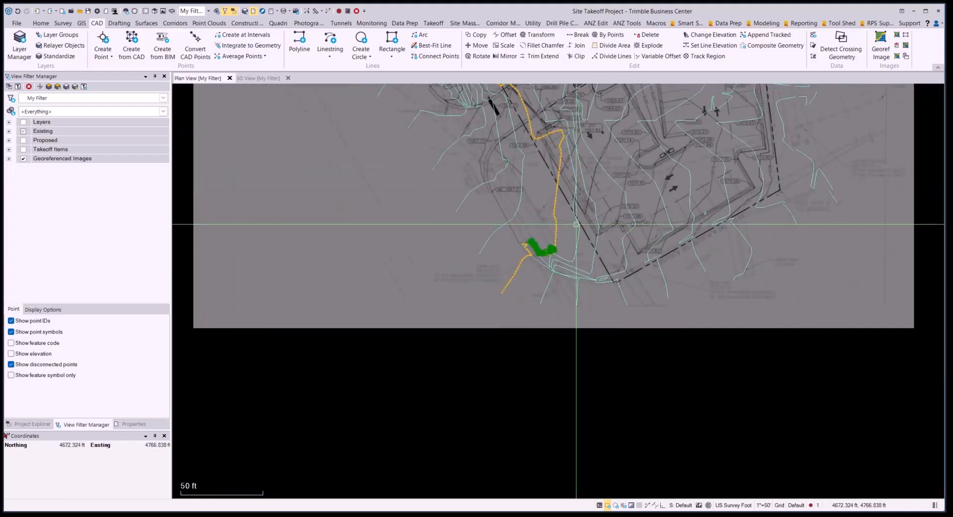
{"action": "scroll", "coordinate": [556, 251], "scroll_direction": "up", "scroll_amount": 8}
{"action": "scroll", "coordinate": [507, 258], "scroll_direction": "up", "scroll_amount": 2}
{"action": "middle_click_drag", "start_coordinate": [387, 279], "coordinate": [566, 254]}
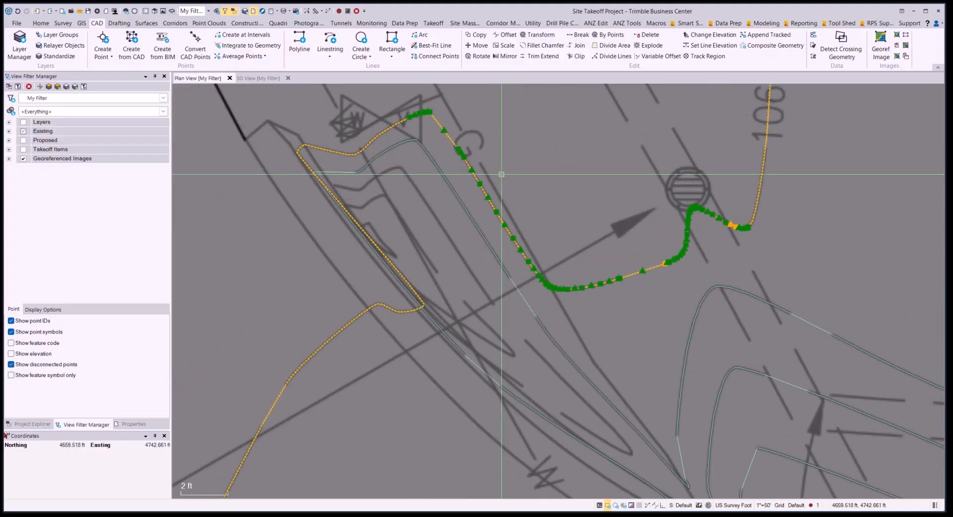
{"action": "middle_click_drag", "start_coordinate": [480, 139], "coordinate": [569, 291]}
{"action": "scroll", "coordinate": [526, 270], "scroll_direction": "down", "scroll_amount": 1}
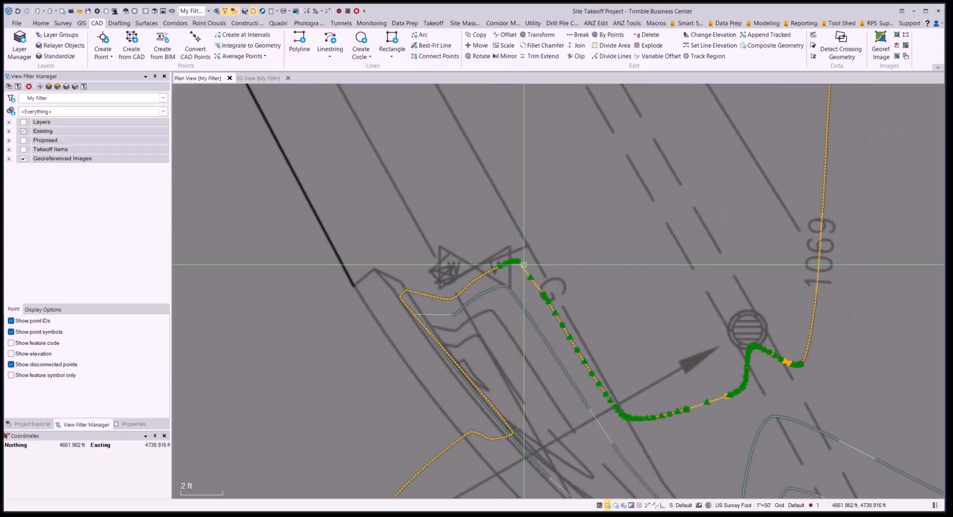
Break the selected 1069 contour at its corner beside the water valve symbol
{"action": "right_click", "coordinate": [524, 267]}
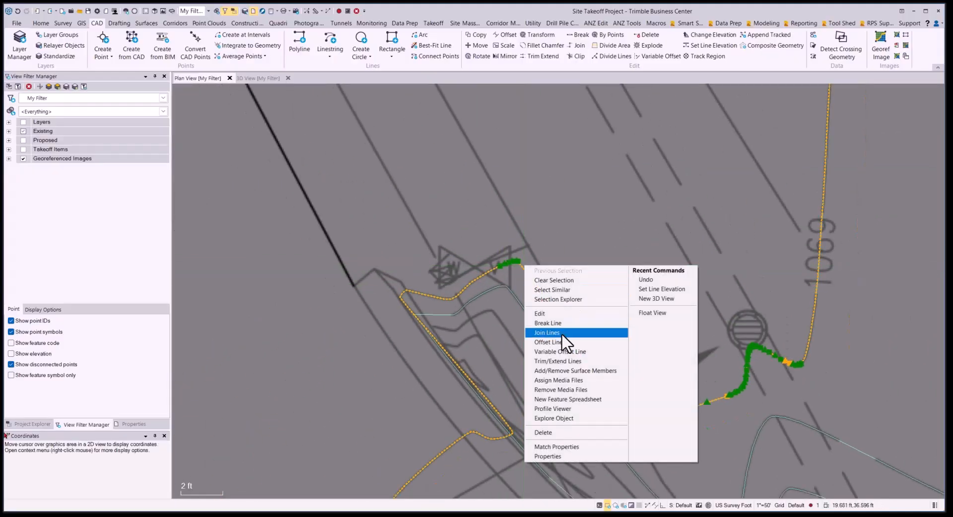
{"action": "left_click", "coordinate": [92, 24]}
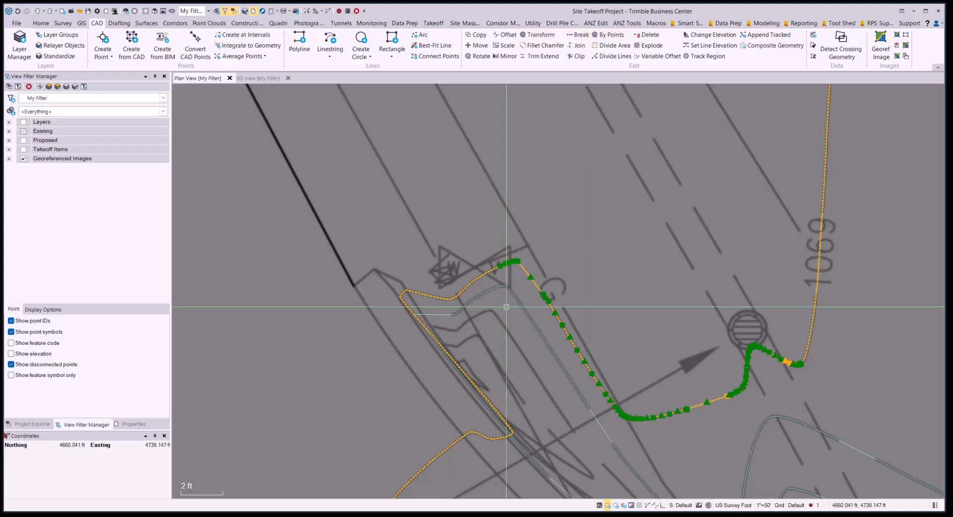
{"action": "right_click", "coordinate": [547, 223]}
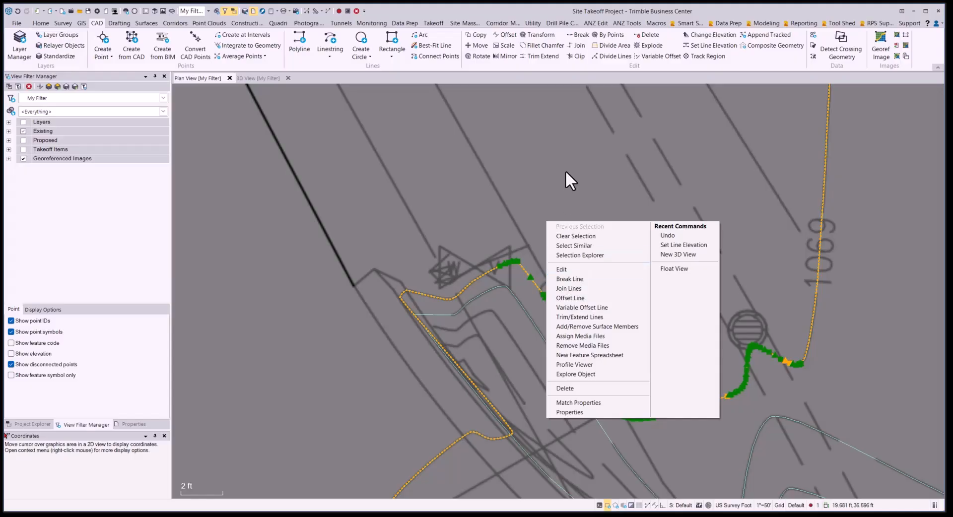
{"action": "left_click", "coordinate": [570, 279]}
{"action": "scroll", "coordinate": [549, 279], "scroll_direction": "up", "scroll_amount": 5}
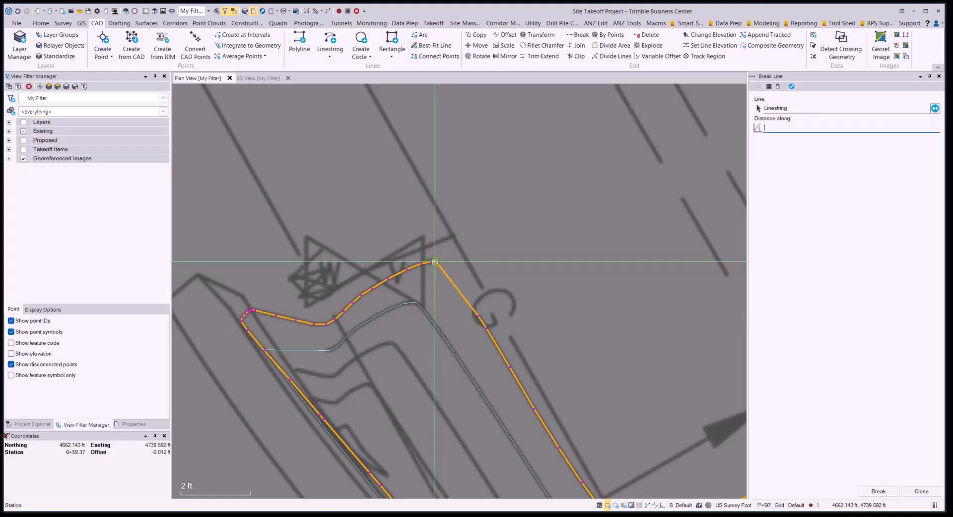
{"action": "left_click", "coordinate": [436, 261]}
{"action": "scroll", "coordinate": [437, 261], "scroll_direction": "down", "scroll_amount": 4}
{"action": "middle_click_drag", "start_coordinate": [437, 261], "coordinate": [395, 184]}
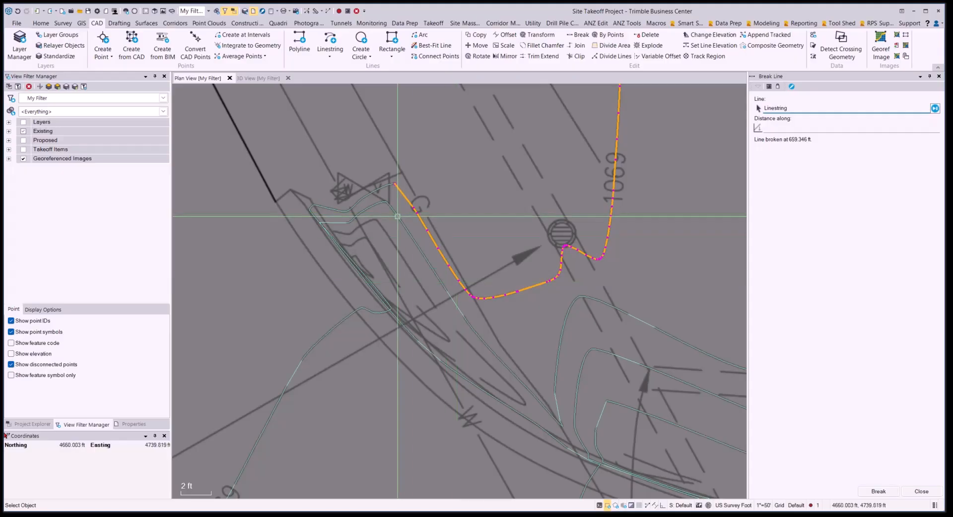
Break the 1070 contour at its corner near the water valve and the 1071 contour where it reaches the curb
{"action": "left_click", "coordinate": [389, 203]}
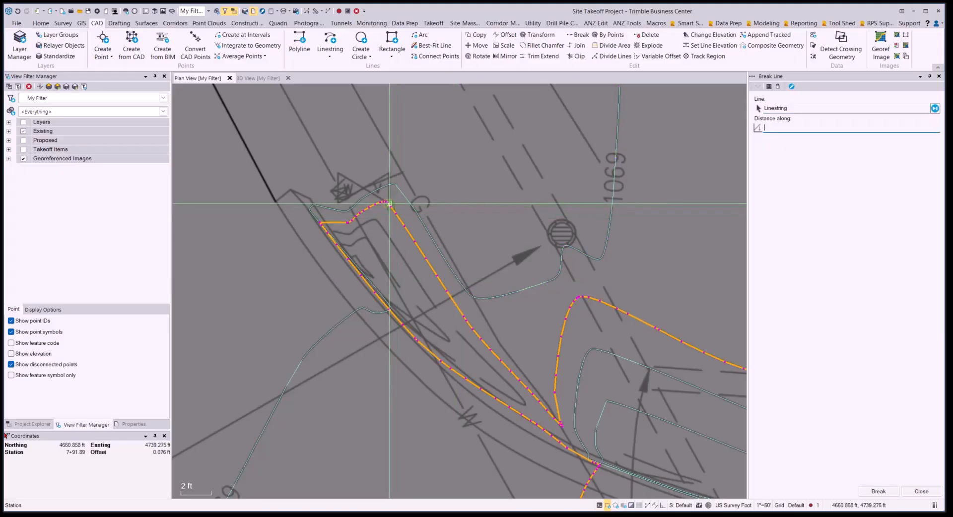
{"action": "left_click", "coordinate": [389, 202]}
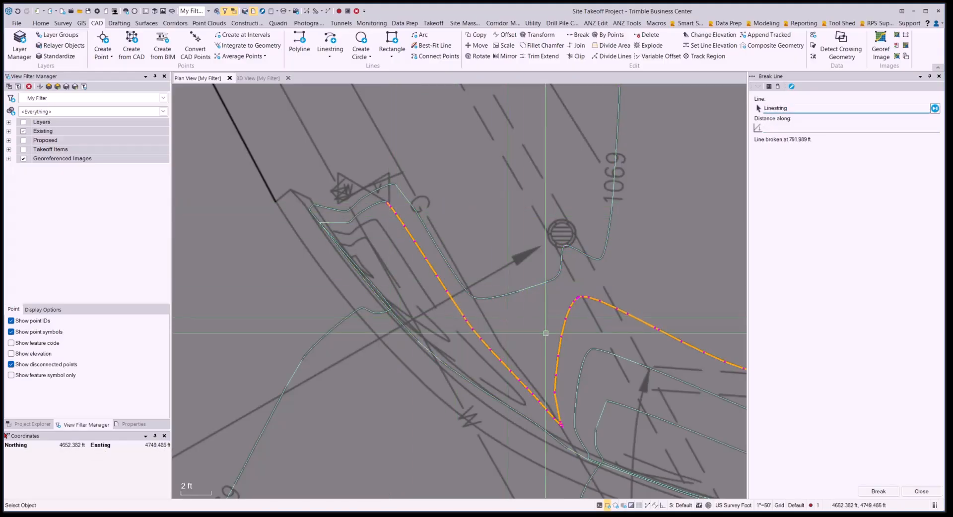
{"action": "middle_click_drag", "start_coordinate": [544, 332], "coordinate": [432, 217]}
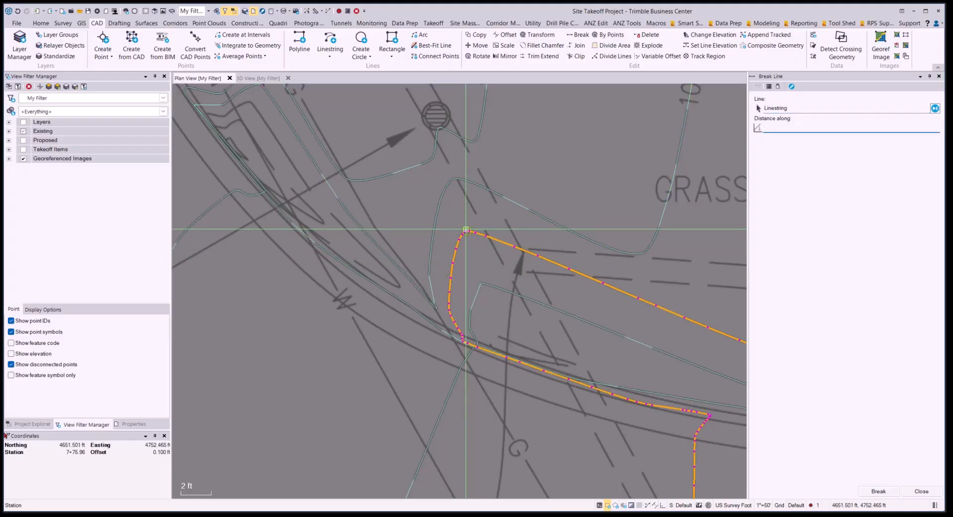
{"action": "left_click", "coordinate": [457, 332]}
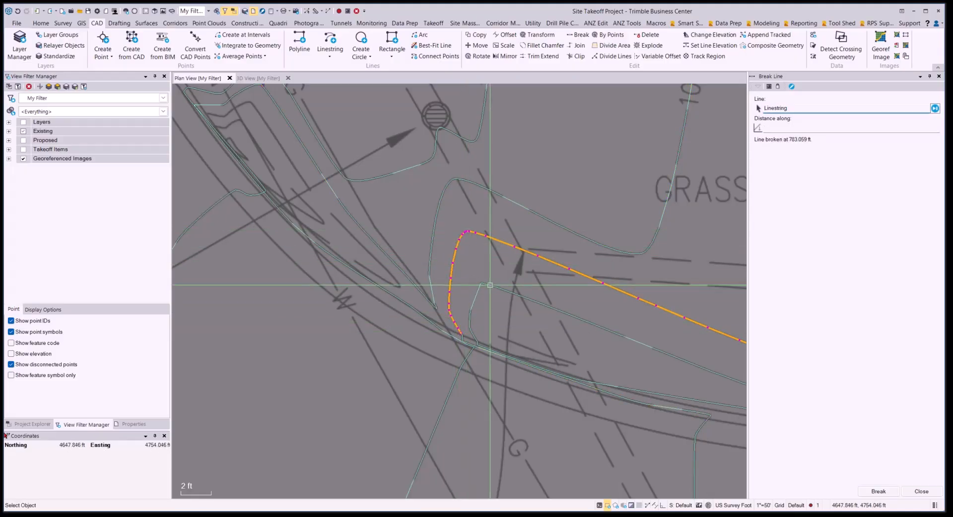
Break the 1072 contour at its western tip by the blind tie, finish breaking lines and select the separated piece along the curb
{"action": "left_click", "coordinate": [490, 285]}
{"action": "left_click", "coordinate": [481, 283]}
{"action": "scroll", "coordinate": [481, 283], "scroll_direction": "down", "scroll_amount": 2}
{"action": "middle_click_drag", "start_coordinate": [575, 332], "coordinate": [429, 300]}
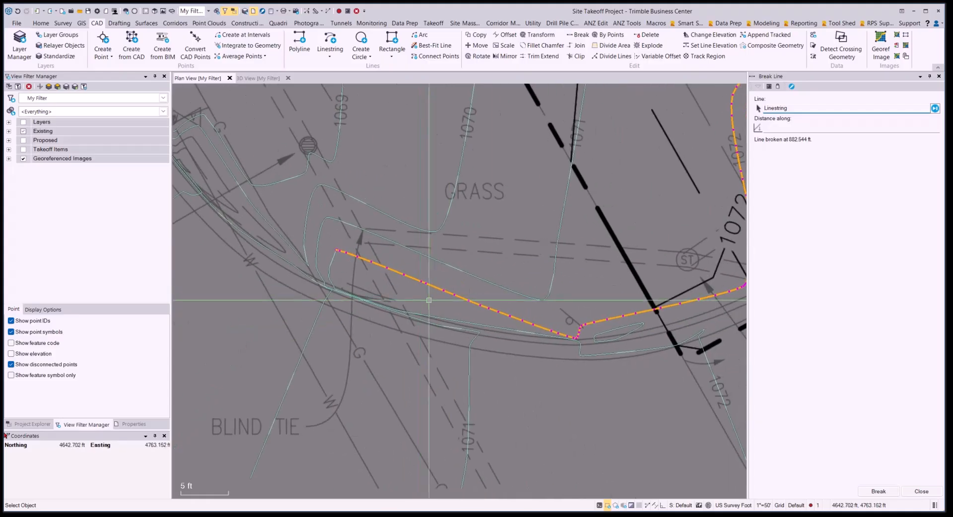
{"action": "scroll", "coordinate": [499, 305], "scroll_direction": "down", "scroll_amount": 2}
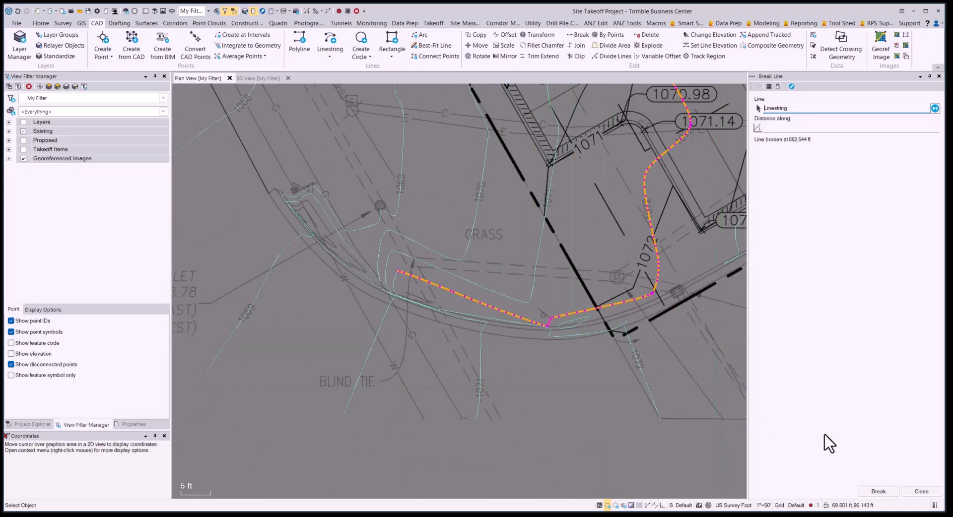
{"action": "left_click", "coordinate": [920, 491]}
{"action": "scroll", "coordinate": [496, 317], "scroll_direction": "up", "scroll_amount": 2}
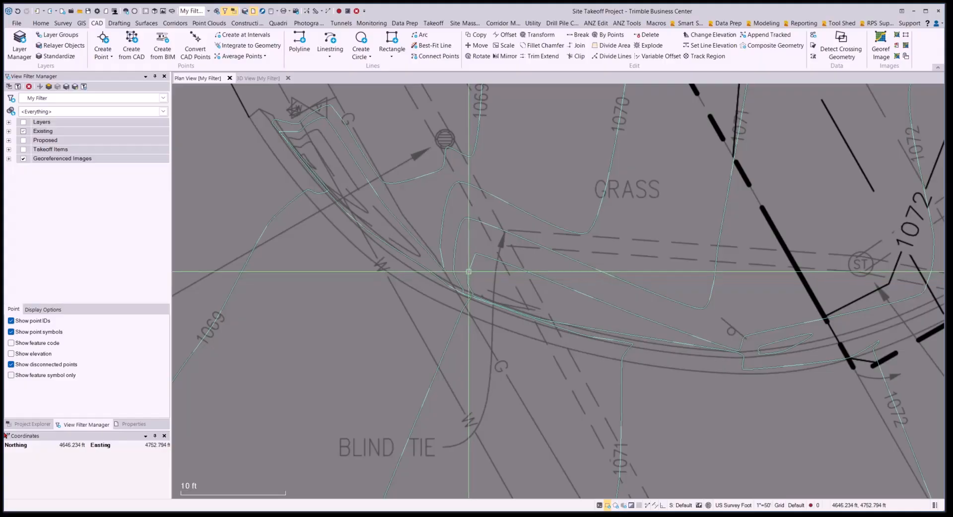
{"action": "scroll", "coordinate": [470, 269], "scroll_direction": "down", "scroll_amount": 2}
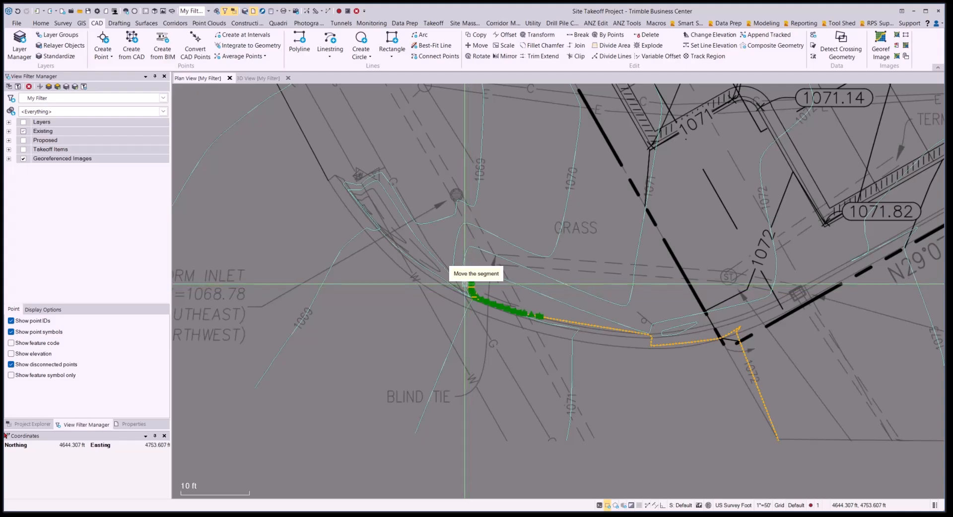
Try to delete the separated 1069, 1070, 1071 and 1072 contours running along and beyond the curb
{"action": "scroll", "coordinate": [454, 289], "scroll_direction": "up", "scroll_amount": 2}
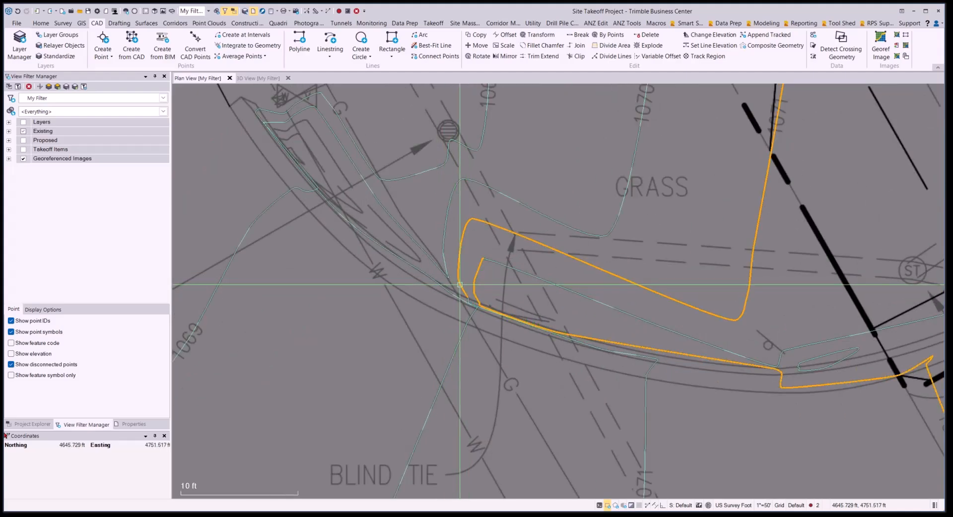
{"action": "left_click", "coordinate": [462, 301]}
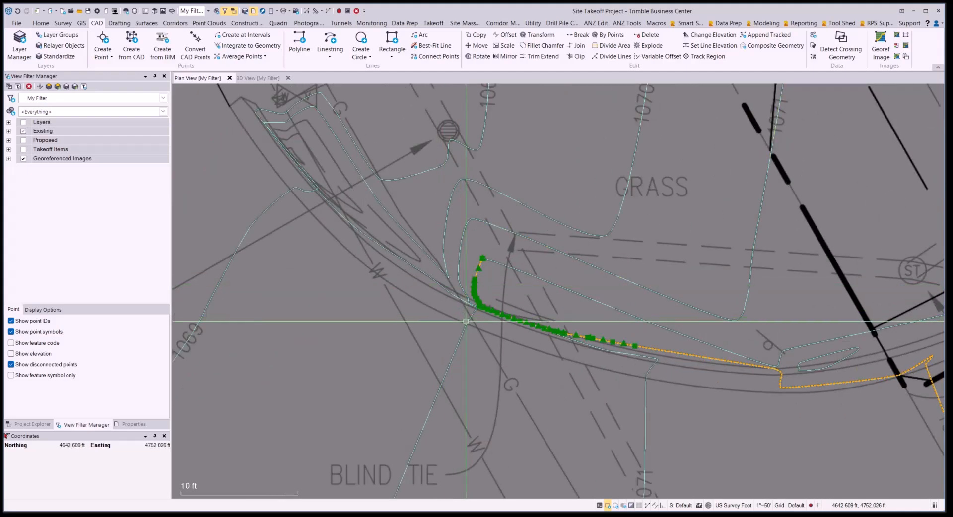
{"action": "left_click", "coordinate": [546, 329]}
{"action": "scroll", "coordinate": [546, 330], "scroll_direction": "down", "scroll_amount": 2}
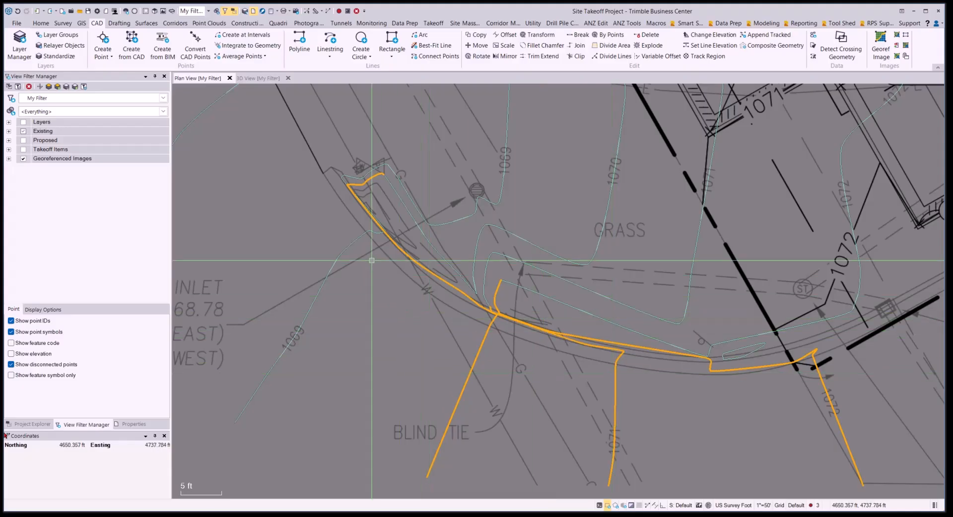
{"action": "left_click", "coordinate": [360, 232]}
{"action": "left_click", "coordinate": [362, 233]}
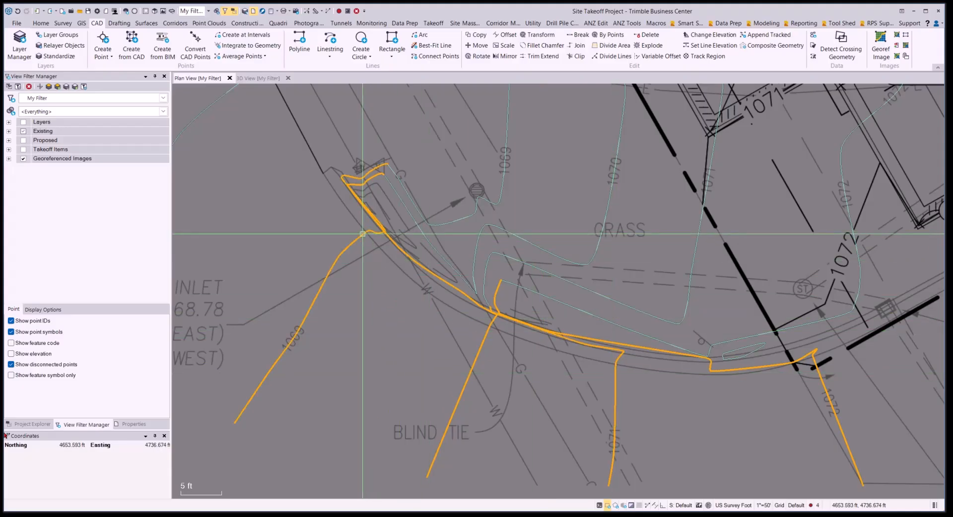
{"action": "scroll", "coordinate": [363, 234], "scroll_direction": "down", "scroll_amount": 2}
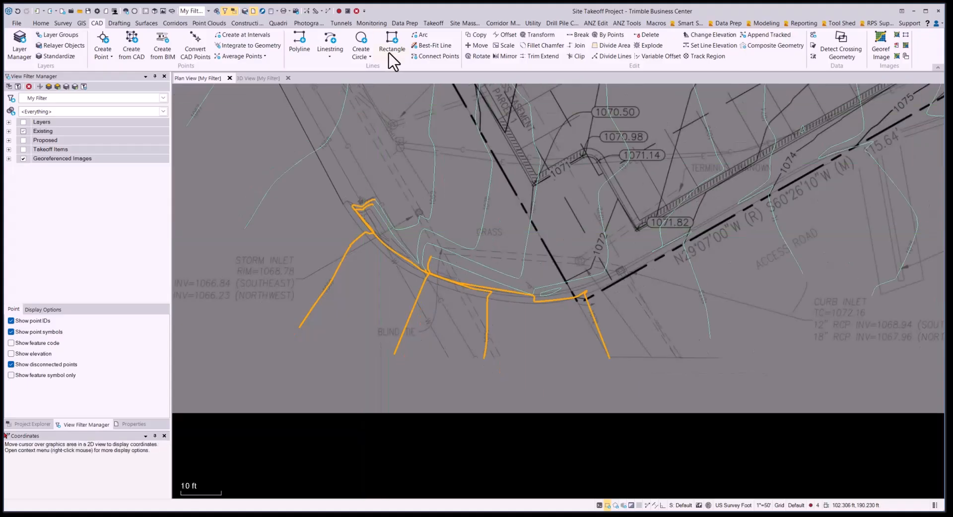
{"action": "left_click", "coordinate": [358, 11]}
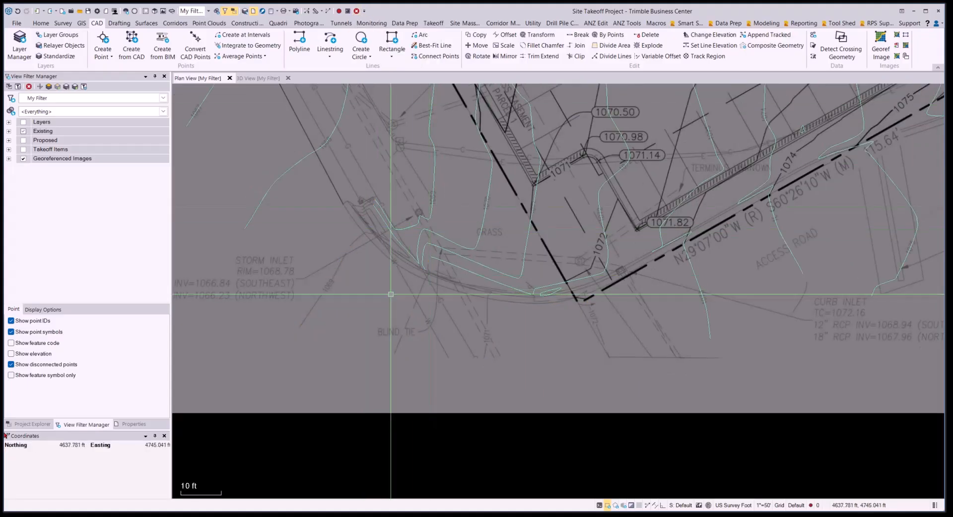
Inspect the contours around the curb and undo the deletion of the four contour pieces
{"action": "scroll", "coordinate": [378, 278], "scroll_direction": "down", "scroll_amount": 1}
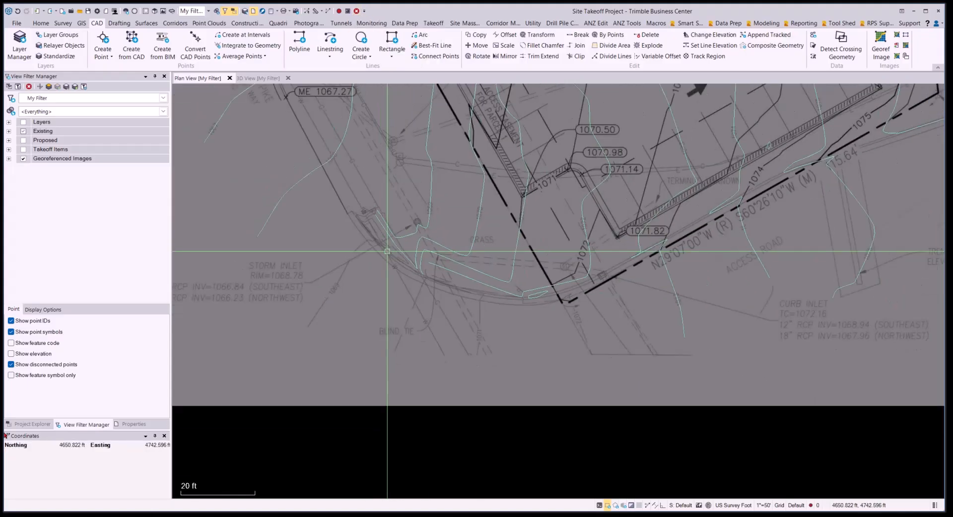
{"action": "scroll", "coordinate": [602, 319], "scroll_direction": "down", "scroll_amount": 2}
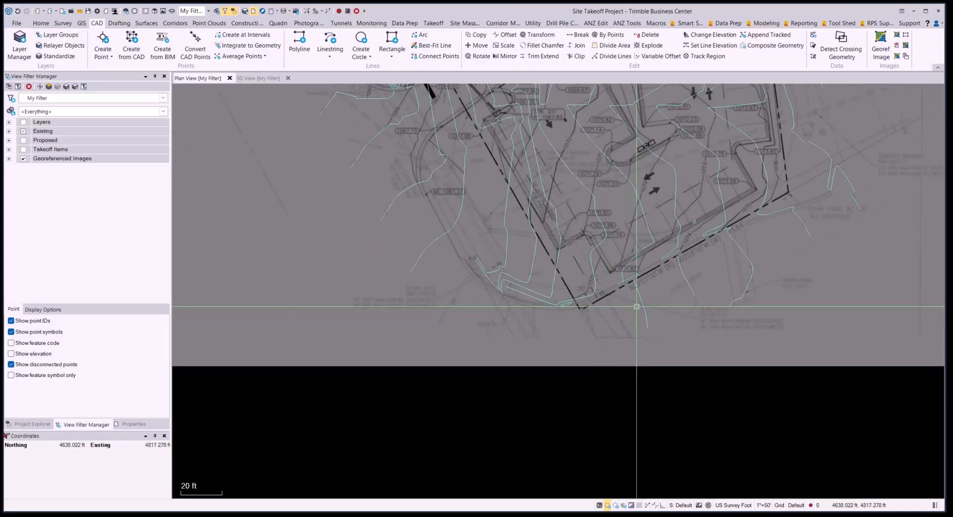
{"action": "middle_click_drag", "start_coordinate": [633, 309], "coordinate": [631, 365]}
{"action": "scroll", "coordinate": [582, 355], "scroll_direction": "up", "scroll_amount": 3}
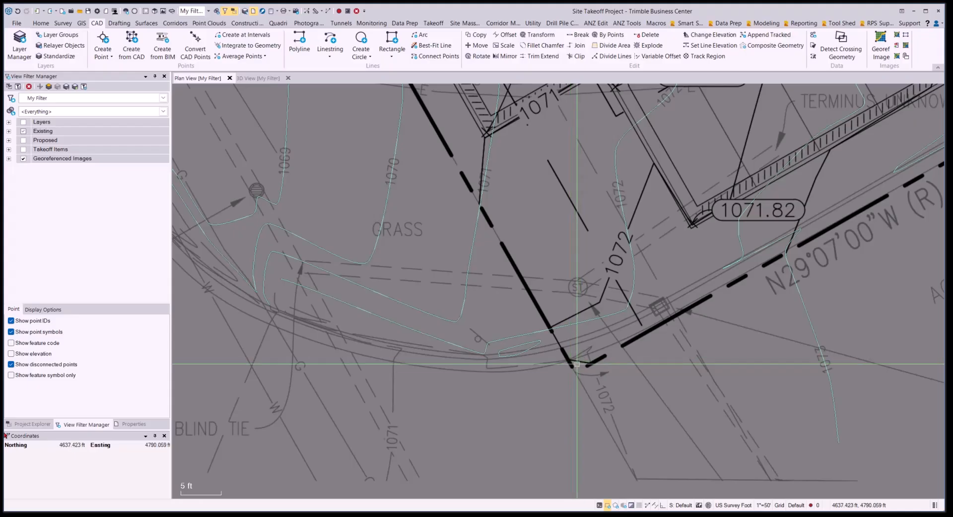
{"action": "scroll", "coordinate": [580, 354], "scroll_direction": "up", "scroll_amount": 2}
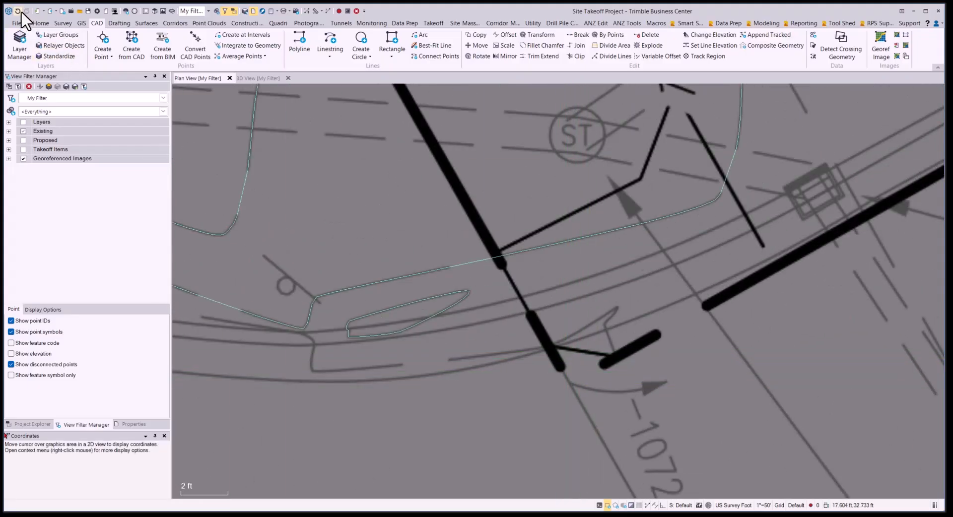
{"action": "scroll", "coordinate": [612, 313], "scroll_direction": "down", "scroll_amount": 2}
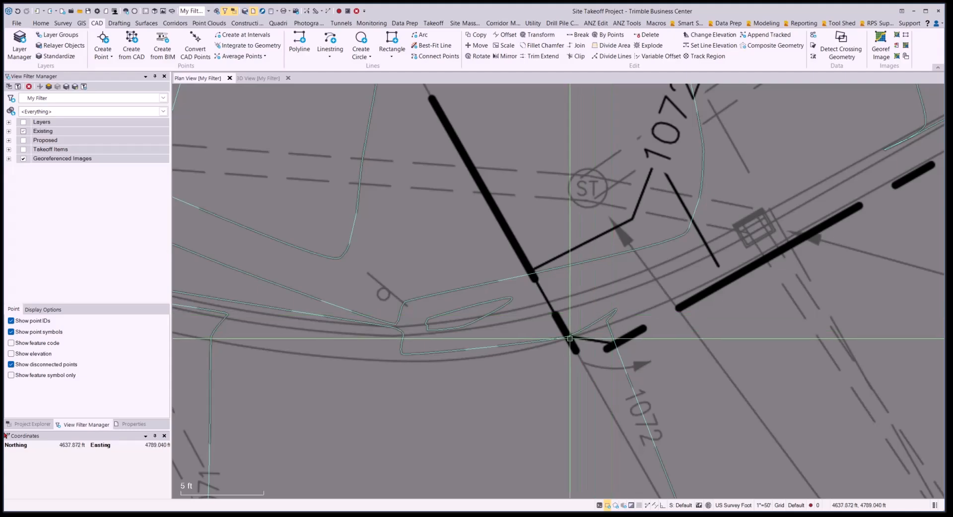
Break the 1072 contour at its lower corner on the curb, just west of the thick dashed boundary line
{"action": "right_click", "coordinate": [426, 152]}
{"action": "left_click", "coordinate": [454, 209]}
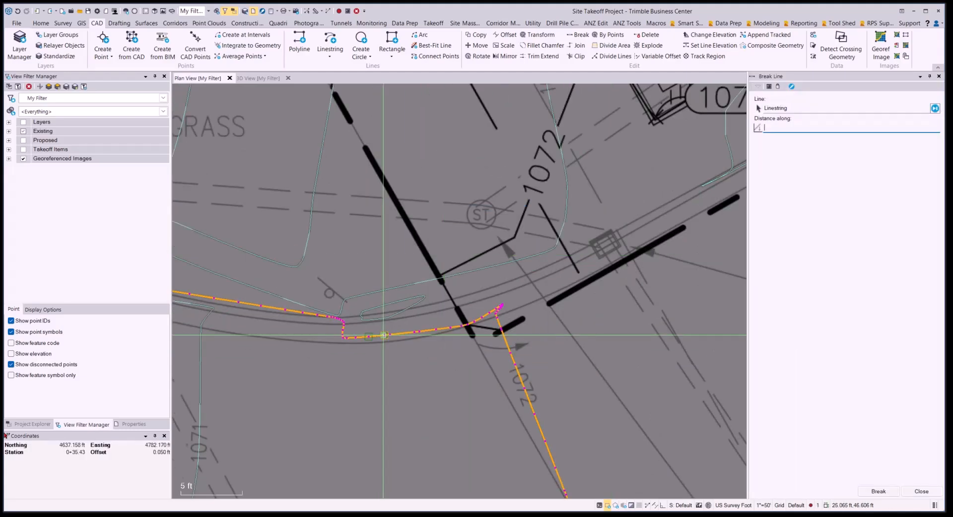
{"action": "left_click", "coordinate": [344, 338]}
{"action": "left_click", "coordinate": [919, 493]}
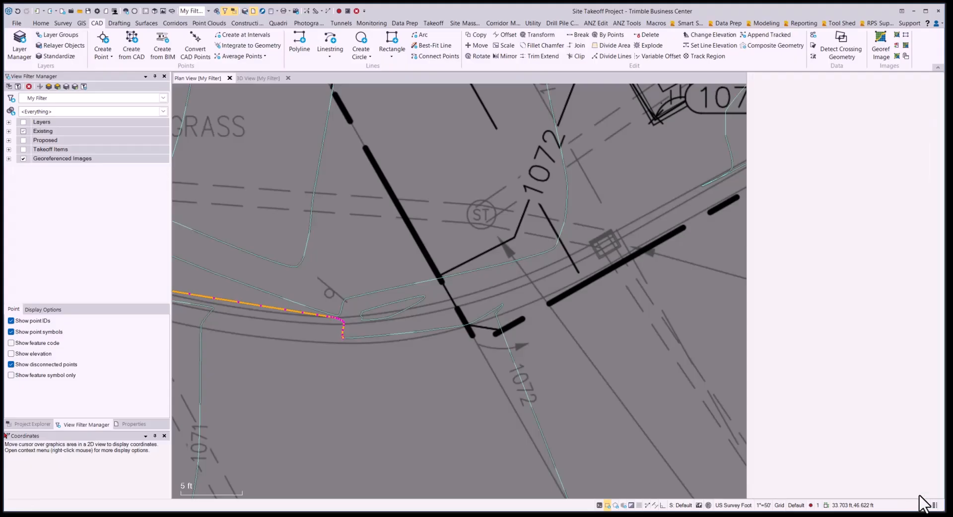
Delete the separated 1072 piece along the curb together with the 1071, 1070 and 1069 contours in the street
{"action": "scroll", "coordinate": [706, 402], "scroll_direction": "down", "scroll_amount": 3}
{"action": "middle_click_drag", "start_coordinate": [594, 410], "coordinate": [662, 312]}
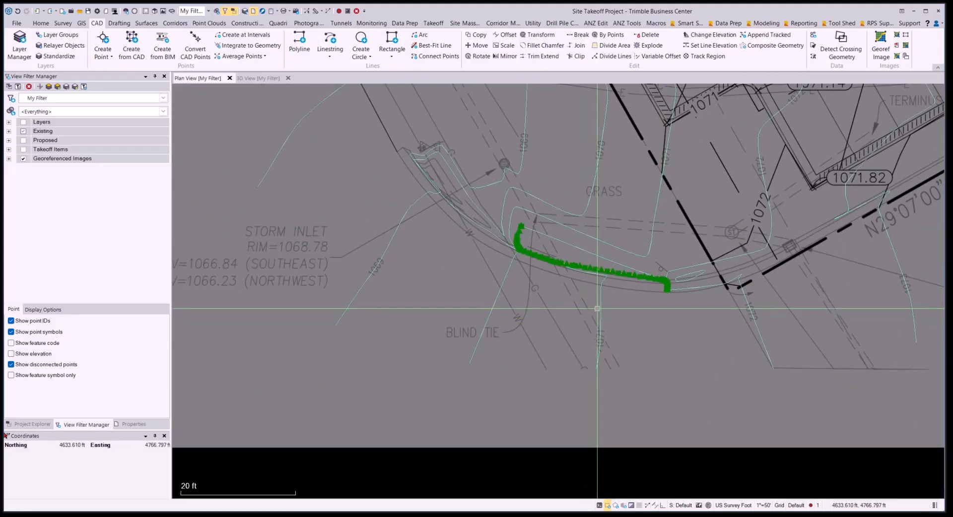
{"action": "left_click", "coordinate": [602, 307]}
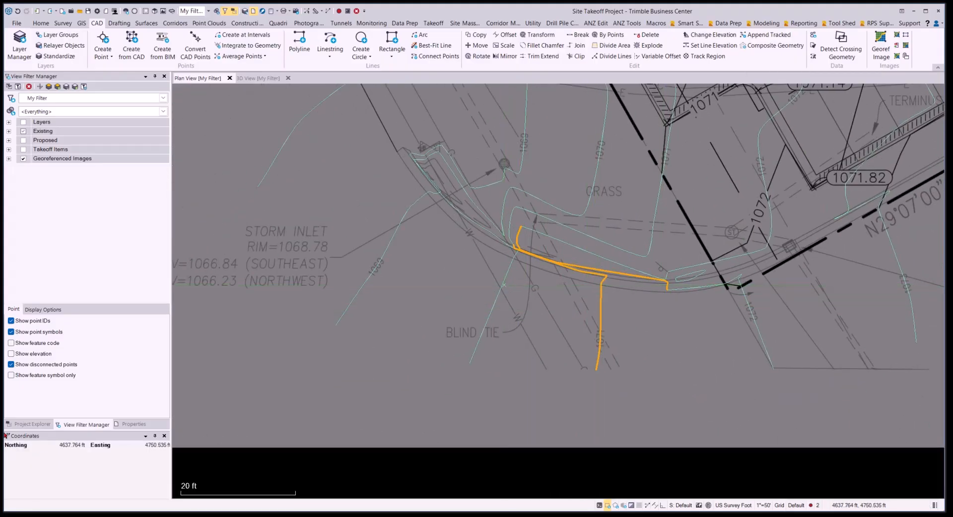
{"action": "left_click", "coordinate": [503, 284]}
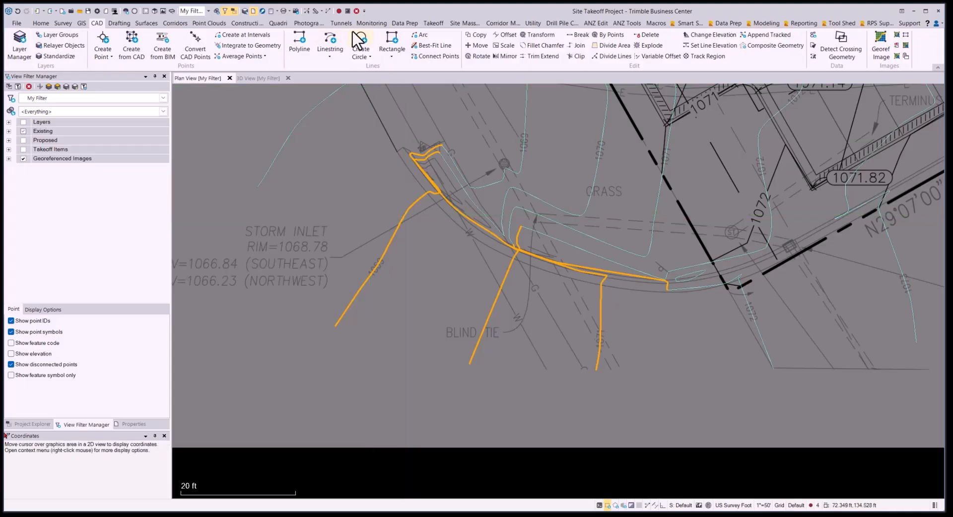
{"action": "key", "text": "Escape"}
Review the existing contours across the whole plan and in the 3D view
{"action": "scroll", "coordinate": [459, 342], "scroll_direction": "down", "scroll_amount": 5}
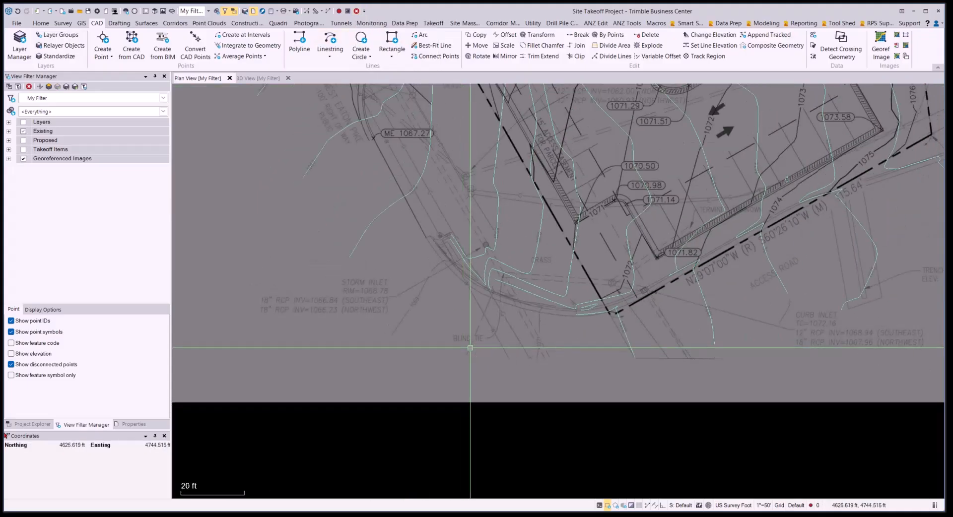
{"action": "scroll", "coordinate": [483, 317], "scroll_direction": "down", "scroll_amount": 1}
{"action": "middle_click_drag", "start_coordinate": [514, 321], "coordinate": [527, 412]}
{"action": "scroll", "coordinate": [530, 396], "scroll_direction": "down", "scroll_amount": 2}
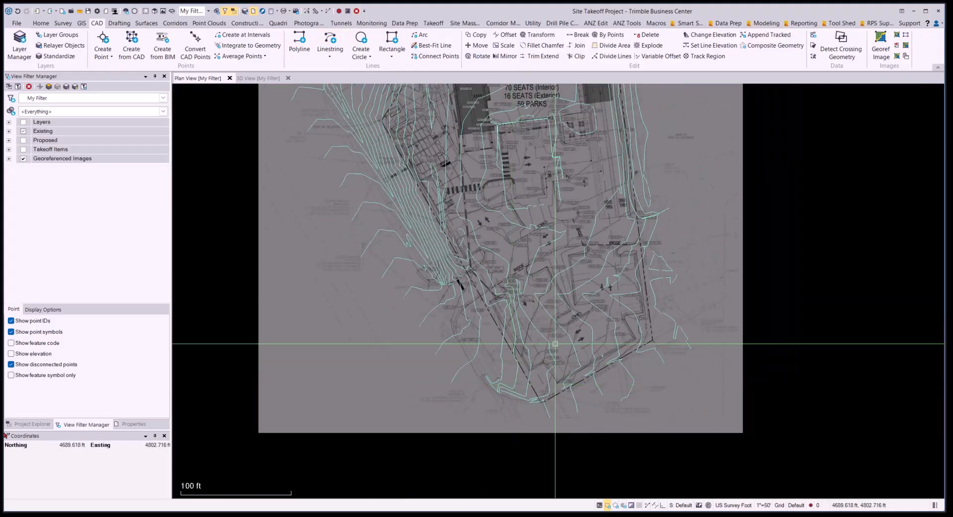
{"action": "mouse_move", "coordinate": [557, 320]}
{"action": "middle_mouse_down"}
{"action": "mouse_move", "coordinate": [561, 351]}
{"action": "mouse_move", "coordinate": [542, 334]}
{"action": "middle_mouse_up"}
{"action": "scroll", "coordinate": [515, 349], "scroll_direction": "up", "scroll_amount": 2}
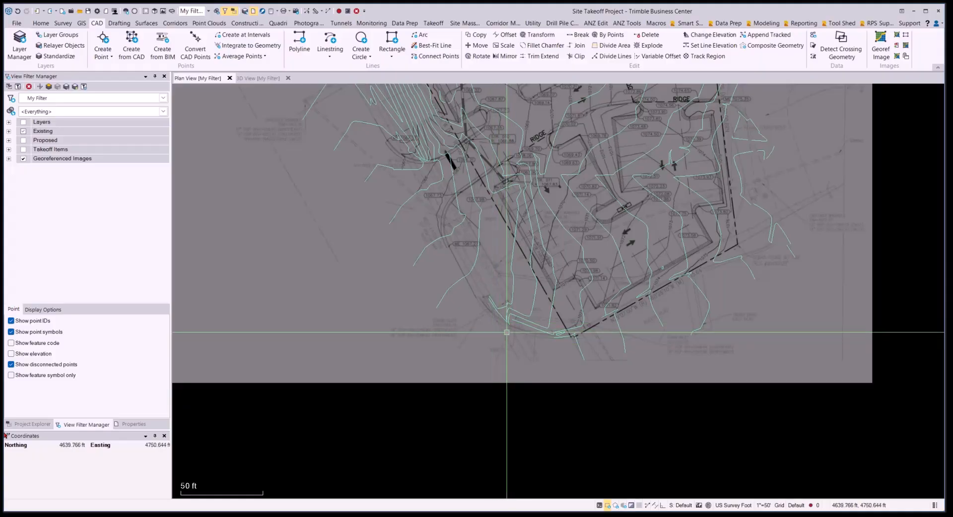
{"action": "scroll", "coordinate": [564, 336], "scroll_direction": "up", "scroll_amount": 3}
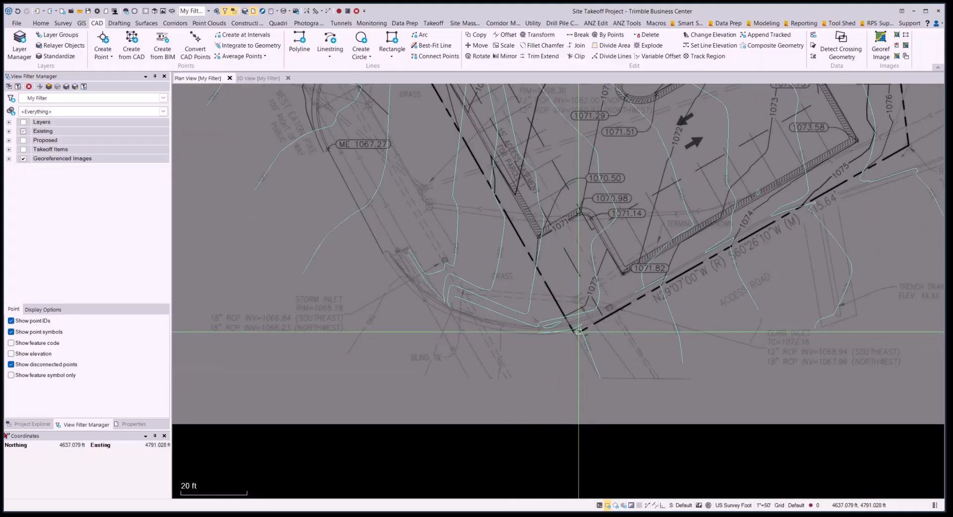
{"action": "scroll", "coordinate": [596, 330], "scroll_direction": "down", "scroll_amount": 3}
{"action": "middle_click_drag", "start_coordinate": [623, 224], "coordinate": [661, 422]}
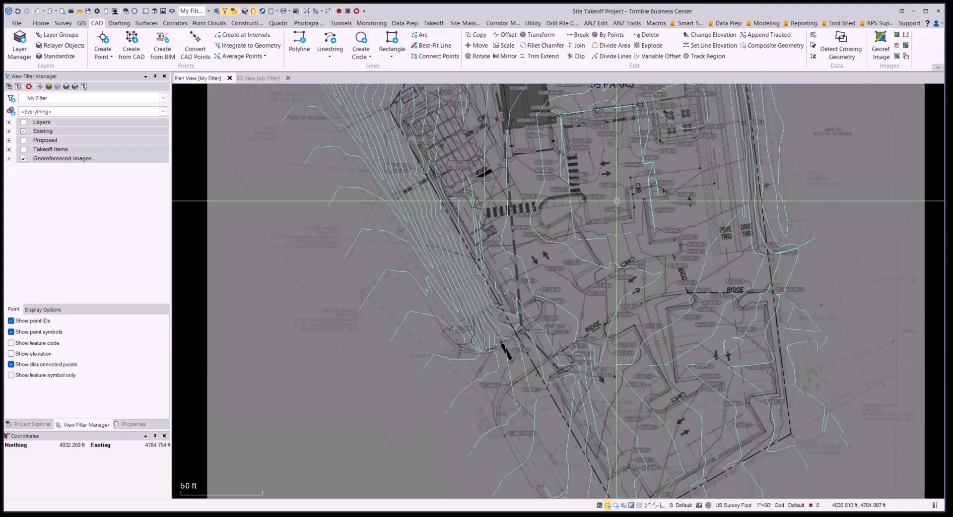
{"action": "middle_click_drag", "start_coordinate": [617, 200], "coordinate": [661, 363]}
{"action": "middle_click_drag", "start_coordinate": [531, 173], "coordinate": [538, 237]}
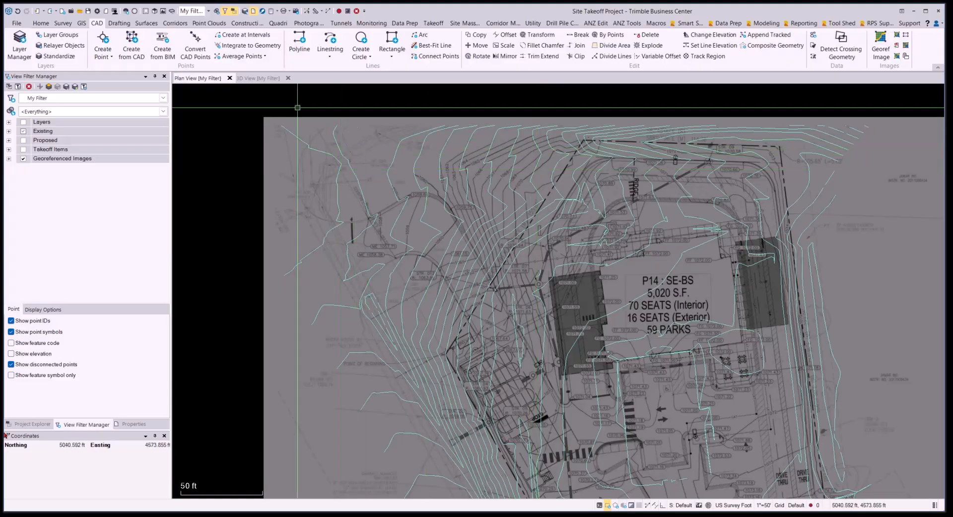
{"action": "left_click", "coordinate": [267, 78]}
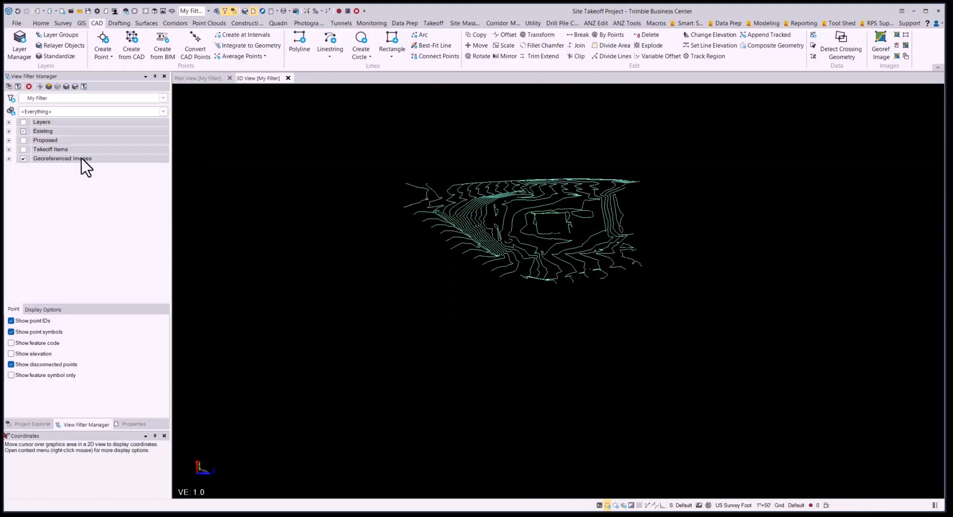
Hide the Existing layers, show only the Proposed Contours layer and return to the plan view of the whole site
{"action": "left_click", "coordinate": [23, 131]}
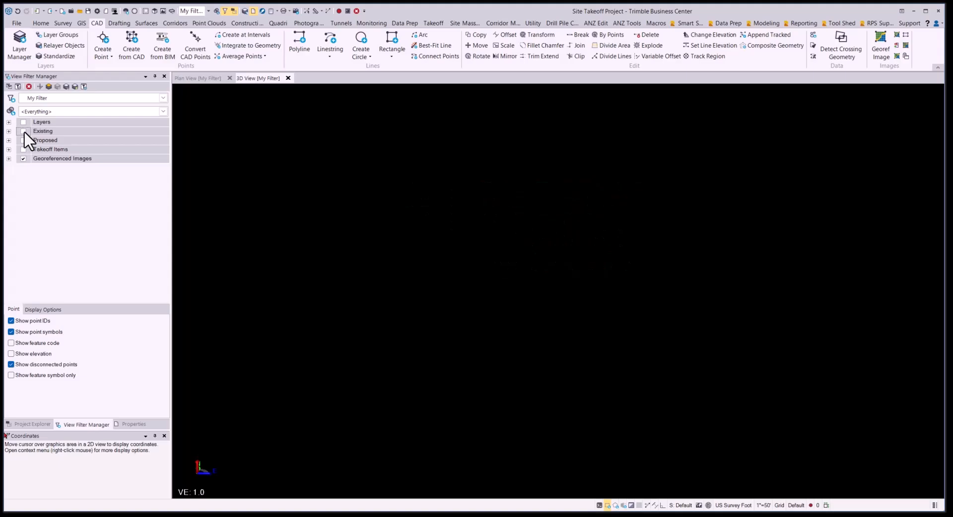
{"action": "left_click", "coordinate": [9, 140]}
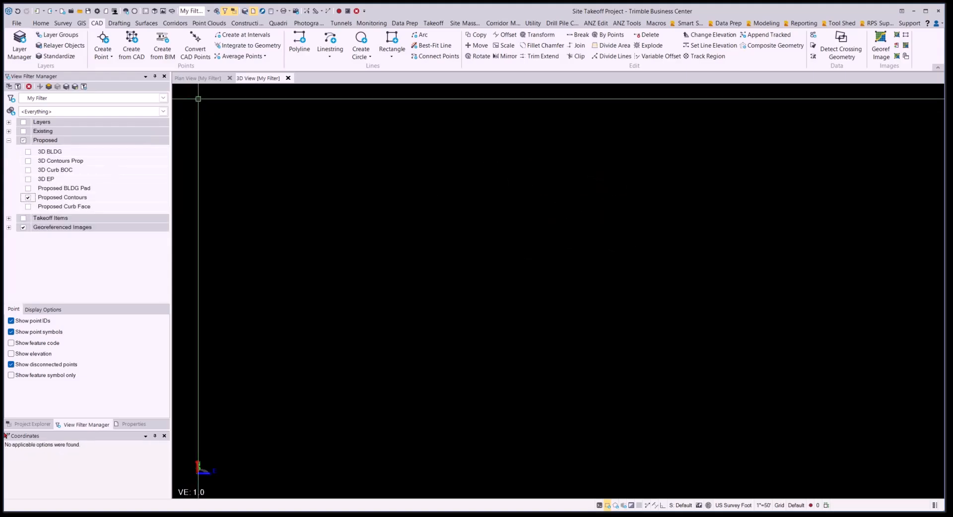
{"action": "left_click", "coordinate": [217, 78]}
{"action": "scroll", "coordinate": [416, 240], "scroll_direction": "down", "scroll_amount": 5}
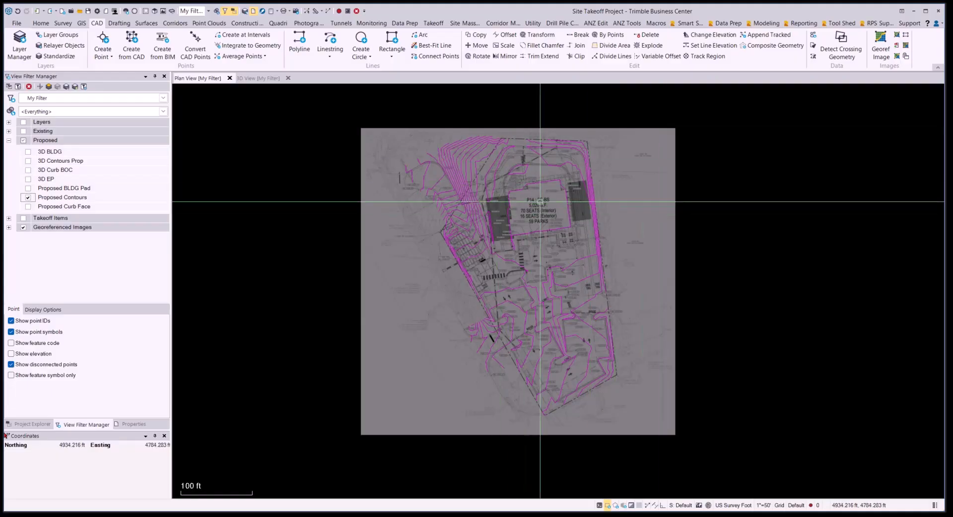
Set the alternate display color for zero-elevation lines to Green
{"action": "left_click", "coordinate": [74, 424]}
{"action": "left_click", "coordinate": [49, 309]}
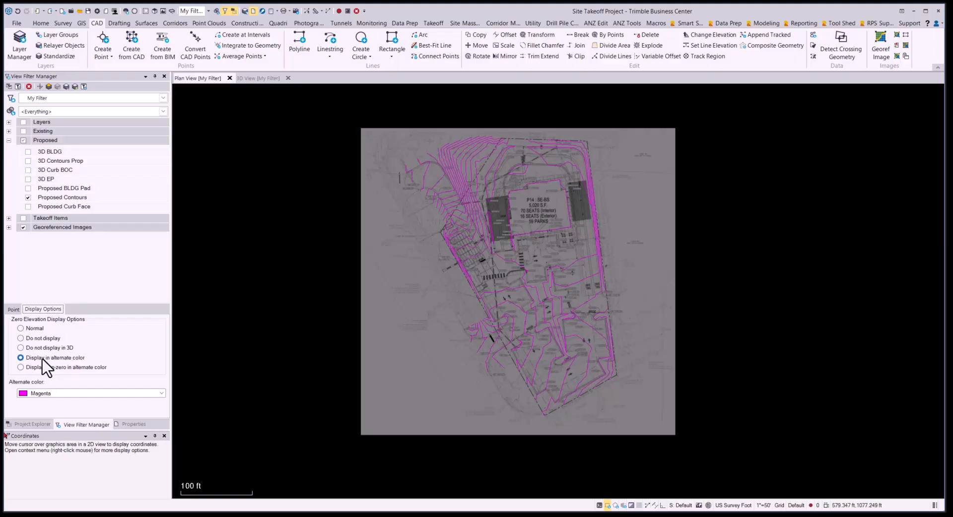
{"action": "left_click", "coordinate": [162, 394]}
{"action": "left_click", "coordinate": [68, 411]}
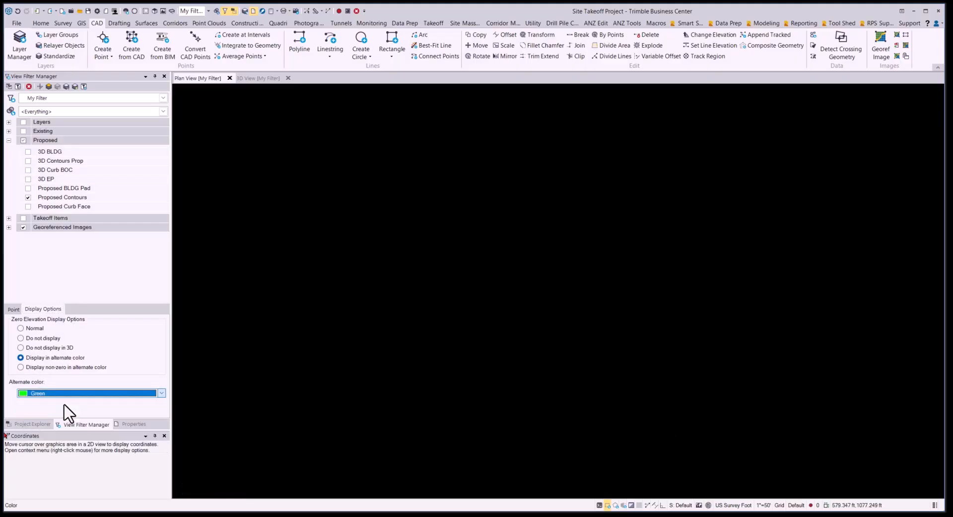
Set the elevation of the proposed 1058 contour beside the ME 1057.71 label to 1058 using Set Line Elevation
{"action": "scroll", "coordinate": [391, 252], "scroll_direction": "up", "scroll_amount": 10}
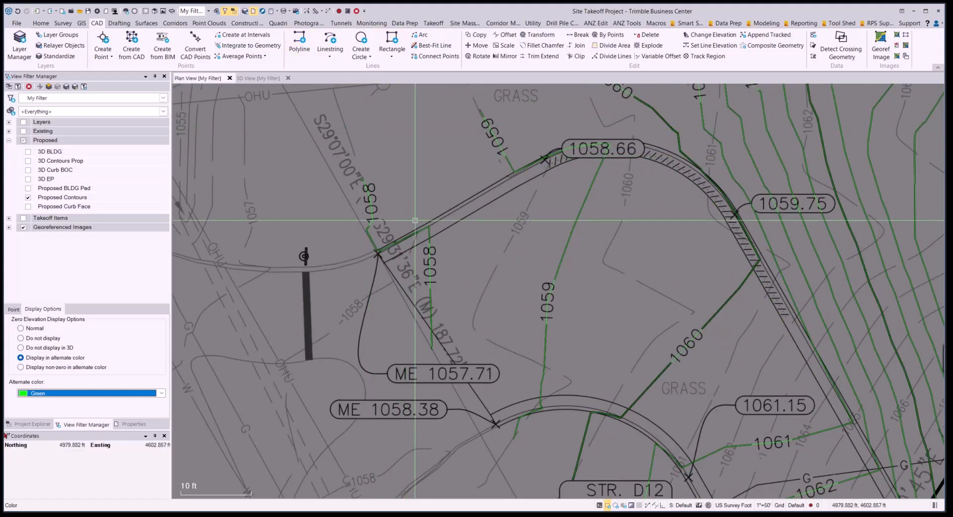
{"action": "middle_click_drag", "start_coordinate": [397, 255], "coordinate": [437, 240]}
{"action": "left_click", "coordinate": [411, 25]}
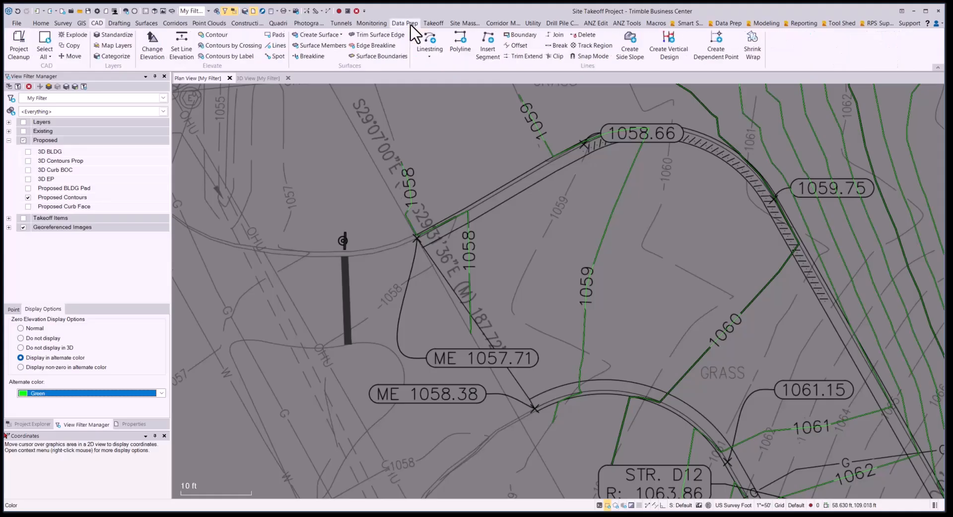
{"action": "left_click", "coordinate": [190, 48]}
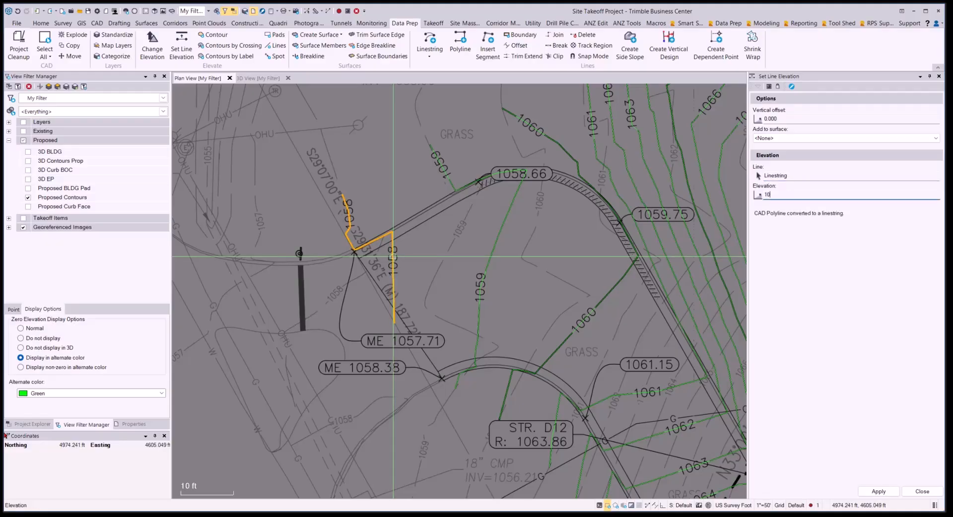
{"action": "type", "text": "58"}
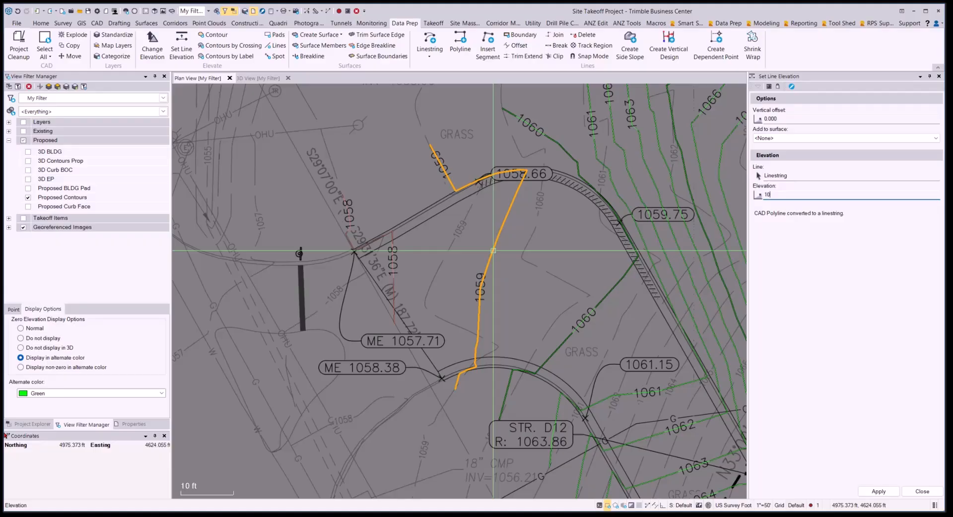
Set the elevation of the proposed 1059 contour to 1059 and finish setting line elevations
{"action": "type", "text": "9"}
{"action": "key", "text": "Return"}
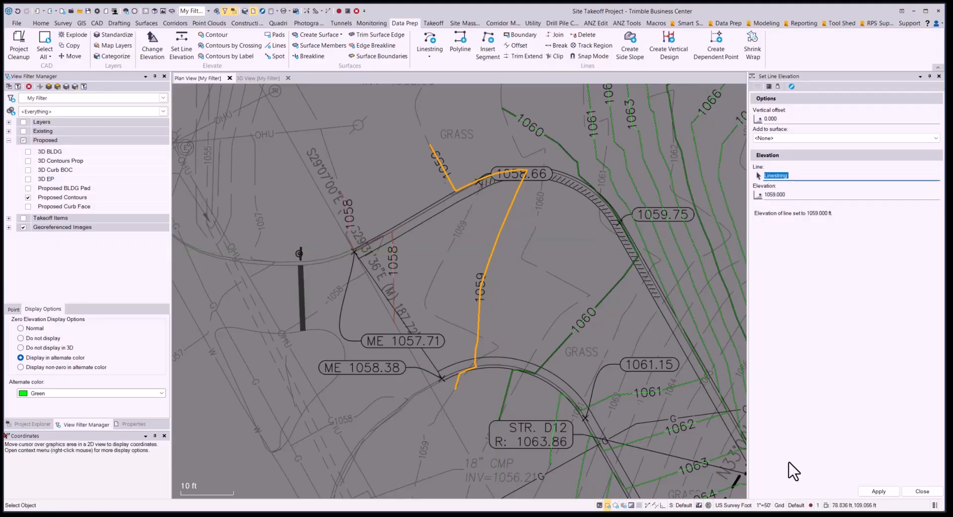
{"action": "left_click", "coordinate": [921, 492]}
{"action": "scroll", "coordinate": [580, 316], "scroll_direction": "down", "scroll_amount": 1}
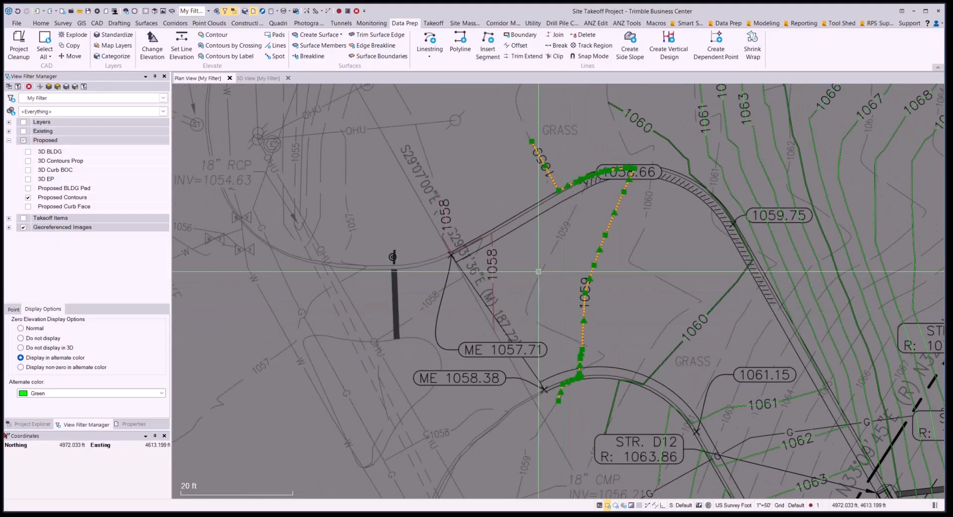
{"action": "middle_click_drag", "start_coordinate": [579, 268], "coordinate": [514, 248]}
{"action": "scroll", "coordinate": [209, 261], "scroll_direction": "down", "scroll_amount": 1}
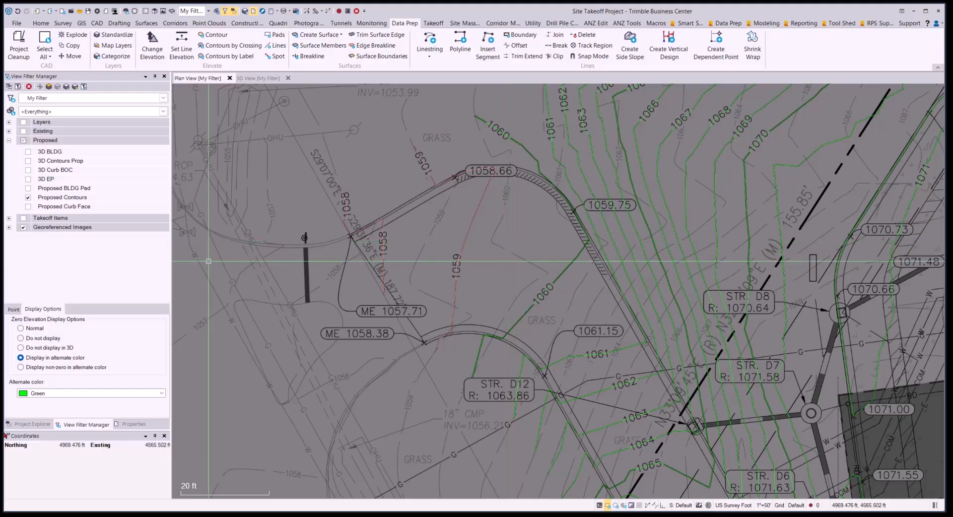
Hide the georeferenced images and elevate the proposed contours automatically by a crossing line running east from outside the 1058 contour
{"action": "left_click", "coordinate": [23, 228]}
{"action": "scroll", "coordinate": [507, 227], "scroll_direction": "down", "scroll_amount": 3}
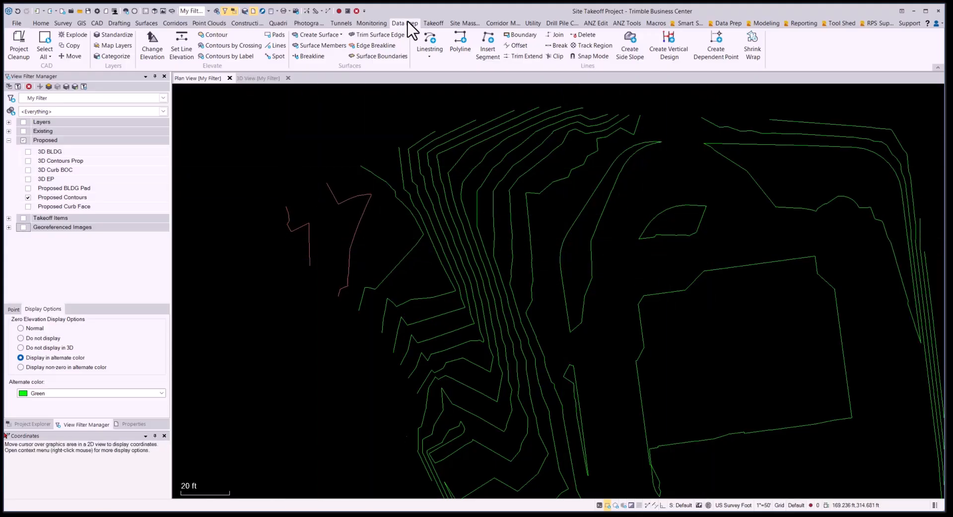
{"action": "left_click", "coordinate": [242, 45]}
{"action": "scroll", "coordinate": [298, 258], "scroll_direction": "up", "scroll_amount": 3}
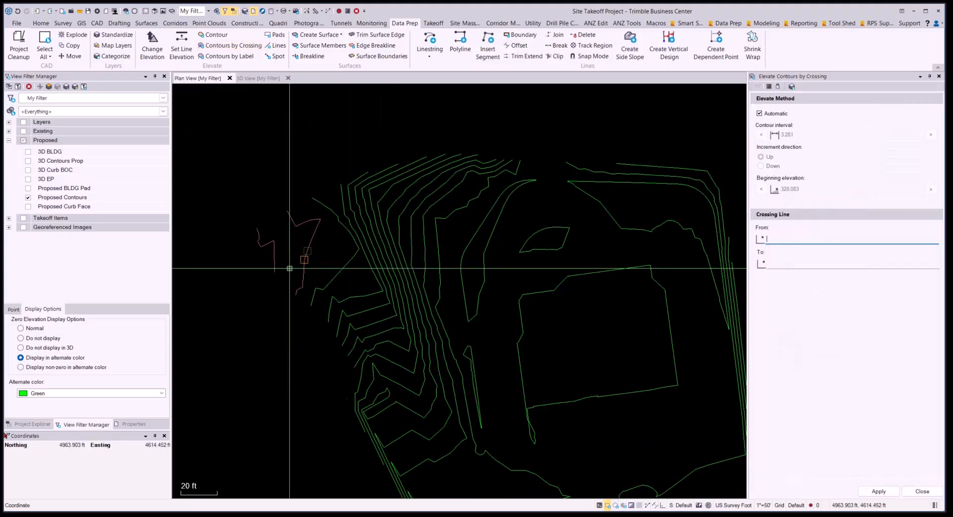
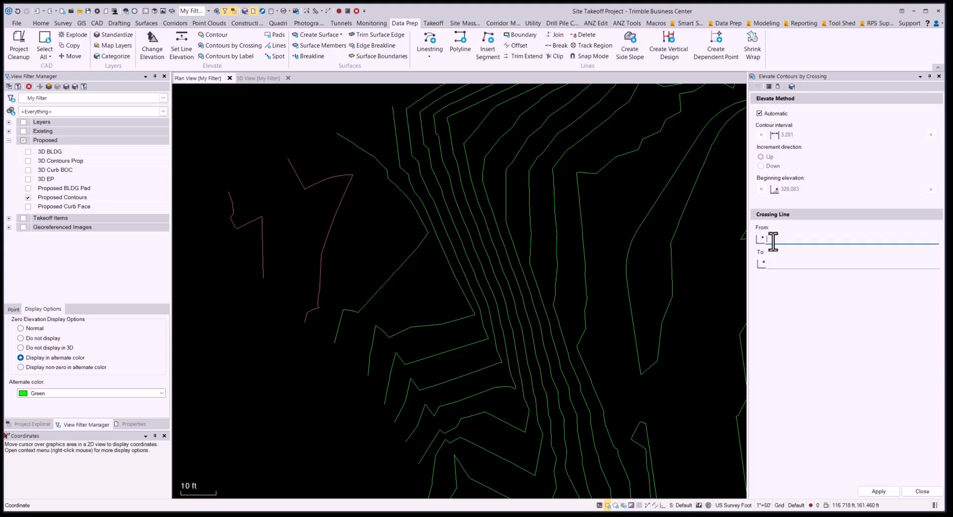
{"action": "scroll", "coordinate": [397, 228], "scroll_direction": "down", "scroll_amount": 8}
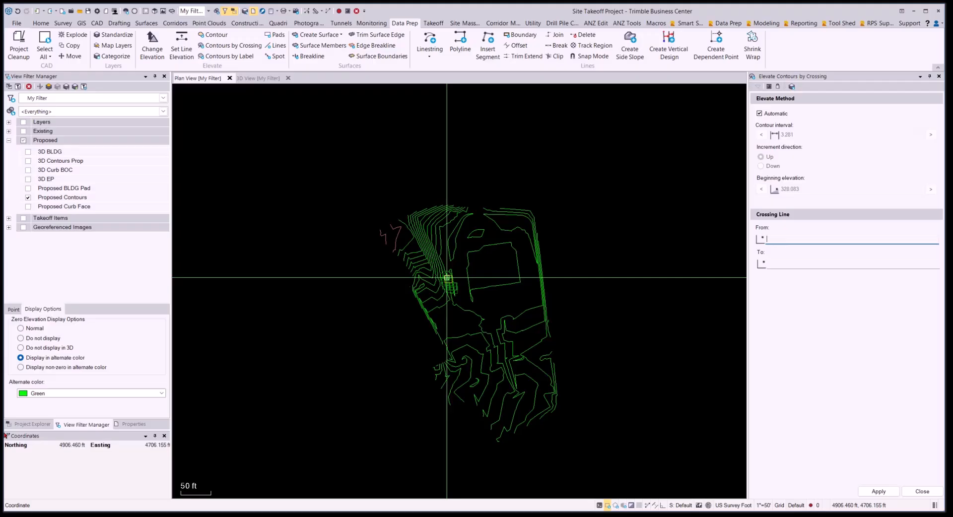
{"action": "scroll", "coordinate": [447, 278], "scroll_direction": "up", "scroll_amount": 8}
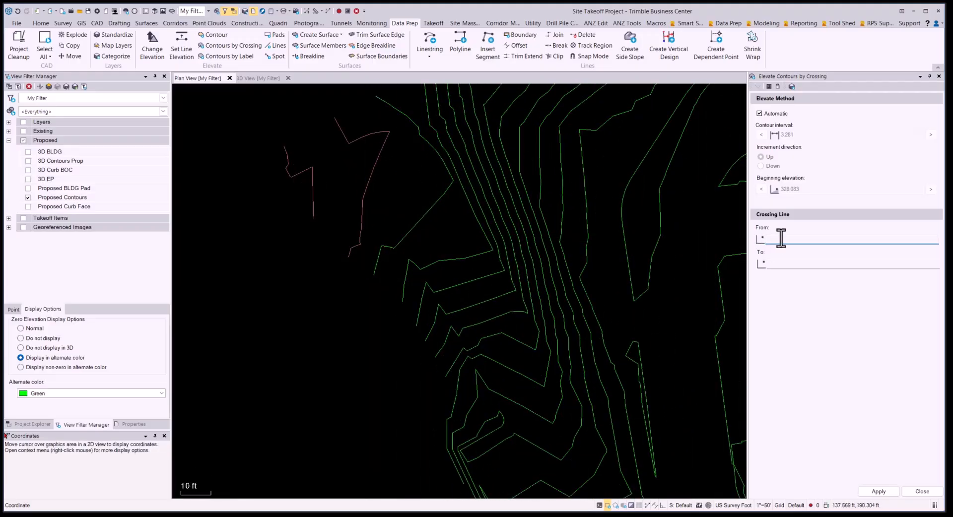
{"action": "left_click", "coordinate": [281, 197]}
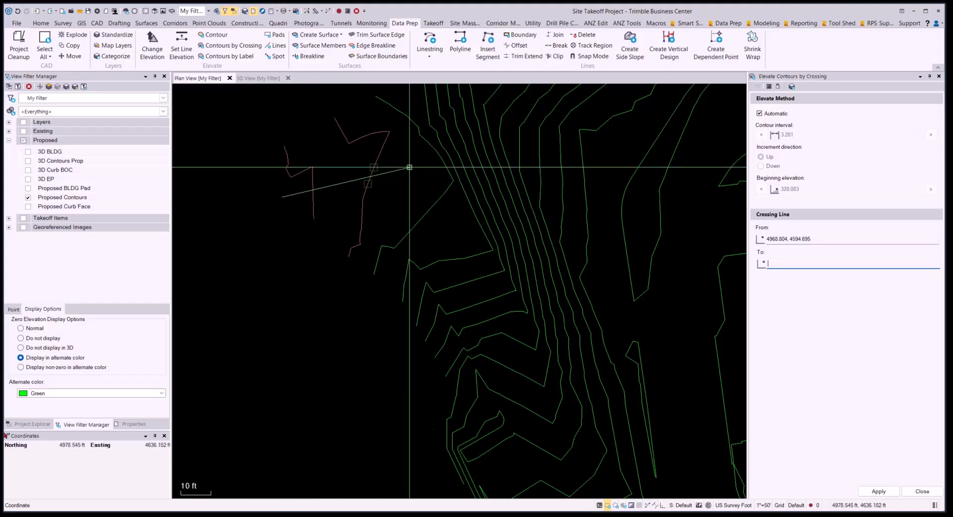
{"action": "middle_click_drag", "start_coordinate": [441, 159], "coordinate": [451, 270]}
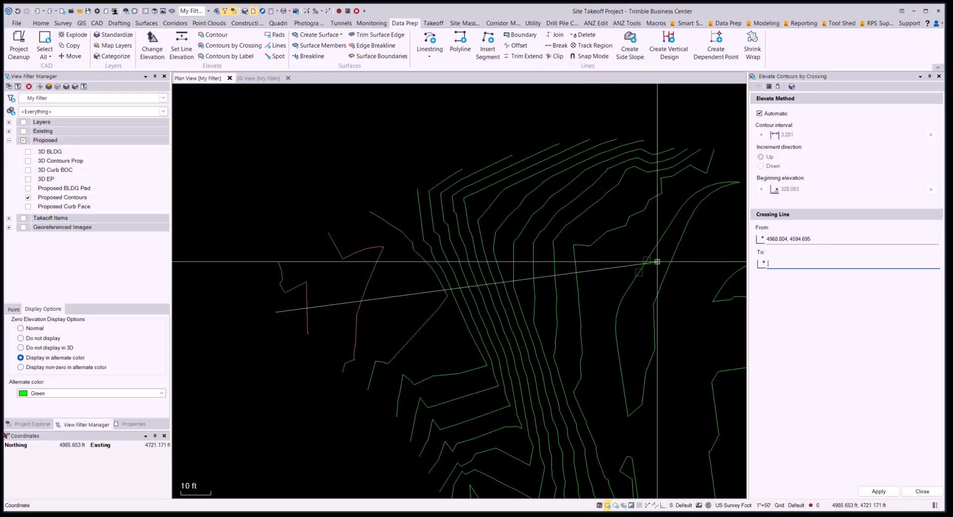
{"action": "scroll", "coordinate": [653, 261], "scroll_direction": "up", "scroll_amount": 2}
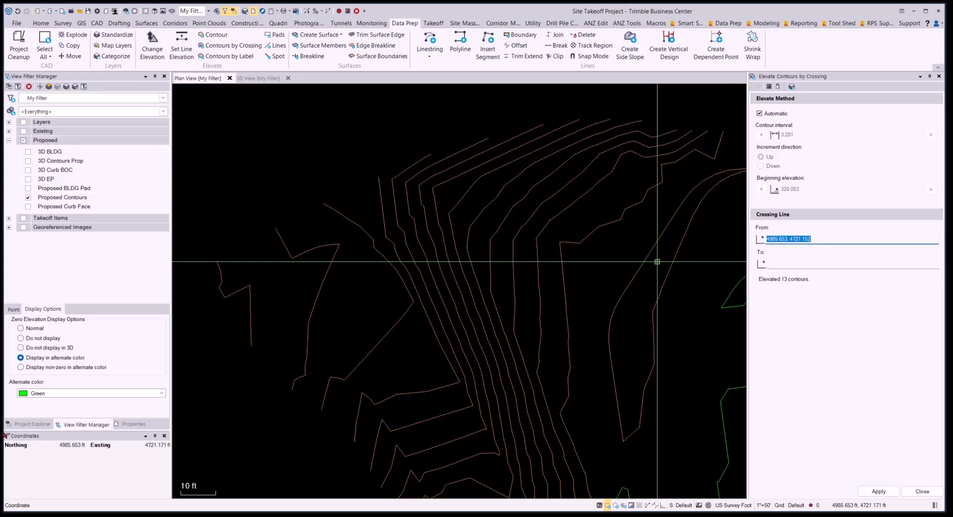
Inspect the elevated proposed contours in the 3D view and return to the plan view
{"action": "left_click", "coordinate": [256, 78]}
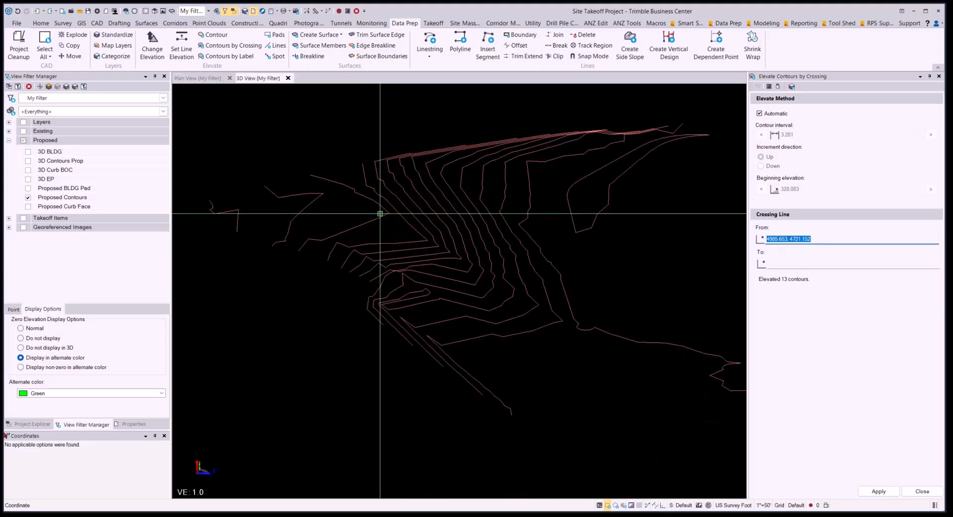
{"action": "mouse_move", "coordinate": [380, 213]}
{"action": "middle_mouse_down", "text": "shift"}
{"action": "mouse_move", "coordinate": [438, 208]}
{"action": "mouse_move", "coordinate": [466, 188]}
{"action": "mouse_move", "coordinate": [393, 208]}
{"action": "middle_mouse_up", "text": "shift"}
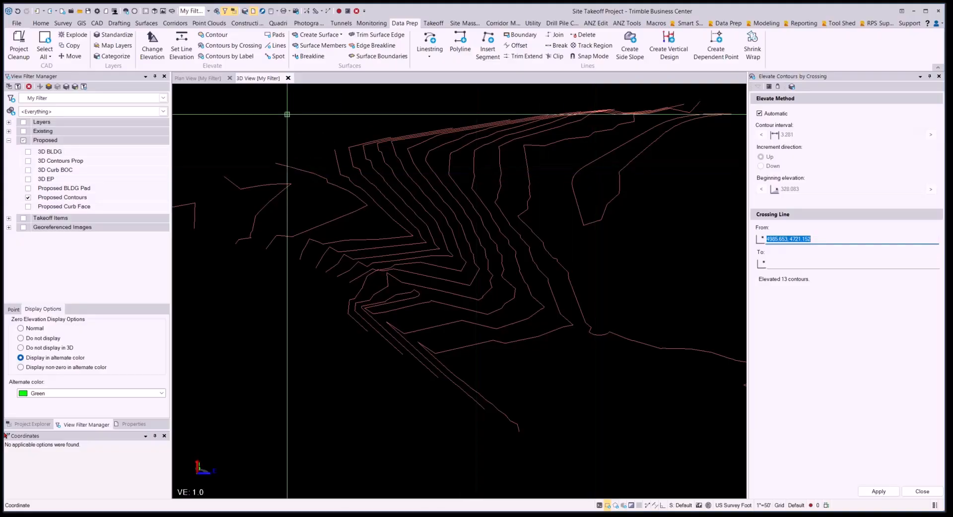
{"action": "left_click", "coordinate": [199, 80]}
{"action": "scroll", "coordinate": [348, 306], "scroll_direction": "down", "scroll_amount": 3}
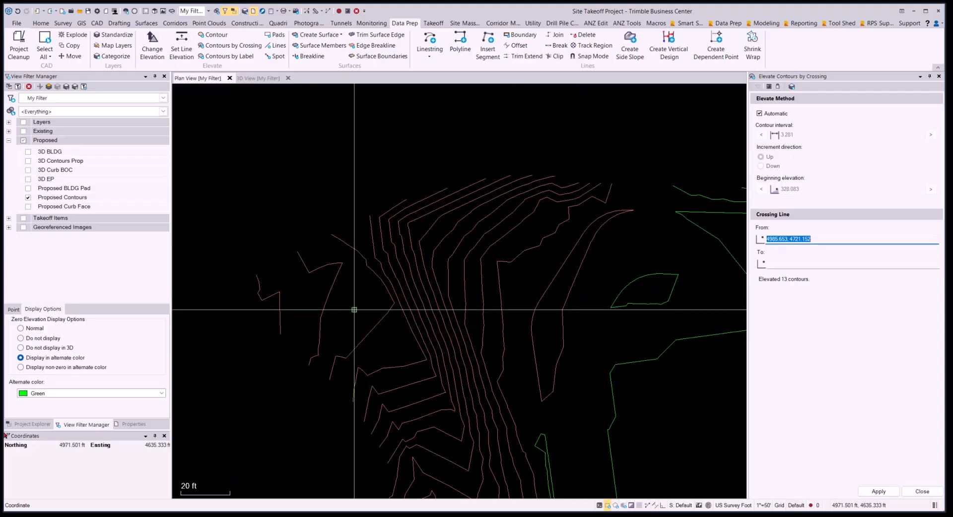
Look over the green zero-elevation contours around the building and along the east boundary, and close Elevate Contours by Crossing
{"action": "scroll", "coordinate": [544, 300], "scroll_direction": "up", "scroll_amount": 2}
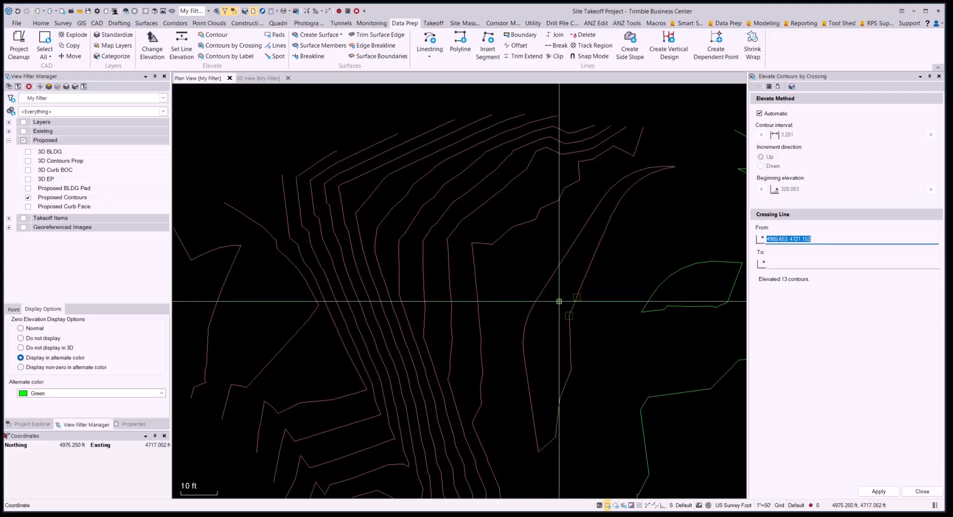
{"action": "scroll", "coordinate": [559, 301], "scroll_direction": "down", "scroll_amount": 5}
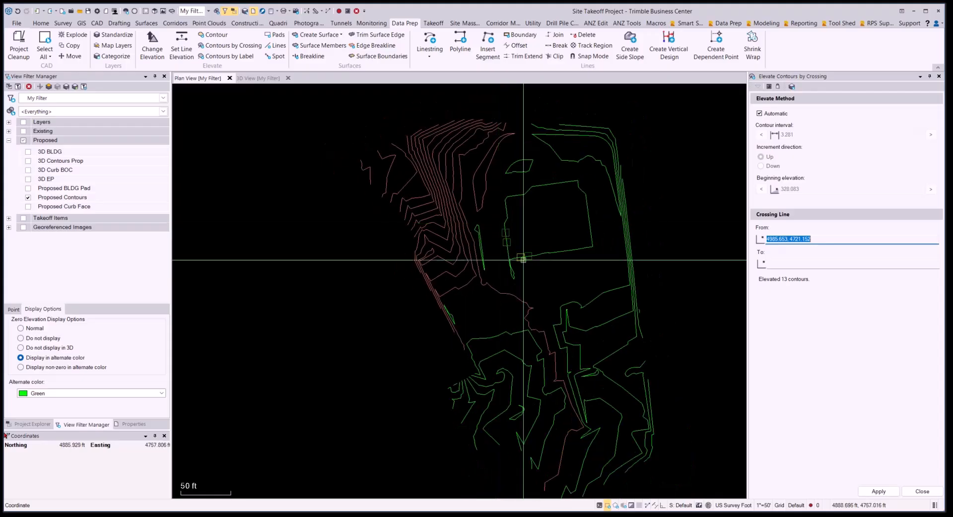
{"action": "middle_click_drag", "start_coordinate": [526, 290], "coordinate": [502, 221]}
{"action": "middle_click_drag", "start_coordinate": [460, 168], "coordinate": [522, 235]}
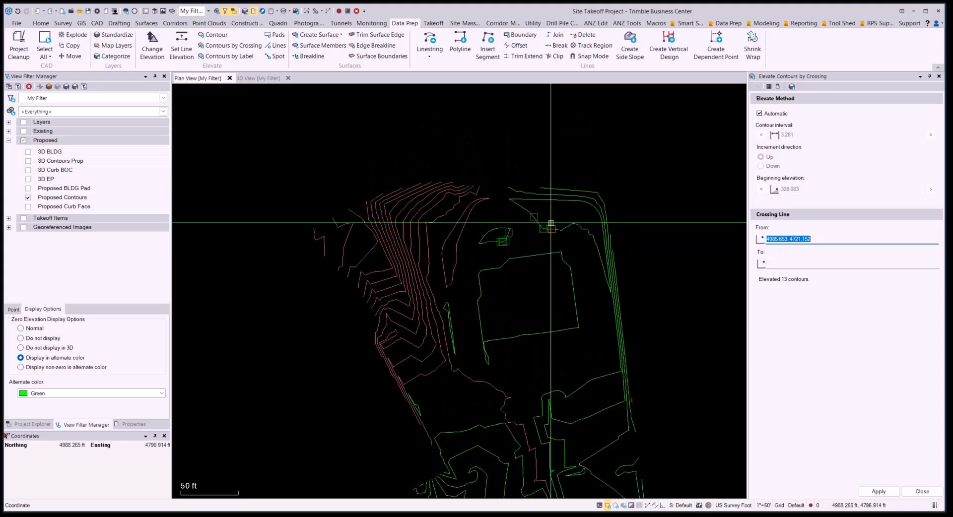
{"action": "scroll", "coordinate": [606, 258], "scroll_direction": "up", "scroll_amount": 6}
{"action": "scroll", "coordinate": [674, 291], "scroll_direction": "down", "scroll_amount": 2}
{"action": "middle_click_drag", "start_coordinate": [681, 335], "coordinate": [596, 263]}
{"action": "scroll", "coordinate": [623, 347], "scroll_direction": "up", "scroll_amount": 2}
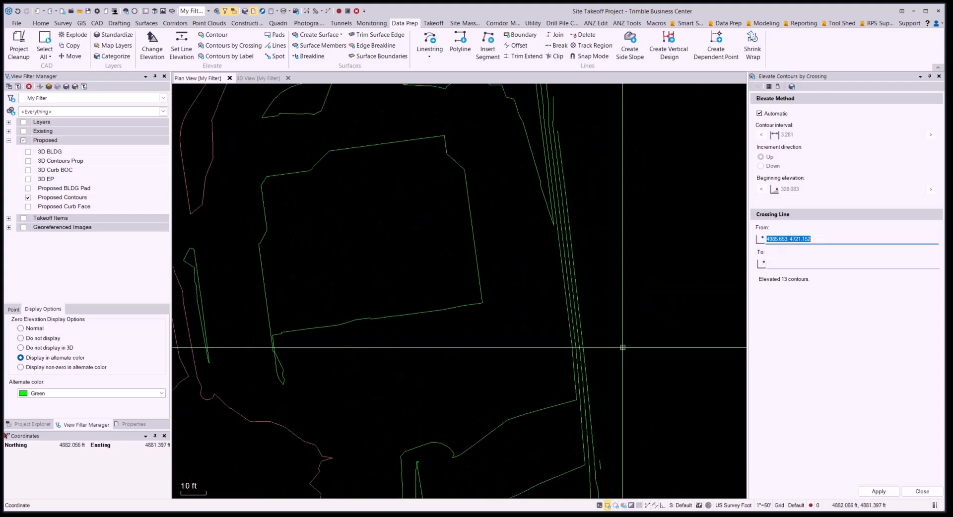
{"action": "left_click", "coordinate": [922, 492]}
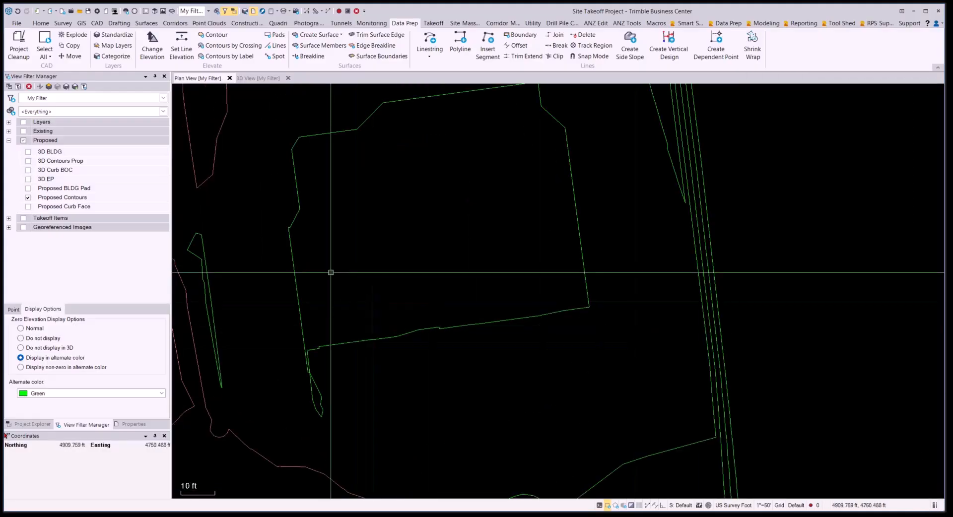
Show the georeferenced images and follow the proposed contours along the east property line to find their elevation labels
{"action": "left_click", "coordinate": [23, 228]}
{"action": "scroll", "coordinate": [743, 359], "scroll_direction": "up", "scroll_amount": 5}
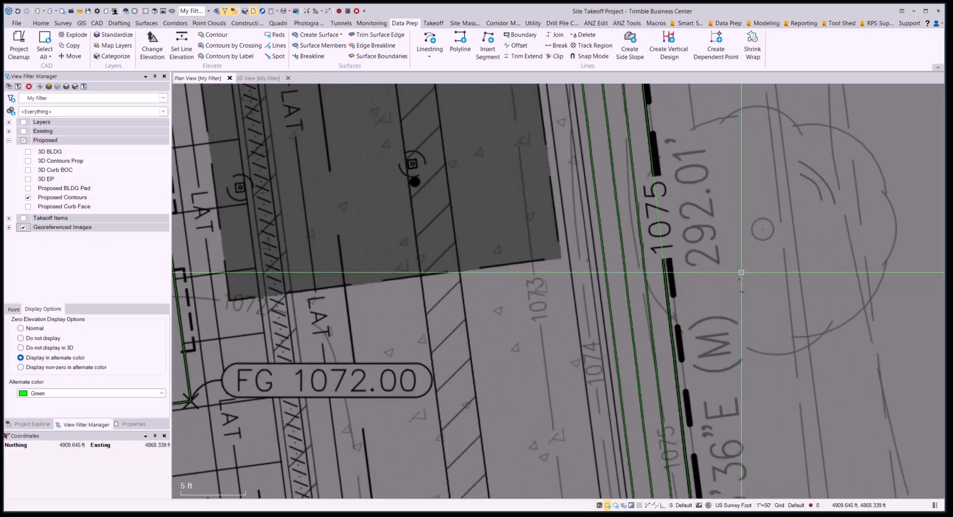
{"action": "middle_click_drag", "start_coordinate": [743, 360], "coordinate": [719, 141]}
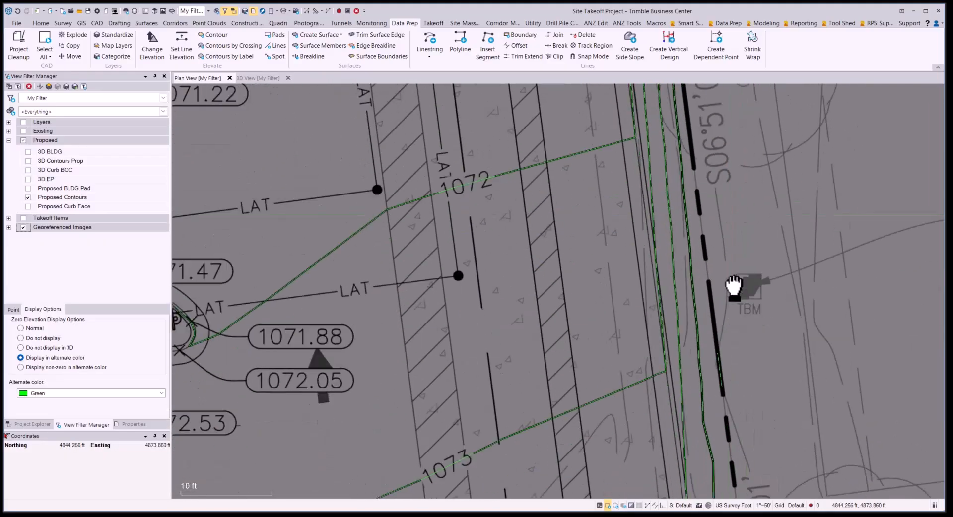
{"action": "scroll", "coordinate": [736, 296], "scroll_direction": "up", "scroll_amount": 2}
{"action": "middle_click_drag", "start_coordinate": [734, 288], "coordinate": [726, 464]}
{"action": "scroll", "coordinate": [723, 282], "scroll_direction": "down", "scroll_amount": 2}
{"action": "scroll", "coordinate": [723, 282], "scroll_direction": "down", "scroll_amount": 2}
{"action": "scroll", "coordinate": [726, 308], "scroll_direction": "up", "scroll_amount": 3}
{"action": "middle_click_drag", "start_coordinate": [728, 223], "coordinate": [743, 296]}
{"action": "middle_click_drag", "start_coordinate": [744, 211], "coordinate": [784, 453]}
{"action": "scroll", "coordinate": [759, 231], "scroll_direction": "up", "scroll_amount": 1}
{"action": "middle_click_drag", "start_coordinate": [758, 230], "coordinate": [800, 418]}
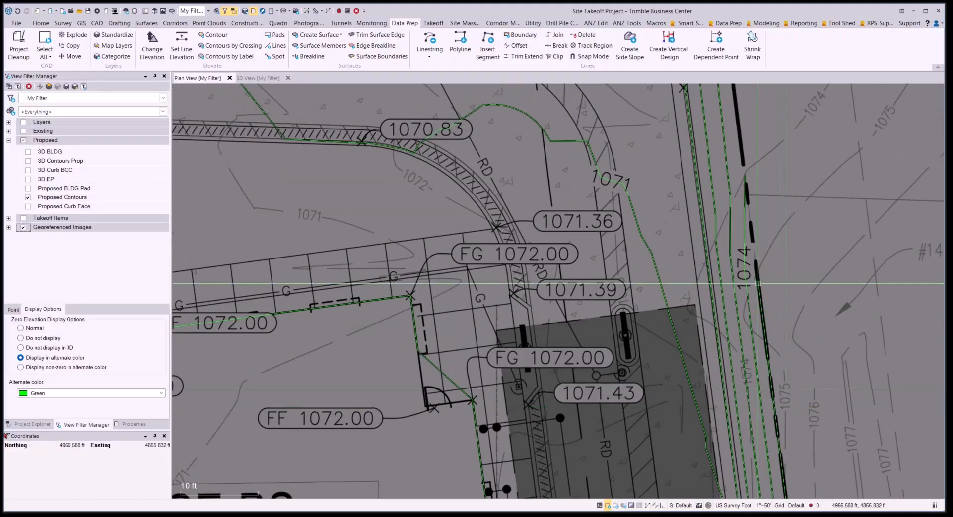
Examine the contour labels at the northeast corner of the site and back down to the drive-thru's south end
{"action": "scroll", "coordinate": [749, 266], "scroll_direction": "down", "scroll_amount": 2}
{"action": "scroll", "coordinate": [754, 244], "scroll_direction": "up", "scroll_amount": 2}
{"action": "scroll", "coordinate": [756, 241], "scroll_direction": "down", "scroll_amount": 2}
{"action": "middle_click_drag", "start_coordinate": [762, 198], "coordinate": [798, 386]}
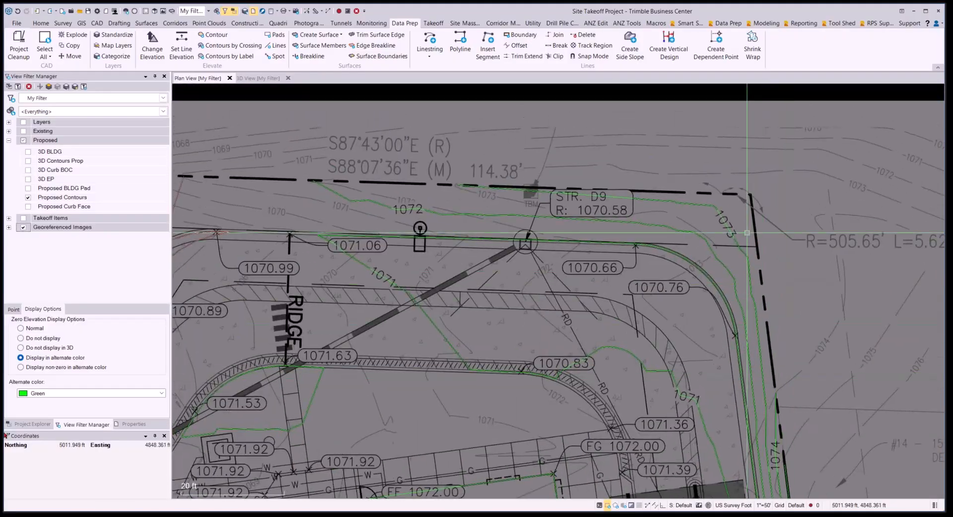
{"action": "scroll", "coordinate": [747, 354], "scroll_direction": "down", "scroll_amount": 2}
{"action": "middle_click_drag", "start_coordinate": [787, 469], "coordinate": [748, 201]}
{"action": "middle_click_drag", "start_coordinate": [778, 401], "coordinate": [708, 243]}
{"action": "scroll", "coordinate": [708, 242], "scroll_direction": "up", "scroll_amount": 5}
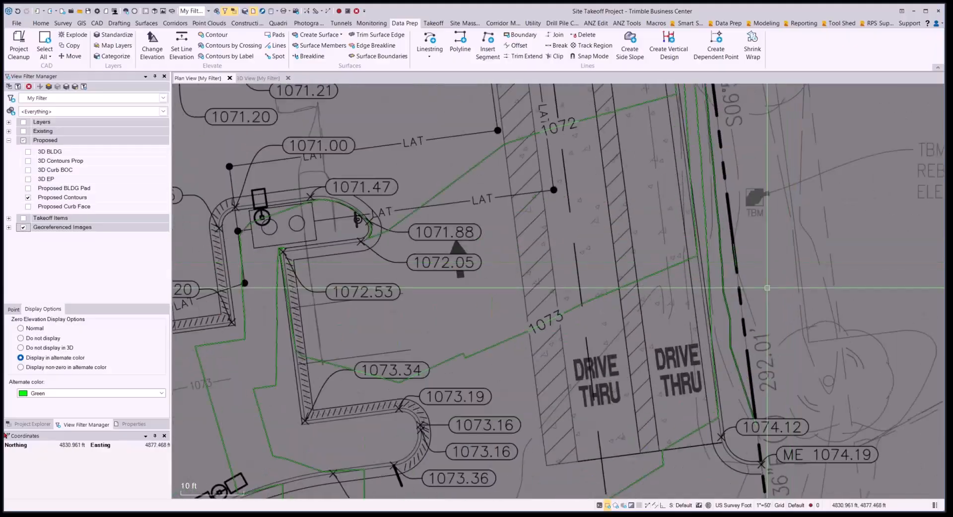
{"action": "scroll", "coordinate": [697, 274], "scroll_direction": "down", "scroll_amount": 2}
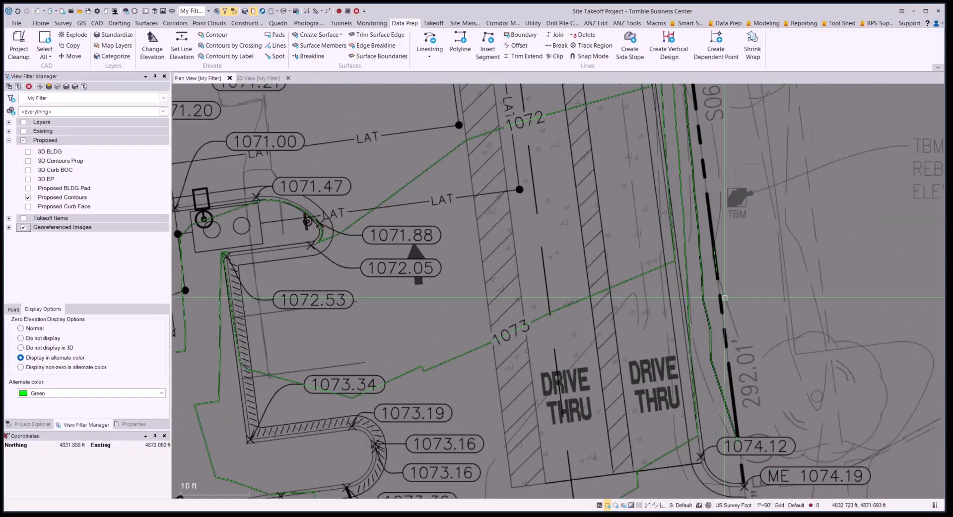
Elevate the east property line contours with Elevate Contour, stepping down at a 1.000 interval from 1076 through the 1073 contour
{"action": "left_click", "coordinate": [215, 36]}
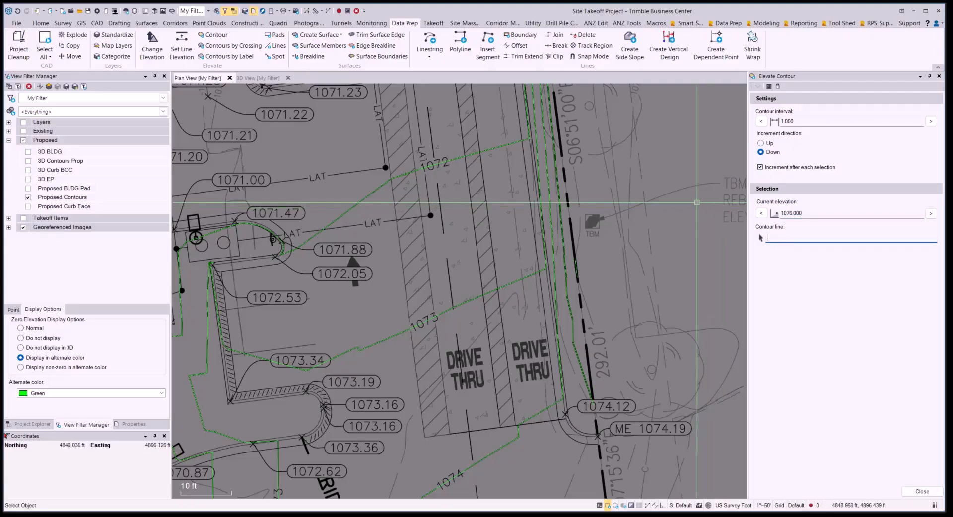
{"action": "scroll", "coordinate": [664, 193], "scroll_direction": "up", "scroll_amount": 2}
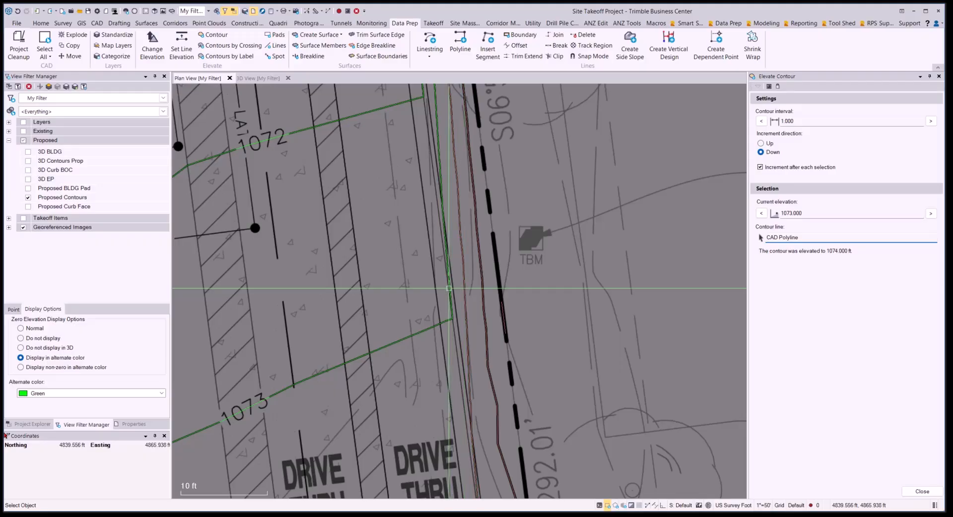
{"action": "middle_click_drag", "start_coordinate": [381, 272], "coordinate": [506, 336]}
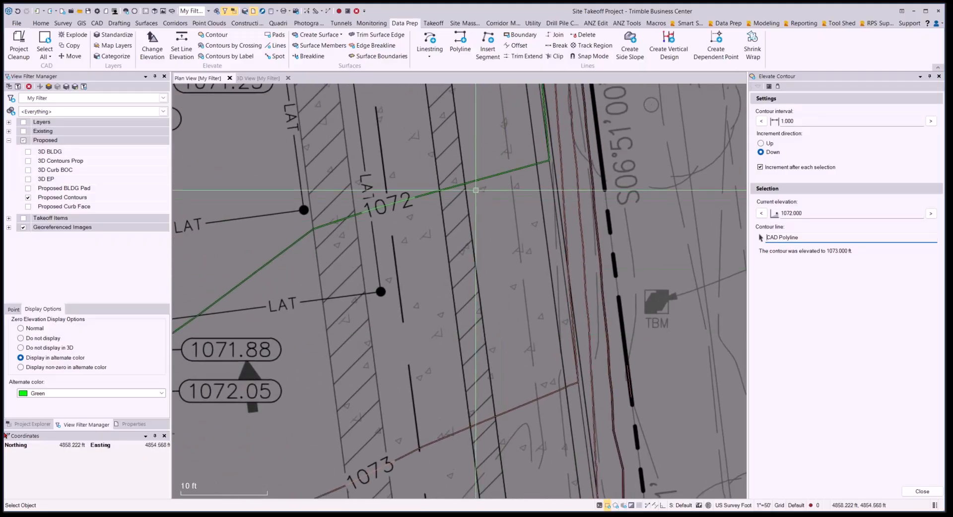
Elevate the proposed contour labeled 1072 across the drive-thru lanes to 1072
{"action": "scroll", "coordinate": [530, 313], "scroll_direction": "down", "scroll_amount": 2}
{"action": "middle_click_drag", "start_coordinate": [517, 217], "coordinate": [571, 369]}
{"action": "middle_click_drag", "start_coordinate": [530, 232], "coordinate": [614, 300]}
{"action": "scroll", "coordinate": [586, 262], "scroll_direction": "down", "scroll_amount": 2}
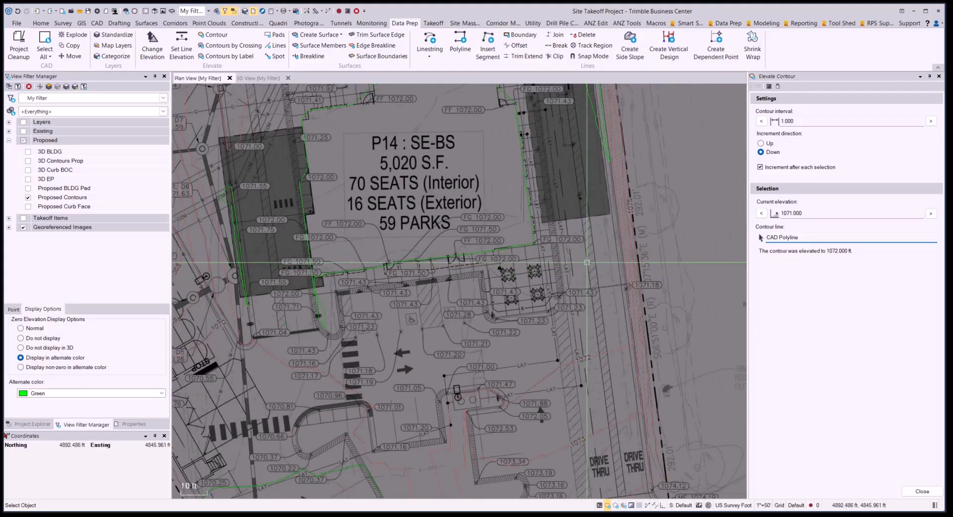
Elevate the proposed contour labeled 1071 near the building's northeast corner to 1071
{"action": "middle_click_drag", "start_coordinate": [580, 256], "coordinate": [618, 452]}
{"action": "scroll", "coordinate": [641, 240], "scroll_direction": "up", "scroll_amount": 5}
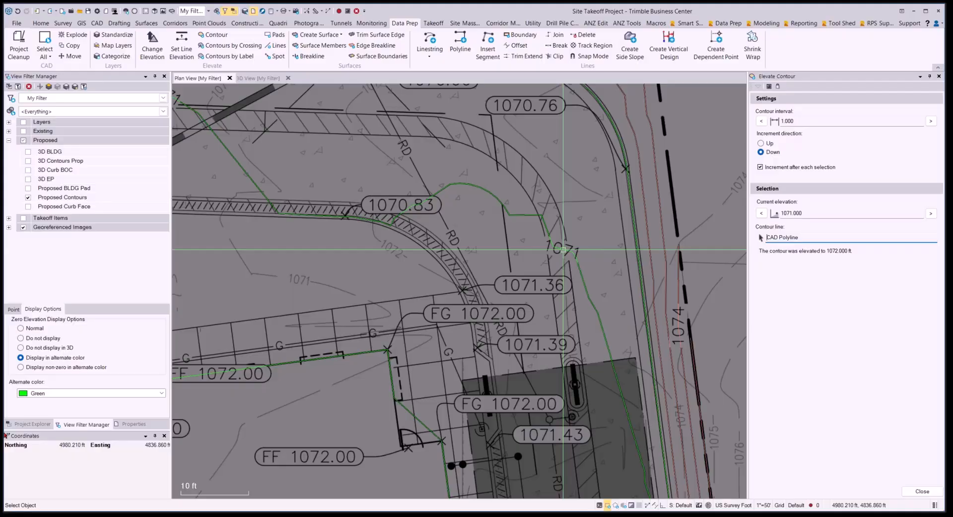
{"action": "scroll", "coordinate": [525, 201], "scroll_direction": "down", "scroll_amount": 3}
{"action": "scroll", "coordinate": [616, 334], "scroll_direction": "up", "scroll_amount": 2}
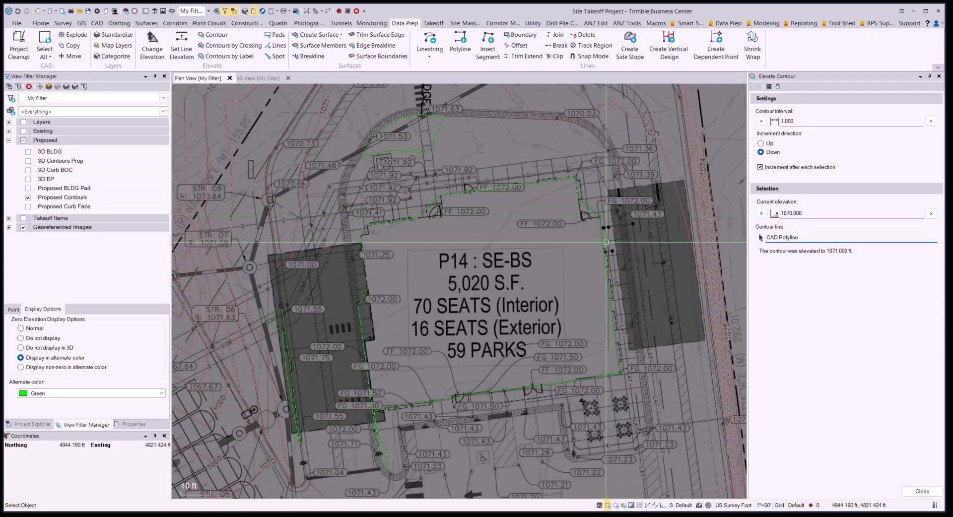
Check the site for contours still at zero elevation around the building and parking lot, and close Elevate Contour
{"action": "middle_click_drag", "start_coordinate": [615, 334], "coordinate": [581, 241]}
{"action": "scroll", "coordinate": [608, 231], "scroll_direction": "down", "scroll_amount": 3}
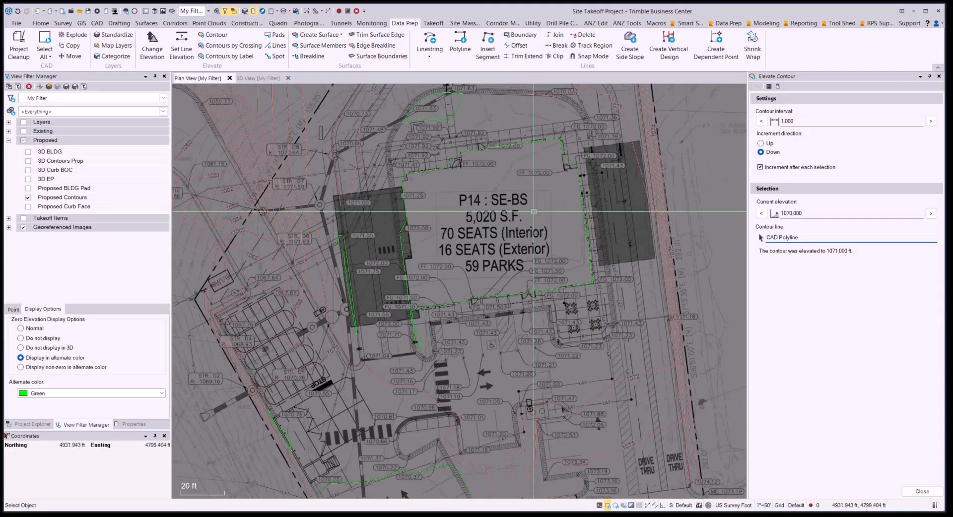
{"action": "middle_click_drag", "start_coordinate": [538, 214], "coordinate": [565, 295]}
{"action": "scroll", "coordinate": [478, 160], "scroll_direction": "up", "scroll_amount": 2}
{"action": "scroll", "coordinate": [560, 225], "scroll_direction": "down", "scroll_amount": 3}
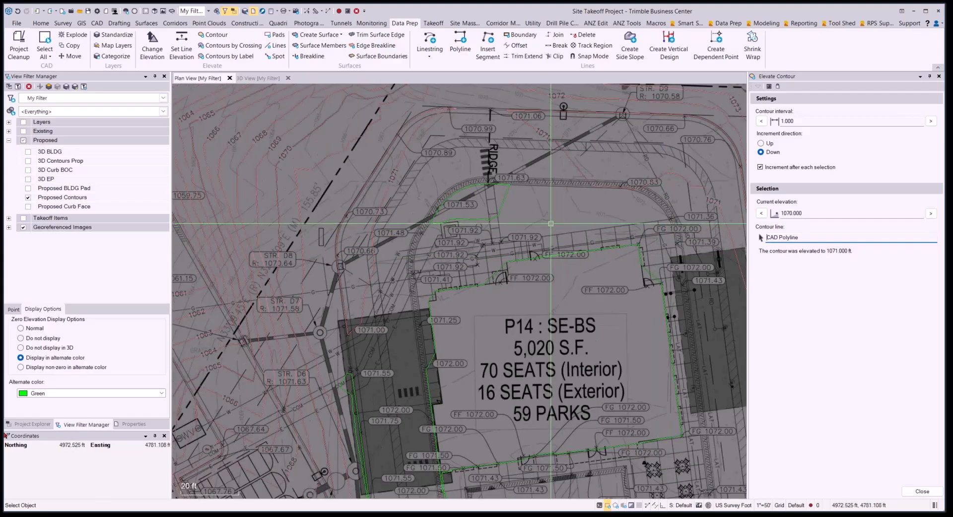
{"action": "middle_click_drag", "start_coordinate": [590, 328], "coordinate": [550, 237]}
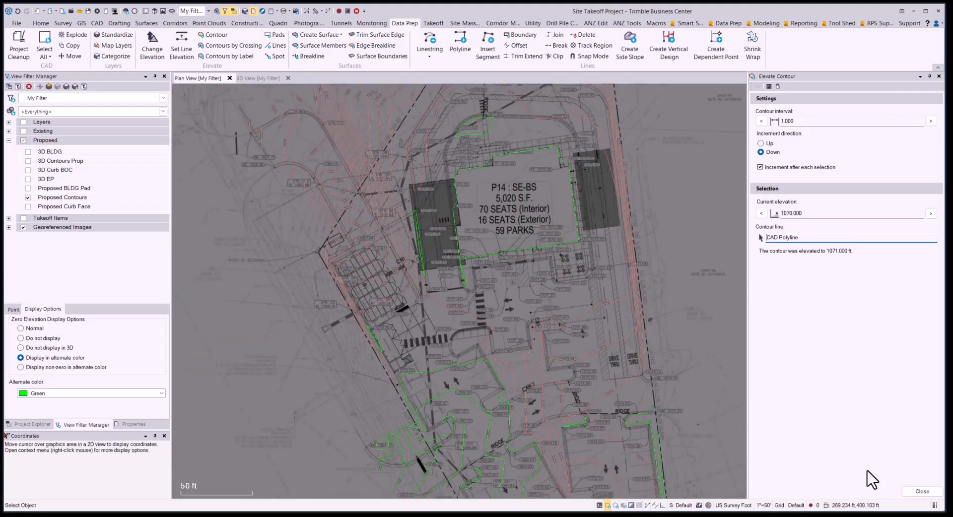
{"action": "left_click", "coordinate": [922, 491]}
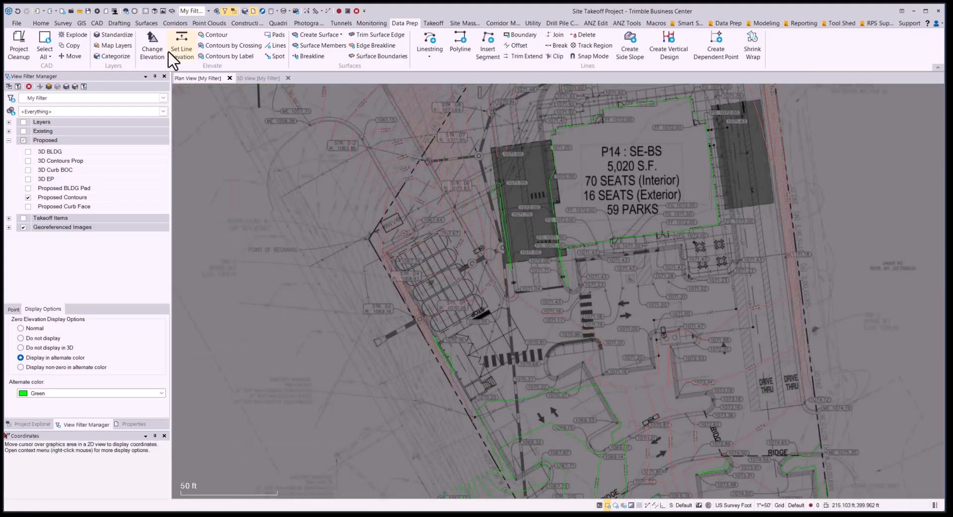
Assign elevations to the remaining zero-elevation proposed contours with Set Line Elevation and return to the whole site
{"action": "left_click", "coordinate": [191, 41]}
{"action": "scroll", "coordinate": [490, 155], "scroll_direction": "up", "scroll_amount": 5}
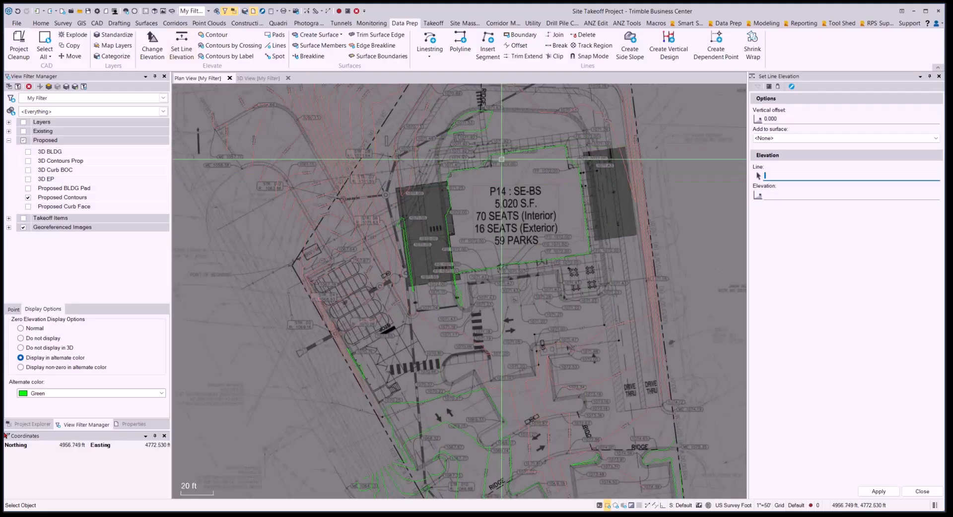
{"action": "scroll", "coordinate": [490, 156], "scroll_direction": "down", "scroll_amount": 7}
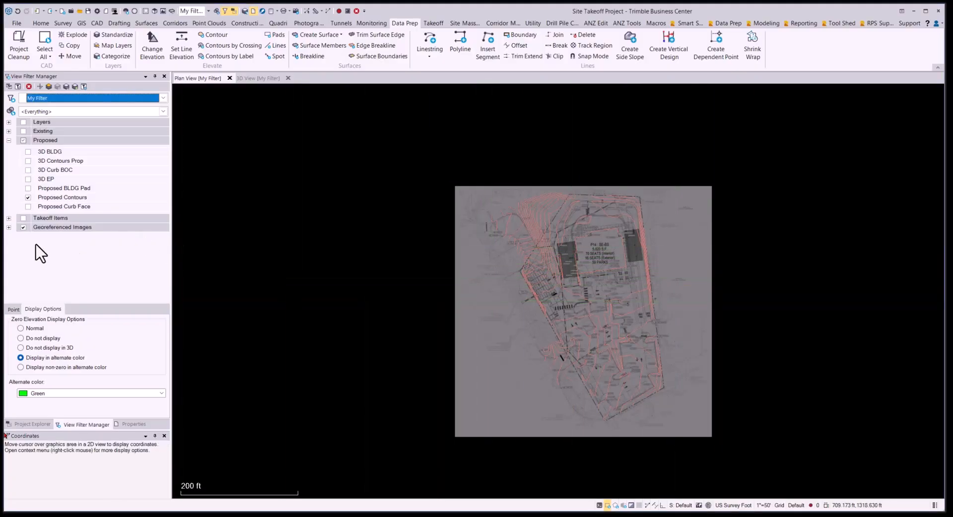
{"action": "left_click", "coordinate": [28, 197]}
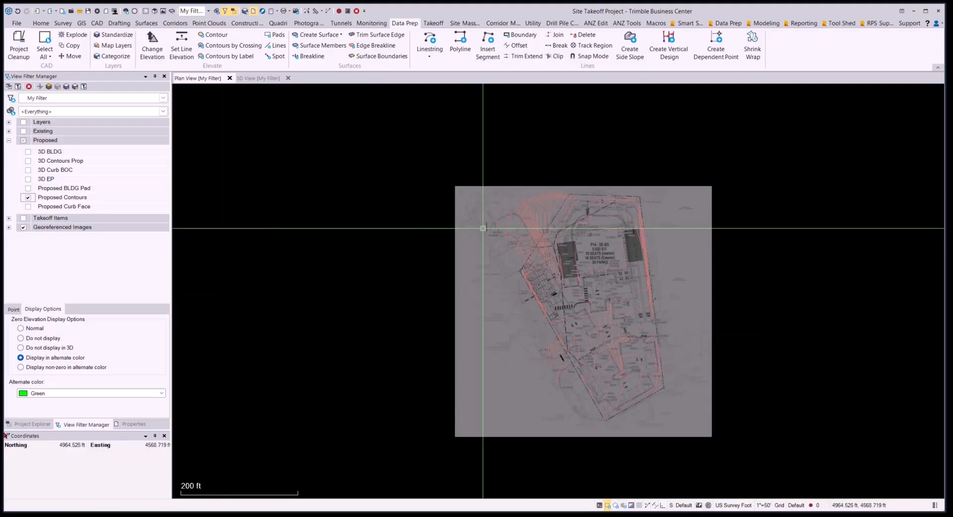
Select the small object at the property corner marked POINT OF BEGINNING and inspect it against the surrounding contours
{"action": "scroll", "coordinate": [660, 278], "scroll_direction": "up", "scroll_amount": 2}
{"action": "middle_click_drag", "start_coordinate": [566, 330], "coordinate": [764, 479]}
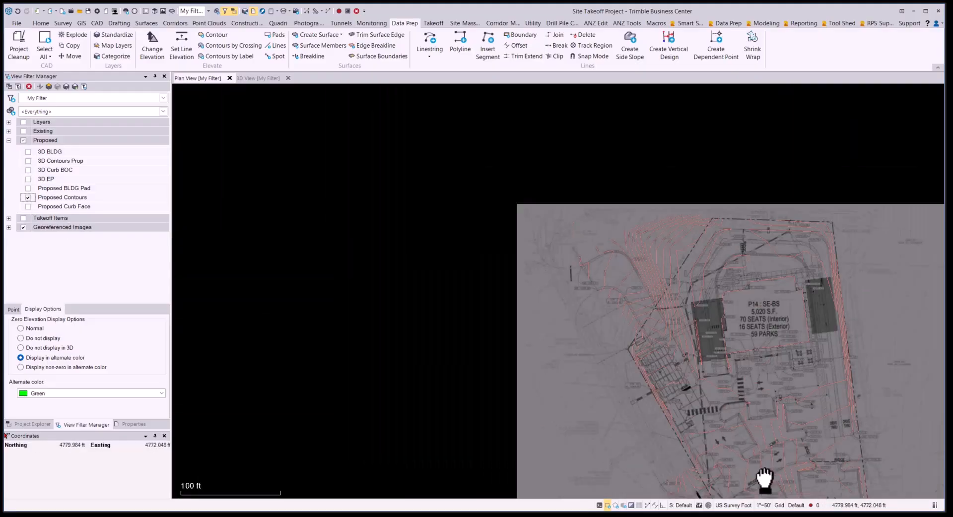
{"action": "scroll", "coordinate": [636, 373], "scroll_direction": "up", "scroll_amount": 10}
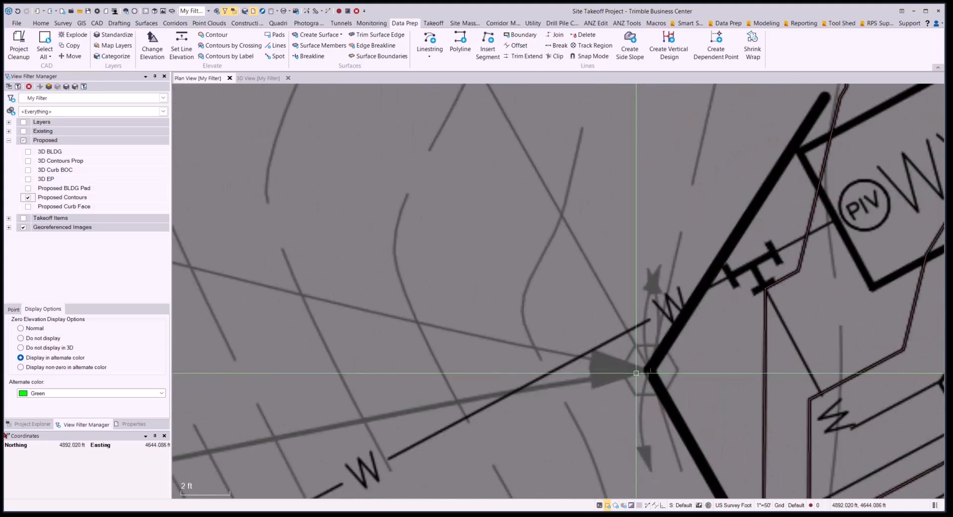
{"action": "left_click", "coordinate": [647, 369]}
{"action": "scroll", "coordinate": [607, 331], "scroll_direction": "down", "scroll_amount": 1}
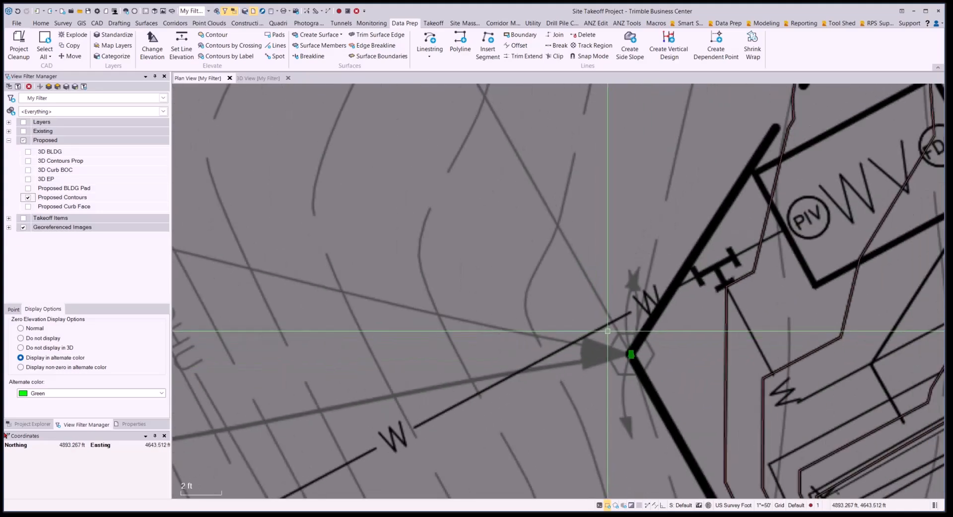
{"action": "scroll", "coordinate": [608, 331], "scroll_direction": "down", "scroll_amount": 4}
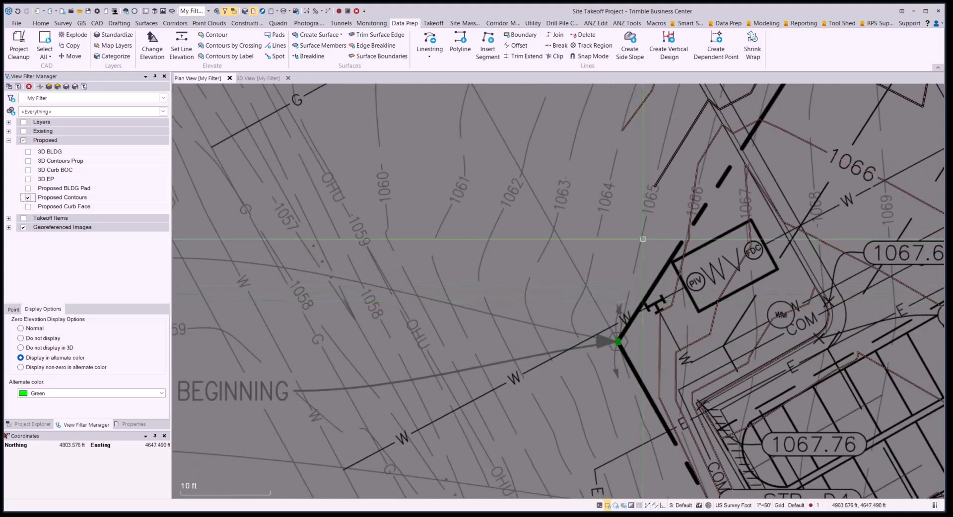
{"action": "scroll", "coordinate": [647, 213], "scroll_direction": "up", "scroll_amount": 3}
{"action": "middle_click_drag", "start_coordinate": [616, 408], "coordinate": [626, 274]}
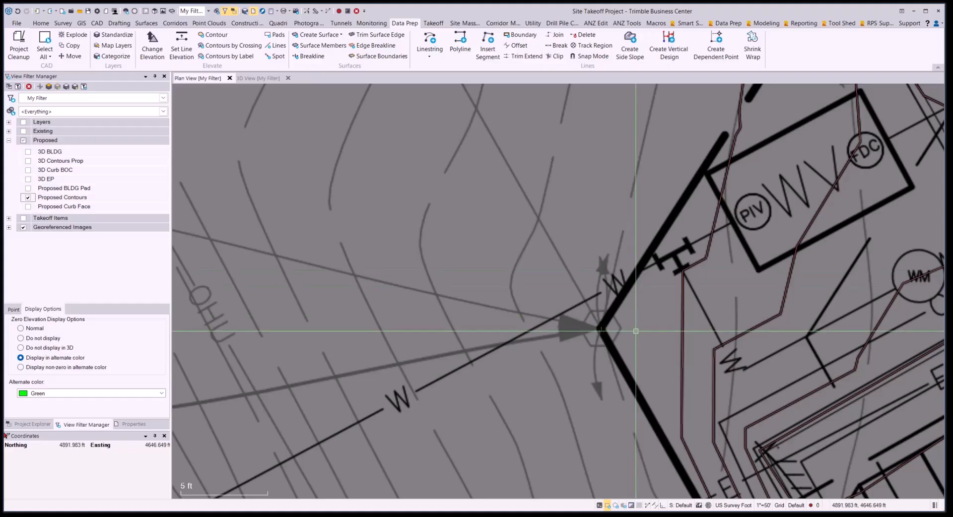
{"action": "scroll", "coordinate": [635, 331], "scroll_direction": "up", "scroll_amount": 1}
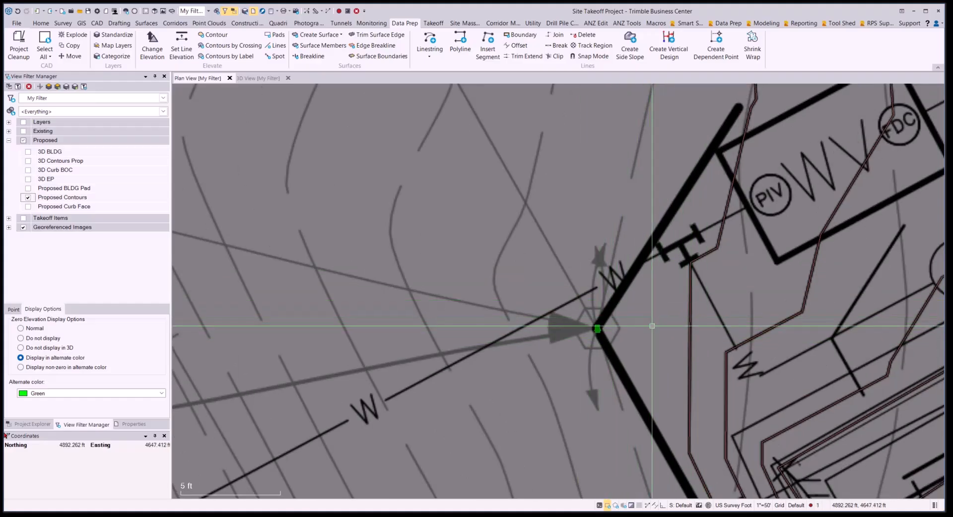
{"action": "scroll", "coordinate": [651, 326], "scroll_direction": "down", "scroll_amount": 3}
{"action": "middle_click_drag", "start_coordinate": [651, 332], "coordinate": [647, 380]}
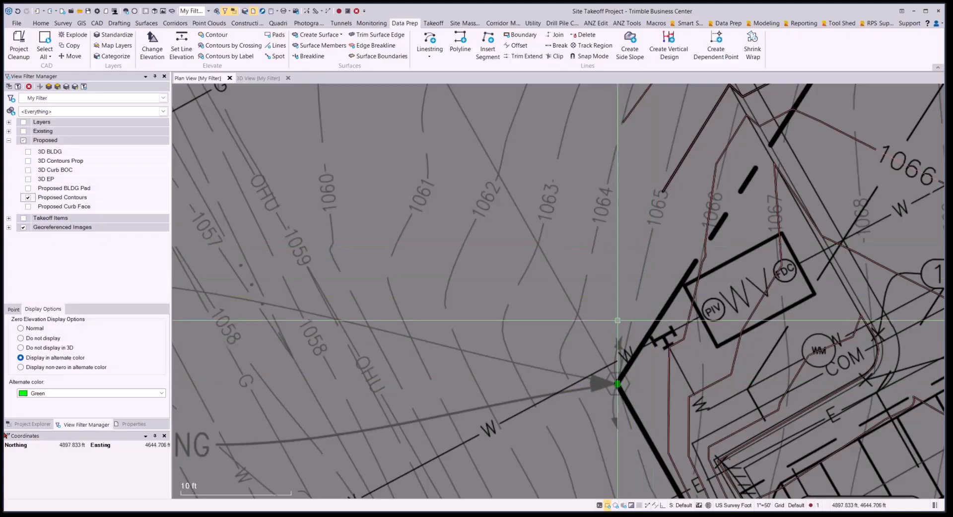
Examine the proposed contours from the point of beginning through the northwest entrance drives for any still at zero elevation
{"action": "scroll", "coordinate": [575, 339], "scroll_direction": "down", "scroll_amount": 4}
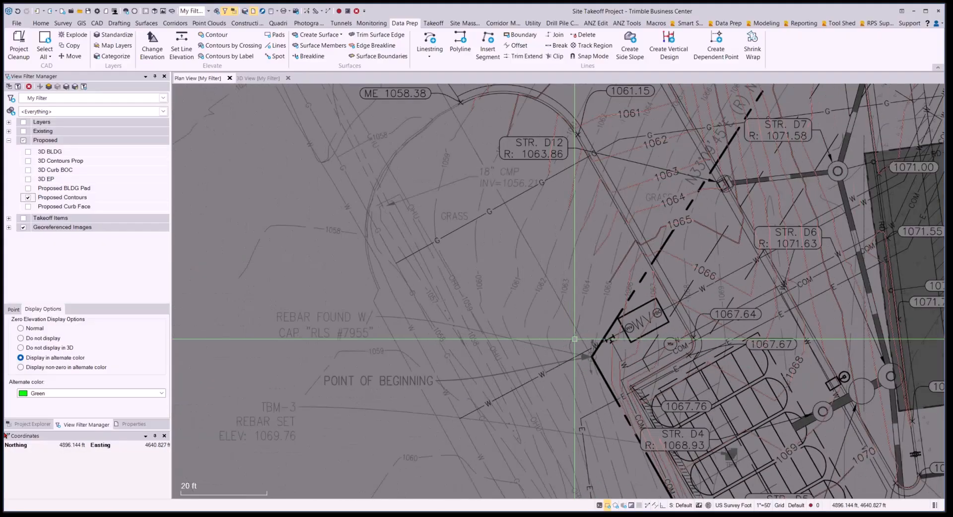
{"action": "middle_click_drag", "start_coordinate": [623, 378], "coordinate": [529, 364]}
{"action": "scroll", "coordinate": [526, 358], "scroll_direction": "down", "scroll_amount": 1}
{"action": "middle_click_drag", "start_coordinate": [512, 322], "coordinate": [484, 386]}
{"action": "middle_click_drag", "start_coordinate": [481, 264], "coordinate": [498, 362]}
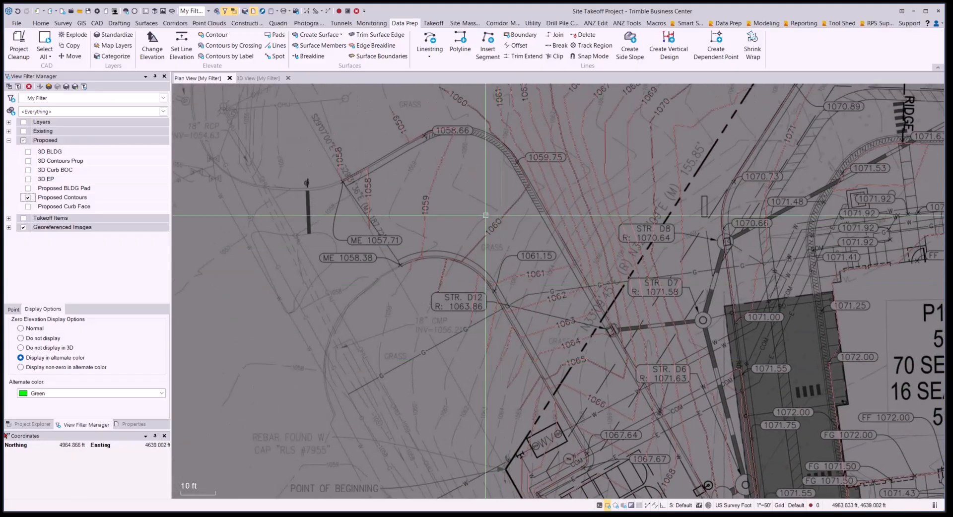
{"action": "middle_click_drag", "start_coordinate": [423, 172], "coordinate": [508, 277]}
{"action": "scroll", "coordinate": [502, 250], "scroll_direction": "up", "scroll_amount": 2}
{"action": "scroll", "coordinate": [475, 285], "scroll_direction": "down", "scroll_amount": 2}
{"action": "middle_click_drag", "start_coordinate": [513, 207], "coordinate": [543, 283]}
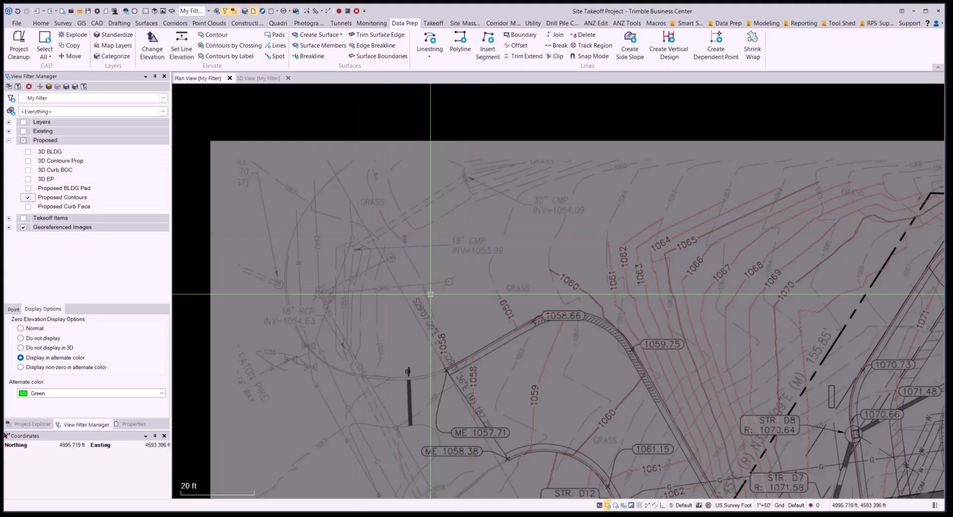
{"action": "middle_click_drag", "start_coordinate": [472, 286], "coordinate": [419, 99]}
{"action": "middle_click_drag", "start_coordinate": [477, 224], "coordinate": [584, 375]}
{"action": "scroll", "coordinate": [525, 323], "scroll_direction": "up", "scroll_amount": 2}
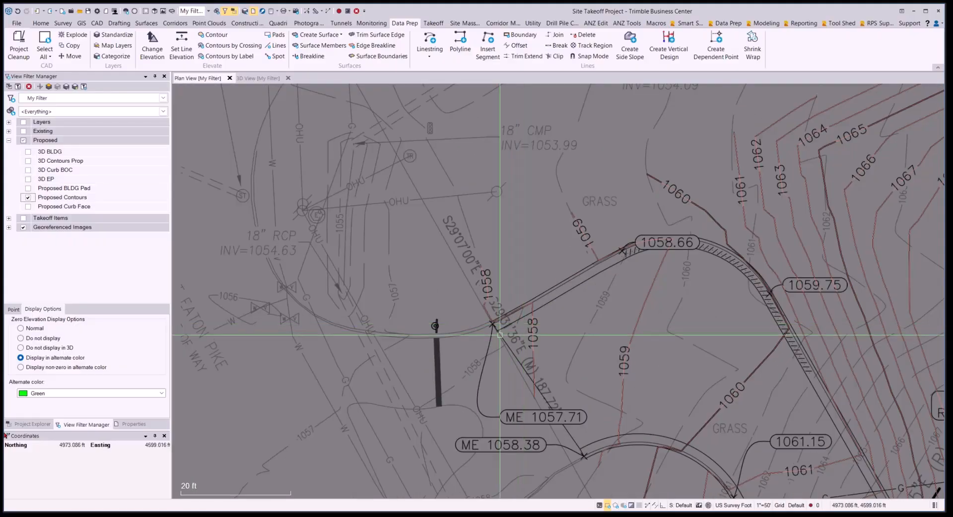
{"action": "scroll", "coordinate": [500, 335], "scroll_direction": "up", "scroll_amount": 4}
Check the proposed contours across the southern parking area and the rest of the site for missing elevations
{"action": "scroll", "coordinate": [534, 357], "scroll_direction": "down", "scroll_amount": 9}
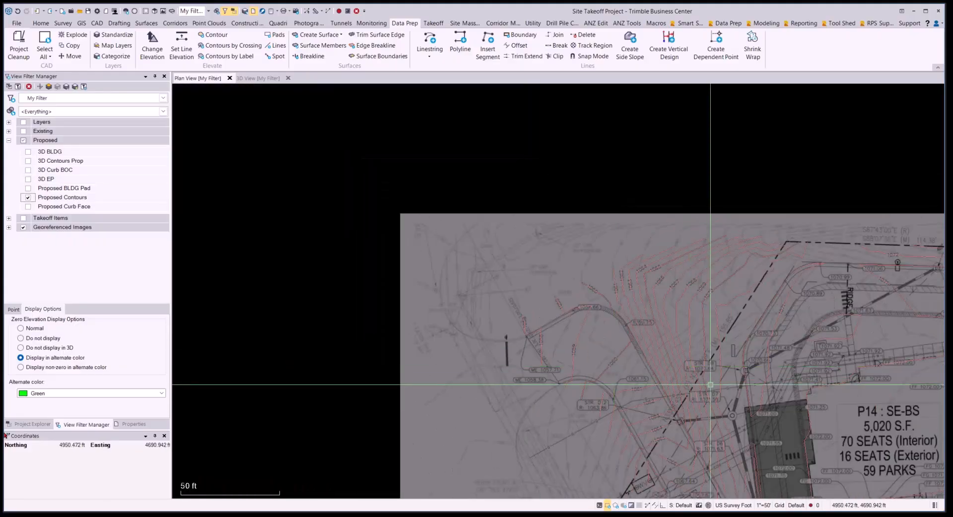
{"action": "middle_click_drag", "start_coordinate": [709, 496], "coordinate": [597, 269]}
{"action": "scroll", "coordinate": [597, 268], "scroll_direction": "down", "scroll_amount": 5}
{"action": "middle_click_drag", "start_coordinate": [686, 358], "coordinate": [632, 238]}
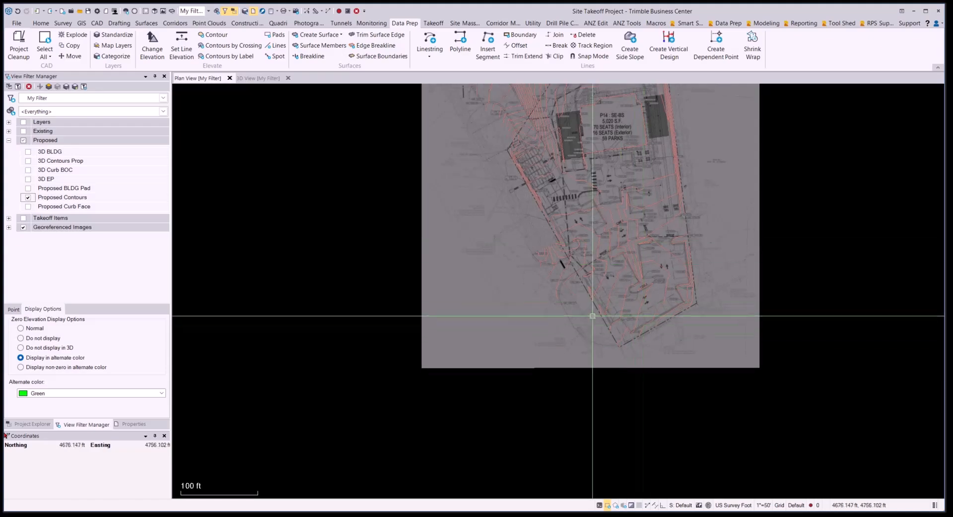
{"action": "scroll", "coordinate": [594, 354], "scroll_direction": "up", "scroll_amount": 4}
{"action": "scroll", "coordinate": [691, 382], "scroll_direction": "down", "scroll_amount": 2}
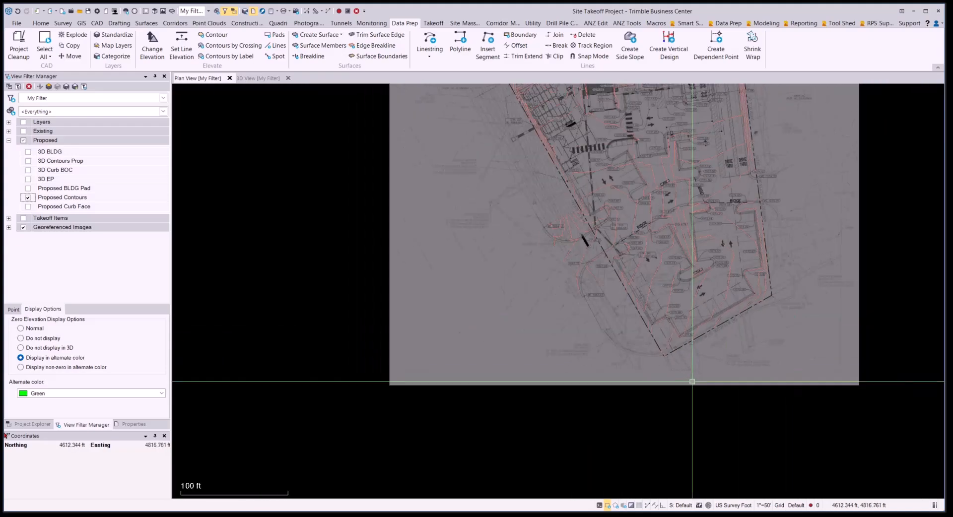
{"action": "scroll", "coordinate": [692, 381], "scroll_direction": "down", "scroll_amount": 2}
{"action": "middle_click_drag", "start_coordinate": [721, 292], "coordinate": [766, 442]}
{"action": "scroll", "coordinate": [766, 443], "scroll_direction": "up", "scroll_amount": 1}
{"action": "middle_click_drag", "start_coordinate": [671, 237], "coordinate": [679, 272]}
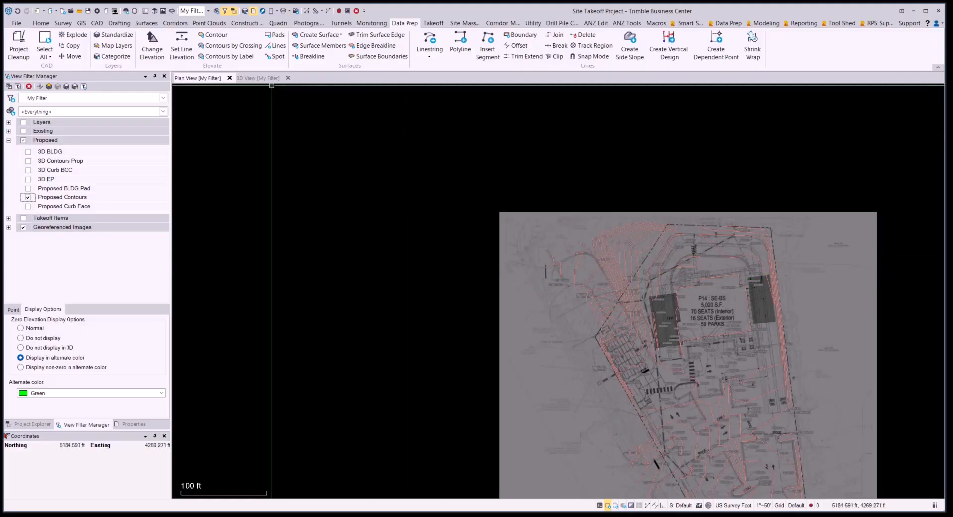
Display the existing contours together with the proposed contours in the 3D view and examine how they relate
{"action": "left_click", "coordinate": [269, 78]}
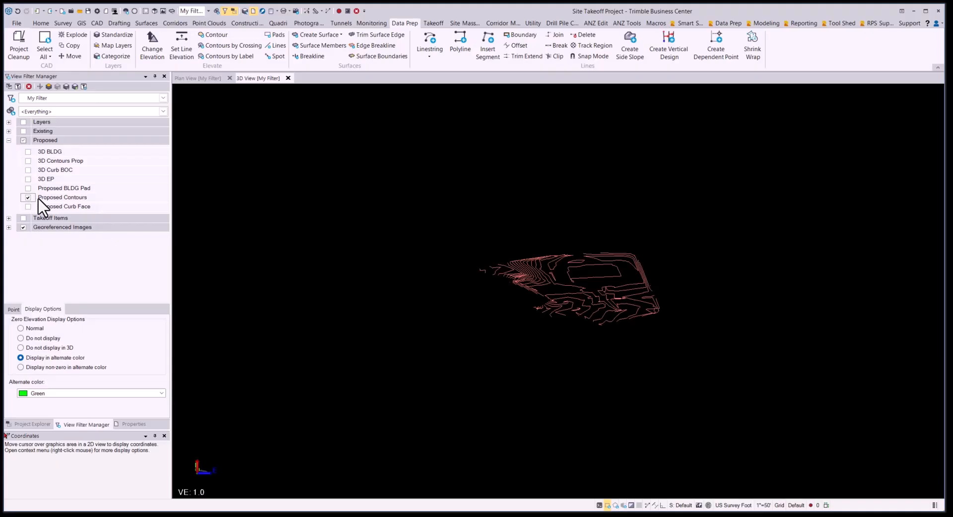
{"action": "left_click", "coordinate": [9, 131]}
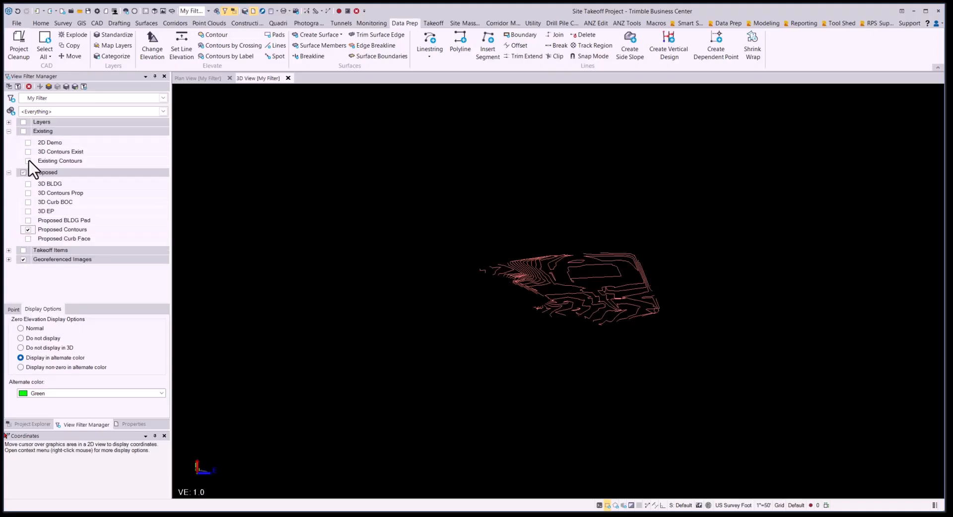
{"action": "scroll", "coordinate": [480, 251], "scroll_direction": "up", "scroll_amount": 5}
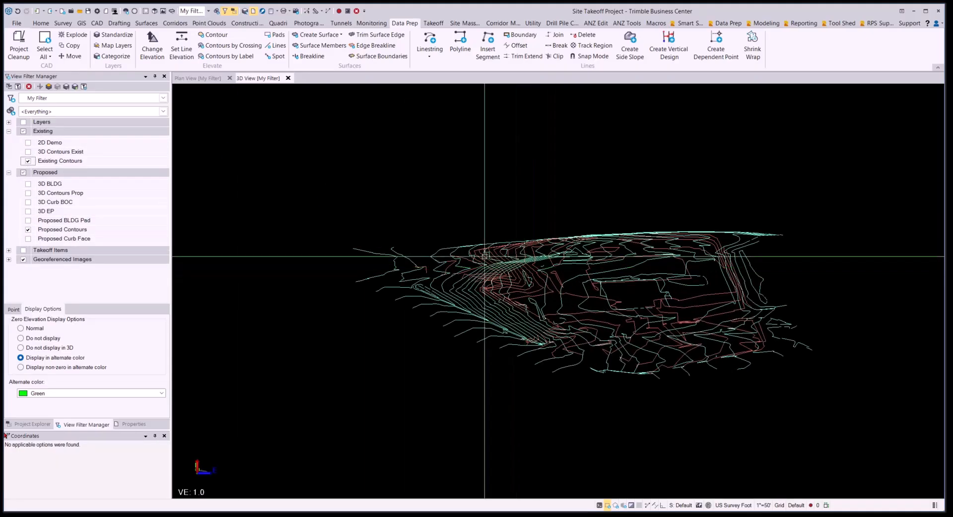
{"action": "middle_click_drag", "start_coordinate": [481, 251], "coordinate": [636, 272]}
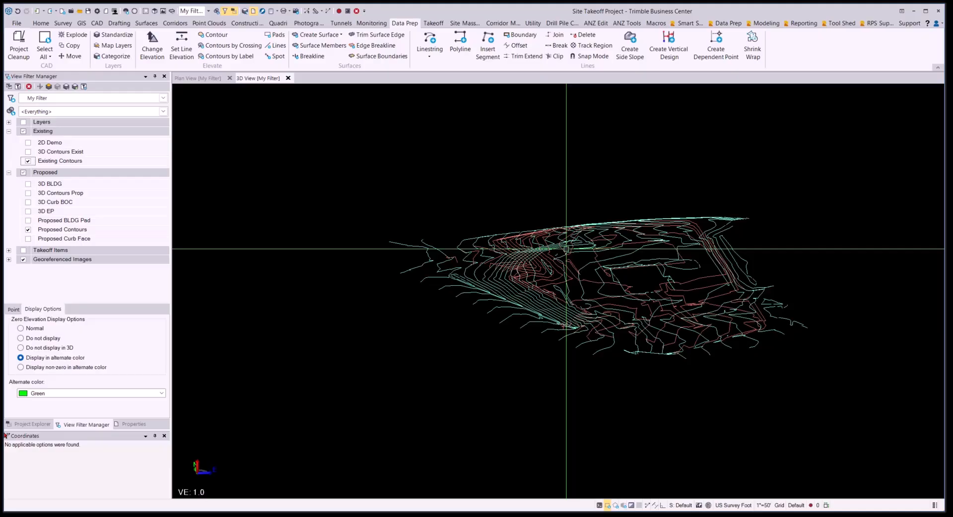
Compare the existing and proposed contours in the plan view around the building, crosswalks and western property line
{"action": "left_click", "coordinate": [201, 78]}
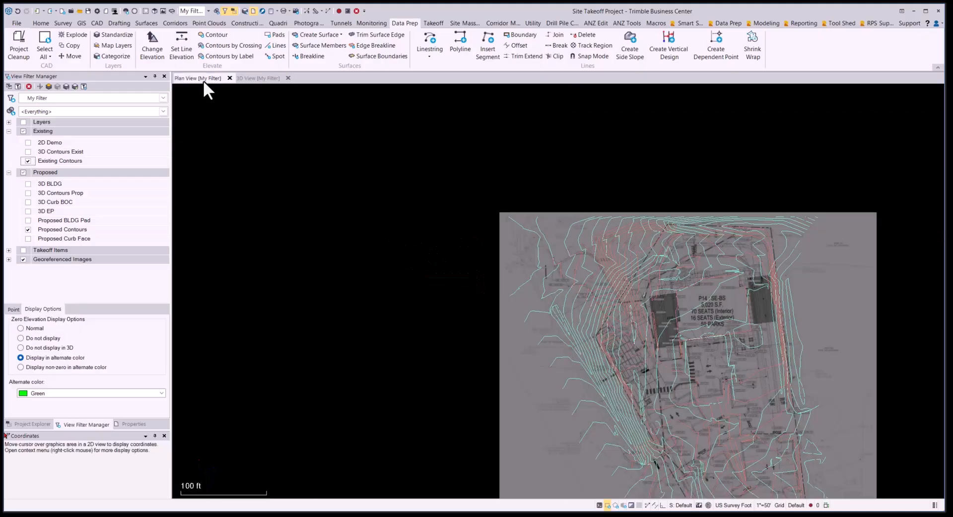
{"action": "middle_click_drag", "start_coordinate": [644, 419], "coordinate": [591, 337]}
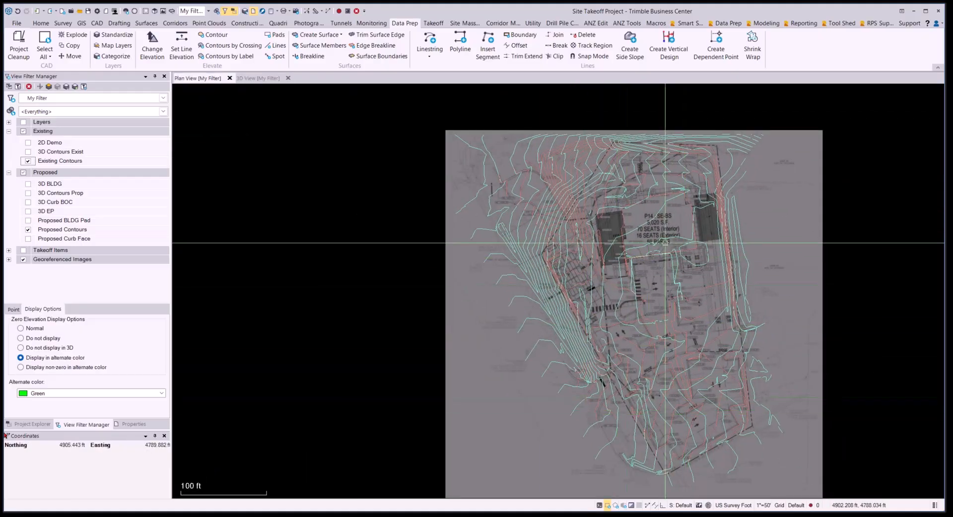
{"action": "scroll", "coordinate": [670, 218], "scroll_direction": "up", "scroll_amount": 4}
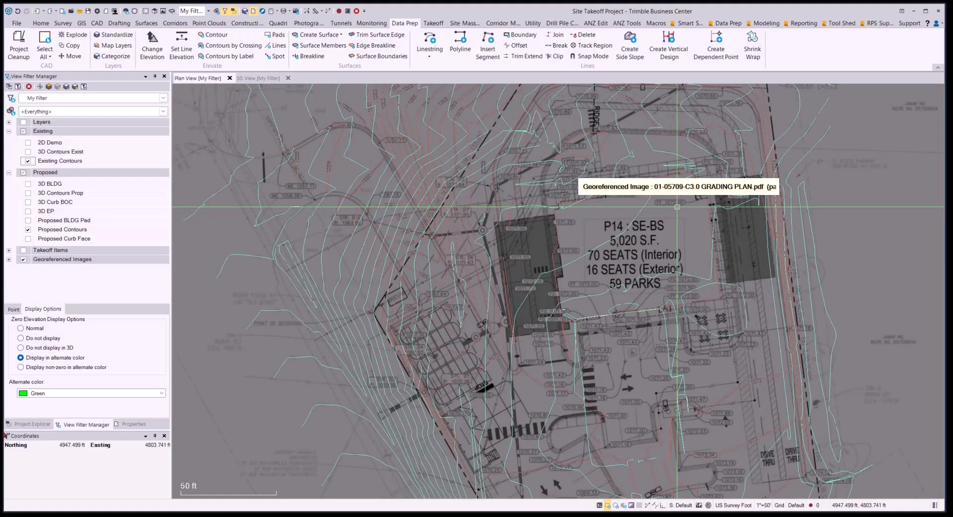
{"action": "scroll", "coordinate": [634, 303], "scroll_direction": "down", "scroll_amount": 1}
{"action": "middle_click_drag", "start_coordinate": [554, 378], "coordinate": [506, 292]}
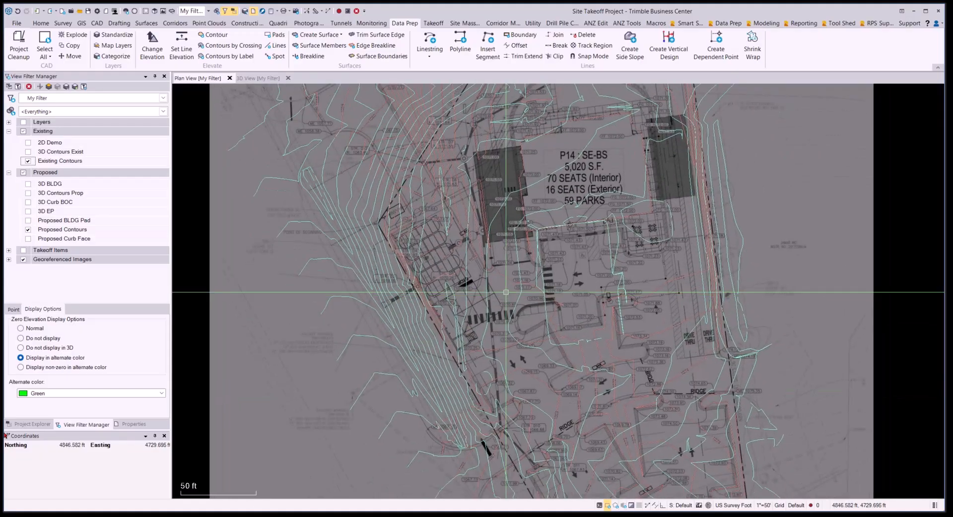
{"action": "scroll", "coordinate": [506, 292], "scroll_direction": "up", "scroll_amount": 8}
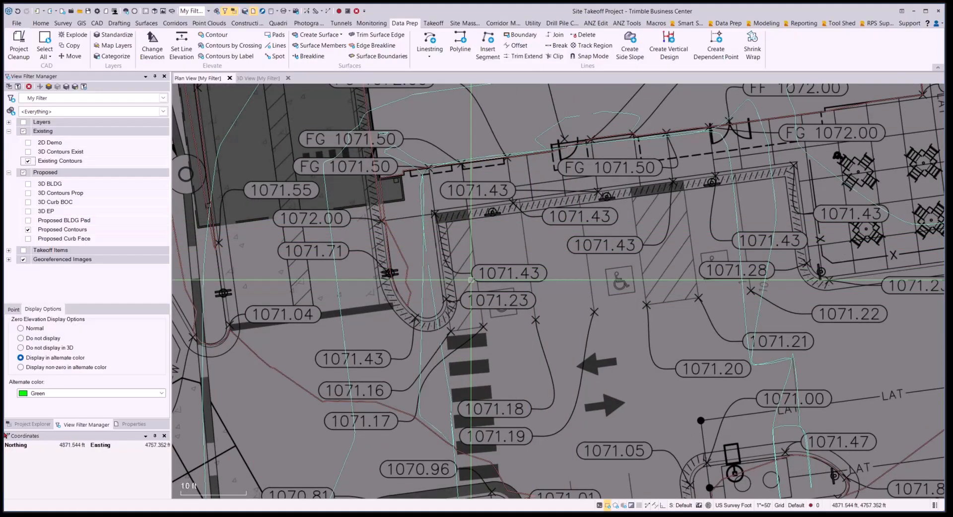
{"action": "scroll", "coordinate": [470, 280], "scroll_direction": "down", "scroll_amount": 4}
{"action": "middle_click_drag", "start_coordinate": [477, 88], "coordinate": [517, 204]}
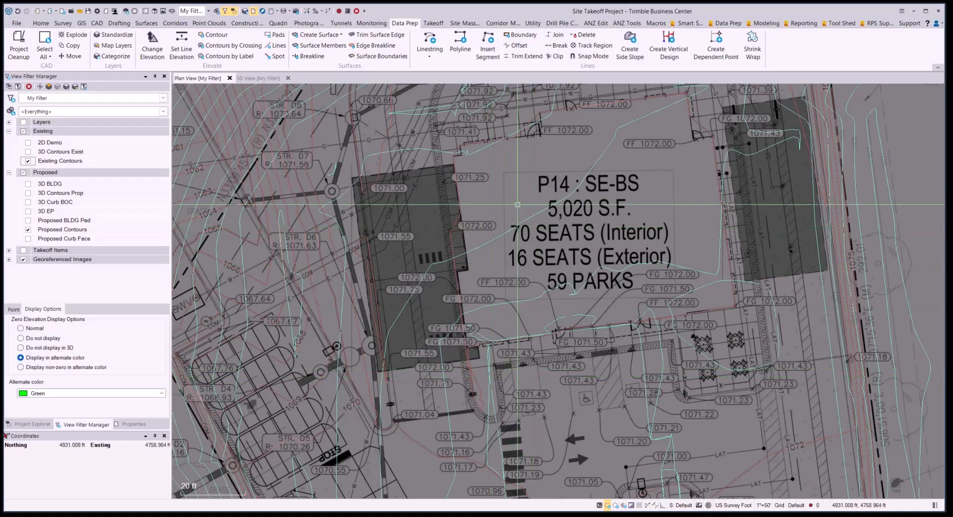
{"action": "scroll", "coordinate": [517, 204], "scroll_direction": "down", "scroll_amount": 4}
{"action": "middle_click_drag", "start_coordinate": [462, 313], "coordinate": [462, 224]}
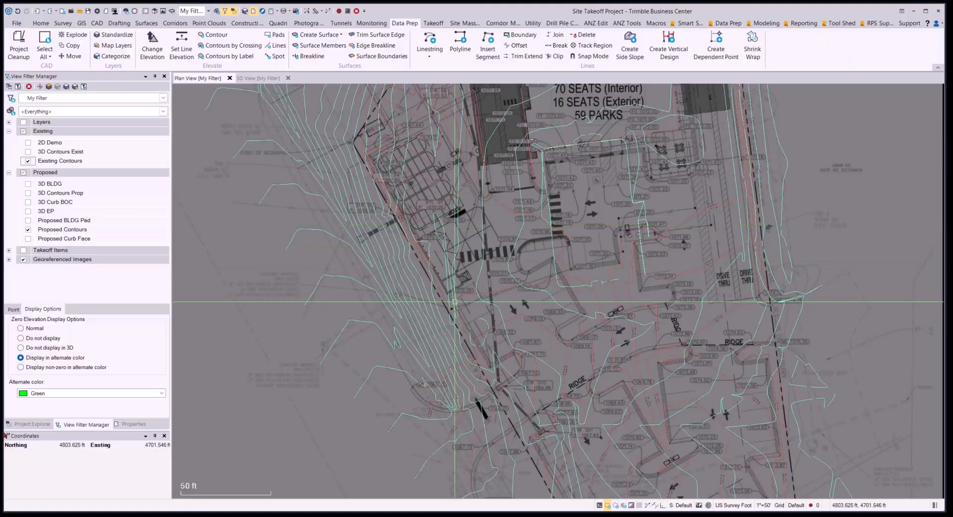
{"action": "scroll", "coordinate": [454, 301], "scroll_direction": "up", "scroll_amount": 5}
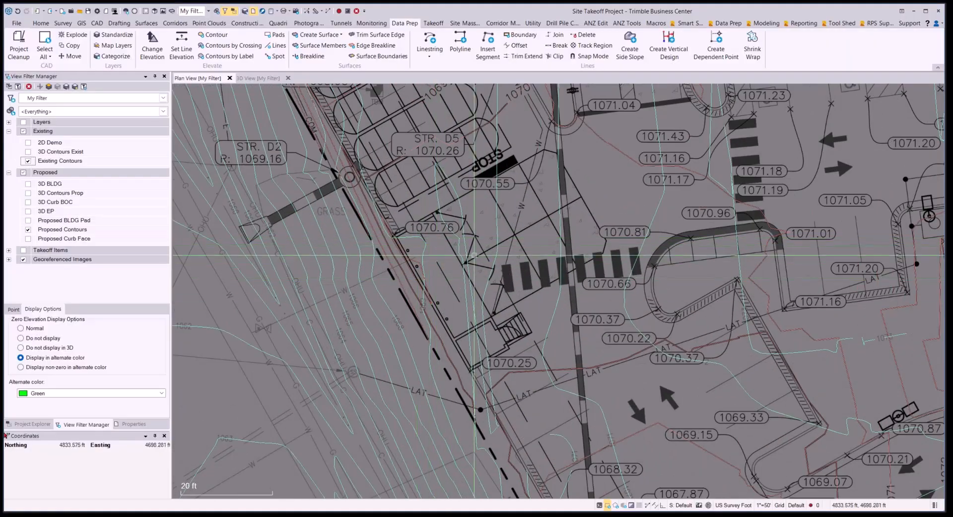
{"action": "scroll", "coordinate": [421, 265], "scroll_direction": "up", "scroll_amount": 2}
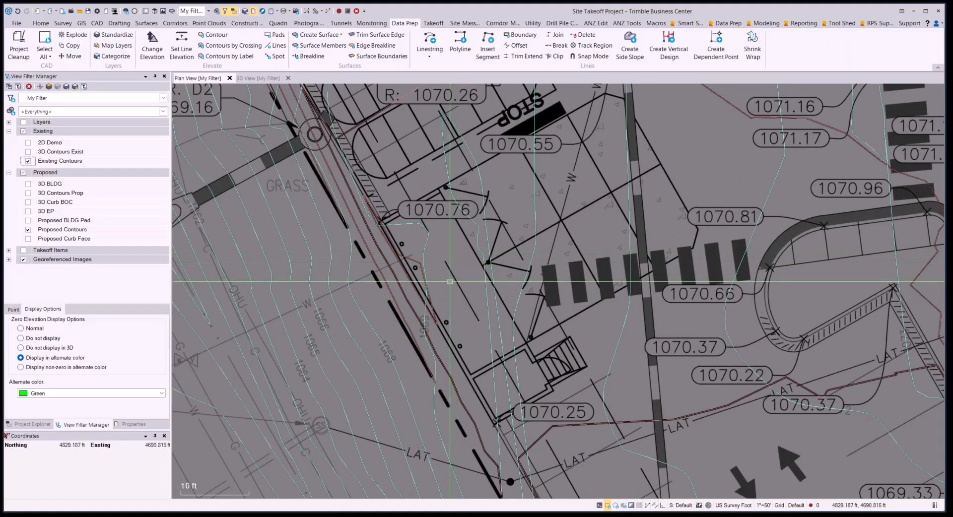
{"action": "scroll", "coordinate": [449, 281], "scroll_direction": "down", "scroll_amount": 9}
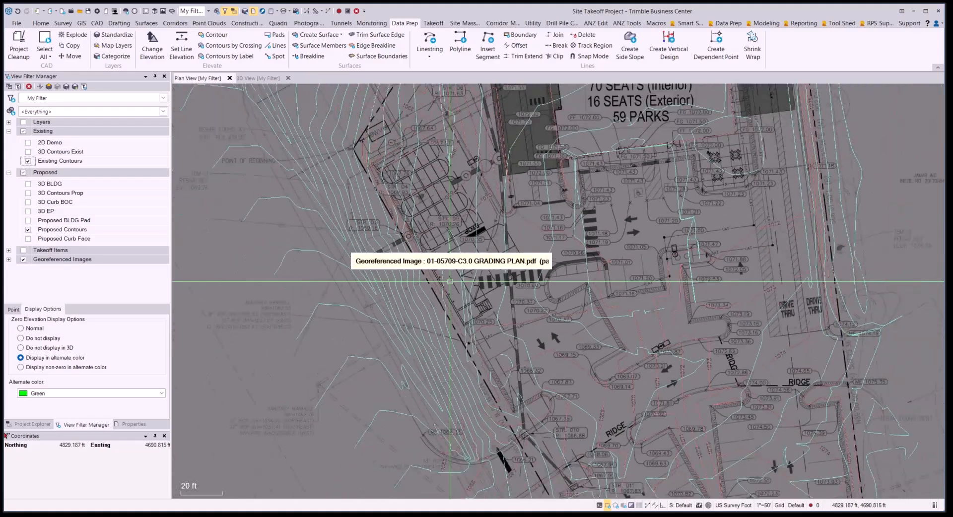
{"action": "scroll", "coordinate": [492, 290], "scroll_direction": "down", "scroll_amount": 3}
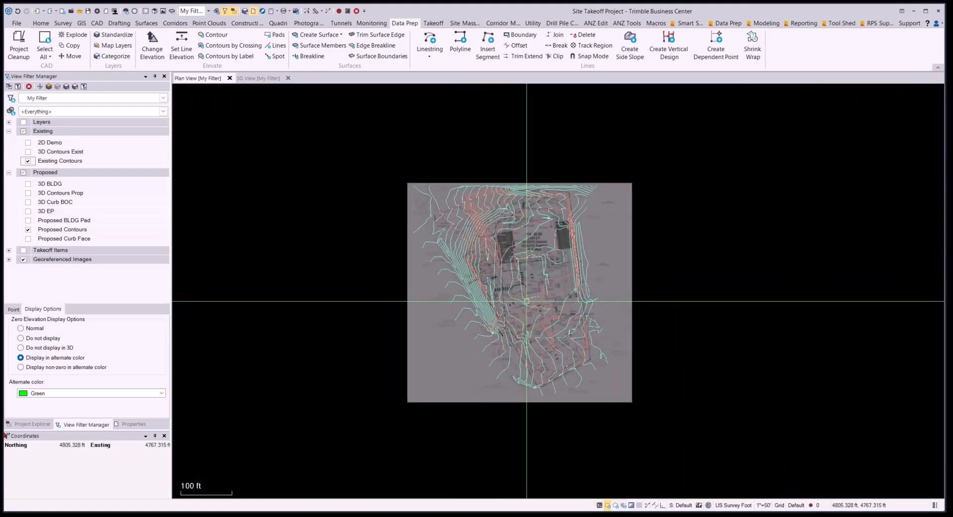
Hide the proposed curb face and proposed contours, and show only the proposed building pad over the georeferenced images
{"action": "scroll", "coordinate": [516, 232], "scroll_direction": "up", "scroll_amount": 1}
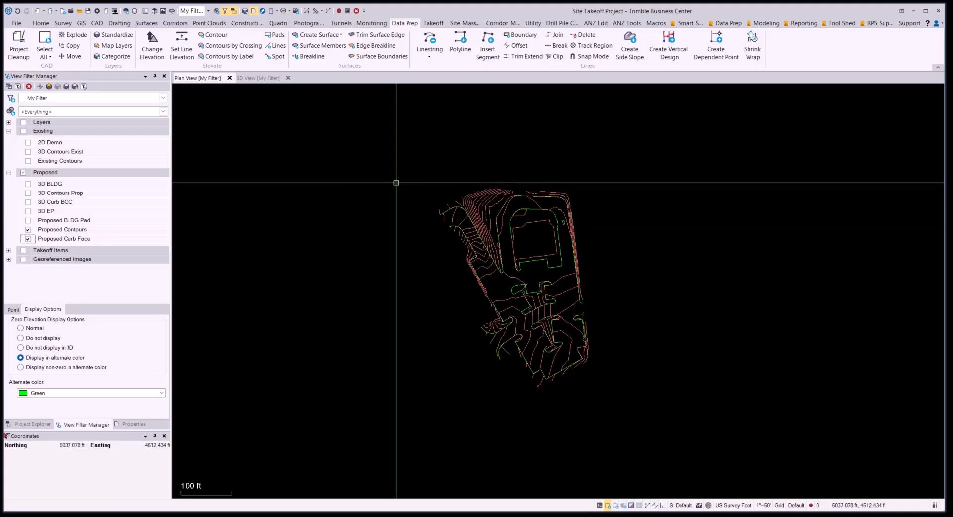
{"action": "left_click", "coordinate": [28, 238]}
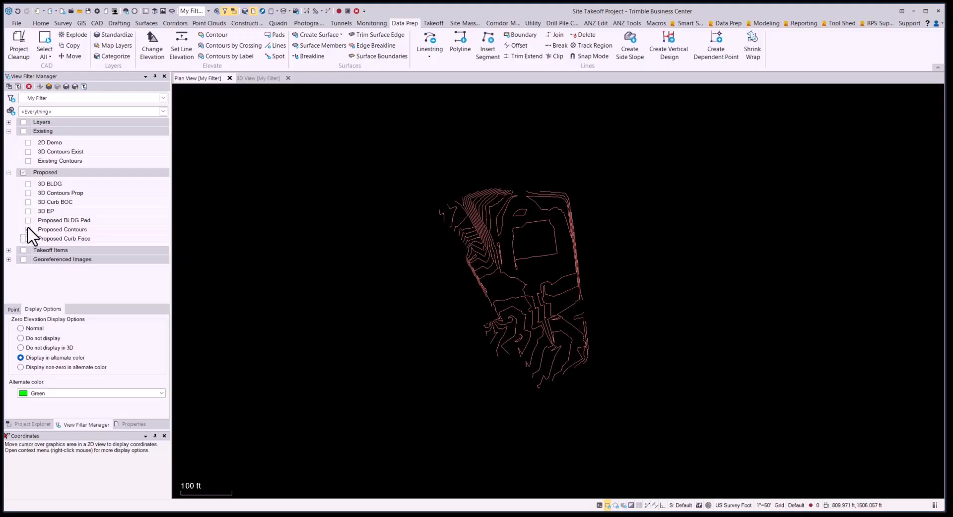
{"action": "left_click", "coordinate": [28, 229]}
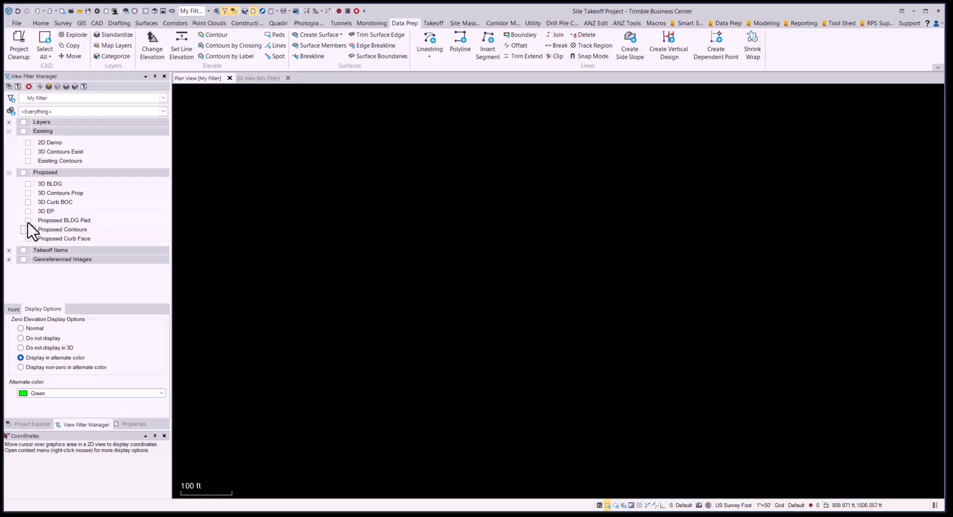
{"action": "left_click", "coordinate": [28, 221]}
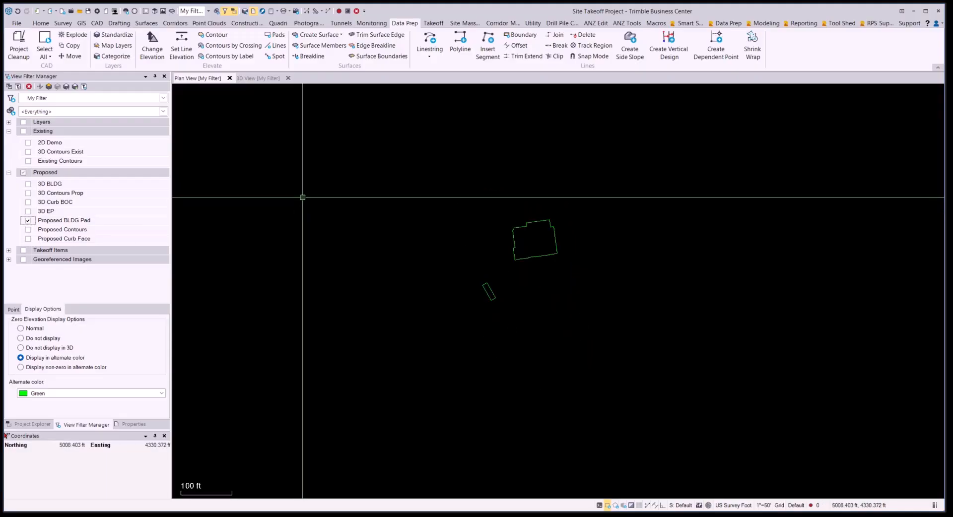
{"action": "left_click", "coordinate": [23, 259]}
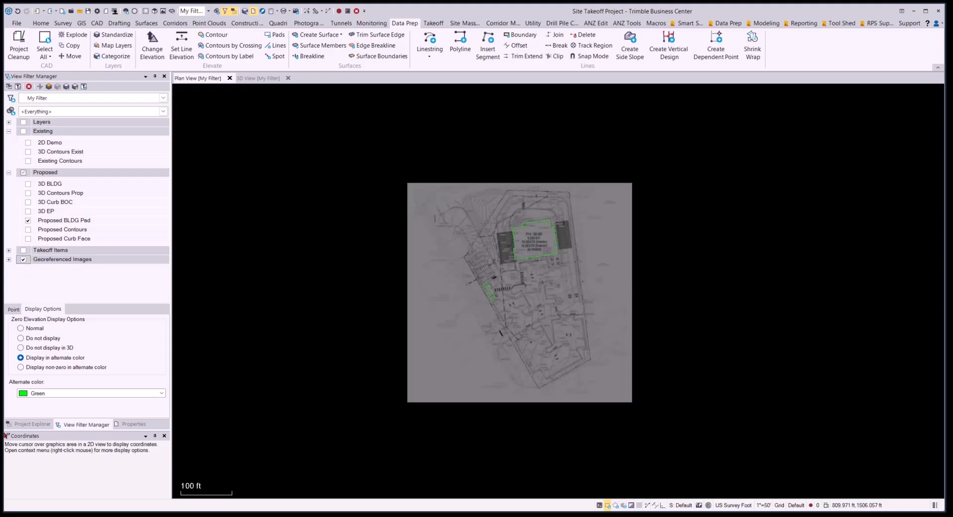
Examine the proposed building pad outline and the FF and FG elevation labels around its perimeter
{"action": "scroll", "coordinate": [555, 246], "scroll_direction": "up", "scroll_amount": 8}
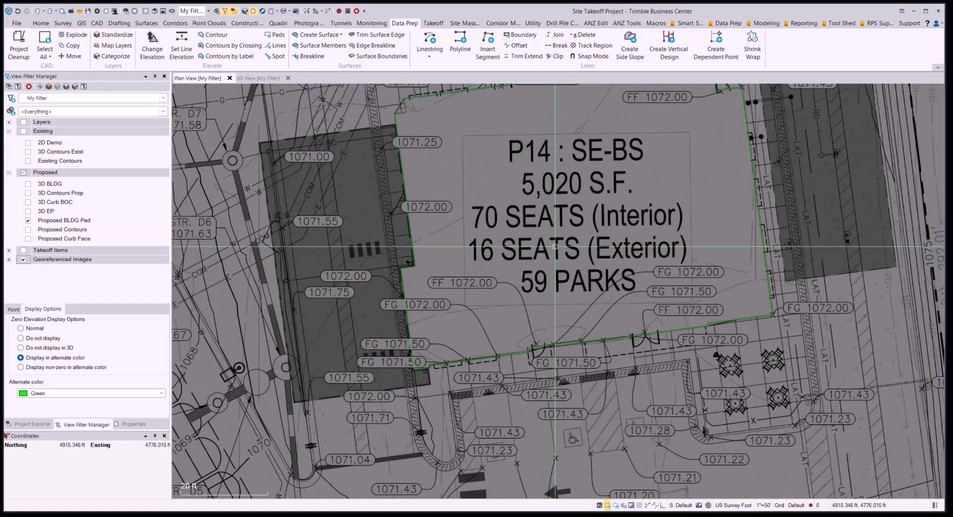
{"action": "middle_click_drag", "start_coordinate": [553, 189], "coordinate": [604, 318]}
{"action": "scroll", "coordinate": [642, 243], "scroll_direction": "up", "scroll_amount": 3}
{"action": "middle_click_drag", "start_coordinate": [765, 219], "coordinate": [620, 262]}
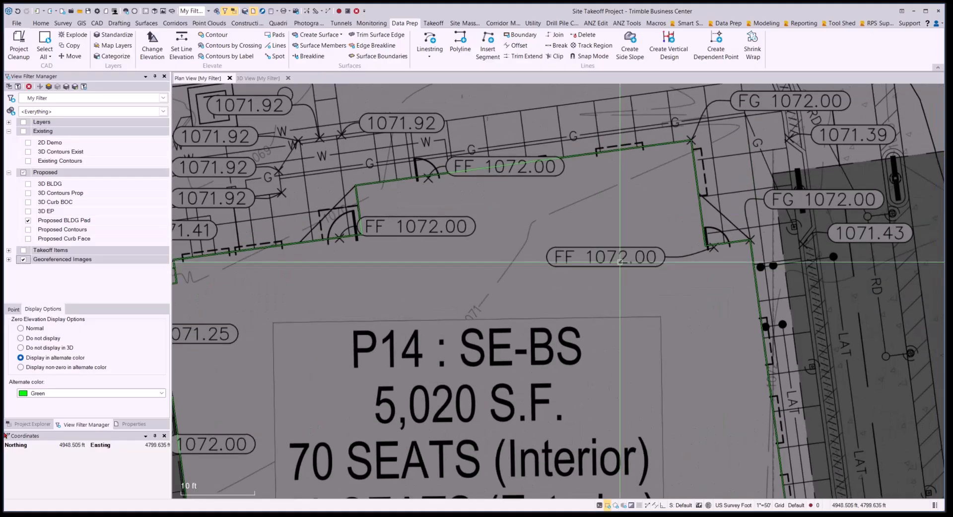
{"action": "scroll", "coordinate": [625, 281], "scroll_direction": "down", "scroll_amount": 1}
{"action": "scroll", "coordinate": [640, 300], "scroll_direction": "up", "scroll_amount": 1}
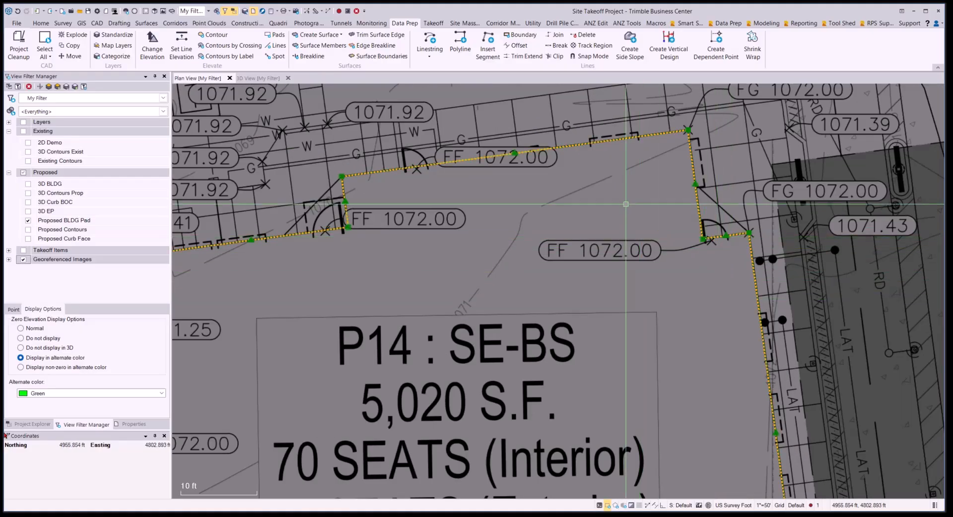
{"action": "scroll", "coordinate": [626, 202], "scroll_direction": "down", "scroll_amount": 4}
{"action": "middle_click_drag", "start_coordinate": [598, 269], "coordinate": [596, 234]}
{"action": "scroll", "coordinate": [608, 219], "scroll_direction": "up", "scroll_amount": 1}
{"action": "scroll", "coordinate": [597, 234], "scroll_direction": "up", "scroll_amount": 1}
{"action": "middle_click_drag", "start_coordinate": [566, 183], "coordinate": [532, 209]}
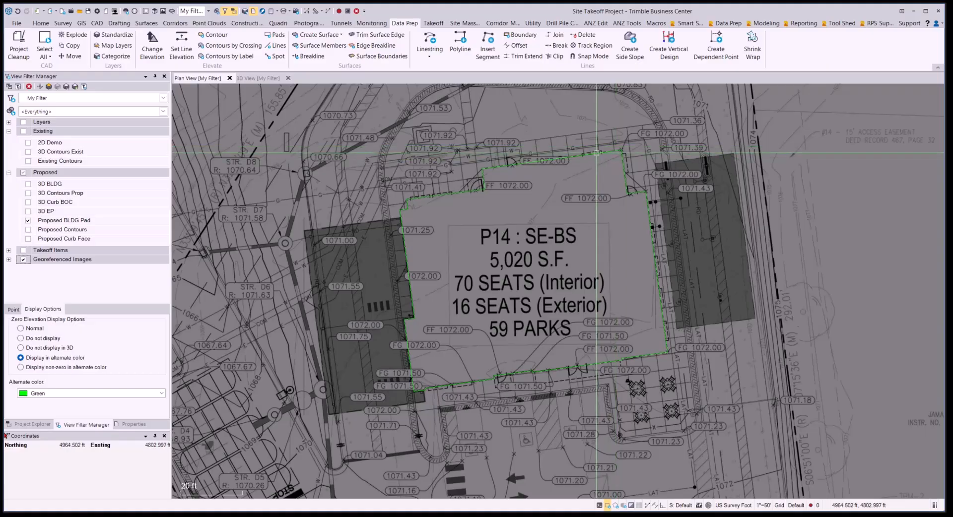
Set the elevation of the main building pad polyline to 1072.000 in its properties
{"action": "left_click", "coordinate": [565, 157]}
{"action": "right_click", "coordinate": [557, 181]}
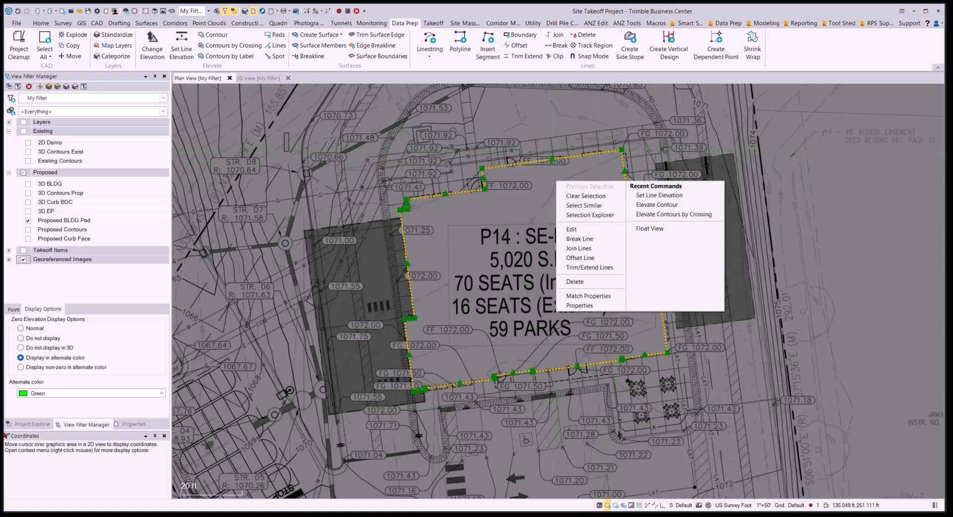
{"action": "left_click", "coordinate": [589, 305]}
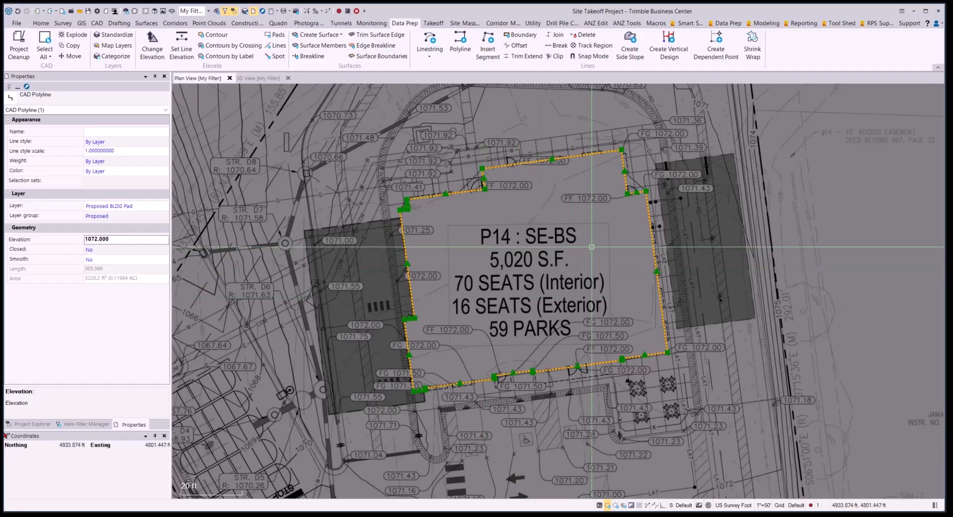
Examine the plan from the elevated building pad to the small pad by the western property line, then clear the selection
{"action": "scroll", "coordinate": [585, 247], "scroll_direction": "down", "scroll_amount": 3}
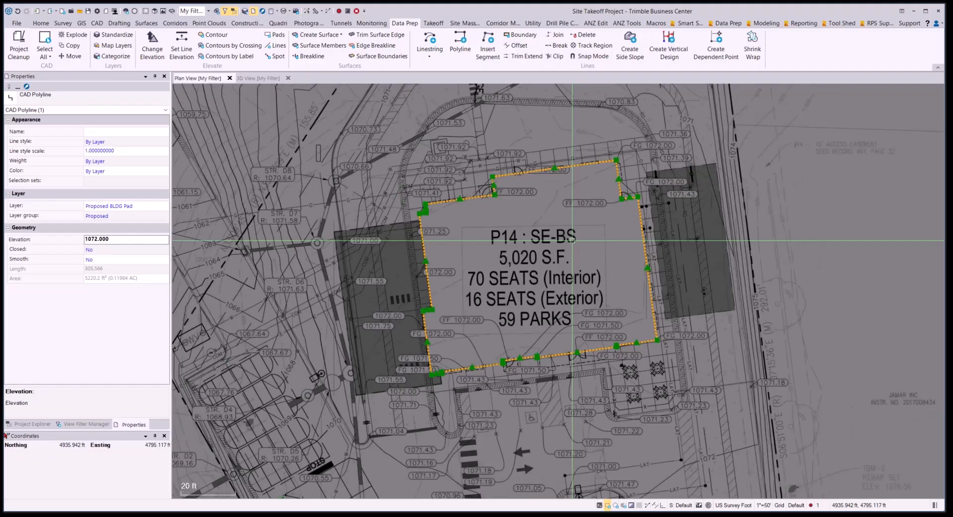
{"action": "scroll", "coordinate": [562, 279], "scroll_direction": "down", "scroll_amount": 1}
{"action": "middle_click_drag", "start_coordinate": [450, 327], "coordinate": [470, 283]}
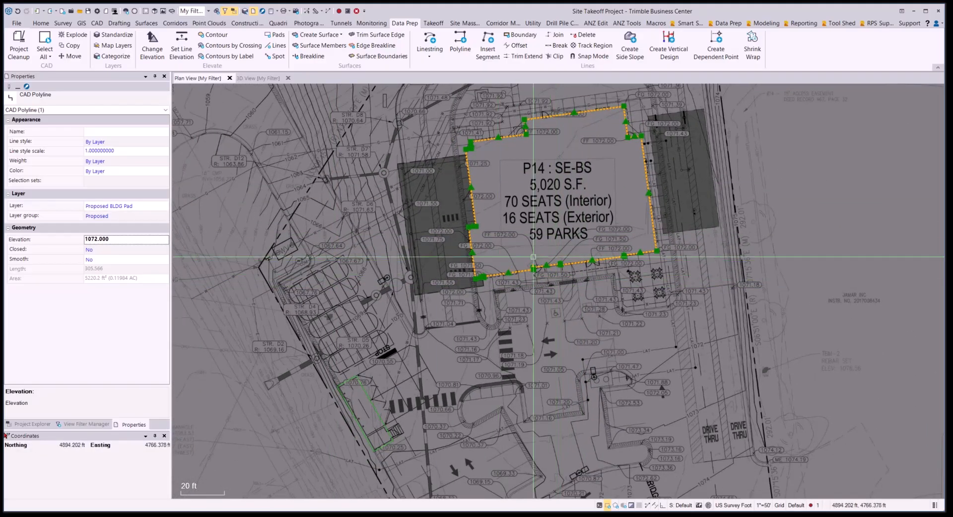
{"action": "middle_click_drag", "start_coordinate": [542, 208], "coordinate": [555, 241]}
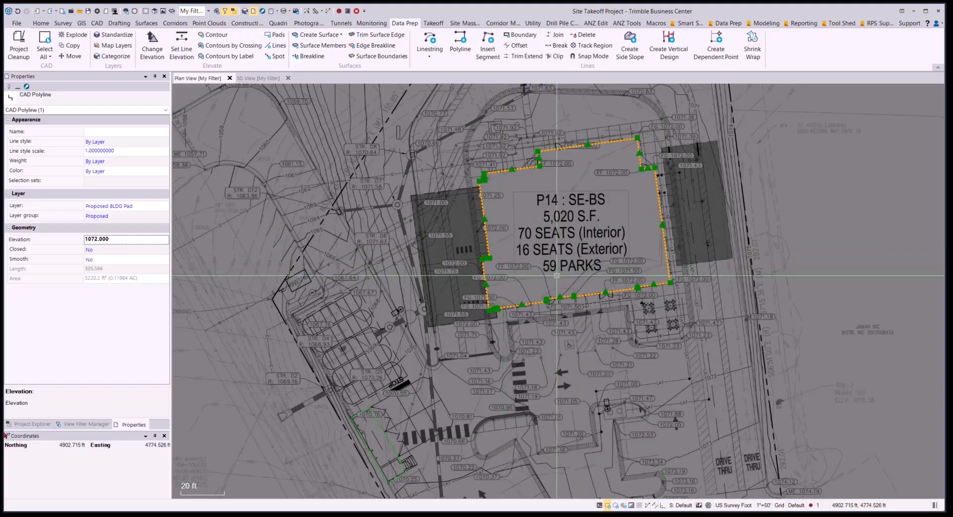
{"action": "middle_click_drag", "start_coordinate": [538, 345], "coordinate": [592, 265]}
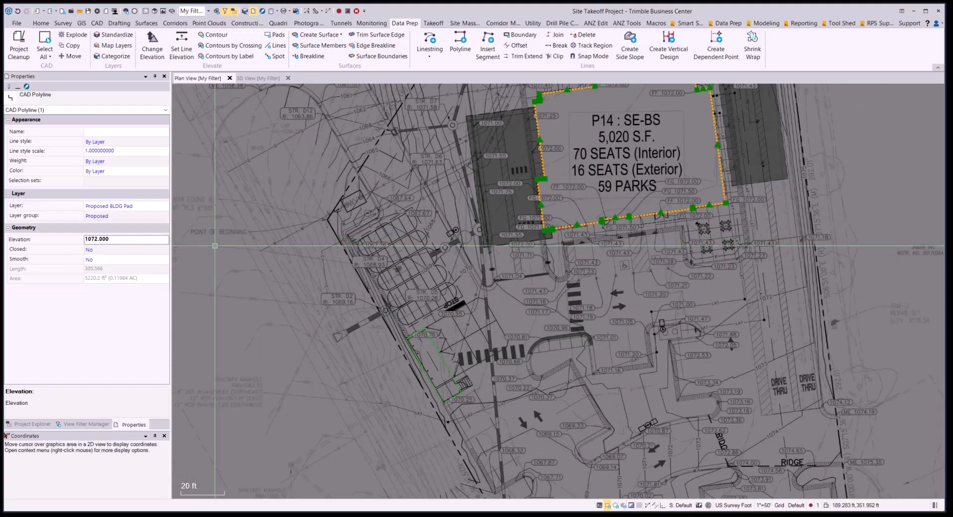
{"action": "middle_click_drag", "start_coordinate": [589, 264], "coordinate": [558, 185]}
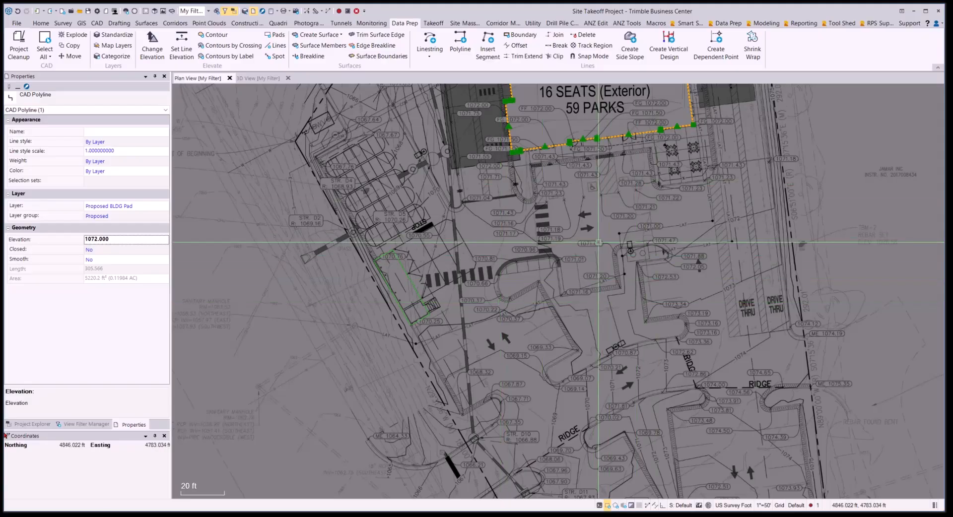
{"action": "scroll", "coordinate": [583, 285], "scroll_direction": "up", "scroll_amount": 2}
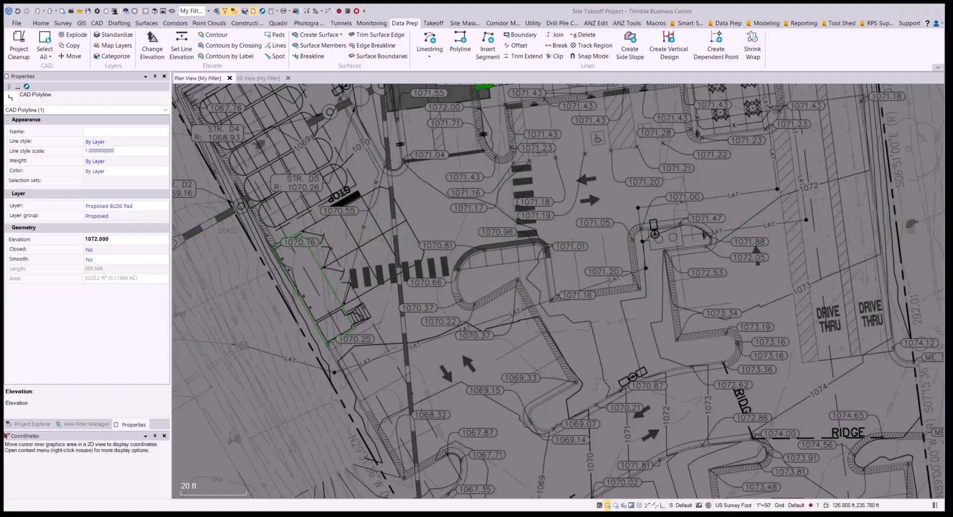
{"action": "scroll", "coordinate": [557, 248], "scroll_direction": "down", "scroll_amount": 3}
{"action": "middle_click_drag", "start_coordinate": [556, 248], "coordinate": [568, 375]}
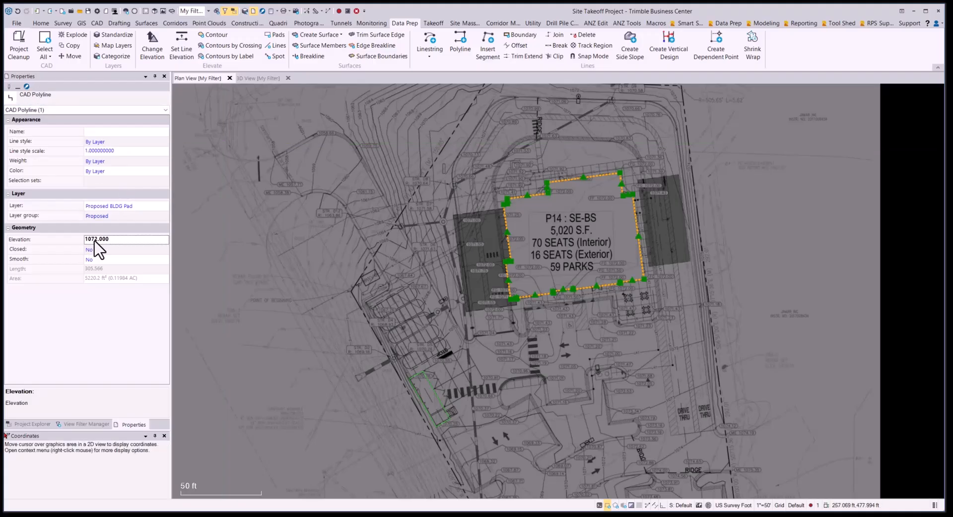
{"action": "key", "text": "Escape"}
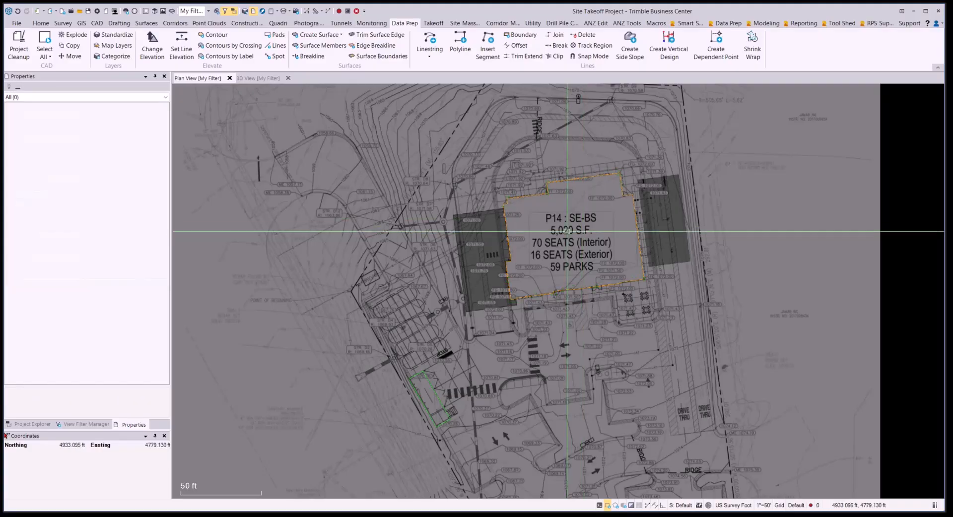
Inspect the properties of the small pad linestring near the western property line, including its elevation
{"action": "middle_click_drag", "start_coordinate": [515, 363], "coordinate": [574, 247]}
{"action": "scroll", "coordinate": [486, 278], "scroll_direction": "up", "scroll_amount": 3}
{"action": "scroll", "coordinate": [489, 278], "scroll_direction": "up", "scroll_amount": 2}
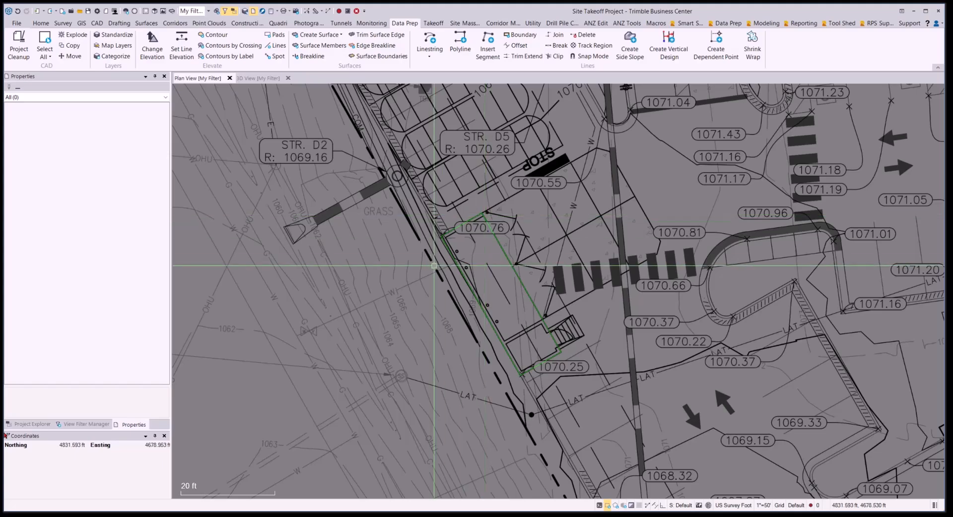
{"action": "left_click", "coordinate": [491, 234]}
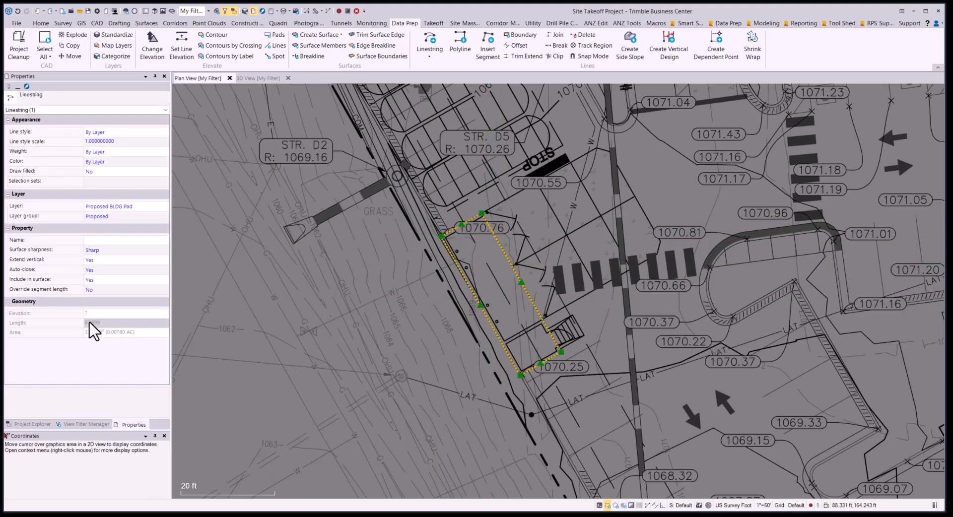
{"action": "key", "text": "Escape"}
{"action": "scroll", "coordinate": [602, 247], "scroll_direction": "down", "scroll_amount": 4}
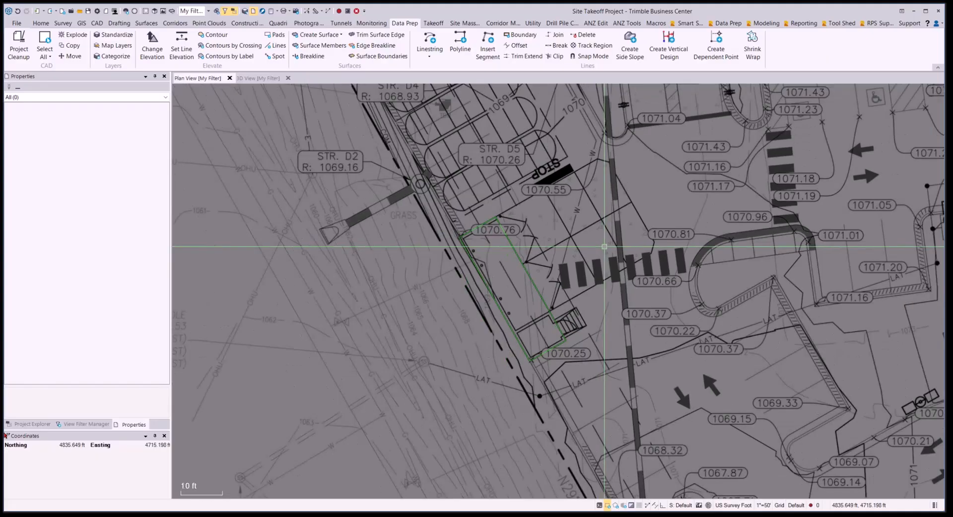
{"action": "scroll", "coordinate": [604, 247], "scroll_direction": "down", "scroll_amount": 3}
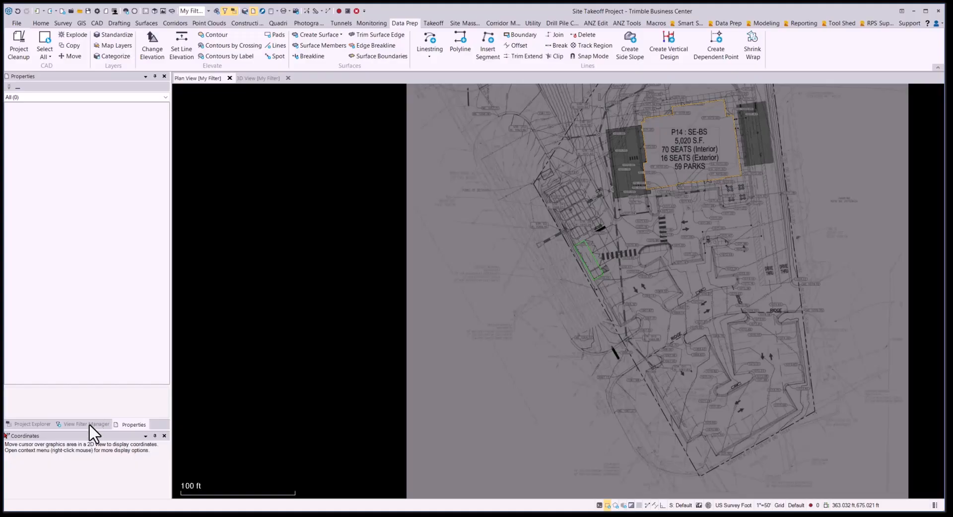
Hide the proposed building pad and display the proposed curb face over the georeferenced images
{"action": "left_click", "coordinate": [88, 423]}
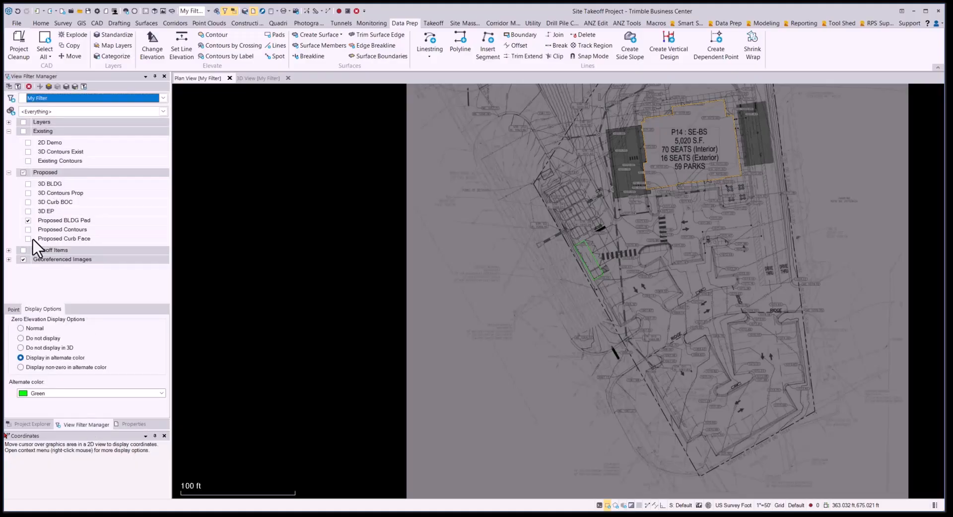
{"action": "left_click", "coordinate": [27, 221]}
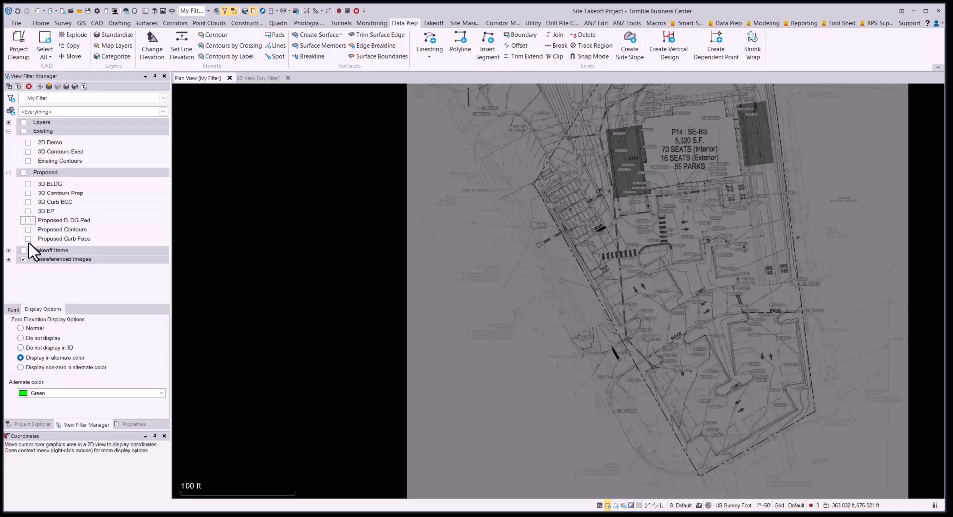
Examine the proposed curb face lines and spot elevations at the northwestern entrance drive and across the rest of the site
{"action": "scroll", "coordinate": [538, 201], "scroll_direction": "up", "scroll_amount": 3}
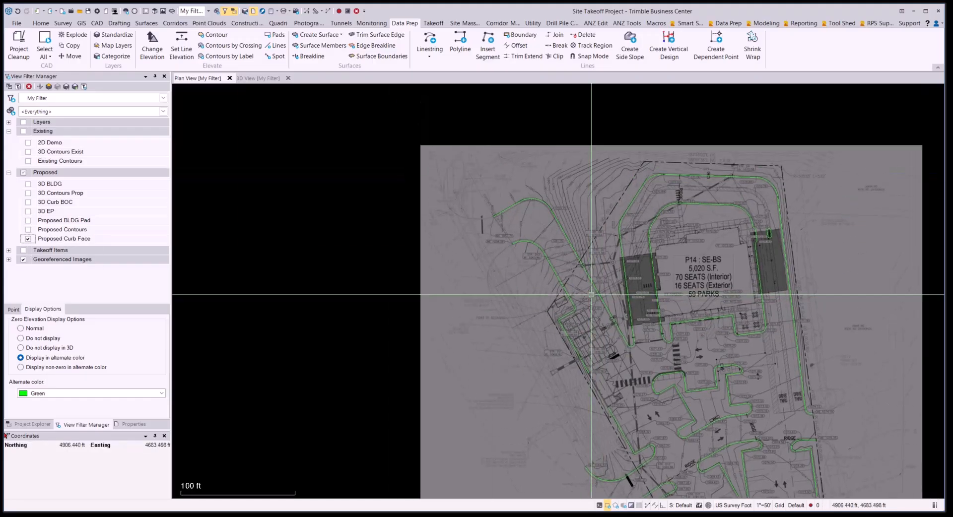
{"action": "scroll", "coordinate": [538, 201], "scroll_direction": "up", "scroll_amount": 3}
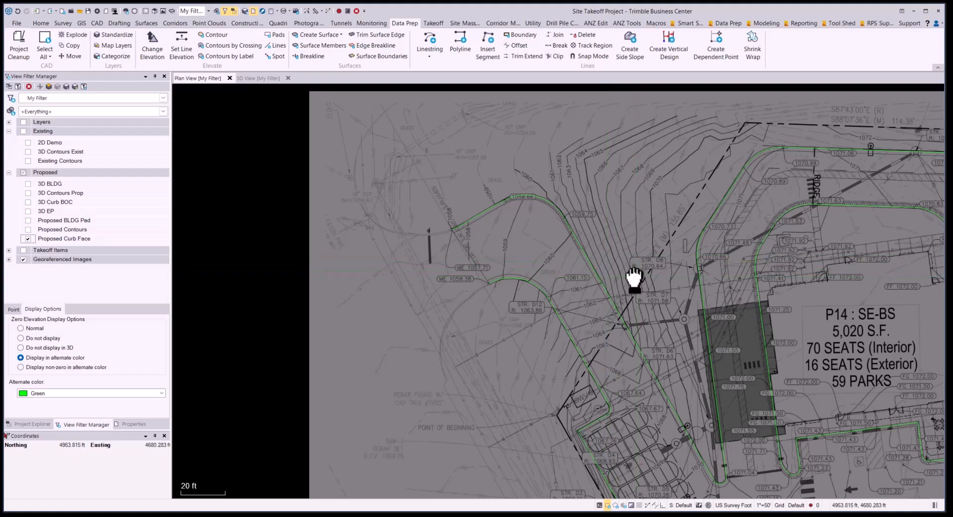
{"action": "middle_click_drag", "start_coordinate": [634, 275], "coordinate": [561, 239]}
{"action": "scroll", "coordinate": [561, 239], "scroll_direction": "down", "scroll_amount": 3}
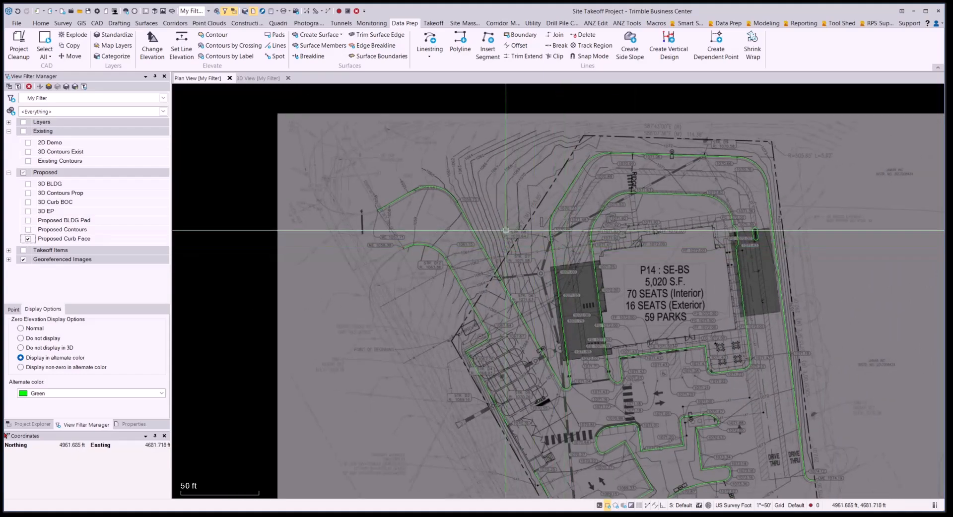
{"action": "scroll", "coordinate": [437, 203], "scroll_direction": "up", "scroll_amount": 3}
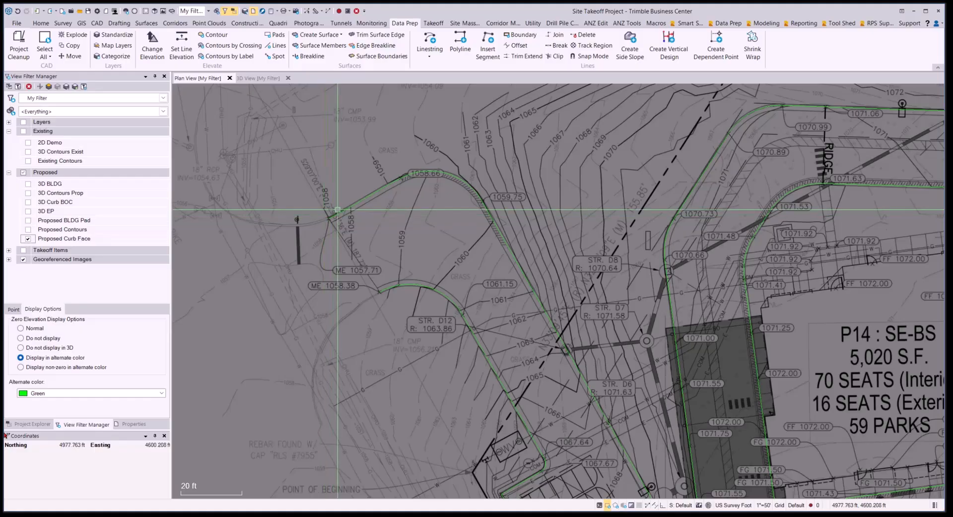
{"action": "scroll", "coordinate": [328, 225], "scroll_direction": "up", "scroll_amount": 2}
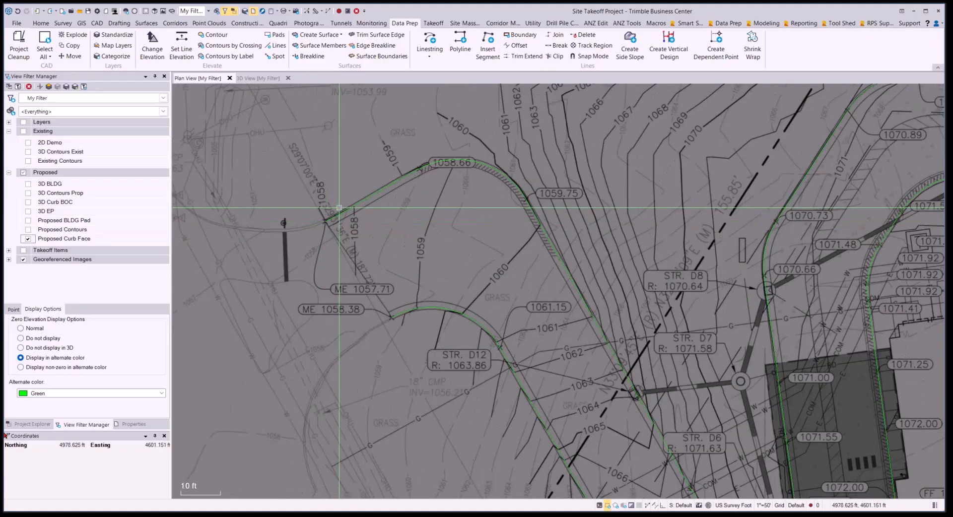
{"action": "middle_click_drag", "start_coordinate": [365, 209], "coordinate": [488, 210]}
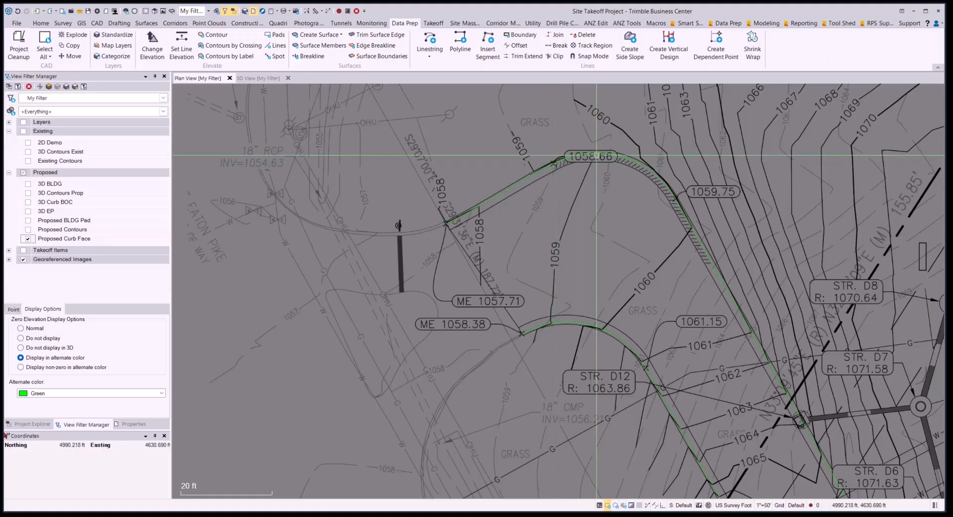
{"action": "scroll", "coordinate": [596, 155], "scroll_direction": "down", "scroll_amount": 3}
{"action": "middle_click_drag", "start_coordinate": [645, 203], "coordinate": [581, 162]}
{"action": "scroll", "coordinate": [582, 161], "scroll_direction": "down", "scroll_amount": 3}
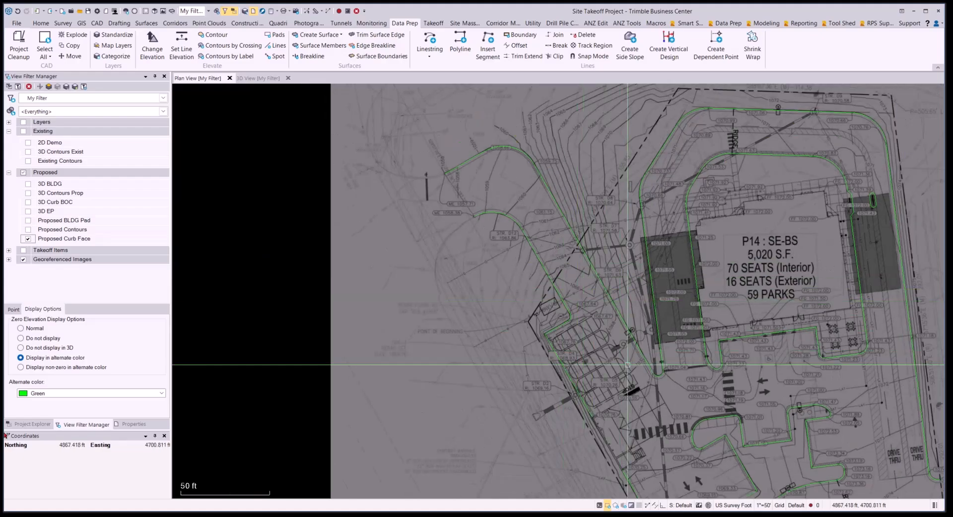
{"action": "scroll", "coordinate": [515, 341], "scroll_direction": "down", "scroll_amount": 3}
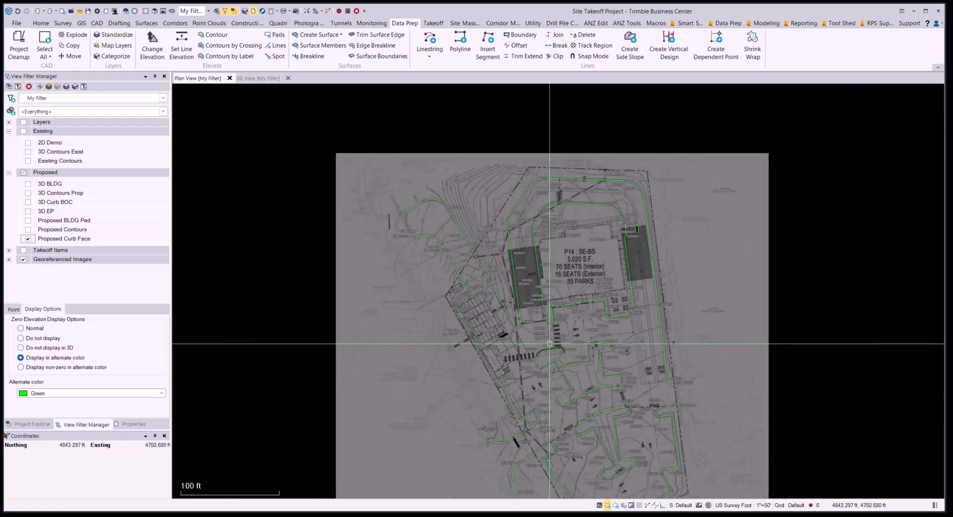
{"action": "middle_click_drag", "start_coordinate": [573, 365], "coordinate": [662, 334]}
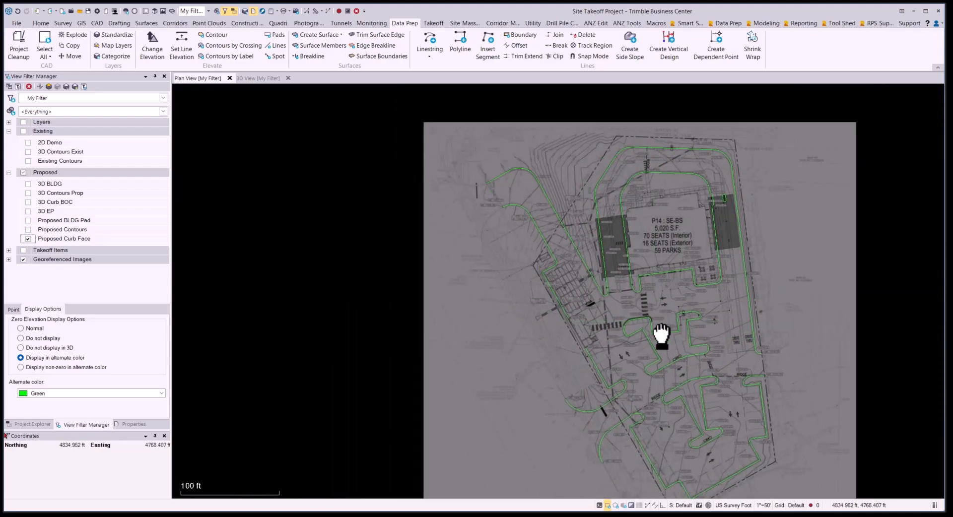
Open the upper curb face linestring at the northwestern entrance drive for editing
{"action": "scroll", "coordinate": [589, 251], "scroll_direction": "up", "scroll_amount": 1}
{"action": "scroll", "coordinate": [589, 251], "scroll_direction": "up", "scroll_amount": 3}
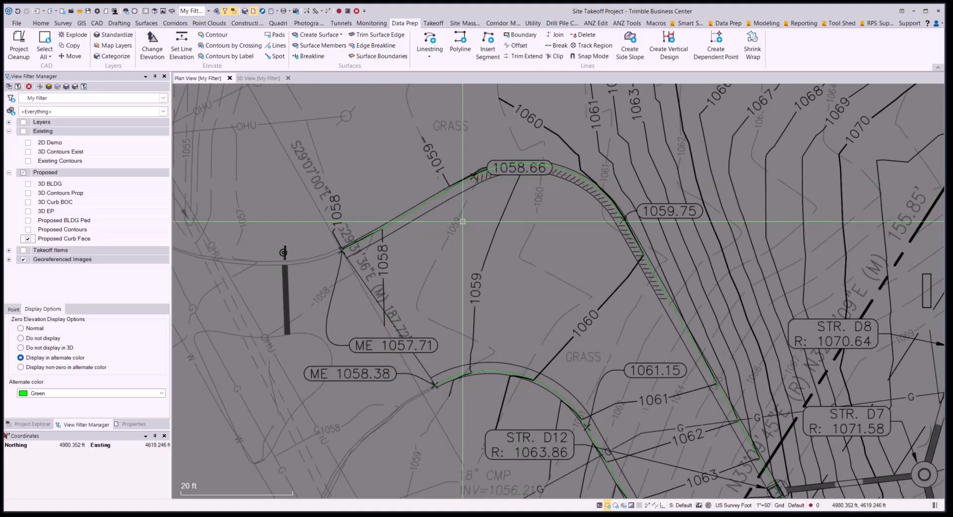
{"action": "left_click", "coordinate": [419, 205]}
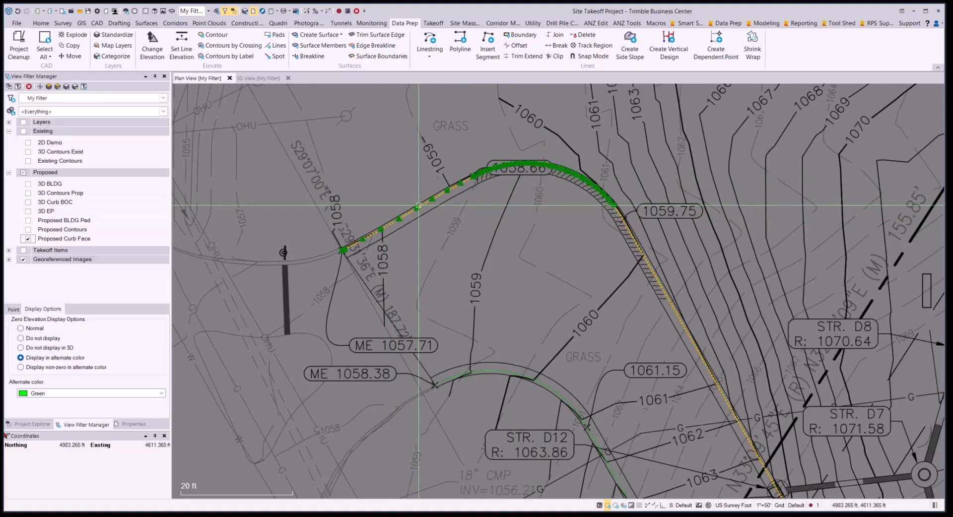
{"action": "right_click", "coordinate": [470, 218]}
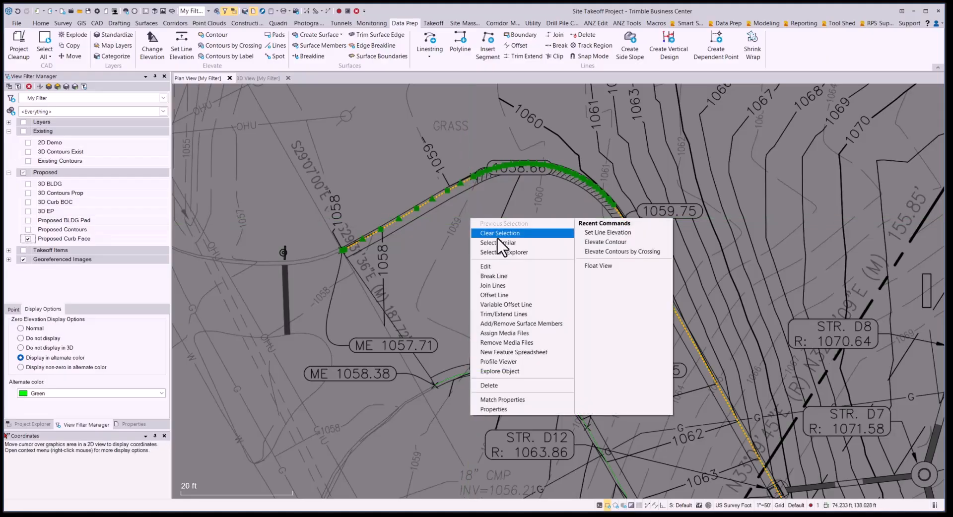
{"action": "left_click", "coordinate": [498, 268]}
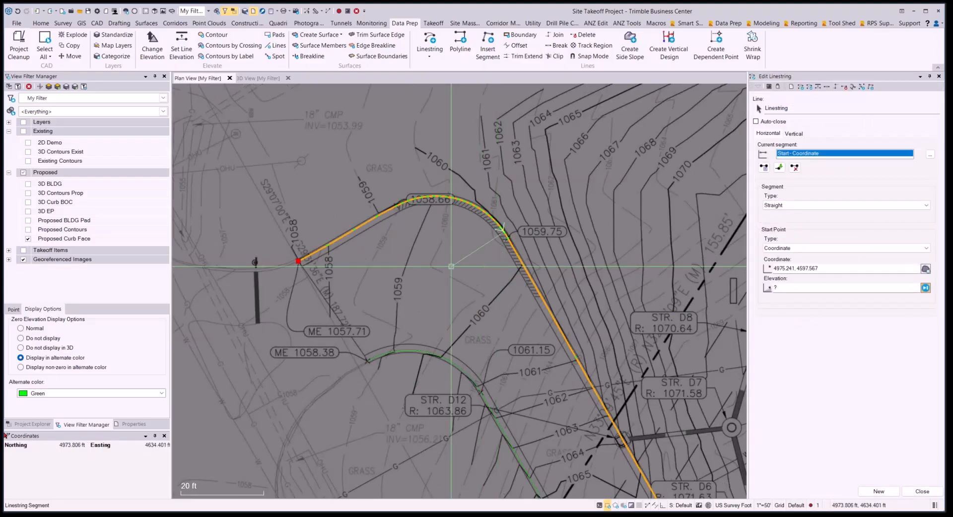
Examine the linestring's course and spot elevations from the entrance drive to the building area, along with its horizontal segment settings
{"action": "scroll", "coordinate": [436, 250], "scroll_direction": "down", "scroll_amount": 1}
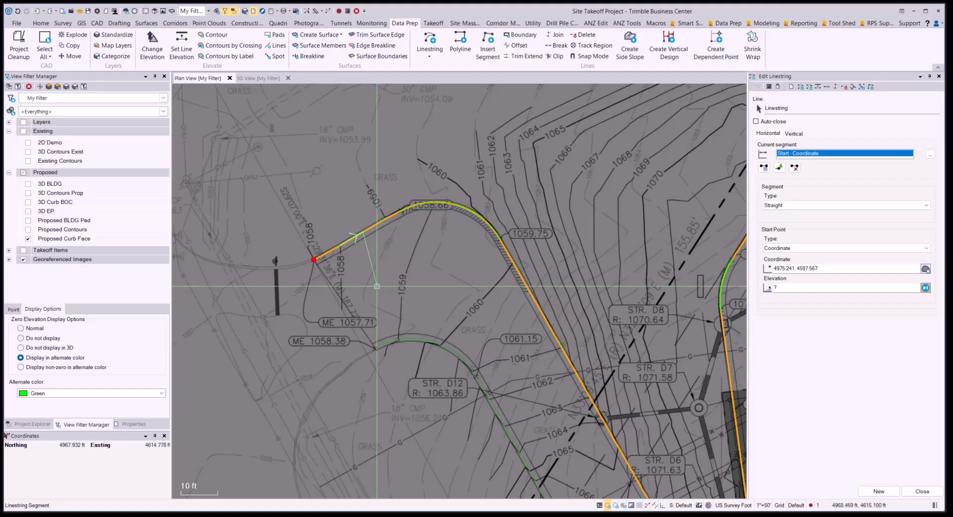
{"action": "scroll", "coordinate": [375, 288], "scroll_direction": "down", "scroll_amount": 1}
{"action": "middle_click_drag", "start_coordinate": [417, 320], "coordinate": [379, 250]}
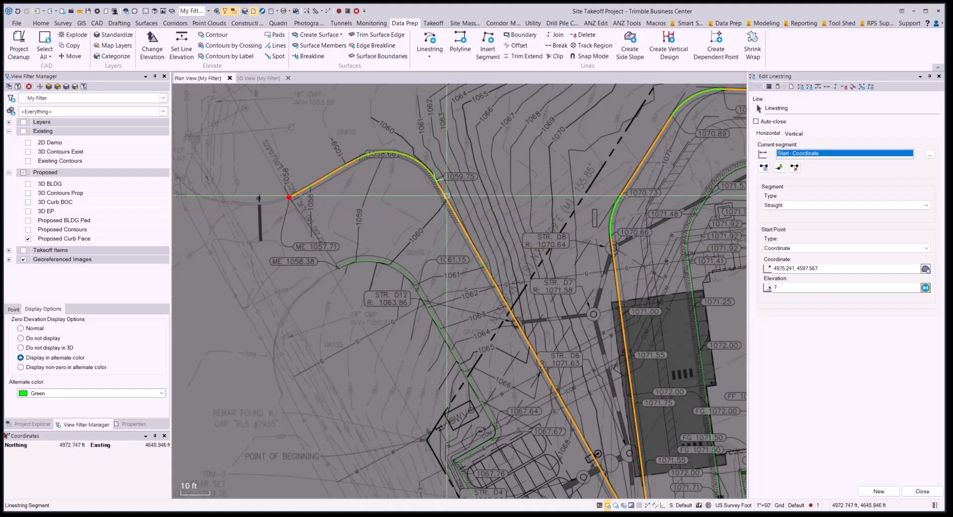
{"action": "scroll", "coordinate": [441, 174], "scroll_direction": "up", "scroll_amount": 3}
{"action": "scroll", "coordinate": [399, 166], "scroll_direction": "down", "scroll_amount": 5}
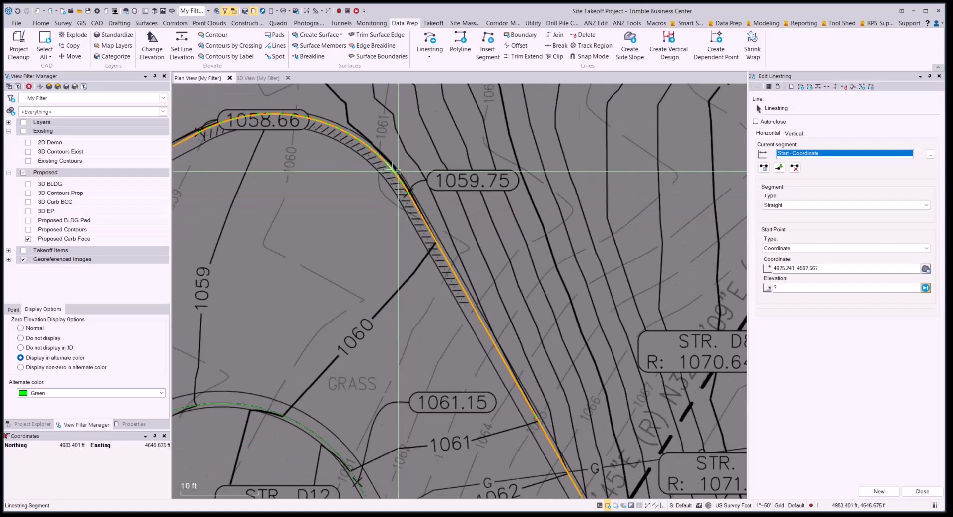
{"action": "middle_click_drag", "start_coordinate": [482, 365], "coordinate": [438, 290]}
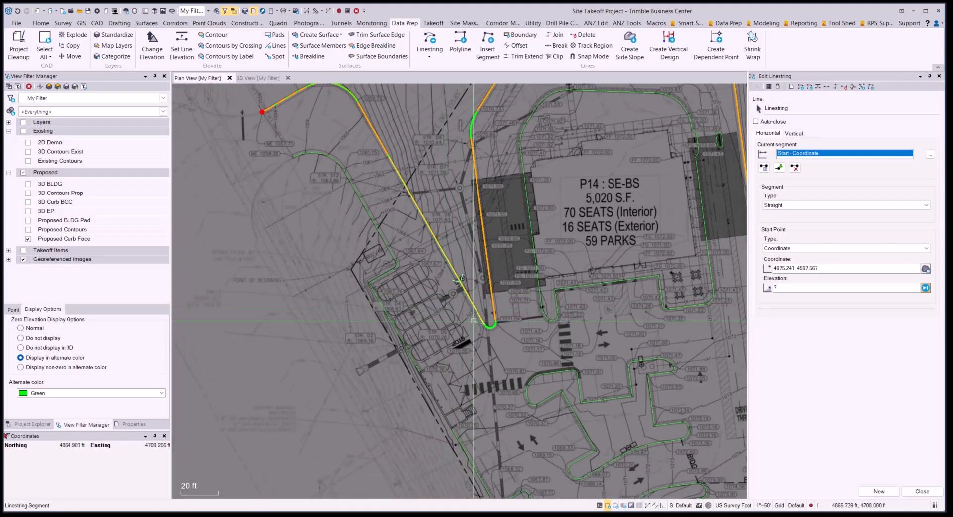
{"action": "mouse_move", "coordinate": [510, 248]}
{"action": "middle_mouse_down"}
{"action": "mouse_move", "coordinate": [505, 345]}
{"action": "mouse_move", "coordinate": [504, 251]}
{"action": "mouse_move", "coordinate": [484, 335]}
{"action": "mouse_move", "coordinate": [517, 241]}
{"action": "middle_mouse_up"}
{"action": "scroll", "coordinate": [499, 227], "scroll_direction": "up", "scroll_amount": 2}
{"action": "scroll", "coordinate": [452, 275], "scroll_direction": "down", "scroll_amount": 1}
{"action": "scroll", "coordinate": [452, 275], "scroll_direction": "down", "scroll_amount": 3}
{"action": "scroll", "coordinate": [447, 252], "scroll_direction": "up", "scroll_amount": 1}
{"action": "middle_click_drag", "start_coordinate": [374, 225], "coordinate": [497, 283]}
{"action": "scroll", "coordinate": [449, 248], "scroll_direction": "up", "scroll_amount": 6}
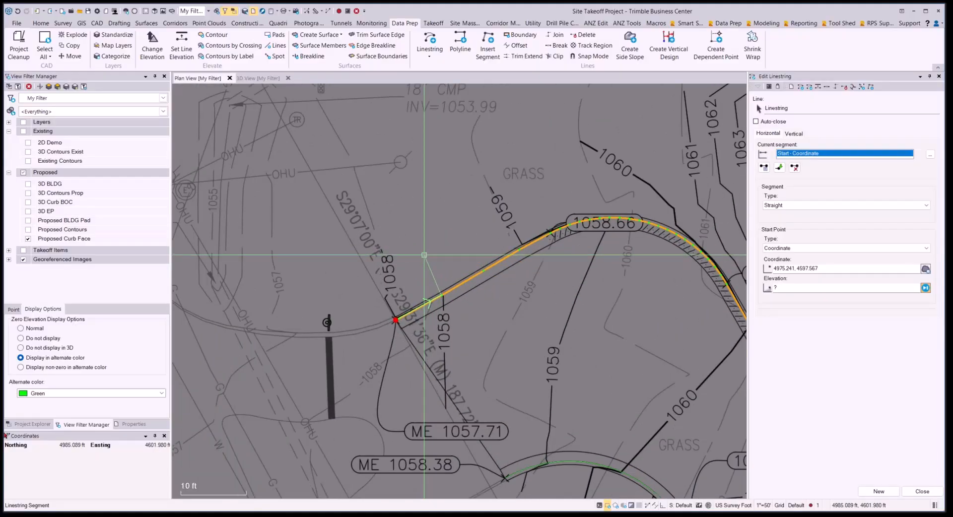
{"action": "scroll", "coordinate": [369, 256], "scroll_direction": "down", "scroll_amount": 1}
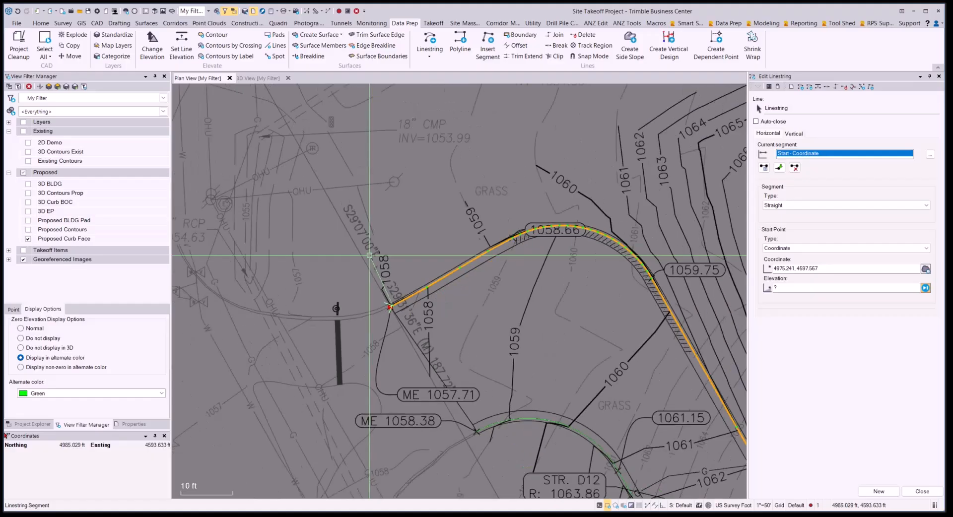
{"action": "scroll", "coordinate": [464, 227], "scroll_direction": "down", "scroll_amount": 1}
{"action": "middle_click_drag", "start_coordinate": [535, 289], "coordinate": [470, 271]}
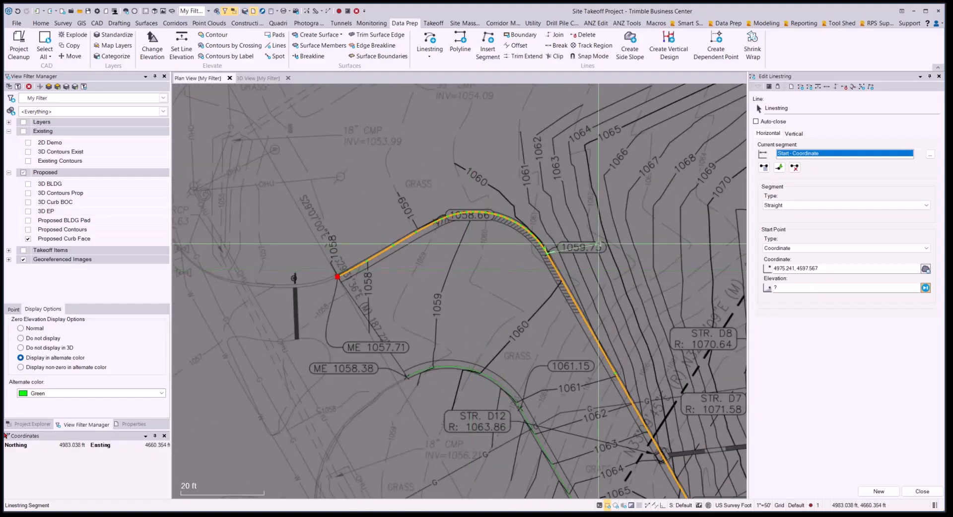
{"action": "scroll", "coordinate": [410, 240], "scroll_direction": "down", "scroll_amount": 1}
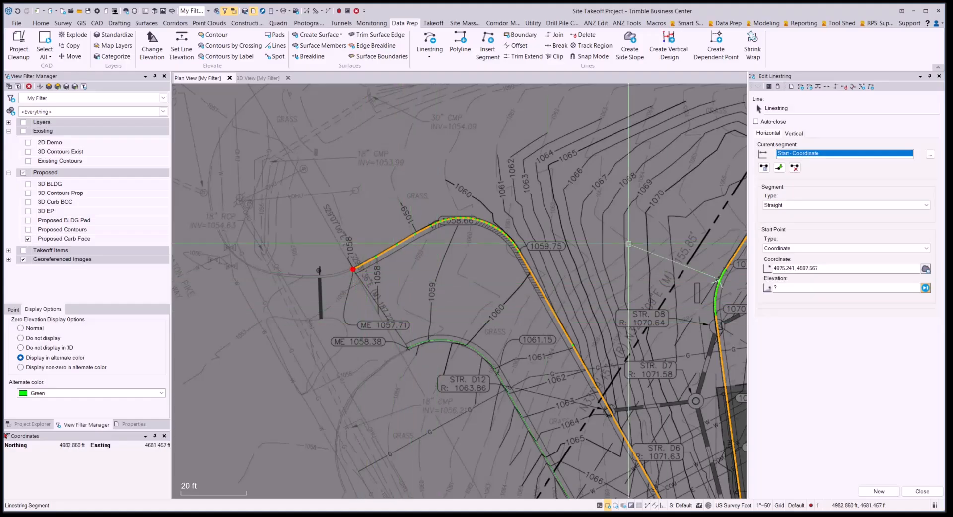
{"action": "left_click", "coordinate": [764, 135]}
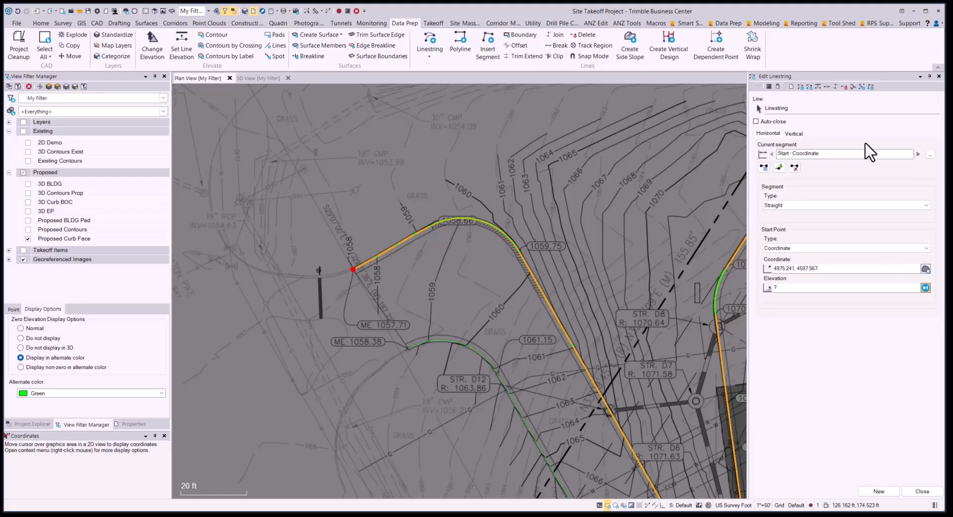
Delete the tiny jog segment 27 from the curb linestring where the curve ends at the 1059.75 spot elevation
{"action": "left_click", "coordinate": [918, 155]}
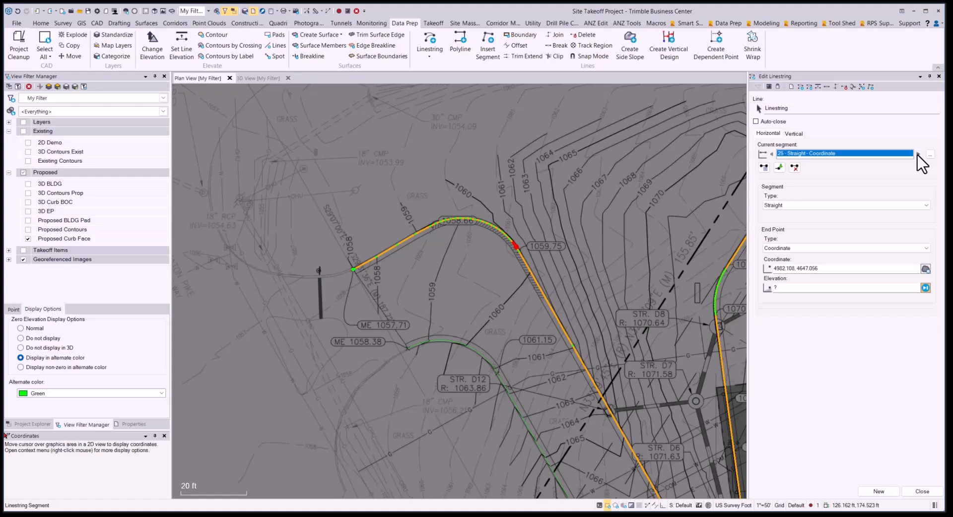
{"action": "scroll", "coordinate": [554, 244], "scroll_direction": "up", "scroll_amount": 6}
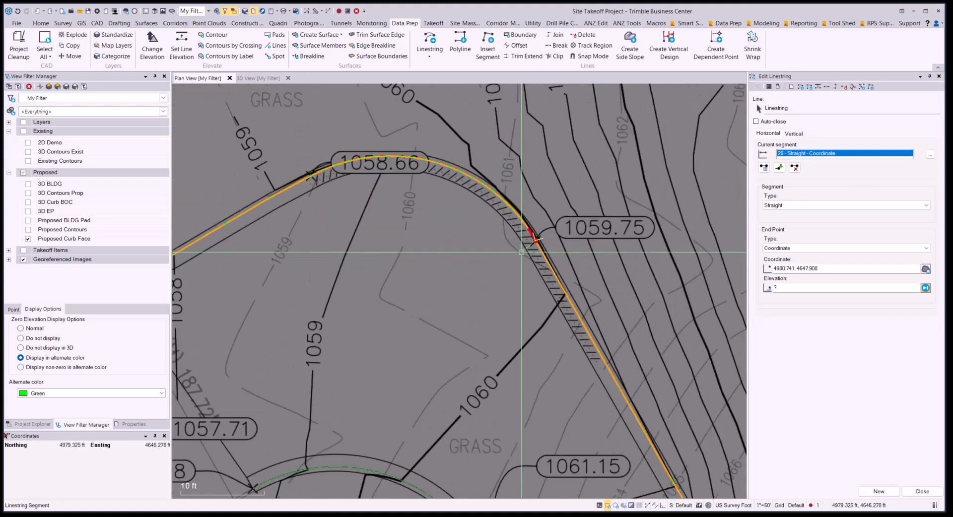
{"action": "scroll", "coordinate": [538, 233], "scroll_direction": "up", "scroll_amount": 2}
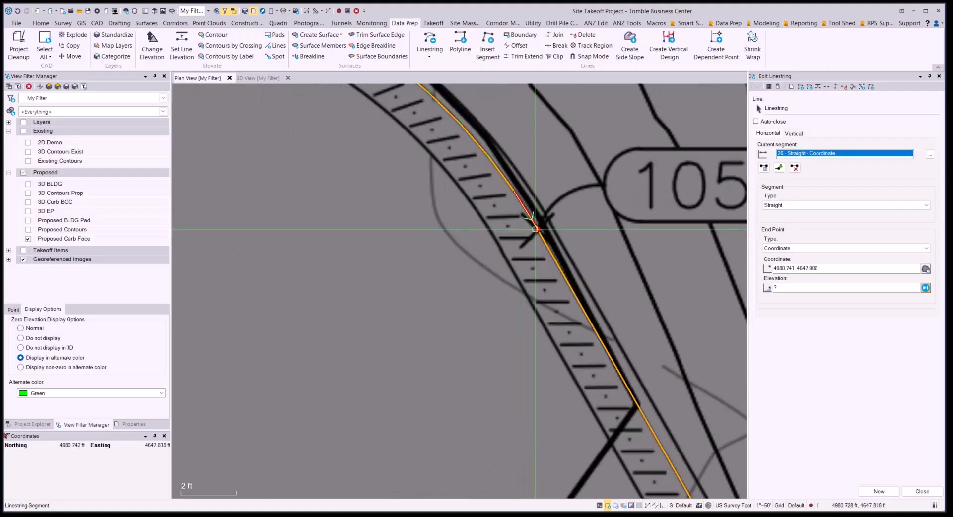
{"action": "scroll", "coordinate": [536, 234], "scroll_direction": "up", "scroll_amount": 4}
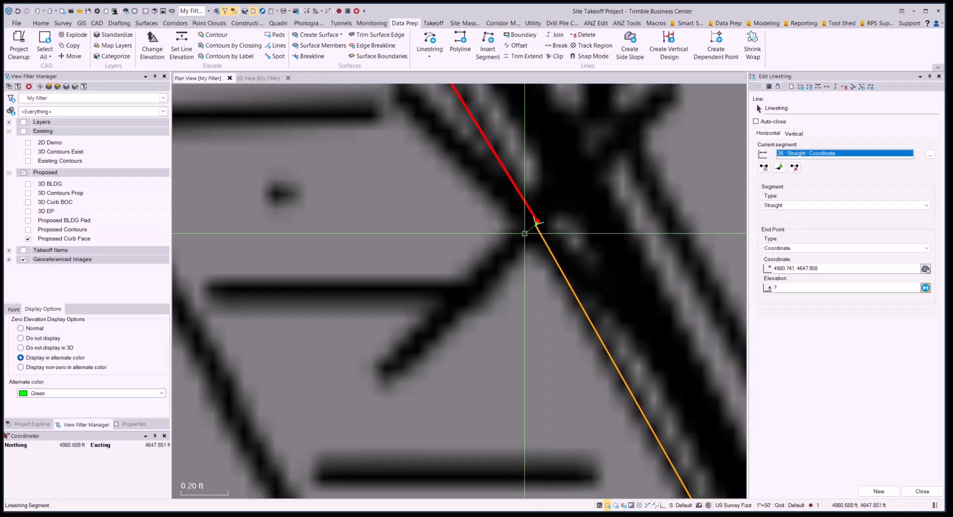
{"action": "scroll", "coordinate": [534, 225], "scroll_direction": "up", "scroll_amount": 2}
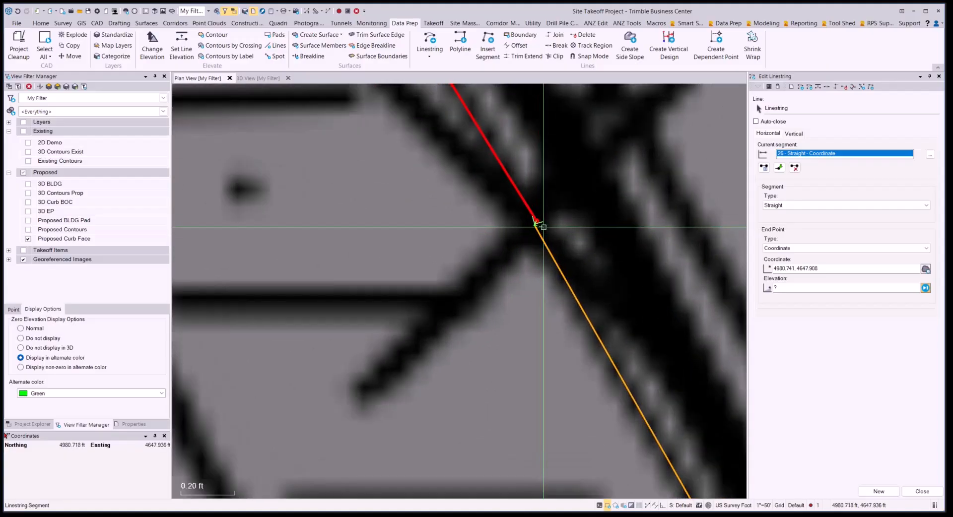
{"action": "scroll", "coordinate": [534, 224], "scroll_direction": "up", "scroll_amount": 3}
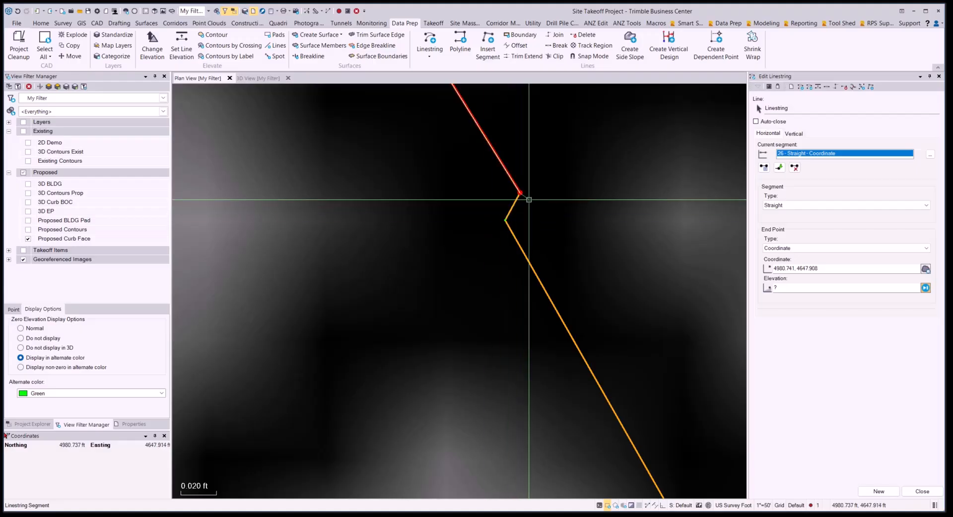
{"action": "scroll", "coordinate": [440, 296], "scroll_direction": "down", "scroll_amount": 3}
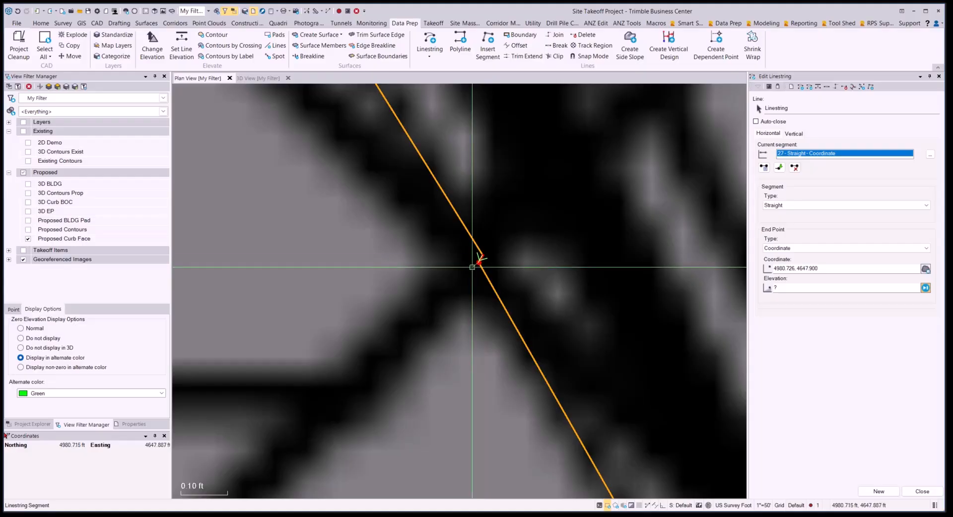
{"action": "scroll", "coordinate": [478, 259], "scroll_direction": "up", "scroll_amount": 1}
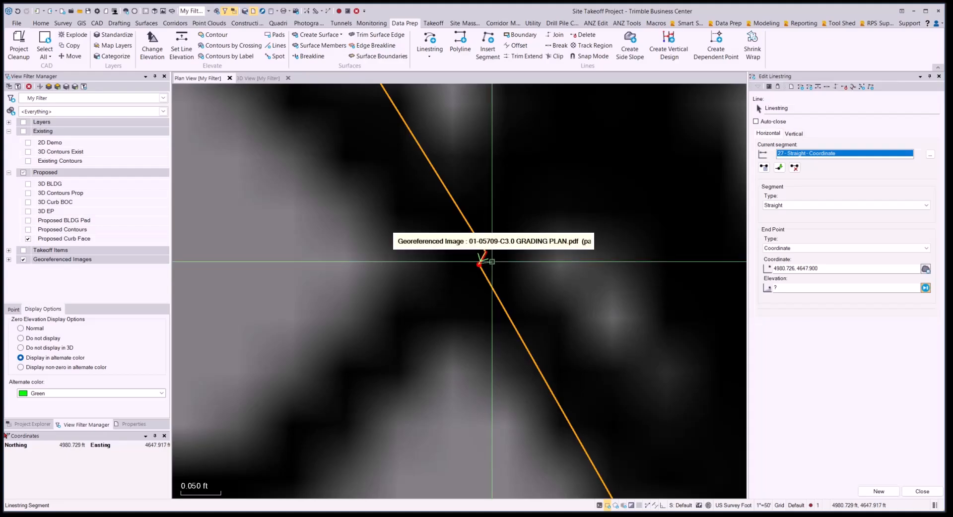
{"action": "left_click", "coordinate": [794, 168]}
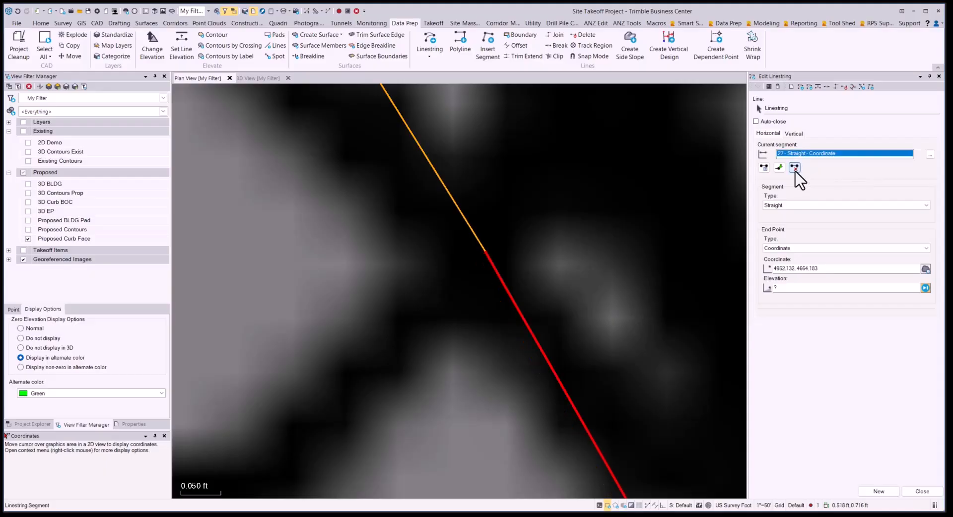
Delete the short segment 69 that forms the jog in the curb linestring at the 1071.04 spot elevation
{"action": "scroll", "coordinate": [476, 238], "scroll_direction": "down", "scroll_amount": 5}
{"action": "scroll", "coordinate": [476, 237], "scroll_direction": "down", "scroll_amount": 7}
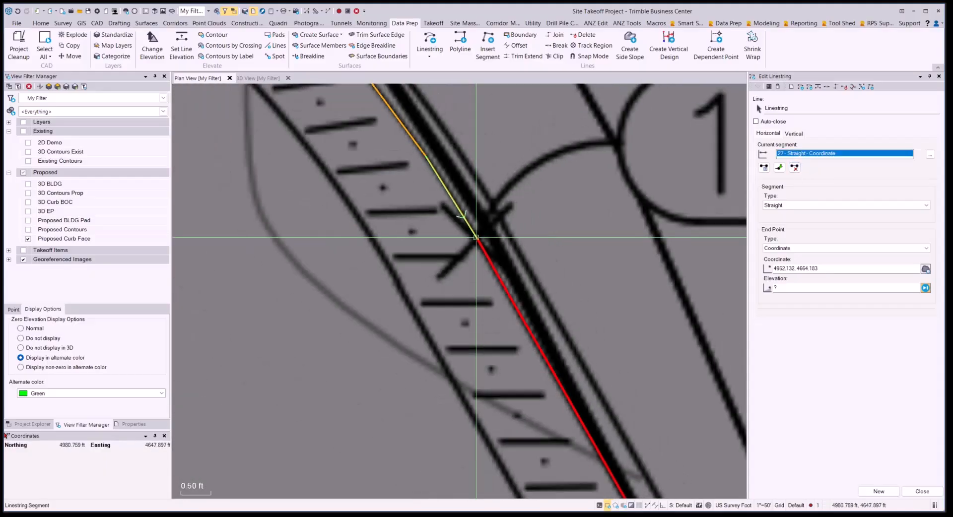
{"action": "scroll", "coordinate": [476, 237], "scroll_direction": "down", "scroll_amount": 2}
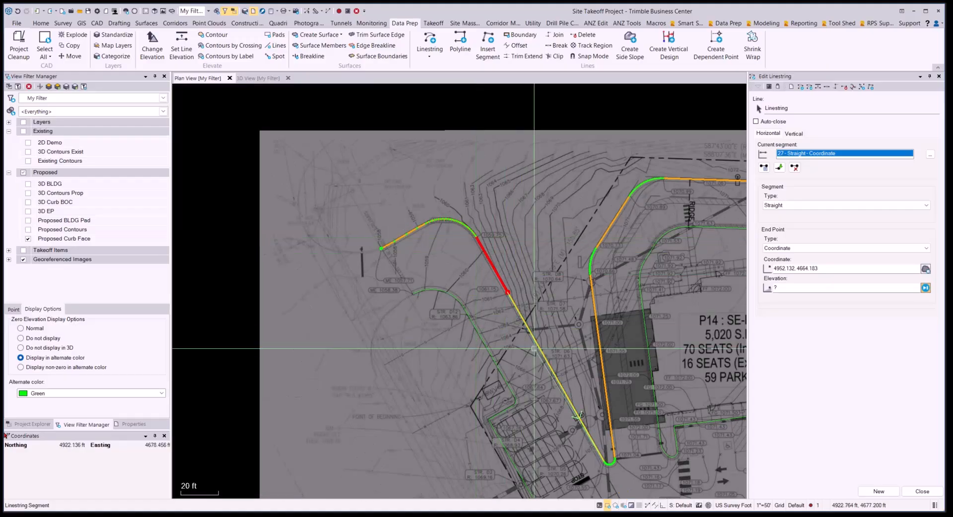
{"action": "middle_click_drag", "start_coordinate": [677, 345], "coordinate": [580, 313]}
{"action": "scroll", "coordinate": [543, 378], "scroll_direction": "up", "scroll_amount": 6}
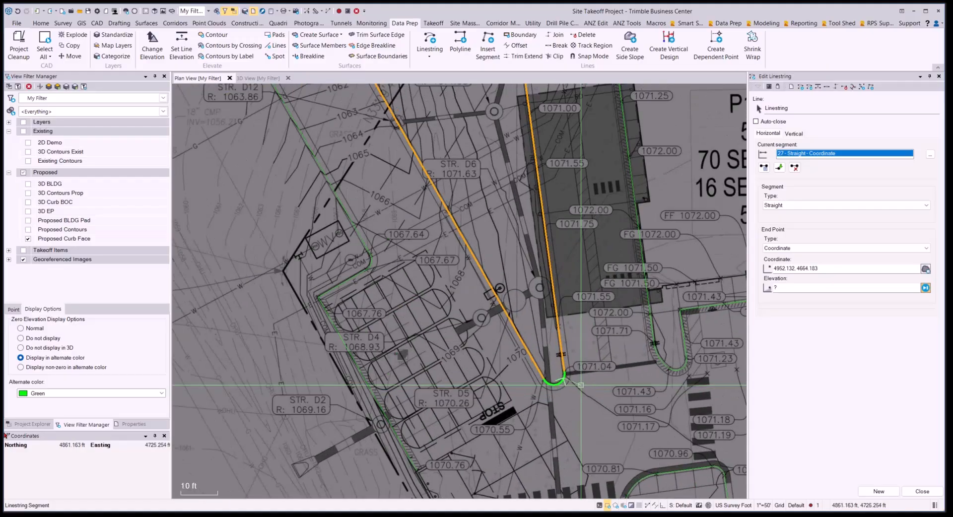
{"action": "scroll", "coordinate": [542, 378], "scroll_direction": "up", "scroll_amount": 8}
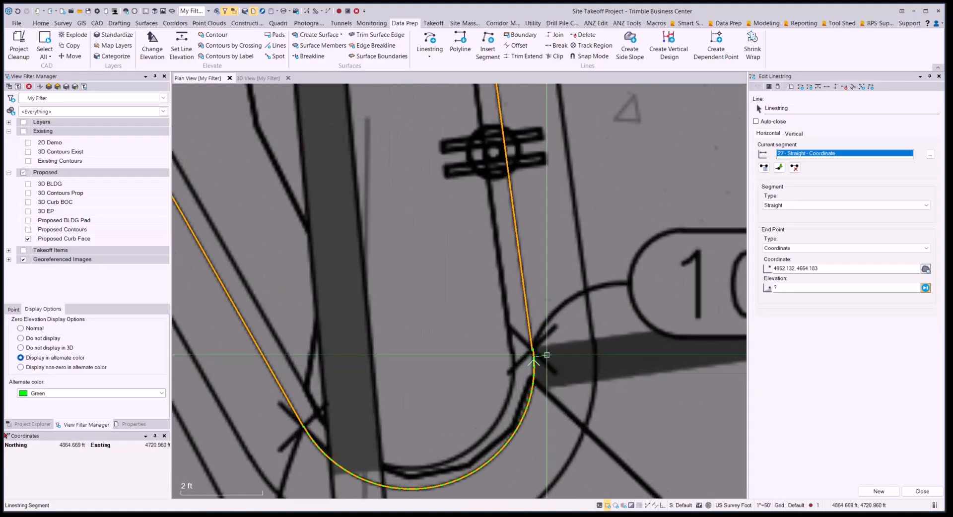
{"action": "scroll", "coordinate": [511, 356], "scroll_direction": "up", "scroll_amount": 1}
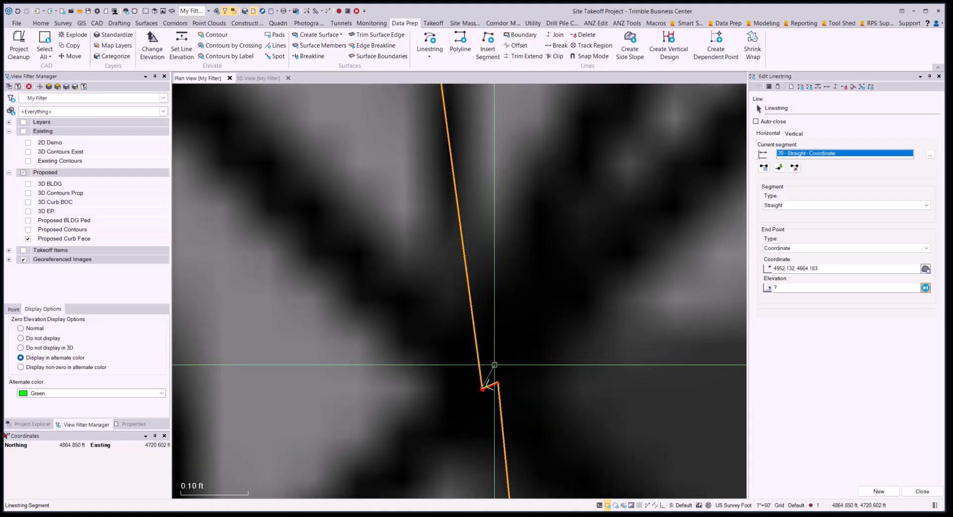
{"action": "middle_click_drag", "start_coordinate": [503, 373], "coordinate": [518, 216]}
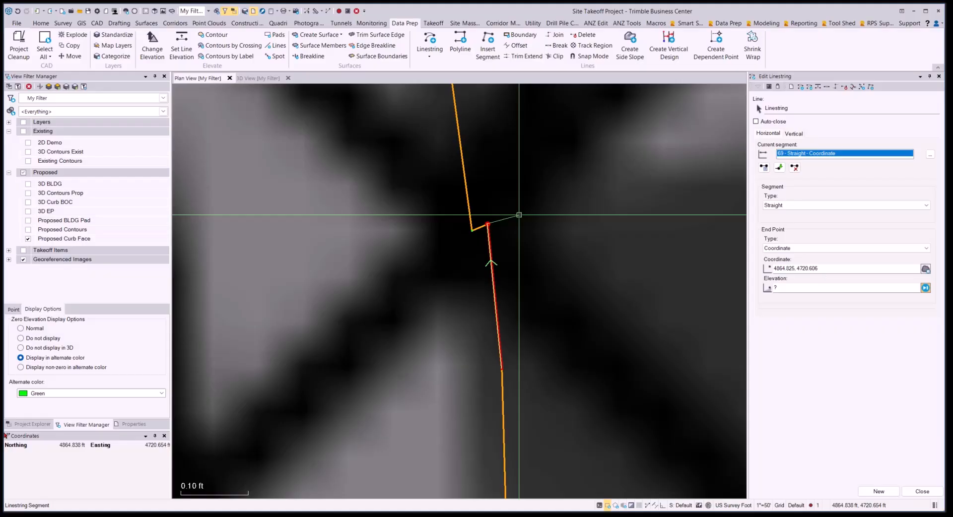
{"action": "left_click", "coordinate": [795, 167]}
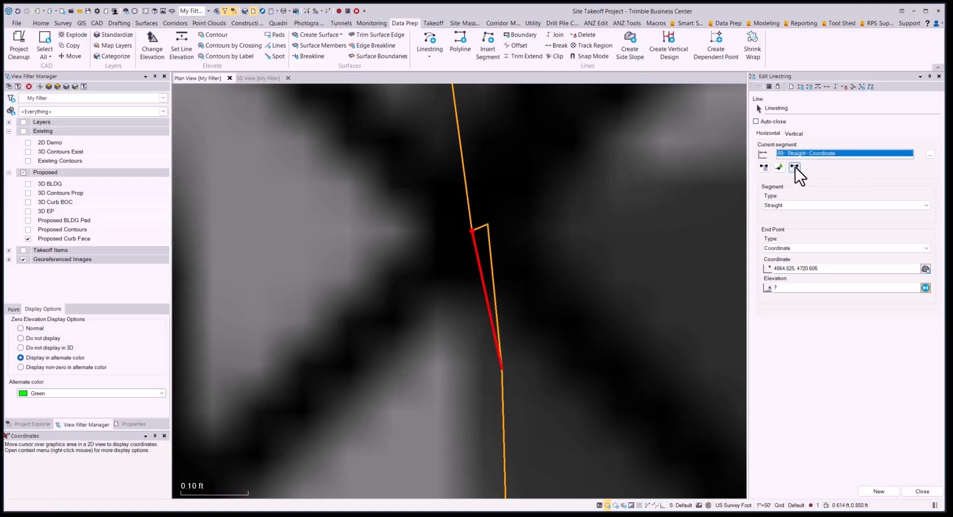
Examine the rounded curb end near 1071.04 and follow the linestring back to its start at ME 1057.71
{"action": "scroll", "coordinate": [653, 228], "scroll_direction": "down", "scroll_amount": 3}
{"action": "scroll", "coordinate": [615, 228], "scroll_direction": "down", "scroll_amount": 3}
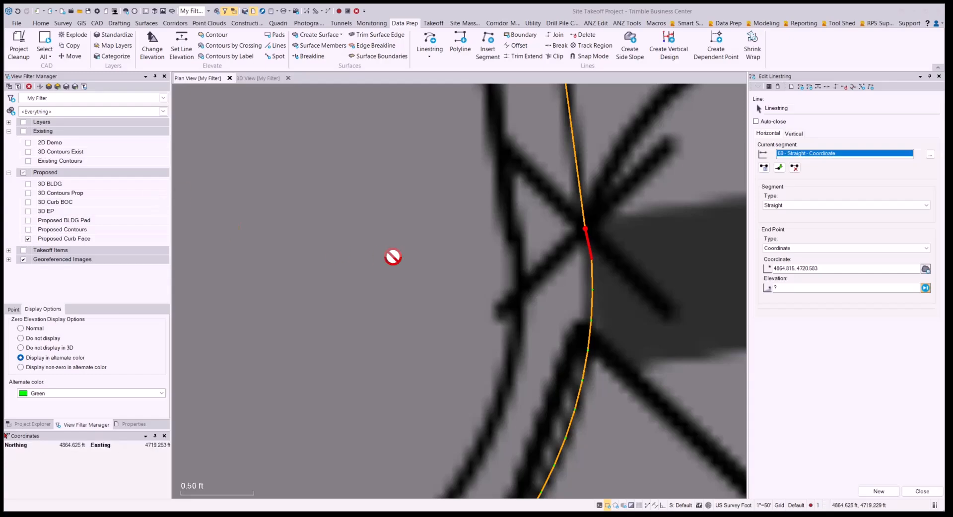
{"action": "scroll", "coordinate": [599, 274], "scroll_direction": "down", "scroll_amount": 5}
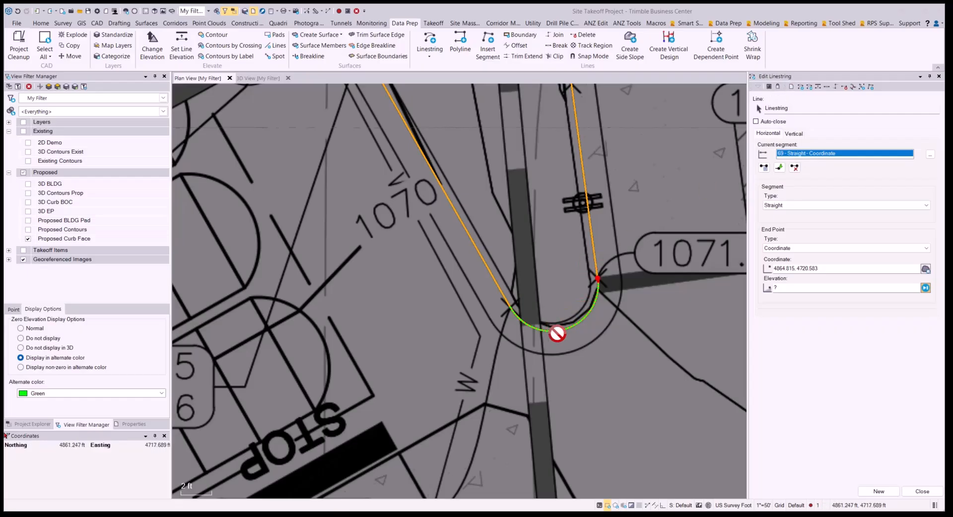
{"action": "scroll", "coordinate": [616, 340], "scroll_direction": "down", "scroll_amount": 2}
{"action": "scroll", "coordinate": [617, 340], "scroll_direction": "down", "scroll_amount": 2}
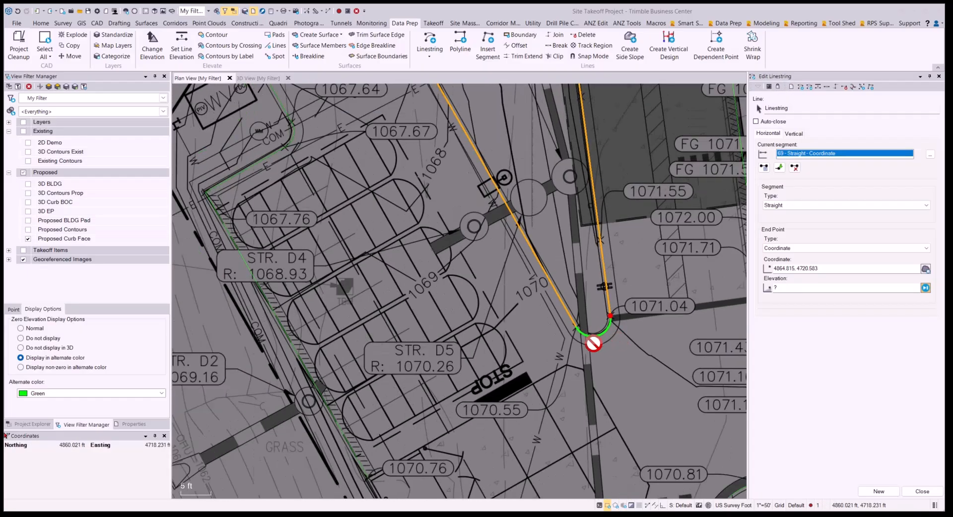
{"action": "scroll", "coordinate": [592, 345], "scroll_direction": "up", "scroll_amount": 3}
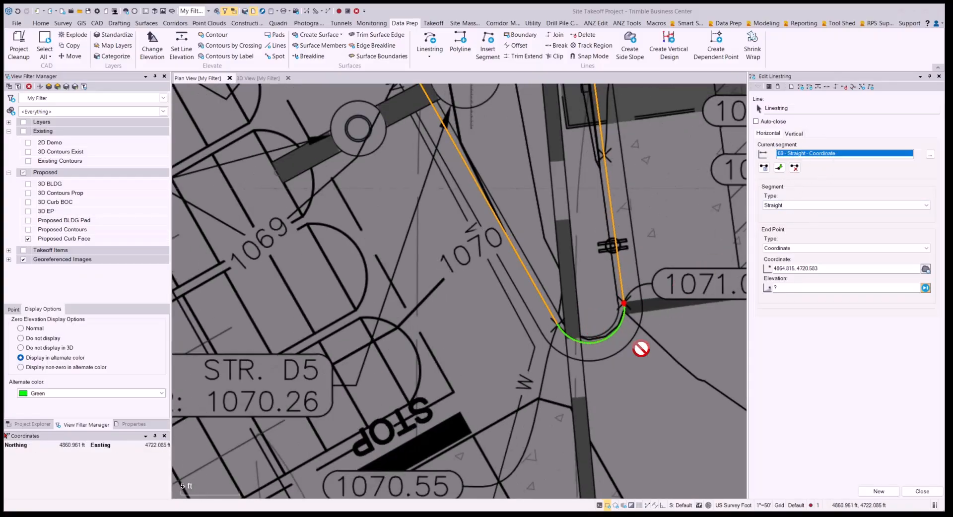
{"action": "scroll", "coordinate": [525, 346], "scroll_direction": "down", "scroll_amount": 5}
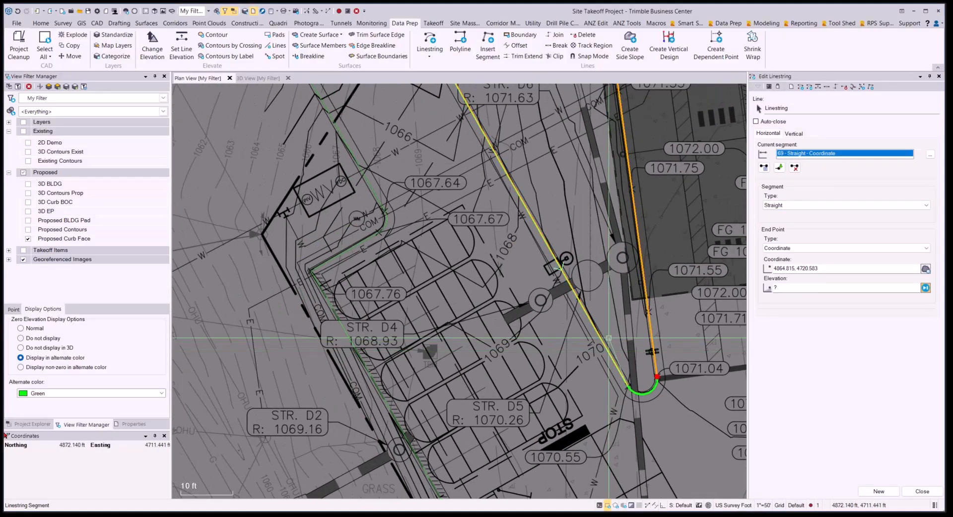
{"action": "middle_click_drag", "start_coordinate": [535, 241], "coordinate": [589, 389]}
{"action": "scroll", "coordinate": [589, 389], "scroll_direction": "up", "scroll_amount": 1}
{"action": "middle_click_drag", "start_coordinate": [488, 180], "coordinate": [546, 338]}
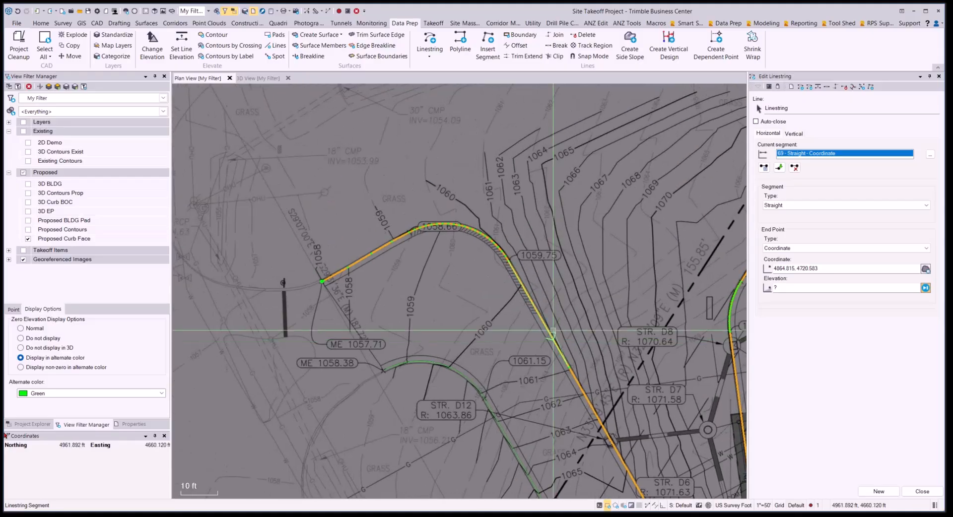
{"action": "scroll", "coordinate": [379, 222], "scroll_direction": "up", "scroll_amount": 5}
{"action": "scroll", "coordinate": [375, 236], "scroll_direction": "down", "scroll_amount": 4}
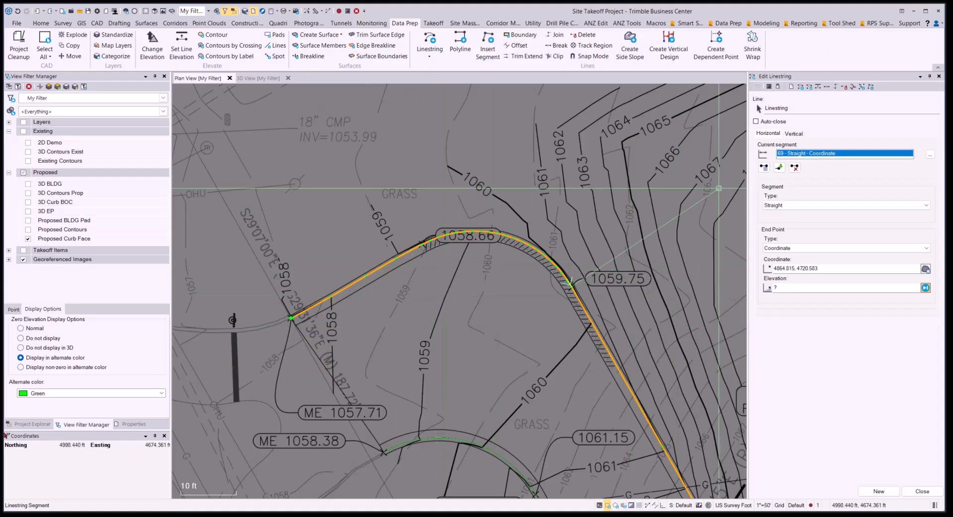
Add a vertical point at the linestring's start, distance 0.00, with elevation 1057.71
{"action": "left_click", "coordinate": [771, 134]}
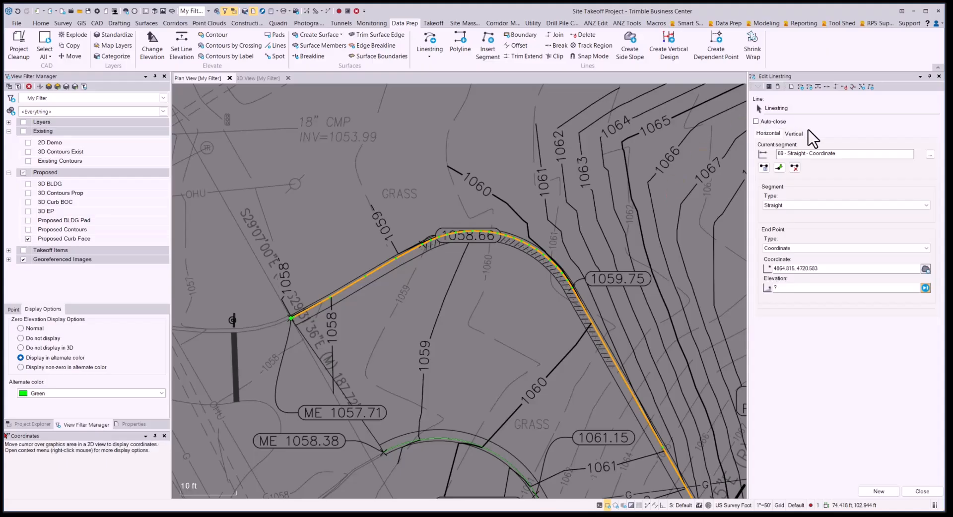
{"action": "left_click", "coordinate": [794, 137]}
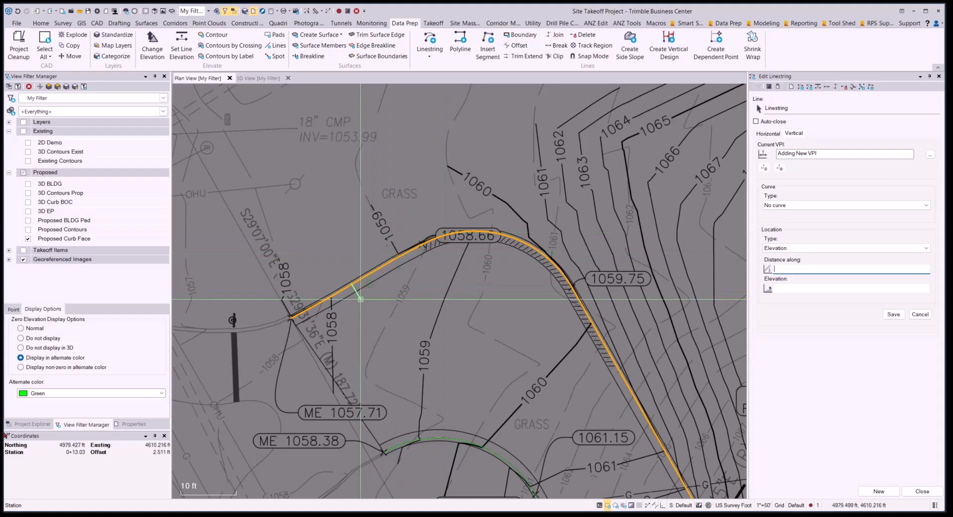
{"action": "scroll", "coordinate": [290, 300], "scroll_direction": "up", "scroll_amount": 5}
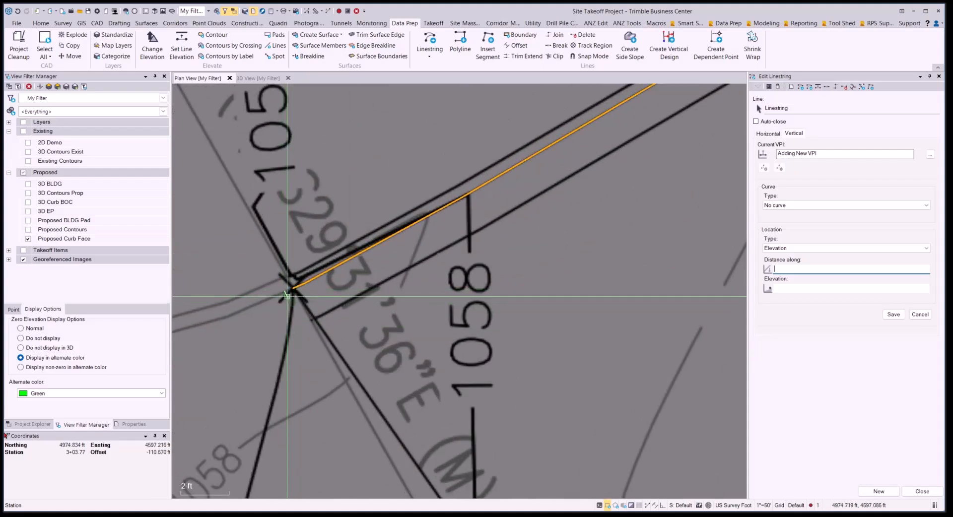
{"action": "scroll", "coordinate": [292, 287], "scroll_direction": "up", "scroll_amount": 2}
{"action": "left_click", "coordinate": [294, 284]}
{"action": "scroll", "coordinate": [294, 284], "scroll_direction": "down", "scroll_amount": 5}
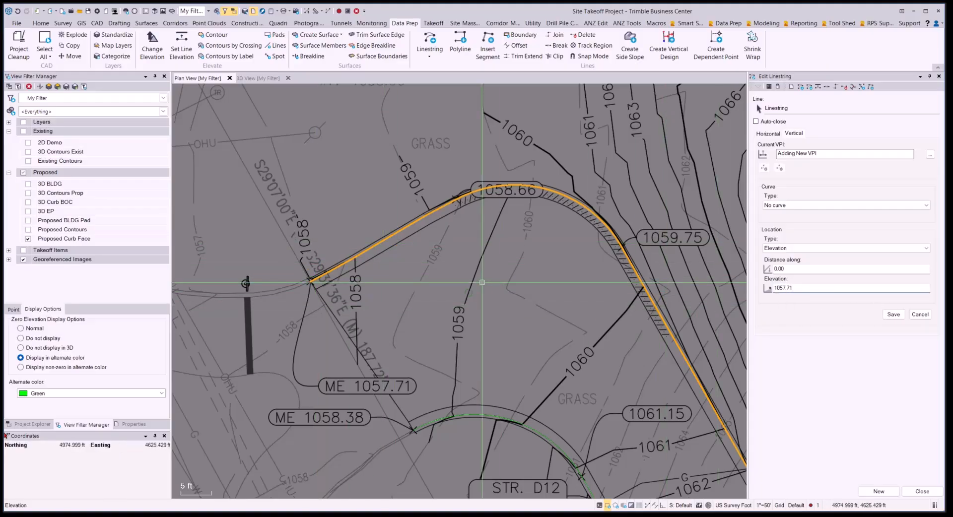
{"action": "key", "text": "Return"}
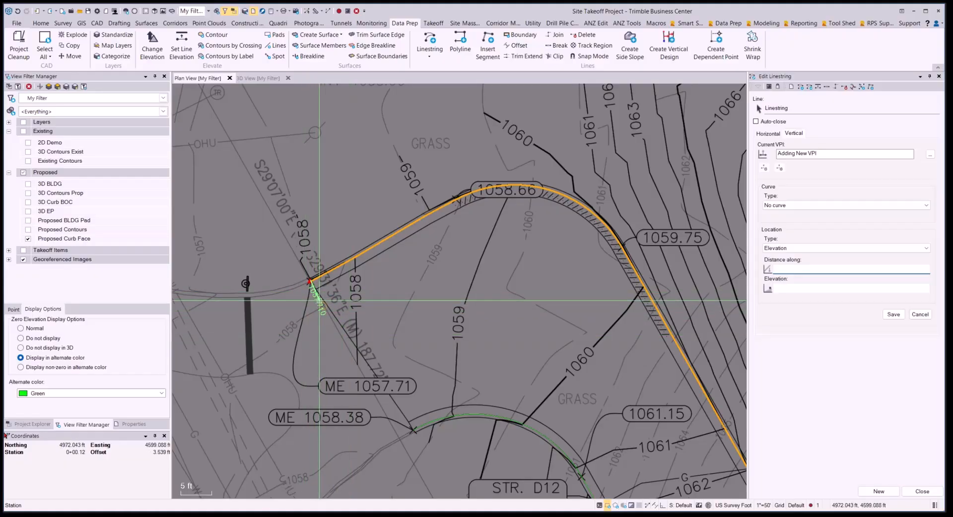
Add a vertical point where the first curve begins, at distance 27.01, with elevation 1058.66
{"action": "scroll", "coordinate": [456, 203], "scroll_direction": "up", "scroll_amount": 3}
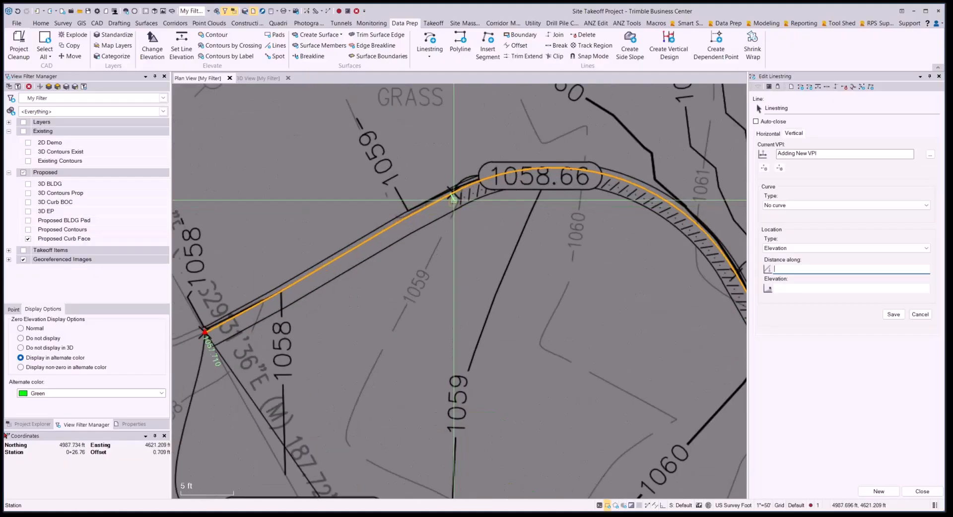
{"action": "left_click", "coordinate": [453, 193]}
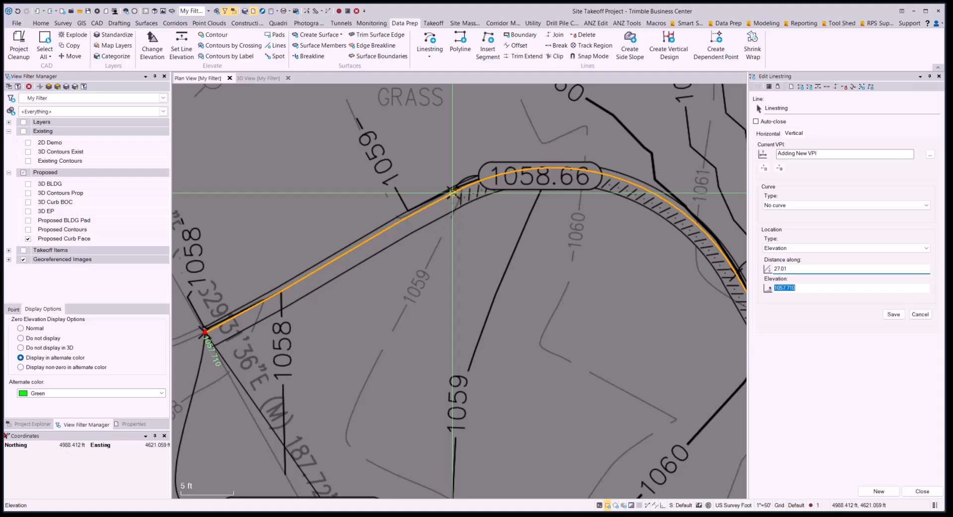
{"action": "type", "text": "1058"}
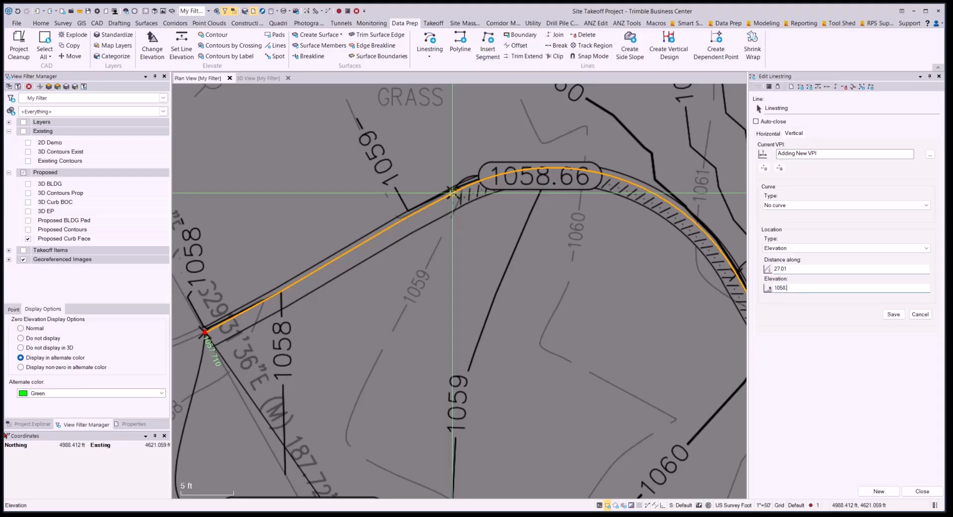
{"action": "type", "text": ".66"}
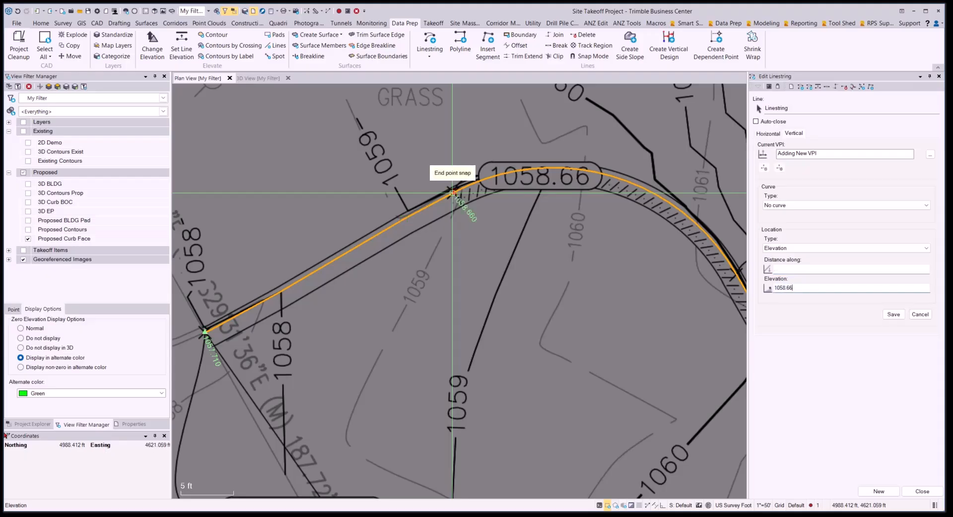
{"action": "key", "text": "Return"}
Add a vertical point where the first curve ends, at distance 57.89, with elevation 1059.75
{"action": "scroll", "coordinate": [454, 268], "scroll_direction": "down", "scroll_amount": 2}
{"action": "middle_click_drag", "start_coordinate": [601, 267], "coordinate": [468, 265]}
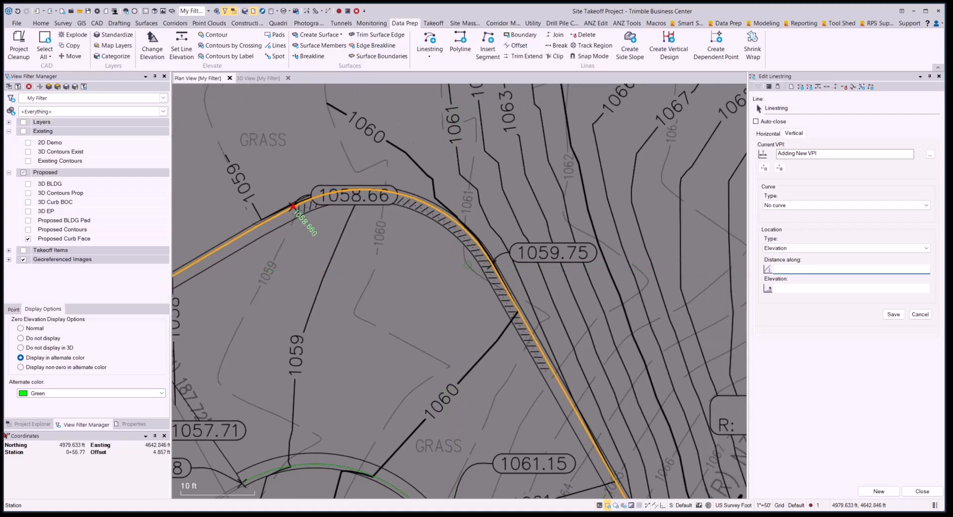
{"action": "scroll", "coordinate": [472, 261], "scroll_direction": "up", "scroll_amount": 5}
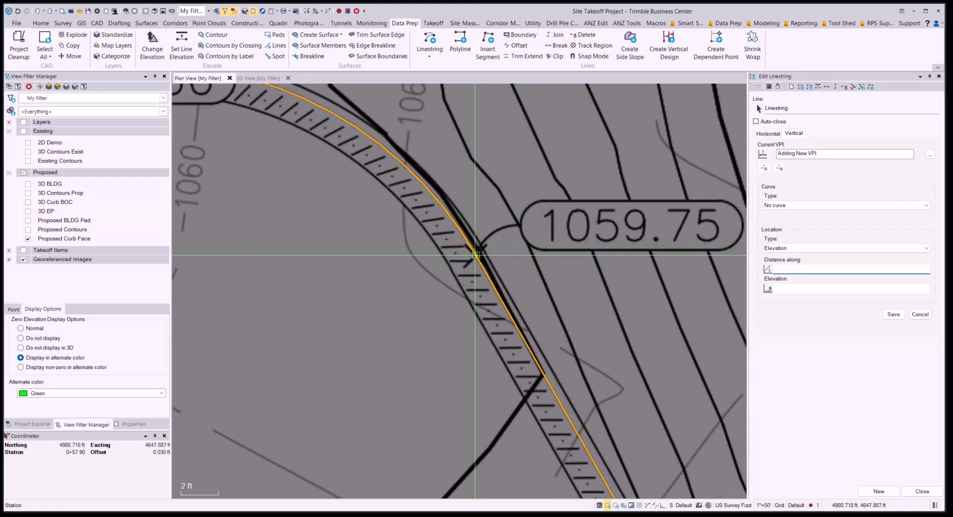
{"action": "left_click", "coordinate": [476, 256]}
{"action": "scroll", "coordinate": [475, 255], "scroll_direction": "down", "scroll_amount": 2}
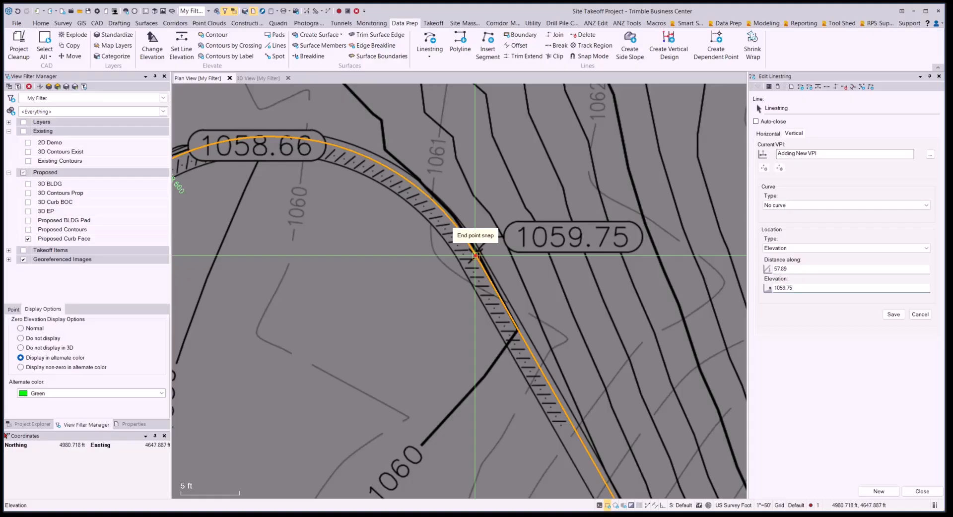
{"action": "key", "text": "Return"}
Examine the straight curb run beyond 1059.75 and trace the STR. D12 label's leader to its inlet on the linestring
{"action": "scroll", "coordinate": [475, 256], "scroll_direction": "down", "scroll_amount": 4}
{"action": "middle_click_drag", "start_coordinate": [557, 343], "coordinate": [455, 211]}
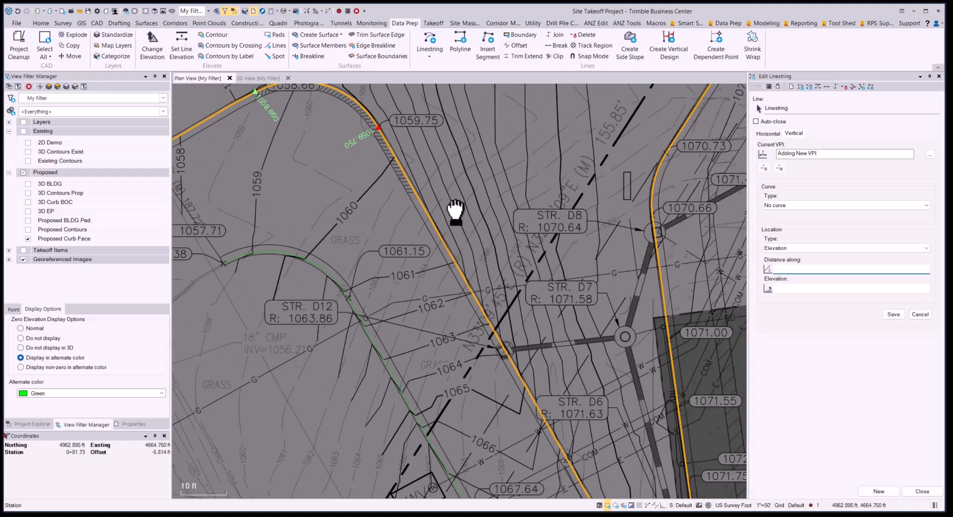
{"action": "scroll", "coordinate": [465, 263], "scroll_direction": "up", "scroll_amount": 5}
{"action": "middle_click_drag", "start_coordinate": [513, 326], "coordinate": [419, 178]}
{"action": "middle_click_drag", "start_coordinate": [473, 342], "coordinate": [425, 198]}
{"action": "middle_click_drag", "start_coordinate": [479, 284], "coordinate": [463, 240]}
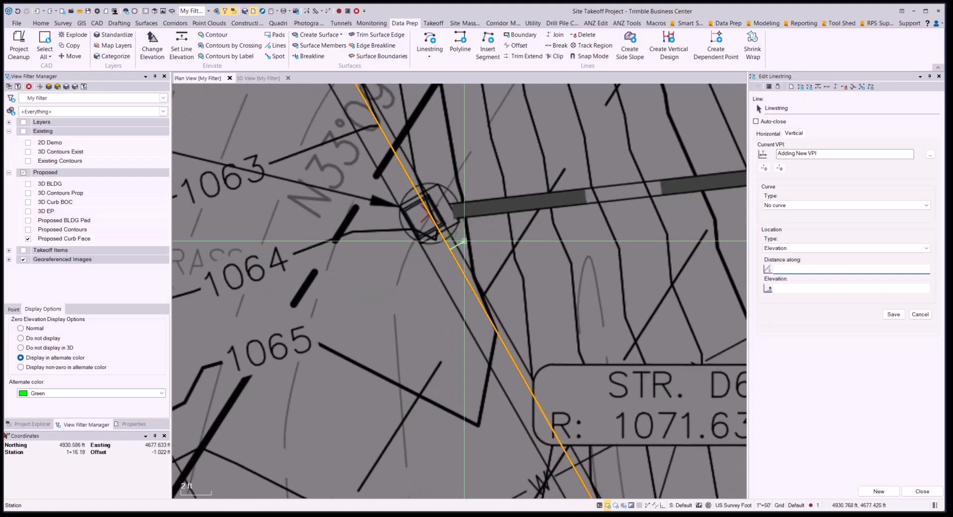
{"action": "scroll", "coordinate": [498, 264], "scroll_direction": "down", "scroll_amount": 3}
{"action": "middle_click_drag", "start_coordinate": [499, 268], "coordinate": [600, 314]}
{"action": "scroll", "coordinate": [601, 315], "scroll_direction": "down", "scroll_amount": 2}
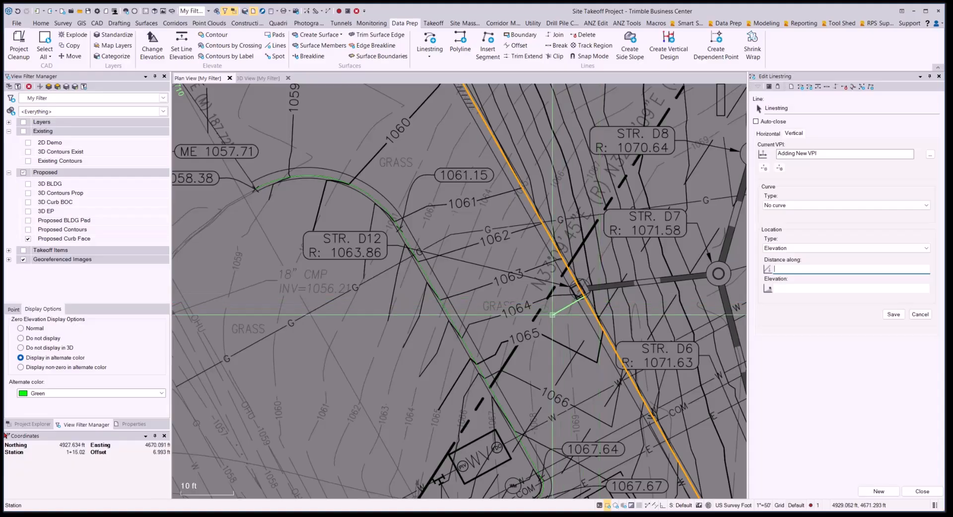
{"action": "scroll", "coordinate": [570, 254], "scroll_direction": "up", "scroll_amount": 2}
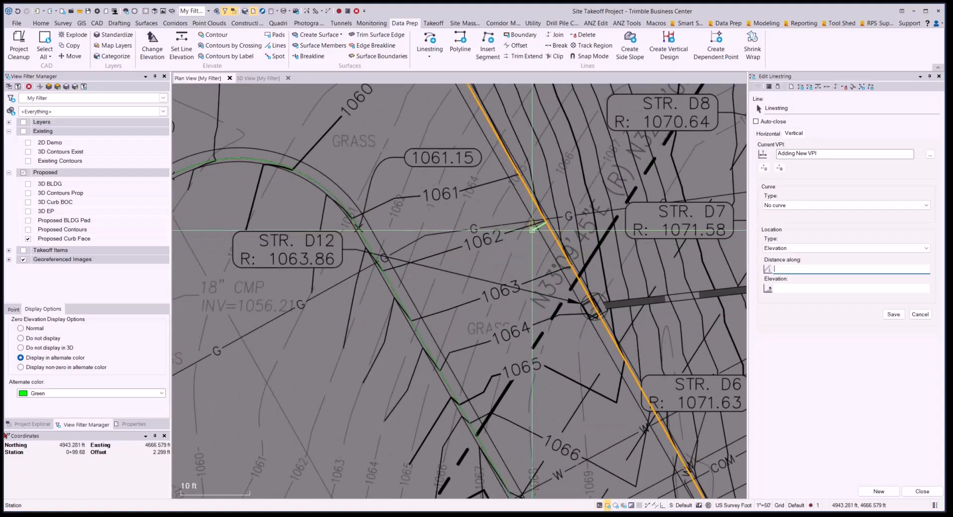
{"action": "scroll", "coordinate": [538, 314], "scroll_direction": "down", "scroll_amount": 2}
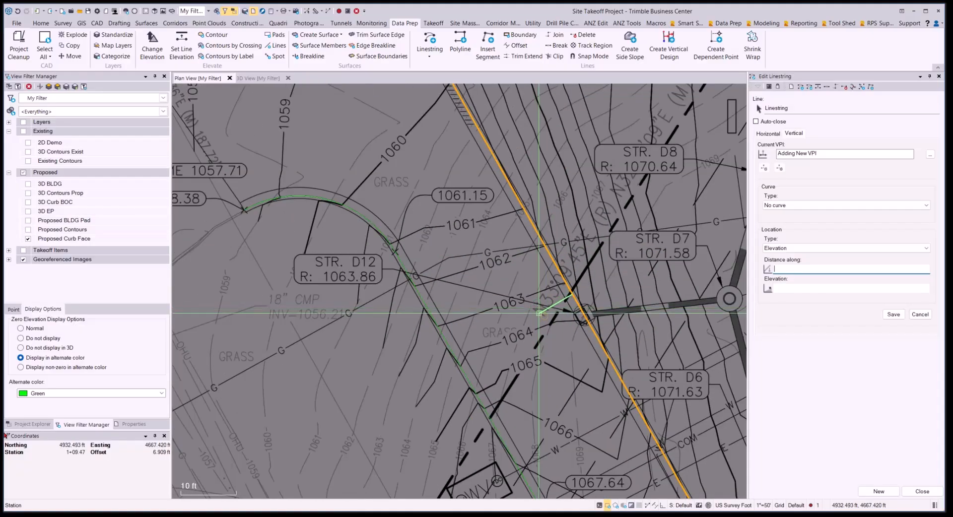
{"action": "scroll", "coordinate": [573, 321], "scroll_direction": "up", "scroll_amount": 2}
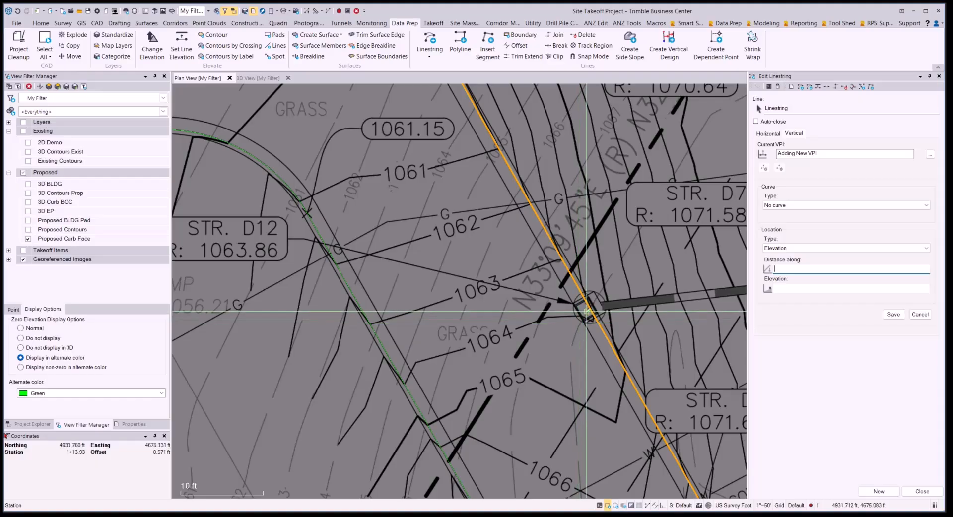
{"action": "scroll", "coordinate": [585, 312], "scroll_direction": "down", "scroll_amount": 2}
{"action": "scroll", "coordinate": [584, 312], "scroll_direction": "up", "scroll_amount": 2}
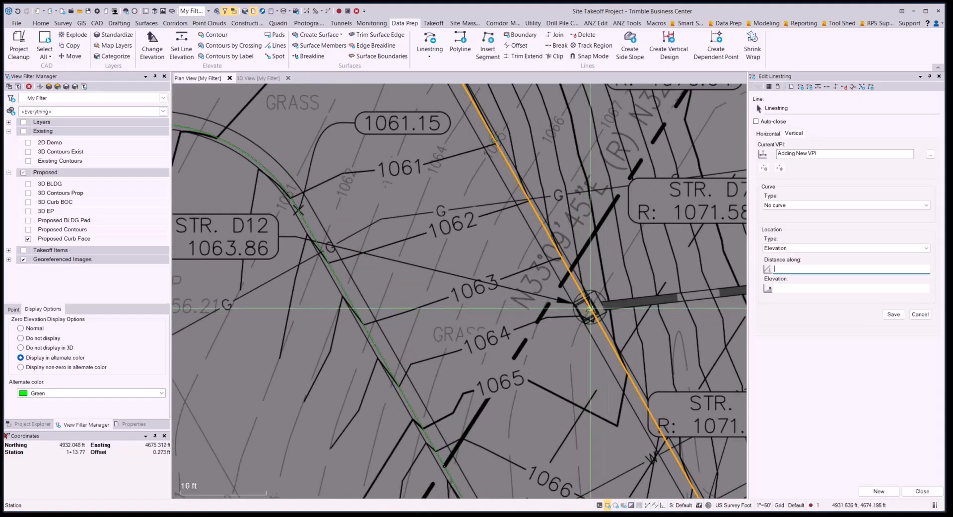
{"action": "middle_click_drag", "start_coordinate": [349, 285], "coordinate": [439, 282]}
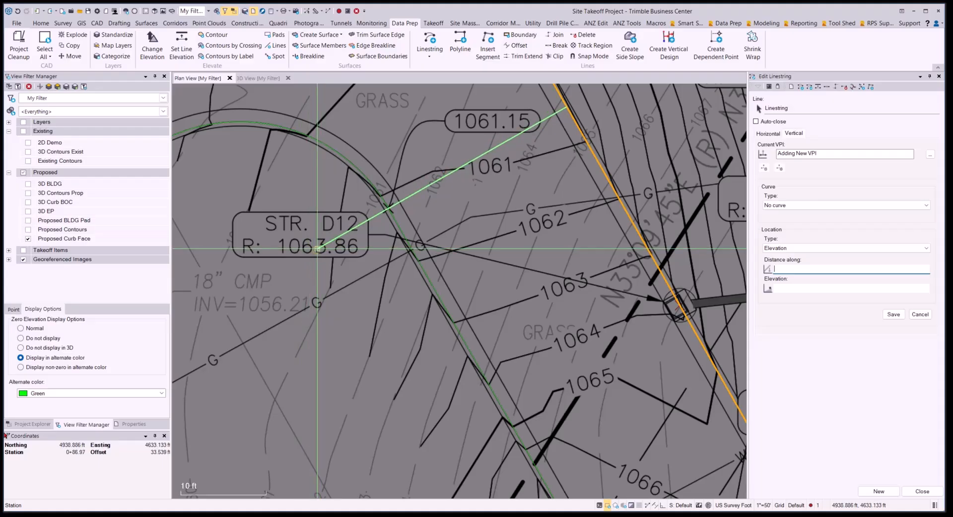
Add a vertical point on the linestring at the STR. D12 inlet, distance 113.67, with elevation 1063.86
{"action": "scroll", "coordinate": [318, 248], "scroll_direction": "down", "scroll_amount": 1}
{"action": "middle_click_drag", "start_coordinate": [497, 309], "coordinate": [423, 298]}
{"action": "scroll", "coordinate": [529, 302], "scroll_direction": "up", "scroll_amount": 4}
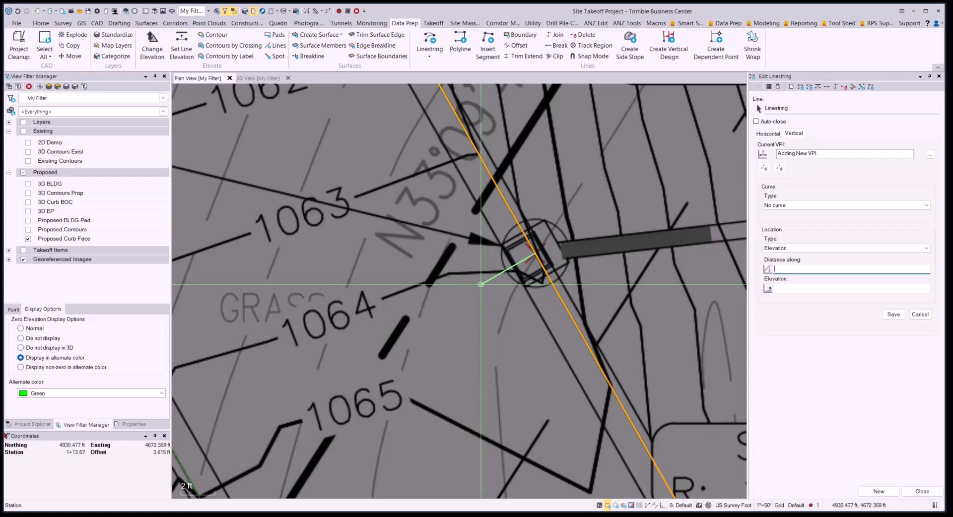
{"action": "scroll", "coordinate": [480, 284], "scroll_direction": "down", "scroll_amount": 6}
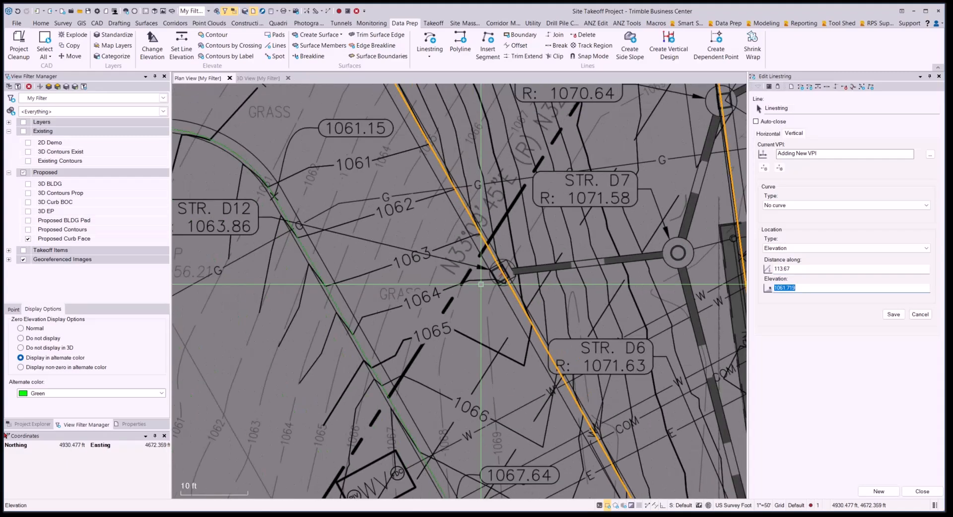
{"action": "type", "text": "106"}
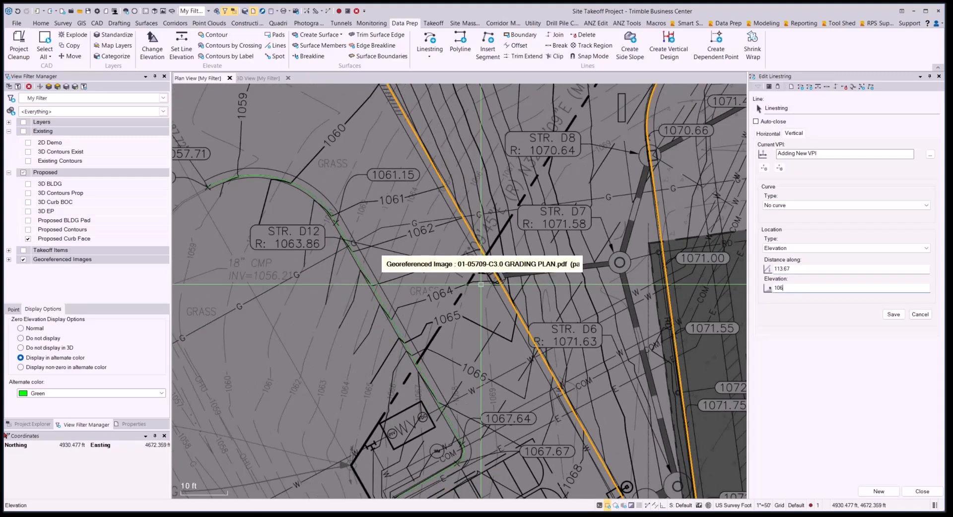
{"action": "type", "text": "3.86"}
{"action": "key", "text": "Return"}
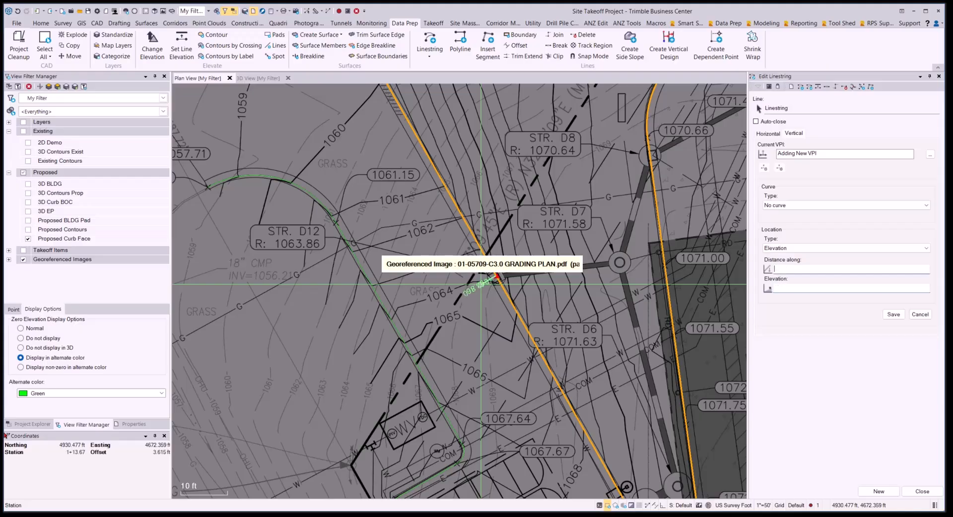
Add a vertical point where the rounded curb end begins, at distance 193.47, with elevation 1070.55
{"action": "middle_click_drag", "start_coordinate": [557, 370], "coordinate": [505, 265]}
{"action": "middle_click_drag", "start_coordinate": [559, 332], "coordinate": [498, 230]}
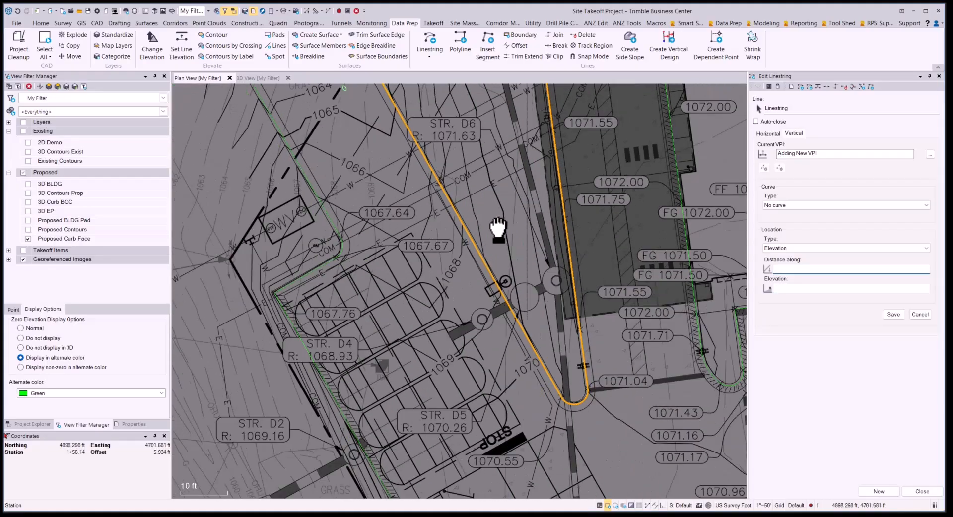
{"action": "middle_click_drag", "start_coordinate": [535, 322], "coordinate": [514, 230]}
{"action": "middle_click_drag", "start_coordinate": [514, 278], "coordinate": [587, 428]}
{"action": "middle_click_drag", "start_coordinate": [491, 247], "coordinate": [561, 379]}
{"action": "middle_click_drag", "start_coordinate": [561, 443], "coordinate": [459, 271]}
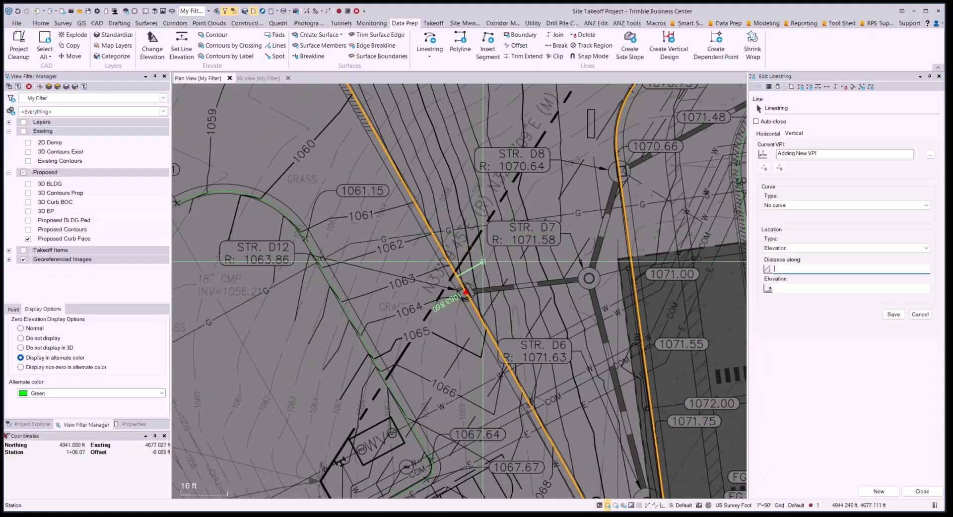
{"action": "mouse_move", "coordinate": [582, 384]}
{"action": "middle_mouse_down"}
{"action": "mouse_move", "coordinate": [500, 270]}
{"action": "mouse_move", "coordinate": [498, 308]}
{"action": "middle_mouse_up"}
{"action": "scroll", "coordinate": [552, 378], "scroll_direction": "up", "scroll_amount": 10}
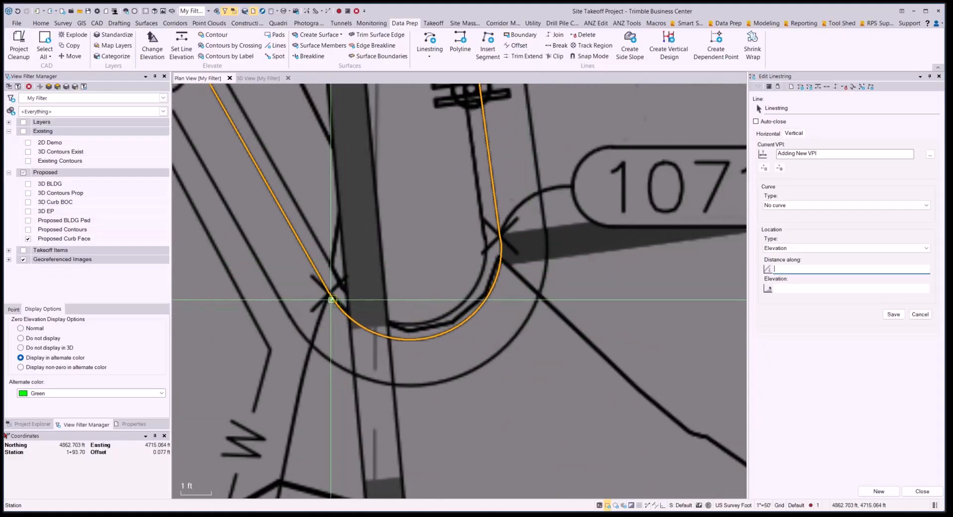
{"action": "left_click", "coordinate": [342, 312]}
{"action": "scroll", "coordinate": [407, 265], "scroll_direction": "down", "scroll_amount": 10}
{"action": "scroll", "coordinate": [407, 264], "scroll_direction": "down", "scroll_amount": 1}
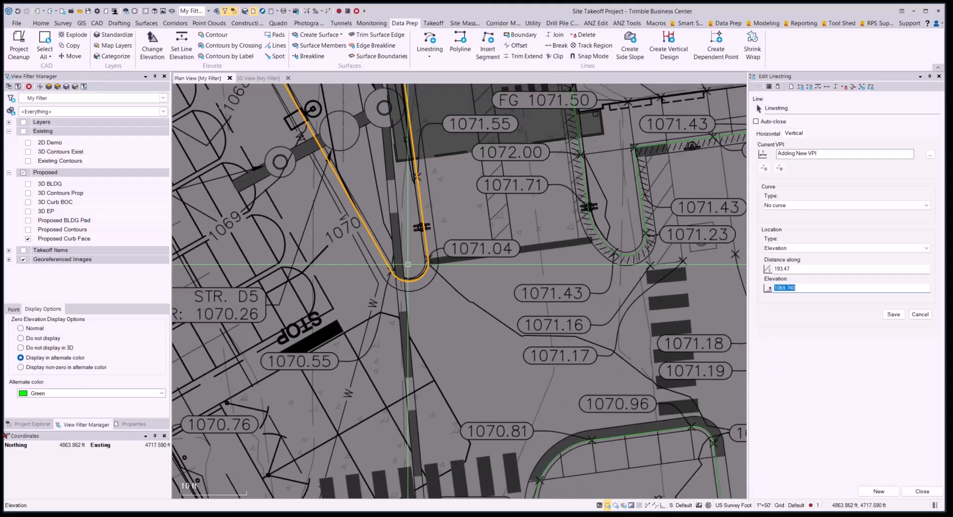
{"action": "type", "text": "1070.5"}
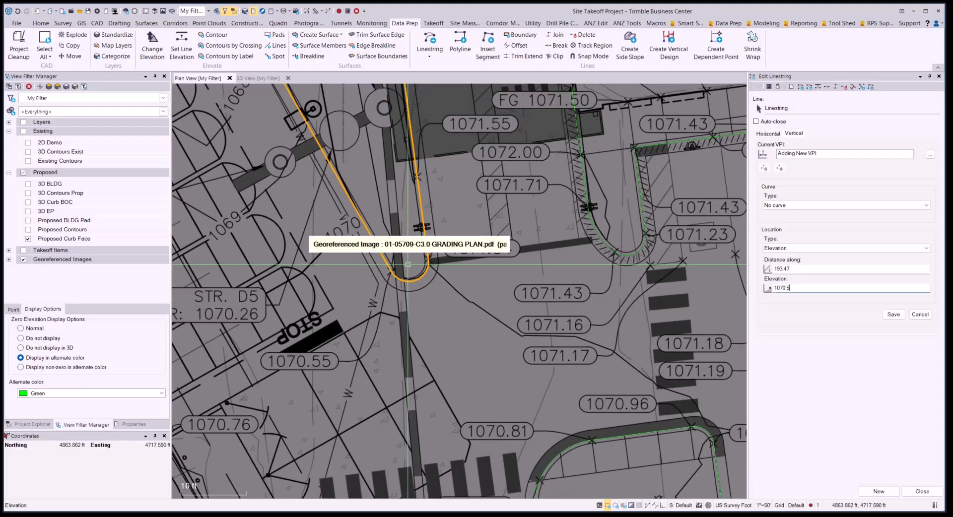
{"action": "type", "text": "0"}
{"action": "key", "text": "Return"}
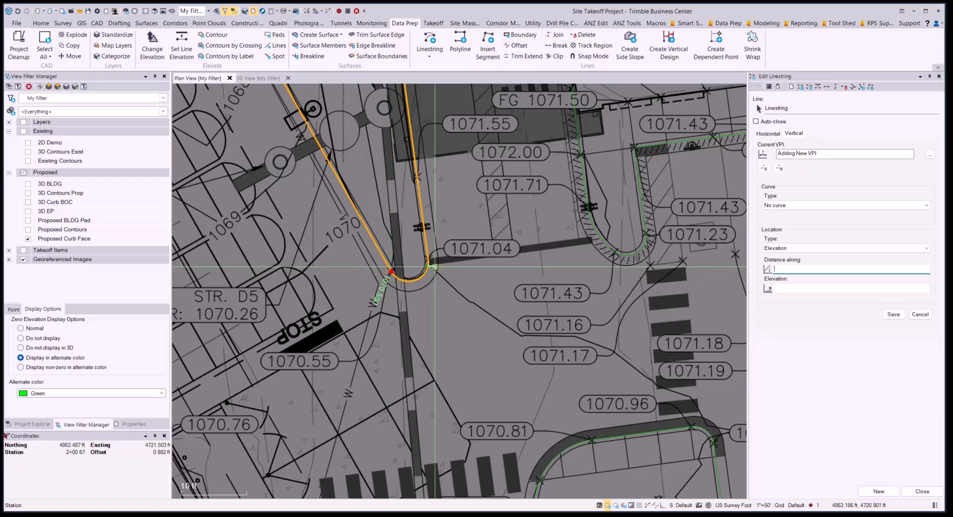
Return to the vertical point at distance 113.67 and review its elevation, slopes and position among the points along the linestring
{"action": "scroll", "coordinate": [437, 268], "scroll_direction": "up", "scroll_amount": 1}
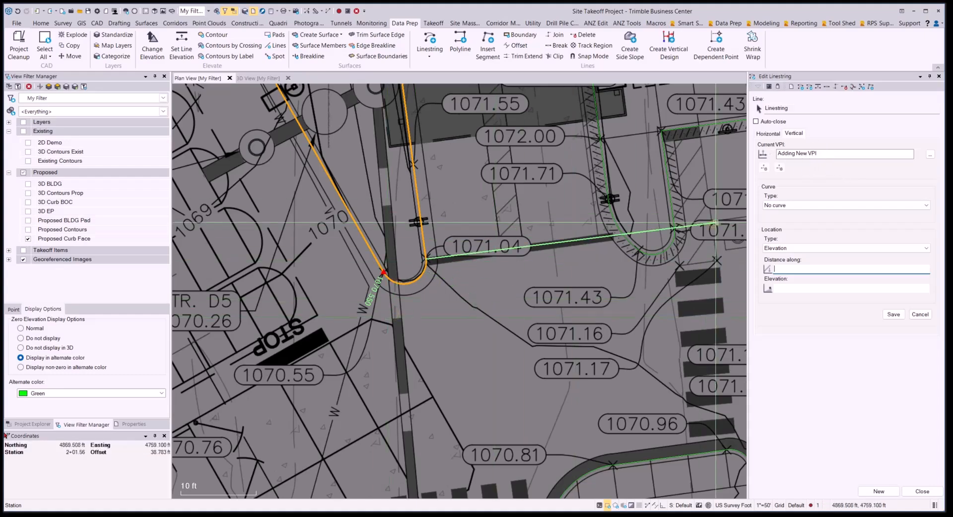
{"action": "scroll", "coordinate": [373, 294], "scroll_direction": "up", "scroll_amount": 6}
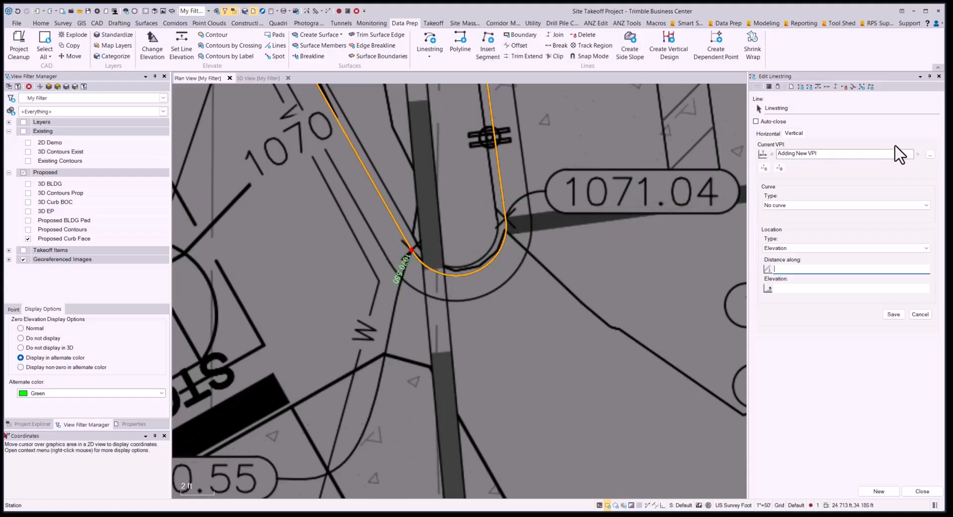
{"action": "left_click", "coordinate": [772, 155]}
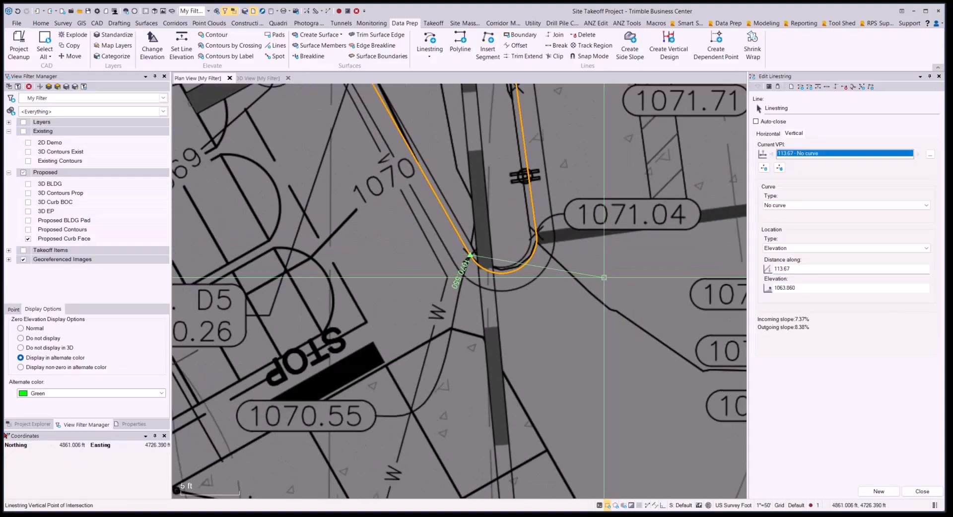
{"action": "middle_click_drag", "start_coordinate": [604, 278], "coordinate": [608, 390]}
{"action": "scroll", "coordinate": [596, 359], "scroll_direction": "down", "scroll_amount": 1}
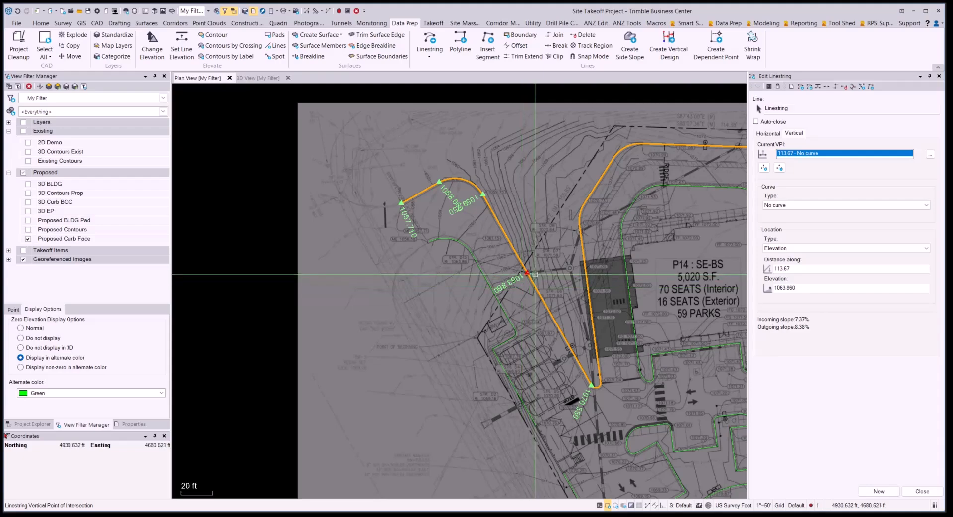
{"action": "scroll", "coordinate": [531, 274], "scroll_direction": "up", "scroll_amount": 3}
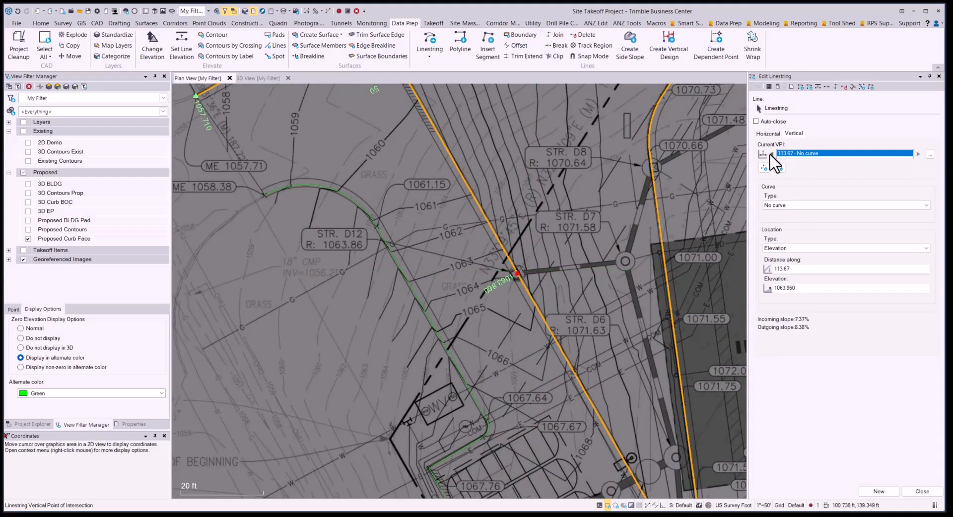
{"action": "left_click", "coordinate": [800, 290]}
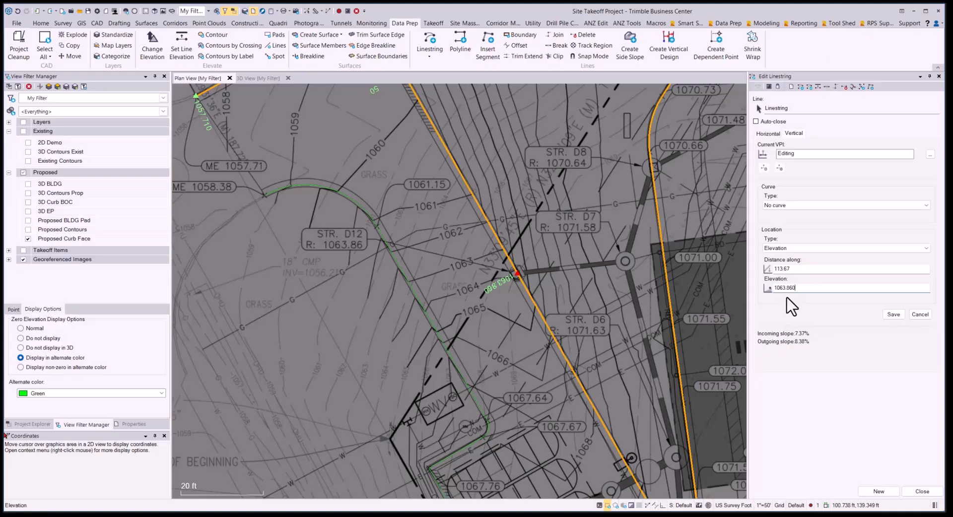
{"action": "left_click", "coordinate": [892, 314]}
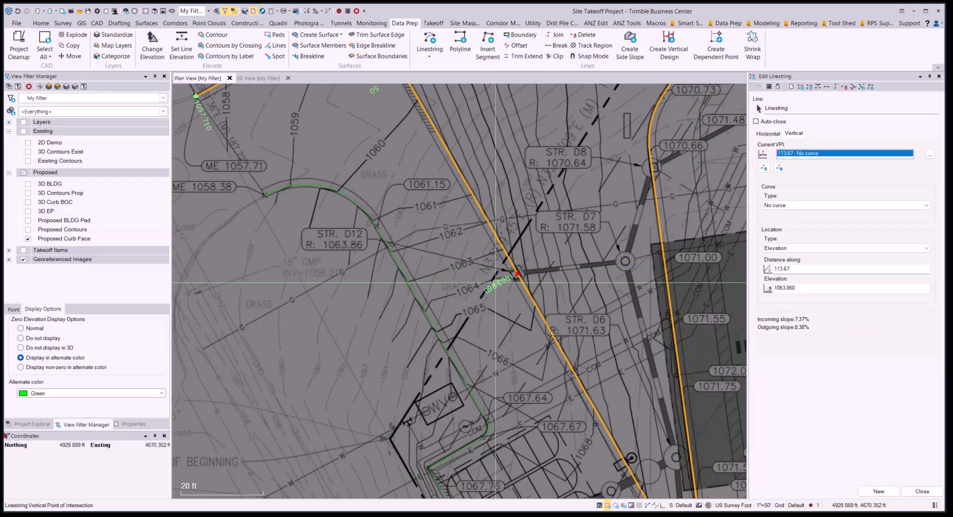
{"action": "scroll", "coordinate": [496, 282], "scroll_direction": "down", "scroll_amount": 3}
{"action": "middle_click_drag", "start_coordinate": [523, 348], "coordinate": [502, 320]}
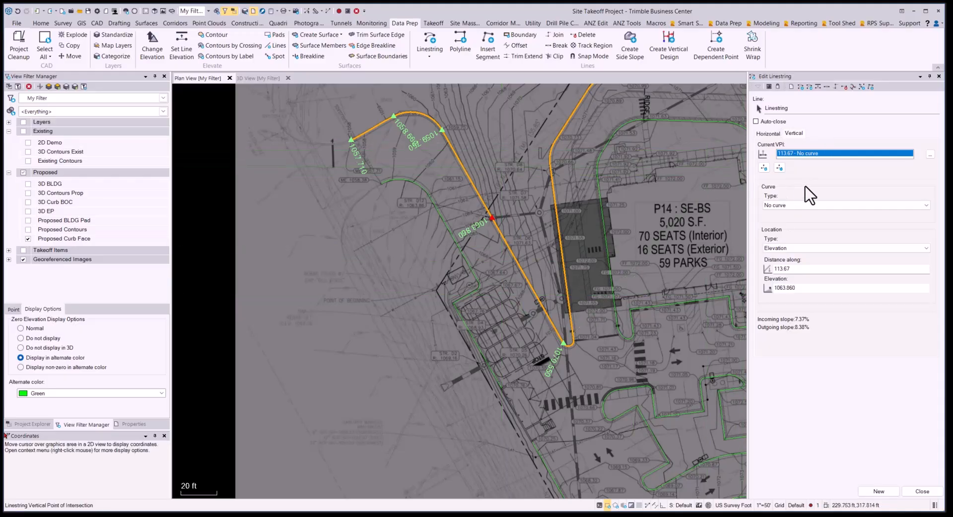
{"action": "left_click", "coordinate": [793, 133]}
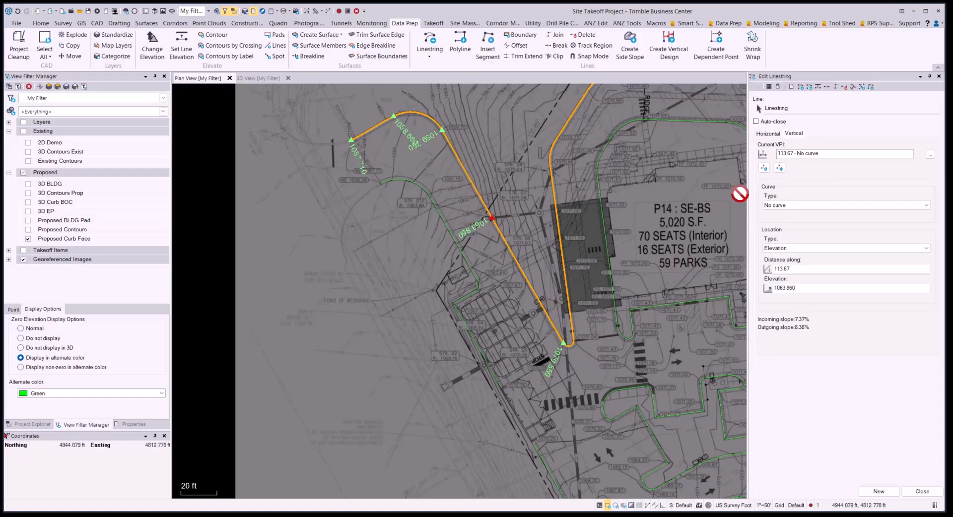
Add a vertical point where the rounded curb end finishes, at distance 201.77, with elevation 1071.04
{"action": "left_click", "coordinate": [764, 167]}
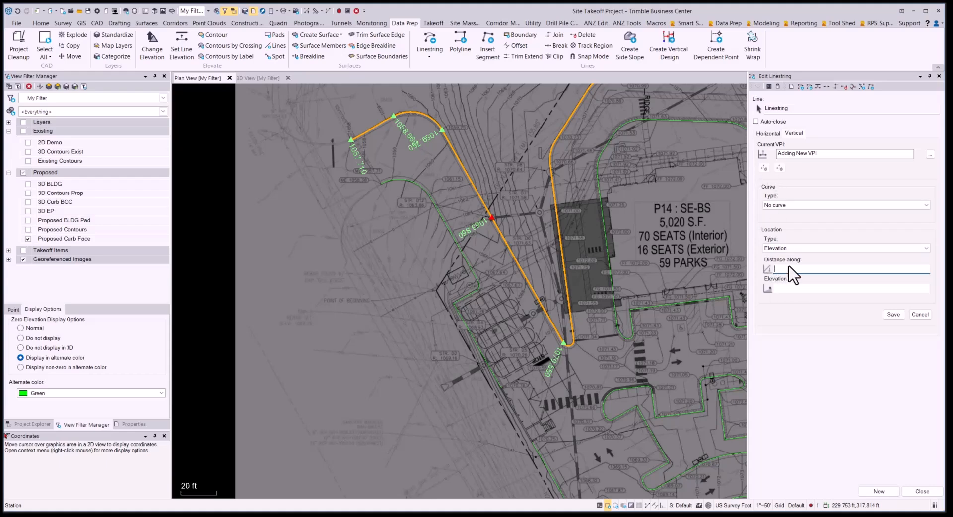
{"action": "scroll", "coordinate": [568, 330], "scroll_direction": "up", "scroll_amount": 5}
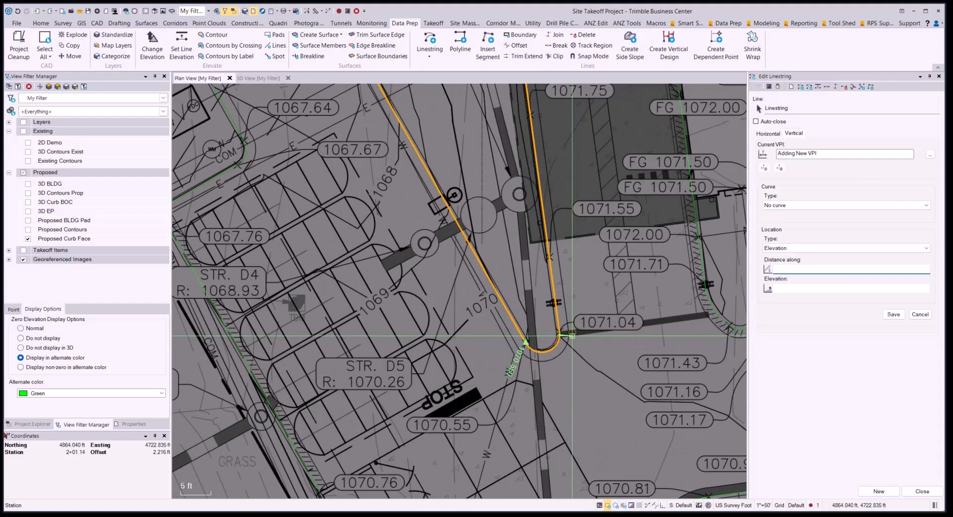
{"action": "scroll", "coordinate": [569, 330], "scroll_direction": "up", "scroll_amount": 2}
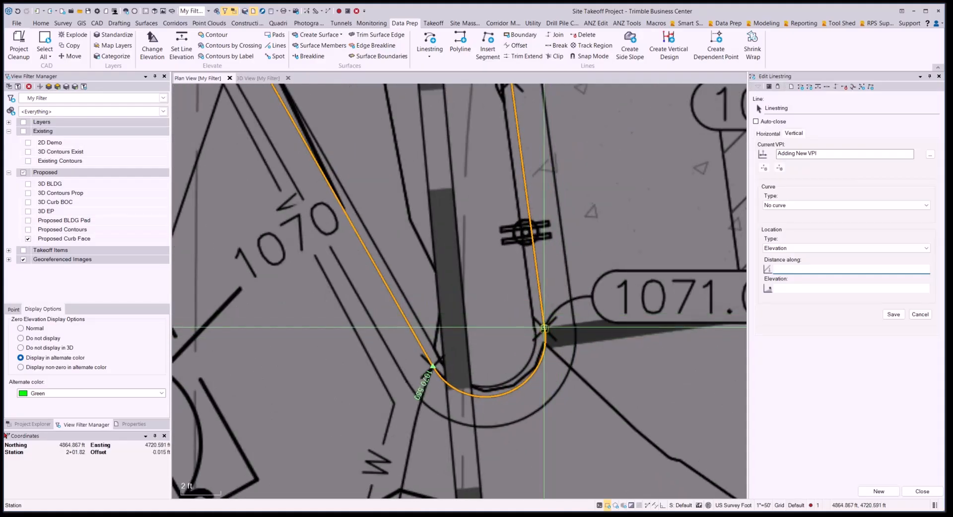
{"action": "left_click", "coordinate": [544, 328]}
{"action": "scroll", "coordinate": [544, 328], "scroll_direction": "down", "scroll_amount": 2}
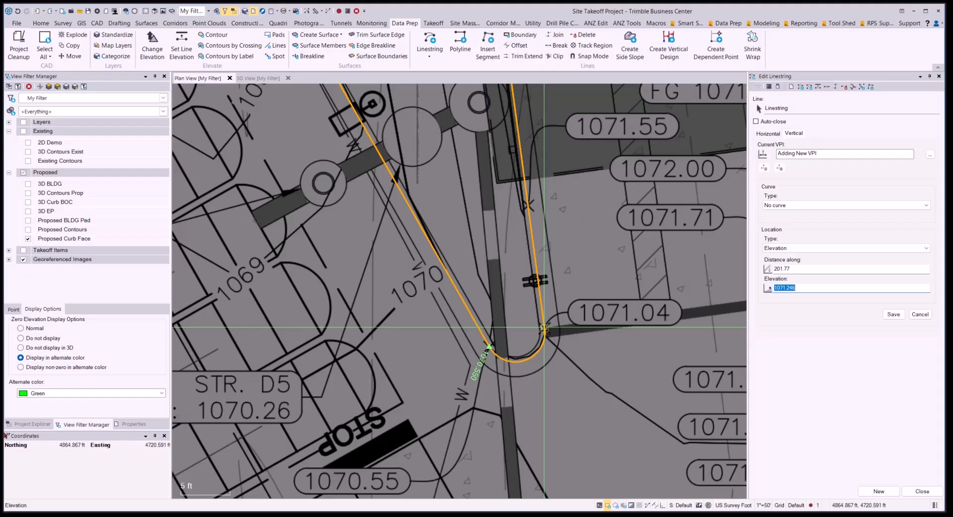
{"action": "type", "text": "1071"}
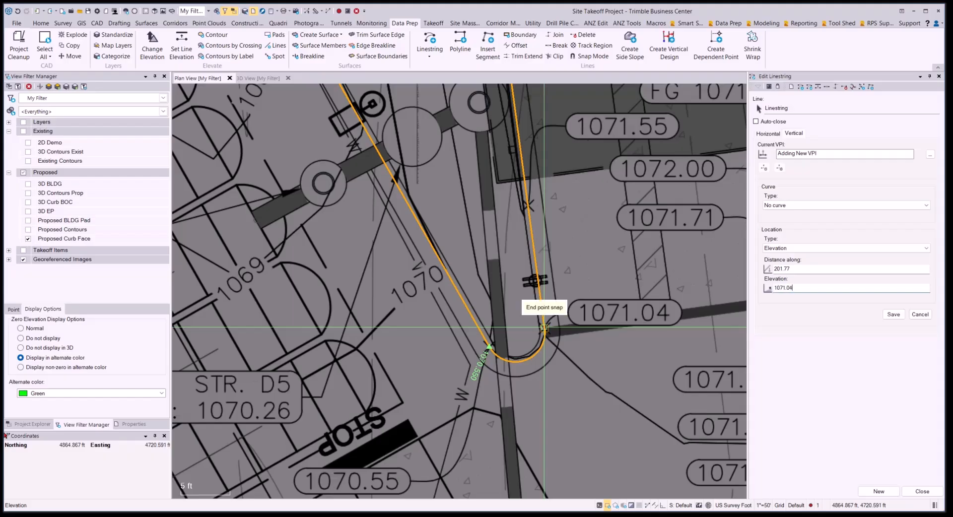
{"action": "key", "text": "Return"}
Add a vertical point at the 1071.55 spot mark just outside the building pad, distance 214.32, with elevation 1071.55
{"action": "scroll", "coordinate": [553, 219], "scroll_direction": "up", "scroll_amount": 2}
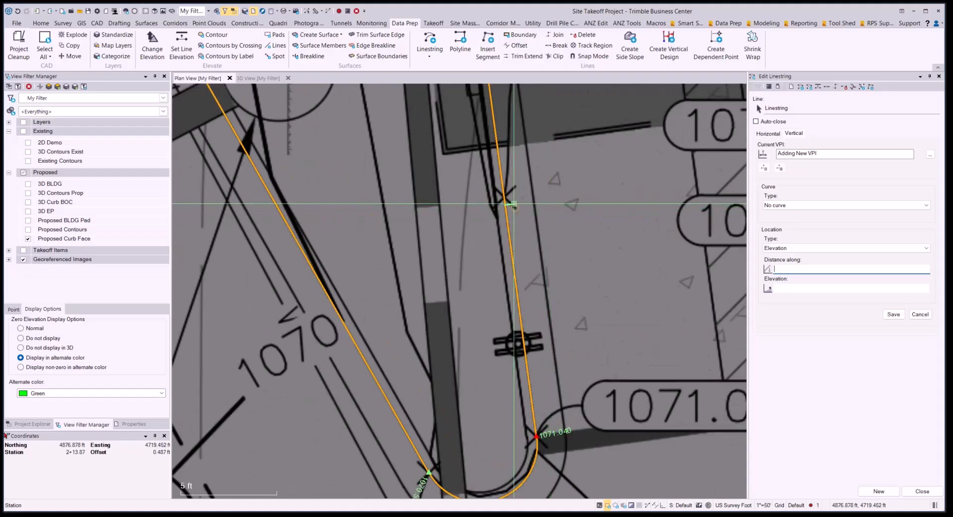
{"action": "scroll", "coordinate": [506, 198], "scroll_direction": "up", "scroll_amount": 2}
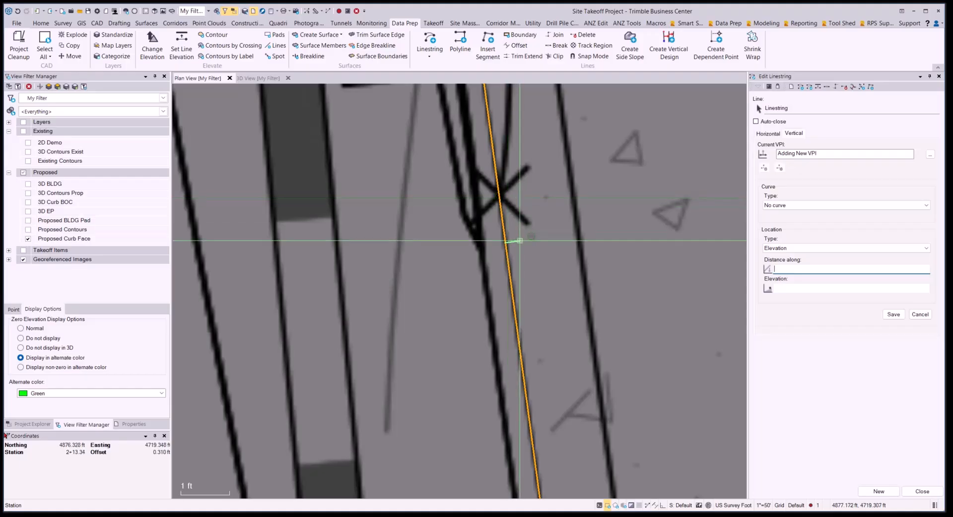
{"action": "middle_click_drag", "start_coordinate": [511, 239], "coordinate": [570, 361]}
{"action": "scroll", "coordinate": [560, 315], "scroll_direction": "up", "scroll_amount": 1}
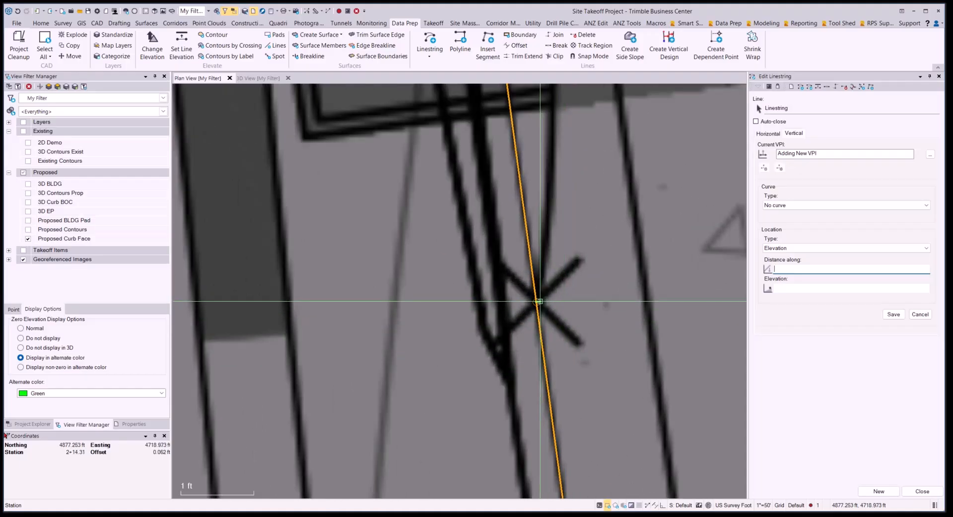
{"action": "scroll", "coordinate": [536, 307], "scroll_direction": "down", "scroll_amount": 1}
{"action": "scroll", "coordinate": [535, 307], "scroll_direction": "down", "scroll_amount": 5}
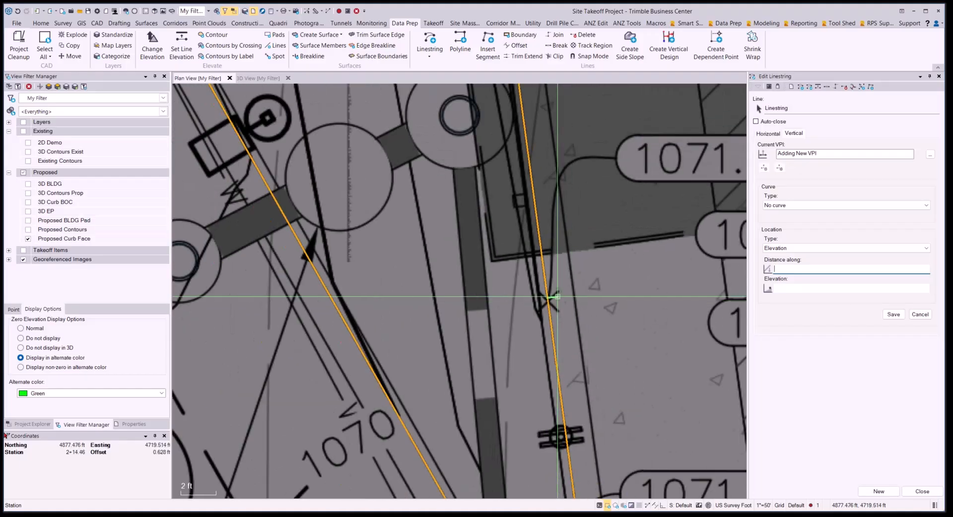
{"action": "middle_click_drag", "start_coordinate": [570, 304], "coordinate": [477, 316]}
{"action": "scroll", "coordinate": [485, 308], "scroll_direction": "up", "scroll_amount": 1}
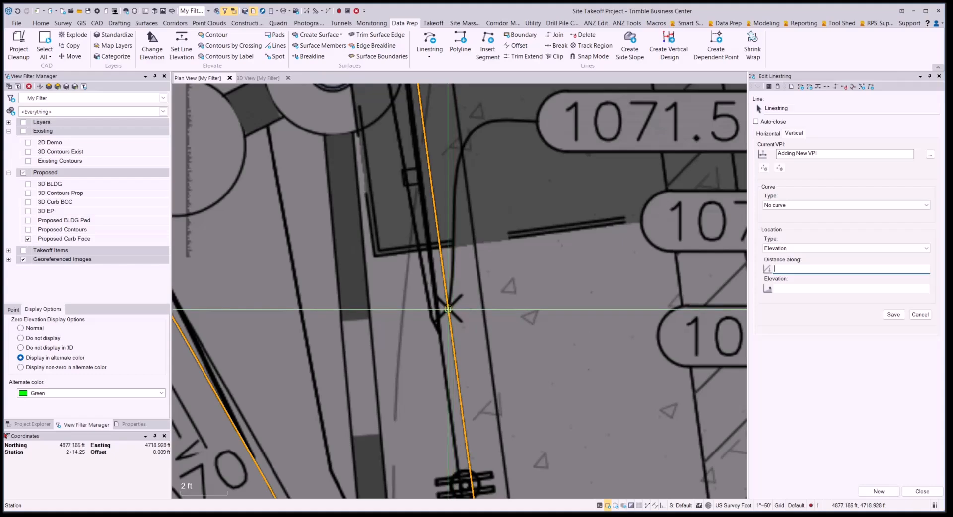
{"action": "scroll", "coordinate": [448, 309], "scroll_direction": "up", "scroll_amount": 1}
{"action": "scroll", "coordinate": [448, 309], "scroll_direction": "down", "scroll_amount": 1}
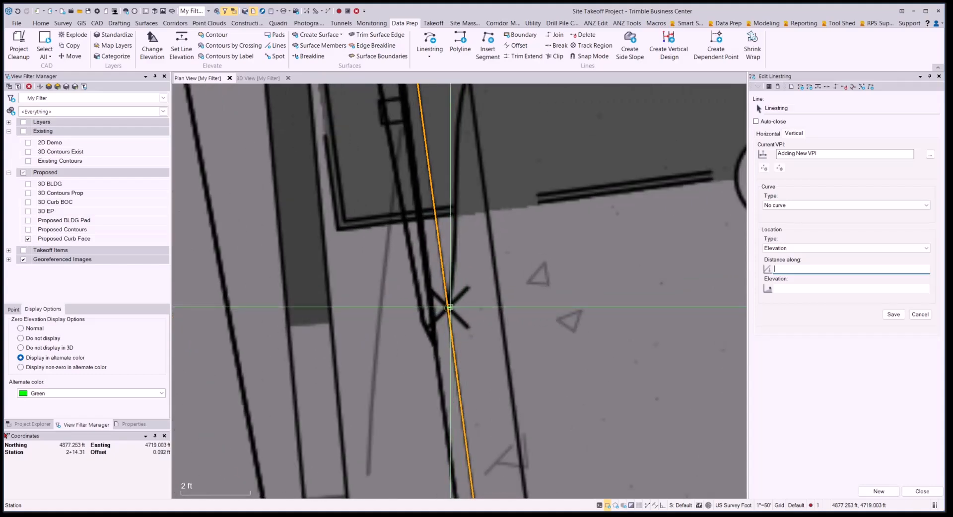
{"action": "left_click", "coordinate": [450, 307]}
{"action": "scroll", "coordinate": [449, 307], "scroll_direction": "down", "scroll_amount": 2}
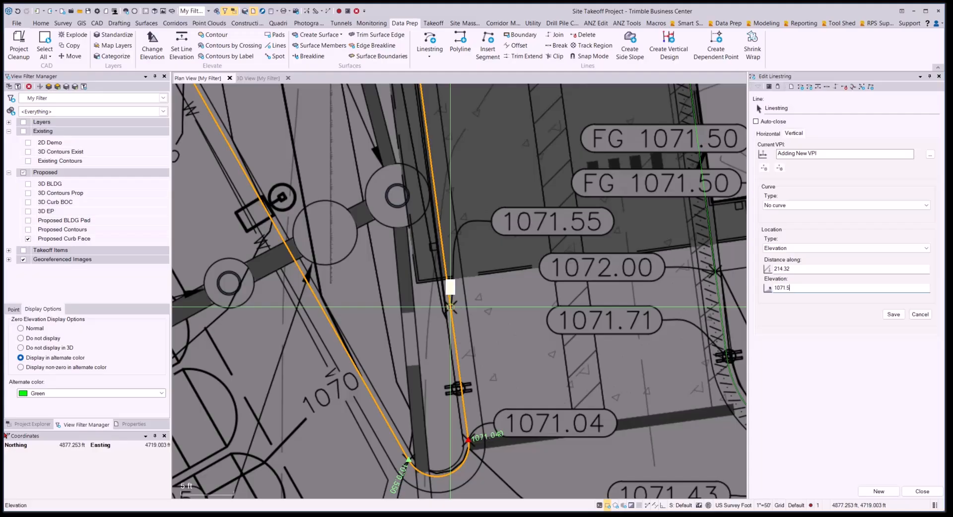
Add a vertical point at the 1071.75 spot mark along the linestring, distance 238.12, with elevation 1071.75
{"action": "scroll", "coordinate": [526, 389], "scroll_direction": "down", "scroll_amount": 2}
{"action": "middle_click_drag", "start_coordinate": [533, 256], "coordinate": [564, 423]}
{"action": "scroll", "coordinate": [492, 361], "scroll_direction": "up", "scroll_amount": 4}
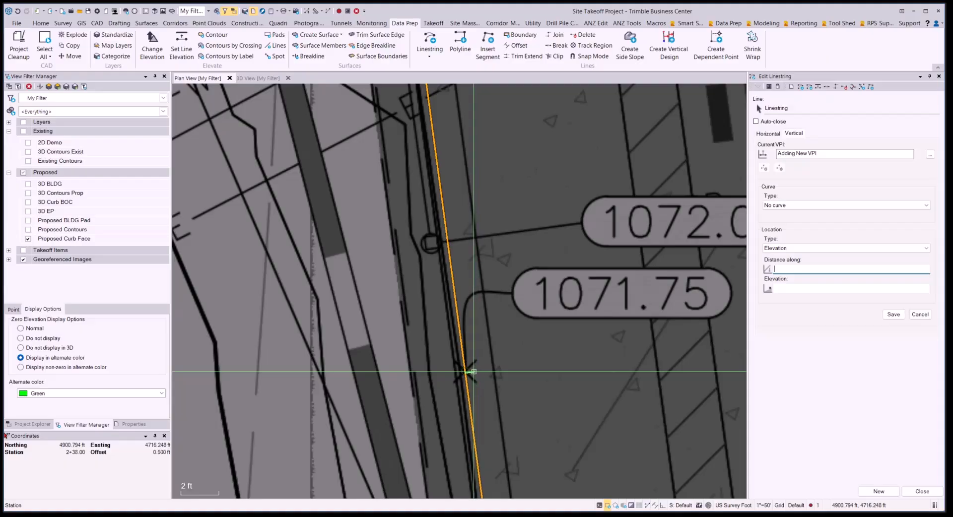
{"action": "left_click", "coordinate": [465, 371]}
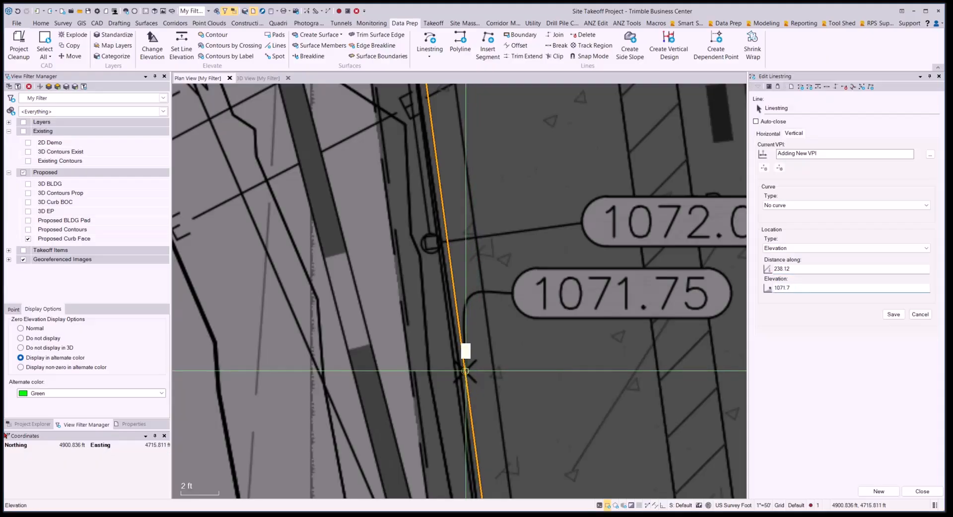
{"action": "key", "text": "Return"}
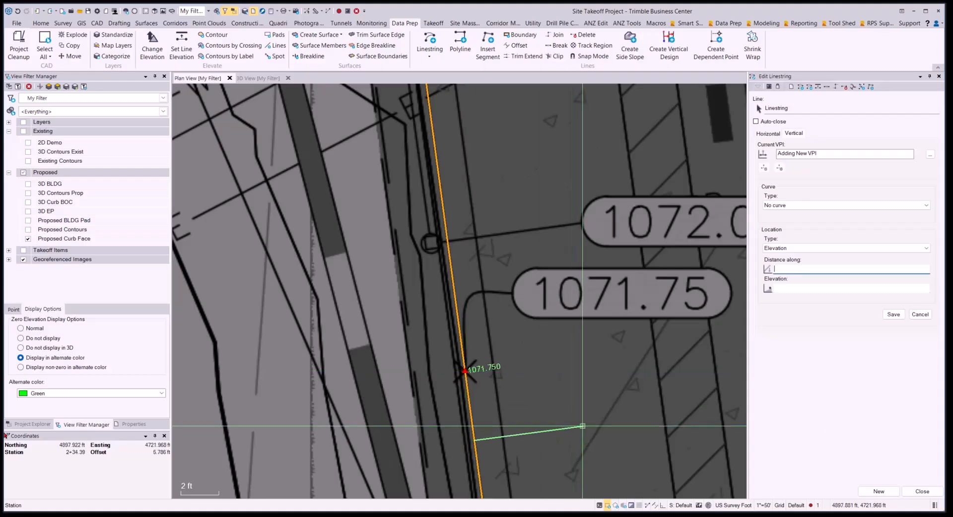
Add a vertical point at the upper 1071.55 spot mark, distance 257.15, accepting the proposed elevation of 1071.91
{"action": "scroll", "coordinate": [599, 370], "scroll_direction": "down", "scroll_amount": 4}
{"action": "scroll", "coordinate": [513, 321], "scroll_direction": "up", "scroll_amount": 5}
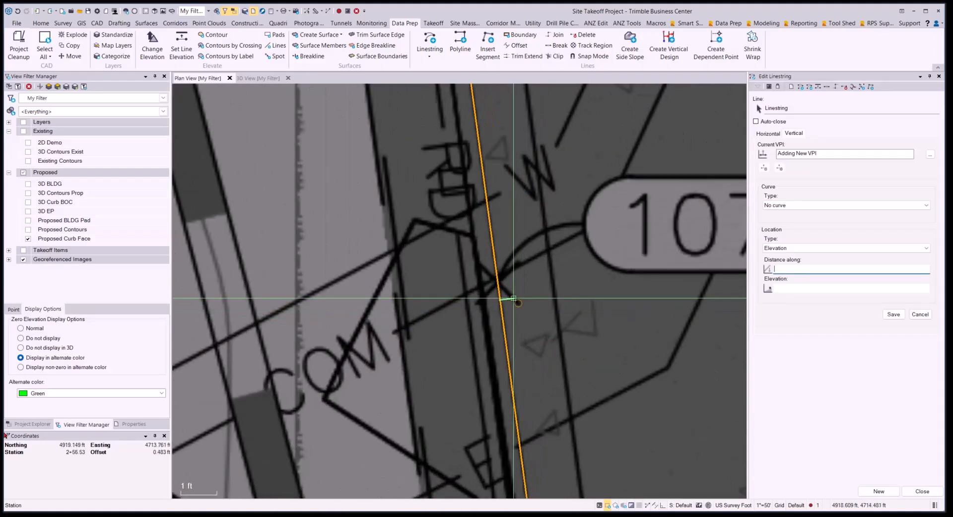
{"action": "left_click", "coordinate": [498, 284]}
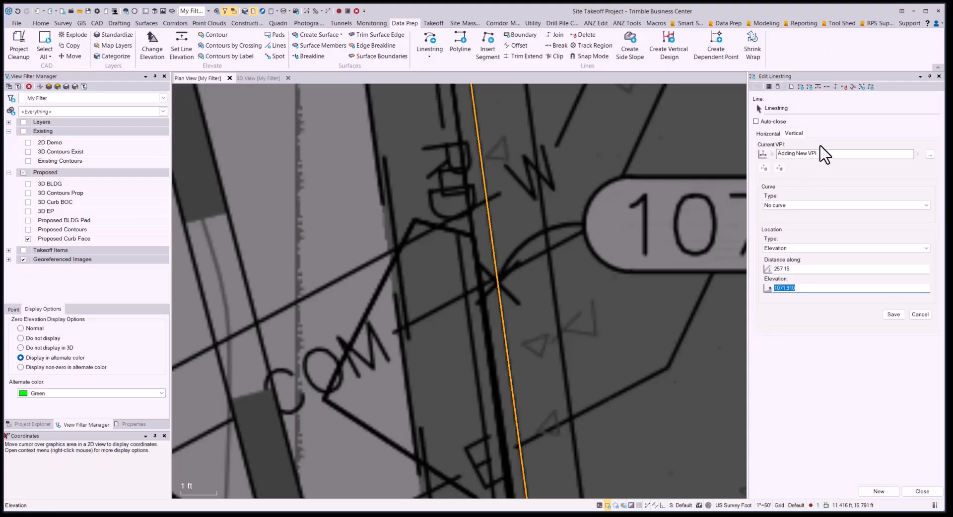
{"action": "scroll", "coordinate": [490, 275], "scroll_direction": "down", "scroll_amount": 6}
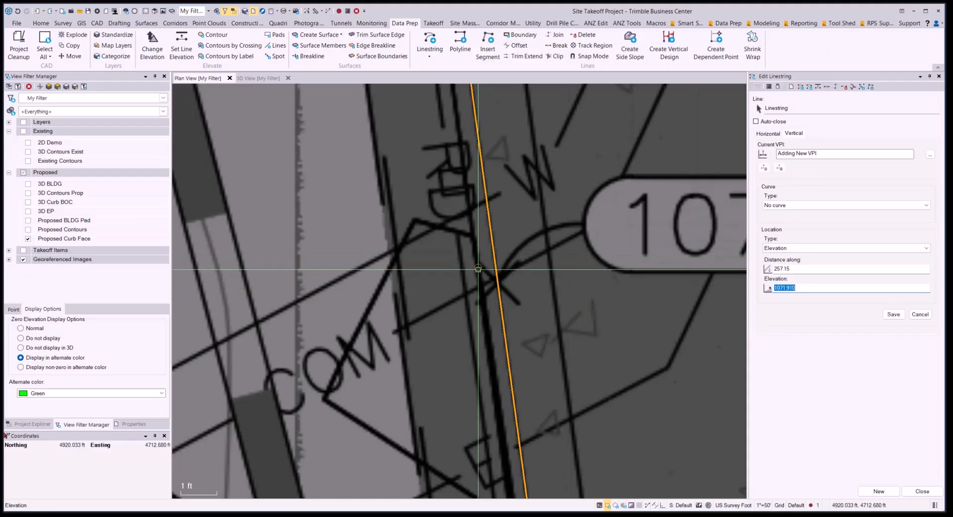
{"action": "scroll", "coordinate": [490, 276], "scroll_direction": "down", "scroll_amount": 1}
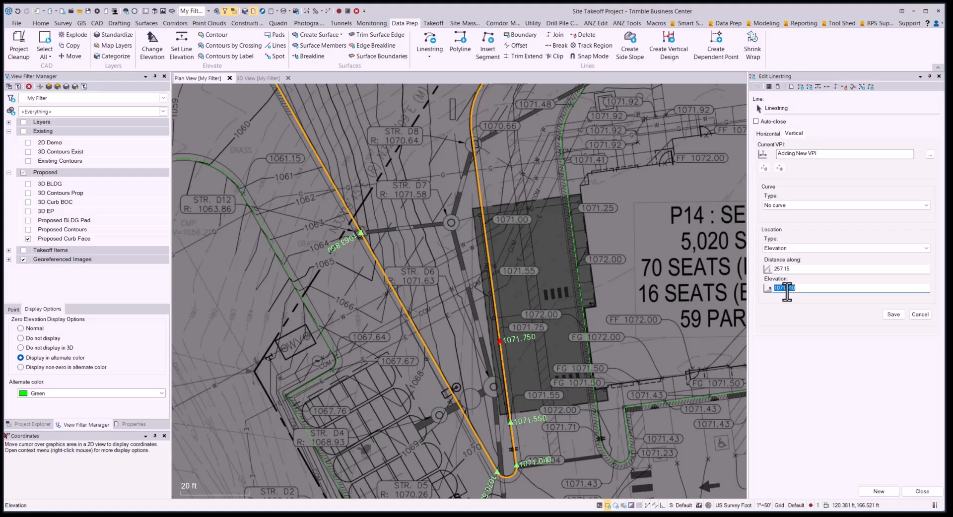
{"action": "left_click", "coordinate": [894, 315]}
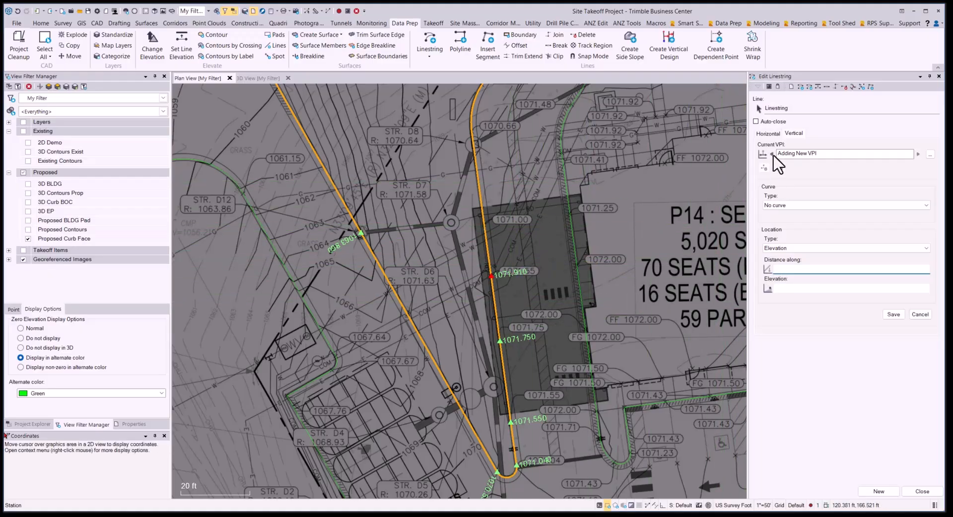
Go back to the vertical point at distance 201.77, review its editable distance and elevation, and save it with the same values
{"action": "left_click", "coordinate": [772, 154]}
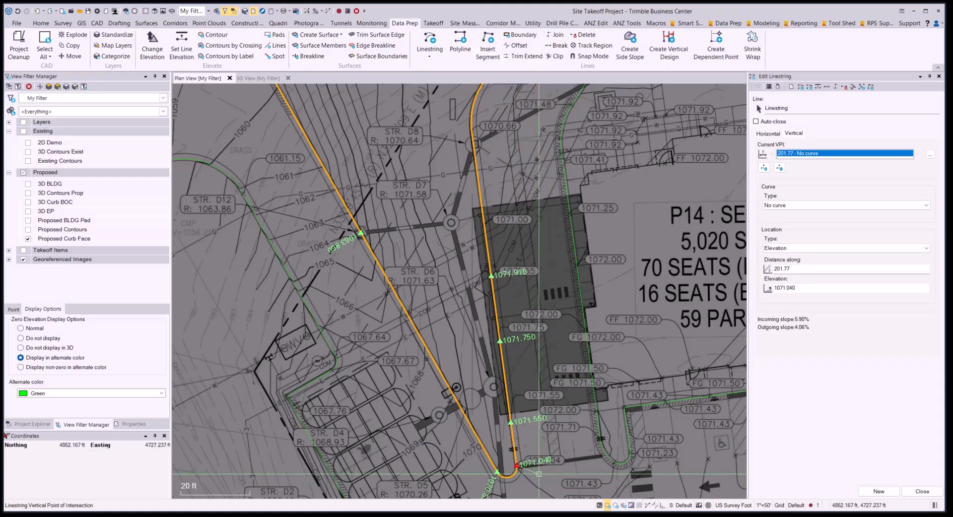
{"action": "scroll", "coordinate": [525, 462], "scroll_direction": "up", "scroll_amount": 4}
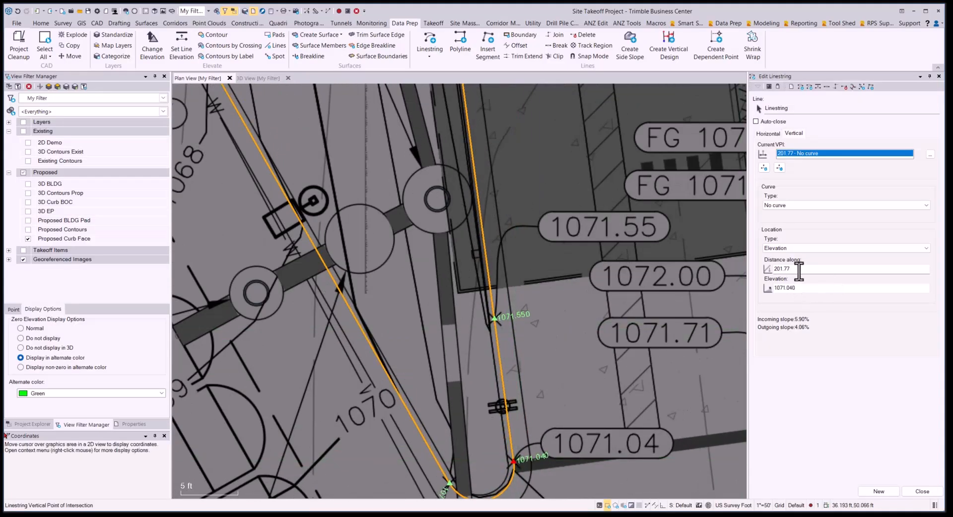
{"action": "left_click_drag", "start_coordinate": [799, 271], "coordinate": [772, 270]}
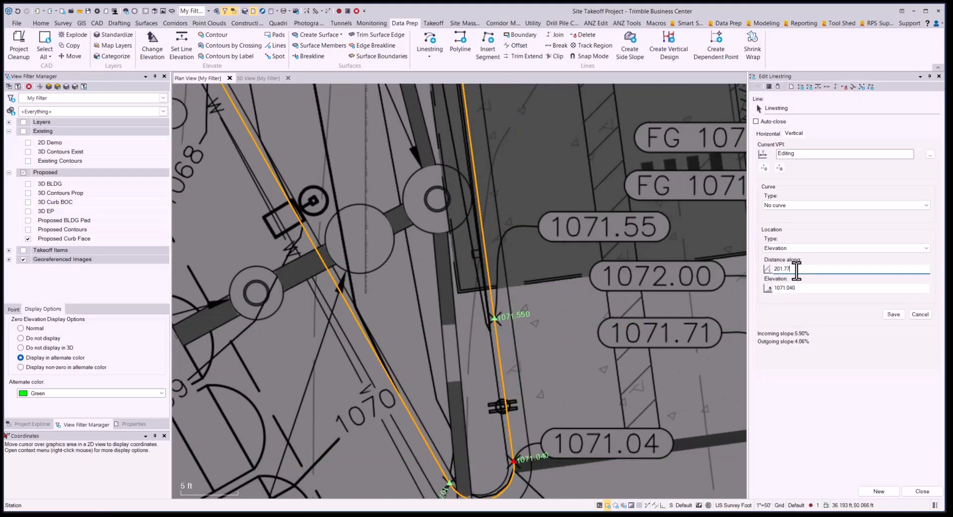
{"action": "middle_click_drag", "start_coordinate": [535, 456], "coordinate": [533, 379]}
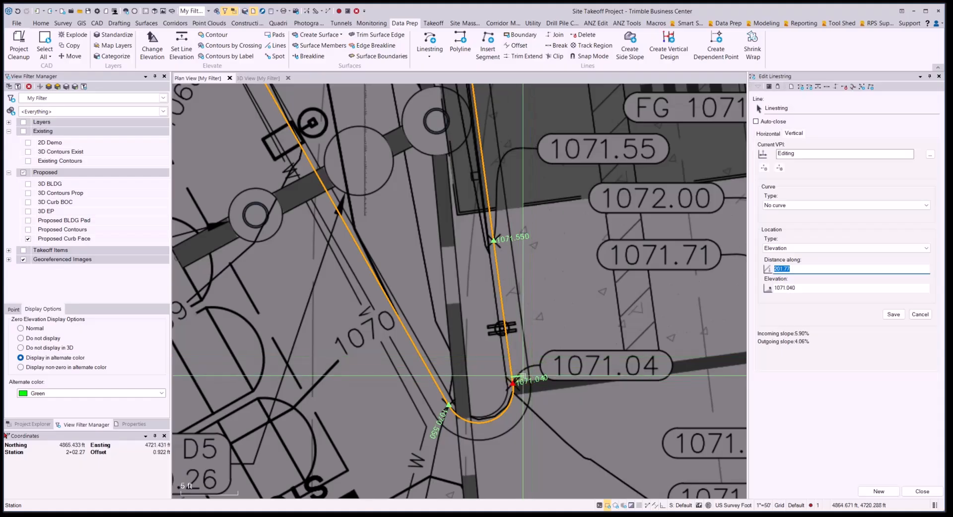
{"action": "scroll", "coordinate": [523, 380], "scroll_direction": "up", "scroll_amount": 5}
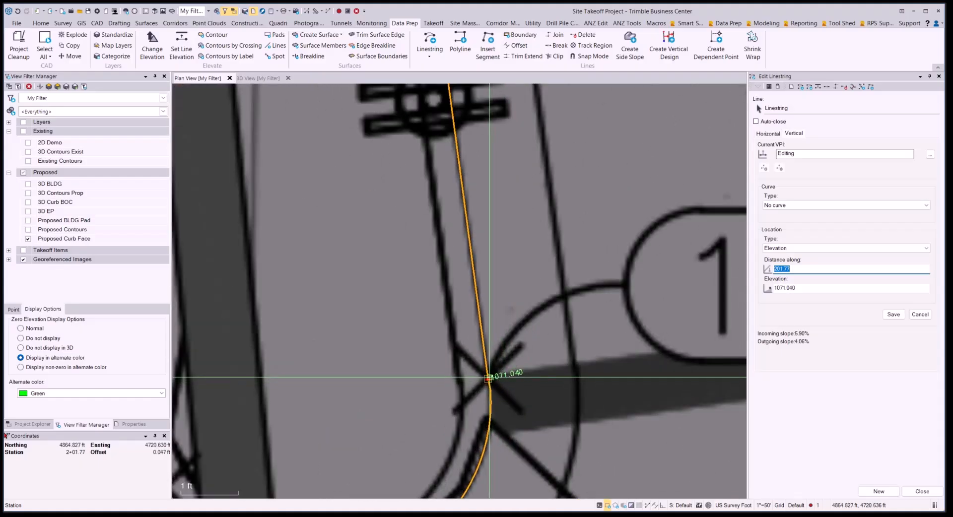
{"action": "key", "text": "Tab"}
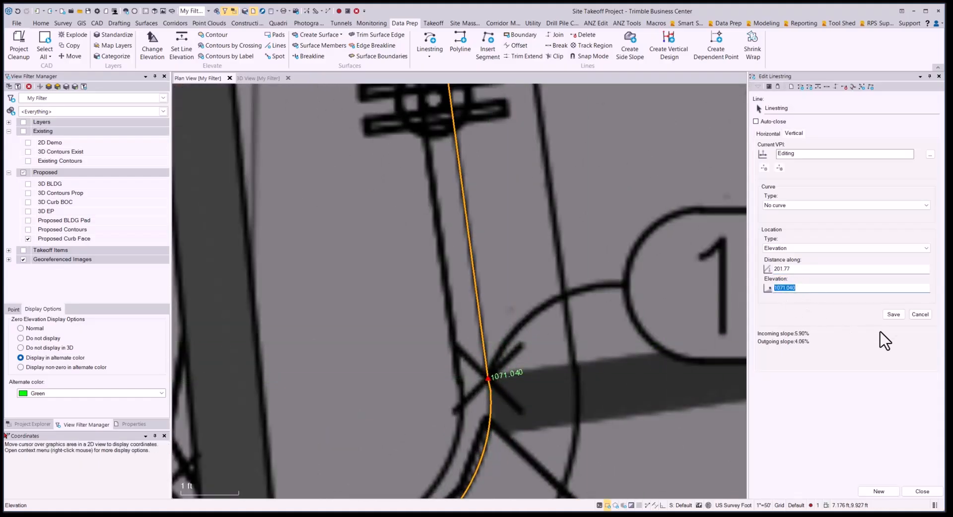
{"action": "left_click", "coordinate": [893, 314]}
{"action": "scroll", "coordinate": [499, 368], "scroll_direction": "down", "scroll_amount": 8}
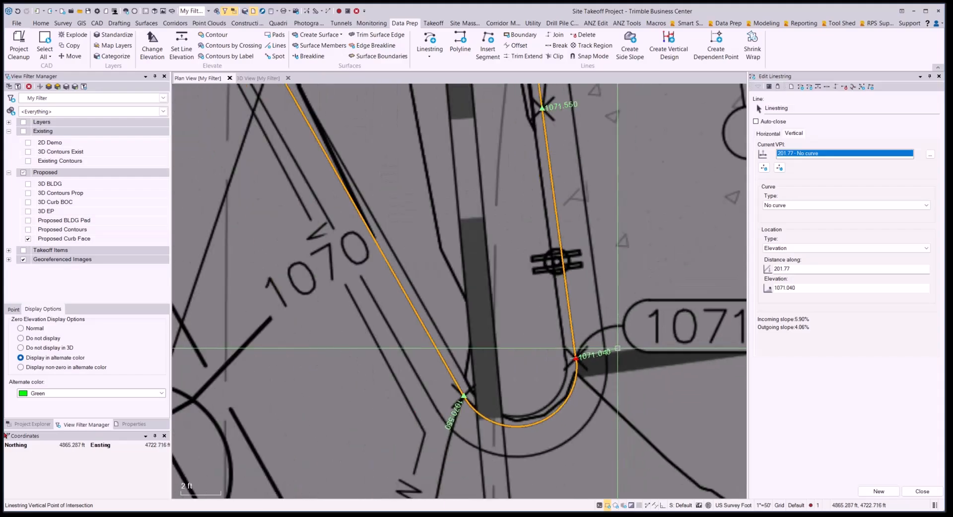
{"action": "scroll", "coordinate": [617, 348], "scroll_direction": "down", "scroll_amount": 1}
{"action": "middle_click_drag", "start_coordinate": [617, 348], "coordinate": [581, 380]}
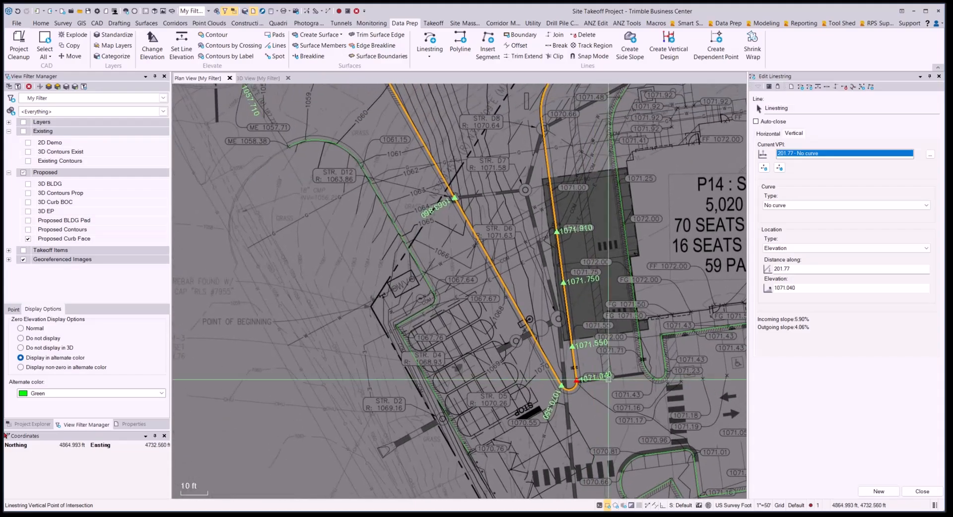
Add a vertical point at the 1071.00 spot mark along the linestring, distance 272.14, with elevation 1071.00
{"action": "left_click", "coordinate": [764, 168]}
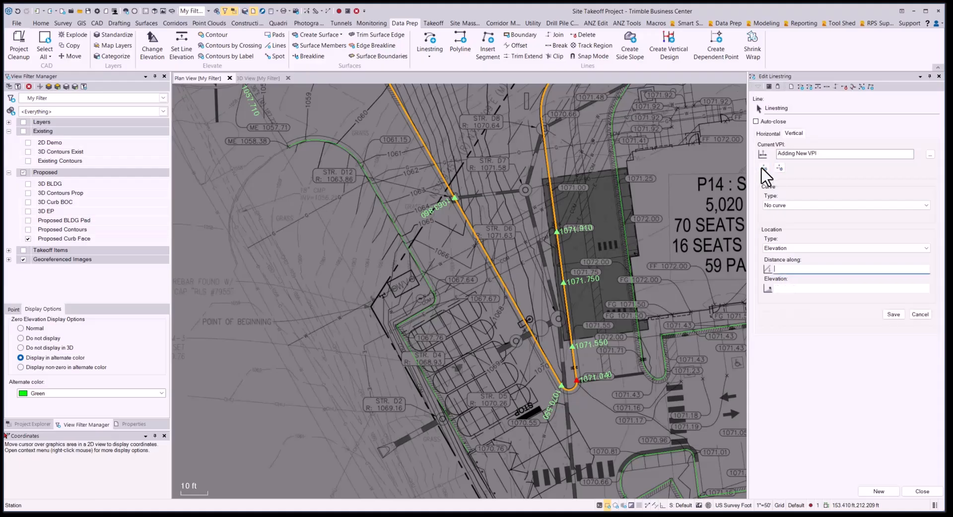
{"action": "scroll", "coordinate": [566, 171], "scroll_direction": "up", "scroll_amount": 4}
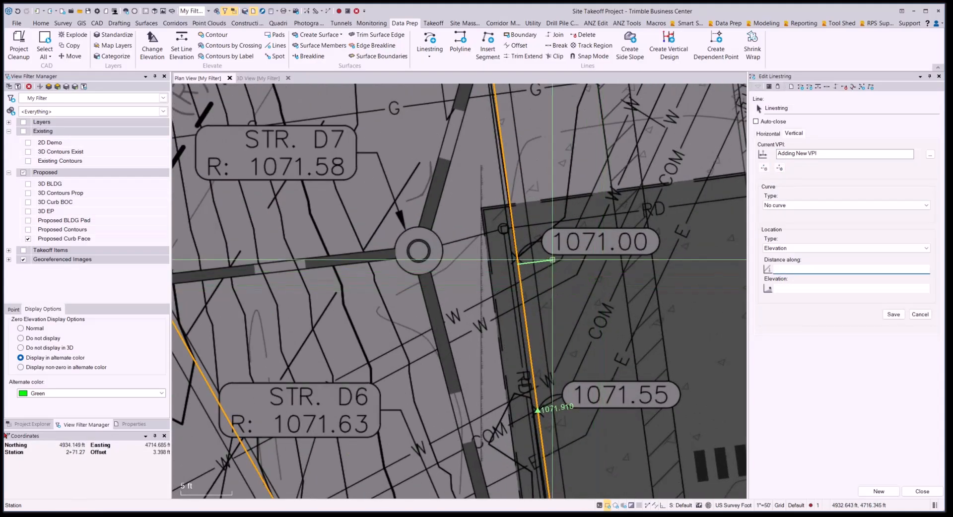
{"action": "scroll", "coordinate": [527, 283], "scroll_direction": "up", "scroll_amount": 5}
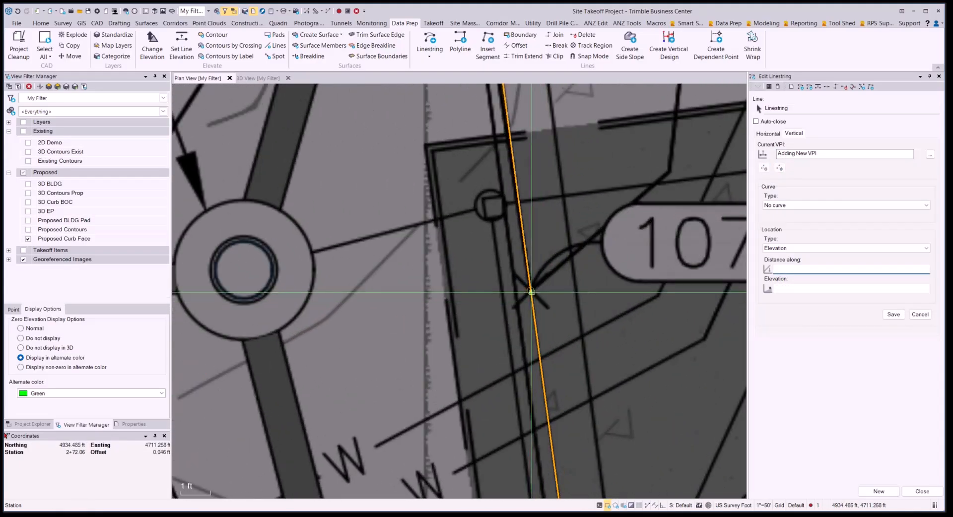
{"action": "left_click", "coordinate": [532, 293]}
{"action": "scroll", "coordinate": [531, 293], "scroll_direction": "down", "scroll_amount": 5}
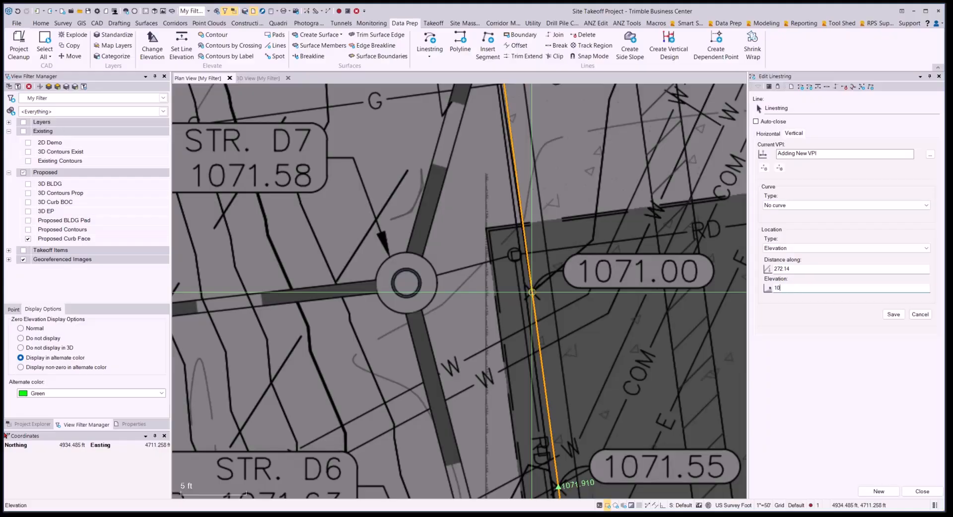
{"action": "key", "text": "Return"}
Add a vertical point at the STR. D8 inlet along the linestring, distance 295.68, with elevation 1070.64
{"action": "scroll", "coordinate": [640, 343], "scroll_direction": "down", "scroll_amount": 2}
{"action": "middle_click_drag", "start_coordinate": [640, 279], "coordinate": [656, 477]}
{"action": "scroll", "coordinate": [608, 331], "scroll_direction": "up", "scroll_amount": 1}
{"action": "scroll", "coordinate": [561, 305], "scroll_direction": "up", "scroll_amount": 5}
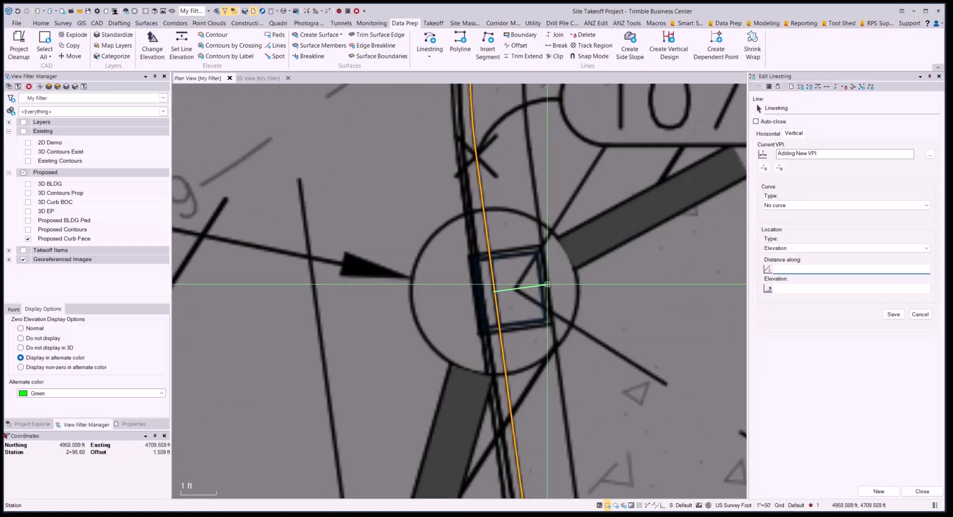
{"action": "left_click", "coordinate": [547, 285]}
{"action": "scroll", "coordinate": [546, 285], "scroll_direction": "down", "scroll_amount": 7}
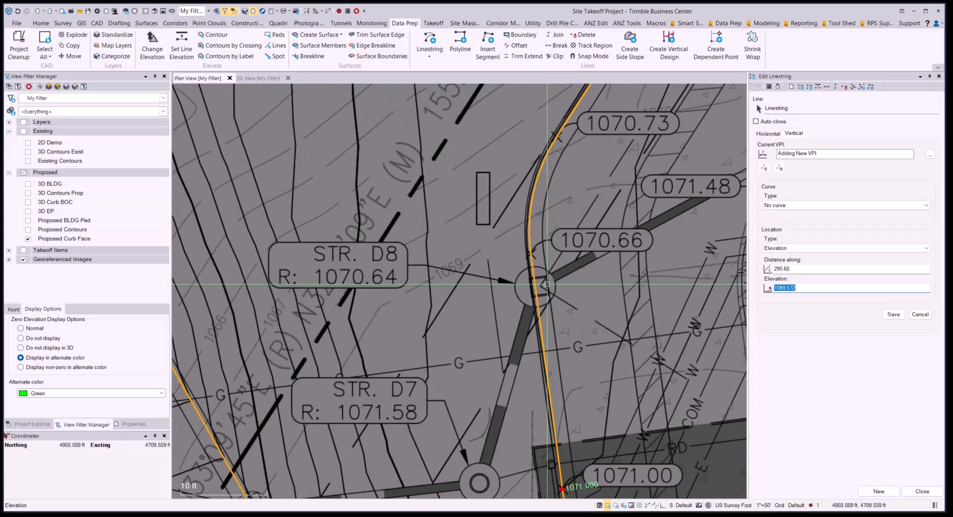
{"action": "type", "text": "1070.64"}
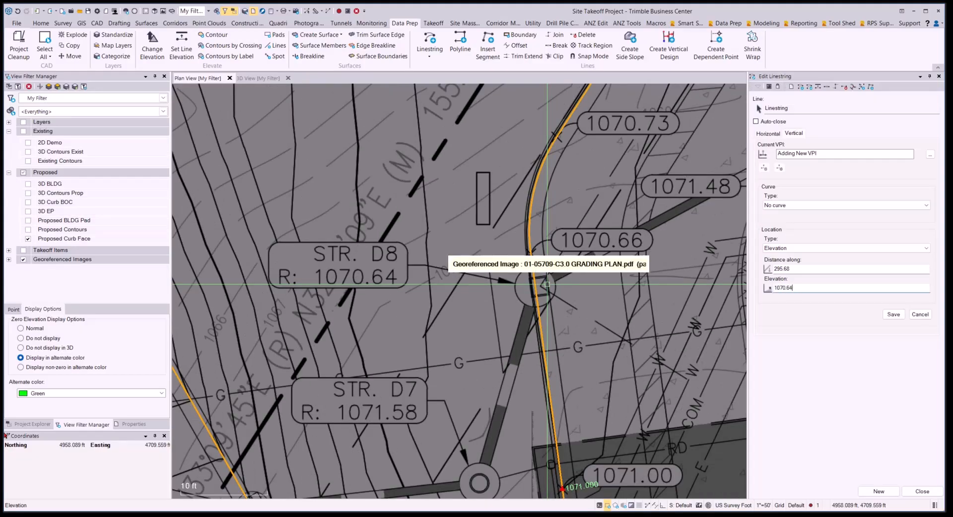
{"action": "key", "text": "Return"}
{"action": "scroll", "coordinate": [547, 284], "scroll_direction": "down", "scroll_amount": 3}
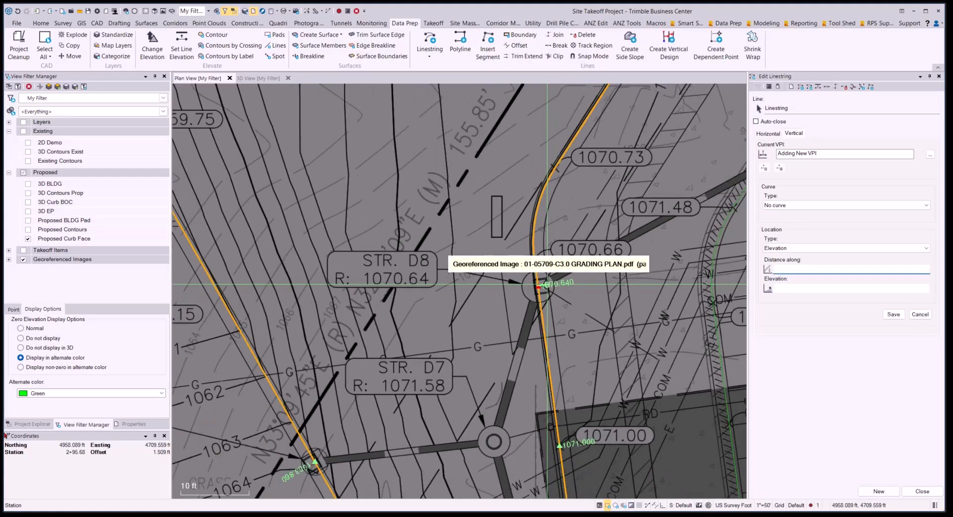
Check the linestring's vertical points against the grading plan's spot elevations, from the STR. D8 inlet around to the ME 1074.19 end
{"action": "middle_click_drag", "start_coordinate": [578, 286], "coordinate": [473, 289]}
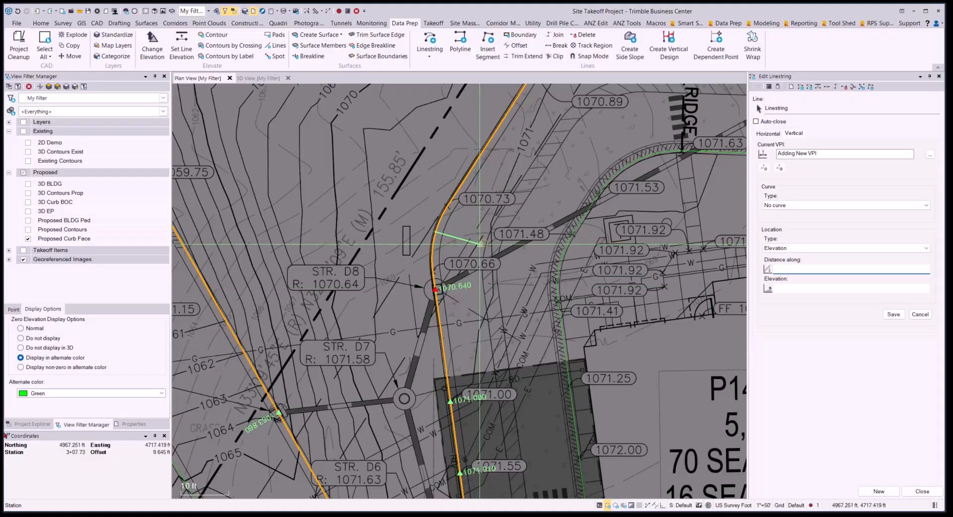
{"action": "scroll", "coordinate": [480, 244], "scroll_direction": "down", "scroll_amount": 2}
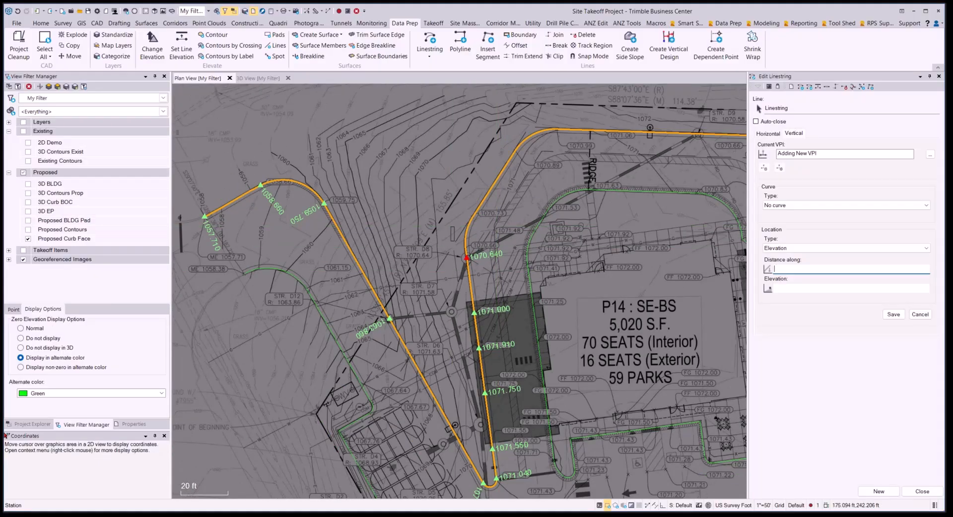
{"action": "scroll", "coordinate": [279, 90], "scroll_direction": "down", "scroll_amount": 2}
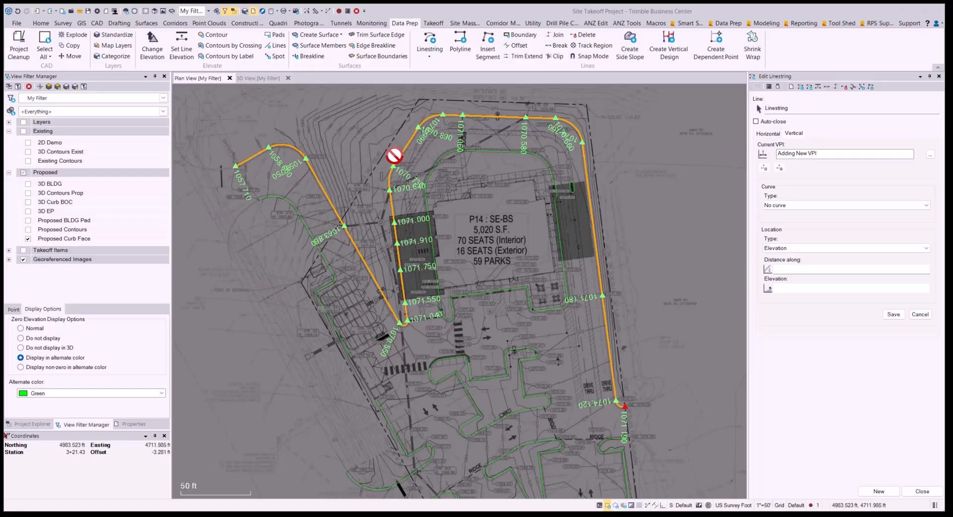
{"action": "scroll", "coordinate": [438, 110], "scroll_direction": "up", "scroll_amount": 3}
{"action": "middle_click_drag", "start_coordinate": [600, 139], "coordinate": [411, 151]}
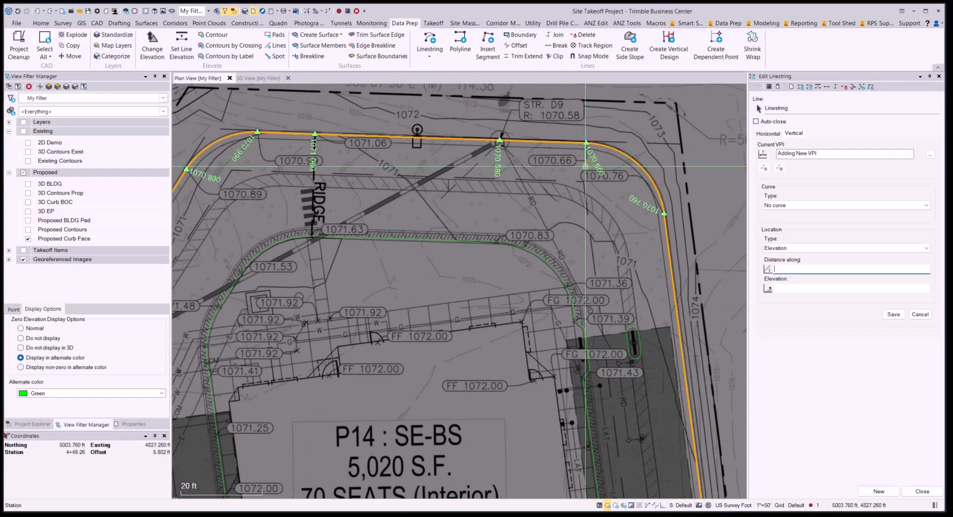
{"action": "middle_click_drag", "start_coordinate": [585, 153], "coordinate": [513, 151]}
{"action": "middle_click_drag", "start_coordinate": [471, 188], "coordinate": [450, 224]}
{"action": "scroll", "coordinate": [442, 192], "scroll_direction": "up", "scroll_amount": 2}
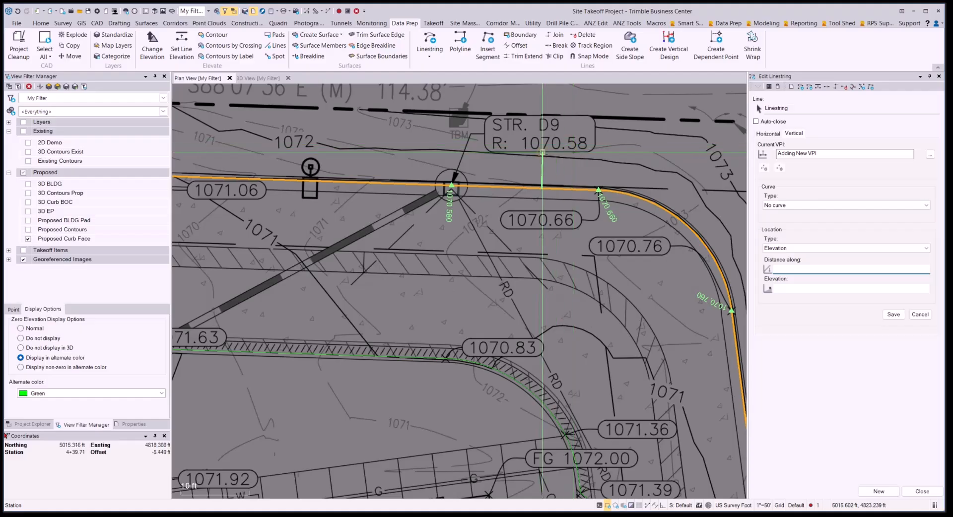
{"action": "scroll", "coordinate": [455, 181], "scroll_direction": "down", "scroll_amount": 5}
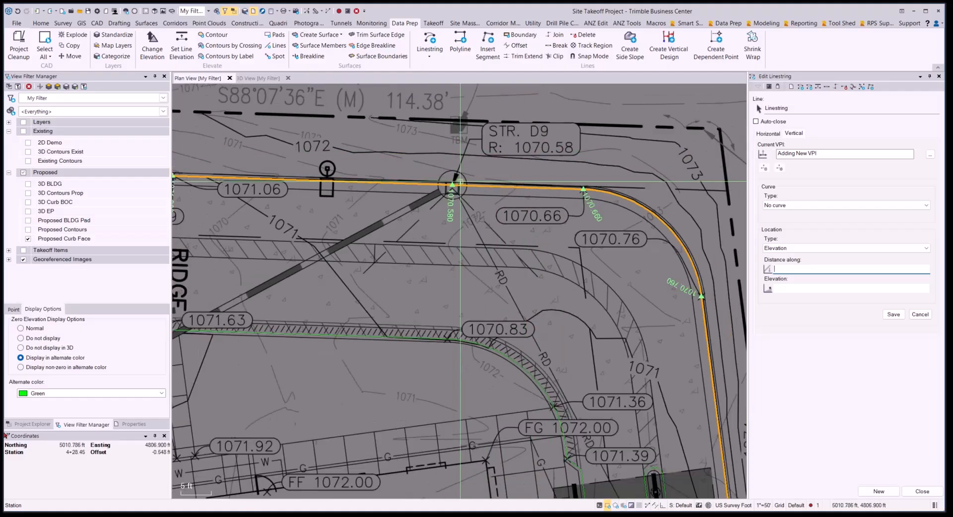
{"action": "middle_click_drag", "start_coordinate": [623, 304], "coordinate": [614, 162]}
{"action": "middle_click_drag", "start_coordinate": [636, 367], "coordinate": [617, 273]}
{"action": "scroll", "coordinate": [617, 273], "scroll_direction": "up", "scroll_amount": 3}
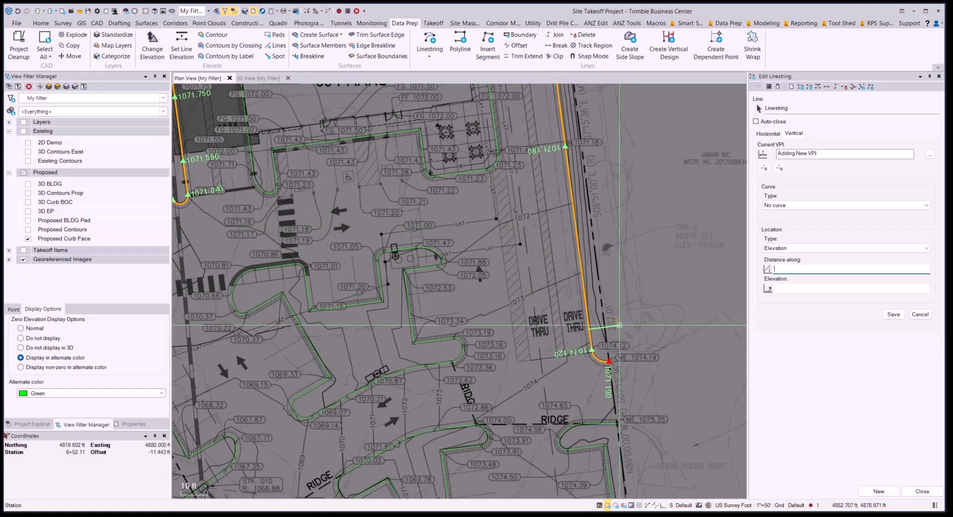
{"action": "middle_click_drag", "start_coordinate": [616, 476], "coordinate": [619, 299]}
{"action": "scroll", "coordinate": [619, 300], "scroll_direction": "up", "scroll_amount": 2}
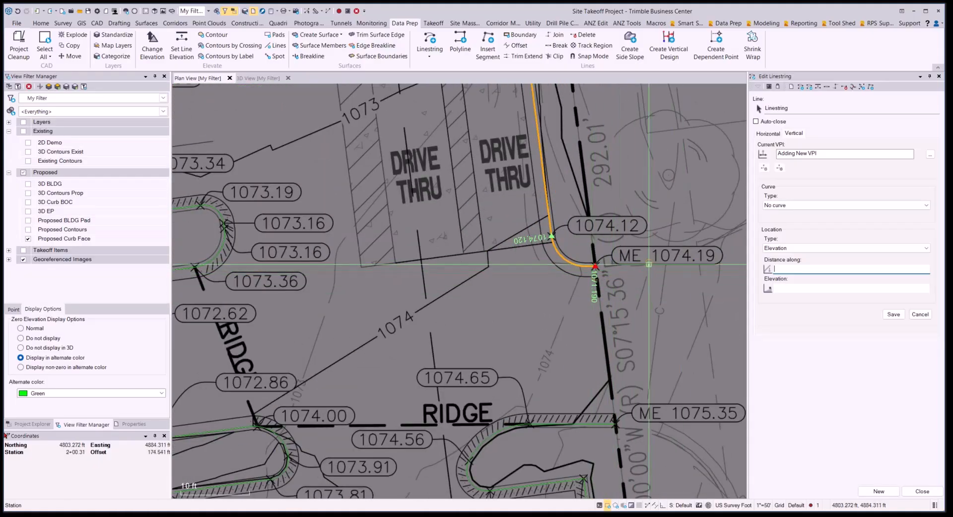
{"action": "scroll", "coordinate": [619, 259], "scroll_direction": "down", "scroll_amount": 7}
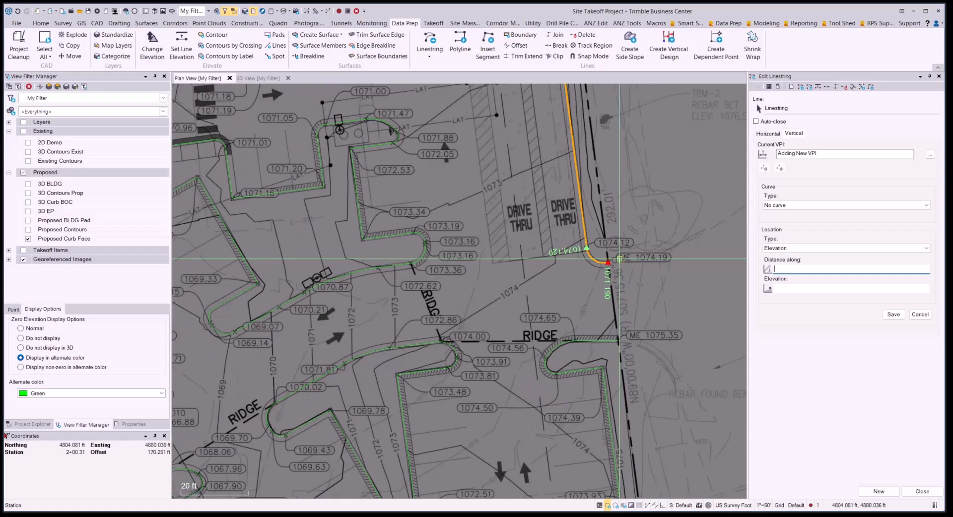
{"action": "mouse_move", "coordinate": [619, 259]}
{"action": "middle_mouse_down"}
{"action": "mouse_move", "coordinate": [557, 346]}
{"action": "mouse_move", "coordinate": [542, 185]}
{"action": "mouse_move", "coordinate": [539, 214]}
{"action": "middle_mouse_up"}
{"action": "scroll", "coordinate": [537, 193], "scroll_direction": "down", "scroll_amount": 1}
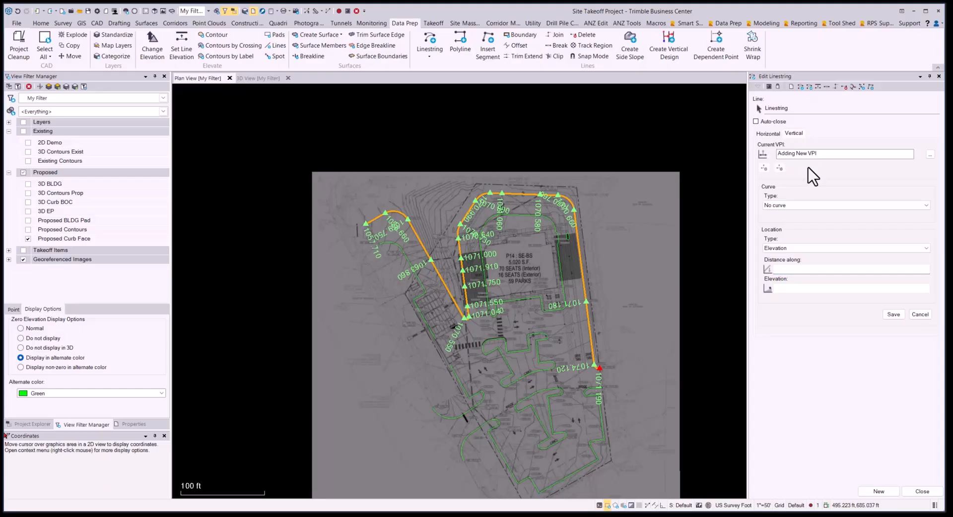
Compare the linestring's horizontal segment settings with its vertical point settings, and close the linestring editor
{"action": "left_click", "coordinate": [768, 134]}
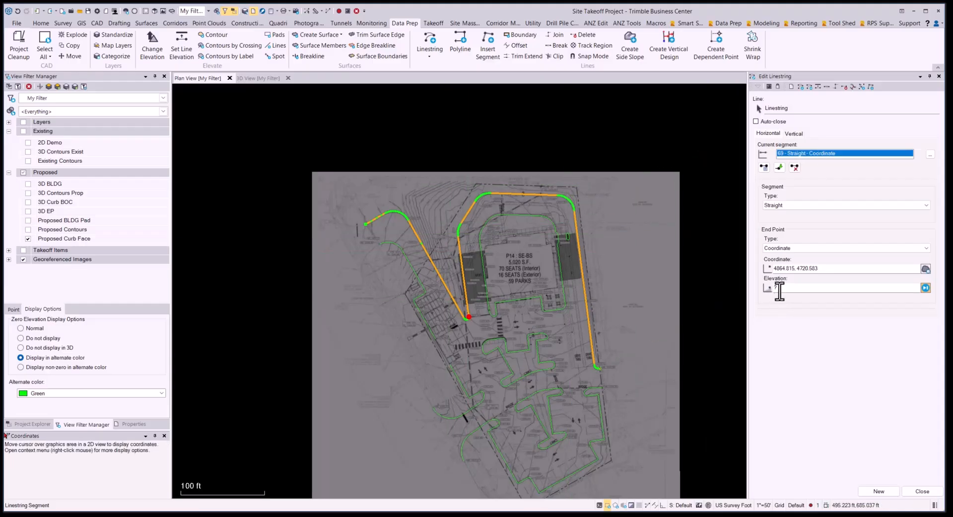
{"action": "left_click", "coordinate": [795, 133]}
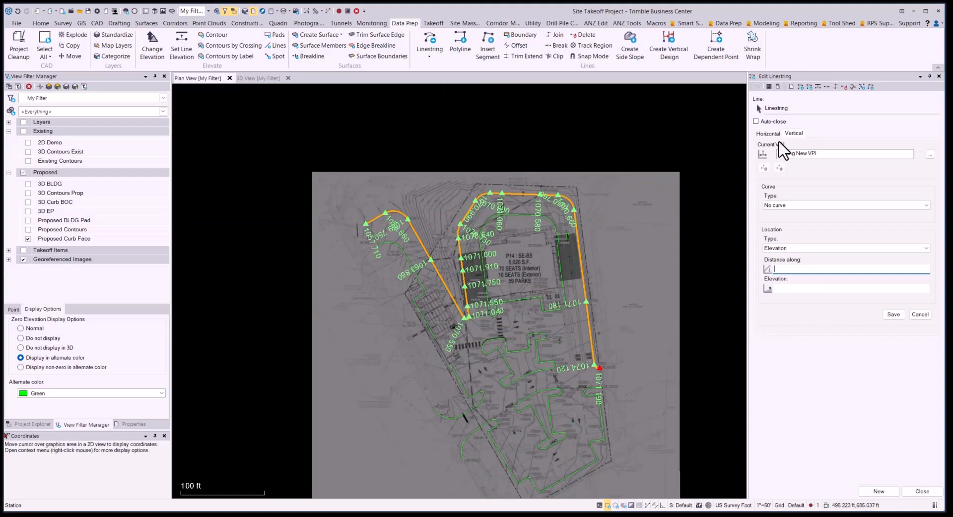
{"action": "left_click", "coordinate": [767, 135]}
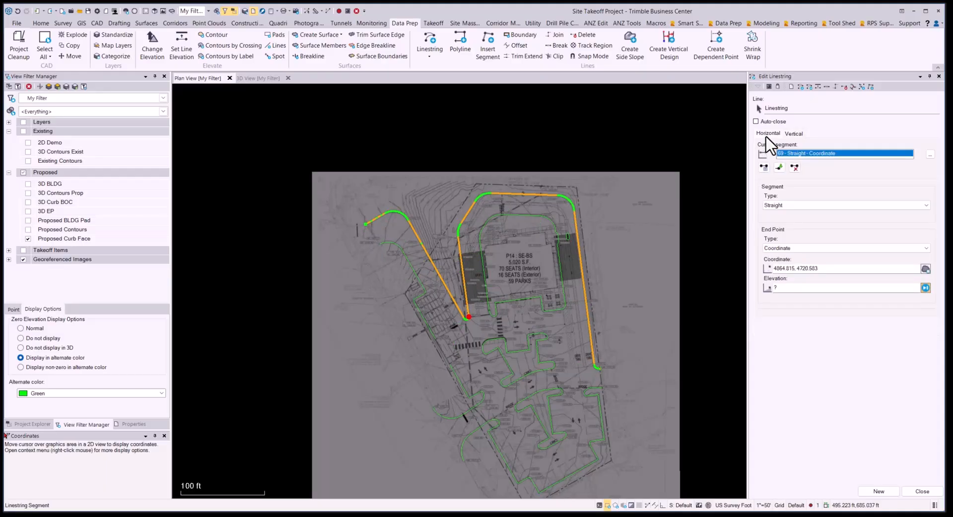
{"action": "left_click", "coordinate": [795, 133]}
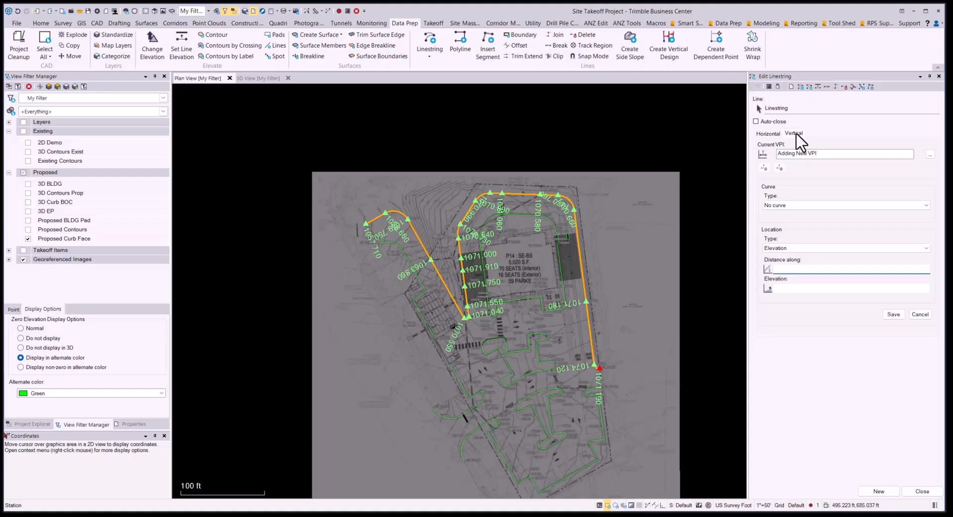
{"action": "left_click", "coordinate": [923, 492]}
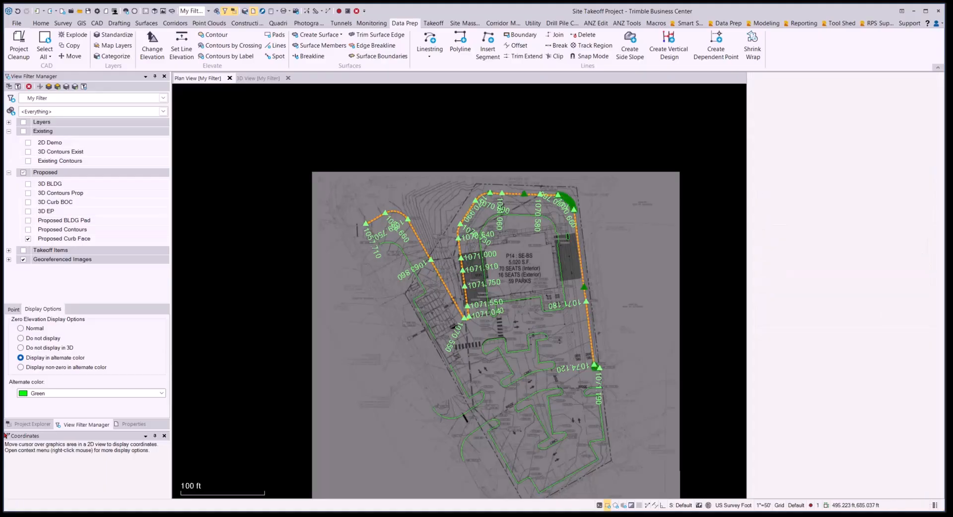
Select the proposed curb face linestring around the building and reopen it for editing
{"action": "scroll", "coordinate": [697, 269], "scroll_direction": "down", "scroll_amount": 1}
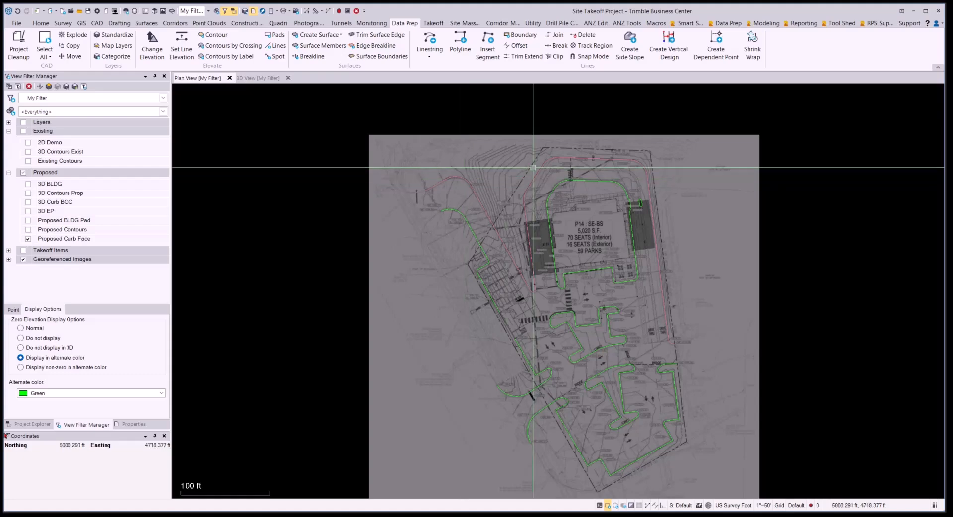
{"action": "left_click", "coordinate": [555, 157]}
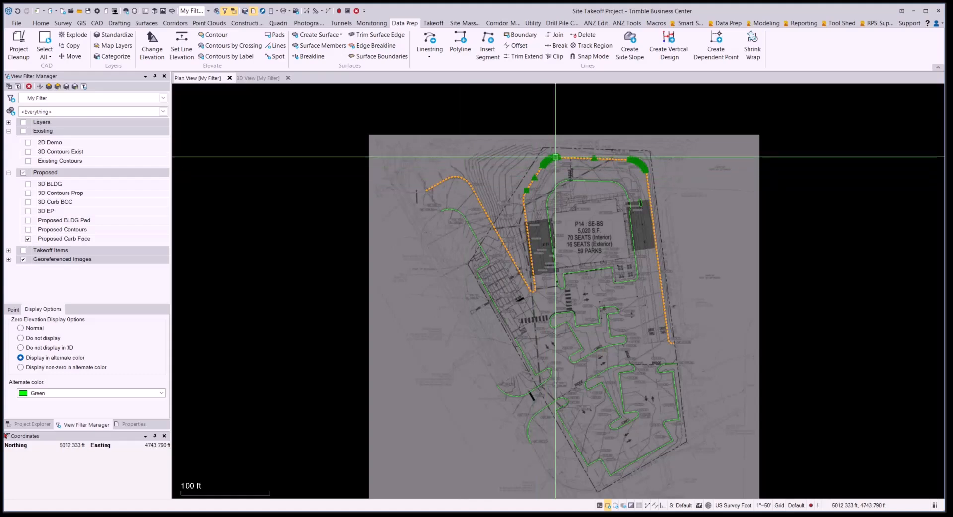
{"action": "right_click", "coordinate": [555, 157]}
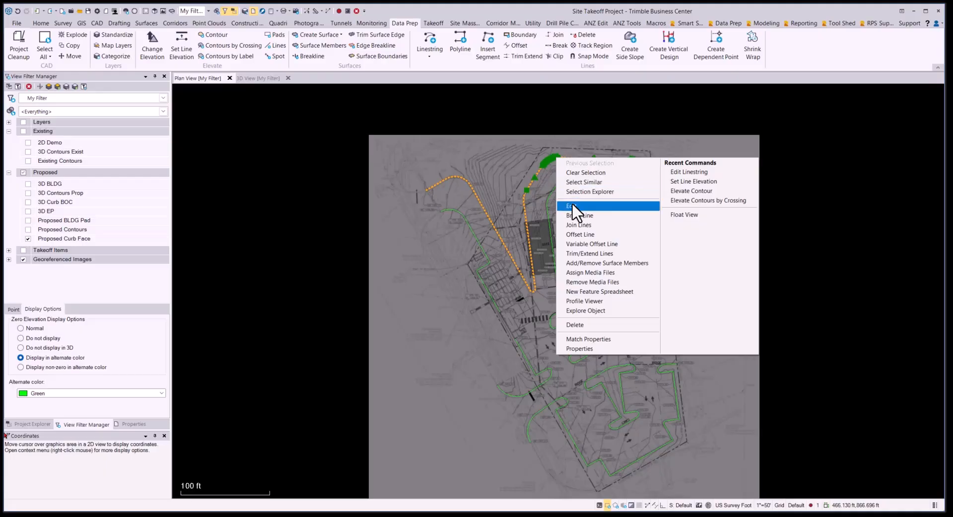
{"action": "key", "text": "Escape"}
{"action": "key", "text": "Escape"}
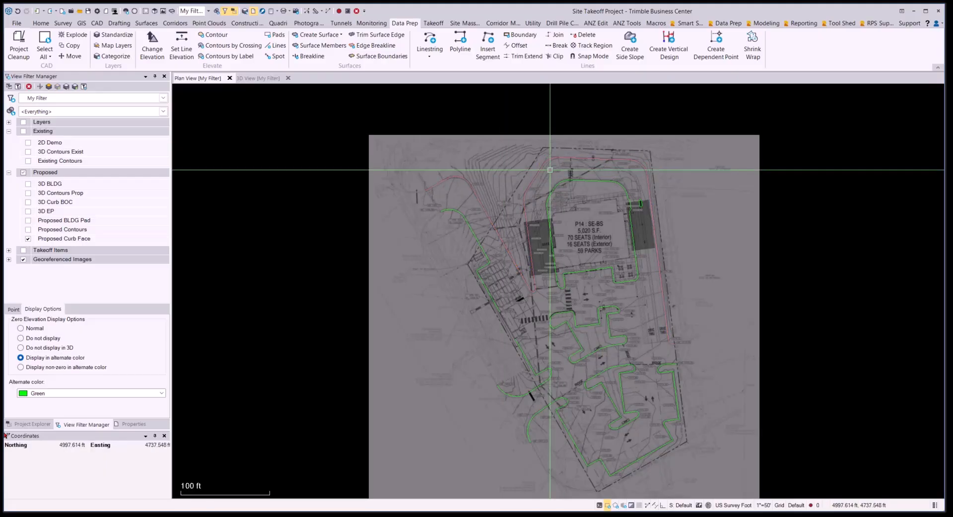
{"action": "left_click", "coordinate": [575, 159]}
{"action": "right_click", "coordinate": [574, 158]}
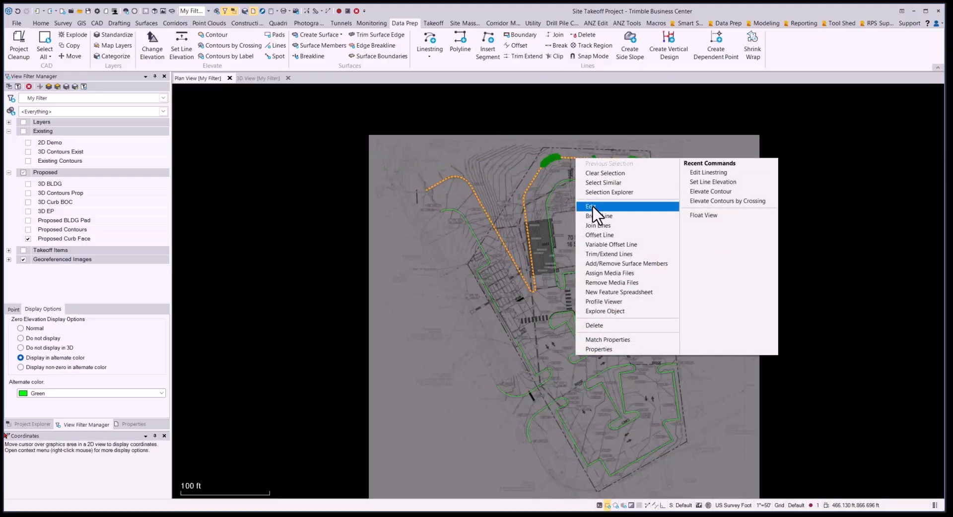
{"action": "left_click", "coordinate": [592, 206]}
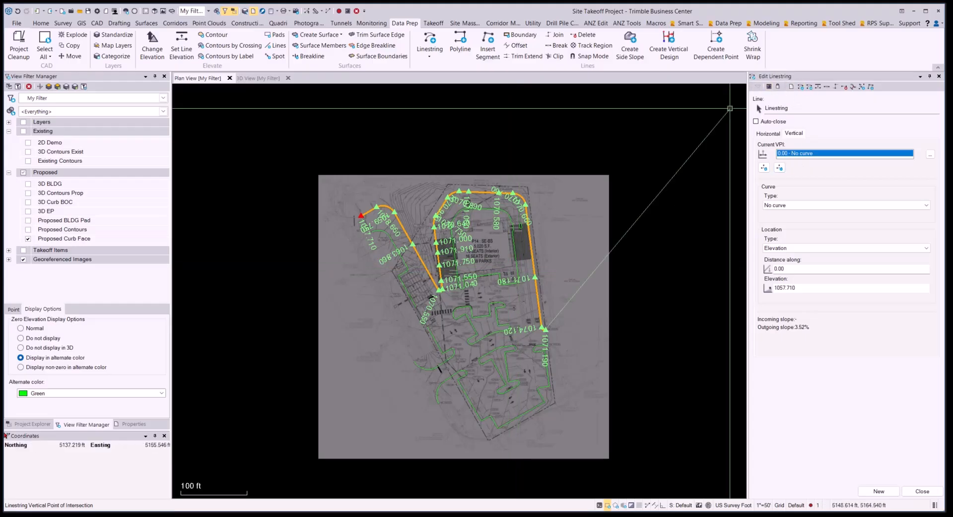
Close the linestring editor and turn on line markings to display vertical points and elevations in the plan view
{"action": "scroll", "coordinate": [476, 213], "scroll_direction": "up", "scroll_amount": 1}
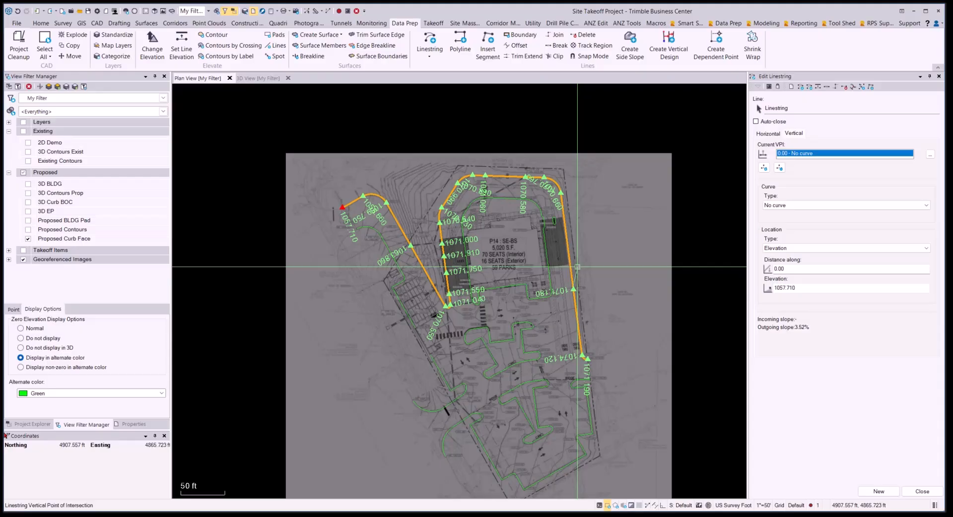
{"action": "left_click", "coordinate": [922, 492]}
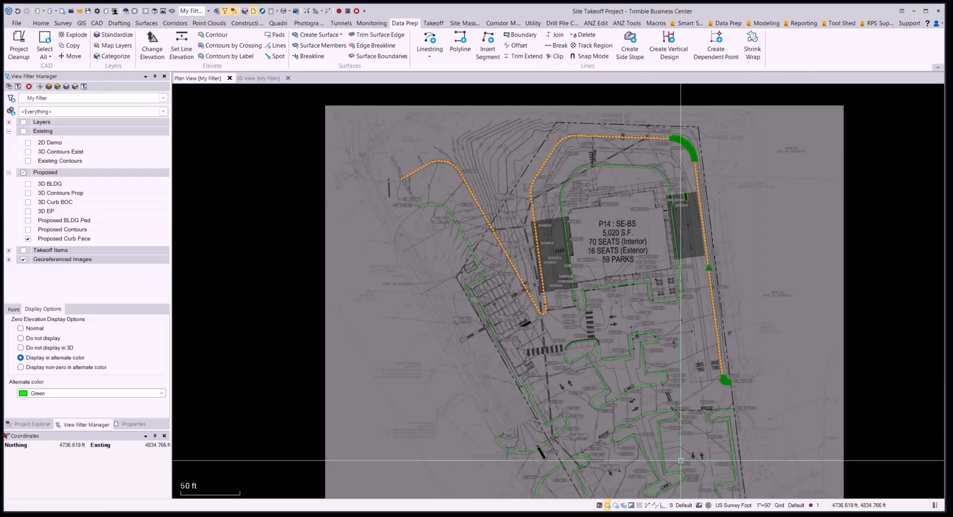
{"action": "left_click", "coordinate": [647, 506]}
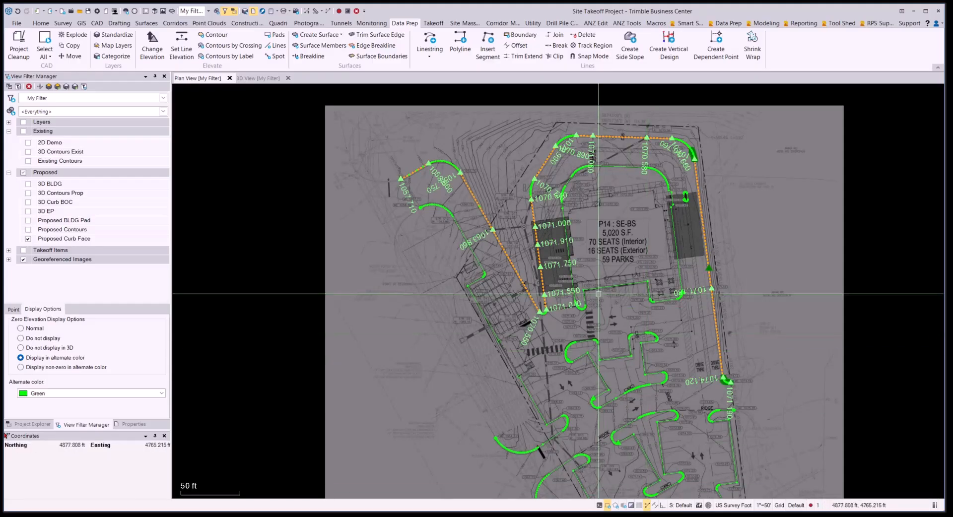
Examine the elevation labels along the curb face linestring and the other proposed curb lines across the site
{"action": "middle_click_drag", "start_coordinate": [627, 367], "coordinate": [513, 273]}
{"action": "scroll", "coordinate": [468, 350], "scroll_direction": "up", "scroll_amount": 4}
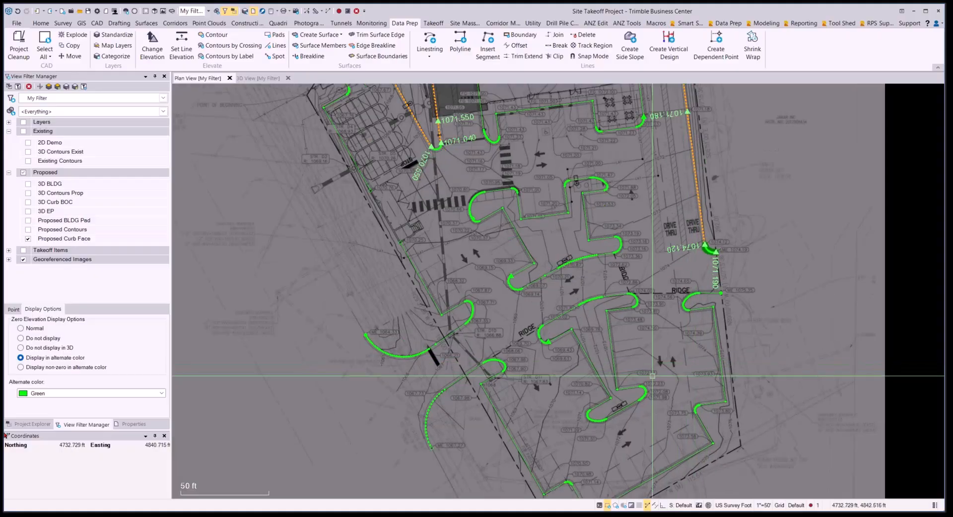
{"action": "scroll", "coordinate": [673, 317], "scroll_direction": "down", "scroll_amount": 2}
{"action": "middle_click_drag", "start_coordinate": [658, 227], "coordinate": [724, 379]}
{"action": "scroll", "coordinate": [724, 378], "scroll_direction": "up", "scroll_amount": 1}
{"action": "middle_click_drag", "start_coordinate": [518, 190], "coordinate": [588, 278]}
{"action": "scroll", "coordinate": [442, 204], "scroll_direction": "up", "scroll_amount": 2}
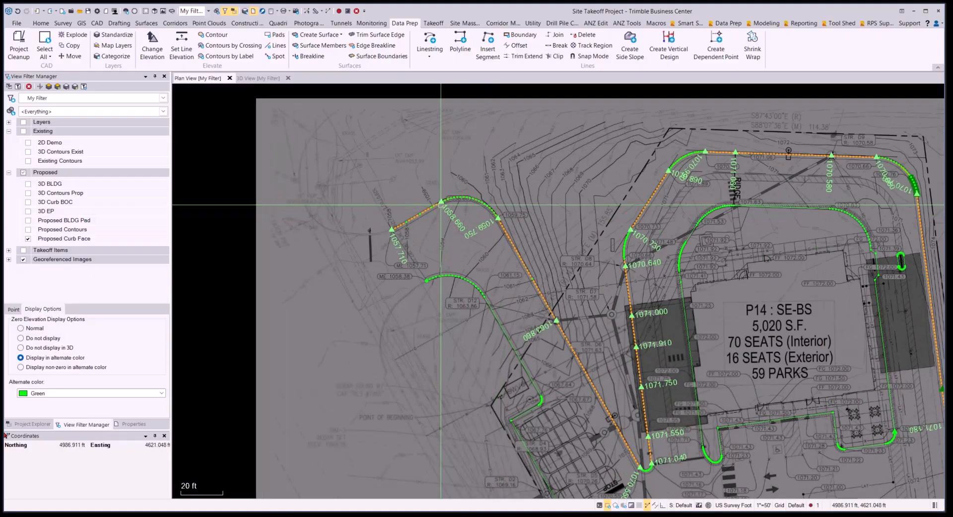
{"action": "scroll", "coordinate": [472, 195], "scroll_direction": "down", "scroll_amount": 1}
{"action": "middle_click_drag", "start_coordinate": [472, 194], "coordinate": [546, 233]}
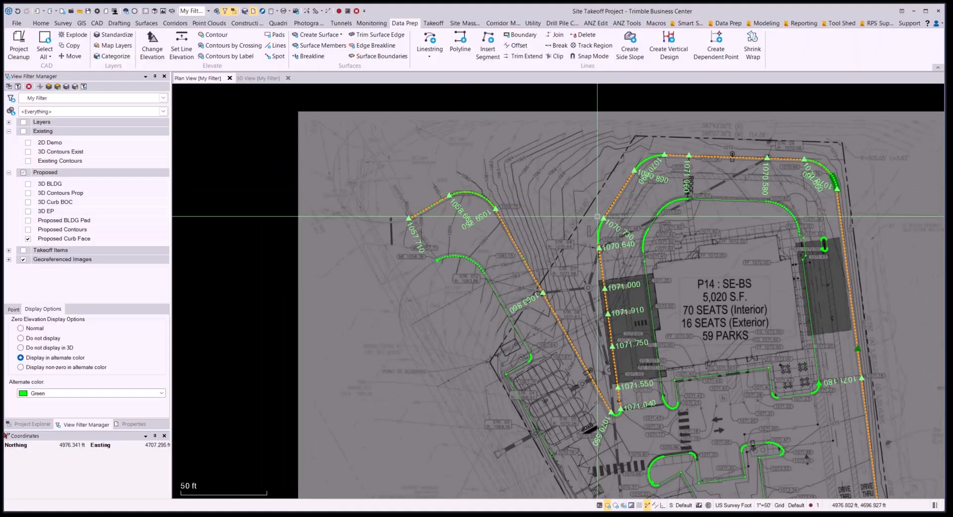
{"action": "scroll", "coordinate": [582, 243], "scroll_direction": "down", "scroll_amount": 2}
{"action": "scroll", "coordinate": [645, 238], "scroll_direction": "down", "scroll_amount": 1}
{"action": "scroll", "coordinate": [654, 384], "scroll_direction": "up", "scroll_amount": 1}
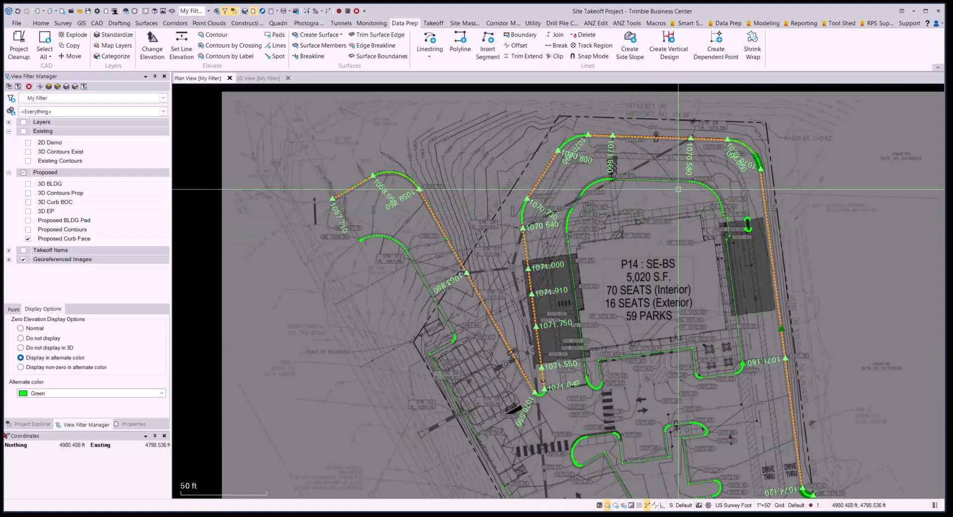
{"action": "scroll", "coordinate": [734, 162], "scroll_direction": "up", "scroll_amount": 1}
{"action": "scroll", "coordinate": [734, 163], "scroll_direction": "down", "scroll_amount": 1}
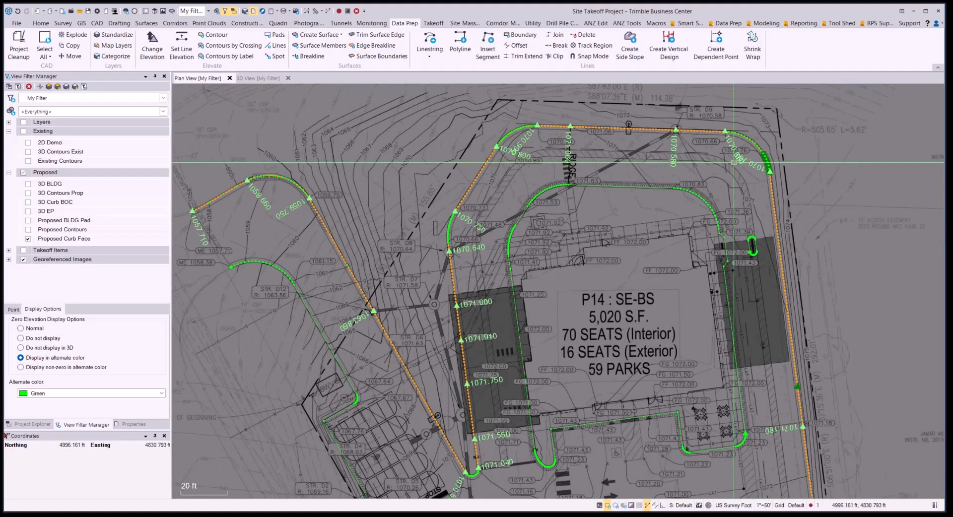
{"action": "middle_click_drag", "start_coordinate": [652, 301], "coordinate": [657, 213]}
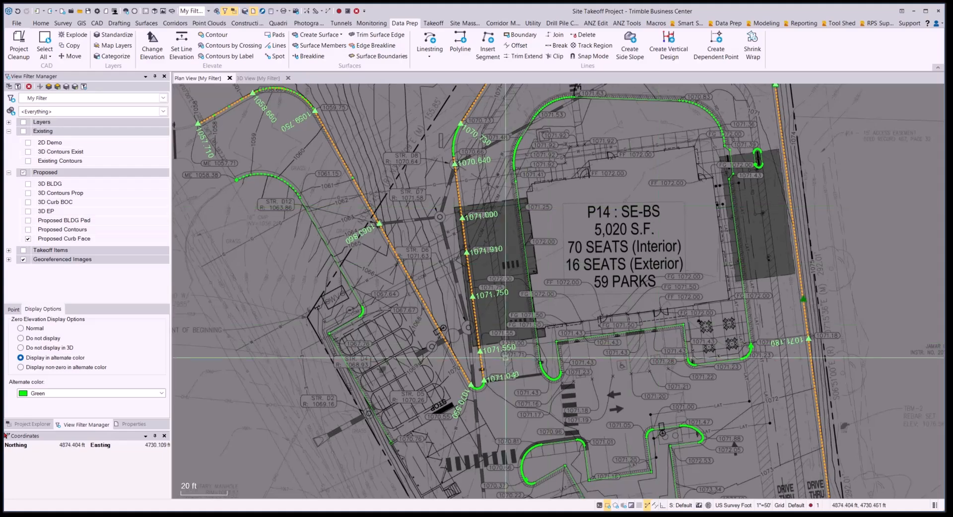
{"action": "middle_click_drag", "start_coordinate": [495, 343], "coordinate": [578, 300]}
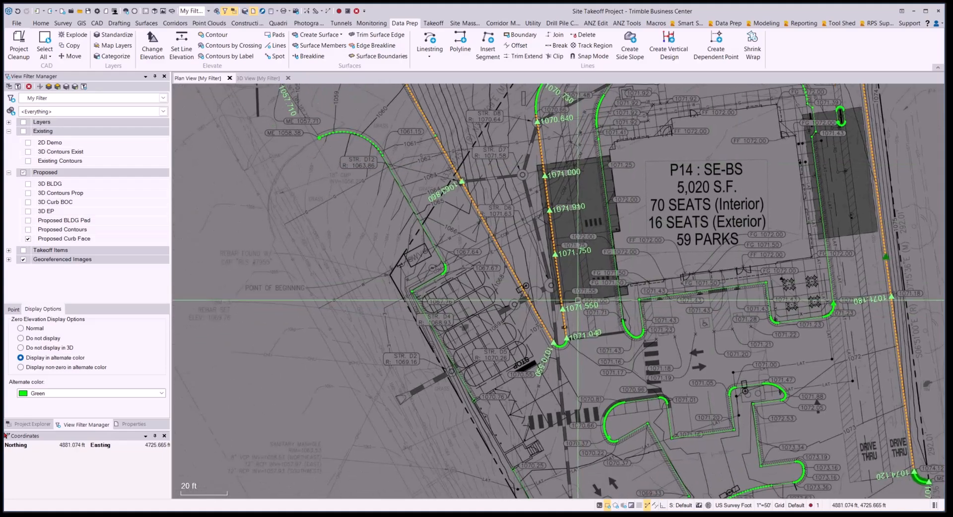
Turn off the line markings in the plan view and clear the selection of the curb face linestring
{"action": "left_click", "coordinate": [647, 505]}
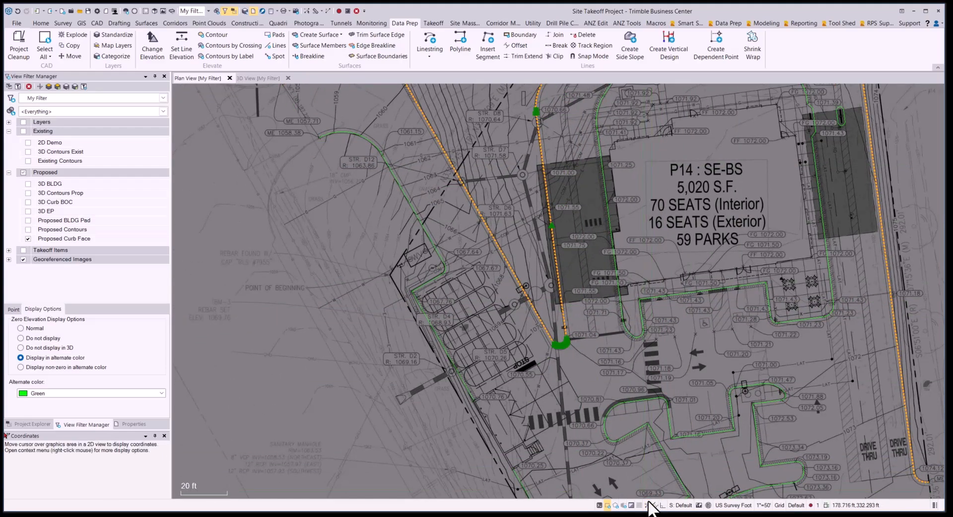
{"action": "left_click", "coordinate": [647, 505]}
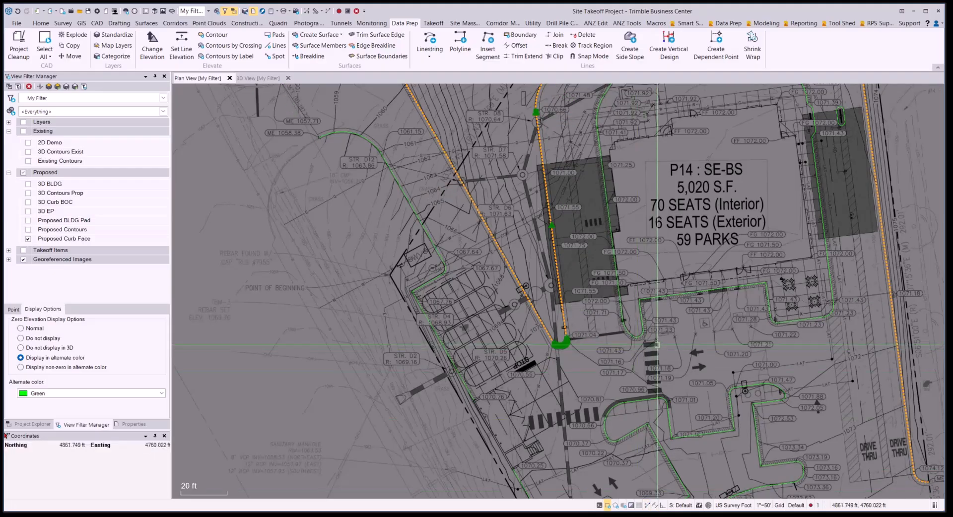
{"action": "scroll", "coordinate": [607, 274], "scroll_direction": "down", "scroll_amount": 3}
{"action": "scroll", "coordinate": [606, 274], "scroll_direction": "down", "scroll_amount": 1}
{"action": "middle_click_drag", "start_coordinate": [655, 286], "coordinate": [626, 262]}
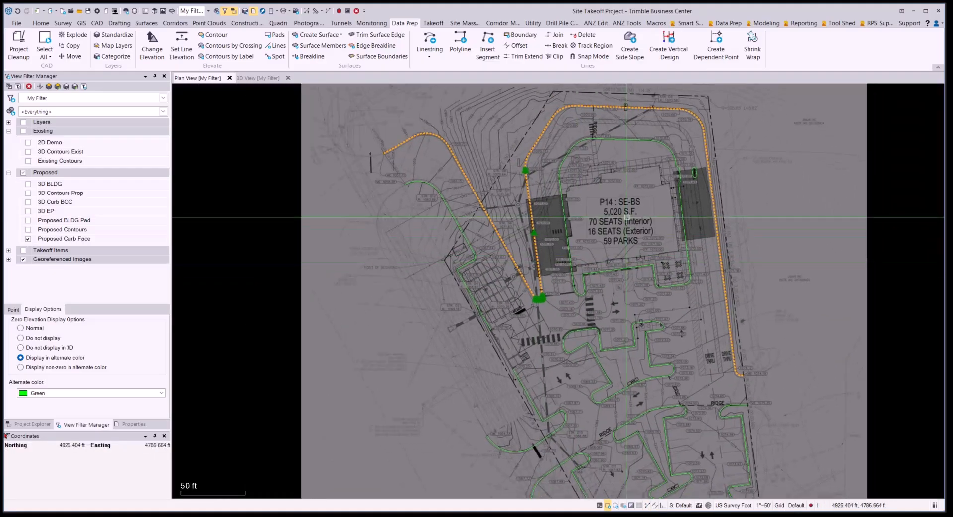
{"action": "key", "text": "Escape"}
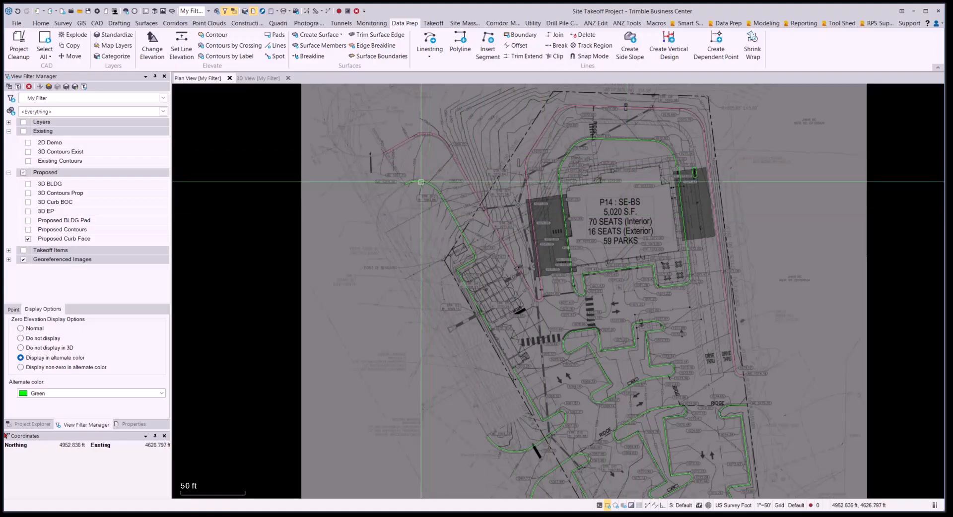
Select the curb face linestring along the northwest entrance and follow it from its ME 1058.38 end to its 1070.76 end
{"action": "scroll", "coordinate": [430, 187], "scroll_direction": "up", "scroll_amount": 4}
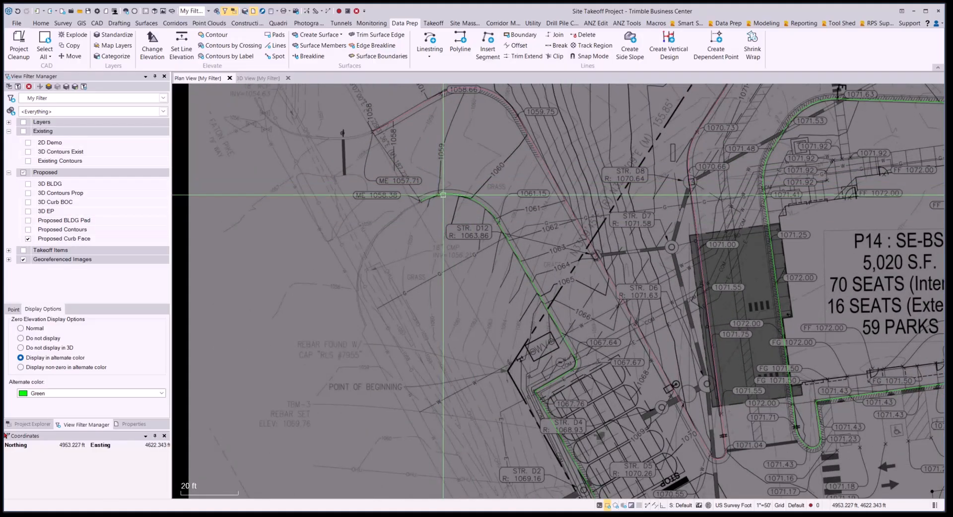
{"action": "middle_click_drag", "start_coordinate": [458, 237], "coordinate": [549, 228]}
{"action": "scroll", "coordinate": [481, 242], "scroll_direction": "down", "scroll_amount": 2}
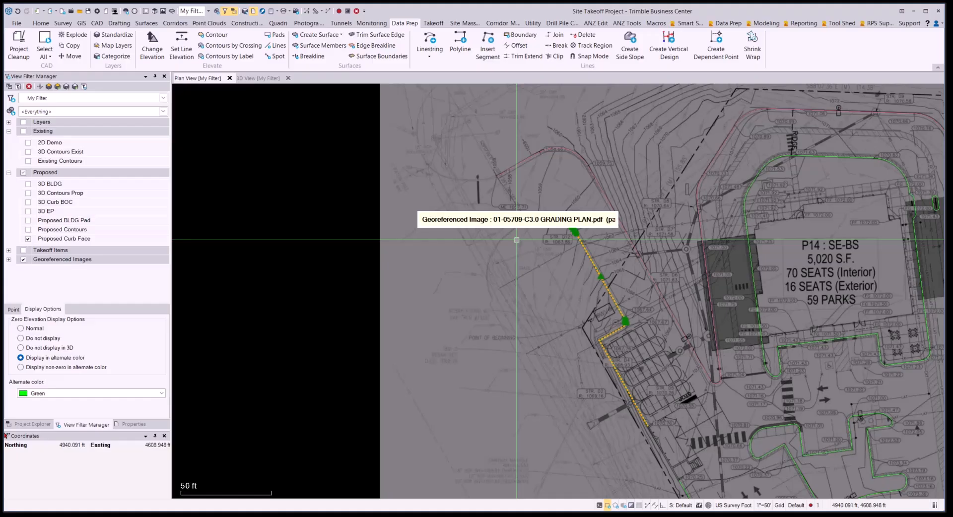
{"action": "scroll", "coordinate": [517, 240], "scroll_direction": "up", "scroll_amount": 4}
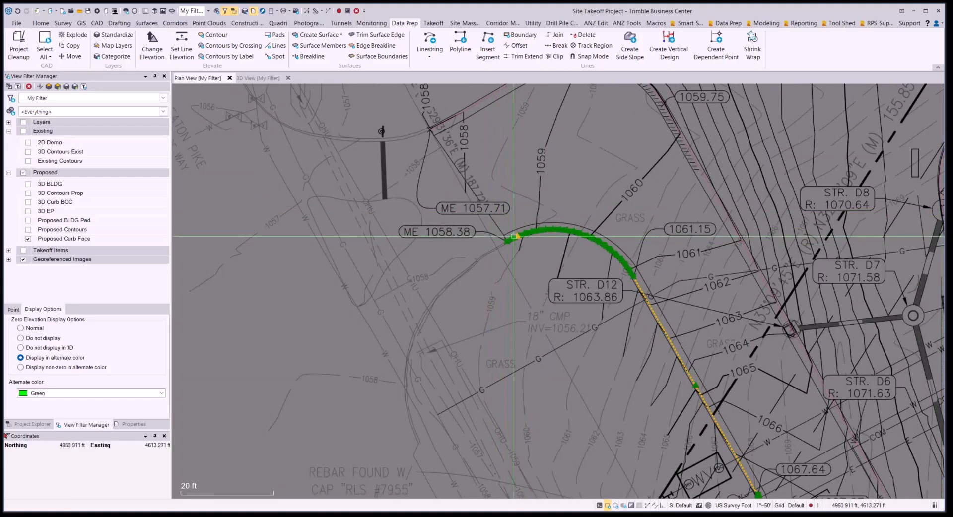
{"action": "scroll", "coordinate": [506, 239], "scroll_direction": "up", "scroll_amount": 2}
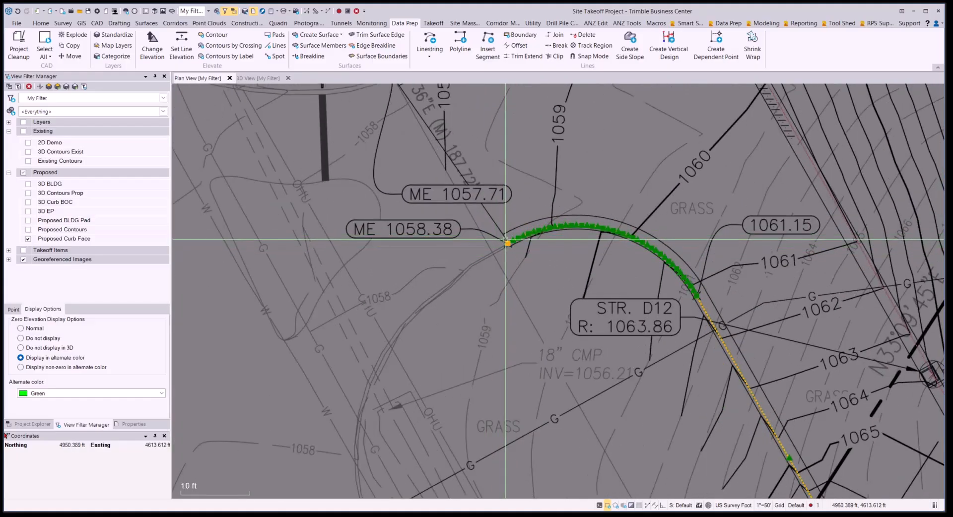
{"action": "scroll", "coordinate": [506, 240], "scroll_direction": "down", "scroll_amount": 5}
{"action": "middle_click_drag", "start_coordinate": [542, 330], "coordinate": [521, 209]}
{"action": "scroll", "coordinate": [603, 332], "scroll_direction": "up", "scroll_amount": 4}
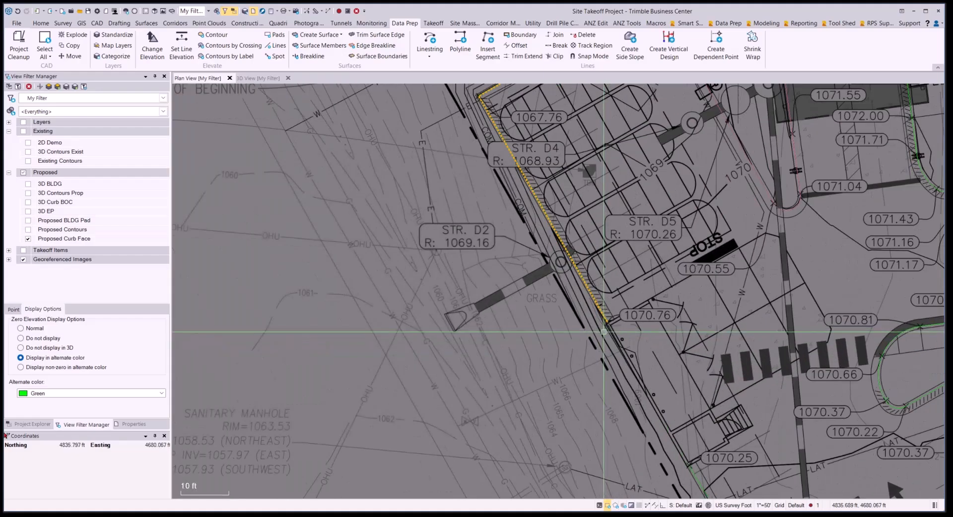
{"action": "scroll", "coordinate": [597, 314], "scroll_direction": "up", "scroll_amount": 4}
{"action": "scroll", "coordinate": [602, 333], "scroll_direction": "down", "scroll_amount": 4}
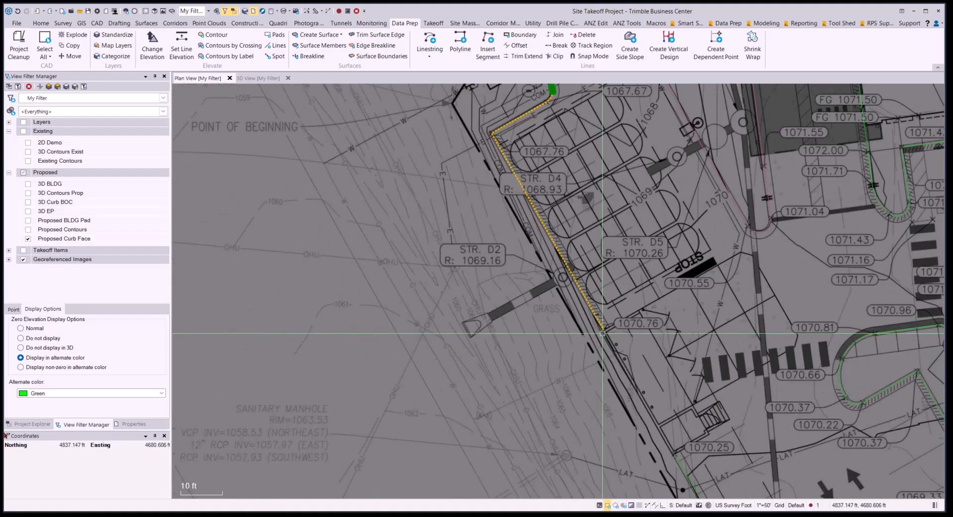
{"action": "scroll", "coordinate": [602, 333], "scroll_direction": "down", "scroll_amount": 3}
{"action": "scroll", "coordinate": [735, 325], "scroll_direction": "down", "scroll_amount": 2}
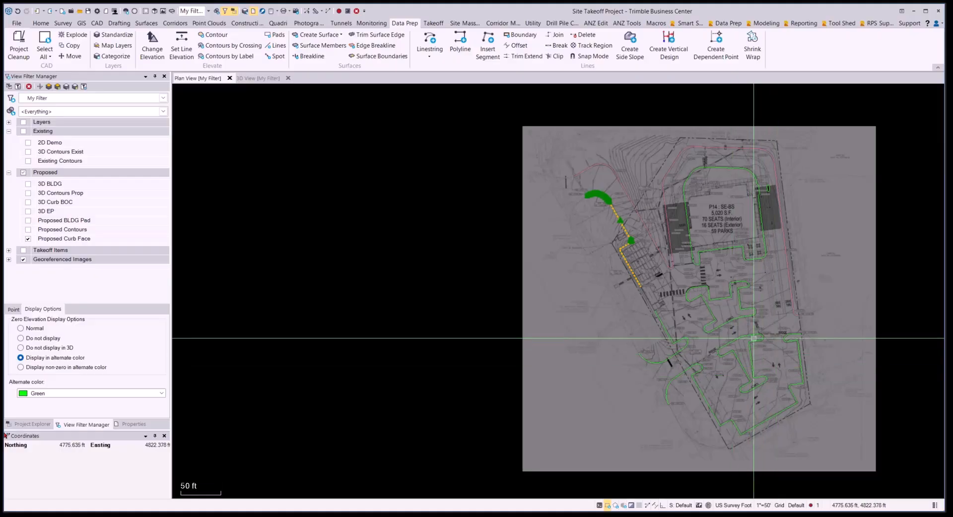
Examine the proposed curb face lines and elevation labels around the southwest entrance near ME 1064.33
{"action": "scroll", "coordinate": [641, 350], "scroll_direction": "up", "scroll_amount": 5}
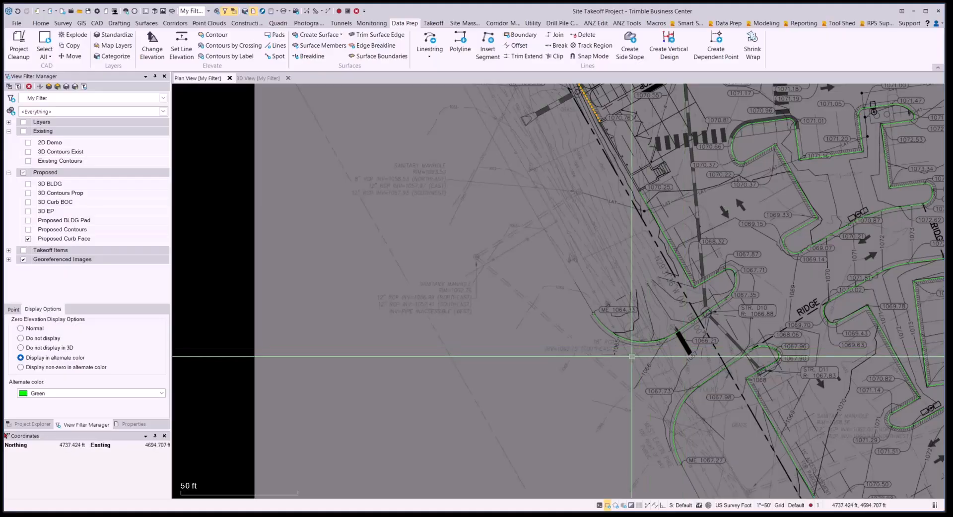
{"action": "scroll", "coordinate": [631, 356], "scroll_direction": "up", "scroll_amount": 3}
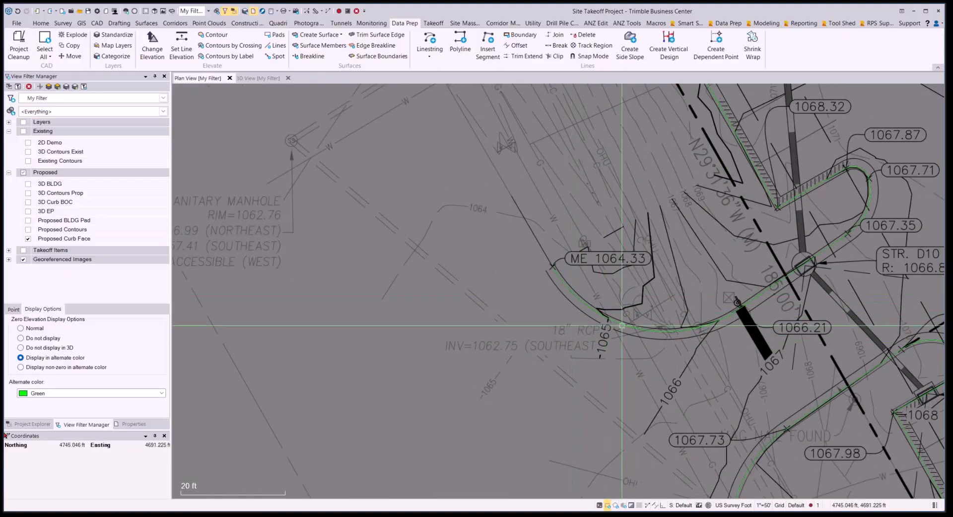
{"action": "scroll", "coordinate": [689, 369], "scroll_direction": "down", "scroll_amount": 2}
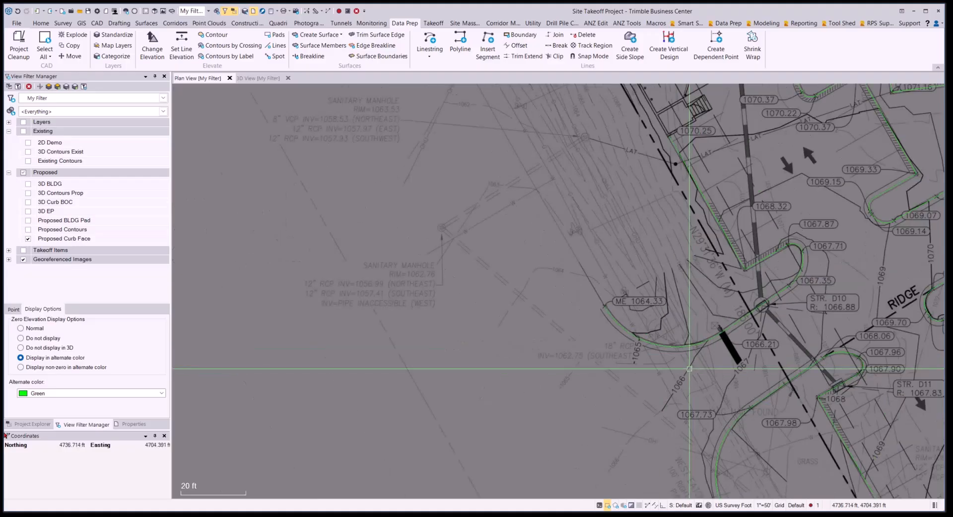
{"action": "scroll", "coordinate": [690, 369], "scroll_direction": "down", "scroll_amount": 5}
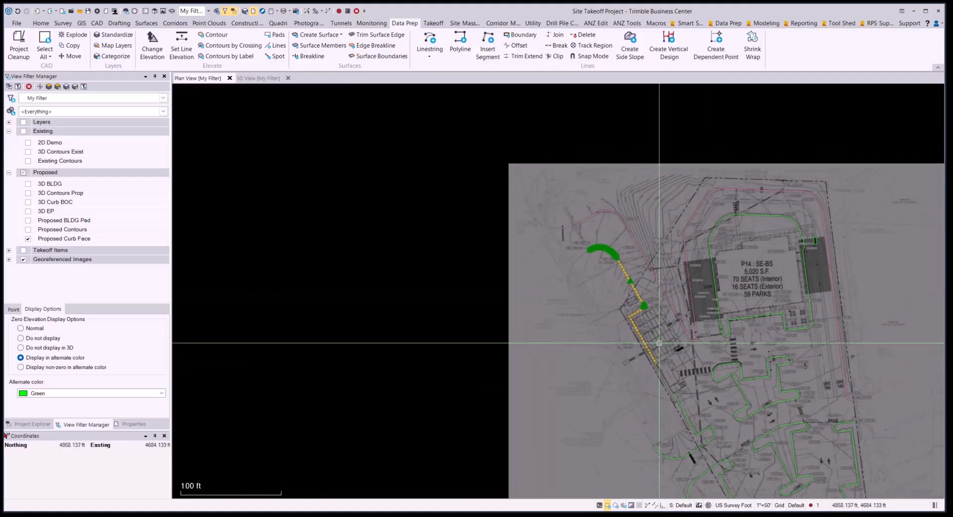
Open the selected northwest entrance linestring for editing, check its horizontal segment settings, and return to its vertical point settings
{"action": "scroll", "coordinate": [603, 253], "scroll_direction": "up", "scroll_amount": 5}
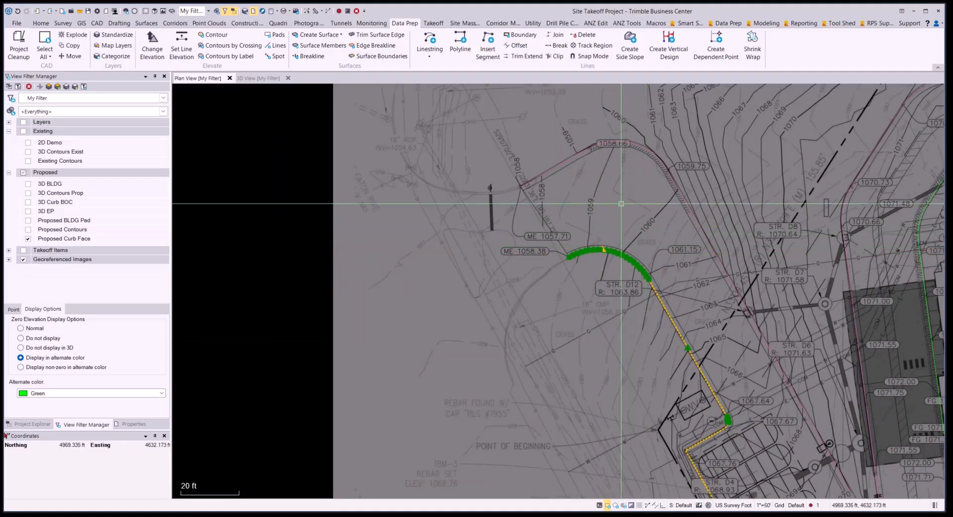
{"action": "scroll", "coordinate": [523, 272], "scroll_direction": "down", "scroll_amount": 3}
{"action": "middle_click_drag", "start_coordinate": [603, 333], "coordinate": [534, 255]}
{"action": "scroll", "coordinate": [534, 253], "scroll_direction": "down", "scroll_amount": 1}
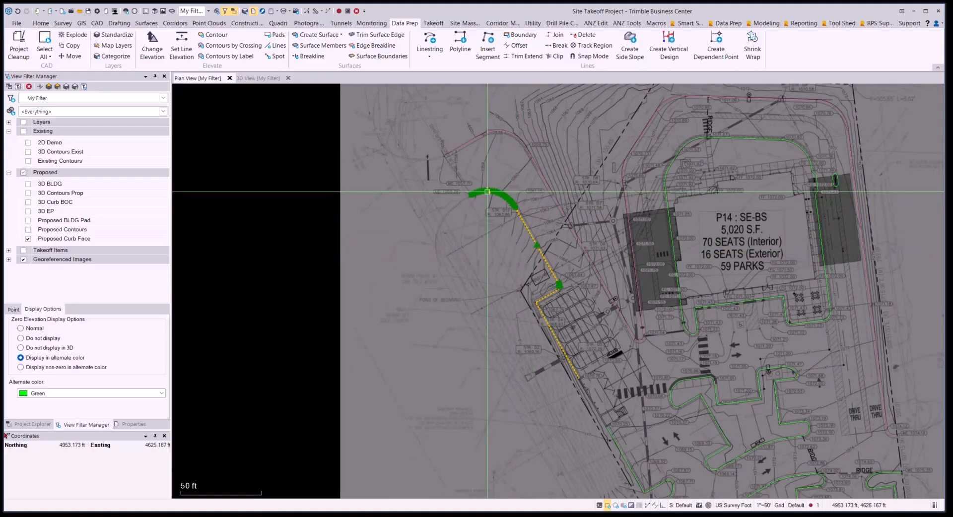
{"action": "right_click", "coordinate": [530, 224]}
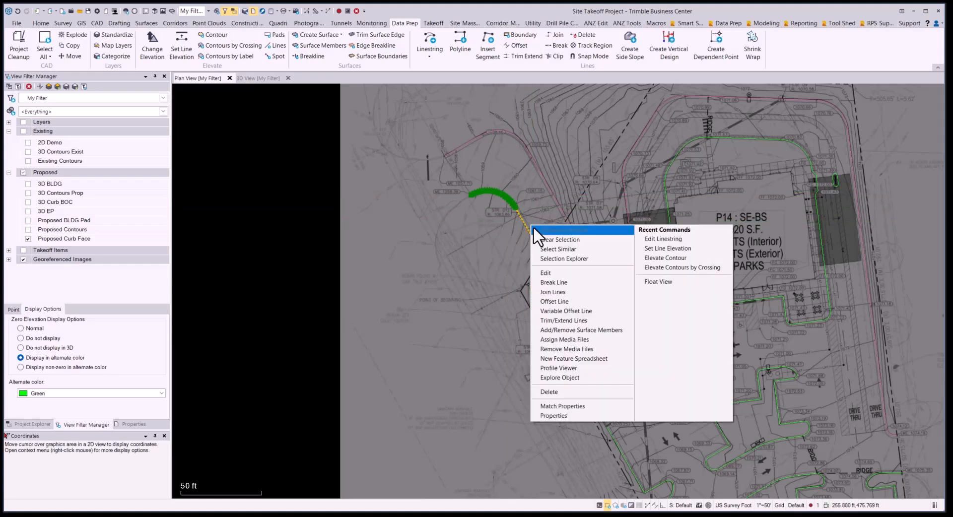
{"action": "left_click", "coordinate": [544, 273]}
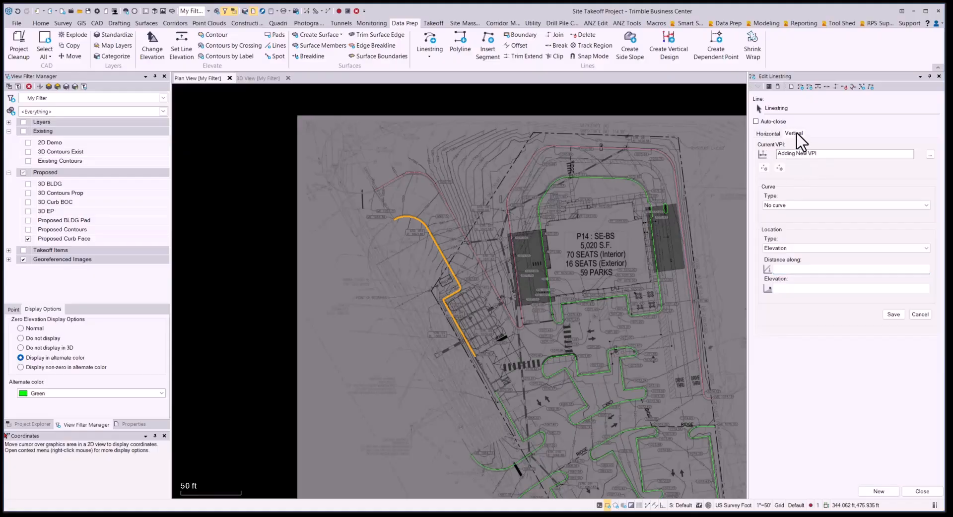
{"action": "left_click", "coordinate": [769, 133]}
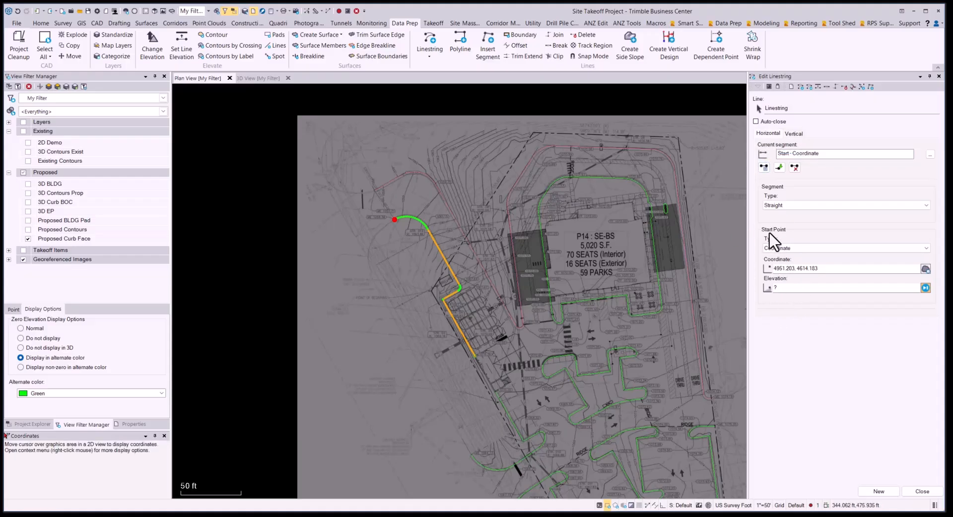
{"action": "left_click", "coordinate": [794, 134]}
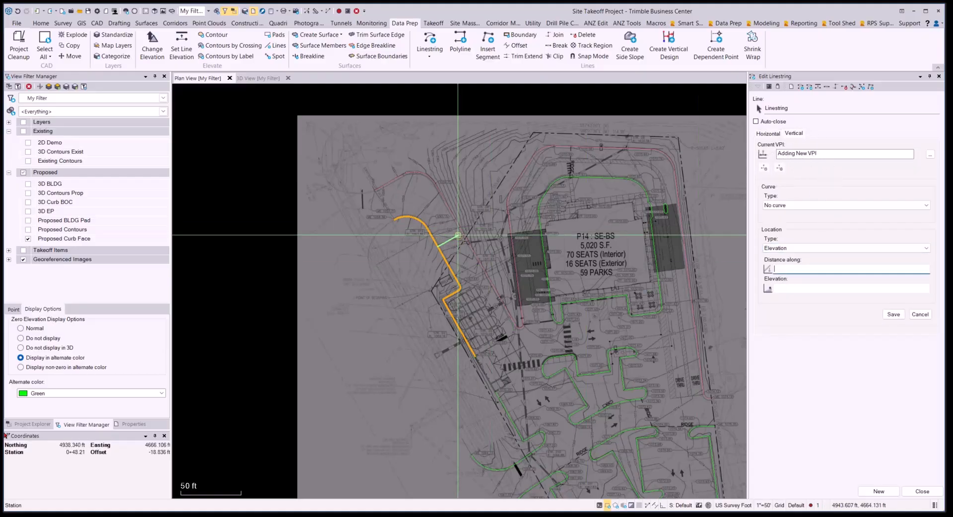
Add a vertical point with elevation 1058.38 at the northwest start of the linestring
{"action": "scroll", "coordinate": [412, 219], "scroll_direction": "up", "scroll_amount": 8}
{"action": "scroll", "coordinate": [415, 218], "scroll_direction": "up", "scroll_amount": 3}
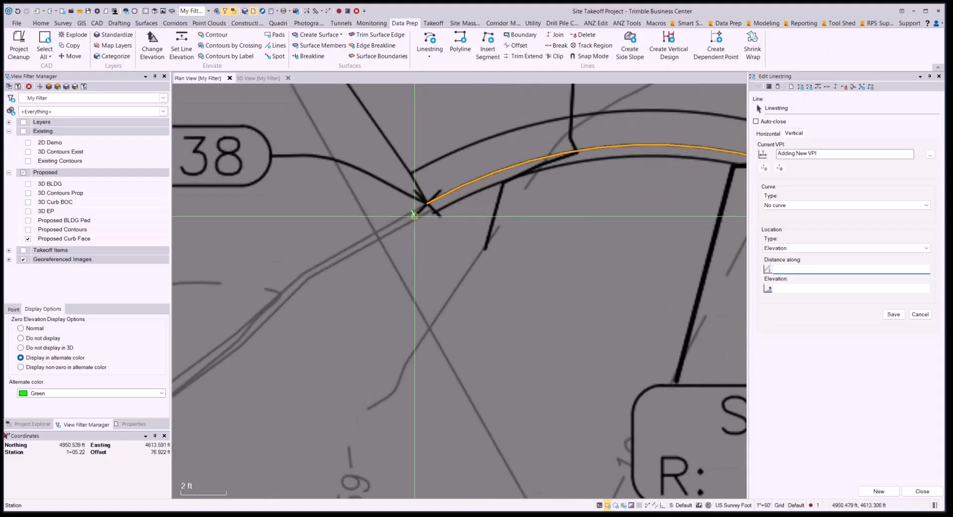
{"action": "left_click", "coordinate": [427, 202]}
{"action": "scroll", "coordinate": [428, 202], "scroll_direction": "down", "scroll_amount": 3}
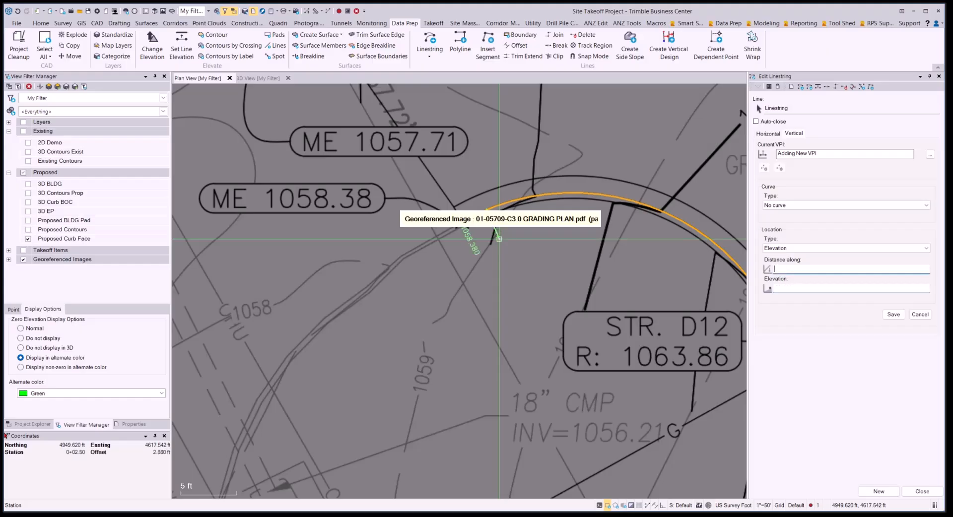
Add a vertical point with elevation 1061.15 where the entrance arc meets the straight curb, at distance 31.34
{"action": "scroll", "coordinate": [475, 290], "scroll_direction": "down", "scroll_amount": 2}
{"action": "middle_click_drag", "start_coordinate": [582, 302], "coordinate": [498, 309]}
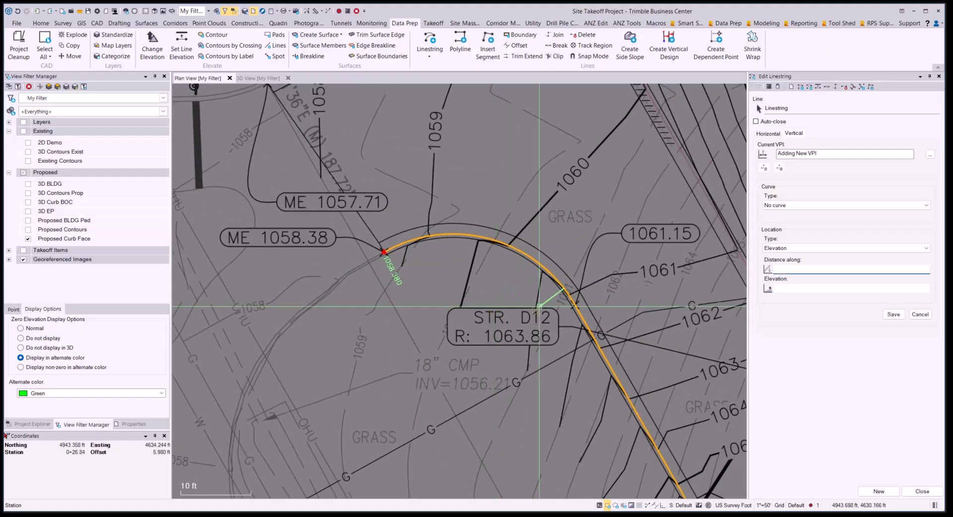
{"action": "scroll", "coordinate": [539, 306], "scroll_direction": "up", "scroll_amount": 5}
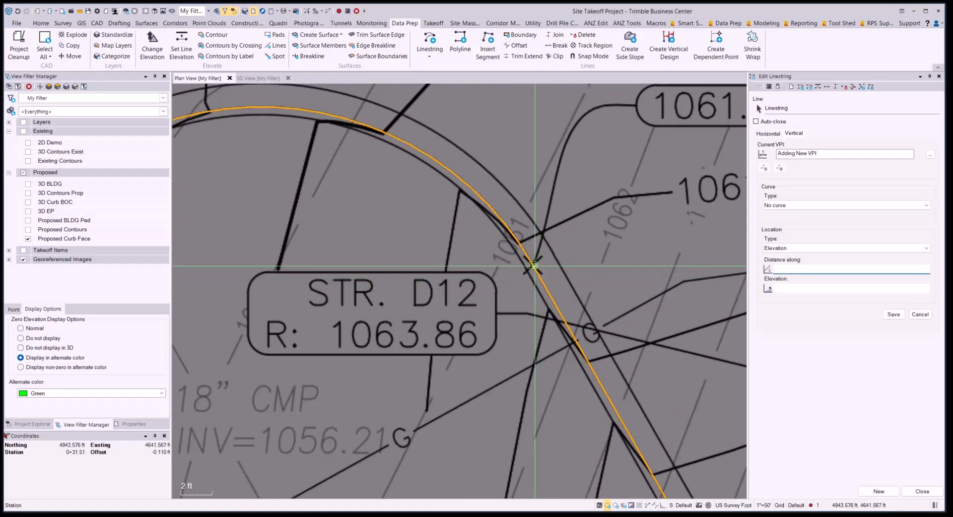
{"action": "left_click", "coordinate": [533, 266]}
{"action": "scroll", "coordinate": [533, 265], "scroll_direction": "down", "scroll_amount": 5}
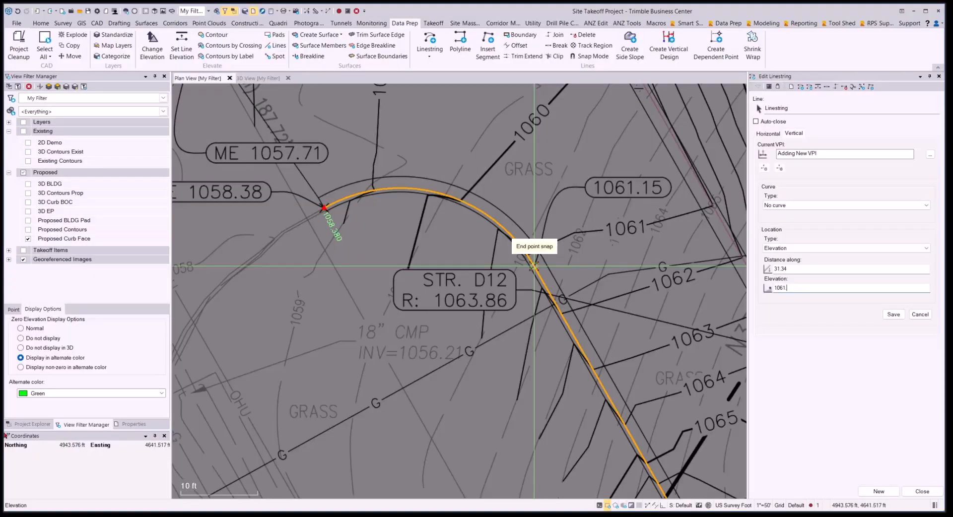
{"action": "type", "text": "1061.15"}
{"action": "key", "text": "Return"}
Add a vertical point with elevation 1067.64 at the start of the small curb return, at distance 85.48
{"action": "scroll", "coordinate": [668, 452], "scroll_direction": "down", "scroll_amount": 1}
{"action": "middle_click_drag", "start_coordinate": [668, 452], "coordinate": [608, 336]}
{"action": "middle_click_drag", "start_coordinate": [637, 398], "coordinate": [570, 334]}
{"action": "middle_click_drag", "start_coordinate": [593, 383], "coordinate": [541, 344]}
{"action": "scroll", "coordinate": [564, 362], "scroll_direction": "up", "scroll_amount": 1}
{"action": "scroll", "coordinate": [511, 330], "scroll_direction": "up", "scroll_amount": 5}
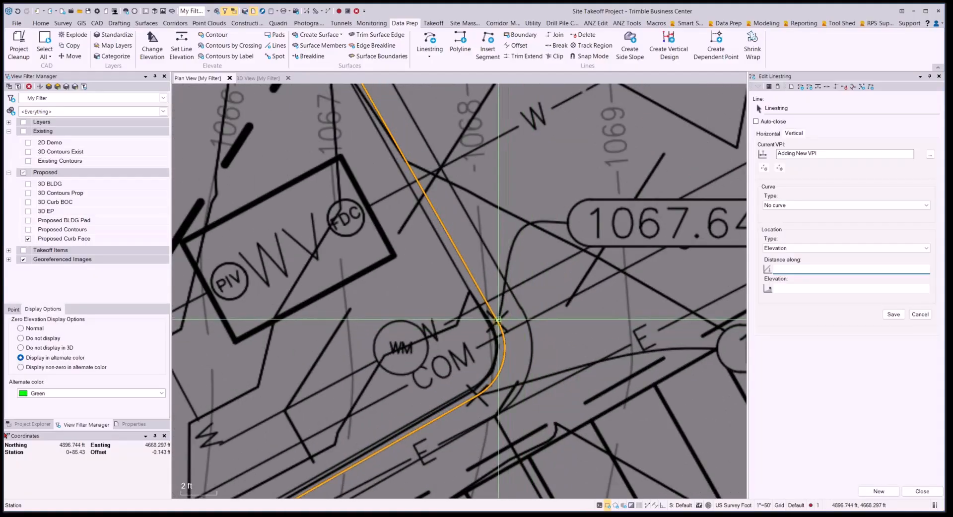
{"action": "left_click", "coordinate": [497, 321]}
{"action": "scroll", "coordinate": [496, 321], "scroll_direction": "down", "scroll_amount": 2}
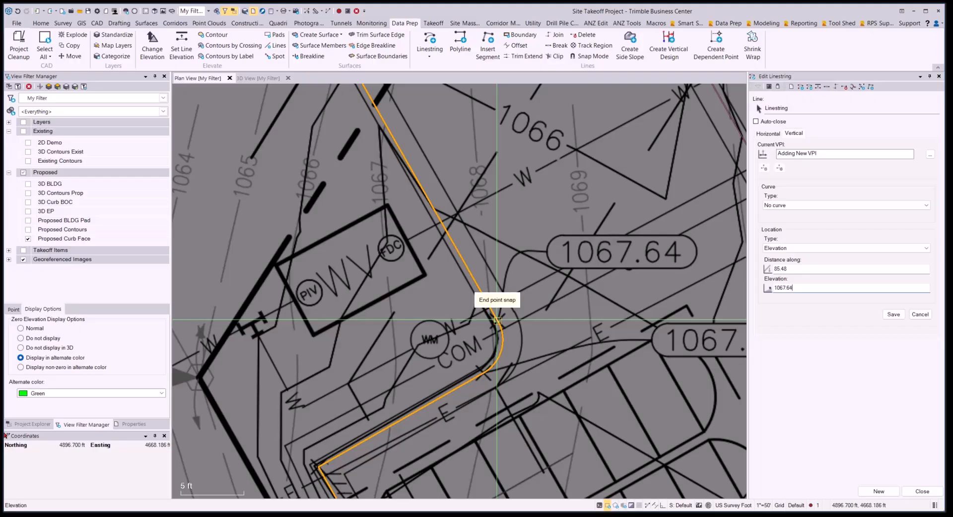
{"action": "left_click", "coordinate": [497, 321]}
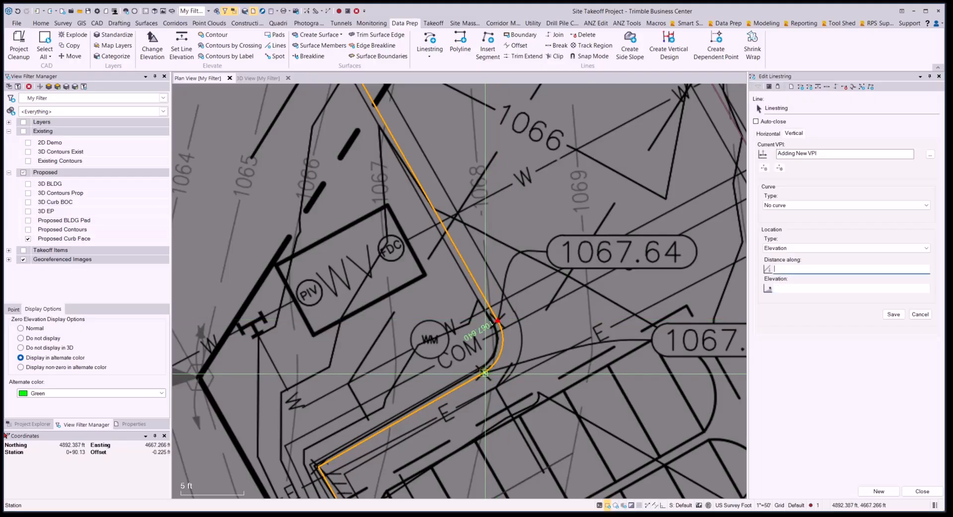
Add a vertical point with elevation 1067.67 at the end of the small curb return, at distance 90.21
{"action": "key", "text": "Tab"}
{"action": "scroll", "coordinate": [485, 373], "scroll_direction": "down", "scroll_amount": 2}
{"action": "middle_click_drag", "start_coordinate": [485, 374], "coordinate": [453, 284]}
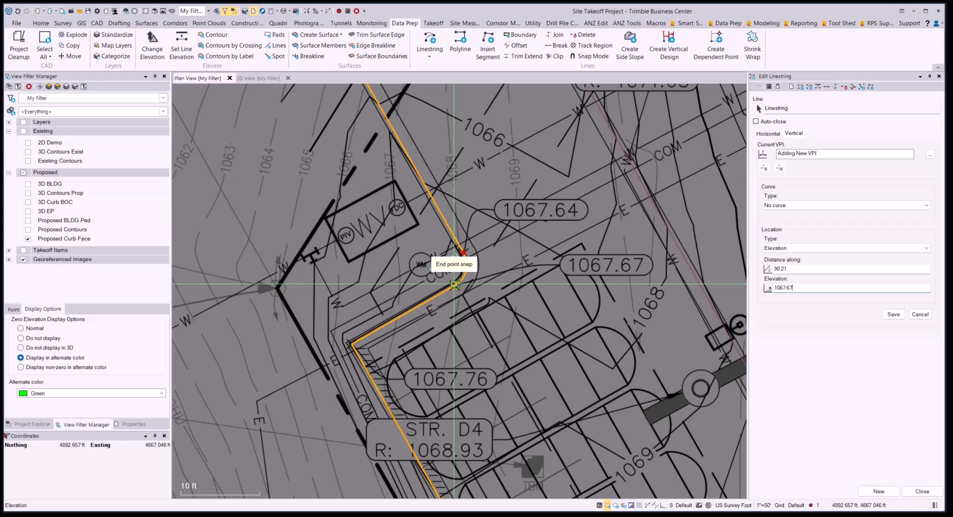
{"action": "key", "text": "Return"}
Add a vertical point with elevation 1067.76 at the corner beside the parking stalls, at distance 105.22
{"action": "middle_click_drag", "start_coordinate": [390, 344], "coordinate": [474, 251]}
{"action": "scroll", "coordinate": [474, 250], "scroll_direction": "up", "scroll_amount": 2}
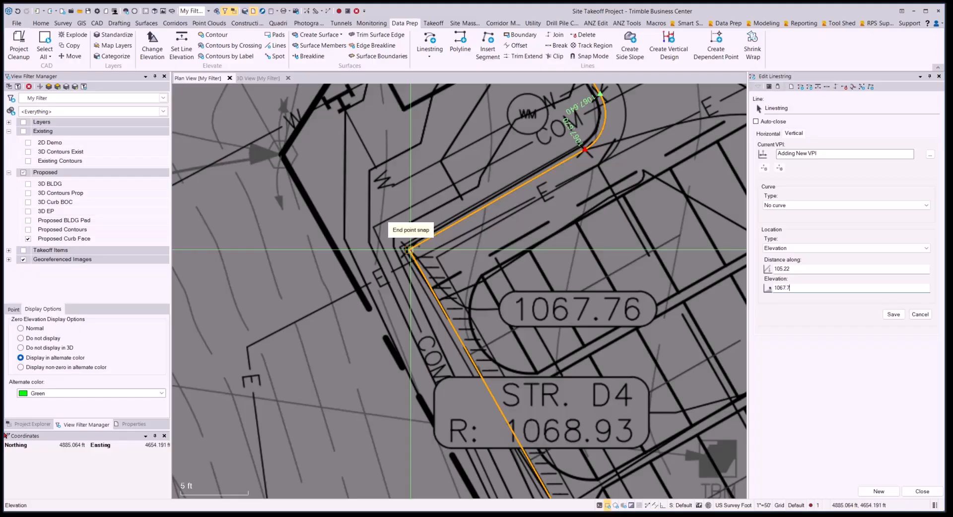
{"action": "key", "text": "Return"}
{"action": "scroll", "coordinate": [546, 335], "scroll_direction": "down", "scroll_amount": 2}
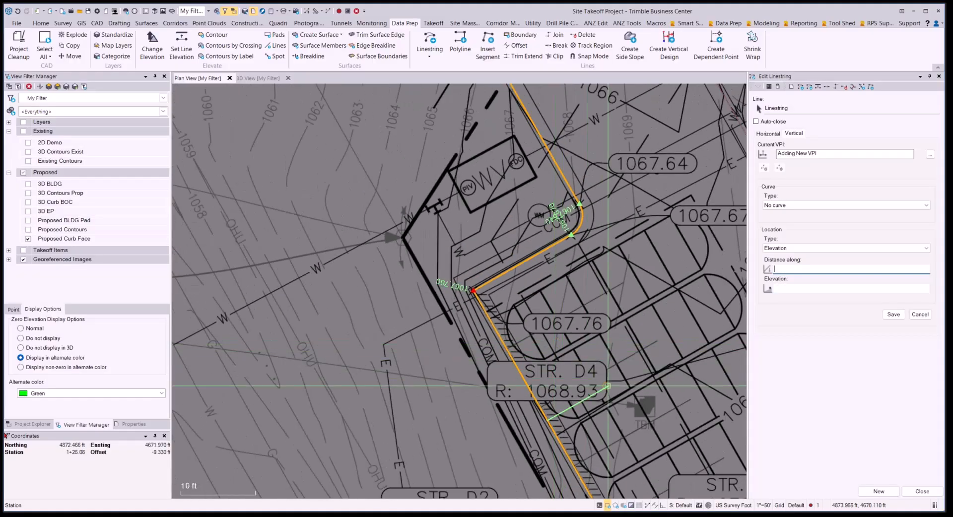
Review the vertical points already stored along the northwest entrance curb, stepping back to the ones at distances 85.48 and 31.34
{"action": "middle_click_drag", "start_coordinate": [603, 394], "coordinate": [549, 294]}
{"action": "scroll", "coordinate": [548, 294], "scroll_direction": "down", "scroll_amount": 2}
{"action": "middle_click_drag", "start_coordinate": [523, 264], "coordinate": [524, 325]}
{"action": "scroll", "coordinate": [524, 325], "scroll_direction": "down", "scroll_amount": 1}
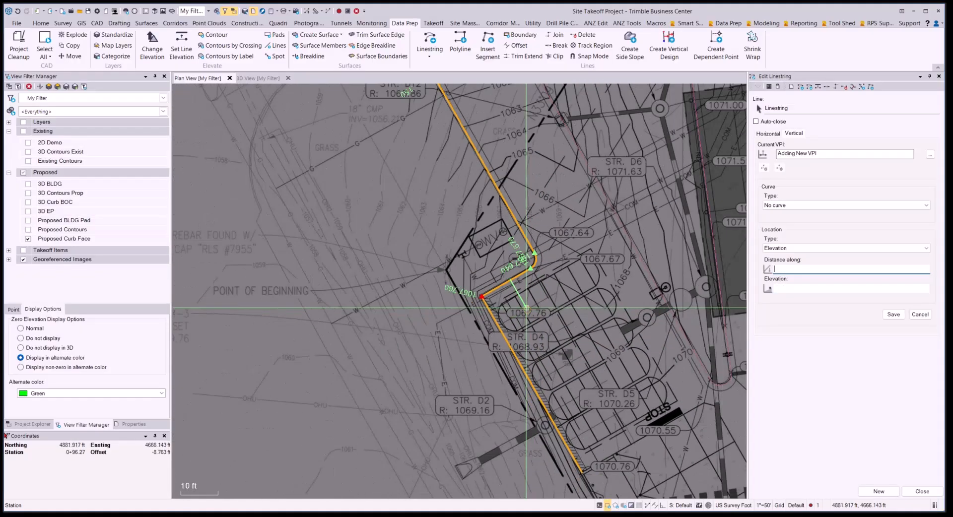
{"action": "left_click", "coordinate": [771, 155]}
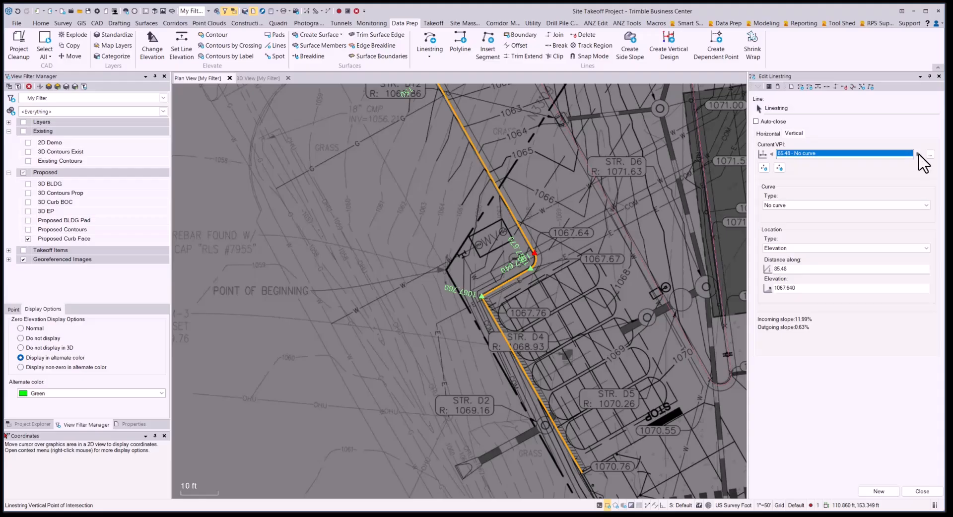
{"action": "left_click", "coordinate": [802, 288]}
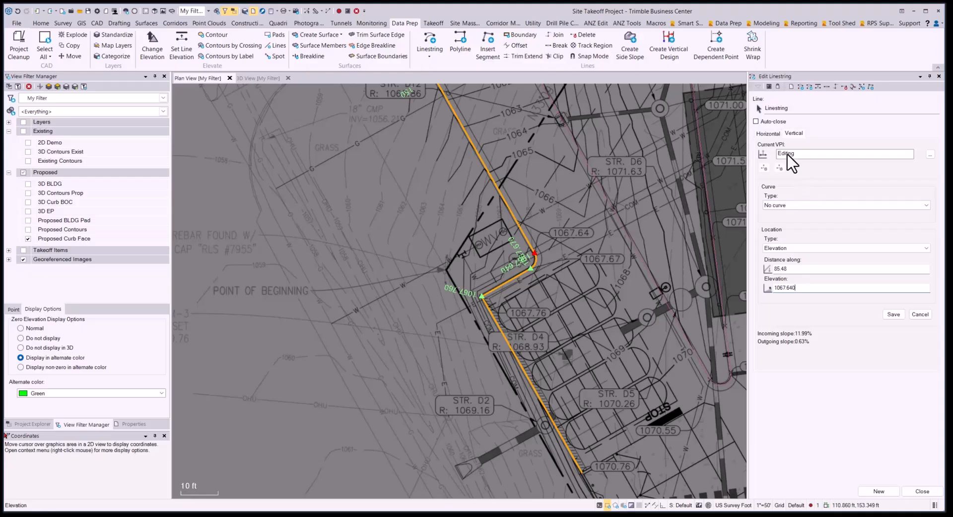
{"action": "left_click", "coordinate": [772, 154]}
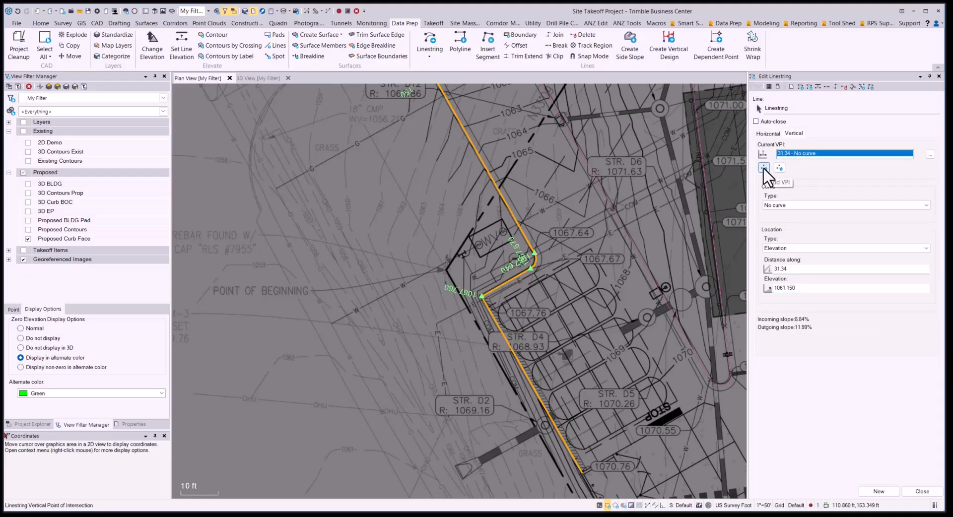
Add a vertical point with elevation 1070.76 at the southern end of the parking stall curb, at distance 159.23
{"action": "left_click", "coordinate": [764, 169]}
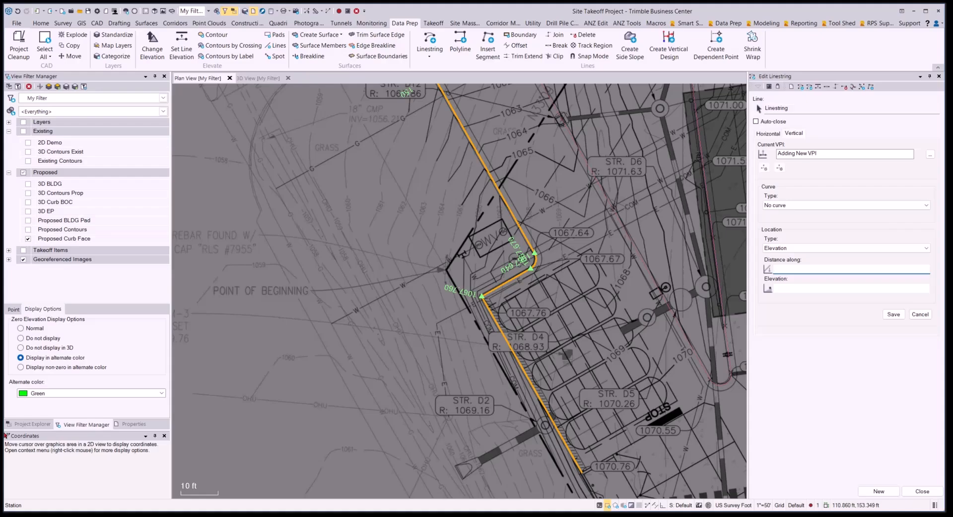
{"action": "scroll", "coordinate": [497, 299], "scroll_direction": "up", "scroll_amount": 5}
{"action": "middle_click_drag", "start_coordinate": [551, 383], "coordinate": [495, 88]}
{"action": "scroll", "coordinate": [604, 330], "scroll_direction": "up", "scroll_amount": 2}
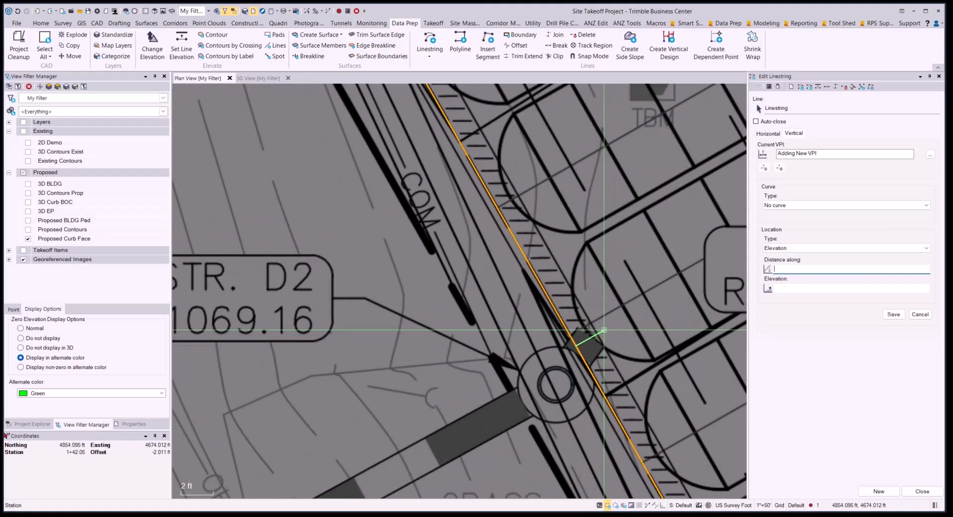
{"action": "scroll", "coordinate": [604, 330], "scroll_direction": "down", "scroll_amount": 5}
{"action": "middle_click_drag", "start_coordinate": [626, 342], "coordinate": [555, 296]}
{"action": "scroll", "coordinate": [566, 375], "scroll_direction": "down", "scroll_amount": 1}
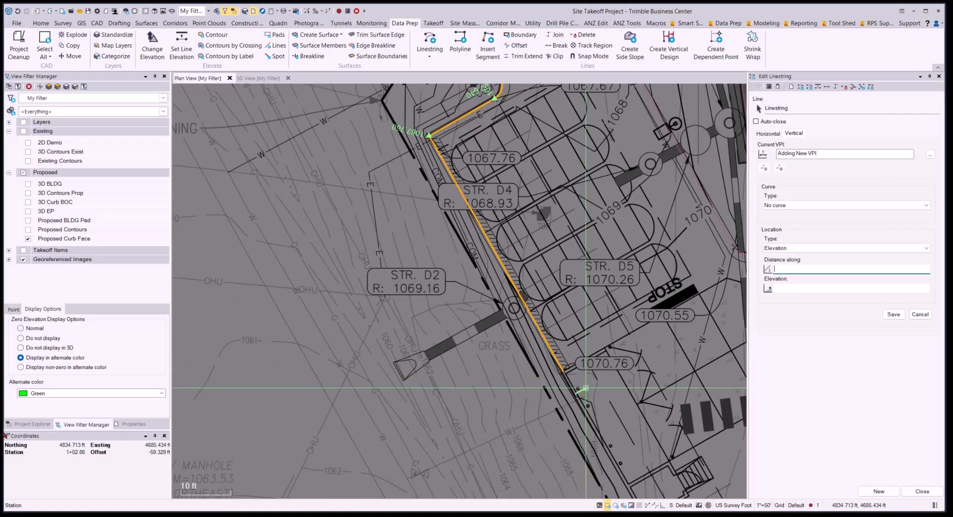
{"action": "scroll", "coordinate": [529, 312], "scroll_direction": "up", "scroll_amount": 2}
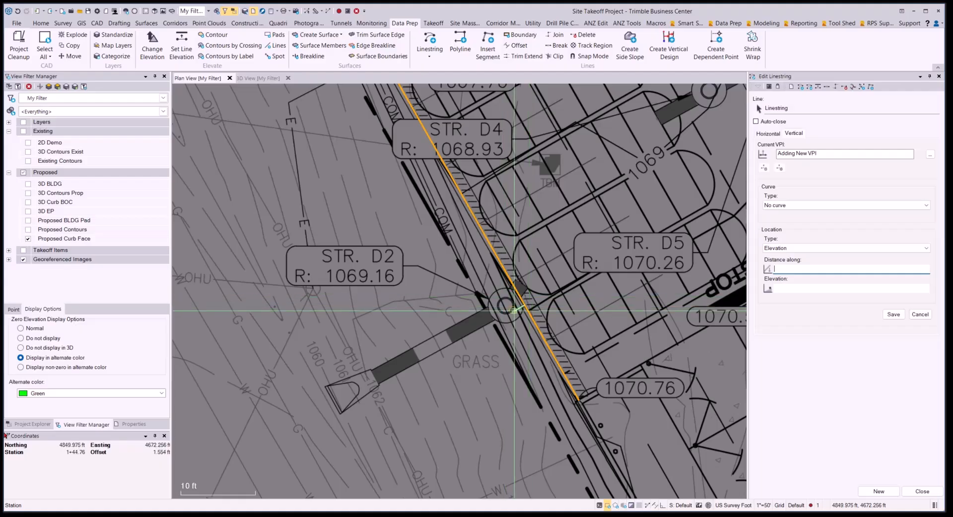
{"action": "scroll", "coordinate": [514, 311], "scroll_direction": "down", "scroll_amount": 2}
{"action": "scroll", "coordinate": [515, 312], "scroll_direction": "up", "scroll_amount": 5}
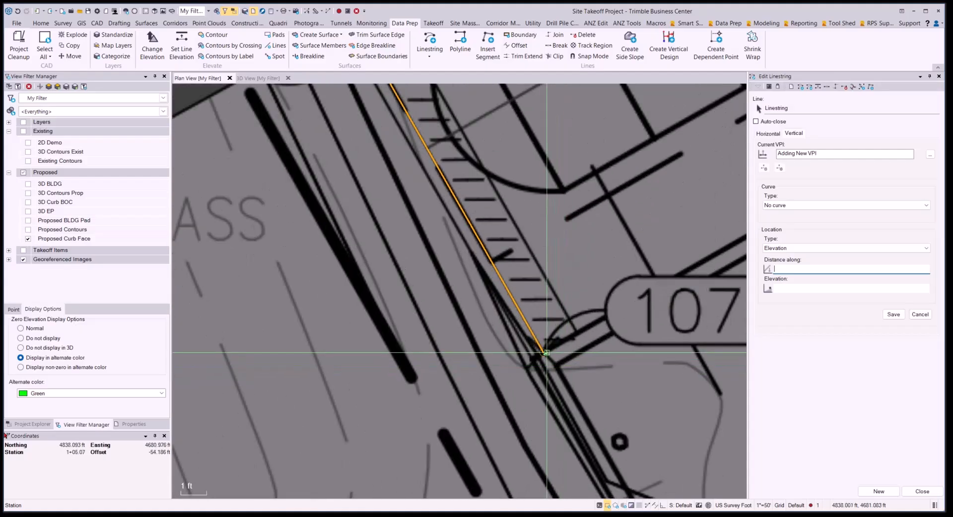
{"action": "left_click", "coordinate": [542, 353]}
{"action": "scroll", "coordinate": [542, 353], "scroll_direction": "down", "scroll_amount": 3}
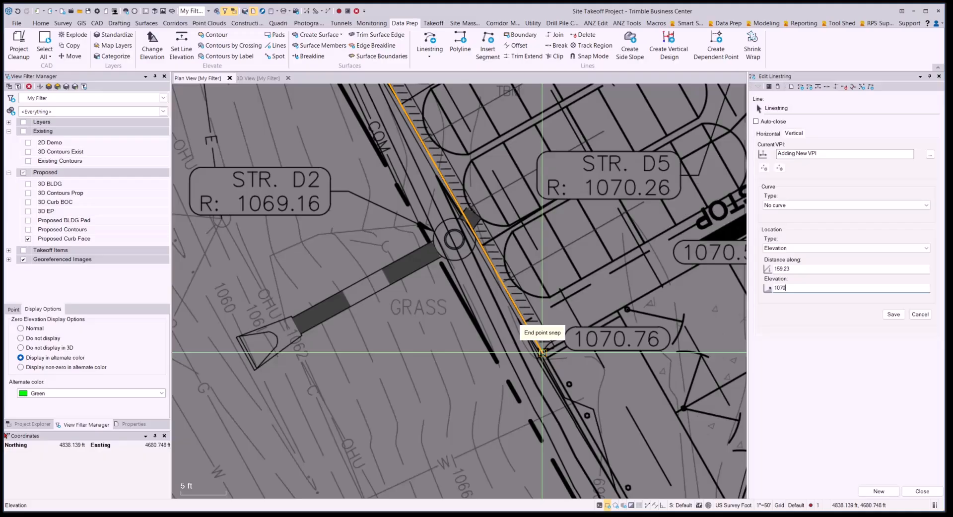
{"action": "type", "text": "1070.76"}
{"action": "key", "text": "Return"}
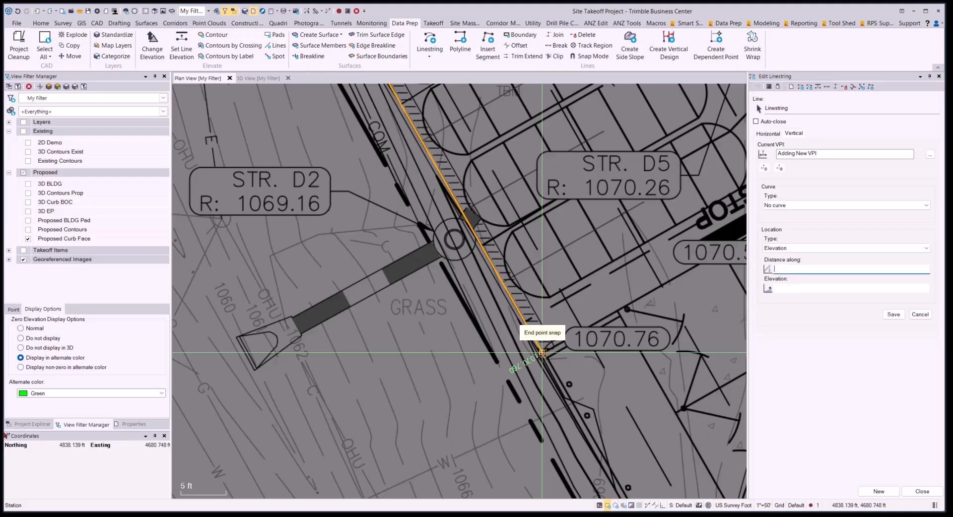
Switch to the next curb face linestring to the south and give its north end a vertical point with elevation 1070.25 at distance 145.92
{"action": "scroll", "coordinate": [542, 353], "scroll_direction": "down", "scroll_amount": 4}
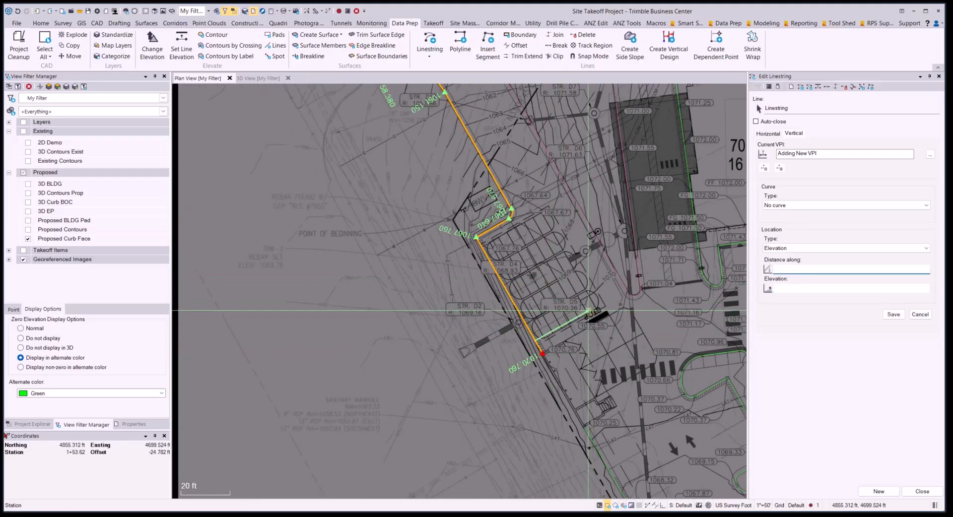
{"action": "middle_click_drag", "start_coordinate": [589, 309], "coordinate": [530, 323]}
{"action": "scroll", "coordinate": [531, 322], "scroll_direction": "up", "scroll_amount": 1}
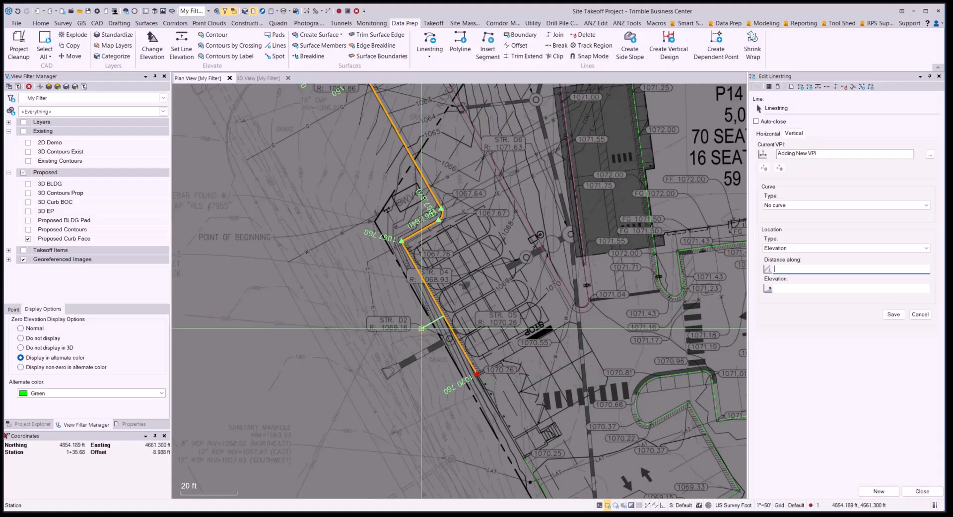
{"action": "middle_click_drag", "start_coordinate": [507, 416], "coordinate": [437, 226]}
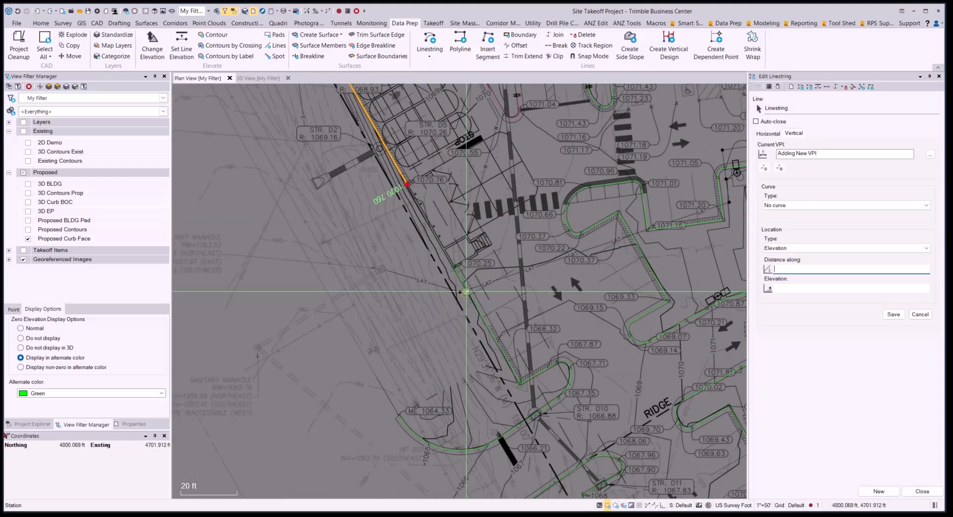
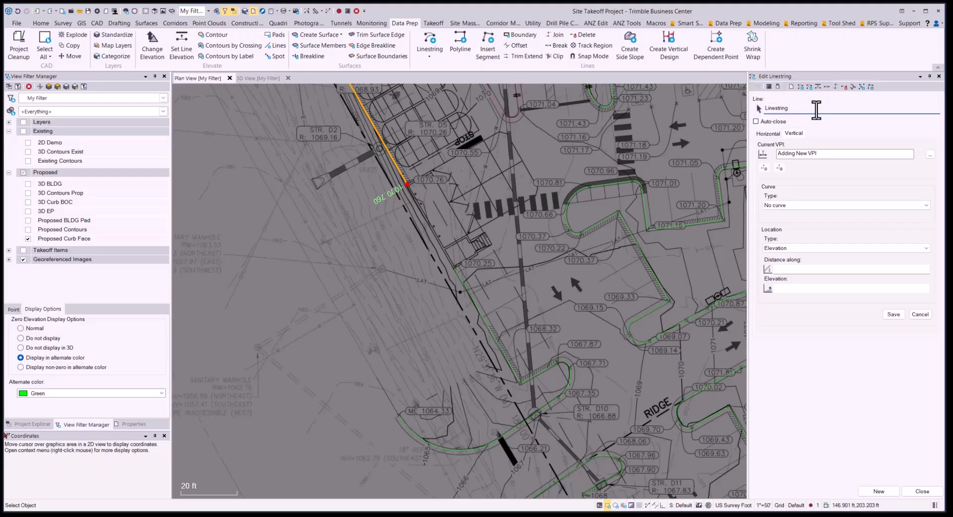
{"action": "left_click", "coordinate": [468, 294]}
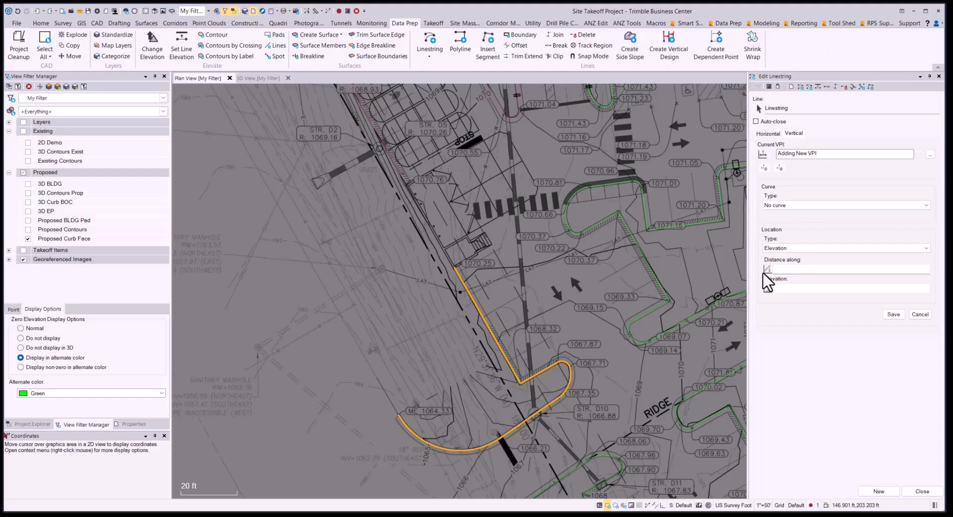
{"action": "scroll", "coordinate": [397, 252], "scroll_direction": "up", "scroll_amount": 10}
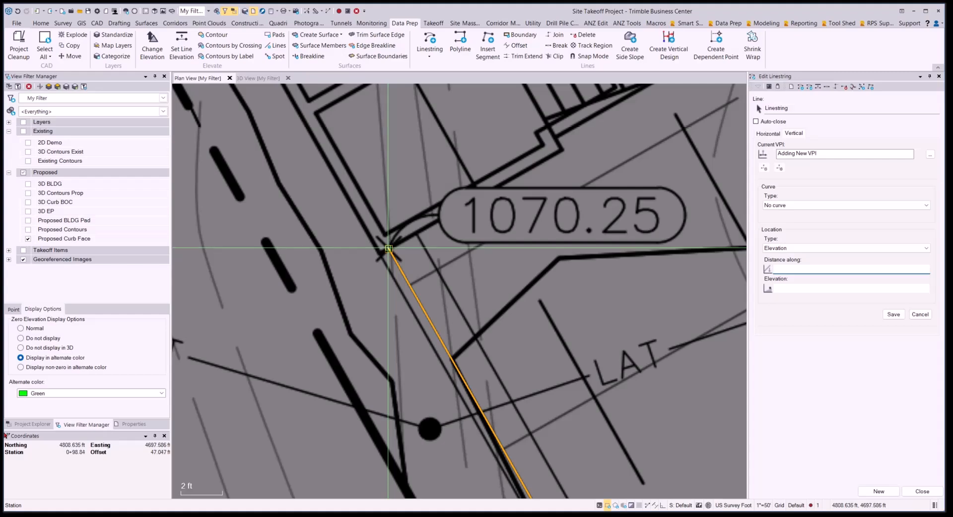
{"action": "left_click", "coordinate": [388, 249]}
{"action": "scroll", "coordinate": [388, 249], "scroll_direction": "down", "scroll_amount": 2}
{"action": "type", "text": "10"}
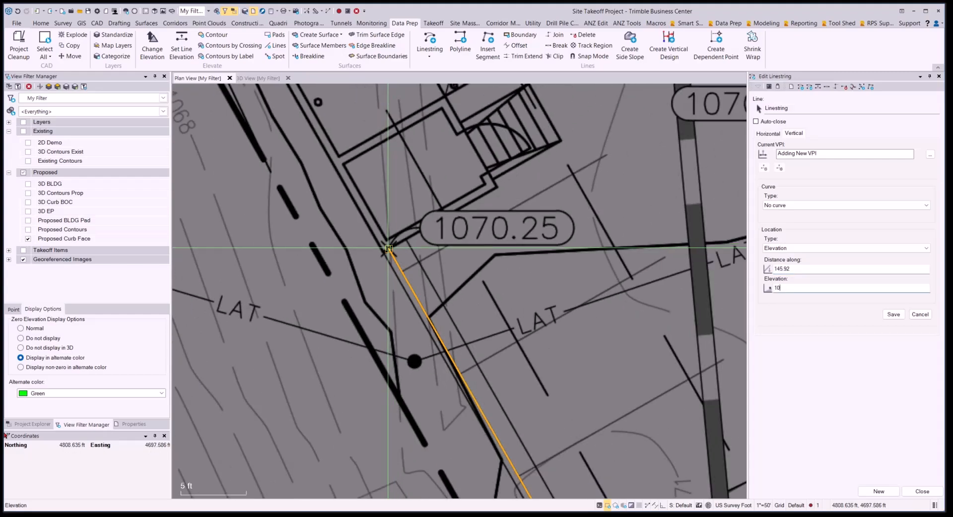
{"action": "type", "text": "70.25"}
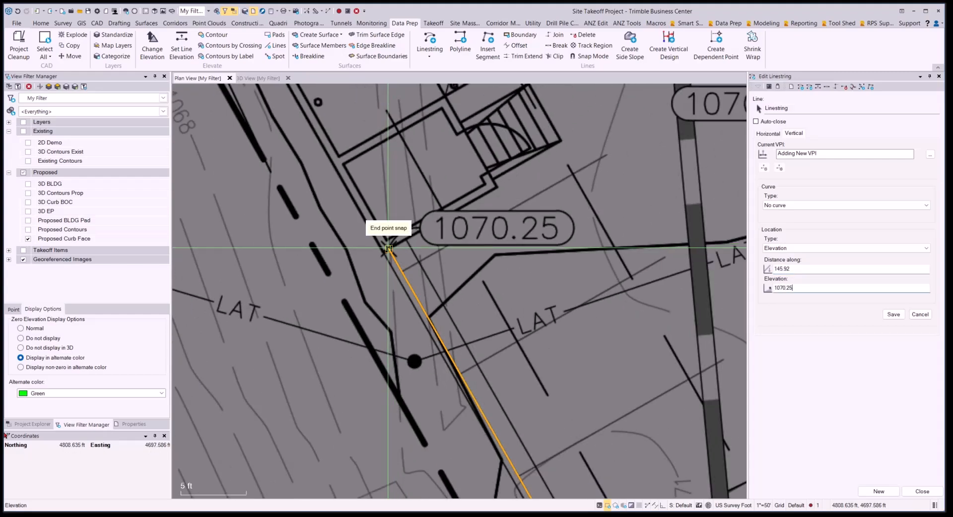
Add a vertical point with elevation 1068.32 at the sharp inner corner of the curb, at distance 98.90
{"action": "scroll", "coordinate": [534, 303], "scroll_direction": "down", "scroll_amount": 4}
{"action": "middle_click_drag", "start_coordinate": [559, 373], "coordinate": [512, 243]}
{"action": "scroll", "coordinate": [537, 300], "scroll_direction": "up", "scroll_amount": 2}
{"action": "scroll", "coordinate": [507, 303], "scroll_direction": "up", "scroll_amount": 5}
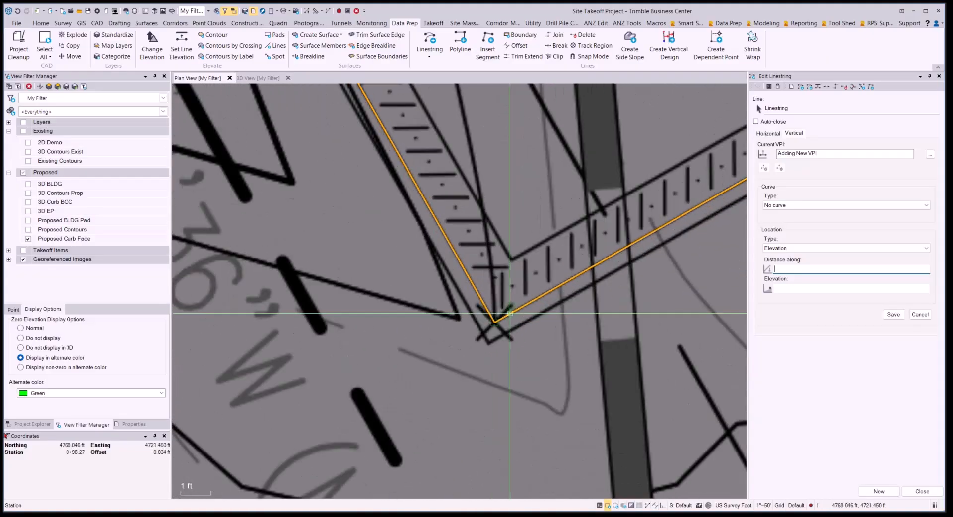
{"action": "left_click", "coordinate": [493, 322]}
{"action": "scroll", "coordinate": [493, 322], "scroll_direction": "down", "scroll_amount": 5}
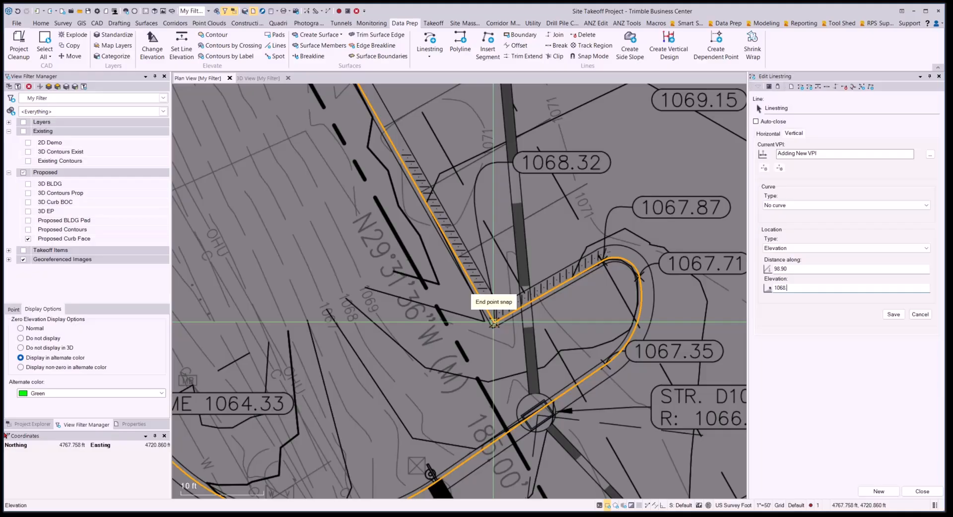
Locate a new vertical point at the start of the curb return, at distance 83.90
{"action": "middle_click_drag", "start_coordinate": [615, 320], "coordinate": [496, 329]}
{"action": "scroll", "coordinate": [506, 274], "scroll_direction": "up", "scroll_amount": 4}
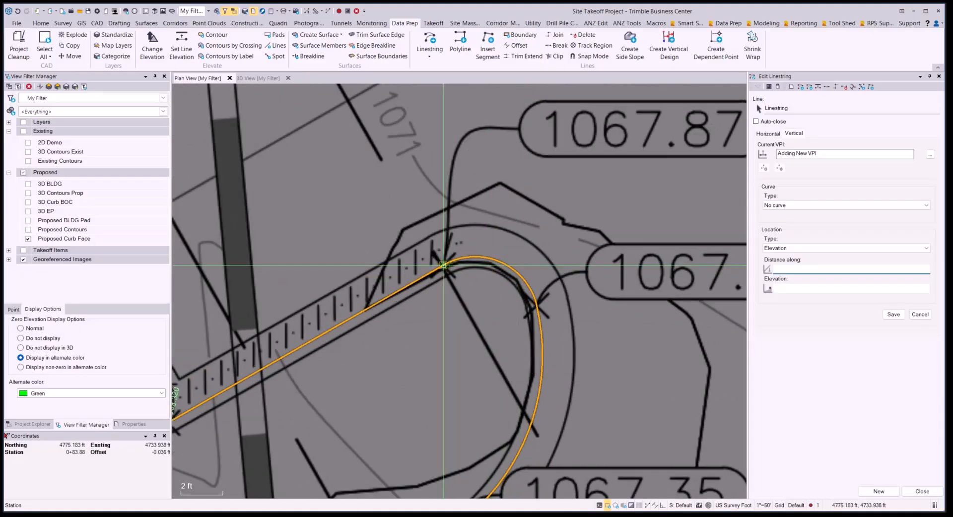
{"action": "left_click", "coordinate": [443, 265]}
{"action": "scroll", "coordinate": [443, 265], "scroll_direction": "down", "scroll_amount": 2}
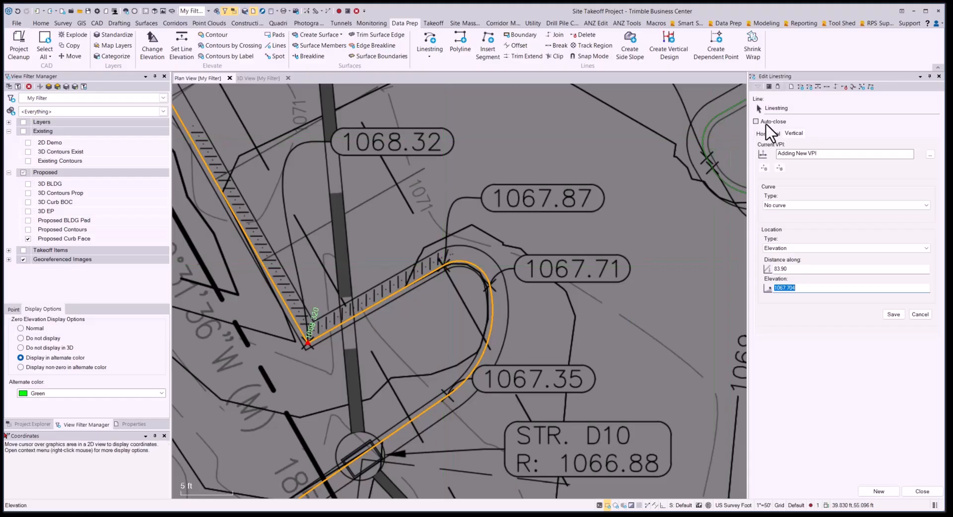
{"action": "left_click", "coordinate": [804, 108]}
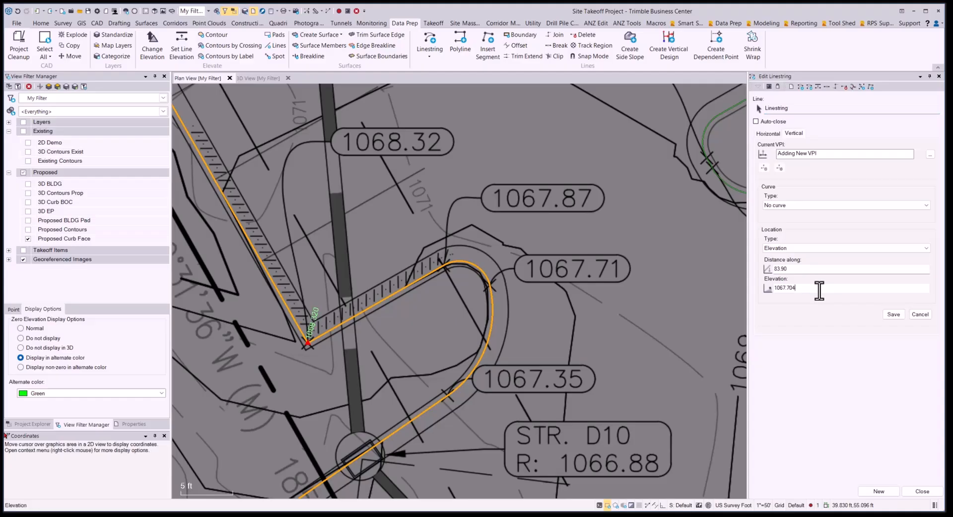
{"action": "scroll", "coordinate": [447, 274], "scroll_direction": "up", "scroll_amount": 4}
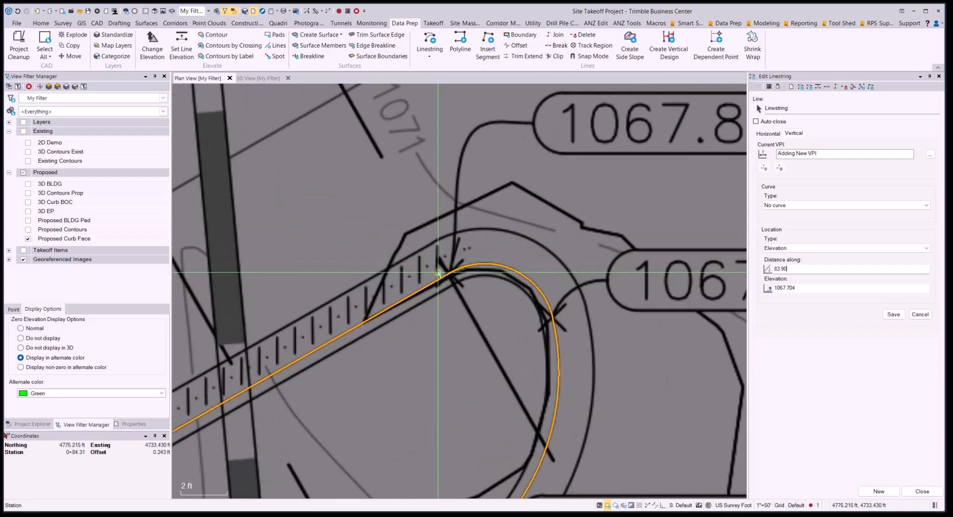
{"action": "key", "text": "Tab"}
{"action": "scroll", "coordinate": [447, 273], "scroll_direction": "down", "scroll_amount": 4}
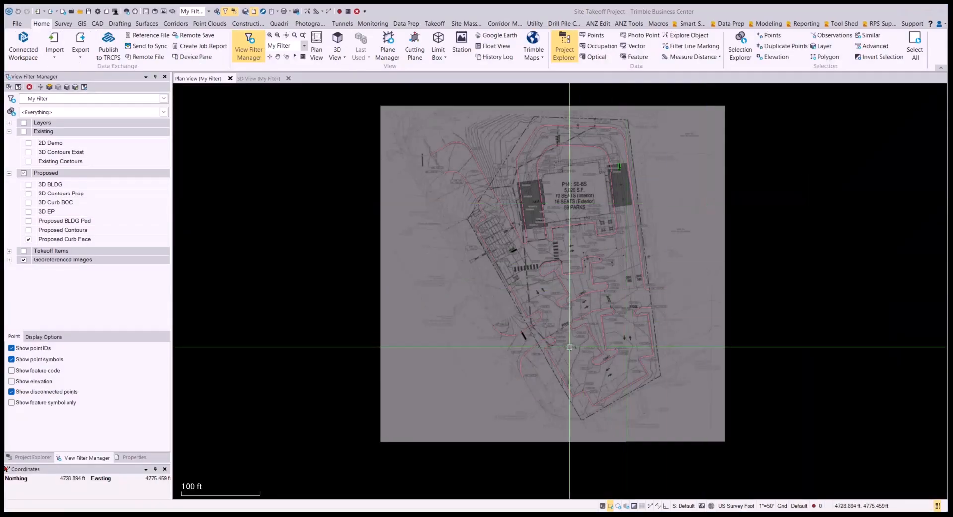
Open the curb face linestring around the southern parking area in Edit Linestring
{"action": "scroll", "coordinate": [536, 352], "scroll_direction": "up", "scroll_amount": 3}
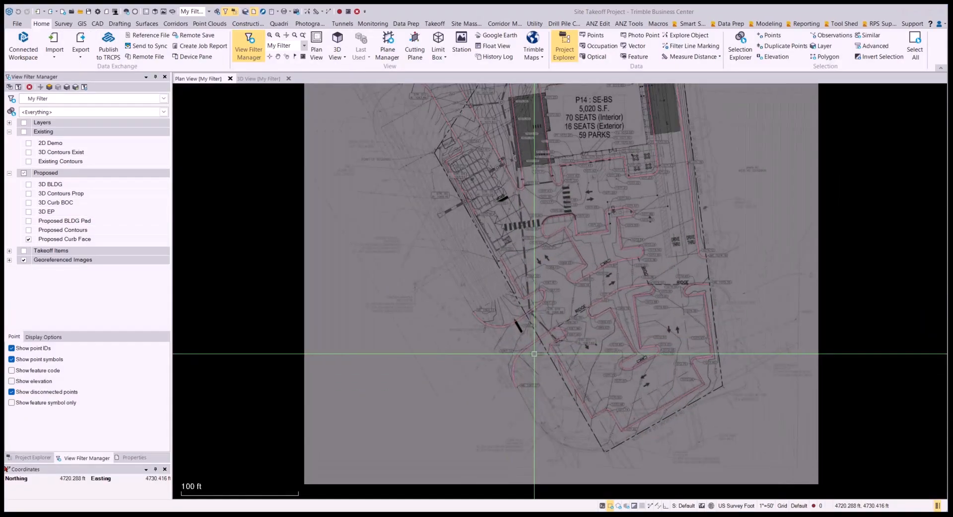
{"action": "left_click", "coordinate": [531, 337]}
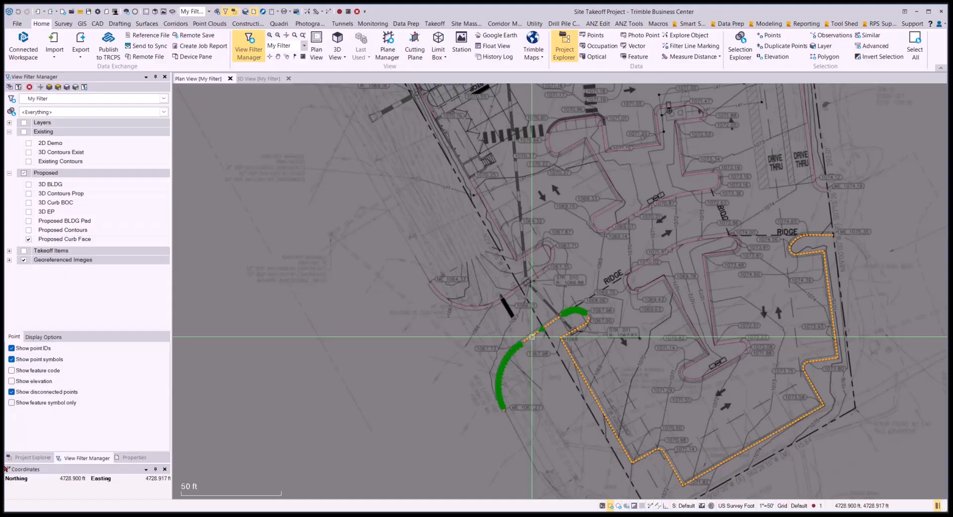
{"action": "right_click", "coordinate": [531, 337]}
{"action": "left_click", "coordinate": [548, 386]}
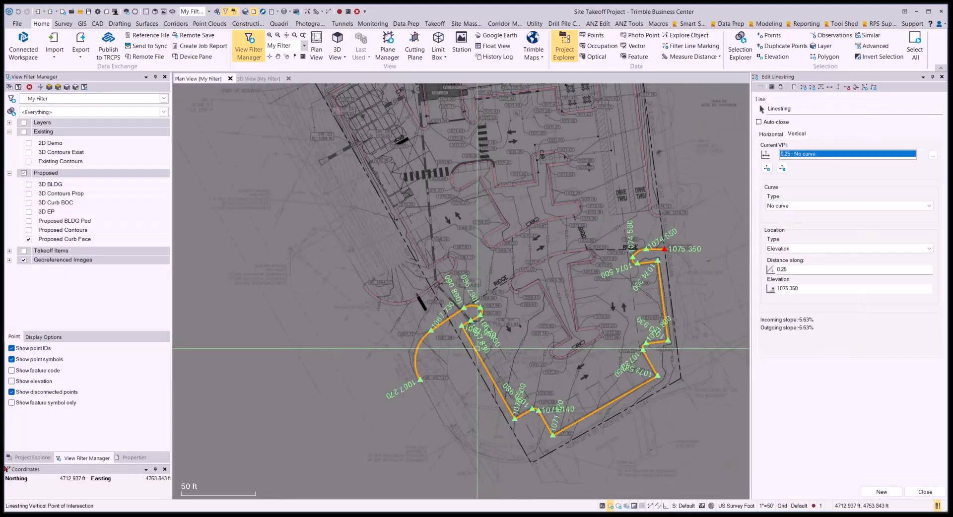
Compare the vertical points along the southern curb with the plan's spot elevations, focusing on the corner labelled 1070.50 and the adjacent return
{"action": "scroll", "coordinate": [476, 348], "scroll_direction": "up", "scroll_amount": 2}
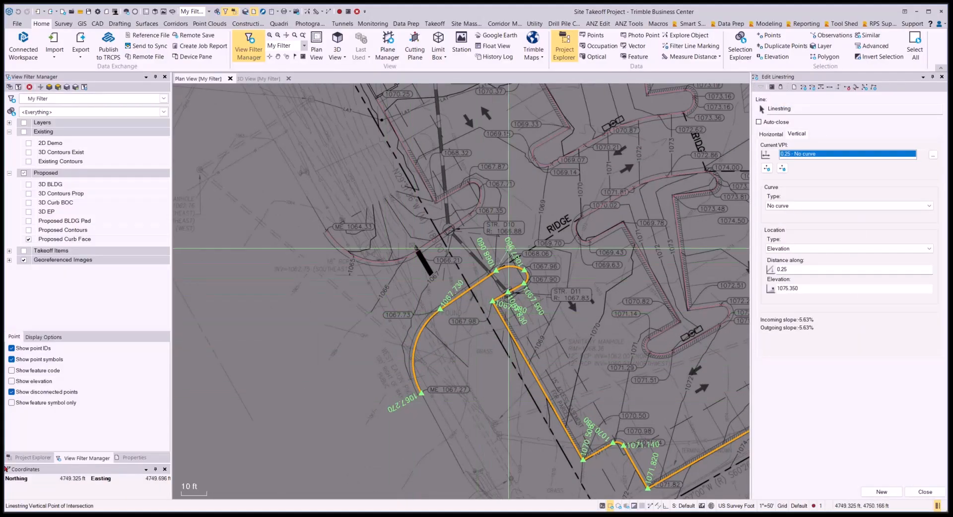
{"action": "middle_click_drag", "start_coordinate": [552, 321], "coordinate": [491, 233]}
{"action": "middle_click_drag", "start_coordinate": [638, 371], "coordinate": [576, 296]}
{"action": "scroll", "coordinate": [553, 297], "scroll_direction": "up", "scroll_amount": 1}
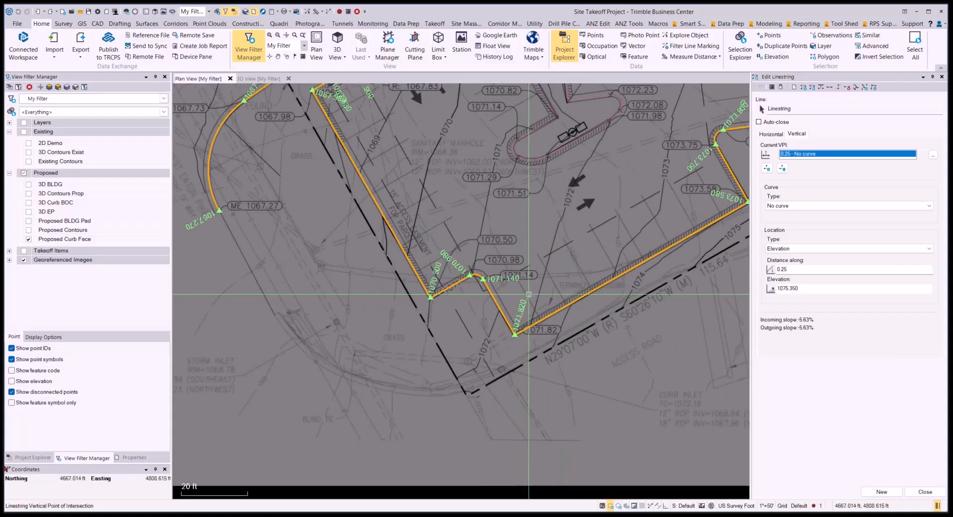
{"action": "scroll", "coordinate": [539, 300], "scroll_direction": "up", "scroll_amount": 2}
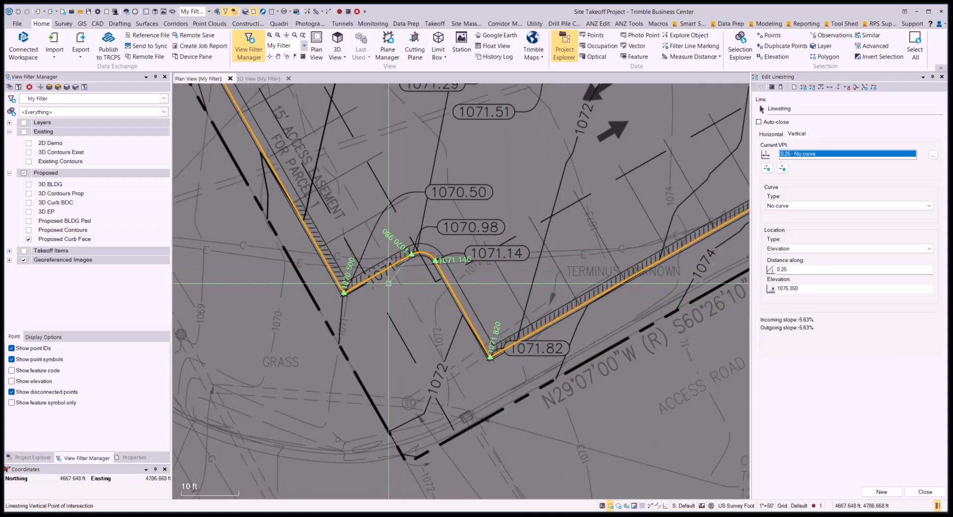
{"action": "scroll", "coordinate": [337, 277], "scroll_direction": "up", "scroll_amount": 6}
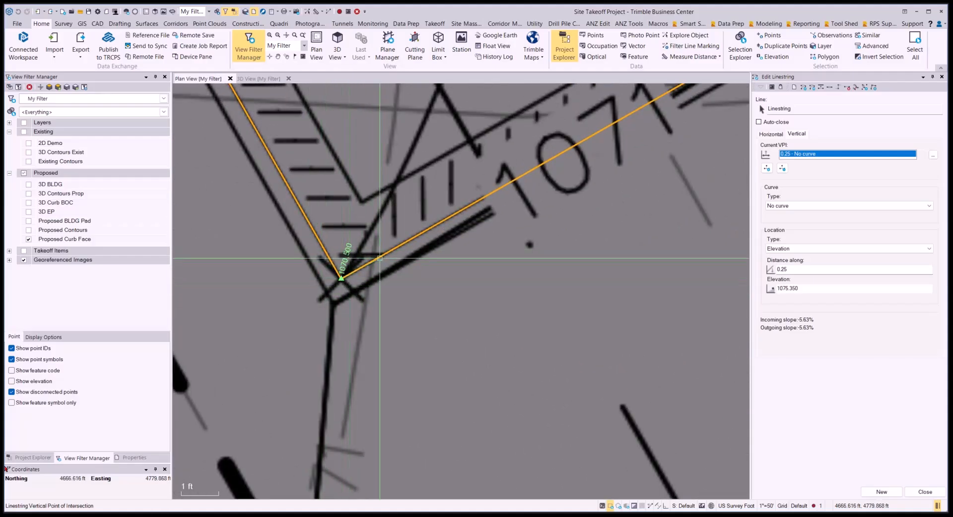
{"action": "scroll", "coordinate": [390, 323], "scroll_direction": "down", "scroll_amount": 1}
{"action": "scroll", "coordinate": [390, 323], "scroll_direction": "down", "scroll_amount": 2}
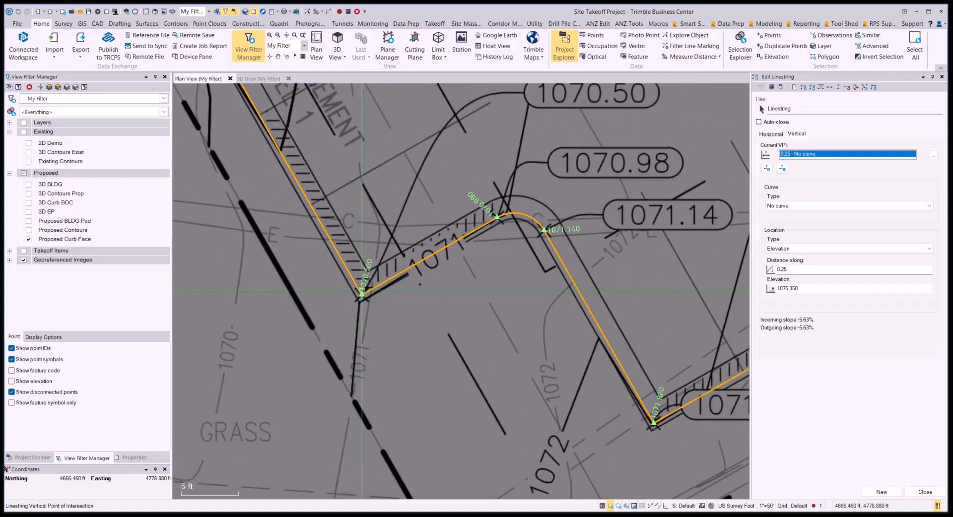
{"action": "scroll", "coordinate": [373, 277], "scroll_direction": "down", "scroll_amount": 1}
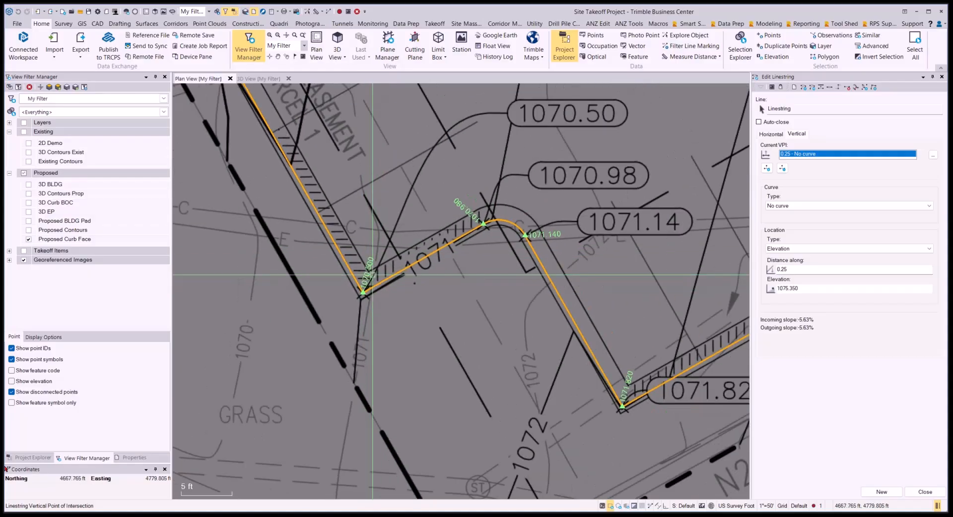
Examine how closely the curb's vertical points sit on the plan's 1071.14 and 1074.56 spot marks, ending the linestring edit
{"action": "scroll", "coordinate": [370, 282], "scroll_direction": "down", "scroll_amount": 1}
{"action": "scroll", "coordinate": [501, 243], "scroll_direction": "up", "scroll_amount": 2}
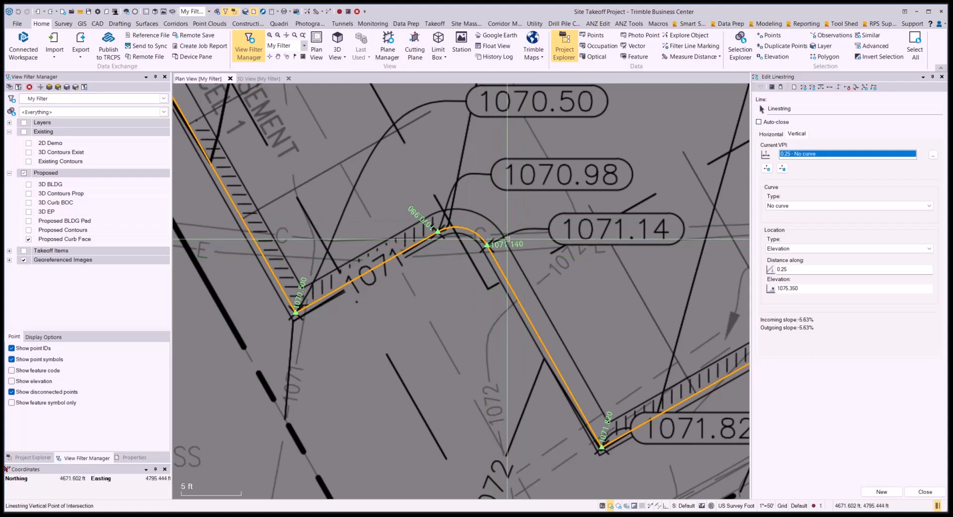
{"action": "scroll", "coordinate": [497, 245], "scroll_direction": "up", "scroll_amount": 8}
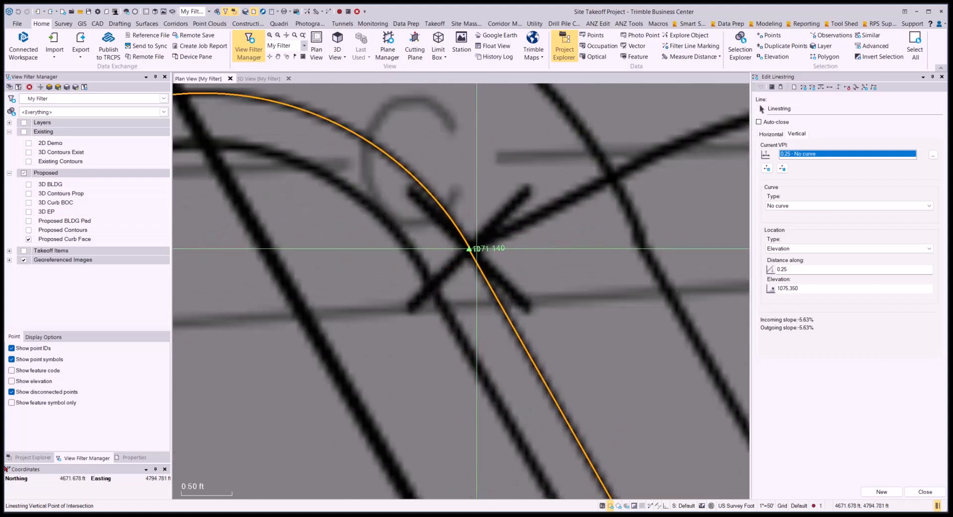
{"action": "scroll", "coordinate": [470, 249], "scroll_direction": "up", "scroll_amount": 2}
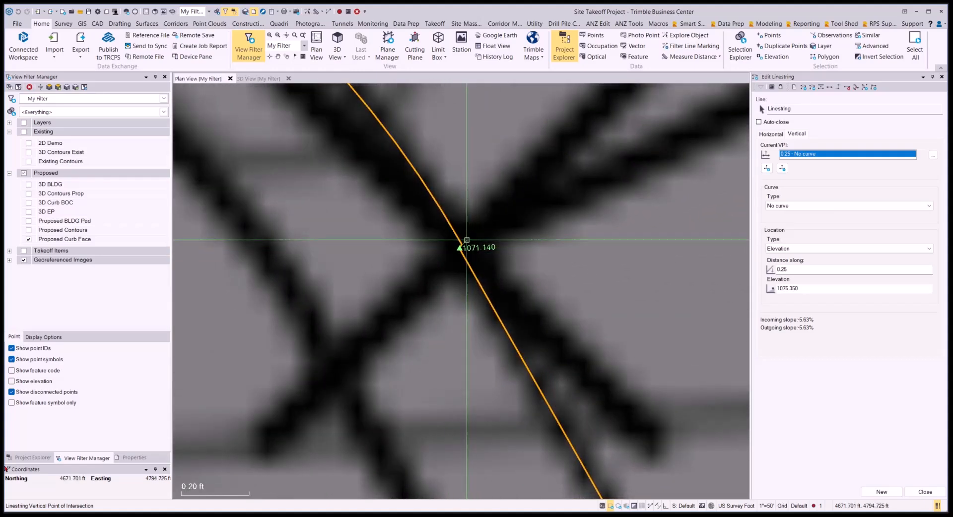
{"action": "scroll", "coordinate": [483, 271], "scroll_direction": "down", "scroll_amount": 5}
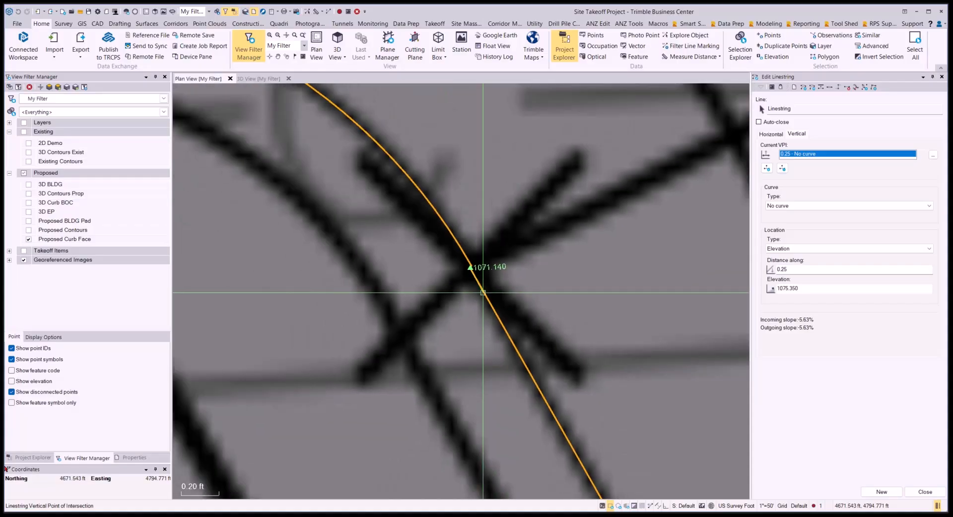
{"action": "scroll", "coordinate": [481, 292], "scroll_direction": "down", "scroll_amount": 12}
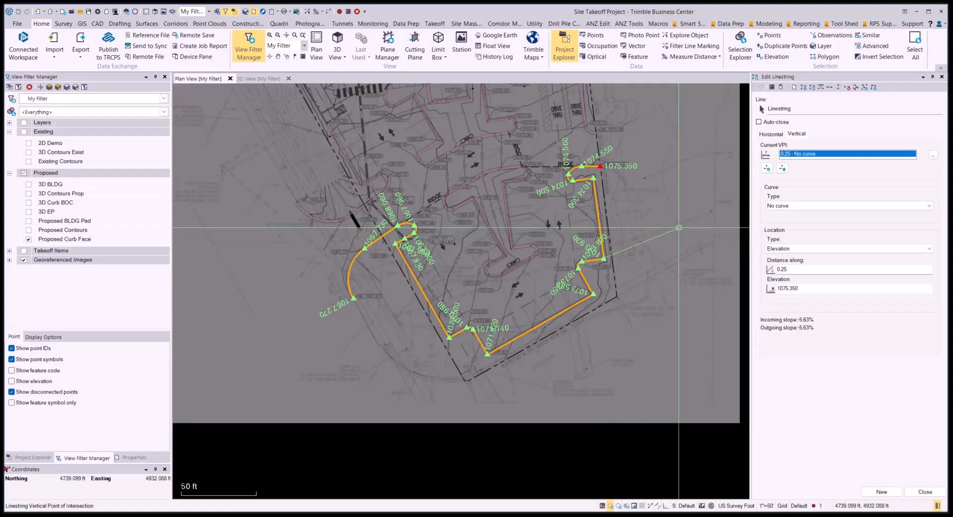
{"action": "scroll", "coordinate": [580, 160], "scroll_direction": "up", "scroll_amount": 5}
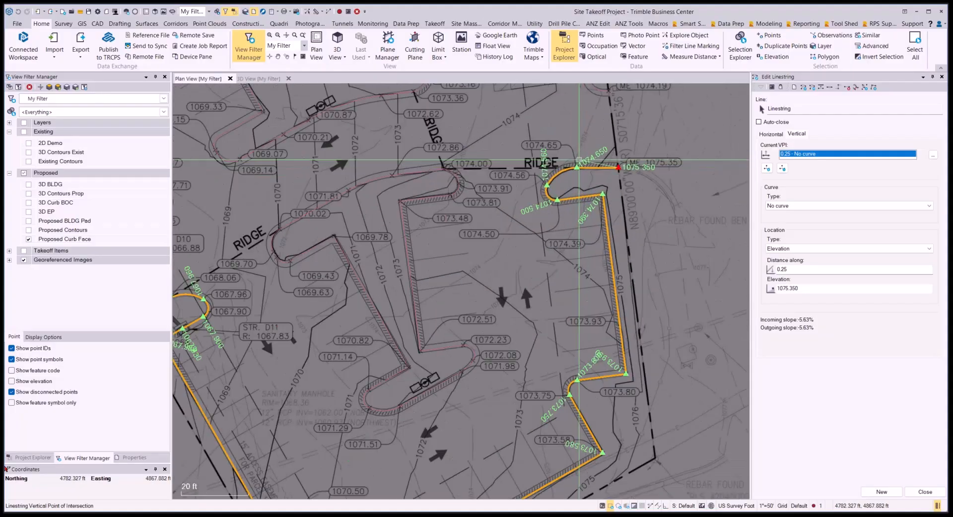
{"action": "scroll", "coordinate": [580, 160], "scroll_direction": "up", "scroll_amount": 1}
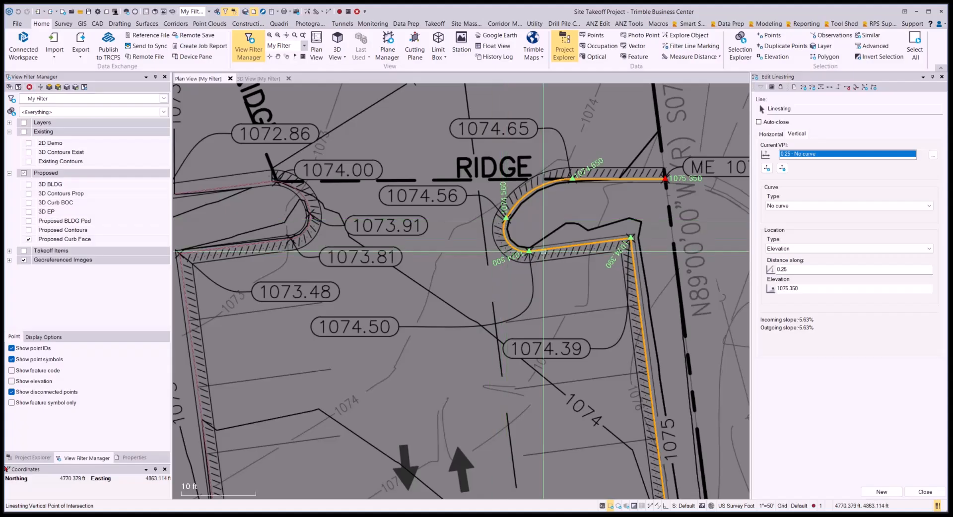
{"action": "scroll", "coordinate": [506, 217], "scroll_direction": "up", "scroll_amount": 9}
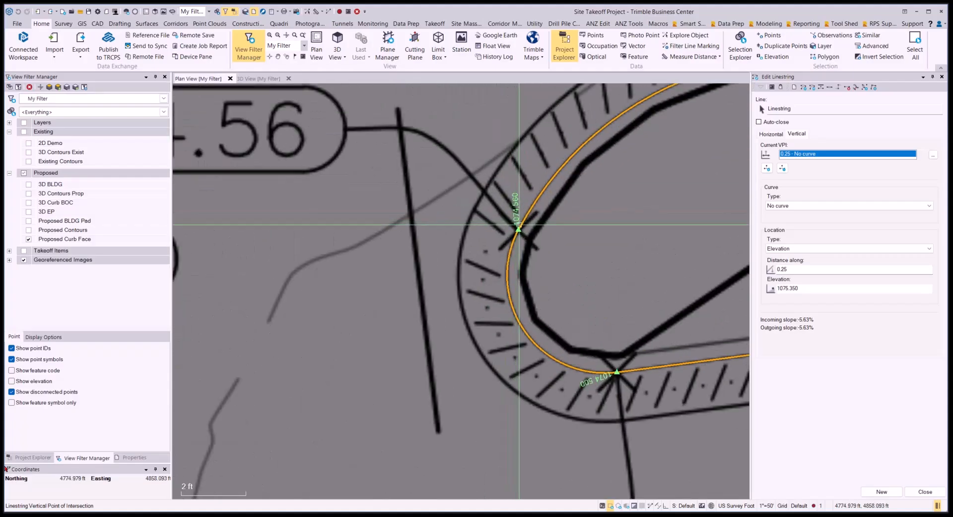
{"action": "scroll", "coordinate": [518, 229], "scroll_direction": "up", "scroll_amount": 3}
{"action": "scroll", "coordinate": [508, 234], "scroll_direction": "up", "scroll_amount": 4}
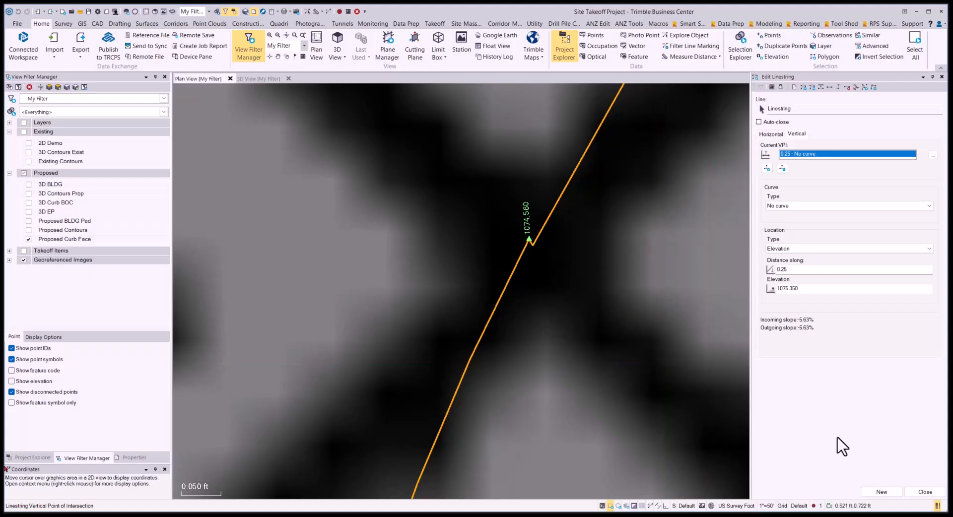
{"action": "left_click", "coordinate": [921, 491]}
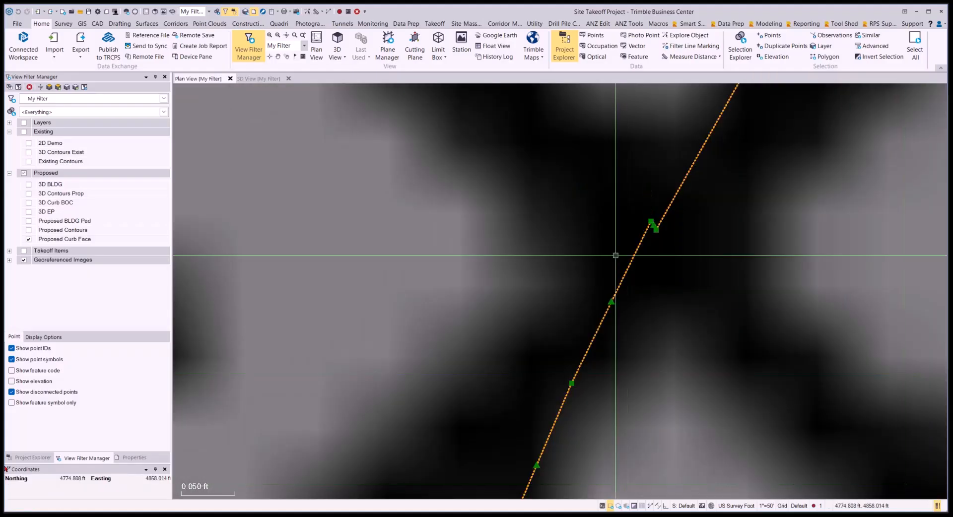
Display the Proposed Contours layer together with the Proposed Curb Face linework over the whole site plan
{"action": "scroll", "coordinate": [588, 245], "scroll_direction": "down", "scroll_amount": 6}
{"action": "scroll", "coordinate": [587, 245], "scroll_direction": "down", "scroll_amount": 6}
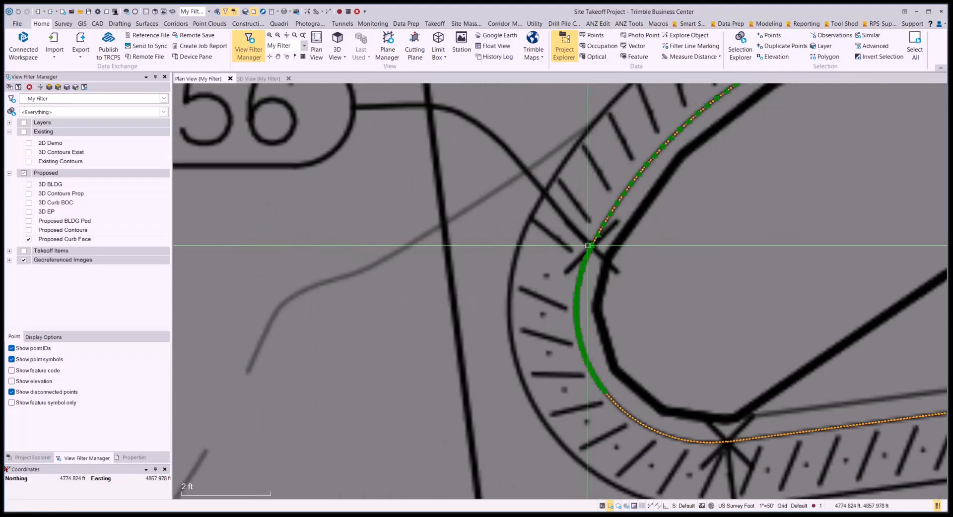
{"action": "scroll", "coordinate": [587, 245], "scroll_direction": "down", "scroll_amount": 2}
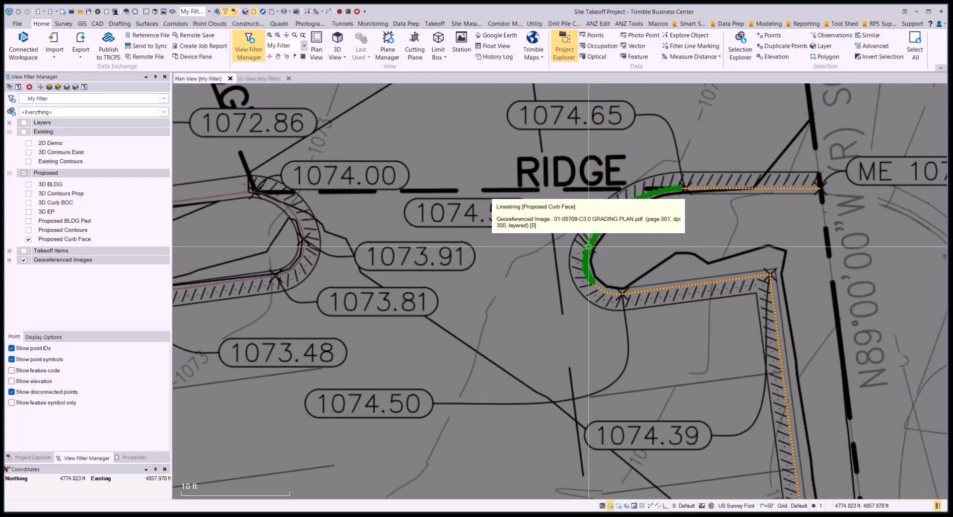
{"action": "scroll", "coordinate": [571, 235], "scroll_direction": "down", "scroll_amount": 4}
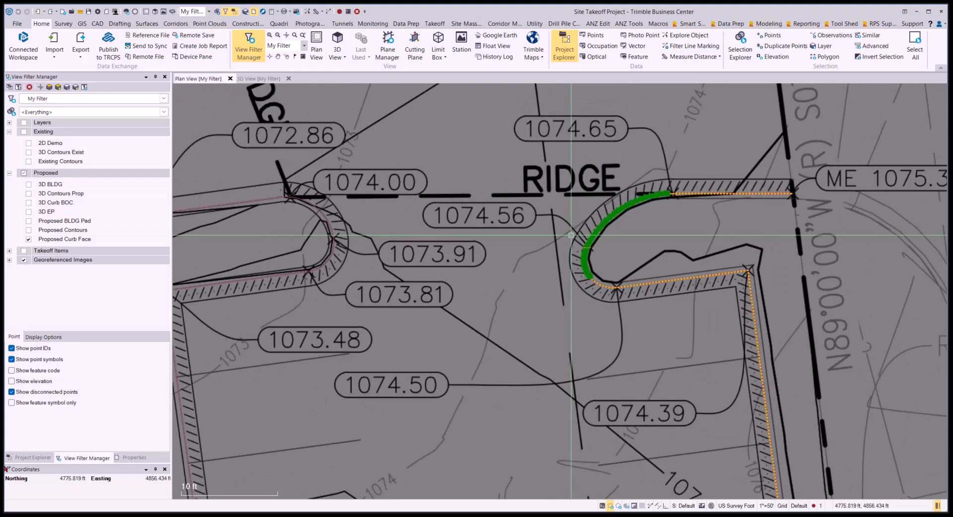
{"action": "scroll", "coordinate": [571, 235], "scroll_direction": "down", "scroll_amount": 5}
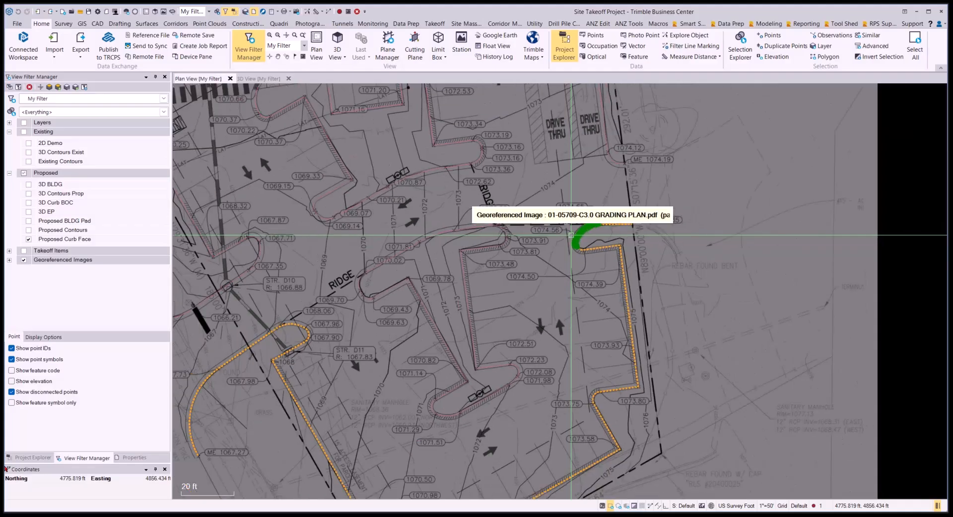
{"action": "middle_click_drag", "start_coordinate": [571, 235], "coordinate": [610, 249]}
{"action": "scroll", "coordinate": [573, 222], "scroll_direction": "down", "scroll_amount": 3}
{"action": "scroll", "coordinate": [600, 237], "scroll_direction": "down", "scroll_amount": 3}
{"action": "scroll", "coordinate": [610, 248], "scroll_direction": "up", "scroll_amount": 1}
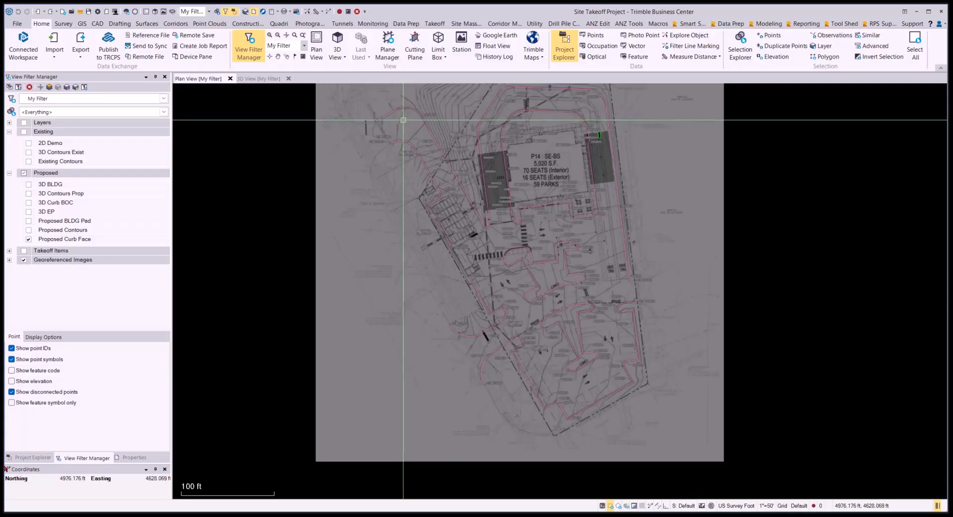
{"action": "left_click", "coordinate": [28, 229]}
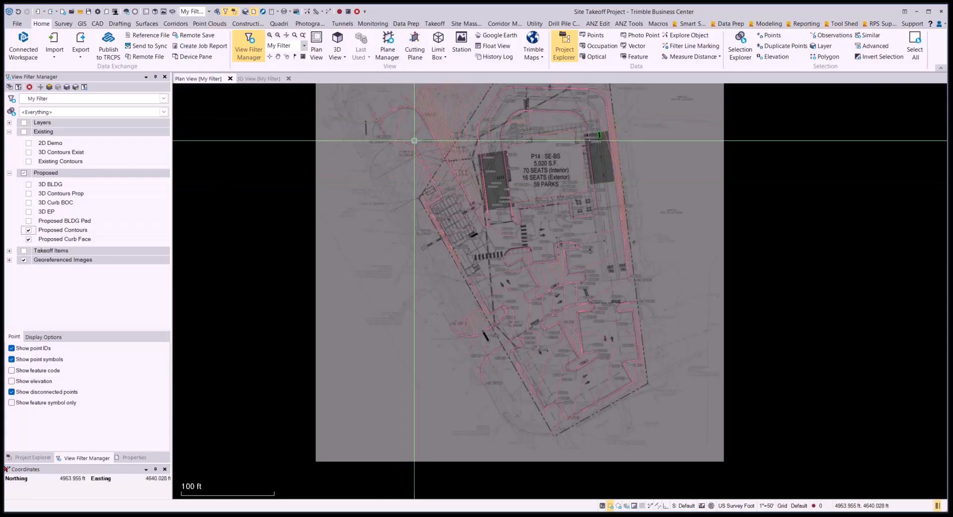
{"action": "left_click", "coordinate": [23, 260]}
Examine where the 1060 contour meets the curb face on the entrance drive, south of the 1059.75 spot elevation
{"action": "scroll", "coordinate": [439, 139], "scroll_direction": "up", "scroll_amount": 10}
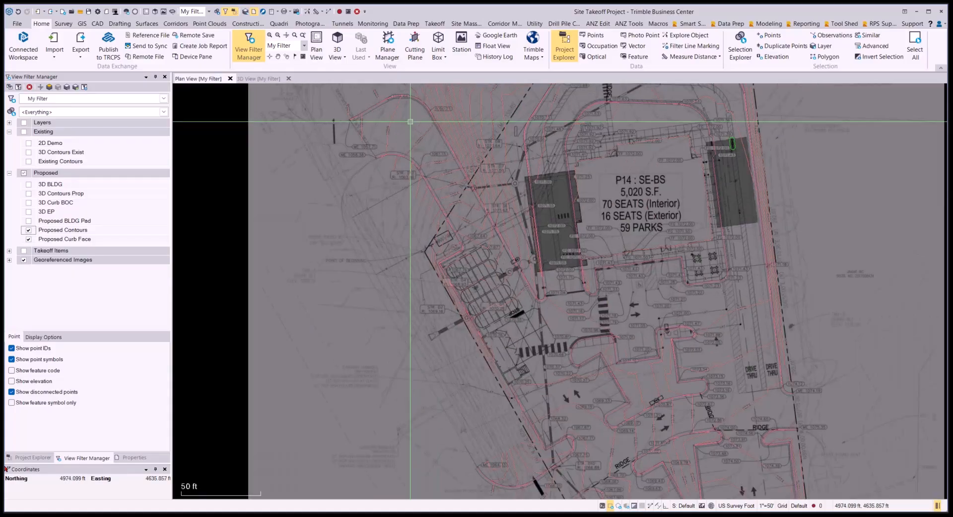
{"action": "scroll", "coordinate": [439, 139], "scroll_direction": "up", "scroll_amount": 1}
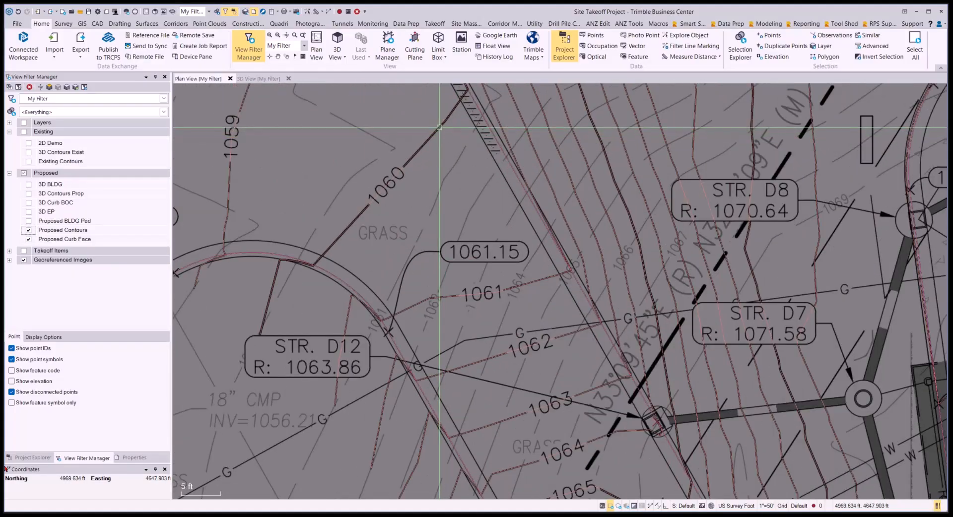
{"action": "scroll", "coordinate": [475, 231], "scroll_direction": "up", "scroll_amount": 3}
{"action": "scroll", "coordinate": [475, 232], "scroll_direction": "up", "scroll_amount": 5}
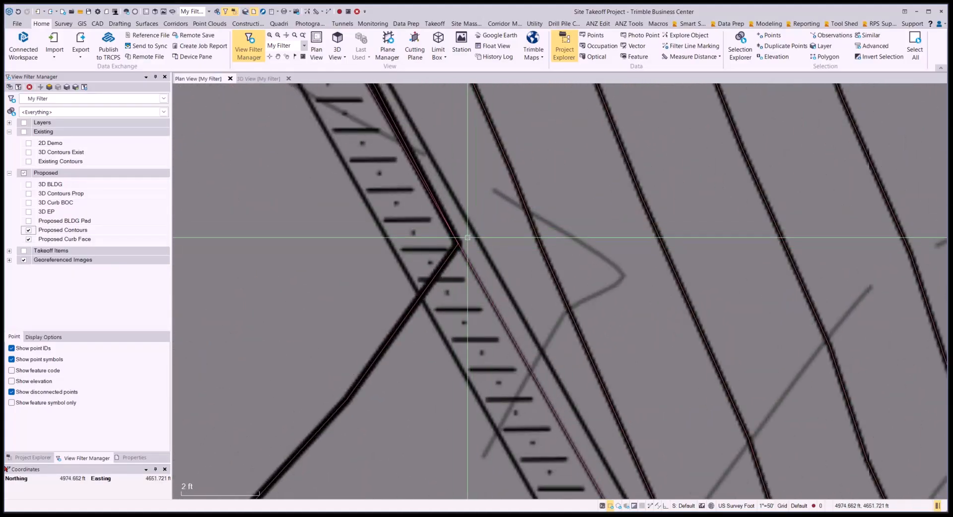
{"action": "scroll", "coordinate": [493, 219], "scroll_direction": "down", "scroll_amount": 10}
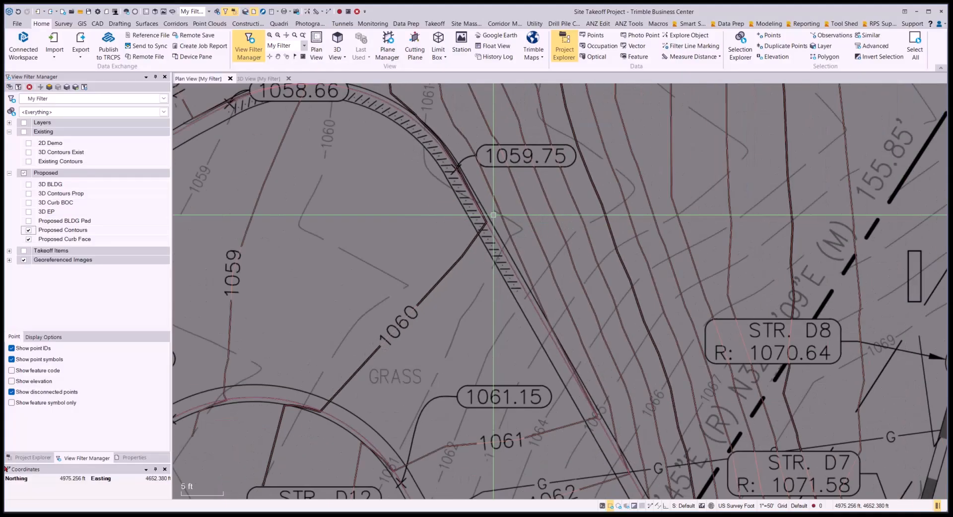
{"action": "scroll", "coordinate": [493, 215], "scroll_direction": "down", "scroll_amount": 5}
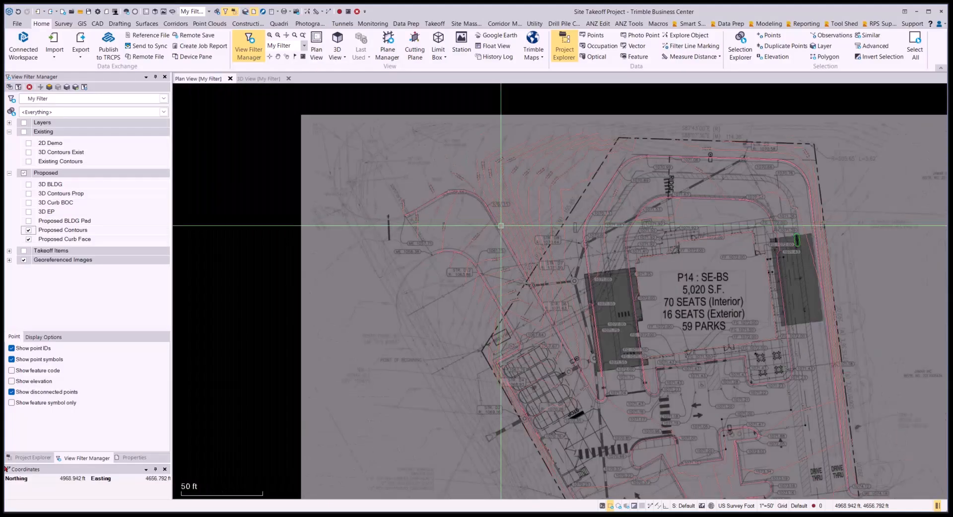
Hide the georeferenced plan images so that only the proposed contours and curb face lines are displayed for the whole site
{"action": "middle_click_drag", "start_coordinate": [479, 198], "coordinate": [468, 181]}
{"action": "scroll", "coordinate": [473, 179], "scroll_direction": "down", "scroll_amount": 1}
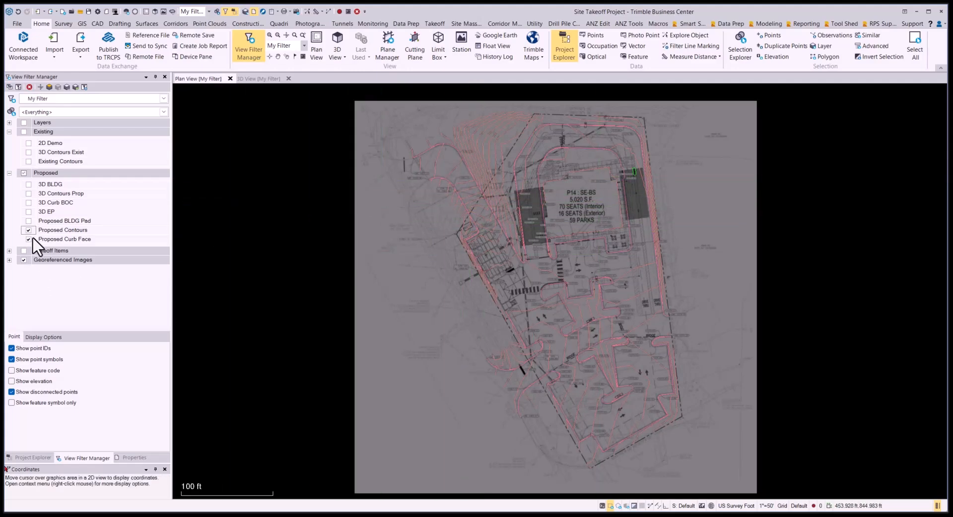
{"action": "left_click", "coordinate": [23, 260]}
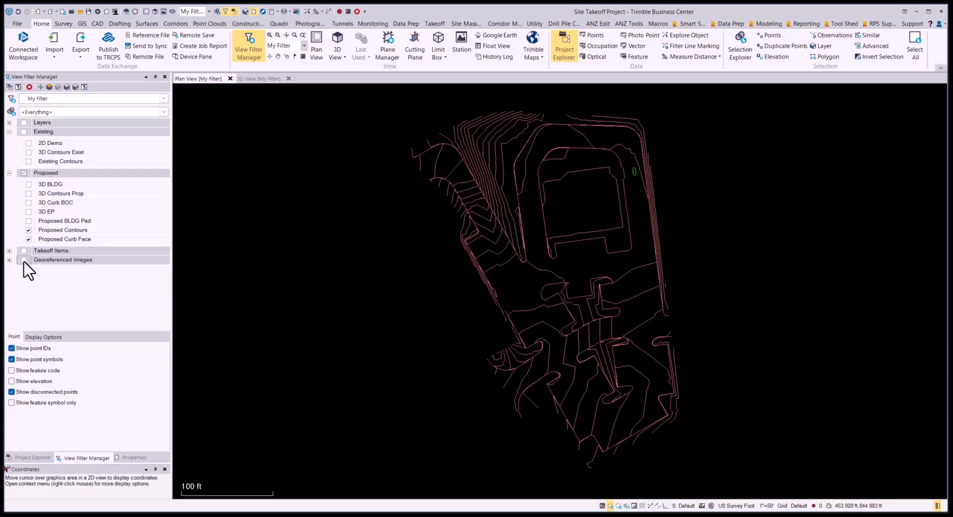
Change the Proposed Curb Face layer's color to Green in the Layer Manager
{"action": "right_click", "coordinate": [64, 240]}
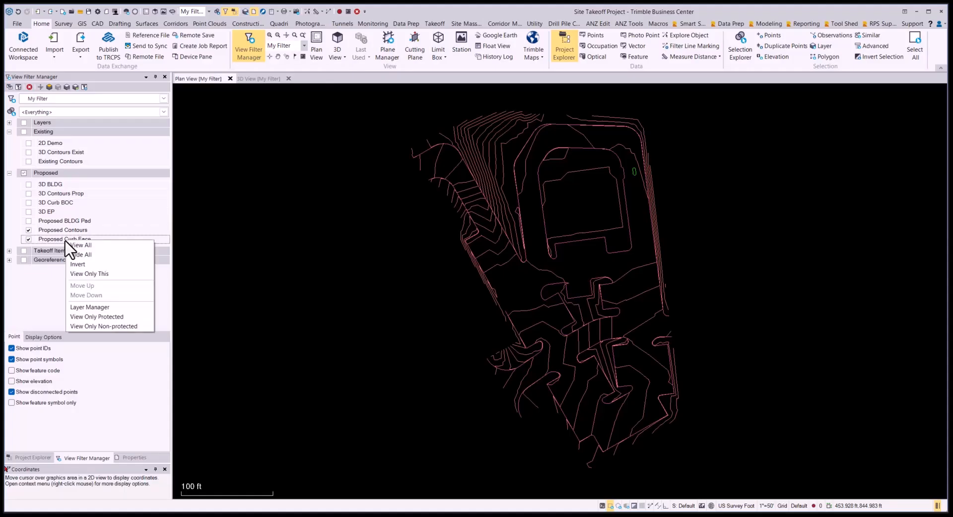
{"action": "left_click", "coordinate": [93, 307]}
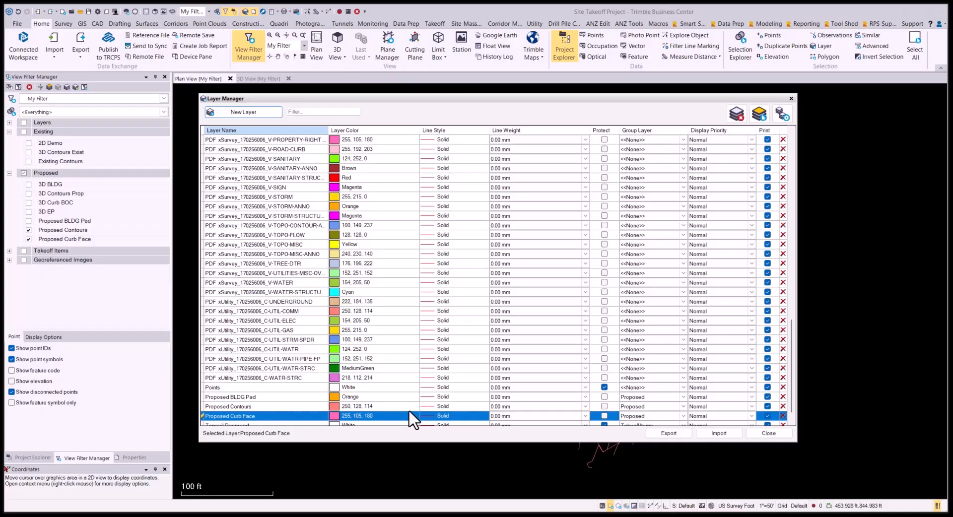
{"action": "left_click", "coordinate": [384, 417]}
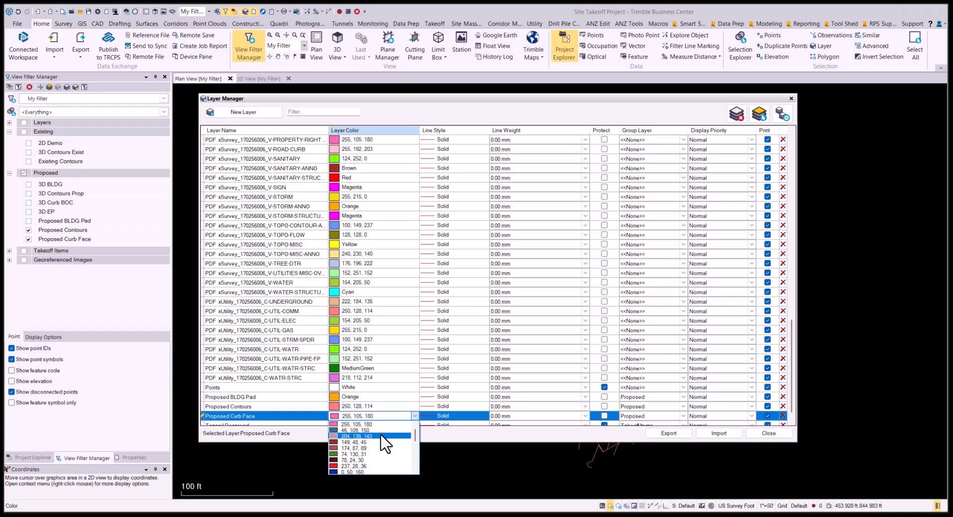
{"action": "scroll", "coordinate": [380, 437], "scroll_direction": "down", "scroll_amount": 10}
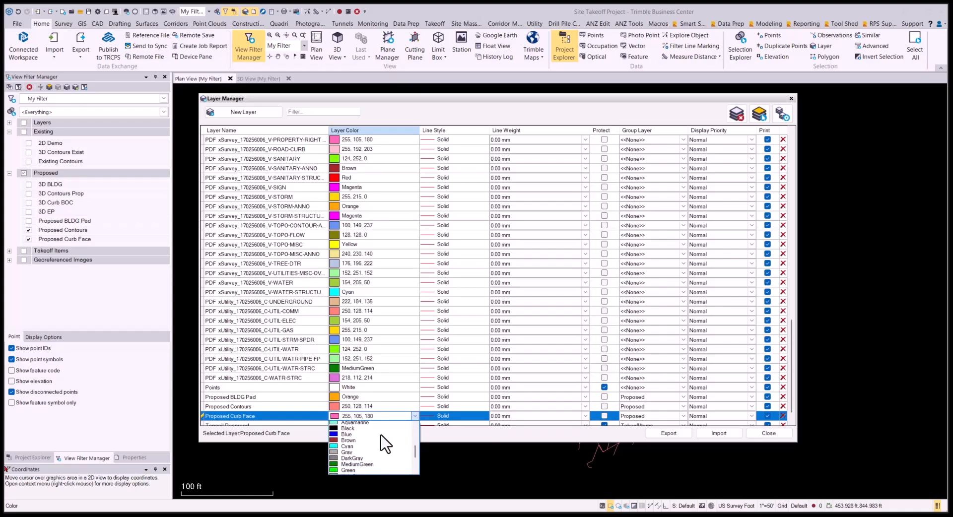
{"action": "left_click", "coordinate": [350, 441]}
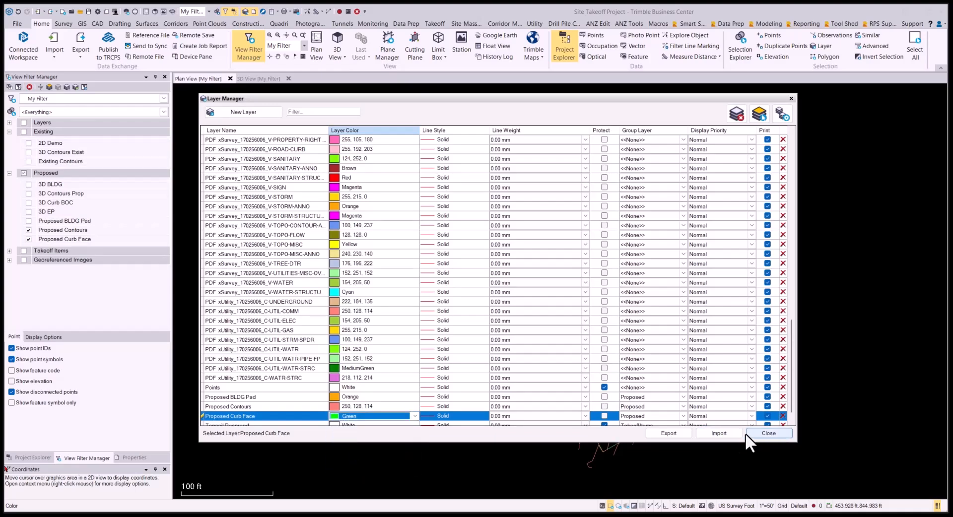
{"action": "left_click", "coordinate": [769, 433]}
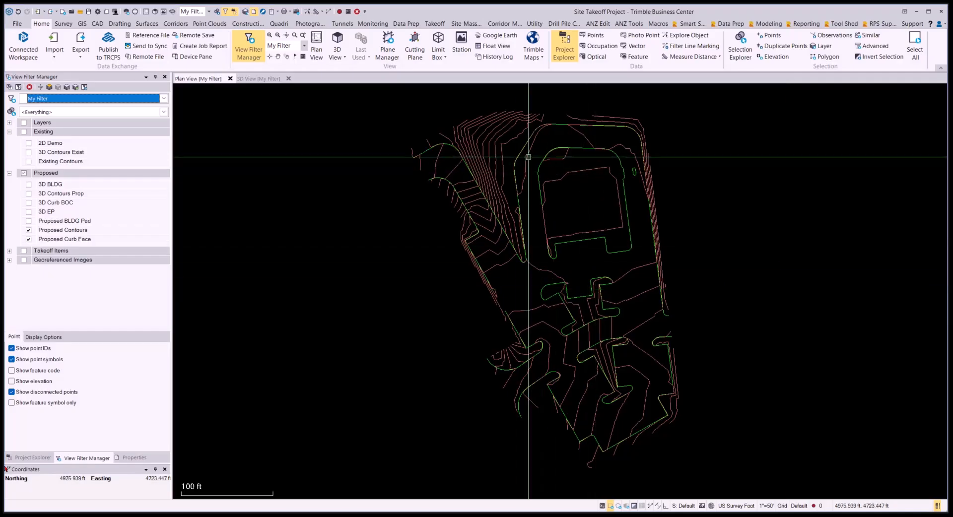
Start Elevate Lines with VPI placement by intersecting line and set the offset tolerance to 0.03
{"action": "left_click", "coordinate": [406, 24]}
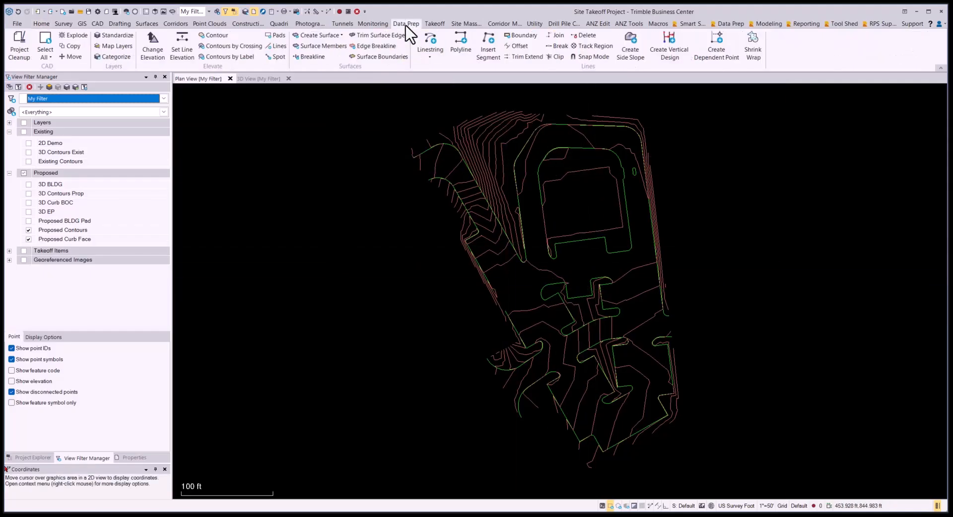
{"action": "left_click", "coordinate": [279, 46]}
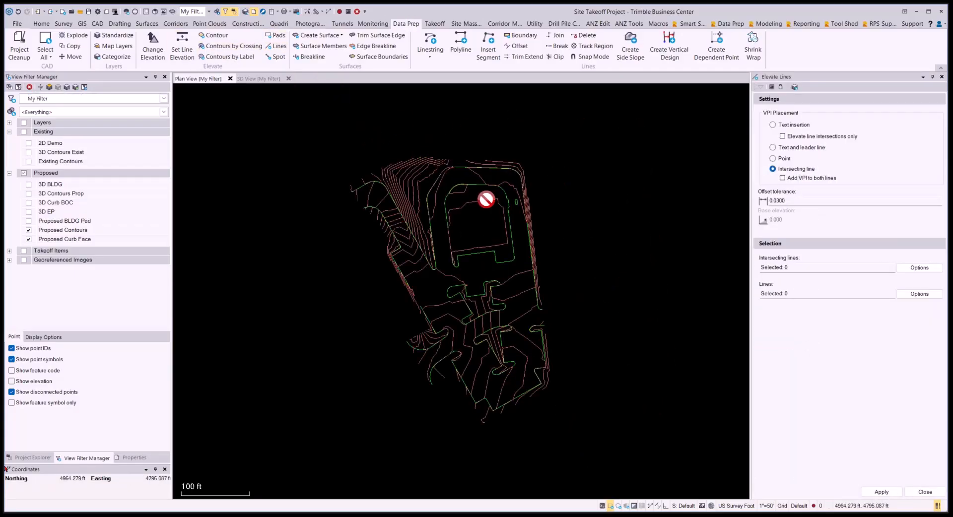
{"action": "scroll", "coordinate": [365, 196], "scroll_direction": "up", "scroll_amount": 5}
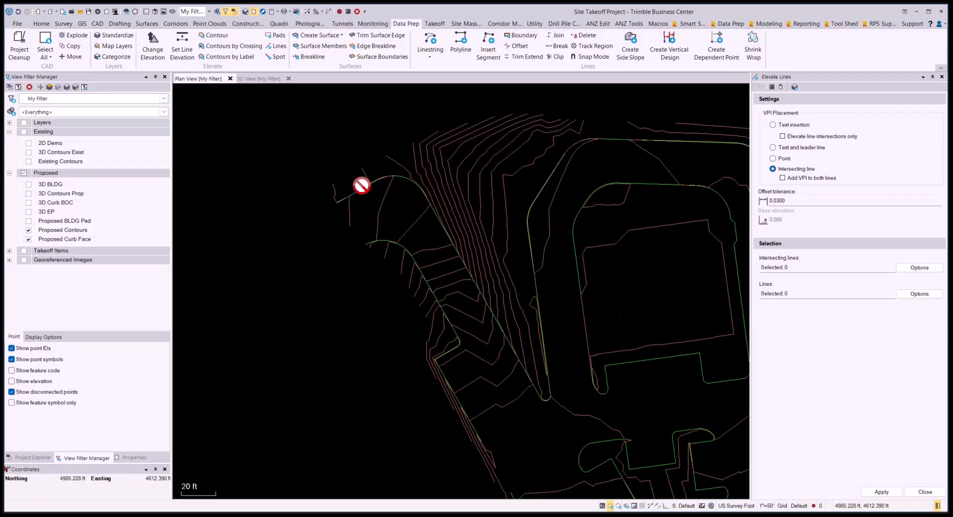
{"action": "scroll", "coordinate": [344, 211], "scroll_direction": "up", "scroll_amount": 4}
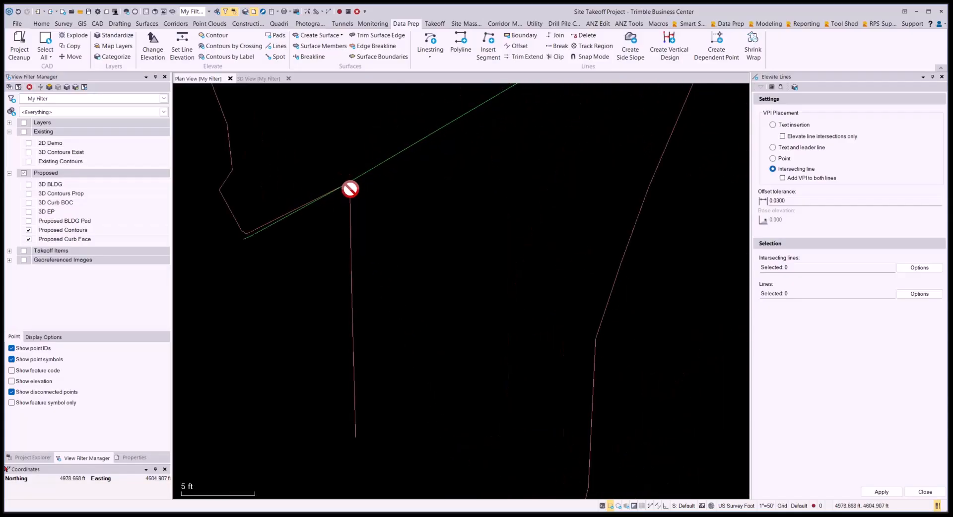
{"action": "scroll", "coordinate": [347, 209], "scroll_direction": "down", "scroll_amount": 3}
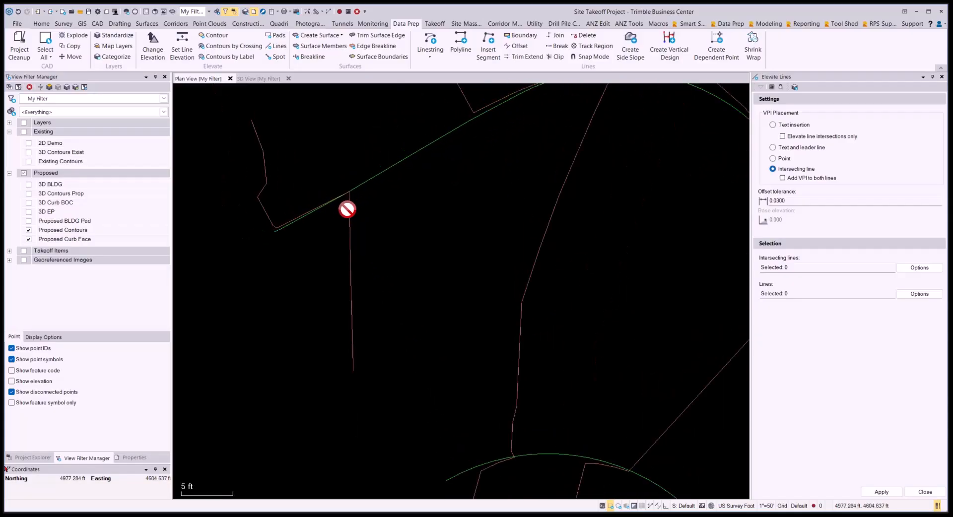
{"action": "scroll", "coordinate": [348, 209], "scroll_direction": "down", "scroll_amount": 7}
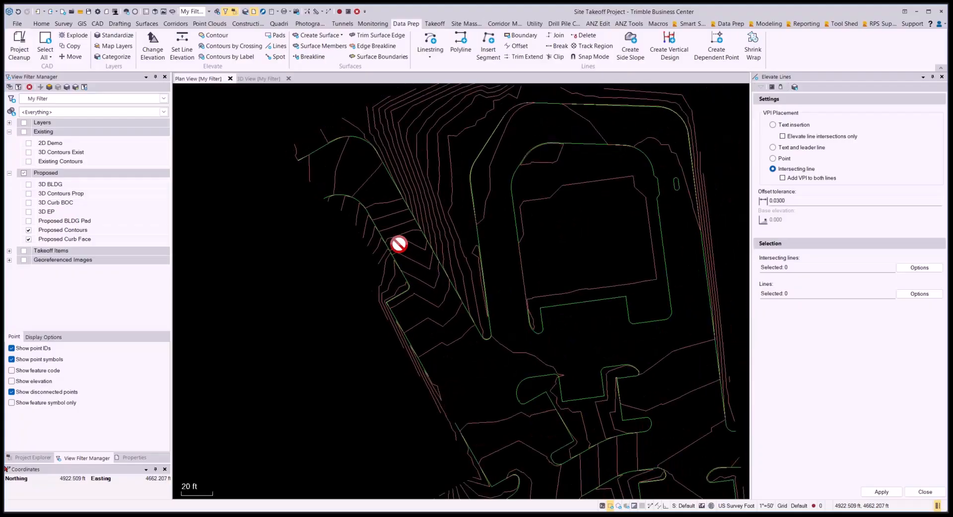
{"action": "scroll", "coordinate": [457, 247], "scroll_direction": "down", "scroll_amount": 3}
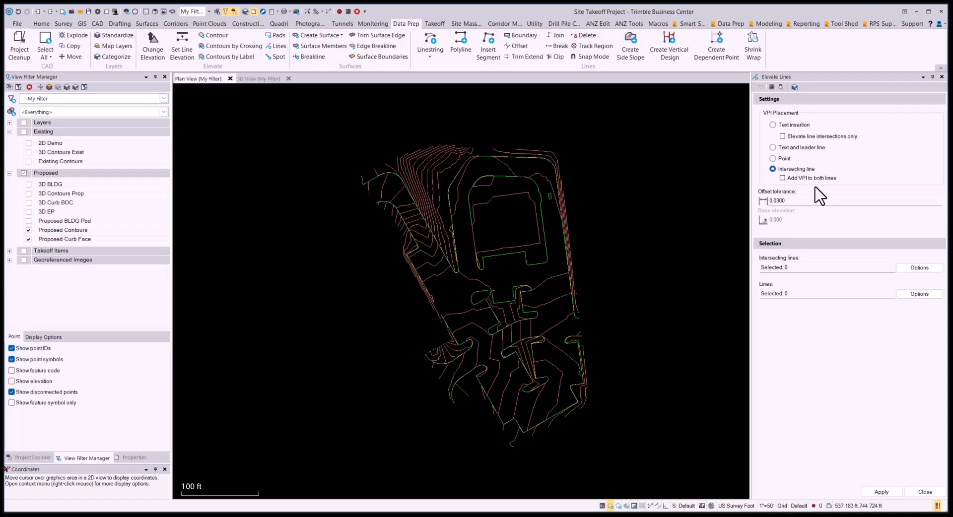
{"action": "left_click", "coordinate": [794, 204]}
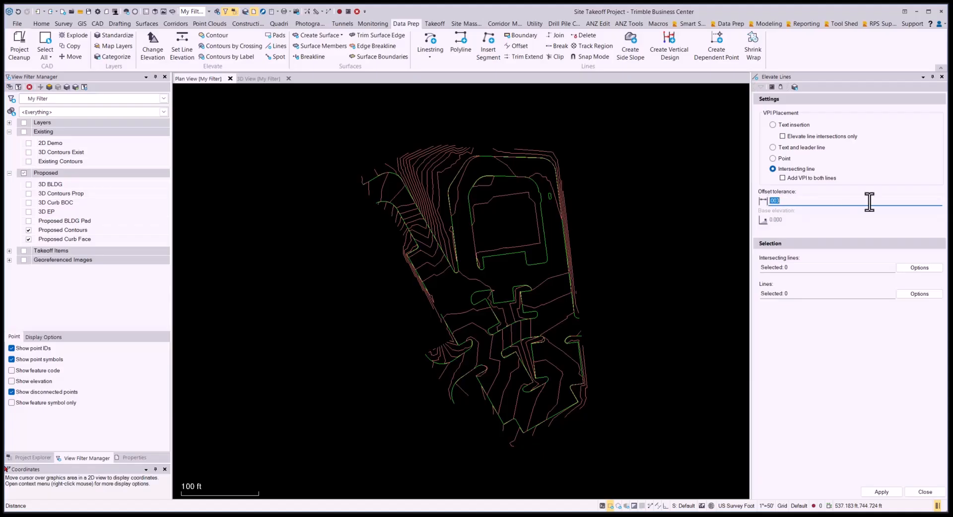
{"action": "double_click", "coordinate": [783, 200]}
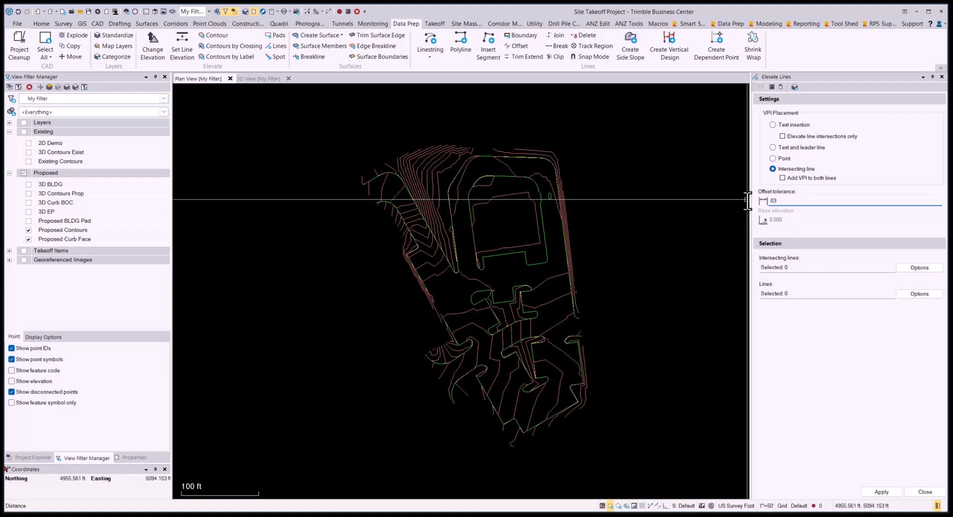
{"action": "left_click", "coordinate": [797, 269]}
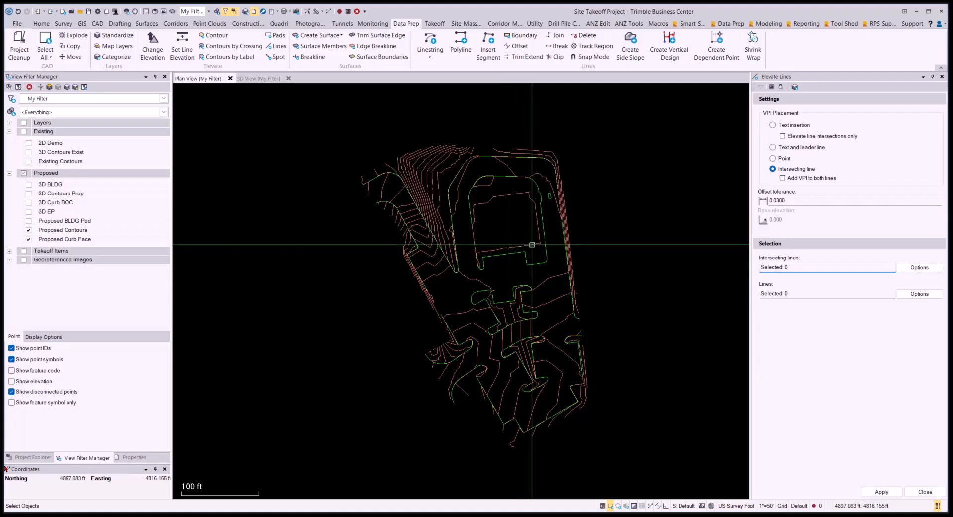
{"action": "left_click", "coordinate": [916, 269]}
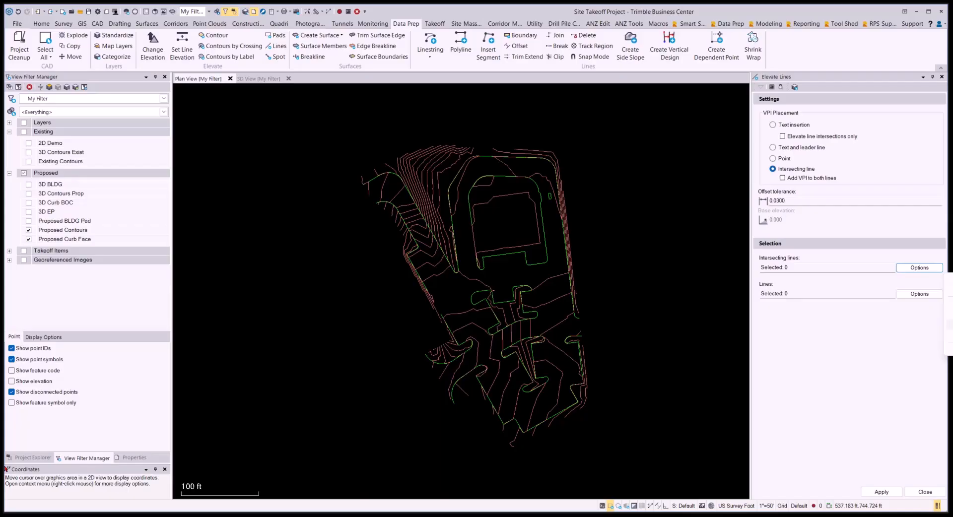
{"action": "left_click", "coordinate": [949, 324]}
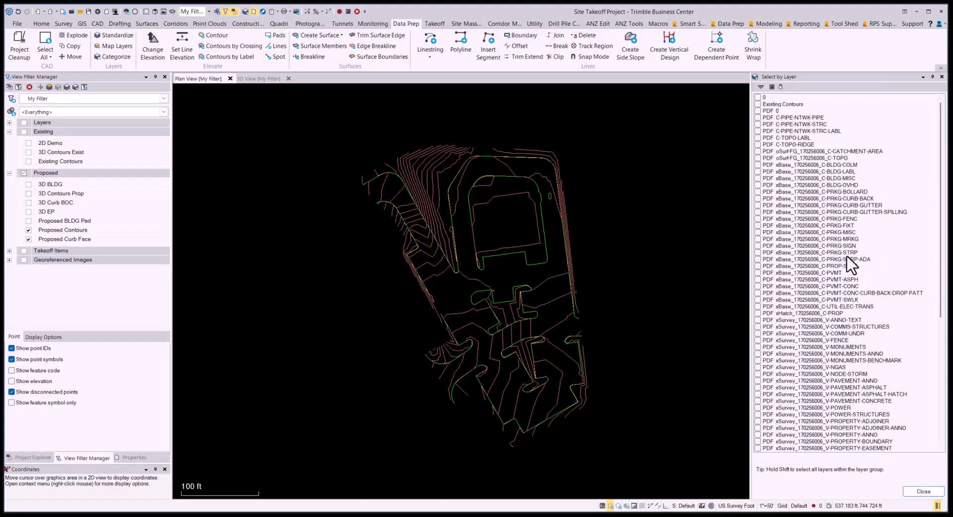
{"action": "scroll", "coordinate": [850, 259], "scroll_direction": "down", "scroll_amount": 10}
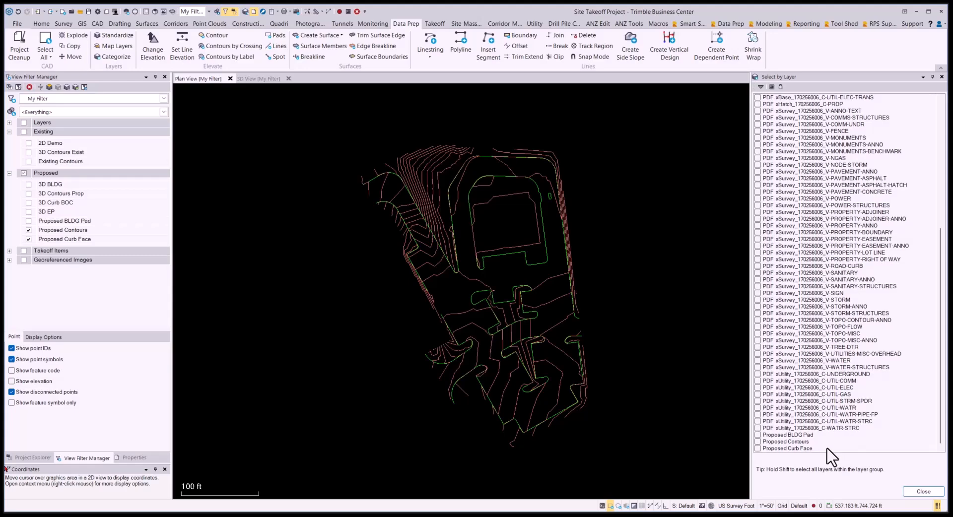
{"action": "left_click", "coordinate": [761, 442]}
{"action": "left_click", "coordinate": [757, 442]}
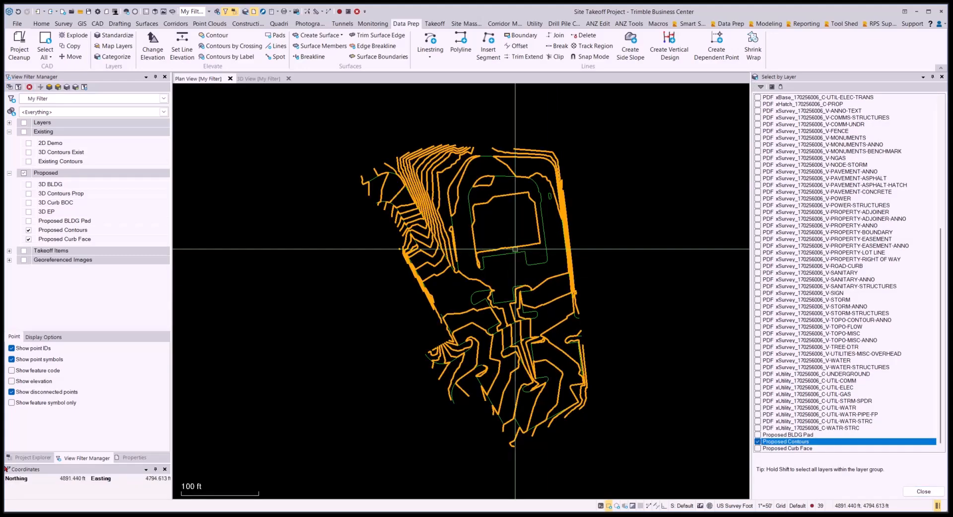
{"action": "left_click", "coordinate": [758, 442]}
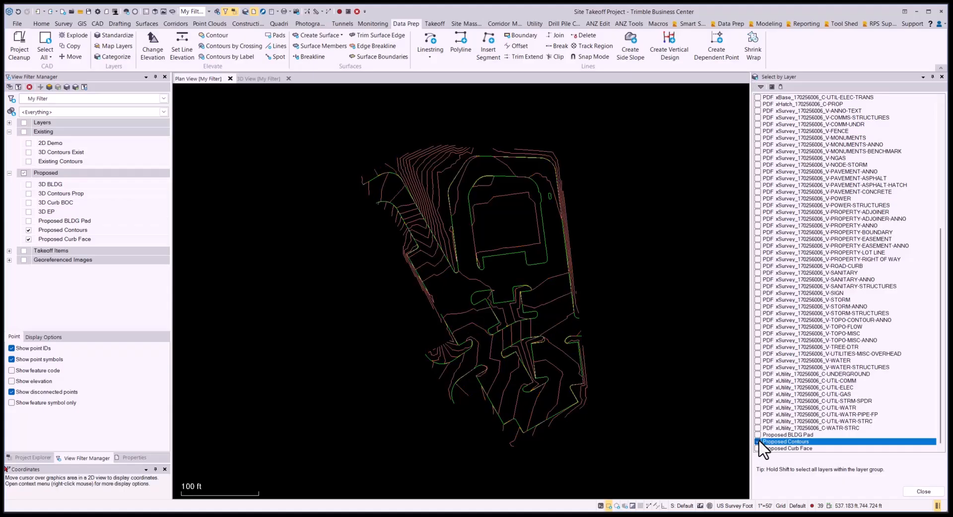
{"action": "left_click", "coordinate": [917, 491]}
Select everything on the Proposed Contours layer as the intersecting lines, using selection by layer
{"action": "left_click", "coordinate": [809, 268]}
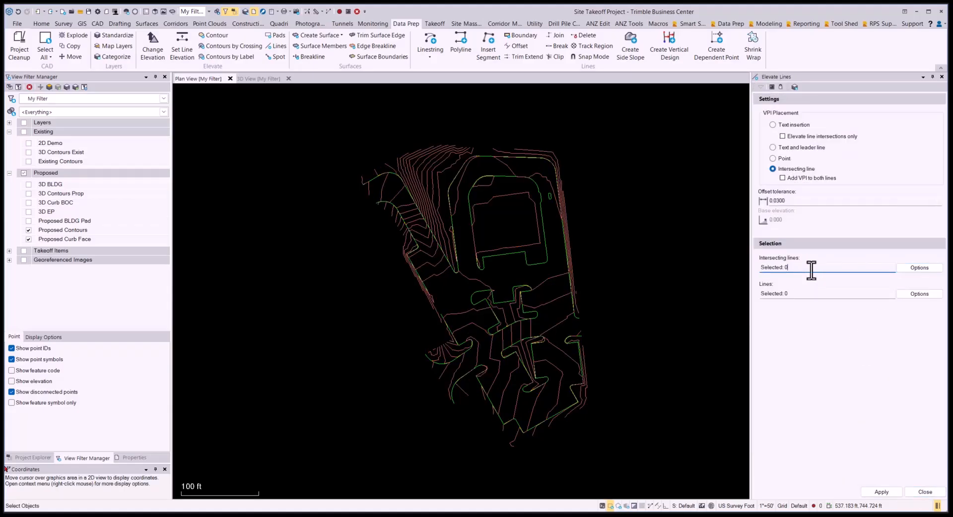
{"action": "left_click", "coordinate": [923, 269]}
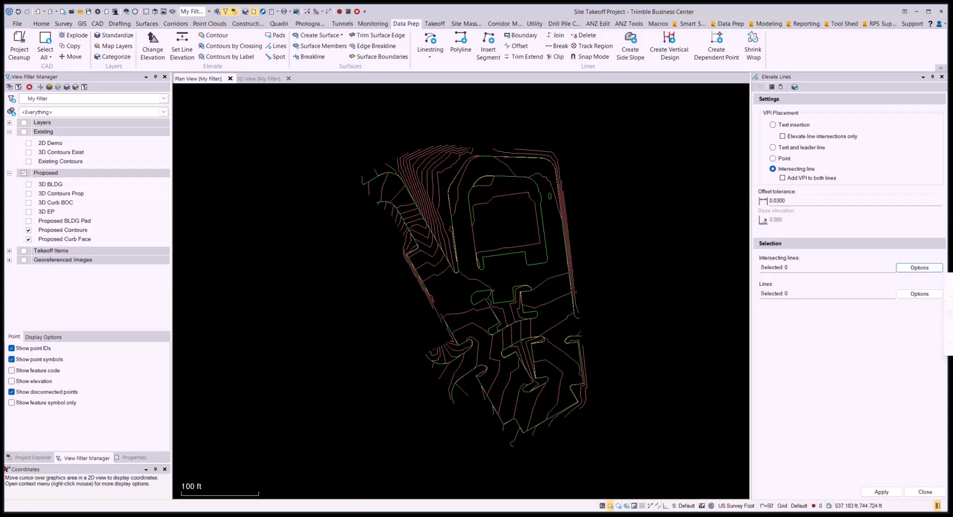
{"action": "left_click", "coordinate": [950, 325]}
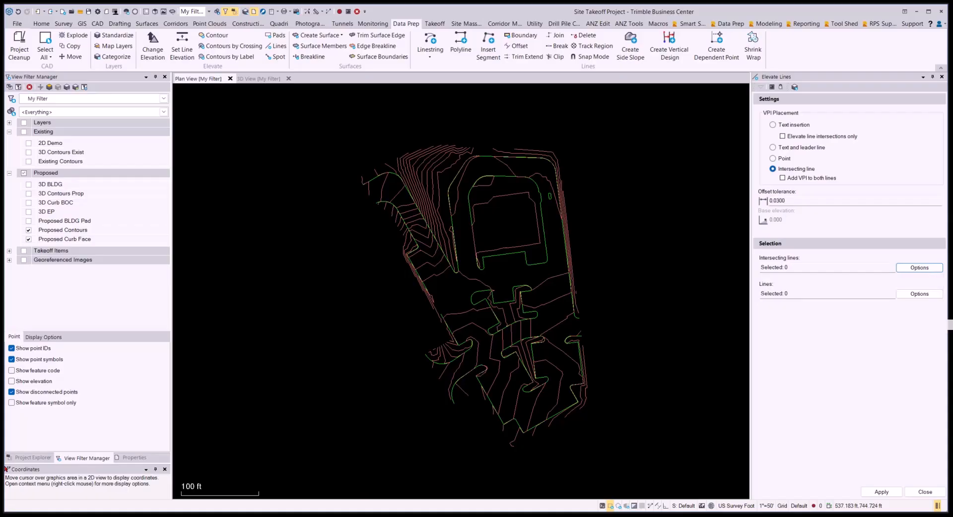
{"action": "left_click", "coordinate": [535, 243]}
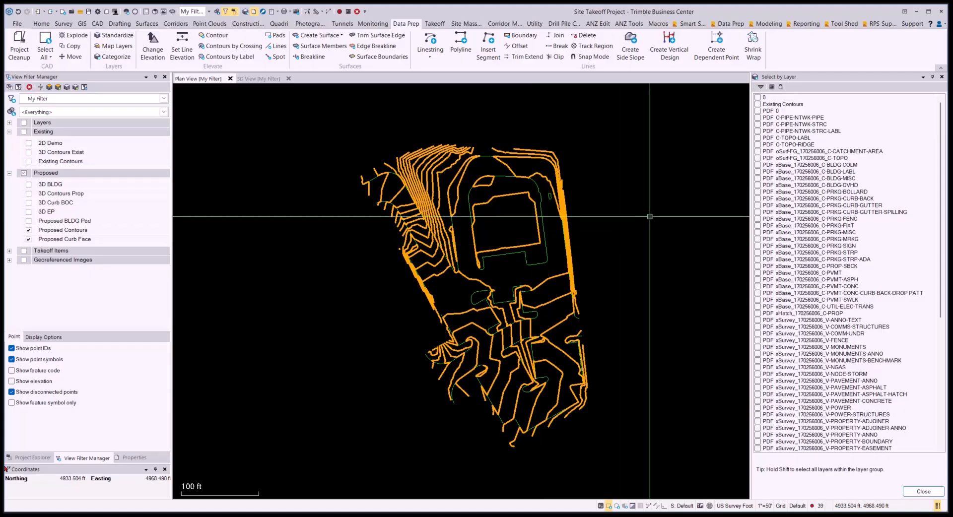
{"action": "scroll", "coordinate": [850, 254], "scroll_direction": "down", "scroll_amount": 1}
{"action": "scroll", "coordinate": [850, 254], "scroll_direction": "down", "scroll_amount": 10}
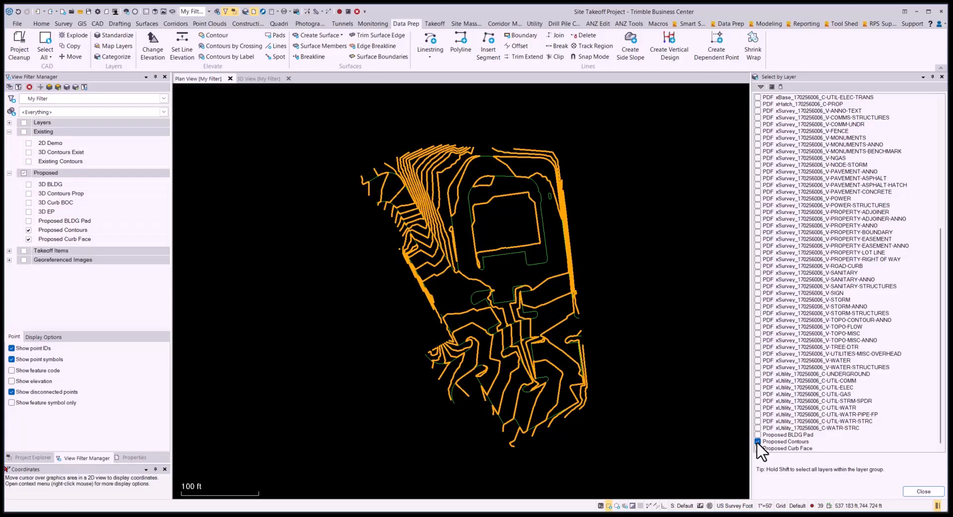
{"action": "left_click", "coordinate": [918, 492]}
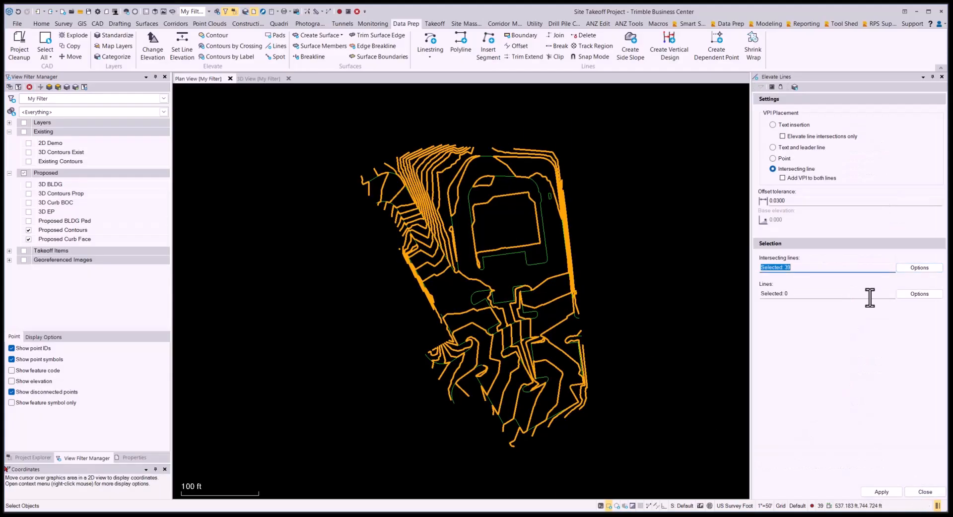
Select everything on the Proposed Curb Face layer as the lines to elevate and apply the elevation from the intersecting contours
{"action": "left_click", "coordinate": [798, 298]}
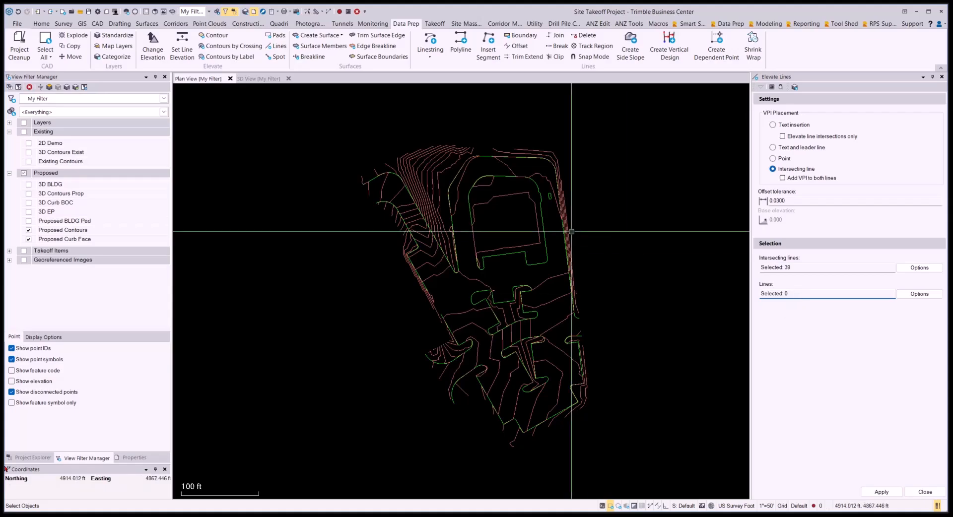
{"action": "left_click", "coordinate": [918, 295]}
{"action": "left_click", "coordinate": [949, 352]}
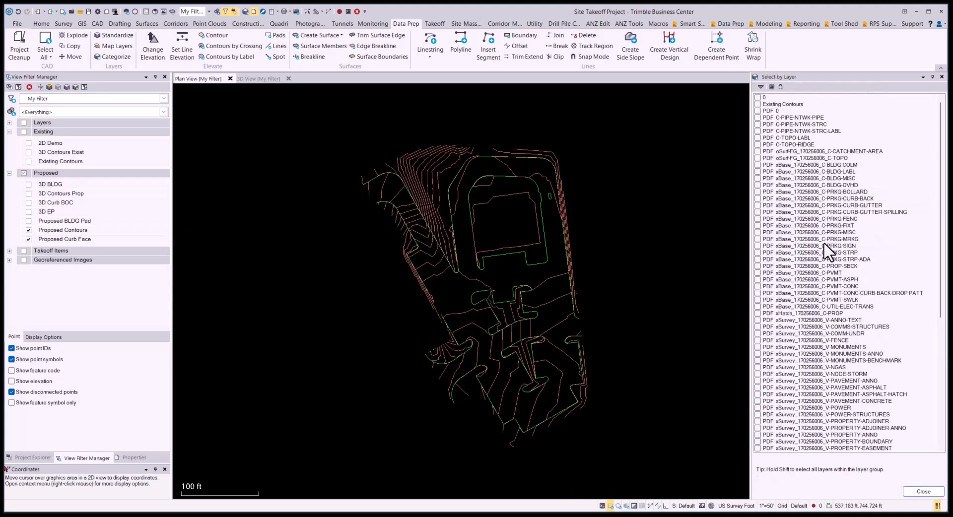
{"action": "scroll", "coordinate": [823, 245], "scroll_direction": "down", "scroll_amount": 10}
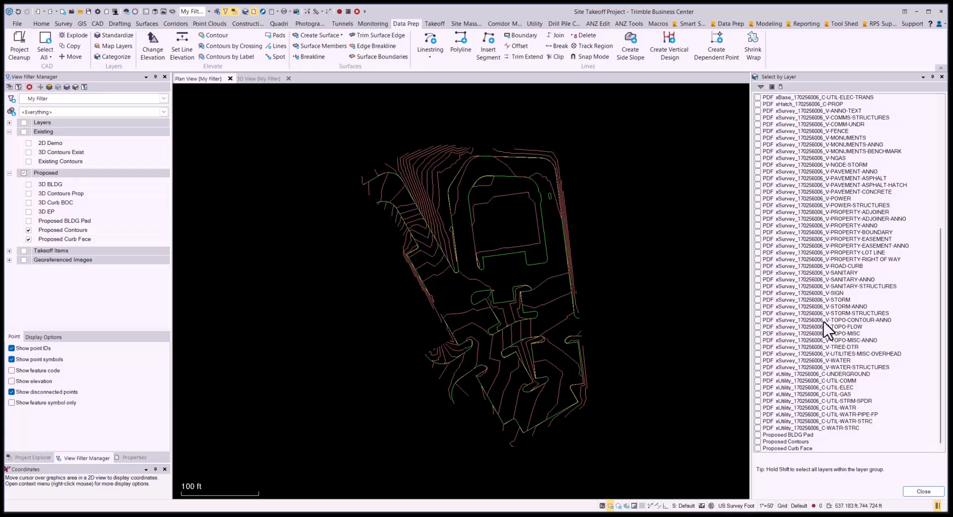
{"action": "left_click", "coordinate": [758, 449]}
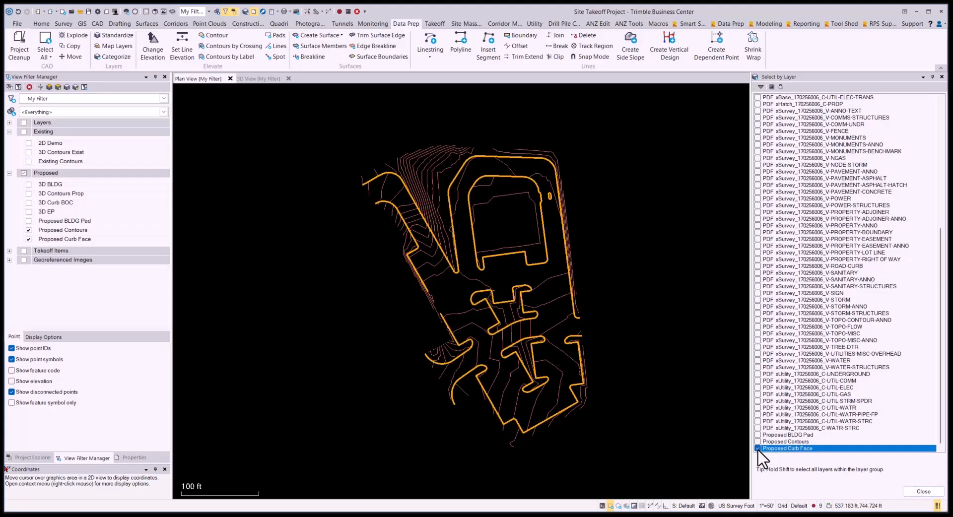
{"action": "left_click", "coordinate": [923, 492]}
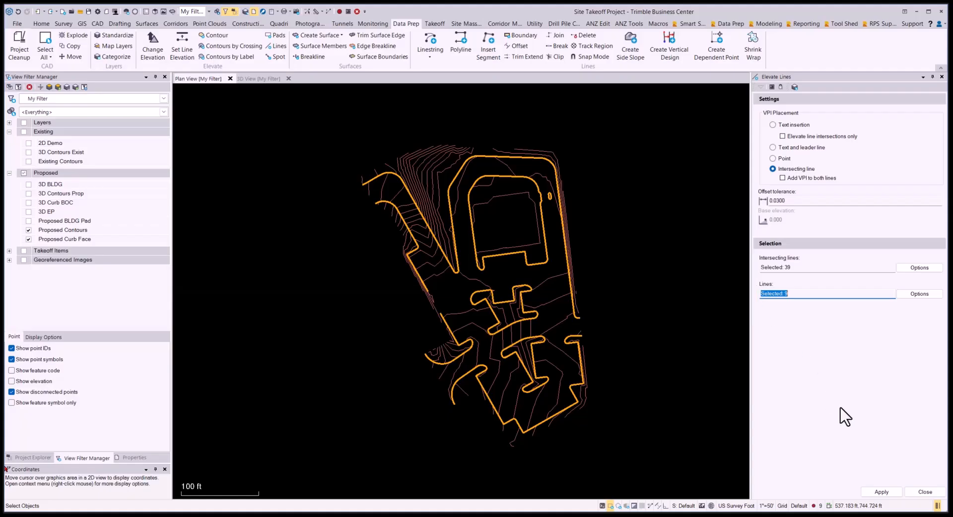
{"action": "left_click", "coordinate": [880, 492]}
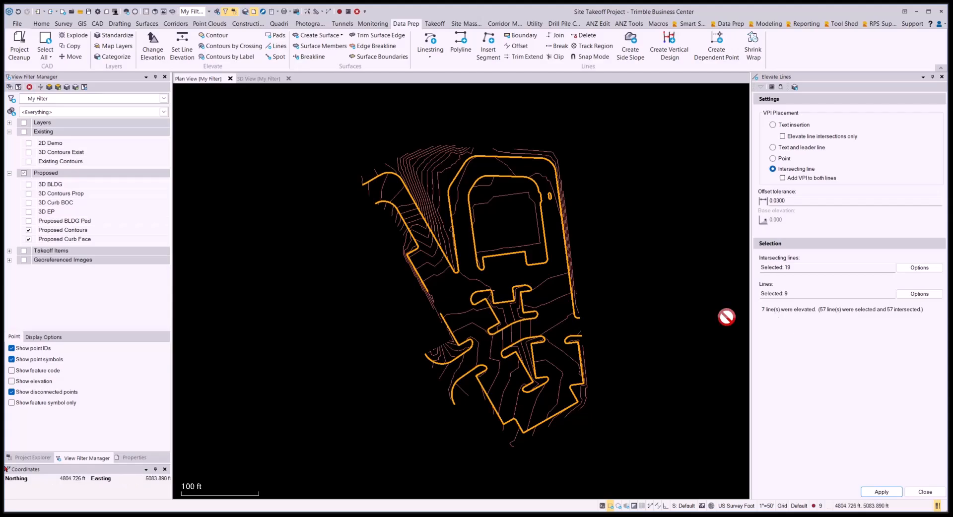
Examine the selected curb face lines and crossing contours around the building and parking islands, and close Elevate Lines
{"action": "scroll", "coordinate": [549, 197], "scroll_direction": "up", "scroll_amount": 5}
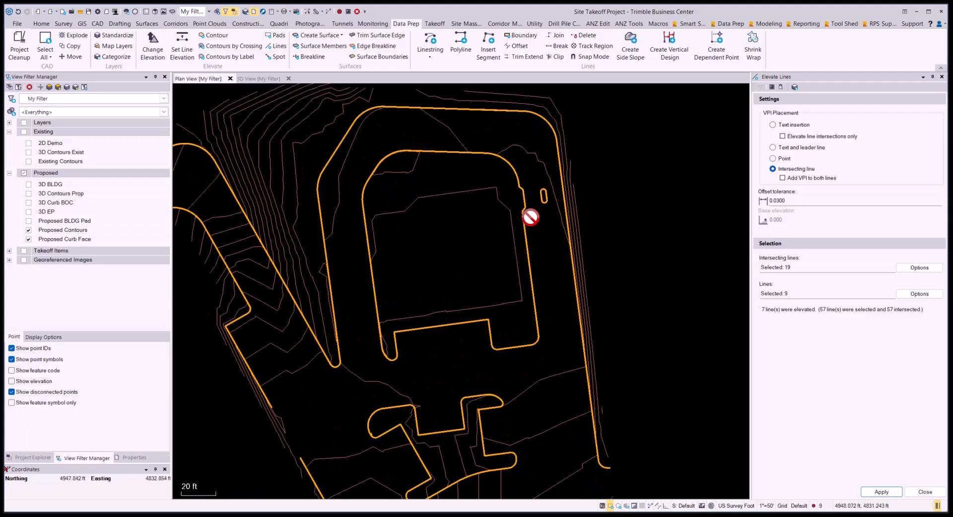
{"action": "middle_click_drag", "start_coordinate": [545, 191], "coordinate": [582, 224]}
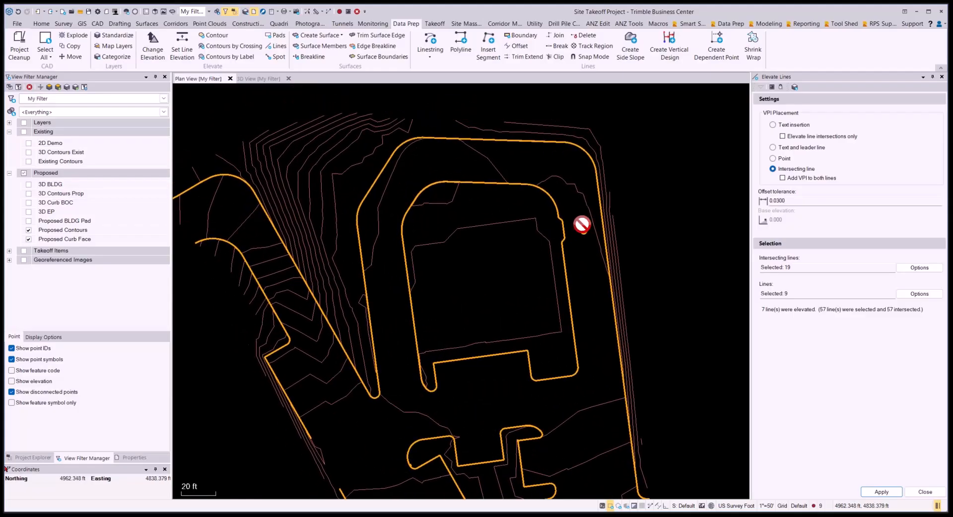
{"action": "middle_click_drag", "start_coordinate": [529, 301], "coordinate": [554, 210]}
{"action": "scroll", "coordinate": [554, 210], "scroll_direction": "down", "scroll_amount": 1}
{"action": "middle_click_drag", "start_coordinate": [549, 297], "coordinate": [546, 256]}
{"action": "middle_click_drag", "start_coordinate": [604, 243], "coordinate": [594, 316]}
{"action": "scroll", "coordinate": [597, 298], "scroll_direction": "down", "scroll_amount": 2}
{"action": "middle_click_drag", "start_coordinate": [590, 268], "coordinate": [548, 296]}
{"action": "scroll", "coordinate": [569, 312], "scroll_direction": "down", "scroll_amount": 1}
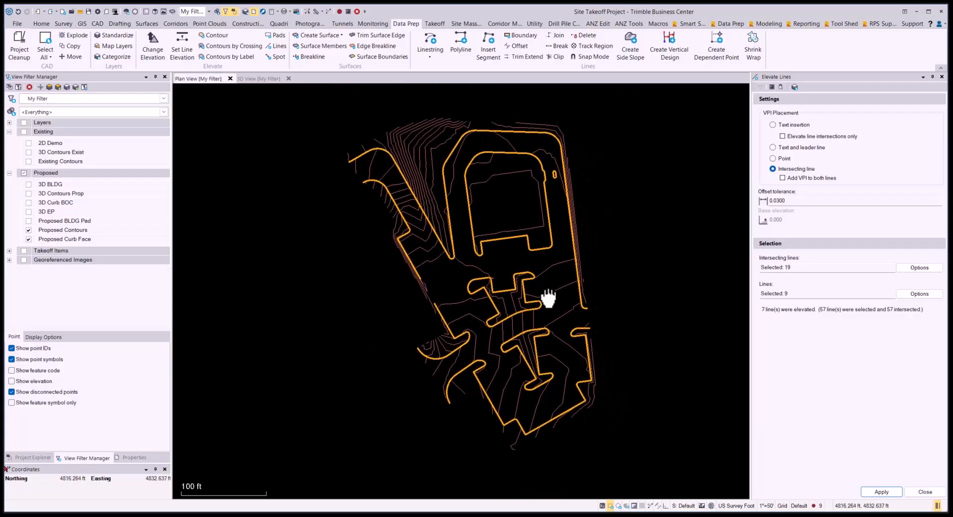
{"action": "left_click", "coordinate": [924, 492]}
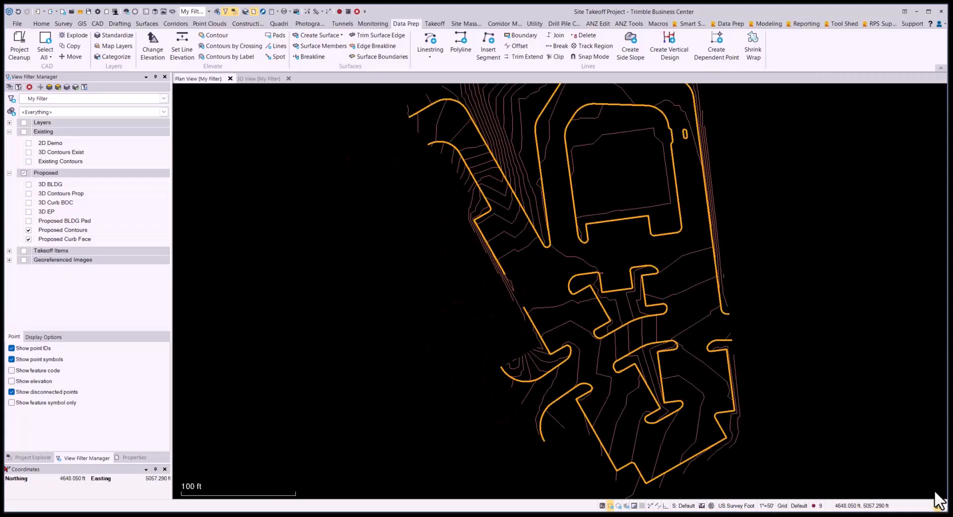
Open the outer curb face linestring for editing and examine its VPI elevations where contours cross it on the entrance drive
{"action": "scroll", "coordinate": [495, 310], "scroll_direction": "up", "scroll_amount": 1}
{"action": "middle_click_drag", "start_coordinate": [495, 311], "coordinate": [470, 234]}
{"action": "scroll", "coordinate": [470, 234], "scroll_direction": "up", "scroll_amount": 1}
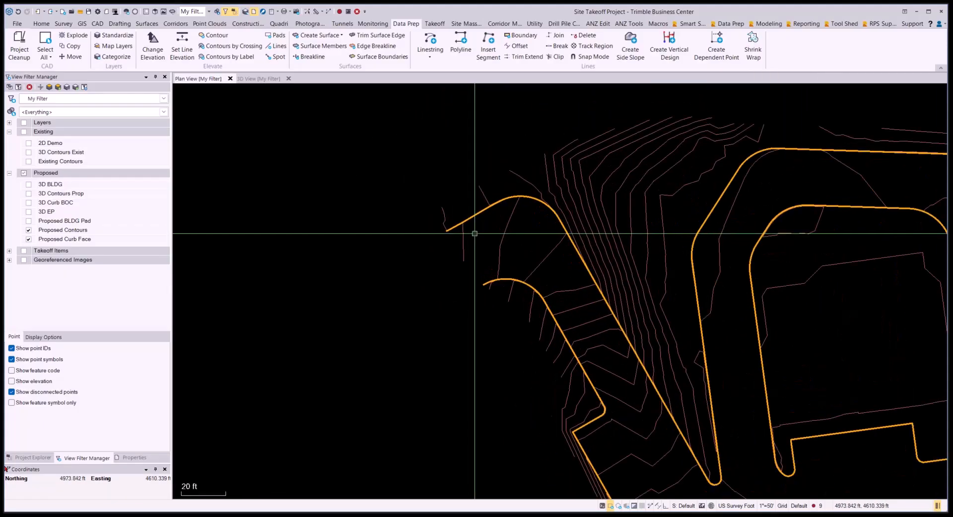
{"action": "key", "text": "Escape"}
{"action": "left_click", "coordinate": [473, 216]}
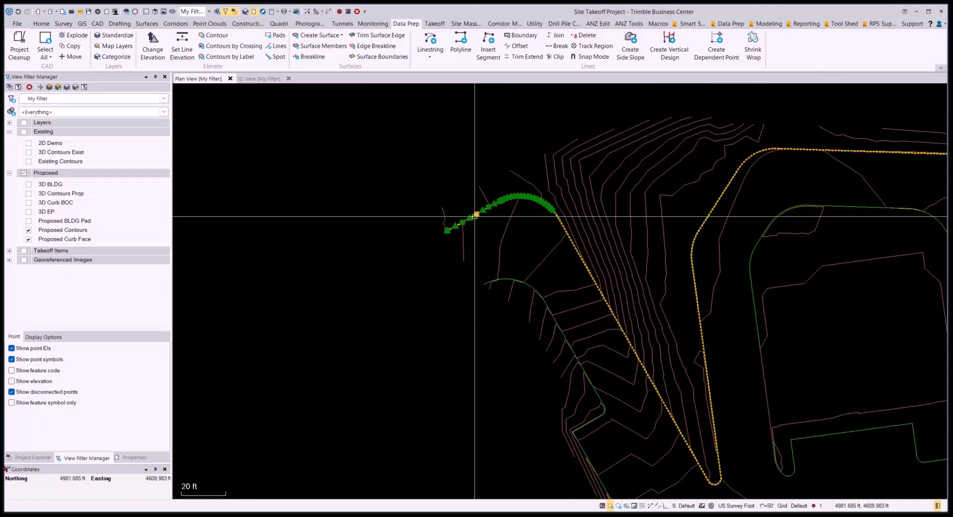
{"action": "right_click", "coordinate": [480, 225]}
{"action": "left_click", "coordinate": [494, 272]}
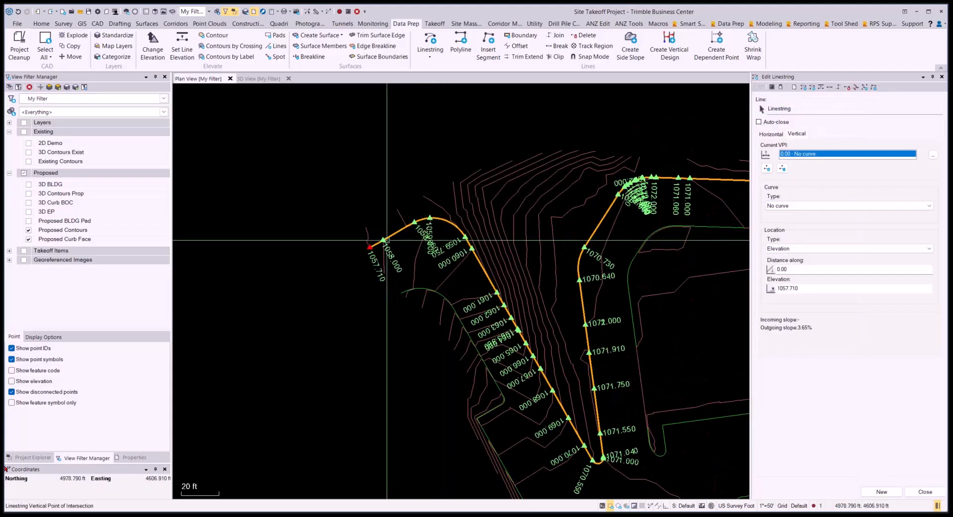
{"action": "scroll", "coordinate": [394, 245], "scroll_direction": "up", "scroll_amount": 2}
{"action": "middle_click_drag", "start_coordinate": [453, 247], "coordinate": [392, 259]}
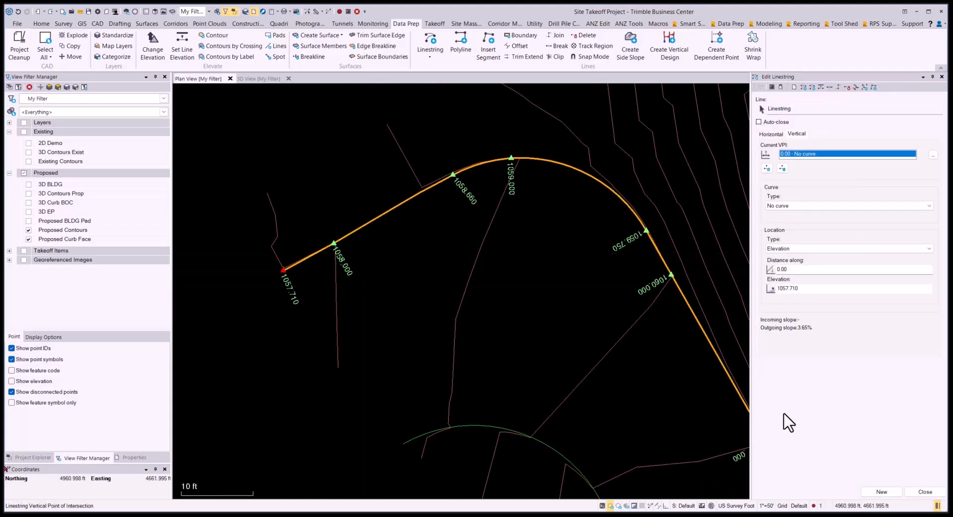
Reopen the outer curb face linestring for editing and examine how its 1058.000 VPI lines up with the nearby contour's end
{"action": "left_click", "coordinate": [926, 492]}
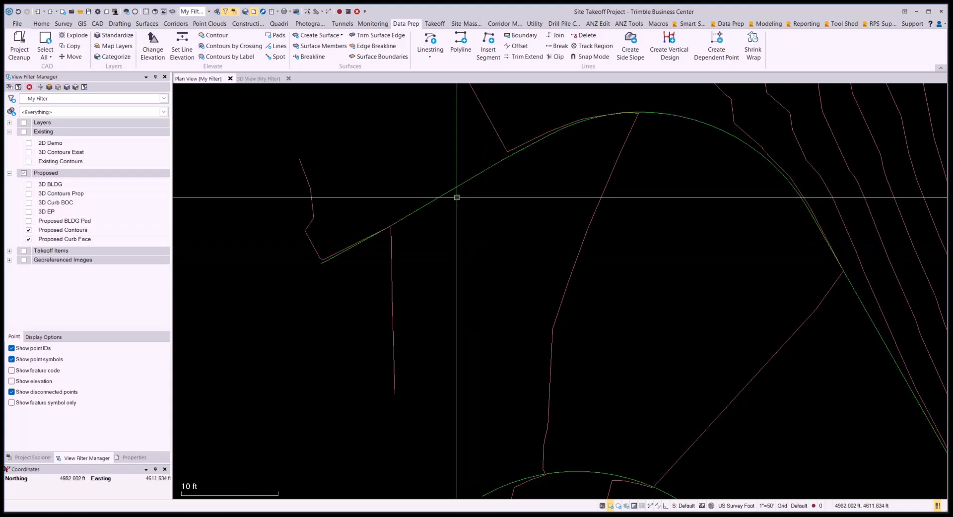
{"action": "left_click", "coordinate": [450, 189]}
{"action": "right_click", "coordinate": [450, 188]}
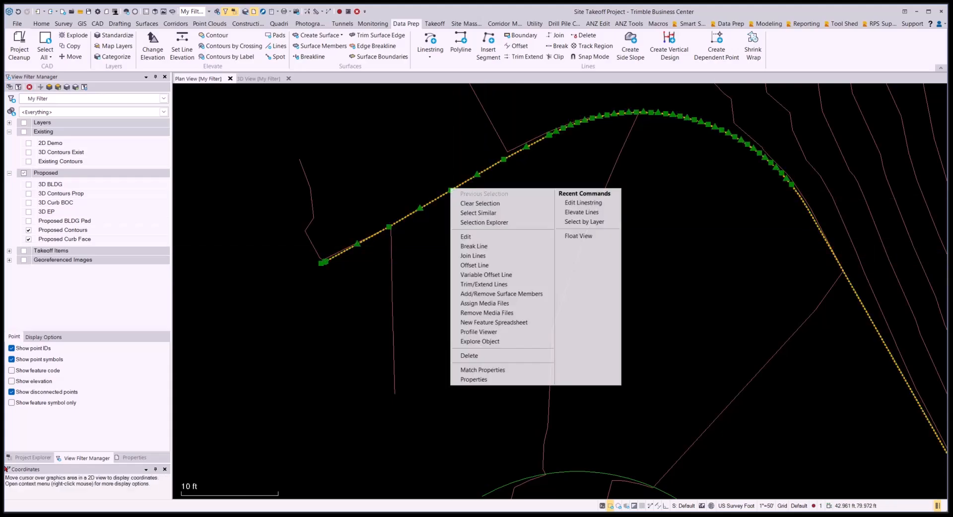
{"action": "left_click", "coordinate": [466, 235]}
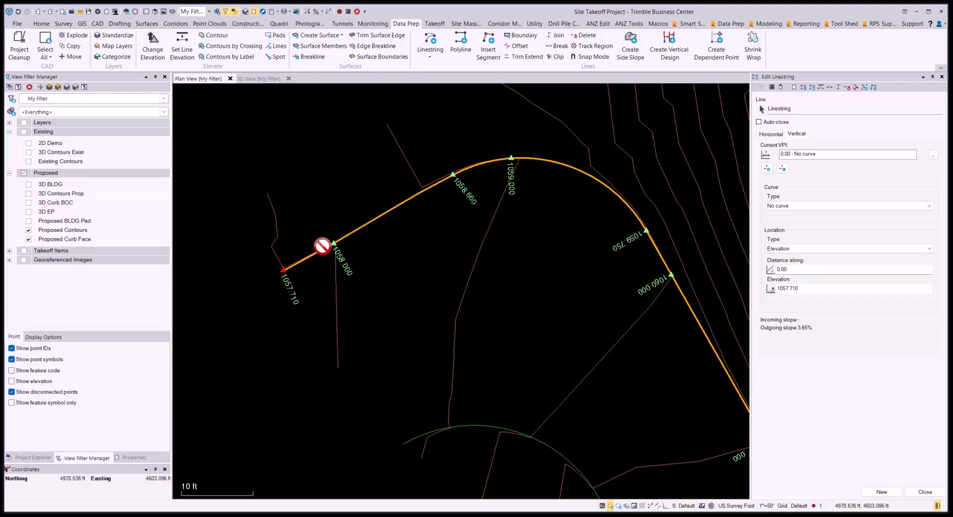
{"action": "scroll", "coordinate": [322, 246], "scroll_direction": "up", "scroll_amount": 10}
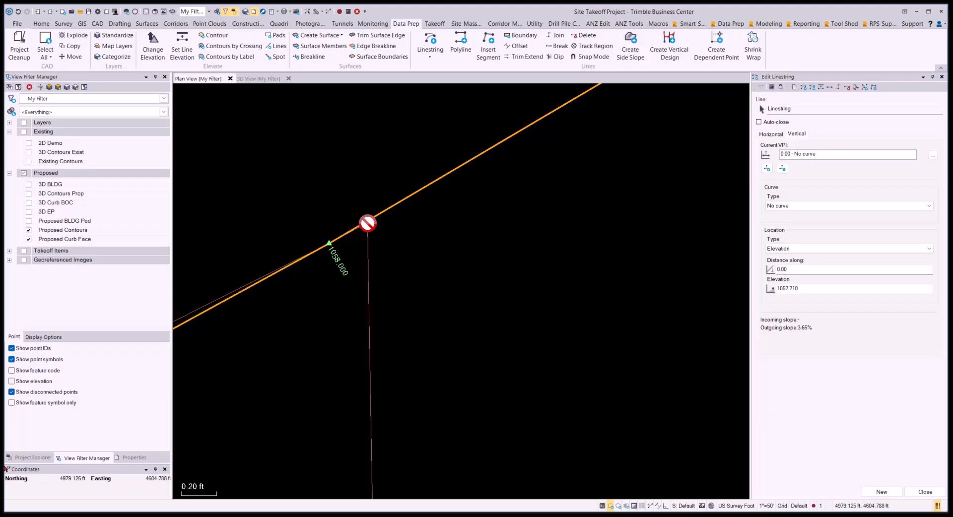
{"action": "scroll", "coordinate": [366, 225], "scroll_direction": "up", "scroll_amount": 4}
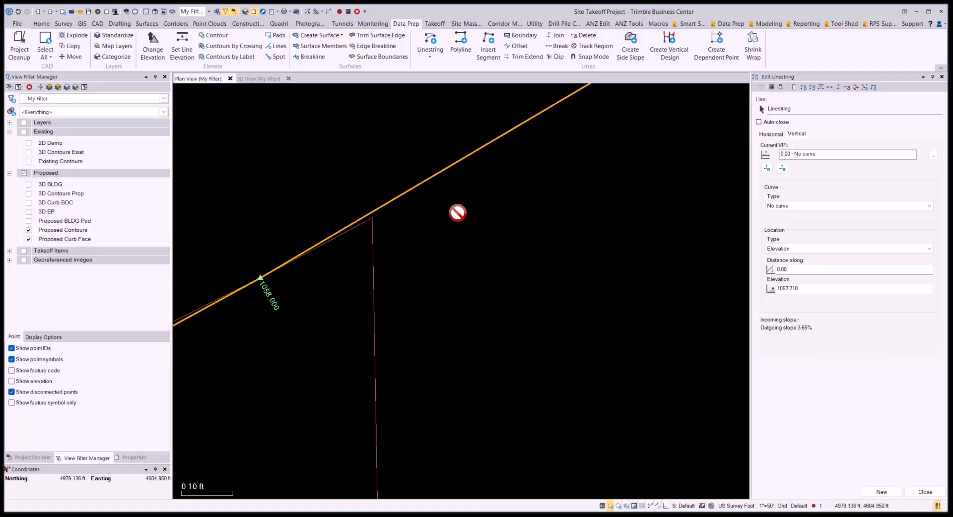
{"action": "scroll", "coordinate": [476, 252], "scroll_direction": "down", "scroll_amount": 8}
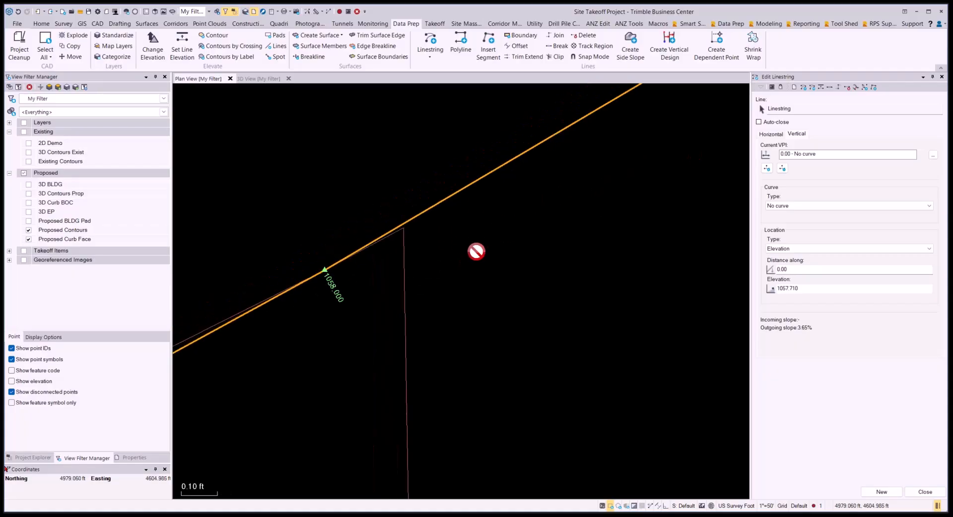
{"action": "scroll", "coordinate": [476, 251], "scroll_direction": "down", "scroll_amount": 8}
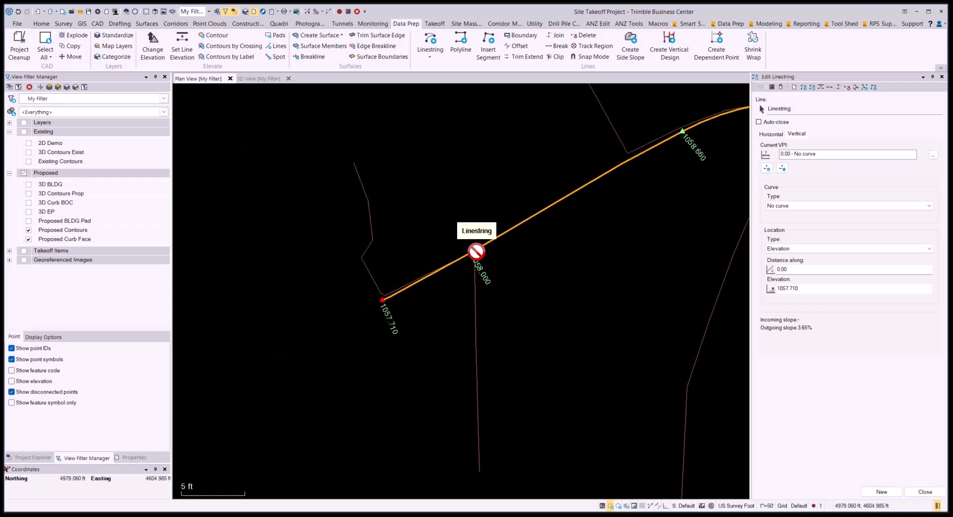
{"action": "scroll", "coordinate": [357, 271], "scroll_direction": "up", "scroll_amount": 13}
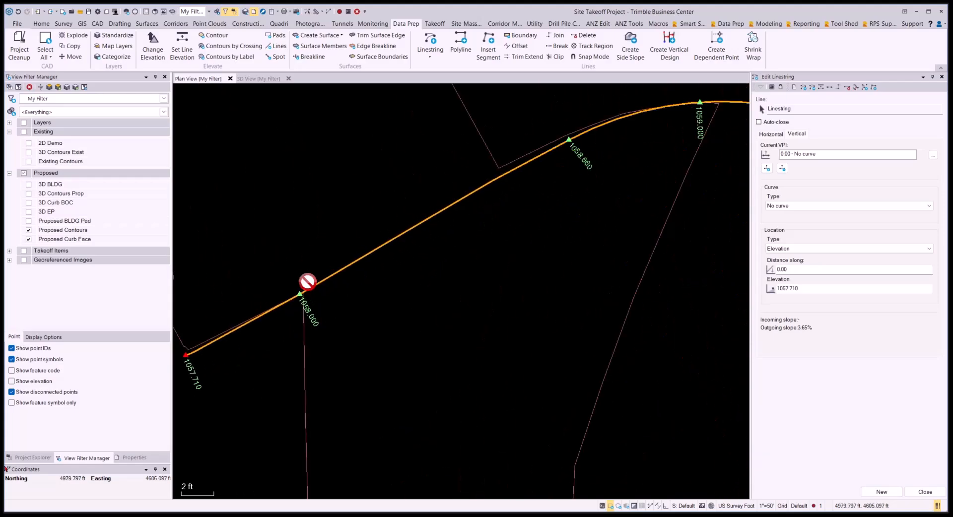
{"action": "scroll", "coordinate": [415, 268], "scroll_direction": "up", "scroll_amount": 3}
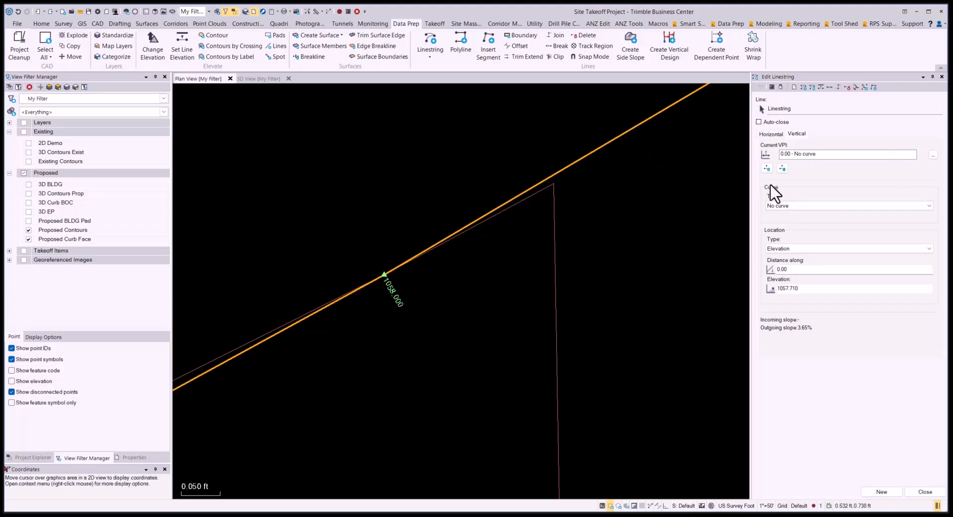
Move the 1058.000 VPI to the contour's end point, at a distance along of 8.20
{"action": "left_click", "coordinate": [799, 269]}
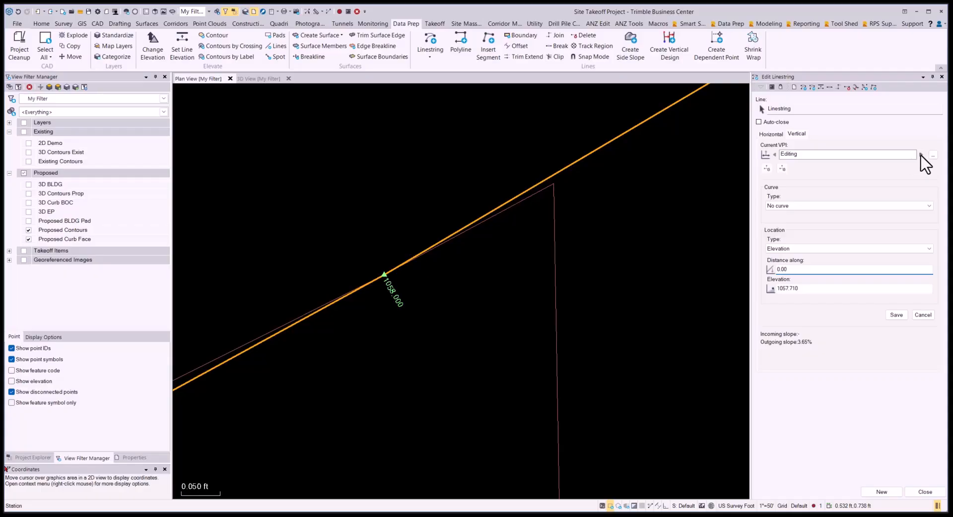
{"action": "left_click", "coordinate": [921, 155]}
{"action": "left_click", "coordinate": [774, 155]}
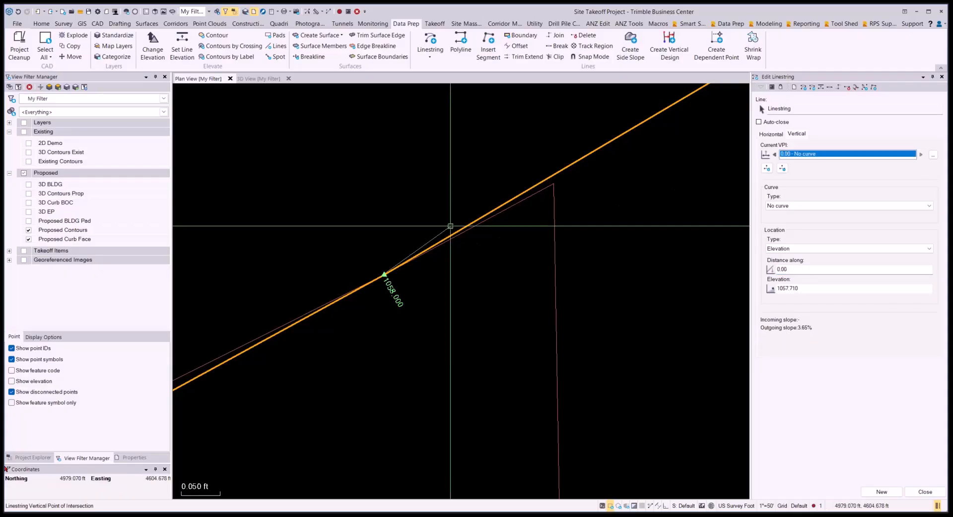
{"action": "scroll", "coordinate": [433, 223], "scroll_direction": "down", "scroll_amount": 10}
{"action": "scroll", "coordinate": [433, 224], "scroll_direction": "down", "scroll_amount": 5}
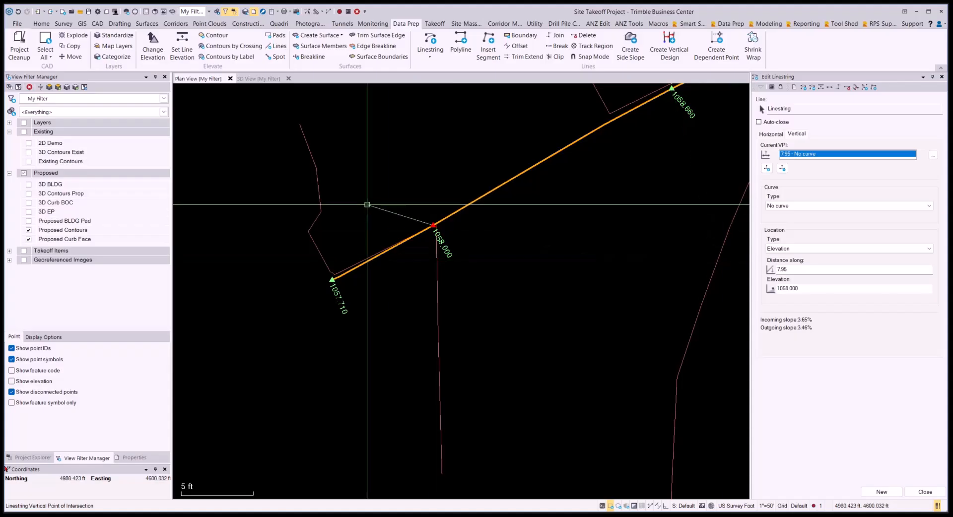
{"action": "scroll", "coordinate": [422, 223], "scroll_direction": "up", "scroll_amount": 5}
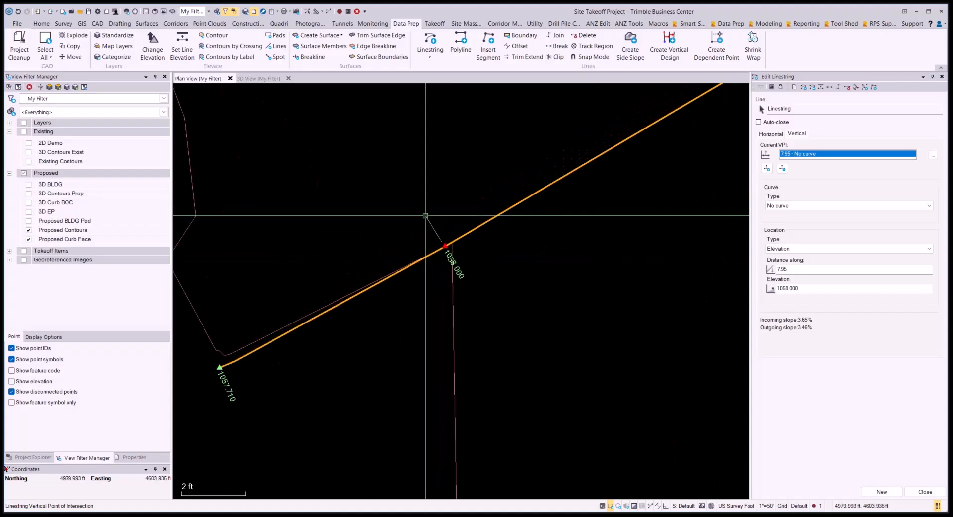
{"action": "left_click", "coordinate": [797, 271]}
{"action": "scroll", "coordinate": [476, 263], "scroll_direction": "up", "scroll_amount": 10}
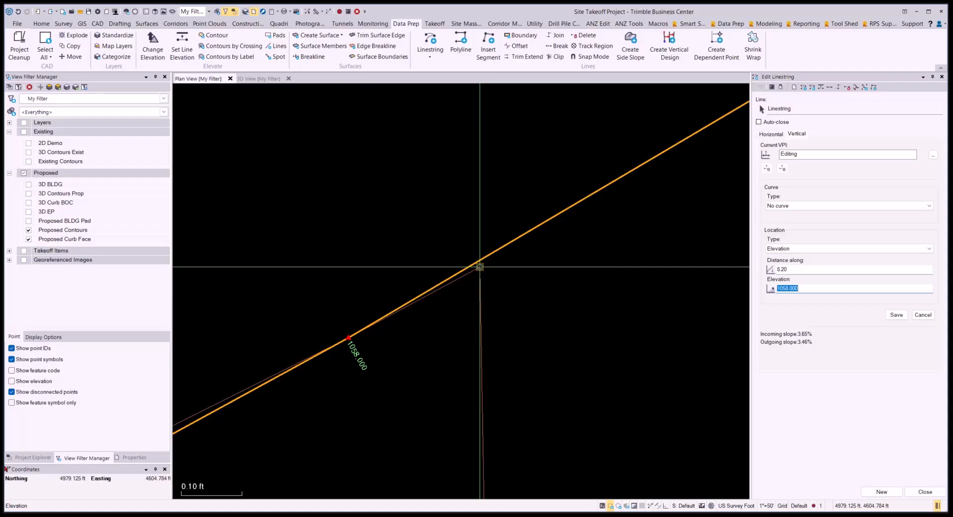
{"action": "key", "text": "Return"}
Try to move the 1059.000 VPI on the entrance curve to its contour's end point, at a distance along of 36.64
{"action": "scroll", "coordinate": [479, 267], "scroll_direction": "down", "scroll_amount": 10}
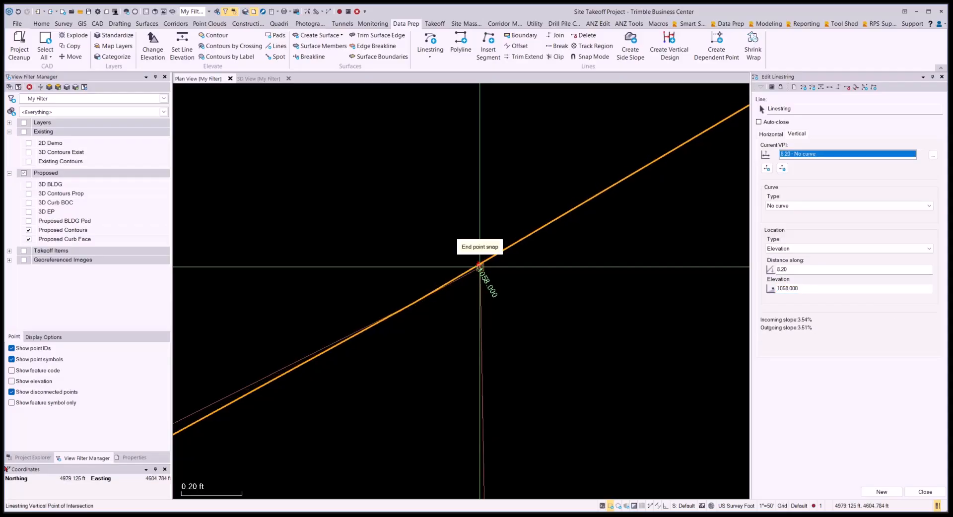
{"action": "scroll", "coordinate": [479, 267], "scroll_direction": "down", "scroll_amount": 4}
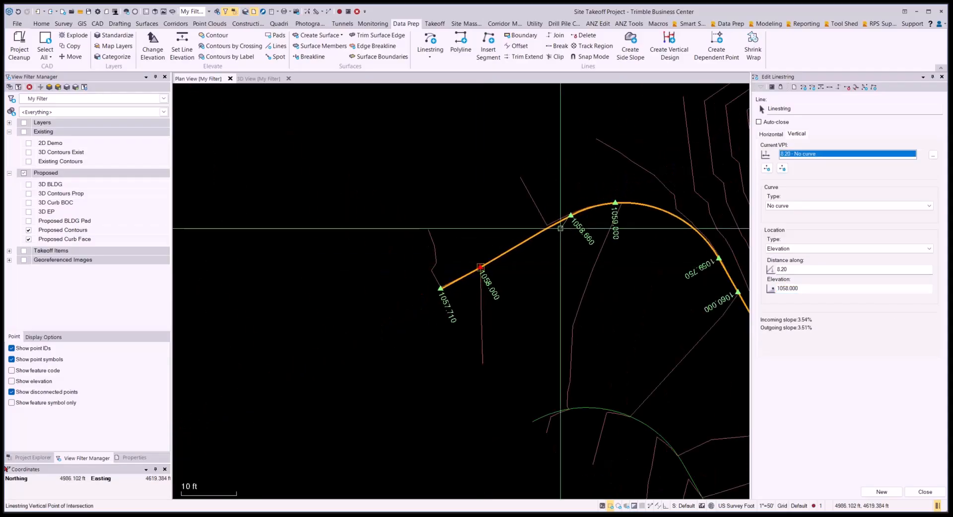
{"action": "scroll", "coordinate": [623, 196], "scroll_direction": "up", "scroll_amount": 2}
{"action": "scroll", "coordinate": [628, 176], "scroll_direction": "up", "scroll_amount": 4}
{"action": "left_click", "coordinate": [672, 197]}
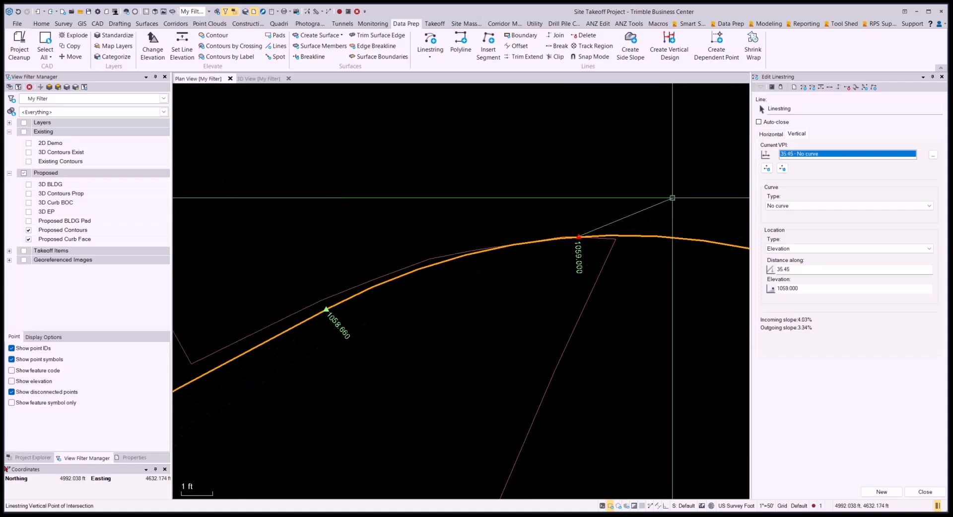
{"action": "left_click", "coordinate": [802, 270]}
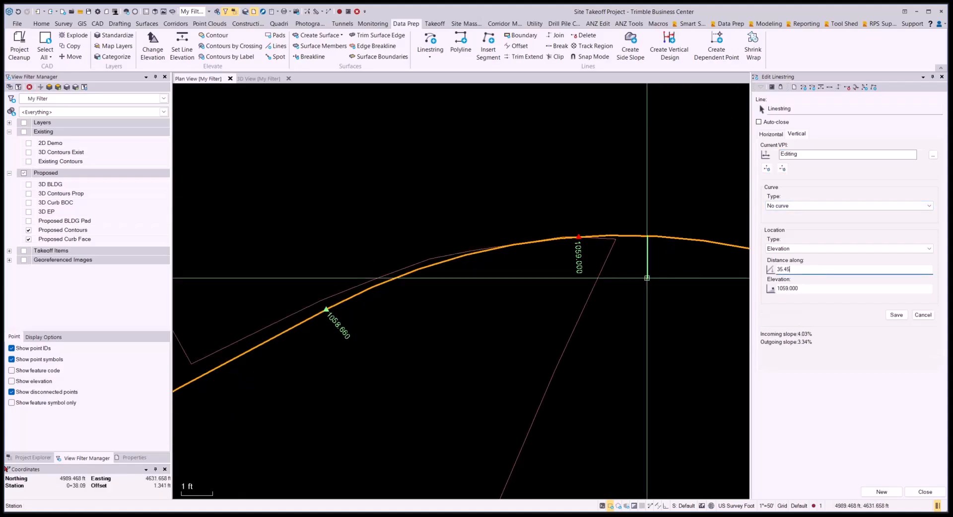
{"action": "scroll", "coordinate": [620, 239], "scroll_direction": "up", "scroll_amount": 3}
{"action": "left_click", "coordinate": [611, 231]}
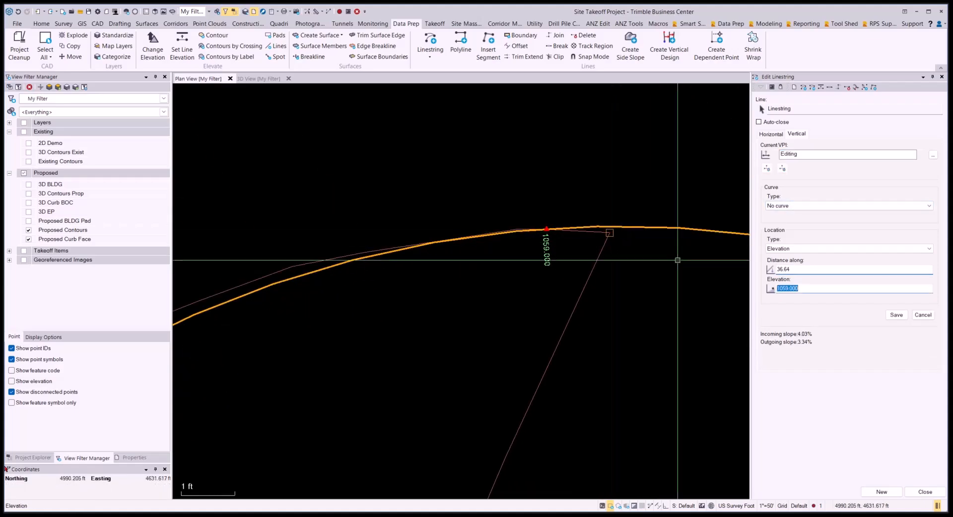
{"action": "left_click", "coordinate": [895, 315]}
Examine where the contour line crosses the curb face arc around the 1059.000 VPI
{"action": "scroll", "coordinate": [419, 224], "scroll_direction": "down", "scroll_amount": 6}
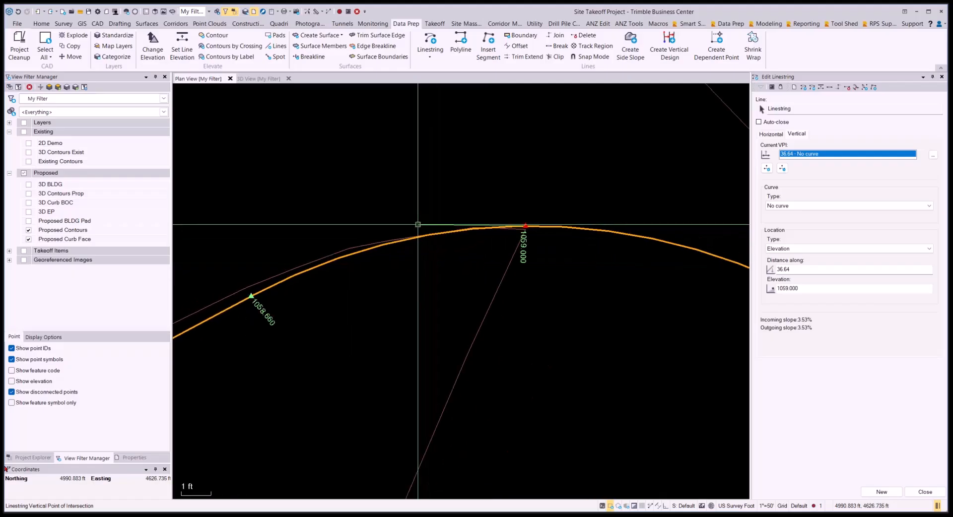
{"action": "scroll", "coordinate": [419, 224], "scroll_direction": "up", "scroll_amount": 10}
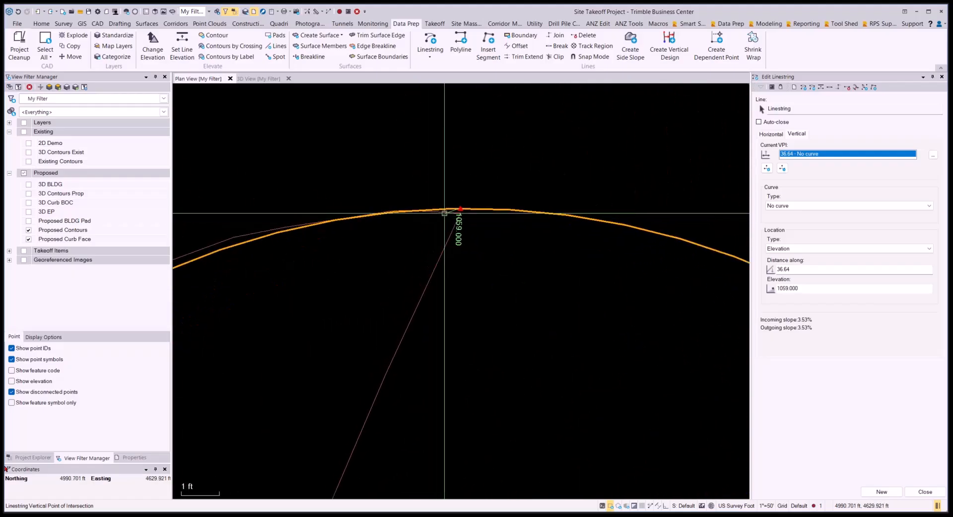
{"action": "scroll", "coordinate": [470, 239], "scroll_direction": "down", "scroll_amount": 2}
{"action": "middle_click_drag", "start_coordinate": [549, 236], "coordinate": [597, 243]}
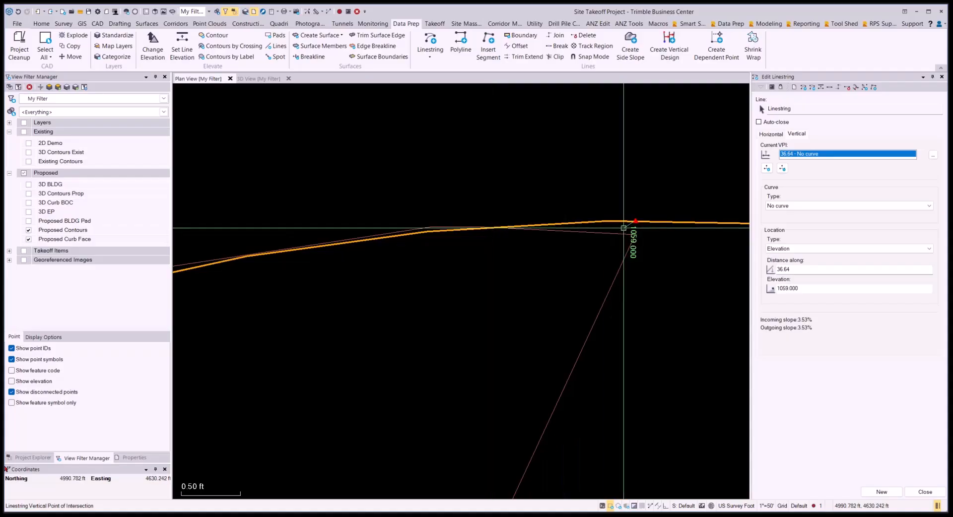
{"action": "scroll", "coordinate": [538, 223], "scroll_direction": "down", "scroll_amount": 2}
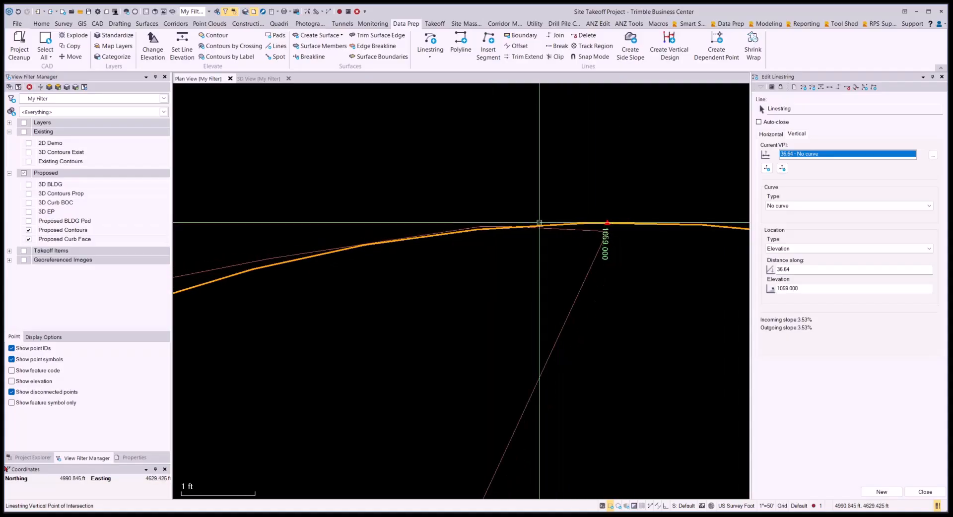
{"action": "scroll", "coordinate": [531, 233], "scroll_direction": "down", "scroll_amount": 1}
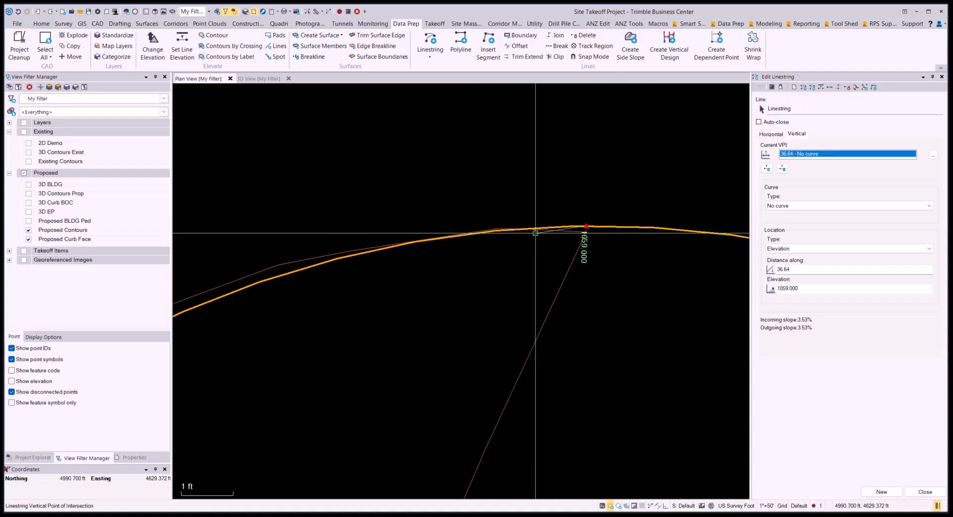
{"action": "scroll", "coordinate": [535, 233], "scroll_direction": "down", "scroll_amount": 4}
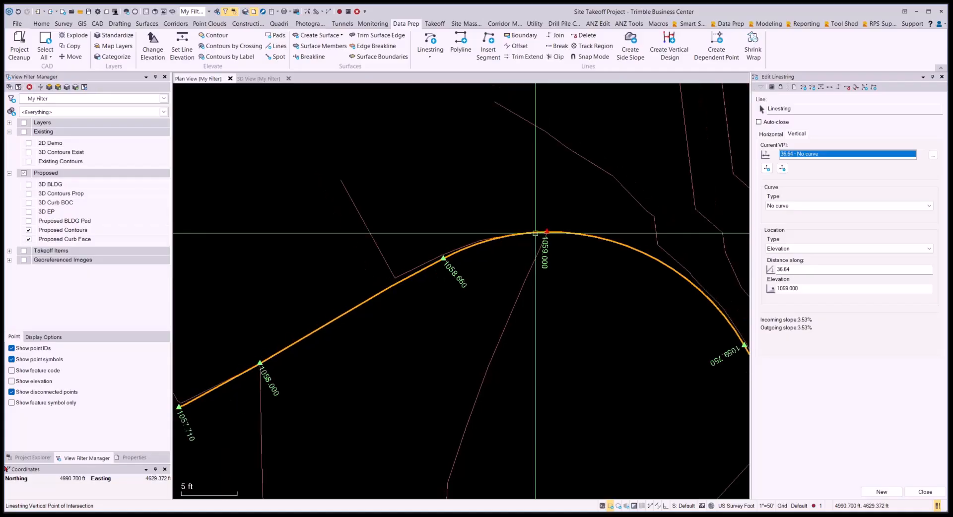
Inspect the 1060.000 VPI beyond the entrance curve against the end of its crossing contour
{"action": "middle_click_drag", "start_coordinate": [614, 267], "coordinate": [452, 212]}
{"action": "middle_click_drag", "start_coordinate": [542, 266], "coordinate": [491, 221]}
{"action": "scroll", "coordinate": [480, 215], "scroll_direction": "down", "scroll_amount": 3}
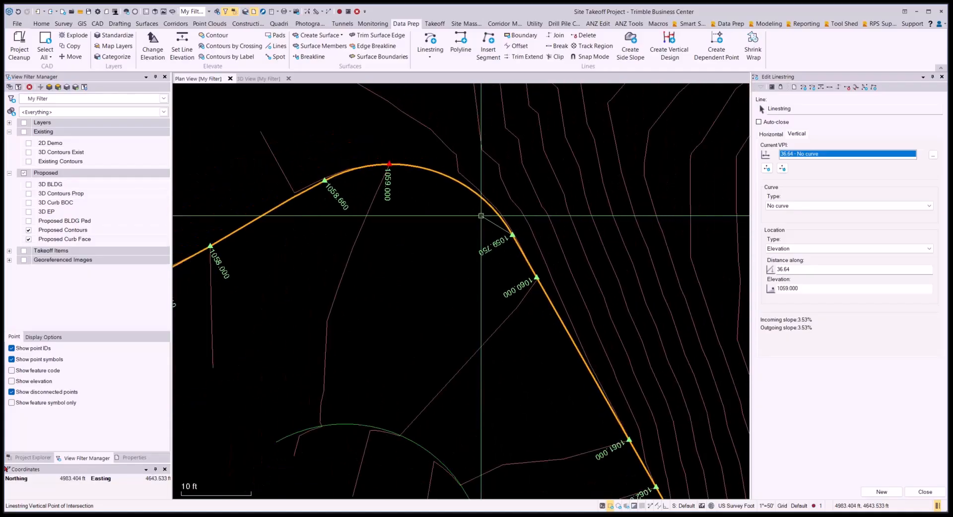
{"action": "scroll", "coordinate": [560, 285], "scroll_direction": "up", "scroll_amount": 8}
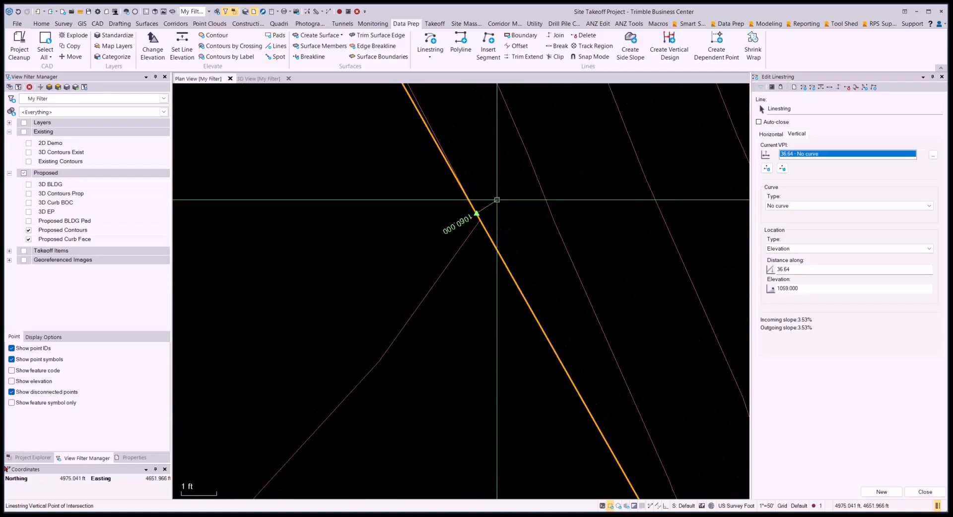
{"action": "scroll", "coordinate": [472, 208], "scroll_direction": "up", "scroll_amount": 4}
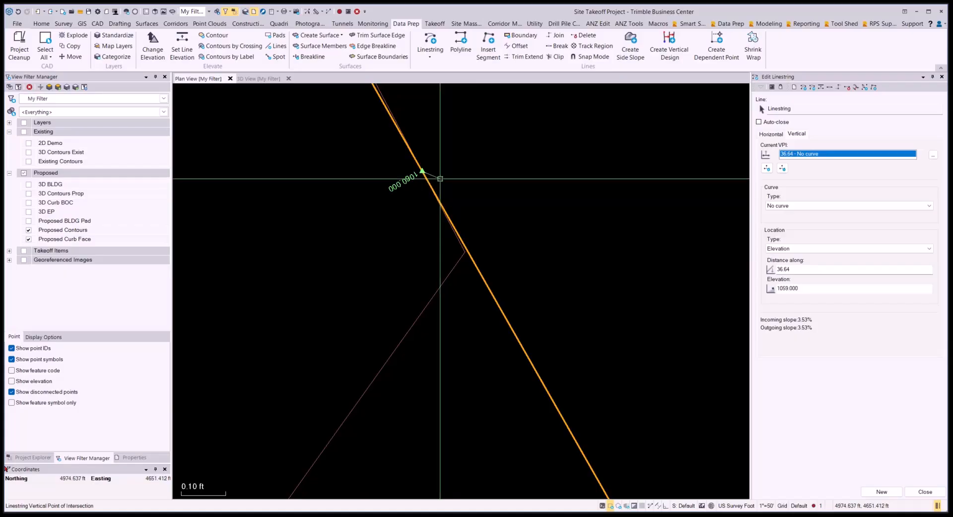
{"action": "scroll", "coordinate": [481, 232], "scroll_direction": "down", "scroll_amount": 3}
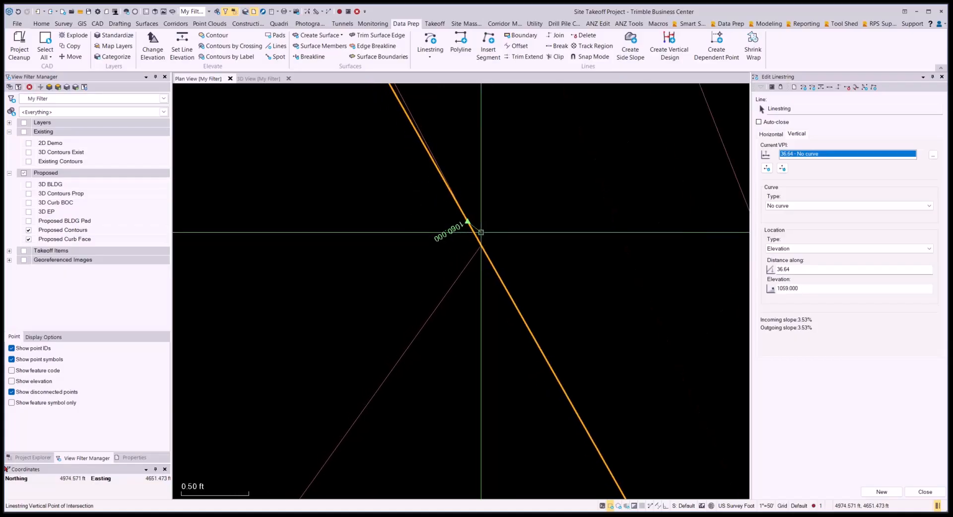
{"action": "scroll", "coordinate": [481, 232], "scroll_direction": "up", "scroll_amount": 3}
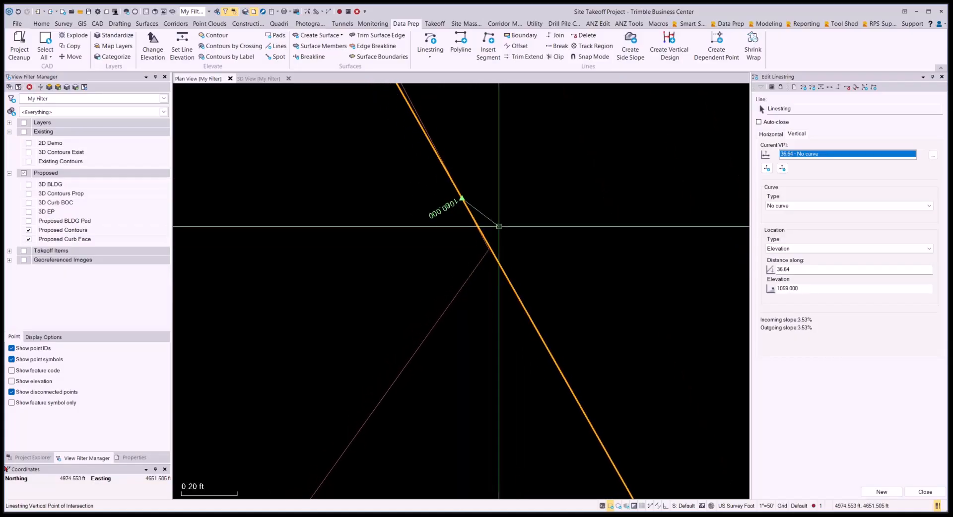
{"action": "scroll", "coordinate": [499, 226], "scroll_direction": "down", "scroll_amount": 8}
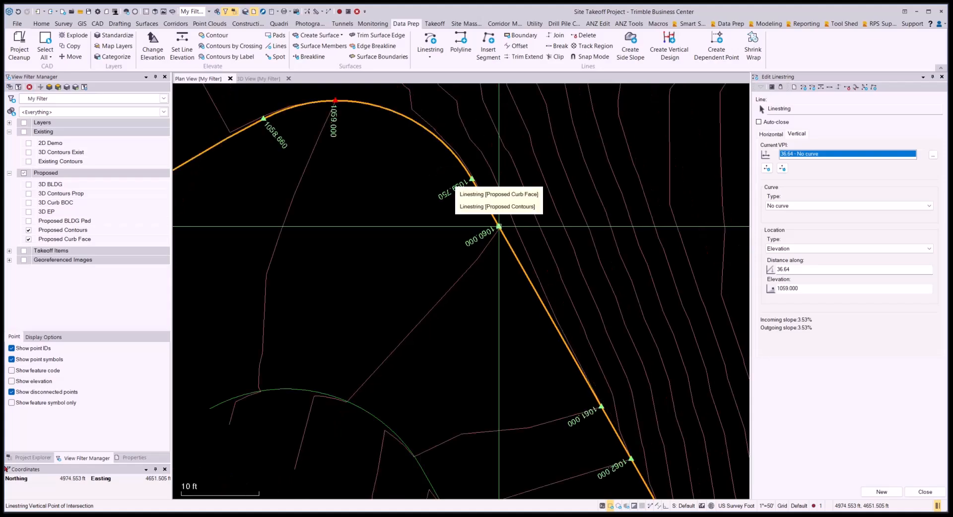
{"action": "scroll", "coordinate": [499, 227], "scroll_direction": "down", "scroll_amount": 3}
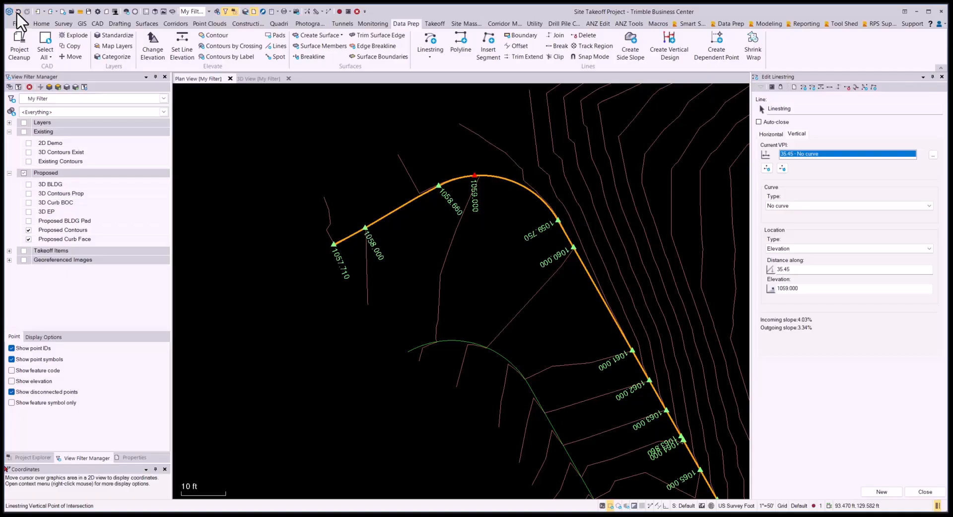
Follow the curb face along the drive and up to the rounded corner, checking the VPI elevations against the contours
{"action": "scroll", "coordinate": [392, 213], "scroll_direction": "down", "scroll_amount": 2}
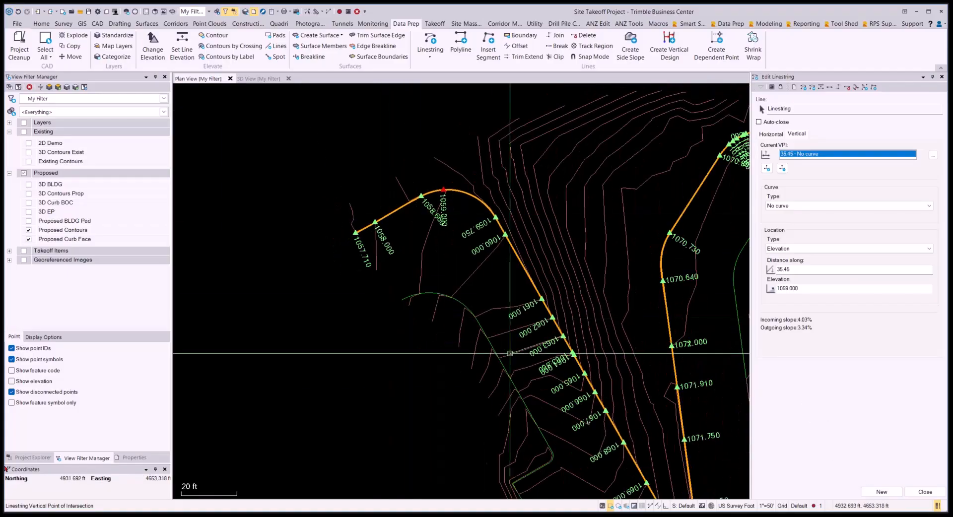
{"action": "middle_click_drag", "start_coordinate": [616, 477], "coordinate": [513, 338]}
{"action": "middle_click_drag", "start_coordinate": [608, 440], "coordinate": [572, 363]}
{"action": "scroll", "coordinate": [571, 362], "scroll_direction": "up", "scroll_amount": 3}
{"action": "middle_click_drag", "start_coordinate": [590, 170], "coordinate": [601, 385]}
{"action": "middle_click_drag", "start_coordinate": [591, 218], "coordinate": [604, 432]}
{"action": "scroll", "coordinate": [605, 433], "scroll_direction": "up", "scroll_amount": 1}
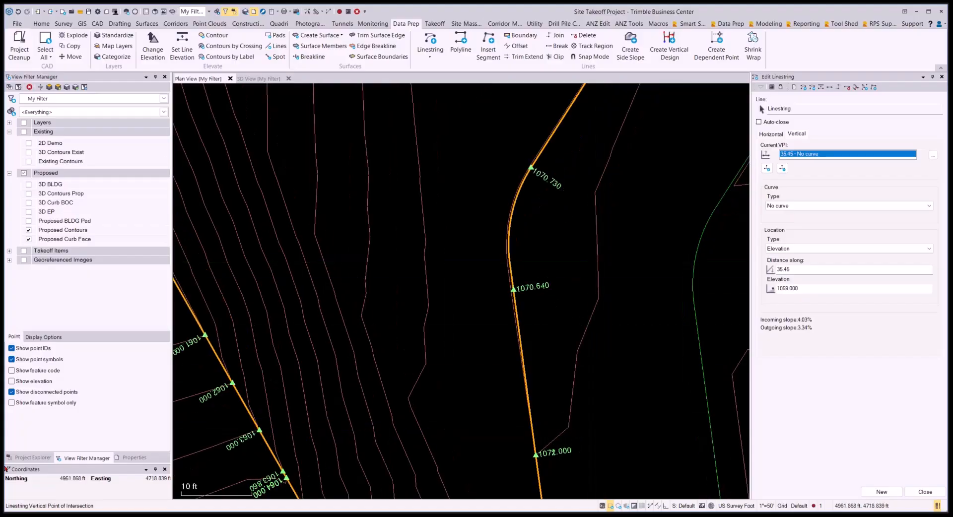
{"action": "middle_click_drag", "start_coordinate": [574, 280], "coordinate": [516, 425]}
{"action": "middle_click_drag", "start_coordinate": [566, 249], "coordinate": [412, 404]}
{"action": "middle_click_drag", "start_coordinate": [535, 231], "coordinate": [426, 244]}
{"action": "scroll", "coordinate": [414, 251], "scroll_direction": "up", "scroll_amount": 2}
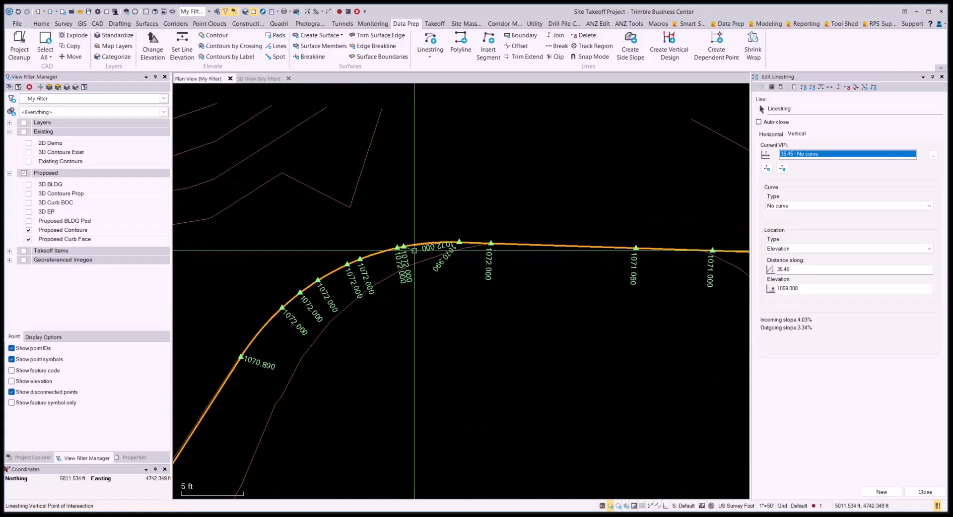
Examine the closely spaced 1072.000 VPIs around the rounded corner against the contours that meet the curb face
{"action": "scroll", "coordinate": [414, 251], "scroll_direction": "up", "scroll_amount": 2}
{"action": "scroll", "coordinate": [477, 243], "scroll_direction": "up", "scroll_amount": 5}
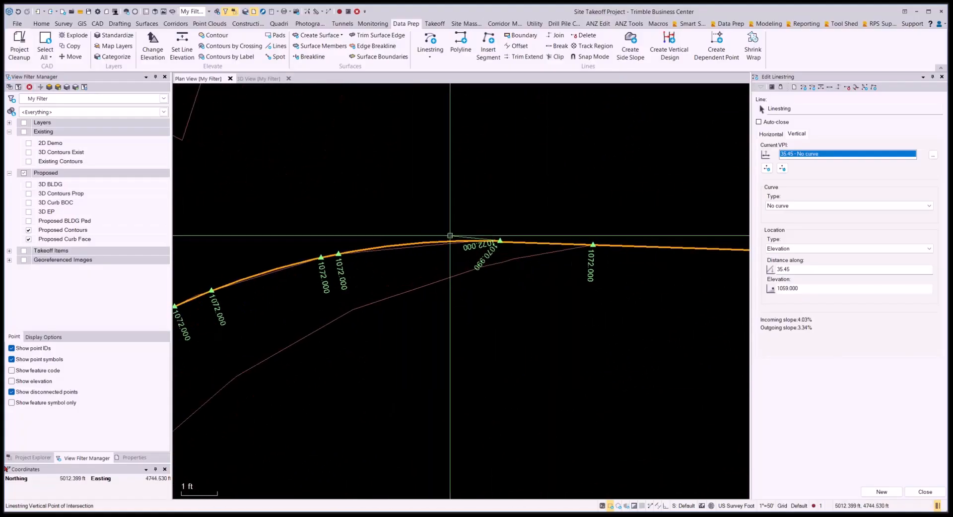
{"action": "scroll", "coordinate": [516, 252], "scroll_direction": "up", "scroll_amount": 5}
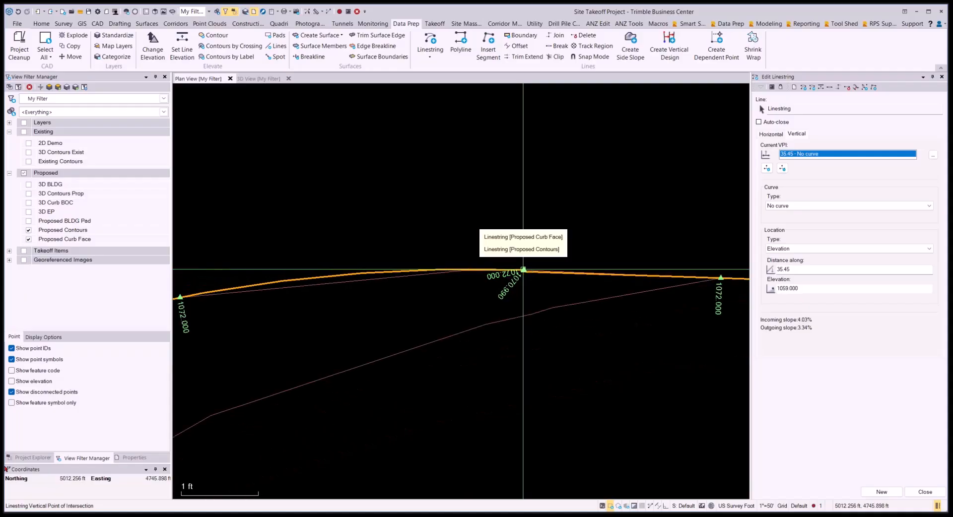
{"action": "scroll", "coordinate": [523, 270], "scroll_direction": "down", "scroll_amount": 3}
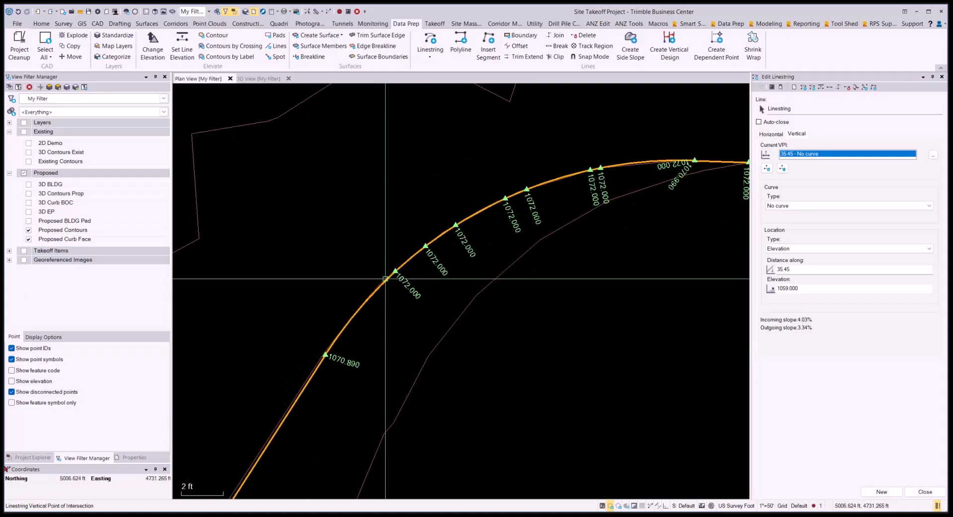
{"action": "scroll", "coordinate": [385, 279], "scroll_direction": "down", "scroll_amount": 6}
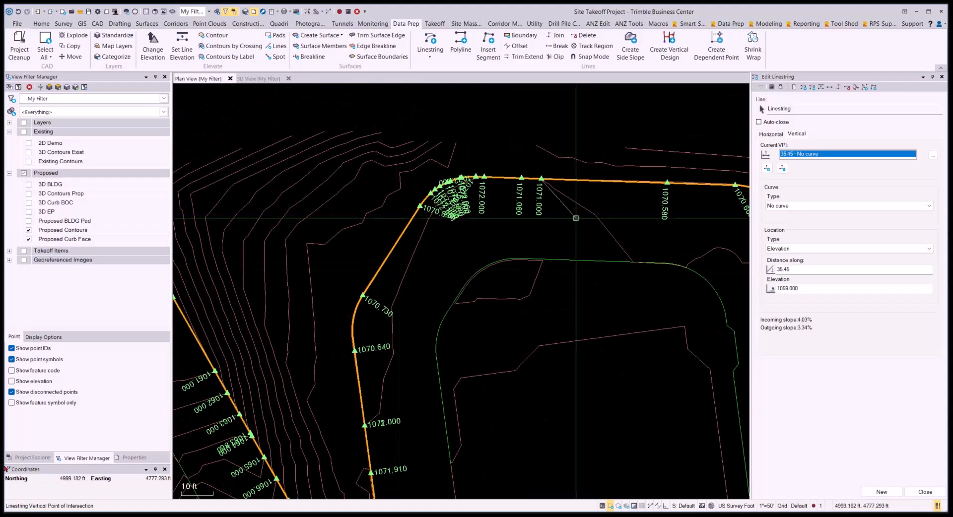
Follow the curb face from the rounded corner along the building's far sides to its curved end, checking each VPI against its contour
{"action": "middle_click_drag", "start_coordinate": [625, 203], "coordinate": [466, 225]}
{"action": "scroll", "coordinate": [386, 212], "scroll_direction": "up", "scroll_amount": 5}
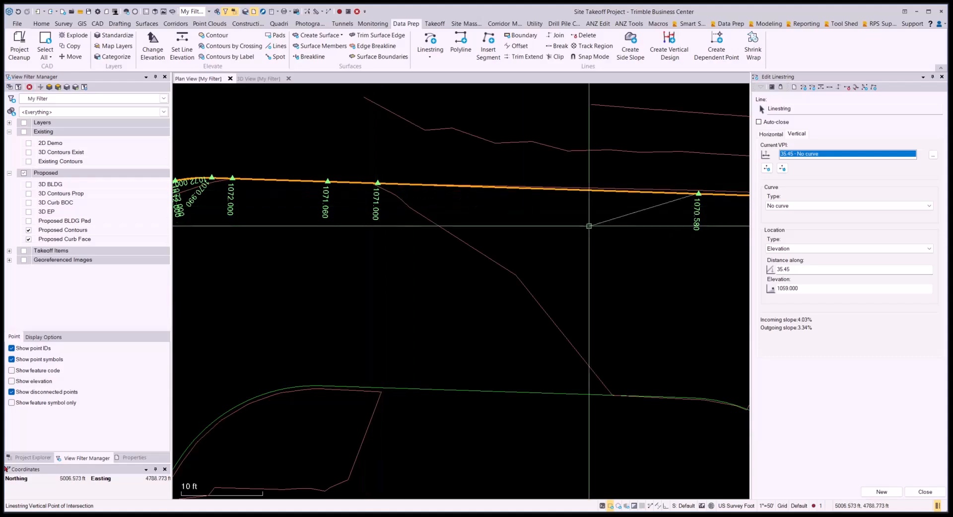
{"action": "middle_click_drag", "start_coordinate": [715, 241], "coordinate": [429, 252]}
{"action": "middle_click_drag", "start_coordinate": [590, 248], "coordinate": [435, 245]}
{"action": "scroll", "coordinate": [451, 221], "scroll_direction": "up", "scroll_amount": 2}
{"action": "middle_click_drag", "start_coordinate": [598, 478], "coordinate": [479, 187]}
{"action": "scroll", "coordinate": [479, 187], "scroll_direction": "down", "scroll_amount": 5}
{"action": "middle_click_drag", "start_coordinate": [547, 382], "coordinate": [549, 196]}
{"action": "middle_click_drag", "start_coordinate": [586, 449], "coordinate": [587, 322]}
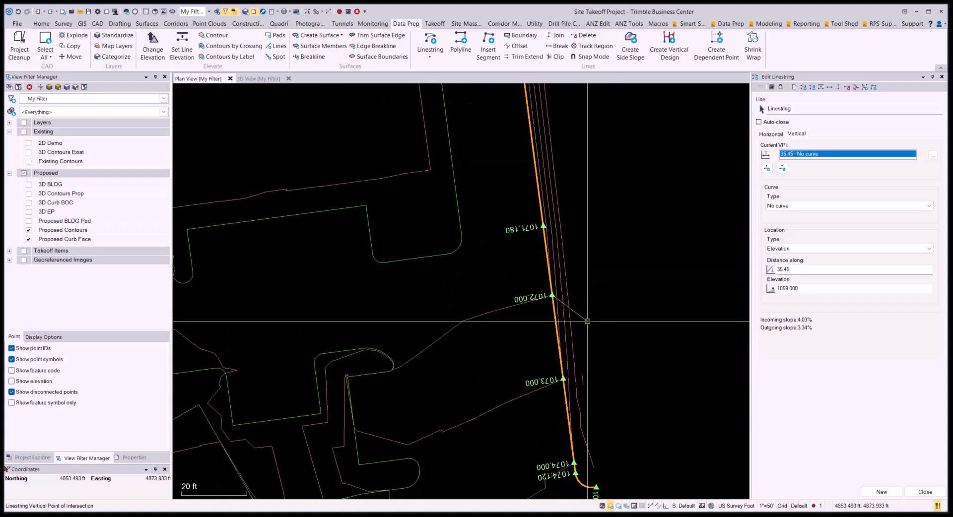
{"action": "middle_click_drag", "start_coordinate": [584, 407], "coordinate": [572, 289]}
{"action": "middle_click_drag", "start_coordinate": [585, 370], "coordinate": [570, 207]}
{"action": "scroll", "coordinate": [573, 289], "scroll_direction": "up", "scroll_amount": 5}
{"action": "scroll", "coordinate": [564, 291], "scroll_direction": "down", "scroll_amount": 2}
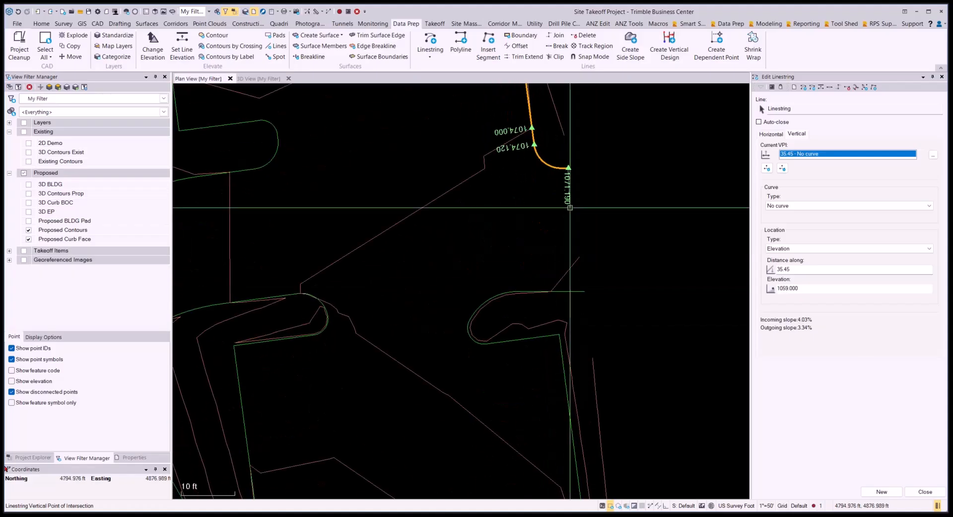
Load the curb face linestring beyond the gap for vertical editing and check its VPIs against the contours along the whole parking edge
{"action": "left_click", "coordinate": [804, 108]}
{"action": "left_click", "coordinate": [567, 292]}
{"action": "scroll", "coordinate": [551, 293], "scroll_direction": "up", "scroll_amount": 5}
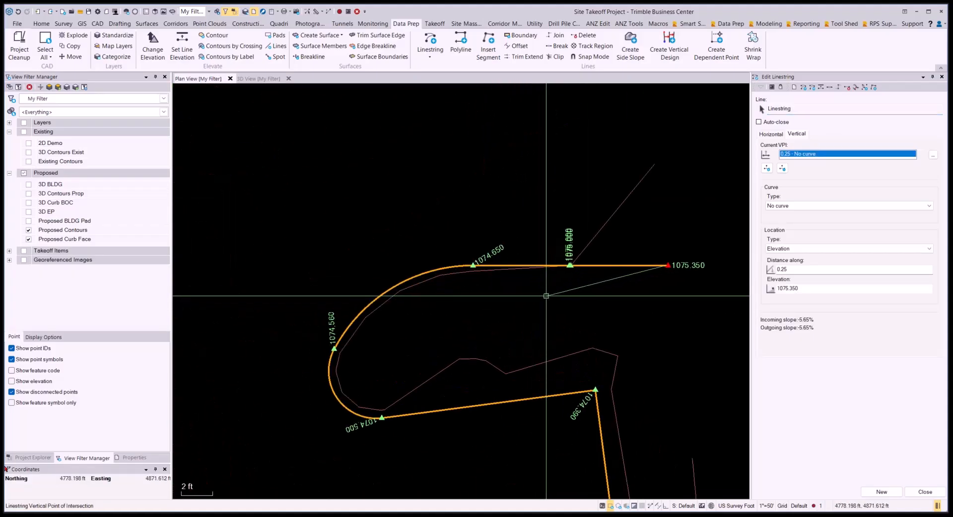
{"action": "scroll", "coordinate": [466, 239], "scroll_direction": "down", "scroll_amount": 4}
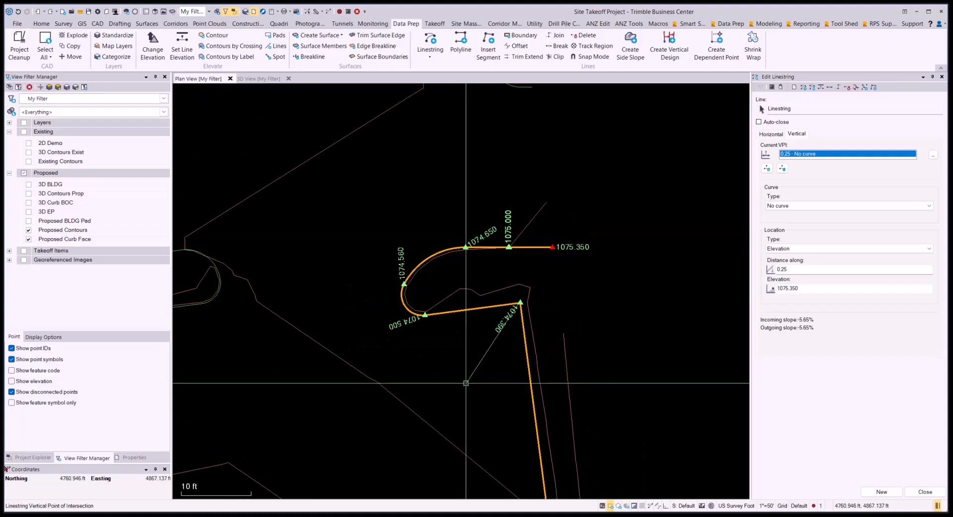
{"action": "middle_click_drag", "start_coordinate": [459, 372], "coordinate": [487, 36]}
{"action": "scroll", "coordinate": [435, 196], "scroll_direction": "down", "scroll_amount": 2}
{"action": "scroll", "coordinate": [436, 195], "scroll_direction": "down", "scroll_amount": 2}
{"action": "middle_click_drag", "start_coordinate": [372, 253], "coordinate": [570, 274]}
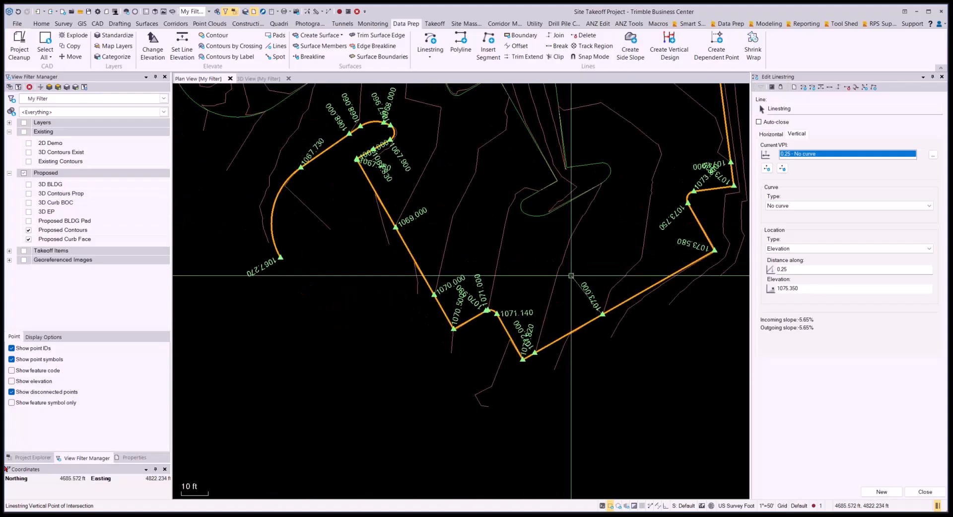
{"action": "scroll", "coordinate": [518, 275], "scroll_direction": "up", "scroll_amount": 3}
{"action": "middle_click_drag", "start_coordinate": [392, 222], "coordinate": [508, 428]}
{"action": "middle_click_drag", "start_coordinate": [411, 194], "coordinate": [517, 376]}
{"action": "middle_click_drag", "start_coordinate": [483, 246], "coordinate": [538, 309]}
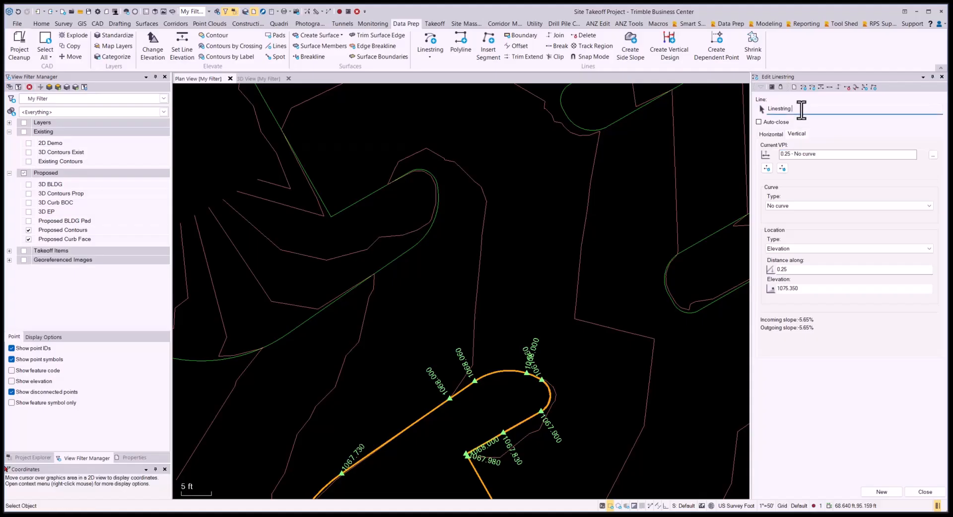
Load the neighboring curb face linestring for vertical editing and look over the curb and contours beside it
{"action": "left_click", "coordinate": [295, 296]}
{"action": "middle_click_drag", "start_coordinate": [295, 296], "coordinate": [568, 258]}
{"action": "scroll", "coordinate": [492, 305], "scroll_direction": "down", "scroll_amount": 2}
{"action": "middle_click_drag", "start_coordinate": [506, 322], "coordinate": [532, 251]}
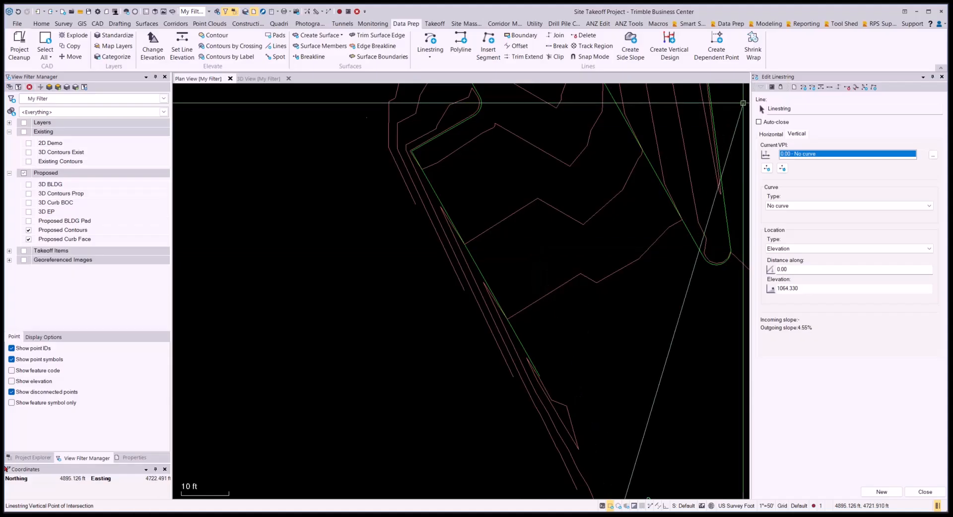
{"action": "scroll", "coordinate": [481, 134], "scroll_direction": "up", "scroll_amount": 2}
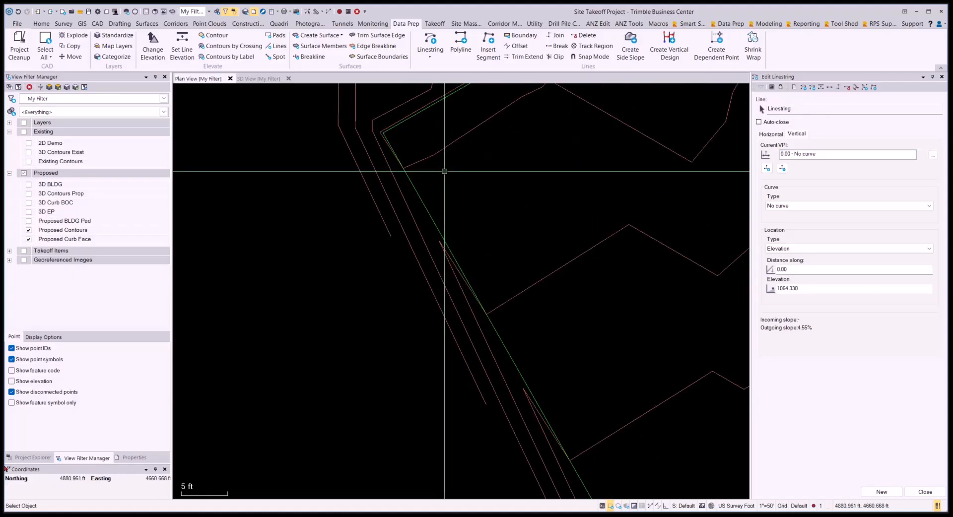
Load the curb face along the entrance drive's outer edge, check its VPIs against the crossing contours, and close the linestring editor
{"action": "left_click", "coordinate": [420, 195]}
{"action": "scroll", "coordinate": [420, 195], "scroll_direction": "down", "scroll_amount": 4}
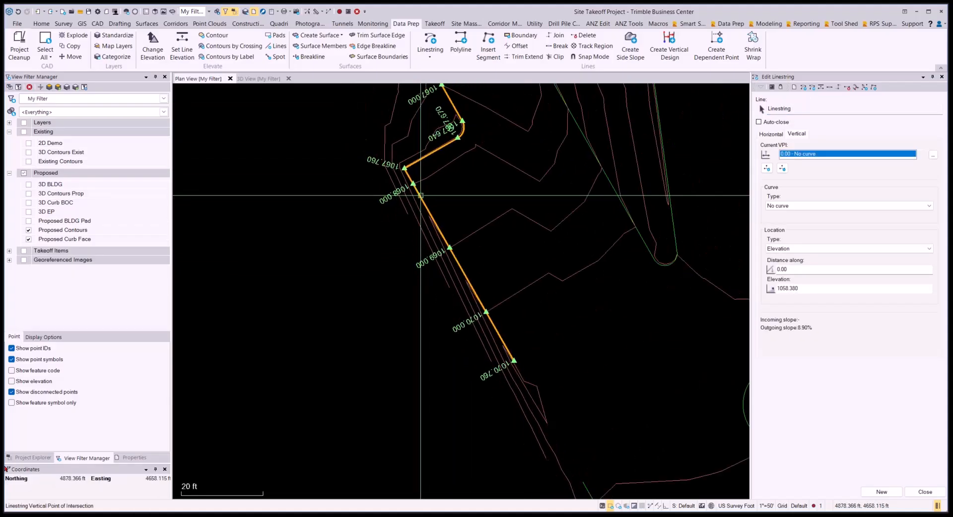
{"action": "scroll", "coordinate": [421, 195], "scroll_direction": "down", "scroll_amount": 2}
{"action": "middle_click_drag", "start_coordinate": [477, 136], "coordinate": [493, 270]}
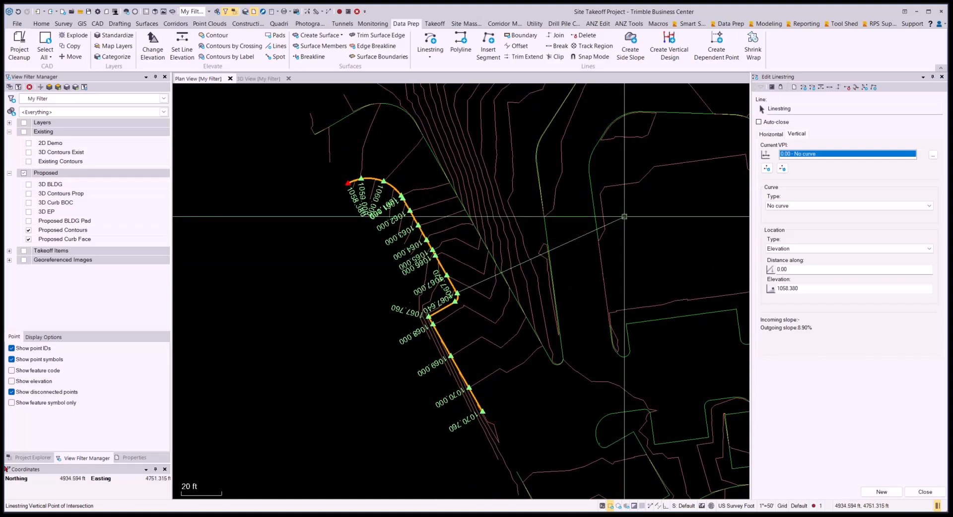
{"action": "left_click", "coordinate": [929, 494]}
Delete the short stray line fragment beside the tight curve of the parking island
{"action": "scroll", "coordinate": [621, 326], "scroll_direction": "down", "scroll_amount": 2}
{"action": "middle_click_drag", "start_coordinate": [738, 468], "coordinate": [649, 240]}
{"action": "scroll", "coordinate": [649, 240], "scroll_direction": "up", "scroll_amount": 5}
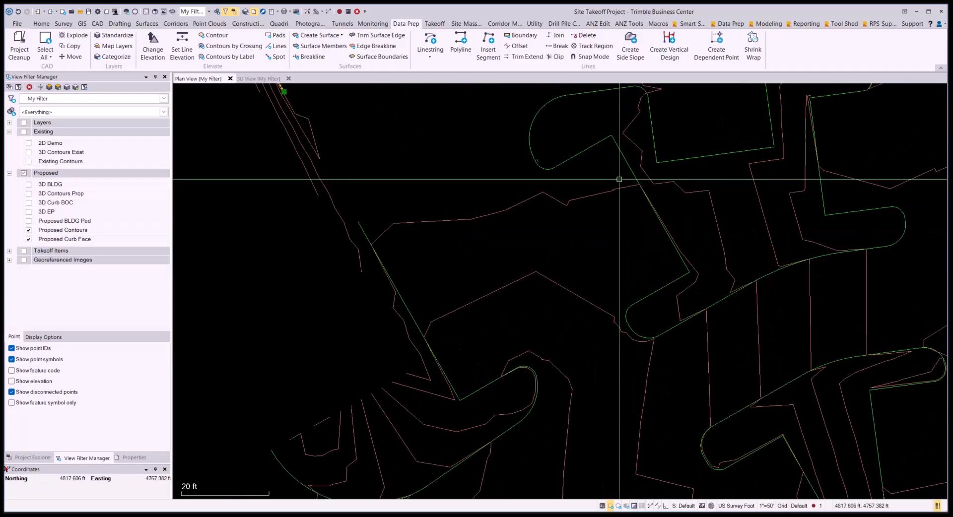
{"action": "middle_click_drag", "start_coordinate": [556, 150], "coordinate": [561, 213]}
{"action": "scroll", "coordinate": [551, 210], "scroll_direction": "up", "scroll_amount": 4}
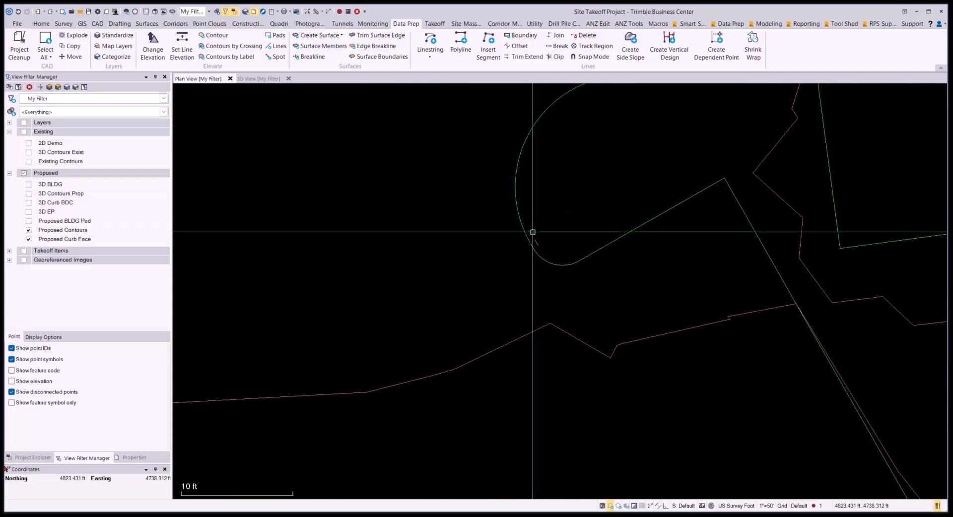
{"action": "scroll", "coordinate": [533, 234], "scroll_direction": "up", "scroll_amount": 5}
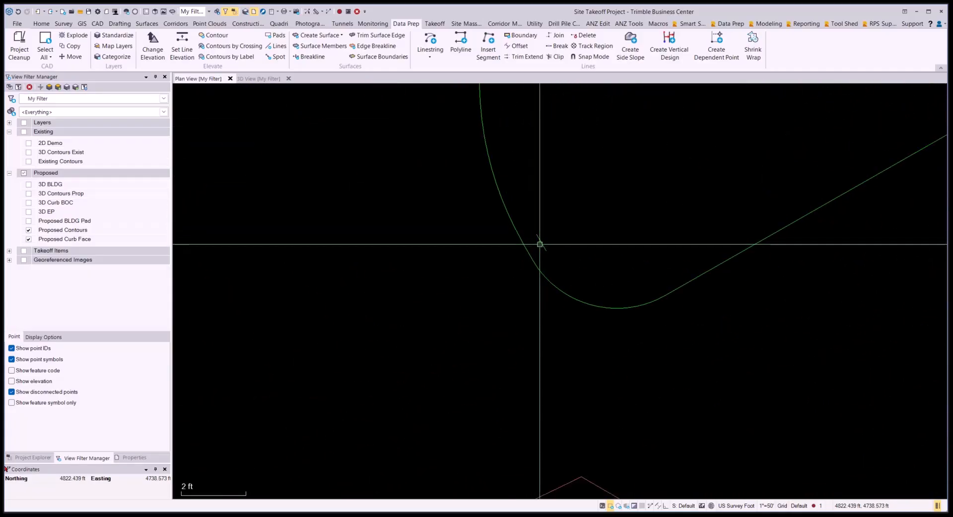
{"action": "scroll", "coordinate": [540, 243], "scroll_direction": "down", "scroll_amount": 7}
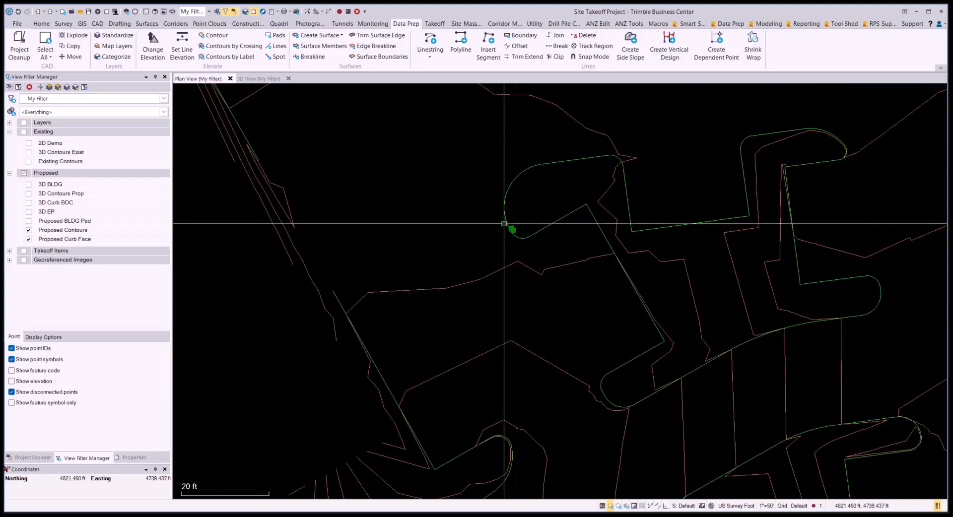
{"action": "scroll", "coordinate": [504, 224], "scroll_direction": "down", "scroll_amount": 3}
{"action": "scroll", "coordinate": [392, 231], "scroll_direction": "up", "scroll_amount": 7}
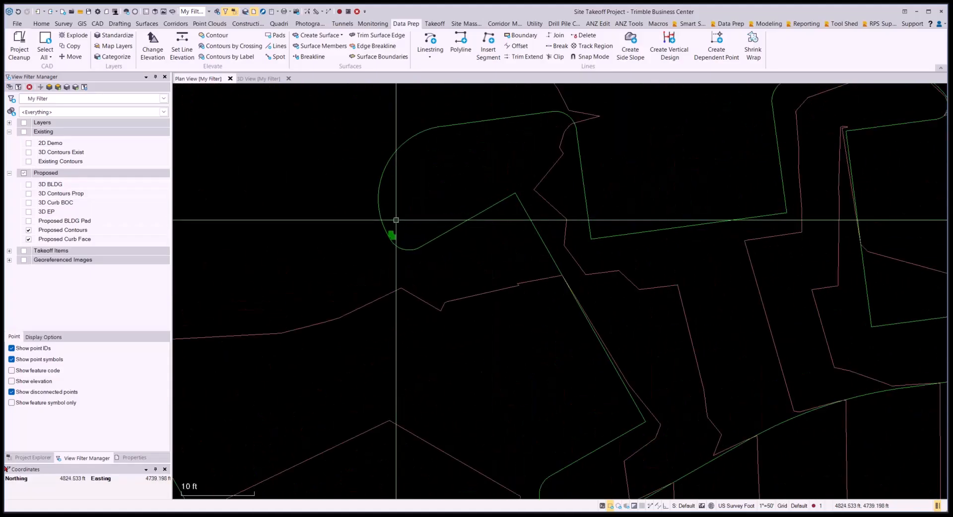
{"action": "scroll", "coordinate": [394, 232], "scroll_direction": "down", "scroll_amount": 3}
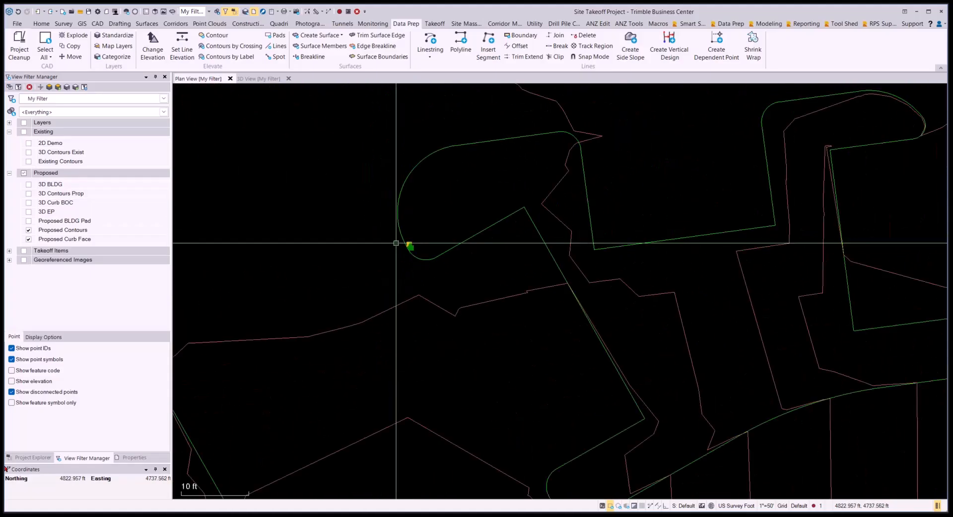
{"action": "scroll", "coordinate": [426, 231], "scroll_direction": "up", "scroll_amount": 2}
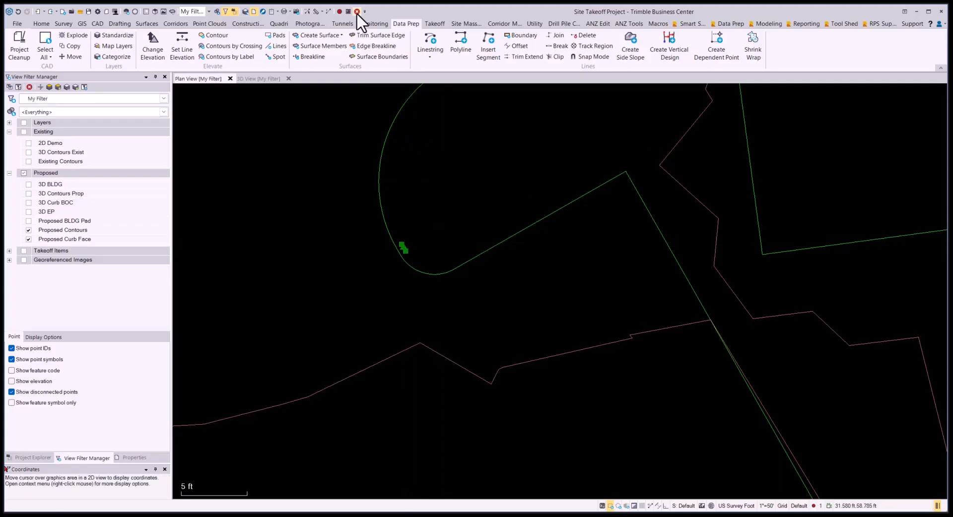
Review the curb face and contour linework across the entire site
{"action": "scroll", "coordinate": [371, 130], "scroll_direction": "down", "scroll_amount": 2}
{"action": "scroll", "coordinate": [538, 228], "scroll_direction": "down", "scroll_amount": 6}
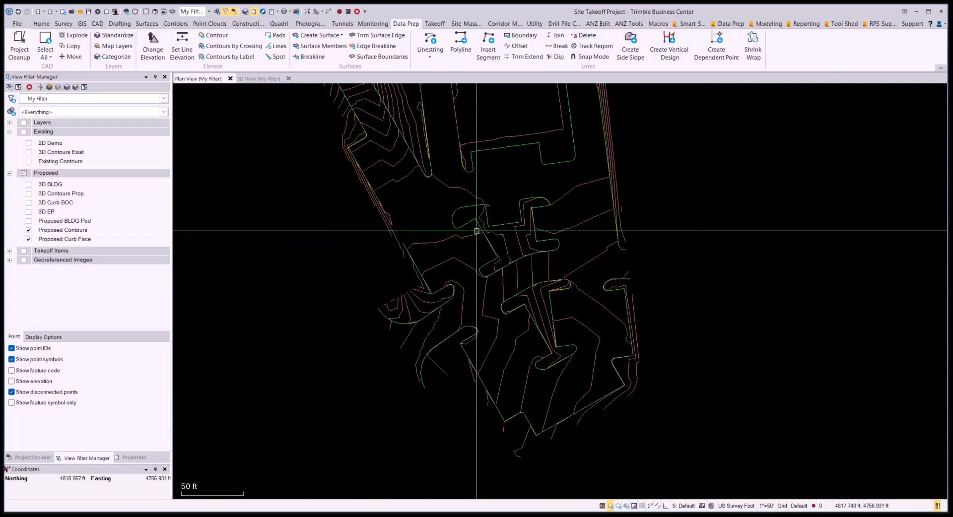
{"action": "middle_click_drag", "start_coordinate": [541, 271], "coordinate": [547, 257]}
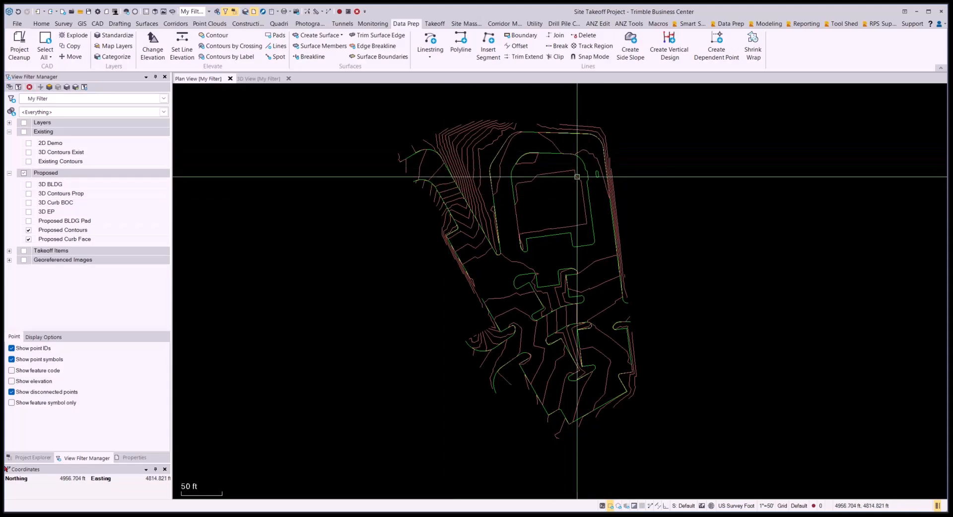
{"action": "scroll", "coordinate": [421, 168], "scroll_direction": "up", "scroll_amount": 2}
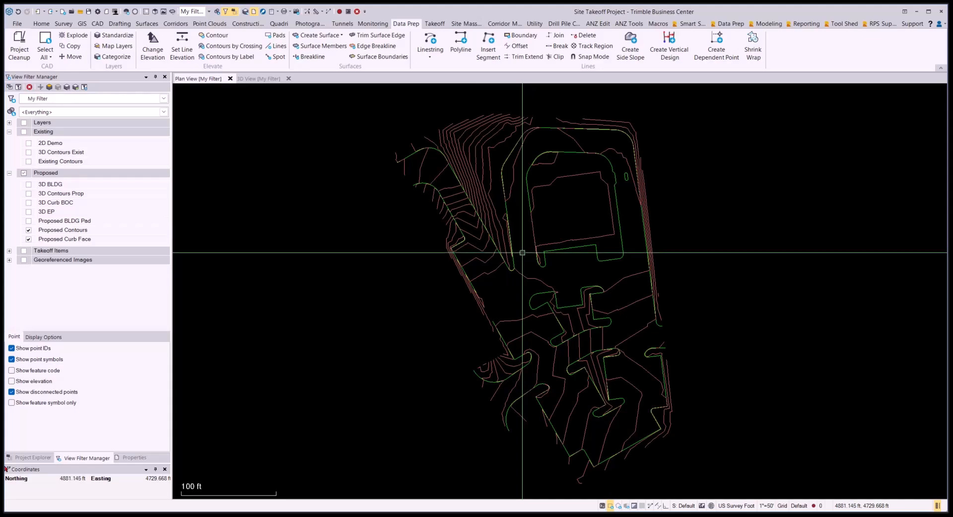
{"action": "middle_click_drag", "start_coordinate": [581, 308], "coordinate": [559, 292]}
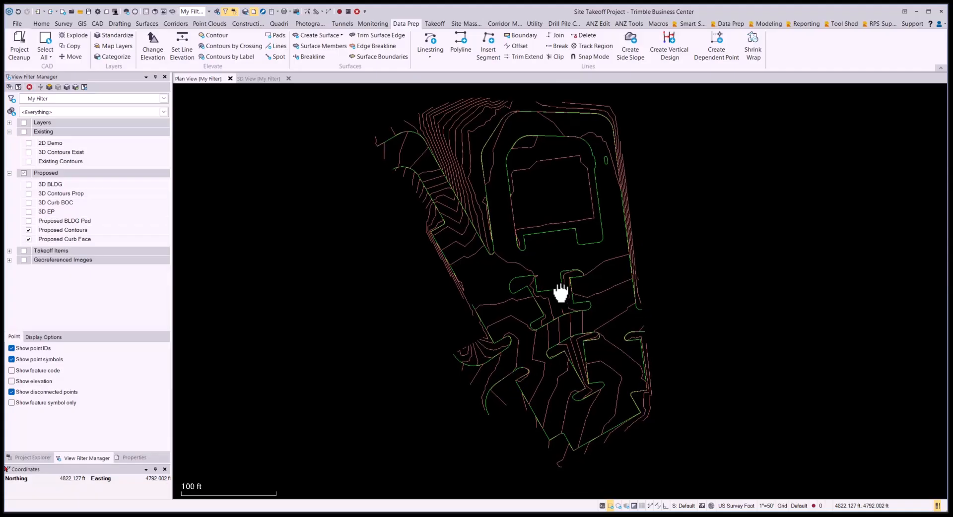
{"action": "scroll", "coordinate": [564, 297], "scroll_direction": "up", "scroll_amount": 2}
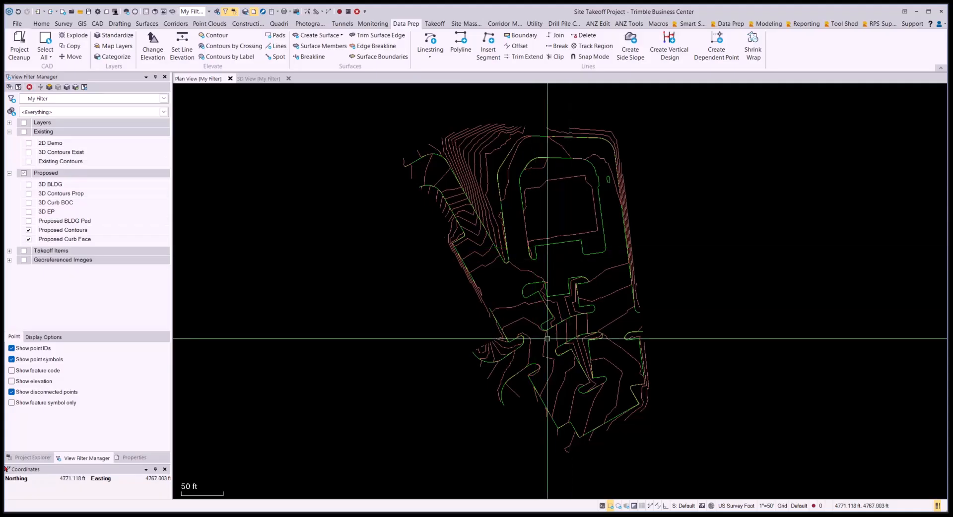
Examine how the proposed contours meet the curb faces at the entrance curves and cross between the two sides of the drive
{"action": "scroll", "coordinate": [427, 151], "scroll_direction": "up", "scroll_amount": 4}
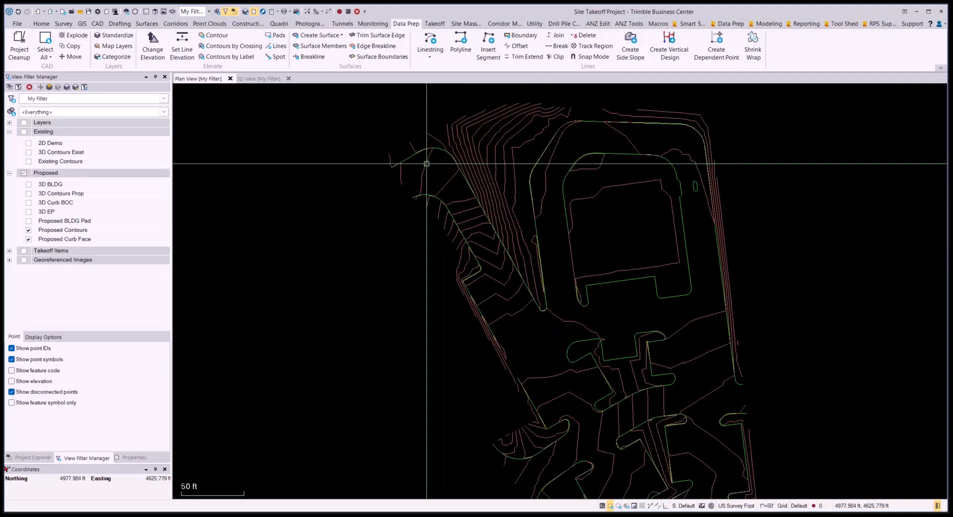
{"action": "scroll", "coordinate": [428, 151], "scroll_direction": "up", "scroll_amount": 4}
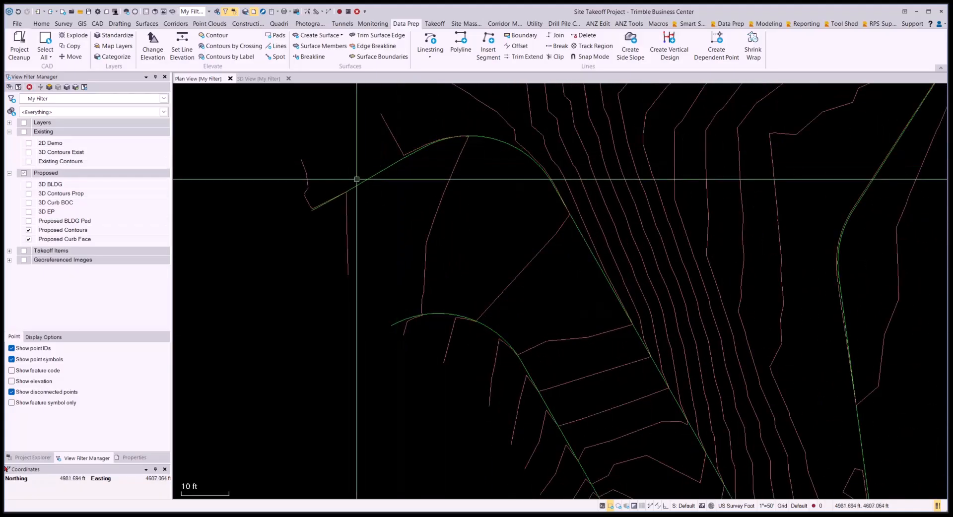
{"action": "middle_click_drag", "start_coordinate": [375, 174], "coordinate": [417, 219]}
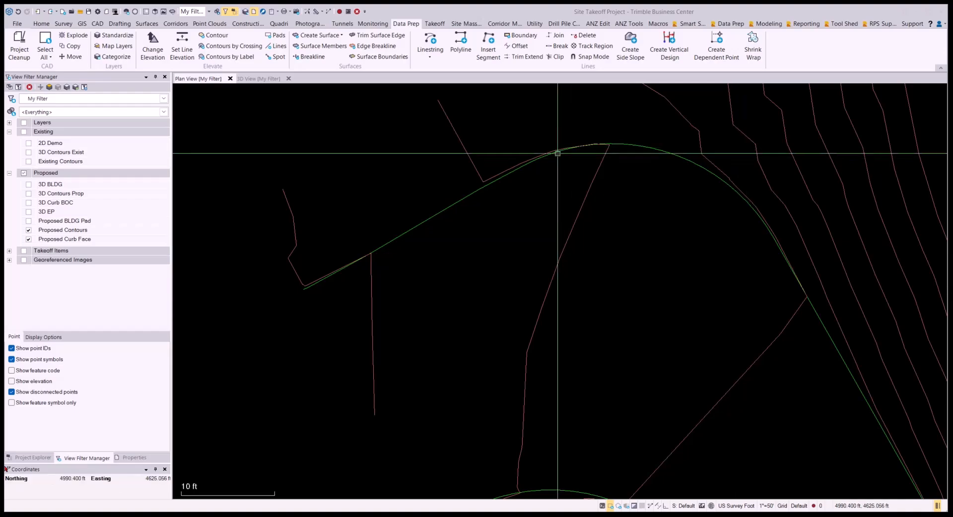
{"action": "scroll", "coordinate": [466, 201], "scroll_direction": "up", "scroll_amount": 1}
{"action": "scroll", "coordinate": [450, 212], "scroll_direction": "up", "scroll_amount": 4}
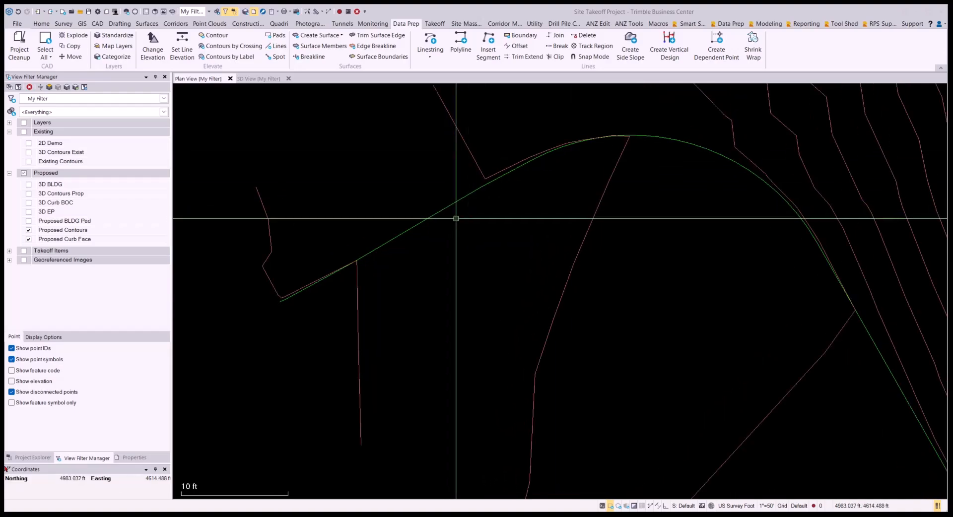
{"action": "scroll", "coordinate": [534, 266], "scroll_direction": "down", "scroll_amount": 2}
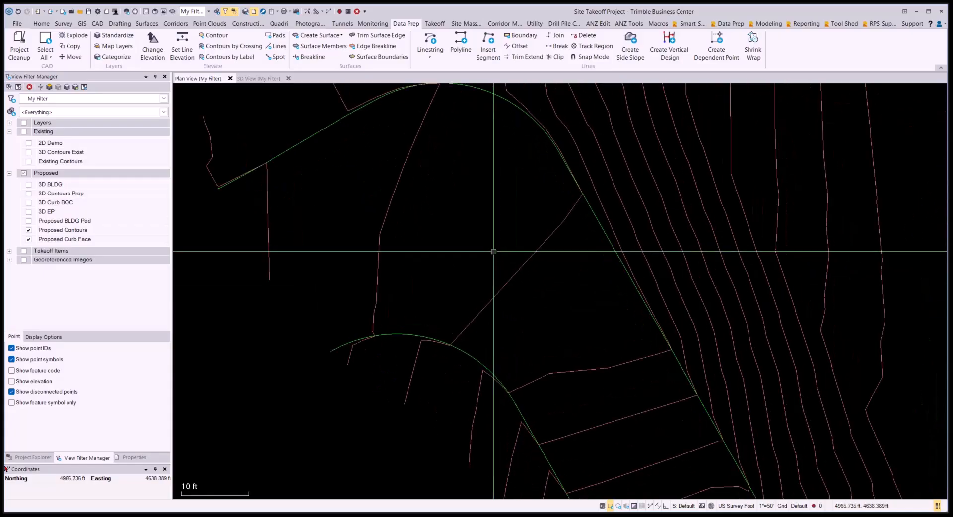
{"action": "scroll", "coordinate": [573, 287], "scroll_direction": "down", "scroll_amount": 3}
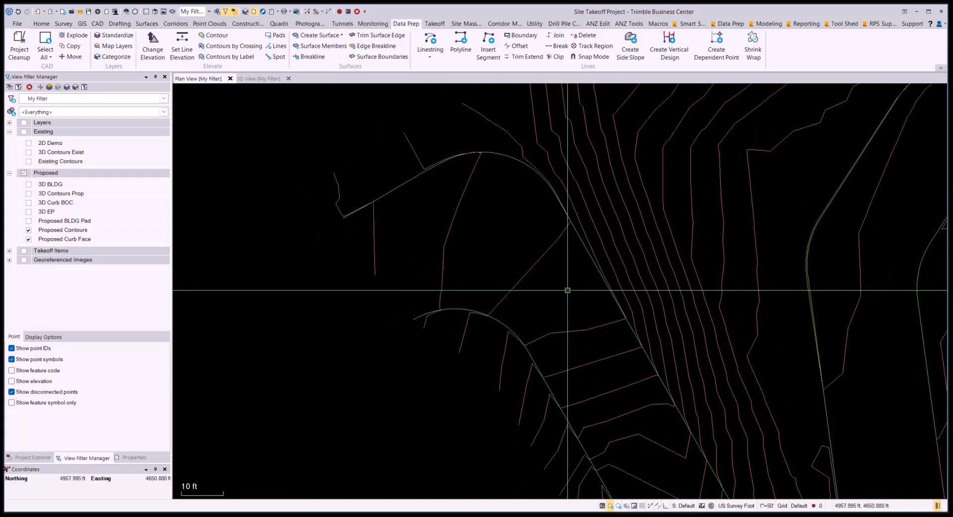
{"action": "middle_click_drag", "start_coordinate": [610, 359], "coordinate": [557, 285]}
{"action": "scroll", "coordinate": [597, 308], "scroll_direction": "up", "scroll_amount": 1}
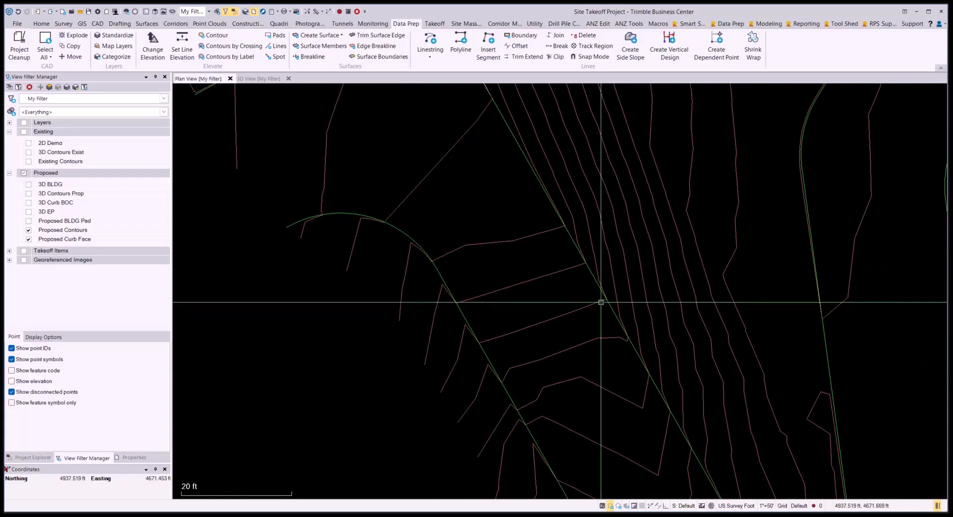
{"action": "scroll", "coordinate": [608, 297], "scroll_direction": "up", "scroll_amount": 1}
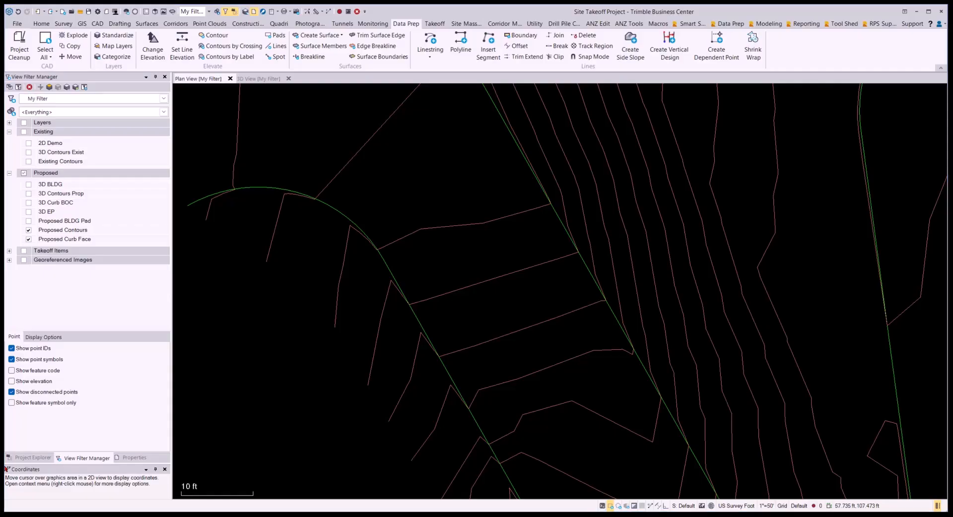
Switch to Revu and examine the spilling and catching curb and gutter sections on the C4.1 CONSTRUCTION DETAILS sheet
{"action": "left_click_drag", "start_coordinate": [952, 208], "coordinate": [466, 57]}
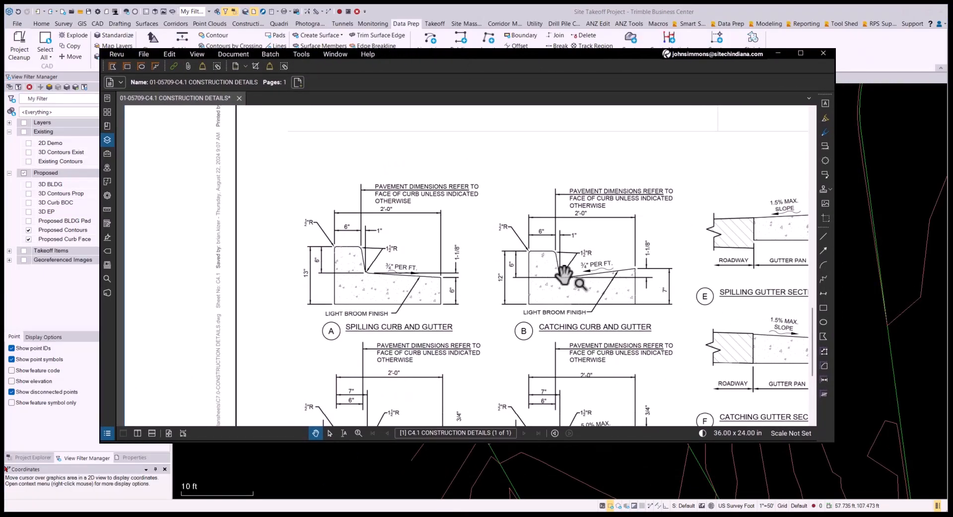
{"action": "scroll", "coordinate": [563, 275], "scroll_direction": "up", "scroll_amount": 3}
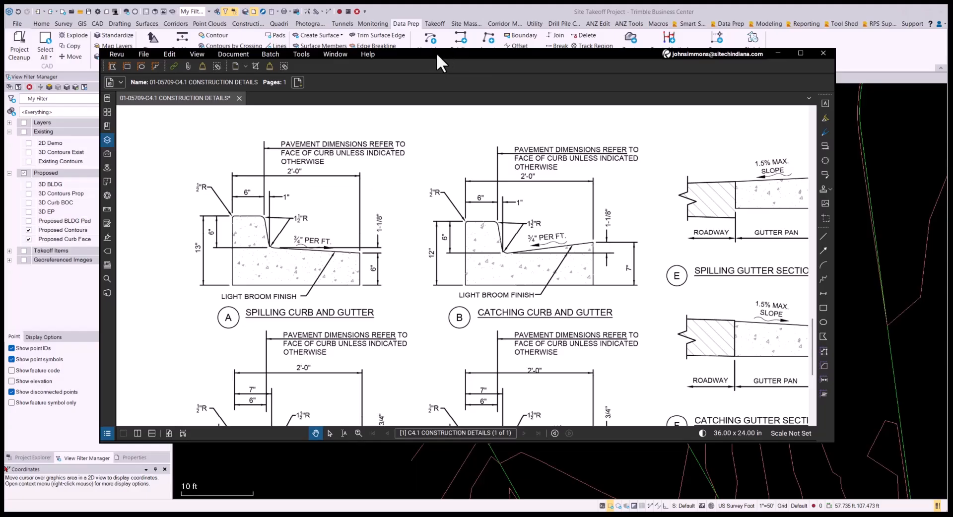
{"action": "left_click_drag", "start_coordinate": [437, 52], "coordinate": [952, 92]}
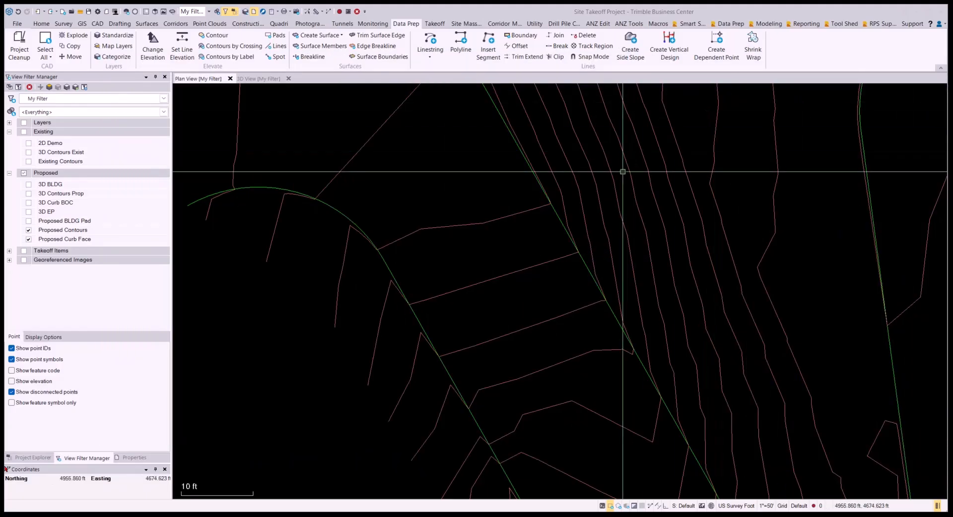
Back in Trimble Business Center, inspect the proposed contours along the entrance drive's curb faces against the curb and gutter details
{"action": "scroll", "coordinate": [614, 209], "scroll_direction": "down", "scroll_amount": 4}
{"action": "middle_click_drag", "start_coordinate": [626, 298], "coordinate": [561, 224]}
{"action": "scroll", "coordinate": [633, 305], "scroll_direction": "up", "scroll_amount": 5}
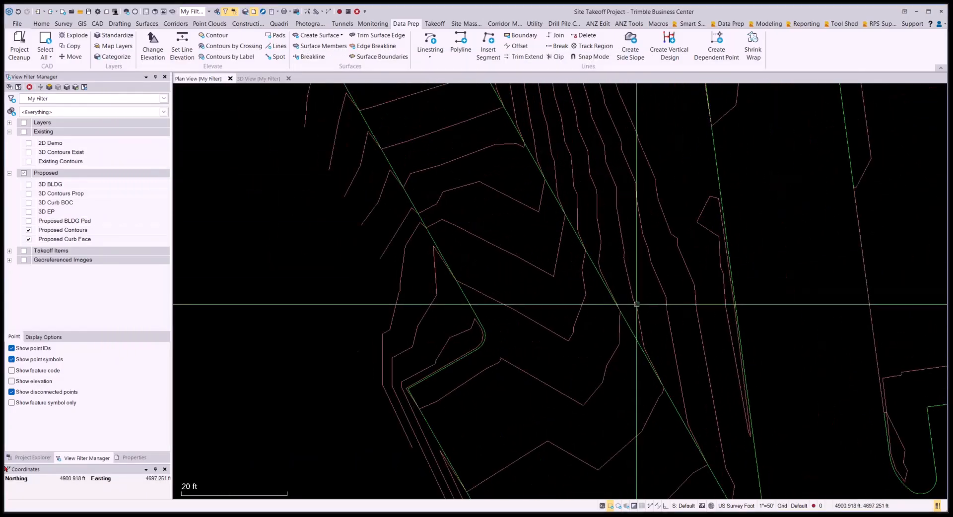
{"action": "scroll", "coordinate": [625, 318], "scroll_direction": "down", "scroll_amount": 3}
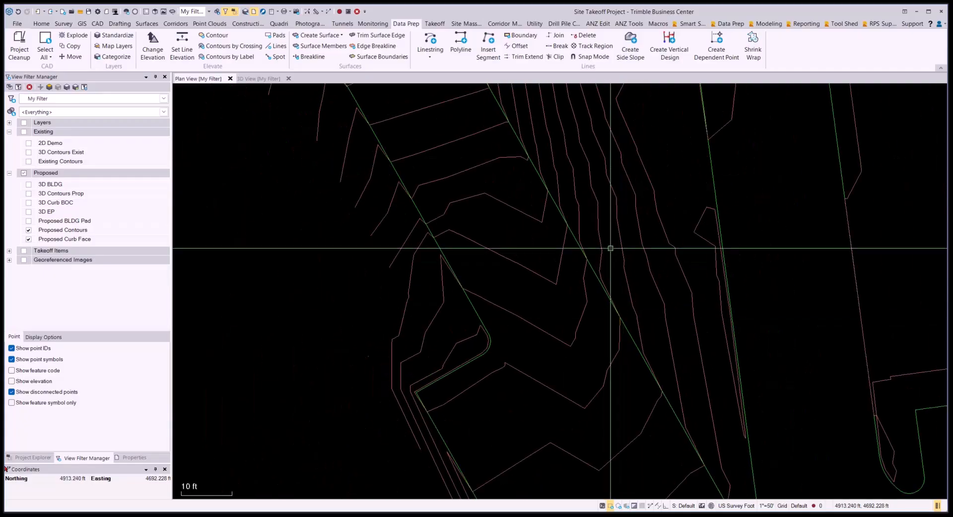
{"action": "middle_click_drag", "start_coordinate": [610, 247], "coordinate": [701, 431]}
{"action": "middle_click_drag", "start_coordinate": [583, 294], "coordinate": [689, 374]}
{"action": "scroll", "coordinate": [584, 277], "scroll_direction": "up", "scroll_amount": 3}
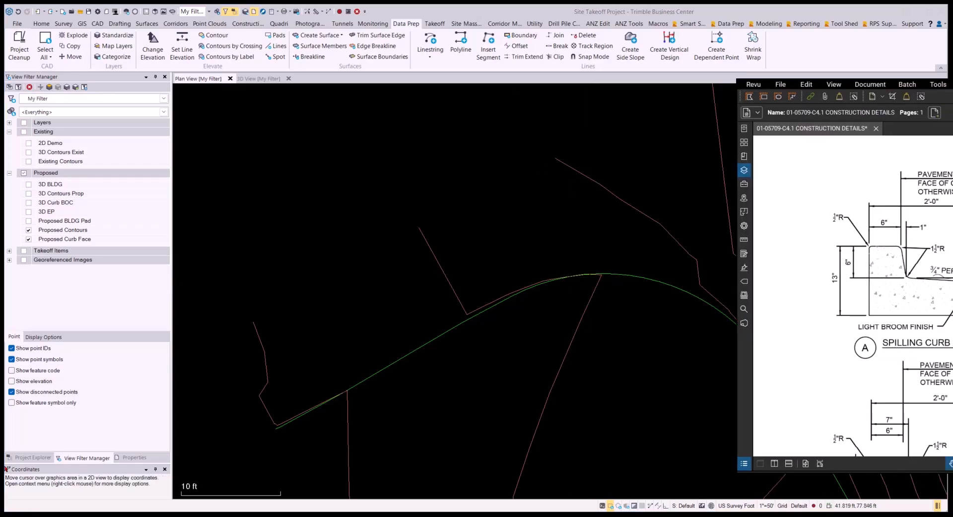
{"action": "left_click_drag", "start_coordinate": [952, 94], "coordinate": [881, 95]}
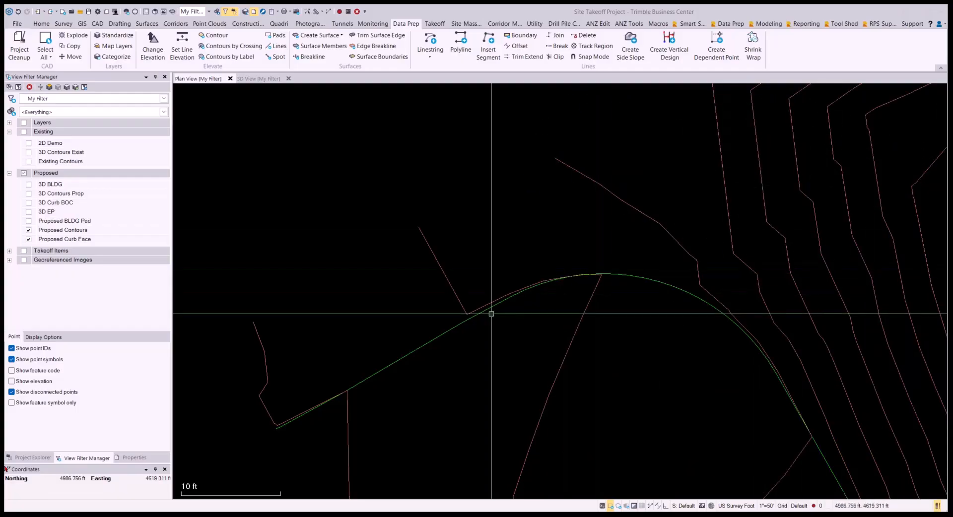
Review the proposed contours and curb faces from the outer entrance curve across the building area to the parking islands
{"action": "scroll", "coordinate": [412, 235], "scroll_direction": "down", "scroll_amount": 3}
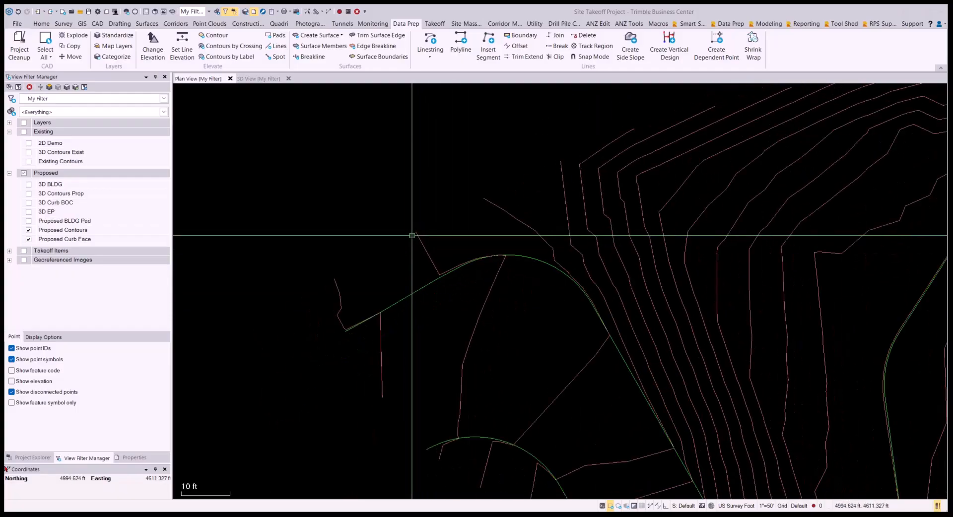
{"action": "scroll", "coordinate": [421, 245], "scroll_direction": "down", "scroll_amount": 3}
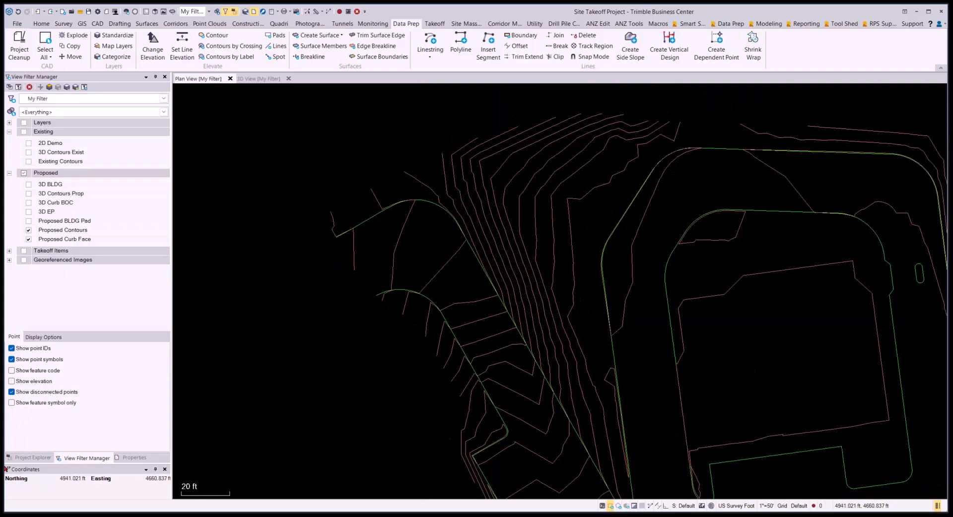
{"action": "scroll", "coordinate": [485, 272], "scroll_direction": "down", "scroll_amount": 3}
{"action": "middle_click_drag", "start_coordinate": [521, 293], "coordinate": [593, 282]}
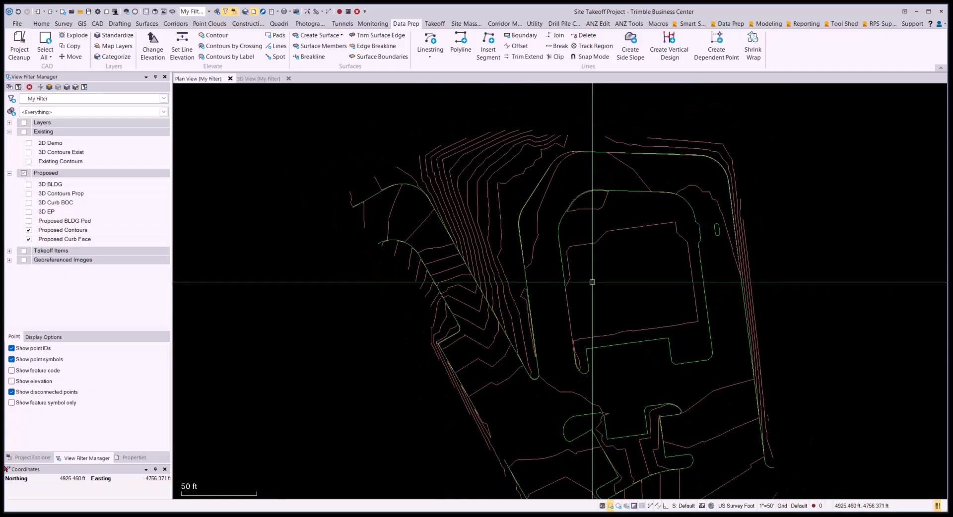
{"action": "middle_click_drag", "start_coordinate": [589, 345], "coordinate": [576, 278]}
{"action": "middle_click_drag", "start_coordinate": [570, 372], "coordinate": [583, 335]}
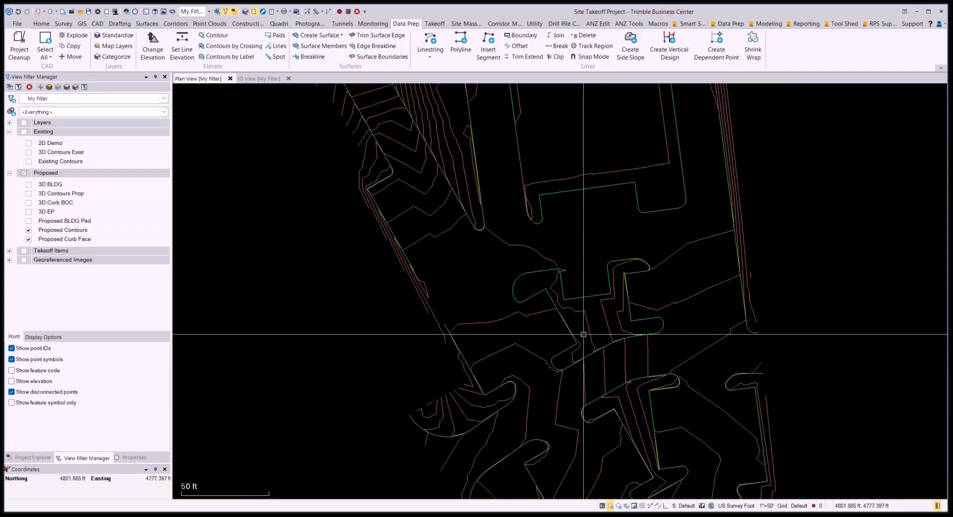
Trace the proposed contour crossing the central parking island down to the curved curb face, and clear its selection
{"action": "scroll", "coordinate": [583, 334], "scroll_direction": "up", "scroll_amount": 4}
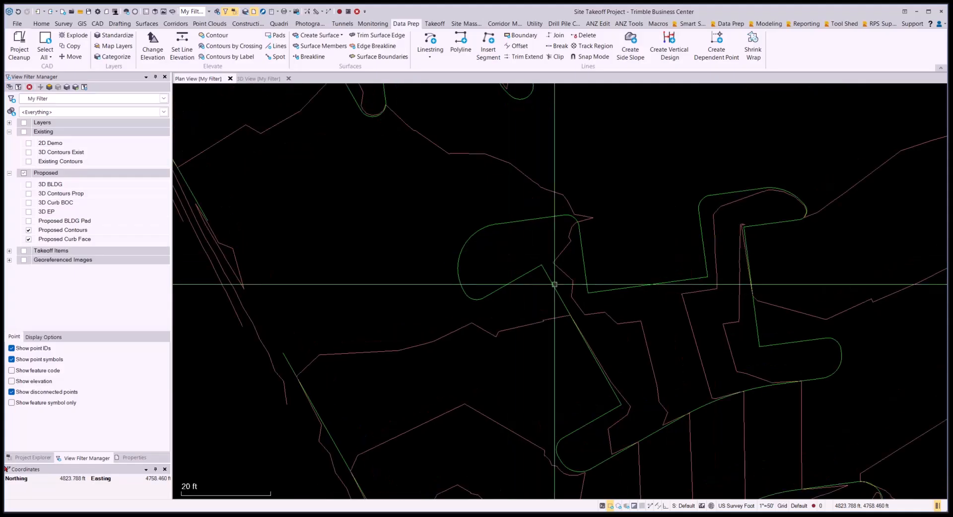
{"action": "middle_click_drag", "start_coordinate": [572, 302], "coordinate": [519, 262]}
{"action": "scroll", "coordinate": [520, 261], "scroll_direction": "up", "scroll_amount": 1}
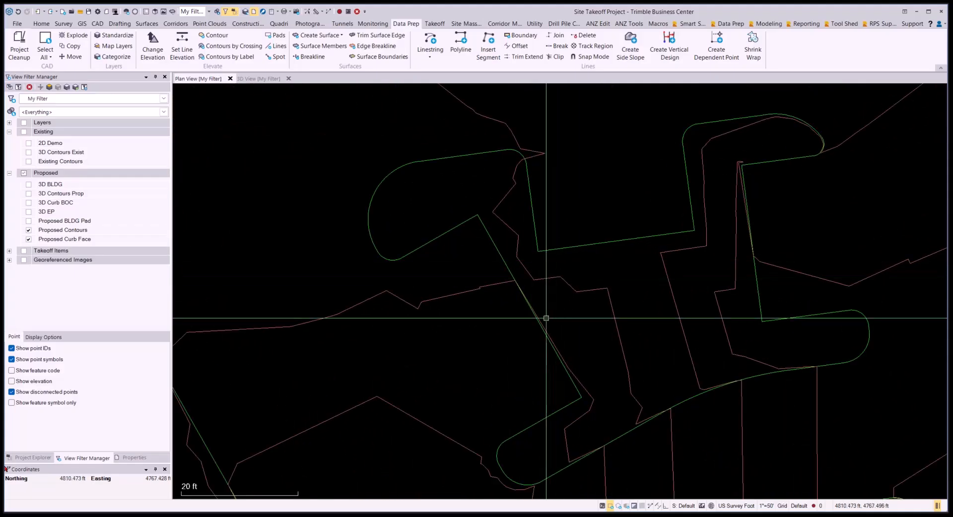
{"action": "middle_click_drag", "start_coordinate": [546, 318], "coordinate": [485, 292]}
{"action": "middle_click_drag", "start_coordinate": [680, 219], "coordinate": [619, 309]}
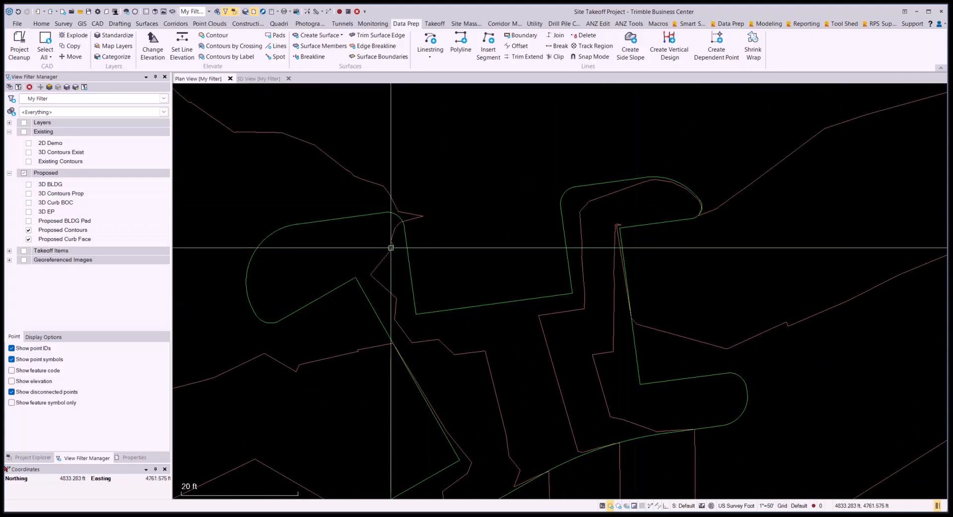
{"action": "middle_click_drag", "start_coordinate": [391, 247], "coordinate": [616, 254]}
{"action": "scroll", "coordinate": [646, 225], "scroll_direction": "up", "scroll_amount": 3}
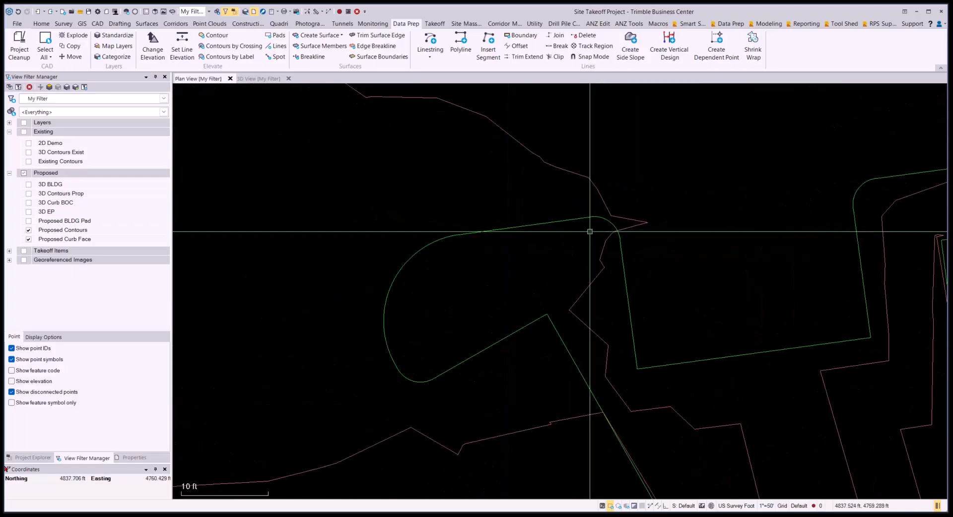
{"action": "left_click", "coordinate": [628, 227]}
{"action": "middle_click_drag", "start_coordinate": [606, 404], "coordinate": [562, 316]}
{"action": "middle_click_drag", "start_coordinate": [696, 394], "coordinate": [591, 250]}
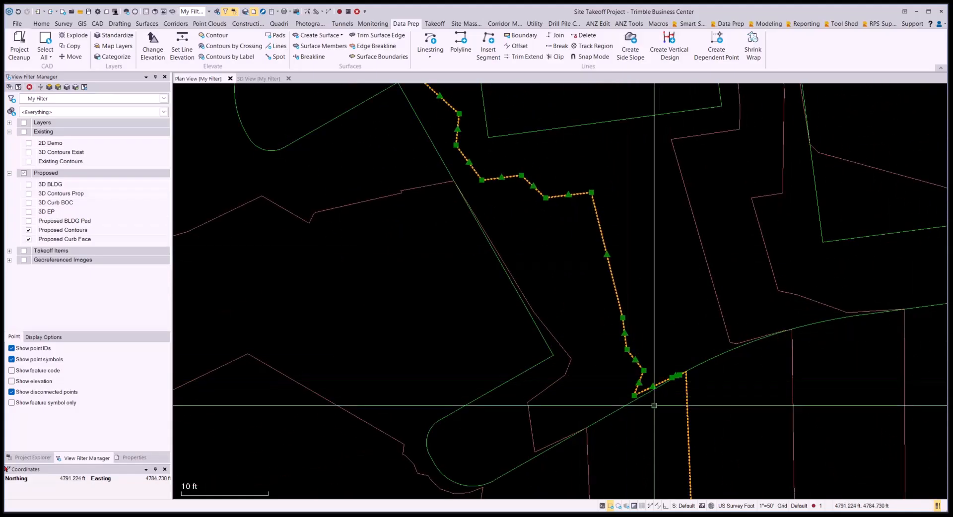
{"action": "middle_click_drag", "start_coordinate": [550, 288], "coordinate": [603, 486]}
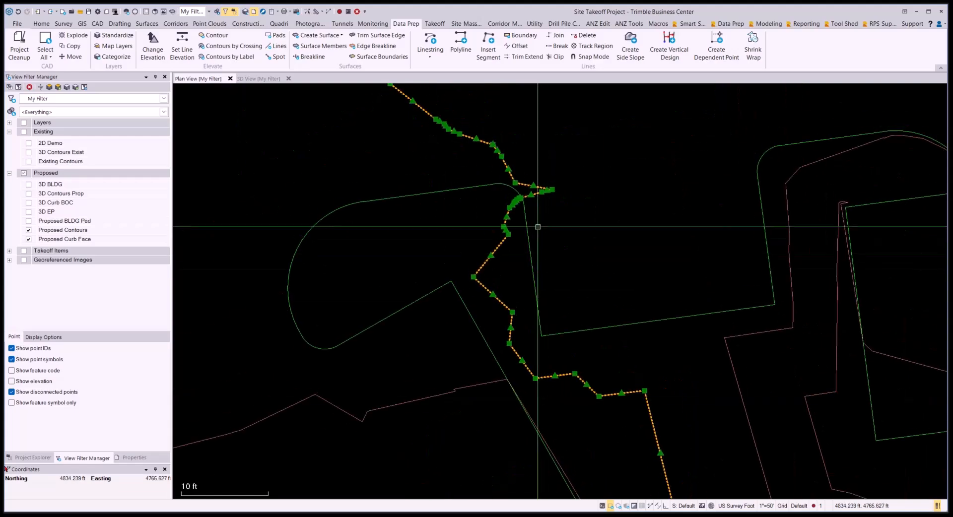
{"action": "key", "text": "Escape"}
Hide the Proposed layer group and show the Layers group and Georeferenced Images across the whole site
{"action": "scroll", "coordinate": [602, 228], "scroll_direction": "down", "scroll_amount": 5}
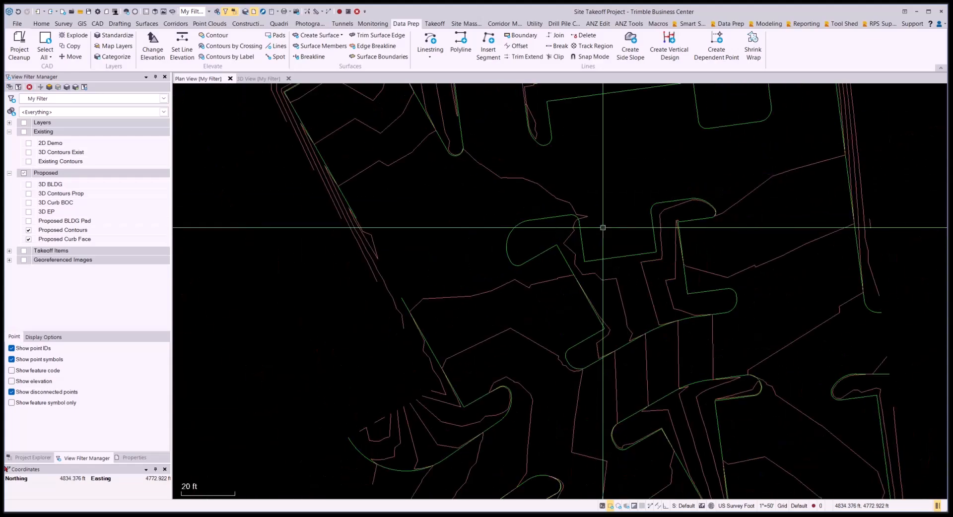
{"action": "scroll", "coordinate": [602, 228], "scroll_direction": "down", "scroll_amount": 5}
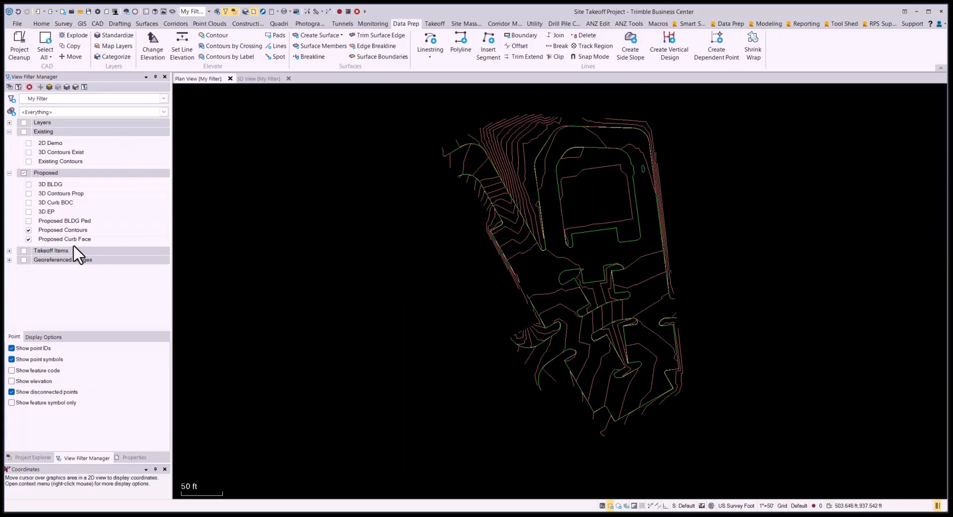
{"action": "left_click", "coordinate": [24, 172]}
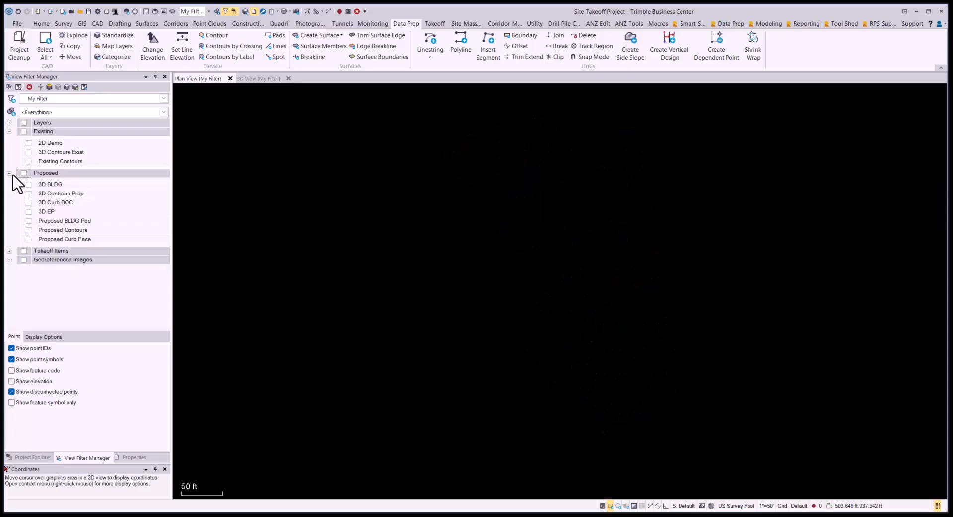
{"action": "left_click", "coordinate": [24, 260]}
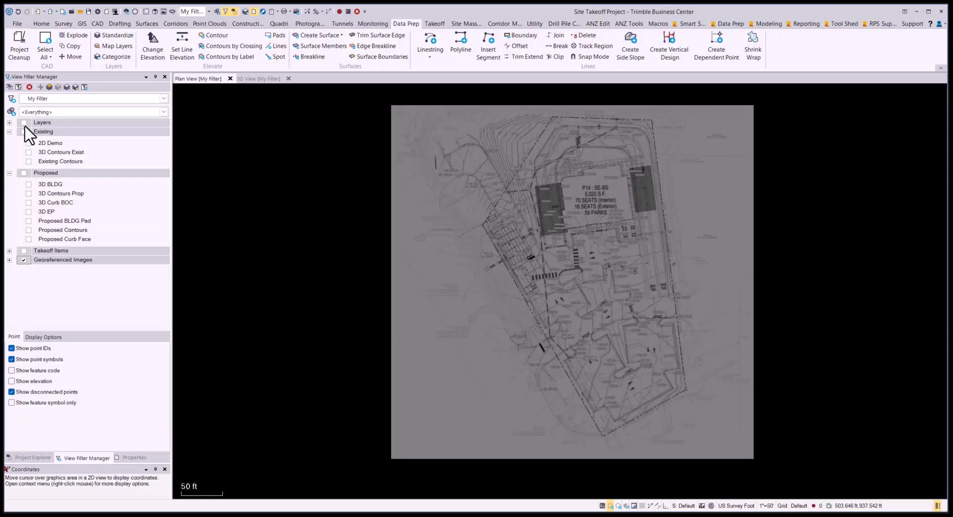
{"action": "scroll", "coordinate": [549, 148], "scroll_direction": "up", "scroll_amount": 3}
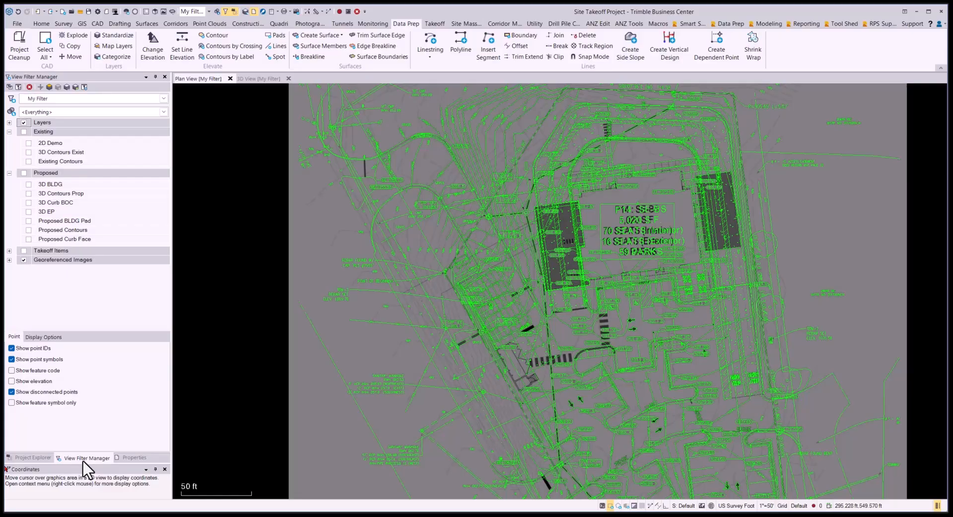
Set the view filter's zero elevation display option to Normal
{"action": "left_click", "coordinate": [45, 338]}
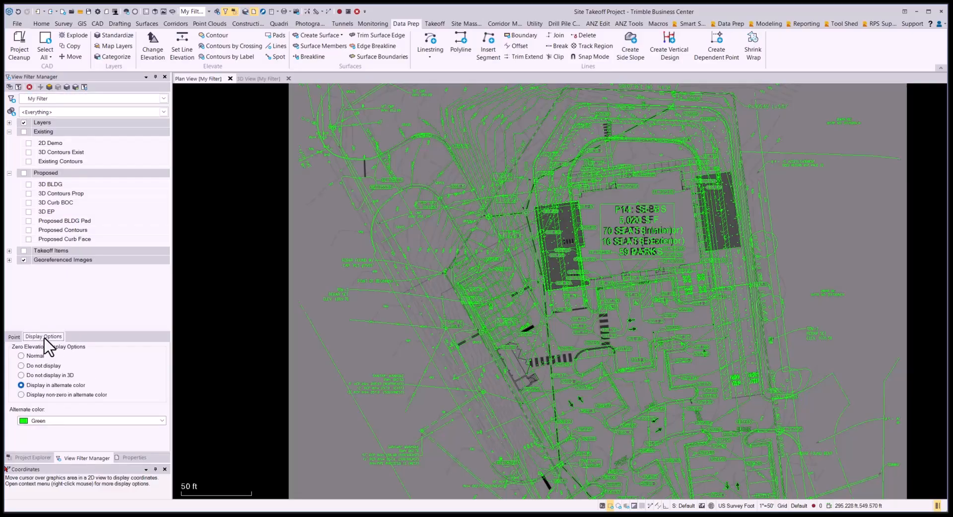
{"action": "left_click", "coordinate": [21, 356]}
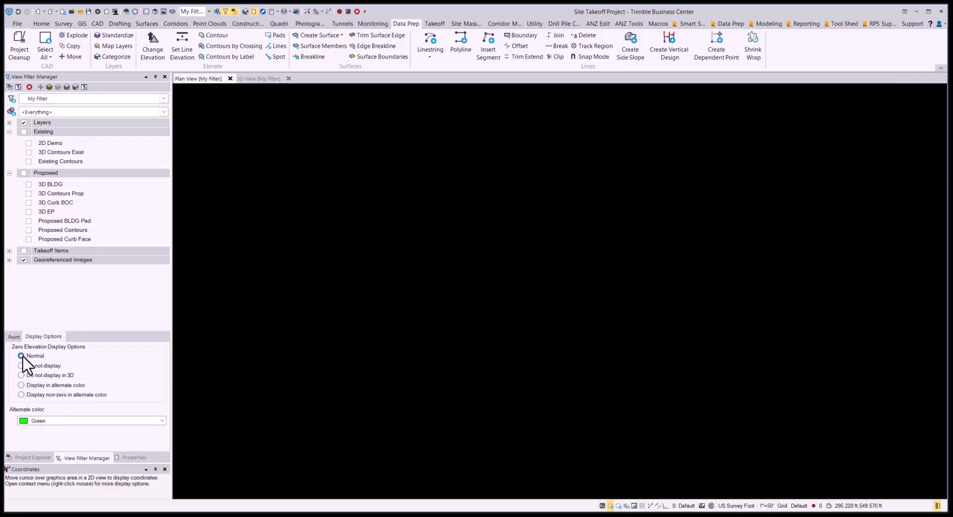
{"action": "scroll", "coordinate": [573, 202], "scroll_direction": "up", "scroll_amount": 2}
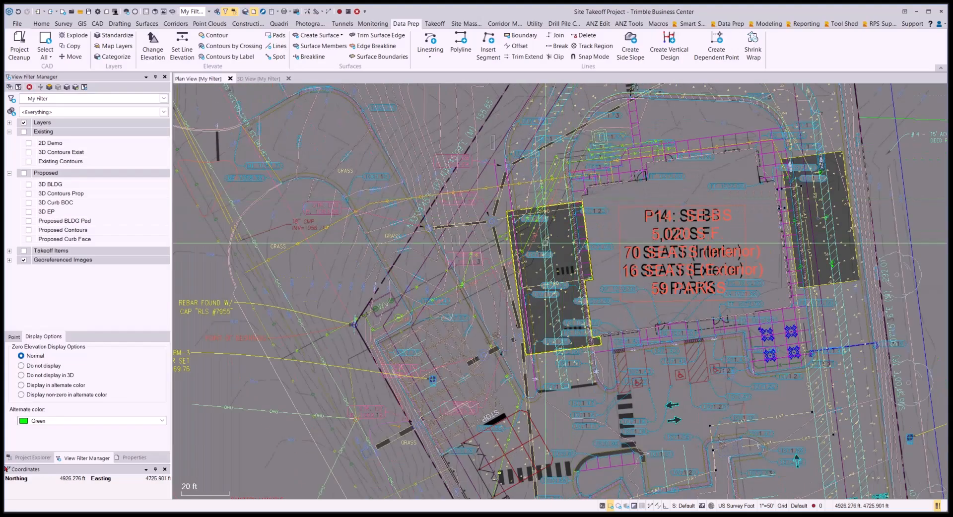
Select the curb line between the 1057.71 and 1058.66 spot elevations at the site entrance
{"action": "middle_click_drag", "start_coordinate": [513, 230], "coordinate": [629, 319]}
{"action": "scroll", "coordinate": [376, 190], "scroll_direction": "up", "scroll_amount": 4}
{"action": "scroll", "coordinate": [367, 203], "scroll_direction": "up", "scroll_amount": 6}
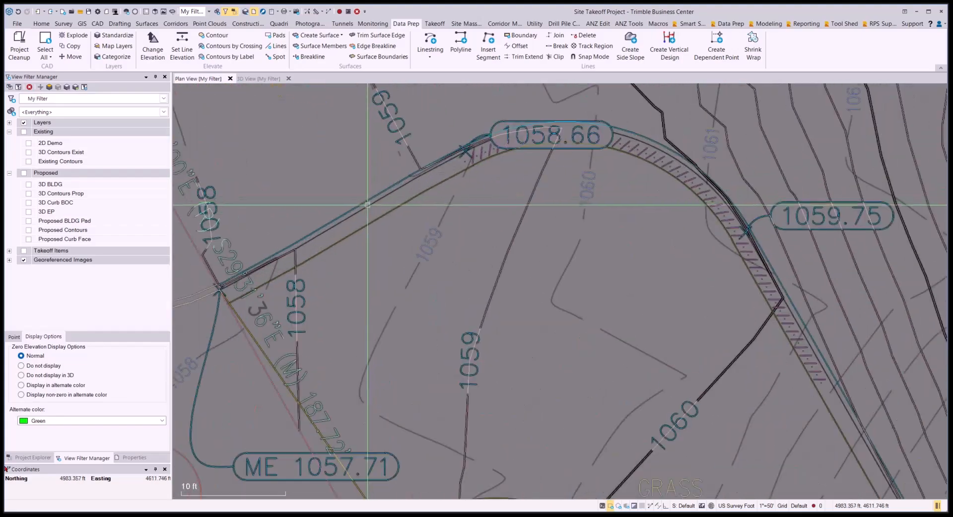
{"action": "middle_click_drag", "start_coordinate": [342, 168], "coordinate": [508, 198]}
{"action": "scroll", "coordinate": [530, 221], "scroll_direction": "up", "scroll_amount": 2}
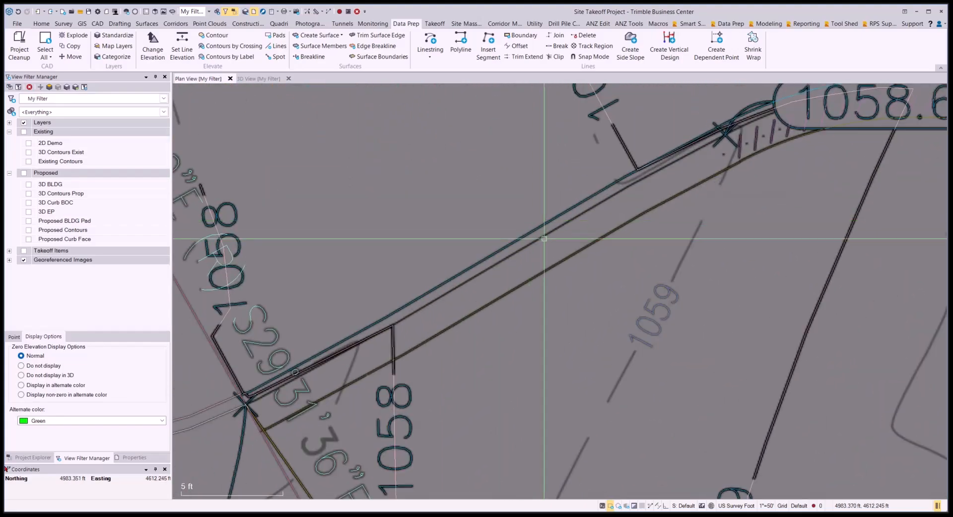
{"action": "scroll", "coordinate": [536, 224], "scroll_direction": "down", "scroll_amount": 1}
{"action": "left_click", "coordinate": [541, 227]}
{"action": "scroll", "coordinate": [602, 206], "scroll_direction": "down", "scroll_amount": 2}
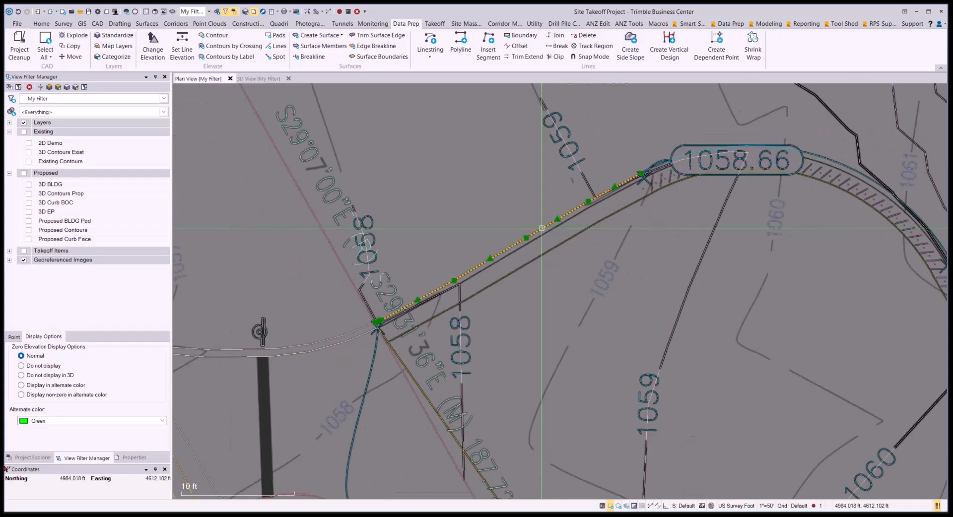
{"action": "middle_click_drag", "start_coordinate": [602, 206], "coordinate": [522, 270]}
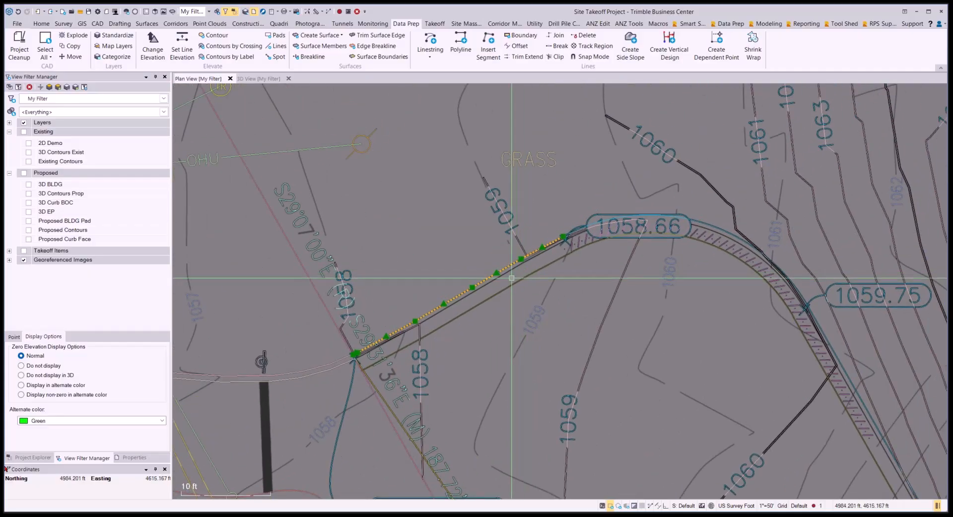
Display the properties of the selected entrance curb line with enough panel width to read its full layer name
{"action": "key", "text": "Escape"}
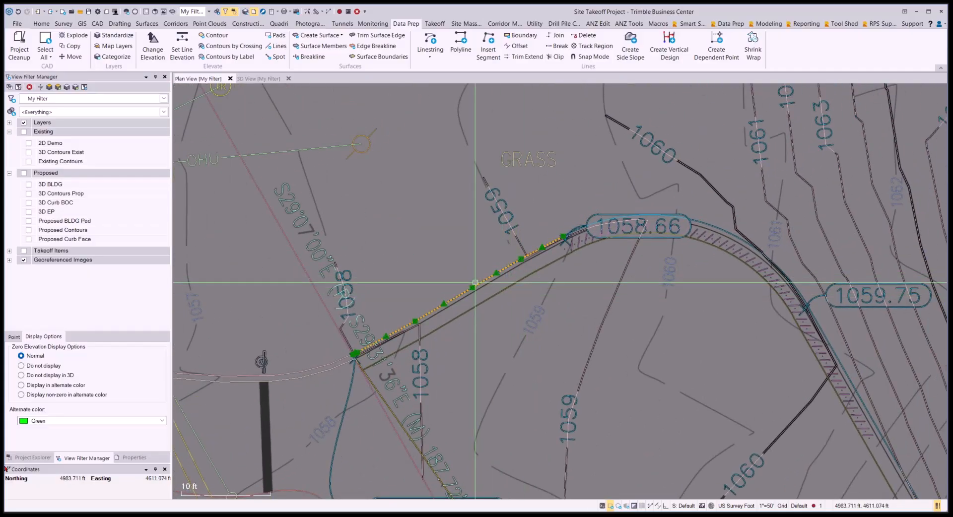
{"action": "right_click", "coordinate": [475, 283]}
{"action": "left_click", "coordinate": [515, 406]}
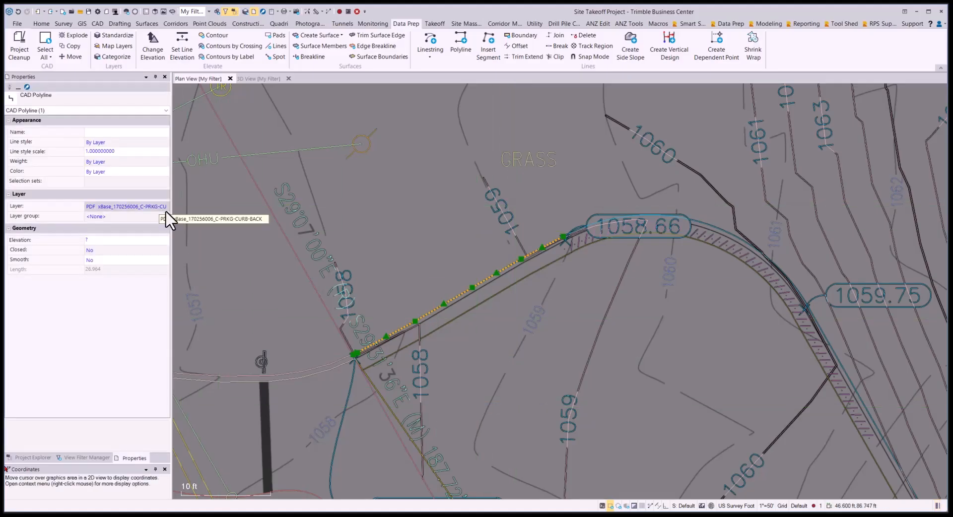
{"action": "left_click_drag", "start_coordinate": [172, 215], "coordinate": [219, 215]}
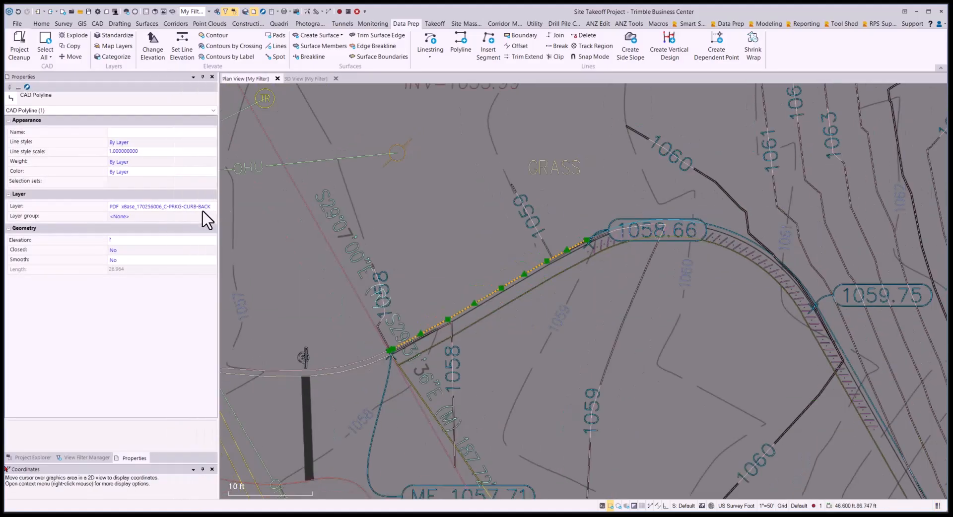
{"action": "key", "text": "Escape"}
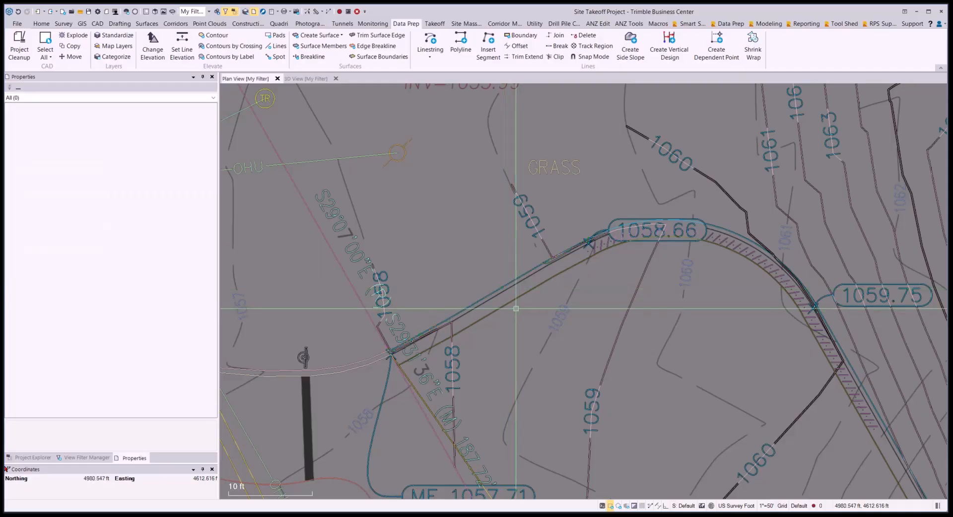
Check the layer of the parking island line running between the 1069.07 and 1070.87 spot elevations
{"action": "left_click", "coordinate": [491, 294]}
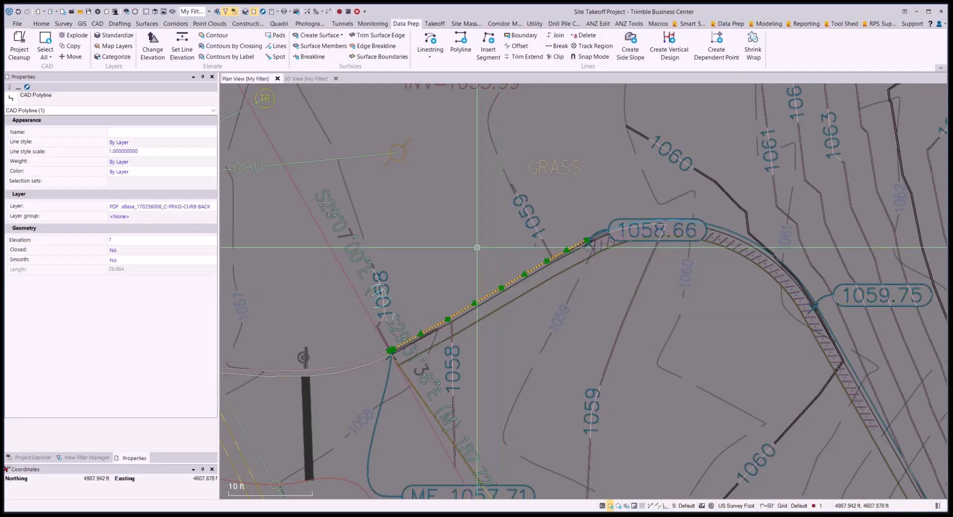
{"action": "scroll", "coordinate": [477, 247], "scroll_direction": "down", "scroll_amount": 3}
{"action": "scroll", "coordinate": [477, 247], "scroll_direction": "down", "scroll_amount": 3}
{"action": "middle_click_drag", "start_coordinate": [531, 350], "coordinate": [466, 223]}
{"action": "middle_click_drag", "start_coordinate": [647, 356], "coordinate": [576, 251]}
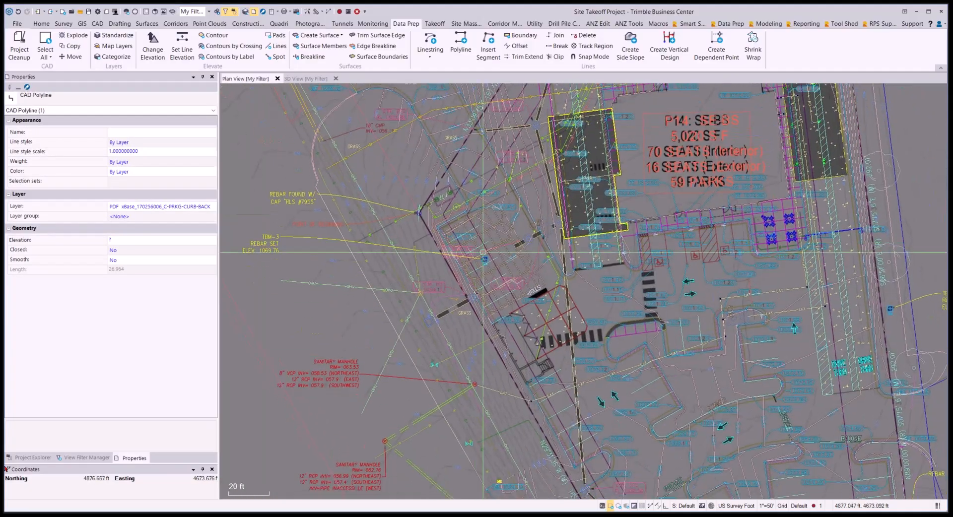
{"action": "middle_click_drag", "start_coordinate": [668, 396], "coordinate": [621, 322]}
{"action": "scroll", "coordinate": [621, 323], "scroll_direction": "up", "scroll_amount": 6}
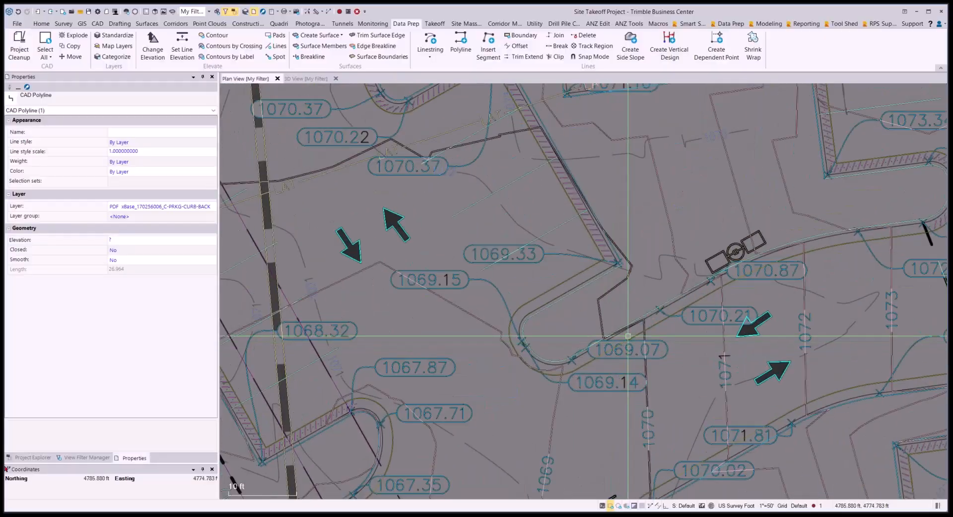
{"action": "scroll", "coordinate": [644, 322], "scroll_direction": "up", "scroll_amount": 2}
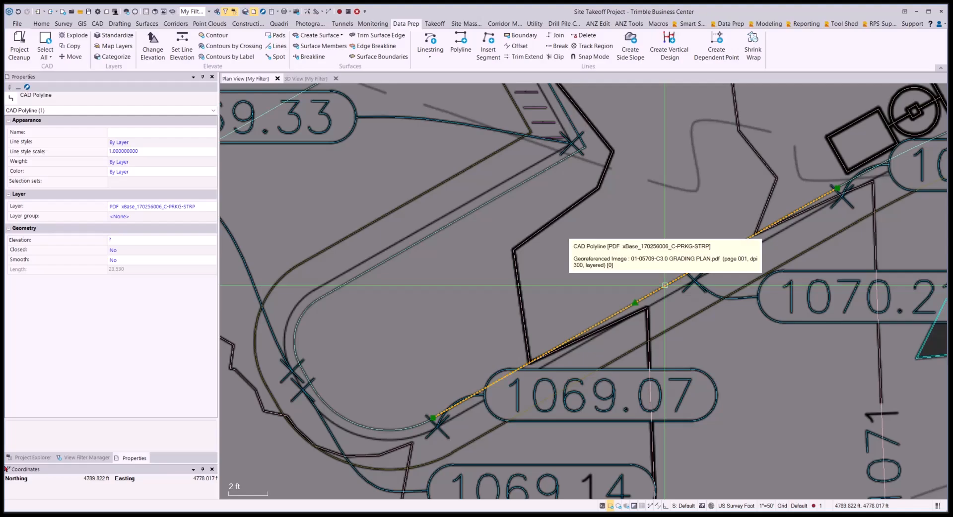
{"action": "scroll", "coordinate": [664, 286], "scroll_direction": "down", "scroll_amount": 4}
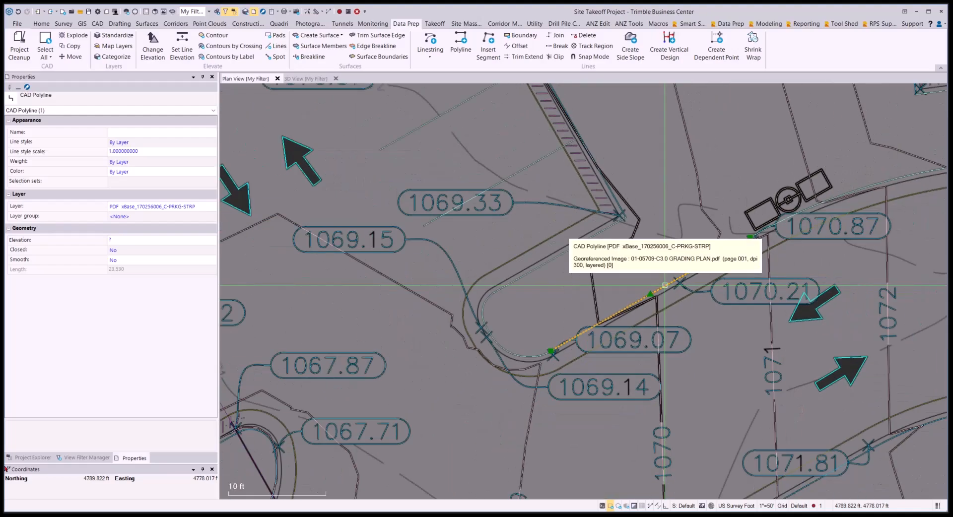
Check the layer of the island curb line between the 1071.01 and 1071.16 spot elevations
{"action": "middle_click_drag", "start_coordinate": [640, 181], "coordinate": [775, 347]}
{"action": "middle_click_drag", "start_coordinate": [660, 203], "coordinate": [715, 366]}
{"action": "middle_click_drag", "start_coordinate": [588, 223], "coordinate": [625, 262]}
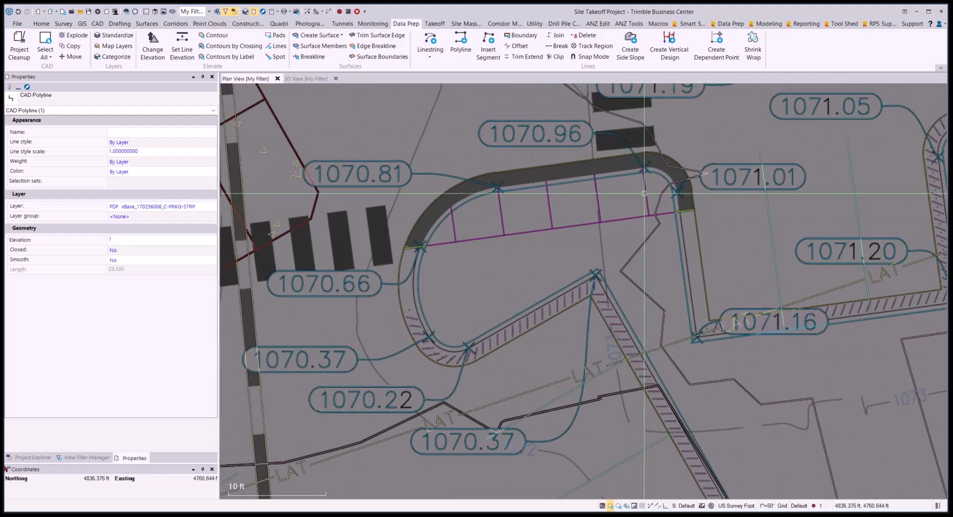
{"action": "scroll", "coordinate": [643, 192], "scroll_direction": "up", "scroll_amount": 2}
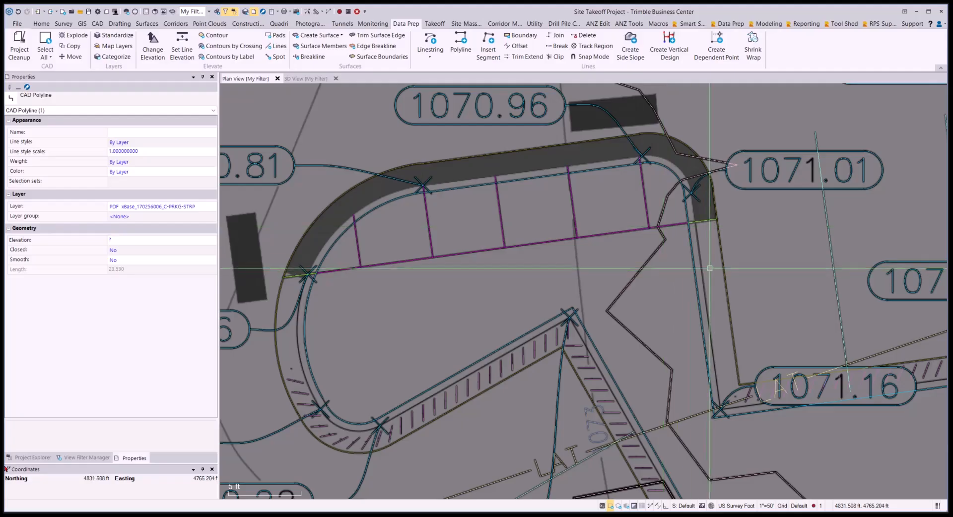
{"action": "left_click", "coordinate": [690, 250]}
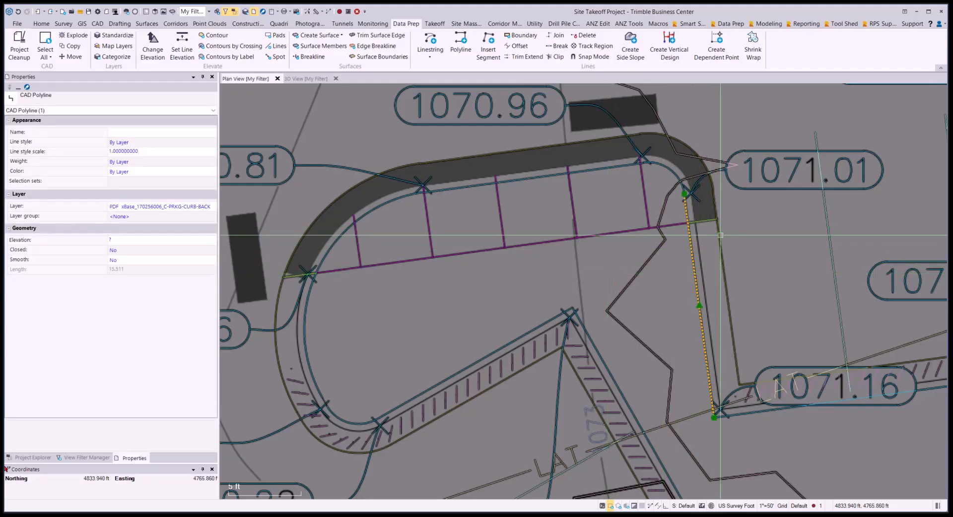
{"action": "scroll", "coordinate": [721, 234], "scroll_direction": "down", "scroll_amount": 1}
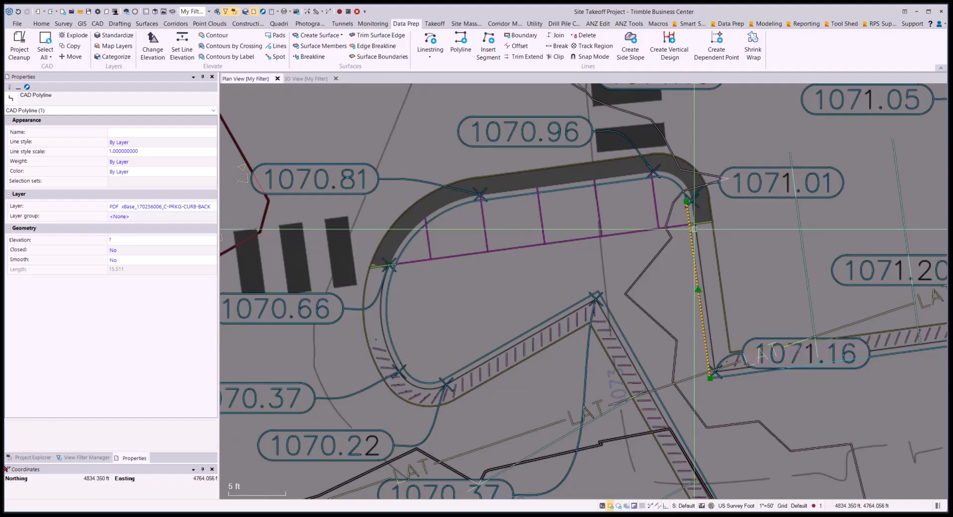
{"action": "scroll", "coordinate": [694, 229], "scroll_direction": "down", "scroll_amount": 1}
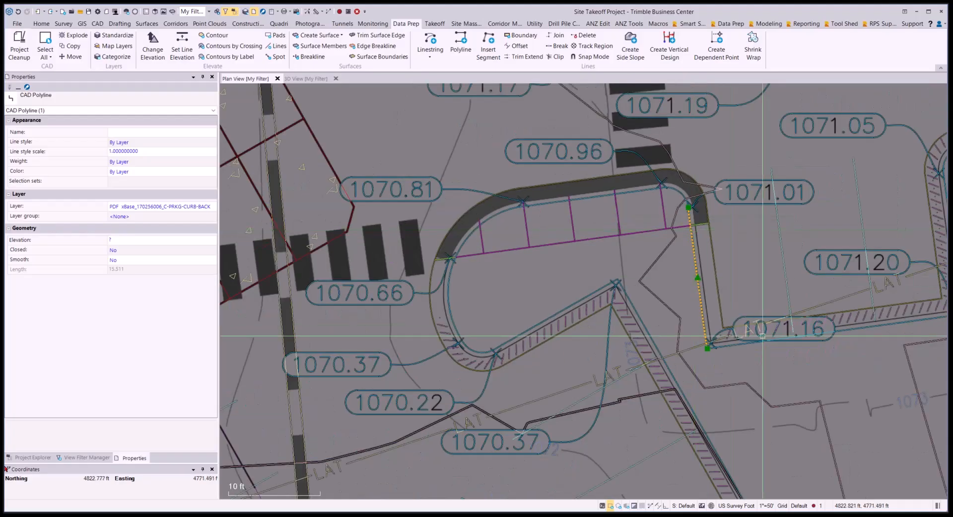
Select both the island curb line between 1070.81 and 1070.96 and the island line between 1069.07 and 1070.87
{"action": "middle_click_drag", "start_coordinate": [763, 335], "coordinate": [626, 282]}
{"action": "middle_click_drag", "start_coordinate": [597, 229], "coordinate": [695, 334]}
{"action": "scroll", "coordinate": [645, 248], "scroll_direction": "up", "scroll_amount": 3}
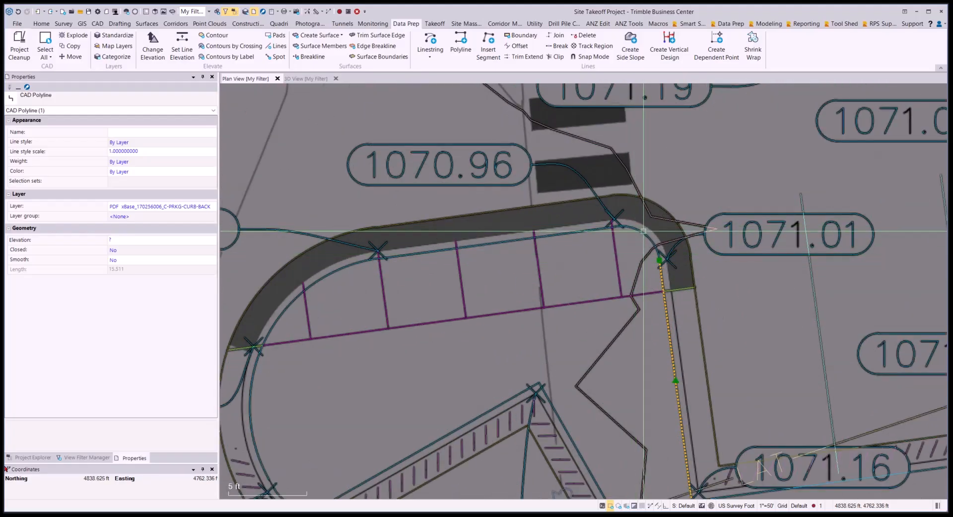
{"action": "left_click", "coordinate": [643, 231]}
{"action": "left_click", "coordinate": [556, 236]}
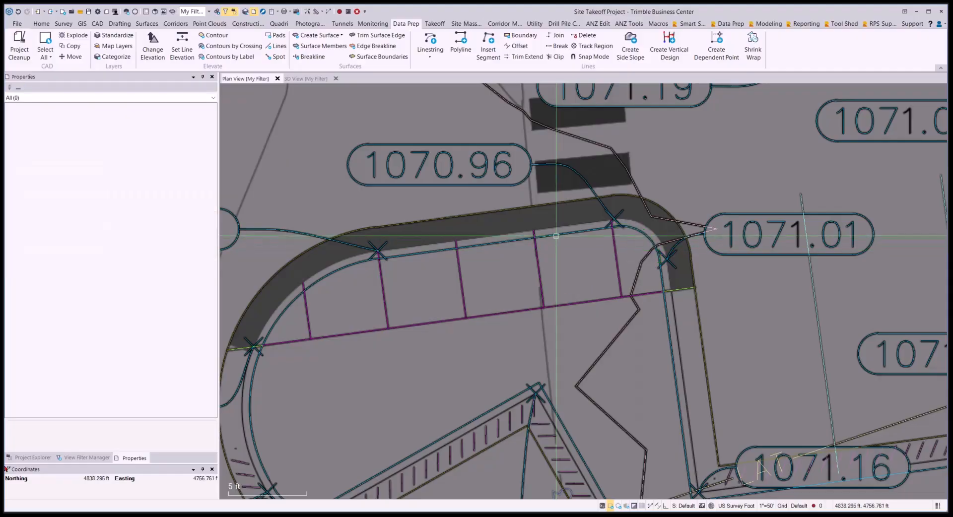
{"action": "scroll", "coordinate": [557, 234], "scroll_direction": "down", "scroll_amount": 6}
{"action": "middle_click_drag", "start_coordinate": [579, 397], "coordinate": [568, 212]}
{"action": "middle_click_drag", "start_coordinate": [687, 430], "coordinate": [619, 253]}
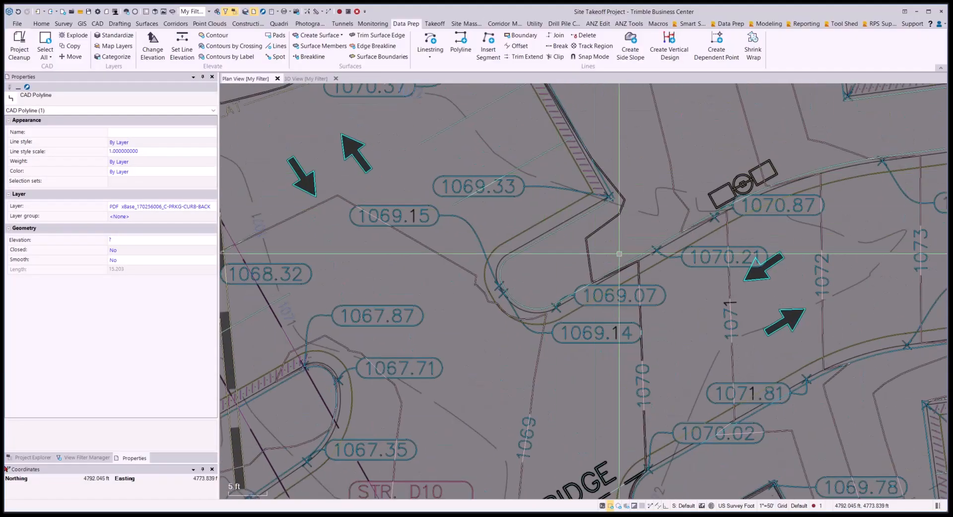
{"action": "scroll", "coordinate": [614, 261], "scroll_direction": "up", "scroll_amount": 1}
{"action": "scroll", "coordinate": [615, 261], "scroll_direction": "up", "scroll_amount": 3}
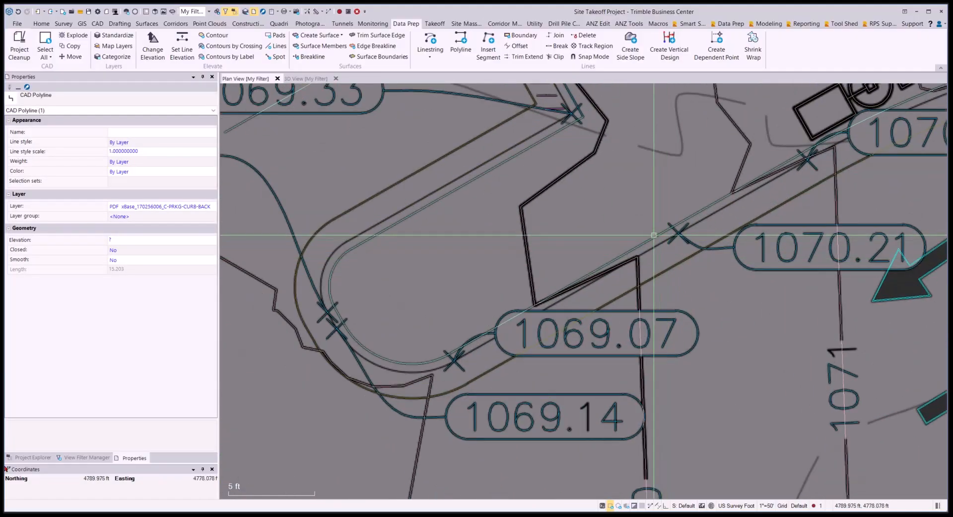
{"action": "left_click", "coordinate": [654, 235]}
Add the entrance curb line to the selection and show only the layers of the selected objects
{"action": "scroll", "coordinate": [680, 303], "scroll_direction": "down", "scroll_amount": 10}
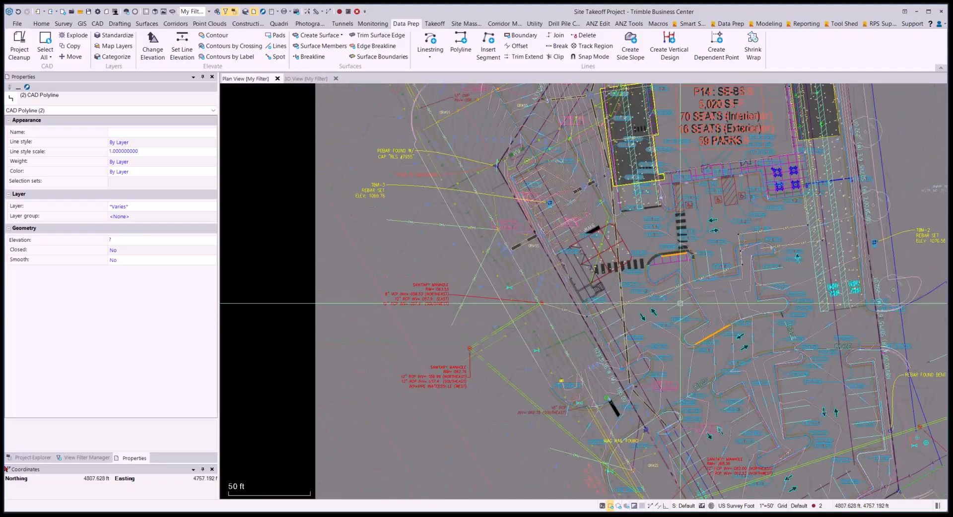
{"action": "middle_click_drag", "start_coordinate": [525, 116], "coordinate": [681, 256]}
{"action": "scroll", "coordinate": [590, 169], "scroll_direction": "up", "scroll_amount": 10}
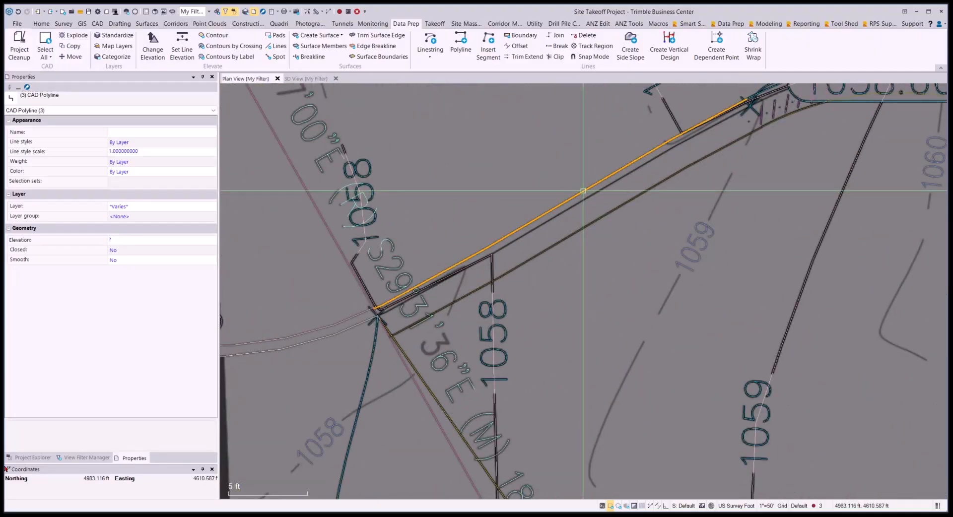
{"action": "left_click", "coordinate": [88, 456]}
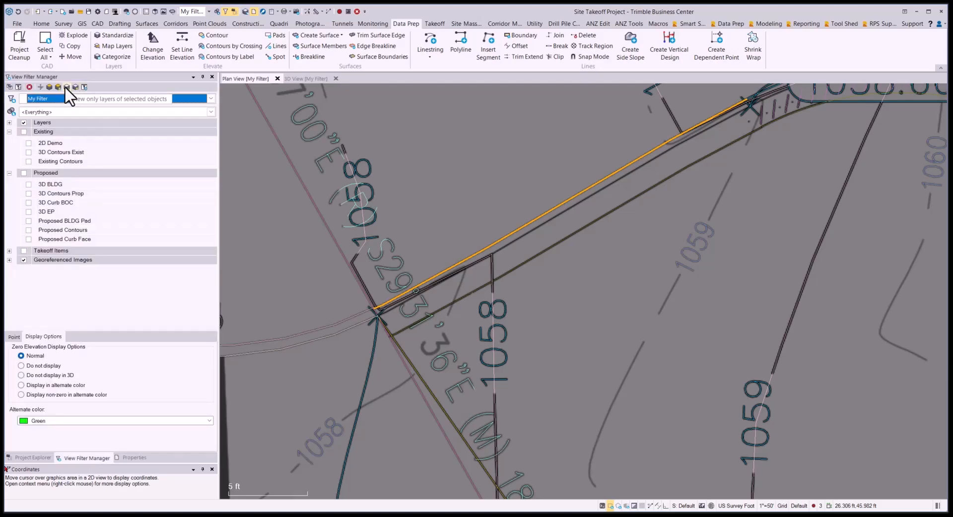
{"action": "left_click", "coordinate": [66, 86]}
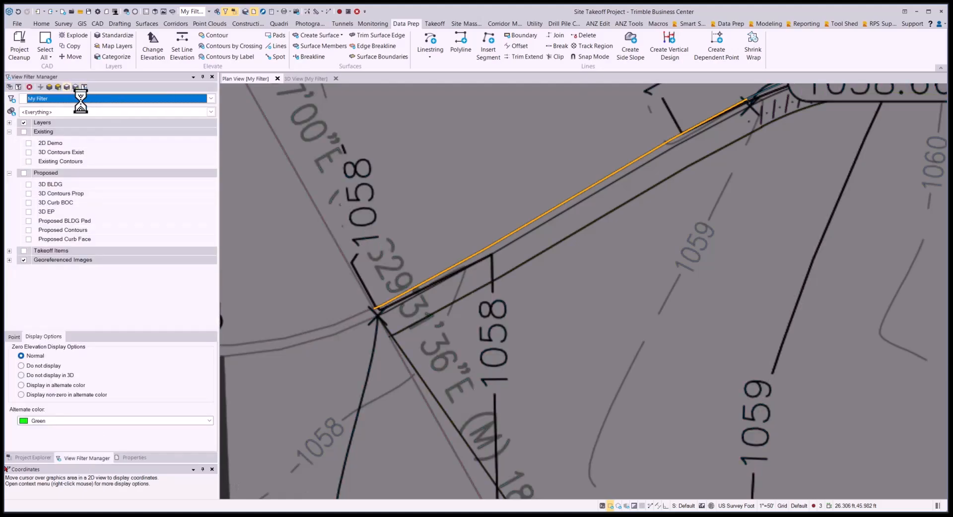
Hide the georeferenced images so only the isolated curb and striping linework is displayed
{"action": "scroll", "coordinate": [575, 224], "scroll_direction": "down", "scroll_amount": 10}
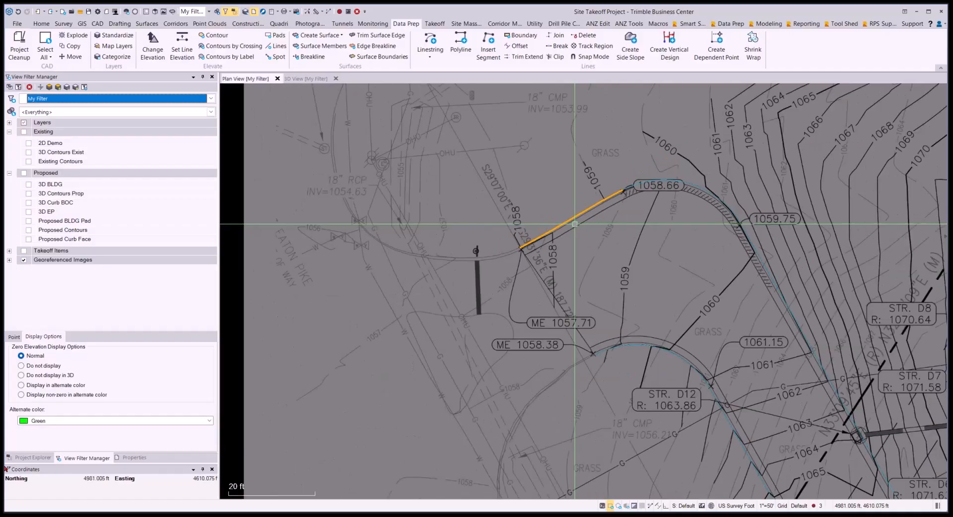
{"action": "middle_click_drag", "start_coordinate": [575, 224], "coordinate": [559, 245]}
{"action": "scroll", "coordinate": [556, 228], "scroll_direction": "up", "scroll_amount": 2}
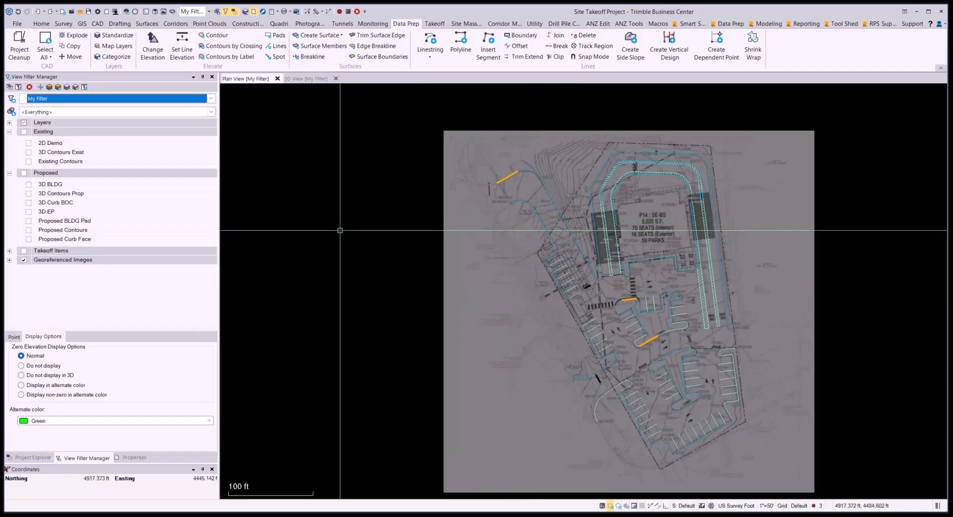
{"action": "left_click", "coordinate": [25, 260]}
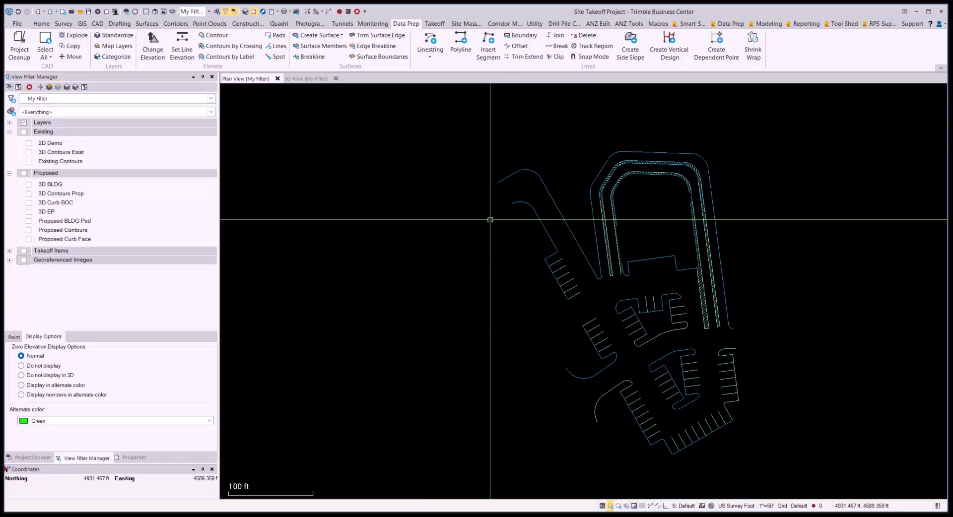
{"action": "middle_click_drag", "start_coordinate": [490, 219], "coordinate": [517, 242]}
{"action": "scroll", "coordinate": [544, 202], "scroll_direction": "up", "scroll_amount": 1}
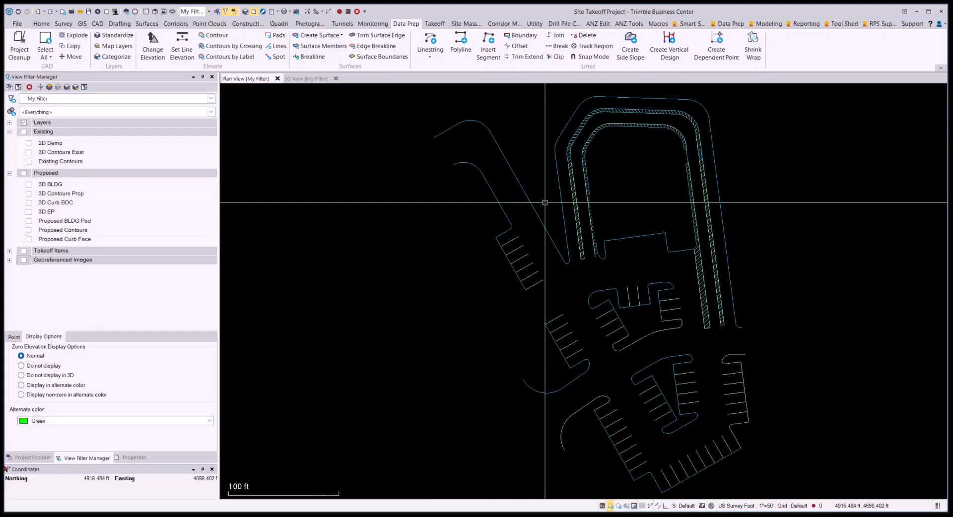
Examine the isolated linework along the drive lanes and parking islands for curb lines and gaps
{"action": "scroll", "coordinate": [574, 159], "scroll_direction": "up", "scroll_amount": 6}
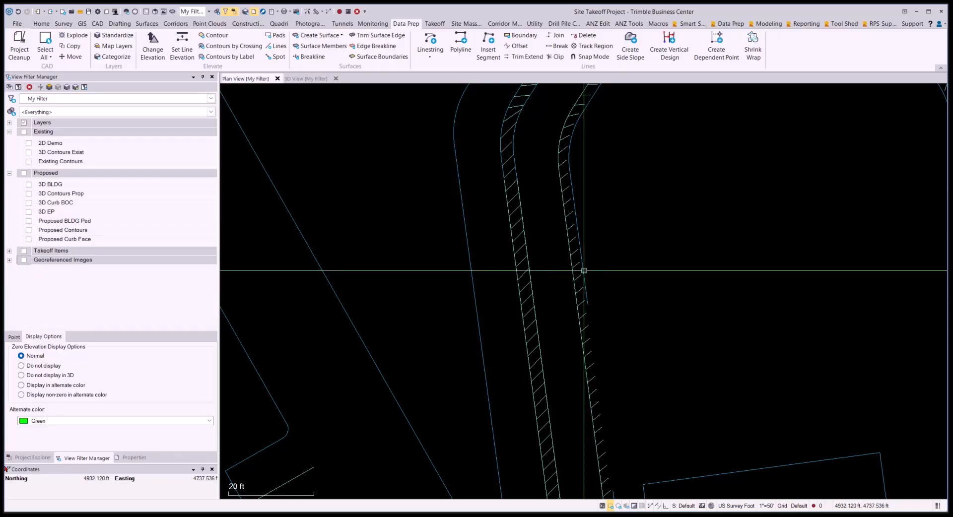
{"action": "scroll", "coordinate": [649, 294], "scroll_direction": "down", "scroll_amount": 2}
{"action": "middle_click_drag", "start_coordinate": [648, 220], "coordinate": [600, 219]}
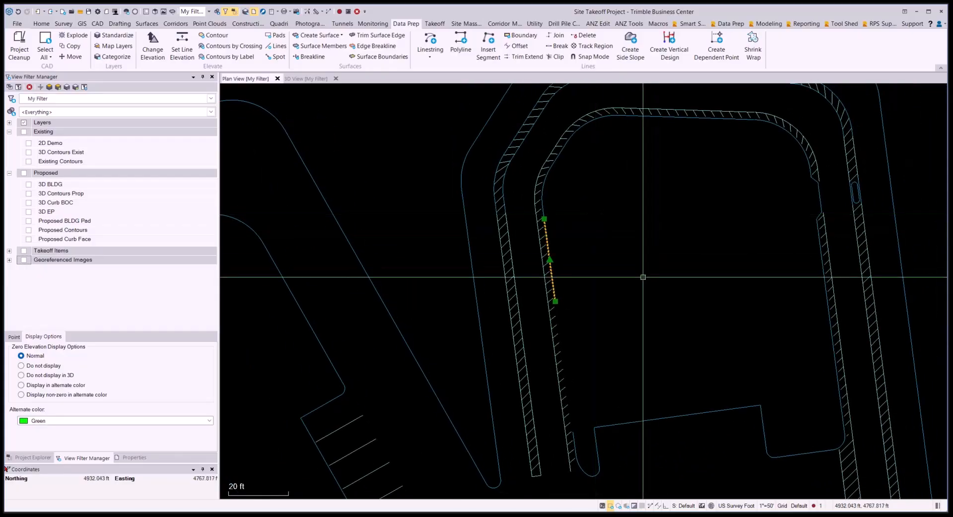
{"action": "middle_click_drag", "start_coordinate": [566, 390], "coordinate": [565, 331]}
{"action": "scroll", "coordinate": [565, 275], "scroll_direction": "down", "scroll_amount": 3}
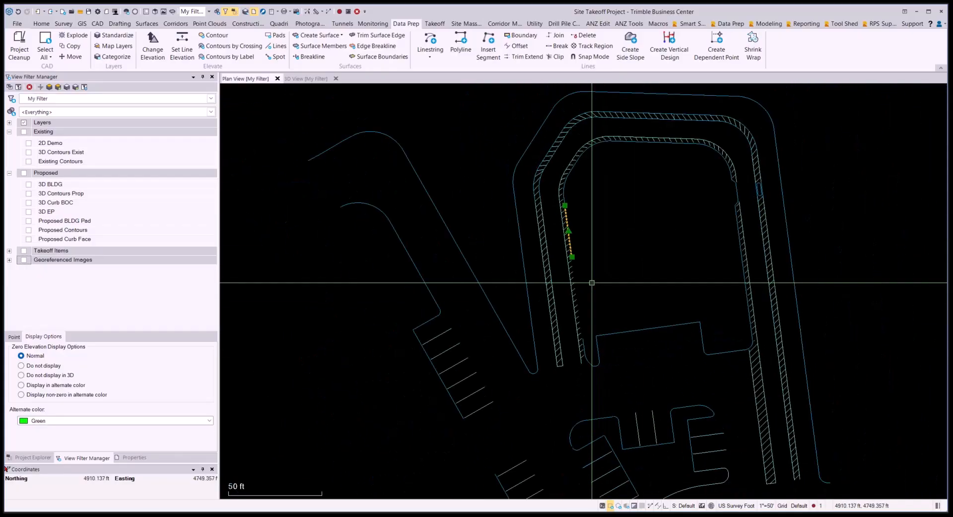
{"action": "middle_click_drag", "start_coordinate": [571, 276], "coordinate": [581, 315]}
{"action": "scroll", "coordinate": [659, 271], "scroll_direction": "up", "scroll_amount": 4}
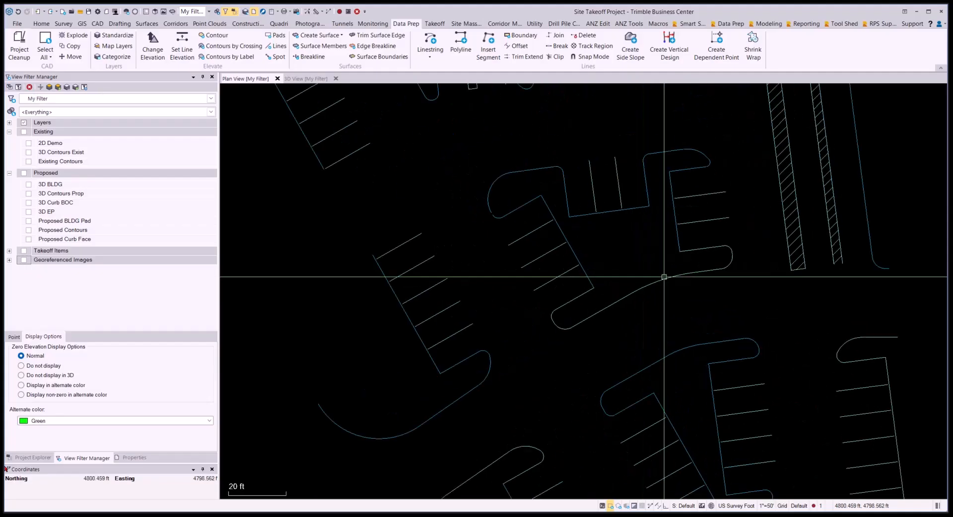
{"action": "scroll", "coordinate": [740, 280], "scroll_direction": "down", "scroll_amount": 4}
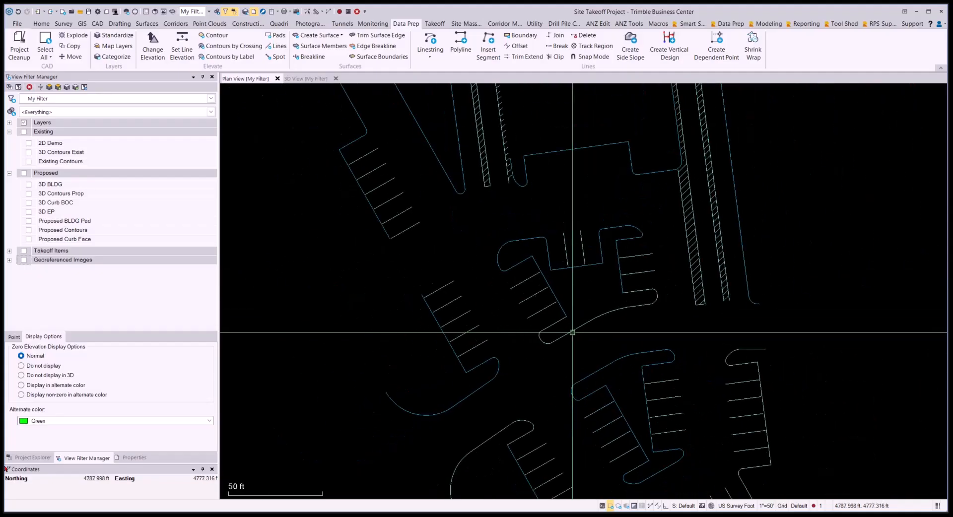
Examine the isolated curb linework from the southern parking bays up to the northwest entrance drive
{"action": "scroll", "coordinate": [585, 300], "scroll_direction": "up", "scroll_amount": 3}
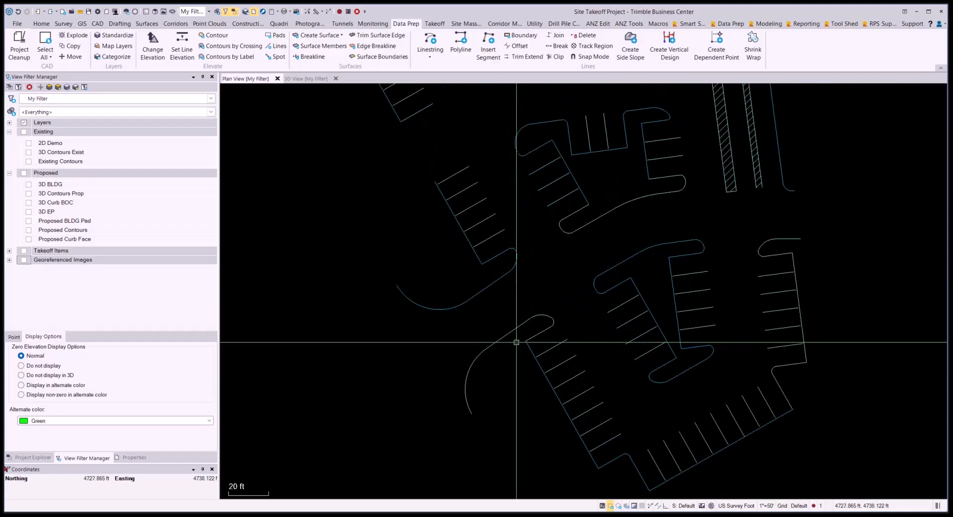
{"action": "scroll", "coordinate": [515, 349], "scroll_direction": "down", "scroll_amount": 4}
{"action": "scroll", "coordinate": [517, 348], "scroll_direction": "down", "scroll_amount": 2}
{"action": "middle_click_drag", "start_coordinate": [486, 263], "coordinate": [532, 317]}
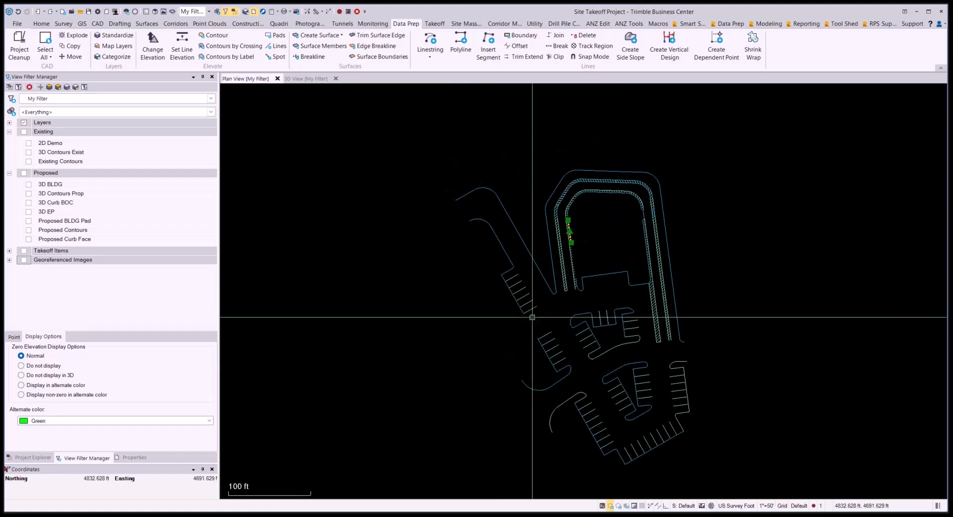
{"action": "scroll", "coordinate": [453, 285], "scroll_direction": "up", "scroll_amount": 1}
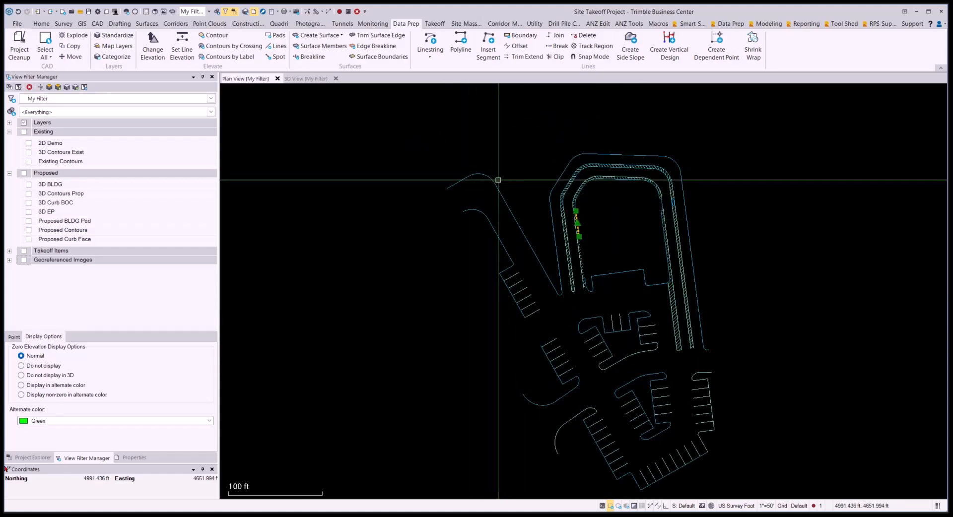
{"action": "scroll", "coordinate": [481, 191], "scroll_direction": "up", "scroll_amount": 2}
{"action": "scroll", "coordinate": [469, 193], "scroll_direction": "up", "scroll_amount": 3}
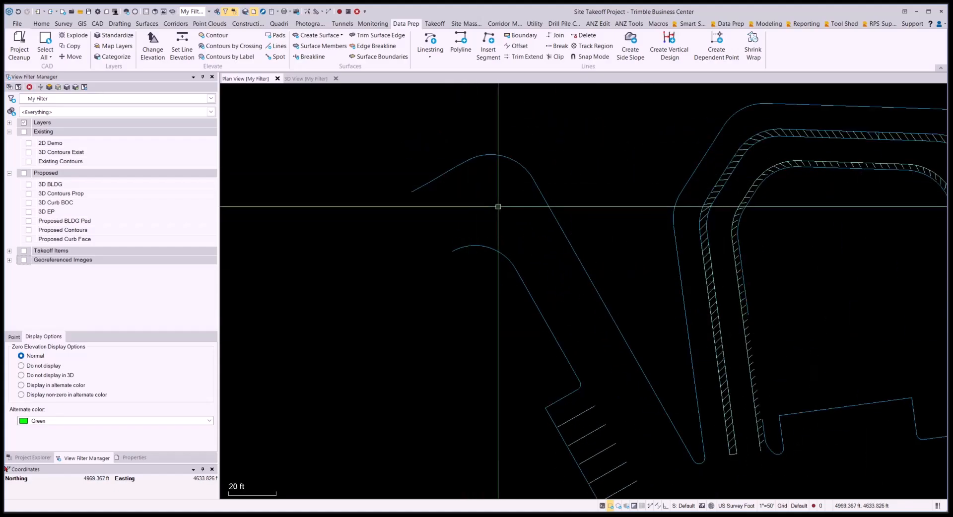
{"action": "middle_click_drag", "start_coordinate": [498, 206], "coordinate": [456, 215]}
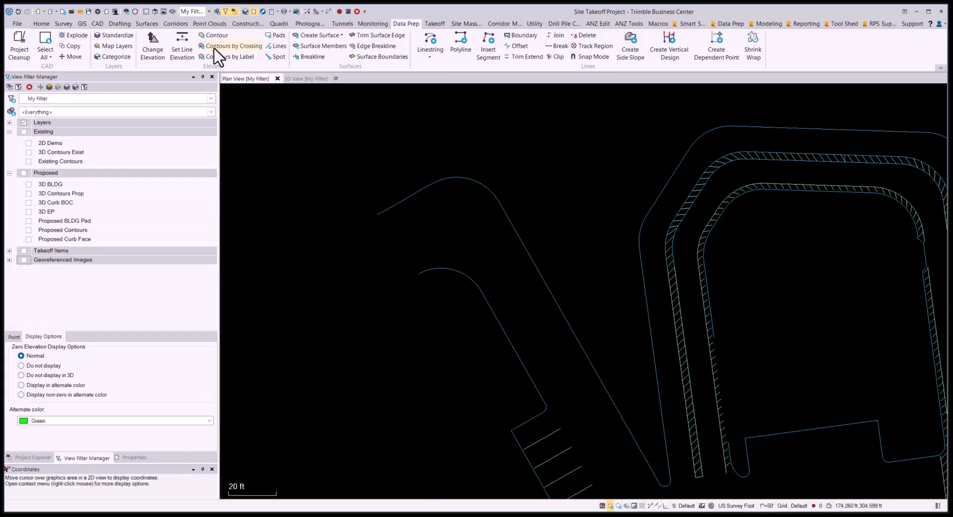
Join the straight curb segment at the northwest entrance to its adjoining arc, allowing a connecting segment to be added
{"action": "left_click", "coordinate": [98, 24]}
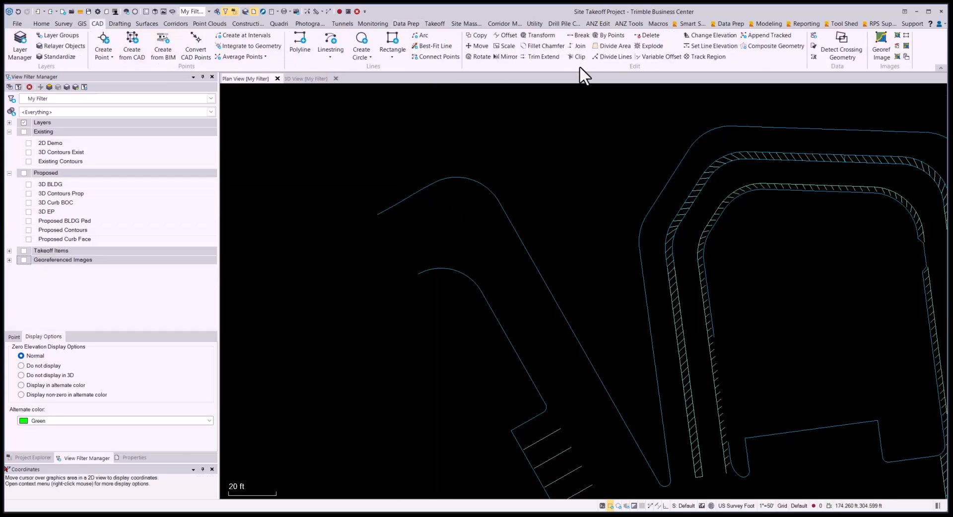
{"action": "left_click", "coordinate": [579, 46]}
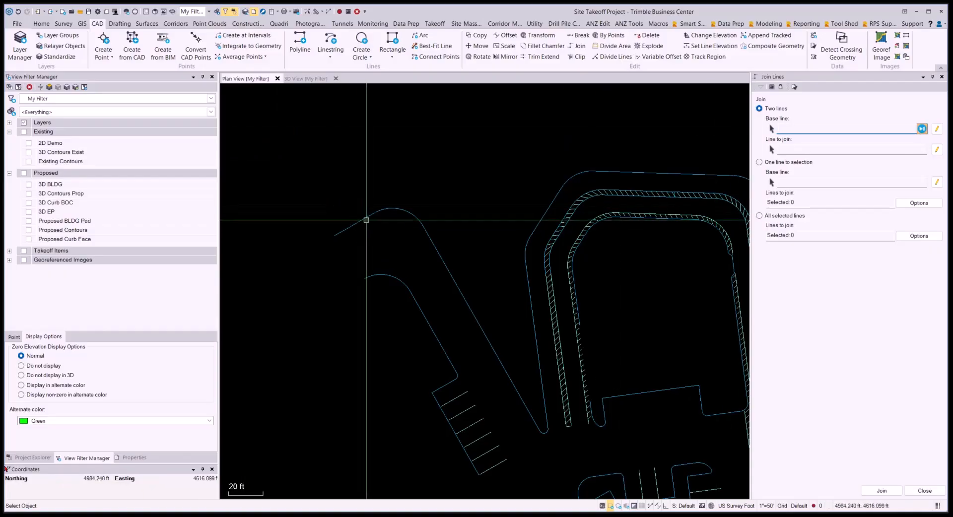
{"action": "left_click", "coordinate": [367, 220]}
{"action": "scroll", "coordinate": [377, 213], "scroll_direction": "up", "scroll_amount": 3}
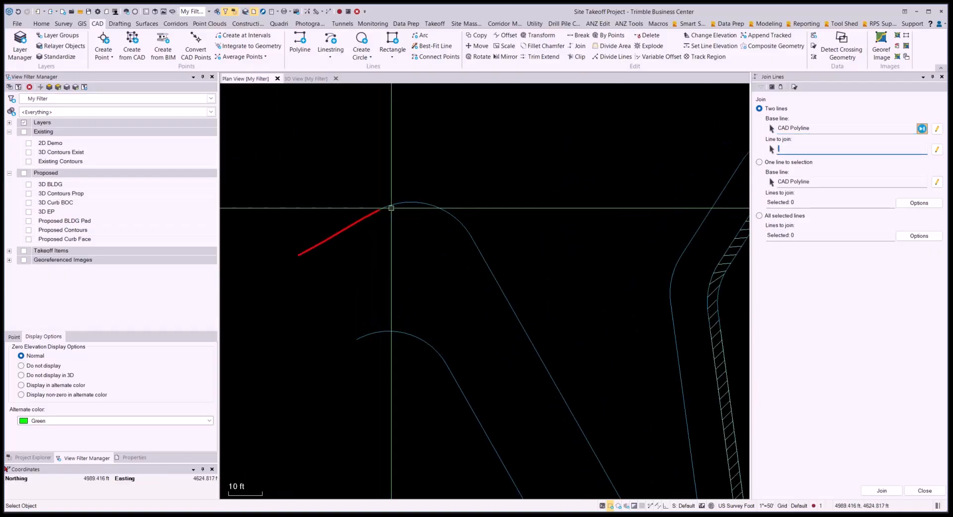
{"action": "left_click", "coordinate": [391, 208]}
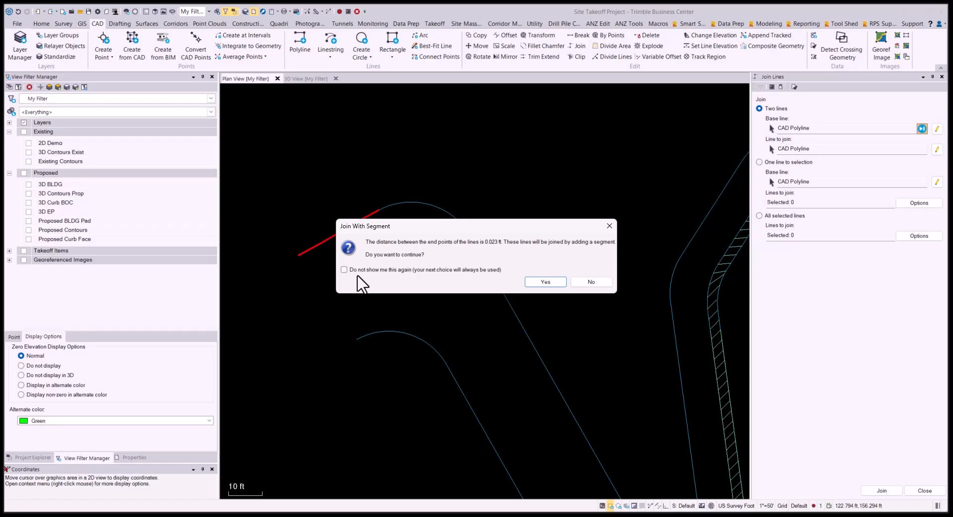
{"action": "left_click", "coordinate": [545, 282]}
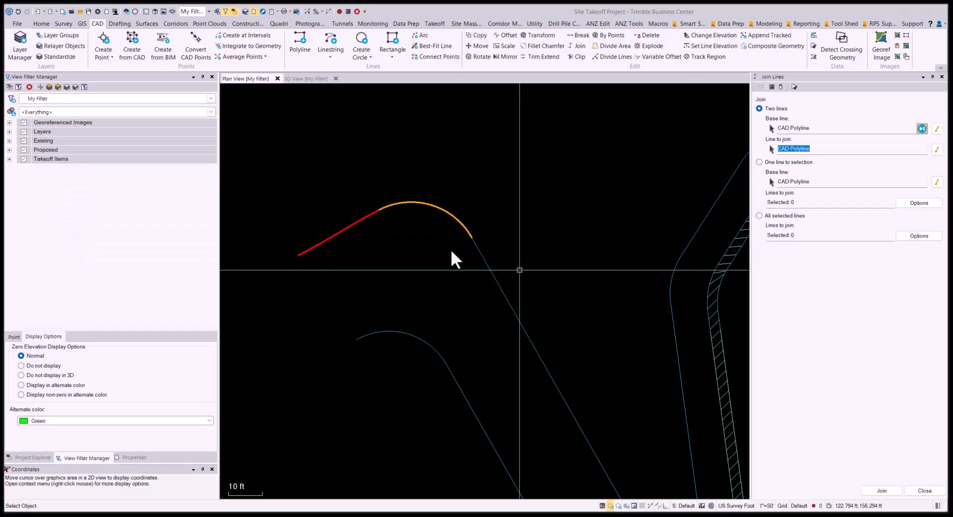
Join the entrance drive's long curb edge, the rounded island nose and the adjacent outer loop edge to the base line
{"action": "middle_click_drag", "start_coordinate": [526, 300], "coordinate": [468, 160]}
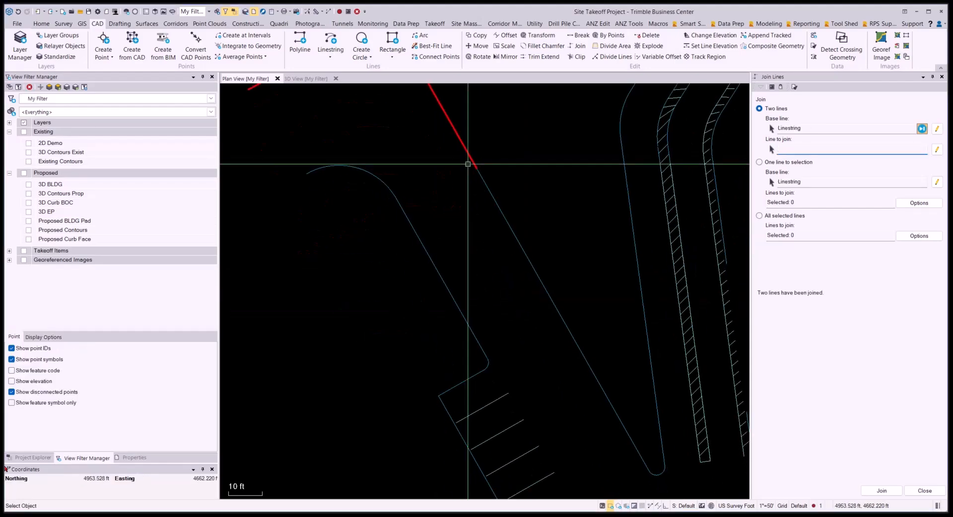
{"action": "middle_click_drag", "start_coordinate": [655, 491], "coordinate": [634, 303]}
{"action": "scroll", "coordinate": [635, 303], "scroll_direction": "up", "scroll_amount": 5}
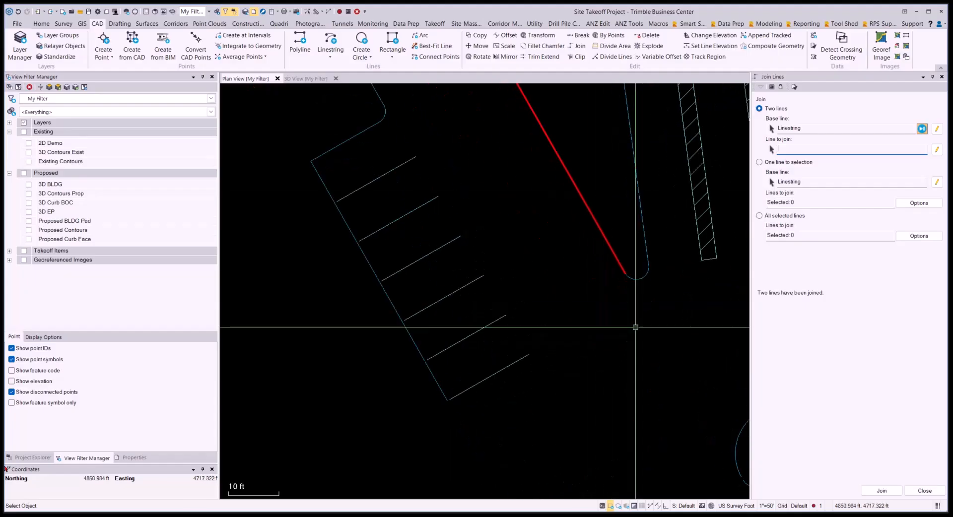
{"action": "left_click", "coordinate": [617, 248]}
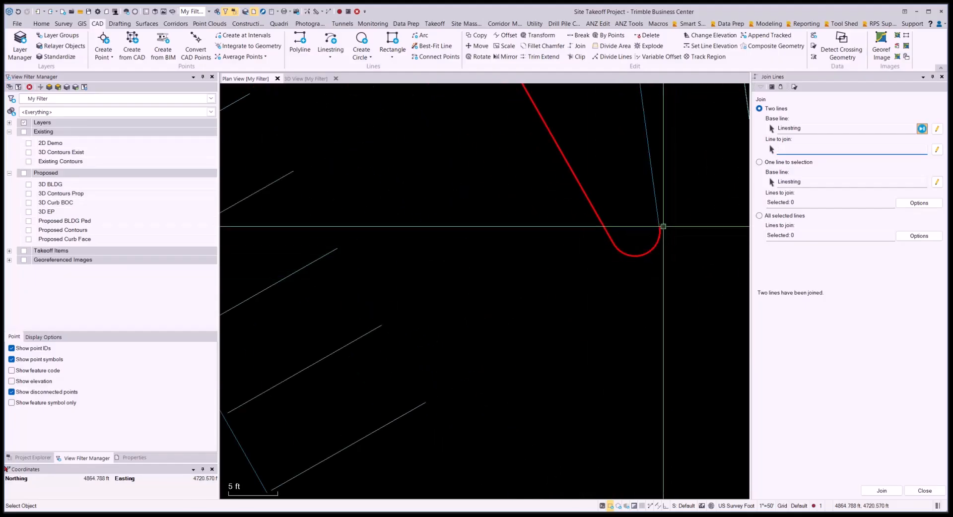
{"action": "left_click", "coordinate": [657, 218]}
Join the outer loop's northwest bend and diagonal curb segment to the base line, accepting the overlap
{"action": "scroll", "coordinate": [546, 348], "scroll_direction": "down", "scroll_amount": 6}
{"action": "scroll", "coordinate": [542, 349], "scroll_direction": "down", "scroll_amount": 3}
{"action": "middle_click_drag", "start_coordinate": [558, 173], "coordinate": [546, 250]}
{"action": "scroll", "coordinate": [540, 263], "scroll_direction": "up", "scroll_amount": 5}
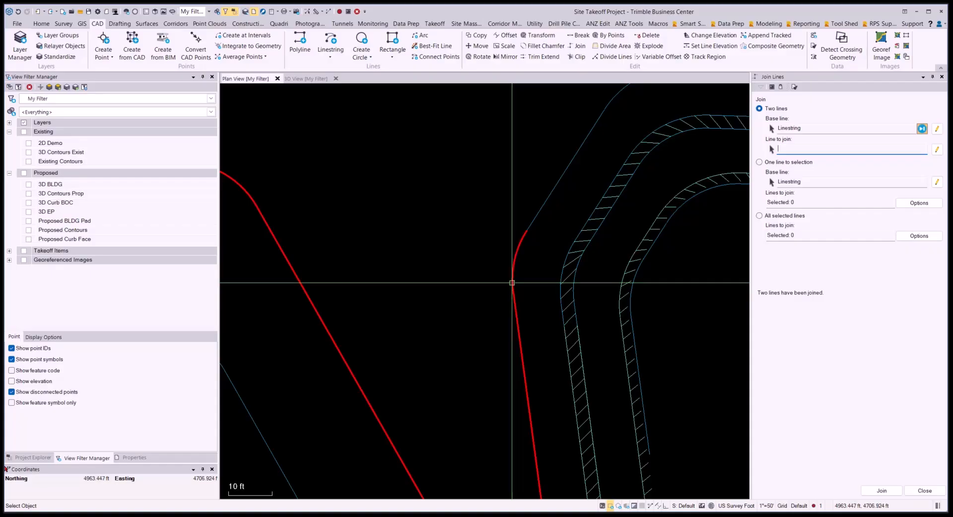
{"action": "left_click", "coordinate": [527, 224]}
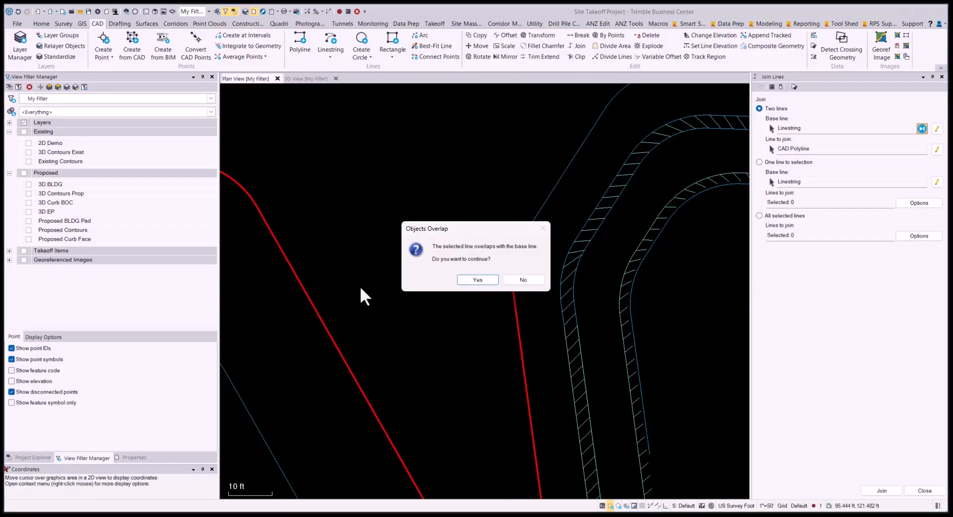
{"action": "left_click", "coordinate": [495, 280]}
Continue joining the outer loop along its east side to the short stub past the southeast return, accepting the overlap
{"action": "scroll", "coordinate": [502, 244], "scroll_direction": "down", "scroll_amount": 4}
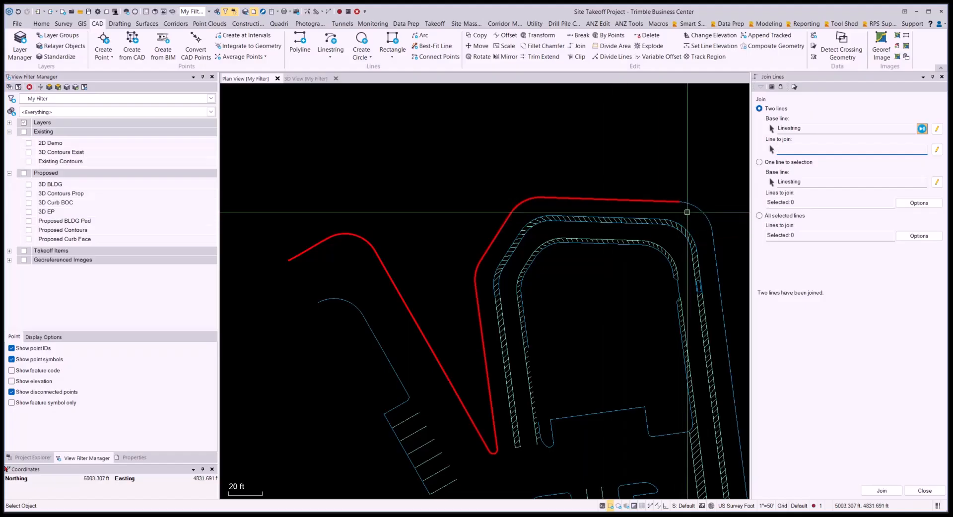
{"action": "middle_click_drag", "start_coordinate": [720, 278], "coordinate": [621, 234]}
{"action": "scroll", "coordinate": [597, 304], "scroll_direction": "up", "scroll_amount": 8}
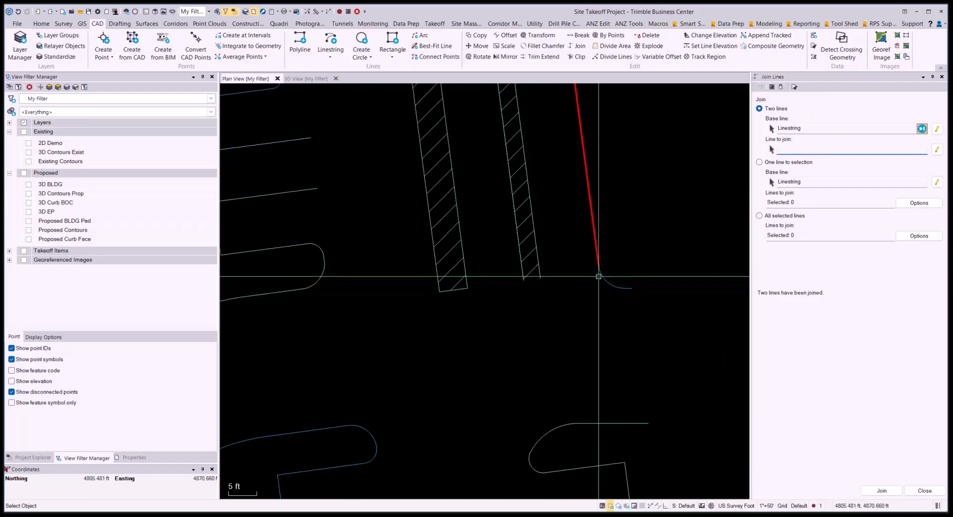
{"action": "scroll", "coordinate": [625, 288], "scroll_direction": "up", "scroll_amount": 5}
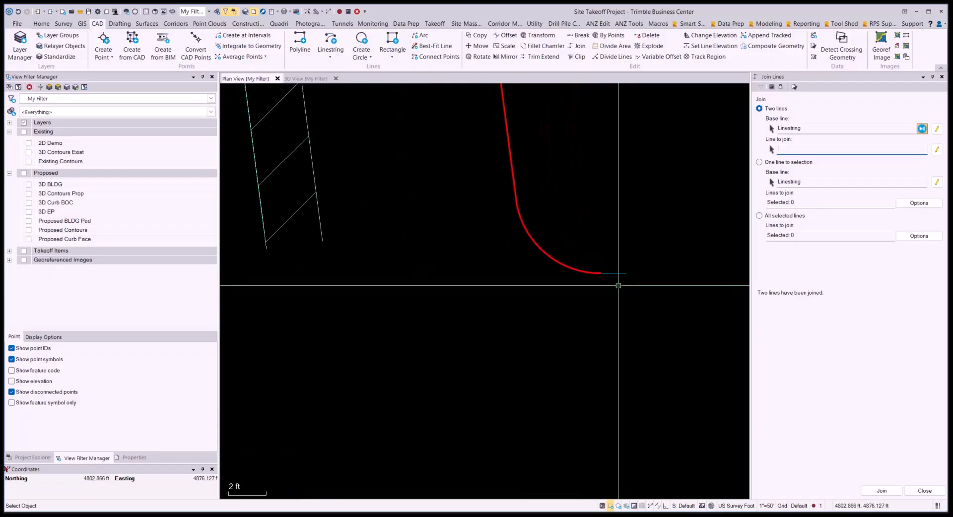
{"action": "left_click", "coordinate": [611, 273]}
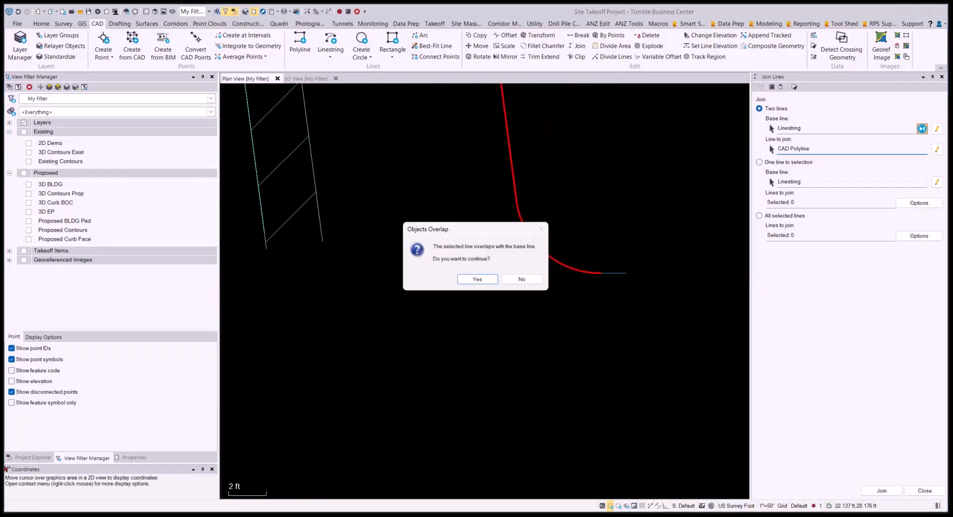
{"action": "left_click", "coordinate": [477, 280]}
{"action": "scroll", "coordinate": [561, 211], "scroll_direction": "down", "scroll_amount": 5}
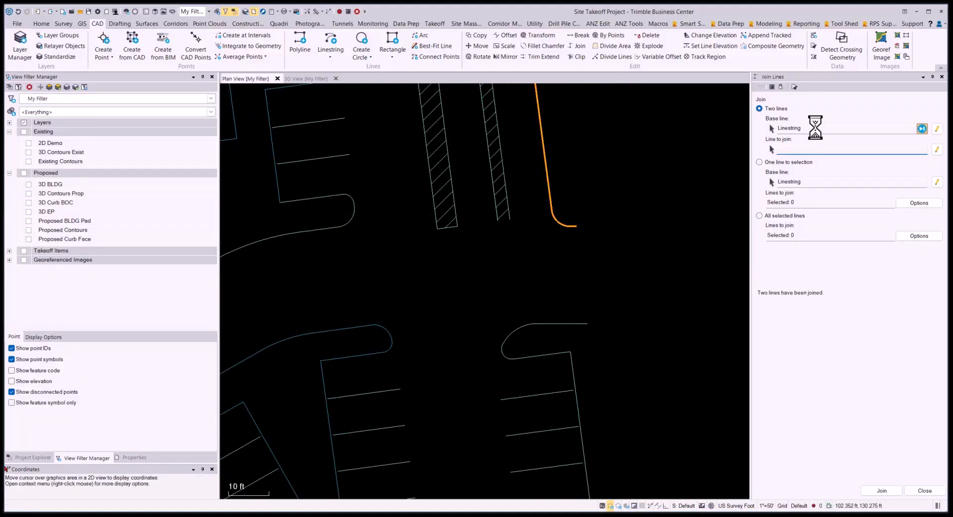
Start a new joined curb line at the east entrance's horizontal segment, adding the rounded end and straight edge and accepting the overlap
{"action": "scroll", "coordinate": [472, 340], "scroll_direction": "up", "scroll_amount": 3}
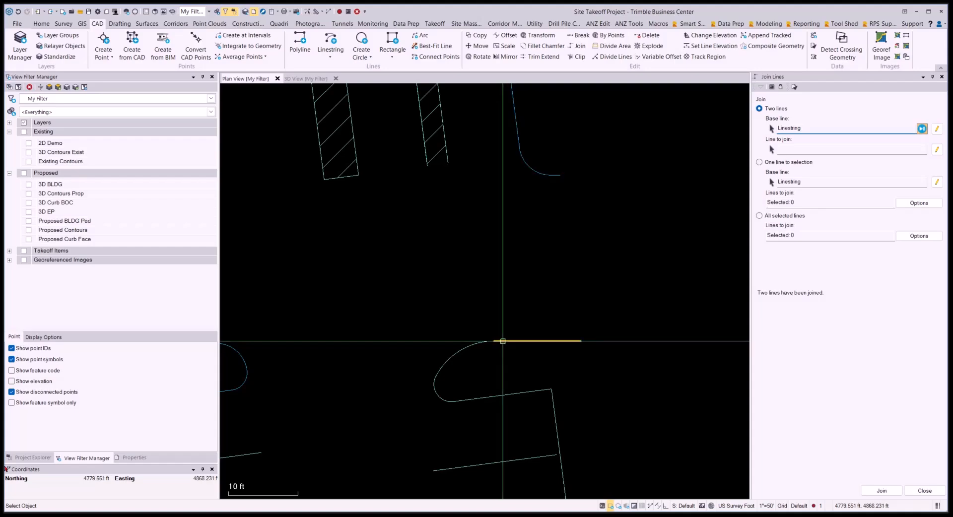
{"action": "left_click", "coordinate": [503, 341]}
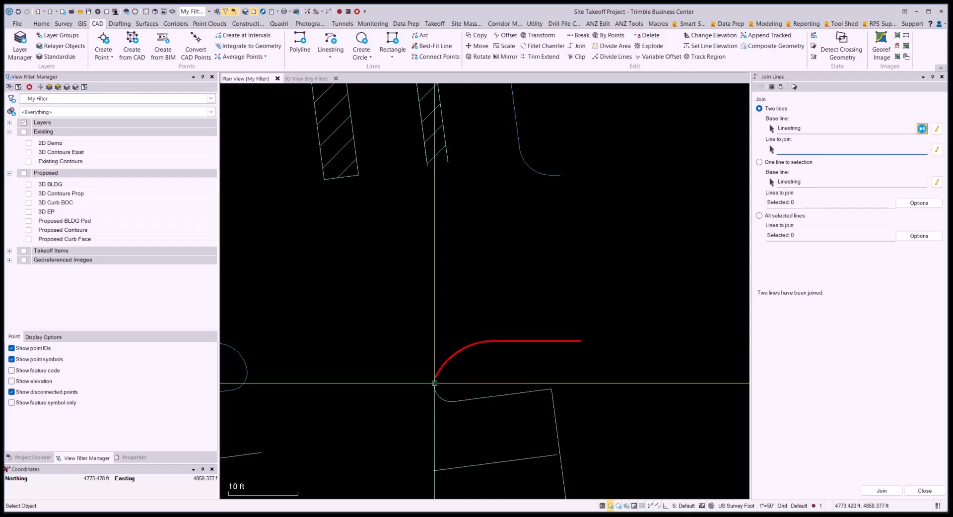
{"action": "left_click", "coordinate": [464, 400]}
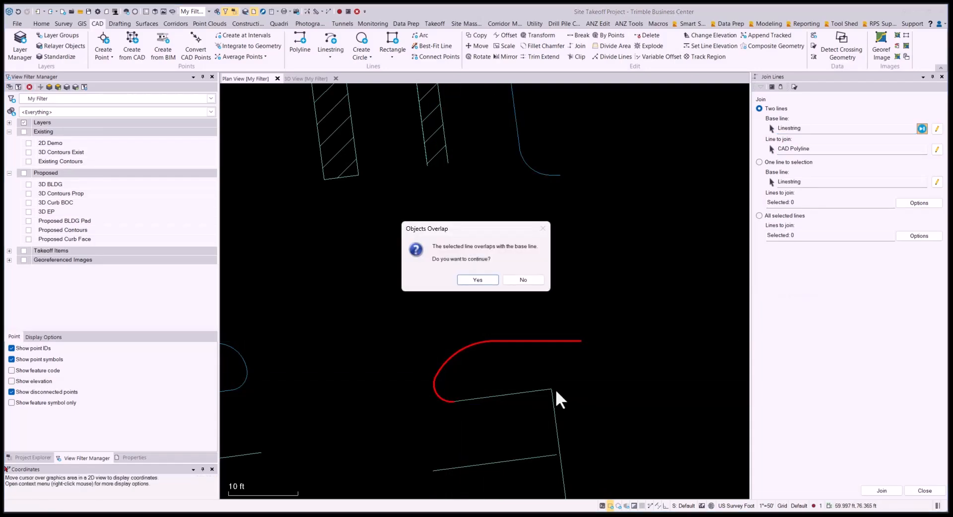
{"action": "left_click", "coordinate": [478, 279]}
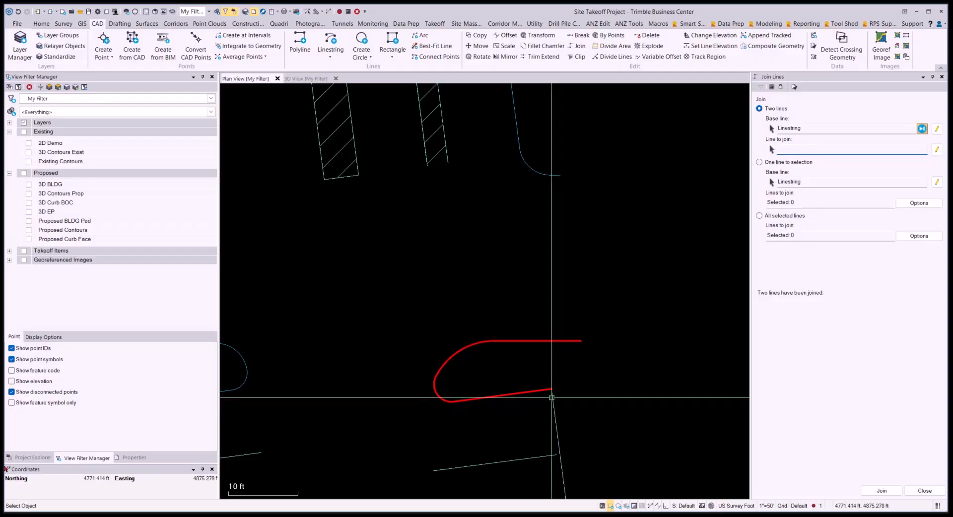
Join the east parking bay's back curb, the southeast jog with its rounded corner and the south curb edge to the line
{"action": "scroll", "coordinate": [551, 298], "scroll_direction": "down", "scroll_amount": 3}
{"action": "middle_click_drag", "start_coordinate": [598, 412], "coordinate": [598, 255]}
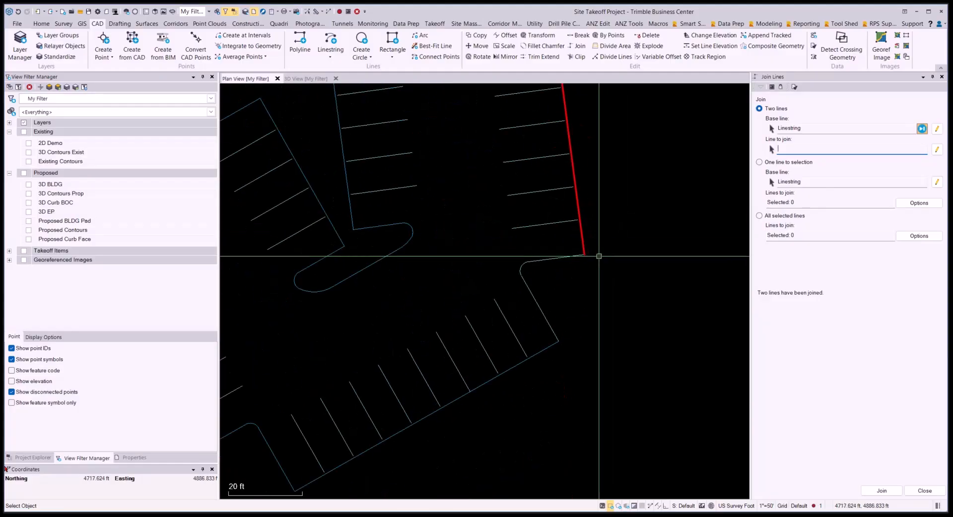
{"action": "scroll", "coordinate": [541, 261], "scroll_direction": "up", "scroll_amount": 3}
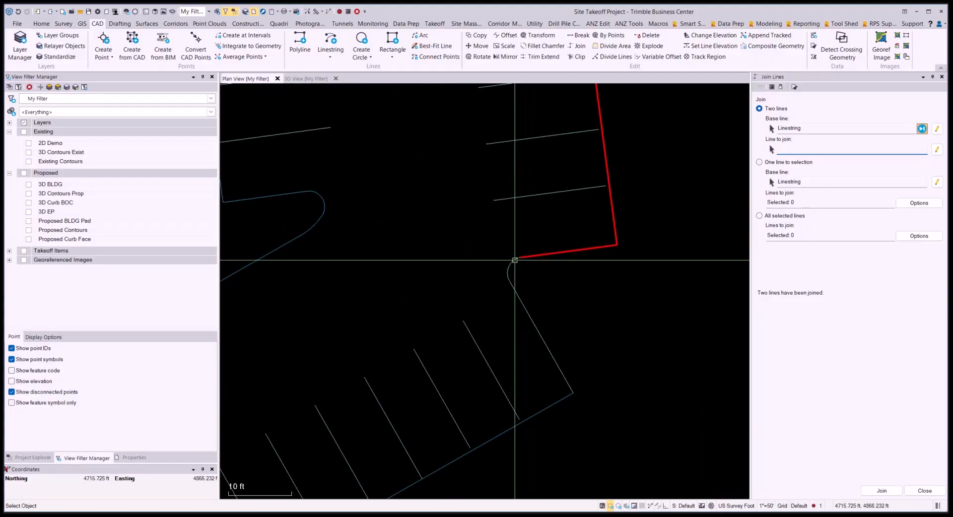
{"action": "left_click", "coordinate": [514, 289]}
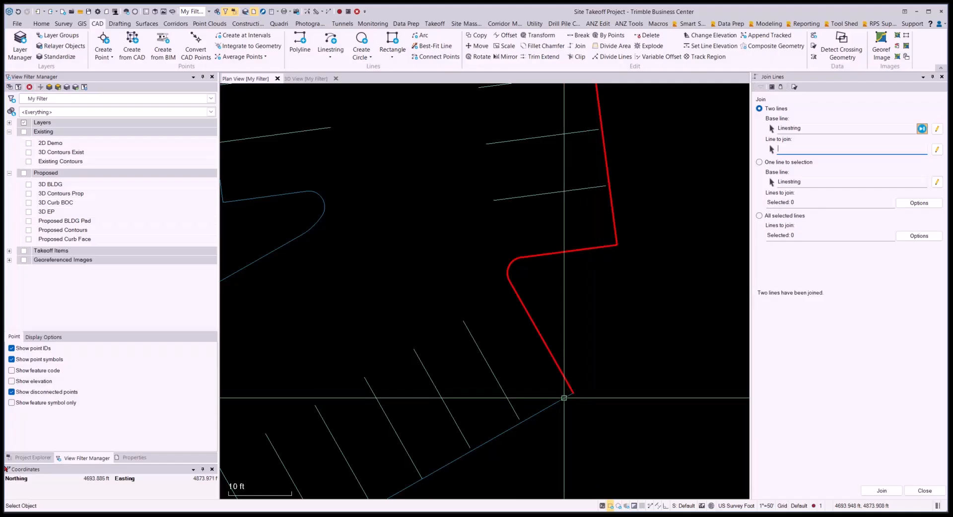
{"action": "left_click", "coordinate": [565, 397]}
Join the southwest jog of the parking lot curb, including its rounded corner and short straight segments, to the line
{"action": "scroll", "coordinate": [554, 447], "scroll_direction": "down", "scroll_amount": 3}
{"action": "middle_click_drag", "start_coordinate": [553, 446], "coordinate": [668, 226]}
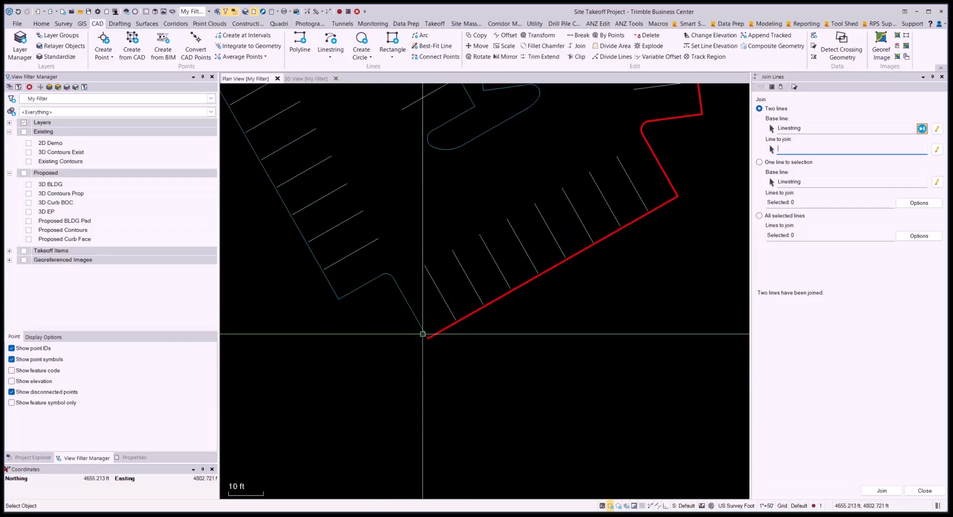
{"action": "scroll", "coordinate": [390, 279], "scroll_direction": "up", "scroll_amount": 3}
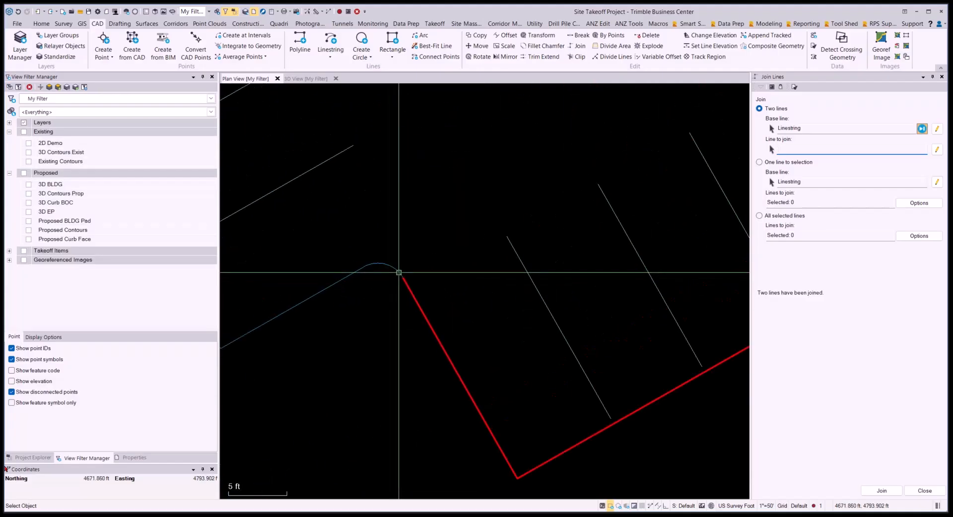
{"action": "left_click", "coordinate": [398, 273]}
{"action": "scroll", "coordinate": [357, 270], "scroll_direction": "down", "scroll_amount": 2}
{"action": "middle_click_drag", "start_coordinate": [419, 288], "coordinate": [514, 344]}
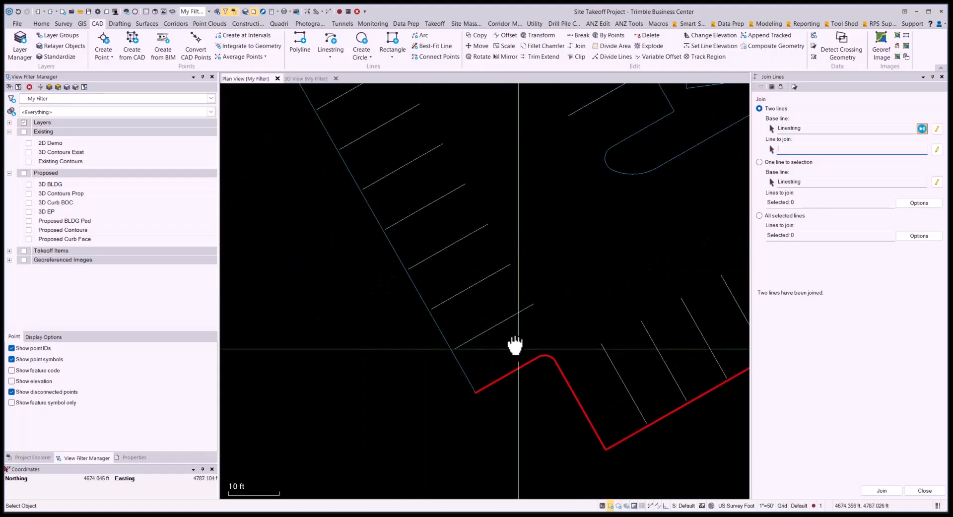
Join the west parking bay's curb, its rounded island end and the diagonal edge toward the southwest drive to the line
{"action": "scroll", "coordinate": [470, 383], "scroll_direction": "down", "scroll_amount": 3}
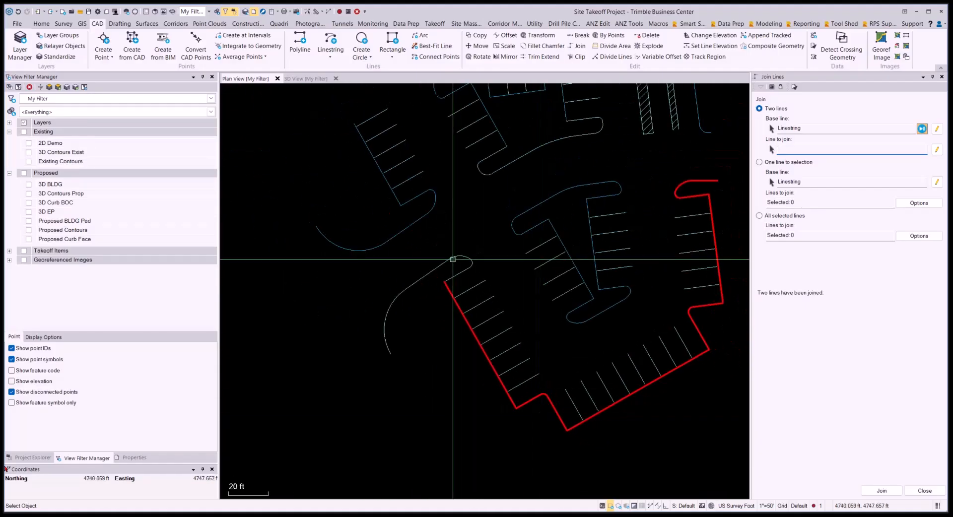
{"action": "scroll", "coordinate": [437, 271], "scroll_direction": "up", "scroll_amount": 5}
{"action": "left_click", "coordinate": [433, 270]}
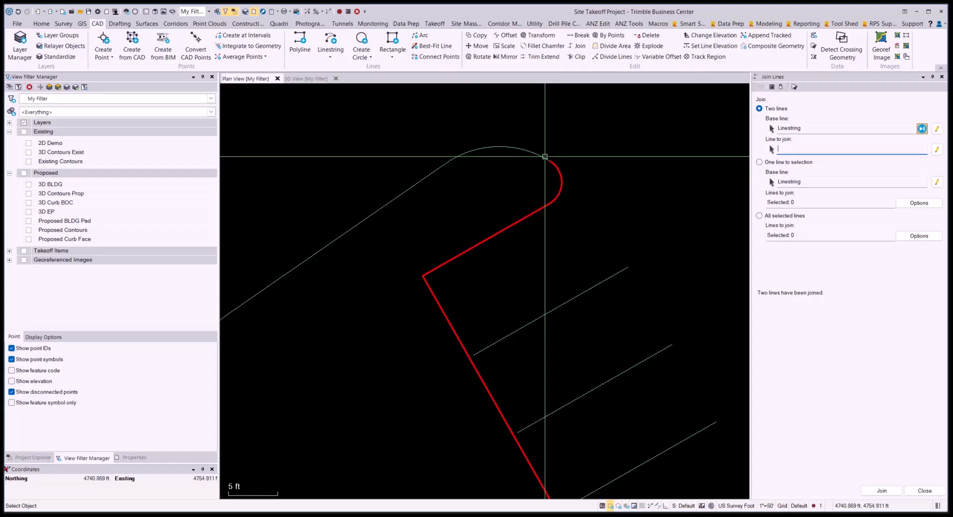
{"action": "left_click", "coordinate": [545, 157]}
{"action": "left_click", "coordinate": [442, 168]}
{"action": "scroll", "coordinate": [442, 167], "scroll_direction": "down", "scroll_amount": 2}
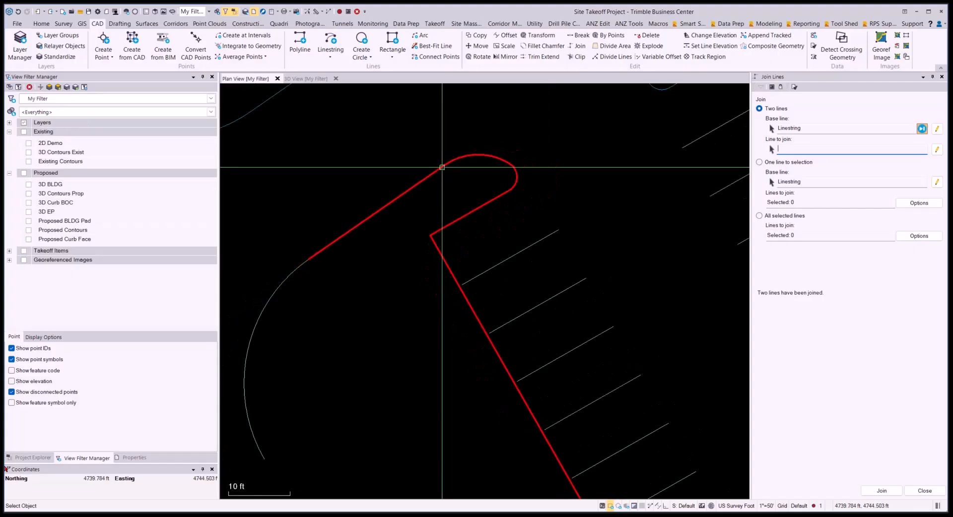
Join the large curved return at the southwest drive to the parking lot curb line, accepting the overlap
{"action": "middle_click_drag", "start_coordinate": [381, 285], "coordinate": [545, 243]}
{"action": "left_click", "coordinate": [461, 224]}
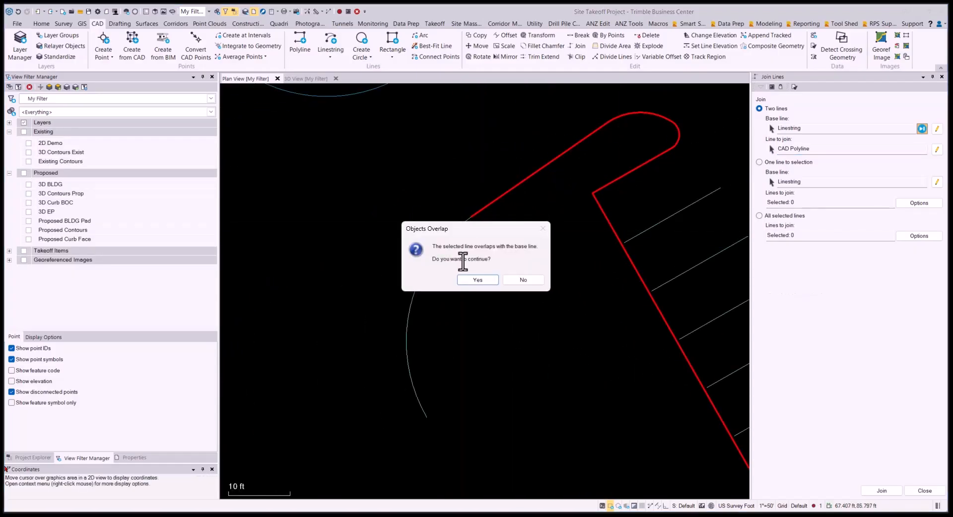
{"action": "left_click", "coordinate": [478, 280]}
{"action": "scroll", "coordinate": [462, 389], "scroll_direction": "down", "scroll_amount": 3}
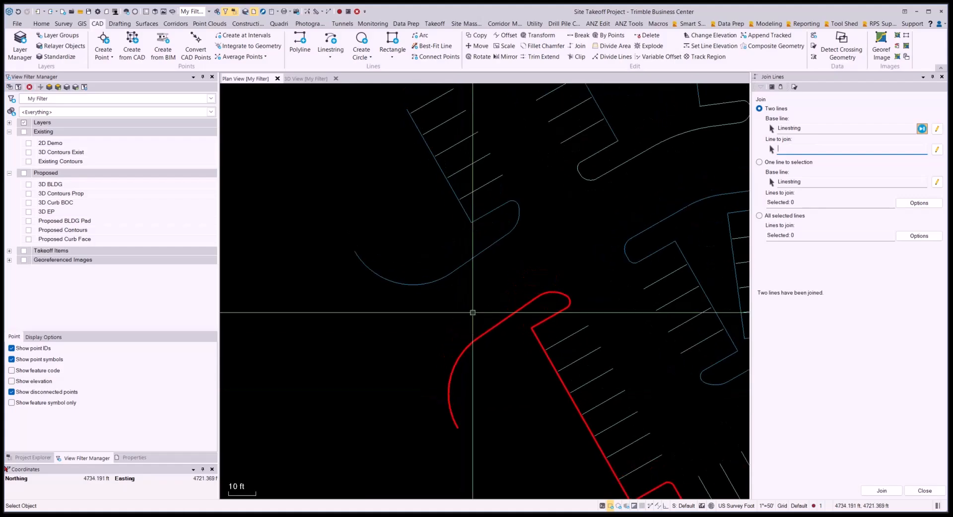
Join the curved return north of the southwest drive, the diagonal edge, rounded end and west parking bay curb into one line, accepting the overlap
{"action": "left_click", "coordinate": [809, 127]}
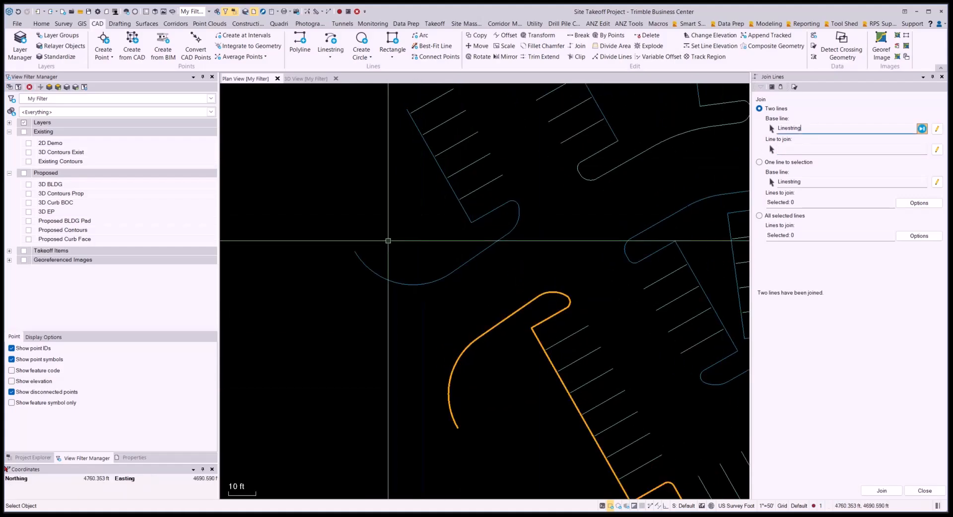
{"action": "scroll", "coordinate": [417, 268], "scroll_direction": "up", "scroll_amount": 1}
{"action": "left_click", "coordinate": [471, 274]}
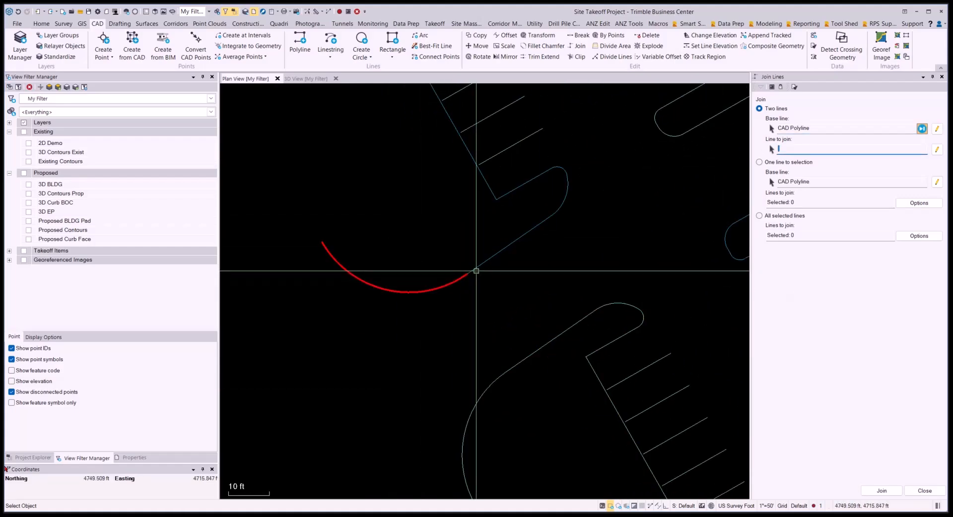
{"action": "left_click", "coordinate": [532, 232]}
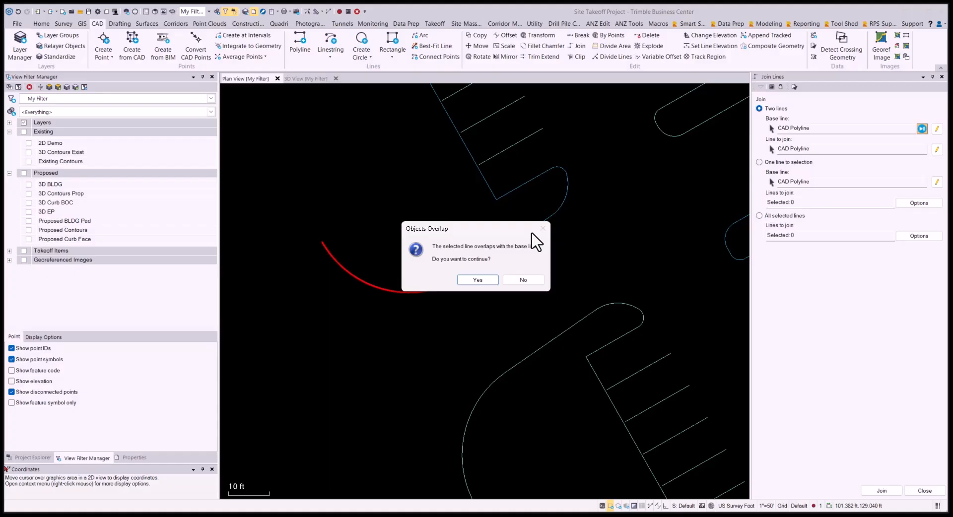
{"action": "left_click", "coordinate": [483, 281]}
{"action": "scroll", "coordinate": [556, 211], "scroll_direction": "up", "scroll_amount": 3}
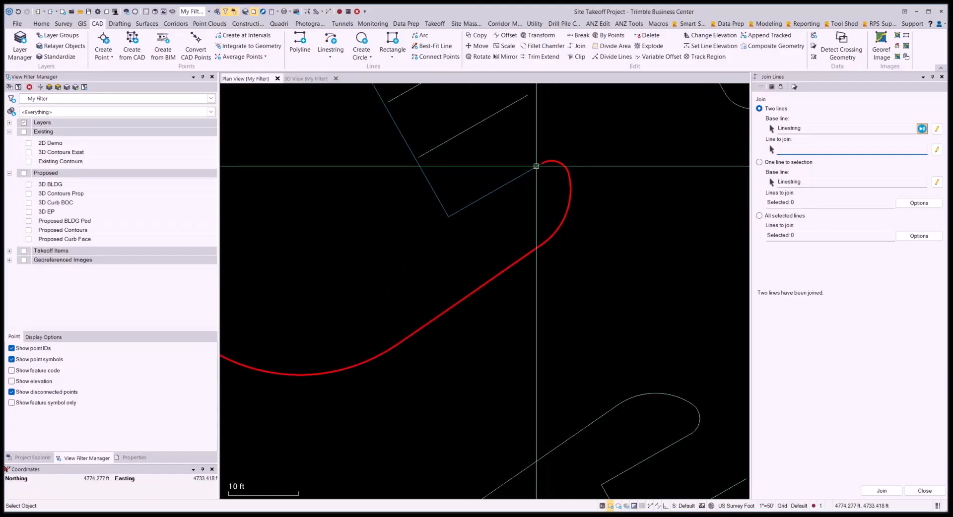
{"action": "scroll", "coordinate": [527, 397], "scroll_direction": "down", "scroll_amount": 6}
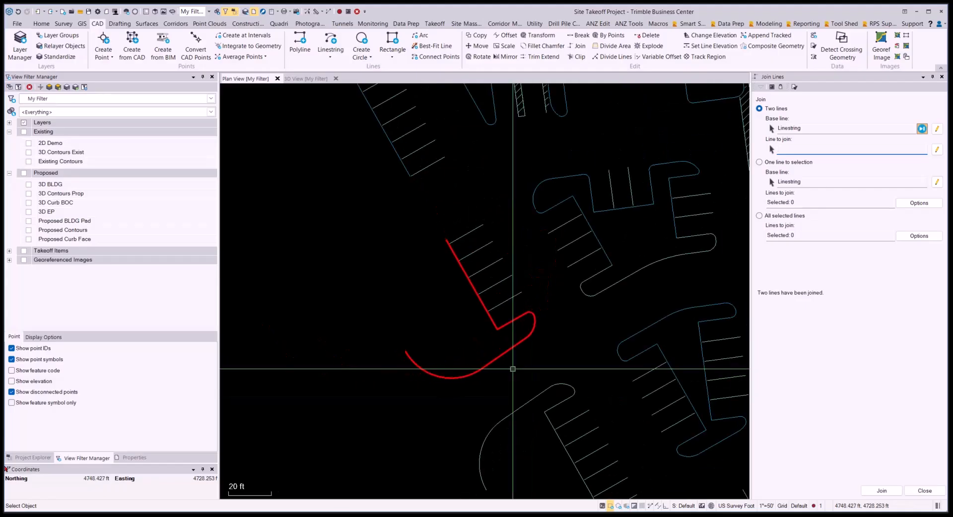
Join the northwest parking bay's curb, its jog with the rounded corner, the long drive edge and the curved return into a new line
{"action": "middle_click_drag", "start_coordinate": [440, 233], "coordinate": [528, 334]}
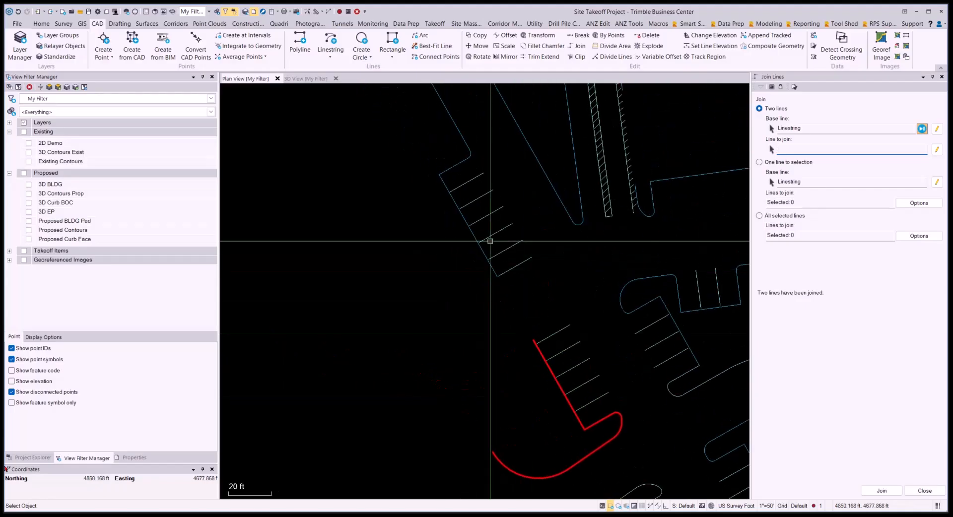
{"action": "left_click", "coordinate": [808, 130]}
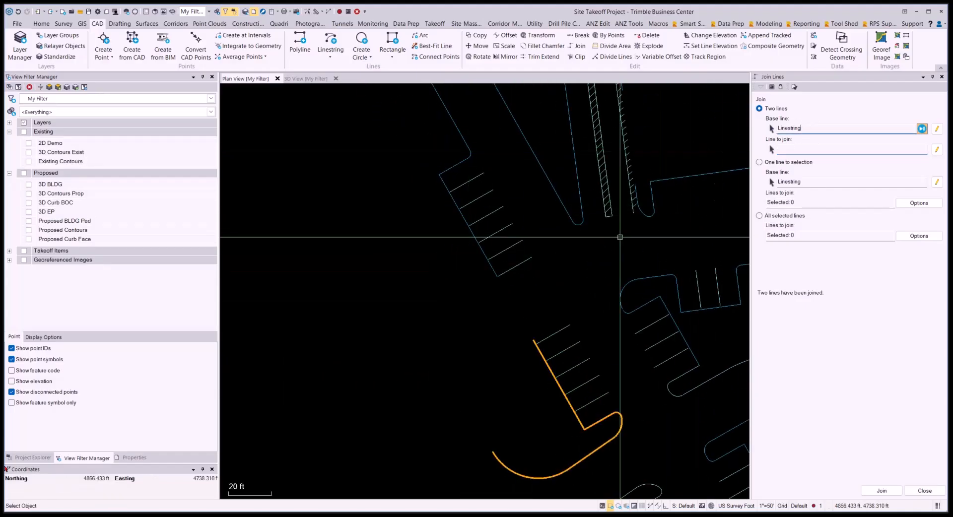
{"action": "left_click", "coordinate": [441, 180]}
{"action": "scroll", "coordinate": [476, 153], "scroll_direction": "up", "scroll_amount": 5}
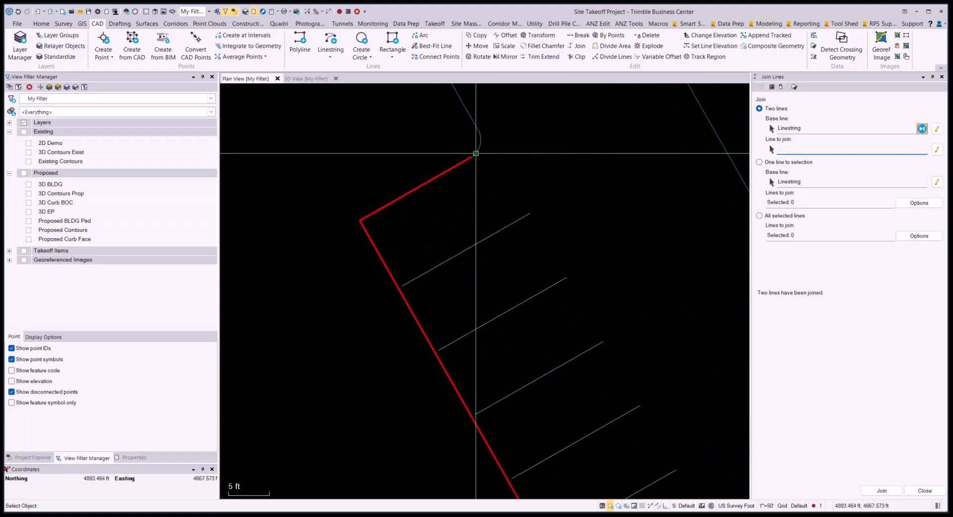
{"action": "middle_click_drag", "start_coordinate": [477, 149], "coordinate": [546, 292]}
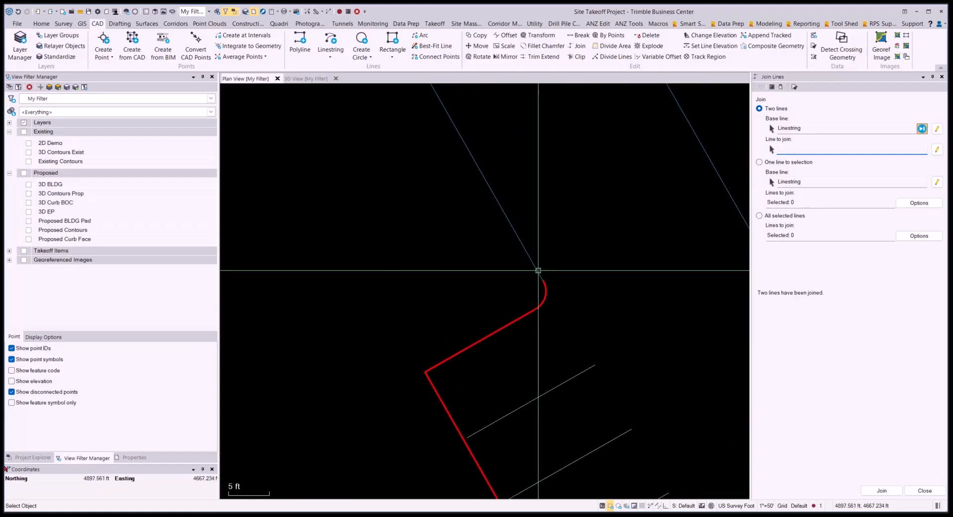
{"action": "scroll", "coordinate": [539, 322], "scroll_direction": "down", "scroll_amount": 3}
{"action": "middle_click_drag", "start_coordinate": [511, 168], "coordinate": [628, 372]}
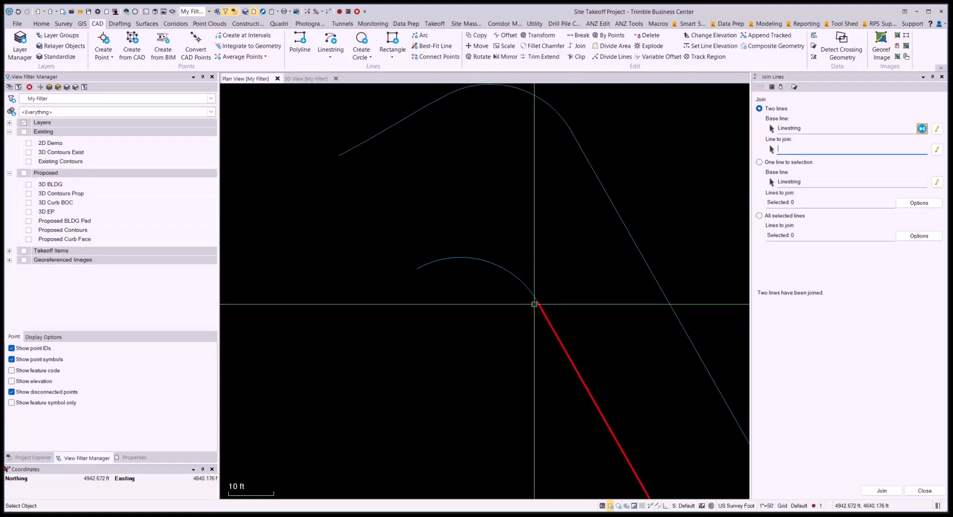
{"action": "scroll", "coordinate": [421, 235], "scroll_direction": "down", "scroll_amount": 9}
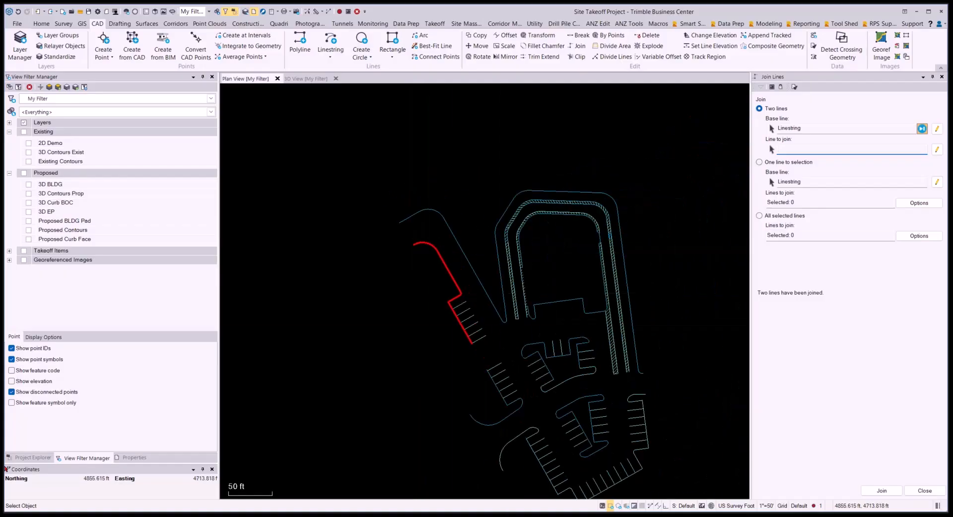
Start a new line from the northern parking island's upper-left edge and join the rounded corners and straight edges of its north stall recess
{"action": "middle_click_drag", "start_coordinate": [482, 309], "coordinate": [466, 182]}
{"action": "scroll", "coordinate": [466, 183], "scroll_direction": "down", "scroll_amount": 2}
{"action": "scroll", "coordinate": [519, 216], "scroll_direction": "up", "scroll_amount": 4}
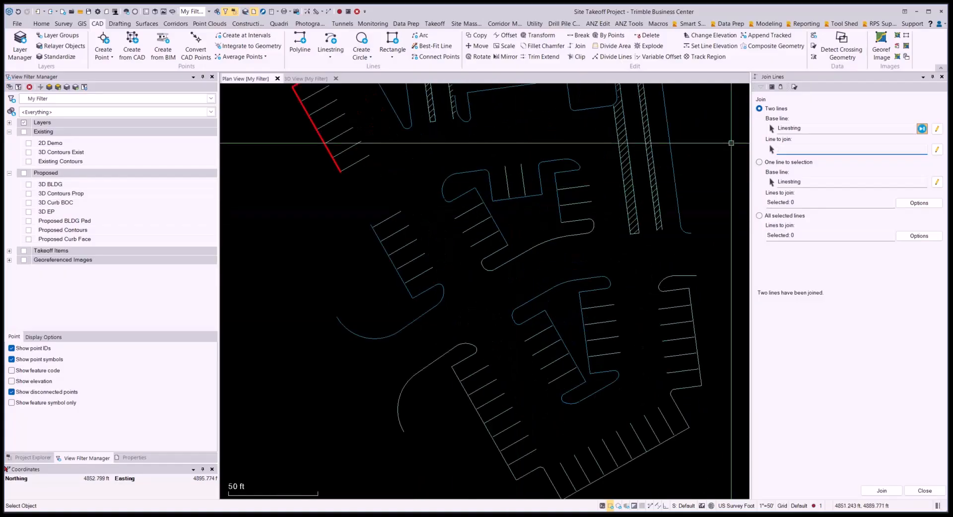
{"action": "scroll", "coordinate": [501, 183], "scroll_direction": "up", "scroll_amount": 6}
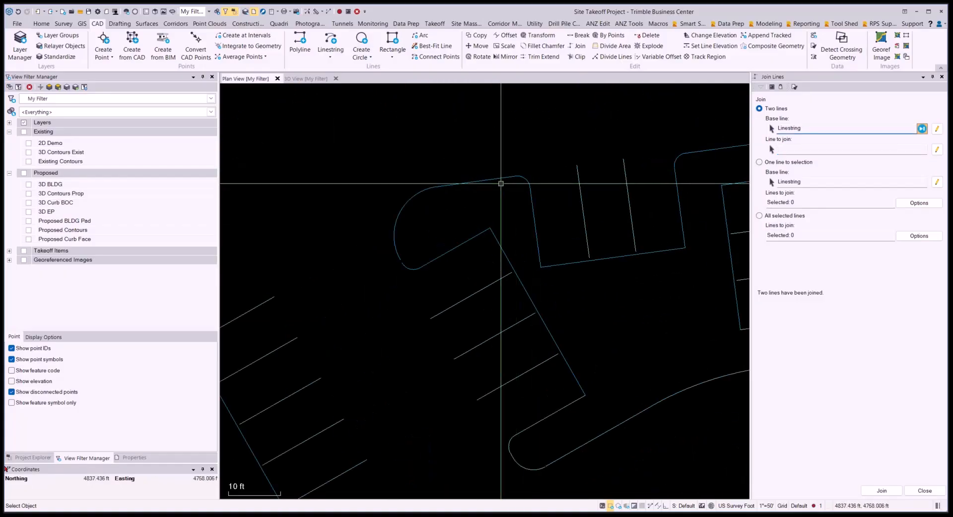
{"action": "scroll", "coordinate": [510, 178], "scroll_direction": "up", "scroll_amount": 2}
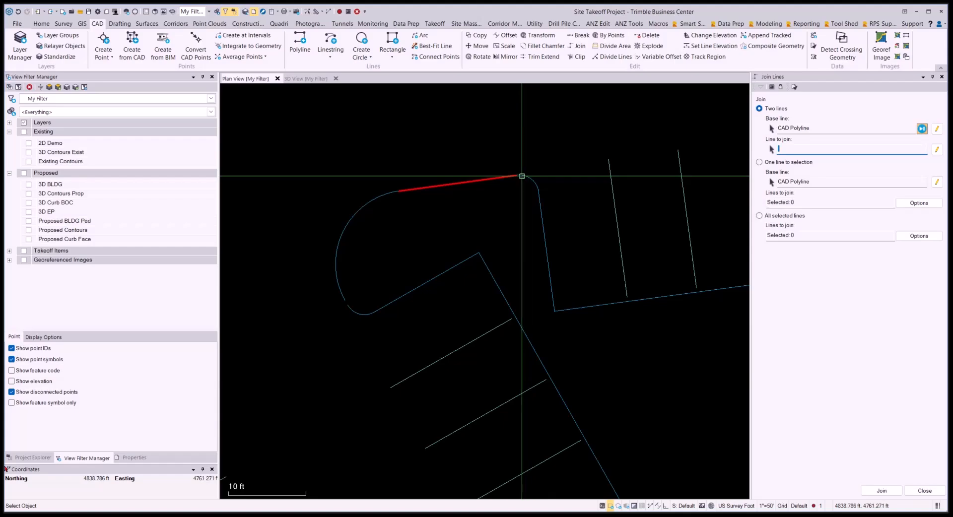
{"action": "left_click", "coordinate": [519, 176]}
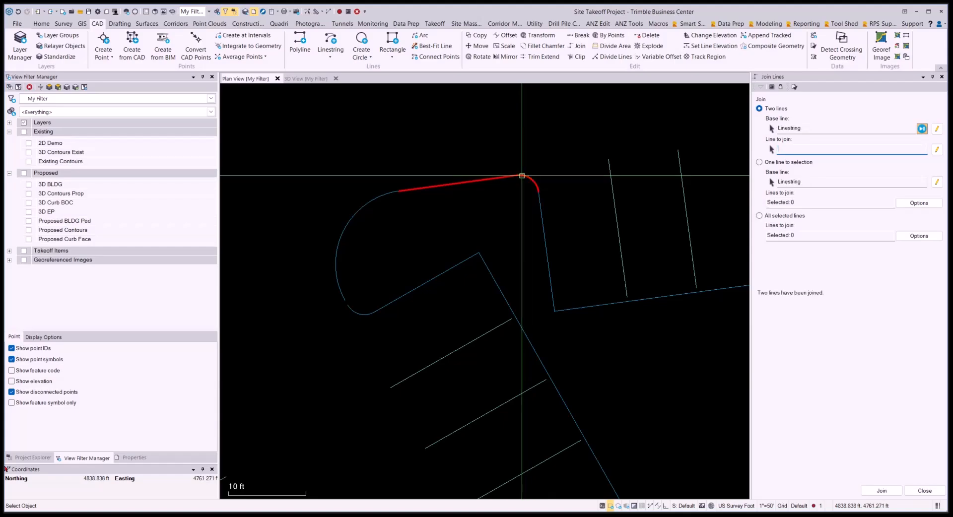
{"action": "left_click", "coordinate": [537, 201]}
{"action": "middle_click_drag", "start_coordinate": [633, 266], "coordinate": [504, 275]}
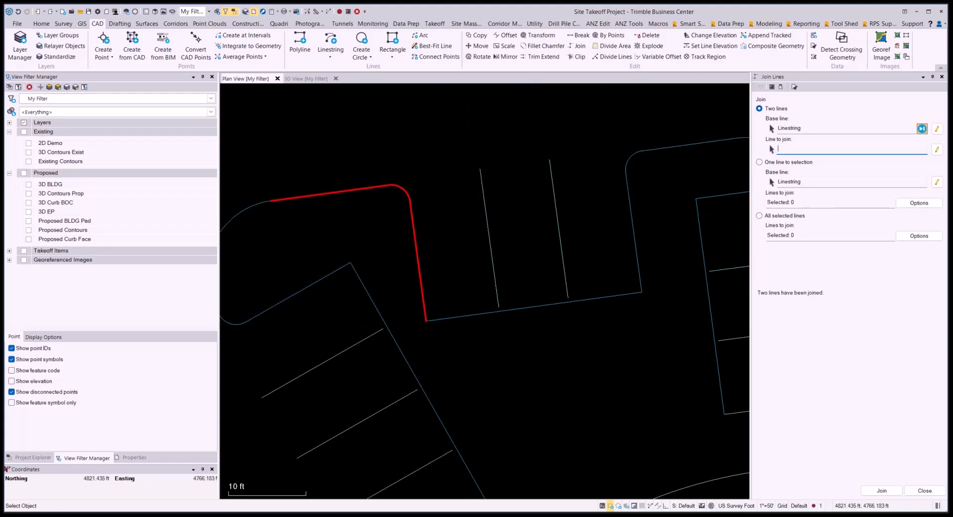
{"action": "left_click", "coordinate": [600, 297]}
{"action": "left_click", "coordinate": [477, 280]}
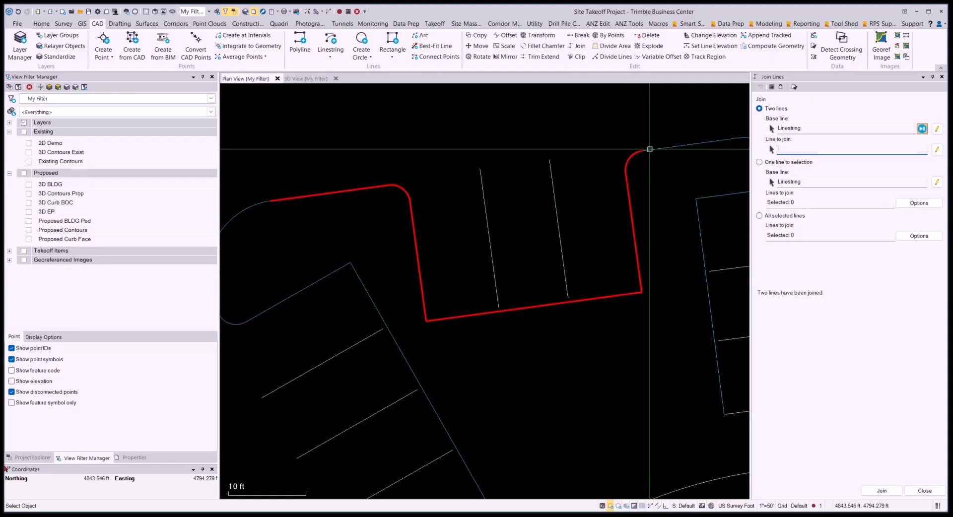
Join the island's northeast edge, its rounded tip and the straight edges around the east stalls to the line
{"action": "middle_click_drag", "start_coordinate": [649, 149], "coordinate": [432, 164]}
{"action": "scroll", "coordinate": [589, 185], "scroll_direction": "up", "scroll_amount": 3}
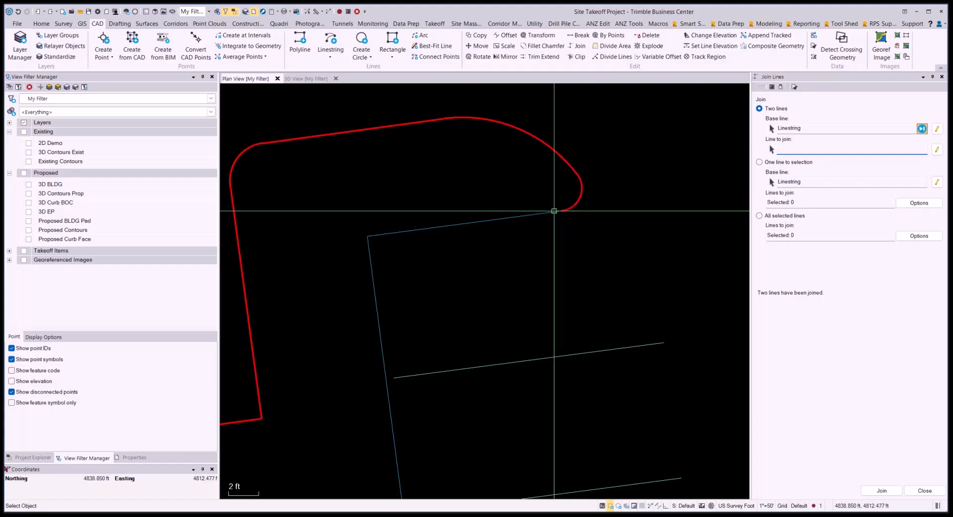
{"action": "scroll", "coordinate": [351, 266], "scroll_direction": "down", "scroll_amount": 3}
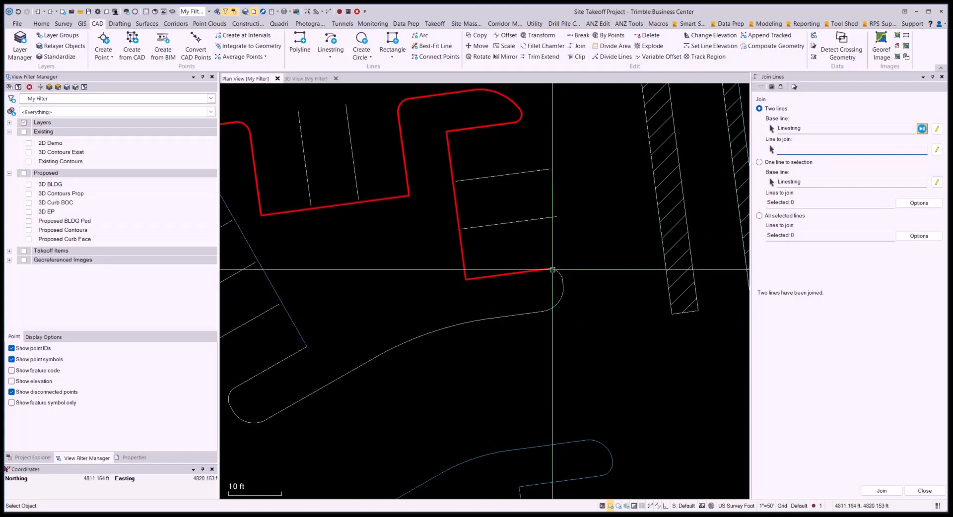
Join the upper arc of the island's southeast end, and undo the attempted joins of the short straight segment and lower arc
{"action": "scroll", "coordinate": [552, 270], "scroll_direction": "up", "scroll_amount": 5}
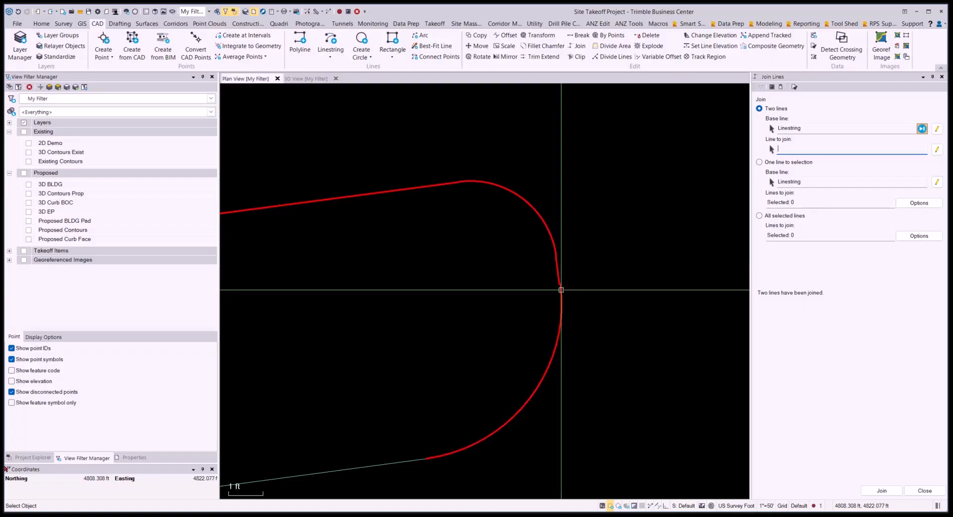
{"action": "scroll", "coordinate": [561, 290], "scroll_direction": "down", "scroll_amount": 2}
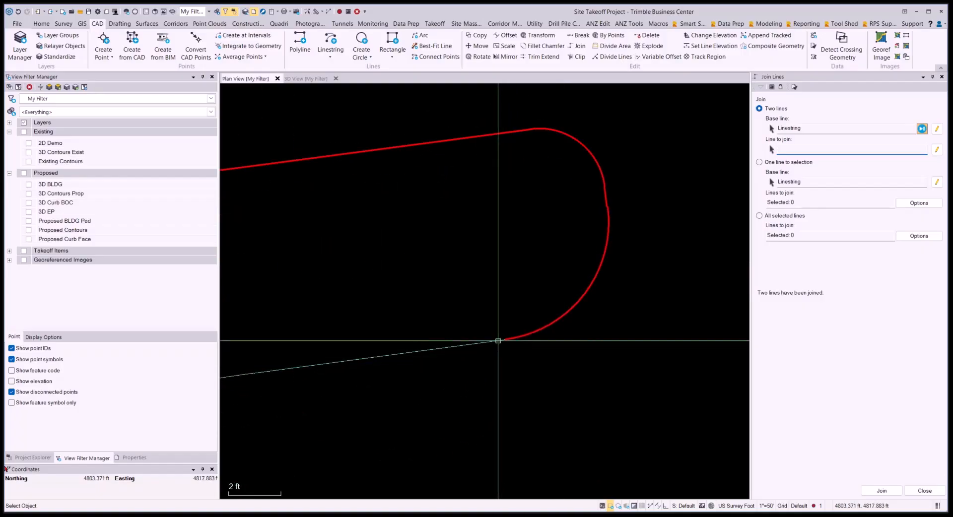
{"action": "left_click", "coordinate": [18, 11]}
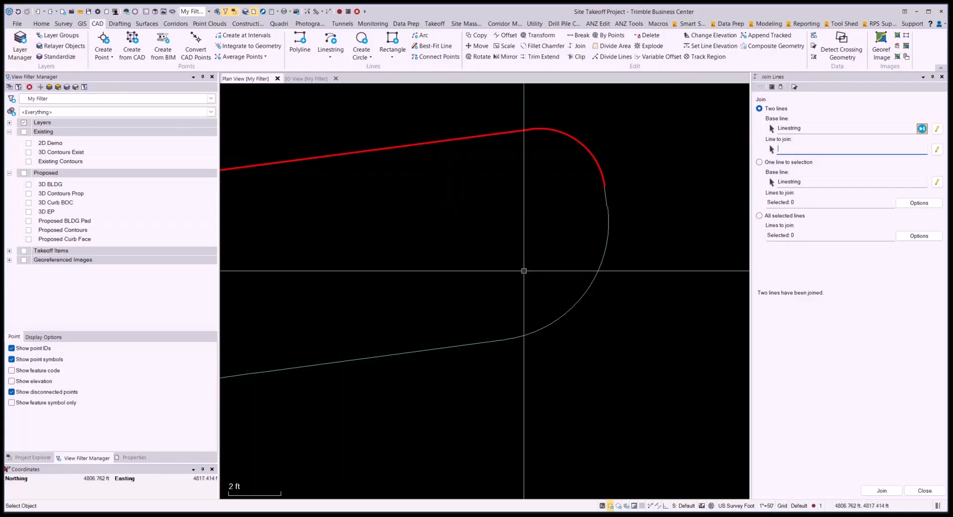
Join the short straight segment and the lower arc of the island's southeast rounded end to the line
{"action": "scroll", "coordinate": [558, 274], "scroll_direction": "down", "scroll_amount": 3}
{"action": "scroll", "coordinate": [559, 276], "scroll_direction": "down", "scroll_amount": 8}
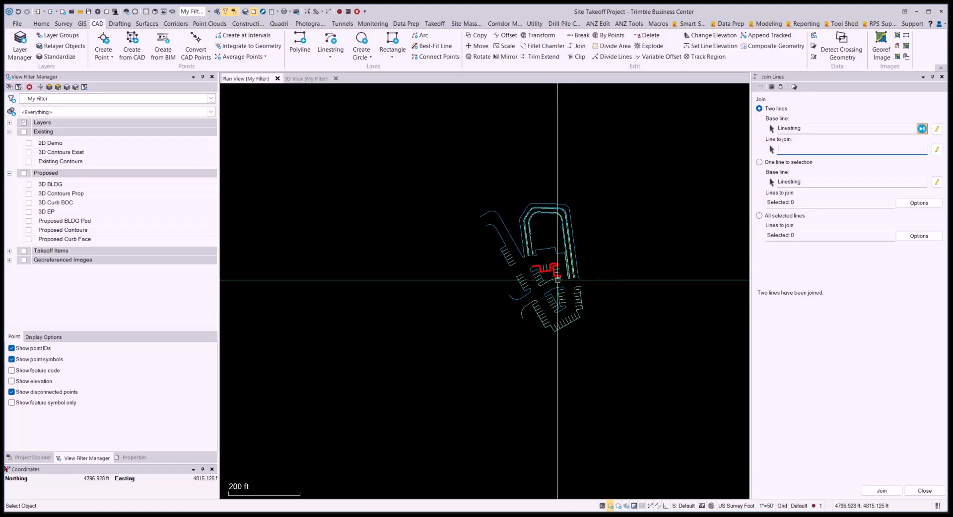
{"action": "scroll", "coordinate": [565, 277], "scroll_direction": "up", "scroll_amount": 12}
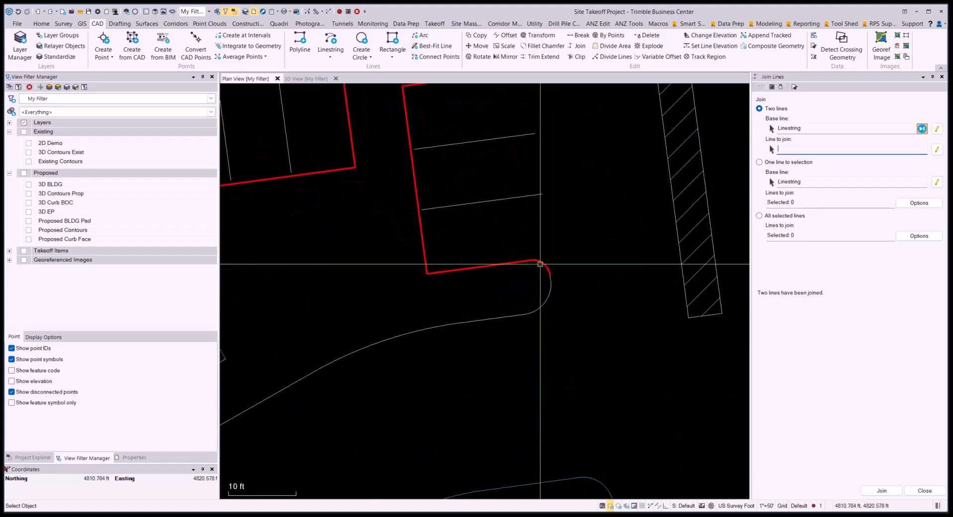
{"action": "scroll", "coordinate": [546, 278], "scroll_direction": "up", "scroll_amount": 4}
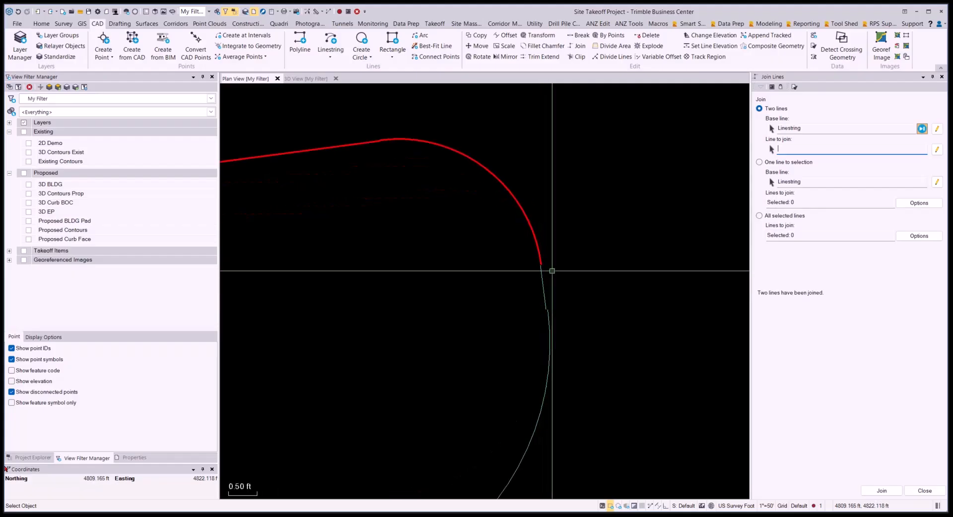
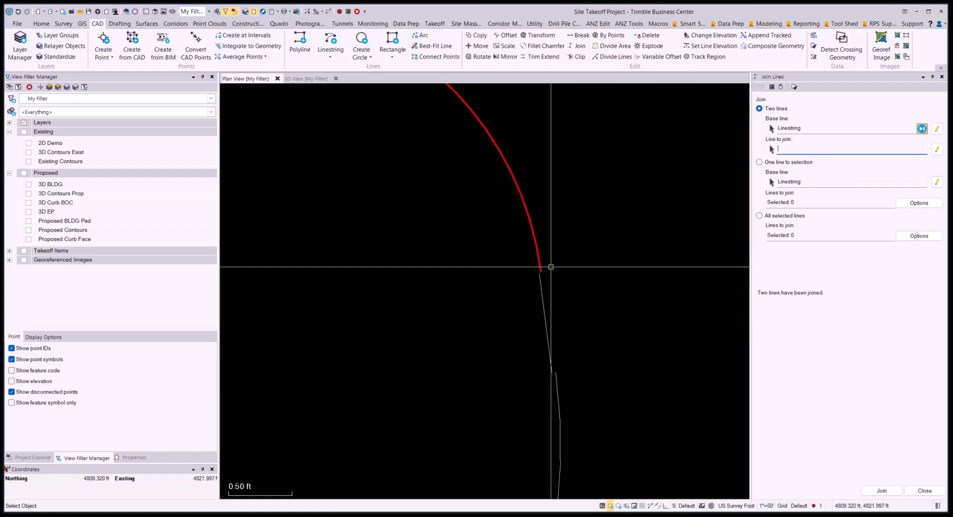
{"action": "scroll", "coordinate": [549, 322], "scroll_direction": "down", "scroll_amount": 2}
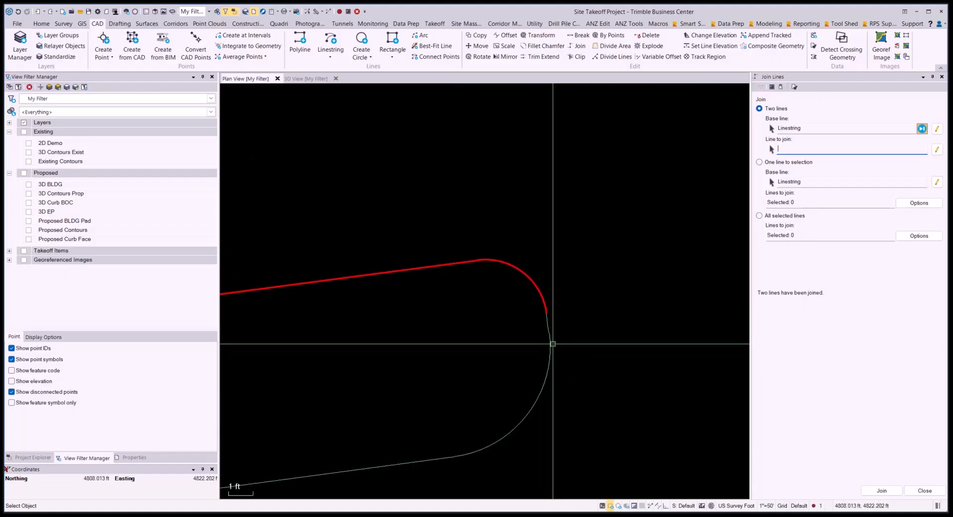
{"action": "scroll", "coordinate": [552, 343], "scroll_direction": "up", "scroll_amount": 3}
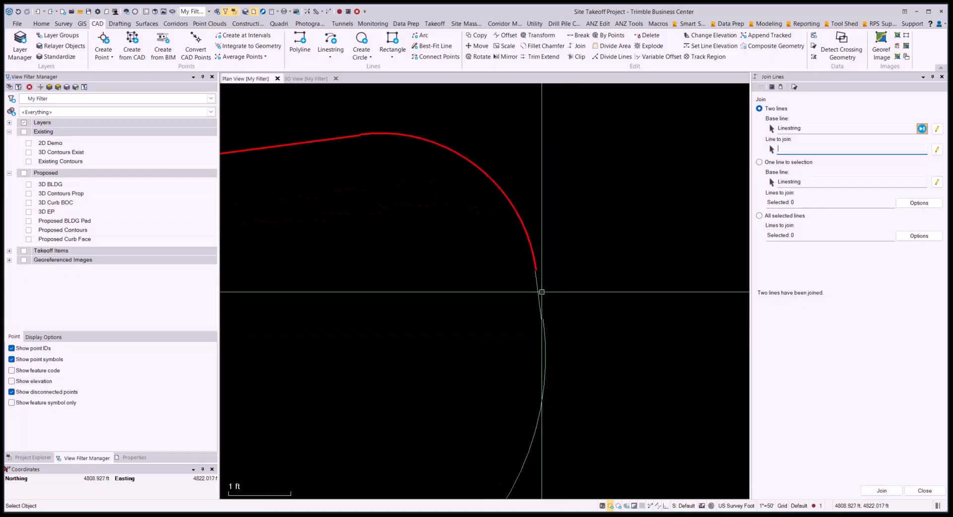
{"action": "scroll", "coordinate": [551, 313], "scroll_direction": "up", "scroll_amount": 2}
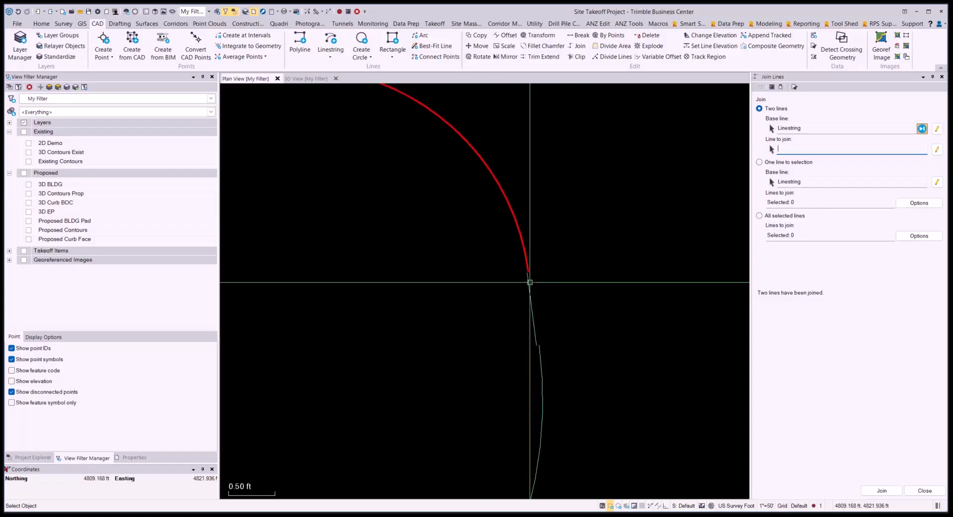
{"action": "scroll", "coordinate": [593, 293], "scroll_direction": "down", "scroll_amount": 6}
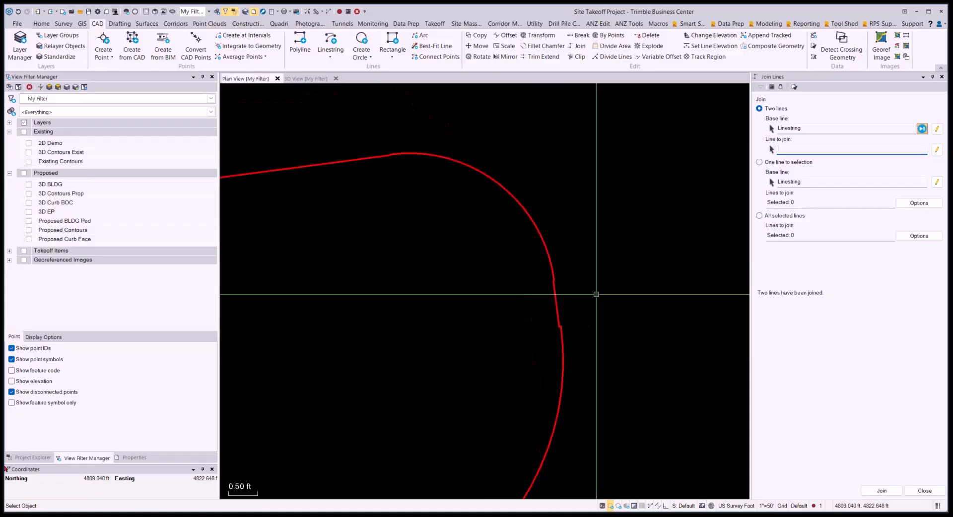
Join the straight edge, long curve and diagonal edge along the island's south side to the line
{"action": "scroll", "coordinate": [549, 342], "scroll_direction": "down", "scroll_amount": 4}
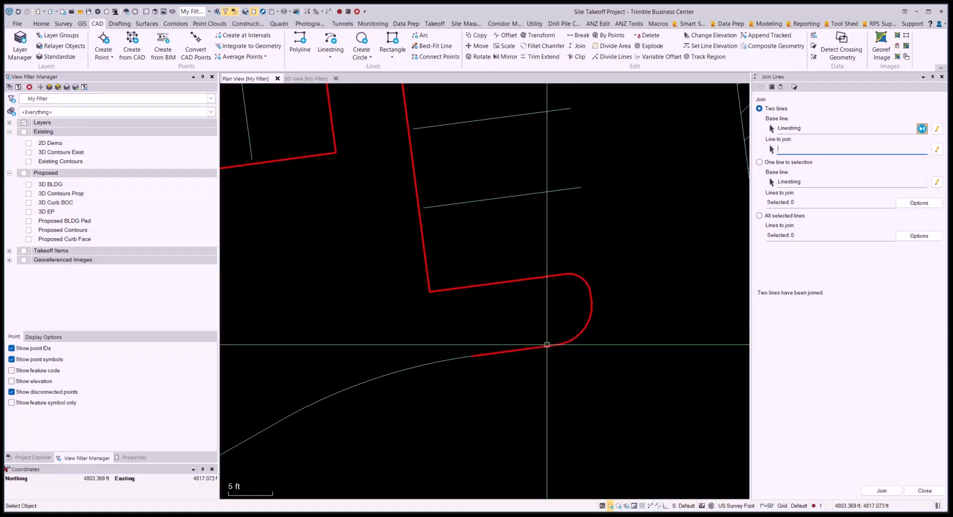
{"action": "scroll", "coordinate": [617, 319], "scroll_direction": "up", "scroll_amount": 3}
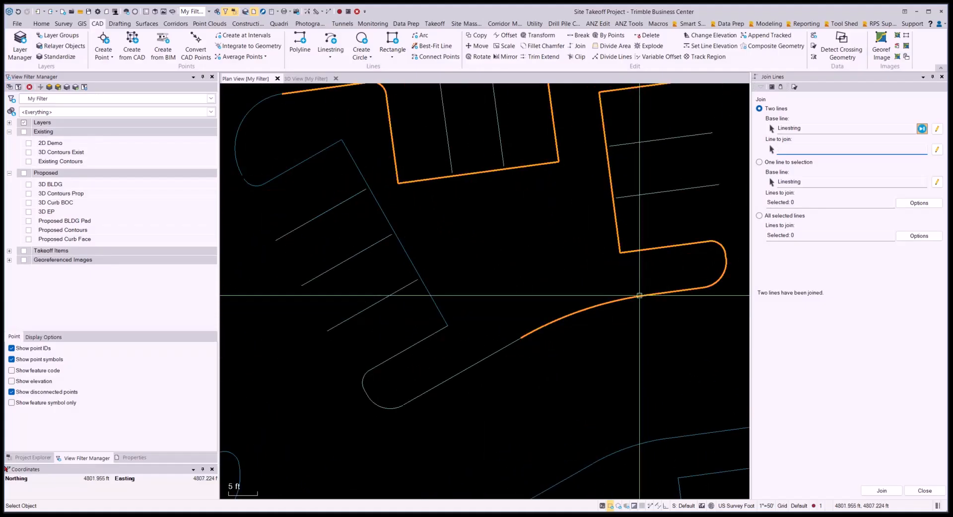
{"action": "left_click", "coordinate": [511, 342]}
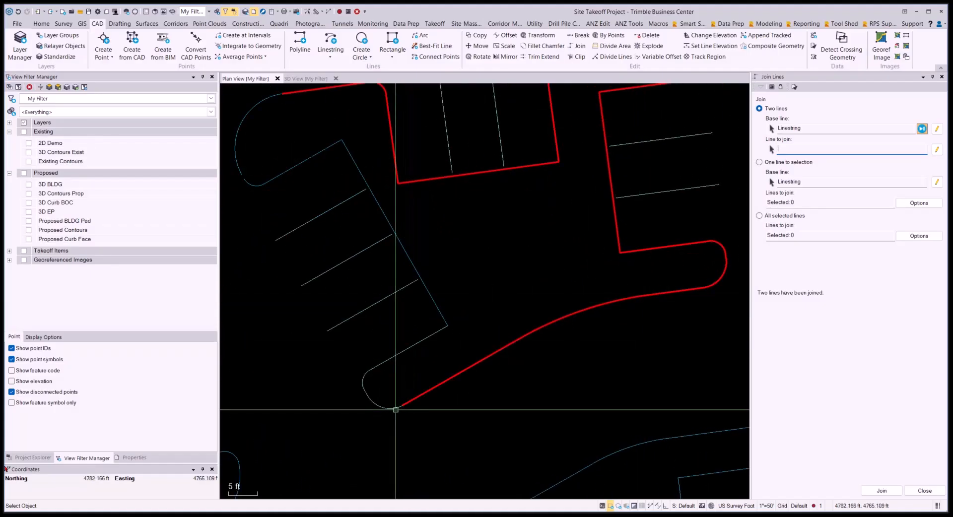
Join the island's southwest rounded end to the line, accepting the overlap, and add the straight edges around the west stalls
{"action": "scroll", "coordinate": [401, 407], "scroll_direction": "up", "scroll_amount": 5}
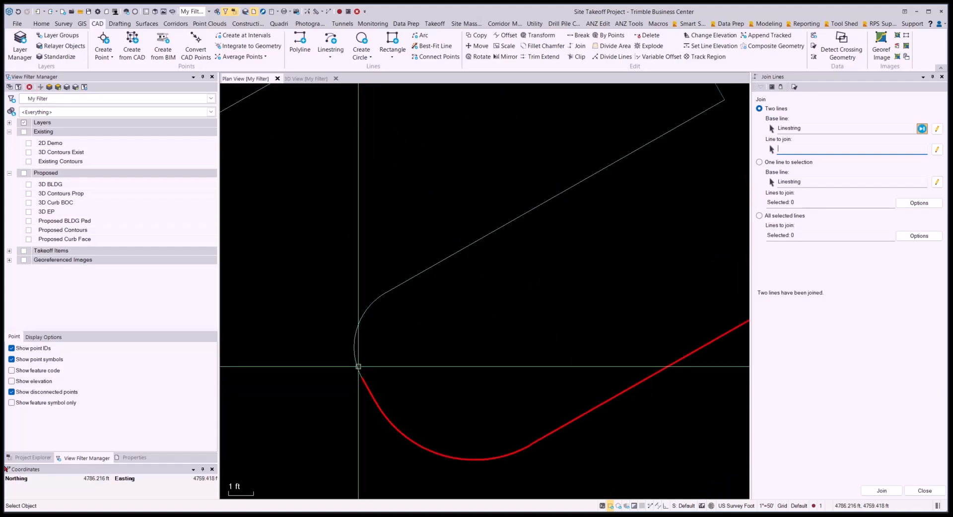
{"action": "scroll", "coordinate": [355, 367], "scroll_direction": "down", "scroll_amount": 5}
{"action": "left_click", "coordinate": [378, 334]}
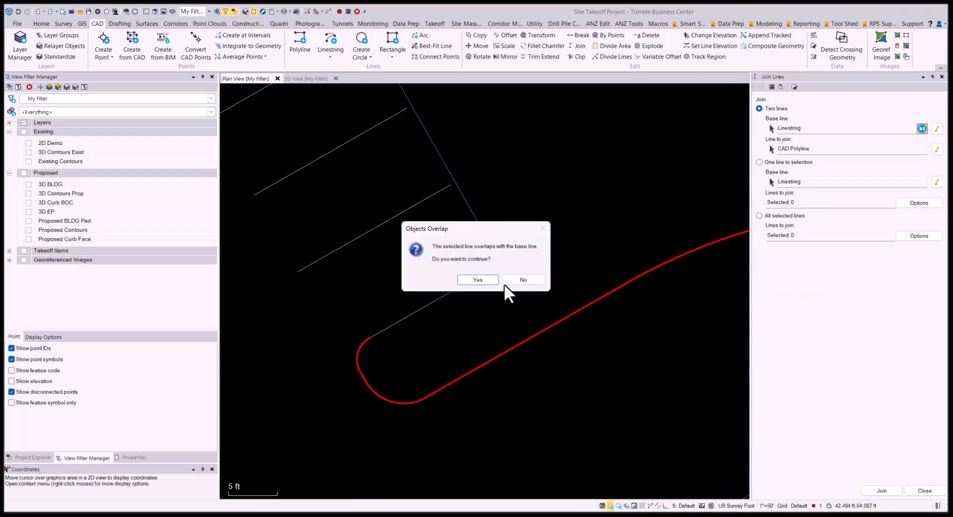
{"action": "left_click", "coordinate": [480, 279]}
{"action": "scroll", "coordinate": [558, 391], "scroll_direction": "down", "scroll_amount": 4}
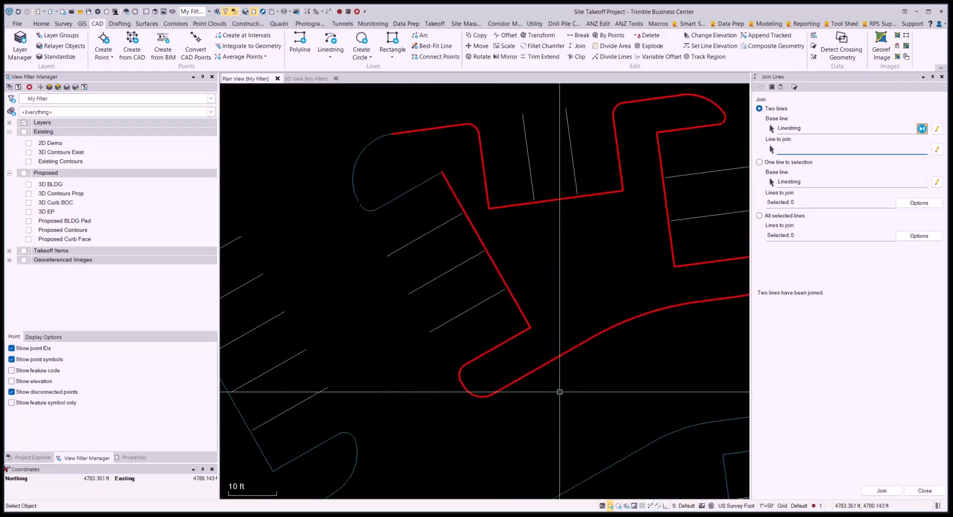
Join the straight edge and both arcs of the island's northwest rounded end to the line
{"action": "middle_click_drag", "start_coordinate": [511, 255], "coordinate": [526, 279]}
{"action": "scroll", "coordinate": [525, 278], "scroll_direction": "up", "scroll_amount": 2}
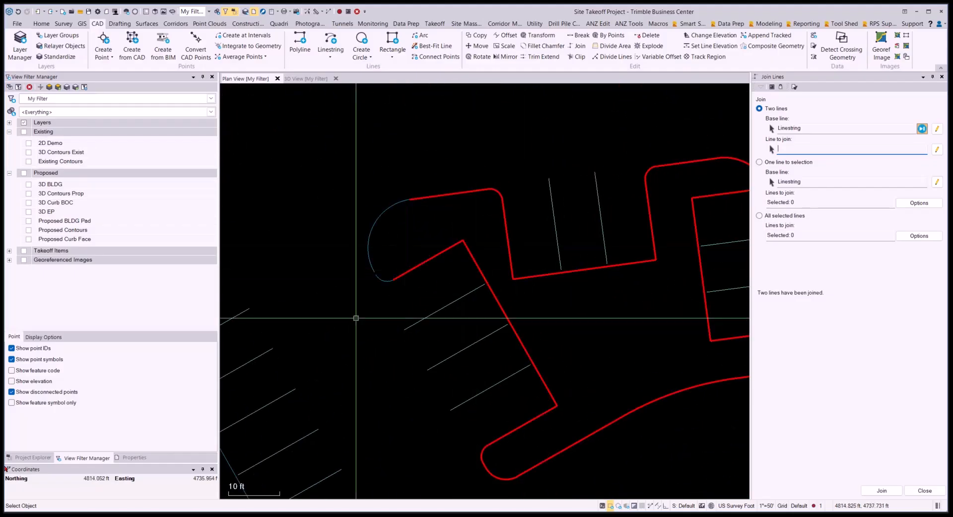
{"action": "scroll", "coordinate": [393, 284], "scroll_direction": "up", "scroll_amount": 2}
{"action": "left_click", "coordinate": [369, 271]}
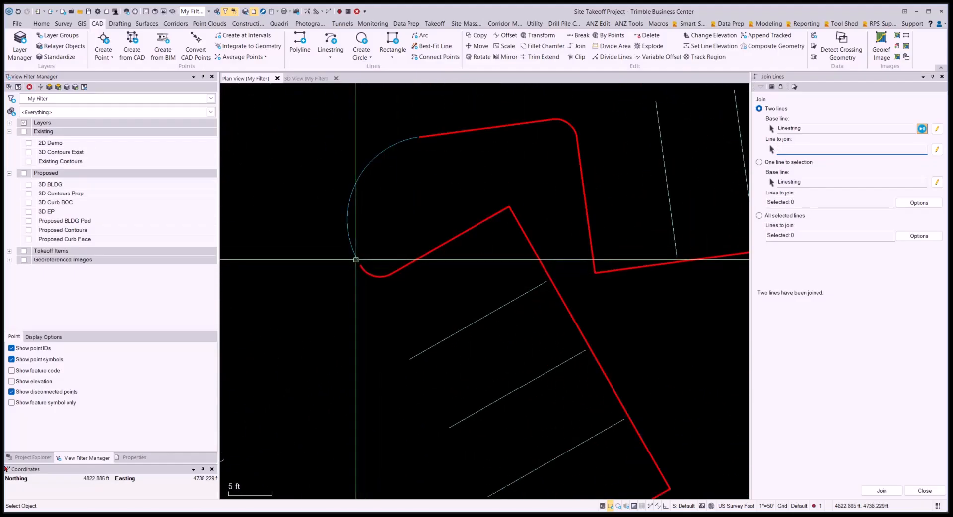
{"action": "scroll", "coordinate": [418, 152], "scroll_direction": "up", "scroll_amount": 7}
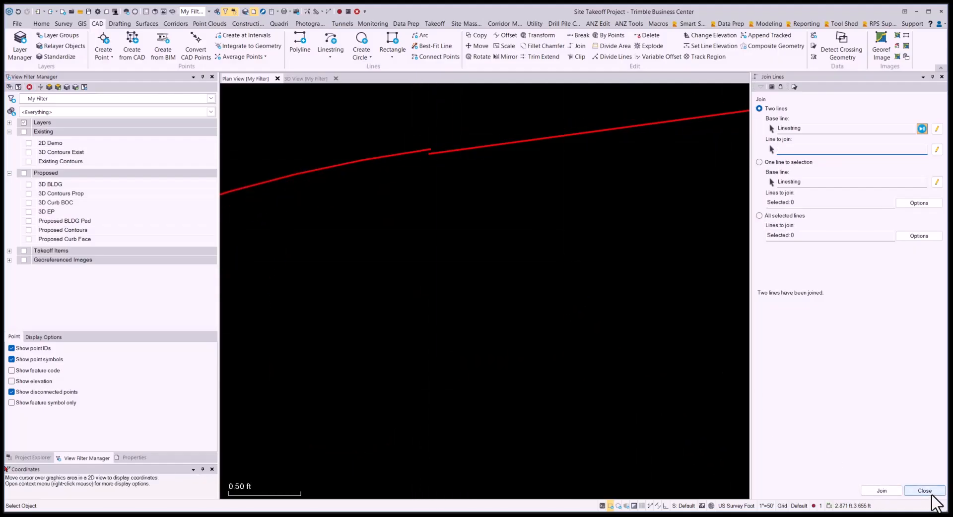
Finish joining and move the linestring's end point onto its other end to close the gap in the island's north edge
{"action": "left_click", "coordinate": [927, 491]}
{"action": "scroll", "coordinate": [596, 313], "scroll_direction": "up", "scroll_amount": 3}
{"action": "middle_click_drag", "start_coordinate": [493, 243], "coordinate": [542, 269]}
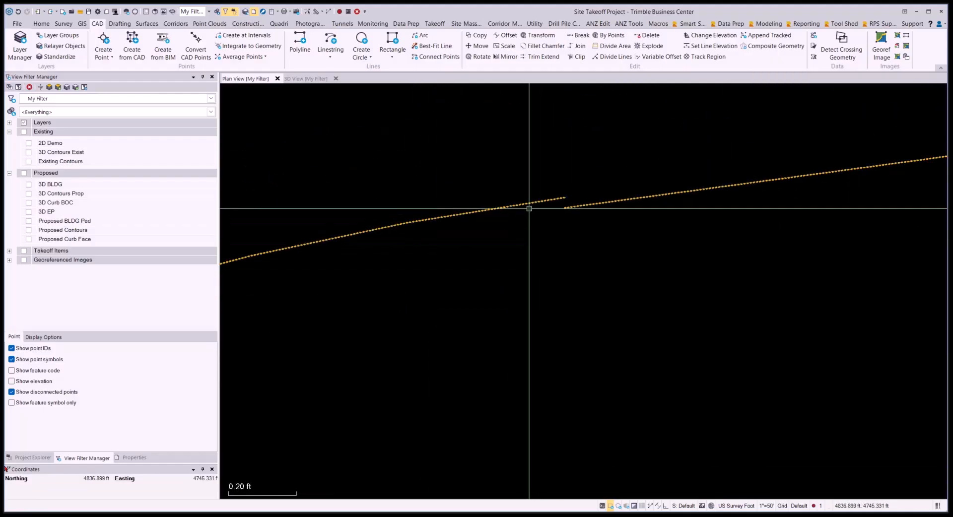
{"action": "left_click", "coordinate": [529, 188]}
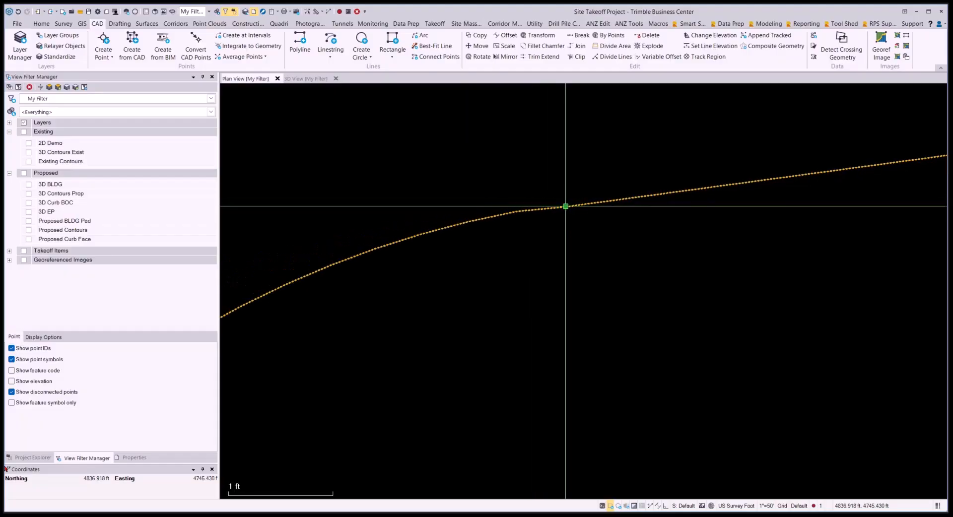
{"action": "scroll", "coordinate": [565, 206], "scroll_direction": "down", "scroll_amount": 10}
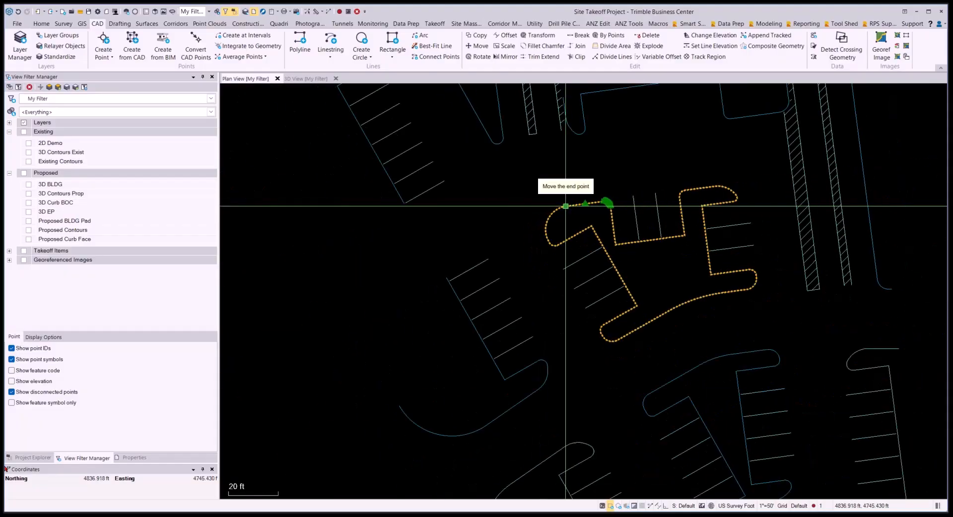
Check the length and area in the closed island linestring's properties, and clear the selection
{"action": "right_click", "coordinate": [510, 218]}
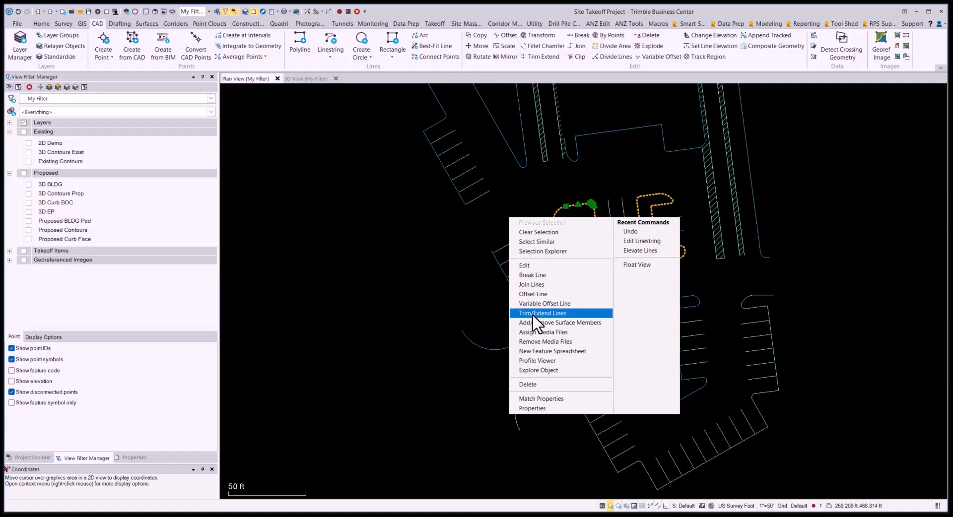
{"action": "left_click", "coordinate": [539, 408]}
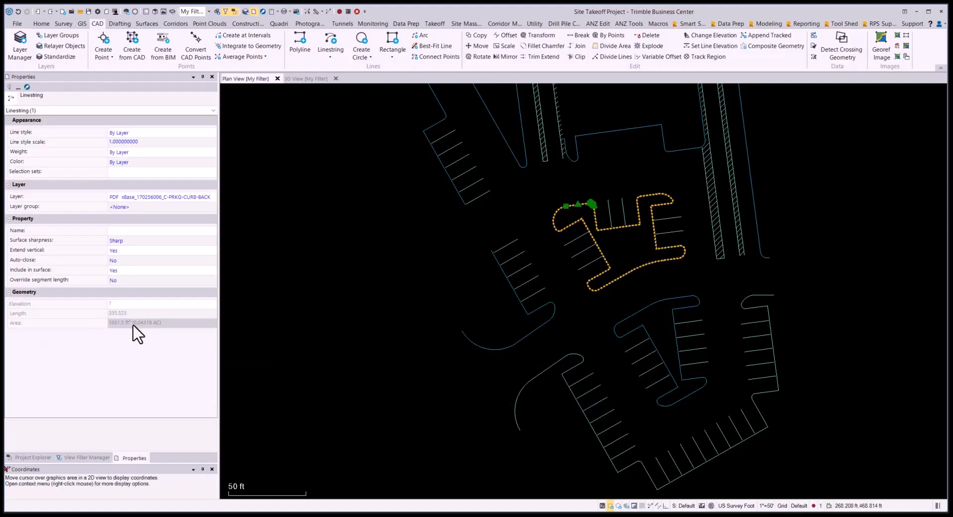
{"action": "key", "text": "Escape"}
Start joining the next island to the south with its straight north edge as base line, adding the northeast tip's upper arc
{"action": "scroll", "coordinate": [629, 323], "scroll_direction": "up", "scroll_amount": 5}
{"action": "middle_click_drag", "start_coordinate": [689, 321], "coordinate": [588, 247]}
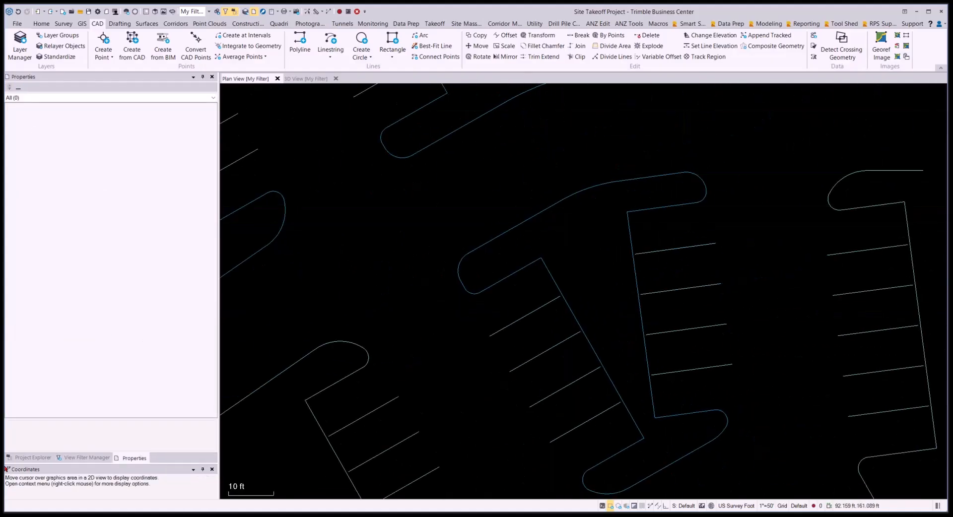
{"action": "left_click", "coordinate": [578, 46]}
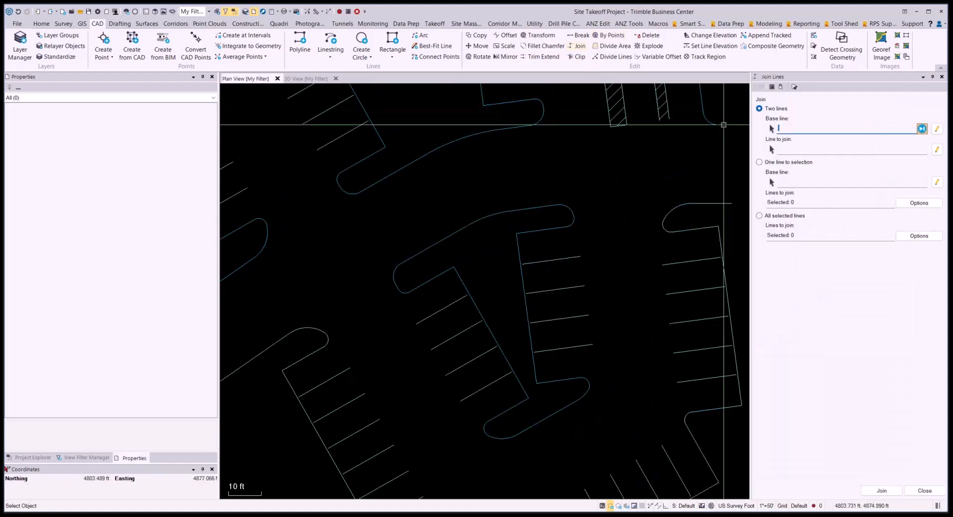
{"action": "scroll", "coordinate": [566, 204], "scroll_direction": "up", "scroll_amount": 2}
{"action": "left_click", "coordinate": [553, 203]}
{"action": "scroll", "coordinate": [565, 203], "scroll_direction": "up", "scroll_amount": 2}
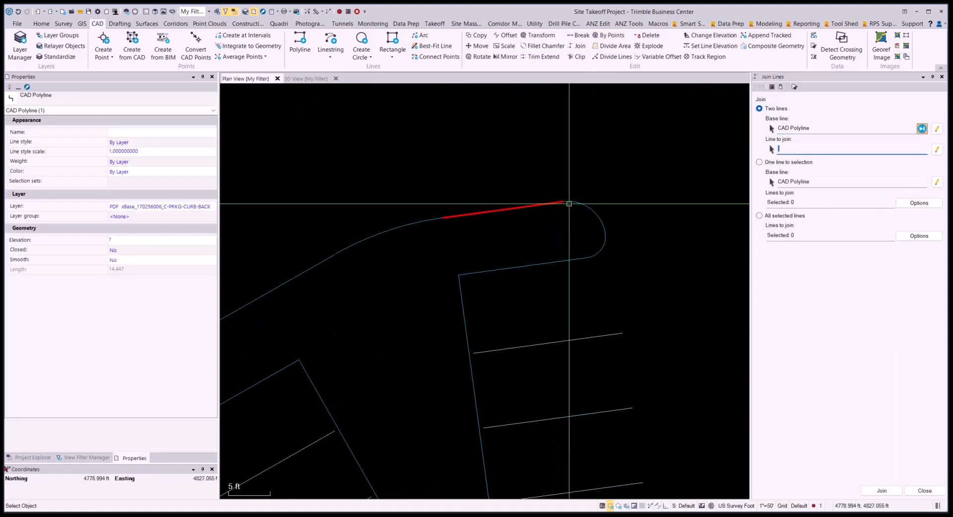
{"action": "left_click", "coordinate": [606, 237]}
{"action": "scroll", "coordinate": [607, 240], "scroll_direction": "up", "scroll_amount": 5}
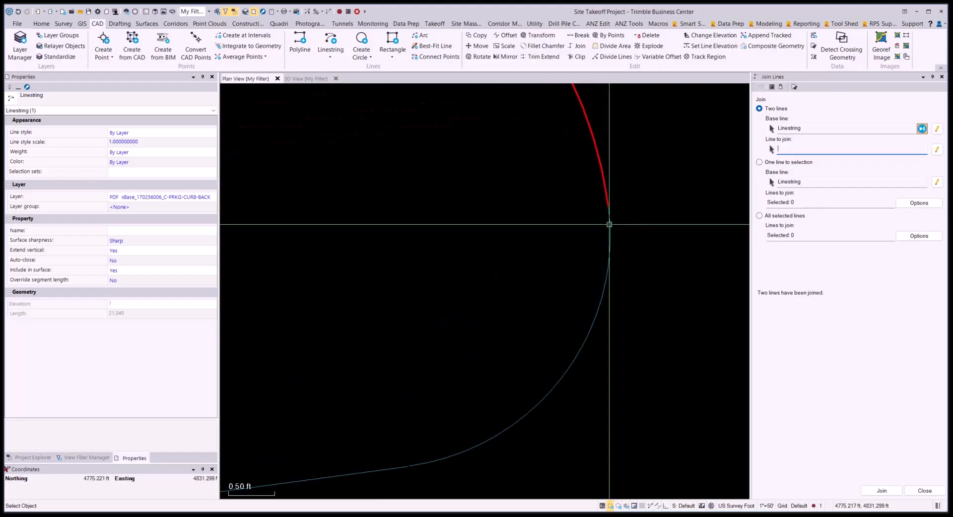
Join the northeast tip's lower arc and the straight edges around the island's east stalls to the line
{"action": "scroll", "coordinate": [609, 212], "scroll_direction": "down", "scroll_amount": 4}
{"action": "middle_click_drag", "start_coordinate": [611, 210], "coordinate": [546, 284]}
{"action": "scroll", "coordinate": [546, 284], "scroll_direction": "down", "scroll_amount": 2}
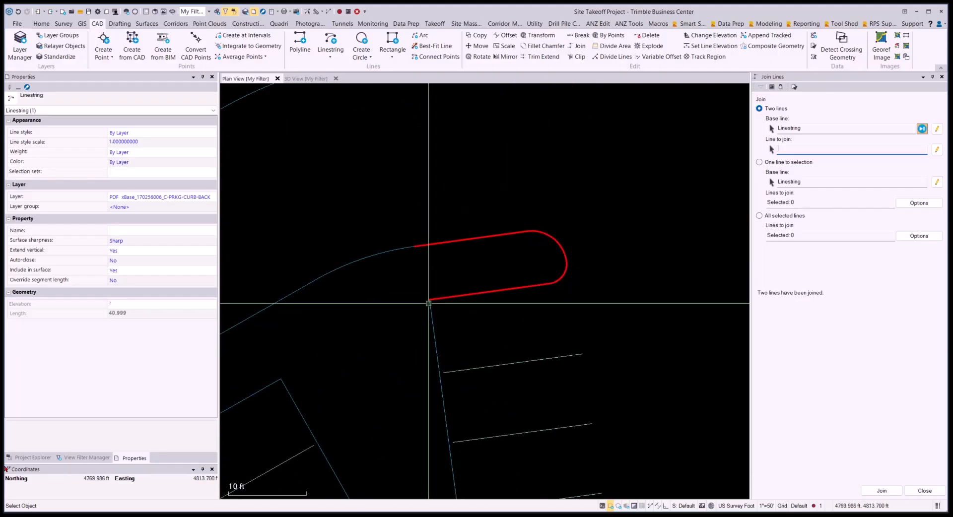
{"action": "middle_click_drag", "start_coordinate": [432, 310], "coordinate": [468, 185]}
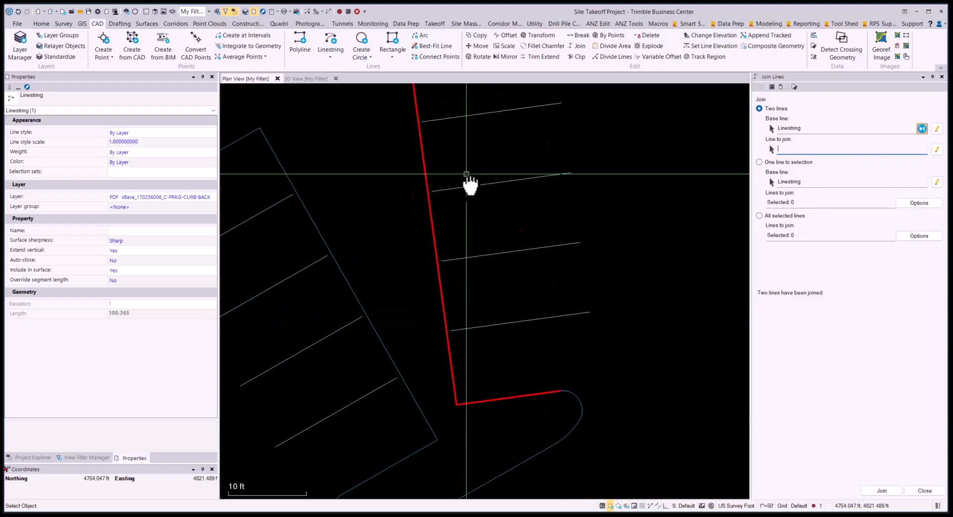
Join both arcs of the island's southeast rounded end and the diagonal south edge to the line
{"action": "scroll", "coordinate": [515, 145], "scroll_direction": "up", "scroll_amount": 4}
{"action": "left_click", "coordinate": [565, 214]}
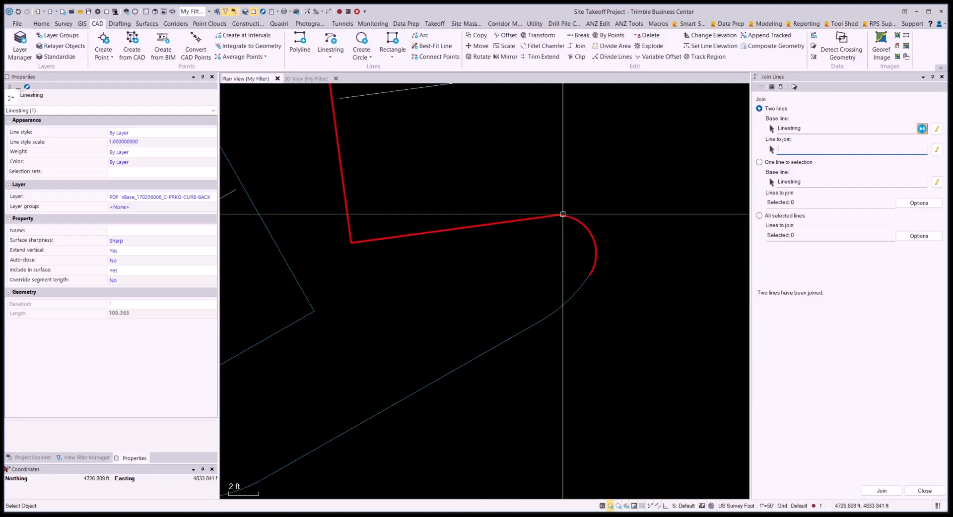
{"action": "left_click", "coordinate": [585, 279]}
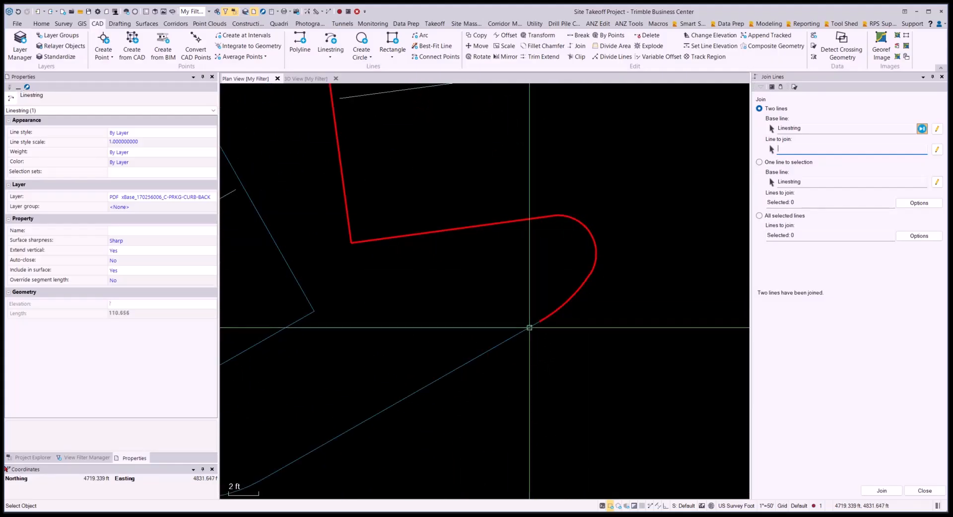
{"action": "left_click", "coordinate": [529, 328]}
Join the arcs of the island's southwest rounded end and the adjoining straight edge, accepting the overlaps with the base line
{"action": "middle_click_drag", "start_coordinate": [445, 347], "coordinate": [700, 212]}
{"action": "left_click", "coordinate": [512, 346]}
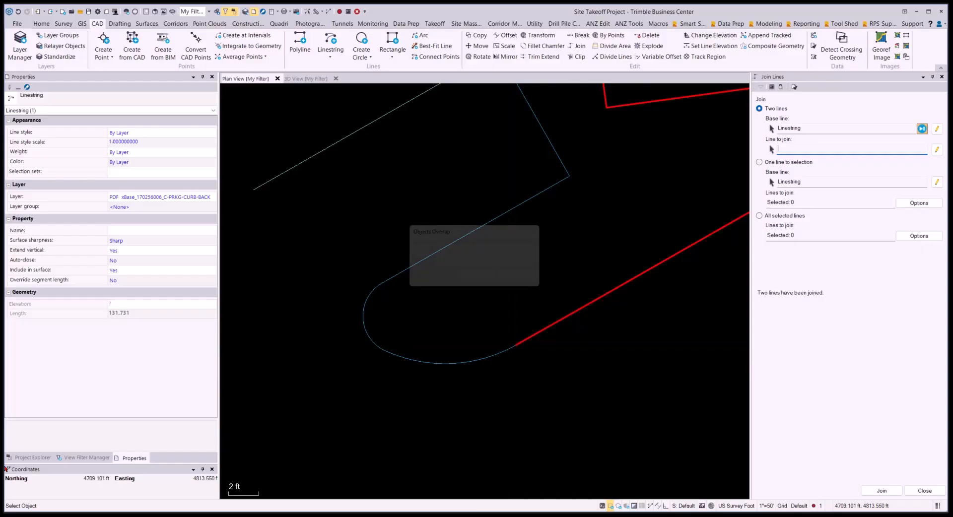
{"action": "left_click", "coordinate": [467, 282]}
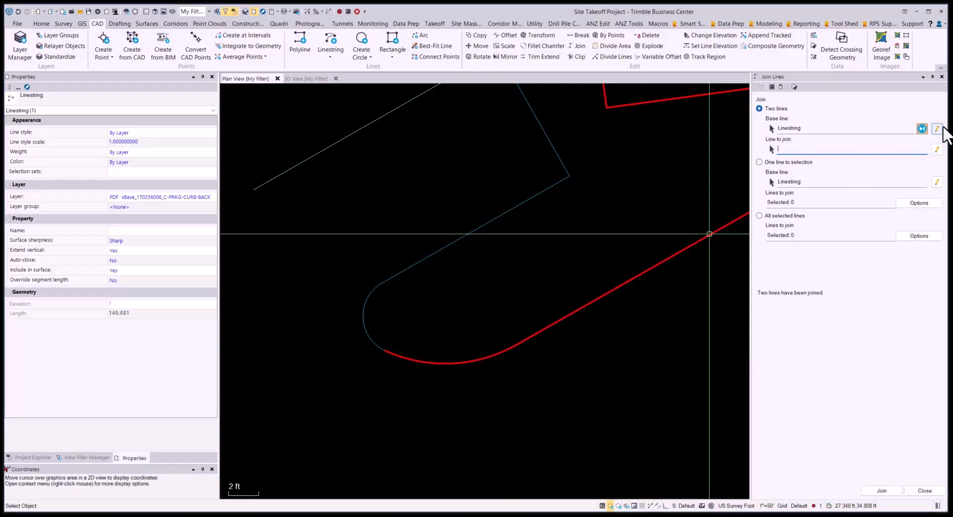
{"action": "scroll", "coordinate": [373, 355], "scroll_direction": "up", "scroll_amount": 3}
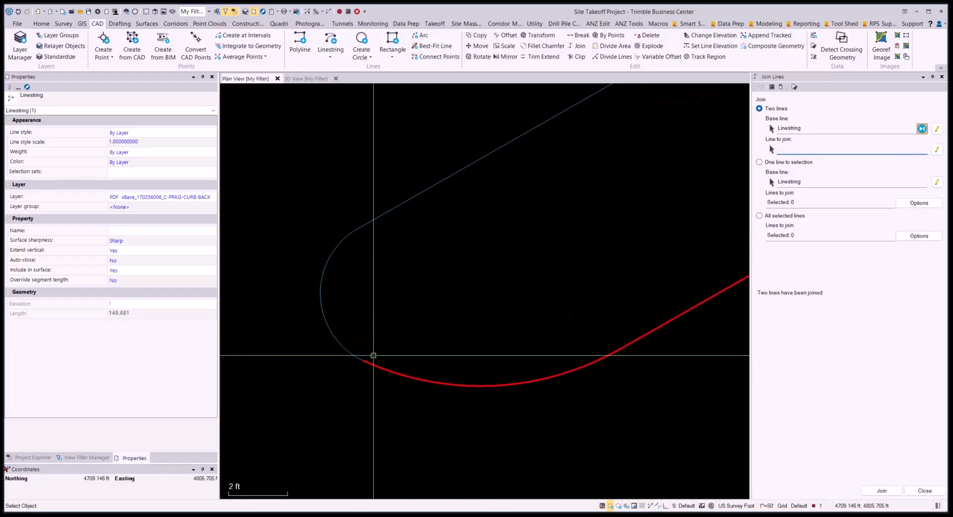
{"action": "left_click", "coordinate": [354, 355]}
{"action": "left_click", "coordinate": [477, 281]}
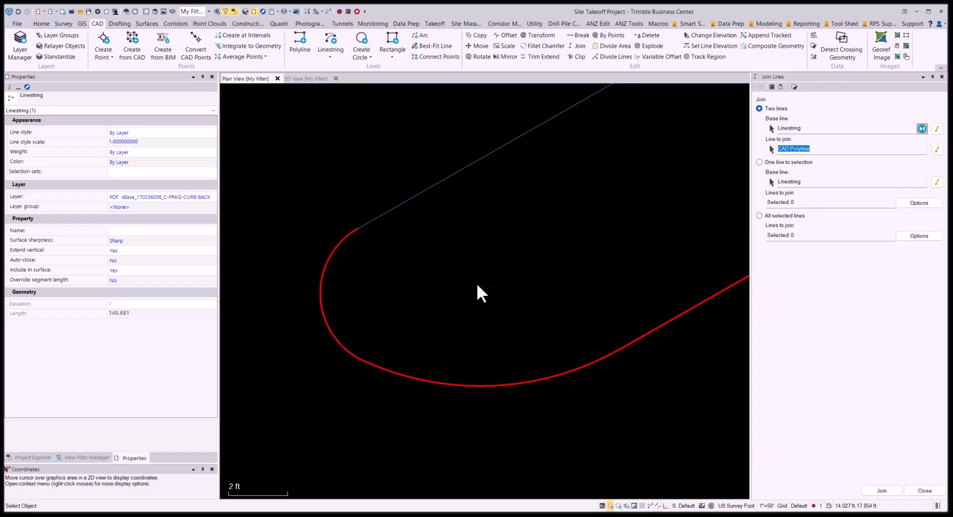
{"action": "left_click", "coordinate": [437, 384]}
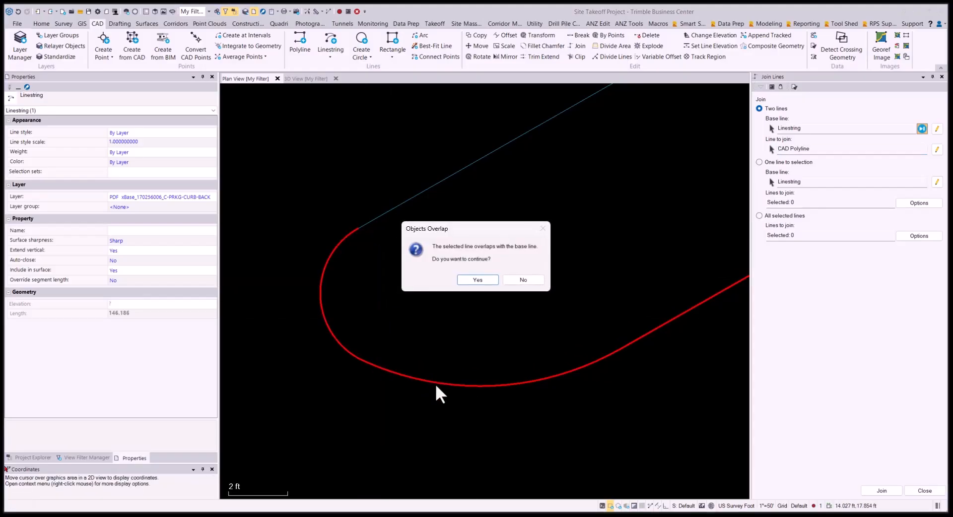
{"action": "left_click", "coordinate": [477, 280]}
Join the long diagonal edge along the island's west stalls and the short straight edge at its north end
{"action": "scroll", "coordinate": [534, 415], "scroll_direction": "down", "scroll_amount": 3}
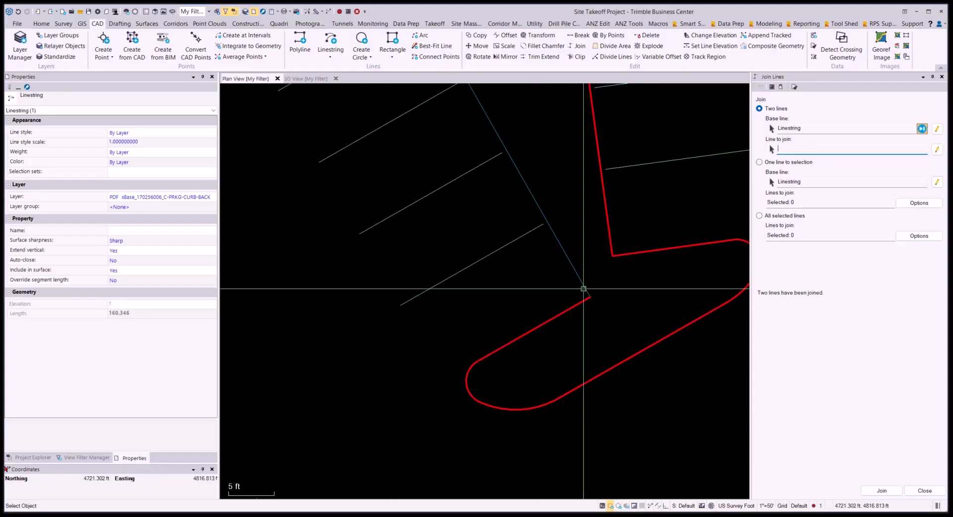
{"action": "left_click", "coordinate": [583, 288]}
{"action": "middle_click_drag", "start_coordinate": [539, 157], "coordinate": [659, 386]}
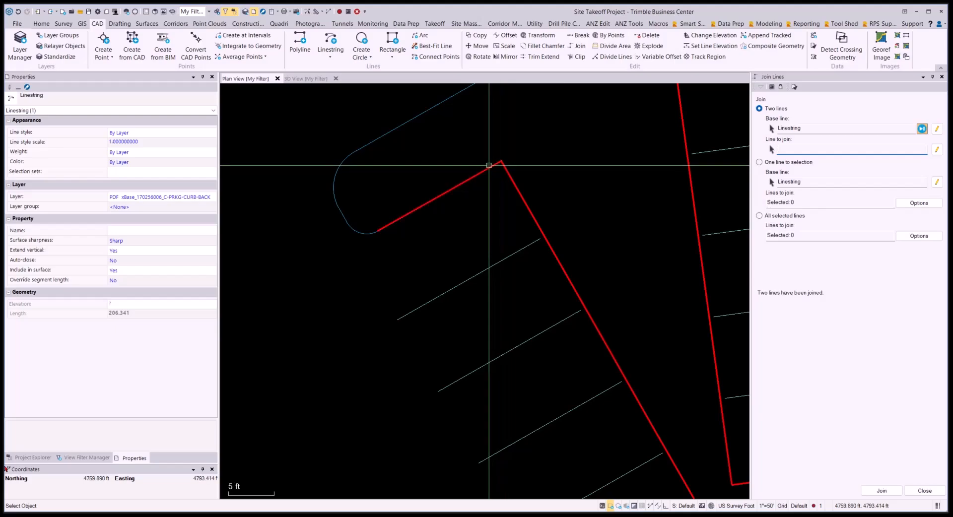
Join the small arc, short straight segment and large arc of the island's northwest rounded end, accepting the overlap
{"action": "scroll", "coordinate": [377, 230], "scroll_direction": "up", "scroll_amount": 3}
{"action": "left_click", "coordinate": [366, 231]}
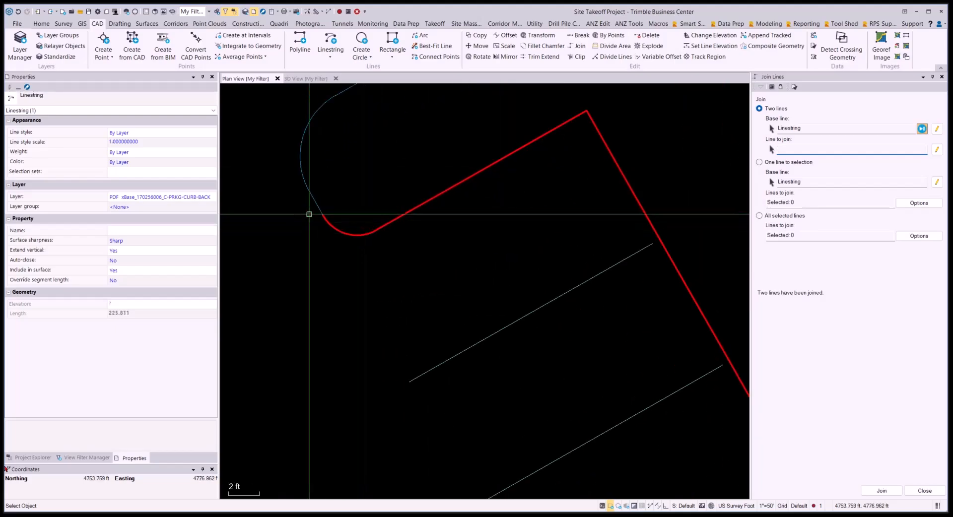
{"action": "scroll", "coordinate": [309, 214], "scroll_direction": "up", "scroll_amount": 2}
{"action": "left_click", "coordinate": [329, 209]}
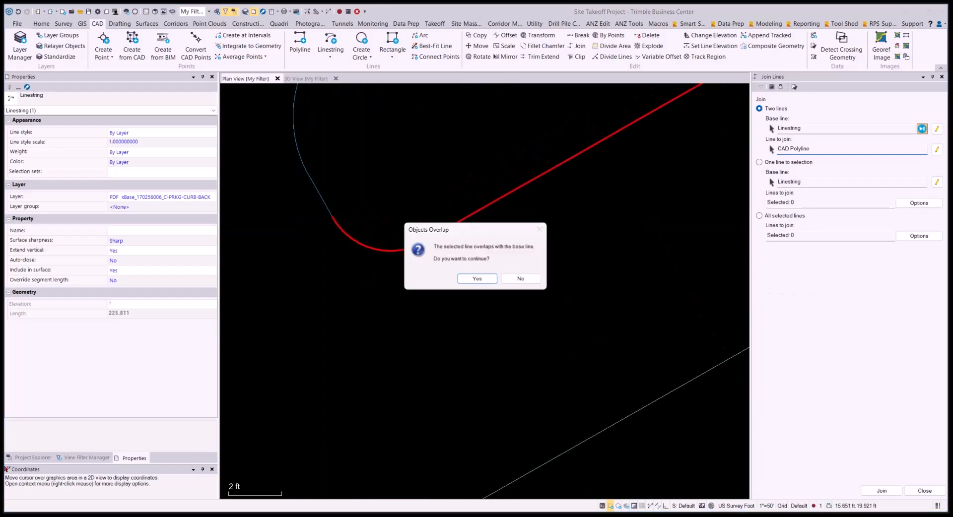
{"action": "left_click", "coordinate": [482, 279]}
{"action": "left_click", "coordinate": [302, 165]}
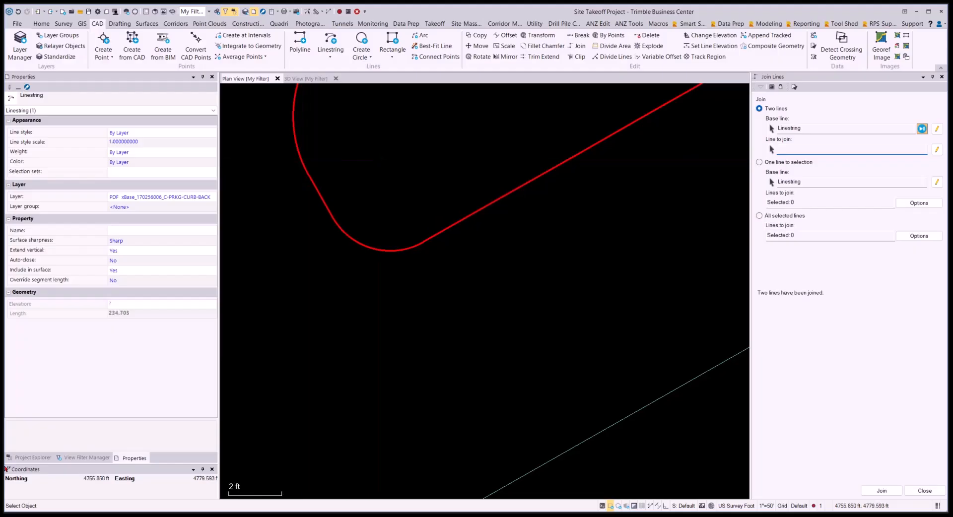
Join the diagonal edge and the long curve along the island's north side to complete its outline
{"action": "middle_click_drag", "start_coordinate": [303, 164], "coordinate": [350, 420]}
{"action": "left_click", "coordinate": [412, 262]}
{"action": "scroll", "coordinate": [412, 262], "scroll_direction": "down", "scroll_amount": 1}
{"action": "scroll", "coordinate": [412, 263], "scroll_direction": "down", "scroll_amount": 2}
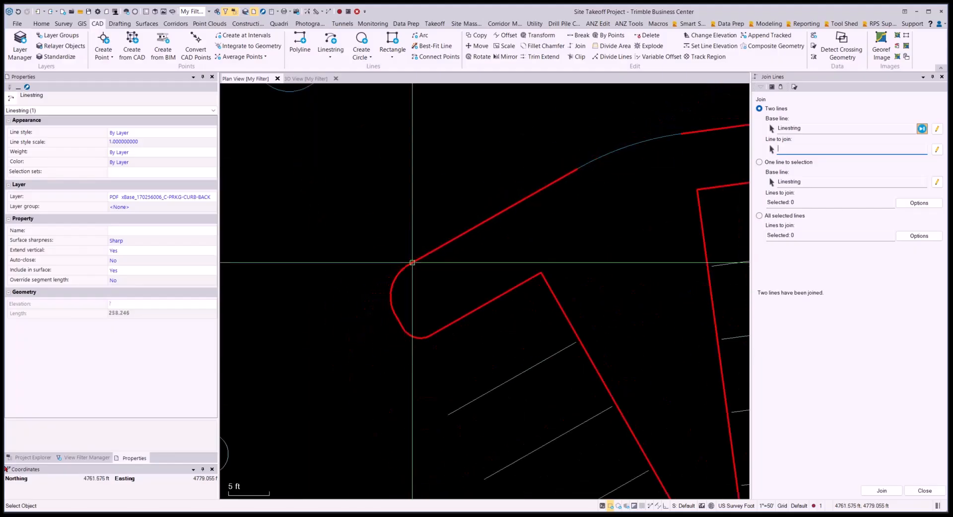
{"action": "scroll", "coordinate": [520, 213], "scroll_direction": "down", "scroll_amount": 2}
{"action": "left_click", "coordinate": [512, 206]}
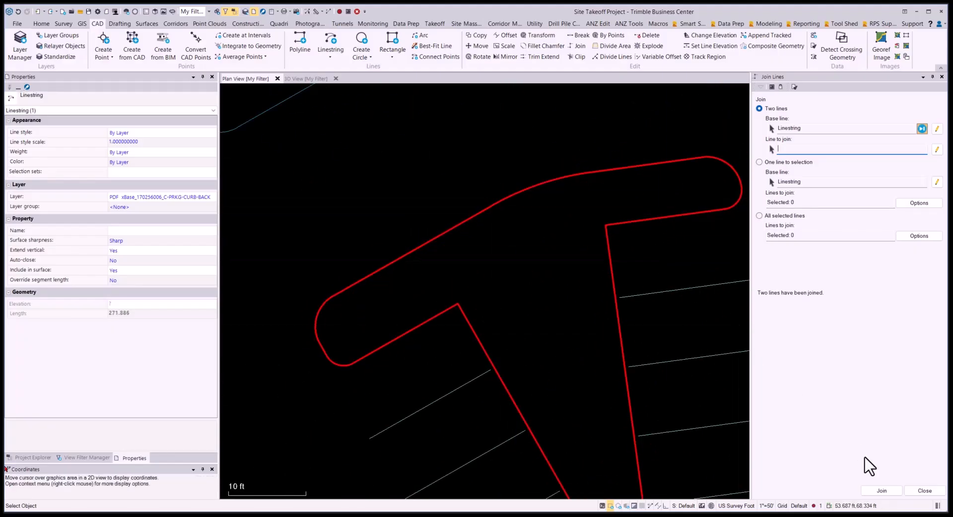
Finish joining and move the linestring's end point onto its other end to close the gap beside the north curve
{"action": "left_click", "coordinate": [924, 491]}
{"action": "scroll", "coordinate": [728, 100], "scroll_direction": "up", "scroll_amount": 6}
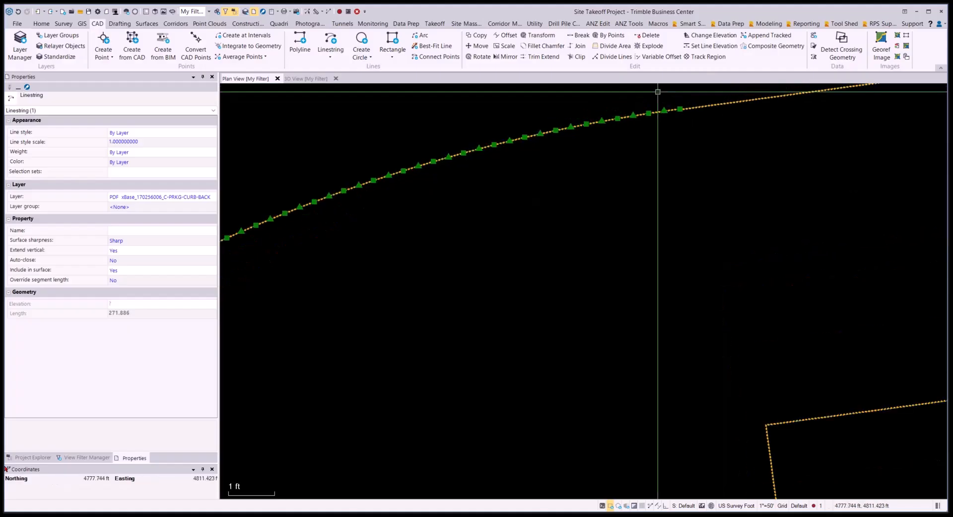
{"action": "scroll", "coordinate": [681, 99], "scroll_direction": "up", "scroll_amount": 5}
{"action": "key", "text": "Escape"}
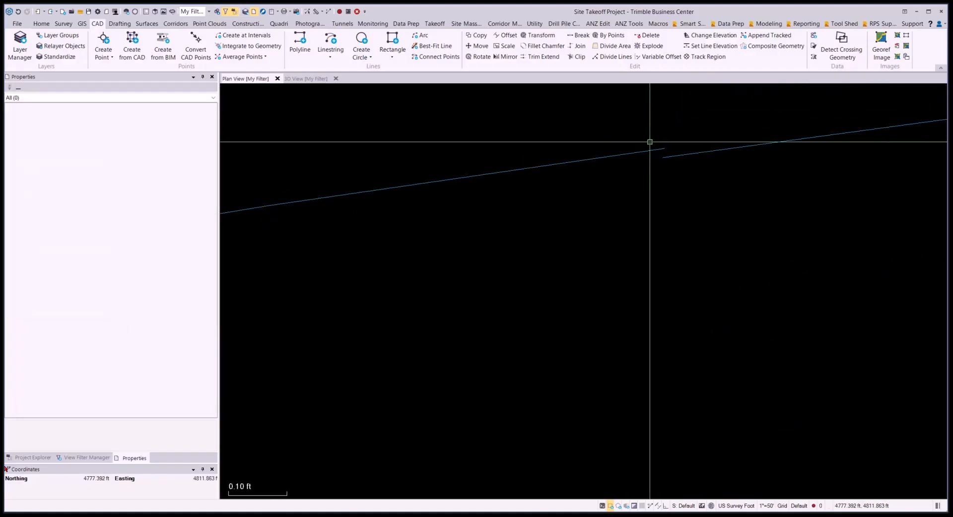
{"action": "left_click", "coordinate": [656, 149]}
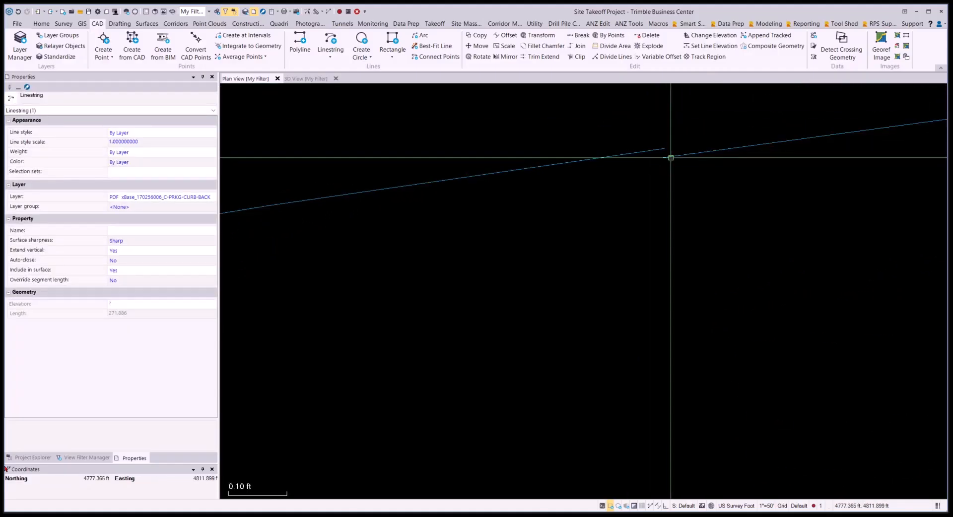
{"action": "mouse_move", "coordinate": [664, 158]}
{"action": "left_mouse_down"}
{"action": "mouse_move", "coordinate": [666, 132]}
{"action": "mouse_move", "coordinate": [665, 149]}
{"action": "left_mouse_up"}
{"action": "scroll", "coordinate": [619, 178], "scroll_direction": "down", "scroll_amount": 5}
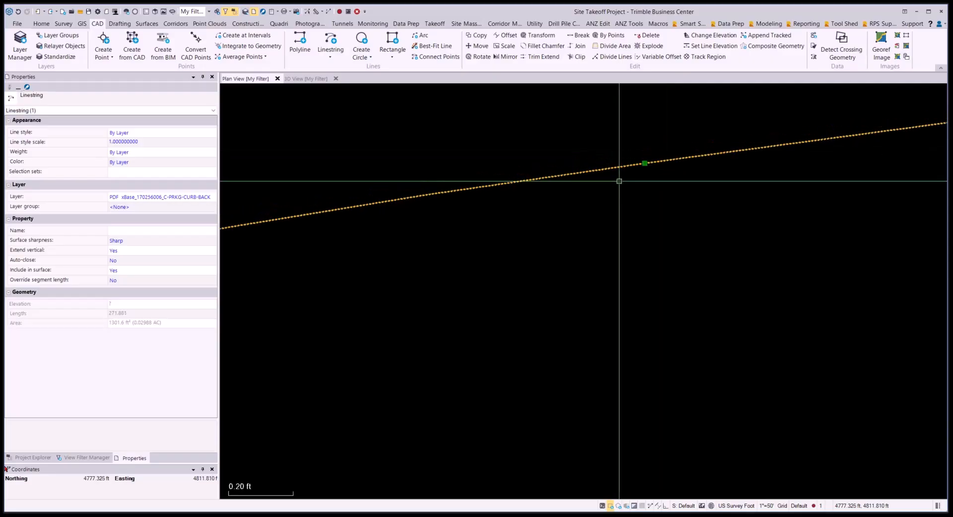
Check the closed island outline and the neighbouring parking lot and island linestrings by selecting each in turn
{"action": "key", "text": "Escape"}
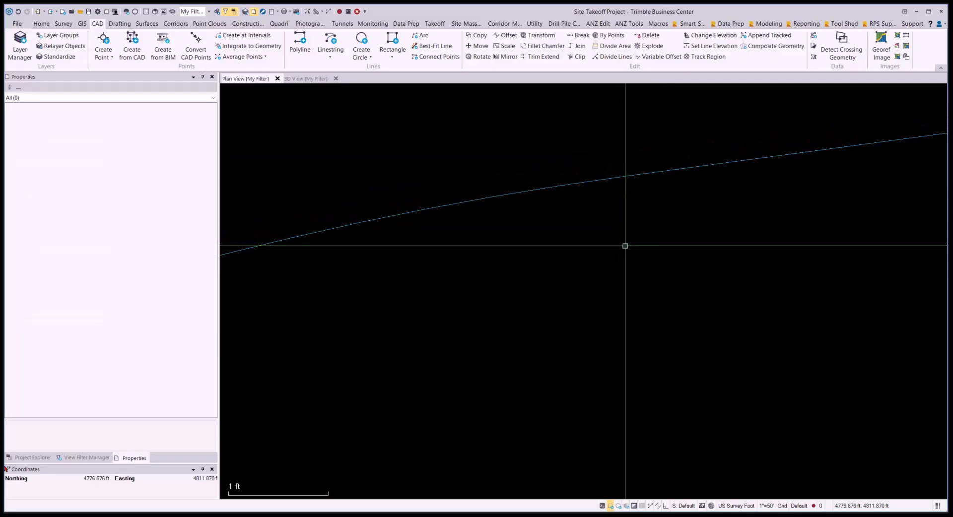
{"action": "left_click", "coordinate": [534, 188]}
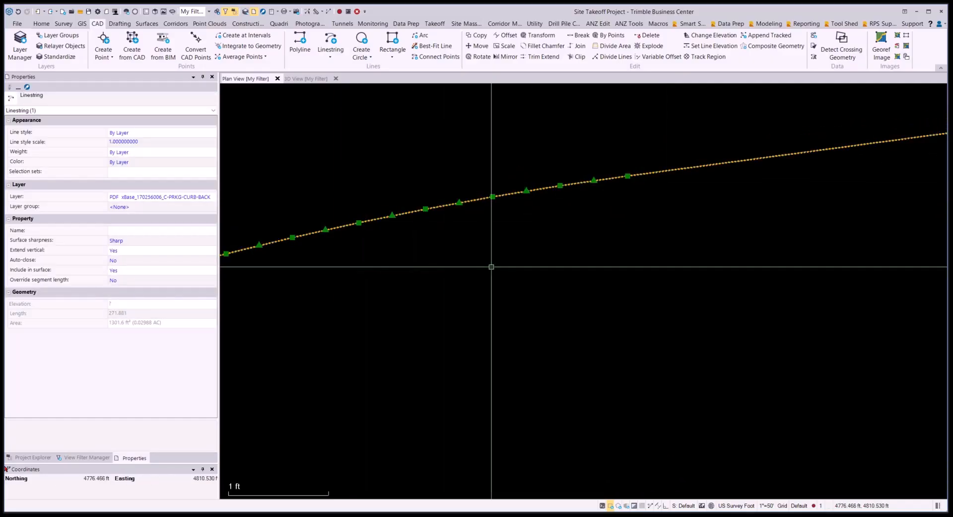
{"action": "key", "text": "Escape"}
{"action": "scroll", "coordinate": [555, 250], "scroll_direction": "down", "scroll_amount": 4}
{"action": "scroll", "coordinate": [599, 228], "scroll_direction": "down", "scroll_amount": 7}
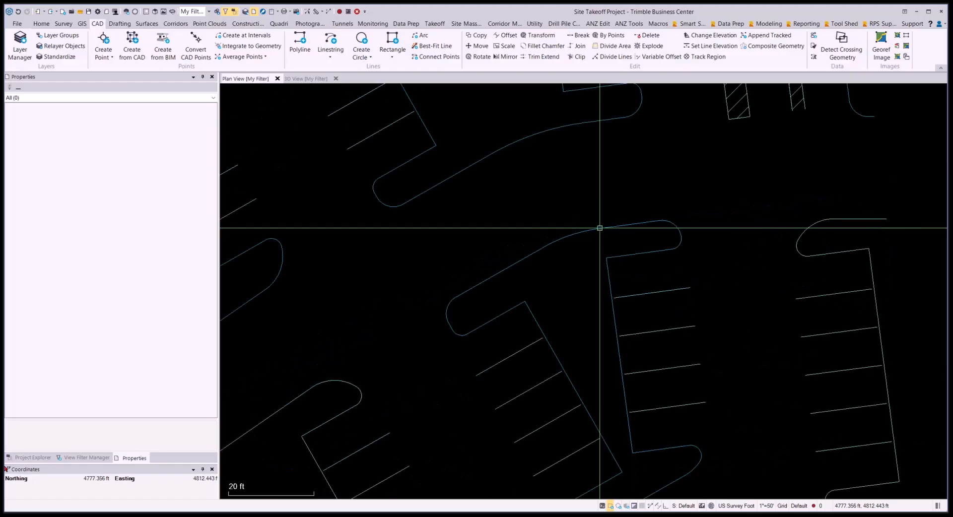
{"action": "left_click", "coordinate": [527, 249]}
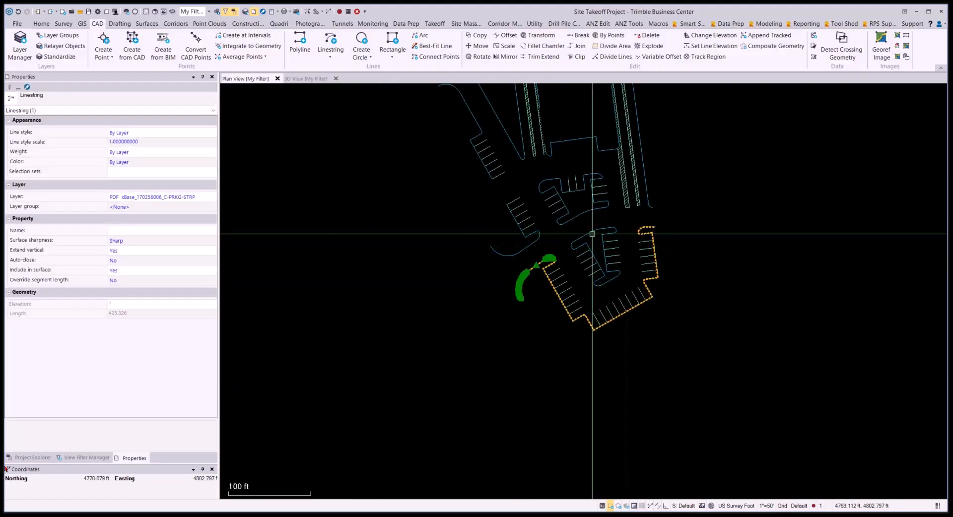
{"action": "left_click", "coordinate": [585, 212]}
{"action": "left_click", "coordinate": [586, 213]}
{"action": "middle_click_drag", "start_coordinate": [585, 213], "coordinate": [631, 283]}
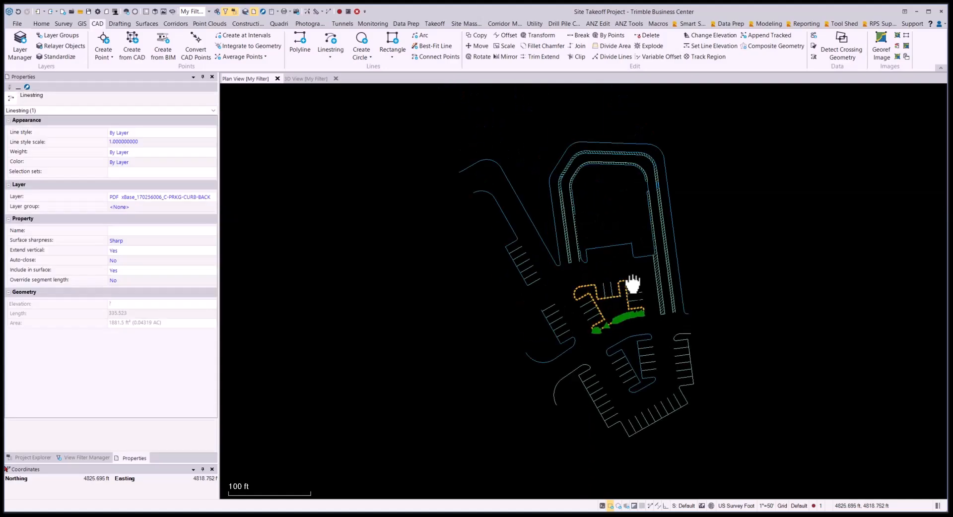
{"action": "scroll", "coordinate": [616, 273], "scroll_direction": "up", "scroll_amount": 2}
{"action": "left_click", "coordinate": [616, 272]}
{"action": "key", "text": "Escape"}
{"action": "scroll", "coordinate": [602, 288], "scroll_direction": "up", "scroll_amount": 8}
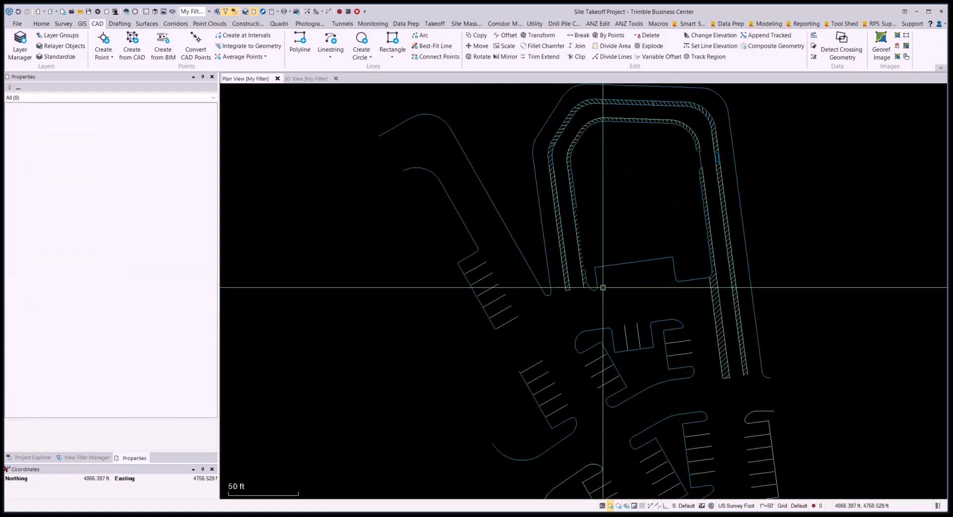
Join the short straight segment, rounded end and stepped edge at the inner loop curb's southwest corner, accepting the overlap
{"action": "scroll", "coordinate": [570, 300], "scroll_direction": "up", "scroll_amount": 2}
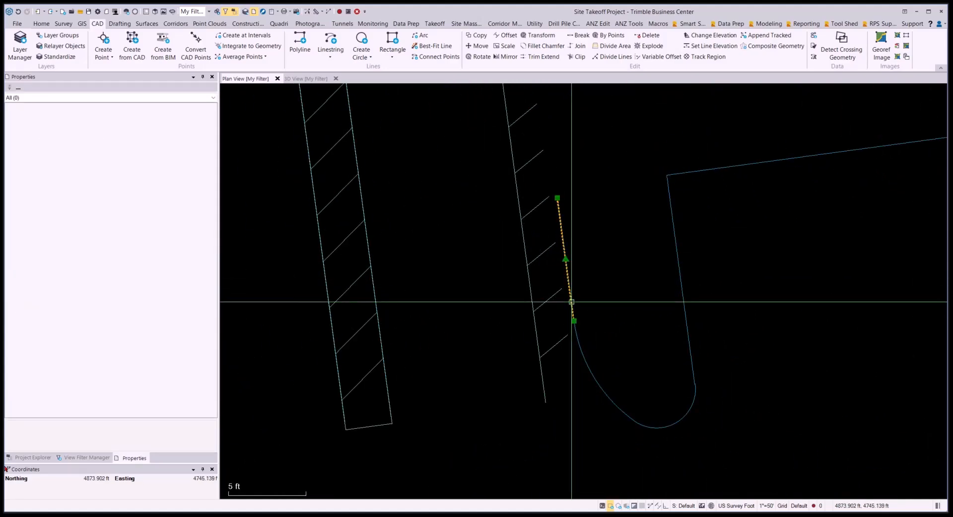
{"action": "left_click", "coordinate": [571, 301]}
{"action": "left_click", "coordinate": [577, 46]}
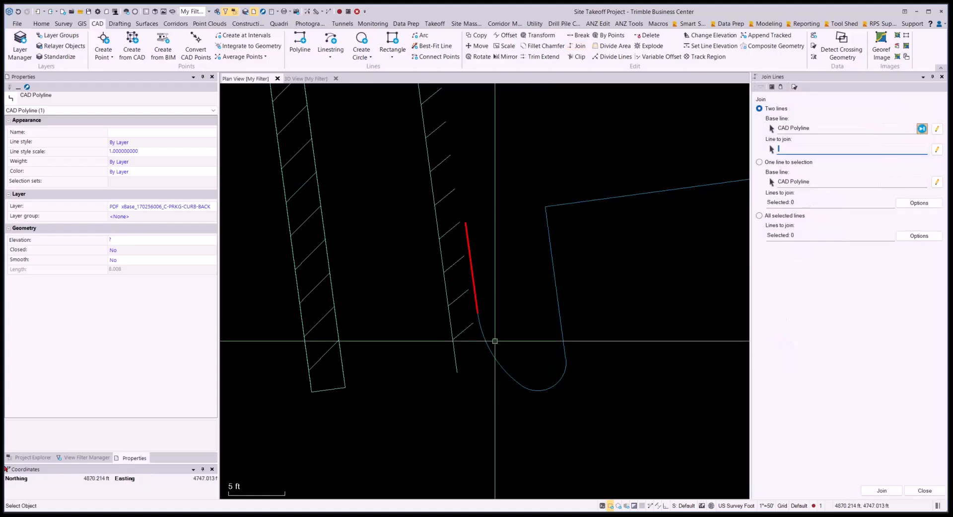
{"action": "left_click", "coordinate": [478, 317]}
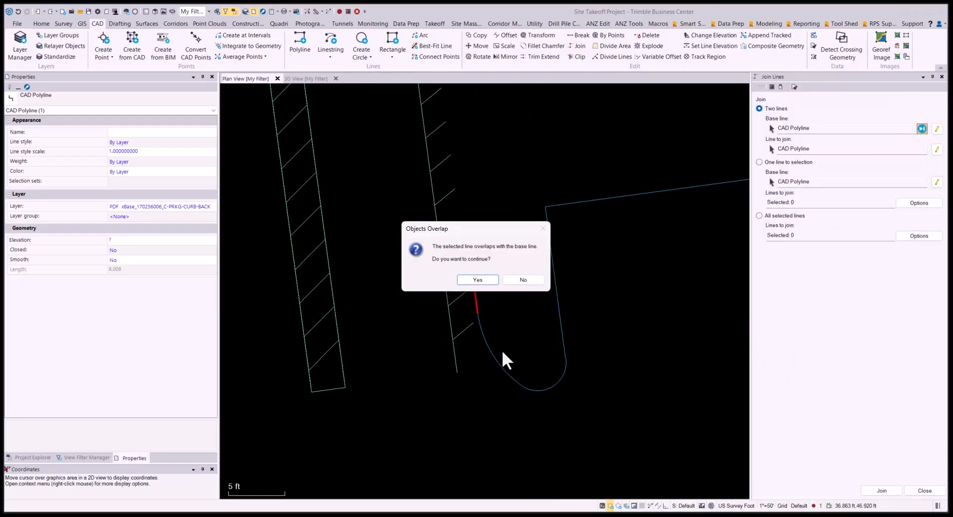
{"action": "left_click", "coordinate": [477, 280]}
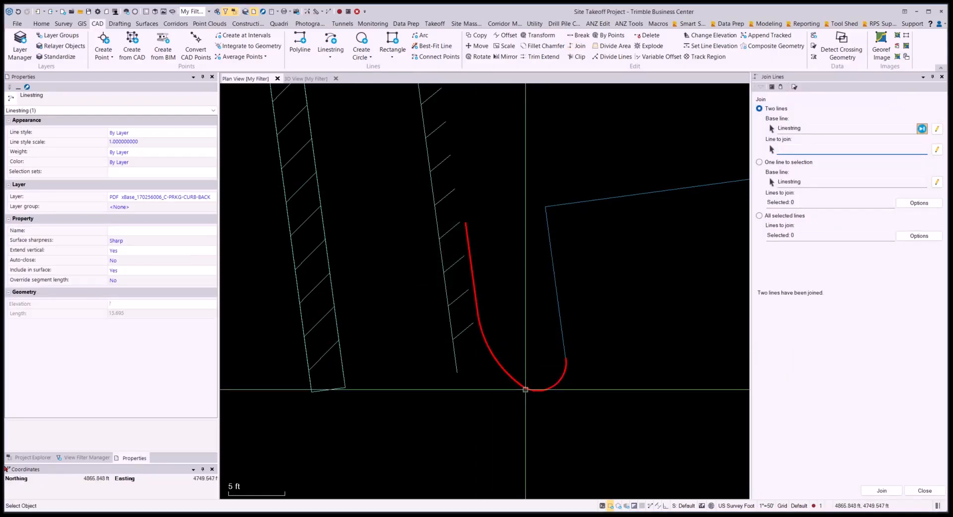
{"action": "left_click", "coordinate": [565, 350]}
{"action": "scroll", "coordinate": [498, 262], "scroll_direction": "down", "scroll_amount": 3}
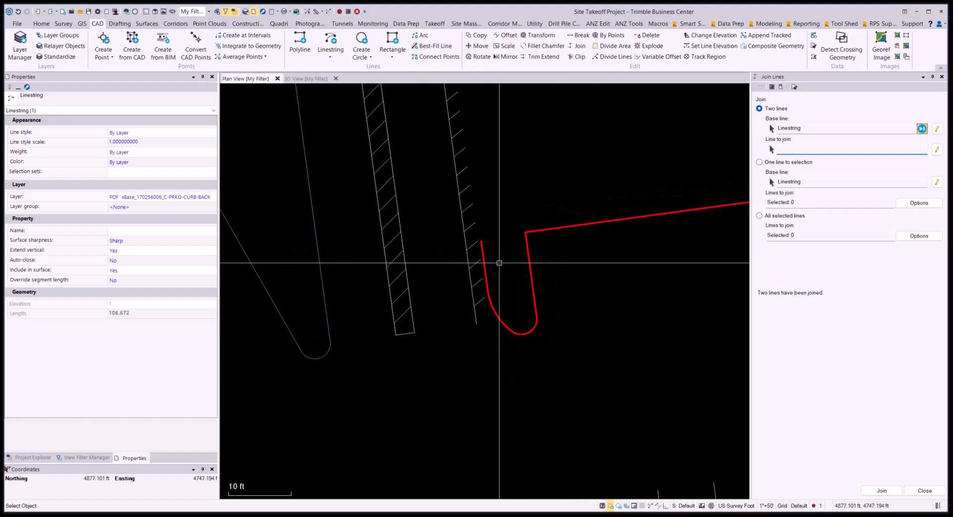
Join the small corner curve, the rounded southeast corner and the long east edge to the inner loop curb
{"action": "middle_click_drag", "start_coordinate": [658, 255], "coordinate": [363, 277]}
{"action": "scroll", "coordinate": [600, 315], "scroll_direction": "up", "scroll_amount": 3}
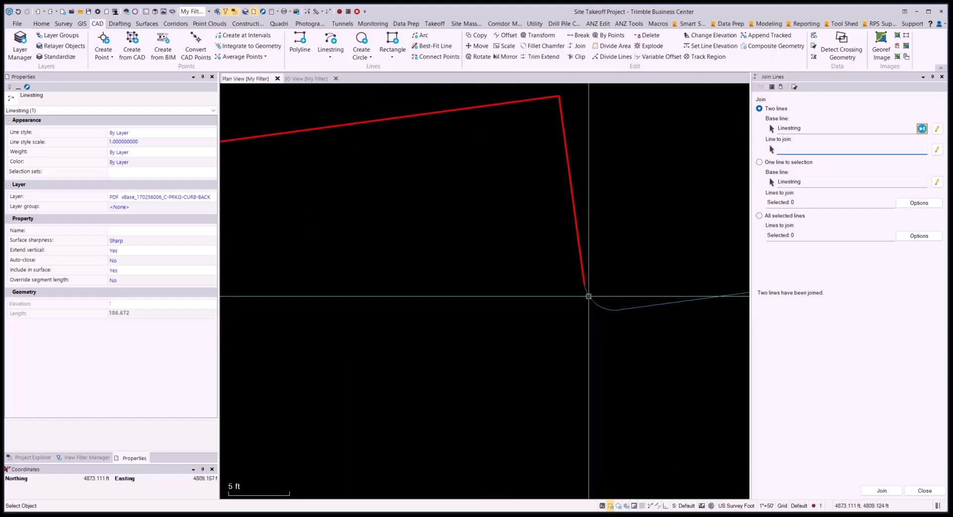
{"action": "left_click", "coordinate": [585, 291]}
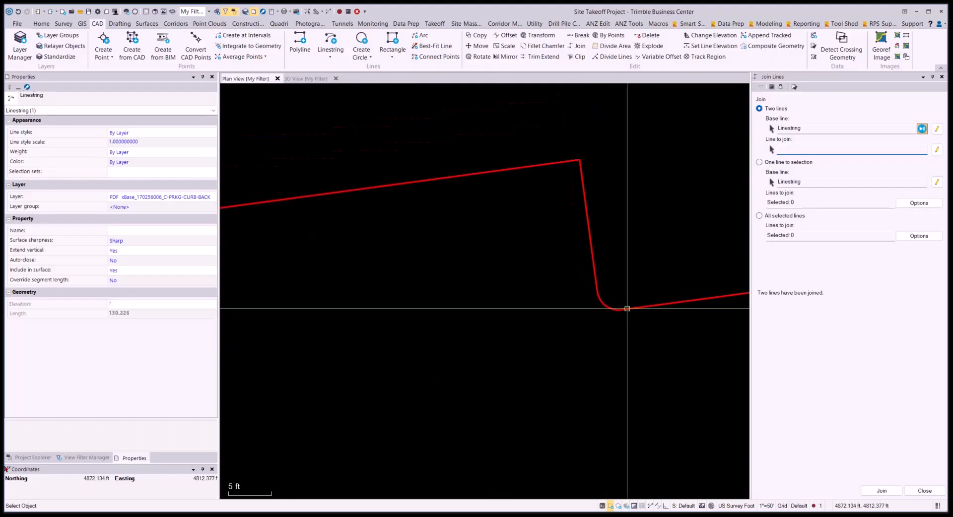
{"action": "scroll", "coordinate": [627, 308], "scroll_direction": "down", "scroll_amount": 1}
{"action": "middle_click_drag", "start_coordinate": [701, 306], "coordinate": [395, 325]}
{"action": "scroll", "coordinate": [480, 306], "scroll_direction": "up", "scroll_amount": 3}
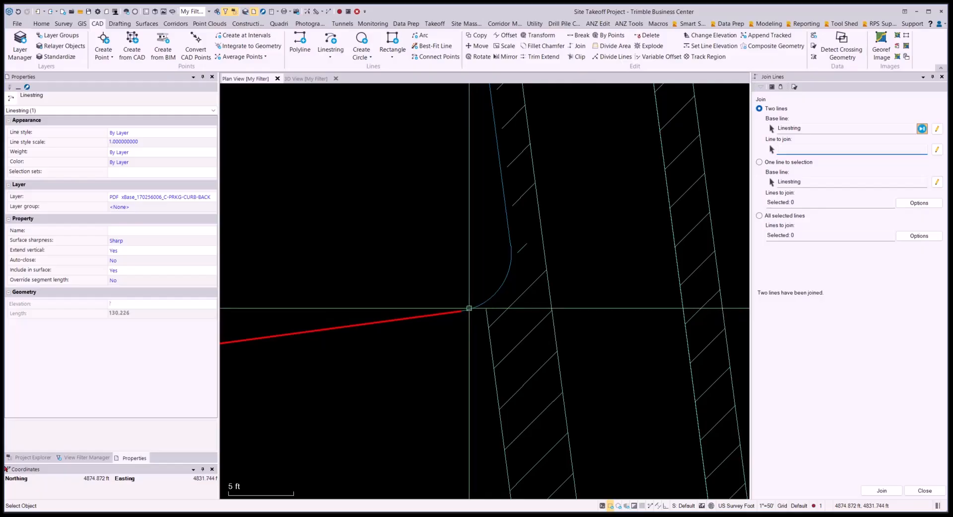
{"action": "left_click", "coordinate": [501, 278]}
{"action": "left_click", "coordinate": [507, 226]}
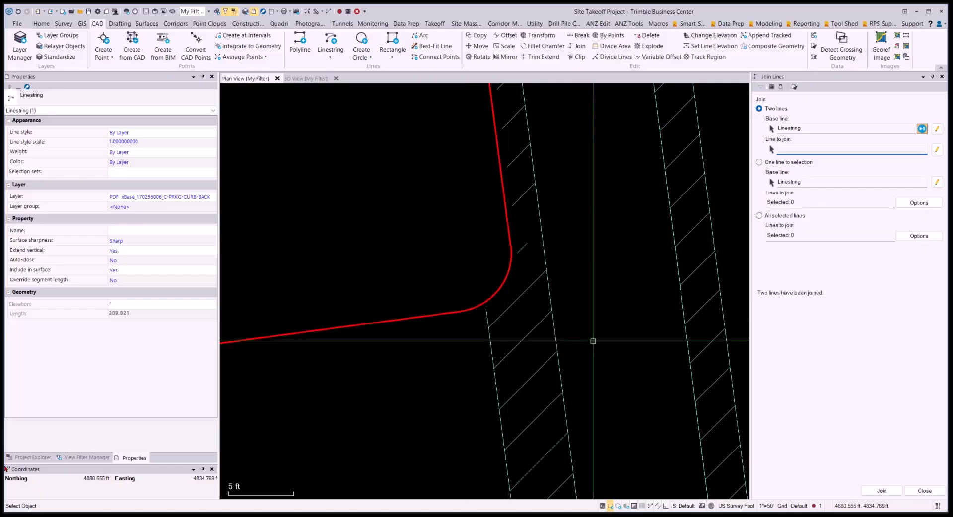
Join the angled jogs and short straight segments of the notch near the north end of the inner loop's east edge
{"action": "scroll", "coordinate": [591, 344], "scroll_direction": "down", "scroll_amount": 5}
{"action": "middle_click_drag", "start_coordinate": [584, 171], "coordinate": [598, 253]}
{"action": "scroll", "coordinate": [622, 362], "scroll_direction": "up", "scroll_amount": 5}
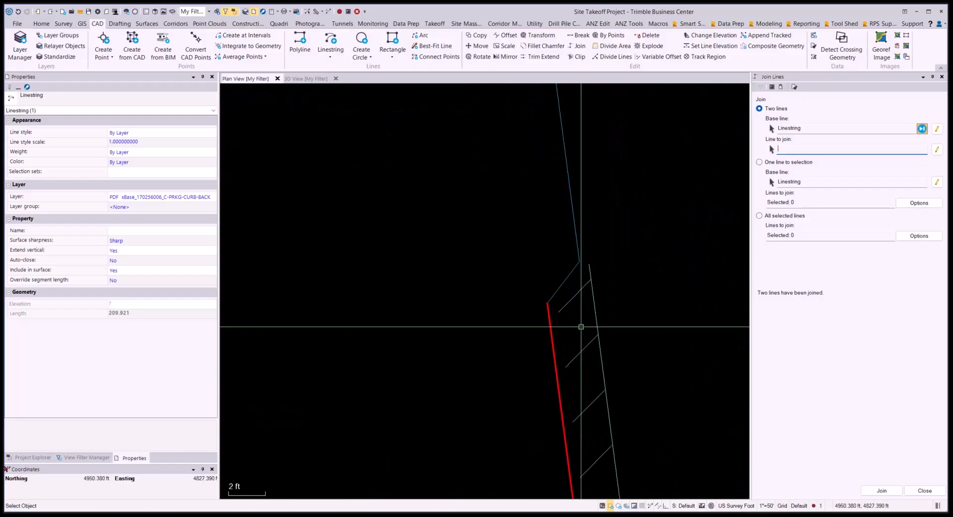
{"action": "scroll", "coordinate": [573, 239], "scroll_direction": "down", "scroll_amount": 4}
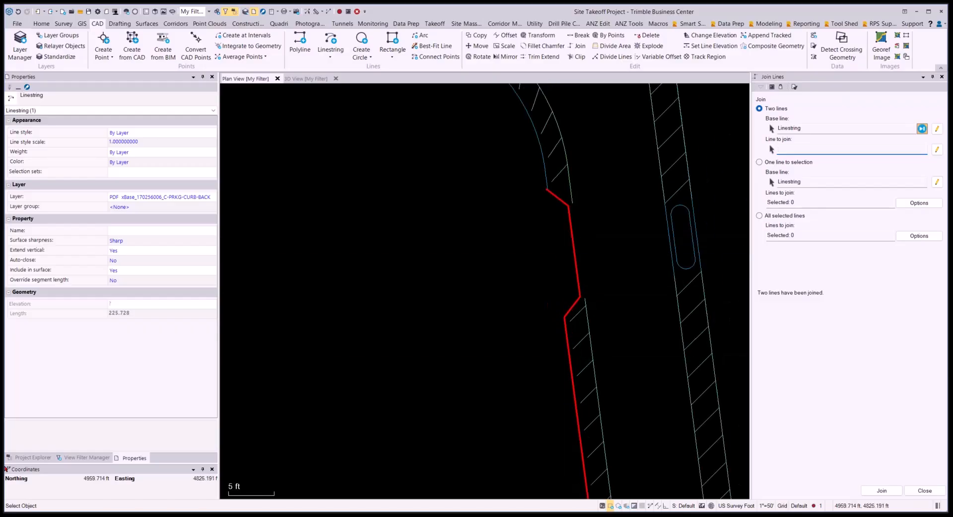
{"action": "scroll", "coordinate": [630, 276], "scroll_direction": "up", "scroll_amount": 2}
{"action": "left_click", "coordinate": [634, 277]}
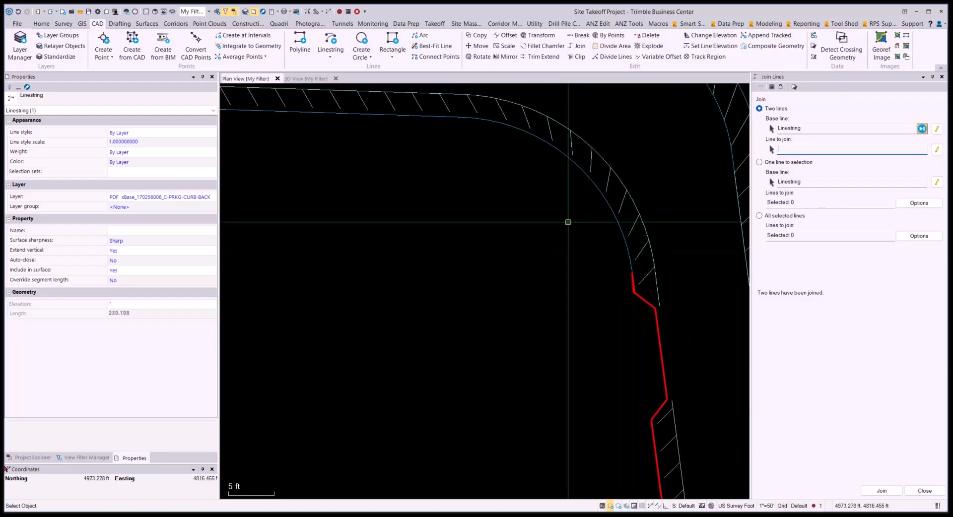
Join the northeast arc, the straight north edge and the northwest arc to the inner loop curb
{"action": "middle_click_drag", "start_coordinate": [567, 222], "coordinate": [594, 255]}
{"action": "left_click", "coordinate": [658, 300]}
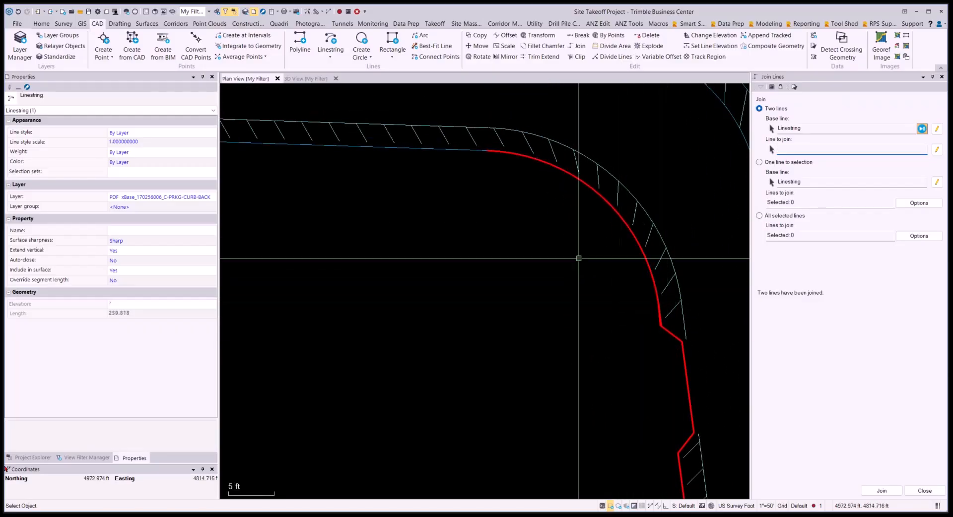
{"action": "middle_click_drag", "start_coordinate": [373, 260], "coordinate": [777, 281]}
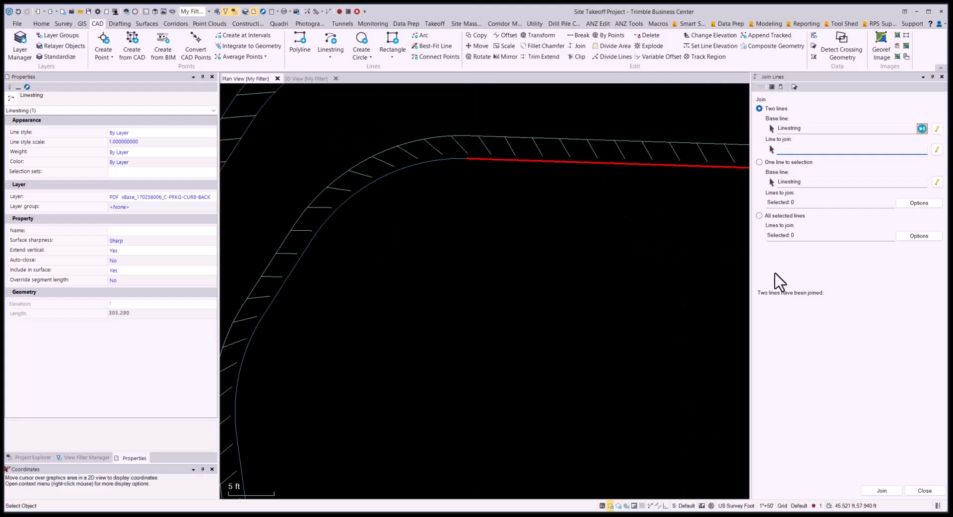
{"action": "middle_click_drag", "start_coordinate": [452, 166], "coordinate": [564, 168]}
{"action": "left_click", "coordinate": [566, 159]}
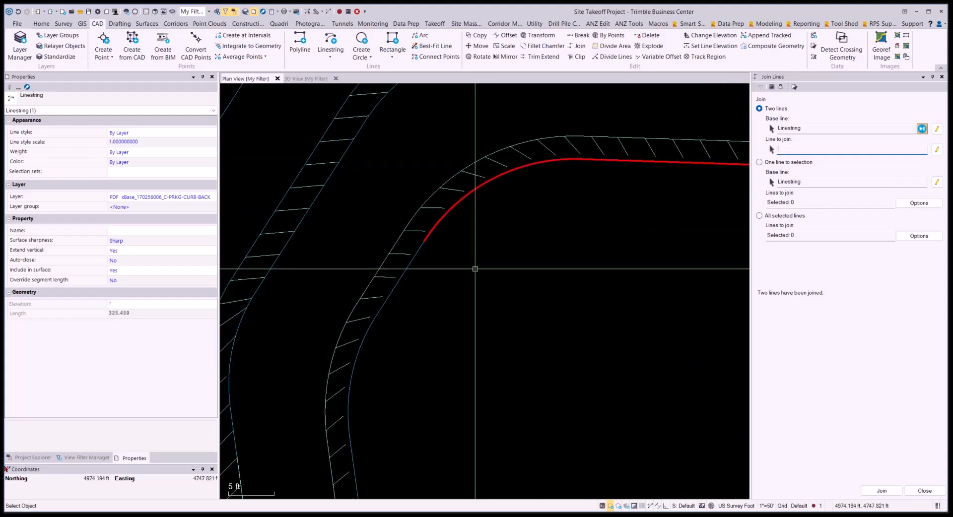
Join the diagonal edge, the curve and the straight west edge to the inner loop curb, accepting the overlap, and finish joining
{"action": "left_click", "coordinate": [421, 251]}
{"action": "middle_click_drag", "start_coordinate": [442, 316], "coordinate": [493, 217]}
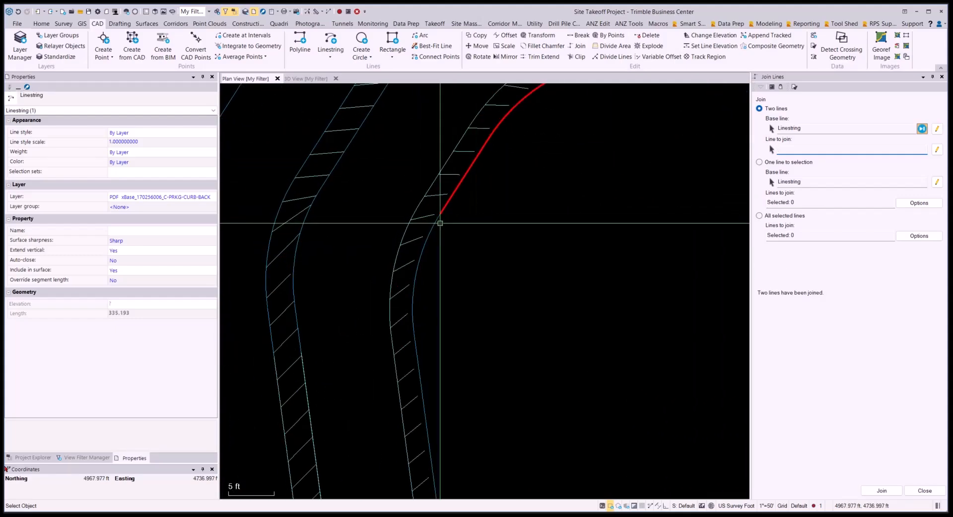
{"action": "left_click", "coordinate": [437, 220]}
{"action": "left_click", "coordinate": [415, 341]}
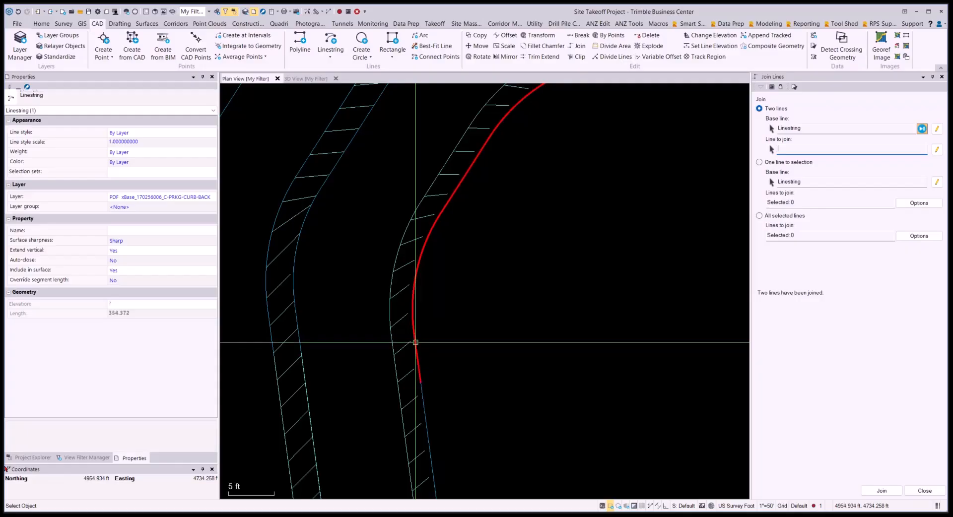
{"action": "middle_click_drag", "start_coordinate": [415, 341], "coordinate": [457, 195]}
{"action": "left_click", "coordinate": [426, 191]}
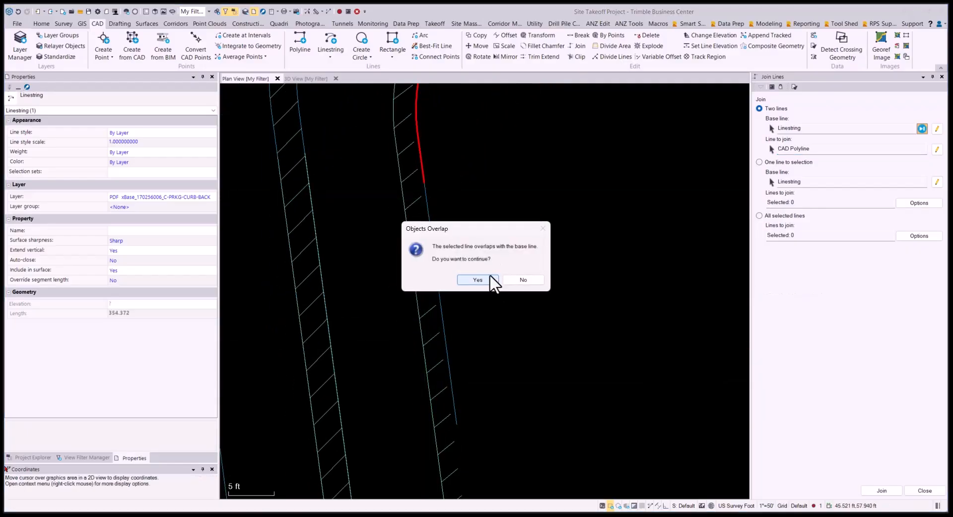
{"action": "left_click", "coordinate": [477, 280]}
{"action": "scroll", "coordinate": [481, 298], "scroll_direction": "down", "scroll_amount": 6}
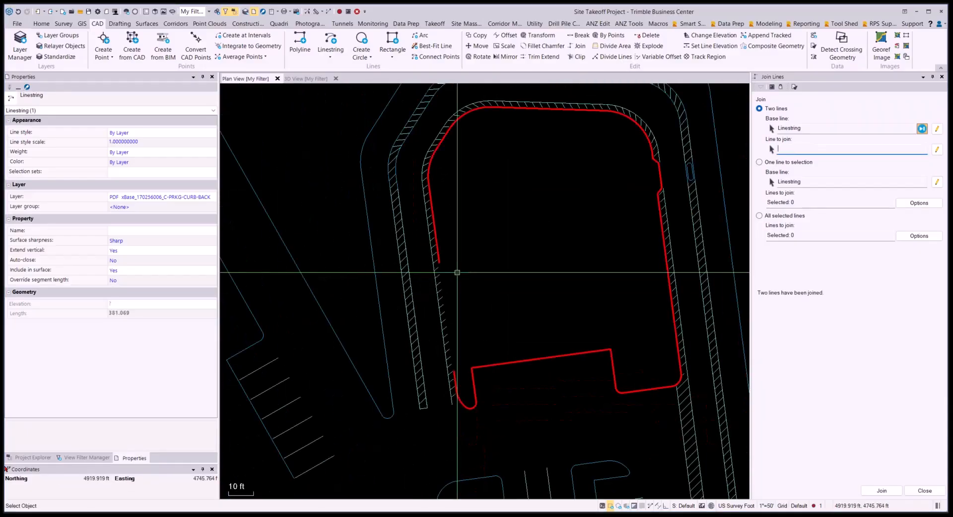
{"action": "left_click", "coordinate": [936, 491]}
Select all seven joined parking lot, island and loop curb linestrings together and bring up their shared properties
{"action": "scroll", "coordinate": [548, 212], "scroll_direction": "down", "scroll_amount": 2}
{"action": "scroll", "coordinate": [567, 212], "scroll_direction": "up", "scroll_amount": 1}
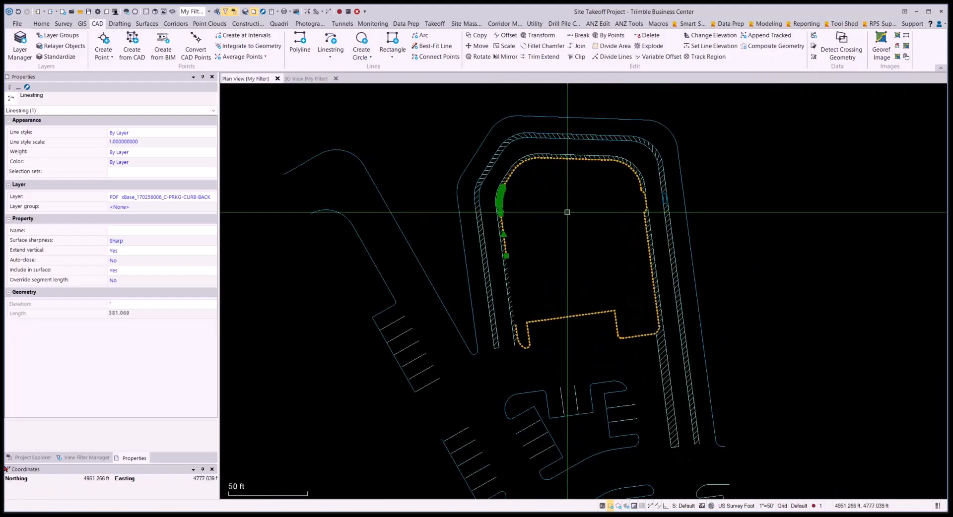
{"action": "scroll", "coordinate": [576, 209], "scroll_direction": "down", "scroll_amount": 1}
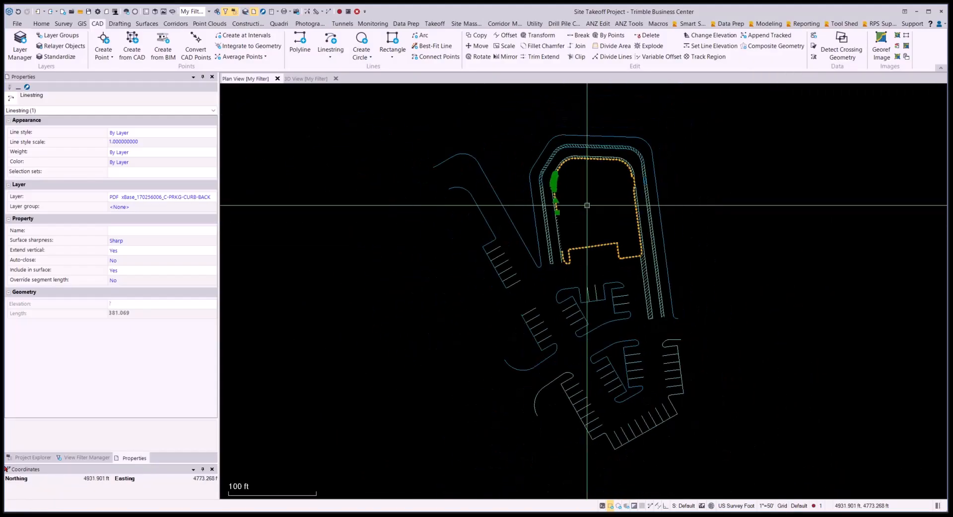
{"action": "scroll", "coordinate": [587, 205], "scroll_direction": "down", "scroll_amount": 1}
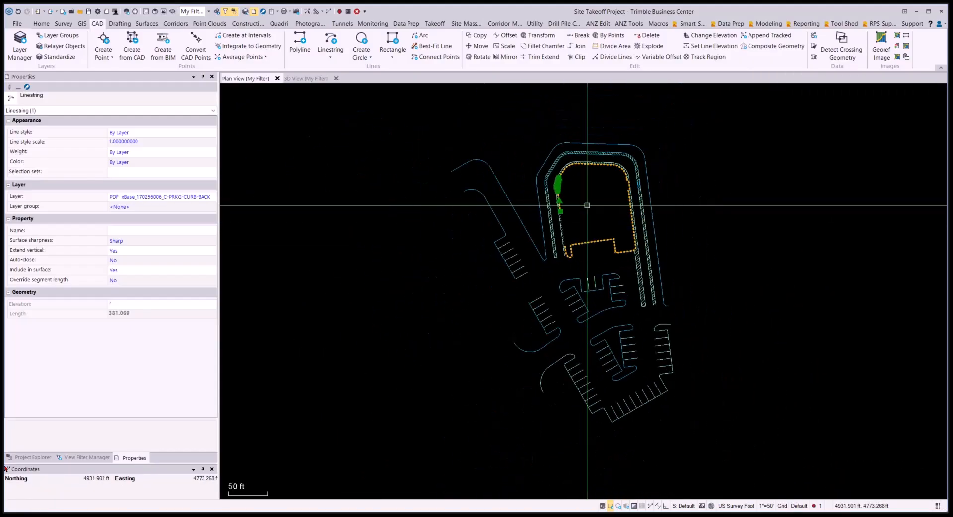
{"action": "left_click", "coordinate": [557, 145]}
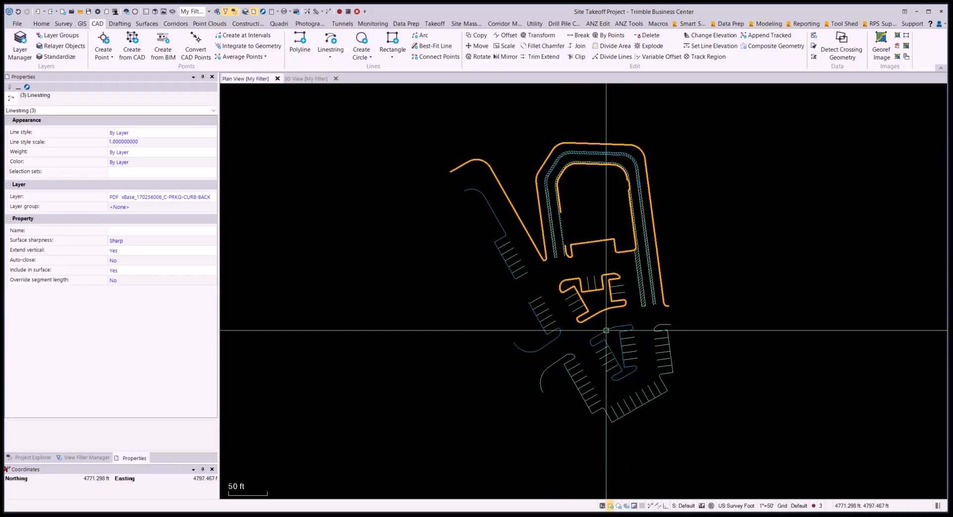
{"action": "left_click", "coordinate": [549, 366]}
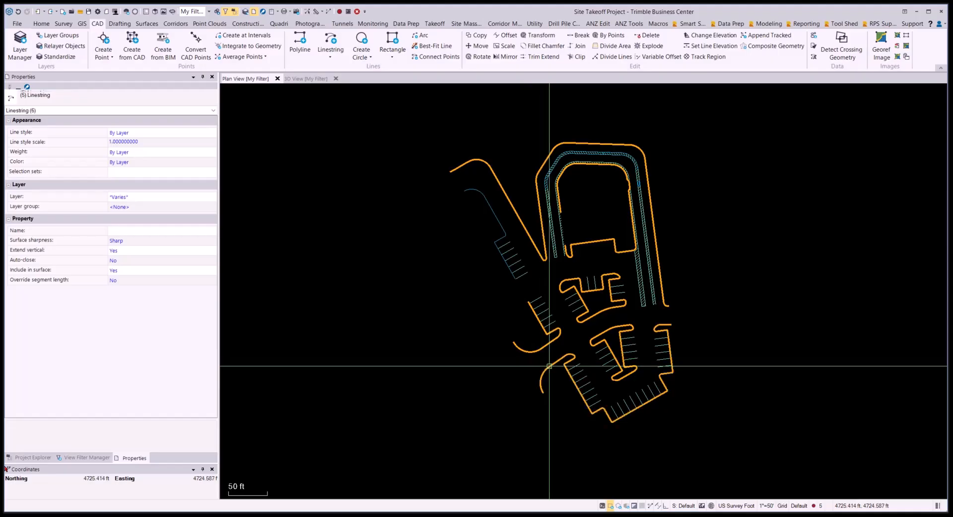
{"action": "left_click", "coordinate": [495, 213]}
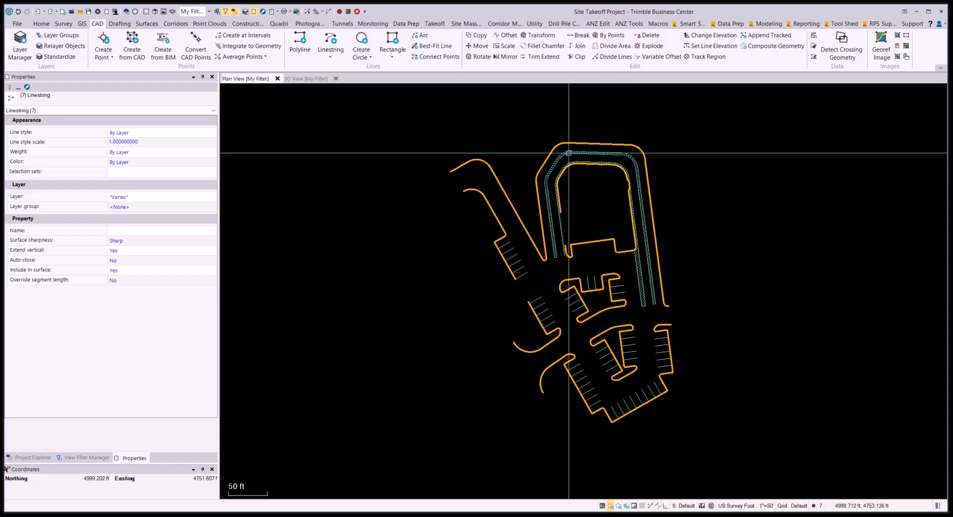
{"action": "scroll", "coordinate": [676, 186], "scroll_direction": "up", "scroll_amount": 3}
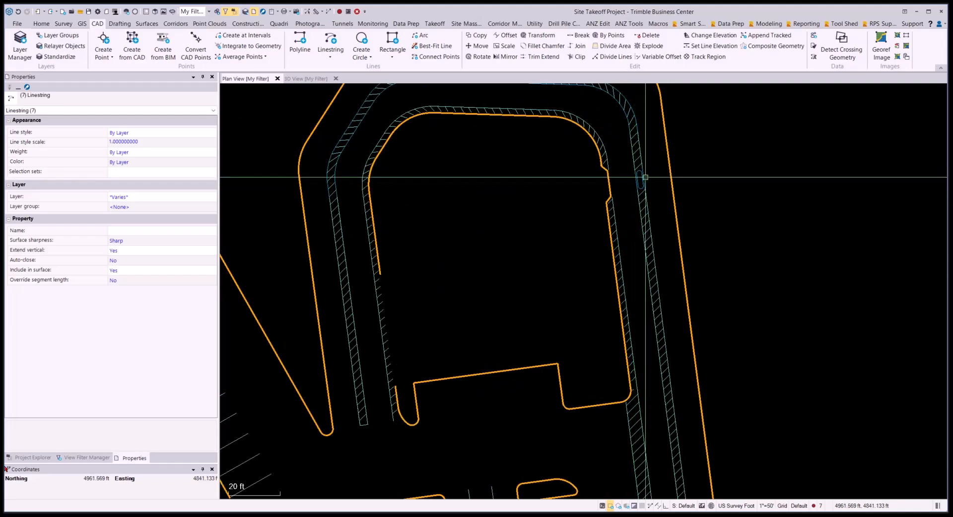
{"action": "scroll", "coordinate": [638, 201], "scroll_direction": "down", "scroll_amount": 6}
{"action": "scroll", "coordinate": [600, 243], "scroll_direction": "up", "scroll_amount": 1}
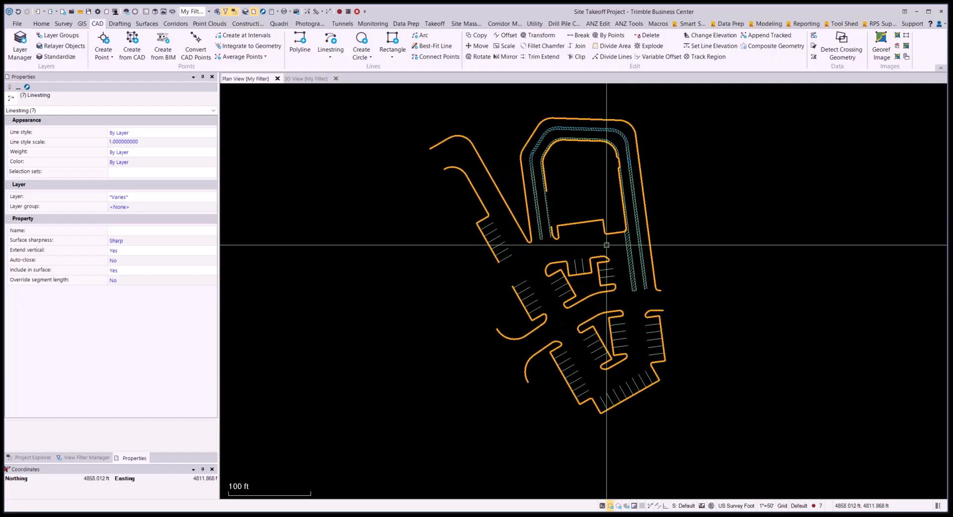
{"action": "middle_click_drag", "start_coordinate": [600, 243], "coordinate": [606, 254]}
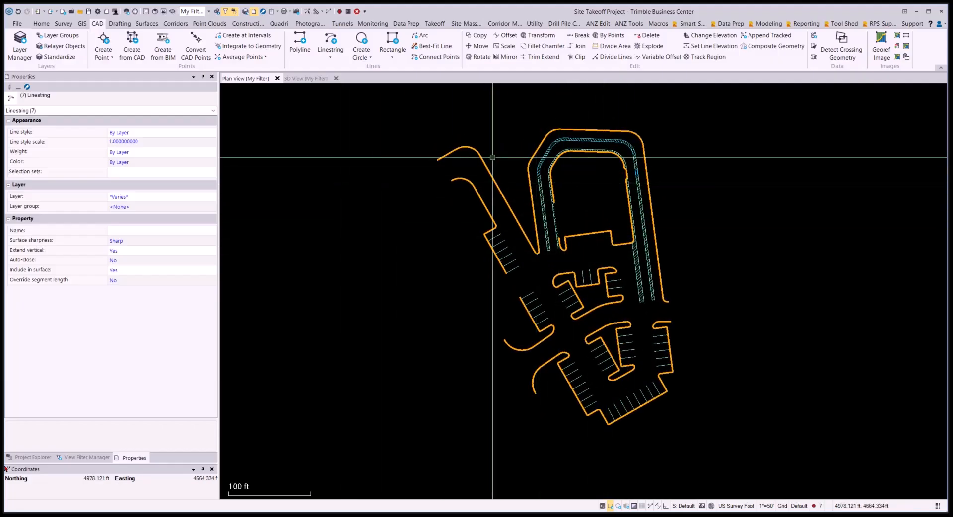
{"action": "right_click", "coordinate": [451, 158]}
{"action": "left_click", "coordinate": [484, 326]}
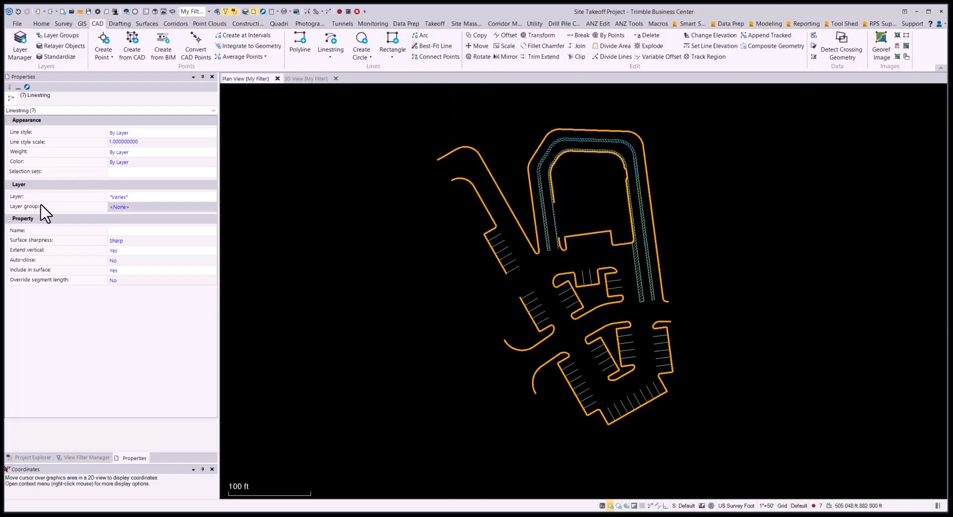
Assign the seven selected curb linestrings to a new layer named Proposed Curb Back in the Proposed layer group
{"action": "left_click", "coordinate": [133, 196]}
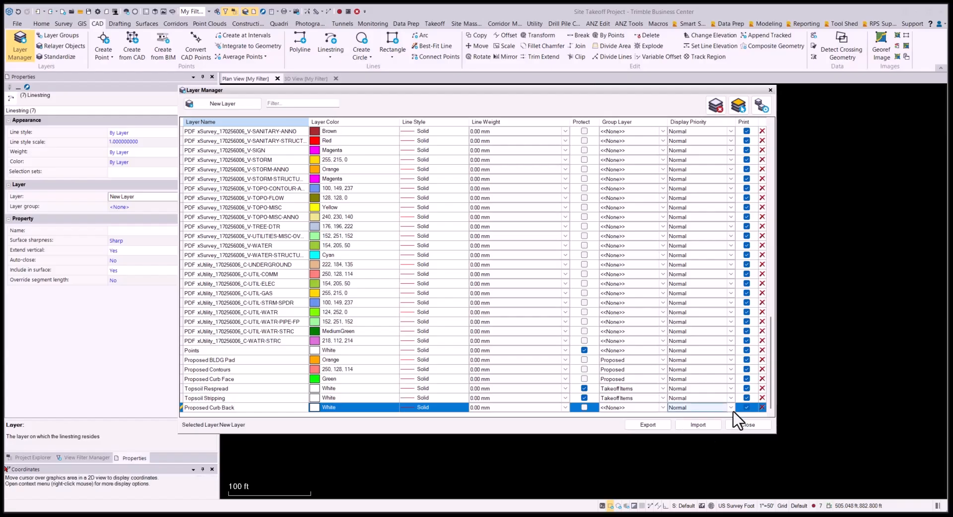
{"action": "left_click", "coordinate": [663, 409]}
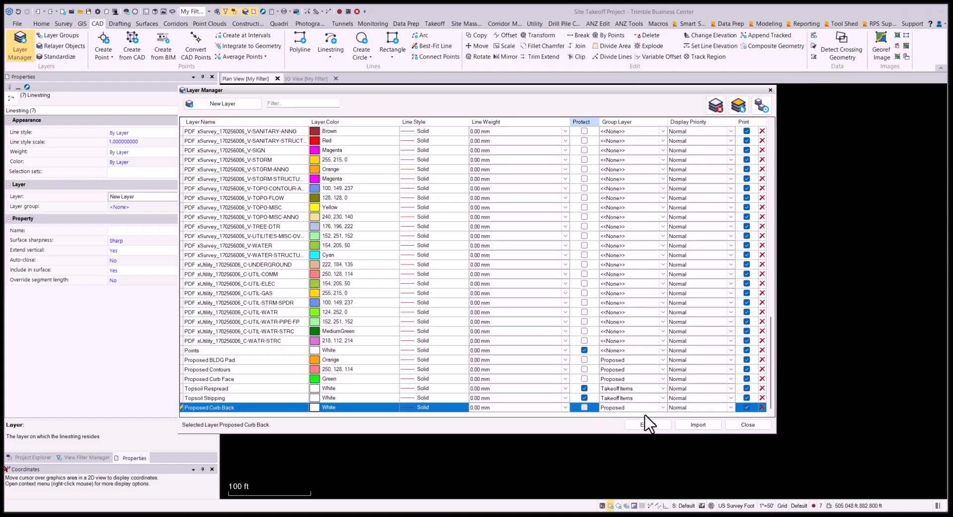
{"action": "left_click", "coordinate": [761, 426]}
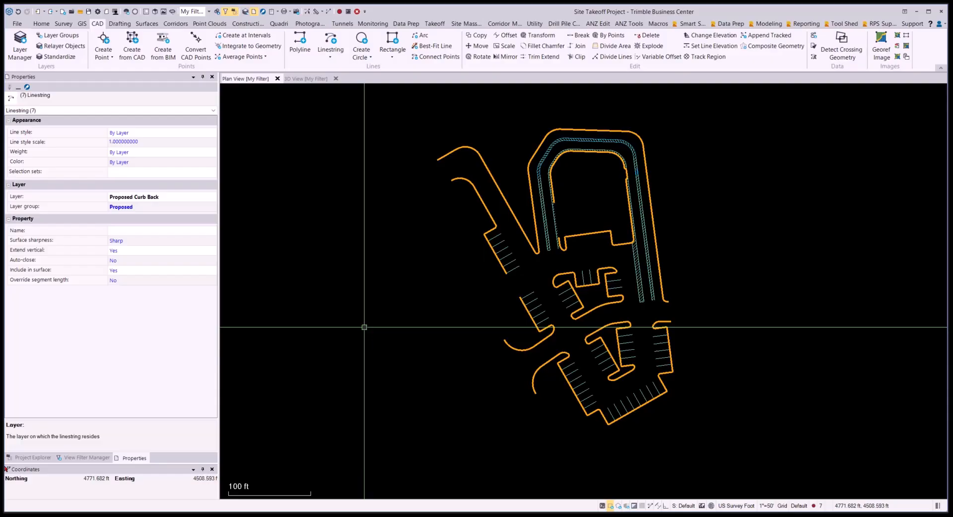
{"action": "key", "text": "Escape"}
Hide the PDF layers and compare the Proposed Curb Back linework with the Proposed Curb Face and Proposed Contours layers
{"action": "left_click", "coordinate": [81, 457]}
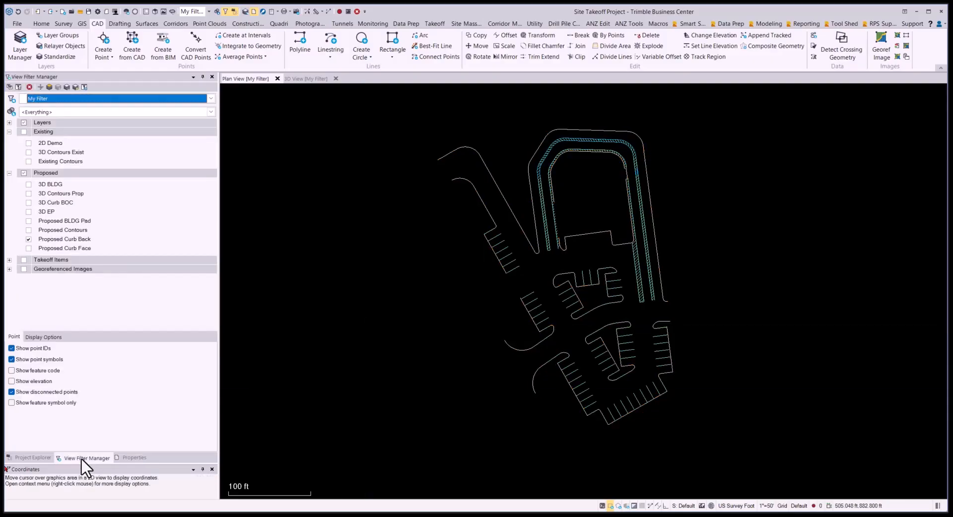
{"action": "left_click", "coordinate": [24, 123]}
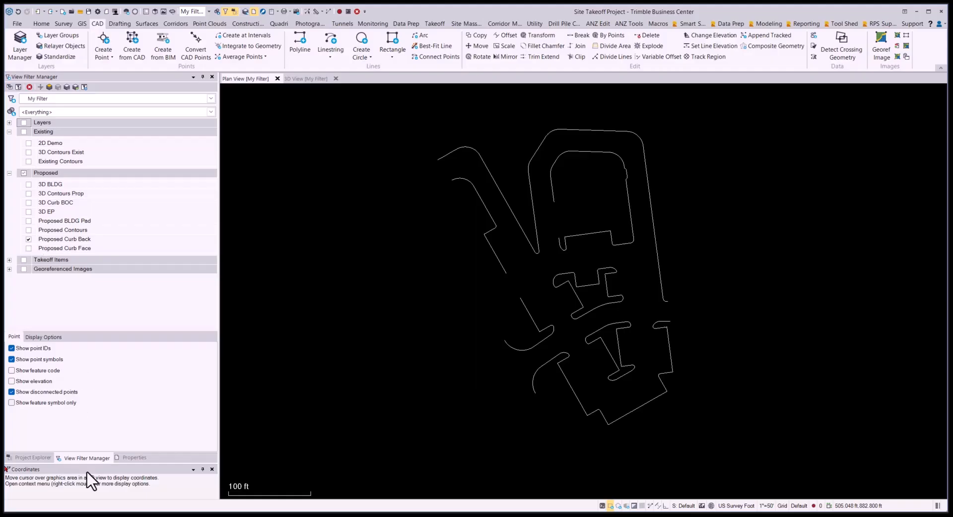
{"action": "left_click", "coordinate": [28, 248]}
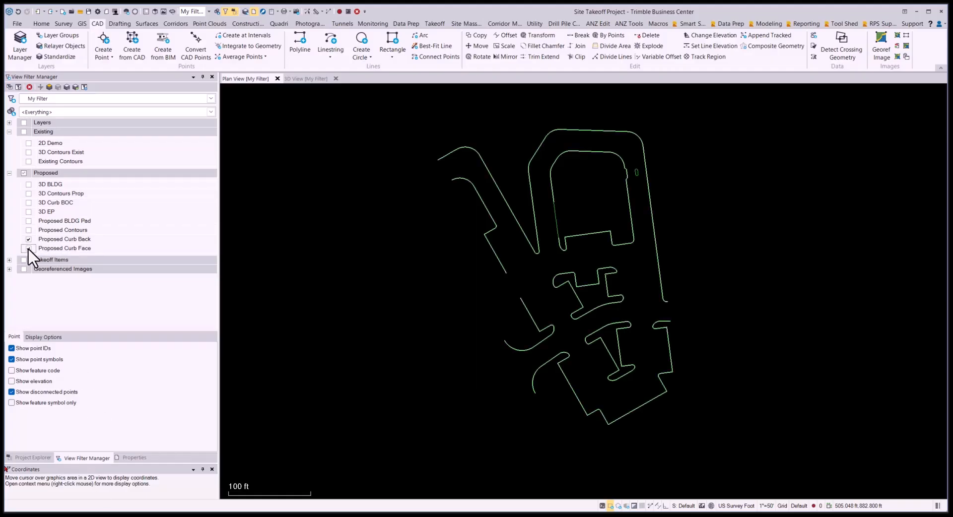
{"action": "left_click", "coordinate": [28, 230]}
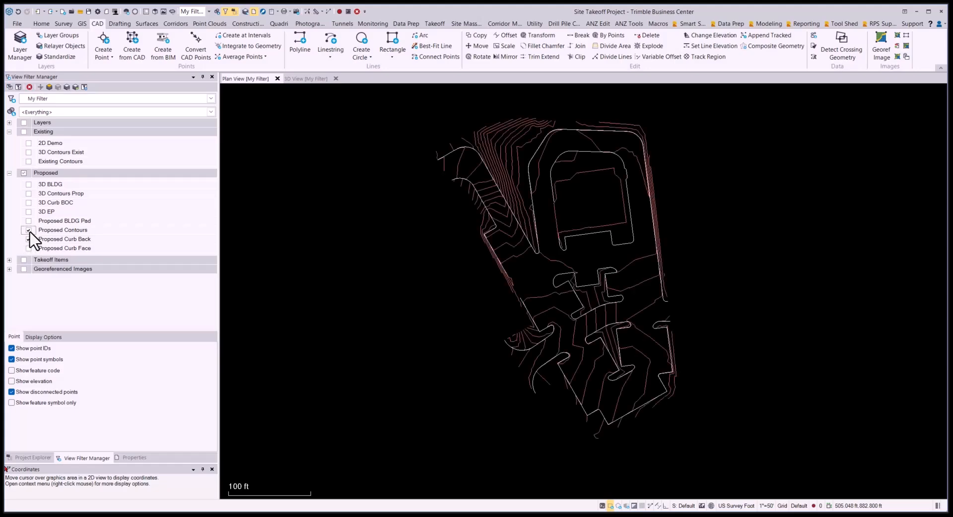
{"action": "left_click", "coordinate": [28, 230]}
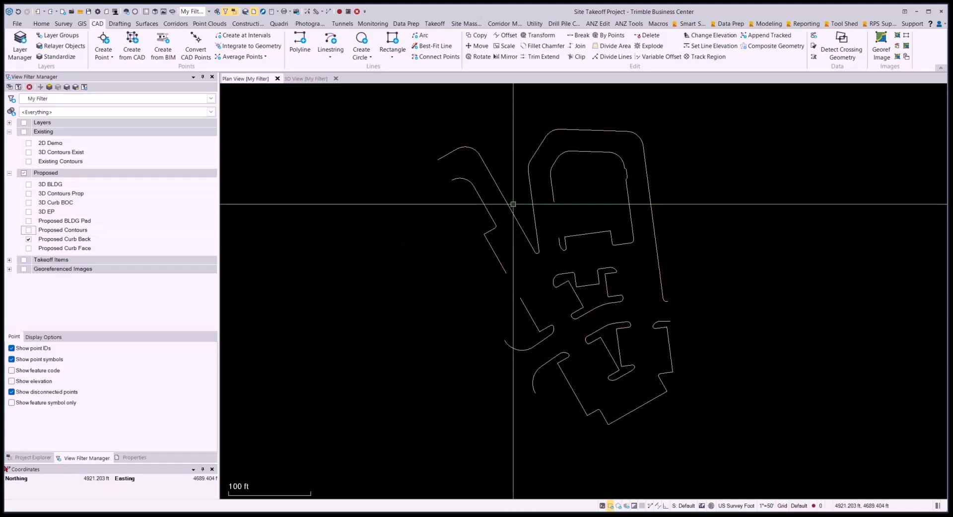
Inspect the west entrance curb and inner loop linestrings, including the gap in the inner loop's west edge
{"action": "left_click", "coordinate": [472, 185]}
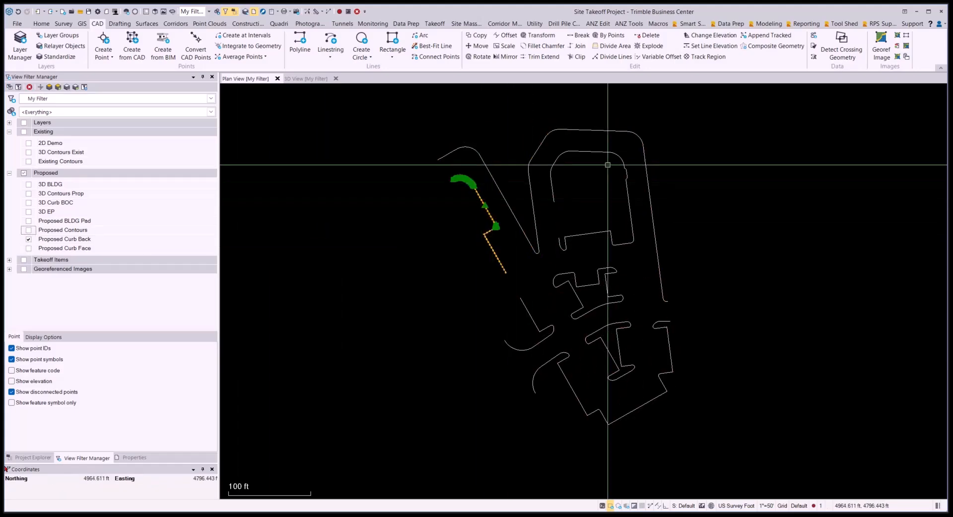
{"action": "left_click", "coordinate": [583, 148]}
{"action": "scroll", "coordinate": [560, 187], "scroll_direction": "up", "scroll_amount": 3}
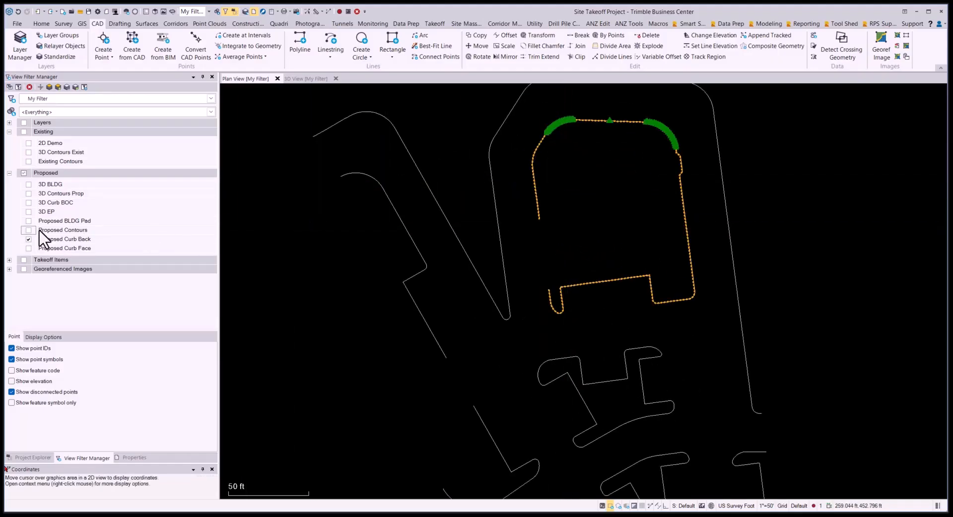
{"action": "key", "text": "Escape"}
{"action": "scroll", "coordinate": [559, 297], "scroll_direction": "up", "scroll_amount": 3}
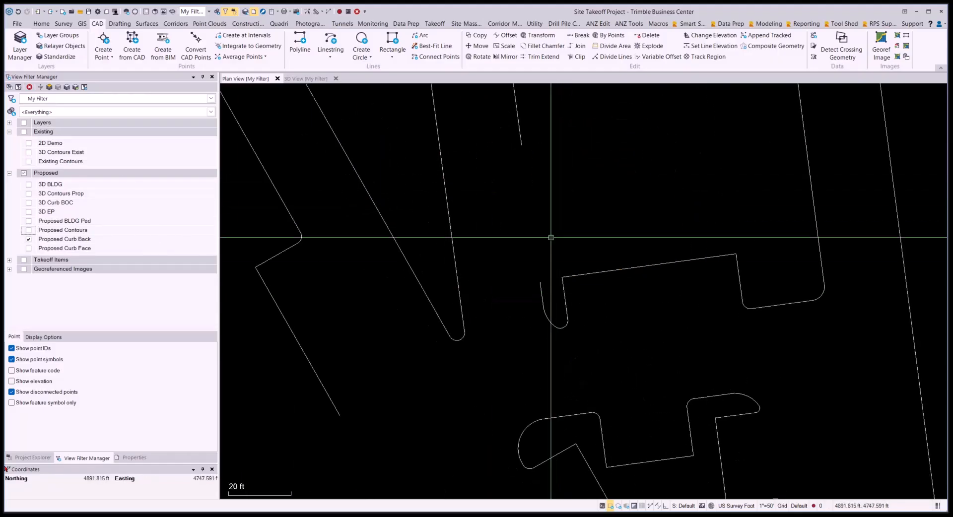
Show the PDF layers again and examine where the inner loop's west curb ends beside the building
{"action": "left_click", "coordinate": [23, 123]}
{"action": "scroll", "coordinate": [516, 152], "scroll_direction": "up", "scroll_amount": 5}
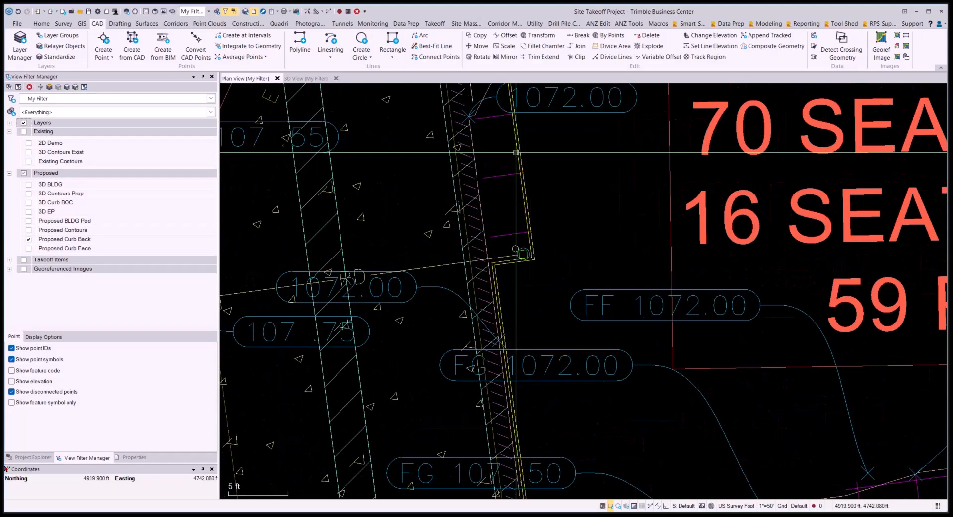
{"action": "middle_click_drag", "start_coordinate": [467, 104], "coordinate": [549, 251]}
{"action": "scroll", "coordinate": [555, 238], "scroll_direction": "up", "scroll_amount": 2}
{"action": "left_click", "coordinate": [547, 222]}
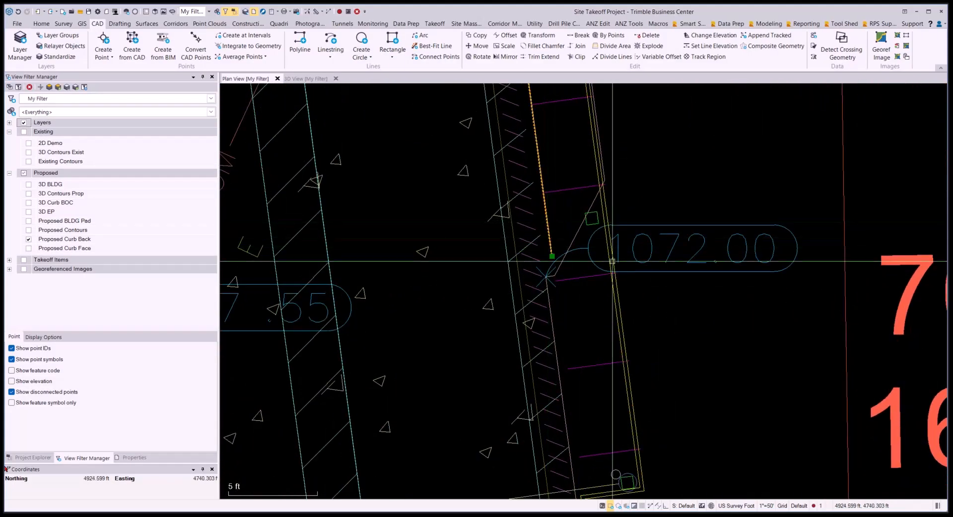
{"action": "scroll", "coordinate": [549, 258], "scroll_direction": "up", "scroll_amount": 2}
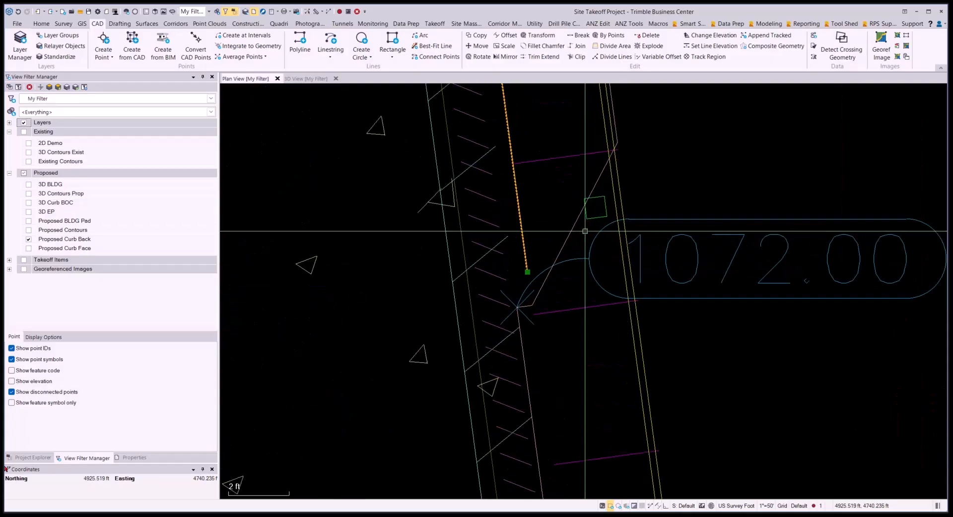
Select the jagged PDF line beside the curb gap and trace its course along the building's west side
{"action": "scroll", "coordinate": [549, 258], "scroll_direction": "down", "scroll_amount": 1}
{"action": "left_click", "coordinate": [574, 237]}
{"action": "scroll", "coordinate": [574, 237], "scroll_direction": "down", "scroll_amount": 4}
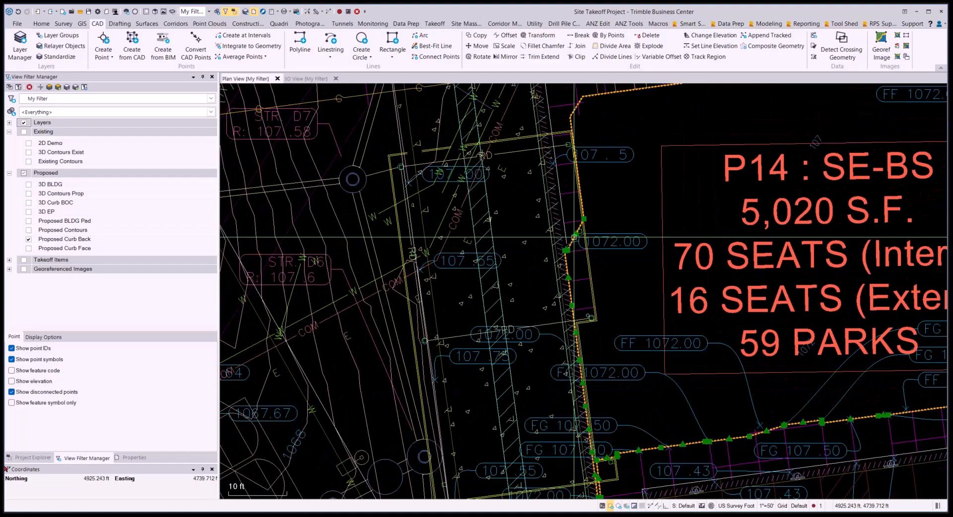
{"action": "middle_click_drag", "start_coordinate": [608, 318], "coordinate": [604, 183]}
{"action": "scroll", "coordinate": [575, 245], "scroll_direction": "up", "scroll_amount": 3}
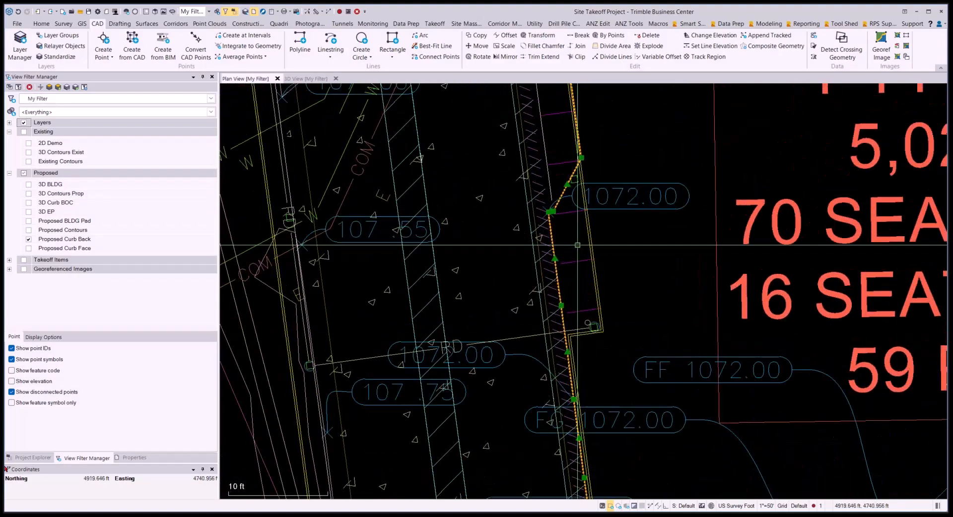
{"action": "scroll", "coordinate": [553, 232], "scroll_direction": "up", "scroll_amount": 1}
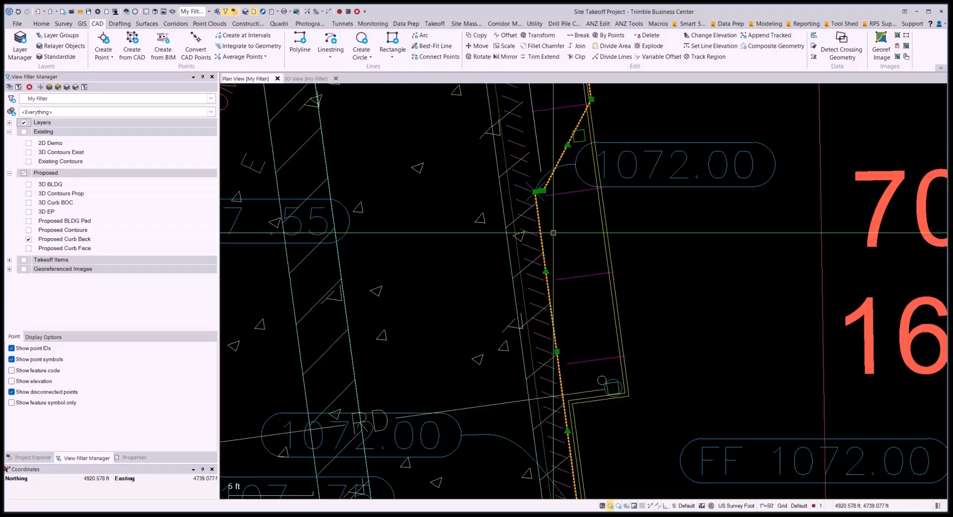
{"action": "scroll", "coordinate": [553, 233], "scroll_direction": "down", "scroll_amount": 3}
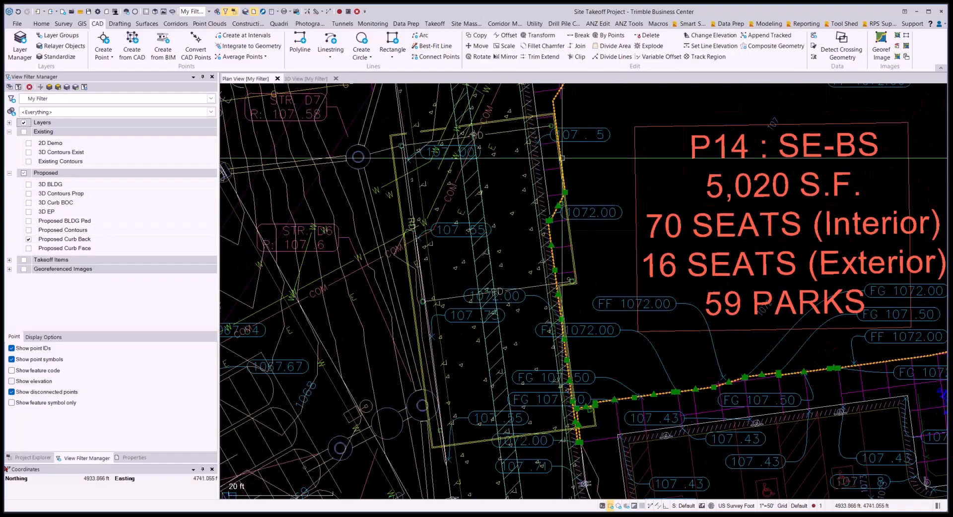
{"action": "scroll", "coordinate": [593, 198], "scroll_direction": "up", "scroll_amount": 3}
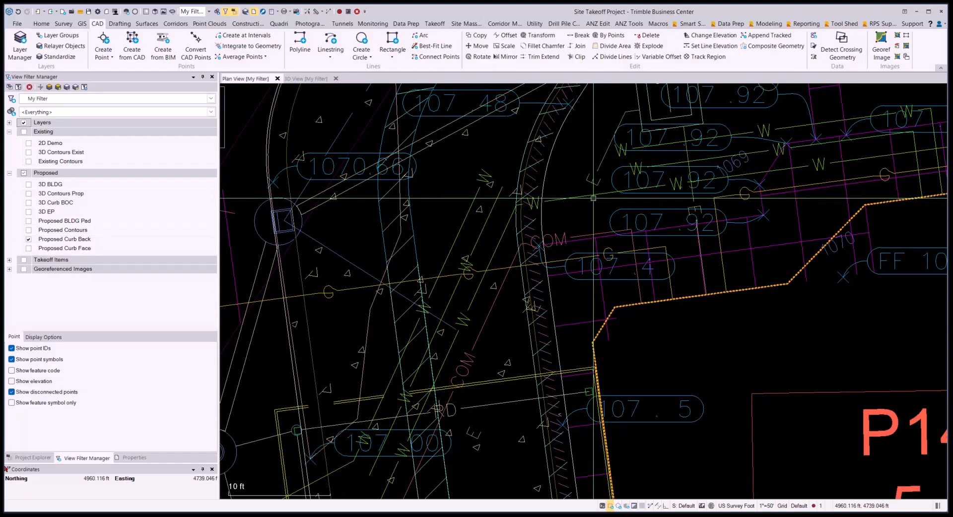
{"action": "scroll", "coordinate": [593, 198], "scroll_direction": "up", "scroll_amount": 3}
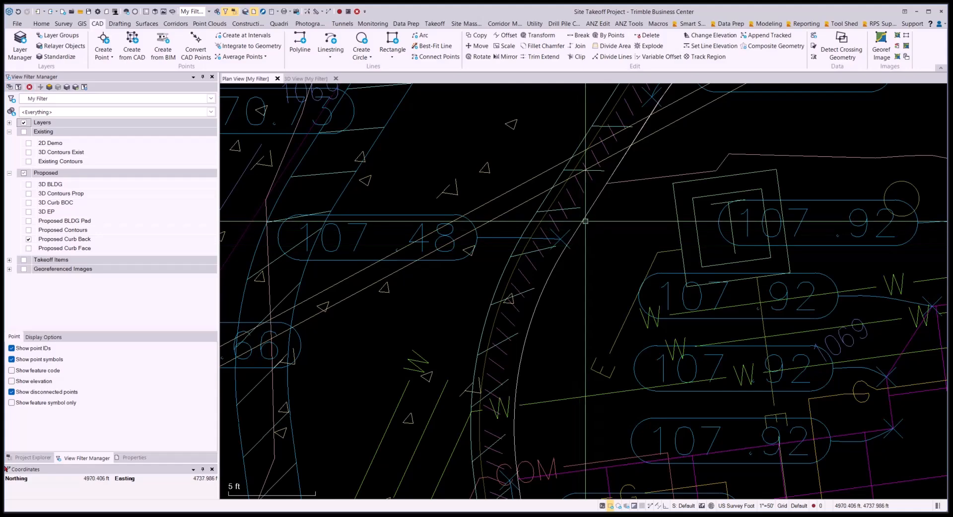
Check the properties and layers of the curved and straight PDF polylines outside the inner loop's northwest curb
{"action": "left_click", "coordinate": [585, 221]}
{"action": "key", "text": "Escape"}
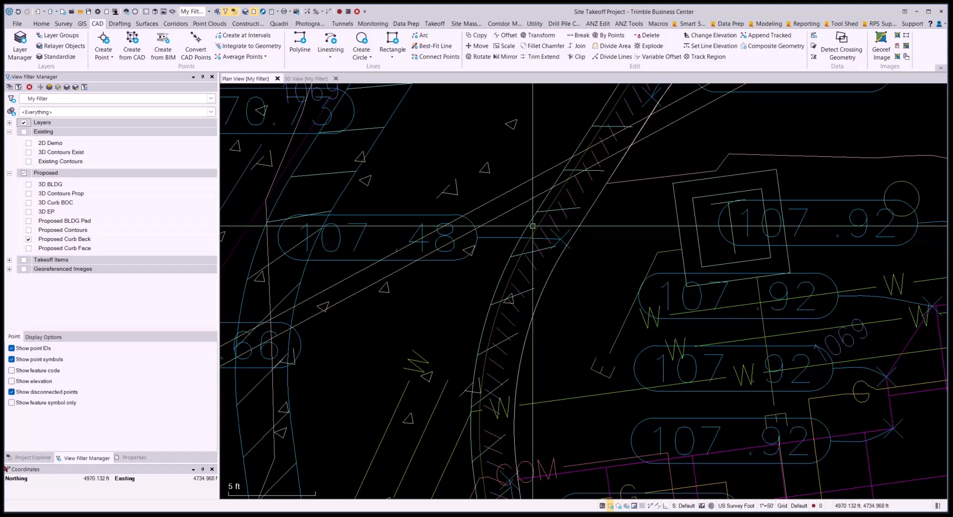
{"action": "left_click", "coordinate": [531, 224]}
{"action": "right_click", "coordinate": [531, 224]}
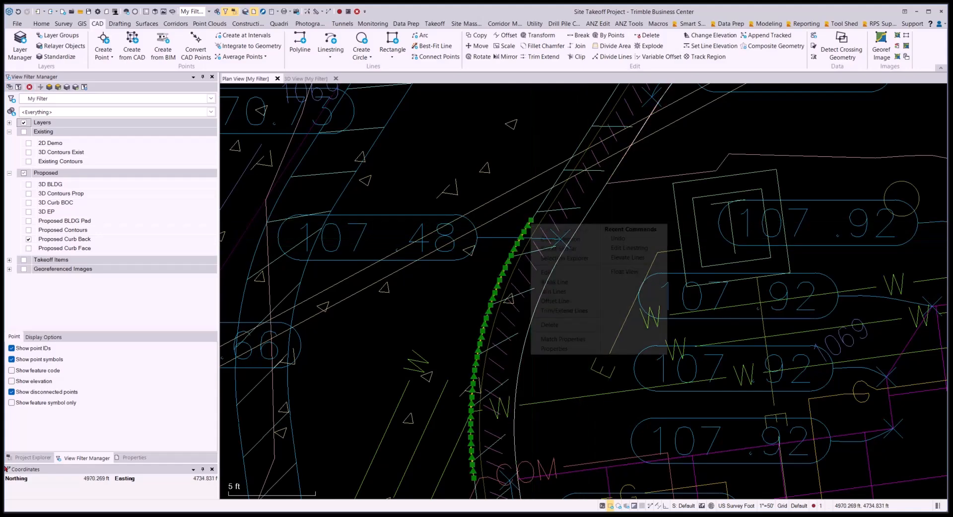
{"action": "left_click", "coordinate": [554, 348]}
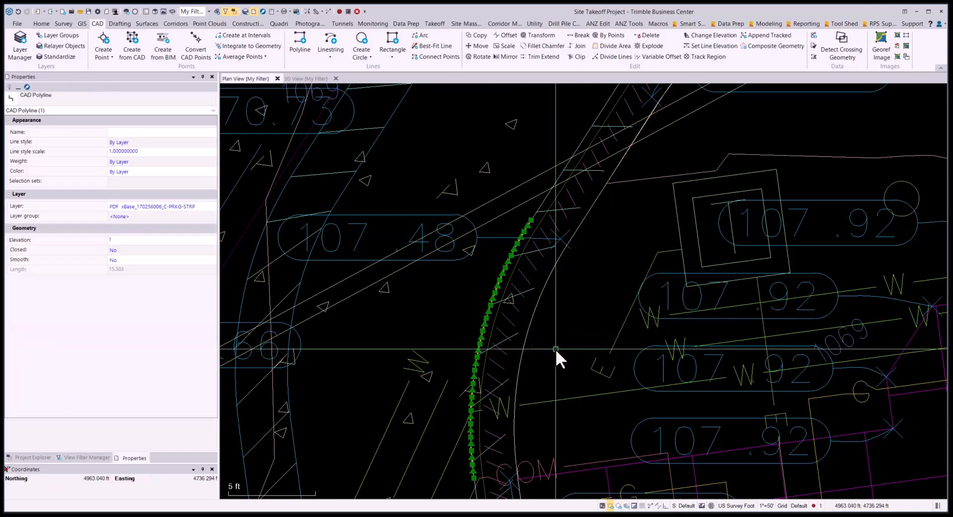
{"action": "left_click", "coordinate": [552, 204]}
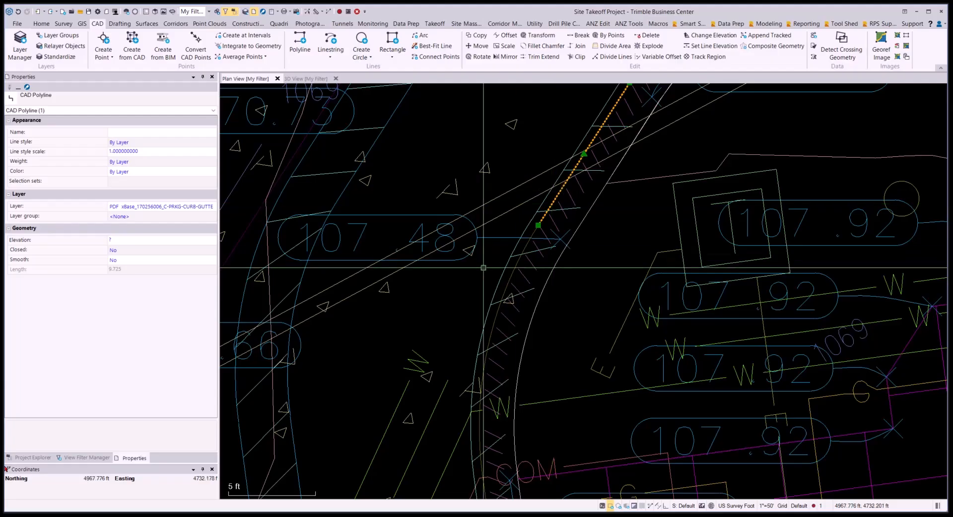
{"action": "key", "text": "Escape"}
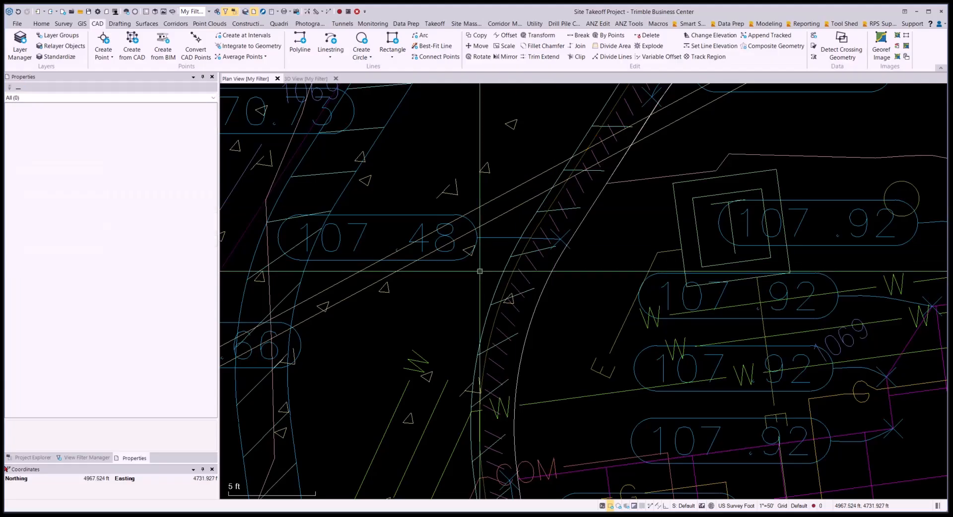
Display the Proposed Curb Face layer with Proposed Curb Back and compare its line with the adjacent PDF gutter polylines
{"action": "left_click", "coordinate": [82, 458]}
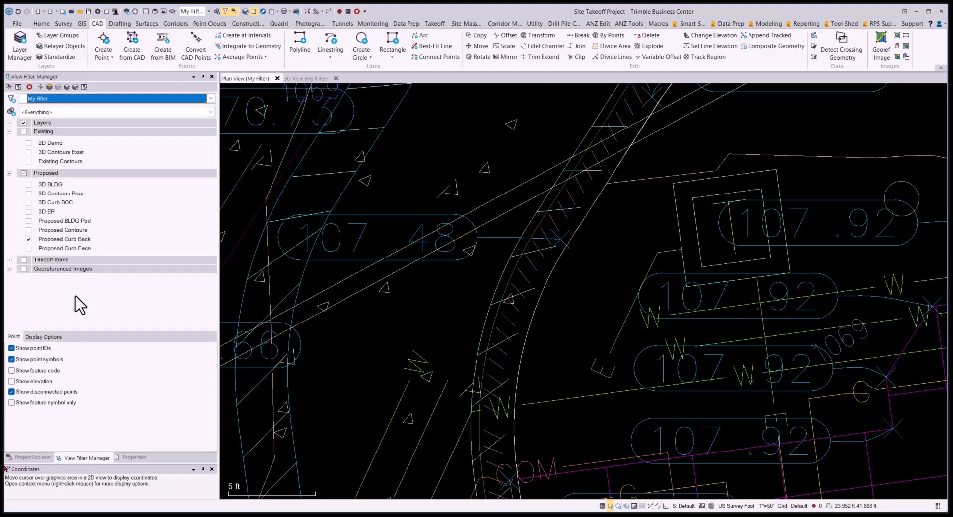
{"action": "left_click", "coordinate": [28, 239]}
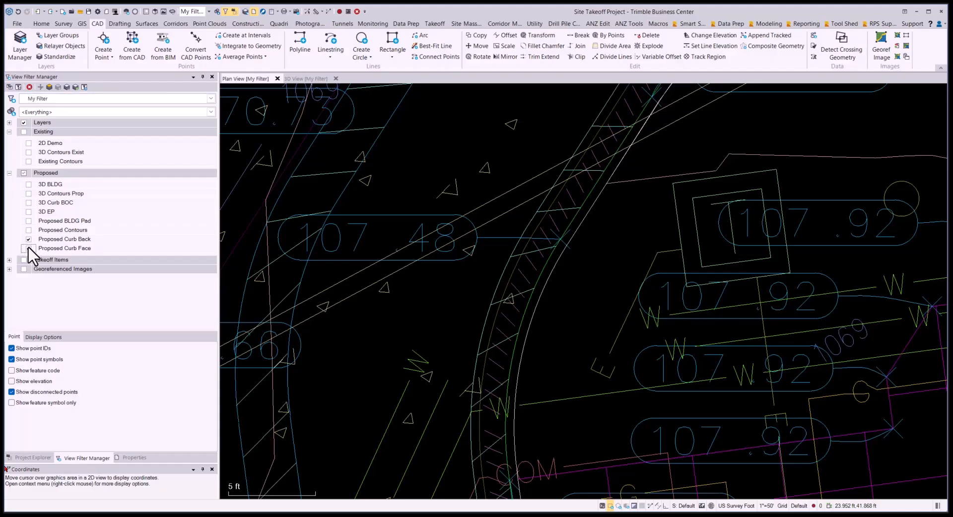
{"action": "left_click", "coordinate": [28, 248]}
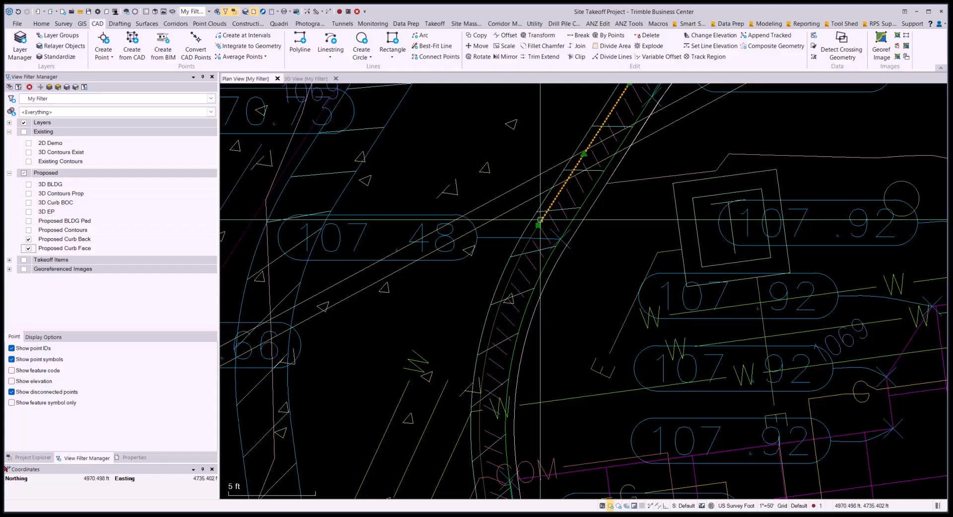
{"action": "left_click", "coordinate": [541, 221]}
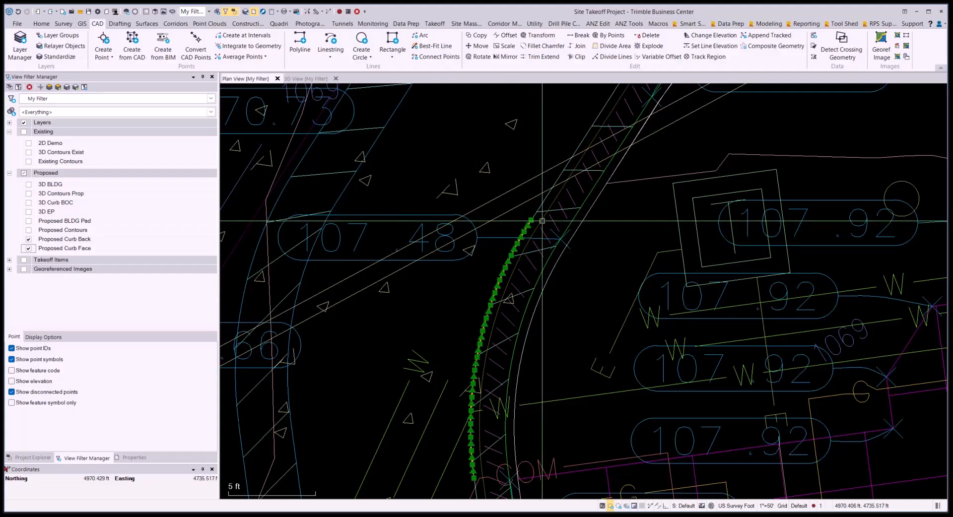
{"action": "left_click", "coordinate": [576, 217]}
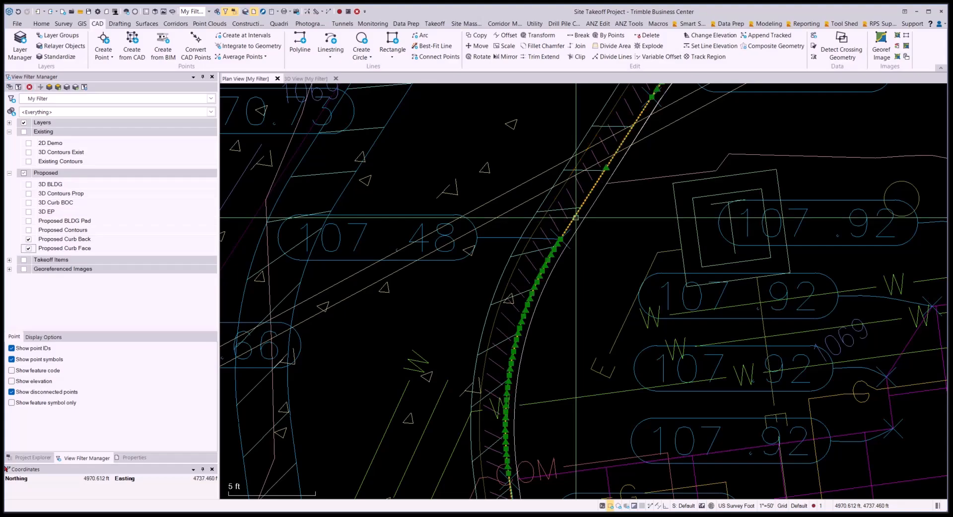
{"action": "key", "text": "Escape"}
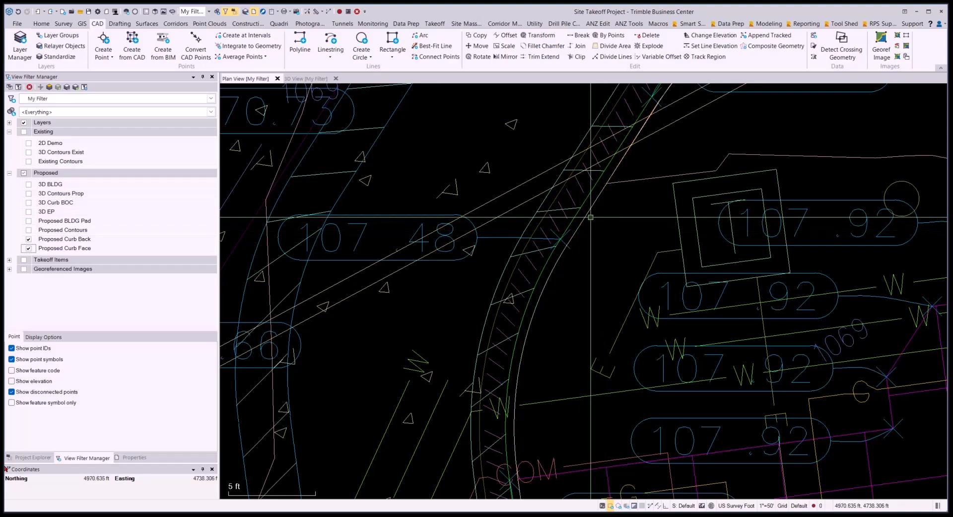
Inspect the curb back around the inner loop's northwest corner, and hide the Proposed Curb Face and Proposed Curb Back layers
{"action": "left_click", "coordinate": [551, 266]}
{"action": "scroll", "coordinate": [558, 294], "scroll_direction": "down", "scroll_amount": 4}
{"action": "middle_click_drag", "start_coordinate": [664, 213], "coordinate": [615, 281]}
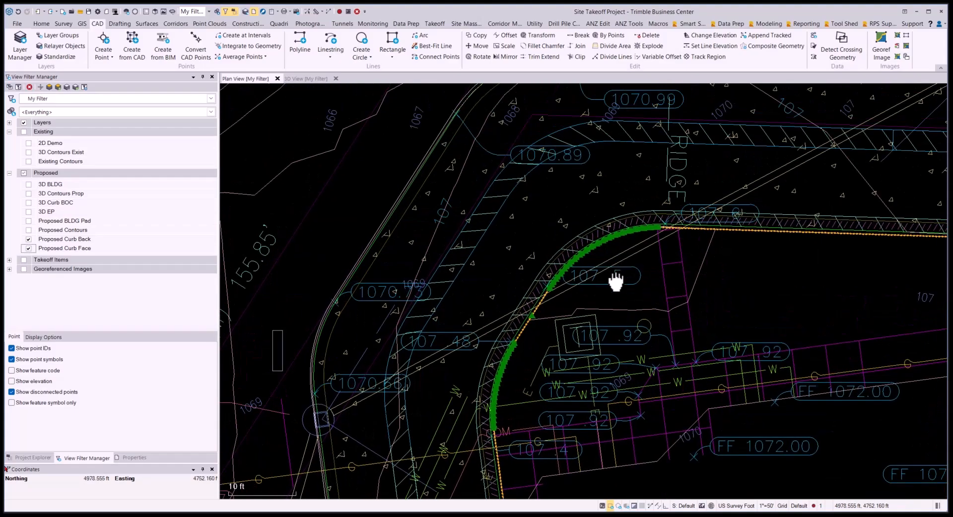
{"action": "scroll", "coordinate": [623, 253], "scroll_direction": "up", "scroll_amount": 2}
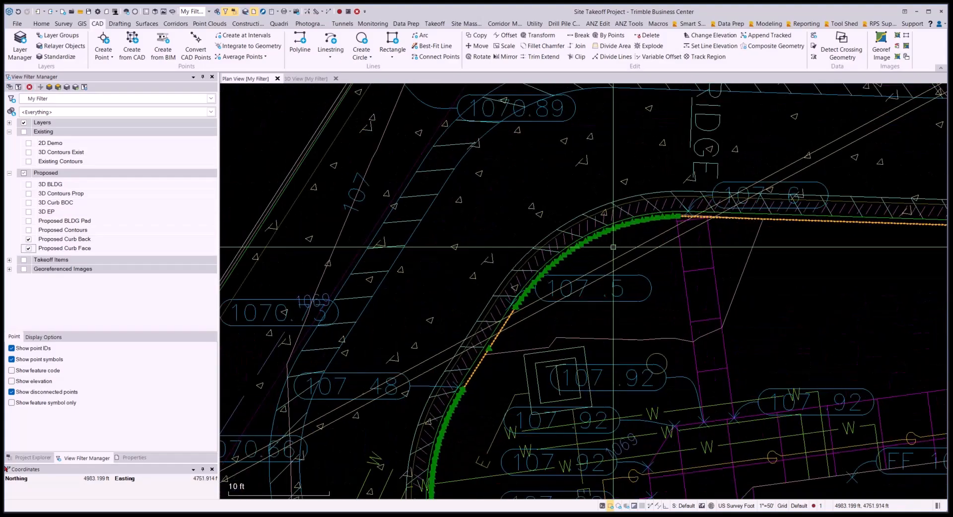
{"action": "left_click", "coordinate": [28, 248]}
{"action": "left_click", "coordinate": [28, 239]}
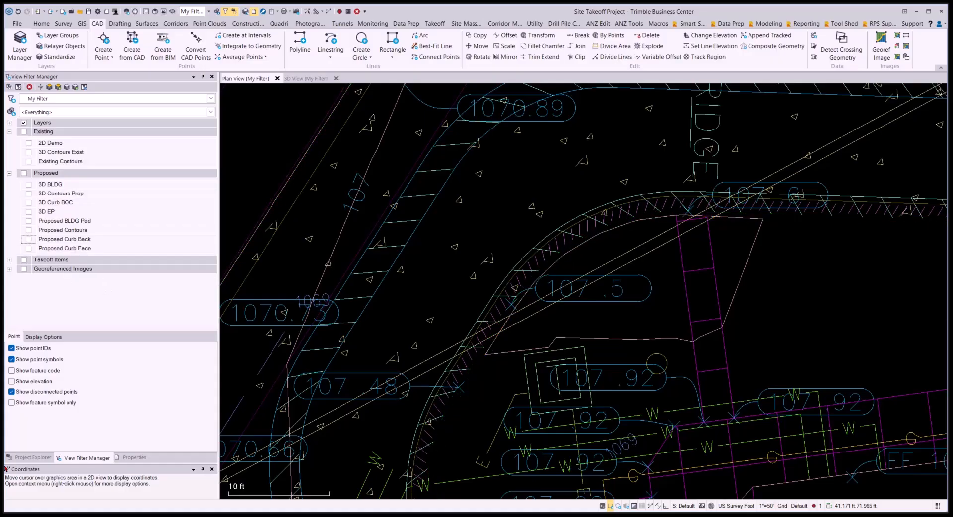
{"action": "scroll", "coordinate": [557, 294], "scroll_direction": "down", "scroll_amount": 3}
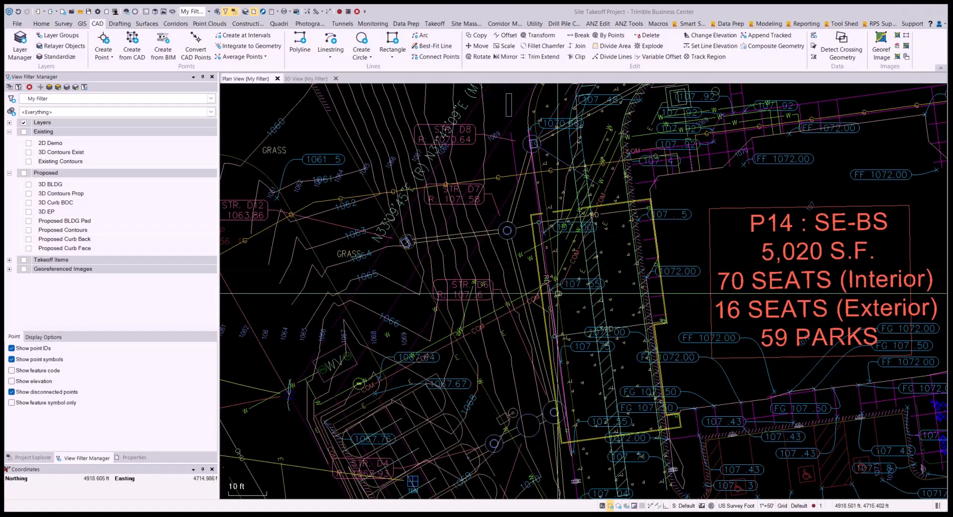
Hide the general Layers group and display only the Proposed Curb Back layer around the inner loop's curb gap
{"action": "middle_click_drag", "start_coordinate": [625, 245], "coordinate": [544, 196]}
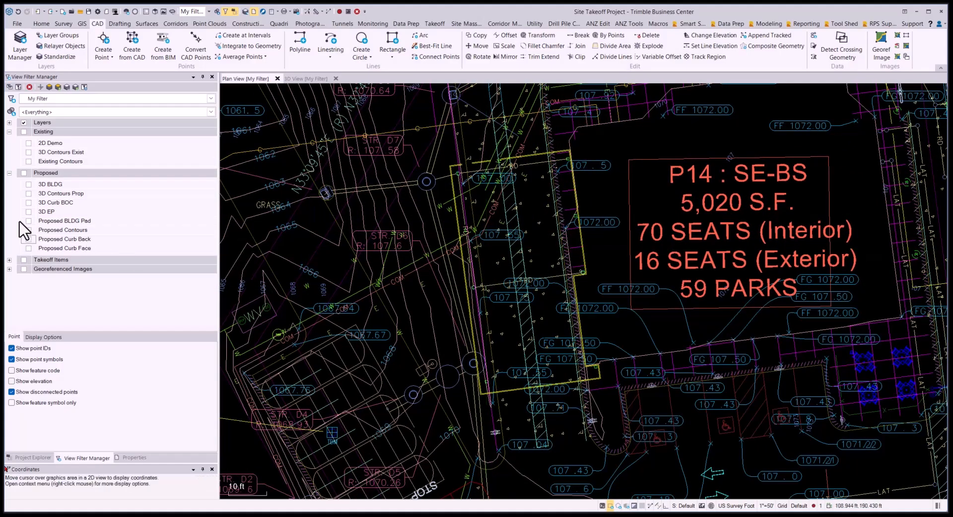
{"action": "left_click", "coordinate": [23, 123]}
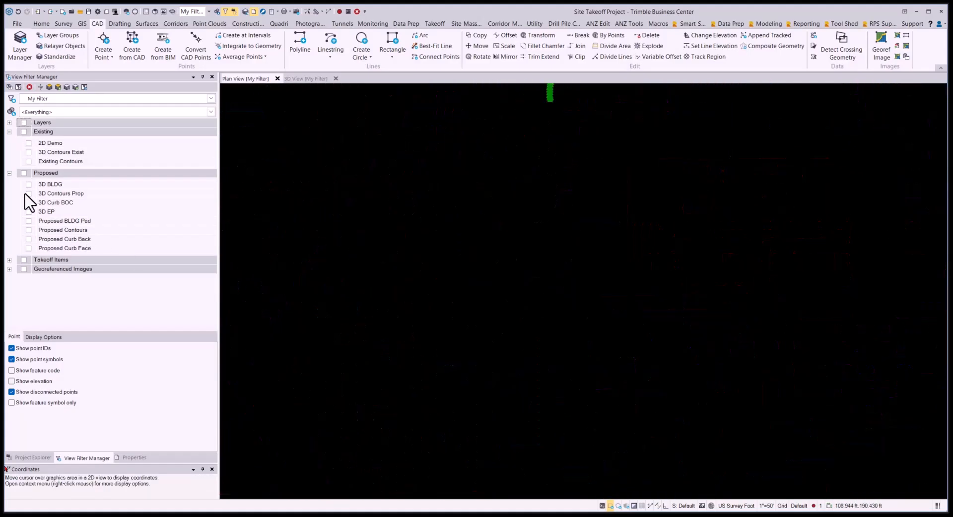
{"action": "left_click", "coordinate": [28, 239]}
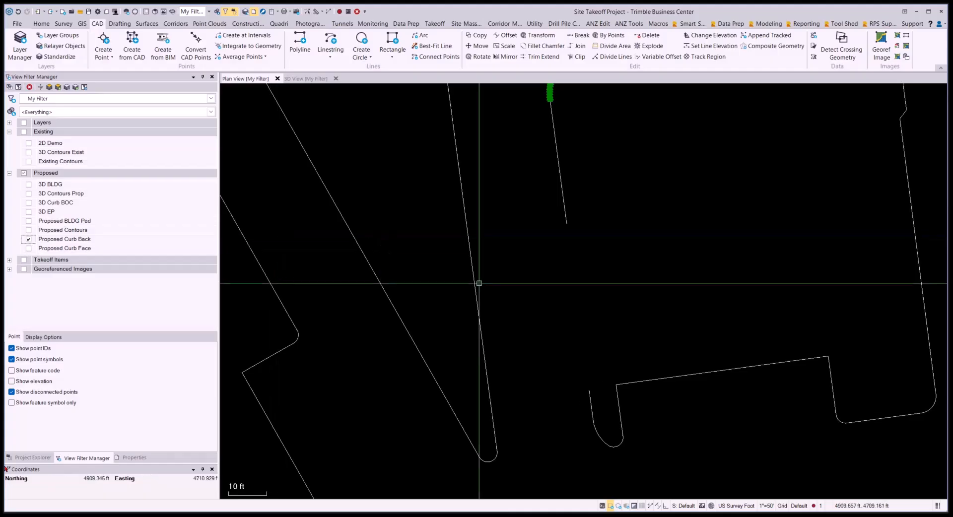
{"action": "scroll", "coordinate": [576, 287], "scroll_direction": "up", "scroll_amount": 5}
{"action": "middle_click_drag", "start_coordinate": [658, 233], "coordinate": [522, 243]}
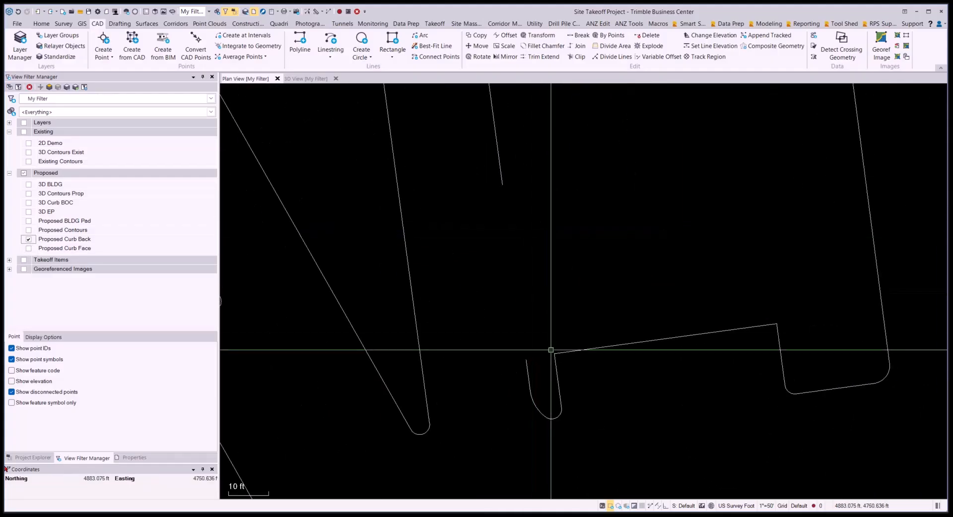
Append a straight segment to the inner loop's curb back linestring, closing the gap on its west side at the start point
{"action": "left_click", "coordinate": [527, 364]}
{"action": "right_click", "coordinate": [546, 459]}
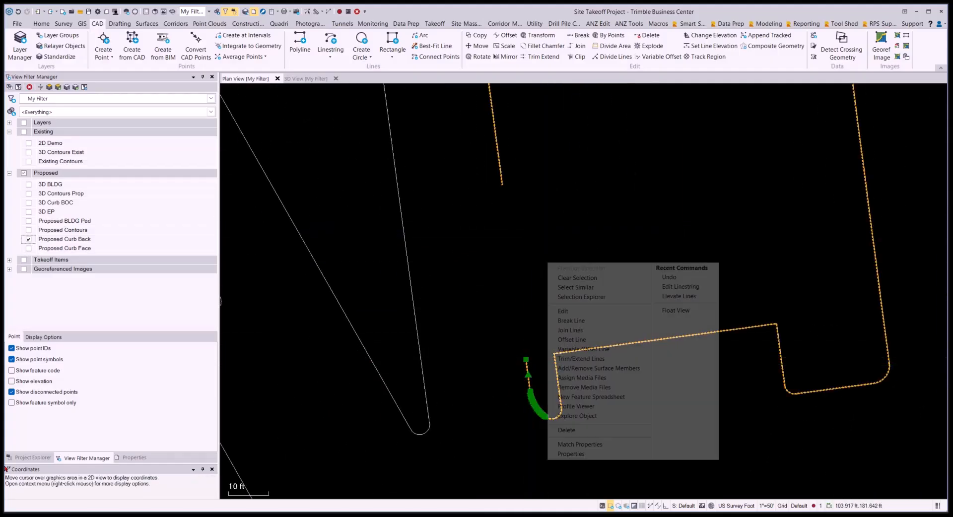
{"action": "left_click", "coordinate": [564, 311]}
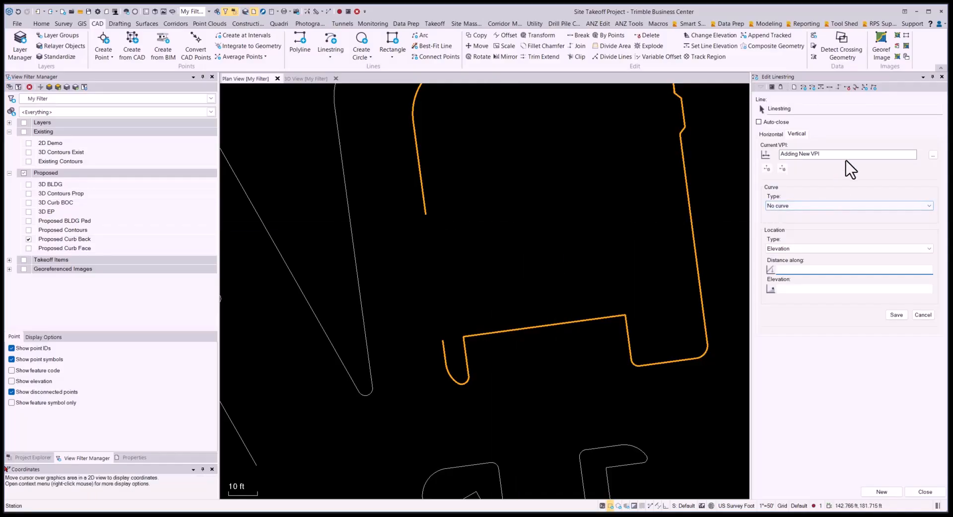
{"action": "left_click", "coordinate": [769, 134]}
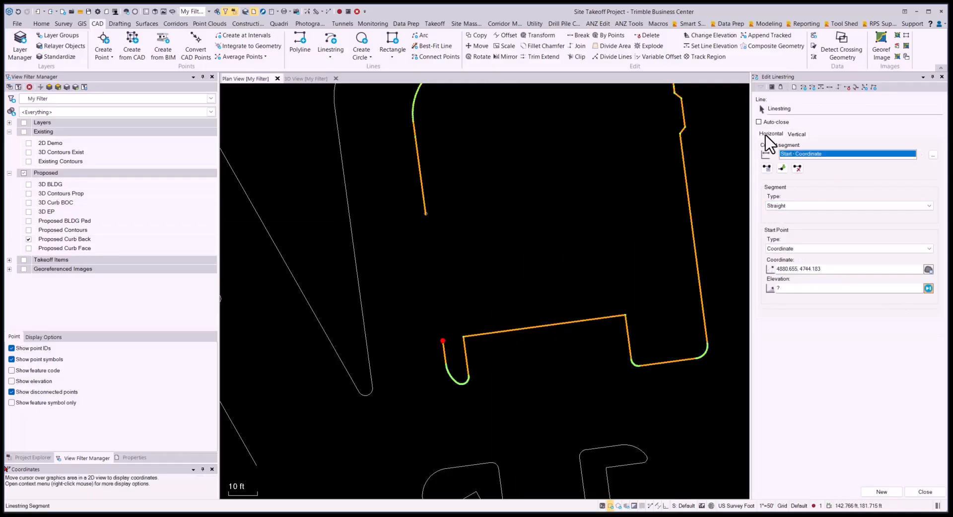
{"action": "left_click", "coordinate": [782, 168]}
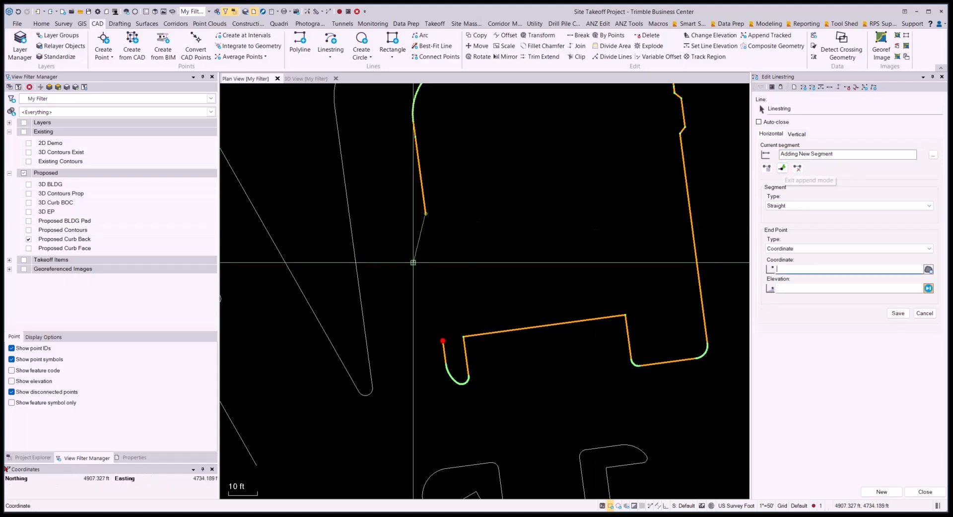
{"action": "scroll", "coordinate": [441, 342], "scroll_direction": "up", "scroll_amount": 3}
{"action": "scroll", "coordinate": [447, 344], "scroll_direction": "up", "scroll_amount": 2}
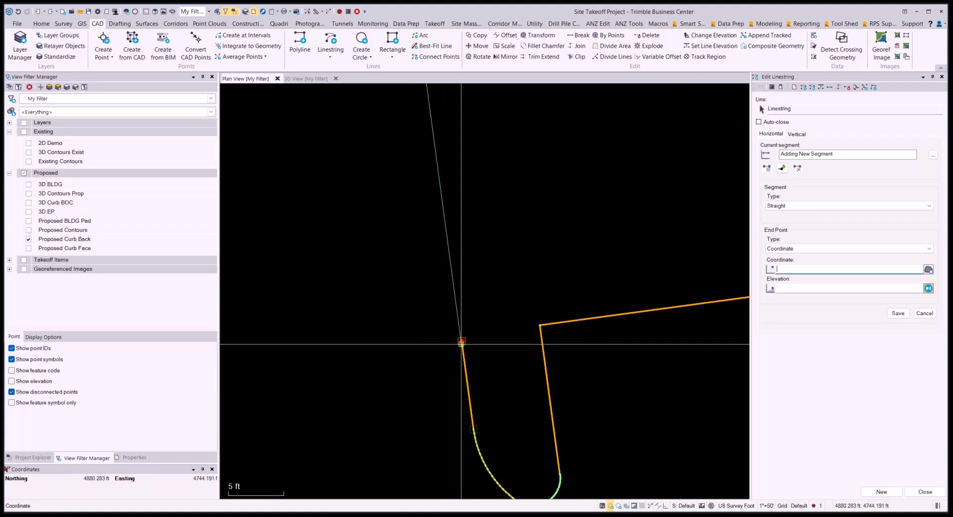
{"action": "left_click", "coordinate": [925, 492]}
Check the properties of the inner loop's curb back linestring, then clear the selection
{"action": "scroll", "coordinate": [315, 219], "scroll_direction": "down", "scroll_amount": 4}
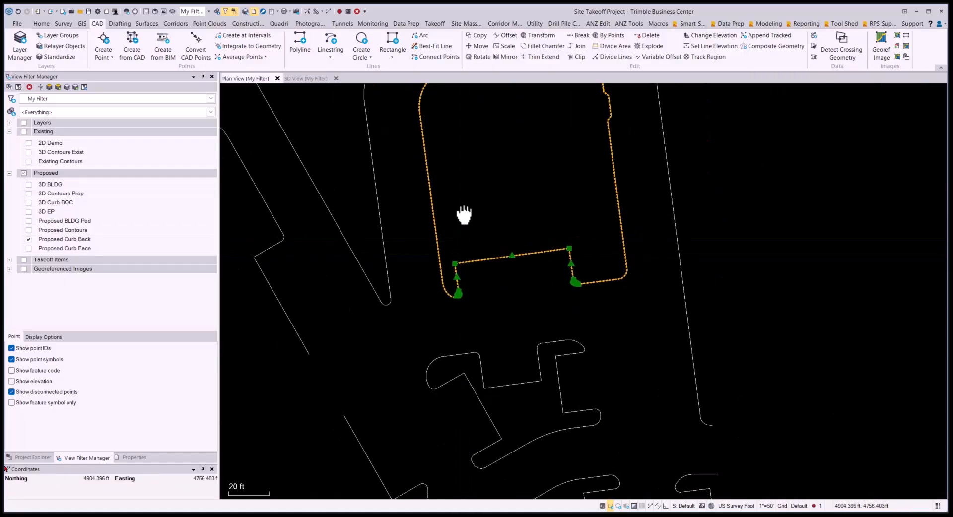
{"action": "middle_click_drag", "start_coordinate": [464, 214], "coordinate": [531, 274]}
{"action": "right_click", "coordinate": [555, 173]}
{"action": "left_click", "coordinate": [575, 365]}
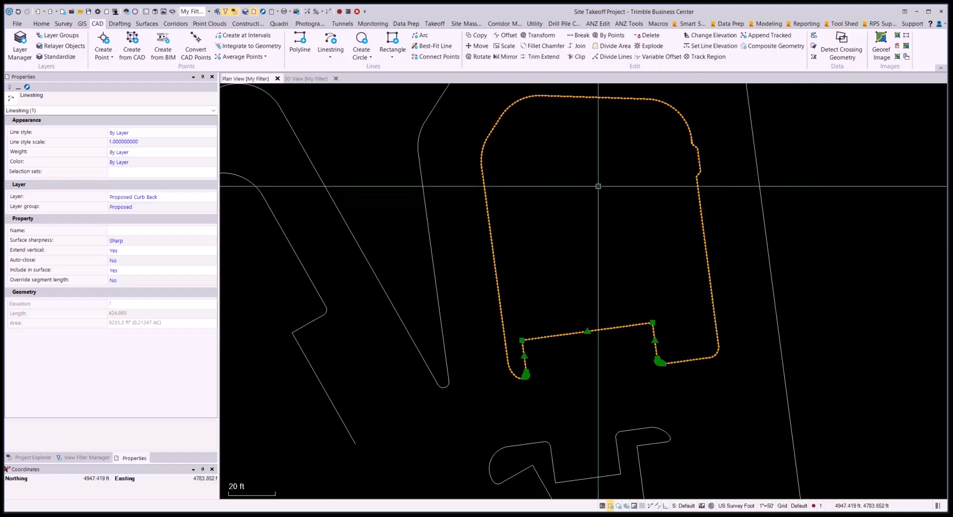
{"action": "key", "text": "Escape"}
Check the extents and properties of the outer north and west curb back linestrings across the whole site
{"action": "scroll", "coordinate": [598, 186], "scroll_direction": "down", "scroll_amount": 6}
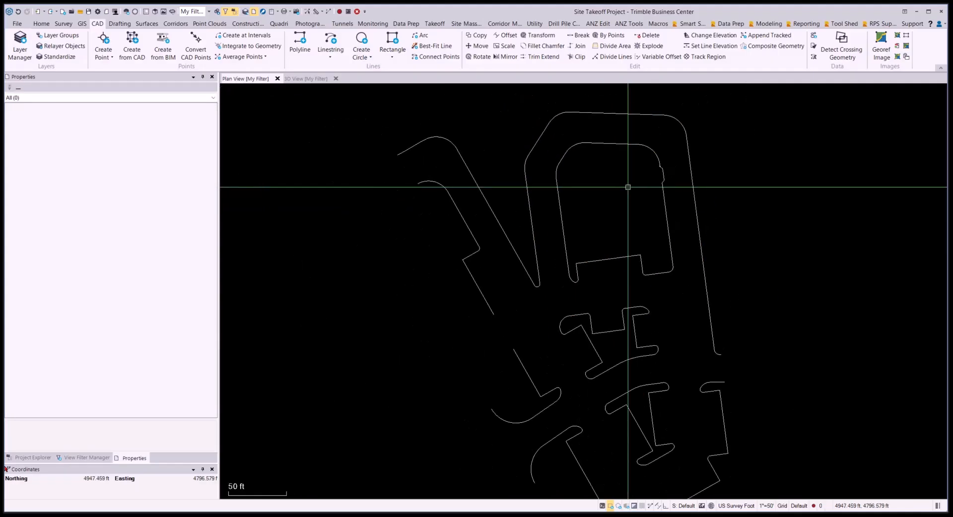
{"action": "scroll", "coordinate": [628, 187], "scroll_direction": "down", "scroll_amount": 1}
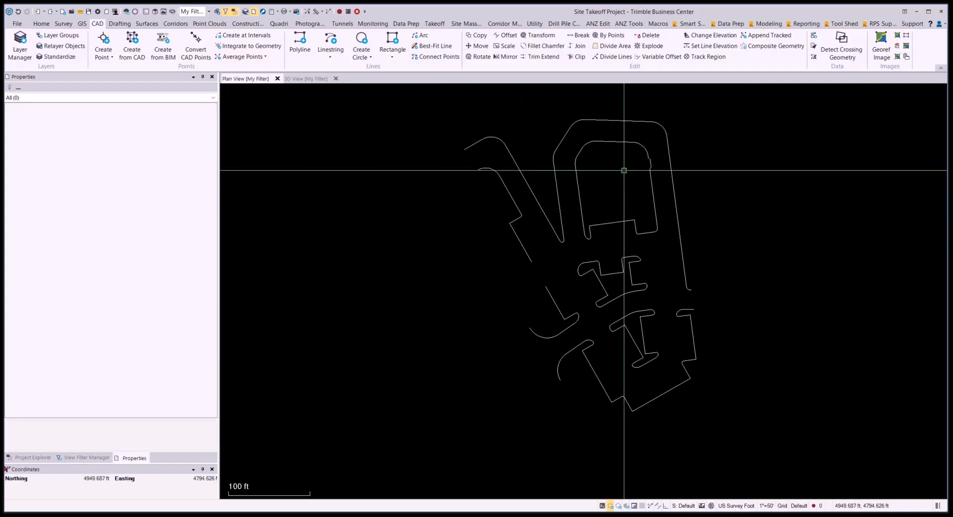
{"action": "left_click", "coordinate": [567, 138]}
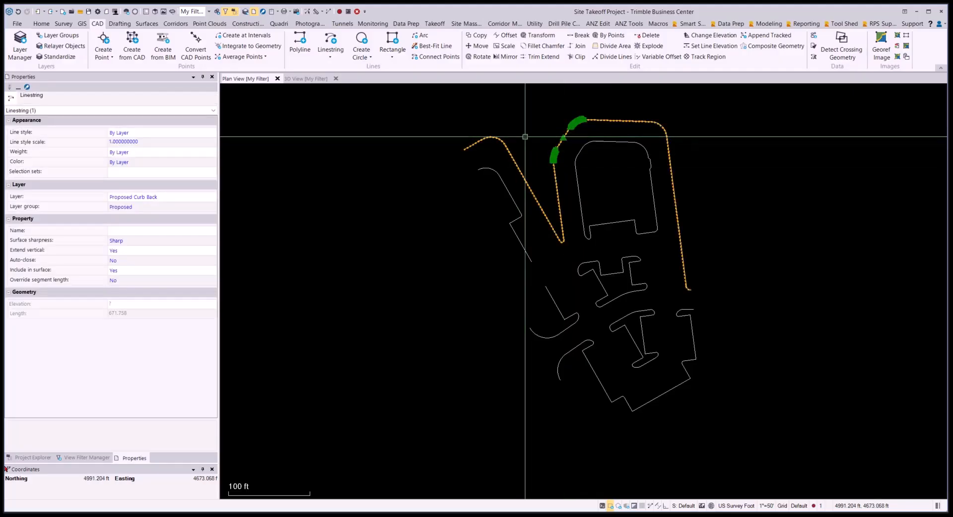
{"action": "key", "text": "Escape"}
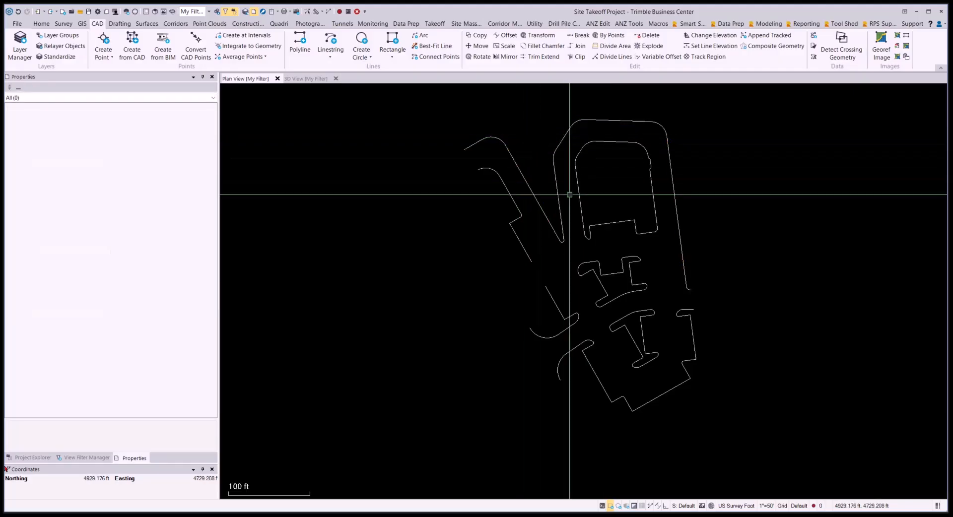
{"action": "left_click", "coordinate": [518, 239]}
{"action": "key", "text": "Escape"}
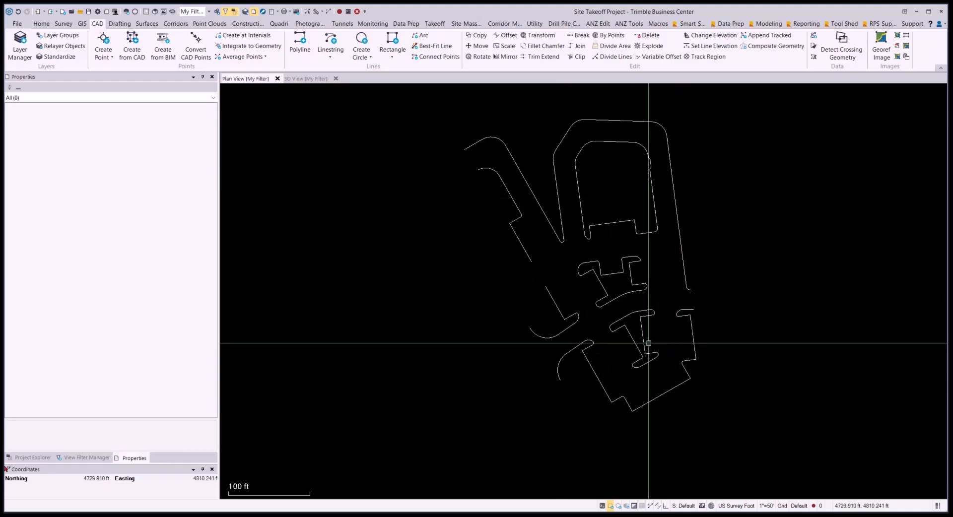
{"action": "mouse_move", "coordinate": [611, 201]}
{"action": "middle_mouse_down"}
{"action": "mouse_move", "coordinate": [557, 204]}
{"action": "mouse_move", "coordinate": [581, 215]}
{"action": "middle_mouse_up"}
{"action": "middle_click_drag", "start_coordinate": [625, 185], "coordinate": [625, 177]}
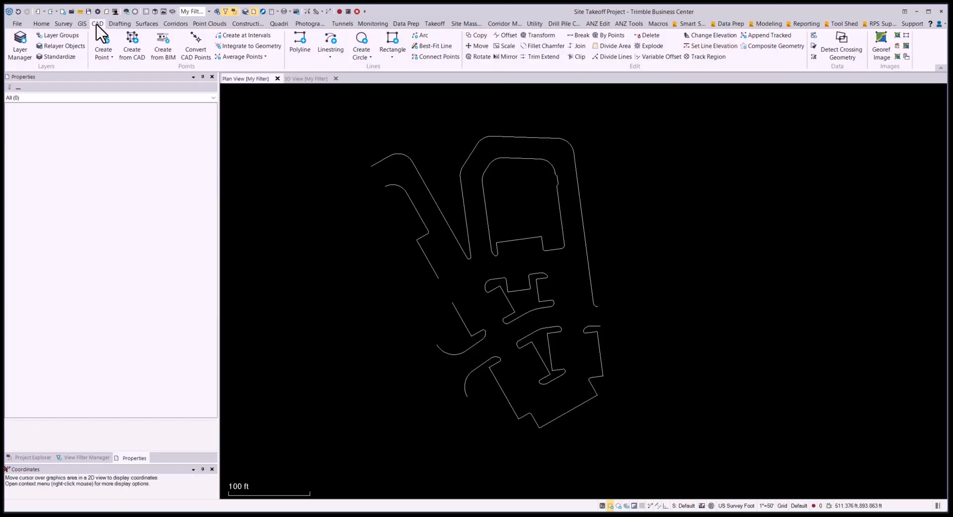
{"action": "left_click", "coordinate": [715, 39]}
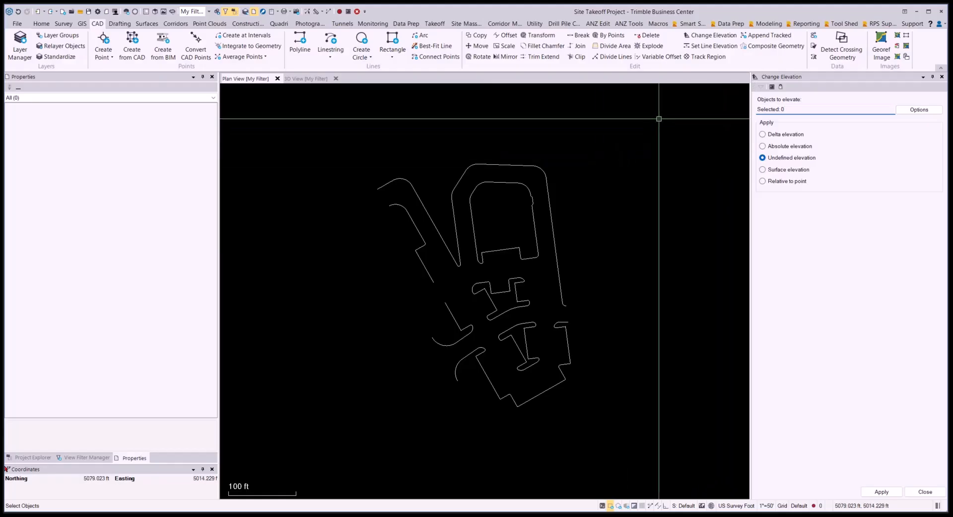
{"action": "left_click_drag", "start_coordinate": [657, 117], "coordinate": [359, 392]}
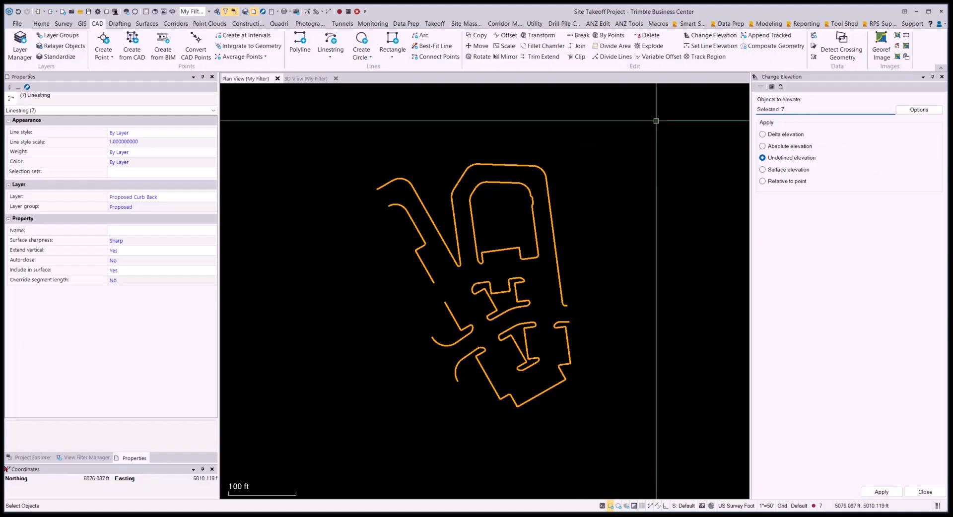
{"action": "left_click_drag", "start_coordinate": [660, 117], "coordinate": [275, 454]}
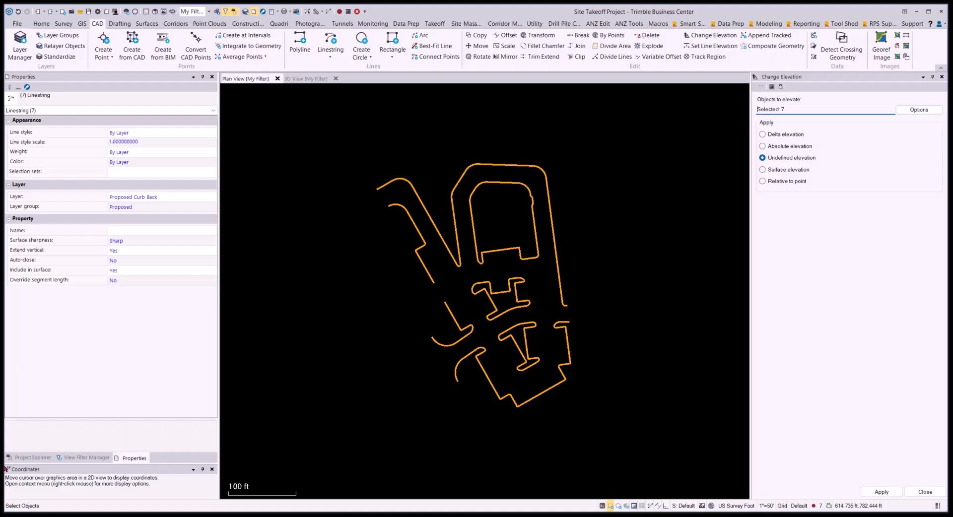
{"action": "left_click", "coordinate": [924, 491]}
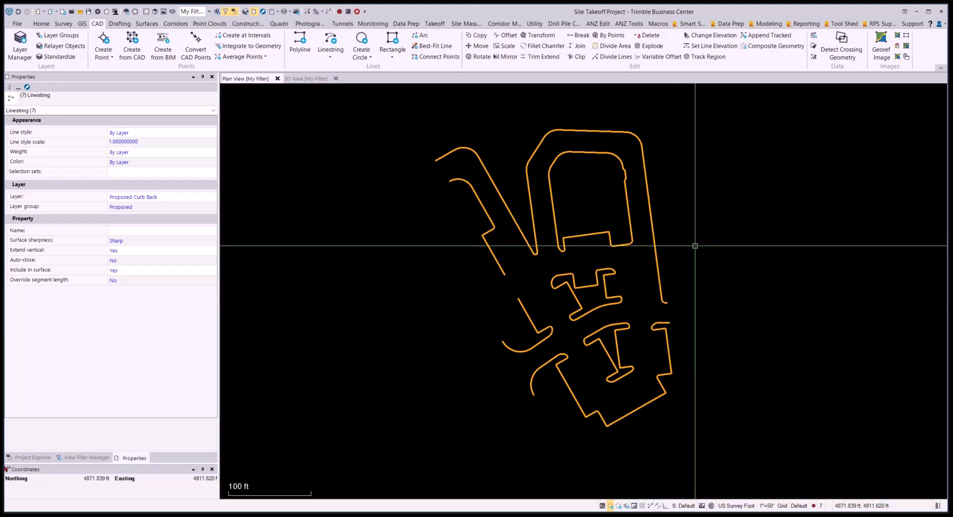
Start the Elevate Lines command with VPI placement by intersecting line, ready for choosing the intersecting lines
{"action": "middle_click_drag", "start_coordinate": [685, 238], "coordinate": [639, 237]}
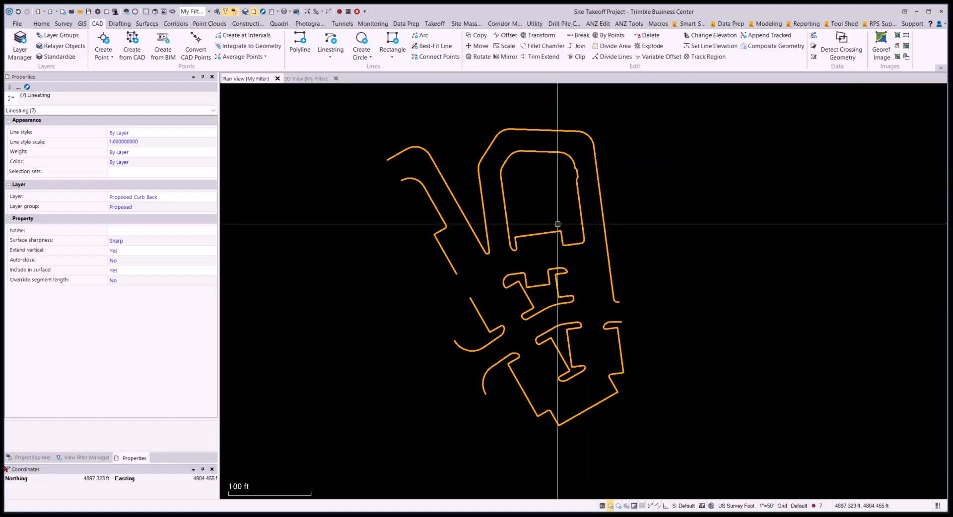
{"action": "scroll", "coordinate": [558, 219], "scroll_direction": "up", "scroll_amount": 1}
{"action": "middle_click_drag", "start_coordinate": [558, 218], "coordinate": [632, 203]}
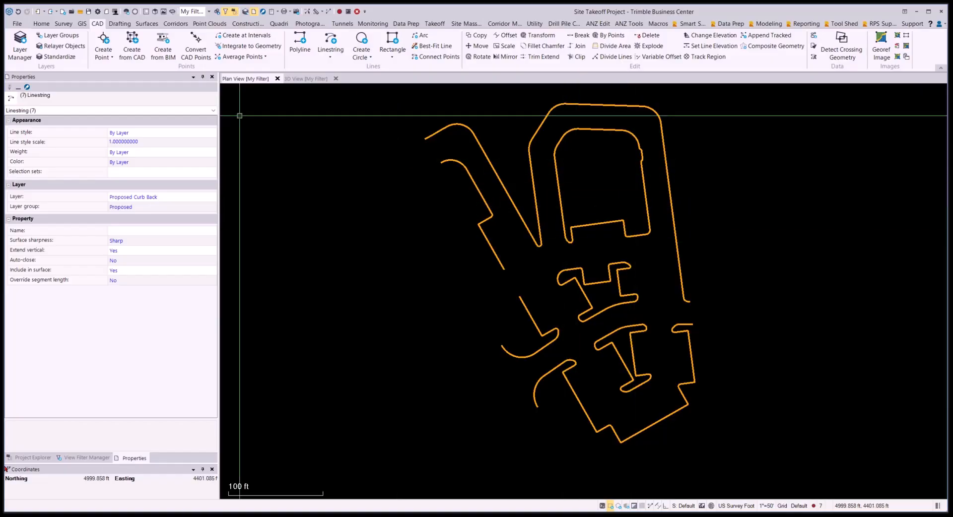
{"action": "left_click", "coordinate": [407, 25]}
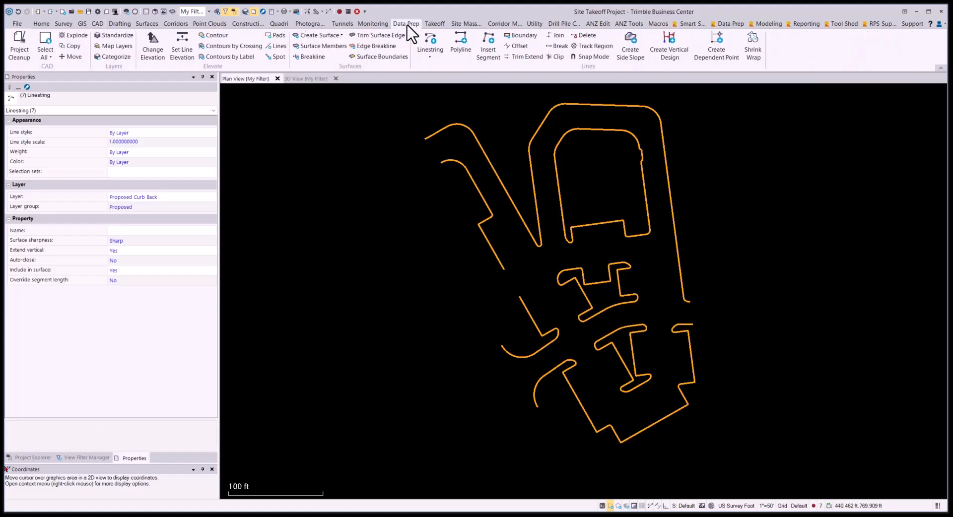
{"action": "left_click", "coordinate": [276, 46]}
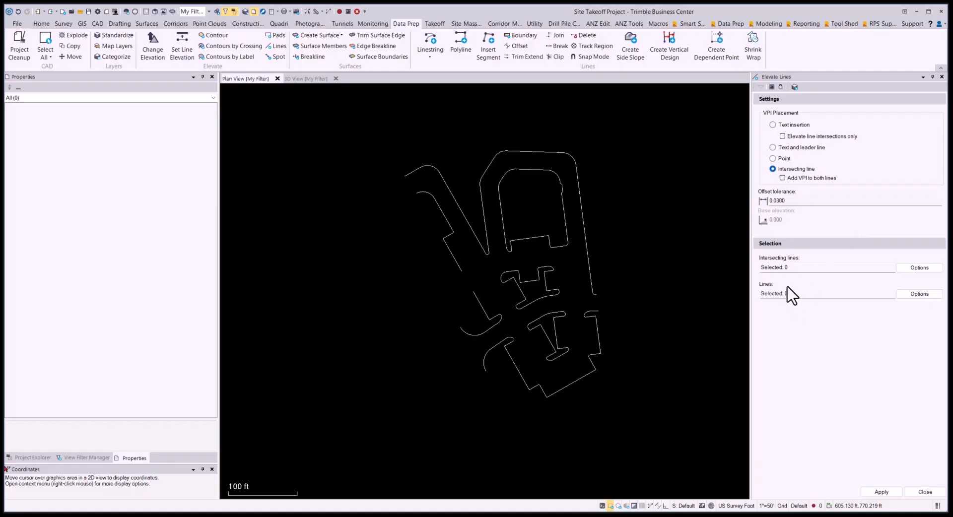
{"action": "left_click", "coordinate": [794, 267]}
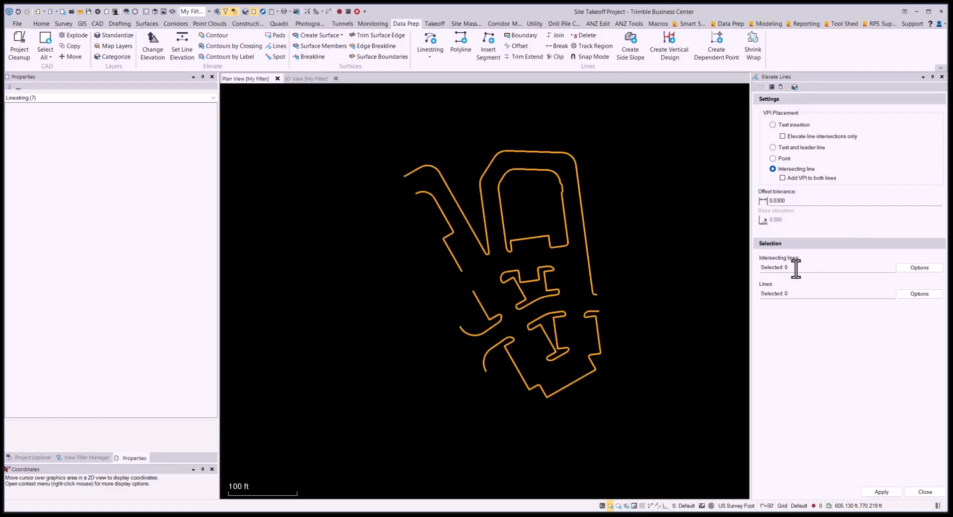
{"action": "left_click", "coordinate": [652, 247]}
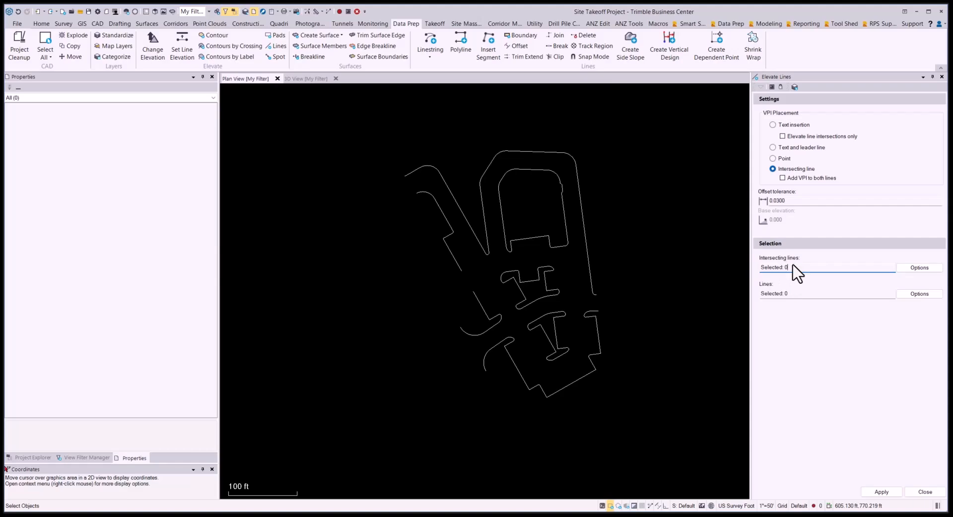
{"action": "left_click_drag", "start_coordinate": [640, 133], "coordinate": [316, 420]}
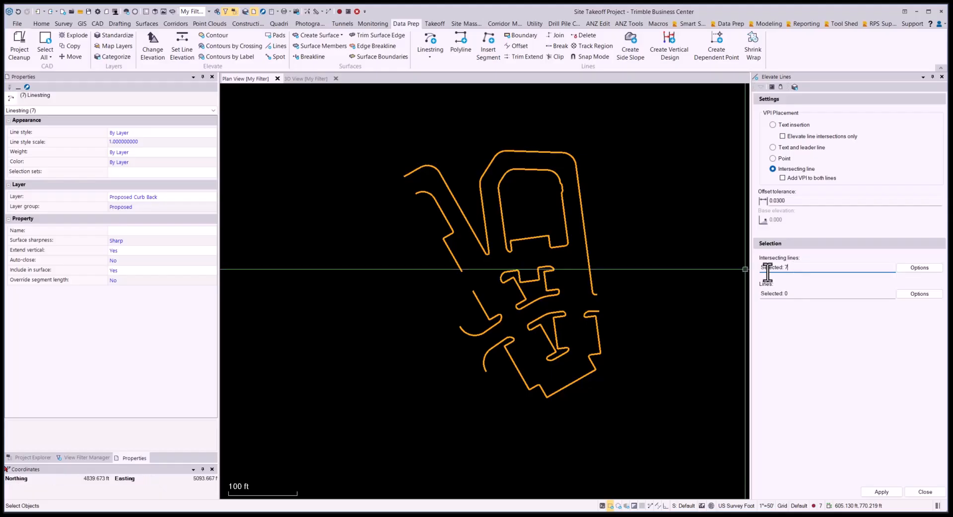
{"action": "key", "text": "Escape"}
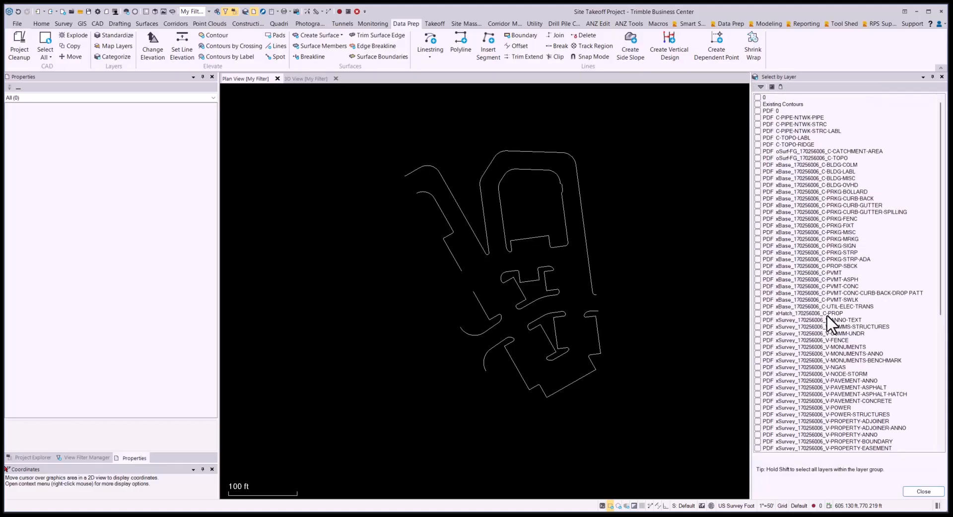
Use the Proposed Contours layer's linestrings as intersecting lines and elevate all Proposed Curb Back linestrings from them
{"action": "scroll", "coordinate": [838, 323], "scroll_direction": "down", "scroll_amount": 10}
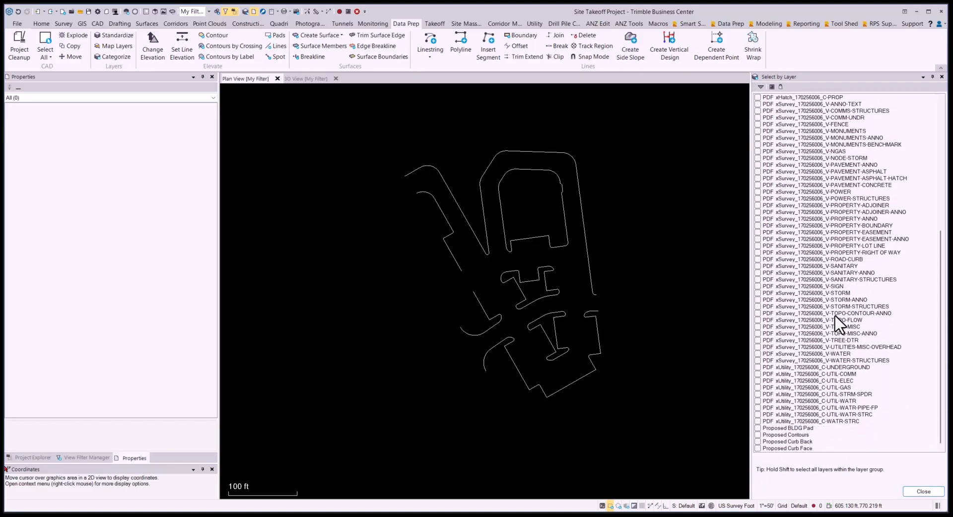
{"action": "left_click", "coordinate": [761, 435]}
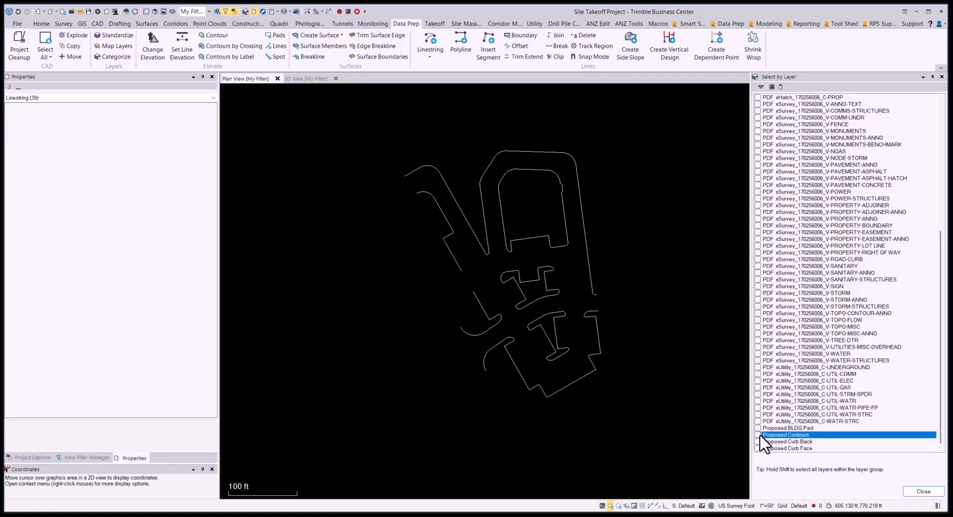
{"action": "left_click", "coordinate": [922, 492]}
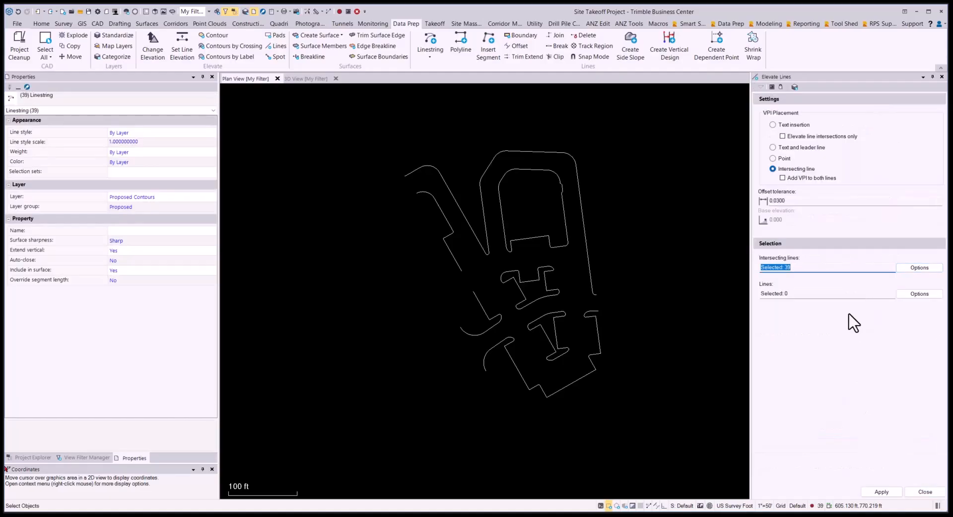
{"action": "left_click", "coordinate": [794, 298]}
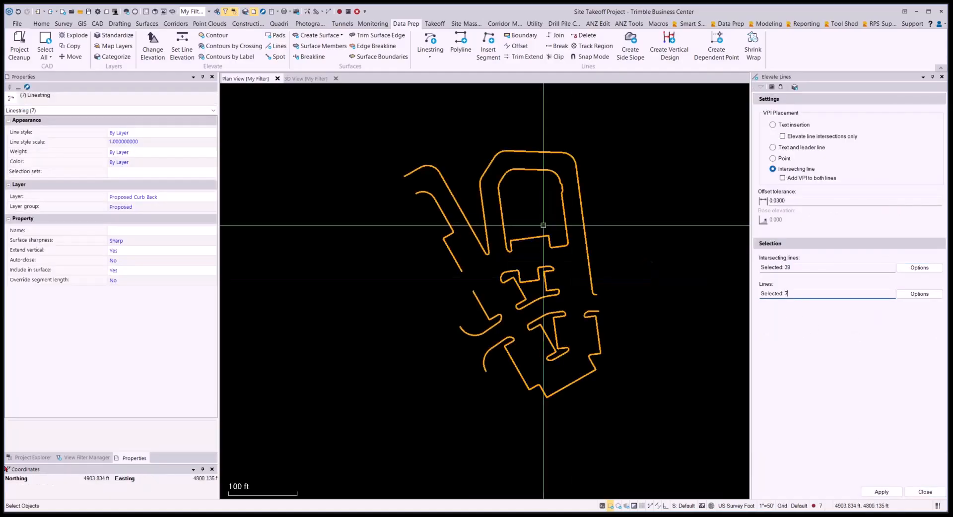
{"action": "left_click", "coordinate": [879, 491]}
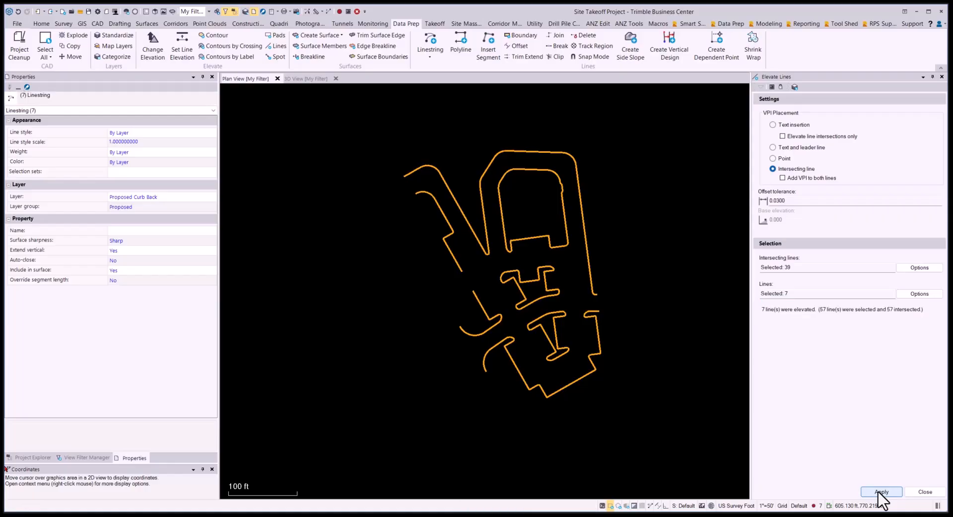
{"action": "left_click", "coordinate": [923, 492]}
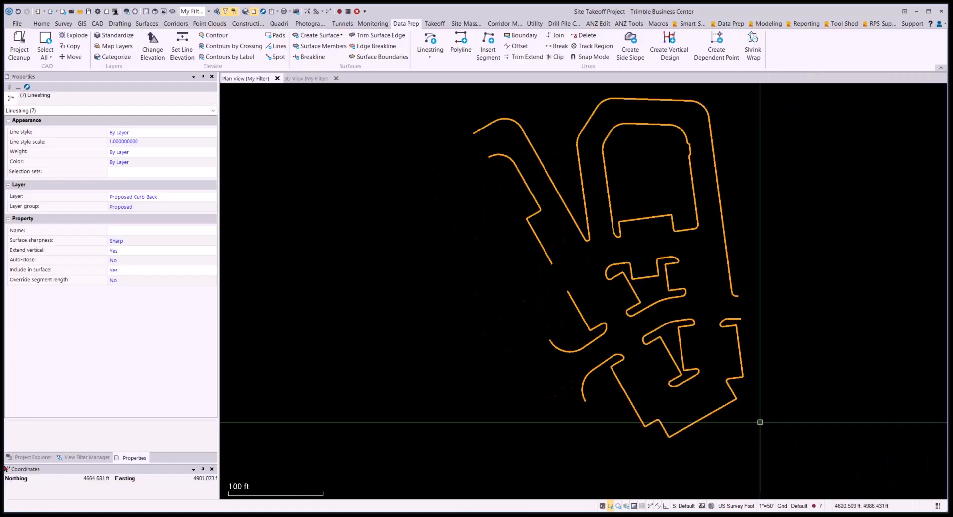
Examine the elevated curb back linestrings in the 3D view from an oblique angle
{"action": "left_click", "coordinate": [317, 78]}
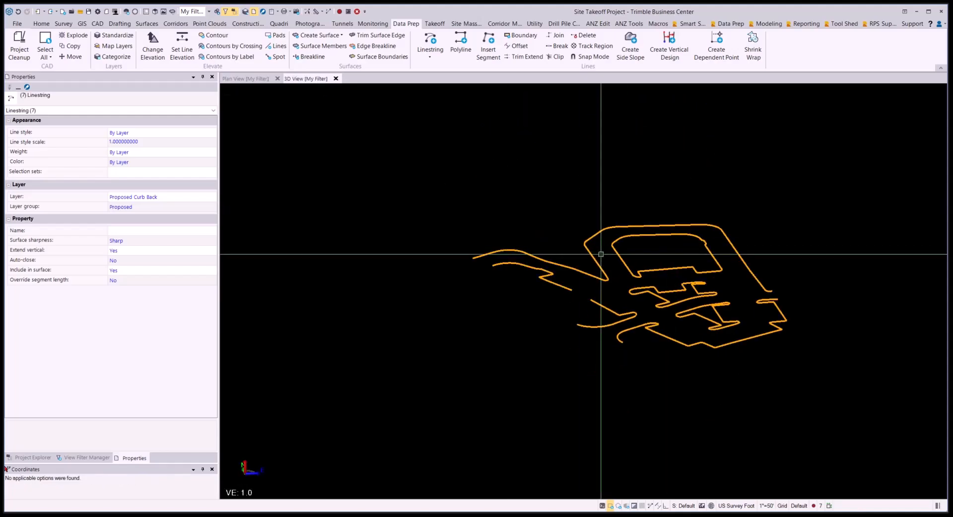
{"action": "scroll", "coordinate": [601, 255], "scroll_direction": "up", "scroll_amount": 5}
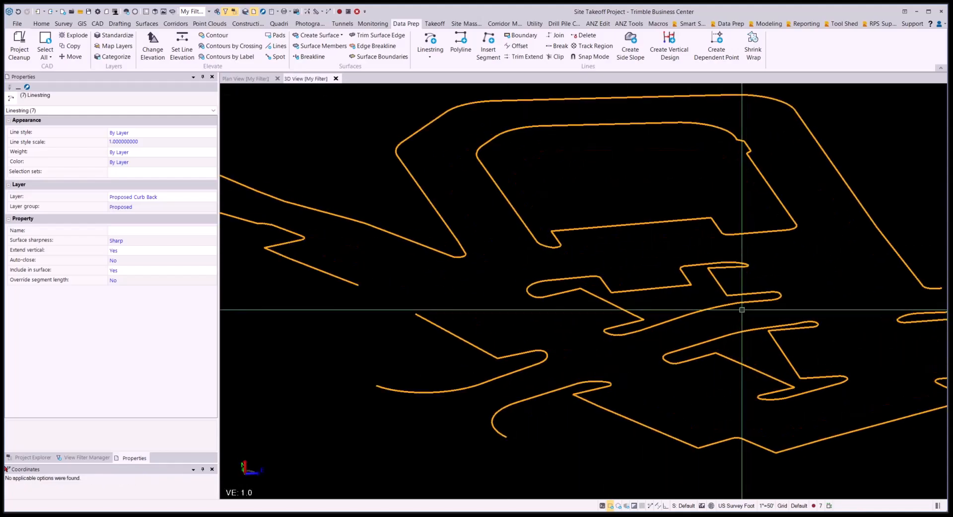
{"action": "middle_click_drag", "start_coordinate": [720, 312], "coordinate": [676, 315]}
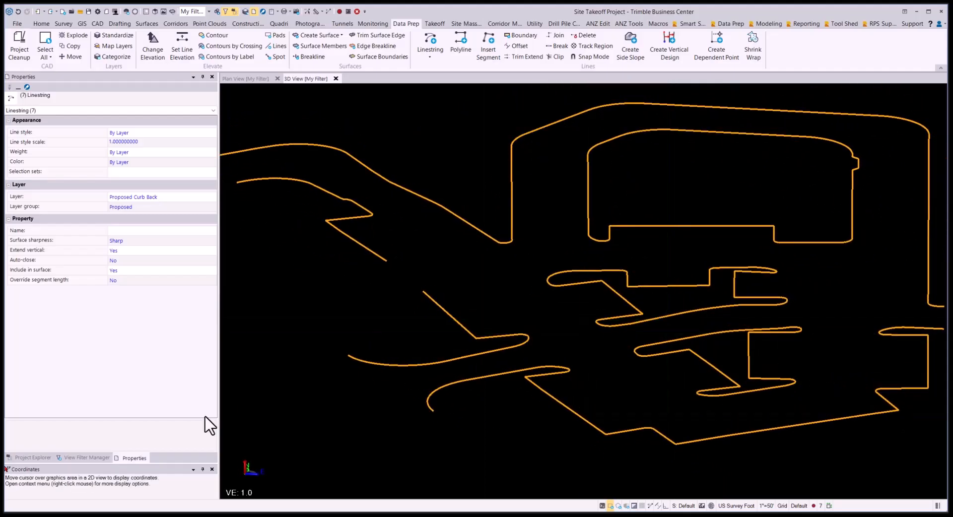
Show the Proposed Curb Face, Proposed Contours and Proposed BLDG Pad layers and inspect the west curb corner in 3D
{"action": "left_click", "coordinate": [87, 459]}
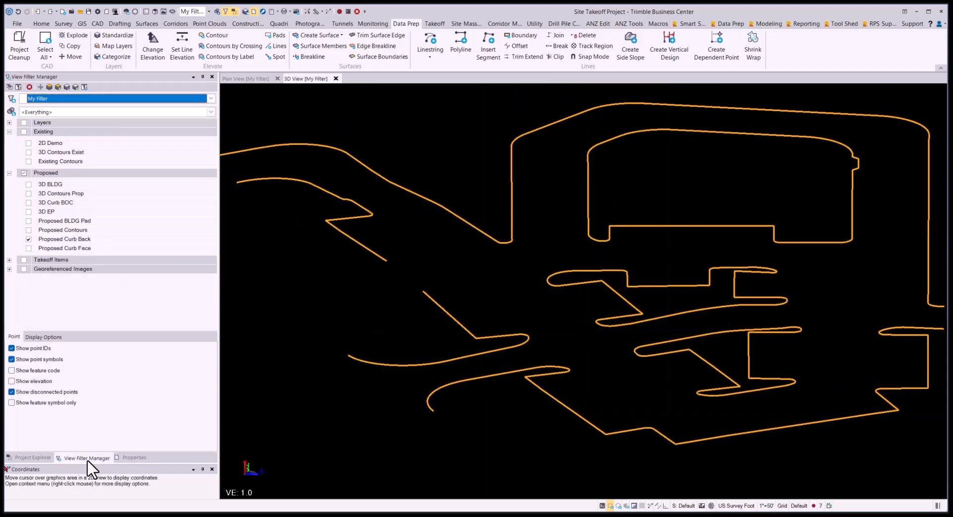
{"action": "left_click", "coordinate": [28, 248]}
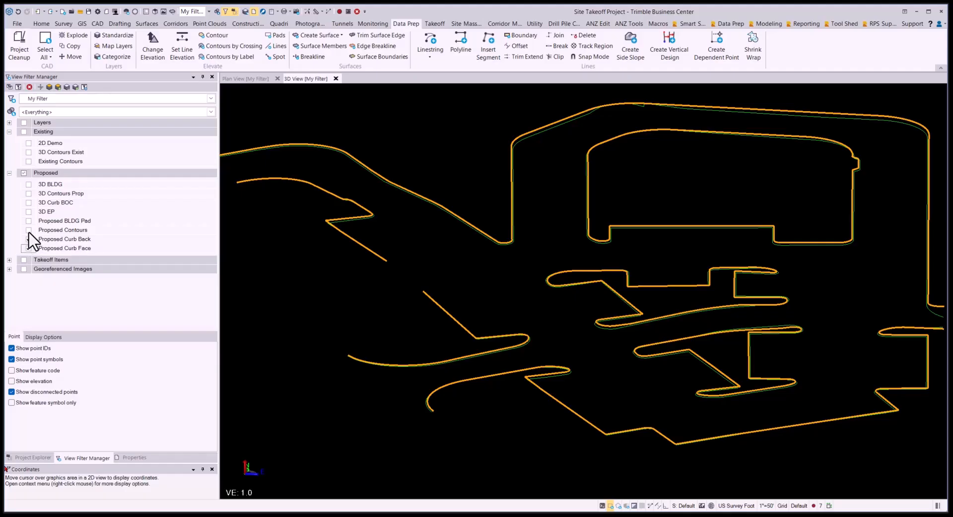
{"action": "left_click", "coordinate": [29, 230]}
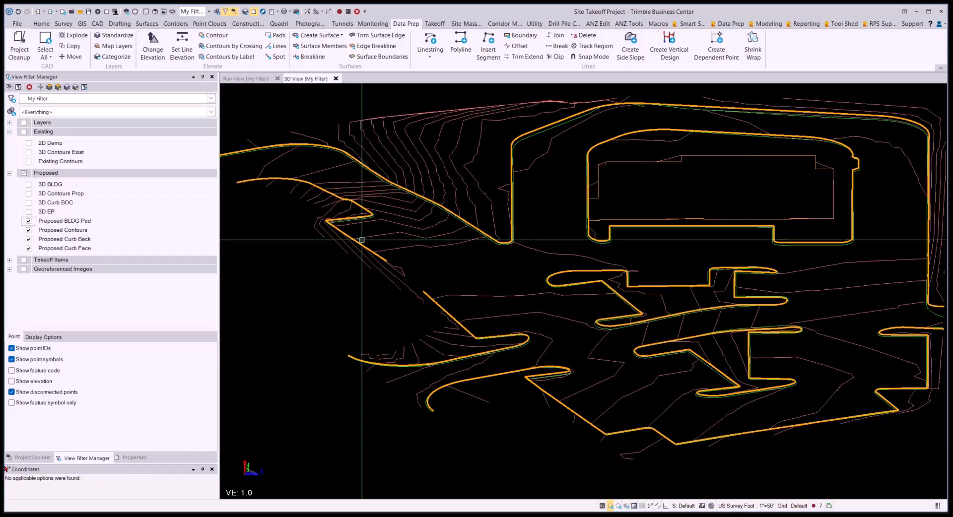
{"action": "scroll", "coordinate": [367, 217], "scroll_direction": "down", "scroll_amount": 1}
{"action": "scroll", "coordinate": [366, 217], "scroll_direction": "up", "scroll_amount": 3}
{"action": "scroll", "coordinate": [442, 226], "scroll_direction": "up", "scroll_amount": 5}
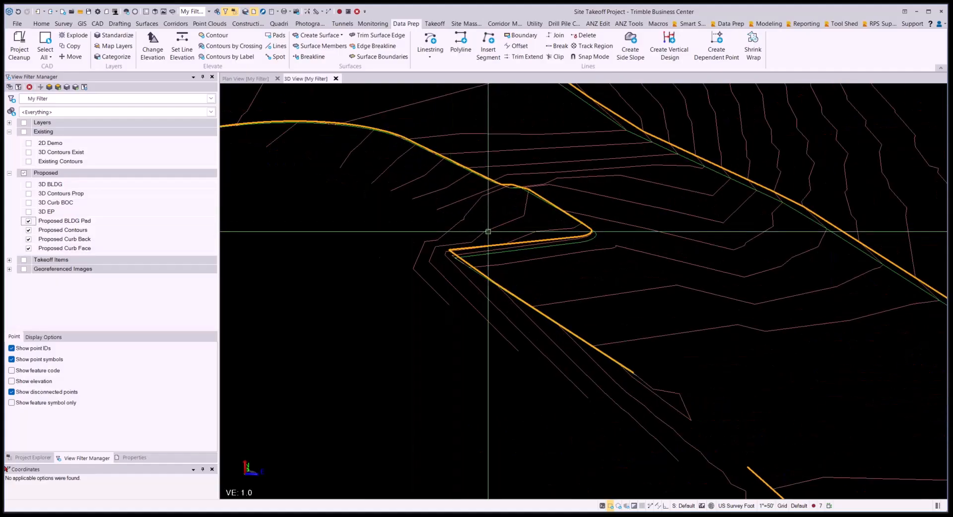
{"action": "mouse_move", "coordinate": [564, 230]}
{"action": "middle_mouse_down"}
{"action": "mouse_move", "coordinate": [487, 231]}
{"action": "mouse_move", "coordinate": [447, 219]}
{"action": "mouse_move", "coordinate": [492, 225]}
{"action": "mouse_move", "coordinate": [488, 236]}
{"action": "mouse_move", "coordinate": [491, 171]}
{"action": "mouse_move", "coordinate": [534, 124]}
{"action": "mouse_move", "coordinate": [625, 138]}
{"action": "mouse_move", "coordinate": [583, 191]}
{"action": "mouse_move", "coordinate": [504, 206]}
{"action": "mouse_move", "coordinate": [485, 264]}
{"action": "mouse_move", "coordinate": [505, 278]}
{"action": "mouse_move", "coordinate": [526, 208]}
{"action": "middle_mouse_up"}
Open the west curb back linestring for editing in the plan view and show the georeferenced images beneath it
{"action": "left_click", "coordinate": [248, 80]}
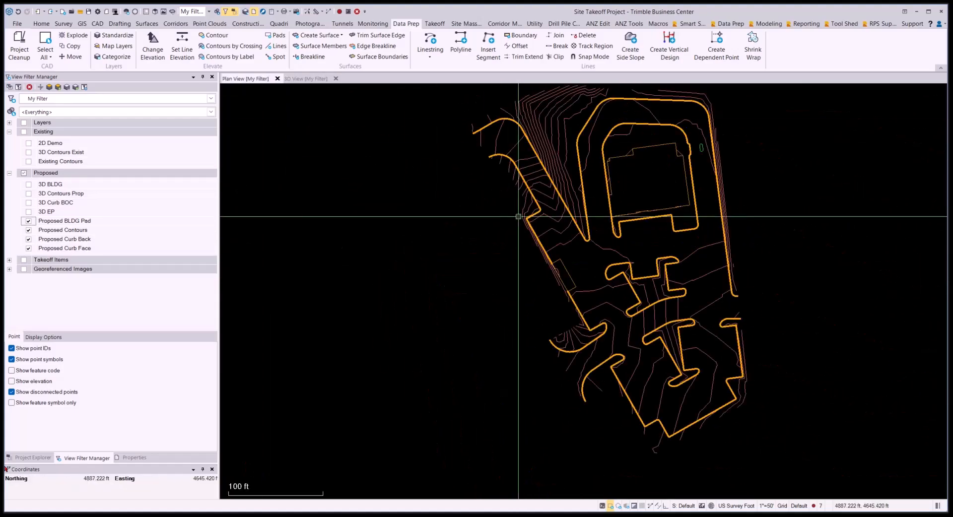
{"action": "scroll", "coordinate": [521, 203], "scroll_direction": "up", "scroll_amount": 5}
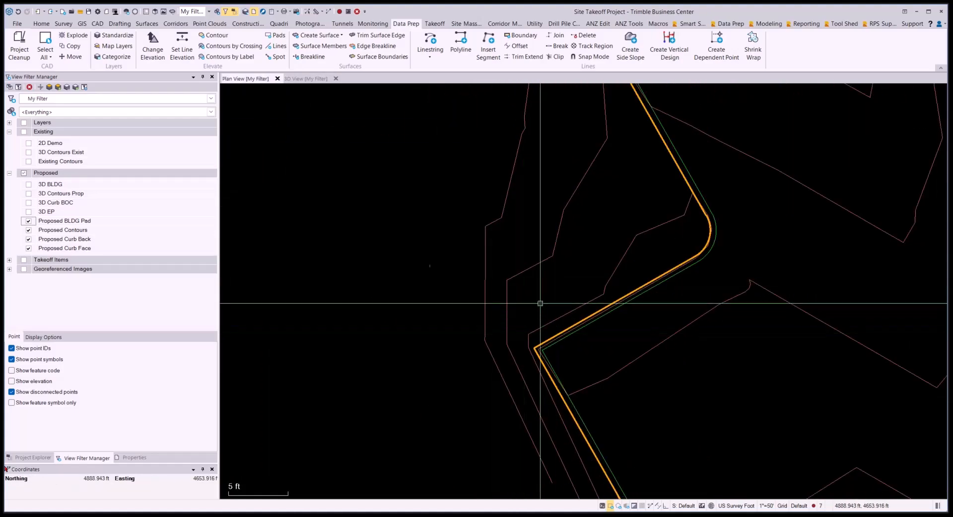
{"action": "scroll", "coordinate": [552, 337], "scroll_direction": "up", "scroll_amount": 4}
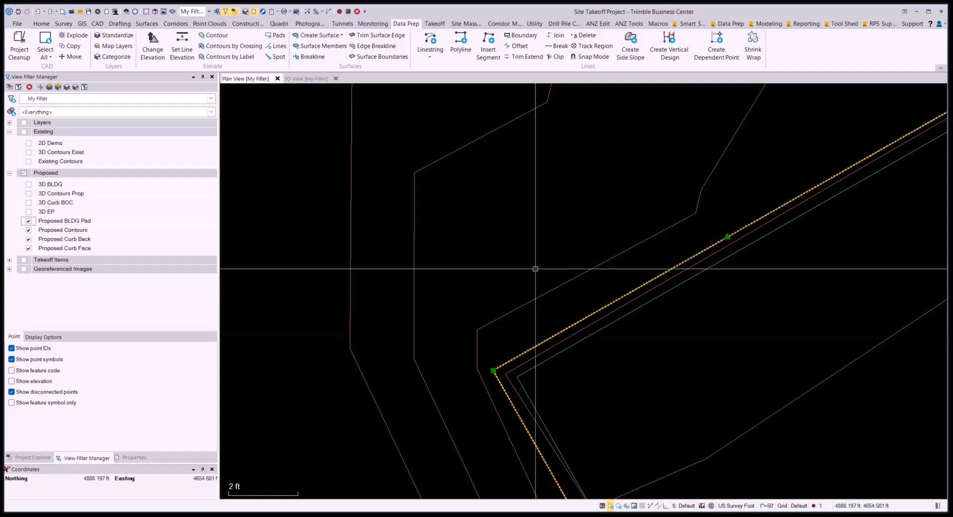
{"action": "right_click", "coordinate": [535, 268]}
{"action": "left_click", "coordinate": [555, 317]}
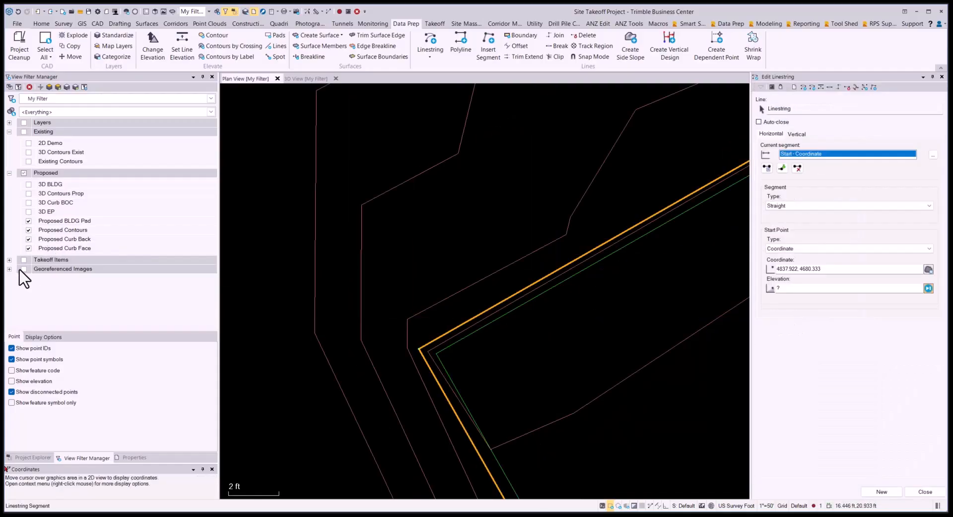
{"action": "left_click", "coordinate": [24, 269]}
Compare the 1067.76 spot elevation at the west curb corner with the curb and gutter details in the Revu construction details sheet
{"action": "scroll", "coordinate": [537, 240], "scroll_direction": "down", "scroll_amount": 7}
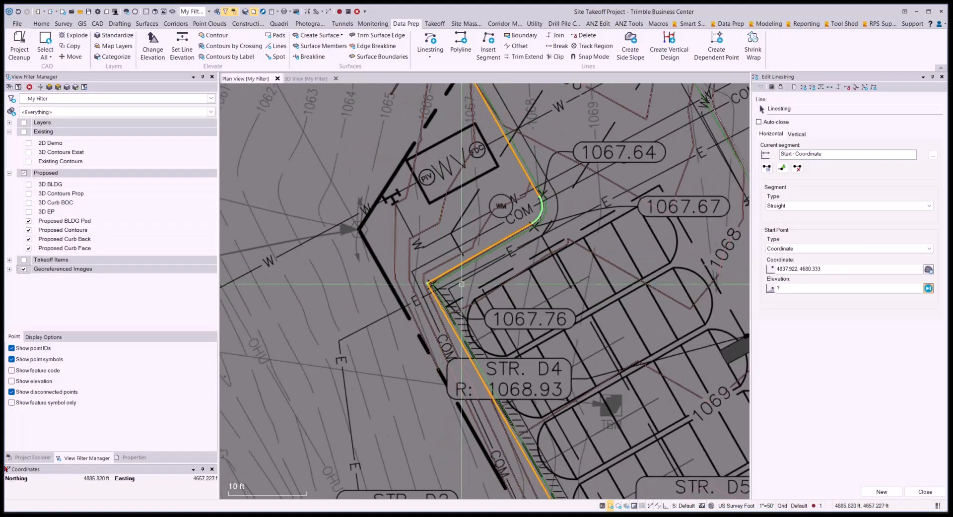
{"action": "scroll", "coordinate": [536, 240], "scroll_direction": "up", "scroll_amount": 2}
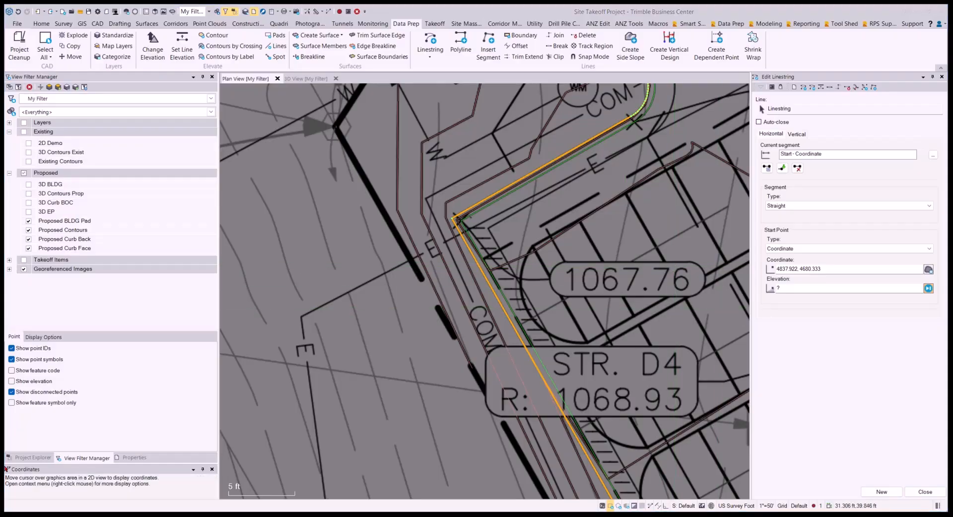
{"action": "left_click_drag", "start_coordinate": [952, 88], "coordinate": [744, 88]}
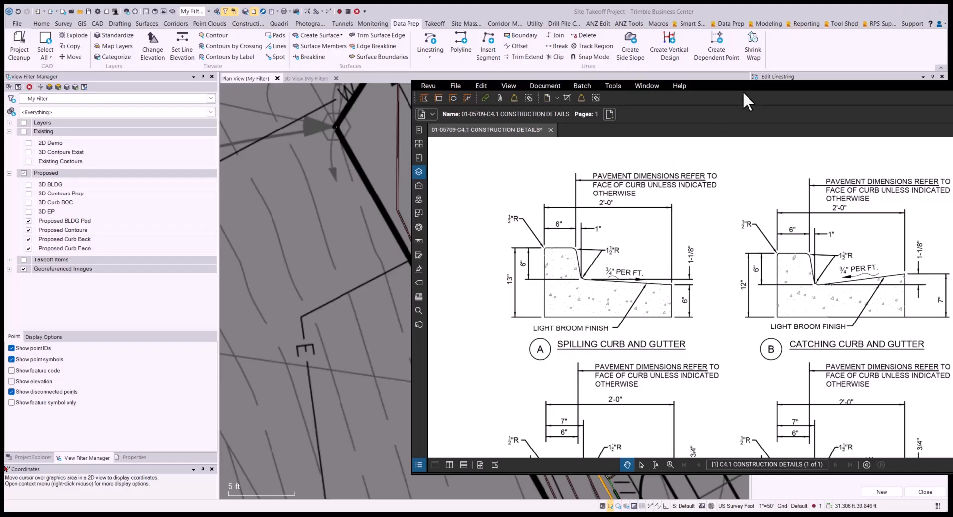
{"action": "left_click_drag", "start_coordinate": [744, 88], "coordinate": [952, 104]}
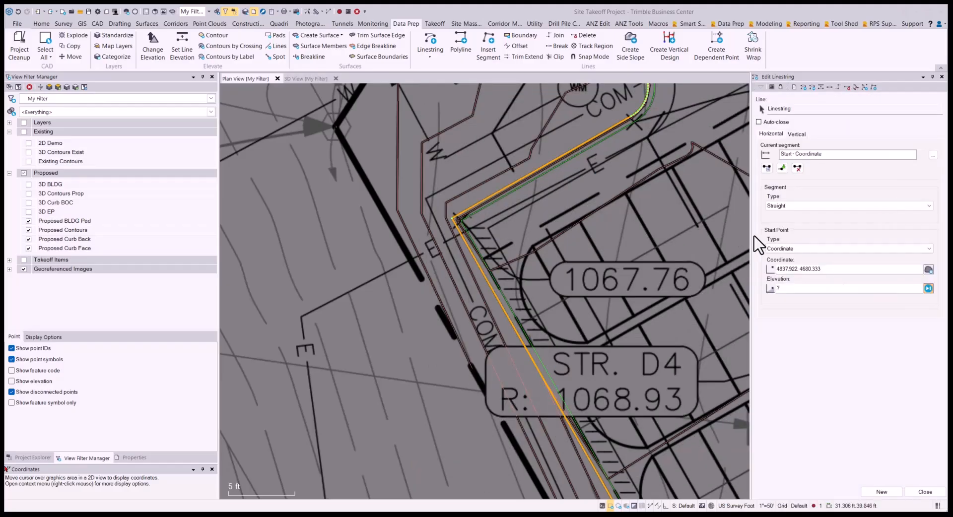
Add a VPI at the linestring's west corner with an elevation of 1067.76+.5
{"action": "left_click", "coordinate": [797, 134]}
{"action": "scroll", "coordinate": [495, 217], "scroll_direction": "up", "scroll_amount": 2}
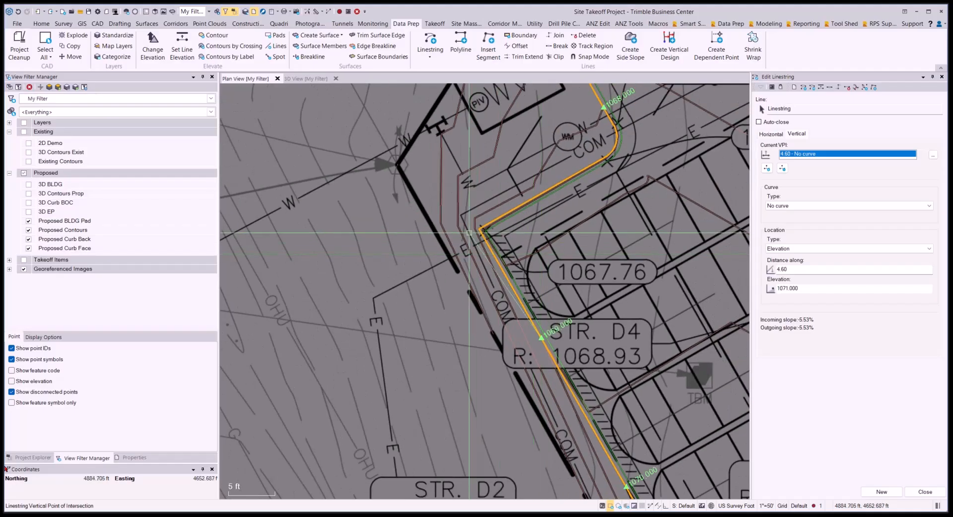
{"action": "scroll", "coordinate": [495, 217], "scroll_direction": "up", "scroll_amount": 2}
{"action": "left_click", "coordinate": [767, 168]}
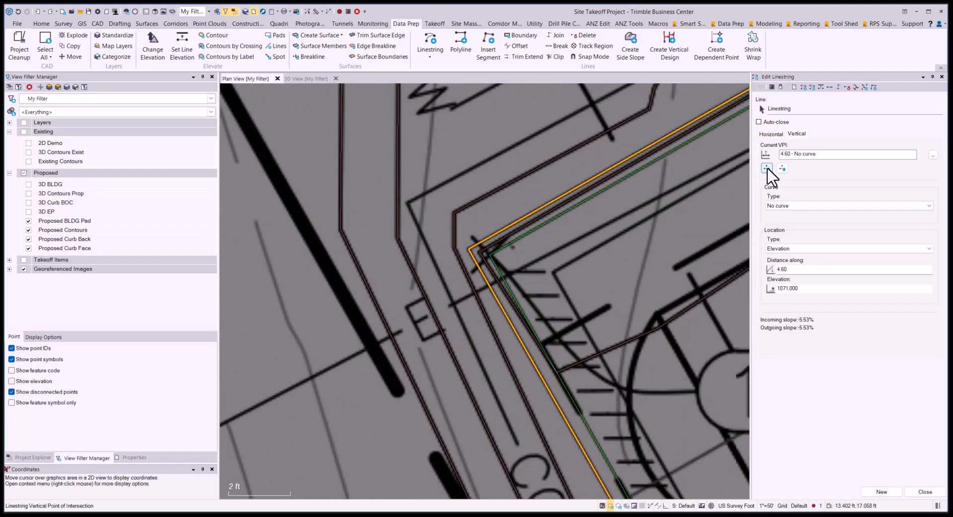
{"action": "scroll", "coordinate": [506, 234], "scroll_direction": "up", "scroll_amount": 2}
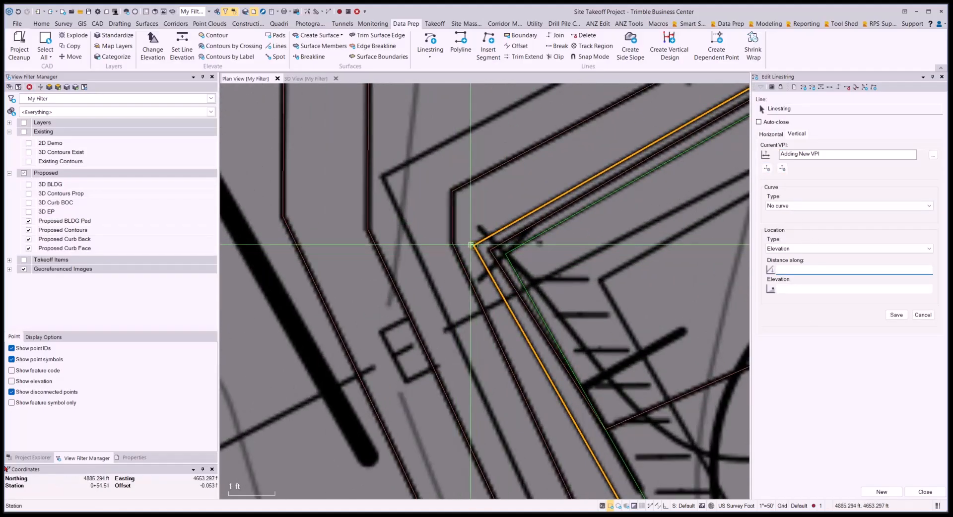
{"action": "left_click", "coordinate": [470, 245]}
{"action": "scroll", "coordinate": [471, 245], "scroll_direction": "down", "scroll_amount": 3}
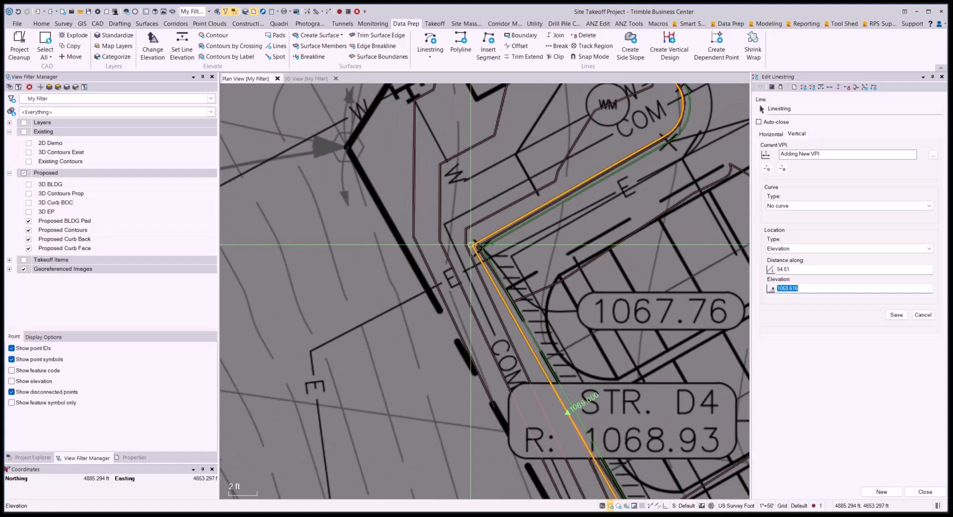
{"action": "middle_click_drag", "start_coordinate": [676, 319], "coordinate": [658, 315]}
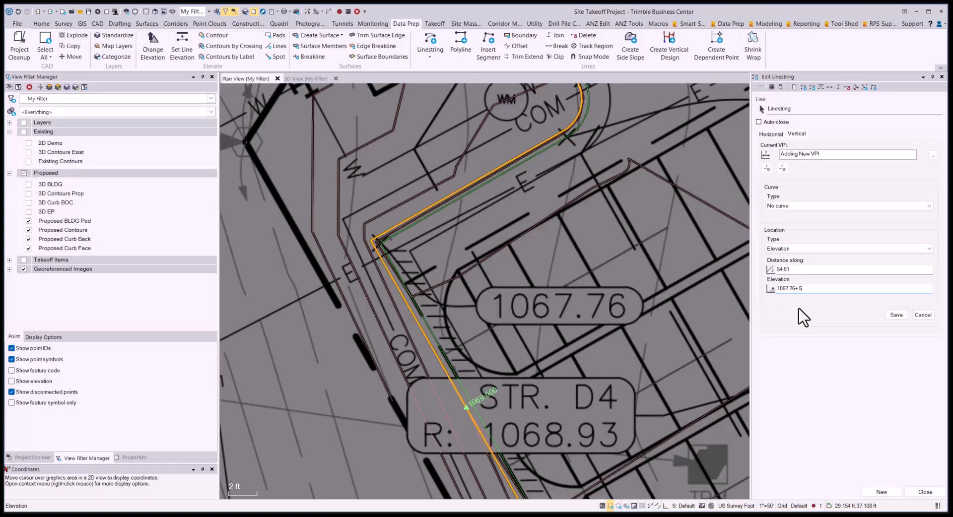
{"action": "key", "text": "Return"}
Add a VPI at the start of the linestring, by the 1070.76 spot elevation, with 0.5 added to that elevation
{"action": "scroll", "coordinate": [568, 240], "scroll_direction": "down", "scroll_amount": 5}
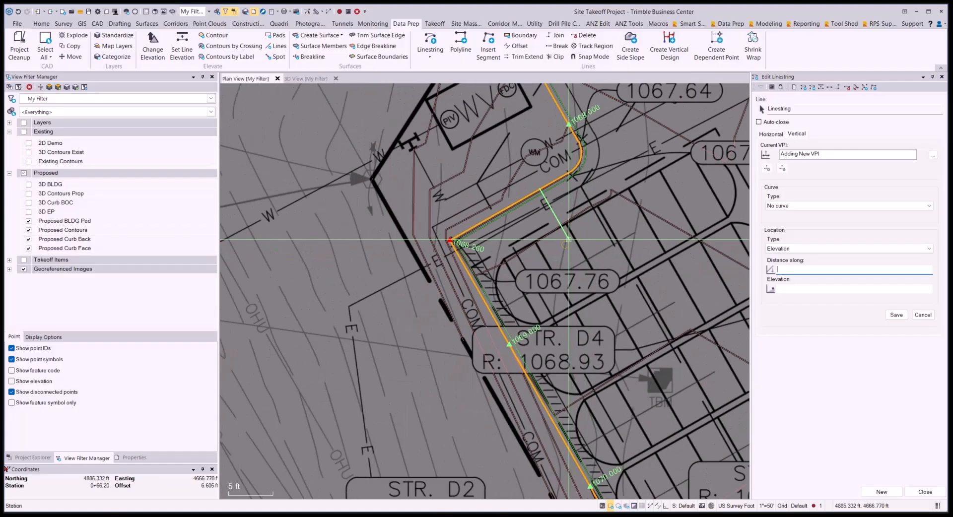
{"action": "scroll", "coordinate": [583, 256], "scroll_direction": "up", "scroll_amount": 5}
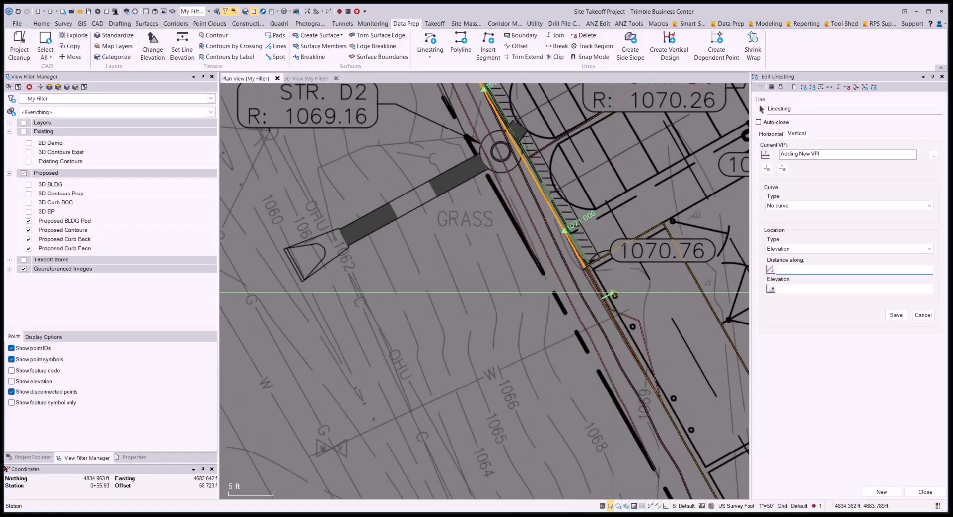
{"action": "scroll", "coordinate": [553, 255], "scroll_direction": "up", "scroll_amount": 3}
{"action": "middle_click_drag", "start_coordinate": [549, 255], "coordinate": [446, 296]}
{"action": "scroll", "coordinate": [447, 296], "scroll_direction": "up", "scroll_amount": 2}
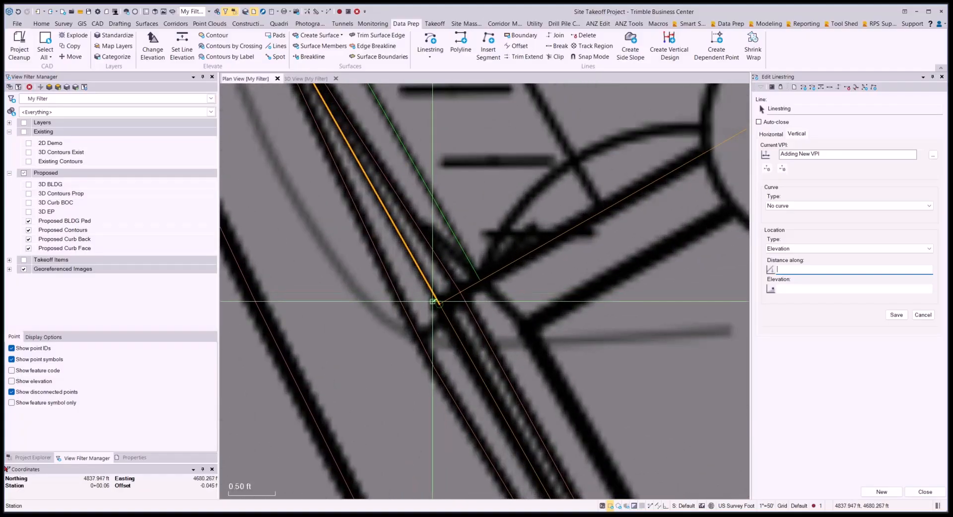
{"action": "left_click", "coordinate": [437, 302]}
{"action": "scroll", "coordinate": [437, 302], "scroll_direction": "down", "scroll_amount": 4}
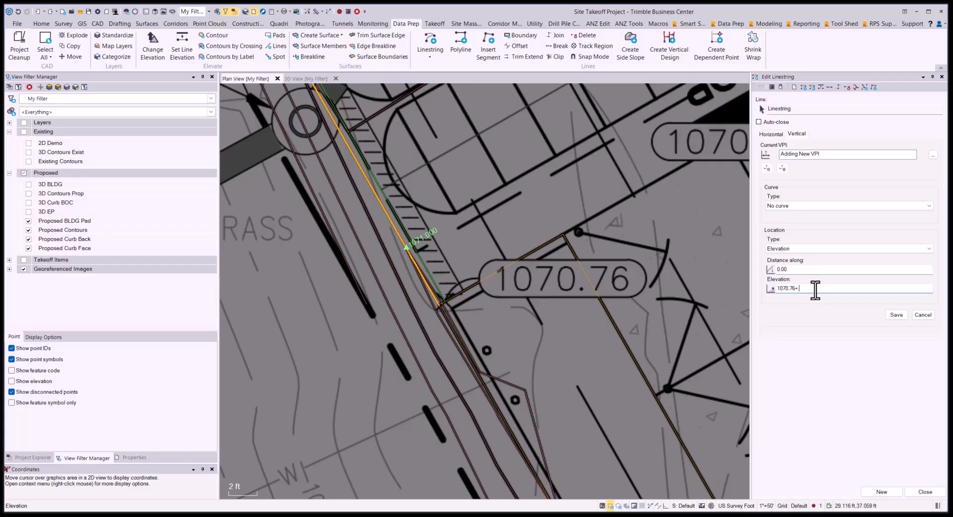
{"action": "key", "text": "Return"}
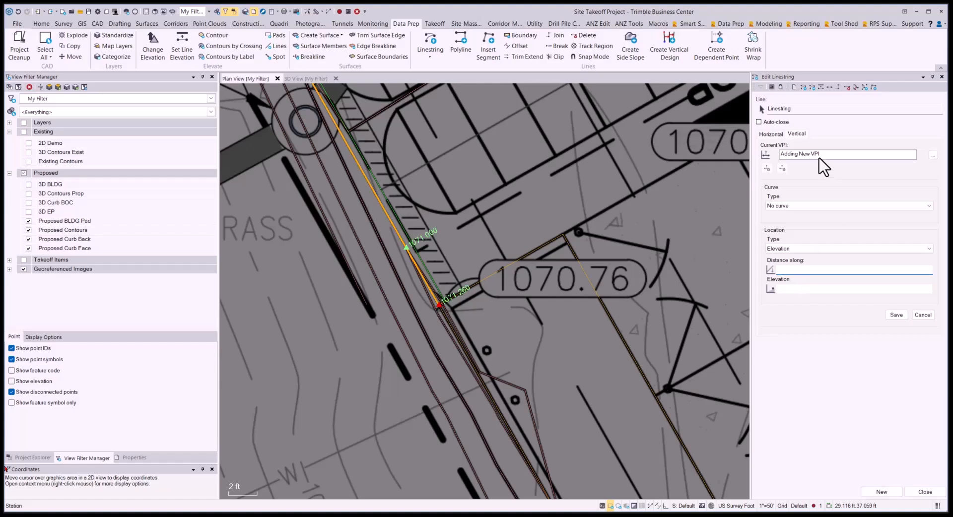
Choose the curb back linestring south of the building steps as the line to edit
{"action": "left_click", "coordinate": [808, 109]}
{"action": "scroll", "coordinate": [399, 246], "scroll_direction": "down", "scroll_amount": 3}
{"action": "middle_click_drag", "start_coordinate": [496, 403], "coordinate": [472, 216]}
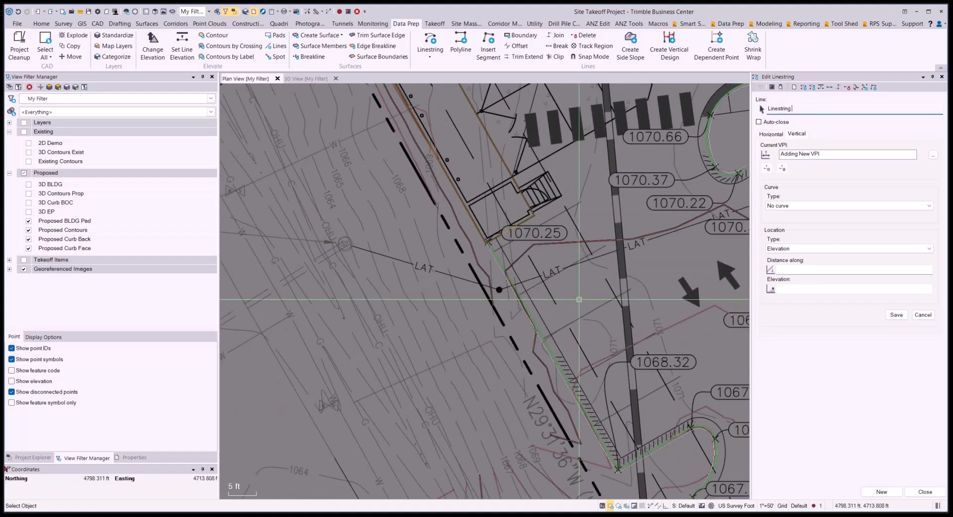
{"action": "middle_click_drag", "start_coordinate": [684, 459], "coordinate": [529, 303]}
{"action": "scroll", "coordinate": [544, 289], "scroll_direction": "up", "scroll_amount": 9}
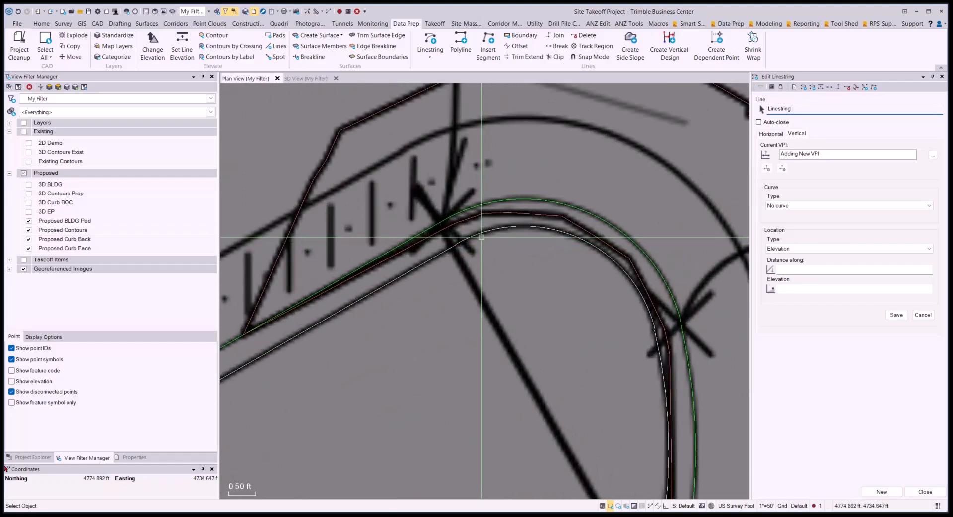
{"action": "left_click", "coordinate": [482, 237]}
Add a VPI at this linestring's north end, by the 1070.25 spot elevation, with 0.5 added to that elevation
{"action": "scroll", "coordinate": [504, 311], "scroll_direction": "down", "scroll_amount": 13}
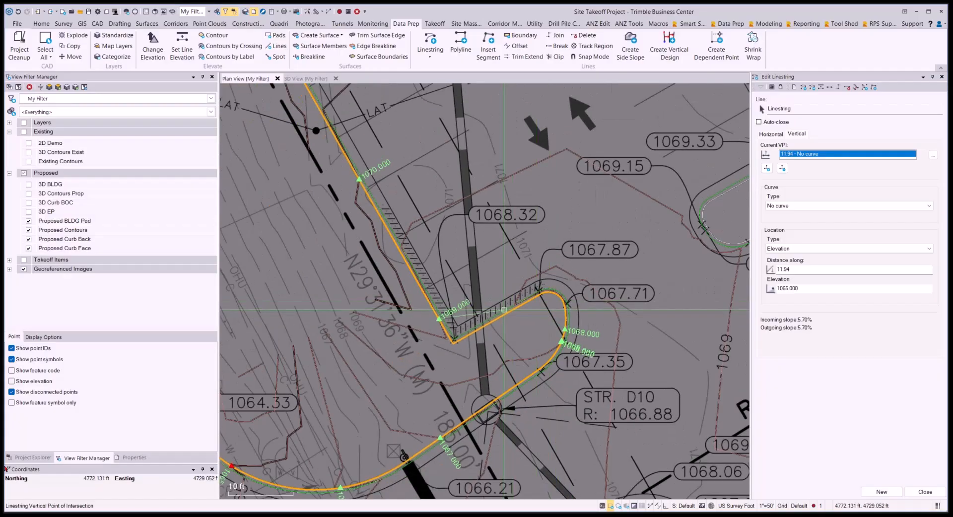
{"action": "middle_click_drag", "start_coordinate": [504, 310], "coordinate": [591, 306]}
{"action": "scroll", "coordinate": [564, 353], "scroll_direction": "down", "scroll_amount": 2}
{"action": "middle_click_drag", "start_coordinate": [461, 162], "coordinate": [545, 259]}
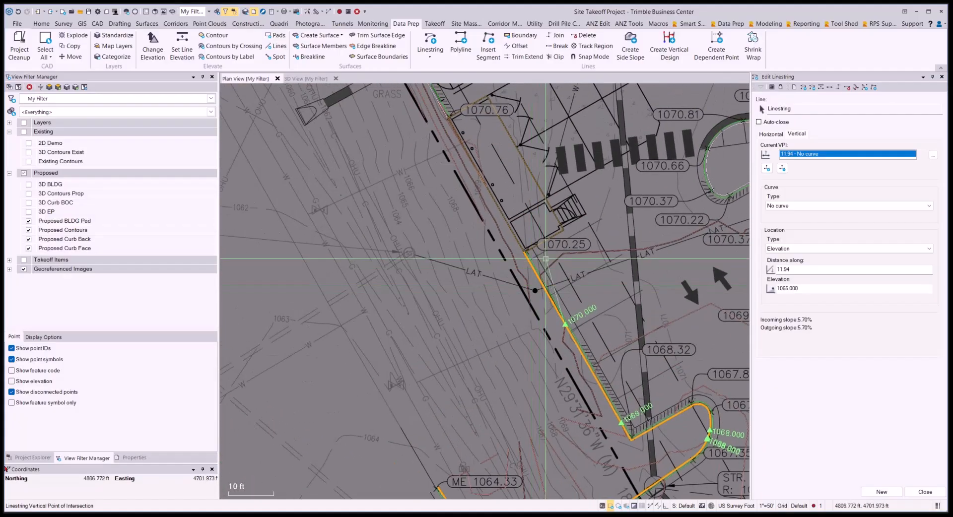
{"action": "scroll", "coordinate": [546, 258], "scroll_direction": "up", "scroll_amount": 7}
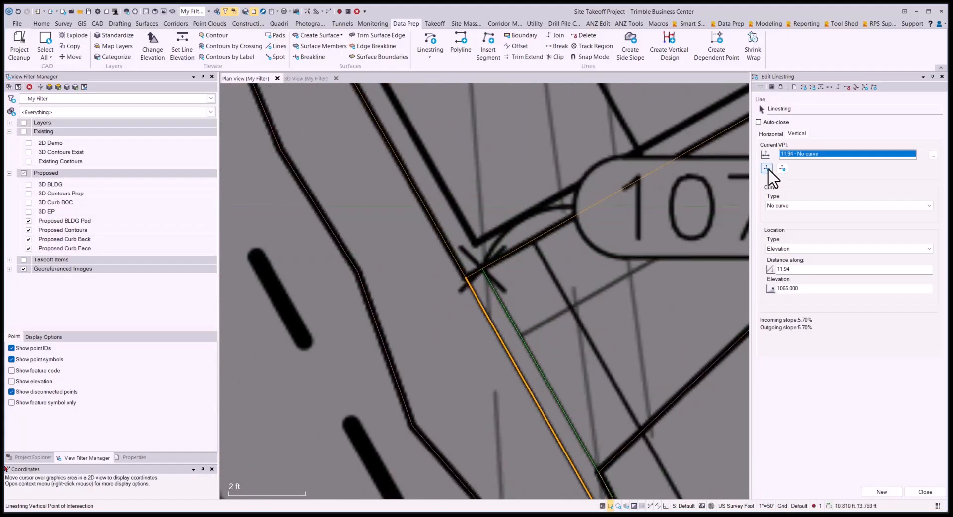
{"action": "left_click", "coordinate": [767, 168]}
{"action": "scroll", "coordinate": [466, 258], "scroll_direction": "up", "scroll_amount": 5}
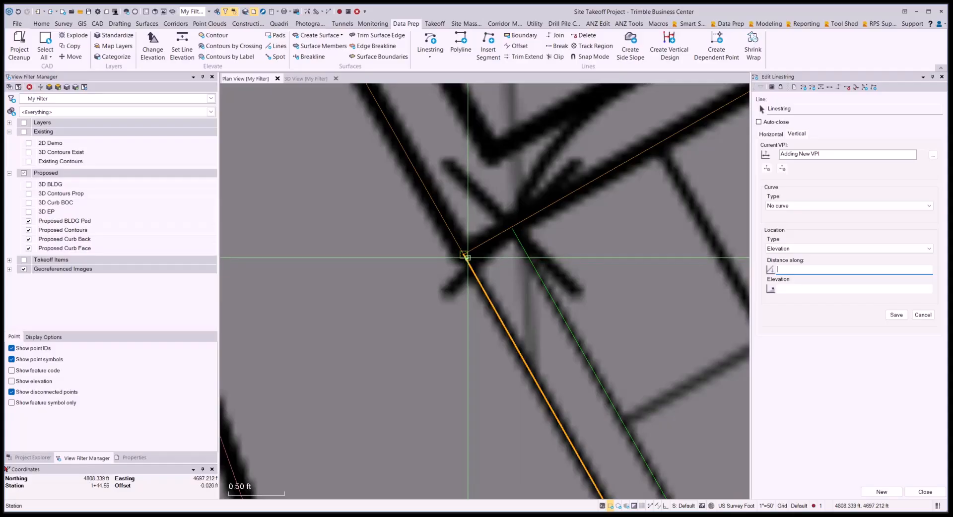
{"action": "left_click", "coordinate": [466, 258]}
{"action": "scroll", "coordinate": [465, 258], "scroll_direction": "down", "scroll_amount": 1}
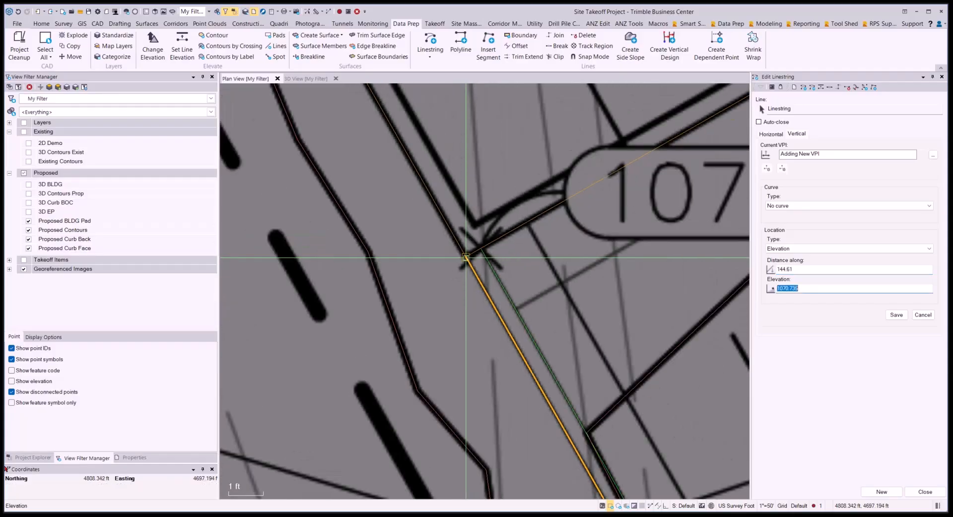
{"action": "scroll", "coordinate": [466, 258], "scroll_direction": "down", "scroll_amount": 3}
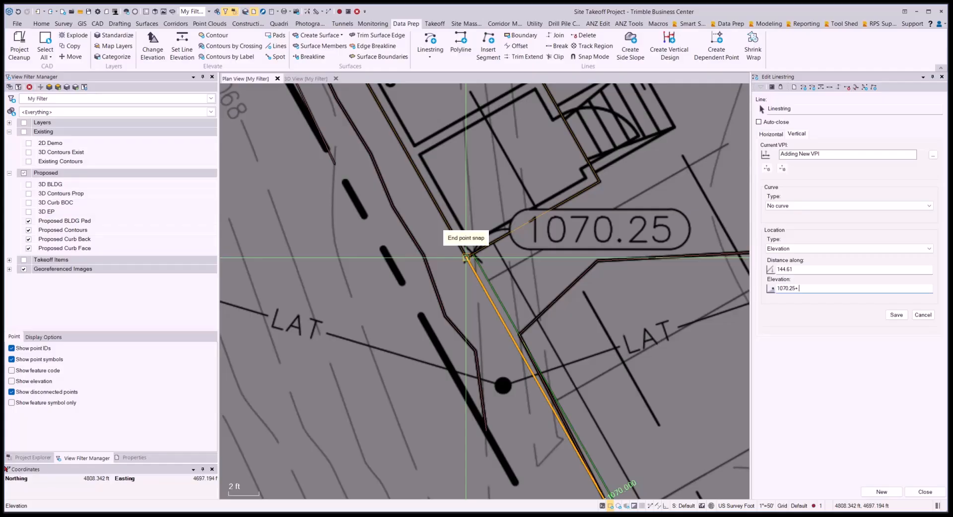
{"action": "key", "text": "Return"}
{"action": "scroll", "coordinate": [466, 257], "scroll_direction": "down", "scroll_amount": 7}
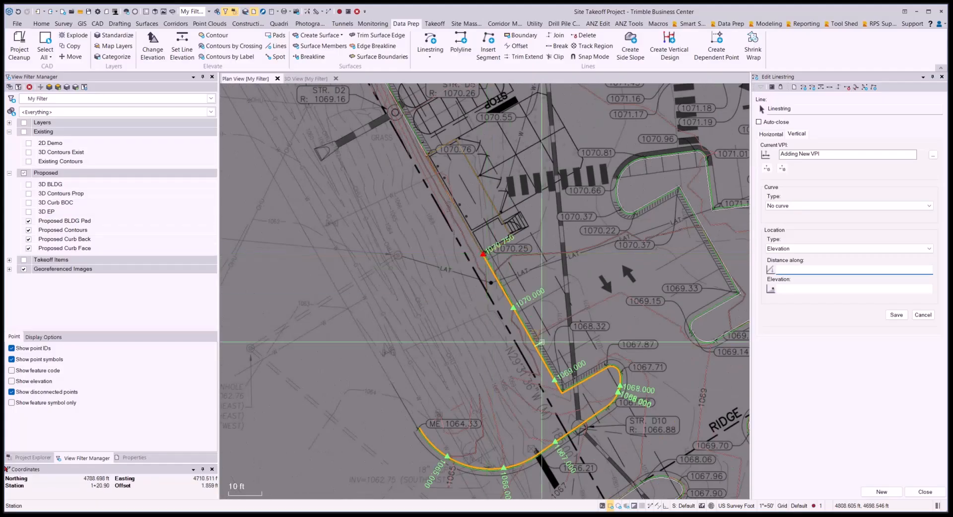
{"action": "scroll", "coordinate": [544, 229], "scroll_direction": "up", "scroll_amount": 7}
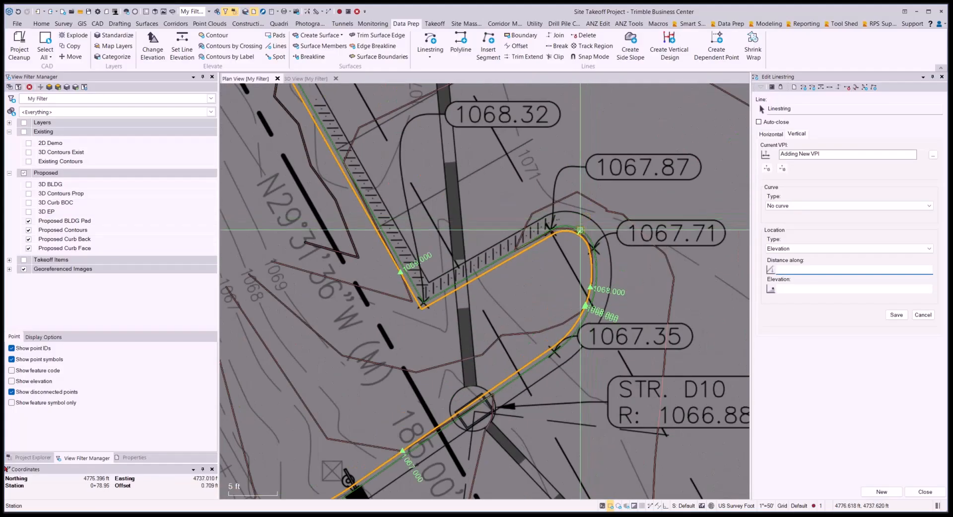
Add an elevation VPI on the rounded curb end, beside the 1067.71 spot elevation
{"action": "scroll", "coordinate": [544, 230], "scroll_direction": "up", "scroll_amount": 3}
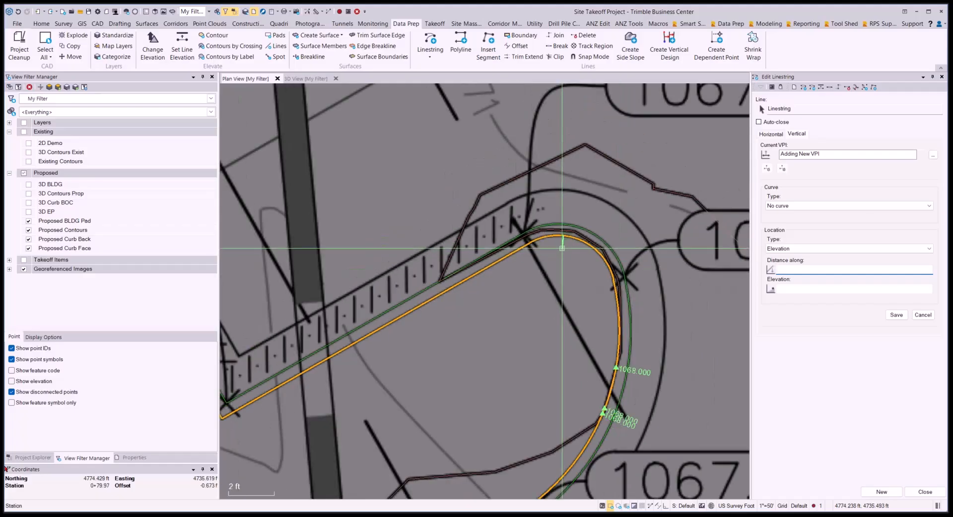
{"action": "left_click", "coordinate": [612, 267]}
{"action": "scroll", "coordinate": [614, 266], "scroll_direction": "down", "scroll_amount": 3}
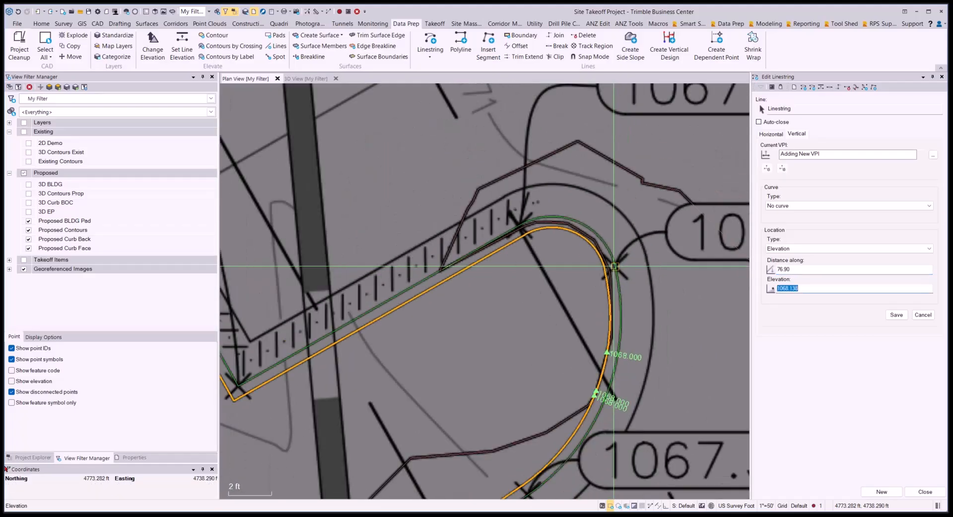
{"action": "scroll", "coordinate": [614, 267], "scroll_direction": "down", "scroll_amount": 1}
{"action": "type", "text": "106"}
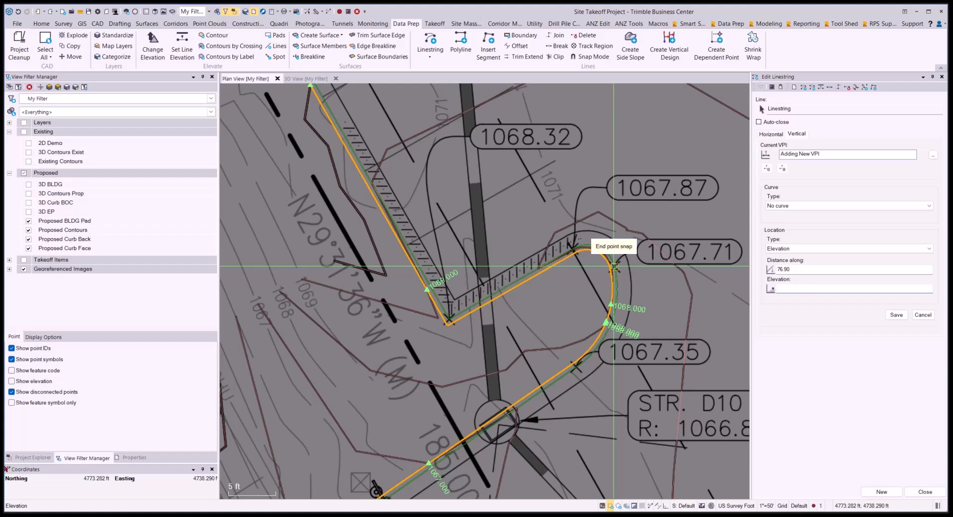
{"action": "key", "text": "Return"}
Add a VPI at the linestring's start, by the ME 1064.33 spot elevation, with an elevation of 1064.33+.5
{"action": "scroll", "coordinate": [591, 283], "scroll_direction": "down", "scroll_amount": 2}
{"action": "middle_click_drag", "start_coordinate": [338, 433], "coordinate": [672, 328]}
{"action": "scroll", "coordinate": [605, 285], "scroll_direction": "up", "scroll_amount": 2}
{"action": "scroll", "coordinate": [551, 280], "scroll_direction": "up", "scroll_amount": 2}
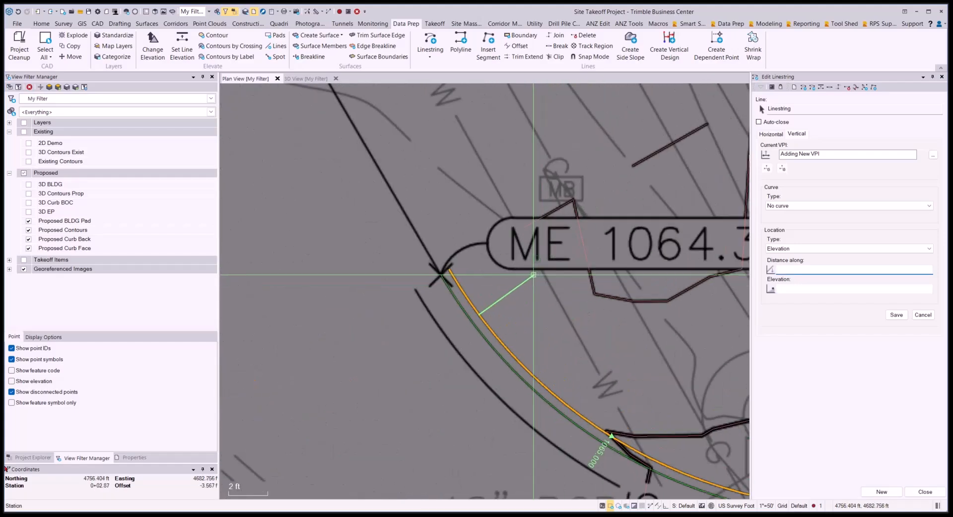
{"action": "left_click", "coordinate": [449, 270]}
{"action": "scroll", "coordinate": [449, 270], "scroll_direction": "down", "scroll_amount": 1}
{"action": "type", "text": "10"}
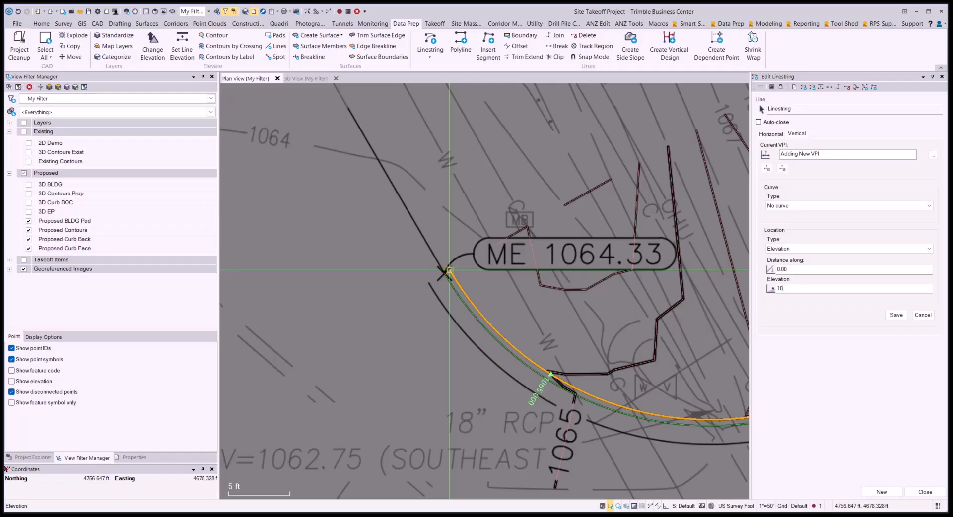
{"action": "type", "text": "64"}
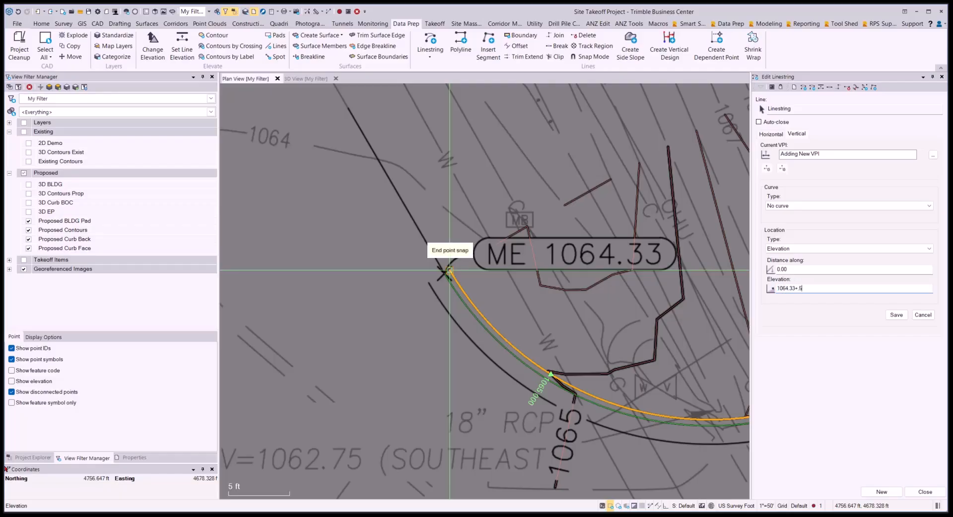
{"action": "type", "text": ".33+.5"}
{"action": "key", "text": "Return"}
Choose the curb back linestring on the south side of the entrance, running from ME 1067.27, as the line to edit
{"action": "scroll", "coordinate": [449, 270], "scroll_direction": "down", "scroll_amount": 2}
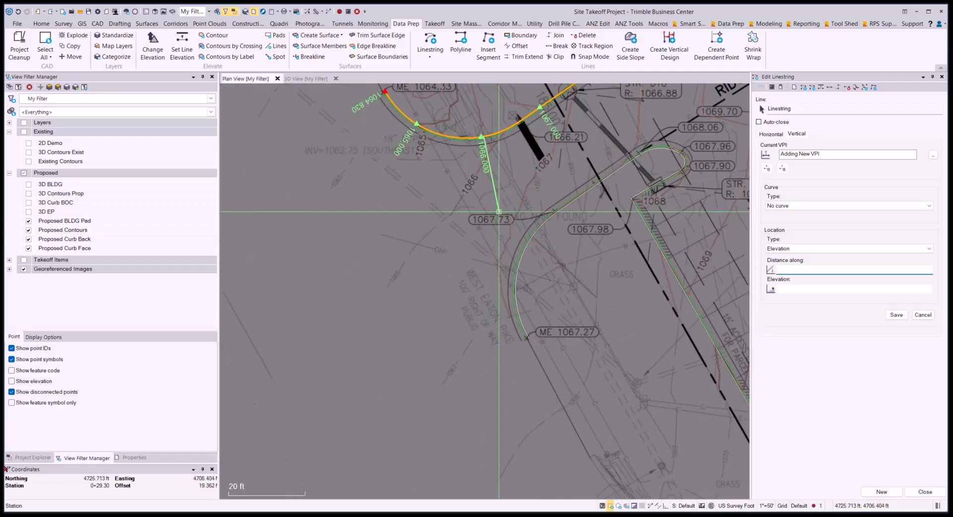
{"action": "left_click", "coordinate": [808, 108]}
{"action": "scroll", "coordinate": [634, 133], "scroll_direction": "up", "scroll_amount": 2}
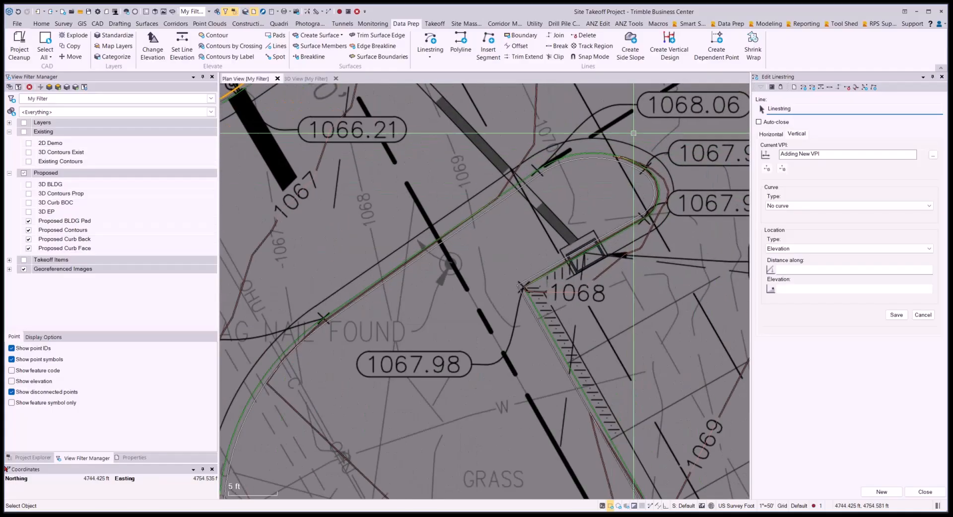
{"action": "middle_click_drag", "start_coordinate": [633, 133], "coordinate": [552, 331]}
{"action": "left_click", "coordinate": [557, 174]}
{"action": "scroll", "coordinate": [575, 195], "scroll_direction": "down", "scroll_amount": 1}
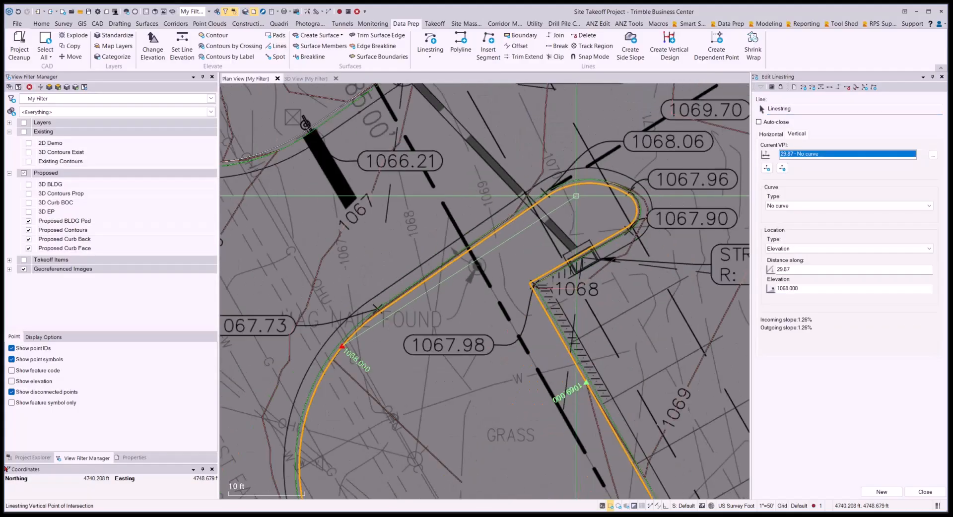
{"action": "scroll", "coordinate": [575, 196], "scroll_direction": "down", "scroll_amount": 1}
Add a VPI at this linestring's start, by the ME 1067.27 spot elevation, with an elevation of 1067.27+.5
{"action": "left_click", "coordinate": [767, 169]}
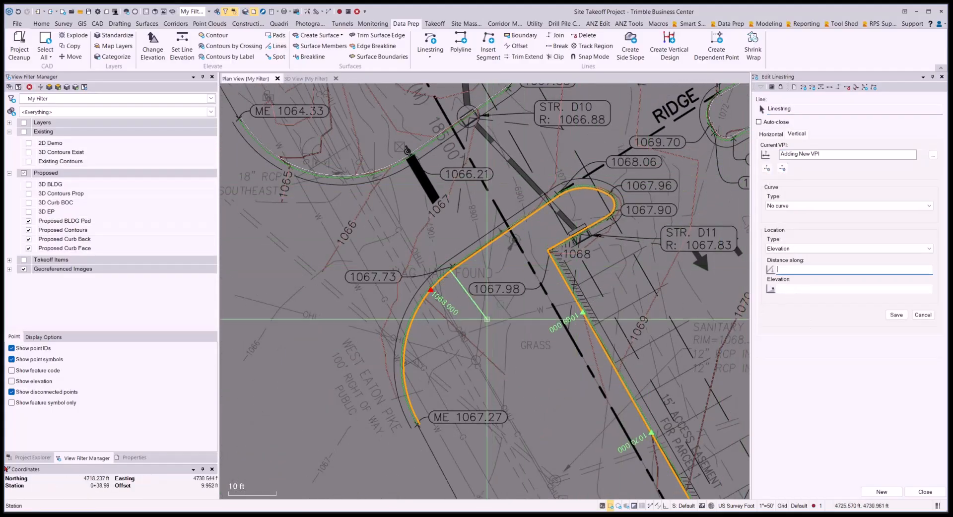
{"action": "scroll", "coordinate": [379, 391], "scroll_direction": "up", "scroll_amount": 3}
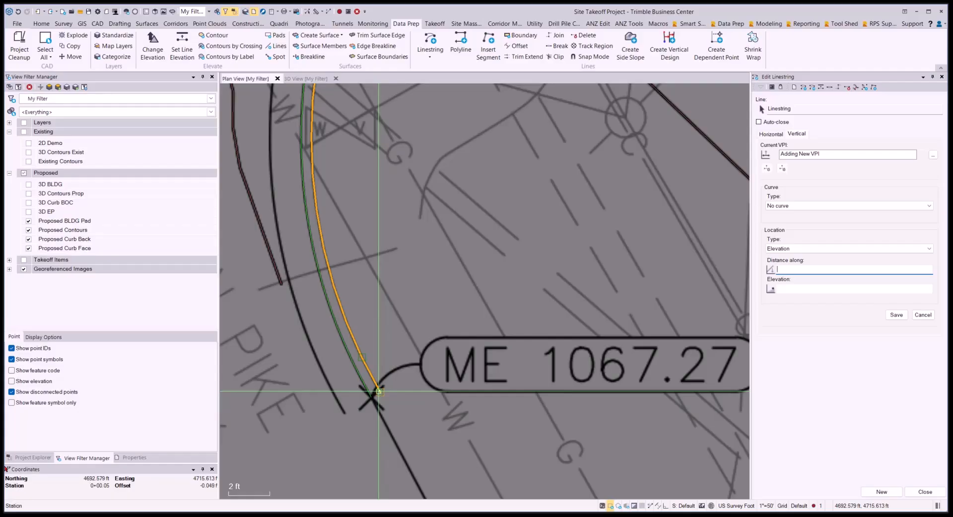
{"action": "left_click", "coordinate": [379, 392]}
{"action": "scroll", "coordinate": [379, 391], "scroll_direction": "down", "scroll_amount": 1}
{"action": "type", "text": "10"}
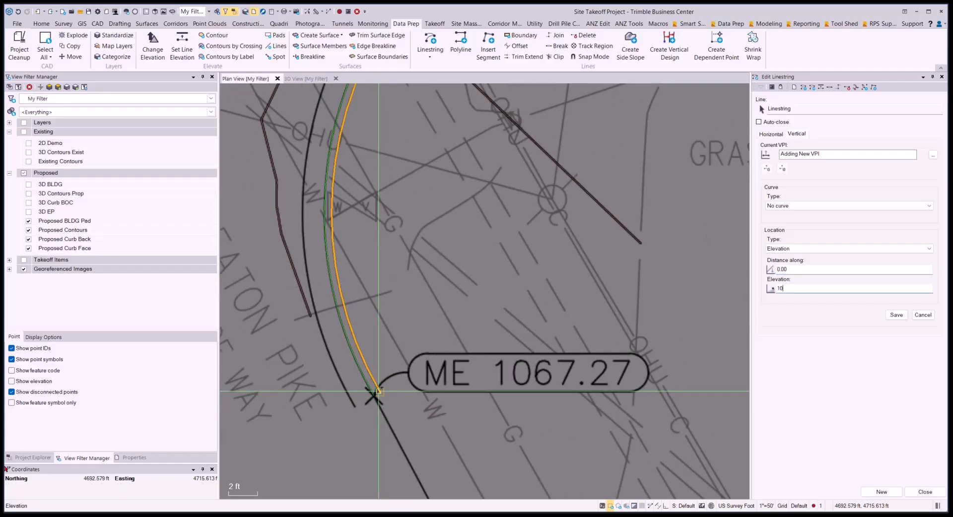
{"action": "type", "text": "67.27+.5"}
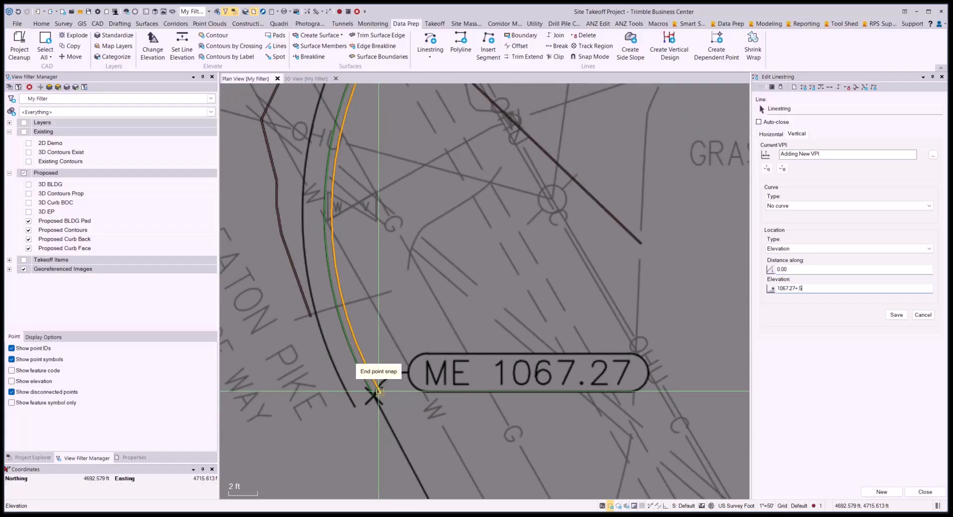
{"action": "key", "text": "Return"}
Add a VPI where the rounded curb end begins, by the 1068.06 spot elevation, with an elevation of 1068.06+.5
{"action": "scroll", "coordinate": [467, 417], "scroll_direction": "down", "scroll_amount": 3}
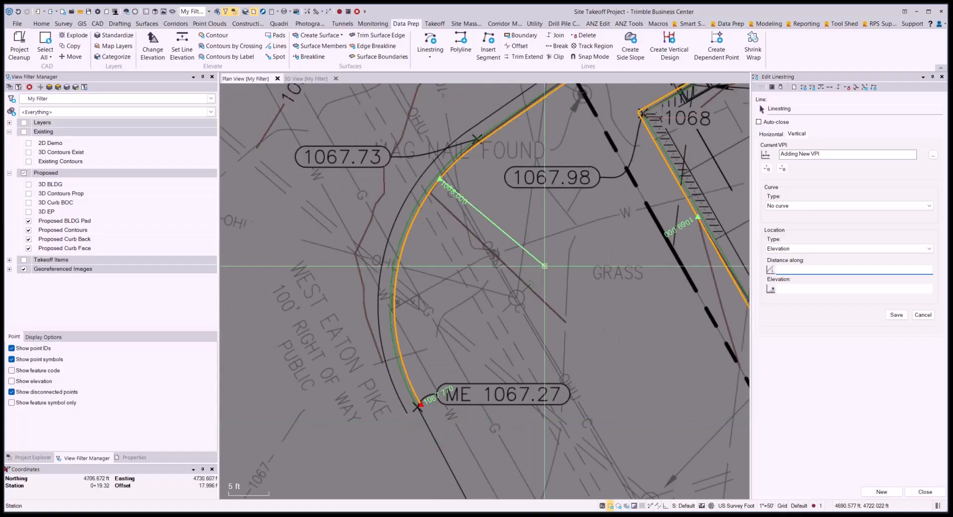
{"action": "middle_click_drag", "start_coordinate": [546, 263], "coordinate": [508, 389]}
{"action": "scroll", "coordinate": [427, 304], "scroll_direction": "up", "scroll_amount": 3}
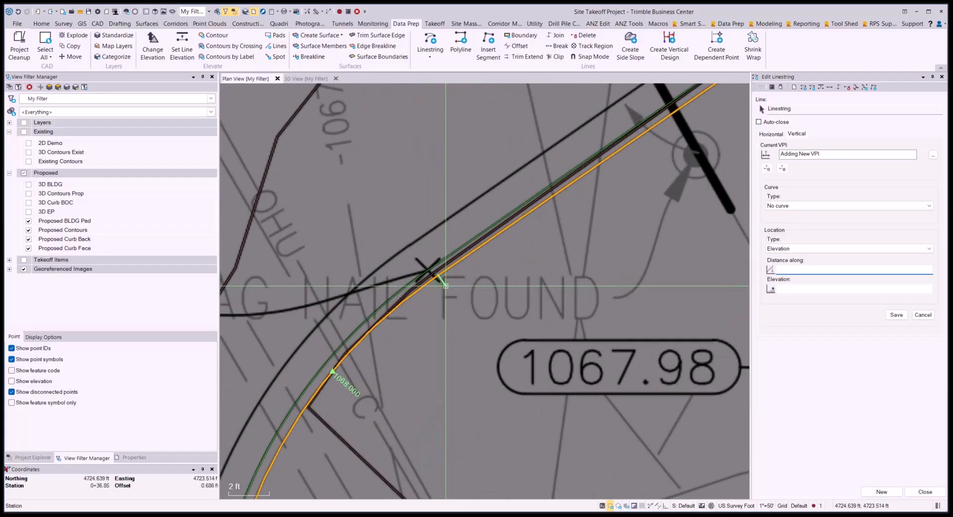
{"action": "scroll", "coordinate": [426, 304], "scroll_direction": "up", "scroll_amount": 2}
{"action": "scroll", "coordinate": [427, 296], "scroll_direction": "down", "scroll_amount": 4}
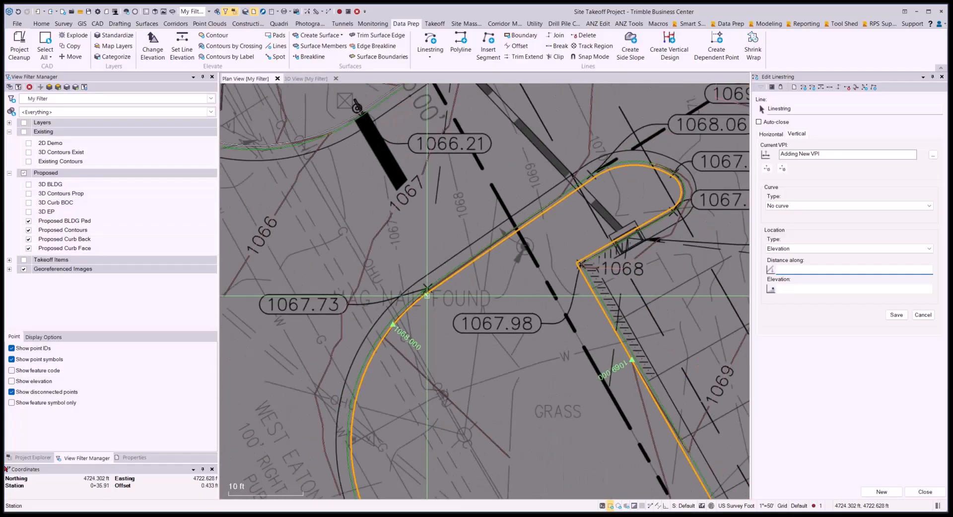
{"action": "scroll", "coordinate": [563, 217], "scroll_direction": "up", "scroll_amount": 4}
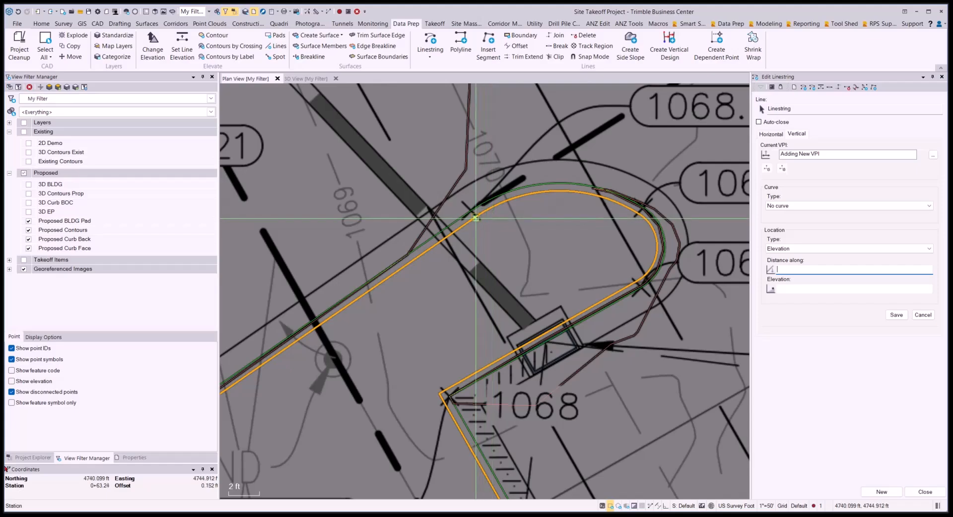
{"action": "left_click", "coordinate": [476, 218]}
{"action": "scroll", "coordinate": [476, 219], "scroll_direction": "down", "scroll_amount": 2}
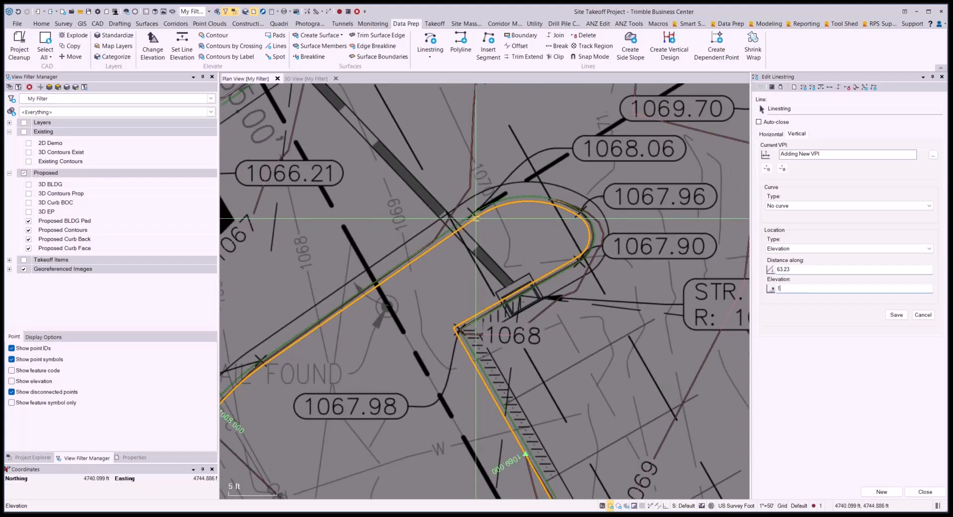
{"action": "type", "text": "1068"}
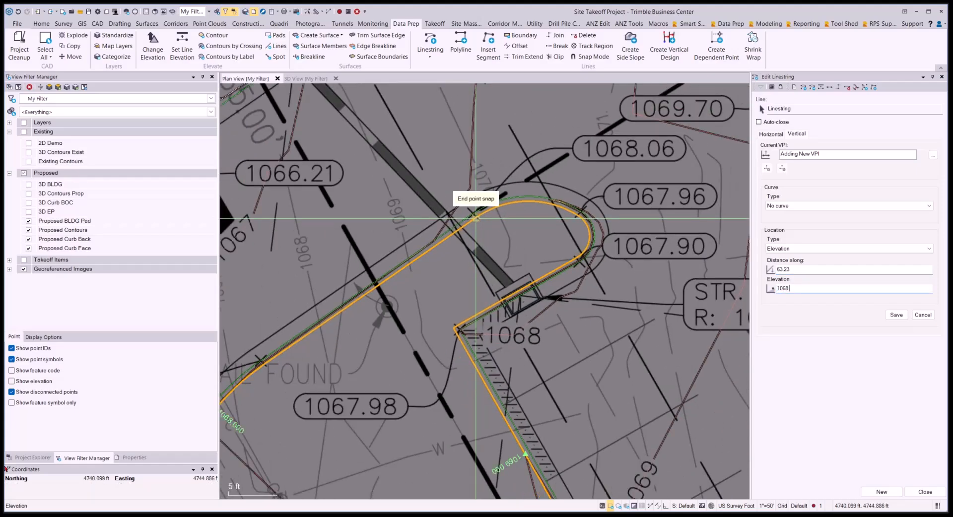
{"action": "type", "text": ".06+.5"}
{"action": "key", "text": "Return"}
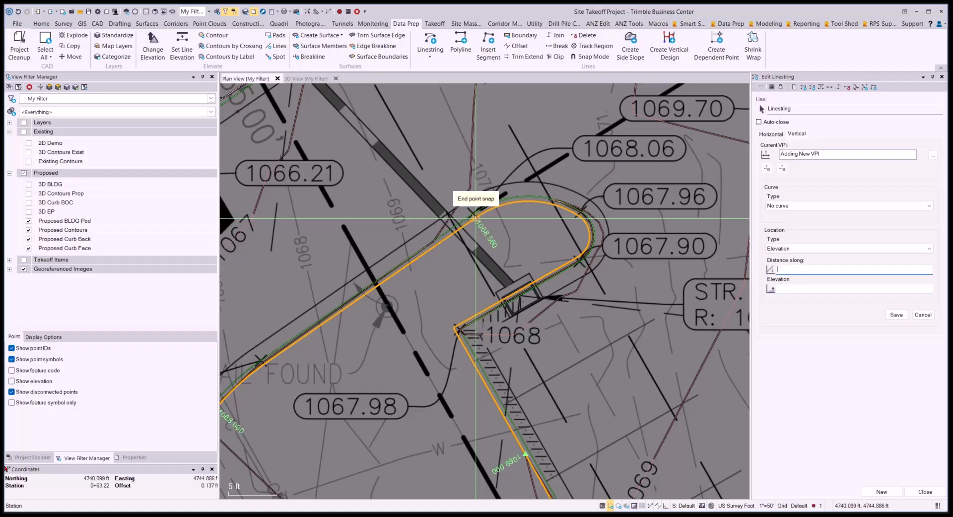
Add a VPI on the rounded curb end, by the 1067.96 spot elevation, with an elevation of 1067.96+.5
{"action": "scroll", "coordinate": [540, 197], "scroll_direction": "up", "scroll_amount": 3}
{"action": "scroll", "coordinate": [540, 197], "scroll_direction": "down", "scroll_amount": 2}
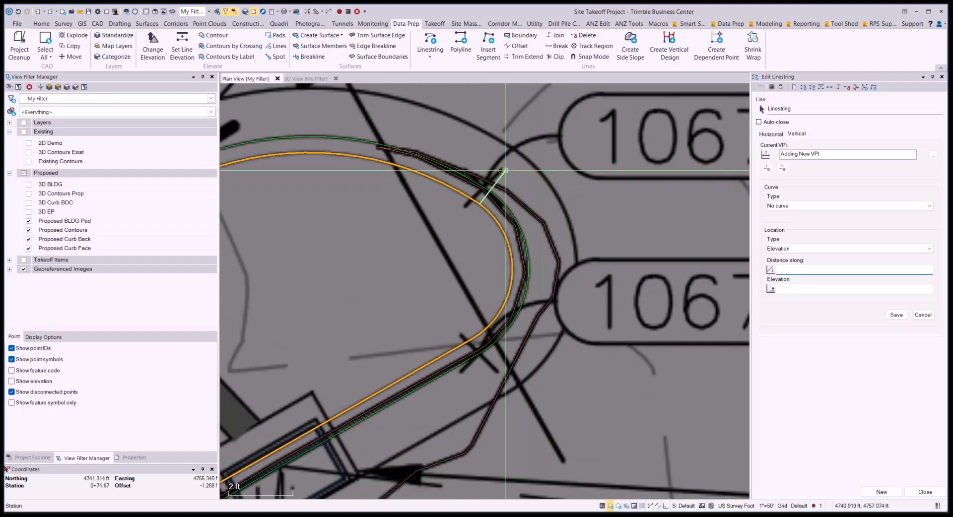
{"action": "left_click", "coordinate": [498, 167]}
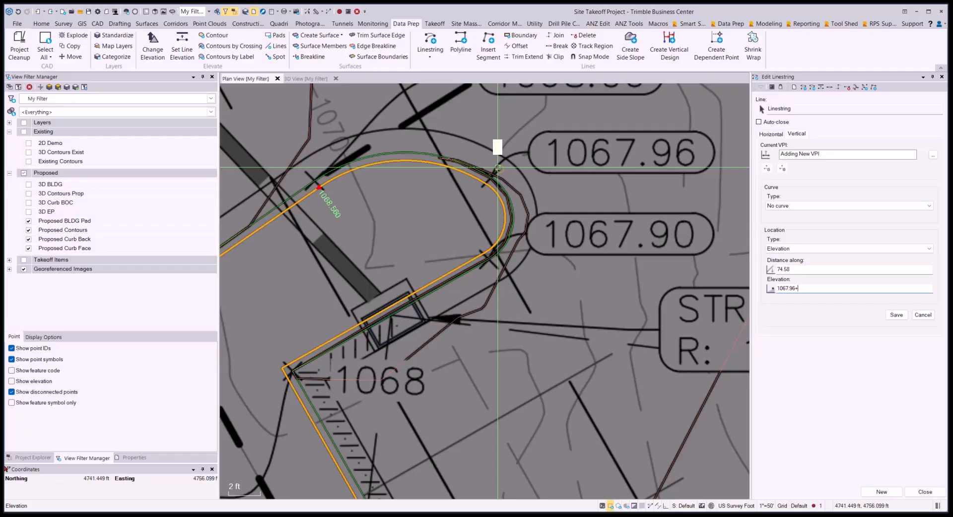
{"action": "type", "text": "1067.96+.5"}
{"action": "key", "text": "Return"}
Add a VPI at the curb corner marked by the 1067.98 spot elevation, with an elevation of 1067.98+.5
{"action": "scroll", "coordinate": [498, 167], "scroll_direction": "down", "scroll_amount": 2}
{"action": "scroll", "coordinate": [434, 261], "scroll_direction": "up", "scroll_amount": 2}
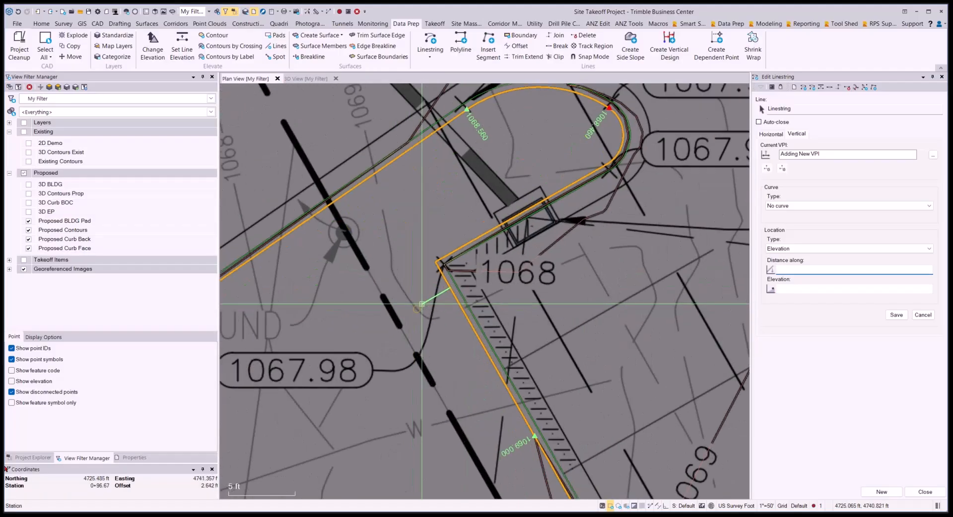
{"action": "scroll", "coordinate": [434, 261], "scroll_direction": "down", "scroll_amount": 2}
{"action": "left_click", "coordinate": [416, 245]}
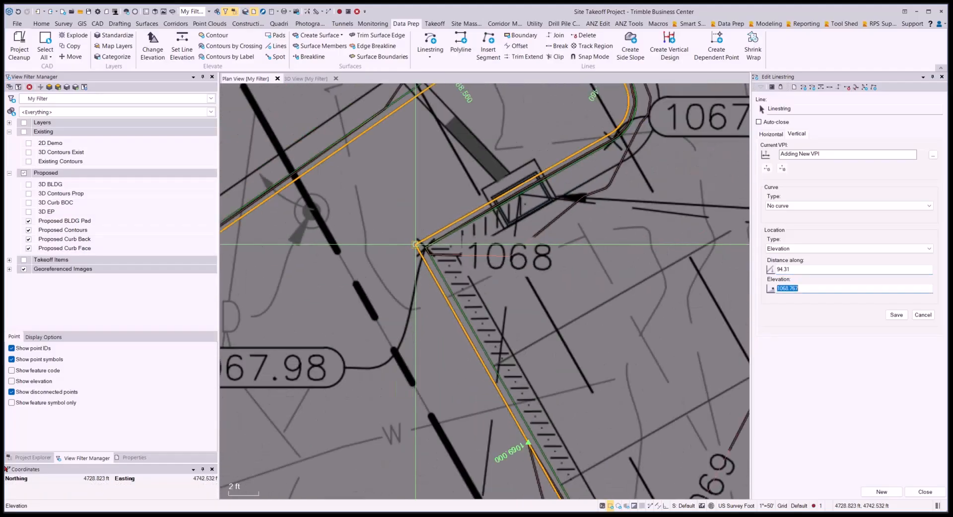
{"action": "type", "text": "1067"}
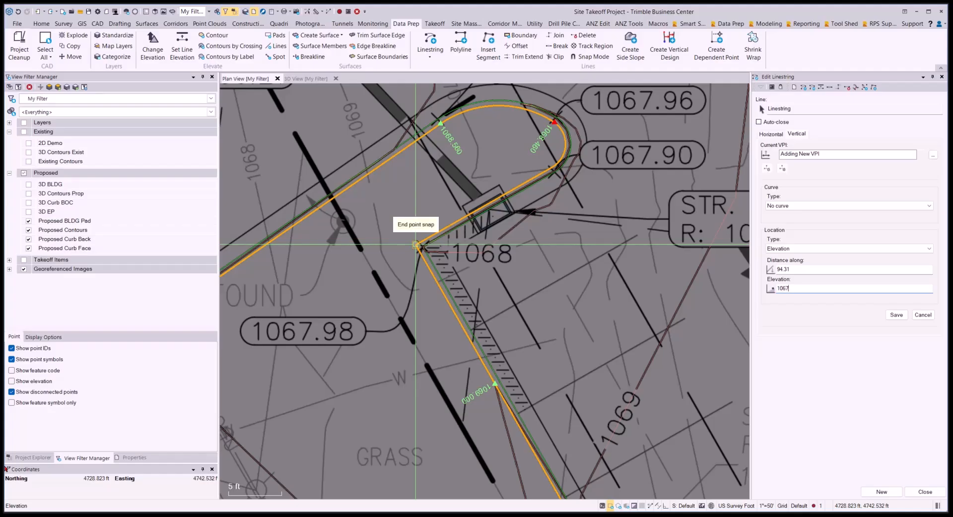
{"action": "type", "text": ".98+.5"}
{"action": "key", "text": "Return"}
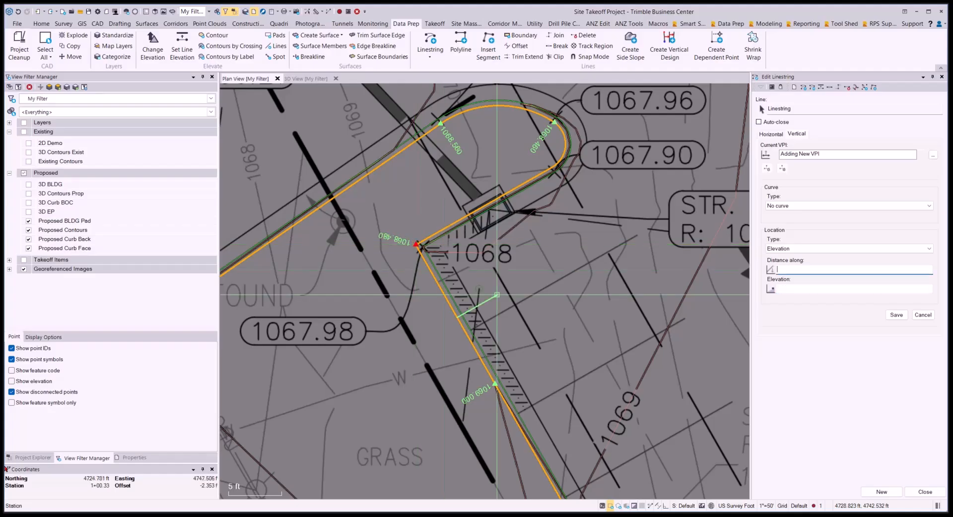
Add a VPI at the end of the southern curb return, by the 1071.14 spot elevation, with an elevation of 1071.14+.5
{"action": "scroll", "coordinate": [568, 298], "scroll_direction": "down", "scroll_amount": 2}
{"action": "middle_click_drag", "start_coordinate": [581, 422], "coordinate": [542, 261]}
{"action": "middle_click_drag", "start_coordinate": [619, 374], "coordinate": [538, 269]}
{"action": "scroll", "coordinate": [586, 294], "scroll_direction": "up", "scroll_amount": 3}
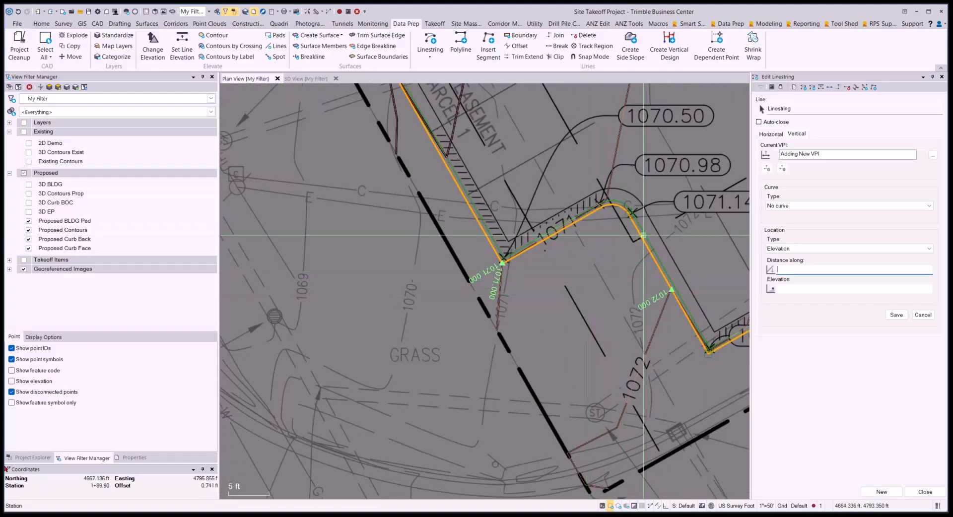
{"action": "middle_click_drag", "start_coordinate": [626, 199], "coordinate": [570, 260]}
{"action": "scroll", "coordinate": [570, 260], "scroll_direction": "up", "scroll_amount": 2}
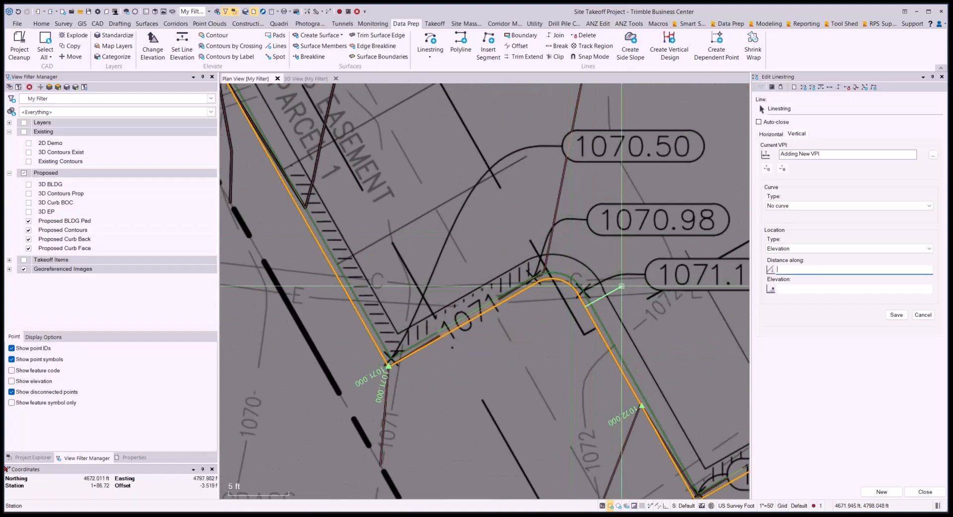
{"action": "left_click", "coordinate": [583, 293]}
{"action": "scroll", "coordinate": [583, 293], "scroll_direction": "down", "scroll_amount": 2}
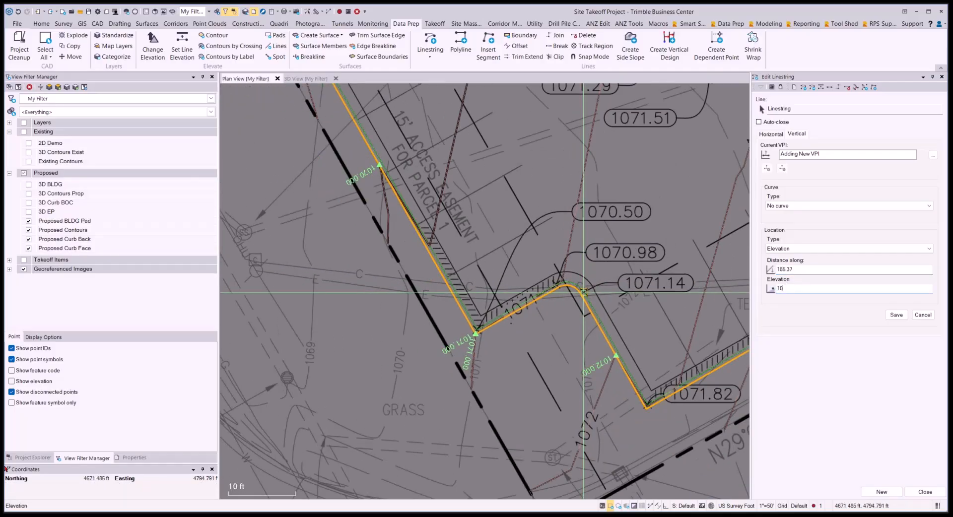
{"action": "type", "text": "1071.14+.5"}
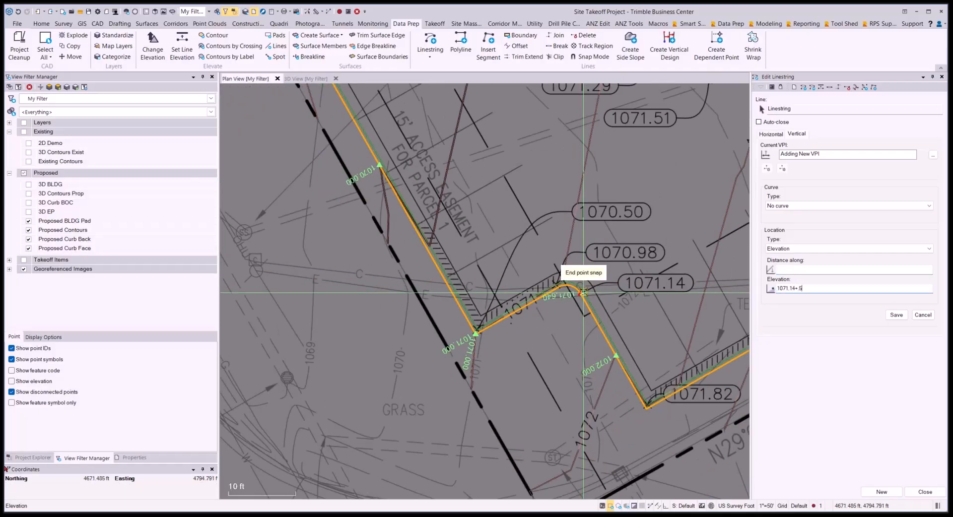
{"action": "type", "text": "4+5"}
{"action": "key", "text": "Return"}
Add a VPI at the curb corner by the 1071.82 spot elevation, with an elevation of 1071.82
{"action": "scroll", "coordinate": [645, 392], "scroll_direction": "up", "scroll_amount": 3}
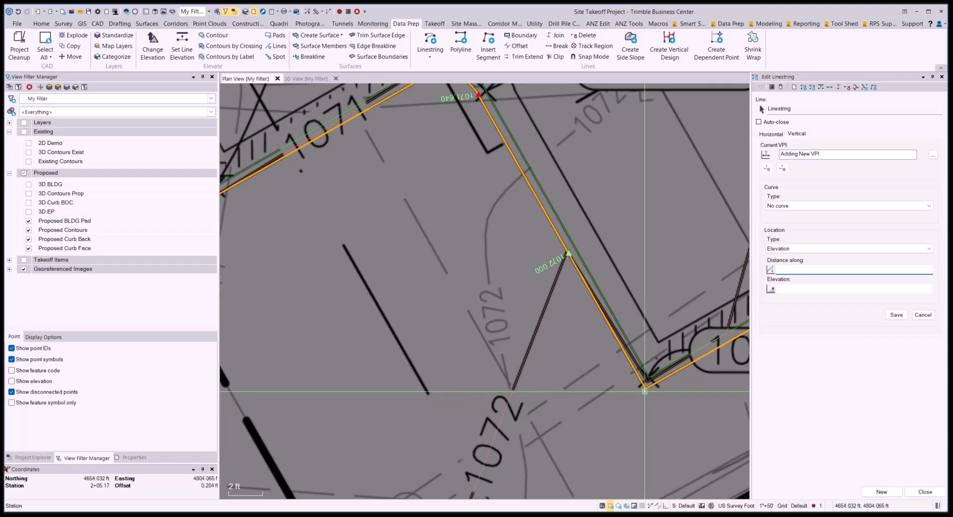
{"action": "left_click", "coordinate": [644, 391]}
{"action": "scroll", "coordinate": [644, 392], "scroll_direction": "down", "scroll_amount": 3}
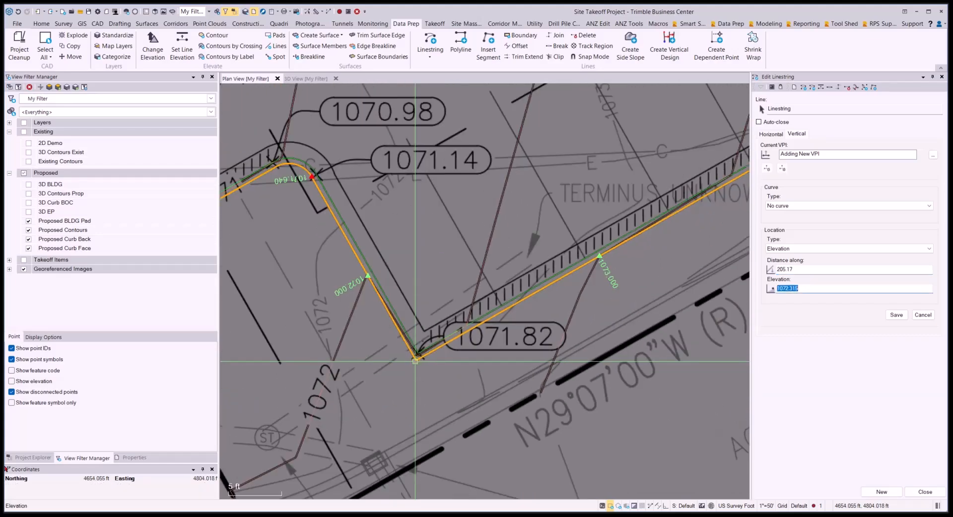
{"action": "type", "text": "1071.82"}
{"action": "key", "text": "Return"}
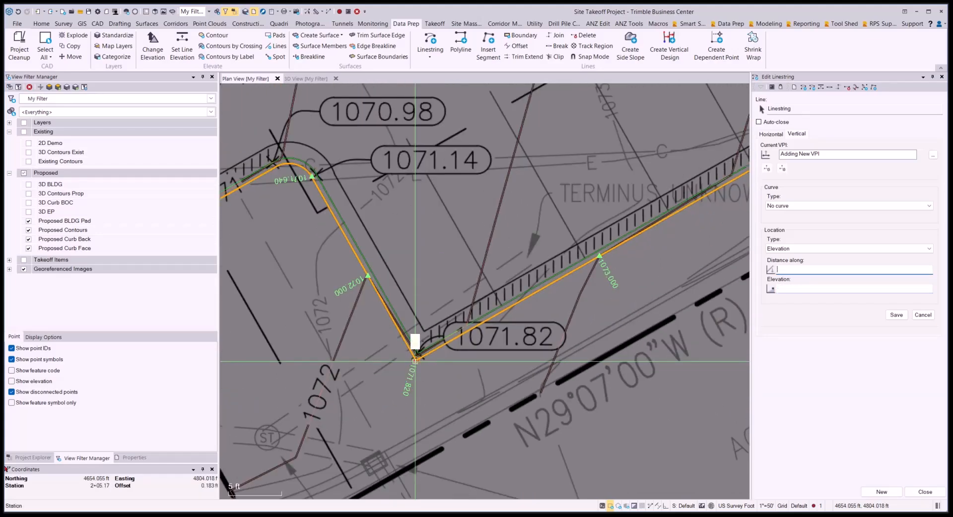
Raise the VPI at the curb corner by the 1071.82 spot elevation to an elevation of 1071.820+.5
{"action": "left_click", "coordinate": [774, 154]}
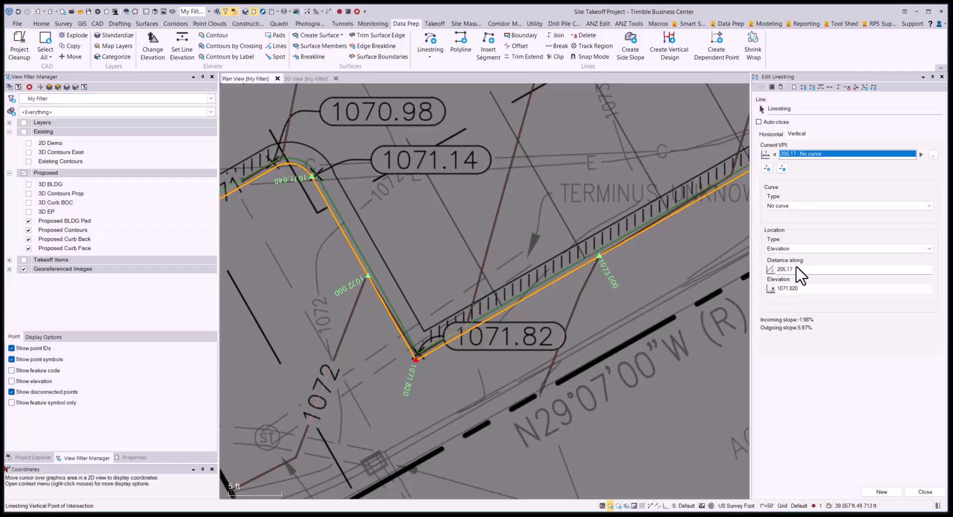
{"action": "left_click", "coordinate": [812, 289]}
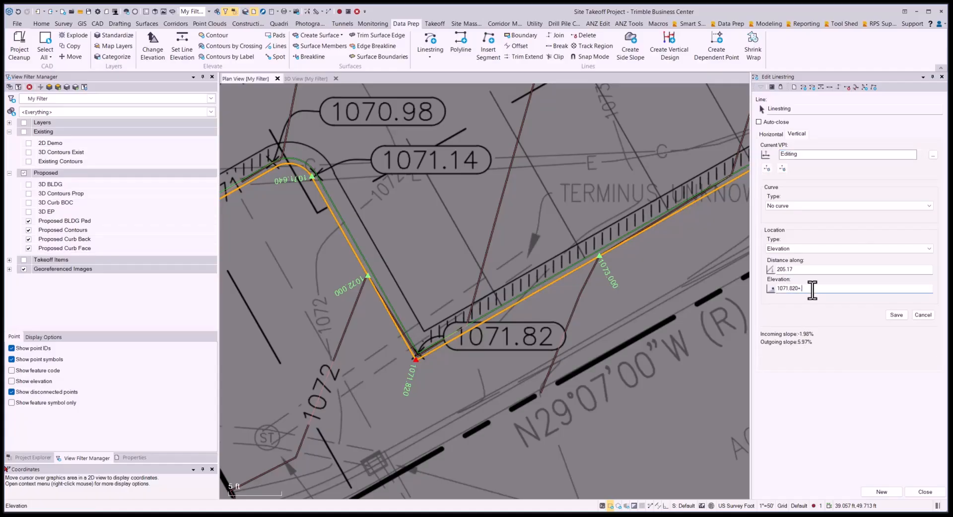
{"action": "type", "text": "+.5"}
{"action": "key", "text": "Return"}
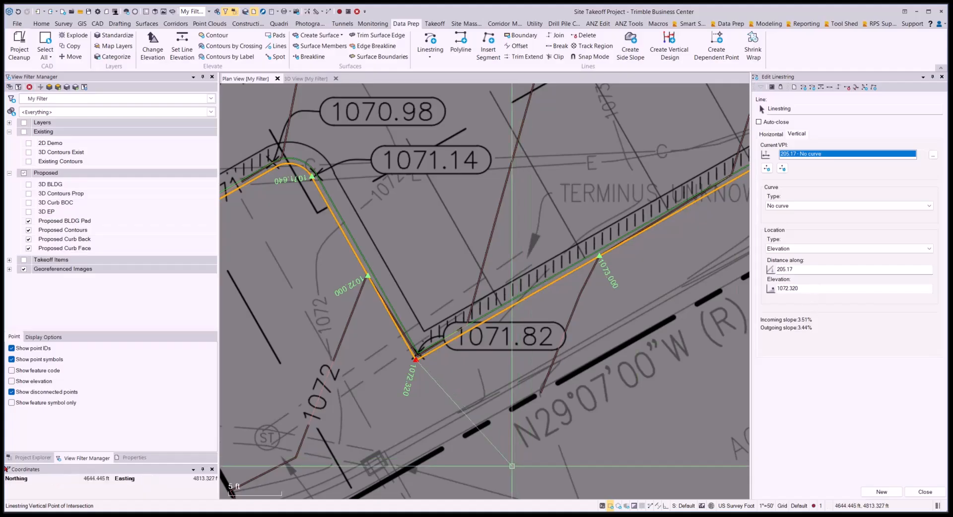
Add a VPI at the curb corner marked by the 1073.58 spot elevation, with an elevation of 1073.58+.5
{"action": "left_click", "coordinate": [766, 169]}
{"action": "scroll", "coordinate": [484, 290], "scroll_direction": "up", "scroll_amount": 6}
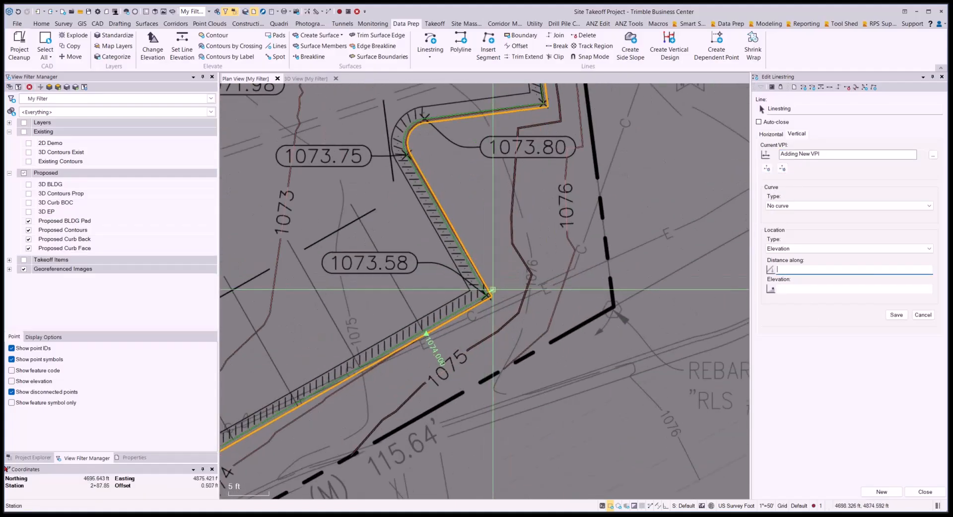
{"action": "left_click", "coordinate": [479, 289]}
{"action": "scroll", "coordinate": [589, 325], "scroll_direction": "down", "scroll_amount": 3}
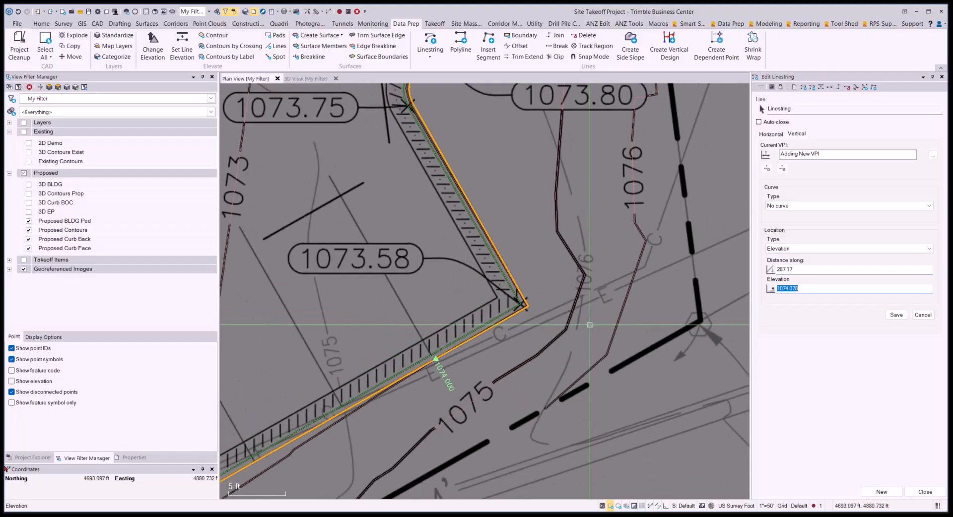
{"action": "type", "text": "1073"}
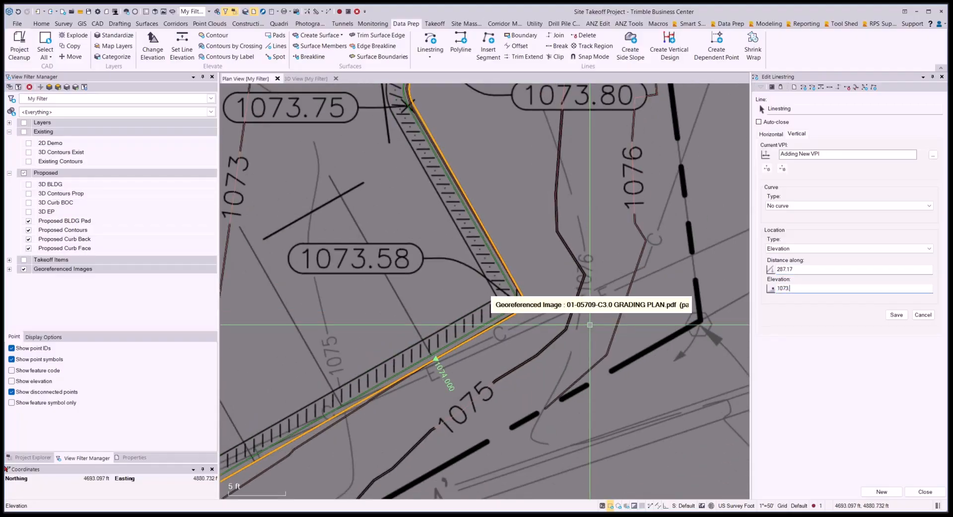
{"action": "key", "text": "Return"}
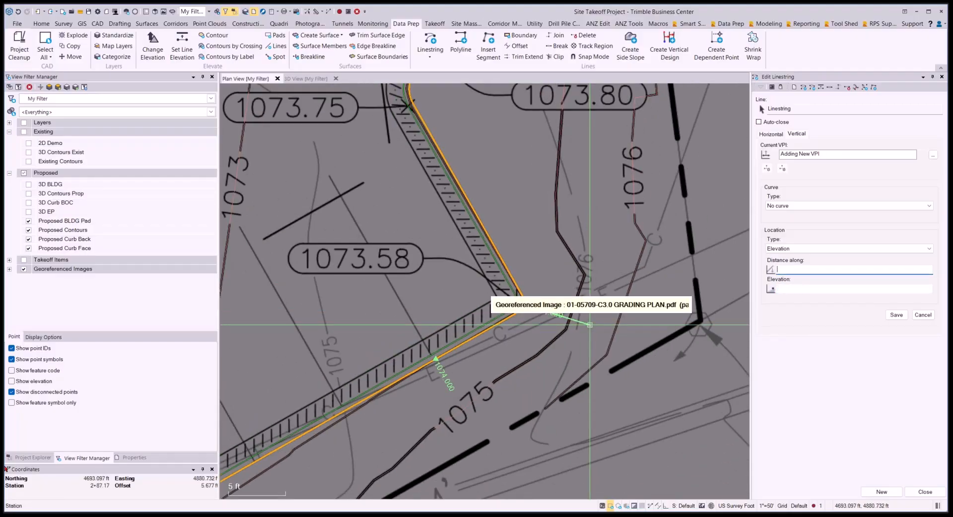
Add a VPI at the end of the curb return by the 1073.80 spot elevation, with an elevation of 1073.80+.5
{"action": "scroll", "coordinate": [590, 325], "scroll_direction": "down", "scroll_amount": 4}
{"action": "scroll", "coordinate": [507, 214], "scroll_direction": "up", "scroll_amount": 3}
{"action": "middle_click_drag", "start_coordinate": [506, 213], "coordinate": [542, 281]}
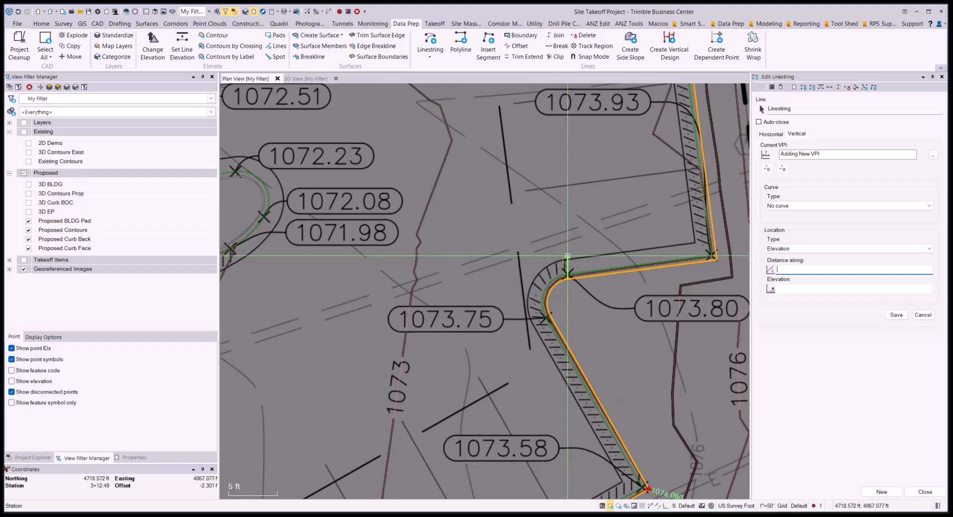
{"action": "left_click", "coordinate": [566, 259]}
{"action": "scroll", "coordinate": [568, 256], "scroll_direction": "down", "scroll_amount": 2}
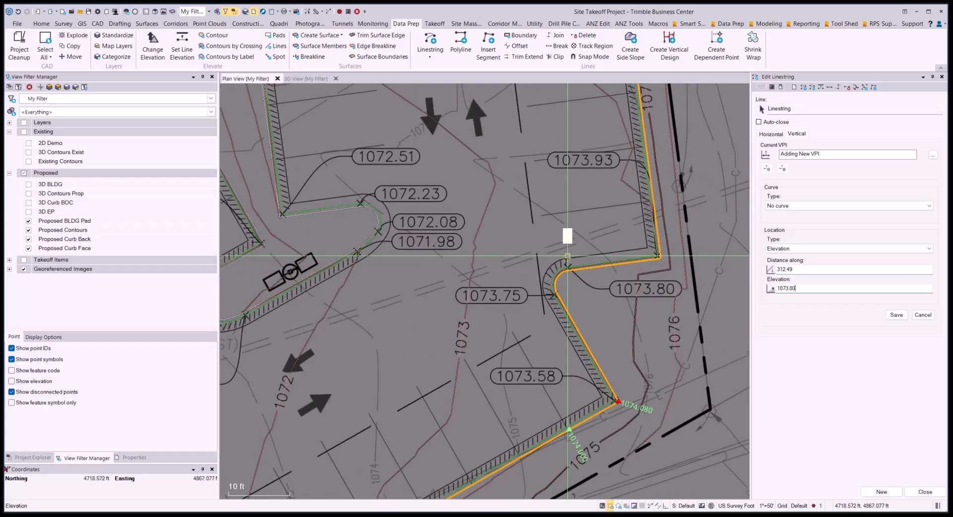
{"action": "type", "text": "1073.80+.5"}
{"action": "key", "text": "Return"}
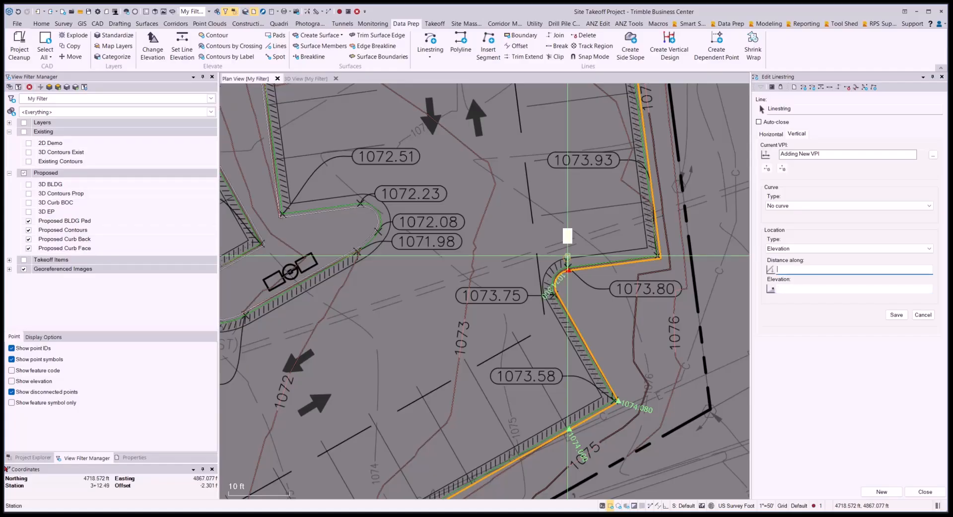
Add a VPI at the curb corner just east of the 1073.80 curb return, with an elevation of 1073.93+.5
{"action": "scroll", "coordinate": [622, 236], "scroll_direction": "up", "scroll_amount": 4}
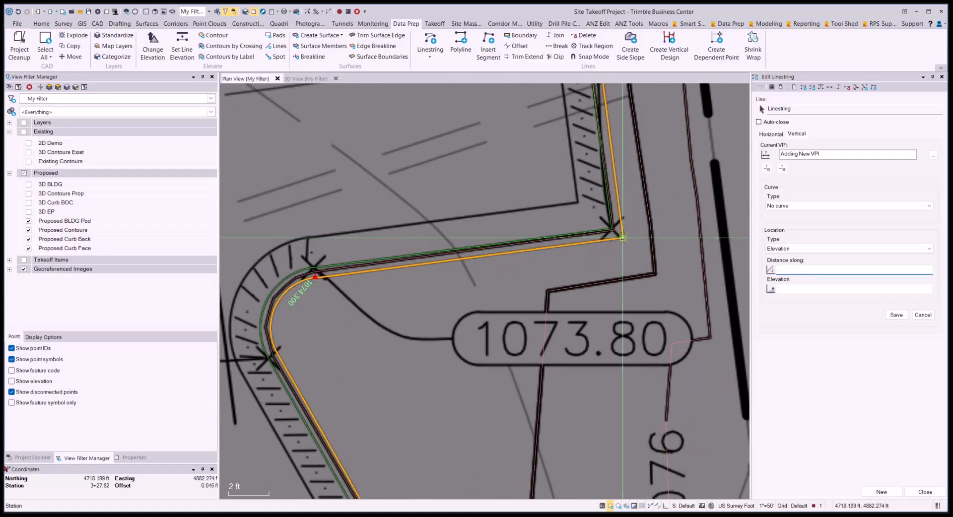
{"action": "left_click", "coordinate": [622, 237]}
{"action": "scroll", "coordinate": [615, 305], "scroll_direction": "down", "scroll_amount": 4}
{"action": "middle_click_drag", "start_coordinate": [615, 305], "coordinate": [614, 312]}
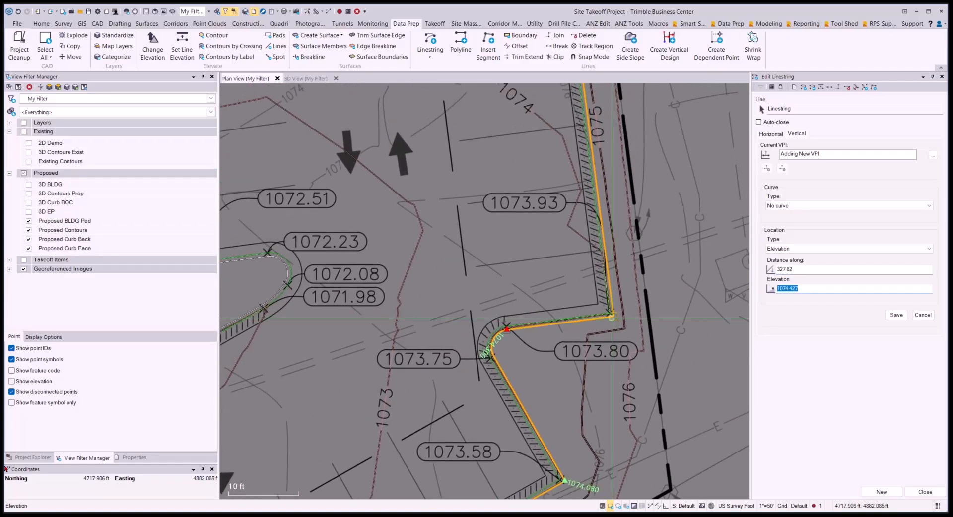
{"action": "type", "text": "1073.93+"}
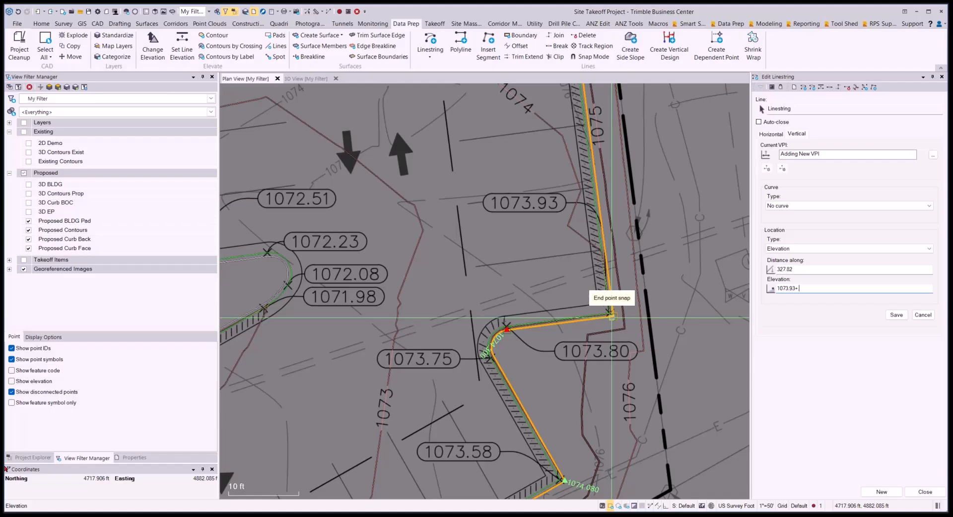
{"action": "key", "text": "Return"}
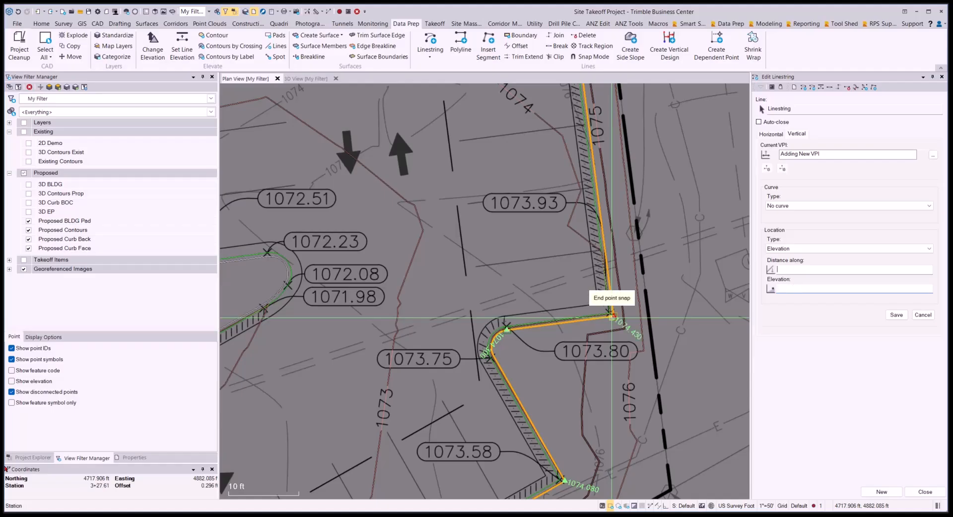
Add a VPI at the curb corner marked by the 1074.39 spot elevation, with an elevation of 1074.39+.5
{"action": "middle_click_drag", "start_coordinate": [610, 86], "coordinate": [663, 311]}
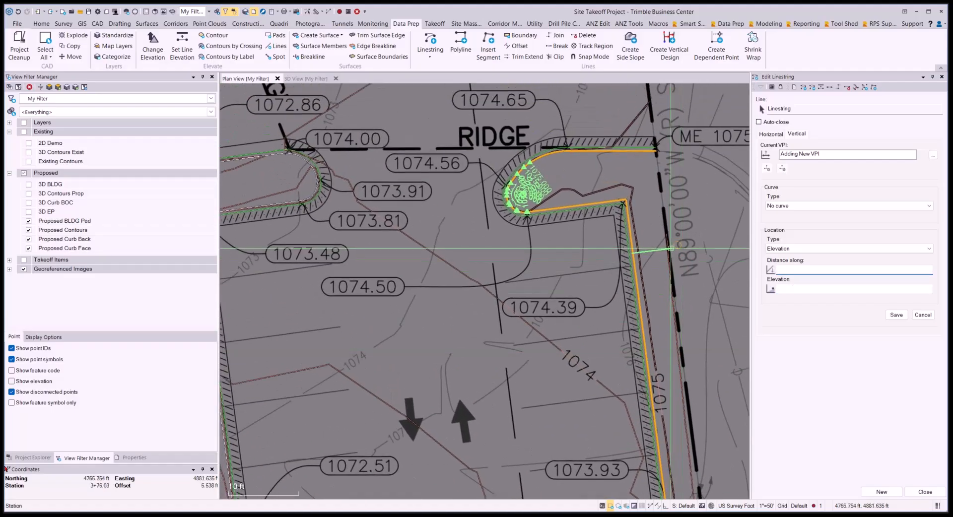
{"action": "scroll", "coordinate": [598, 188], "scroll_direction": "up", "scroll_amount": 5}
{"action": "scroll", "coordinate": [598, 188], "scroll_direction": "down", "scroll_amount": 3}
{"action": "left_click", "coordinate": [598, 188]}
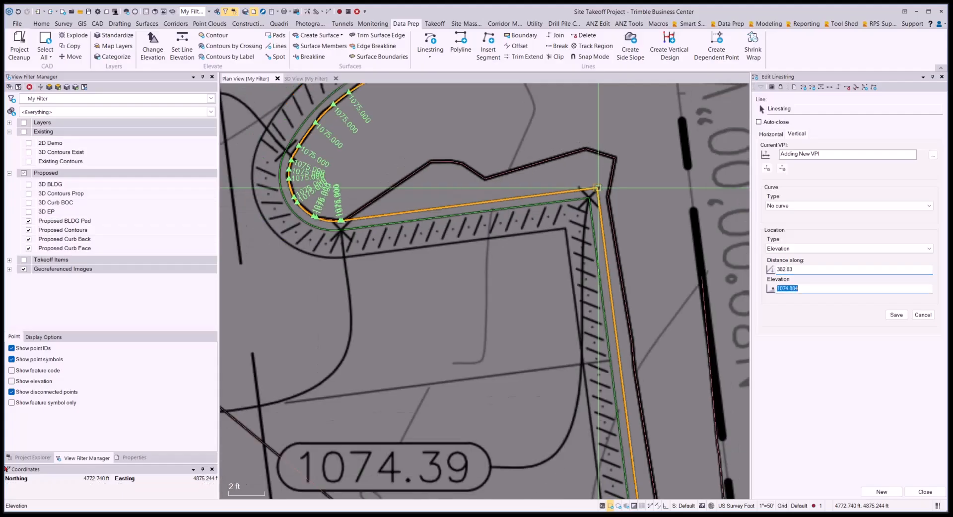
{"action": "type", "text": "107"}
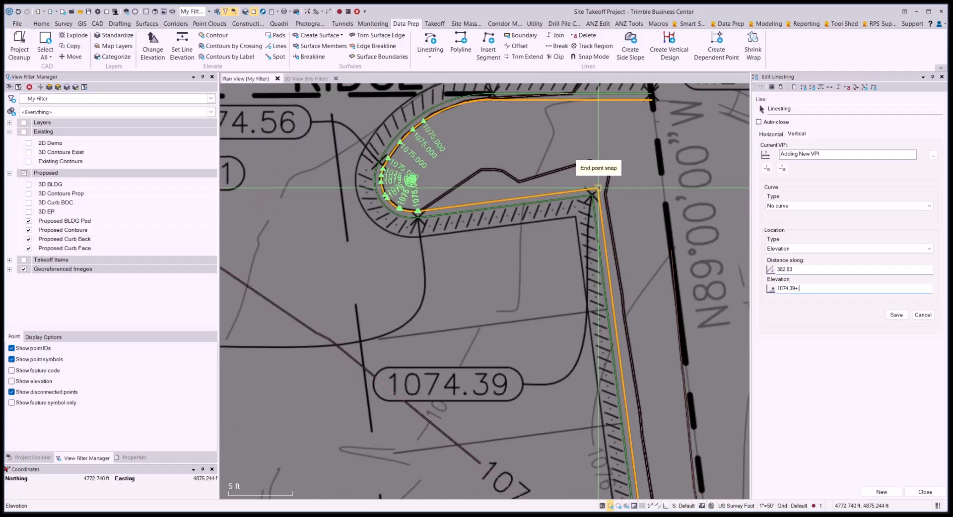
{"action": "type", "text": "4.39"}
{"action": "key", "text": "Return"}
Add a VPI at the curb's end point on the property line, by the ME 1075.35 label, with an elevation of 1075.35+.5
{"action": "scroll", "coordinate": [564, 439], "scroll_direction": "down", "scroll_amount": 2}
{"action": "mouse_move", "coordinate": [499, 342]}
{"action": "middle_mouse_down"}
{"action": "mouse_move", "coordinate": [511, 332]}
{"action": "mouse_move", "coordinate": [435, 348]}
{"action": "middle_mouse_up"}
{"action": "scroll", "coordinate": [464, 272], "scroll_direction": "up", "scroll_amount": 6}
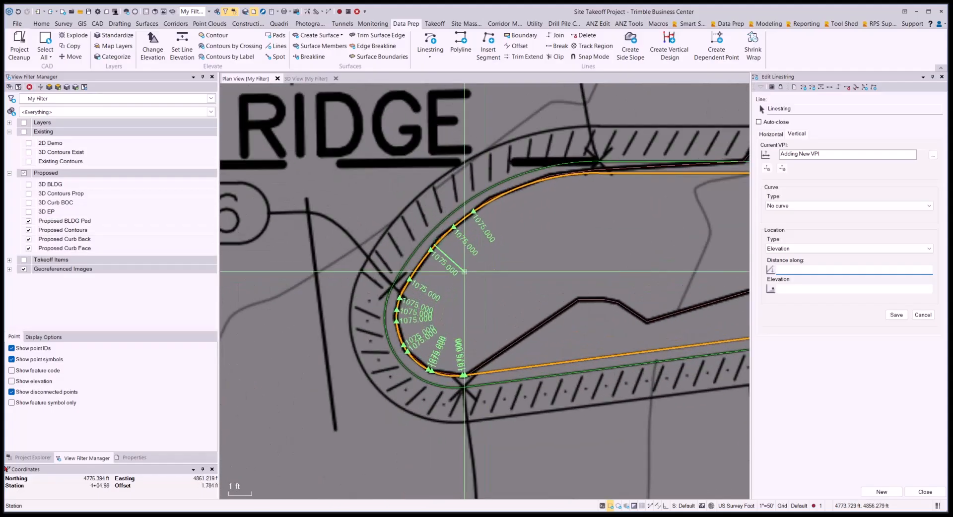
{"action": "scroll", "coordinate": [434, 324], "scroll_direction": "down", "scroll_amount": 1}
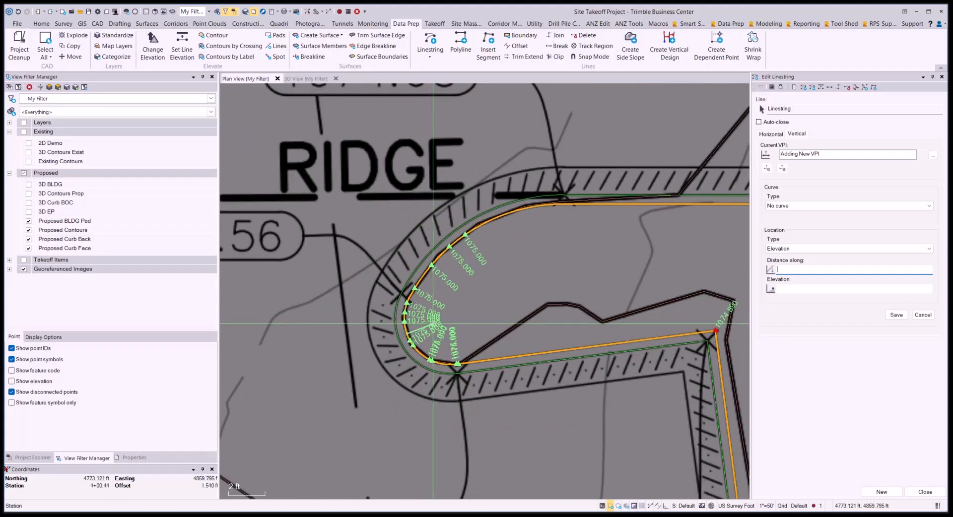
{"action": "scroll", "coordinate": [434, 323], "scroll_direction": "down", "scroll_amount": 4}
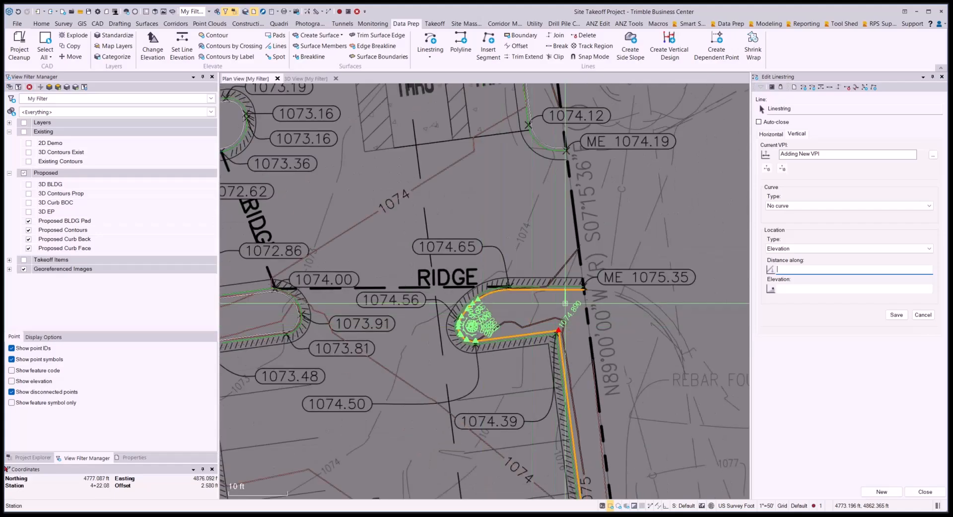
{"action": "scroll", "coordinate": [583, 289], "scroll_direction": "up", "scroll_amount": 5}
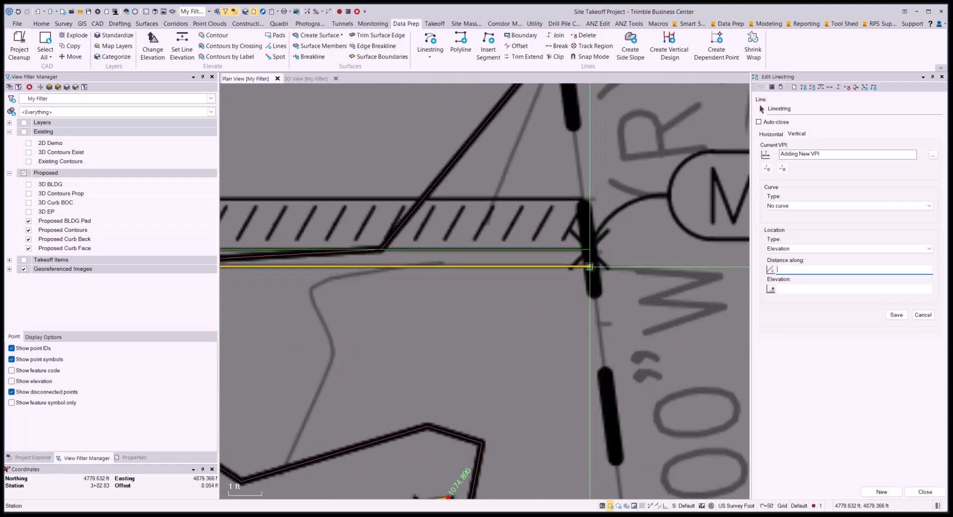
{"action": "left_click", "coordinate": [589, 266]}
{"action": "scroll", "coordinate": [589, 267], "scroll_direction": "down", "scroll_amount": 3}
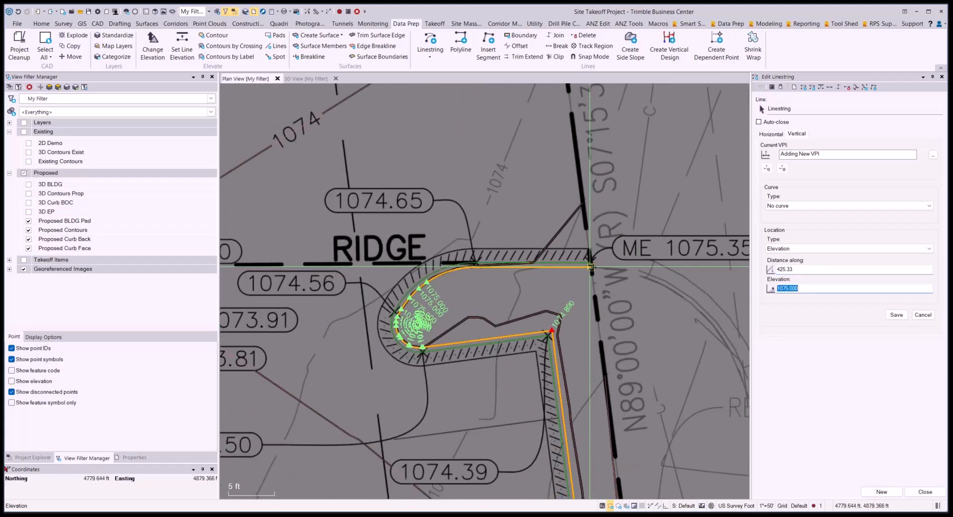
{"action": "type", "text": "1075.35+"}
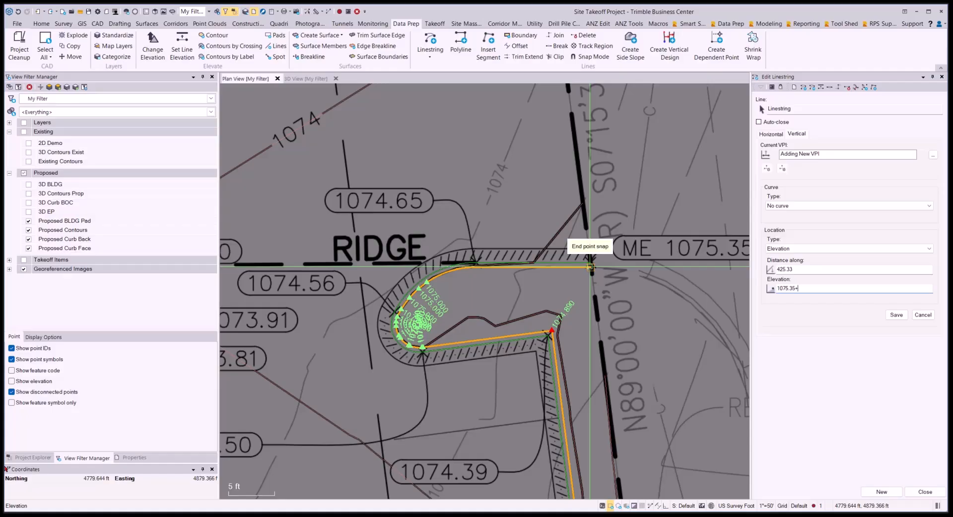
{"action": "type", "text": ".5"}
{"action": "key", "text": "Return"}
Select the drive-thru curb back linestring for editing and add a VPI at its ME 1074.19 end with an elevation of 1074.19+.5
{"action": "scroll", "coordinate": [667, 353], "scroll_direction": "down", "scroll_amount": 2}
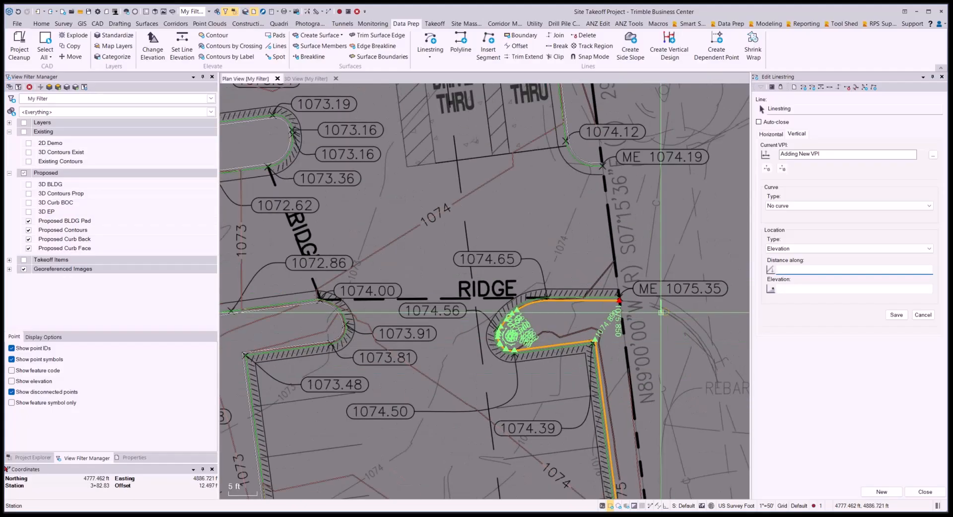
{"action": "left_click", "coordinate": [817, 108]}
{"action": "scroll", "coordinate": [592, 141], "scroll_direction": "up", "scroll_amount": 2}
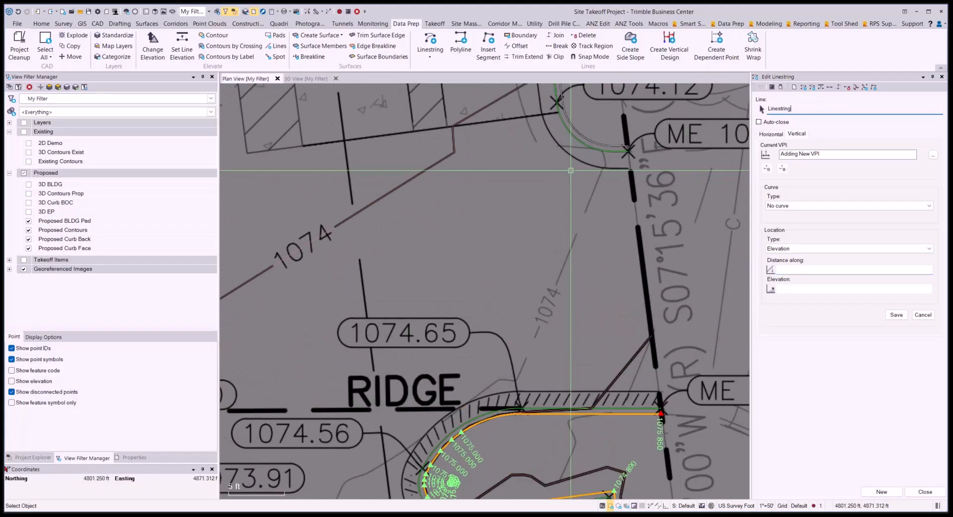
{"action": "left_click", "coordinate": [766, 168]}
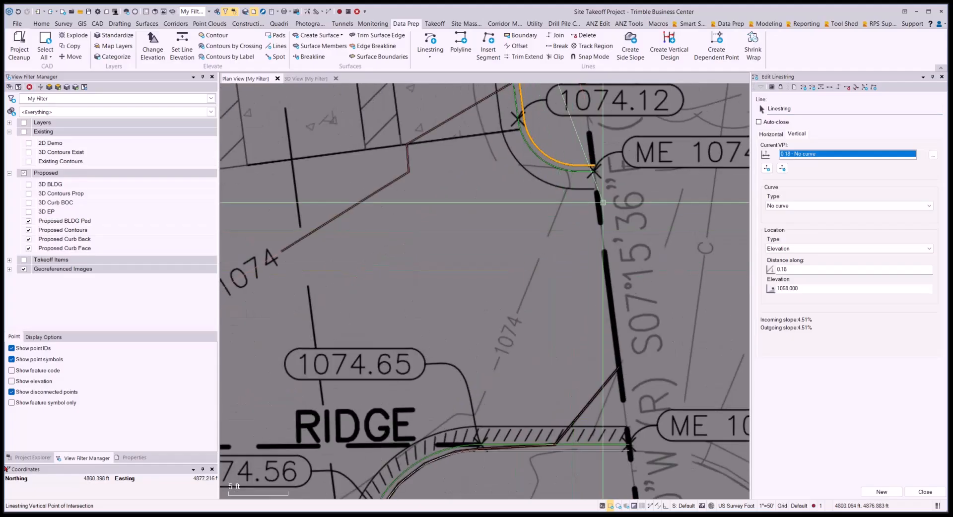
{"action": "left_click", "coordinate": [766, 168]}
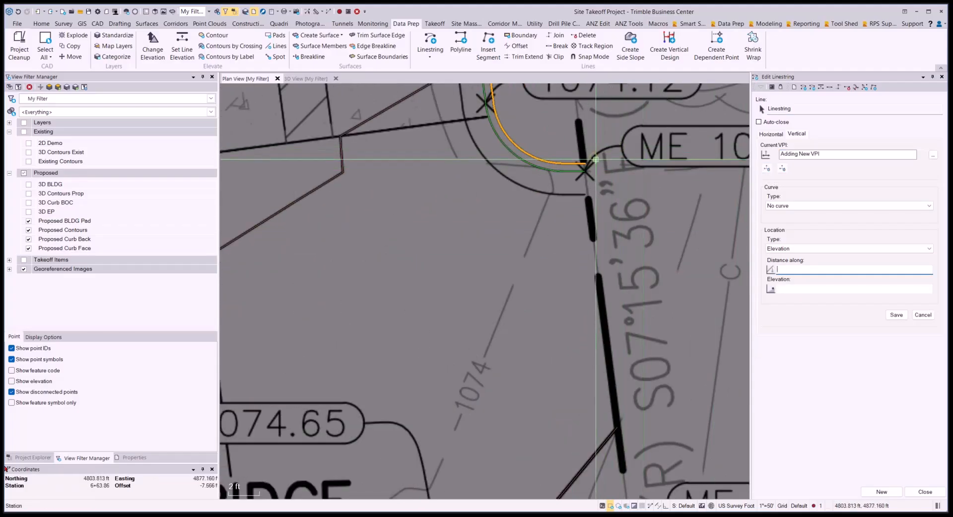
{"action": "left_click", "coordinate": [586, 163]}
{"action": "scroll", "coordinate": [579, 175], "scroll_direction": "down", "scroll_amount": 3}
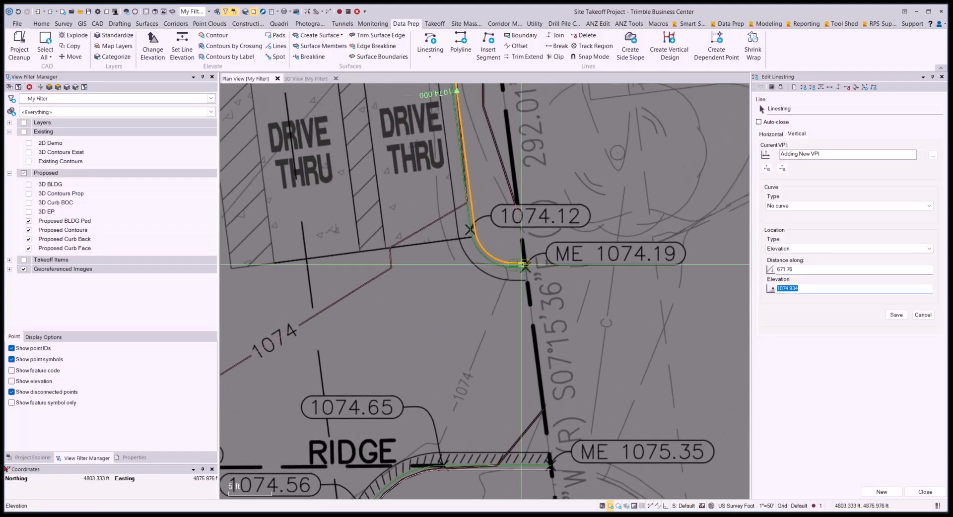
{"action": "type", "text": "1074.19"}
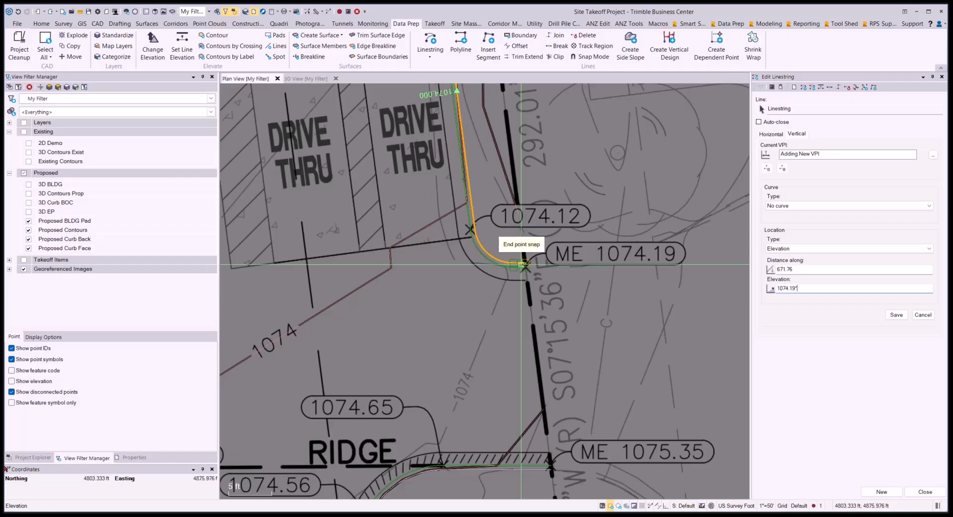
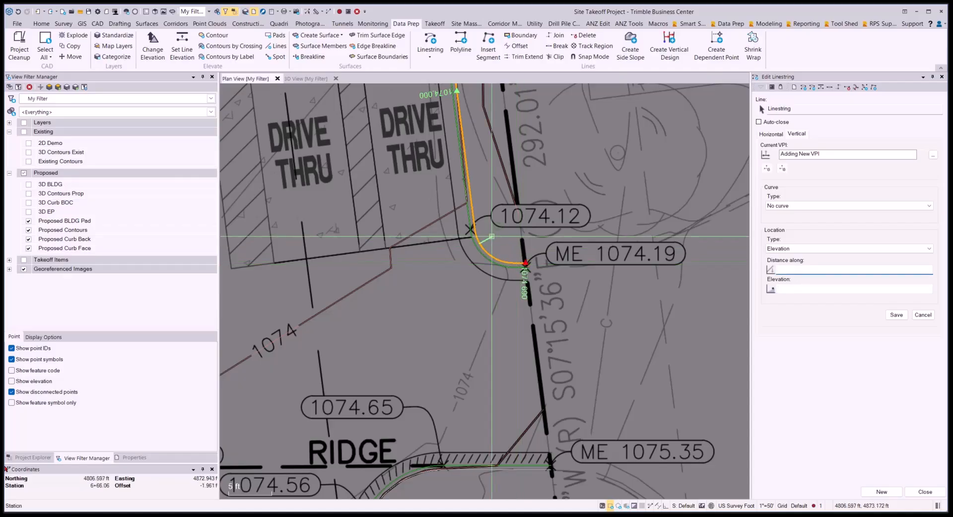
Add a VPI at the start of the drive-thru curb return, by the 1074.12 spot elevation, with an elevation of 1074.12
{"action": "left_click", "coordinate": [523, 224]}
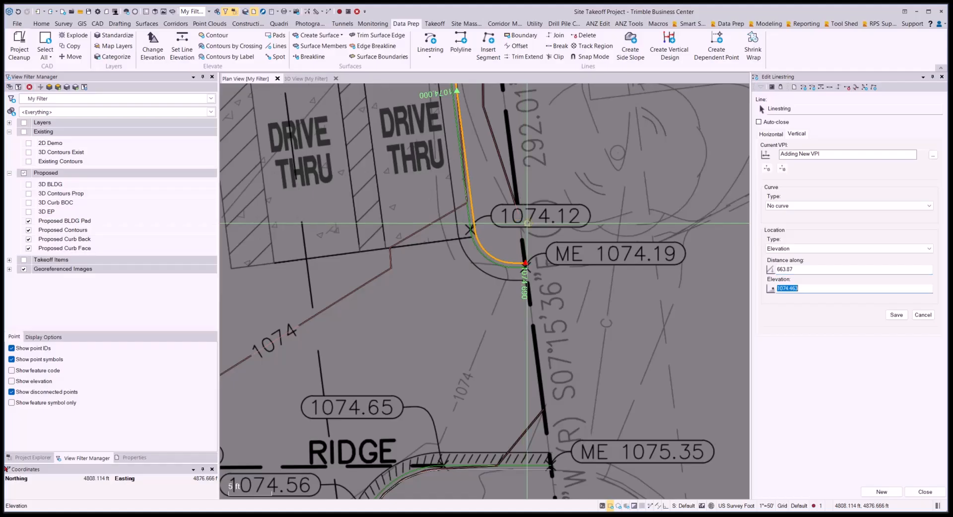
{"action": "type", "text": "1074.12"}
{"action": "key", "text": "Return"}
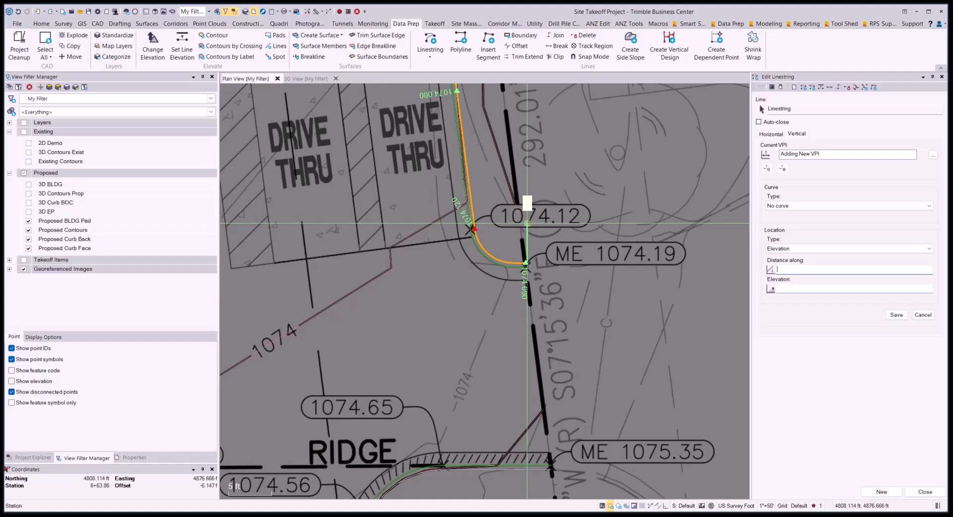
Raise the VPI by the 1074.12 spot elevation on the drive-thru curb to an elevation of 1074.120+.5
{"action": "left_click", "coordinate": [774, 154]}
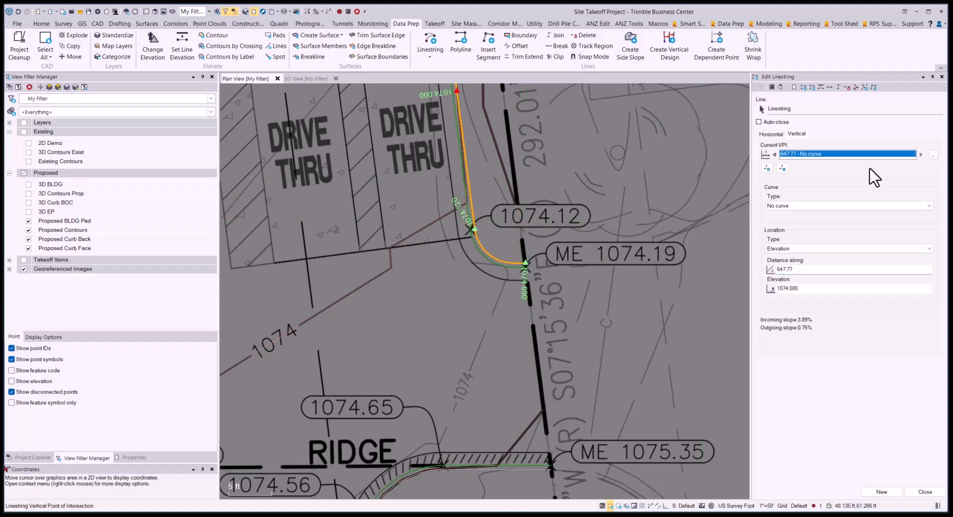
{"action": "left_click", "coordinate": [814, 291]}
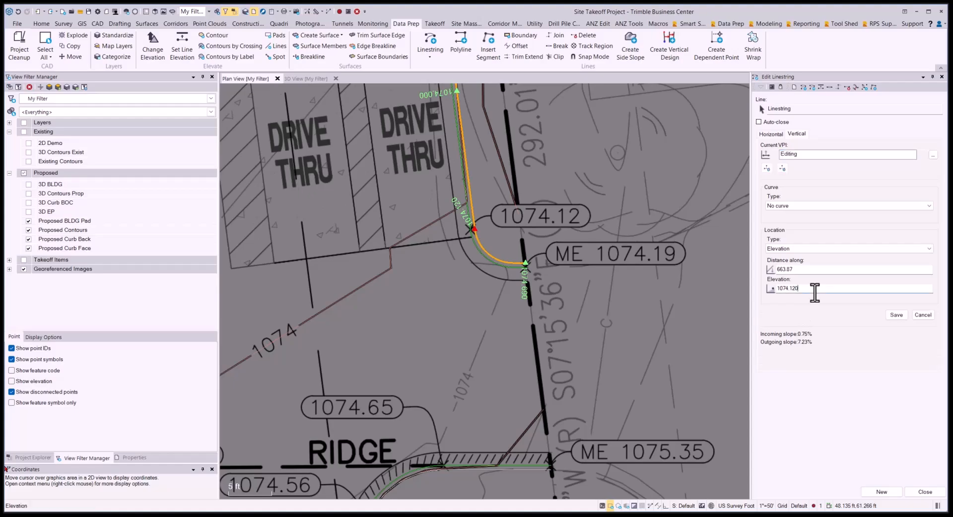
{"action": "type", "text": "+.5"}
{"action": "key", "text": "Return"}
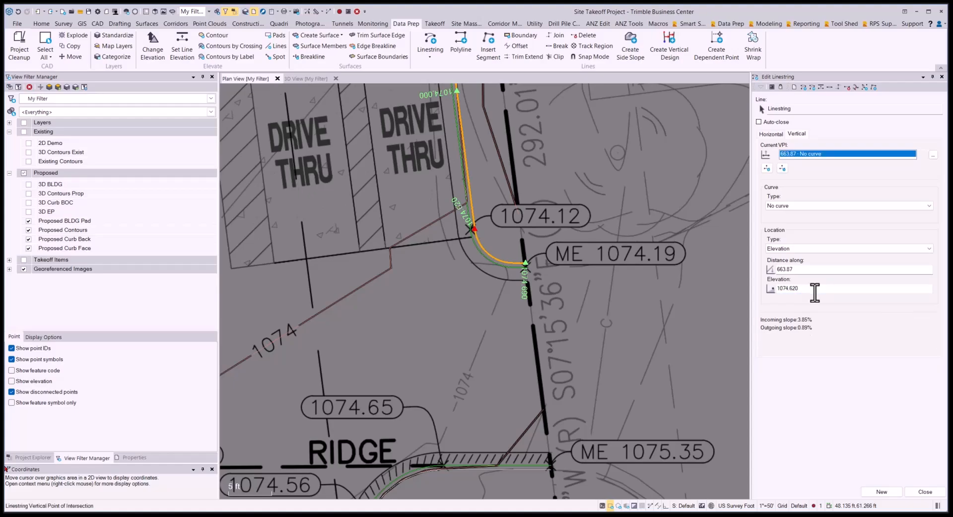
Add a VPI on the drive-thru curb back at the 1070.76 spot elevation with an elevation of 1070.76+.5
{"action": "scroll", "coordinate": [661, 452], "scroll_direction": "down", "scroll_amount": 6}
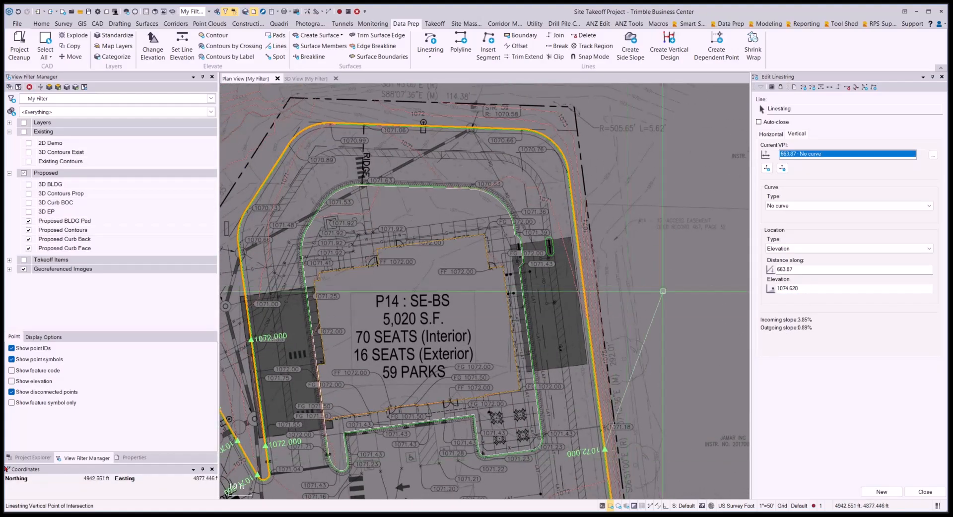
{"action": "left_click", "coordinate": [767, 169]}
{"action": "scroll", "coordinate": [593, 151], "scroll_direction": "up", "scroll_amount": 5}
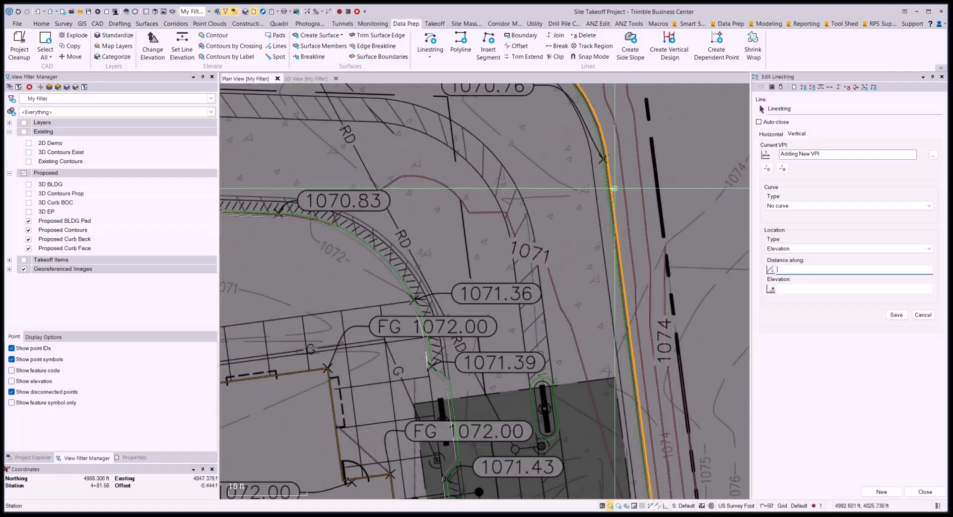
{"action": "left_click", "coordinate": [593, 151]}
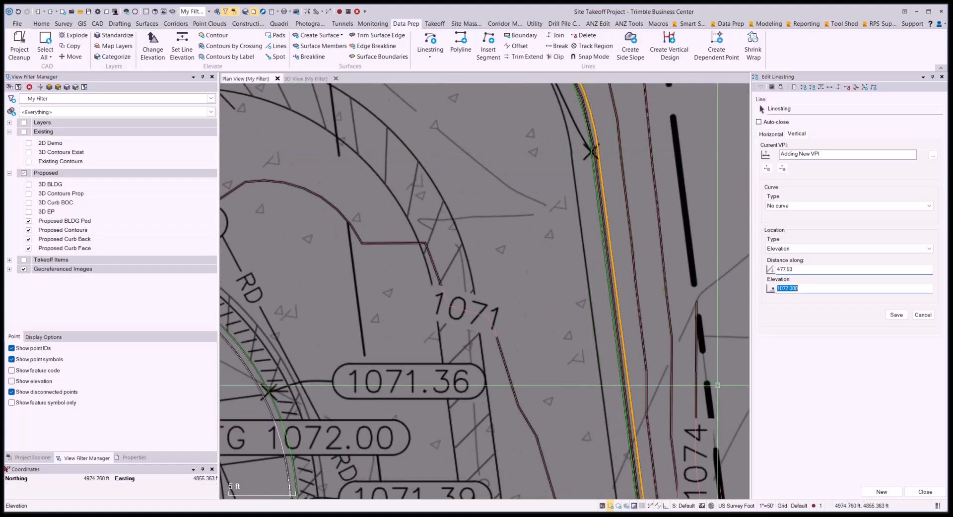
{"action": "scroll", "coordinate": [602, 323], "scroll_direction": "down", "scroll_amount": 3}
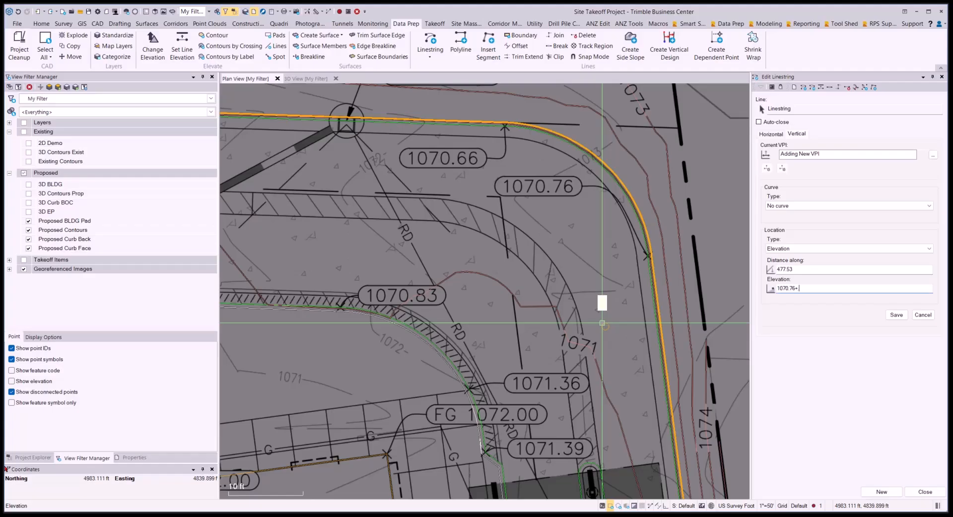
{"action": "key", "text": "Return"}
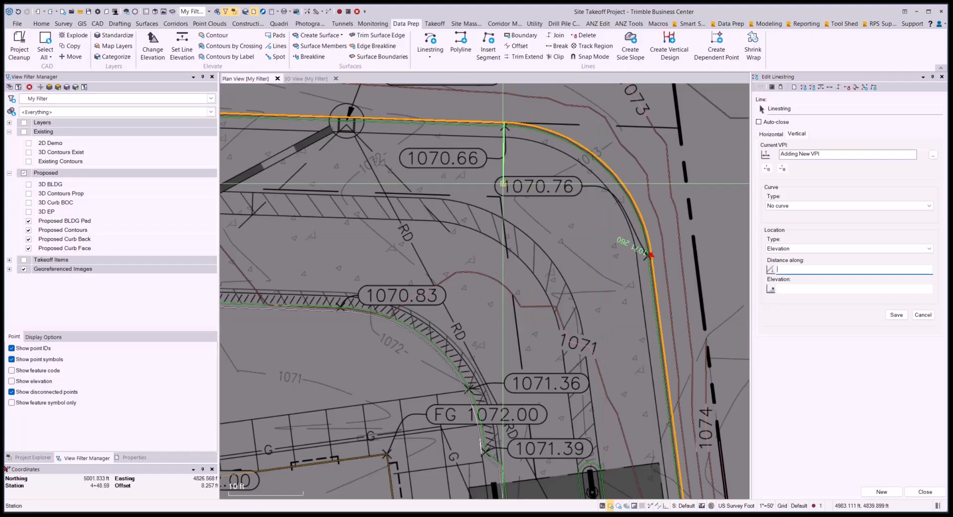
Add a VPI at the far end of the corner curve, by the 1070.66 spot elevation, with an elevation of 1070.66+.5
{"action": "middle_click_drag", "start_coordinate": [500, 181], "coordinate": [600, 299]}
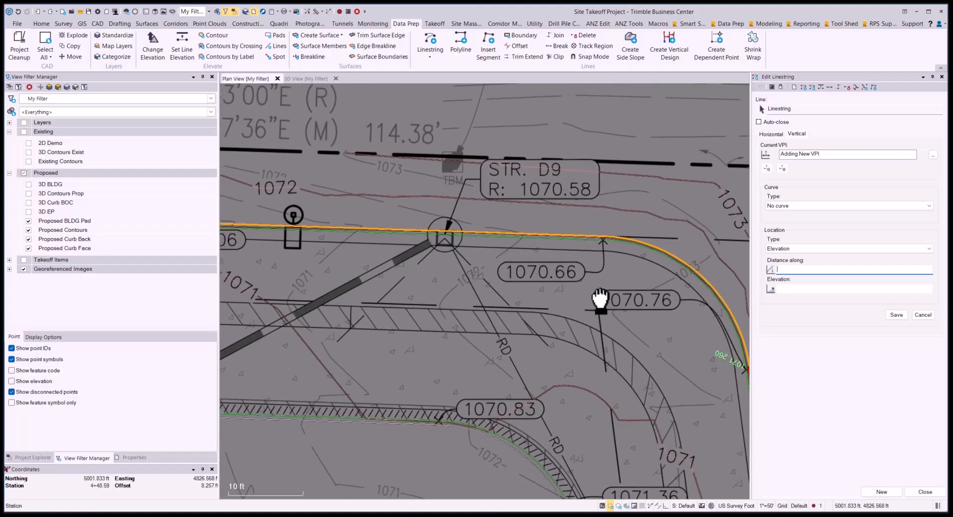
{"action": "left_click", "coordinate": [603, 240]}
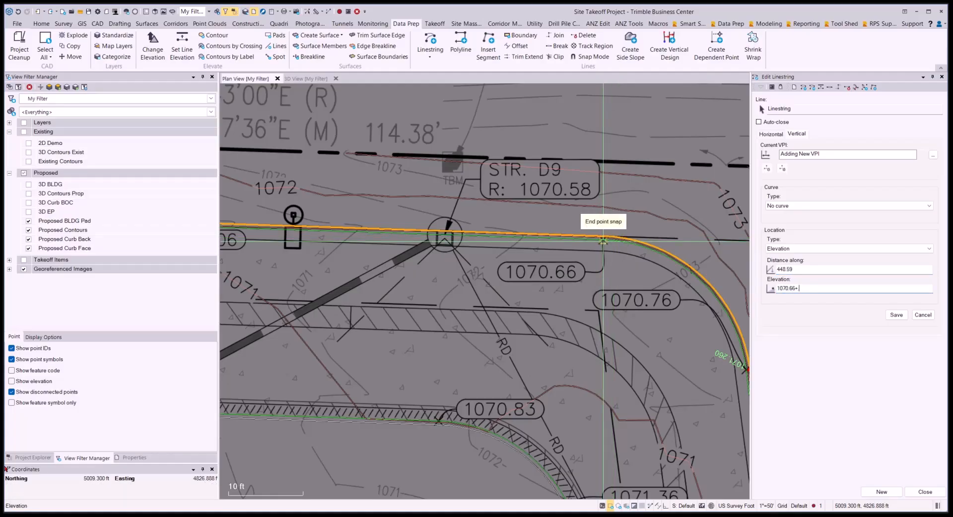
{"action": "type", "text": "1070.66+"}
{"action": "key", "text": "Return"}
Add a VPI on the curb back at the STR. D9 drainage structure
{"action": "middle_click_drag", "start_coordinate": [359, 252], "coordinate": [540, 251]}
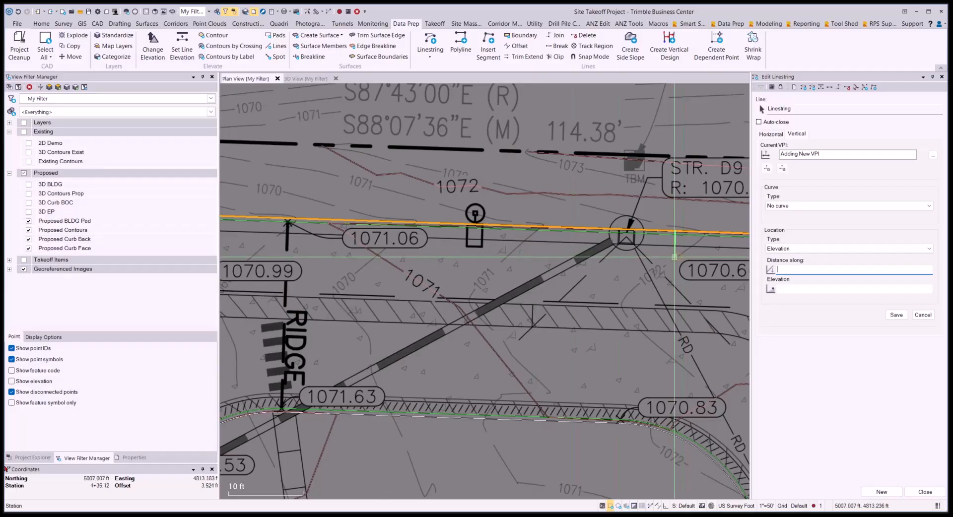
{"action": "scroll", "coordinate": [636, 257], "scroll_direction": "up", "scroll_amount": 1}
{"action": "middle_click_drag", "start_coordinate": [634, 254], "coordinate": [517, 284]}
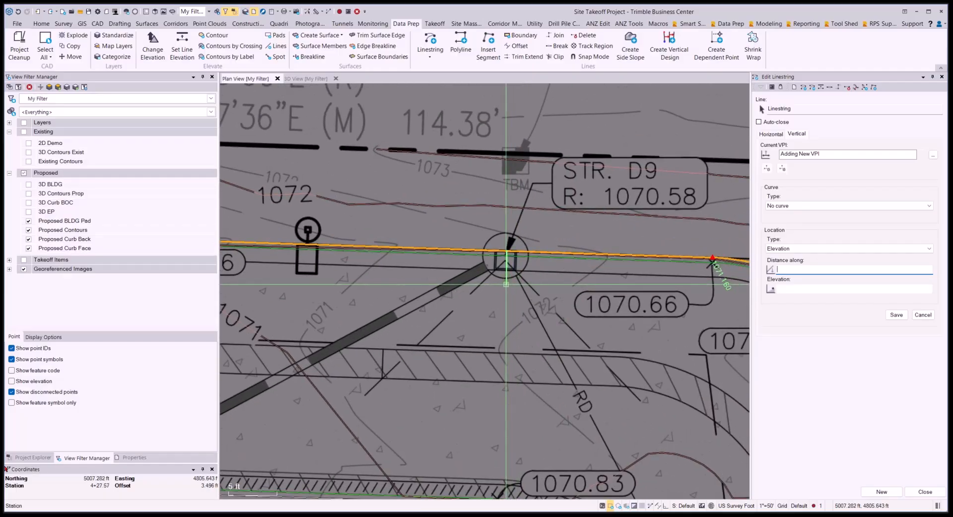
Add a VPI on the linestring at structure D9, distance 427.57, with elevation 1070.58+.5
{"action": "left_click", "coordinate": [506, 284]}
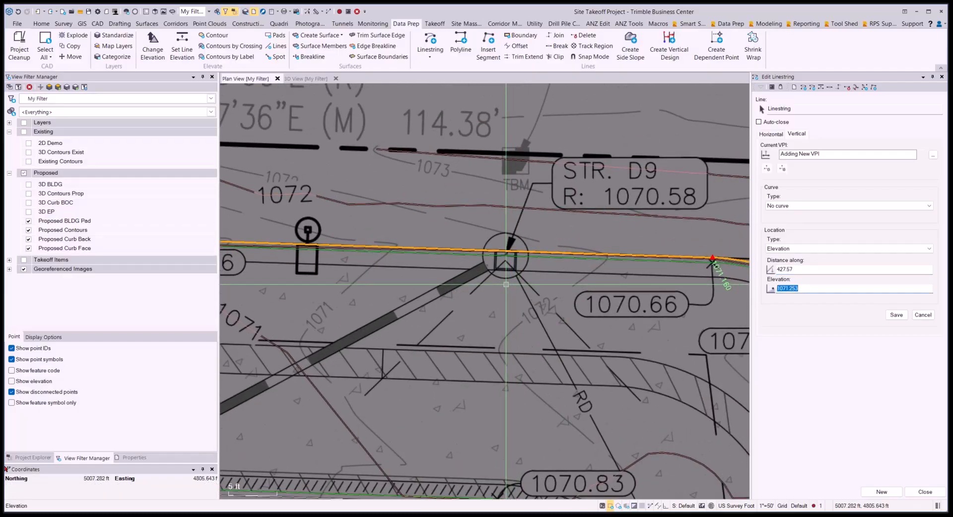
{"action": "type", "text": "1070.5"}
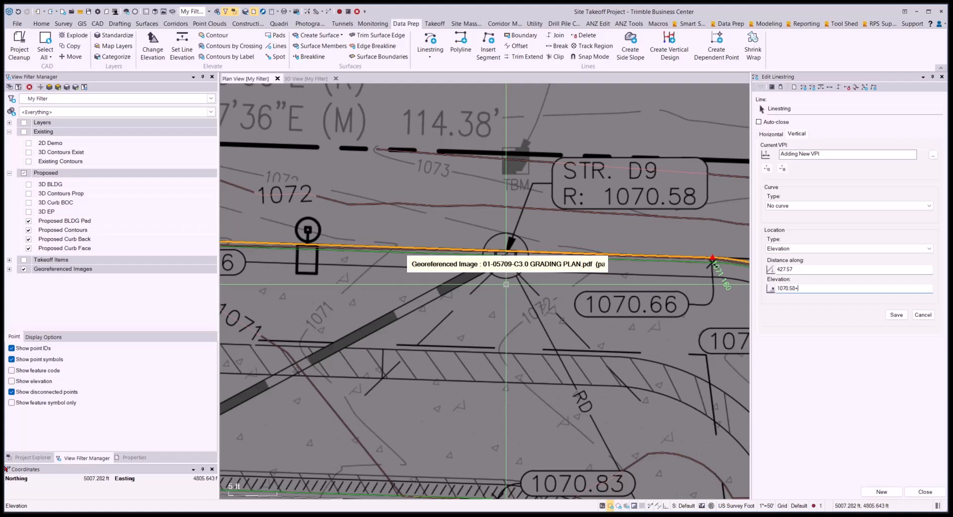
{"action": "key", "text": "Return"}
Add a VPI where the curb curve meets the straight run beside the 1070.99 label, distance 367.70, with elevation 1070.99+.5
{"action": "scroll", "coordinate": [504, 283], "scroll_direction": "down", "scroll_amount": 2}
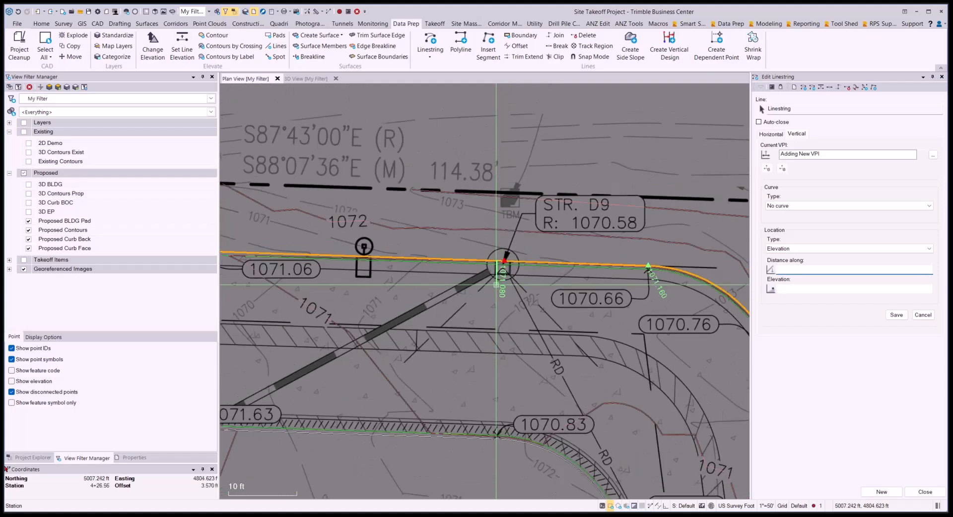
{"action": "middle_click_drag", "start_coordinate": [347, 283], "coordinate": [677, 283]}
{"action": "scroll", "coordinate": [516, 296], "scroll_direction": "up", "scroll_amount": 2}
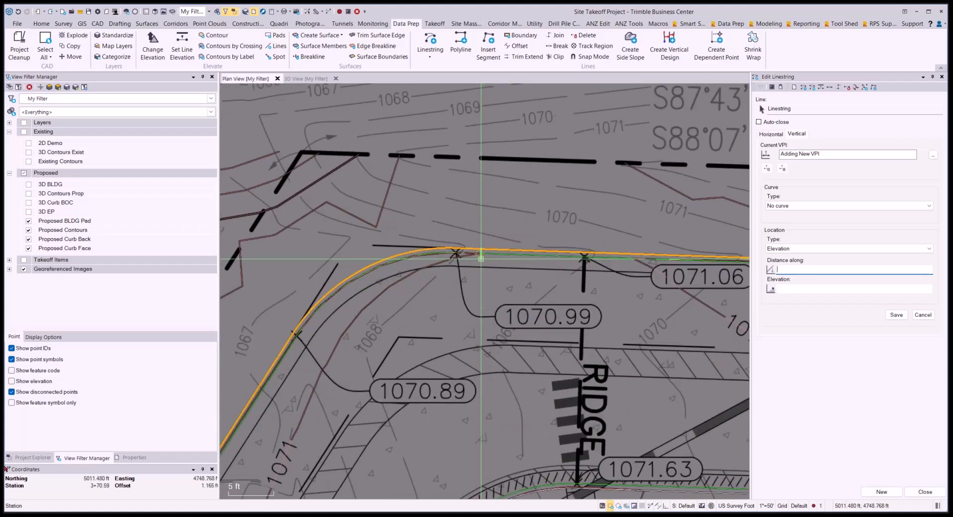
{"action": "left_click", "coordinate": [456, 249]}
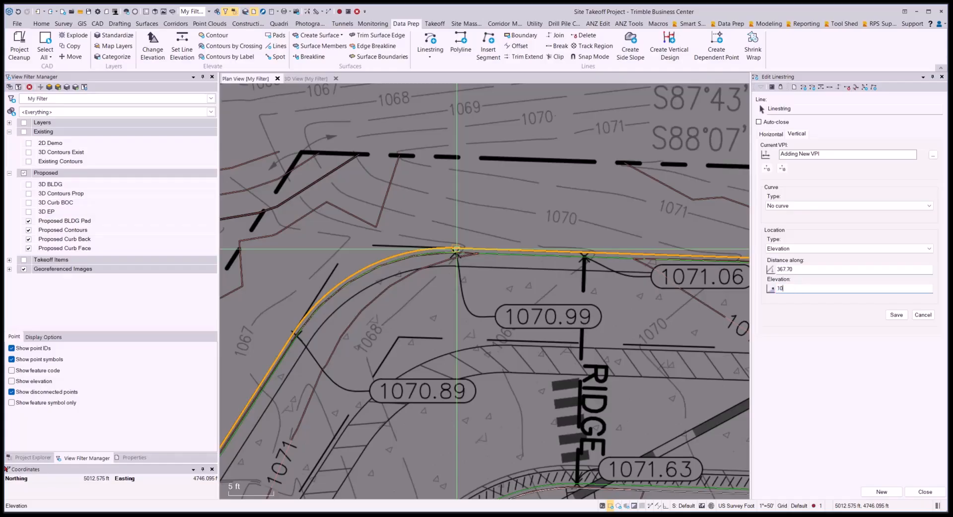
{"action": "type", "text": "1070.99+"}
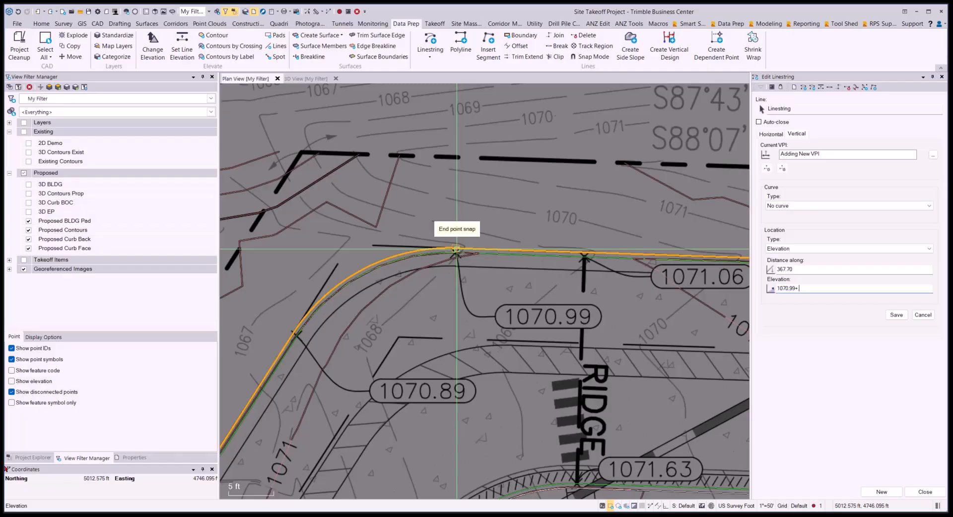
{"action": "key", "text": "Return"}
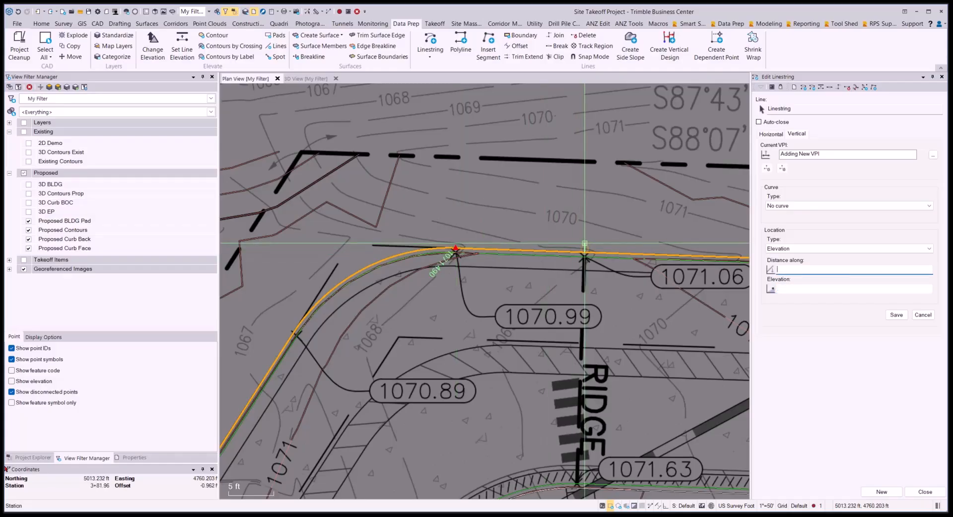
Add a VPI where the ridge line meets the curb, distance 381.88, with elevation 1071.06+.5
{"action": "left_click", "coordinate": [585, 244]}
{"action": "scroll", "coordinate": [585, 243], "scroll_direction": "down", "scroll_amount": 1}
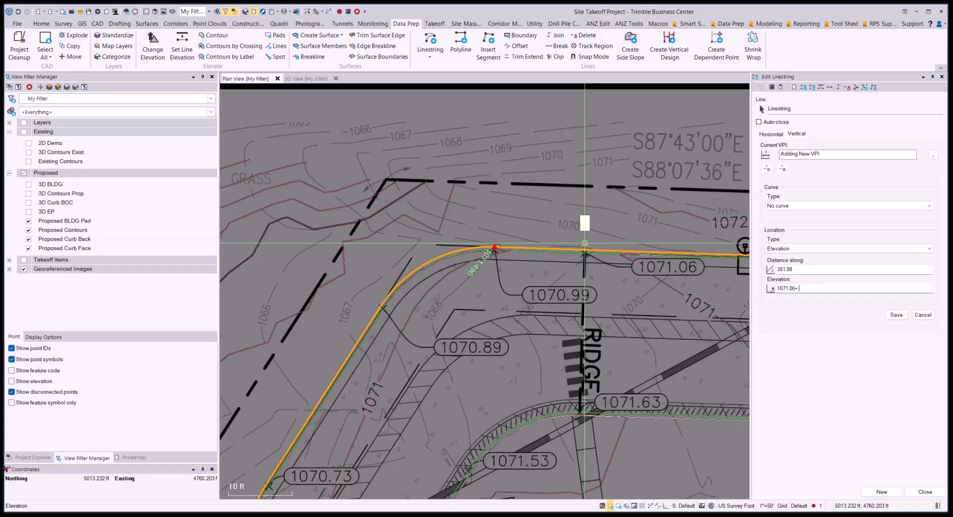
{"action": "key", "text": "Return"}
Add a VPI at the other end of the corner curve, distance 346.48, with elevation 1070.89+.5
{"action": "middle_click_drag", "start_coordinate": [424, 312], "coordinate": [642, 250]}
{"action": "scroll", "coordinate": [637, 250], "scroll_direction": "up", "scroll_amount": 2}
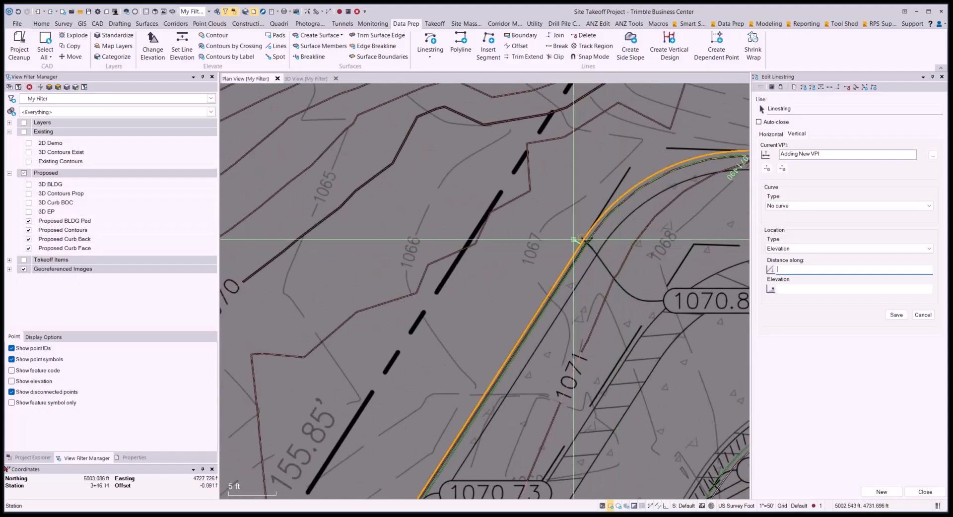
{"action": "left_click", "coordinate": [596, 246]}
{"action": "scroll", "coordinate": [596, 246], "scroll_direction": "down", "scroll_amount": 1}
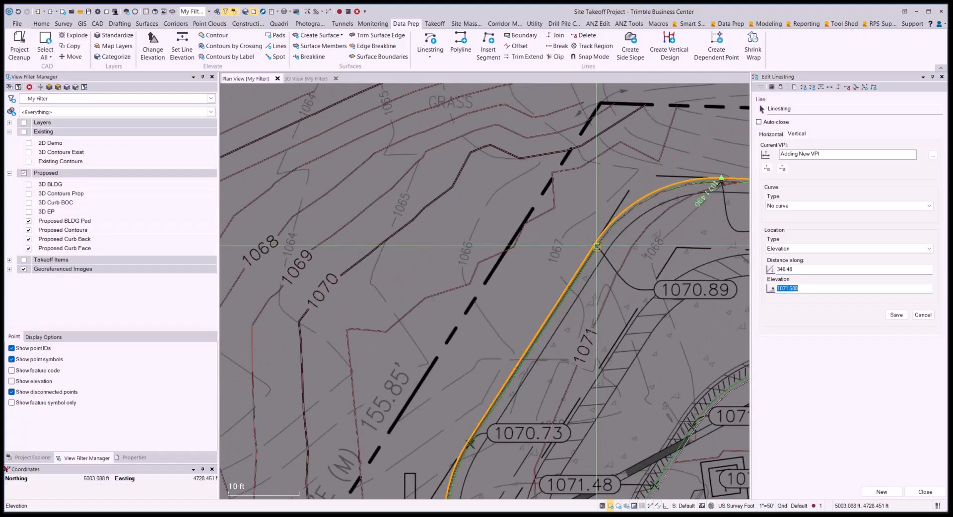
{"action": "type", "text": "1070.89+"}
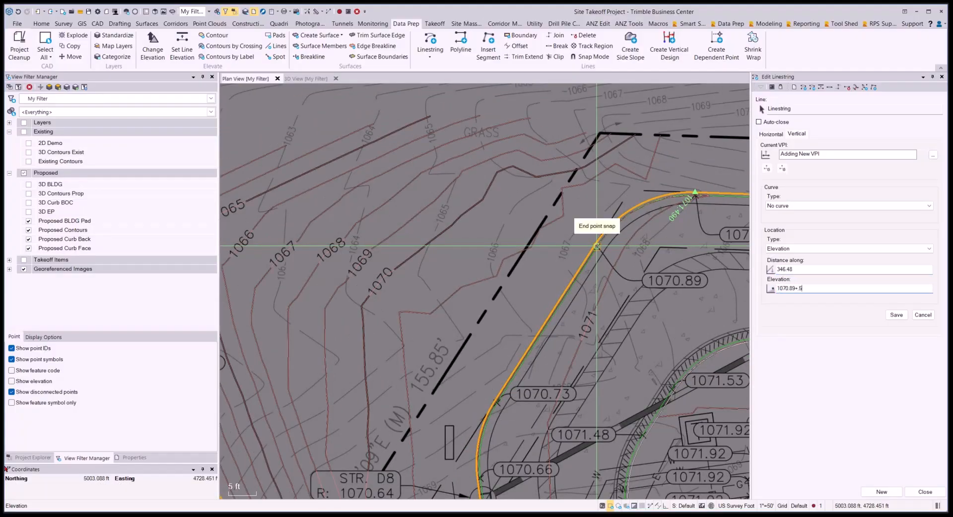
{"action": "type", "text": ".5"}
{"action": "key", "text": "Return"}
Add a VPI at the 1070.73 spot grade, distance 313.54, with elevation 1070.73+.5
{"action": "middle_click_drag", "start_coordinate": [597, 246], "coordinate": [549, 114]}
{"action": "scroll", "coordinate": [513, 209], "scroll_direction": "up", "scroll_amount": 2}
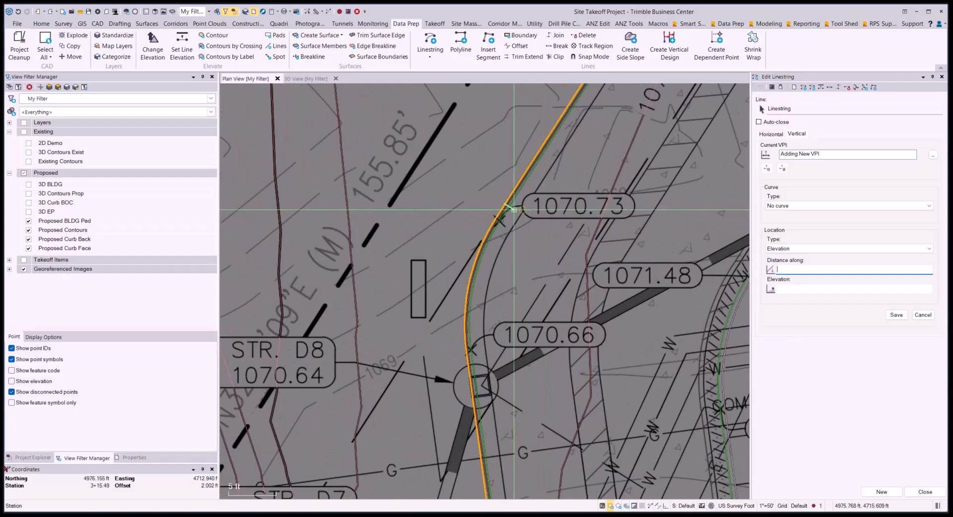
{"action": "scroll", "coordinate": [501, 211], "scroll_direction": "up", "scroll_amount": 1}
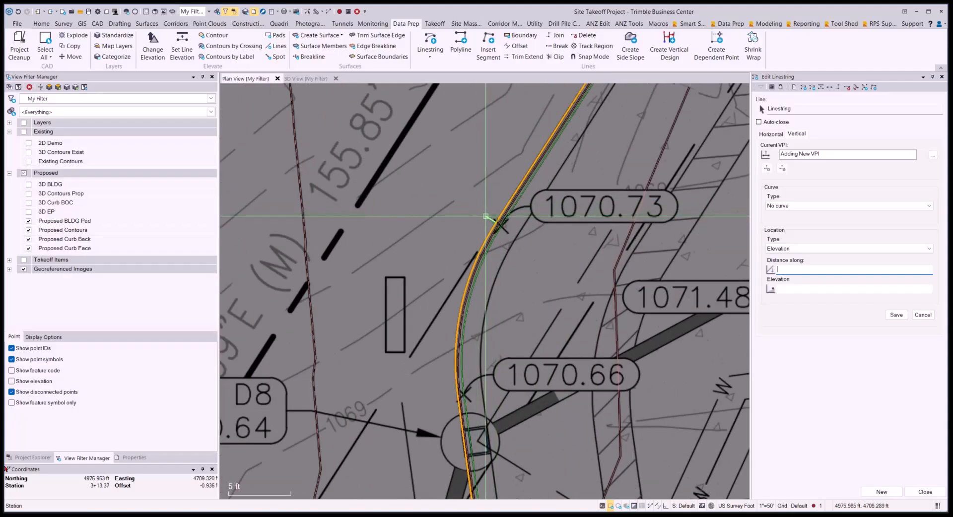
{"action": "left_click", "coordinate": [492, 218]}
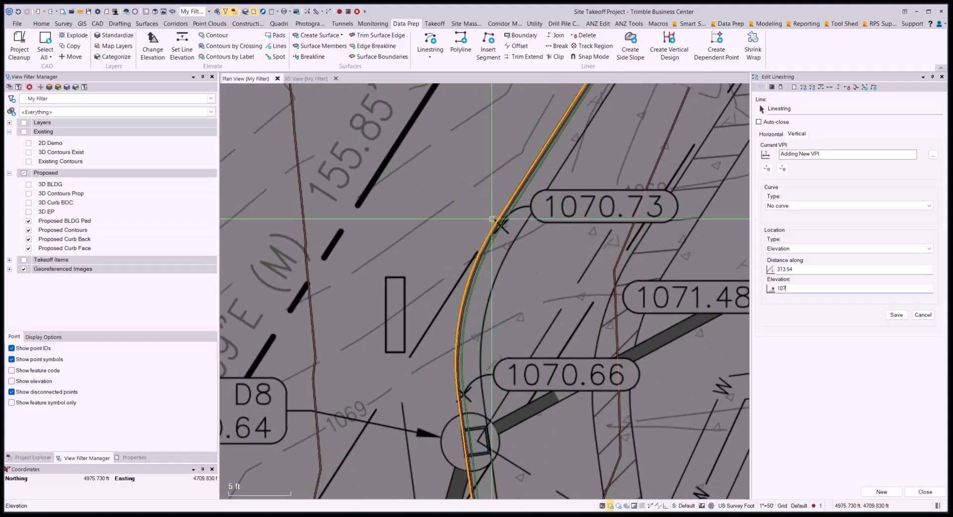
{"action": "type", "text": "1070.73+.5"}
{"action": "key", "text": "Return"}
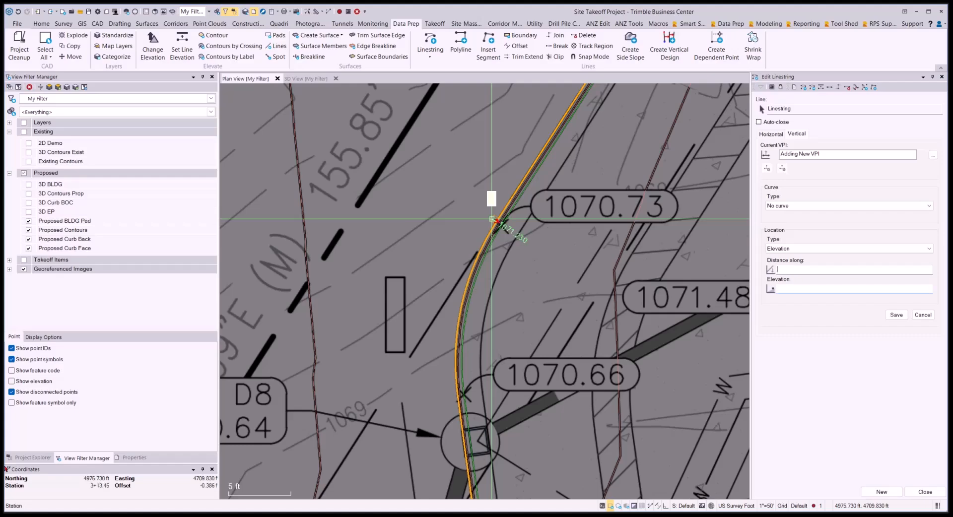
Add a VPI at structure D8, distance 294.90, with elevation 1070.64+.5
{"action": "left_click", "coordinate": [513, 438]}
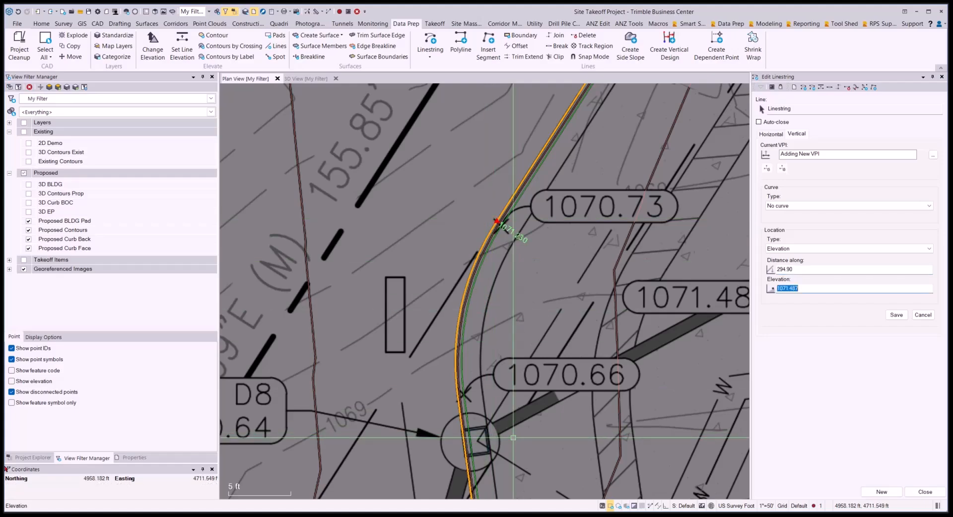
{"action": "scroll", "coordinate": [513, 437], "scroll_direction": "down", "scroll_amount": 2}
{"action": "middle_click_drag", "start_coordinate": [549, 404], "coordinate": [596, 358]}
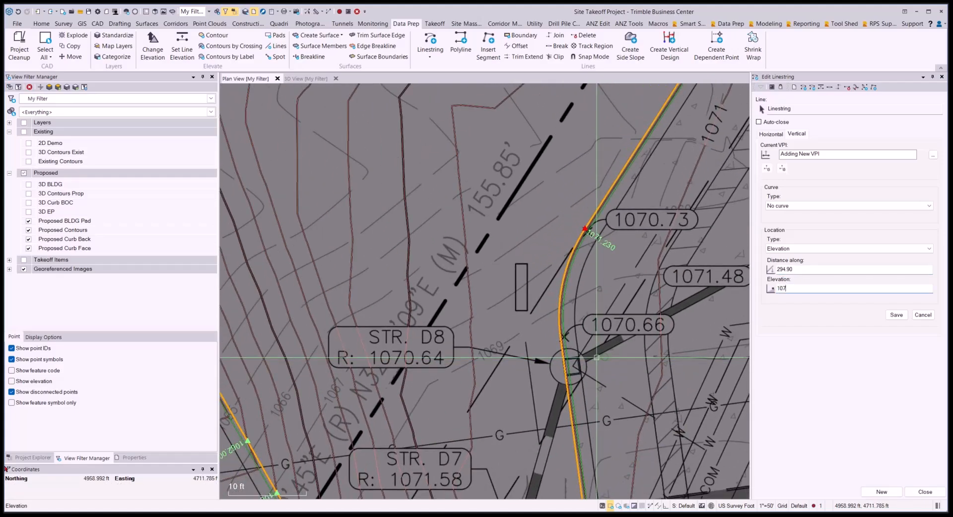
{"action": "type", "text": "1070.64+.5"}
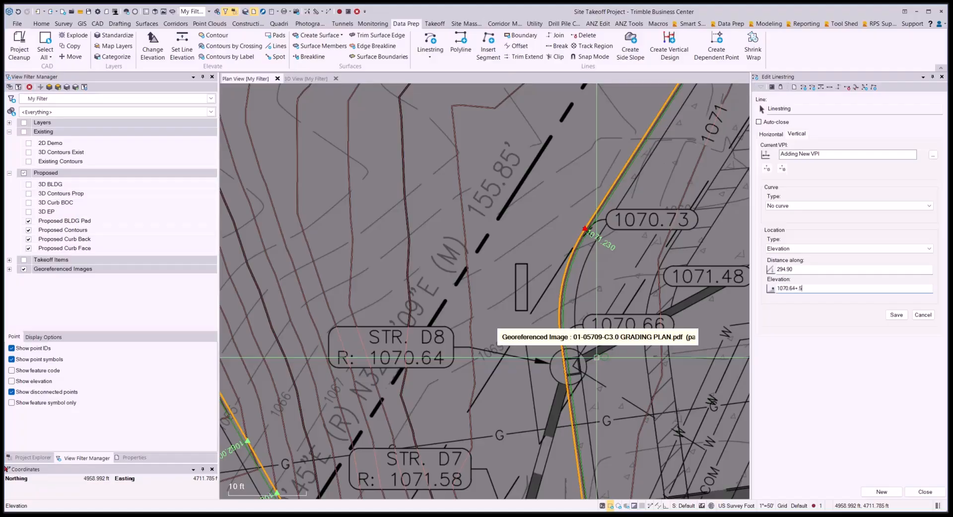
{"action": "key", "text": "Return"}
Add a VPI beside the 1071.00 spot grade, distance 271.59, with elevation 1071+.5
{"action": "middle_click_drag", "start_coordinate": [644, 462], "coordinate": [613, 214]}
{"action": "middle_click_drag", "start_coordinate": [625, 407], "coordinate": [613, 330]}
{"action": "scroll", "coordinate": [530, 254], "scroll_direction": "up", "scroll_amount": 5}
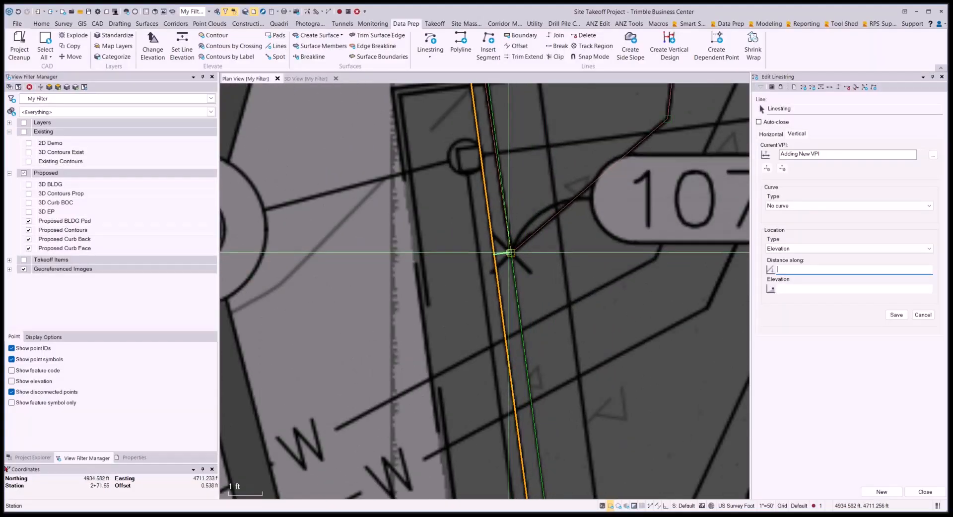
{"action": "left_click", "coordinate": [475, 255]}
{"action": "scroll", "coordinate": [476, 255], "scroll_direction": "down", "scroll_amount": 2}
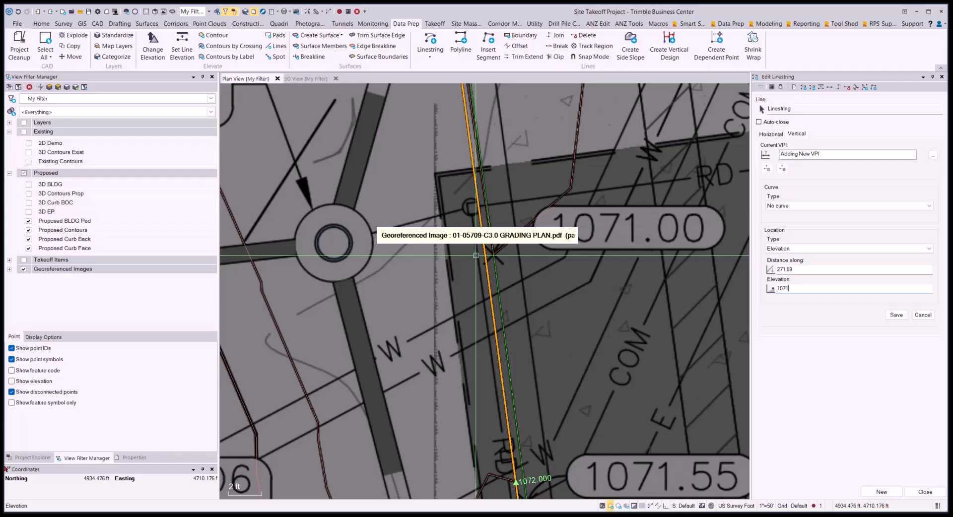
{"action": "key", "text": "Return"}
Add a VPI at the start of the curb's tip curve, distance 201.13, with elevation 1071.04+.5
{"action": "scroll", "coordinate": [475, 256], "scroll_direction": "down", "scroll_amount": 4}
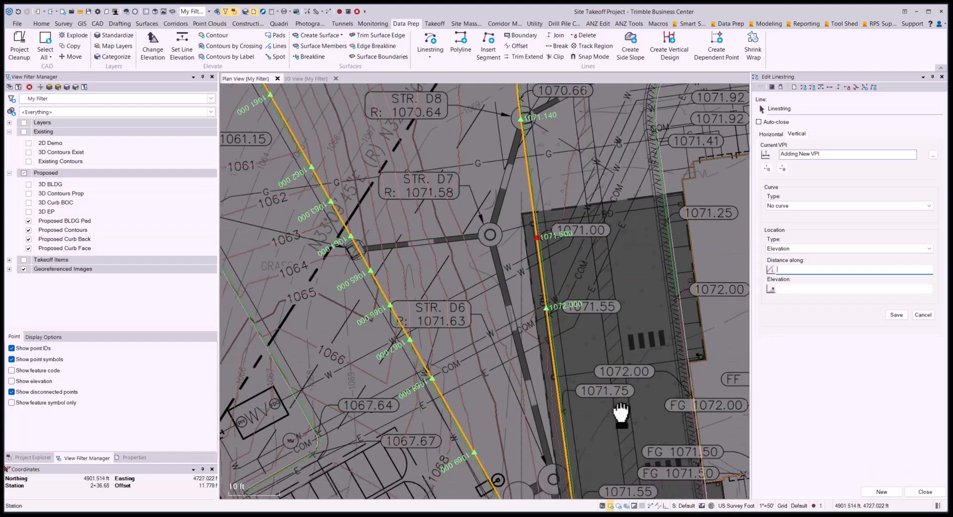
{"action": "mouse_move", "coordinate": [617, 404]}
{"action": "middle_mouse_down"}
{"action": "mouse_move", "coordinate": [610, 258]}
{"action": "mouse_move", "coordinate": [619, 390]}
{"action": "middle_mouse_up"}
{"action": "scroll", "coordinate": [596, 337], "scroll_direction": "up", "scroll_amount": 3}
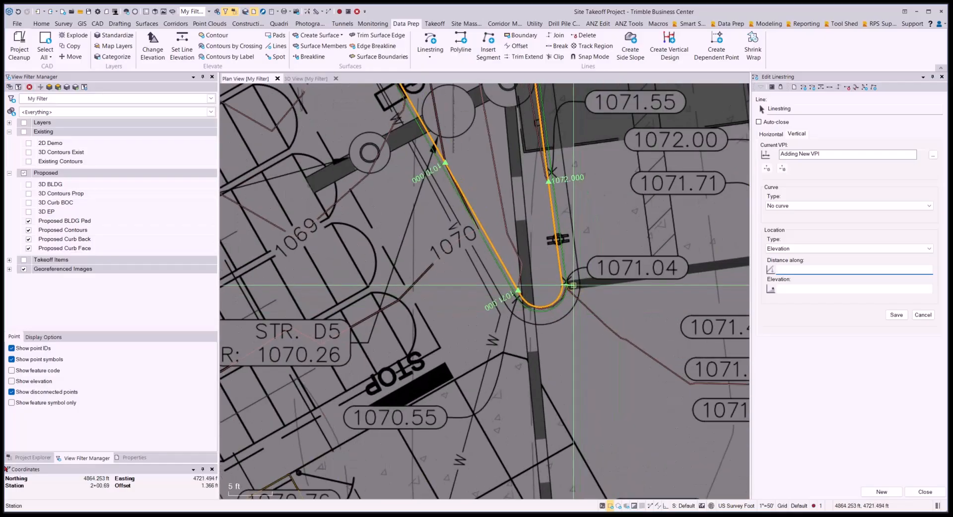
{"action": "left_click", "coordinate": [563, 279]}
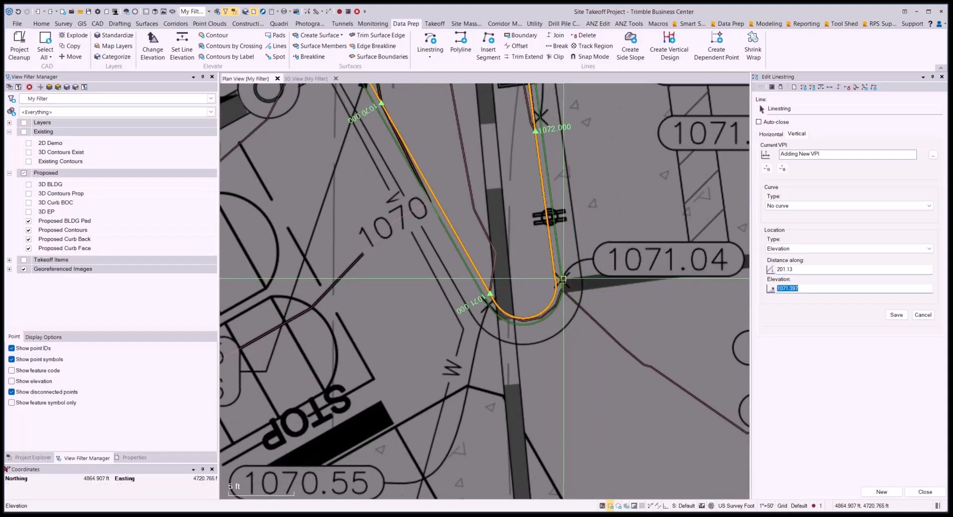
{"action": "type", "text": "1071.04+"}
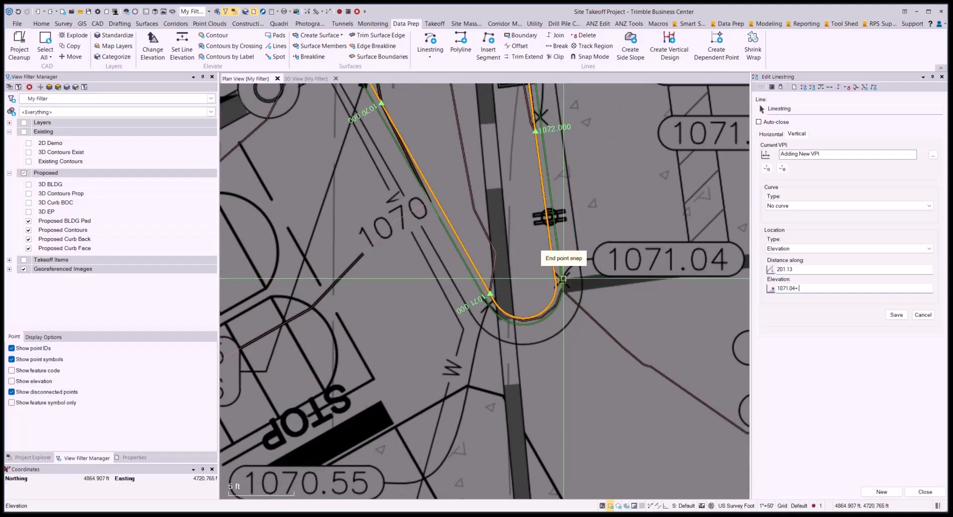
{"action": "key", "text": "Return"}
Pick the back-of-curb linestring around the narrow island by the building as the next line to edit
{"action": "scroll", "coordinate": [681, 396], "scroll_direction": "down", "scroll_amount": 3}
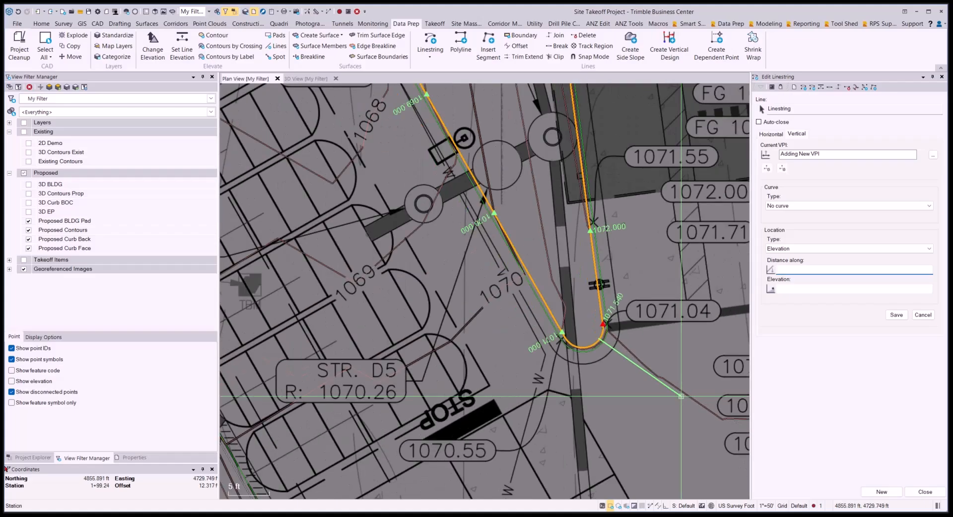
{"action": "scroll", "coordinate": [681, 396], "scroll_direction": "down", "scroll_amount": 7}
{"action": "middle_click_drag", "start_coordinate": [637, 247], "coordinate": [444, 214]}
{"action": "scroll", "coordinate": [430, 210], "scroll_direction": "down", "scroll_amount": 1}
{"action": "left_click", "coordinate": [804, 109]}
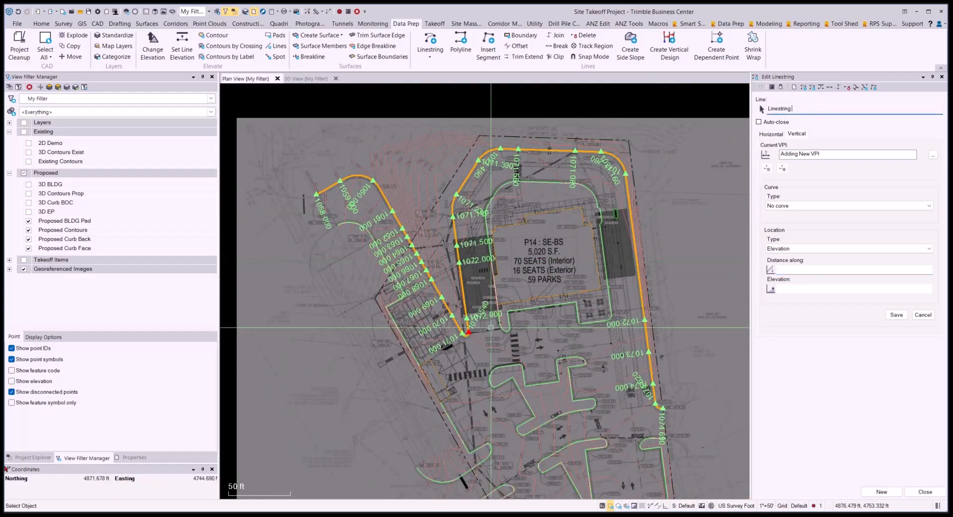
{"action": "scroll", "coordinate": [551, 308], "scroll_direction": "up", "scroll_amount": 4}
{"action": "scroll", "coordinate": [500, 343], "scroll_direction": "up", "scroll_amount": 6}
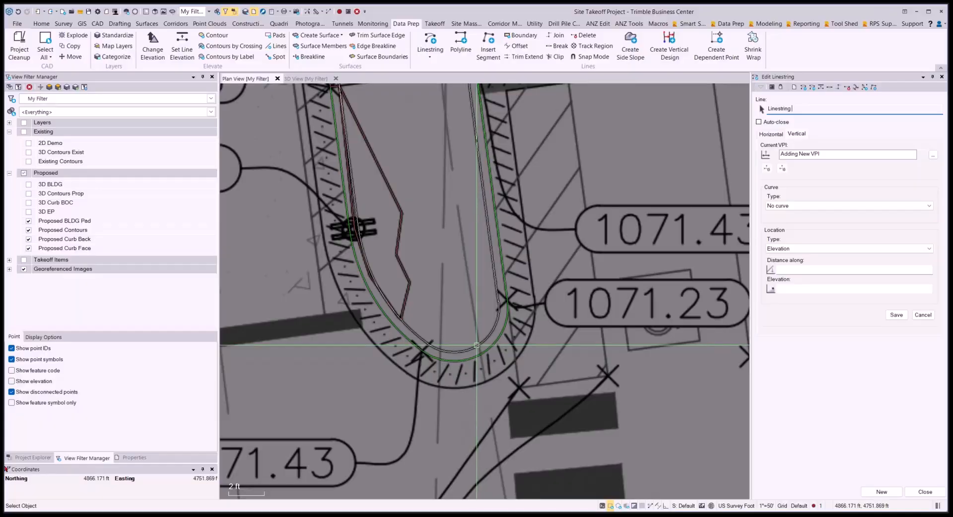
{"action": "left_click", "coordinate": [478, 346]}
{"action": "scroll", "coordinate": [486, 362], "scroll_direction": "down", "scroll_amount": 2}
{"action": "scroll", "coordinate": [486, 362], "scroll_direction": "up", "scroll_amount": 2}
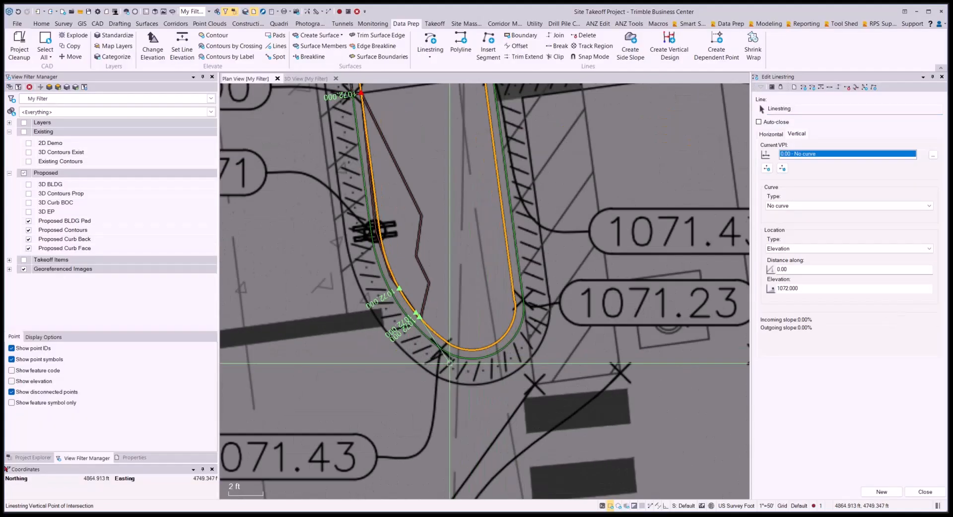
Add a new VPI at the end of the island's tip curve, distance 21.55, with elevation 1071.23+.5
{"action": "left_click", "coordinate": [766, 169]}
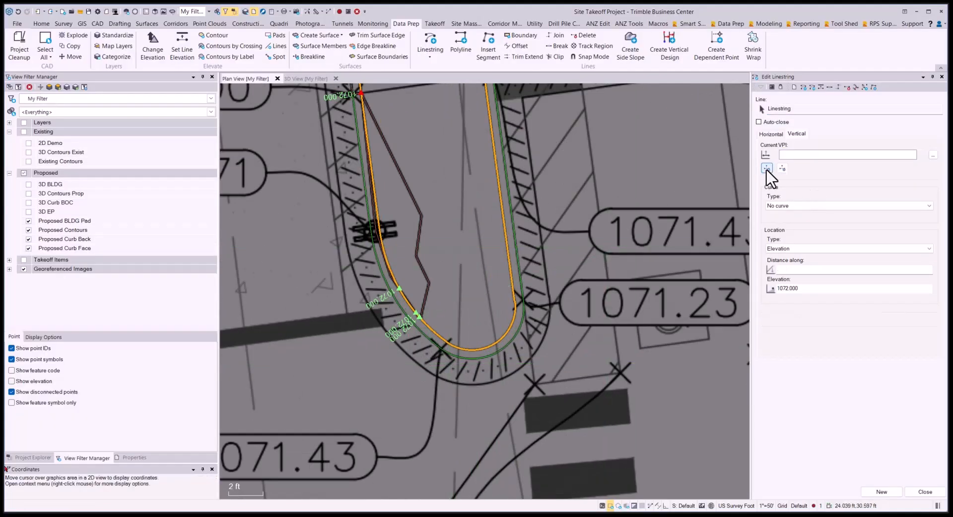
{"action": "left_click", "coordinate": [522, 300]}
{"action": "scroll", "coordinate": [522, 301], "scroll_direction": "down", "scroll_amount": 2}
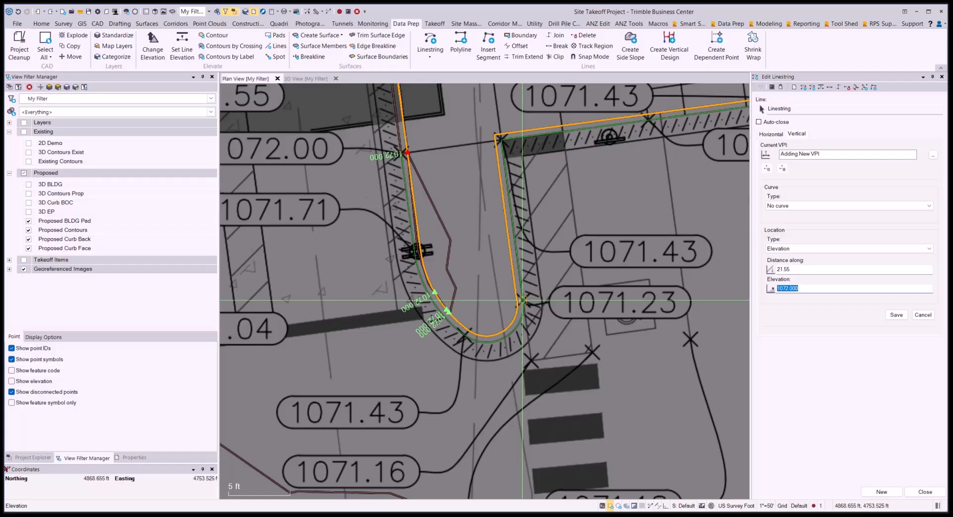
{"action": "type", "text": "1071.23+"}
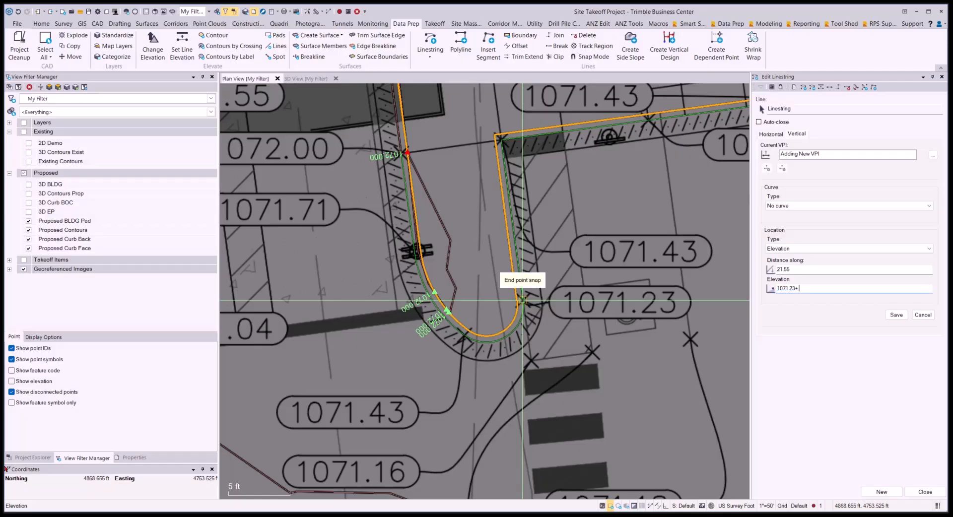
{"action": "type", "text": ".5"}
{"action": "key", "text": "Return"}
Add a VPI at the inside corner where the narrow island meets the building-front curb, distance 35.16, with elevation 1071.43+.5
{"action": "middle_click_drag", "start_coordinate": [581, 222], "coordinate": [565, 319]}
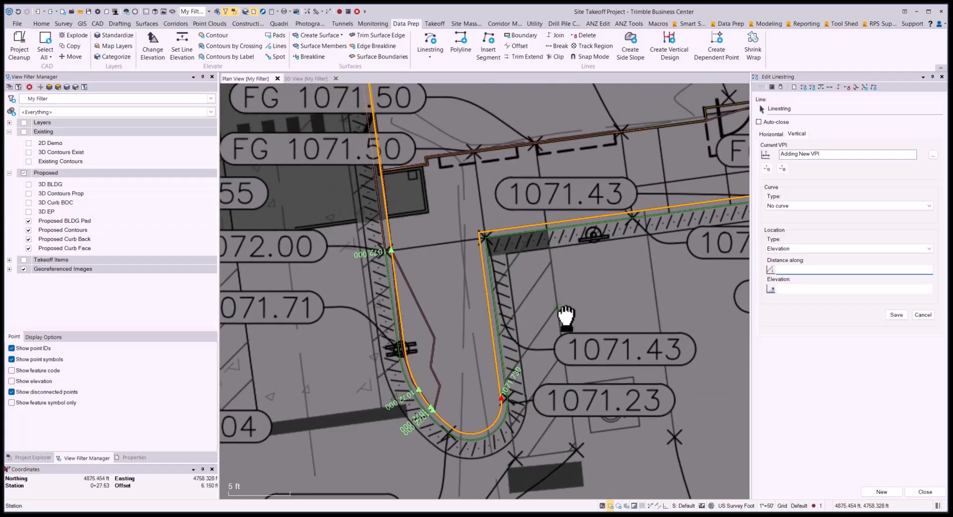
{"action": "left_click", "coordinate": [478, 230]}
{"action": "scroll", "coordinate": [477, 230], "scroll_direction": "down", "scroll_amount": 1}
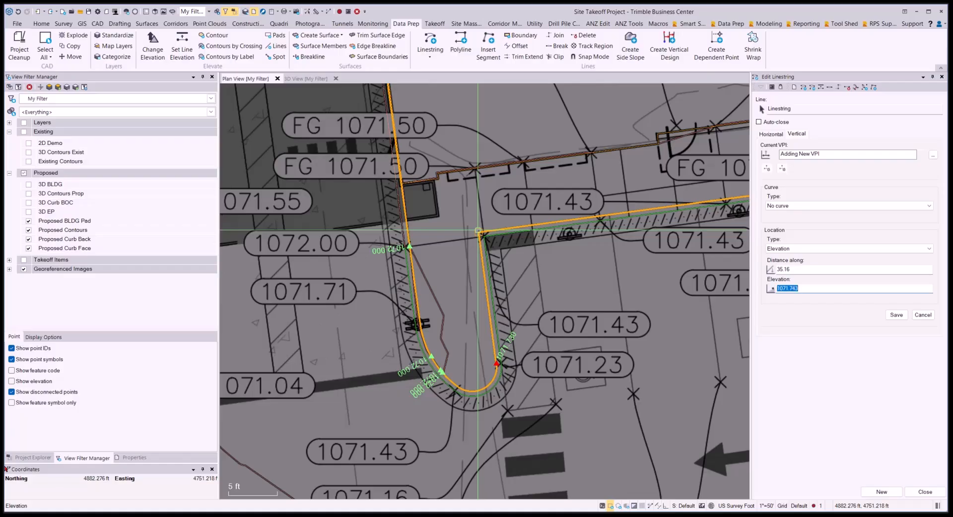
{"action": "scroll", "coordinate": [543, 195], "scroll_direction": "up", "scroll_amount": 1}
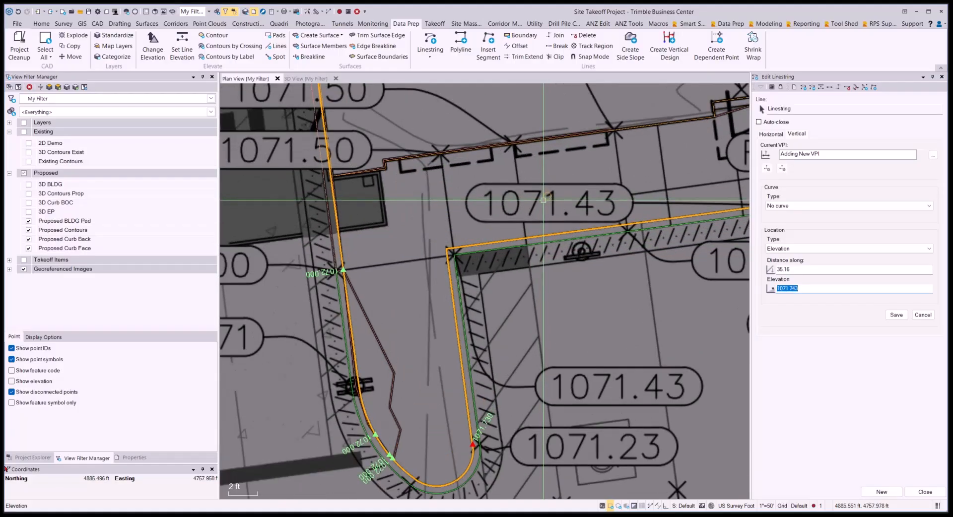
{"action": "scroll", "coordinate": [544, 198], "scroll_direction": "down", "scroll_amount": 1}
{"action": "type", "text": "1071.4"}
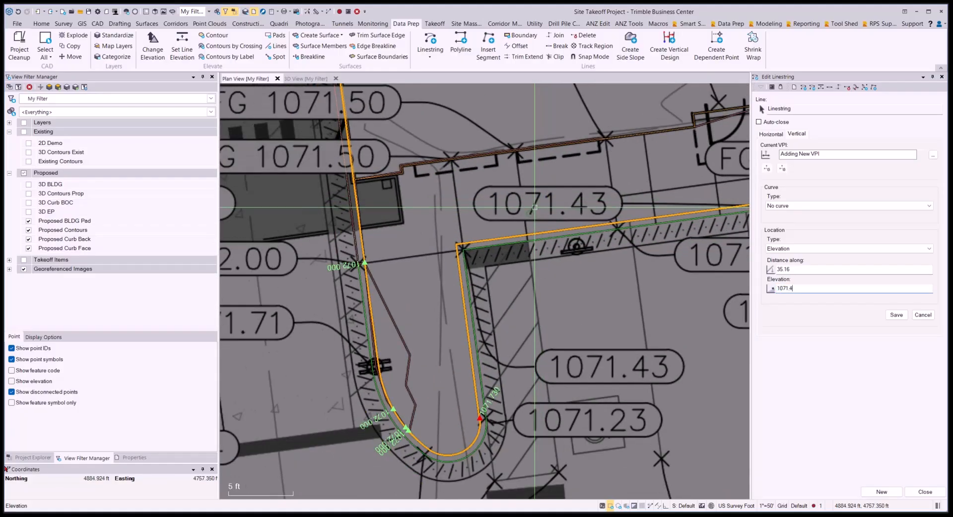
{"action": "type", "text": "3+.5"}
{"action": "key", "text": "Return"}
{"action": "scroll", "coordinate": [640, 241], "scroll_direction": "down", "scroll_amount": 2}
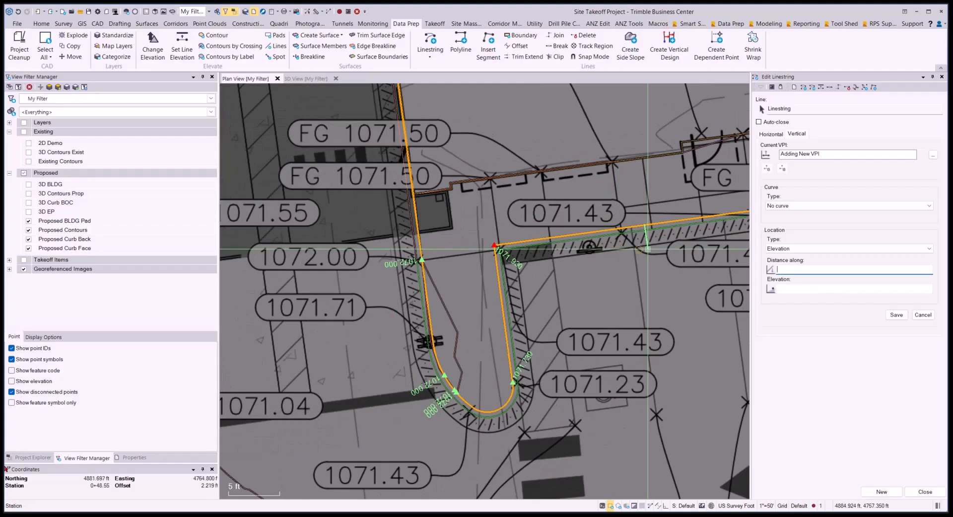
Add a VPI at the far corner of the building-front curb beside the patio, distance 91.16, with elevation 1071.43
{"action": "middle_click_drag", "start_coordinate": [695, 243], "coordinate": [304, 270]}
{"action": "scroll", "coordinate": [575, 228], "scroll_direction": "up", "scroll_amount": 1}
{"action": "scroll", "coordinate": [576, 229], "scroll_direction": "up", "scroll_amount": 1}
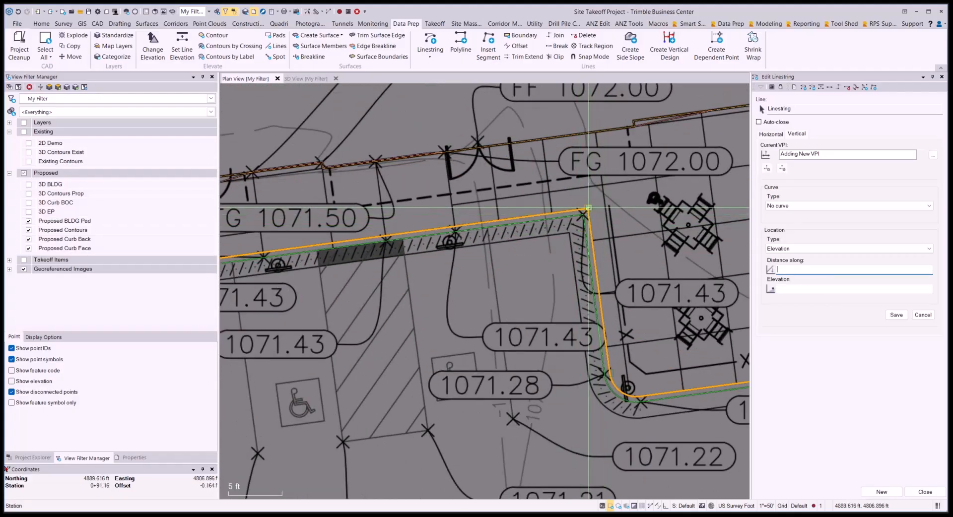
{"action": "left_click", "coordinate": [586, 207]}
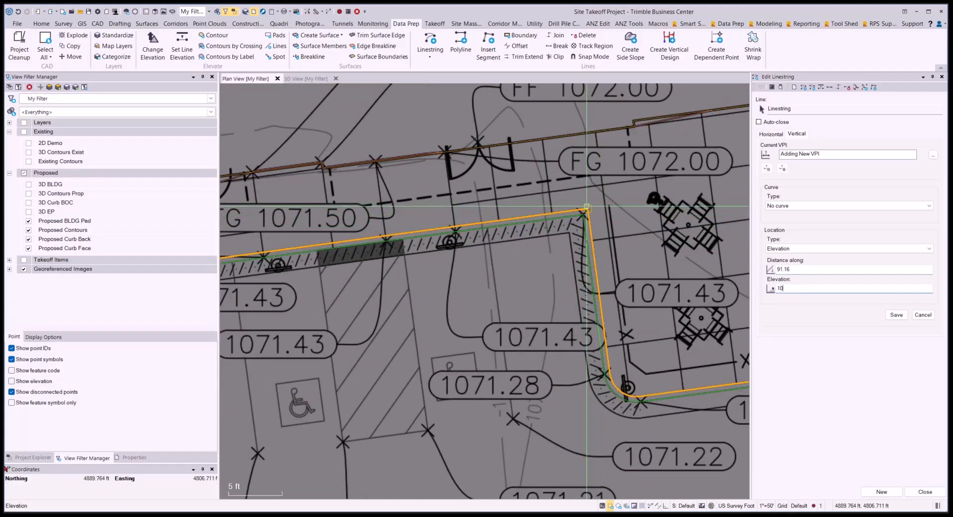
{"action": "type", "text": "1071.43"}
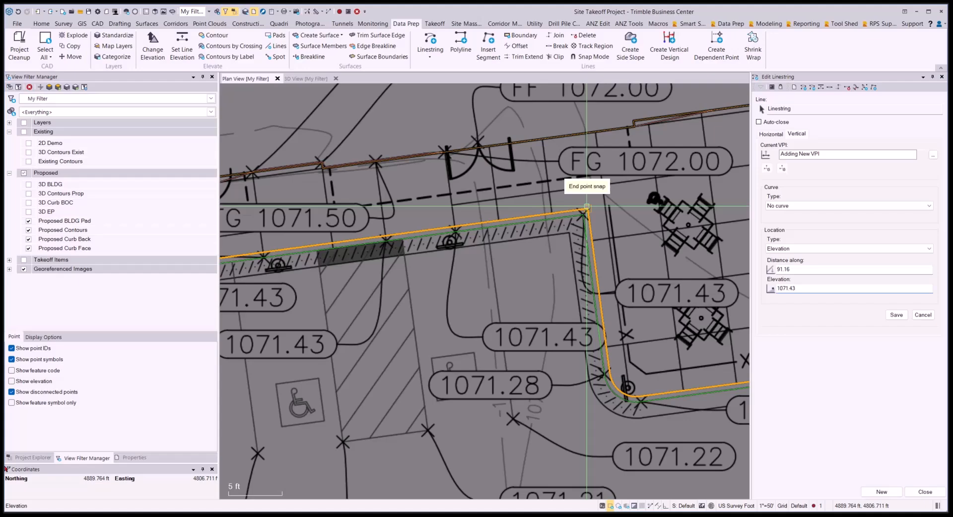
{"action": "key", "text": "Return"}
Subtract .5 from the elevation of the VPI at distance 35.16, making it 1071.430
{"action": "middle_click_drag", "start_coordinate": [469, 276], "coordinate": [693, 241]}
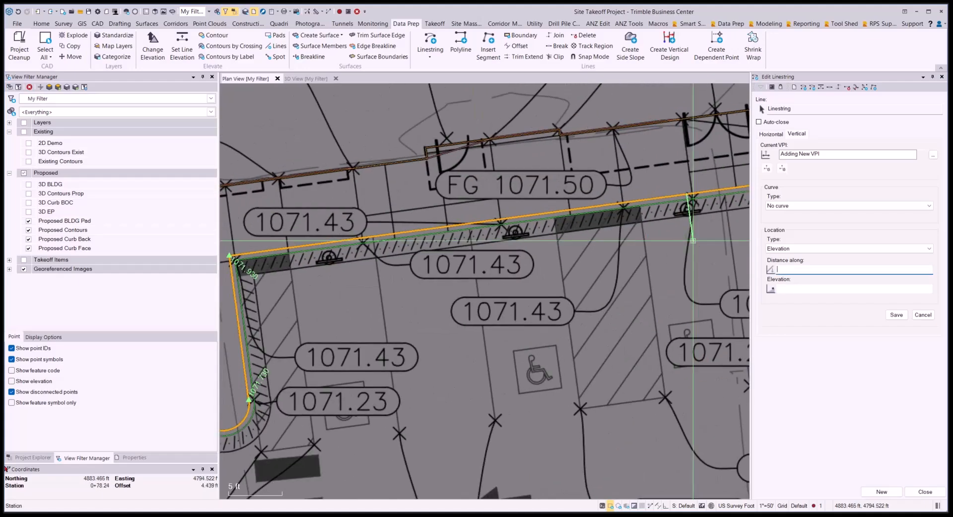
{"action": "left_click", "coordinate": [773, 156]}
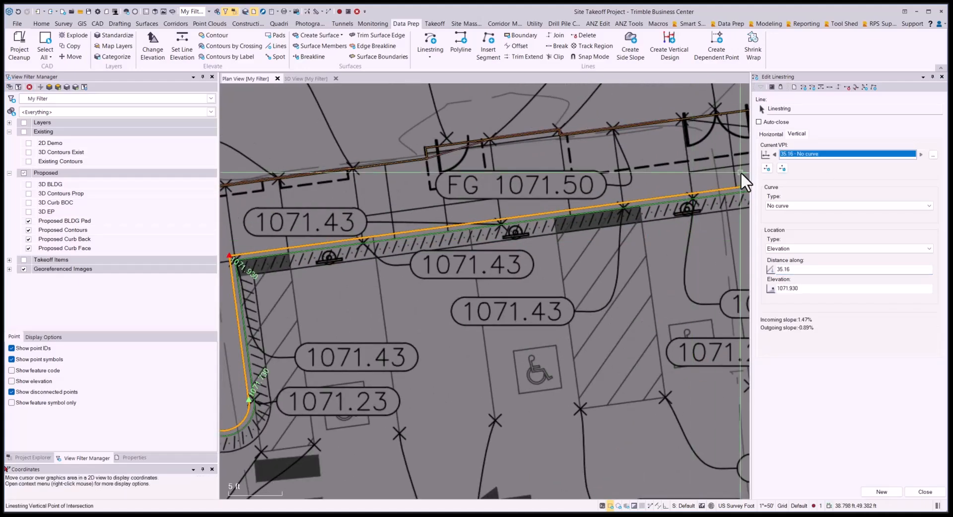
{"action": "left_click", "coordinate": [812, 289]}
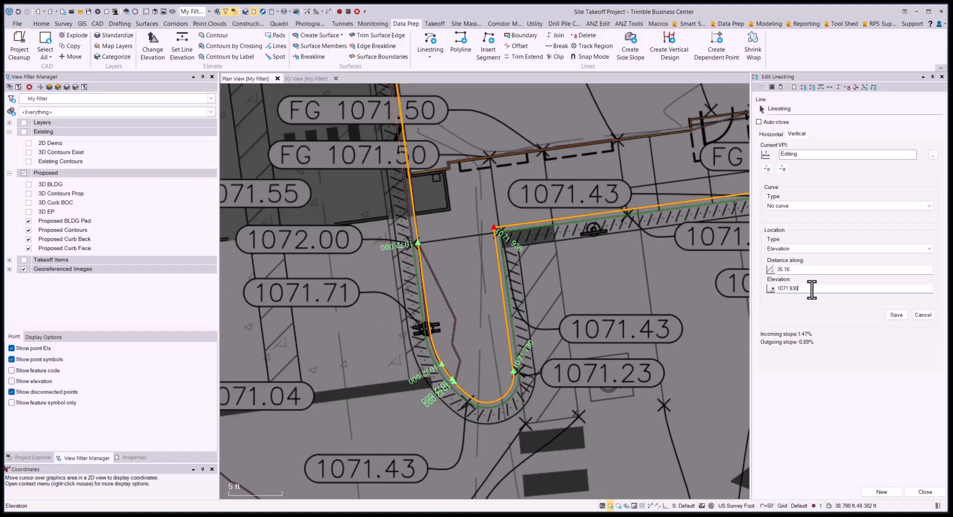
{"action": "type", "text": "-.5"}
{"action": "key", "text": "Return"}
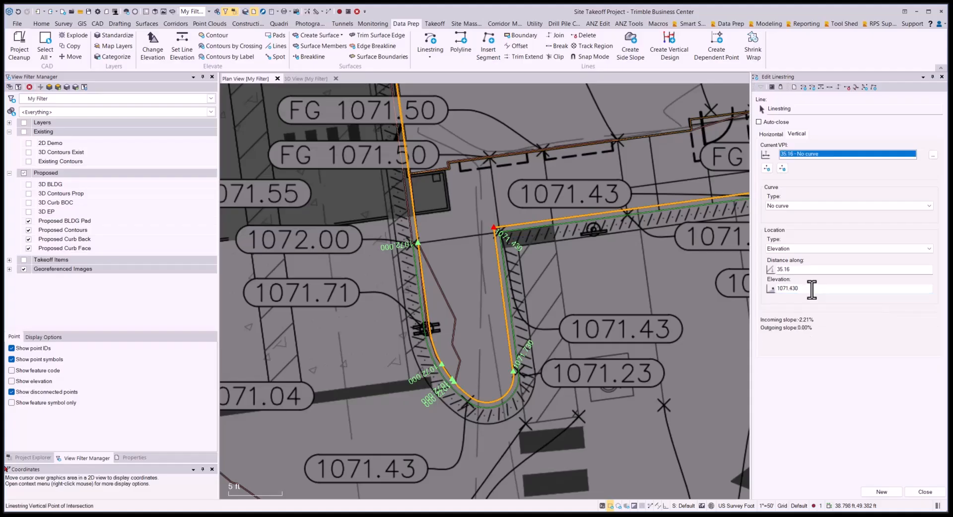
Subtract .5 from the elevation of the VPI at the island's tip curve, distance 21.55, making it 1071.230
{"action": "scroll", "coordinate": [555, 386], "scroll_direction": "down", "scroll_amount": 2}
{"action": "scroll", "coordinate": [554, 386], "scroll_direction": "up", "scroll_amount": 2}
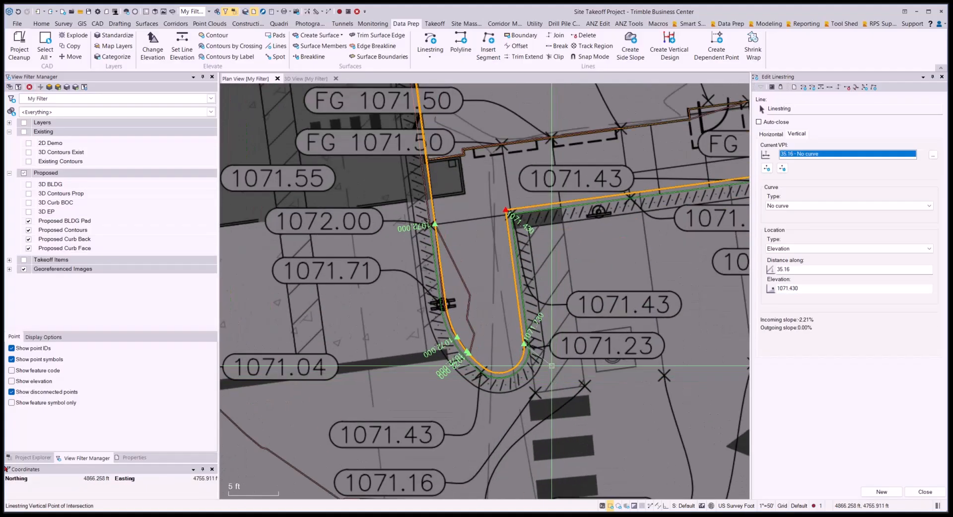
{"action": "left_click", "coordinate": [523, 349]}
{"action": "left_click", "coordinate": [816, 291]}
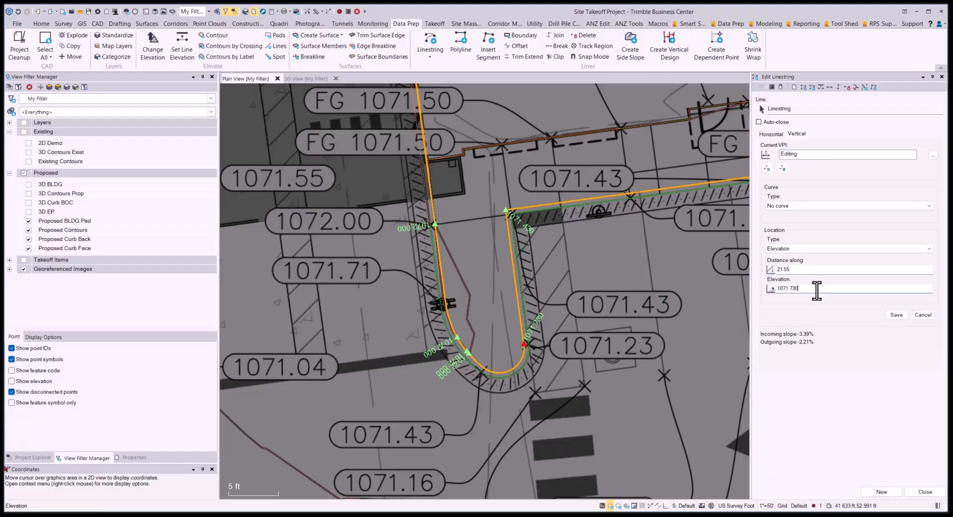
{"action": "type", "text": "-.5"}
{"action": "key", "text": "Return"}
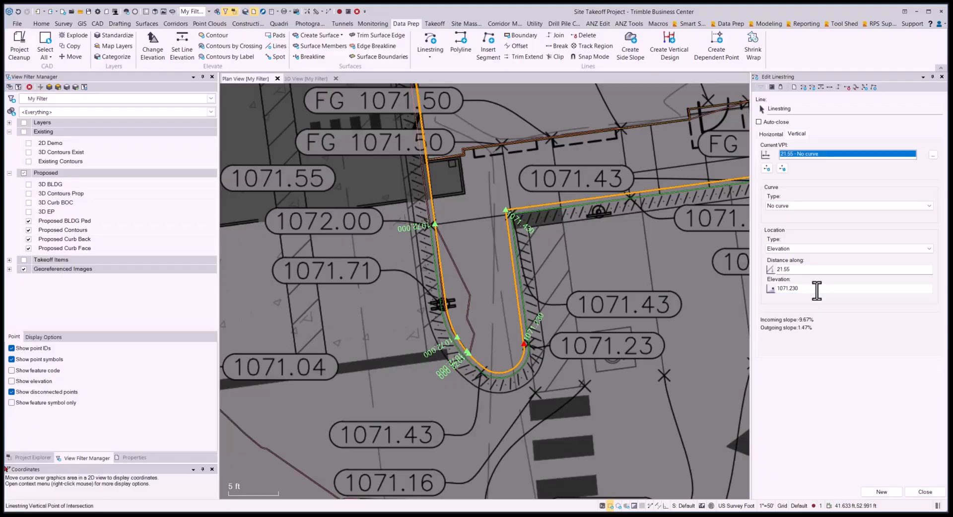
Add a new VPI at the end of the patio's first corner curve, distance 110.64, with elevation 1071.23
{"action": "scroll", "coordinate": [679, 320], "scroll_direction": "down", "scroll_amount": 2}
{"action": "middle_click_drag", "start_coordinate": [678, 319], "coordinate": [358, 349]}
{"action": "middle_click_drag", "start_coordinate": [612, 338], "coordinate": [392, 351]}
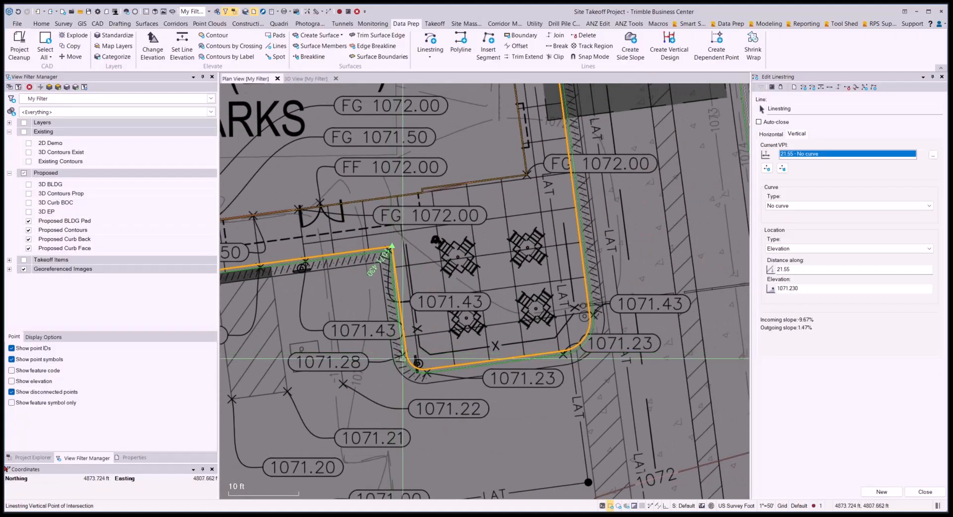
{"action": "left_click", "coordinate": [767, 169]}
{"action": "scroll", "coordinate": [432, 371], "scroll_direction": "up", "scroll_amount": 1}
{"action": "scroll", "coordinate": [433, 371], "scroll_direction": "up", "scroll_amount": 1}
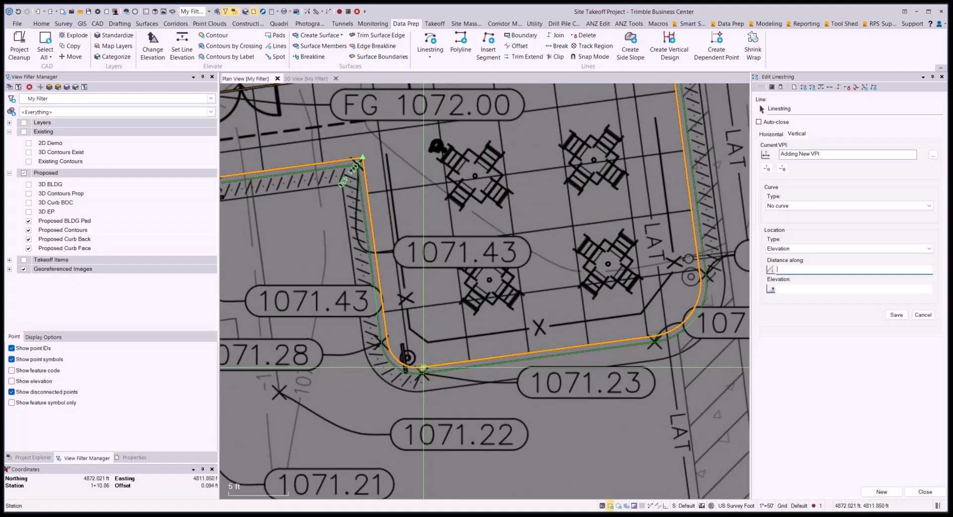
{"action": "left_click", "coordinate": [430, 370]}
{"action": "scroll", "coordinate": [426, 369], "scroll_direction": "down", "scroll_amount": 2}
{"action": "type", "text": "10"}
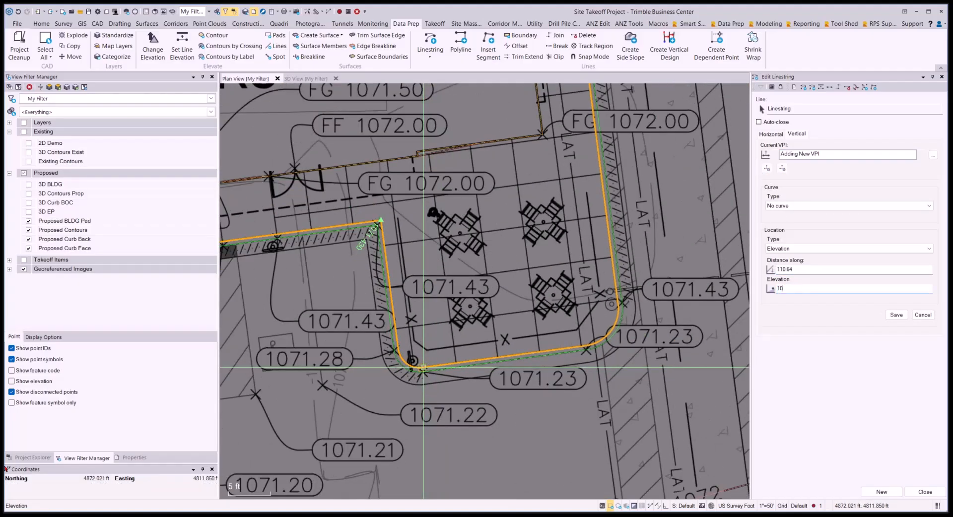
{"action": "type", "text": "71"}
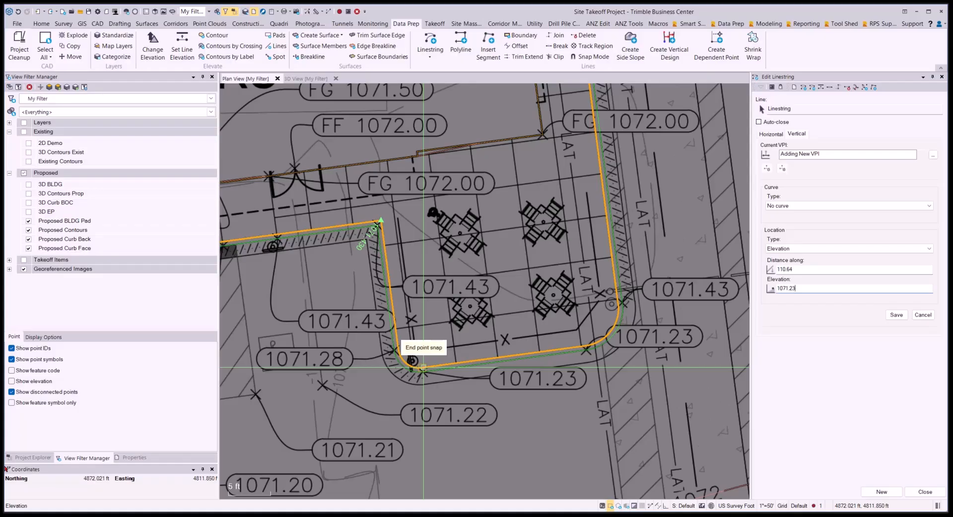
{"action": "type", "text": ".23"}
{"action": "key", "text": "Return"}
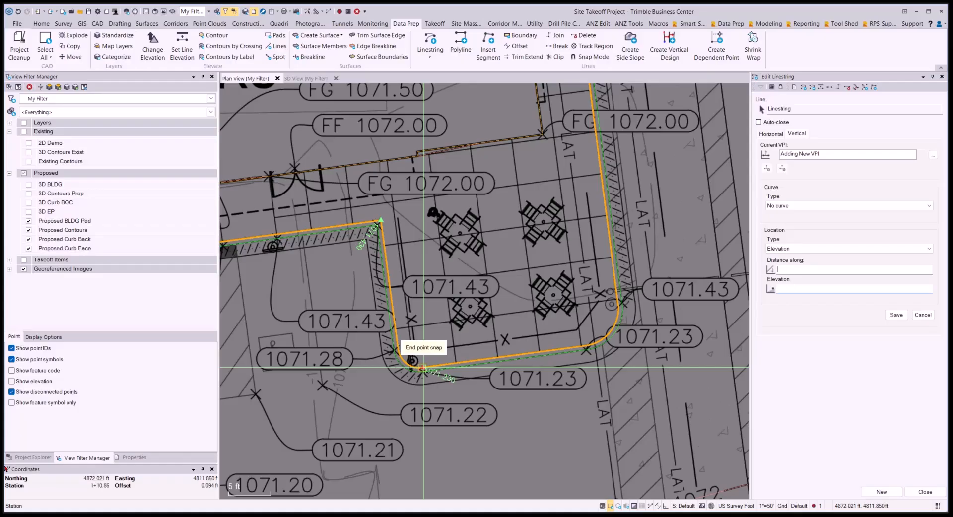
Add a VPI at the start of the patio's second corner curve, distance 130.23, with elevation 1071.23
{"action": "left_click", "coordinate": [585, 348]}
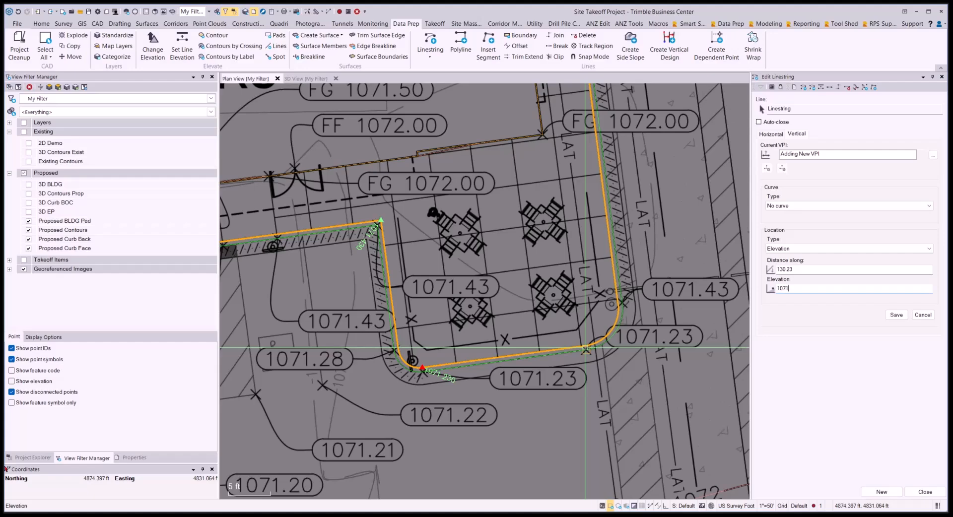
{"action": "type", "text": "1071.23"}
{"action": "key", "text": "Return"}
Examine the spot grades and existing VPIs along the rest of the linestring, past the ridge to the 1071.48 spot grade
{"action": "scroll", "coordinate": [613, 341], "scroll_direction": "down", "scroll_amount": 1}
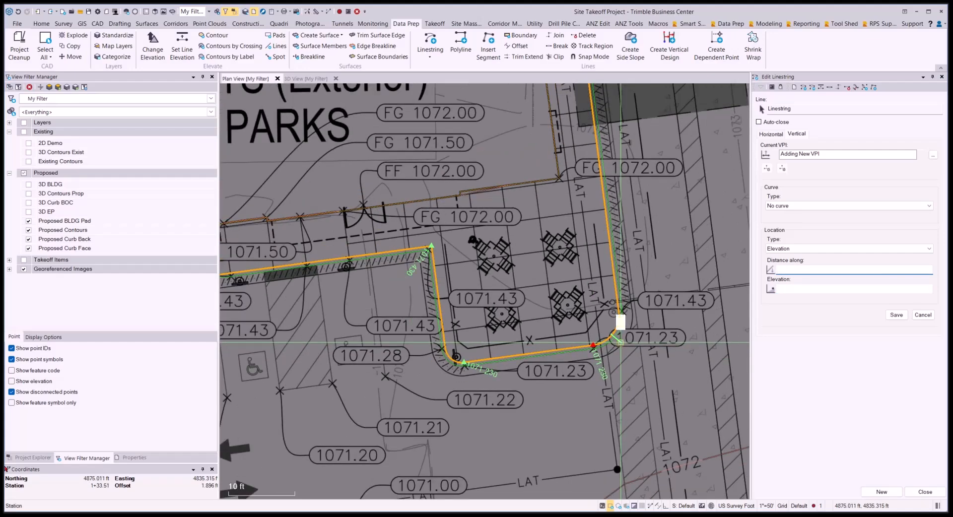
{"action": "scroll", "coordinate": [646, 367], "scroll_direction": "down", "scroll_amount": 1}
{"action": "middle_click_drag", "start_coordinate": [665, 389], "coordinate": [673, 400]}
{"action": "scroll", "coordinate": [673, 399], "scroll_direction": "up", "scroll_amount": 1}
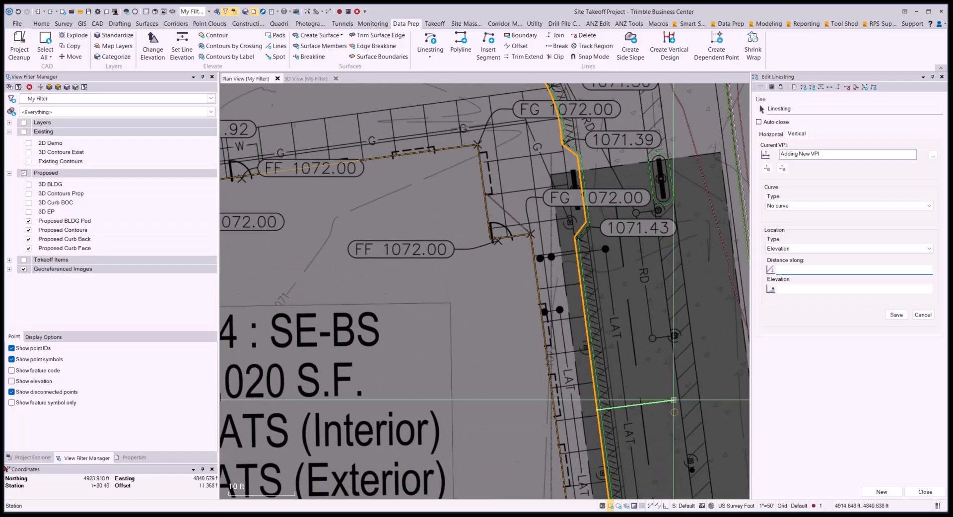
{"action": "scroll", "coordinate": [673, 399], "scroll_direction": "down", "scroll_amount": 1}
{"action": "middle_click_drag", "start_coordinate": [660, 161], "coordinate": [667, 264]}
{"action": "scroll", "coordinate": [611, 208], "scroll_direction": "up", "scroll_amount": 1}
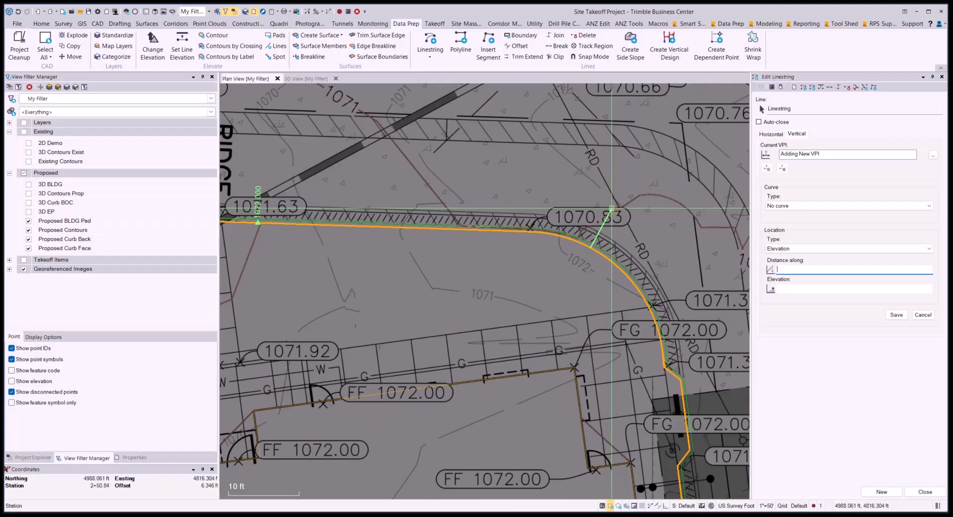
{"action": "scroll", "coordinate": [611, 208], "scroll_direction": "down", "scroll_amount": 1}
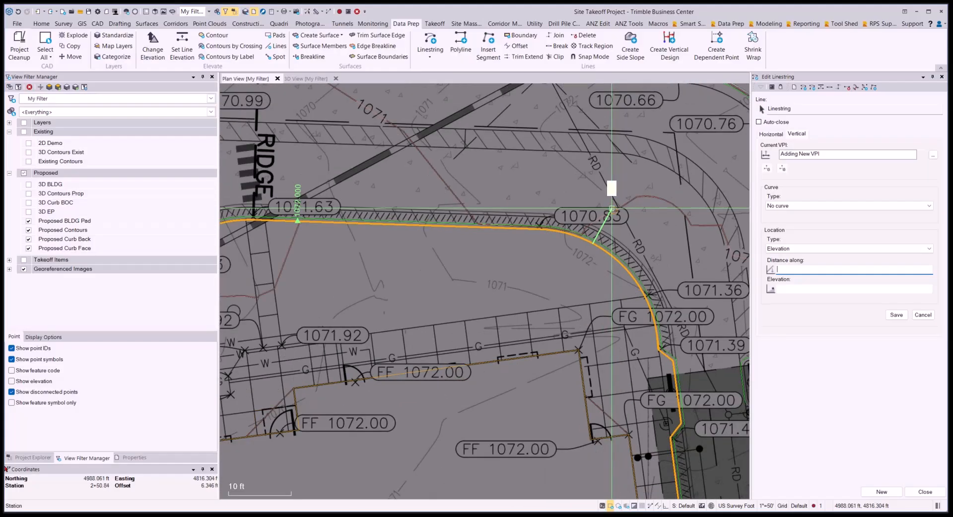
{"action": "middle_click_drag", "start_coordinate": [441, 221], "coordinate": [580, 234]}
{"action": "scroll", "coordinate": [405, 228], "scroll_direction": "up", "scroll_amount": 4}
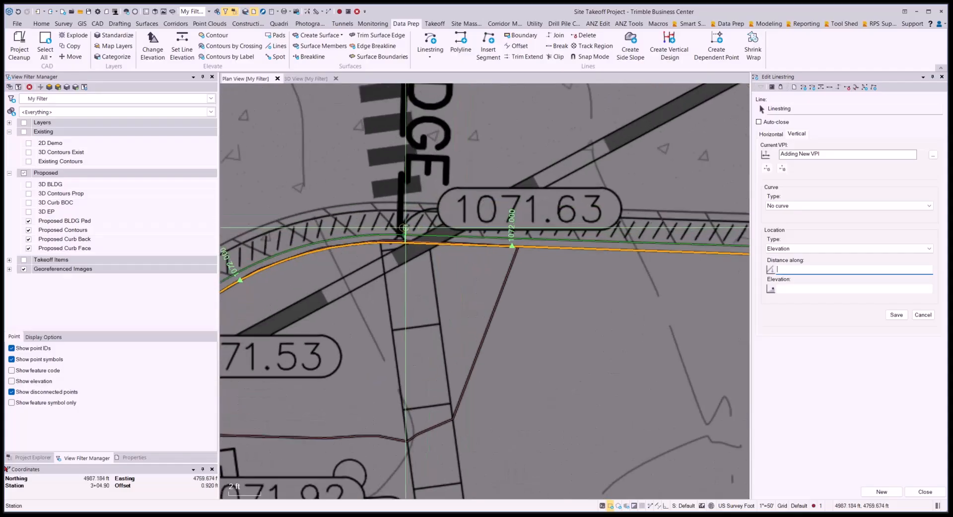
{"action": "scroll", "coordinate": [462, 231], "scroll_direction": "down", "scroll_amount": 2}
{"action": "scroll", "coordinate": [464, 233], "scroll_direction": "up", "scroll_amount": 2}
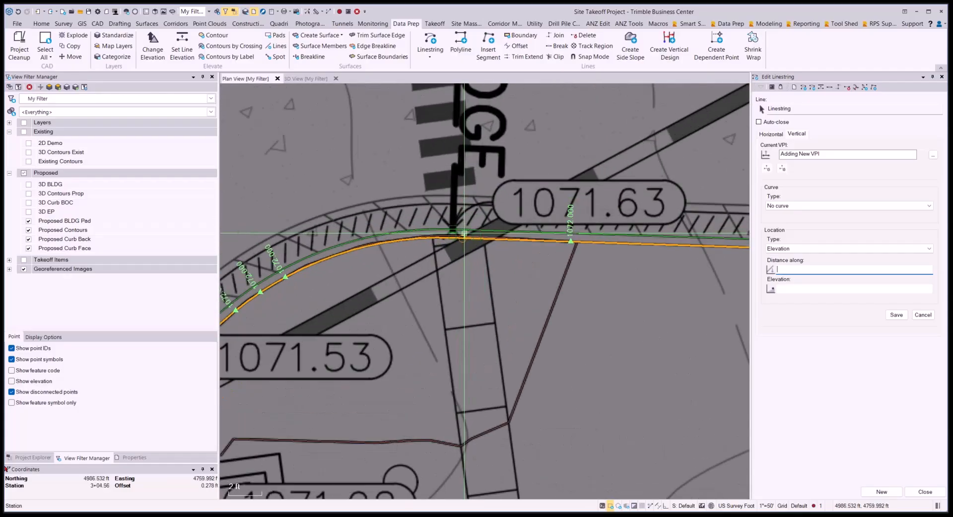
{"action": "scroll", "coordinate": [464, 233], "scroll_direction": "down", "scroll_amount": 2}
{"action": "middle_click_drag", "start_coordinate": [402, 257], "coordinate": [521, 234]}
{"action": "scroll", "coordinate": [448, 281], "scroll_direction": "up", "scroll_amount": 1}
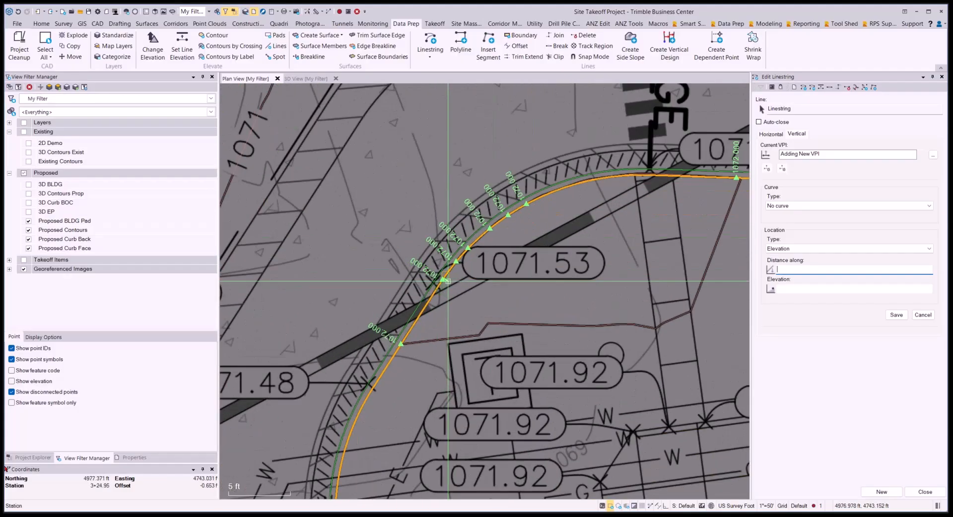
{"action": "scroll", "coordinate": [449, 281], "scroll_direction": "down", "scroll_amount": 1}
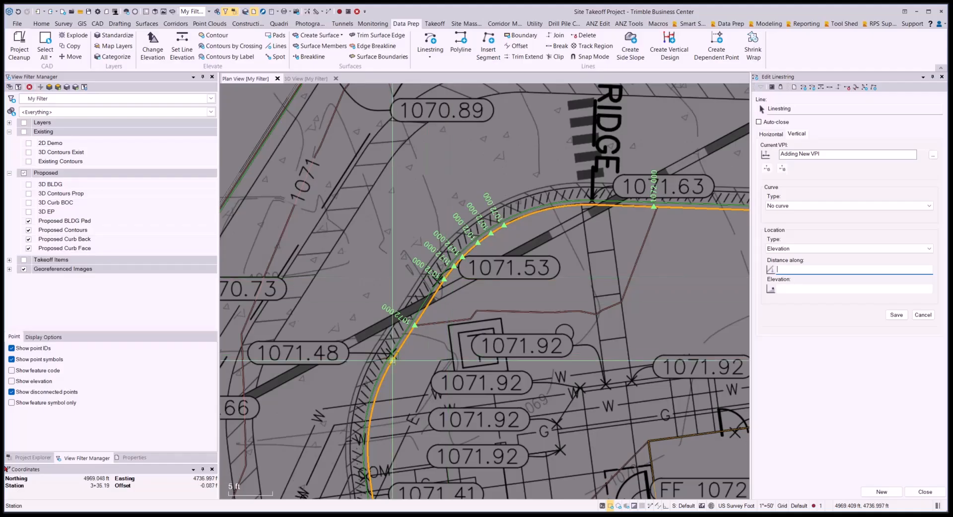
Add a VPI at the ridge line beside the 1071.63 spot grade, distance 305.30, with elevation 1071.63+.5
{"action": "middle_click_drag", "start_coordinate": [392, 361], "coordinate": [258, 434]}
{"action": "scroll", "coordinate": [523, 232], "scroll_direction": "up", "scroll_amount": 2}
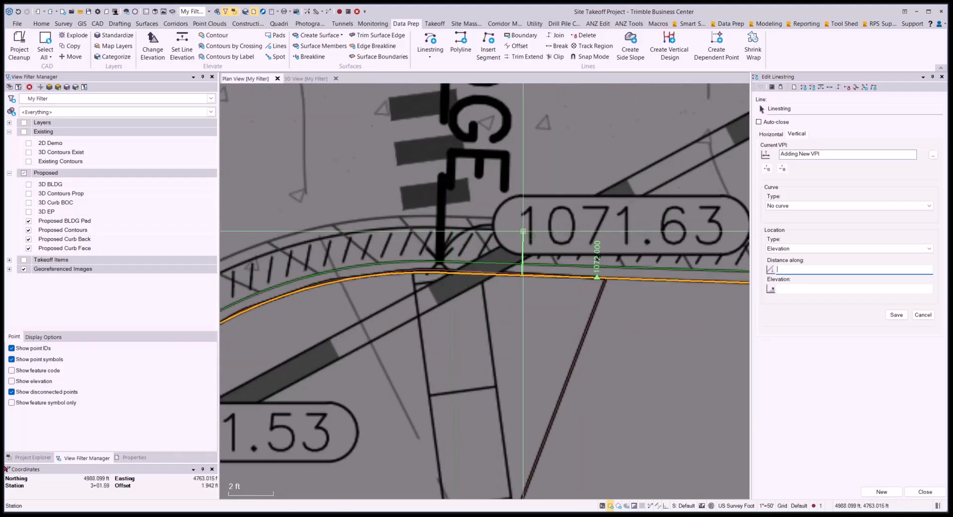
{"action": "left_click", "coordinate": [438, 228]}
{"action": "scroll", "coordinate": [438, 228], "scroll_direction": "down", "scroll_amount": 2}
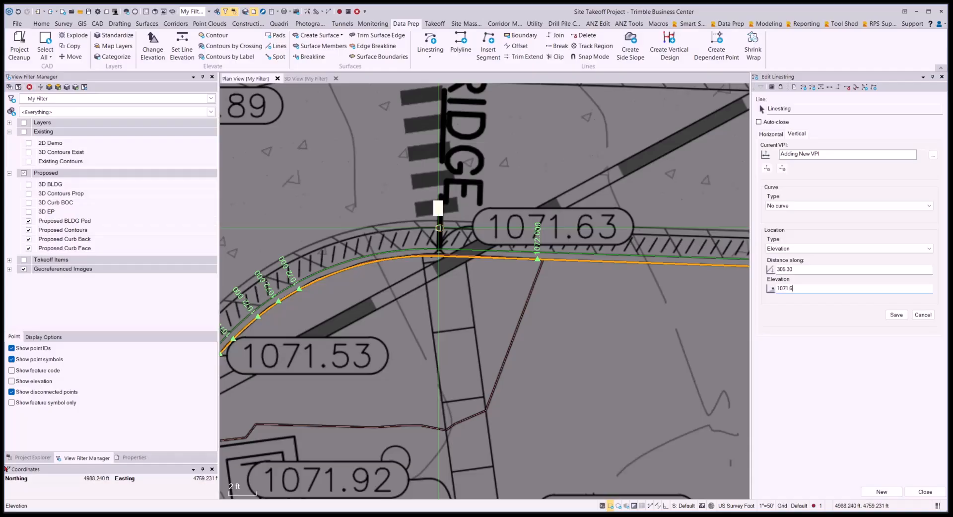
{"action": "type", "text": "1071.63+.5"}
{"action": "key", "text": "Return"}
Add a VPI at the curve end beside the 1070.83 spot grade, distance 259.82, with elevation 1070.83+.5
{"action": "scroll", "coordinate": [438, 228], "scroll_direction": "down", "scroll_amount": 4}
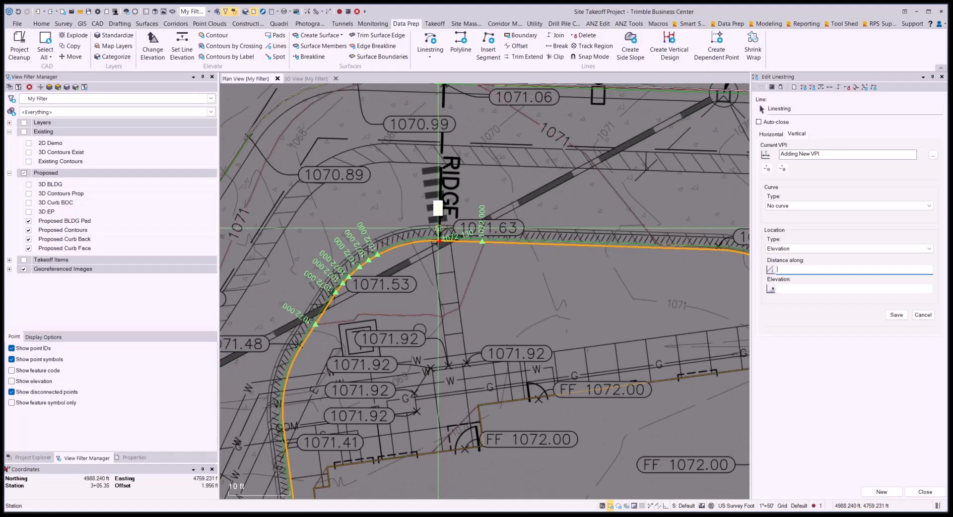
{"action": "middle_click_drag", "start_coordinate": [438, 228], "coordinate": [344, 217]}
{"action": "scroll", "coordinate": [595, 237], "scroll_direction": "up", "scroll_amount": 2}
{"action": "scroll", "coordinate": [504, 217], "scroll_direction": "up", "scroll_amount": 2}
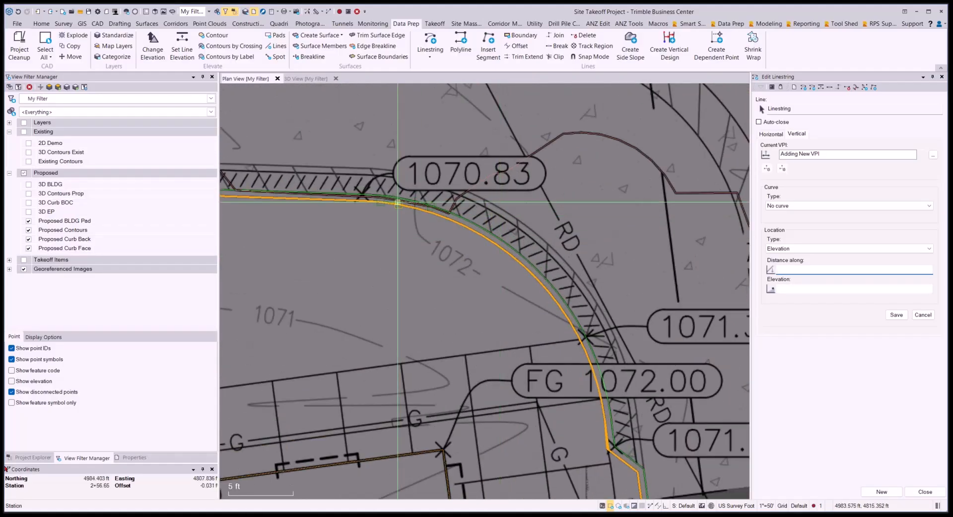
{"action": "left_click", "coordinate": [362, 194]}
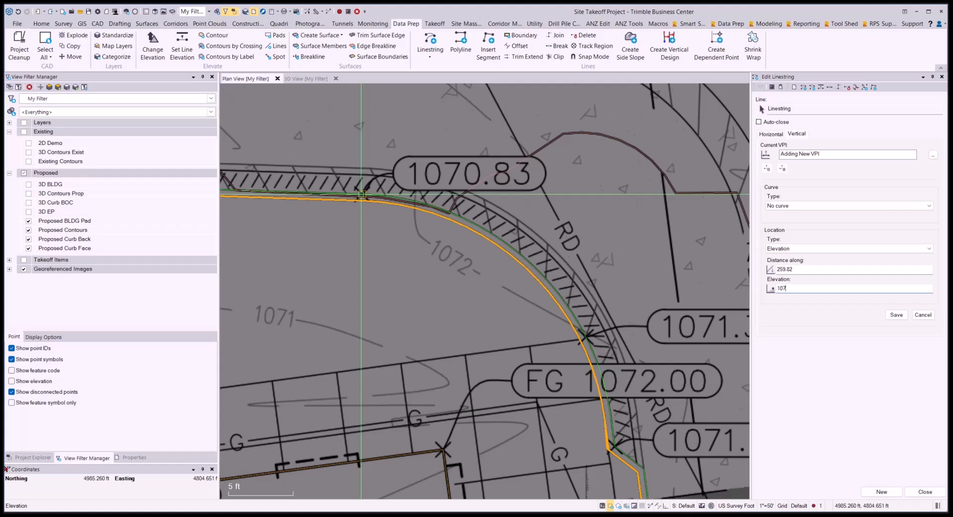
{"action": "type", "text": "1070.83+.5"}
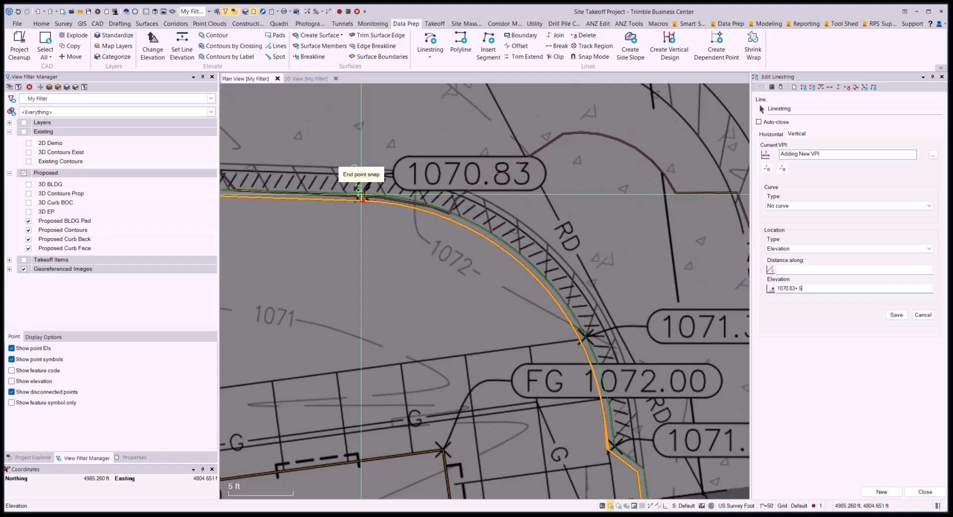
Save the 1070.83+.5 VPI and add one at the corner beside the 1071.39 spot grade, distance 225.73, with elevation 1071.39+.5
{"action": "key", "text": "Return"}
{"action": "scroll", "coordinate": [392, 272], "scroll_direction": "down", "scroll_amount": 2}
{"action": "middle_click_drag", "start_coordinate": [336, 279], "coordinate": [660, 276]}
{"action": "middle_click_drag", "start_coordinate": [496, 267], "coordinate": [606, 263]}
{"action": "scroll", "coordinate": [487, 203], "scroll_direction": "up", "scroll_amount": 2}
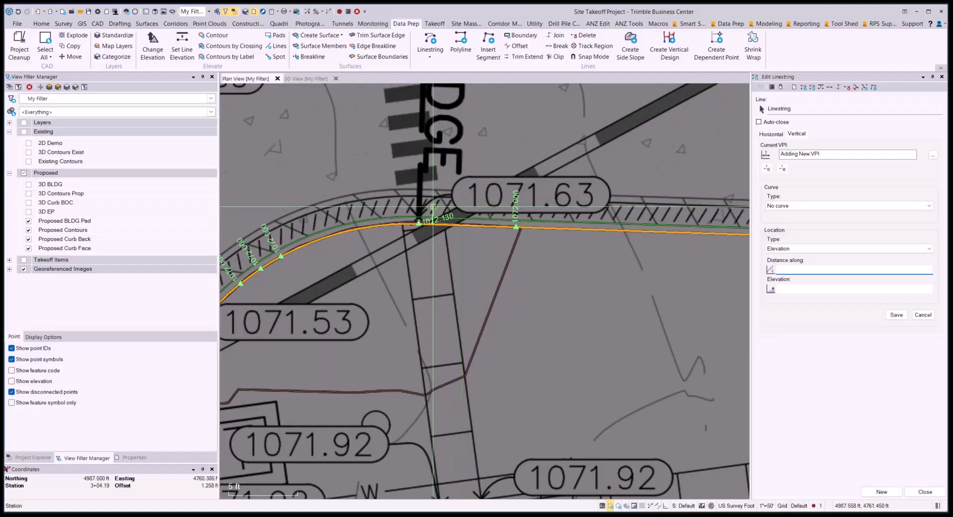
{"action": "scroll", "coordinate": [424, 207], "scroll_direction": "down", "scroll_amount": 4}
{"action": "middle_click_drag", "start_coordinate": [654, 256], "coordinate": [532, 248]}
{"action": "scroll", "coordinate": [527, 249], "scroll_direction": "up", "scroll_amount": 3}
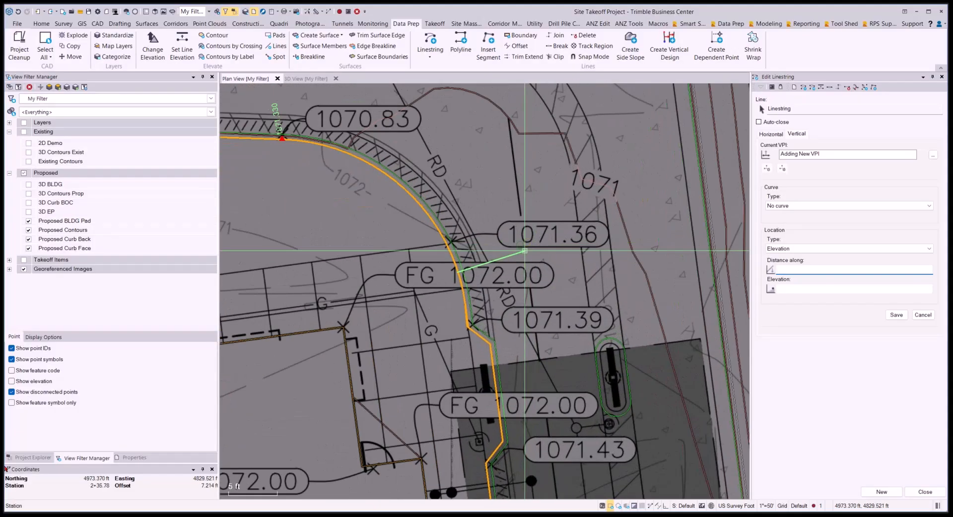
{"action": "left_click", "coordinate": [466, 326]}
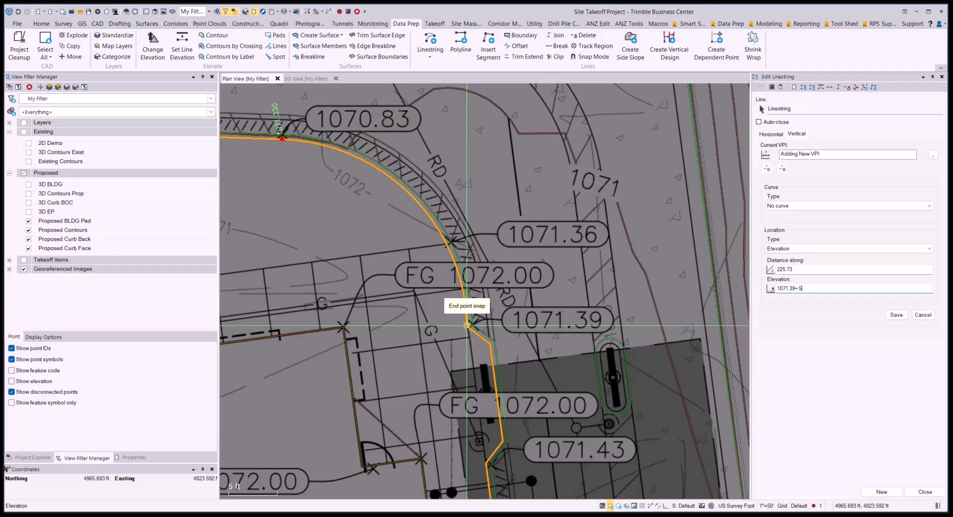
{"action": "scroll", "coordinate": [466, 327], "scroll_direction": "down", "scroll_amount": 6}
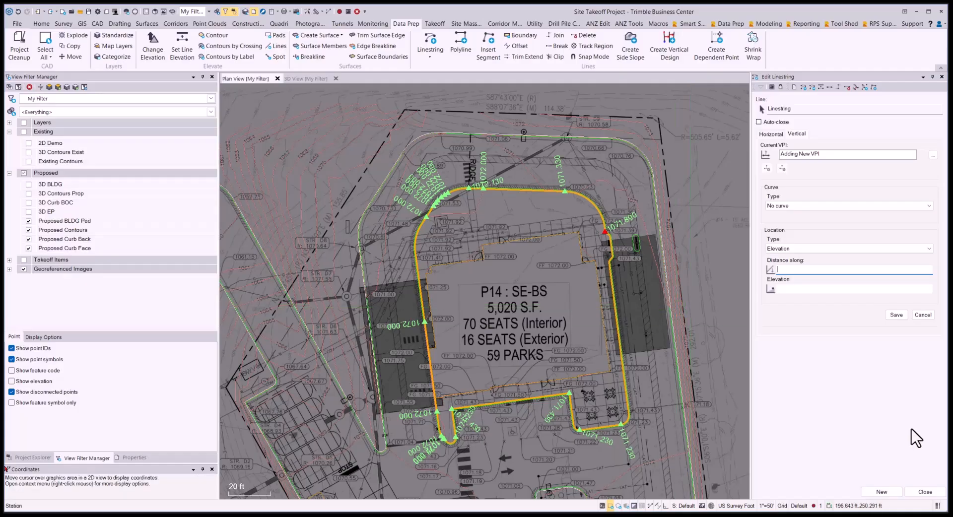
Select the parking island back-of-curb linestring and add a VPI at the curve end beside the 1071.00 spot grade, distance 82.19, with elevation 1071
{"action": "scroll", "coordinate": [520, 205], "scroll_direction": "up", "scroll_amount": 6}
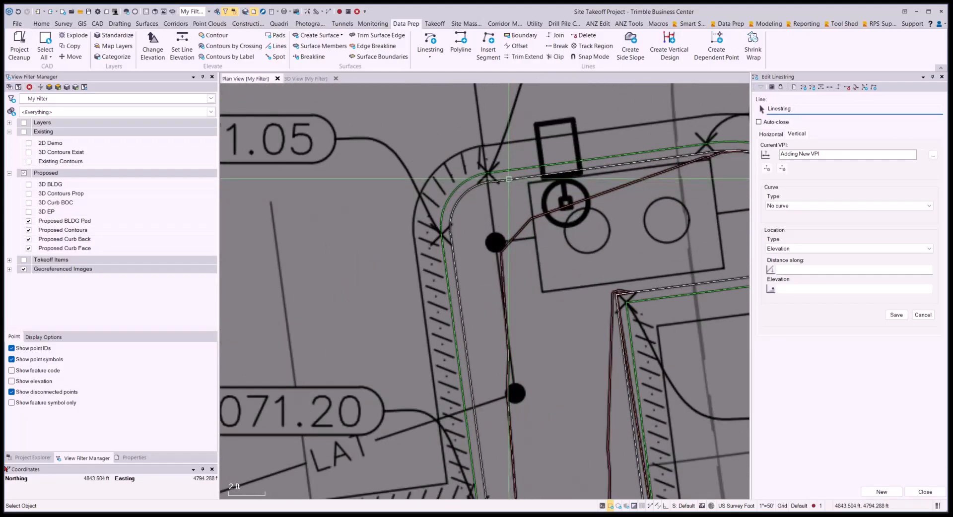
{"action": "left_click", "coordinate": [508, 181]}
{"action": "scroll", "coordinate": [508, 180], "scroll_direction": "down", "scroll_amount": 3}
{"action": "left_click", "coordinate": [766, 168]}
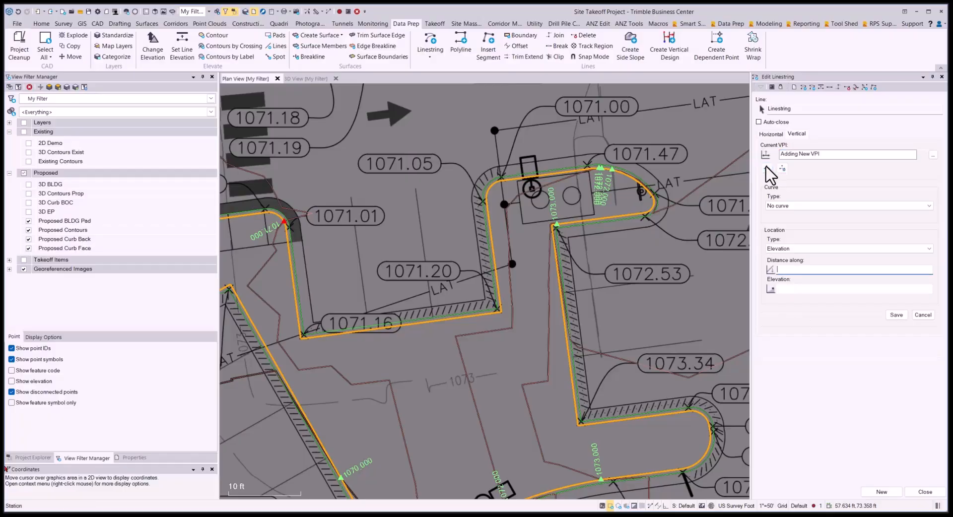
{"action": "scroll", "coordinate": [482, 177], "scroll_direction": "up", "scroll_amount": 3}
{"action": "left_click", "coordinate": [482, 177]}
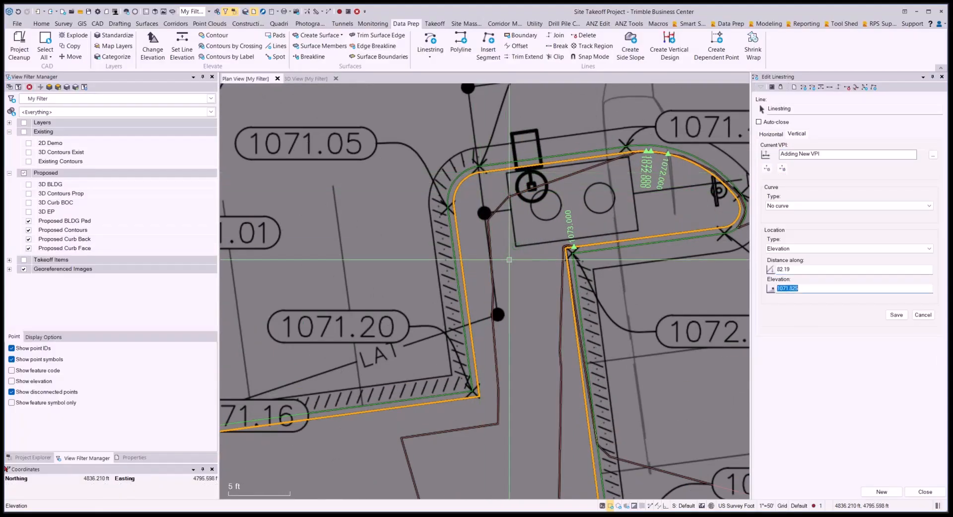
{"action": "scroll", "coordinate": [516, 273], "scroll_direction": "down", "scroll_amount": 3}
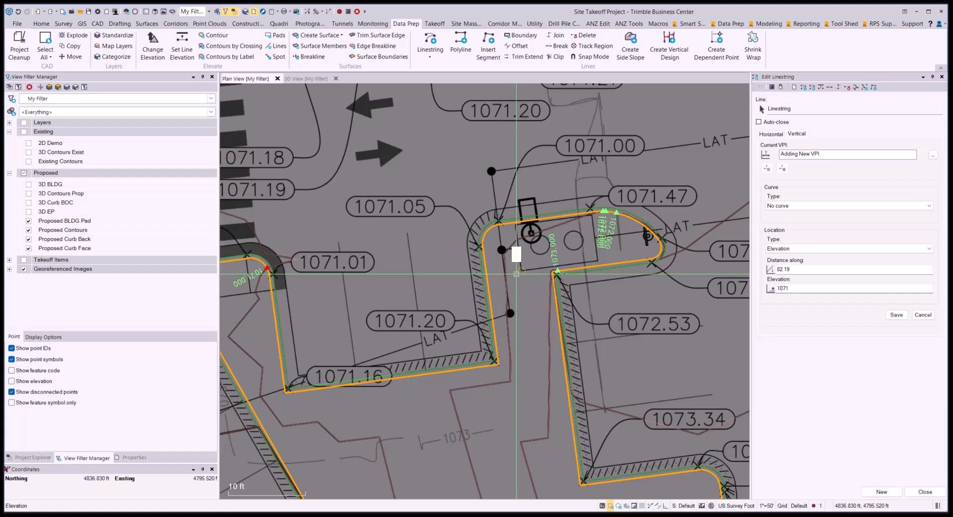
{"action": "mouse_move", "coordinate": [441, 304]}
{"action": "middle_mouse_down"}
{"action": "mouse_move", "coordinate": [508, 301]}
{"action": "mouse_move", "coordinate": [449, 315]}
{"action": "middle_mouse_up"}
{"action": "scroll", "coordinate": [687, 217], "scroll_direction": "up", "scroll_amount": 5}
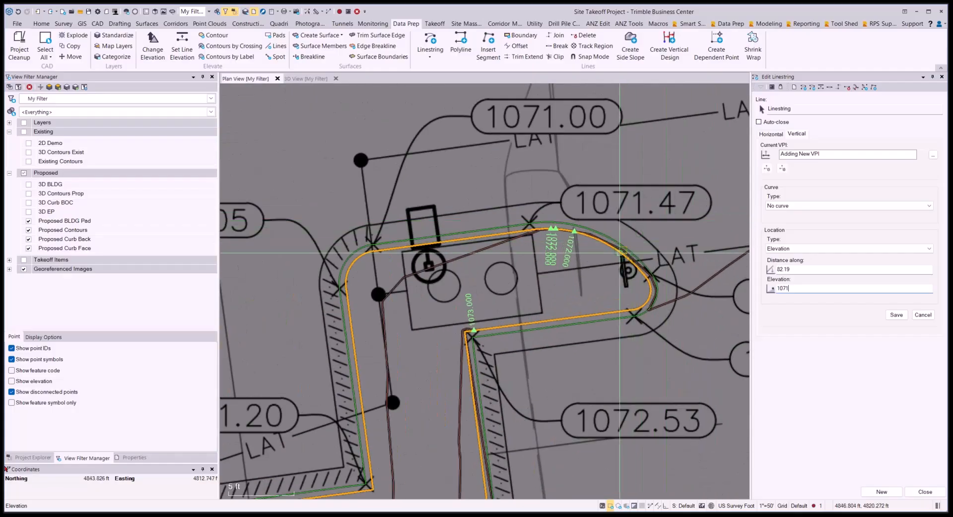
{"action": "middle_click_drag", "start_coordinate": [344, 242], "coordinate": [569, 230]}
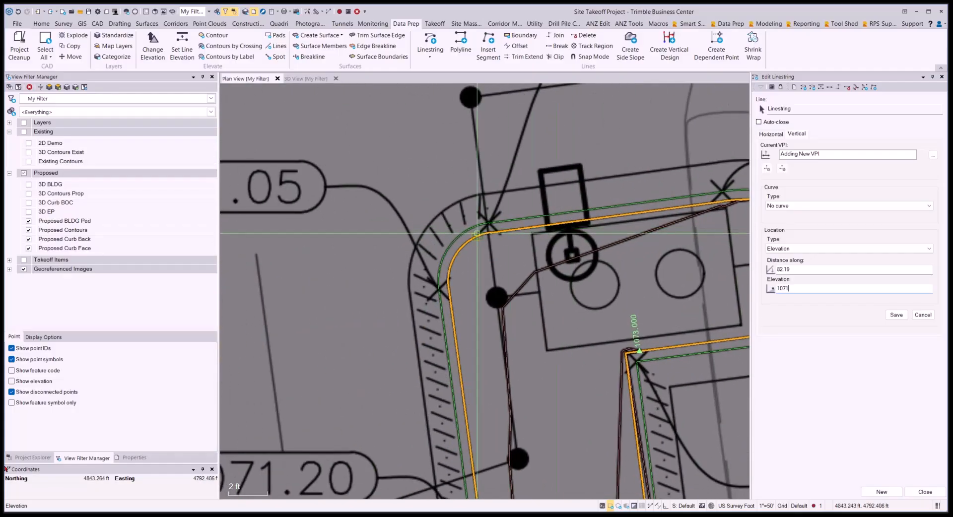
{"action": "scroll", "coordinate": [501, 308], "scroll_direction": "down", "scroll_amount": 2}
{"action": "middle_click_drag", "start_coordinate": [500, 308], "coordinate": [649, 251]}
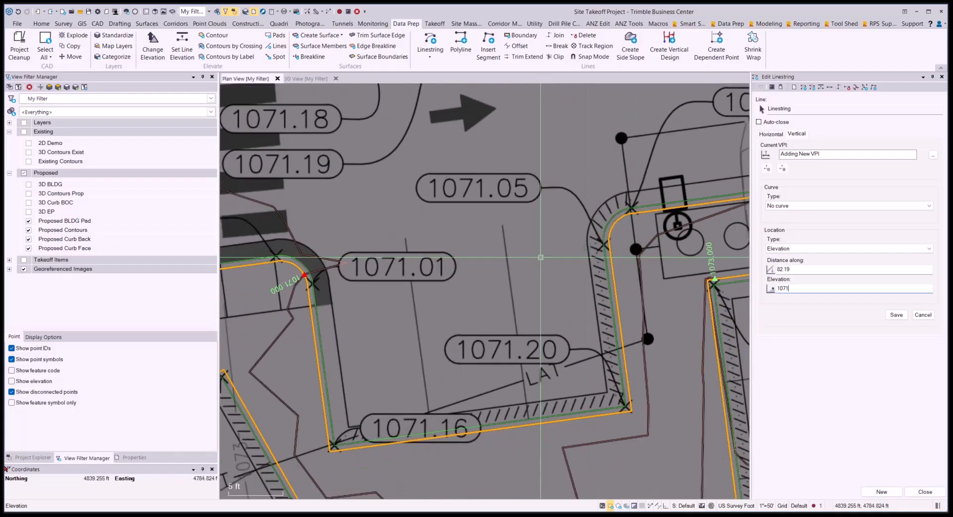
{"action": "scroll", "coordinate": [540, 257], "scroll_direction": "down", "scroll_amount": 2}
{"action": "key", "text": "Return"}
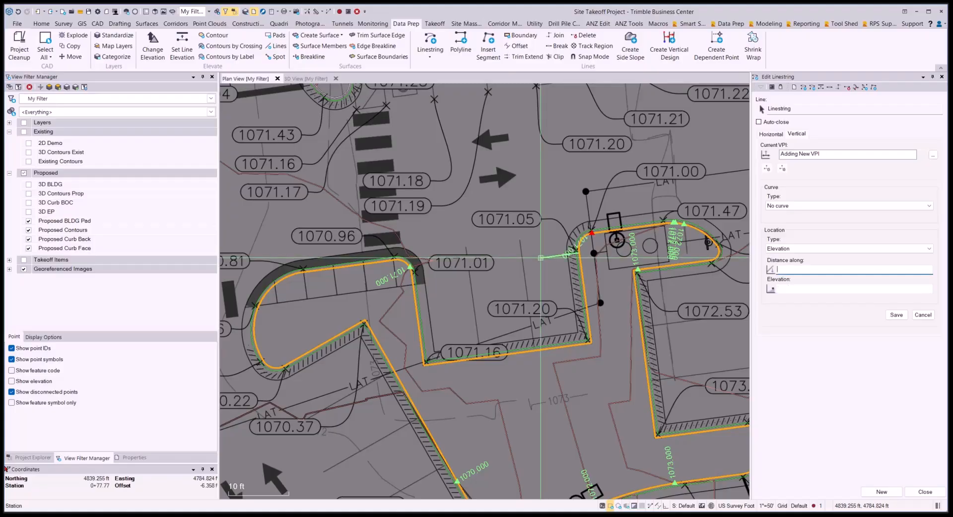
Add VPIs at the two inside corners of the parking bay: distance 62.70 with elevation 1071.2 and distance 34.70 with elevation 1071.16
{"action": "scroll", "coordinate": [588, 341], "scroll_direction": "up", "scroll_amount": 2}
{"action": "left_click", "coordinate": [587, 341]}
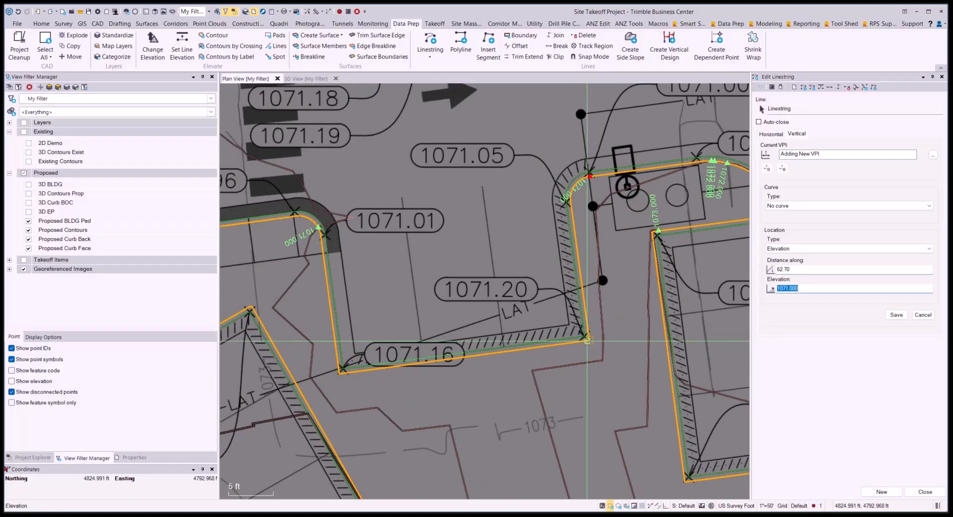
{"action": "type", "text": "1071.2"}
{"action": "key", "text": "Return"}
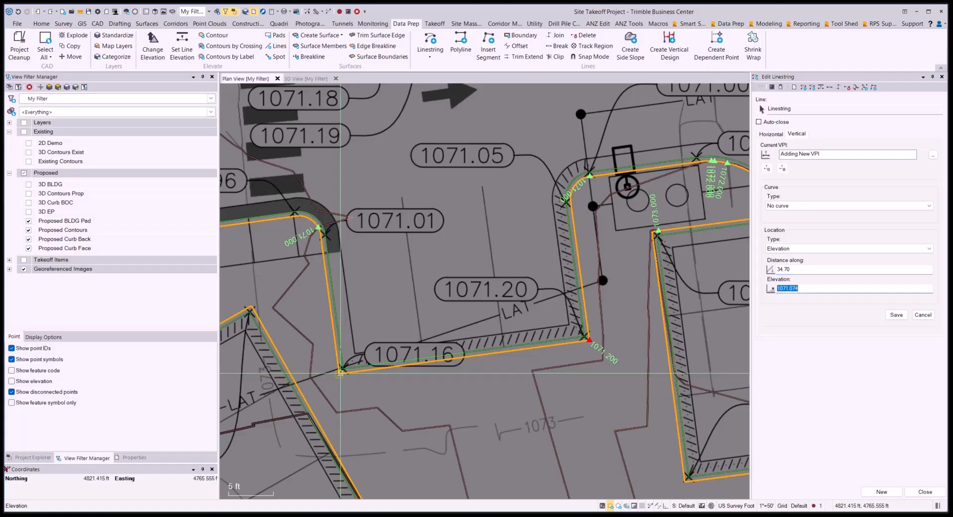
{"action": "type", "text": "1071.16"}
{"action": "key", "text": "Return"}
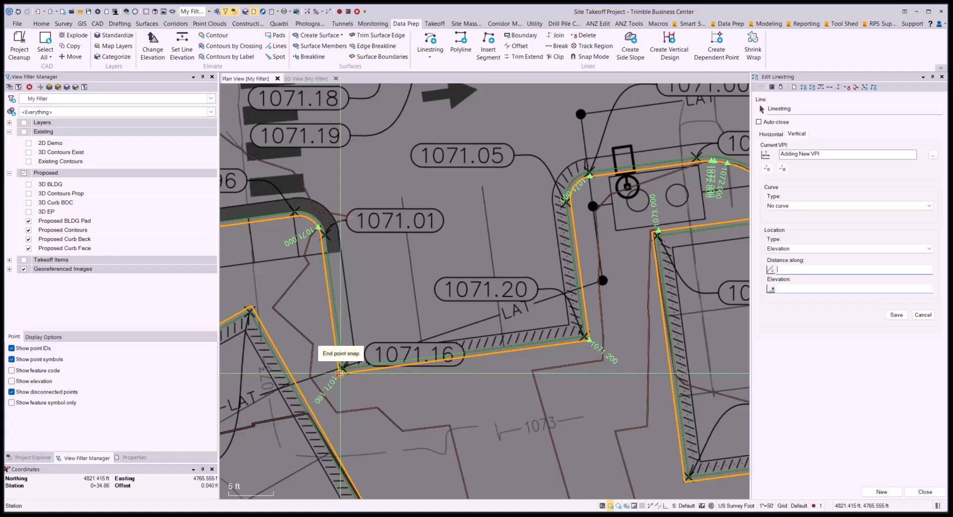
Add a VPI at the curve end beside the 1070.96 spot grade, distance 15.20, with elevation 1070.96+.5
{"action": "middle_click_drag", "start_coordinate": [379, 298], "coordinate": [588, 397]}
{"action": "scroll", "coordinate": [560, 359], "scroll_direction": "up", "scroll_amount": 2}
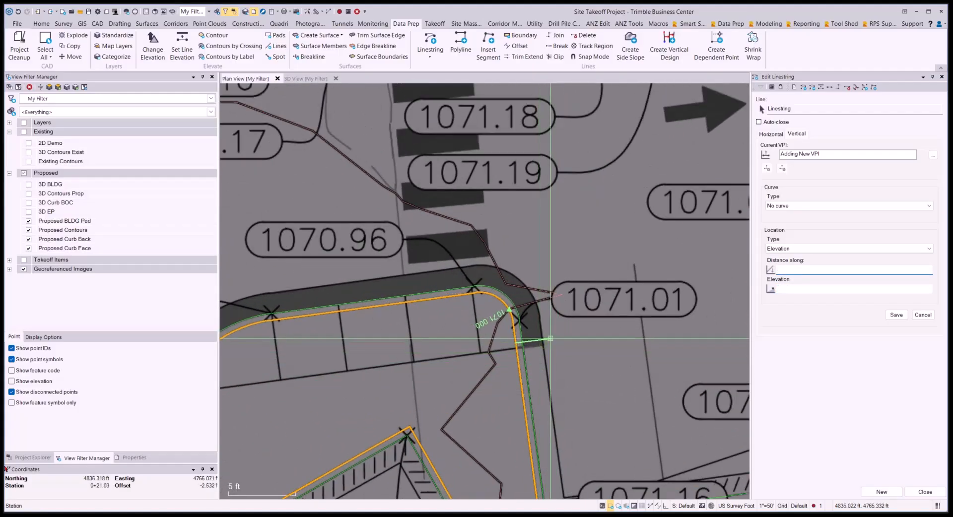
{"action": "scroll", "coordinate": [538, 342], "scroll_direction": "down", "scroll_amount": 2}
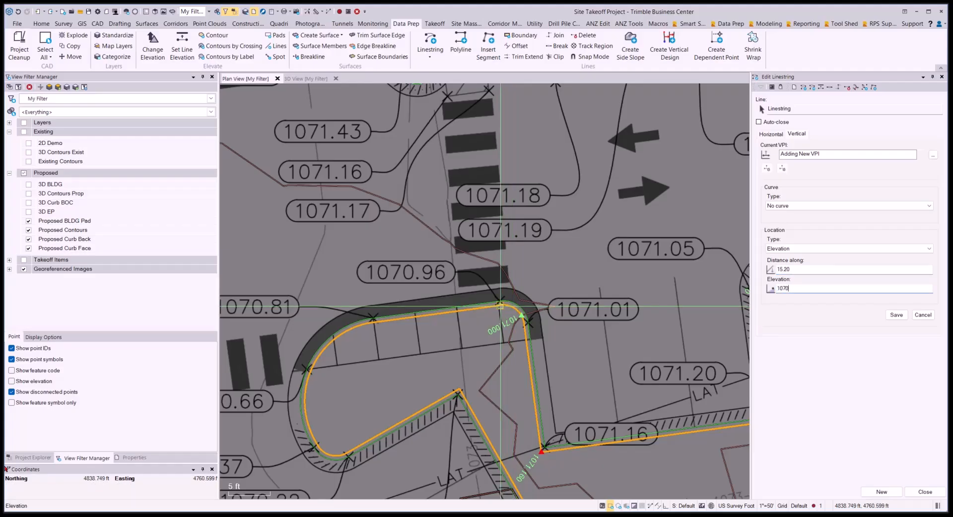
{"action": "type", "text": "1070.96"}
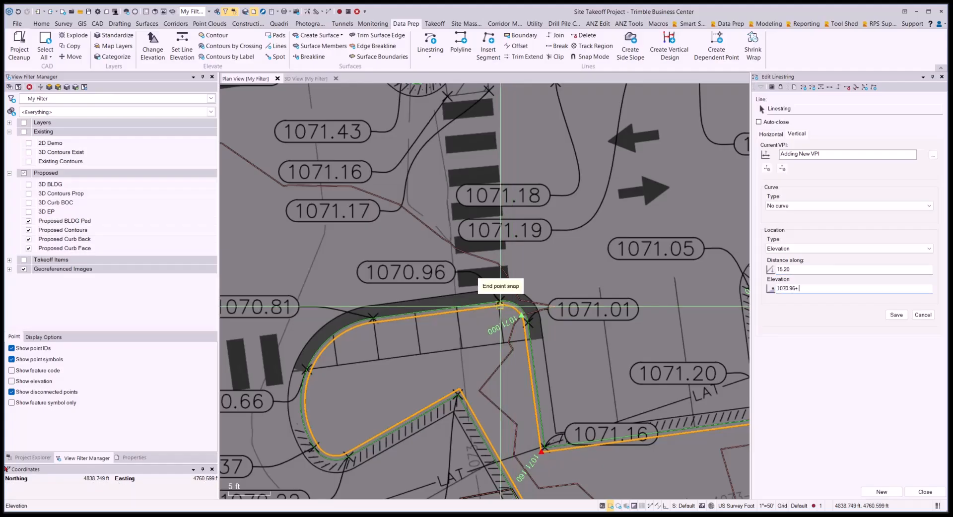
{"action": "type", "text": "+.5"}
{"action": "key", "text": "Return"}
Lower the VPI at distance 15.20 by 0.5 ft to elevation 1070.96
{"action": "mouse_move", "coordinate": [383, 346]}
{"action": "middle_mouse_down"}
{"action": "mouse_move", "coordinate": [477, 298]}
{"action": "mouse_move", "coordinate": [415, 305]}
{"action": "middle_mouse_up"}
{"action": "left_click", "coordinate": [774, 155]}
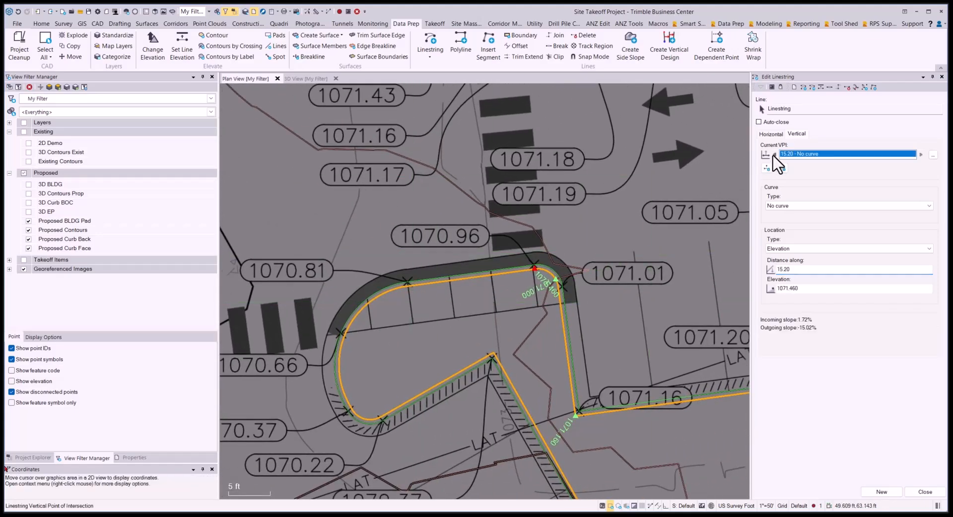
{"action": "left_click", "coordinate": [920, 156]}
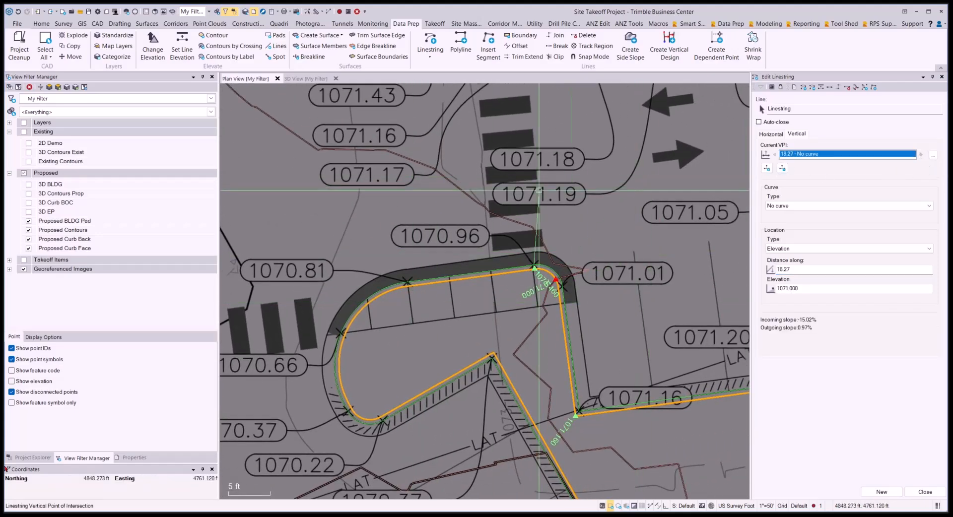
{"action": "left_click", "coordinate": [815, 289]}
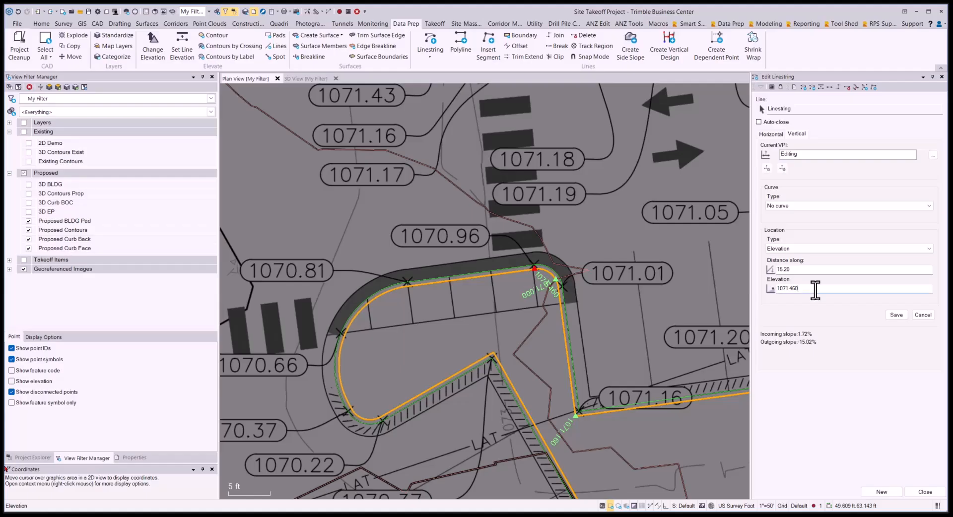
{"action": "type", "text": "-.5"}
{"action": "key", "text": "Return"}
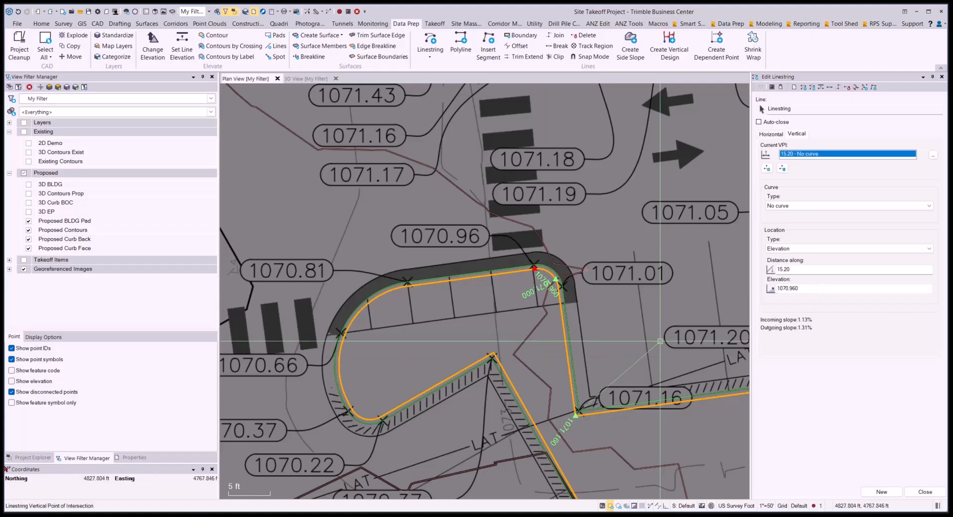
Add VPIs along the island's flush curve at distance 0.00 with elevation 1070.81 and distance 325.77 with elevation 1070.66
{"action": "left_click", "coordinate": [766, 168]}
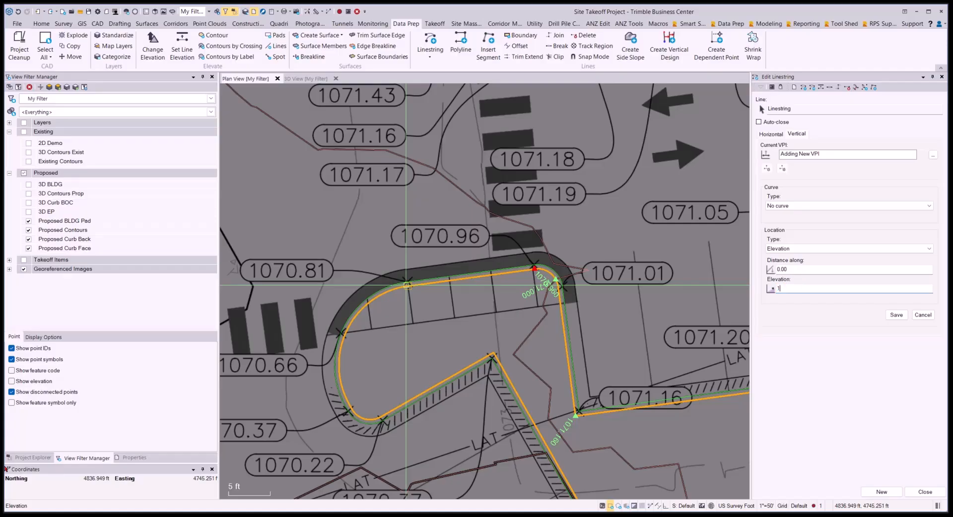
{"action": "type", "text": "1070.81"}
{"action": "key", "text": "Return"}
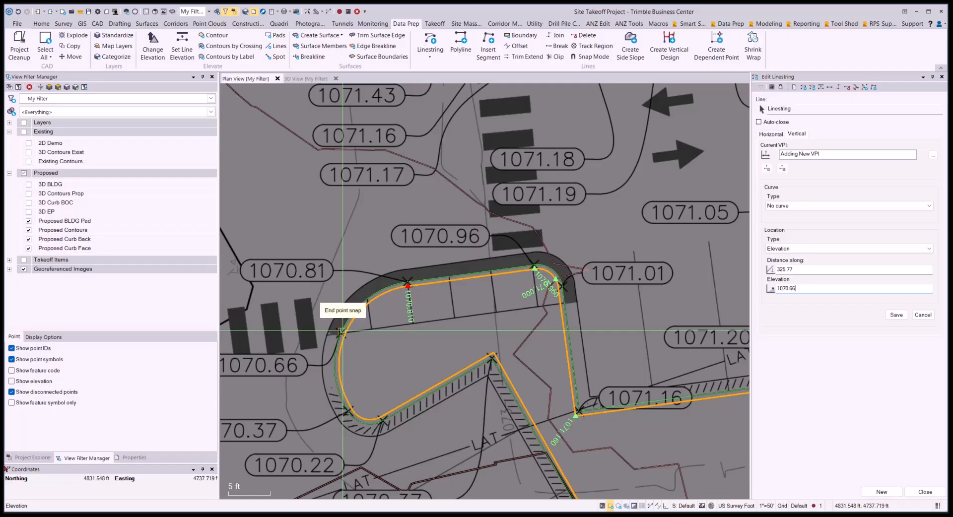
{"action": "key", "text": "Return"}
Add VPIs beside the two 1070.37 spot grades, at distances 316.54 and 296.87, each with elevation 1070.37+.5
{"action": "middle_click_drag", "start_coordinate": [448, 377], "coordinate": [508, 222]}
{"action": "scroll", "coordinate": [451, 251], "scroll_direction": "up", "scroll_amount": 2}
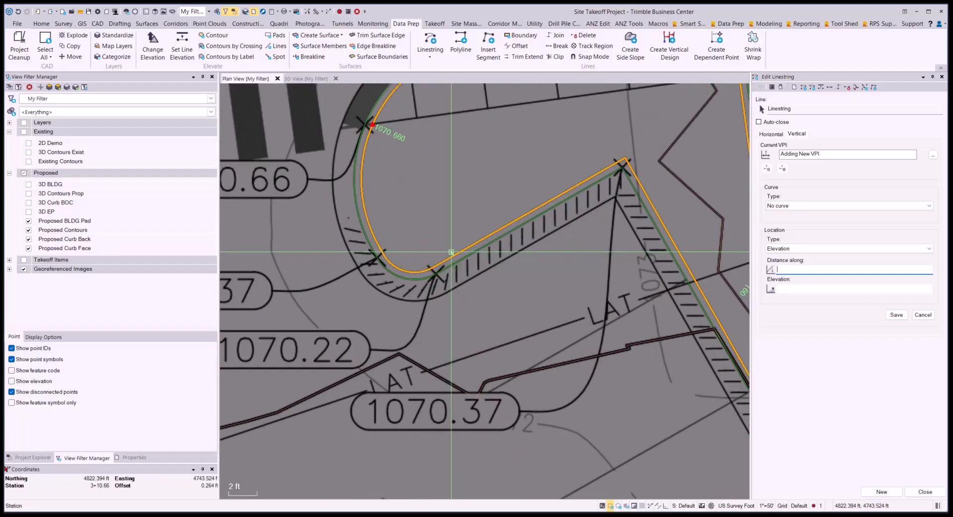
{"action": "left_click", "coordinate": [388, 250]}
{"action": "scroll", "coordinate": [386, 250], "scroll_direction": "down", "scroll_amount": 3}
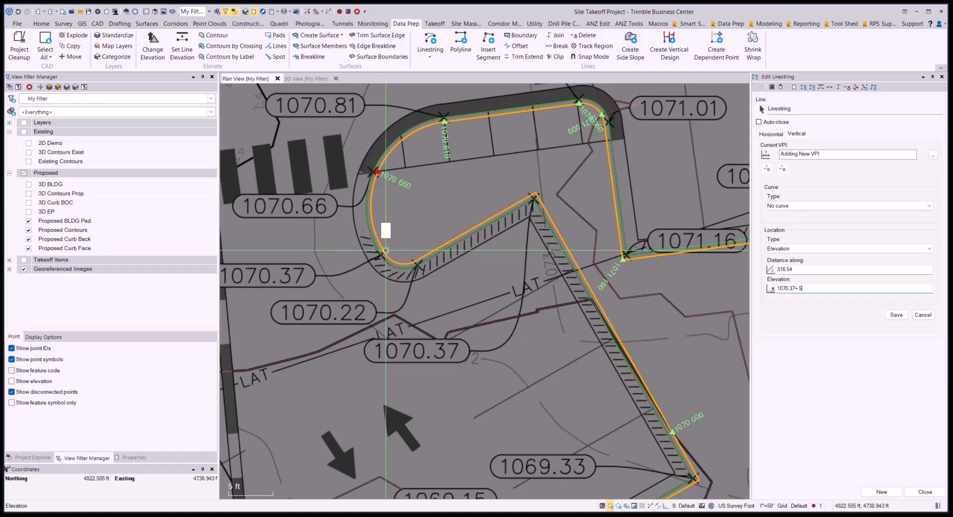
{"action": "type", "text": "1070.37+.5"}
{"action": "key", "text": "Return"}
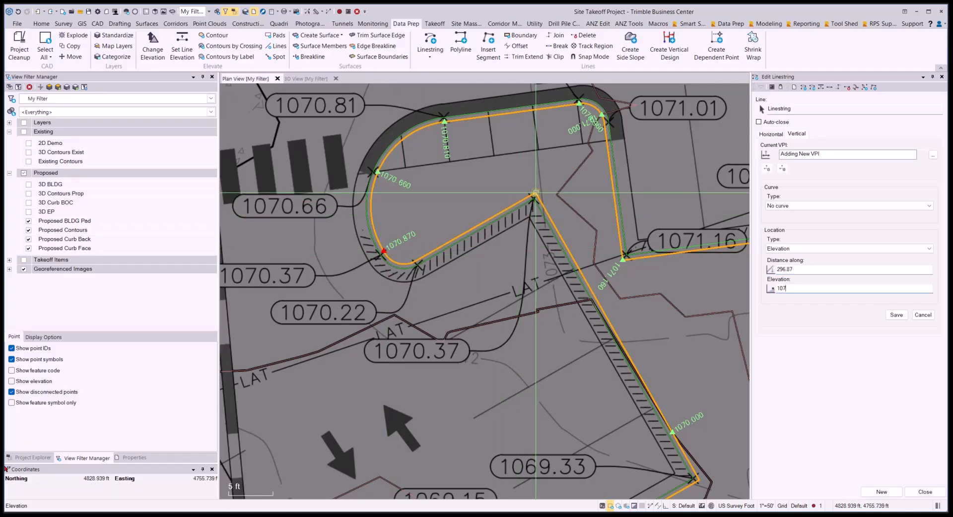
{"action": "type", "text": "1070.37+.5"}
{"action": "key", "text": "Return"}
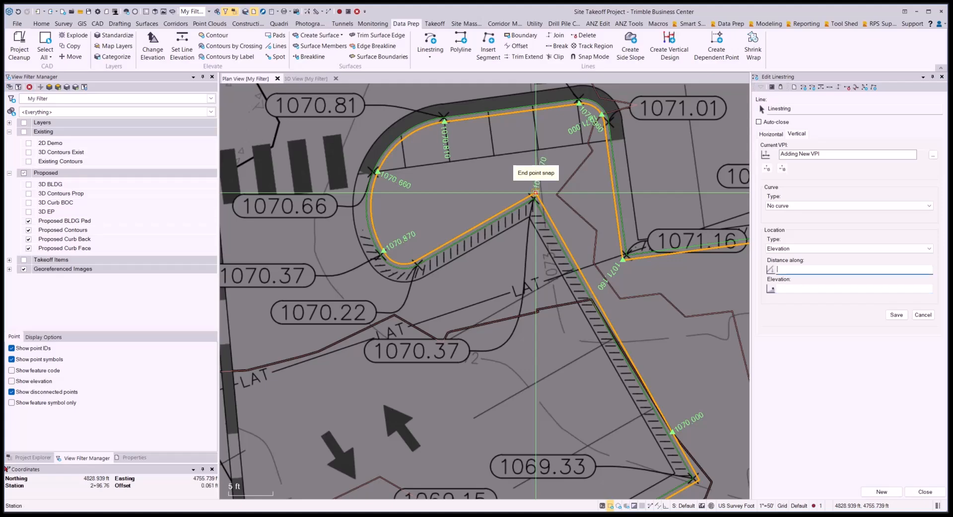
Add a VPI at the corner beside the 1069.33 spot grade, distance 259.86, with elevation 1069.83
{"action": "scroll", "coordinate": [535, 194], "scroll_direction": "down", "scroll_amount": 1}
{"action": "middle_click_drag", "start_coordinate": [685, 462], "coordinate": [640, 254]}
{"action": "scroll", "coordinate": [649, 269], "scroll_direction": "up", "scroll_amount": 3}
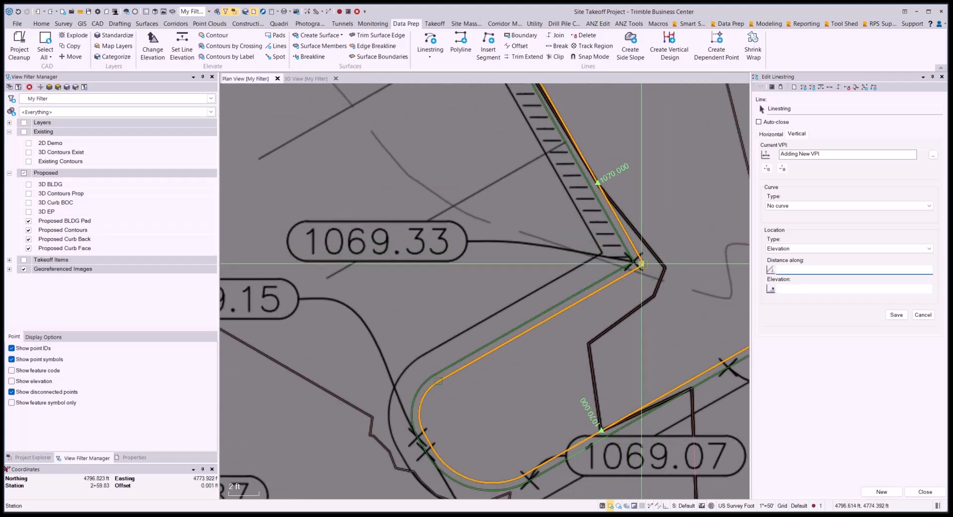
{"action": "left_click", "coordinate": [641, 264]}
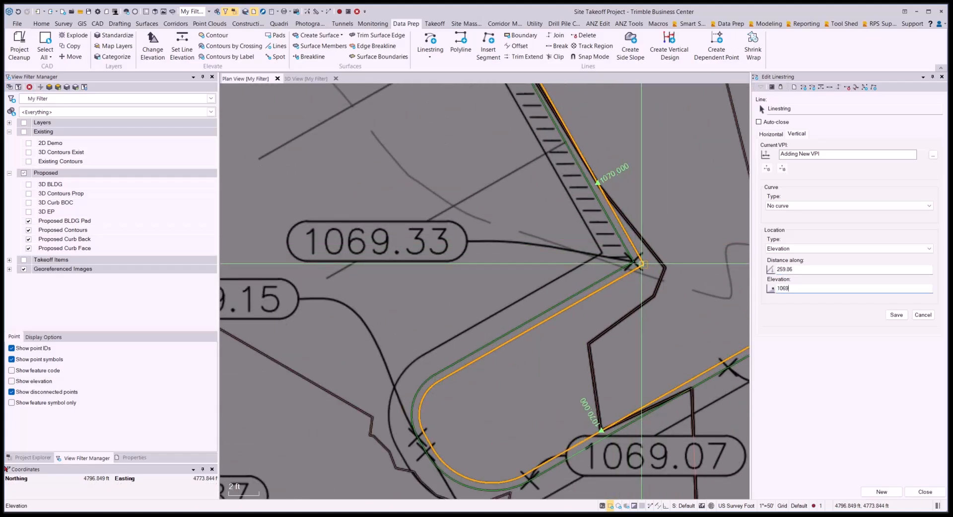
{"action": "key", "text": "Return"}
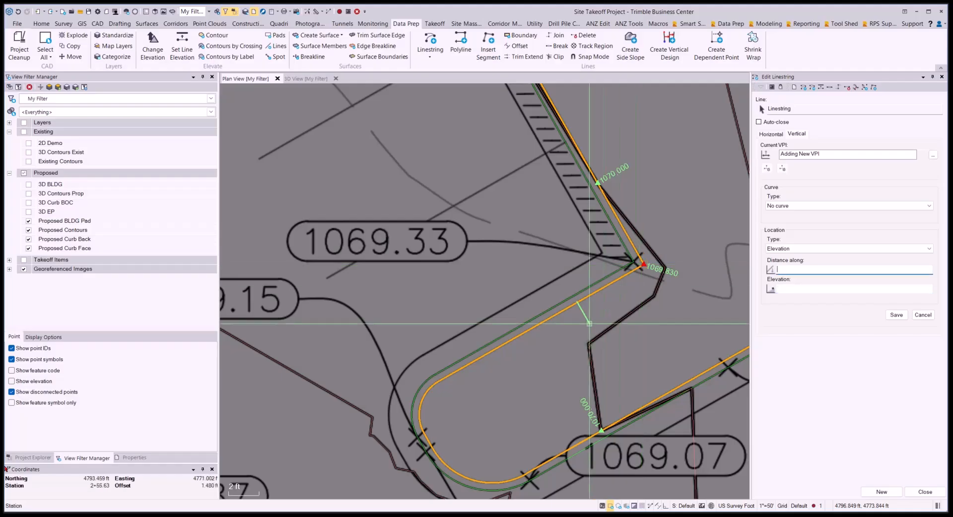
Add a VPI on the lower island's end curve beside the 1069.15 spot grade, distance 240.42, with elevation 1069.15
{"action": "middle_click_drag", "start_coordinate": [590, 377], "coordinate": [620, 276]}
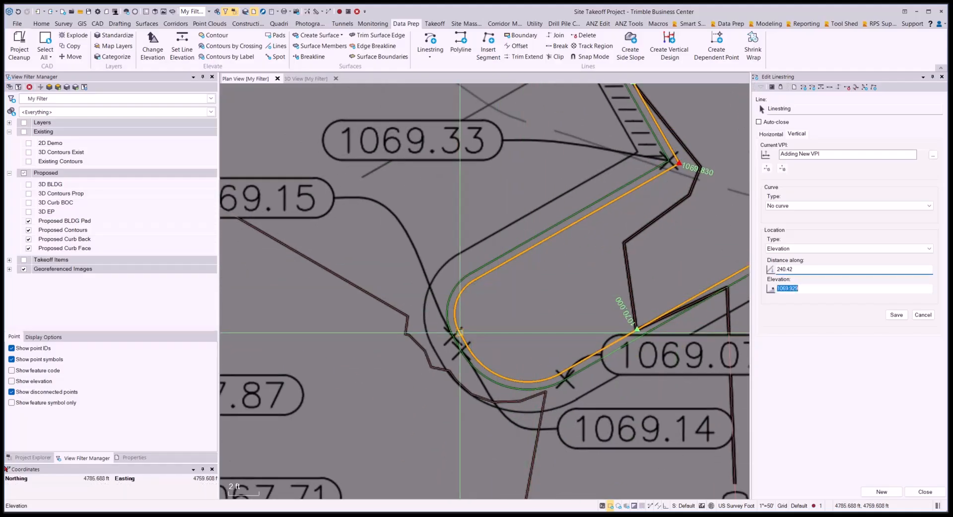
{"action": "scroll", "coordinate": [459, 332], "scroll_direction": "down", "scroll_amount": 1}
{"action": "type", "text": "1069"}
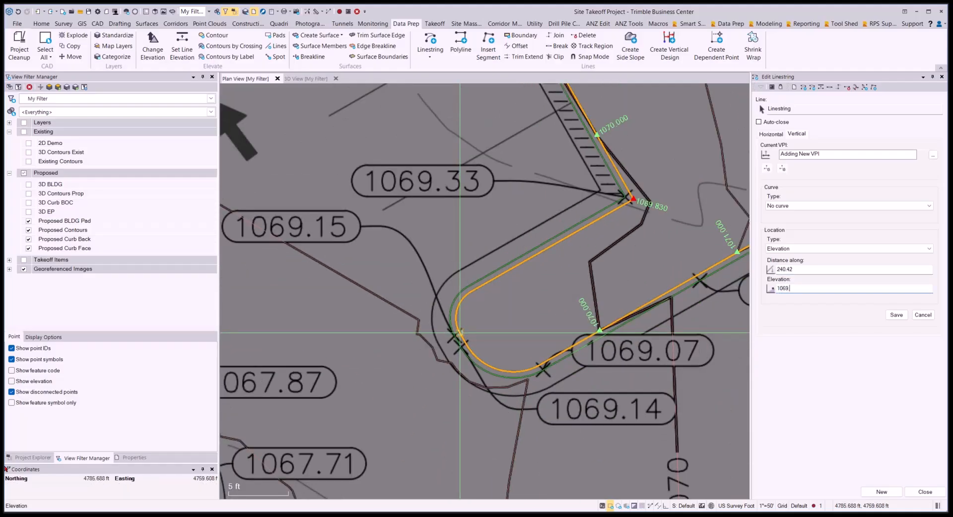
{"action": "type", "text": ".15"}
{"action": "key", "text": "Return"}
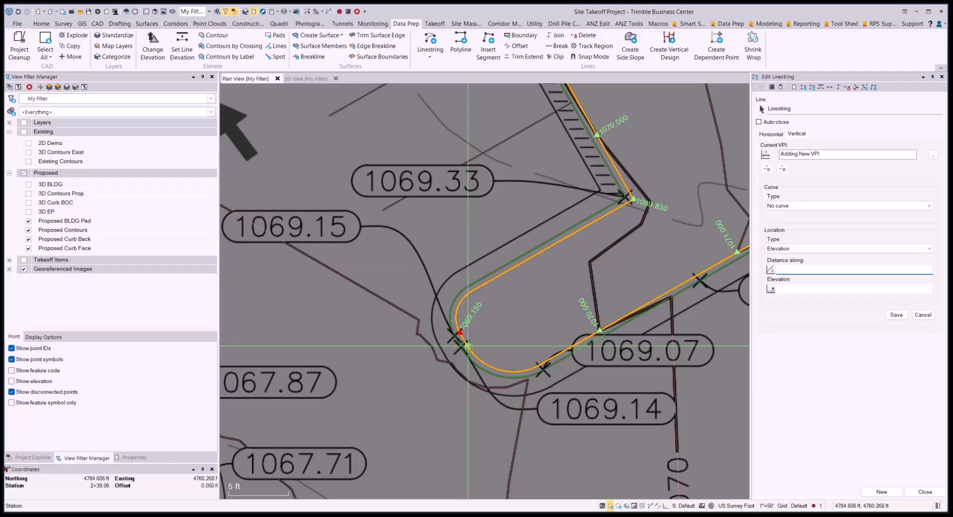
Add a VPI at the corner beside the 1073.34 spot grade, distance 148.39, with elevation 1073.34
{"action": "left_click", "coordinate": [467, 345]}
{"action": "scroll", "coordinate": [571, 346], "scroll_direction": "down", "scroll_amount": 1}
{"action": "middle_click_drag", "start_coordinate": [616, 341], "coordinate": [457, 333]}
{"action": "middle_click_drag", "start_coordinate": [705, 251], "coordinate": [420, 295]}
{"action": "middle_click_drag", "start_coordinate": [572, 294], "coordinate": [574, 401]}
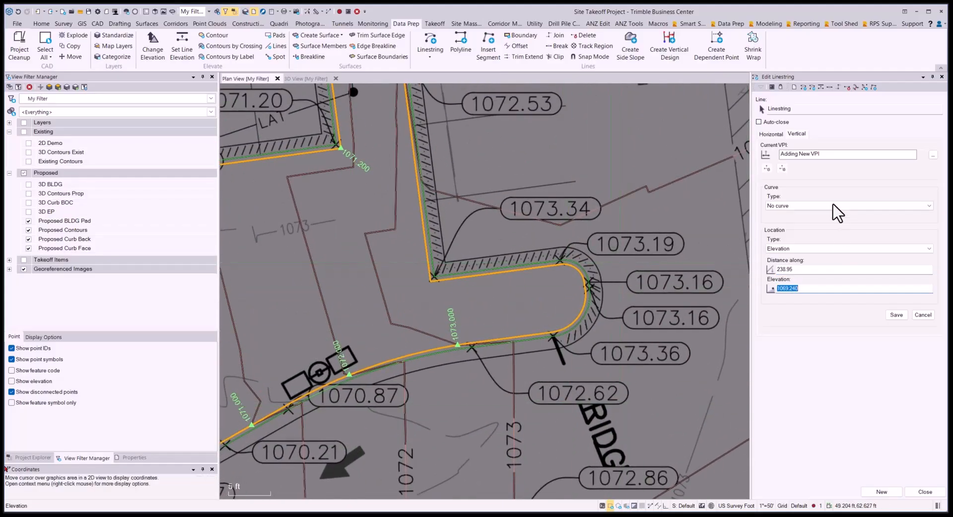
{"action": "left_click", "coordinate": [767, 168]}
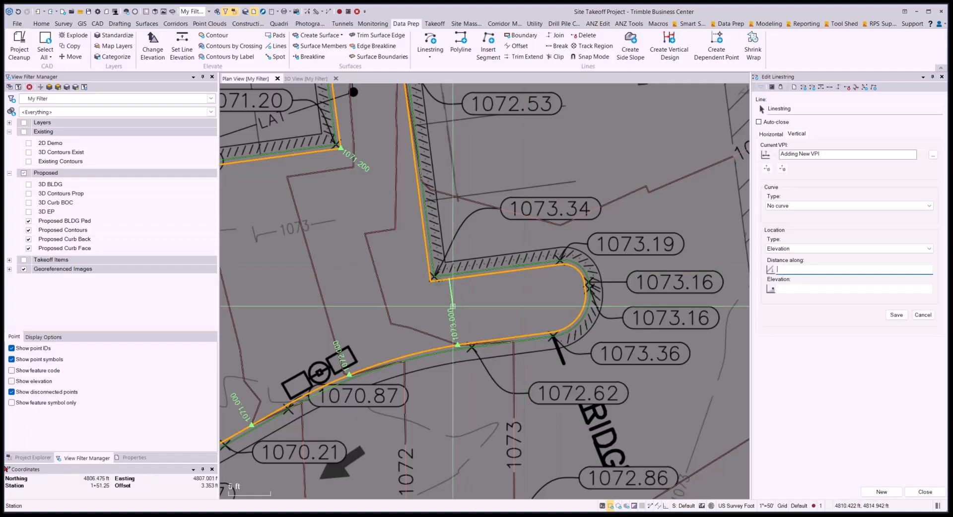
{"action": "scroll", "coordinate": [430, 277], "scroll_direction": "up", "scroll_amount": 2}
{"action": "left_click", "coordinate": [424, 275]}
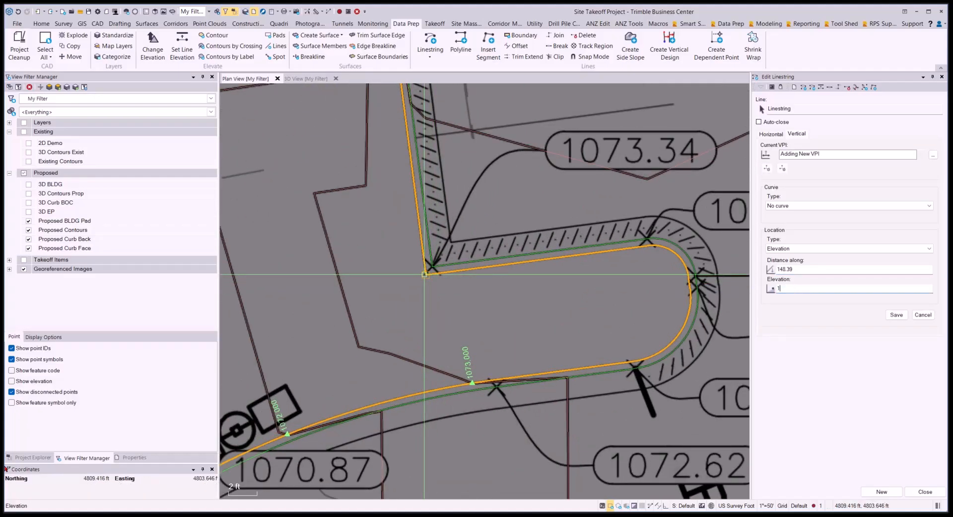
{"action": "key", "text": "Return"}
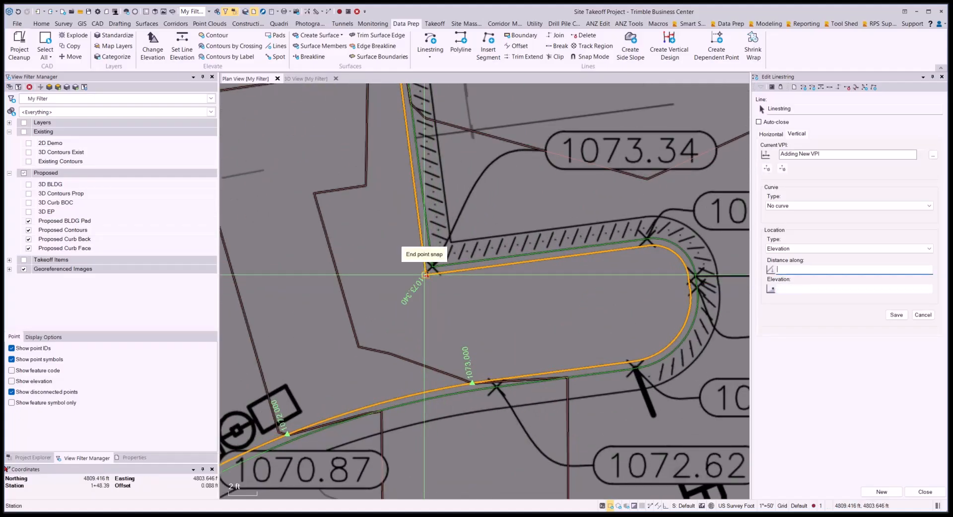
Add a VPI on the right island's end curve beside the 1073.16 spot grade, distance 167.84, with elevation 1073.16+.5
{"action": "scroll", "coordinate": [527, 379], "scroll_direction": "down", "scroll_amount": 2}
{"action": "scroll", "coordinate": [618, 359], "scroll_direction": "up", "scroll_amount": 2}
{"action": "scroll", "coordinate": [586, 308], "scroll_direction": "up", "scroll_amount": 2}
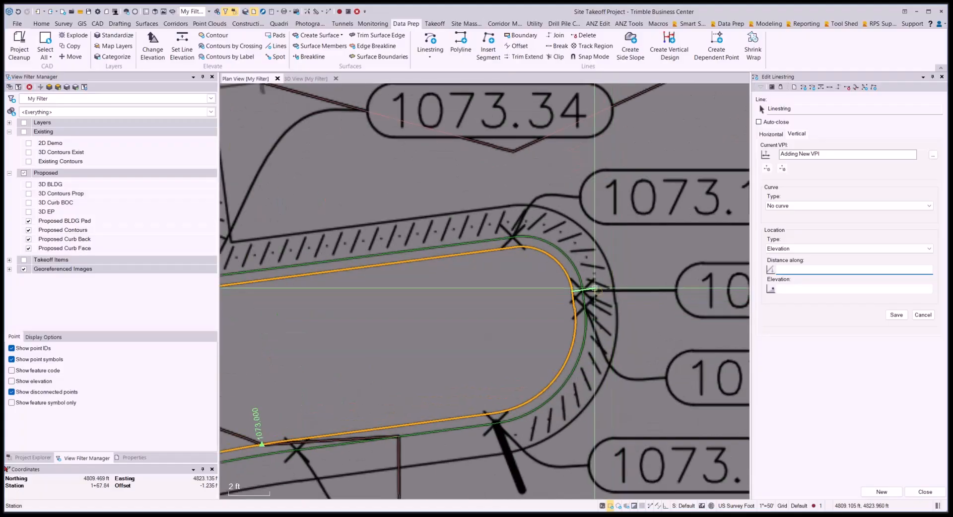
{"action": "left_click", "coordinate": [593, 289]}
{"action": "scroll", "coordinate": [594, 289], "scroll_direction": "down", "scroll_amount": 2}
{"action": "scroll", "coordinate": [594, 289], "scroll_direction": "down", "scroll_amount": 2}
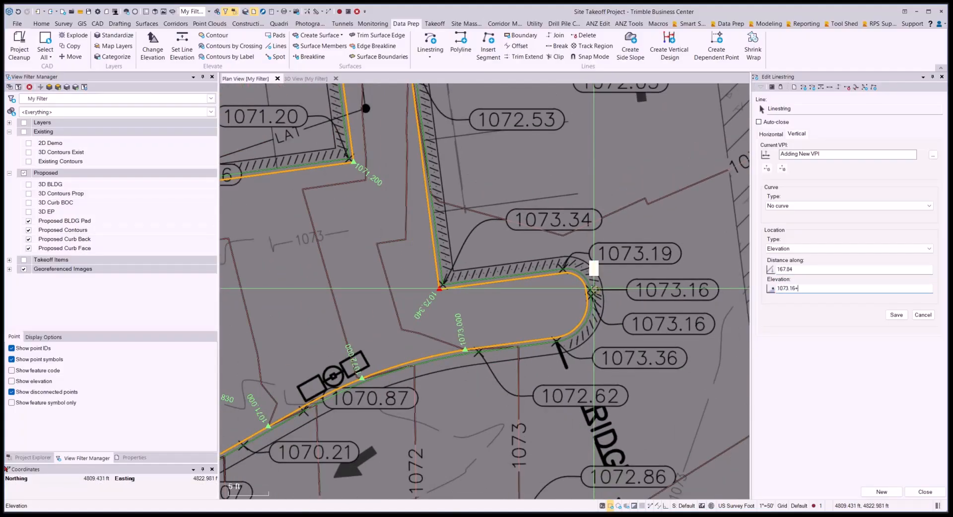
Add 0.5 ft to the VPIs at distances 148.39 and 240.42, setting their elevations to 1073.84 and 1069.65
{"action": "left_click", "coordinate": [778, 156]}
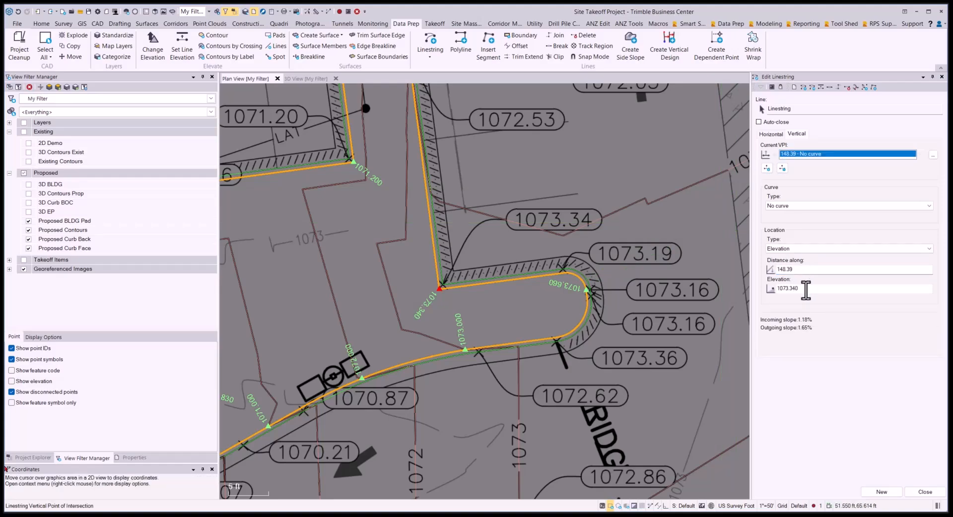
{"action": "left_click", "coordinate": [806, 290]}
{"action": "type", "text": "+.5"}
{"action": "key", "text": "Return"}
{"action": "scroll", "coordinate": [475, 345], "scroll_direction": "up", "scroll_amount": 2}
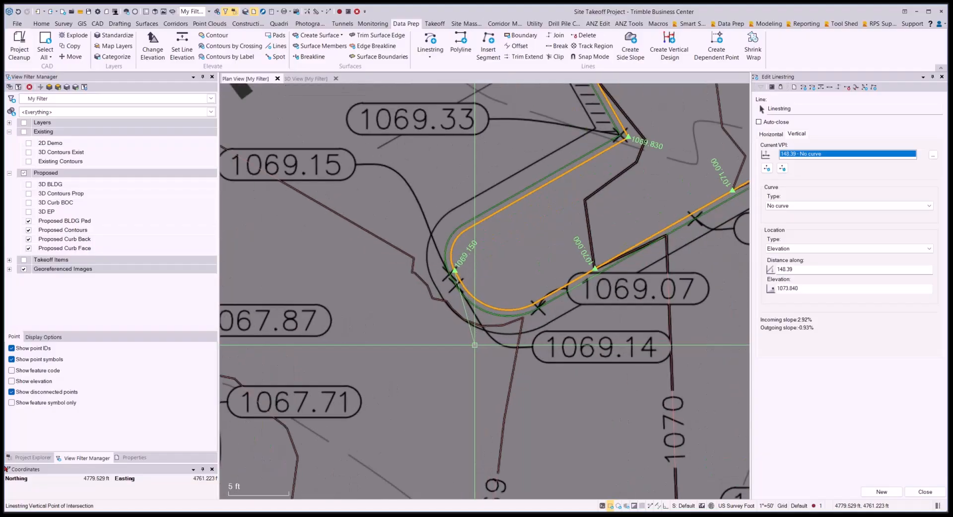
{"action": "left_click", "coordinate": [455, 271]}
{"action": "left_click", "coordinate": [818, 289]}
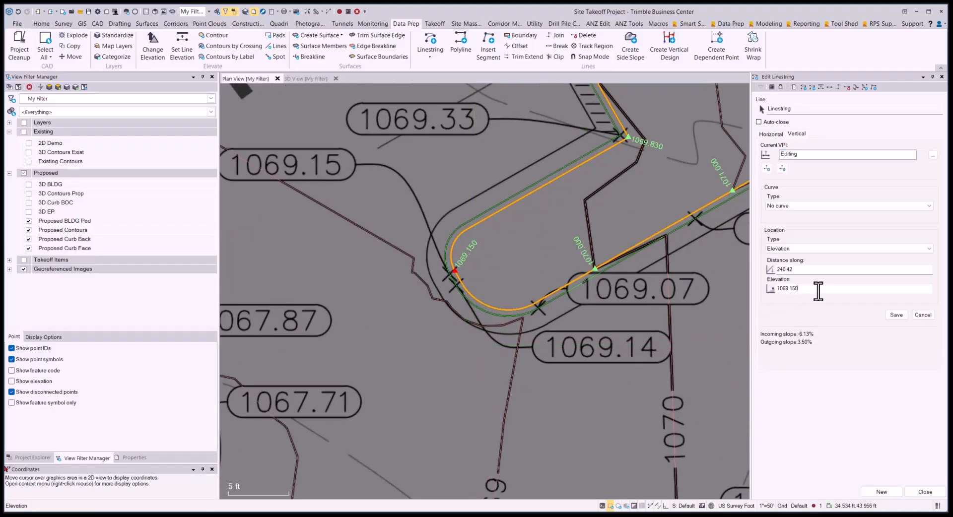
{"action": "type", "text": "+.5"}
{"action": "key", "text": "Return"}
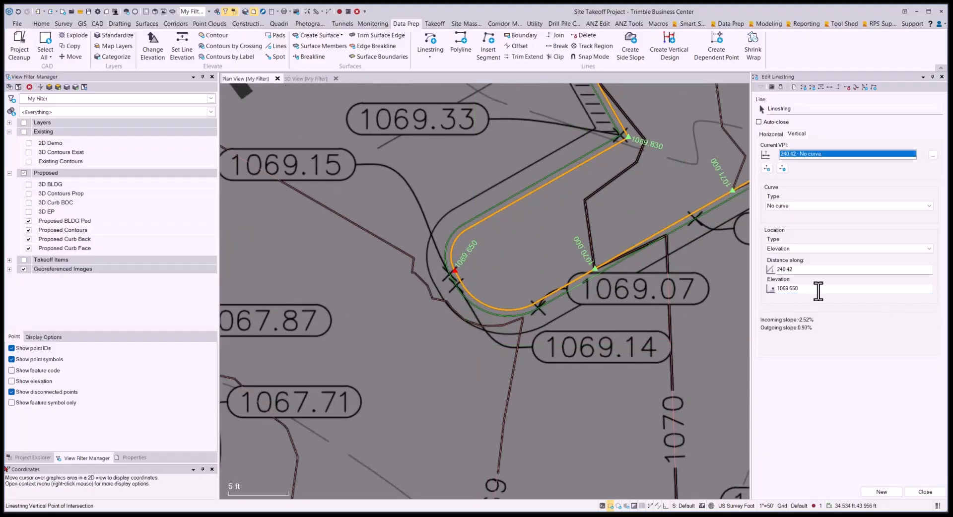
Add a VPI on the upper island's end curve beside the 1071.88 spot grade, distance 104.27, with elevation 1072.38
{"action": "scroll", "coordinate": [496, 342], "scroll_direction": "down", "scroll_amount": 3}
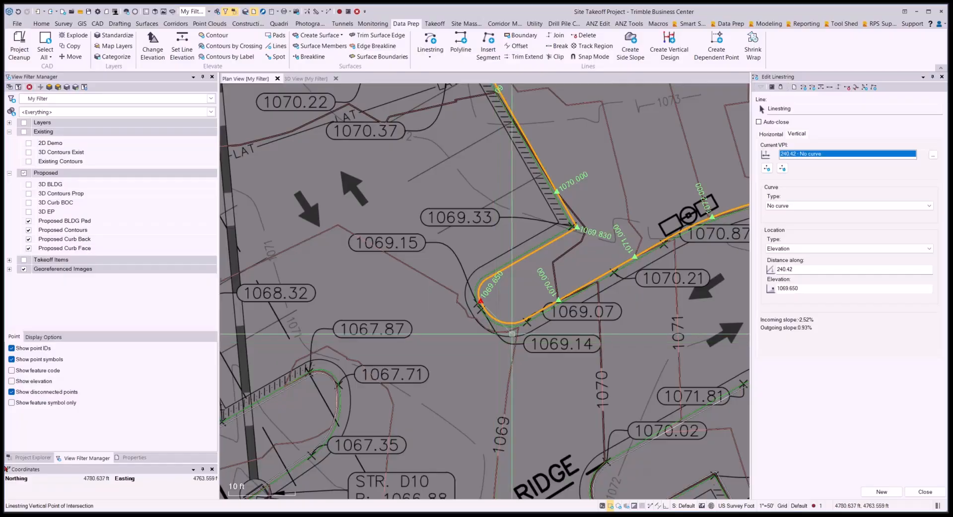
{"action": "scroll", "coordinate": [566, 271], "scroll_direction": "down", "scroll_amount": 2}
{"action": "middle_click_drag", "start_coordinate": [694, 149], "coordinate": [478, 264]}
{"action": "scroll", "coordinate": [496, 208], "scroll_direction": "up", "scroll_amount": 5}
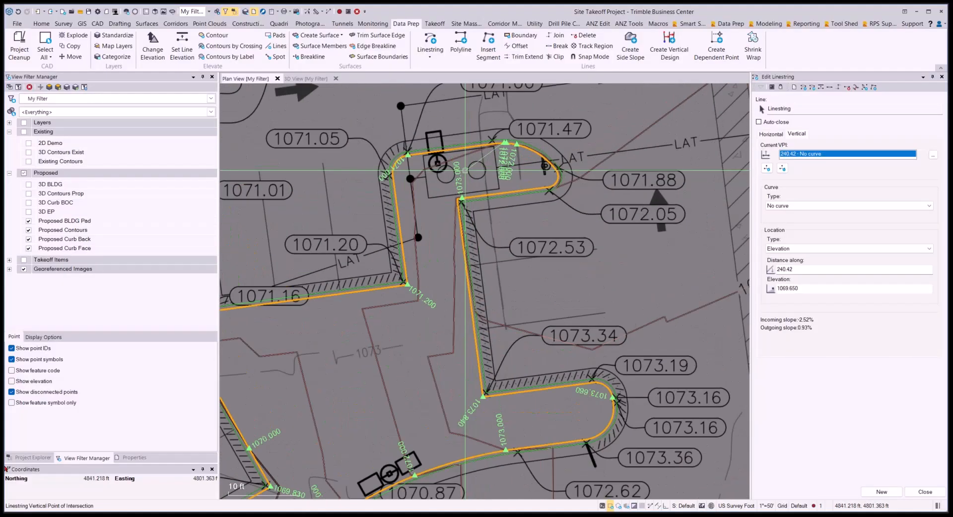
{"action": "scroll", "coordinate": [469, 214], "scroll_direction": "up", "scroll_amount": 2}
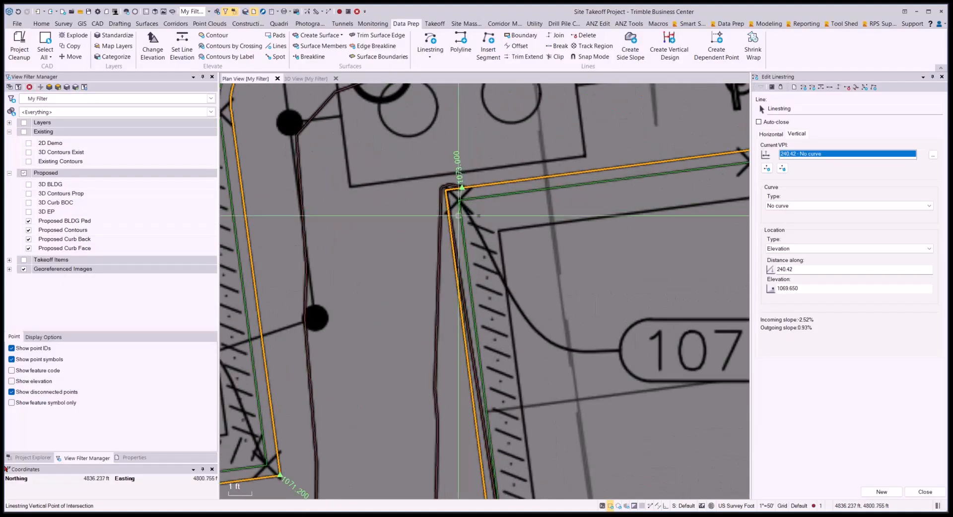
{"action": "scroll", "coordinate": [454, 235], "scroll_direction": "down", "scroll_amount": 2}
{"action": "scroll", "coordinate": [424, 225], "scroll_direction": "down", "scroll_amount": 2}
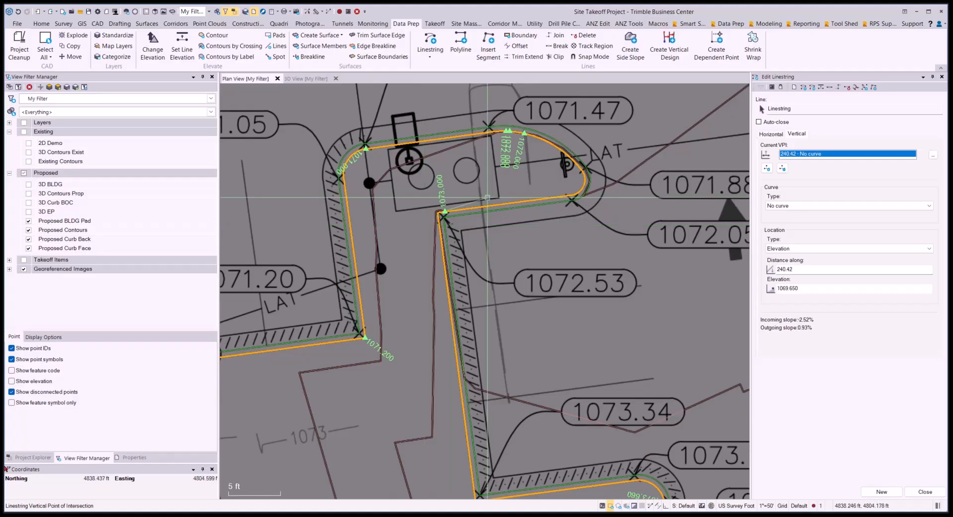
{"action": "scroll", "coordinate": [462, 208], "scroll_direction": "up", "scroll_amount": 3}
{"action": "scroll", "coordinate": [526, 214], "scroll_direction": "down", "scroll_amount": 2}
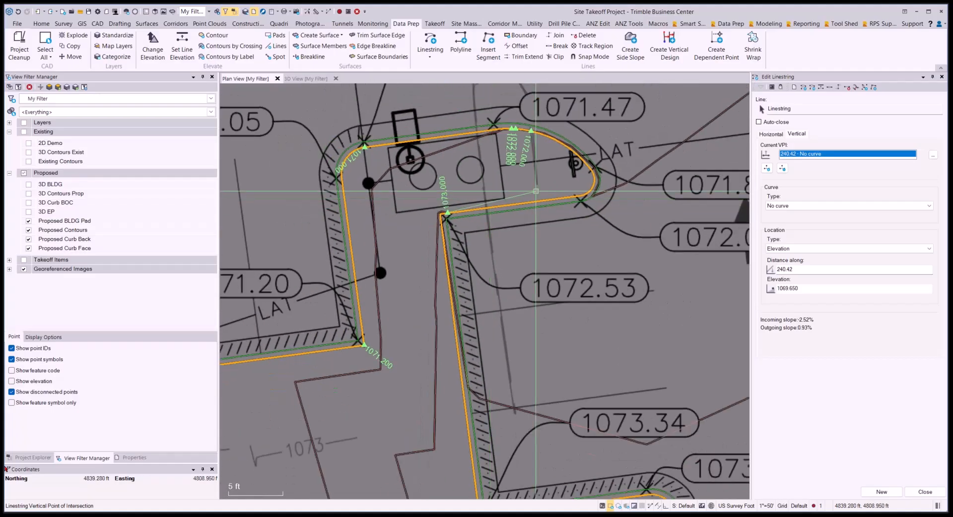
{"action": "scroll", "coordinate": [628, 170], "scroll_direction": "up", "scroll_amount": 4}
{"action": "left_click", "coordinate": [768, 169]}
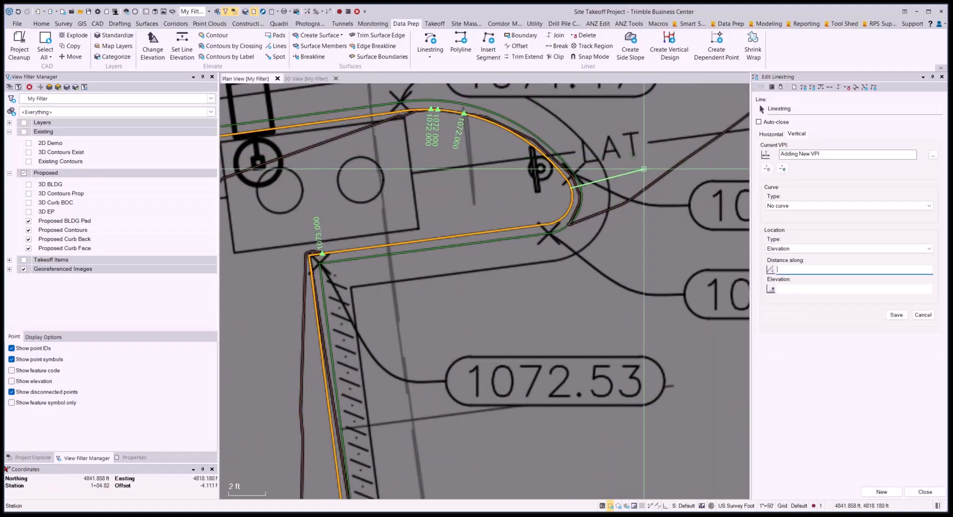
{"action": "scroll", "coordinate": [607, 151], "scroll_direction": "down", "scroll_amount": 2}
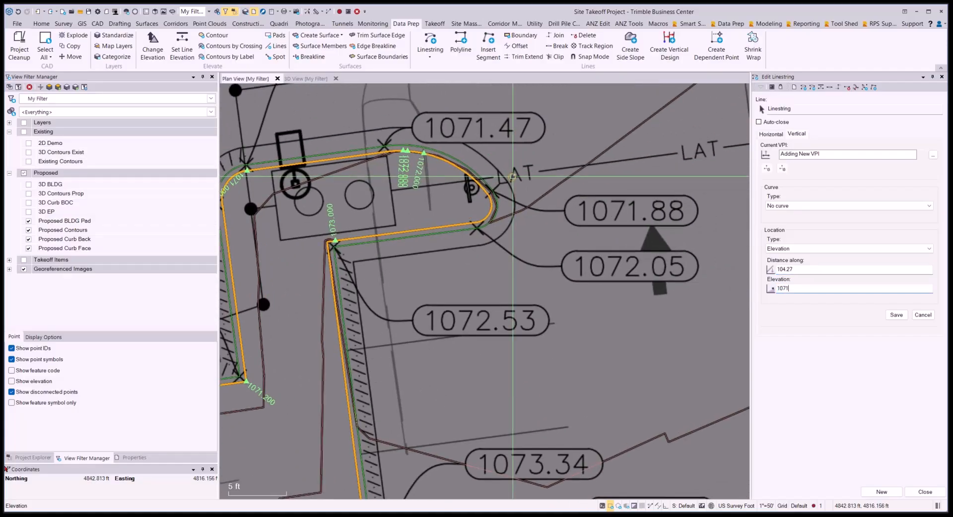
{"action": "key", "text": "Return"}
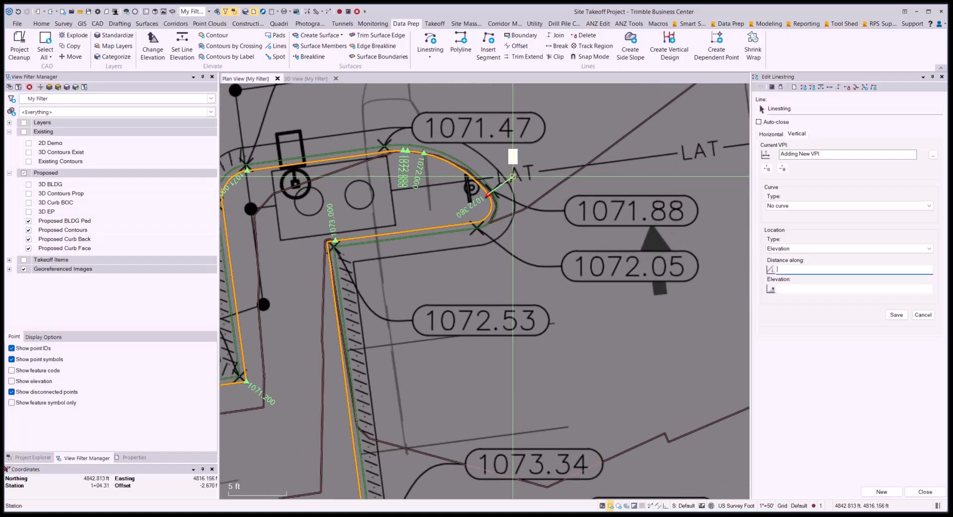
Switch the linestring being edited to the back-of-curb line of the island to the south, beside the 1071.81 spot grade
{"action": "scroll", "coordinate": [513, 177], "scroll_direction": "down", "scroll_amount": 3}
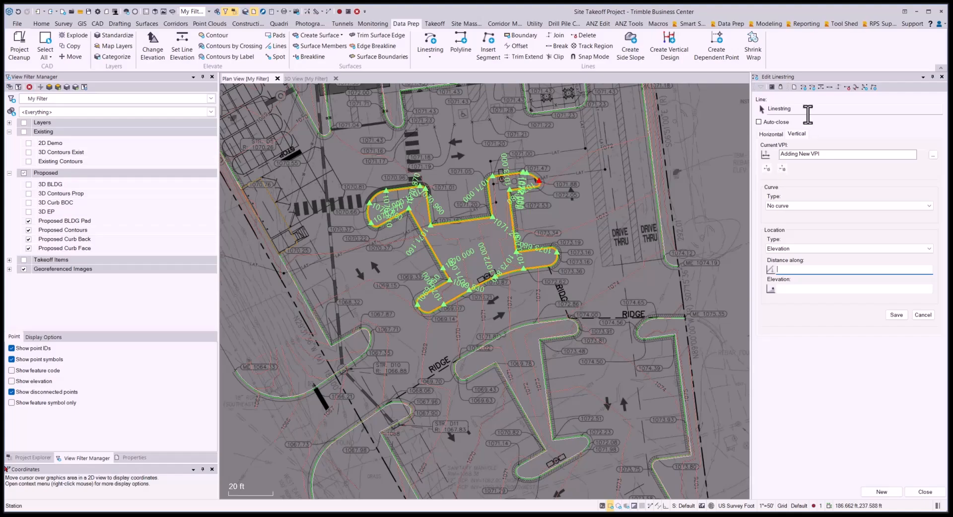
{"action": "left_click", "coordinate": [808, 114]}
{"action": "scroll", "coordinate": [531, 342], "scroll_direction": "up", "scroll_amount": 5}
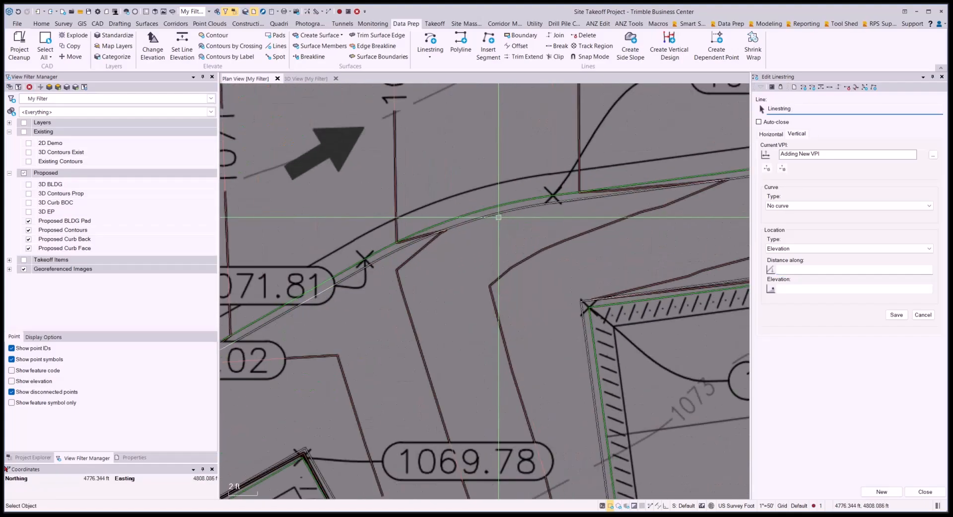
{"action": "left_click", "coordinate": [498, 216]}
{"action": "scroll", "coordinate": [498, 217], "scroll_direction": "down", "scroll_amount": 2}
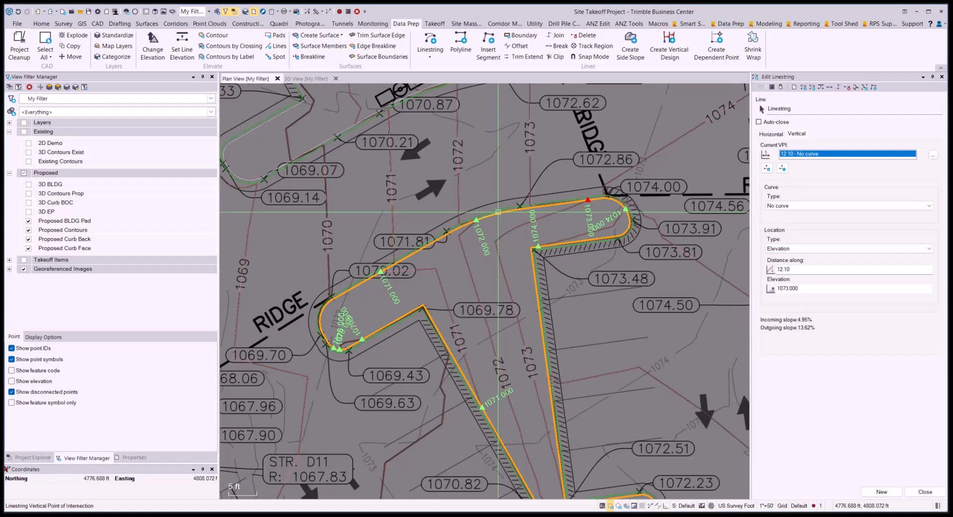
Add VPIs beside the 1071.98 and 1072.23 spot grades, at distances 110.42 and 100.36, with elevations 1071.98+.5 and 1072.23+.5
{"action": "left_click", "coordinate": [767, 166]}
{"action": "middle_click_drag", "start_coordinate": [534, 328], "coordinate": [539, 178]}
{"action": "scroll", "coordinate": [561, 376], "scroll_direction": "up", "scroll_amount": 3}
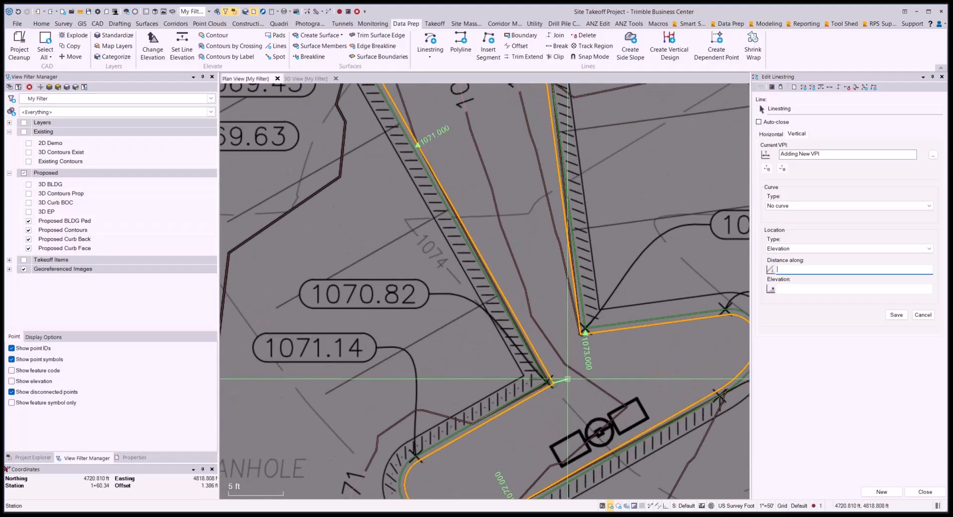
{"action": "middle_click_drag", "start_coordinate": [567, 379], "coordinate": [472, 207]}
{"action": "left_click", "coordinate": [614, 217]}
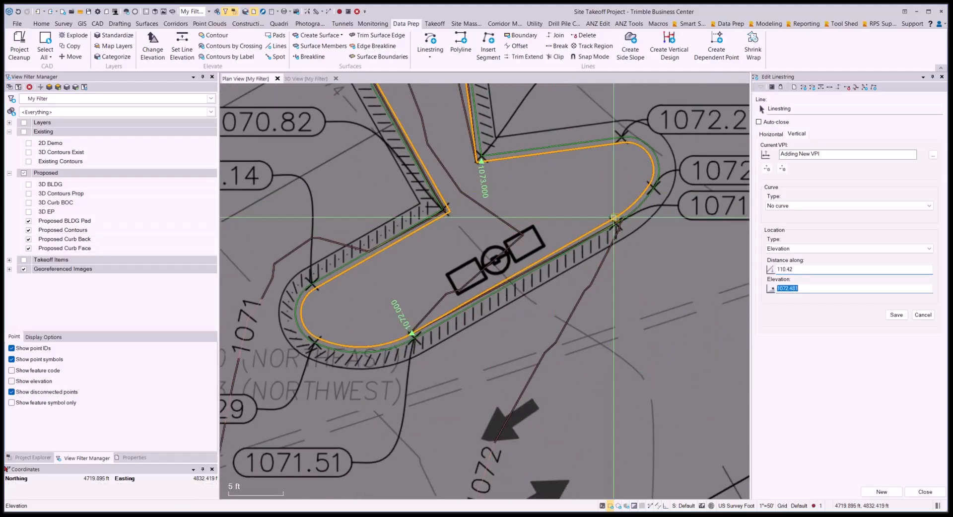
{"action": "middle_click_drag", "start_coordinate": [614, 217], "coordinate": [473, 248]}
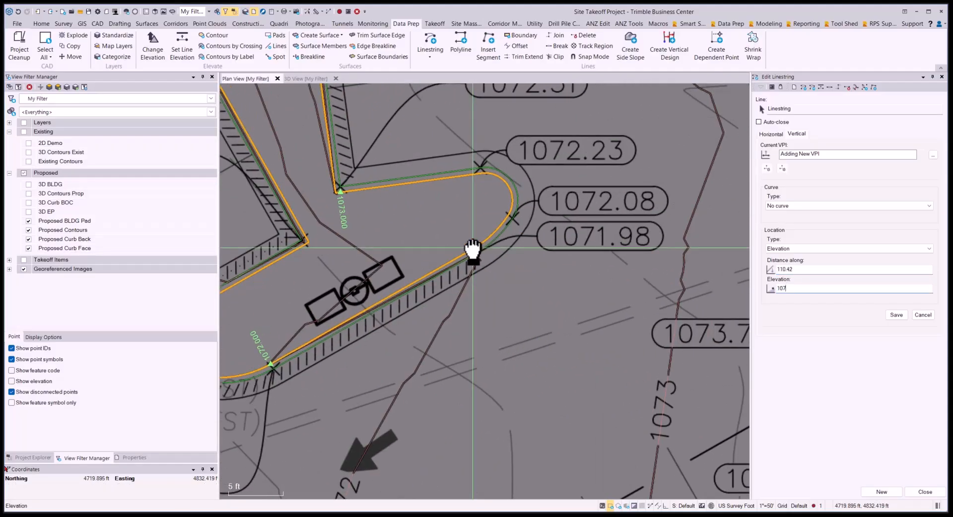
{"action": "type", "text": "1071.98+.5"}
{"action": "key", "text": "Return"}
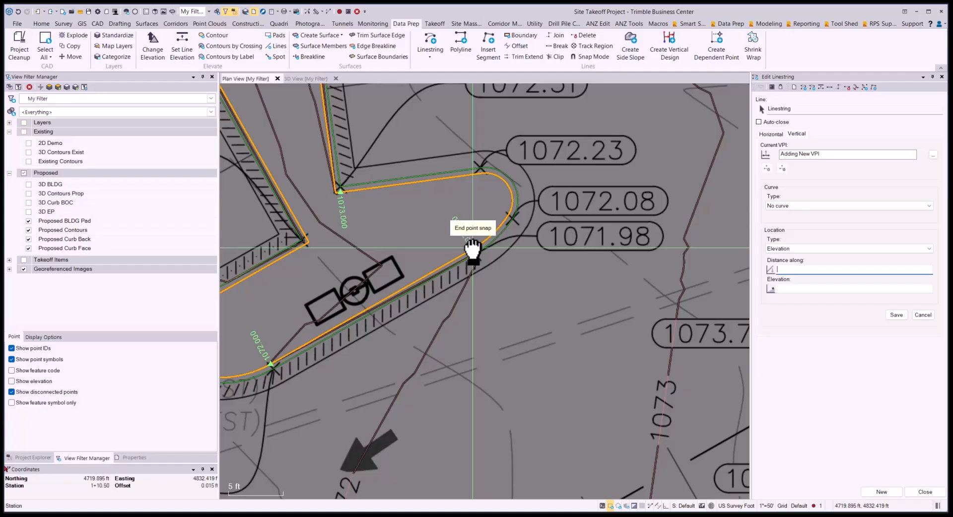
{"action": "left_click", "coordinate": [478, 174]}
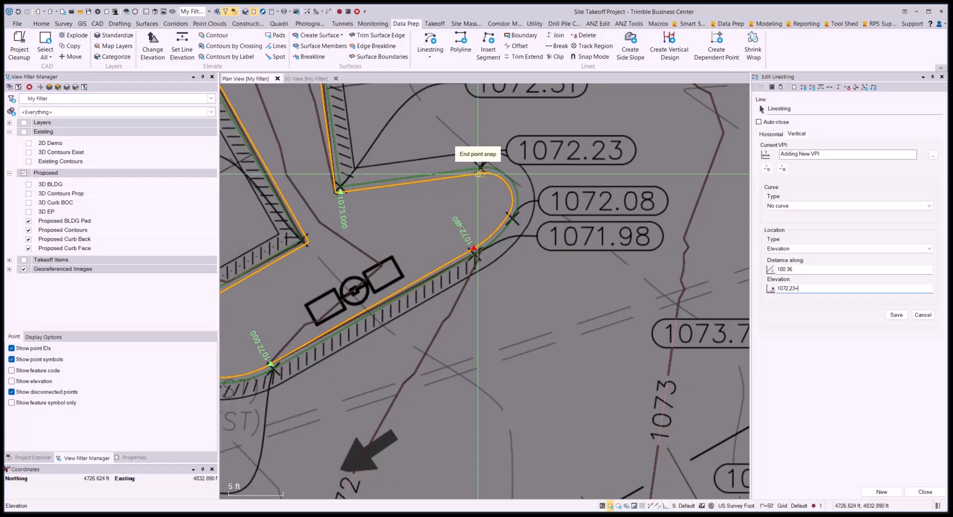
{"action": "key", "text": "Return"}
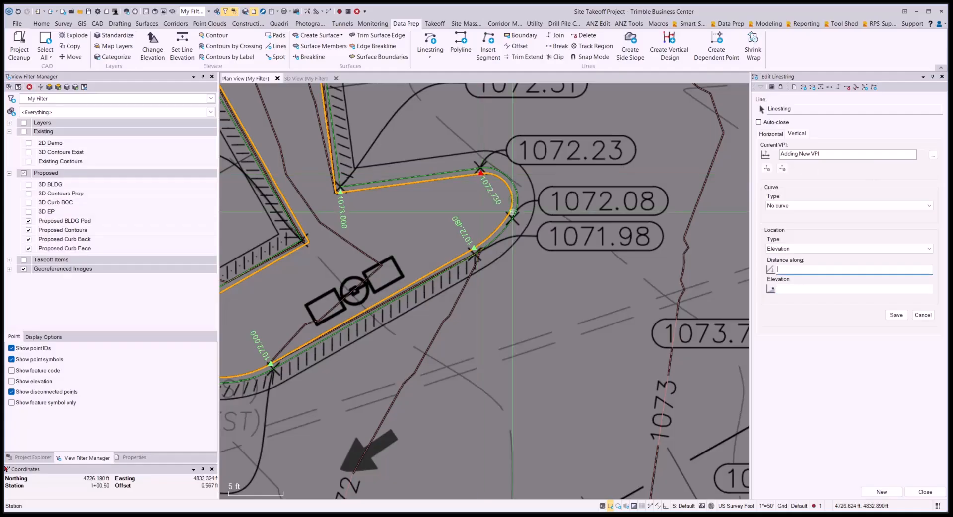
Add a VPI at the inner corner beside the 1070.82 spot grade, distance 160.34, with elevation 1070.82
{"action": "scroll", "coordinate": [576, 339], "scroll_direction": "down", "scroll_amount": 2}
{"action": "scroll", "coordinate": [575, 340], "scroll_direction": "up", "scroll_amount": 2}
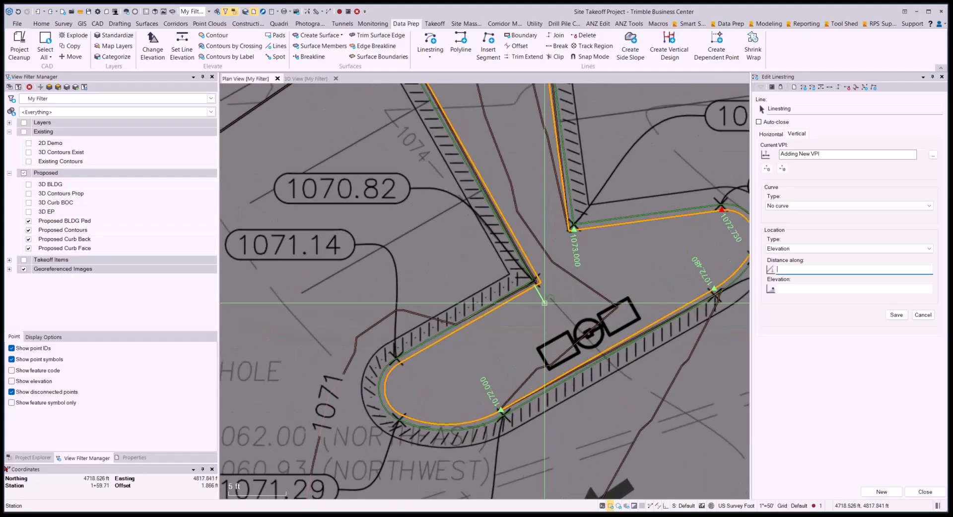
{"action": "left_click", "coordinate": [543, 283]}
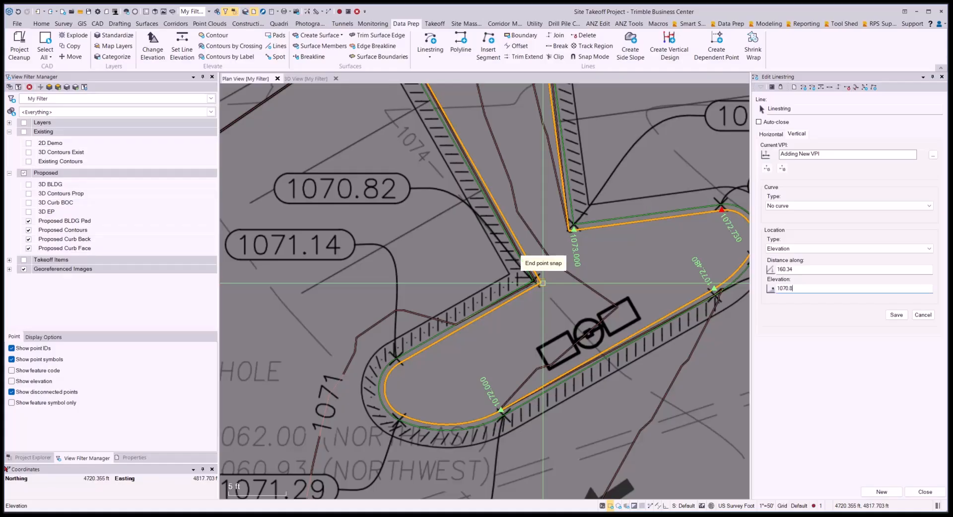
{"action": "type", "text": "1070.82"}
{"action": "key", "text": "Return"}
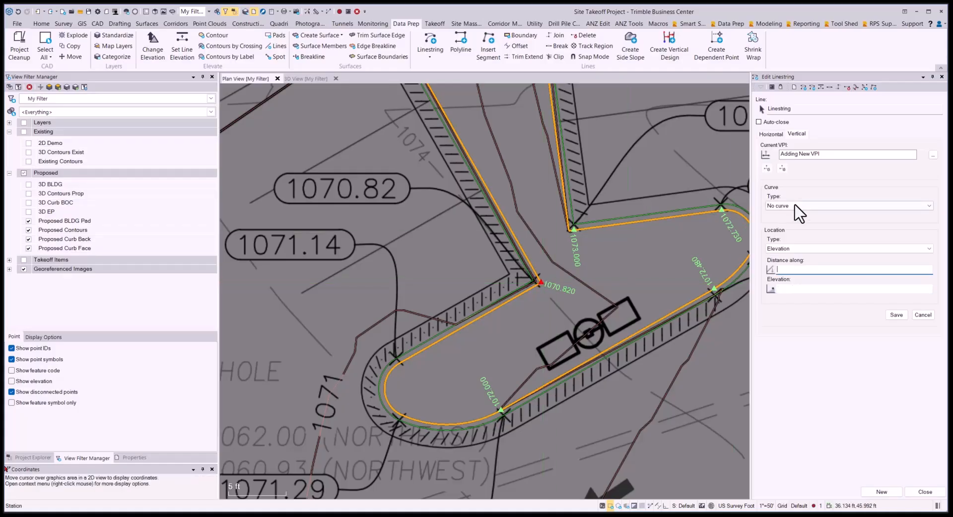
Raise the corner VPI at distance 160.34 by 0.5 ft, setting its elevation to 1071.32
{"action": "left_click", "coordinate": [782, 153]}
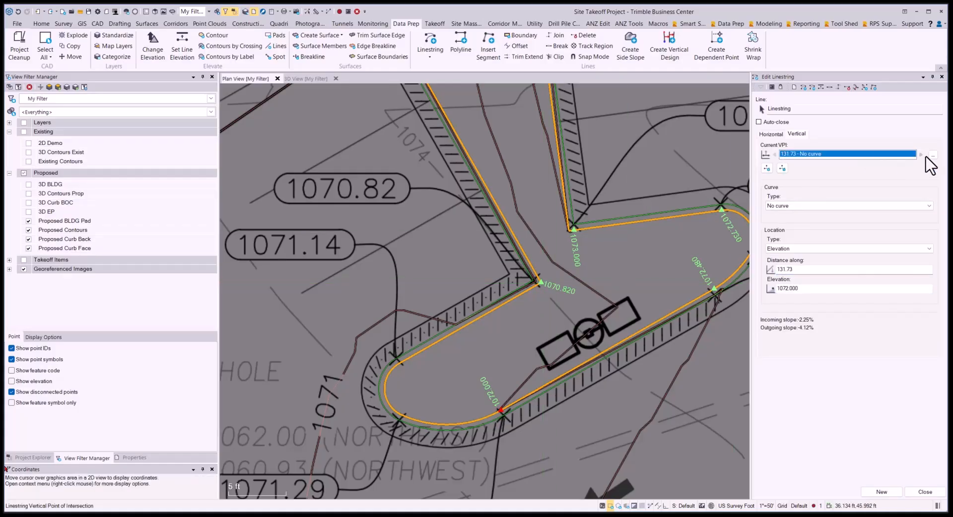
{"action": "left_click", "coordinate": [815, 289]}
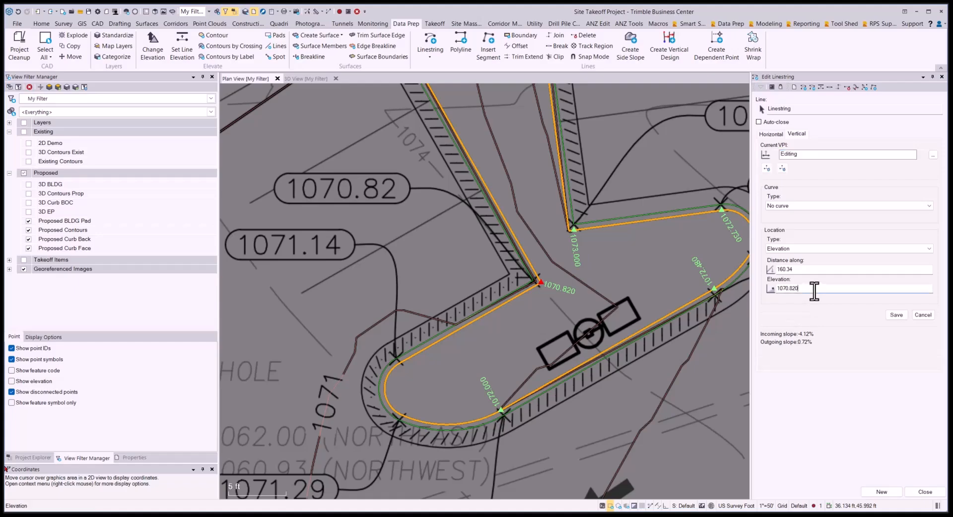
{"action": "type", "text": "+.5"}
{"action": "key", "text": "Return"}
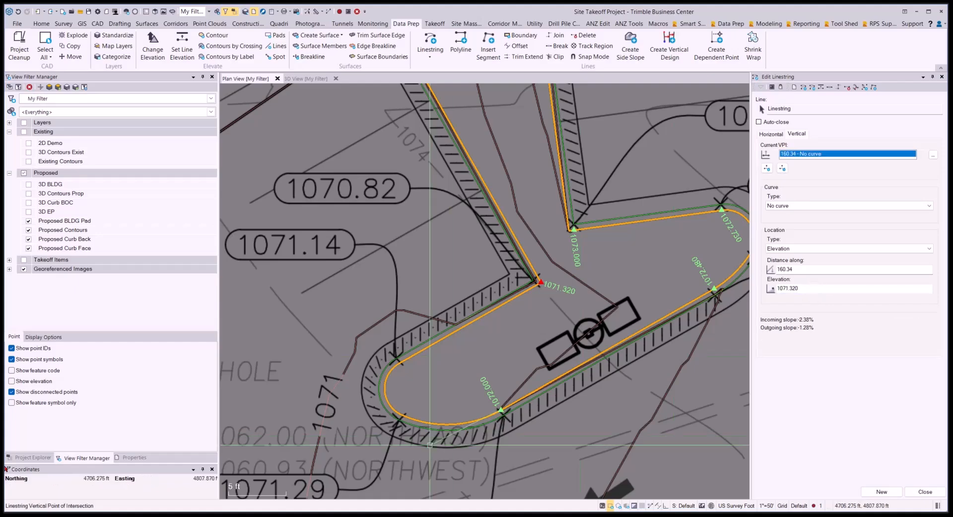
Add a VPI at the inner corner beside the 1069.78 spot grade, distance 206.34, with elevation 1069.78+.5, and finish editing the linestring
{"action": "scroll", "coordinate": [441, 239], "scroll_direction": "down", "scroll_amount": 2}
{"action": "middle_click_drag", "start_coordinate": [441, 239], "coordinate": [670, 342]}
{"action": "scroll", "coordinate": [536, 208], "scroll_direction": "up", "scroll_amount": 2}
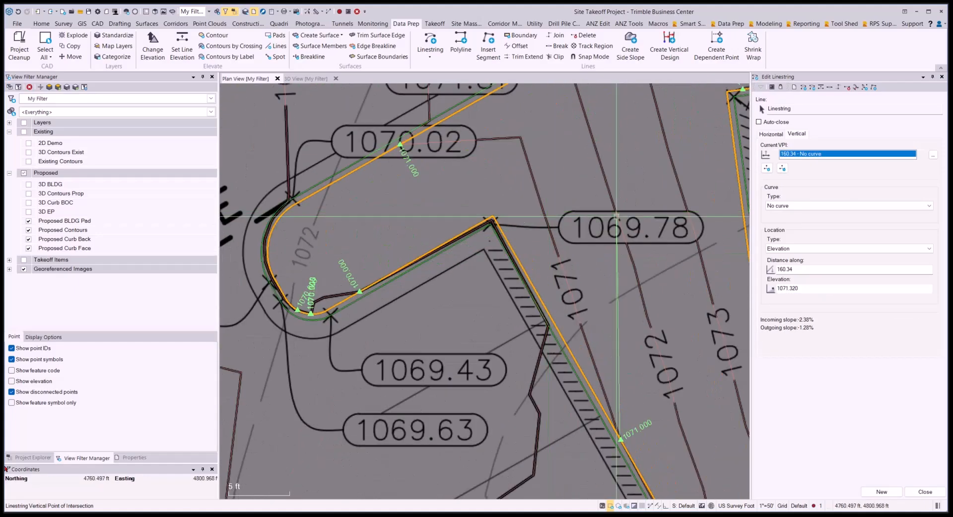
{"action": "left_click", "coordinate": [766, 169]}
{"action": "scroll", "coordinate": [464, 215], "scroll_direction": "up", "scroll_amount": 2}
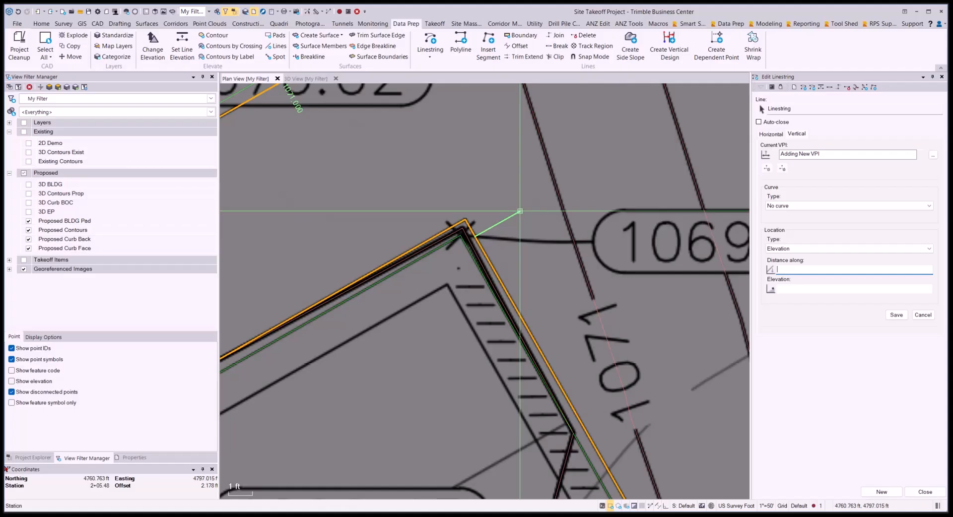
{"action": "left_click", "coordinate": [465, 219]}
{"action": "scroll", "coordinate": [465, 219], "scroll_direction": "down", "scroll_amount": 1}
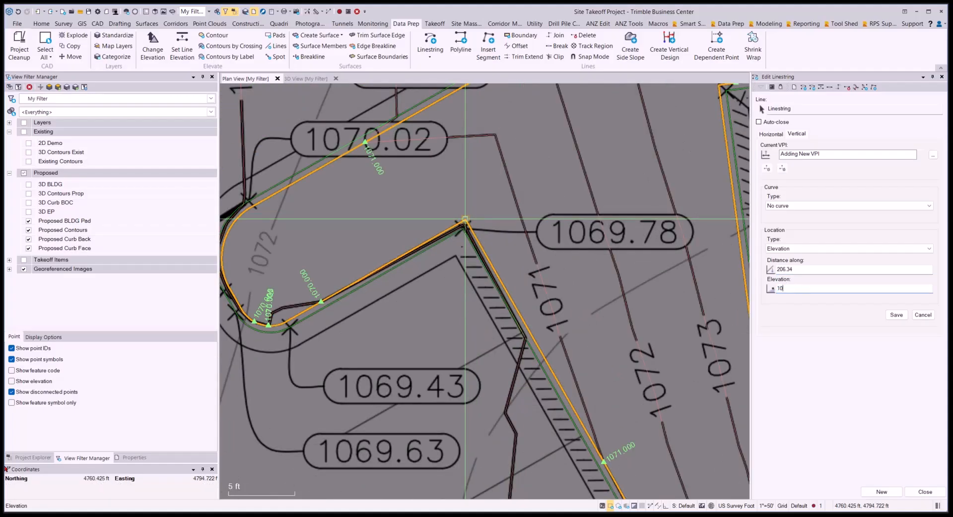
{"action": "type", "text": "1069.78+"}
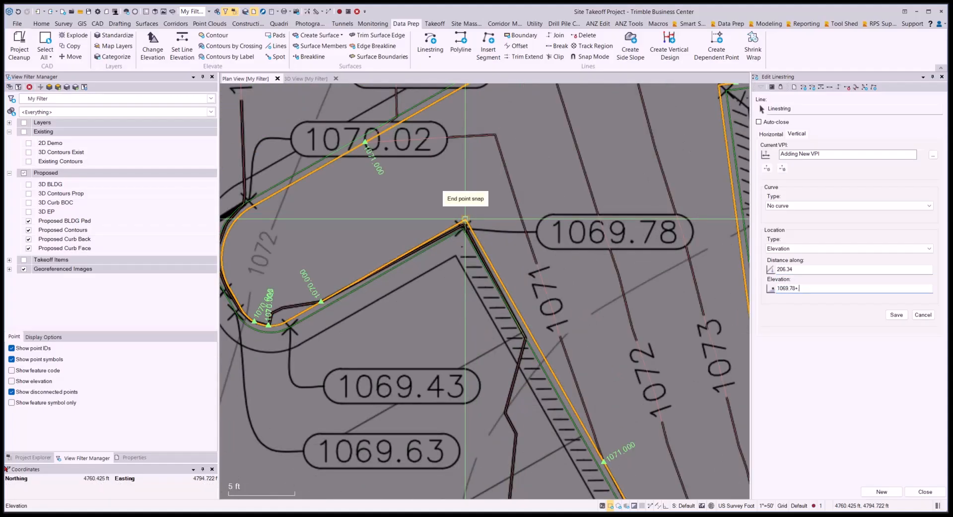
{"action": "type", "text": ".5"}
{"action": "key", "text": "Return"}
{"action": "scroll", "coordinate": [466, 217], "scroll_direction": "down", "scroll_amount": 2}
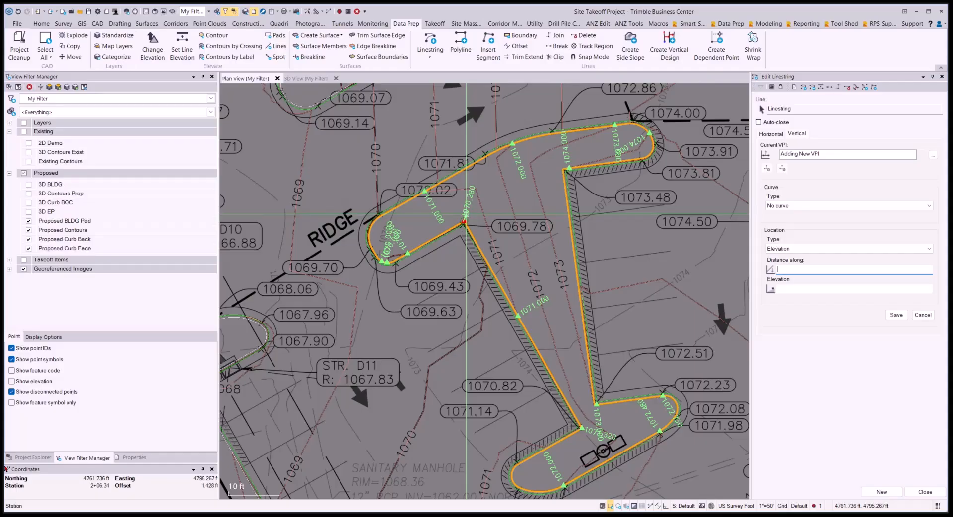
{"action": "scroll", "coordinate": [466, 214], "scroll_direction": "down", "scroll_amount": 2}
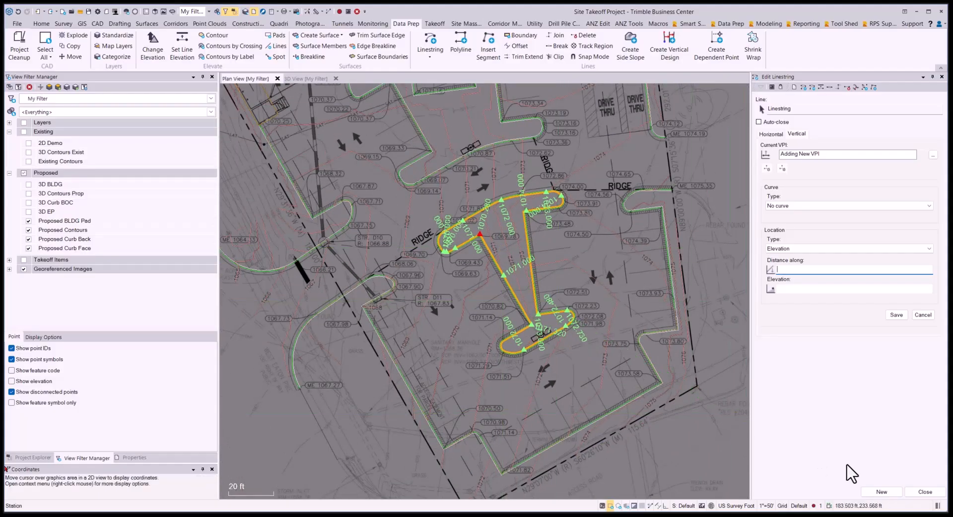
{"action": "left_click", "coordinate": [921, 492]}
Examine the elevated back-of-curb and curb-face lines against the proposed contours across the whole site in the 3D view
{"action": "left_click", "coordinate": [305, 78]}
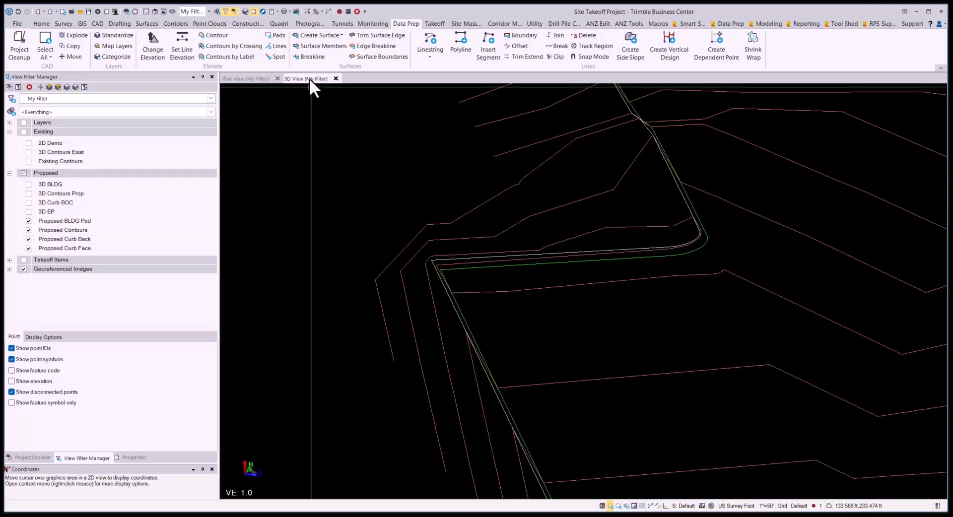
{"action": "scroll", "coordinate": [668, 427], "scroll_direction": "up", "scroll_amount": 3}
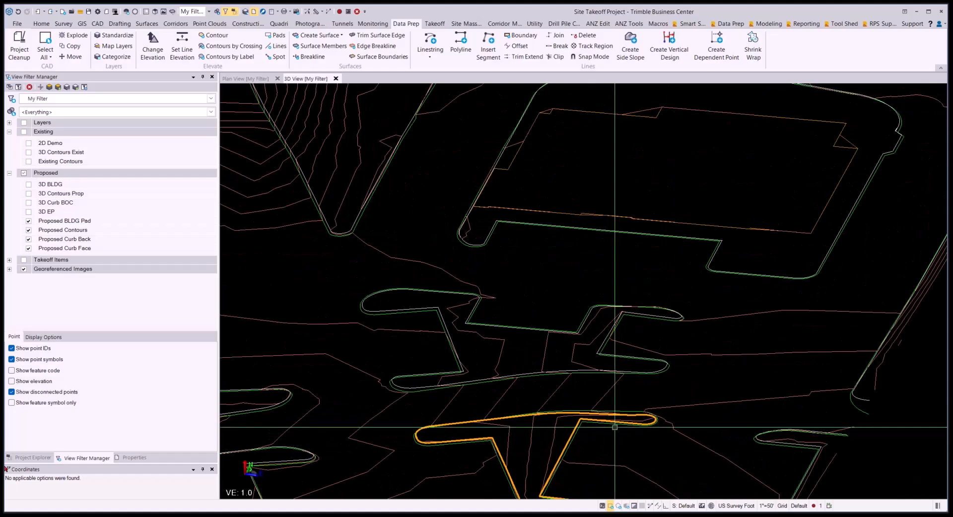
{"action": "middle_click_drag", "start_coordinate": [604, 442], "coordinate": [594, 323]}
{"action": "scroll", "coordinate": [777, 315], "scroll_direction": "up", "scroll_amount": 2}
{"action": "middle_click_drag", "start_coordinate": [726, 328], "coordinate": [547, 347], "text": "shift"}
{"action": "scroll", "coordinate": [641, 346], "scroll_direction": "down", "scroll_amount": 3}
{"action": "scroll", "coordinate": [378, 345], "scroll_direction": "up", "scroll_amount": 4}
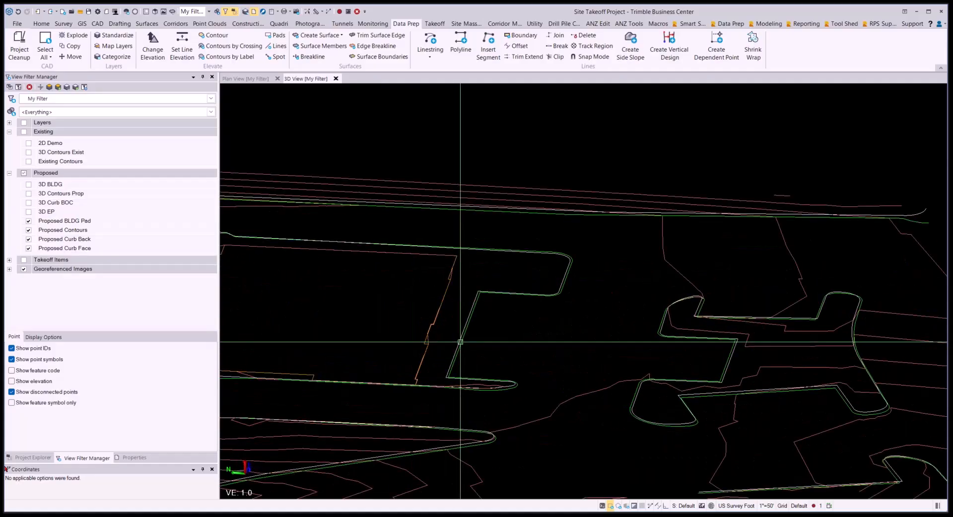
{"action": "middle_click_drag", "start_coordinate": [569, 306], "coordinate": [472, 308], "text": "shift"}
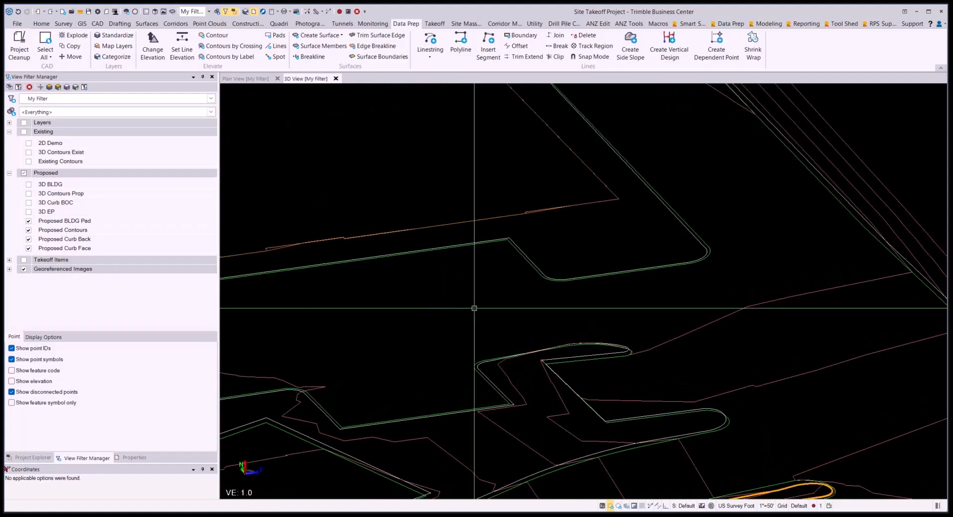
{"action": "scroll", "coordinate": [598, 304], "scroll_direction": "down", "scroll_amount": 4}
{"action": "middle_click_drag", "start_coordinate": [597, 305], "coordinate": [587, 297], "text": "shift"}
{"action": "scroll", "coordinate": [587, 297], "scroll_direction": "down", "scroll_amount": 3}
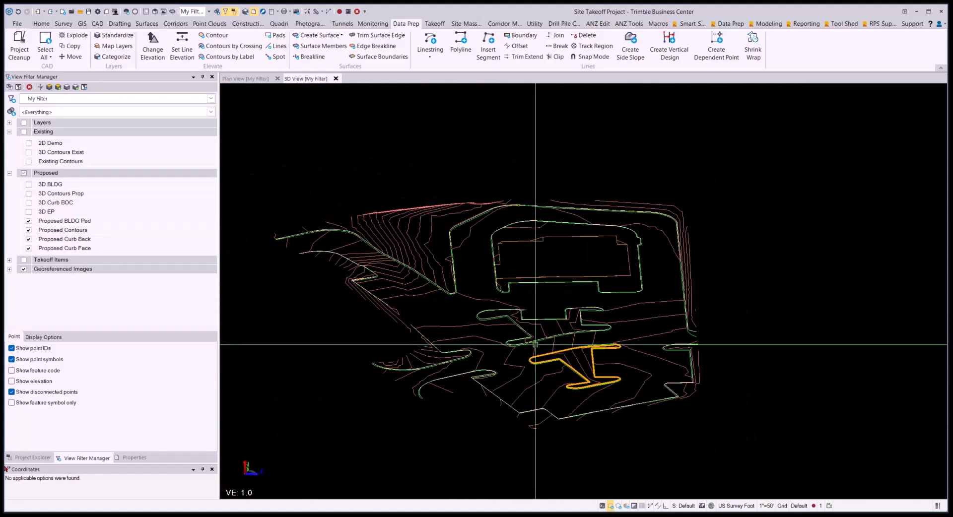
{"action": "scroll", "coordinate": [384, 360], "scroll_direction": "up", "scroll_amount": 6}
{"action": "middle_click_drag", "start_coordinate": [391, 373], "coordinate": [711, 329], "text": "shift"}
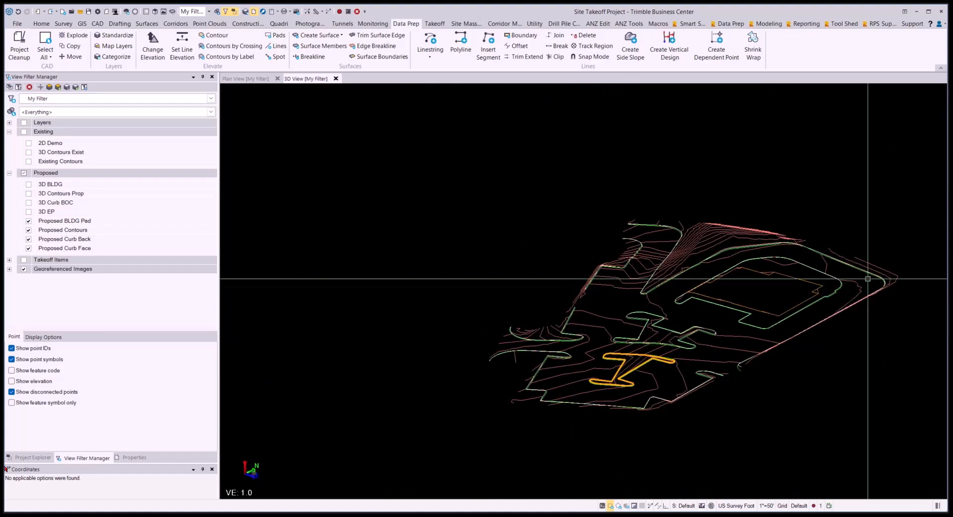
{"action": "scroll", "coordinate": [705, 229], "scroll_direction": "up", "scroll_amount": 5}
{"action": "middle_click_drag", "start_coordinate": [538, 236], "coordinate": [585, 424]}
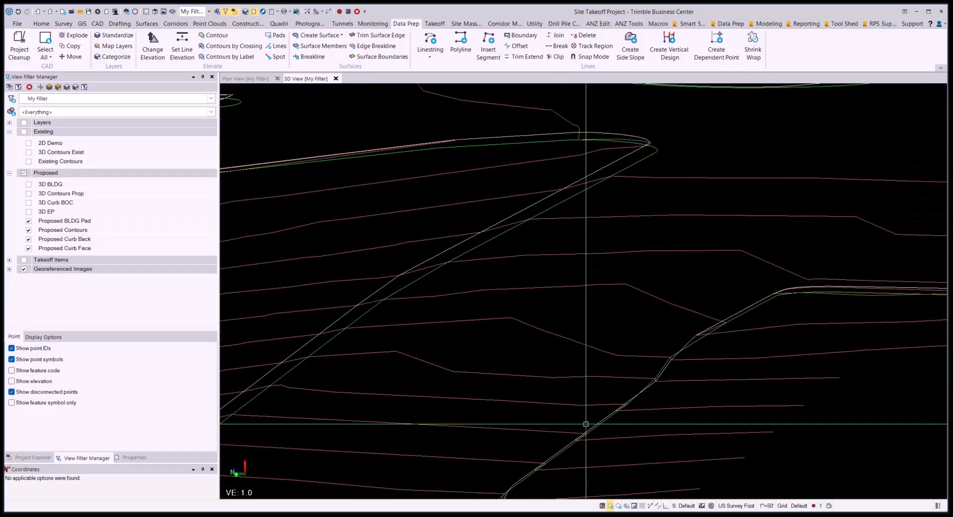
Check the elevation properties of successive proposed contours crossing the entrance drive in the 3D view
{"action": "right_click", "coordinate": [664, 409]}
{"action": "key", "text": "F11"}
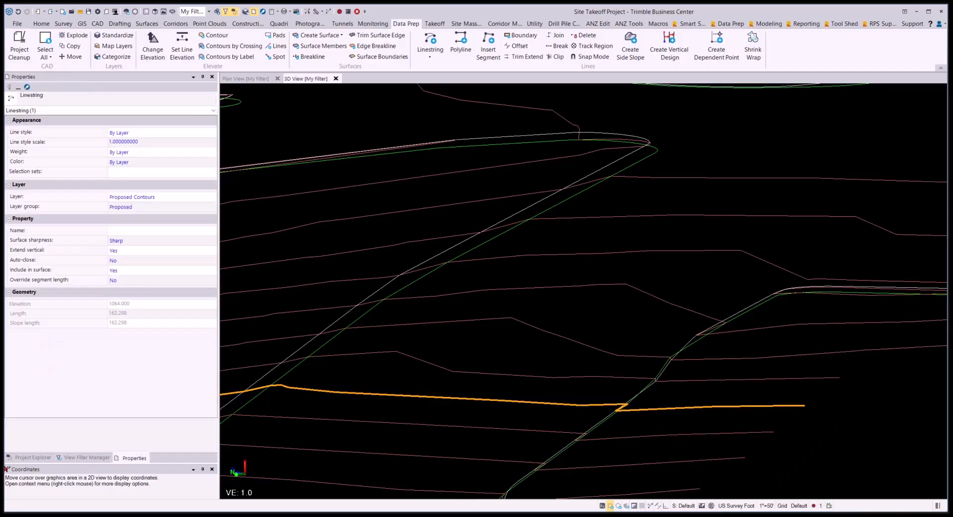
{"action": "left_click", "coordinate": [587, 378]}
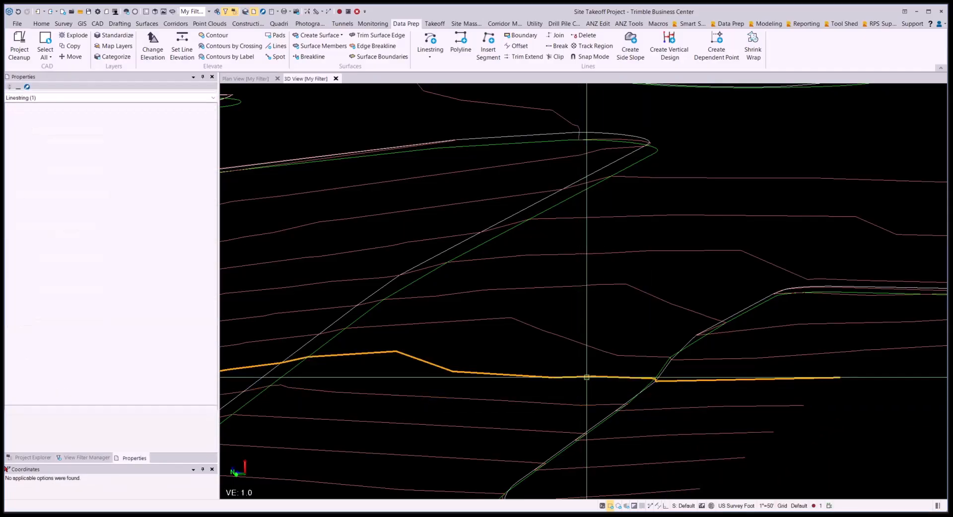
{"action": "left_click", "coordinate": [609, 352]}
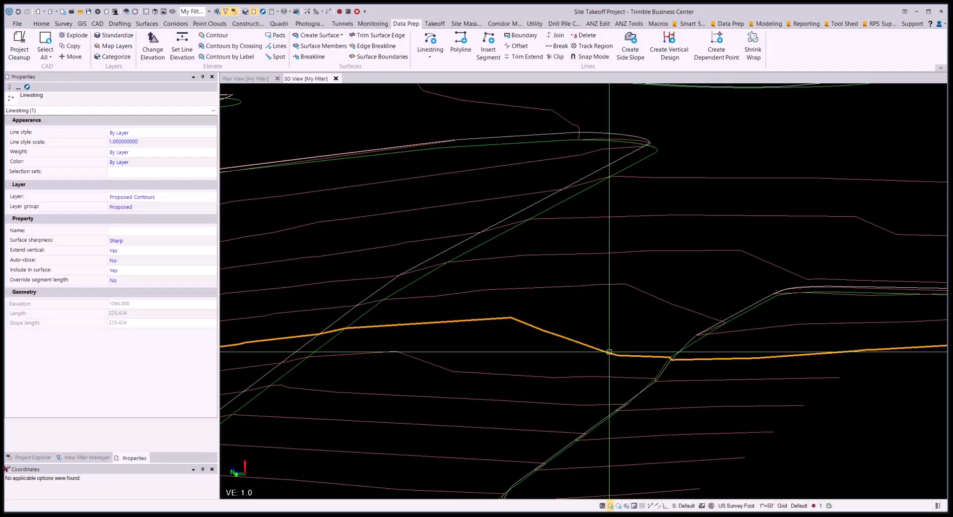
{"action": "left_click", "coordinate": [647, 295]}
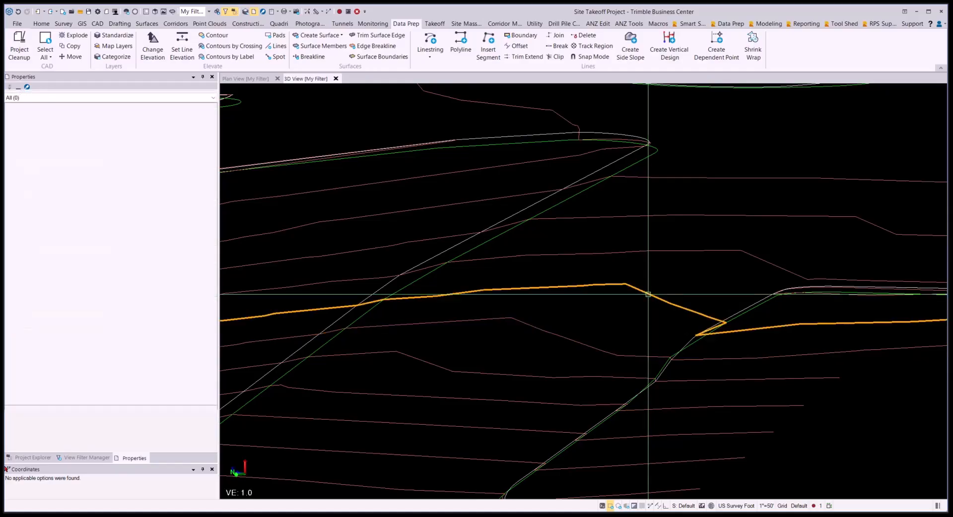
{"action": "scroll", "coordinate": [726, 251], "scroll_direction": "down", "scroll_amount": 2}
{"action": "middle_click_drag", "start_coordinate": [453, 311], "coordinate": [444, 215]}
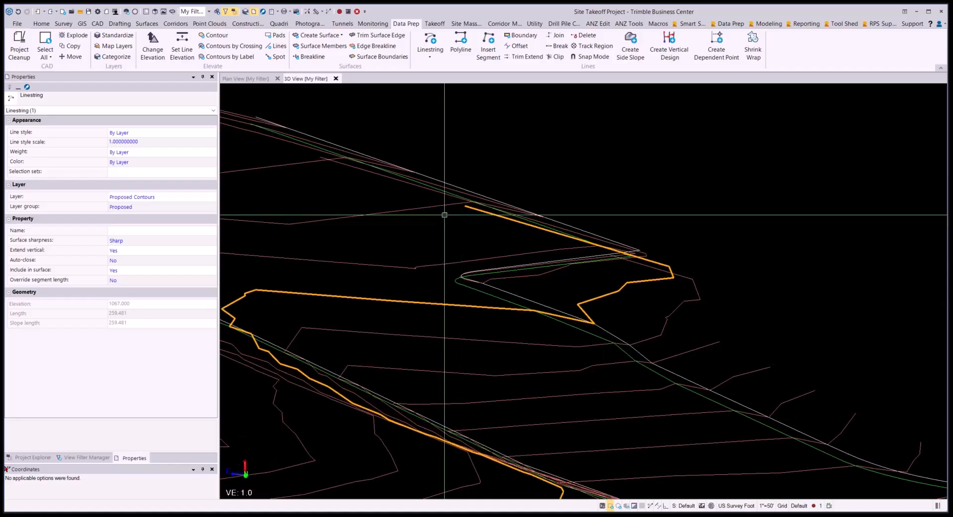
Check the elevation properties of the entrance-drive contours against the plan's 1061, 1063, 1064 and 1065 labels in the plan view
{"action": "left_click", "coordinate": [258, 79]}
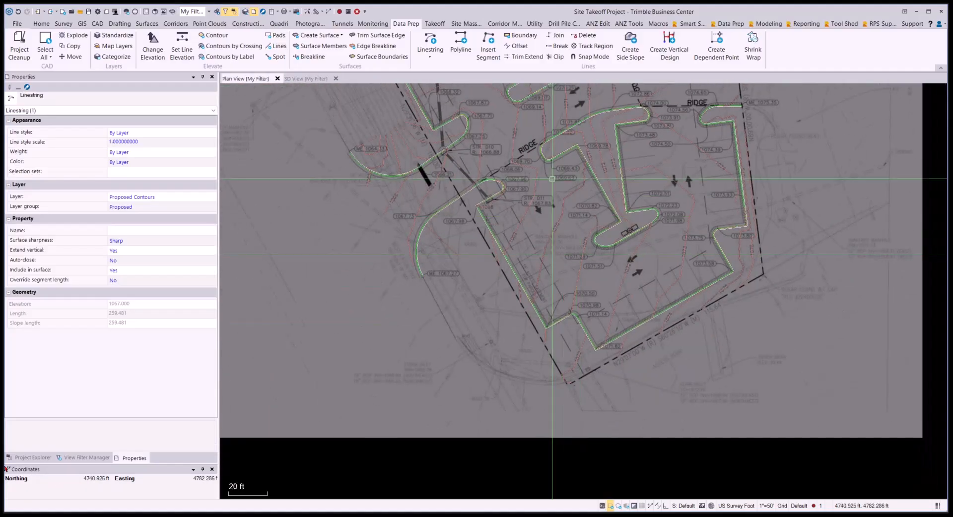
{"action": "middle_click_drag", "start_coordinate": [570, 202], "coordinate": [676, 364]}
{"action": "middle_click_drag", "start_coordinate": [558, 183], "coordinate": [586, 233]}
{"action": "scroll", "coordinate": [586, 233], "scroll_direction": "up", "scroll_amount": 5}
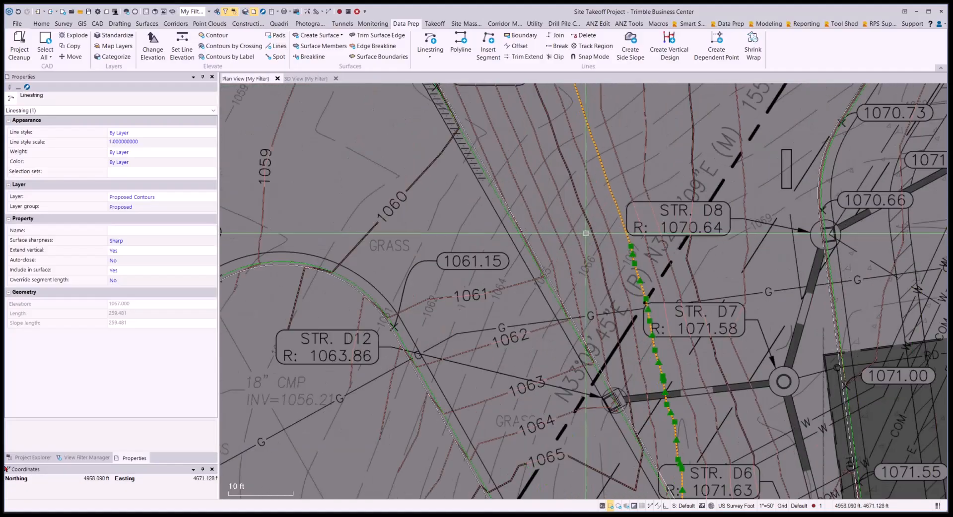
{"action": "middle_click_drag", "start_coordinate": [608, 335], "coordinate": [562, 253]}
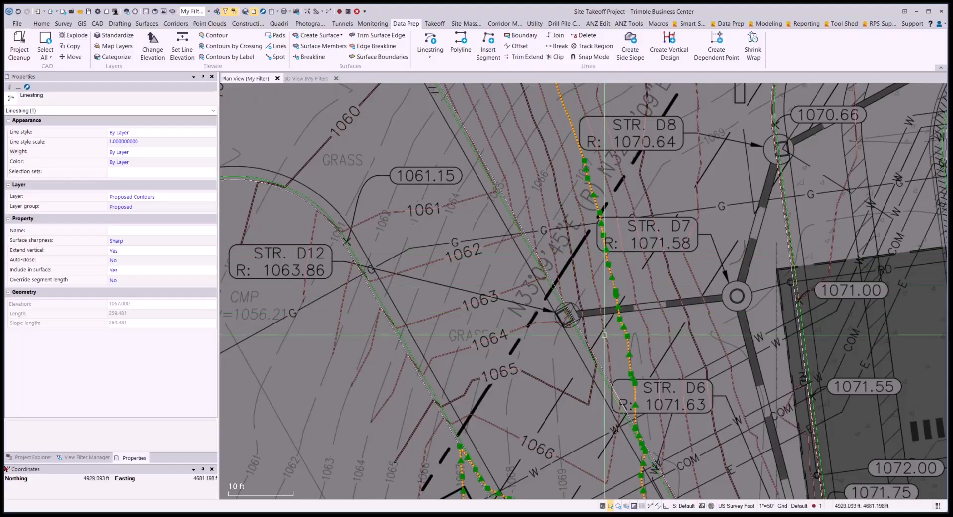
{"action": "middle_click_drag", "start_coordinate": [605, 334], "coordinate": [575, 286]}
{"action": "scroll", "coordinate": [576, 289], "scroll_direction": "down", "scroll_amount": 1}
{"action": "scroll", "coordinate": [576, 289], "scroll_direction": "down", "scroll_amount": 1}
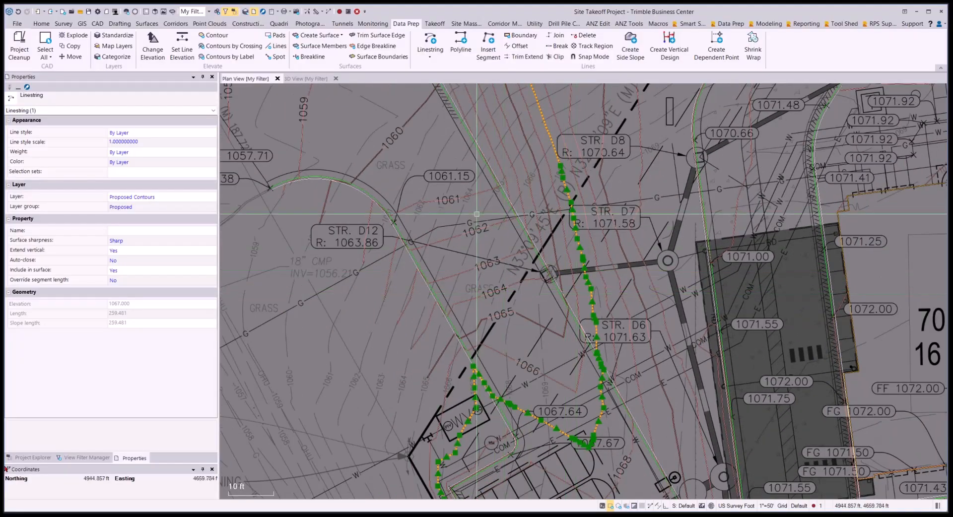
{"action": "left_click", "coordinate": [476, 193]}
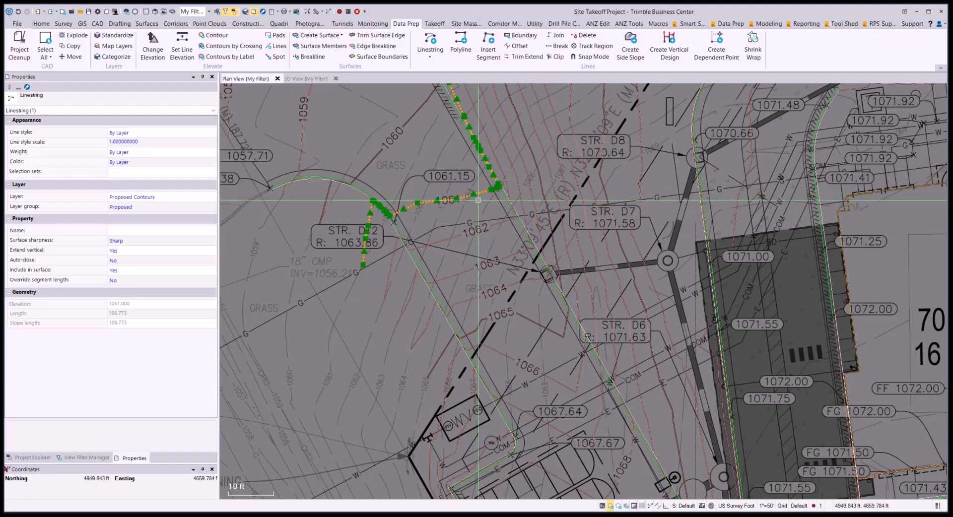
{"action": "left_click", "coordinate": [504, 256]}
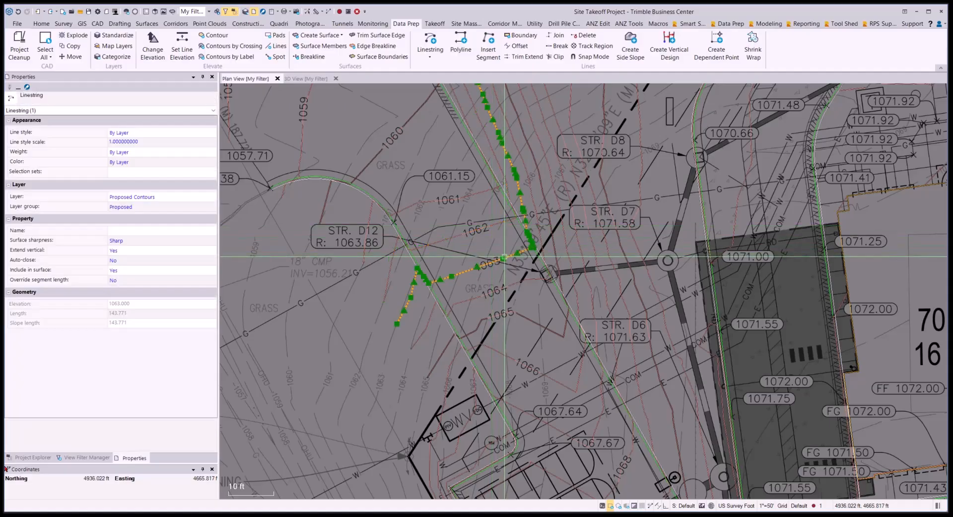
{"action": "left_click", "coordinate": [517, 282]}
{"action": "left_click", "coordinate": [533, 321]}
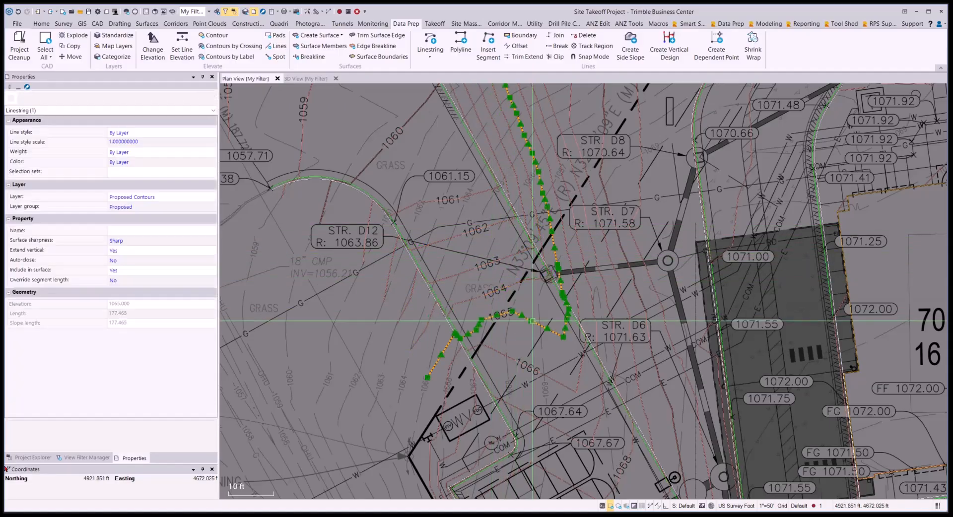
{"action": "key", "text": "Escape"}
Inspect the plan around the 1067.64 spot grade, and review the islands and site edge in the 3D view
{"action": "scroll", "coordinate": [575, 339], "scroll_direction": "down", "scroll_amount": 2}
{"action": "middle_click_drag", "start_coordinate": [576, 251], "coordinate": [600, 171]}
{"action": "scroll", "coordinate": [597, 313], "scroll_direction": "down", "scroll_amount": 1}
{"action": "scroll", "coordinate": [547, 277], "scroll_direction": "down", "scroll_amount": 1}
{"action": "scroll", "coordinate": [557, 313], "scroll_direction": "up", "scroll_amount": 6}
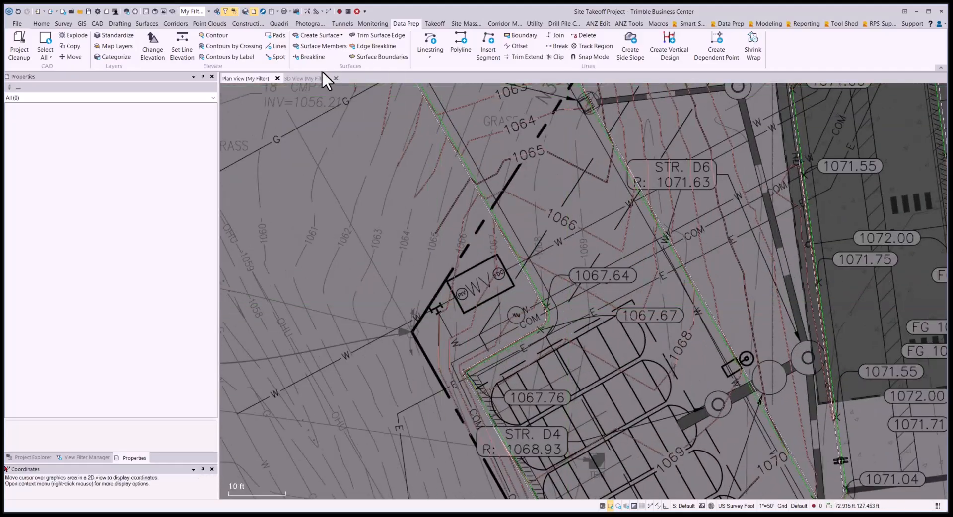
{"action": "left_click", "coordinate": [320, 79]}
{"action": "left_click_drag", "start_coordinate": [502, 213], "coordinate": [589, 368]}
{"action": "scroll", "coordinate": [589, 368], "scroll_direction": "down", "scroll_amount": 10}
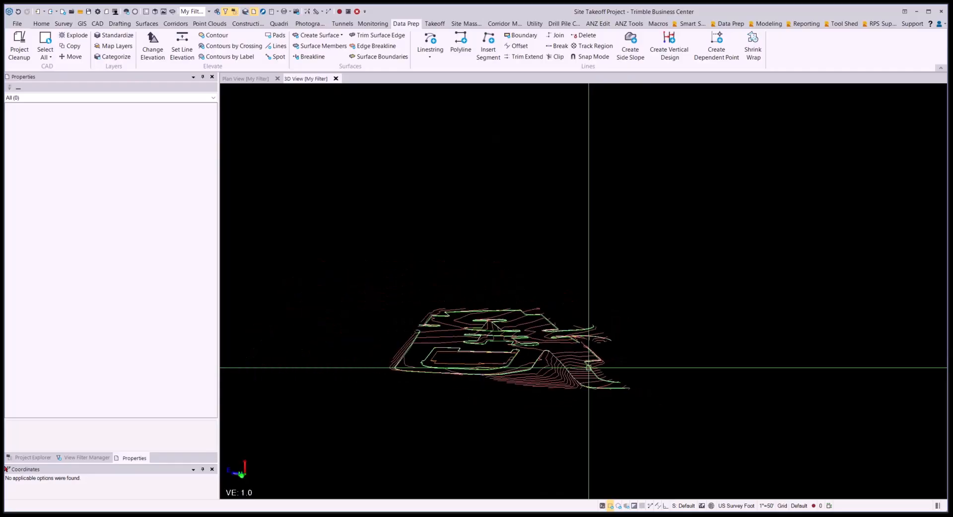
{"action": "scroll", "coordinate": [464, 372], "scroll_direction": "up", "scroll_amount": 10}
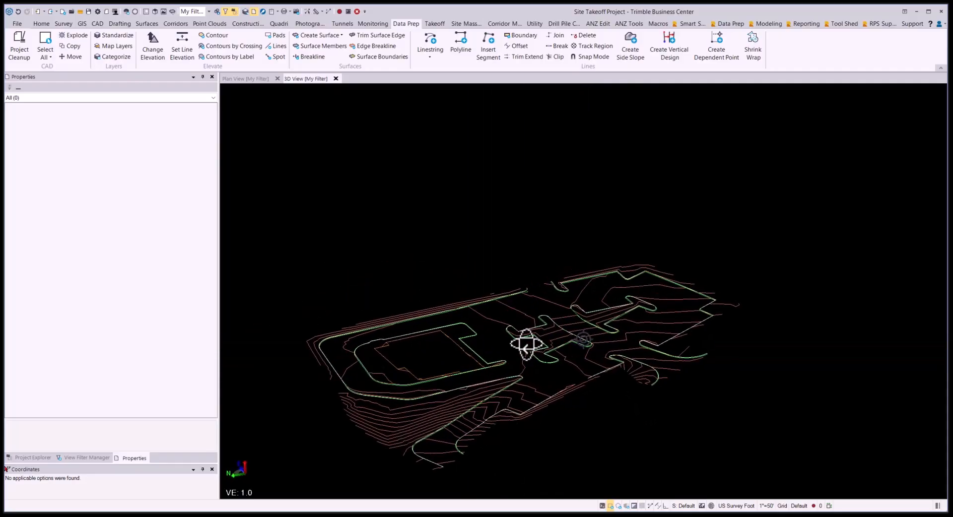
{"action": "scroll", "coordinate": [571, 393], "scroll_direction": "up", "scroll_amount": 5}
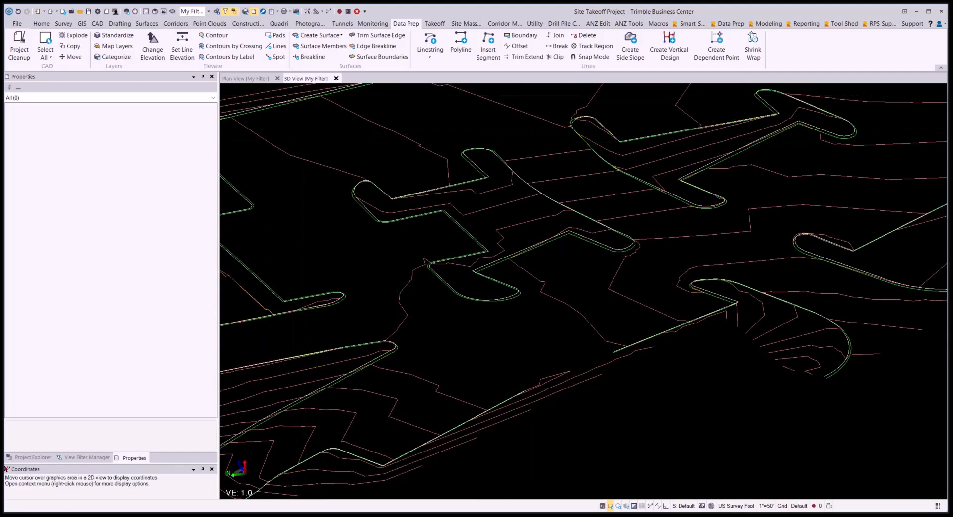
Return to the plan view and hide the georeferenced images
{"action": "left_click", "coordinate": [245, 79]}
{"action": "scroll", "coordinate": [582, 256], "scroll_direction": "down", "scroll_amount": 8}
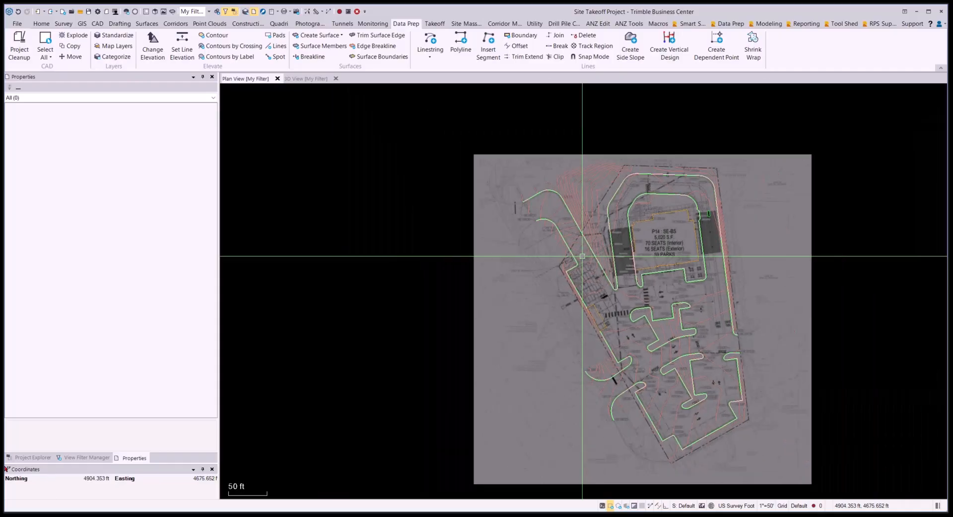
{"action": "middle_click_drag", "start_coordinate": [621, 288], "coordinate": [570, 259]}
{"action": "left_click", "coordinate": [82, 458]}
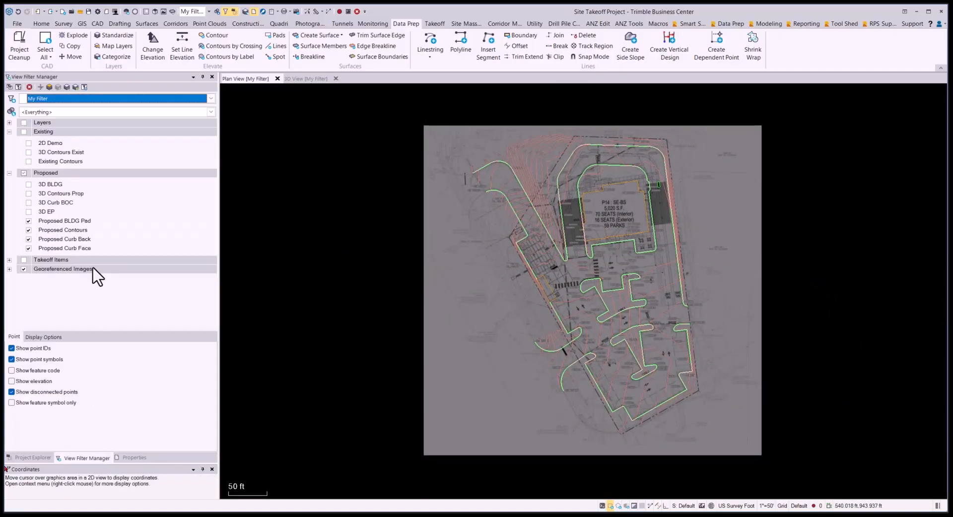
{"action": "left_click", "coordinate": [24, 269]}
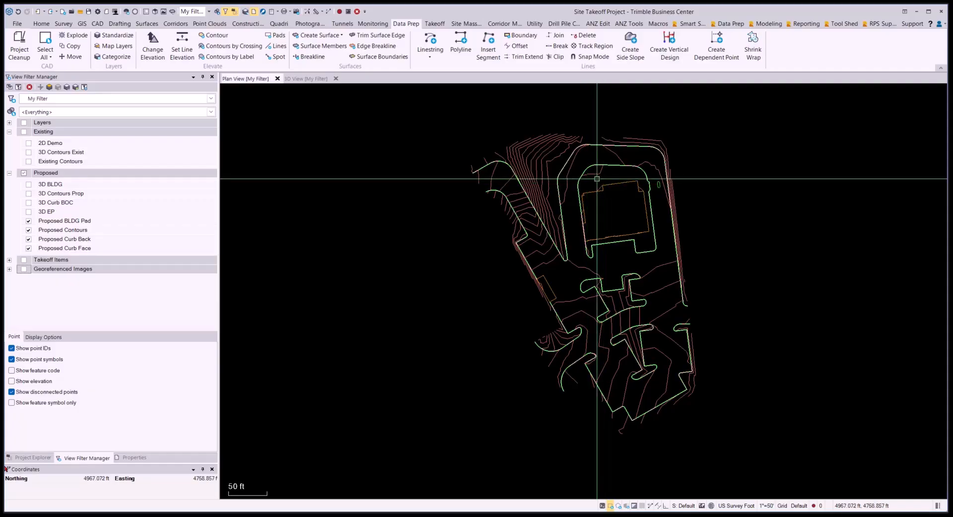
Inspect the contour linestring that traces the building pad outline in the plan view
{"action": "scroll", "coordinate": [643, 234], "scroll_direction": "up", "scroll_amount": 2}
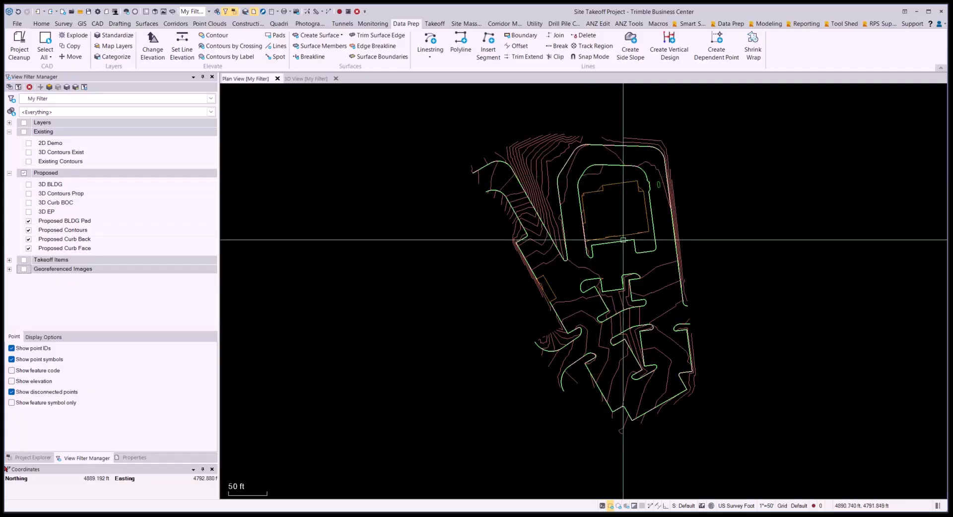
{"action": "scroll", "coordinate": [643, 234], "scroll_direction": "up", "scroll_amount": 4}
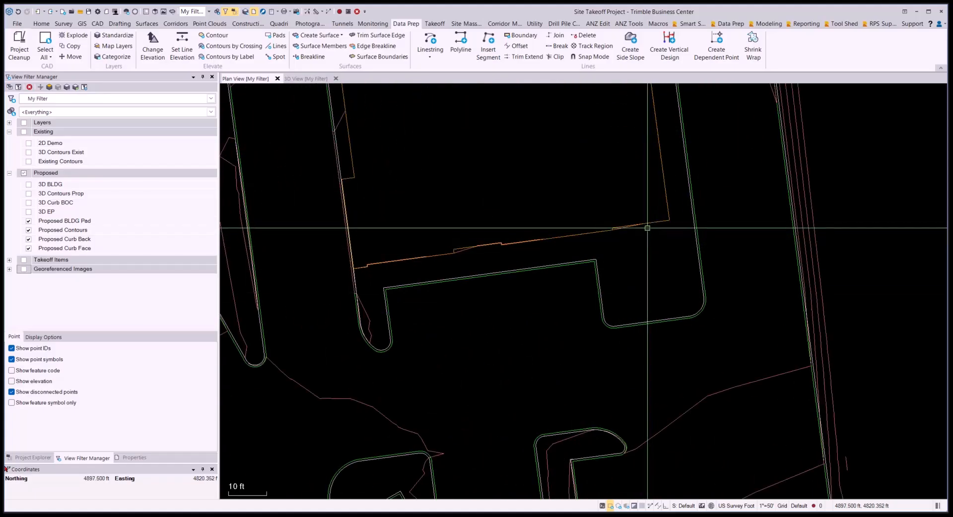
{"action": "middle_click_drag", "start_coordinate": [640, 280], "coordinate": [668, 372]}
{"action": "scroll", "coordinate": [640, 290], "scroll_direction": "down", "scroll_amount": 2}
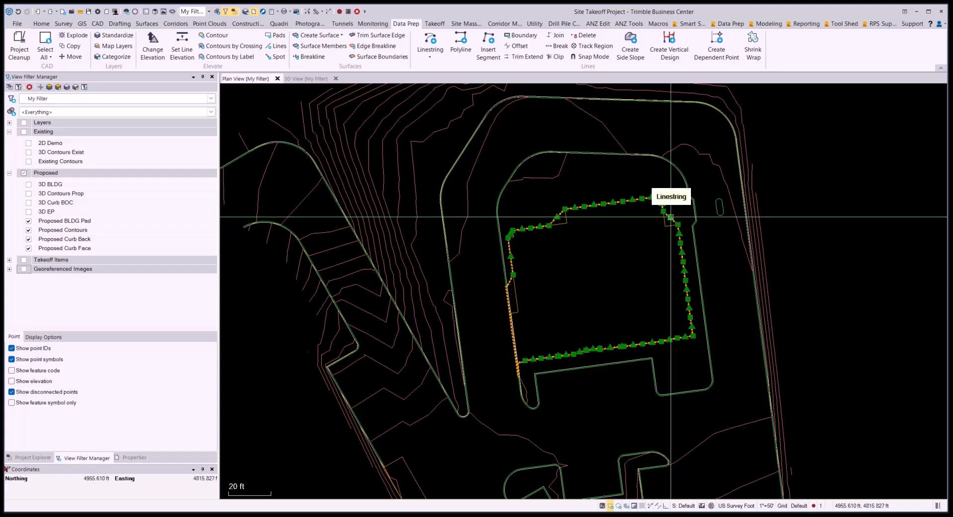
{"action": "scroll", "coordinate": [671, 217], "scroll_direction": "up", "scroll_amount": 2}
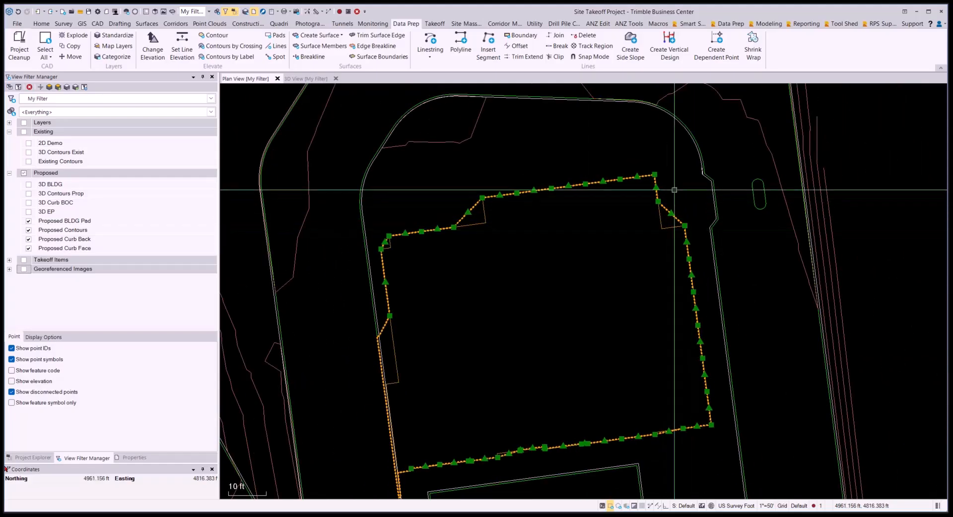
{"action": "scroll", "coordinate": [501, 284], "scroll_direction": "down", "scroll_amount": 2}
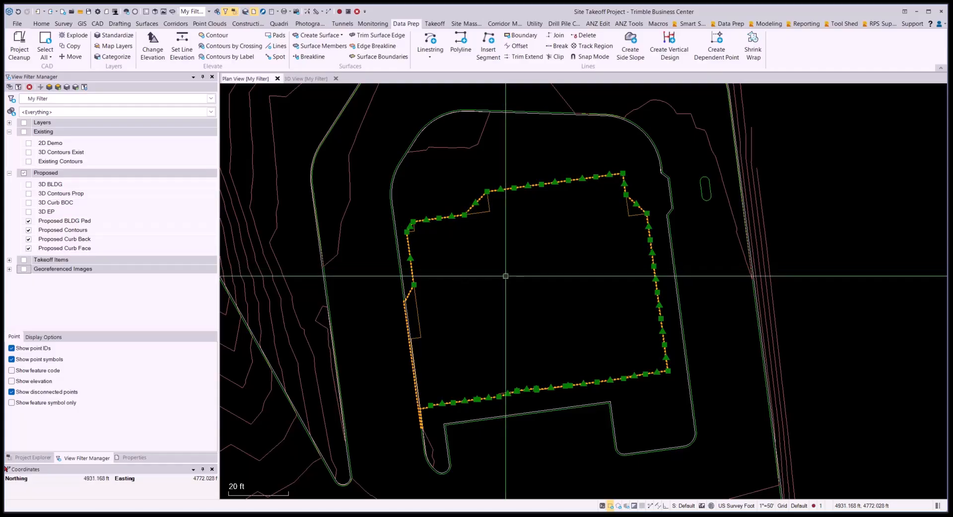
{"action": "key", "text": "Escape"}
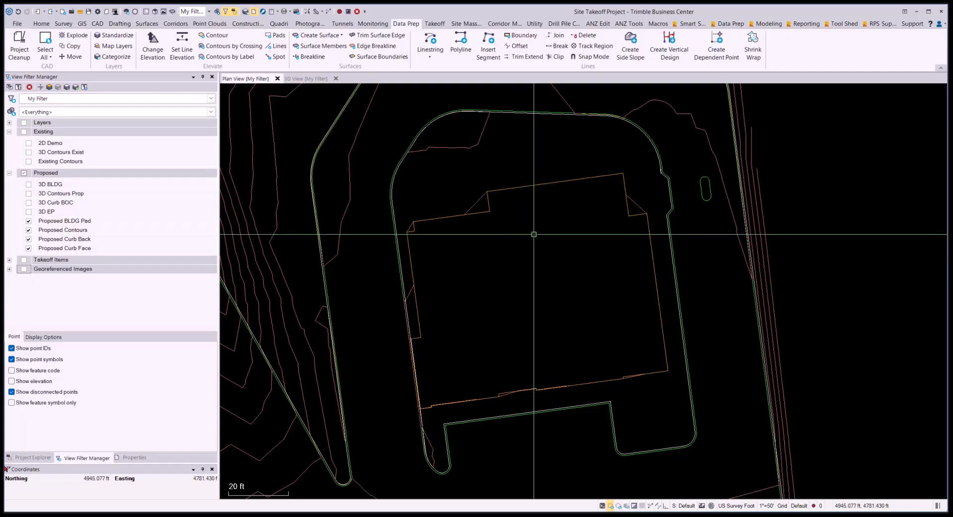
Delete the stray proposed contour linestring running around the building pad, keeping the pad outline itself
{"action": "left_click", "coordinate": [484, 202]}
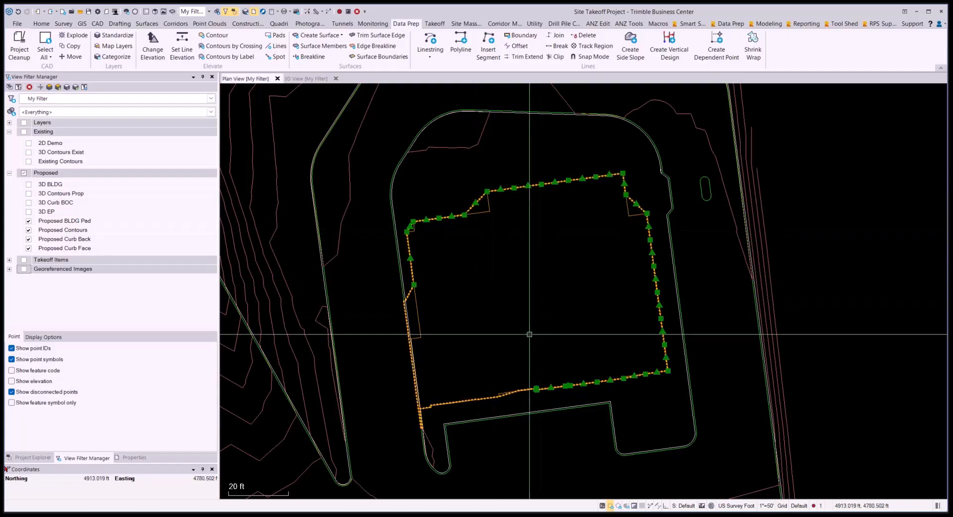
{"action": "middle_click_drag", "start_coordinate": [529, 335], "coordinate": [538, 310]}
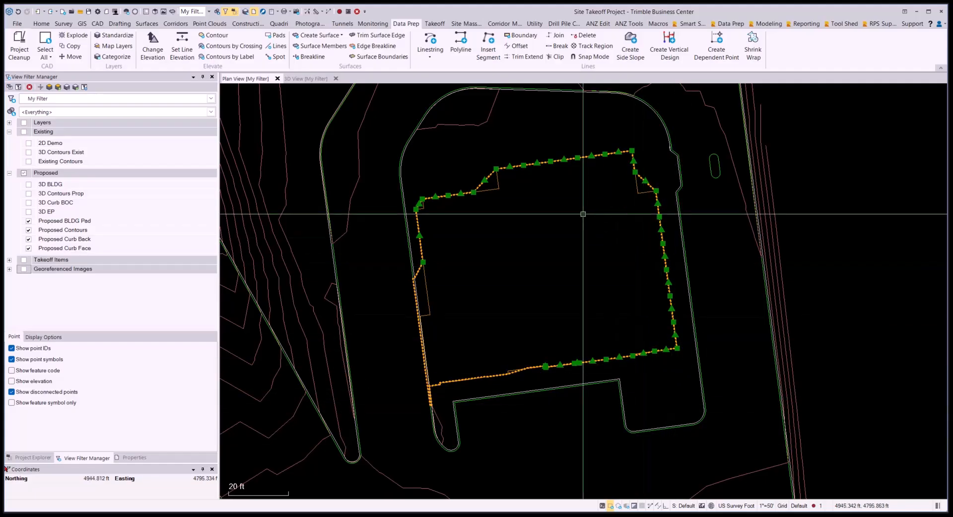
{"action": "key", "text": "Escape"}
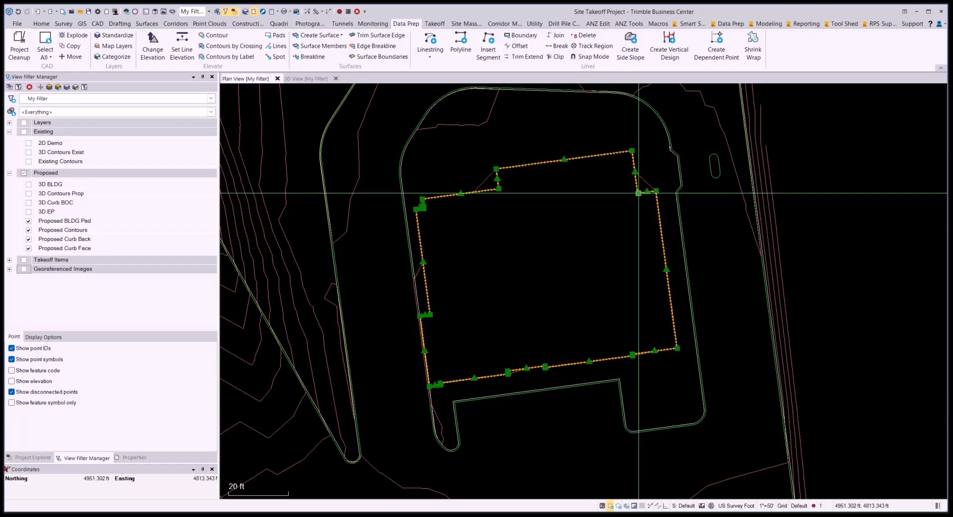
{"action": "key", "text": "Escape"}
{"action": "left_click", "coordinate": [646, 177]}
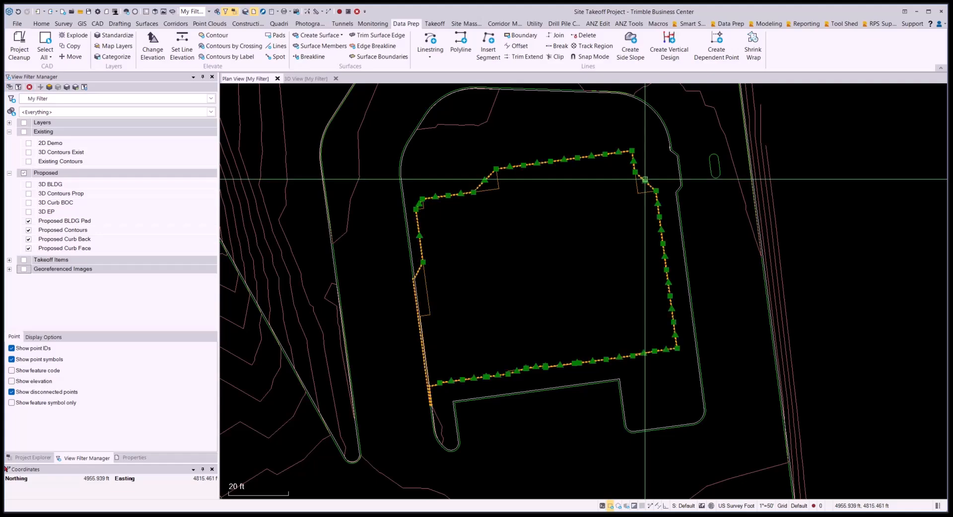
{"action": "left_click", "coordinate": [358, 11]}
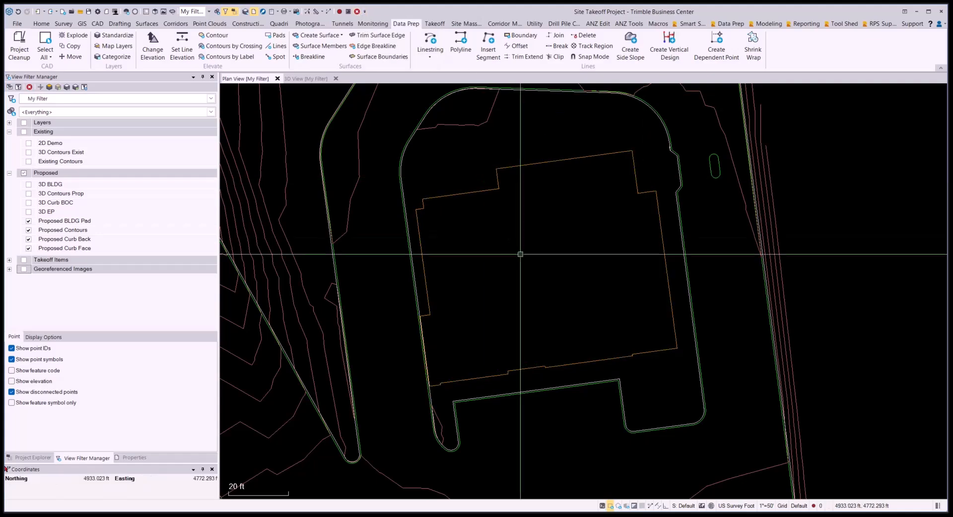
Inspect the cleaned building pad outline, the surrounding curbs and the contours along the parking edge and islands in the plan view
{"action": "scroll", "coordinate": [413, 389], "scroll_direction": "up", "scroll_amount": 5}
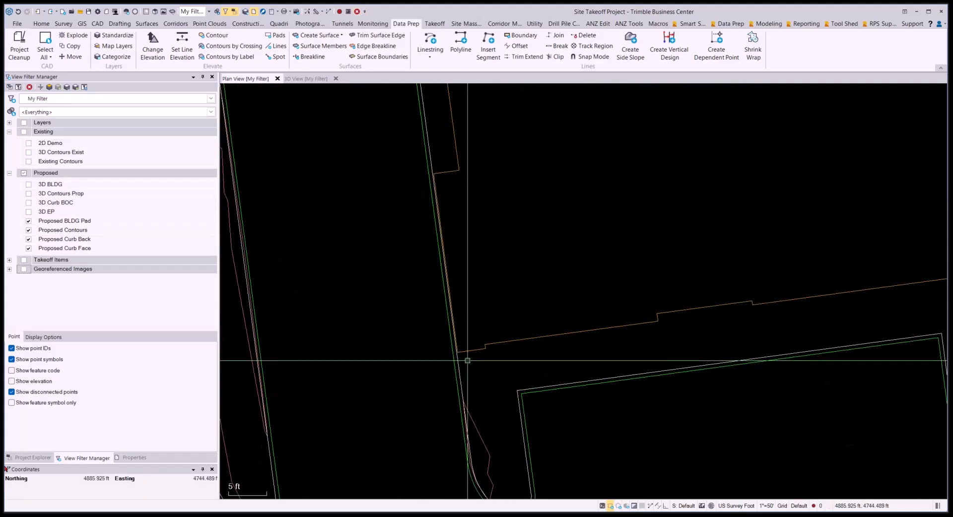
{"action": "scroll", "coordinate": [476, 378], "scroll_direction": "down", "scroll_amount": 4}
{"action": "scroll", "coordinate": [479, 375], "scroll_direction": "down", "scroll_amount": 2}
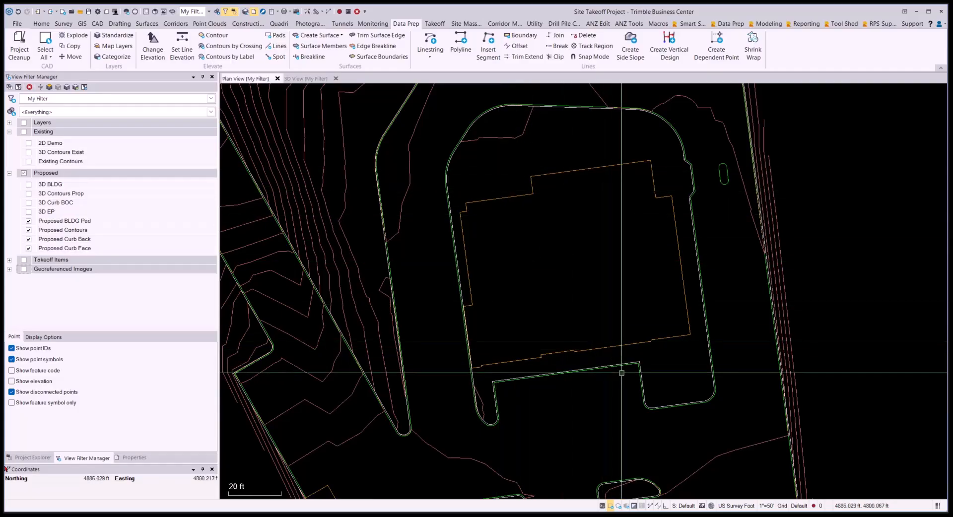
{"action": "scroll", "coordinate": [632, 357], "scroll_direction": "down", "scroll_amount": 3}
{"action": "middle_click_drag", "start_coordinate": [632, 356], "coordinate": [660, 415]}
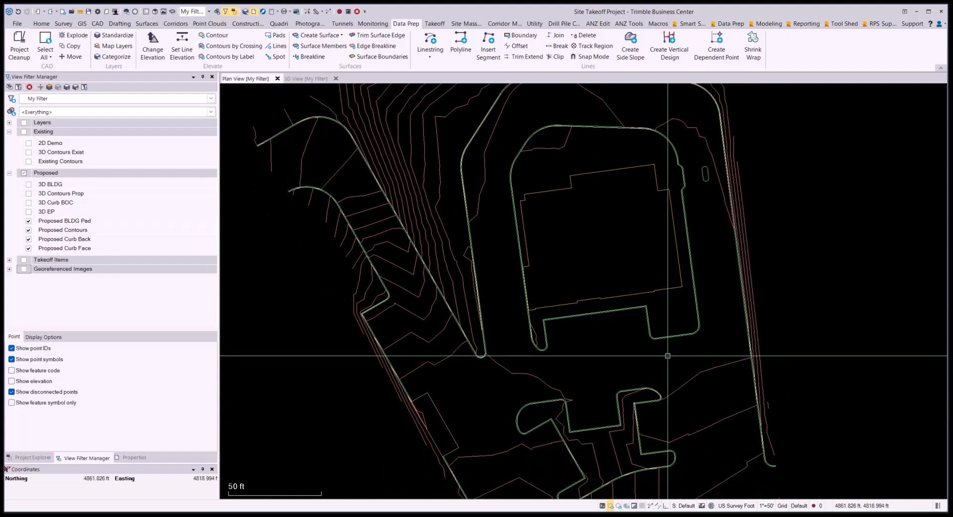
{"action": "middle_click_drag", "start_coordinate": [608, 314], "coordinate": [612, 246]}
{"action": "scroll", "coordinate": [610, 251], "scroll_direction": "down", "scroll_amount": 4}
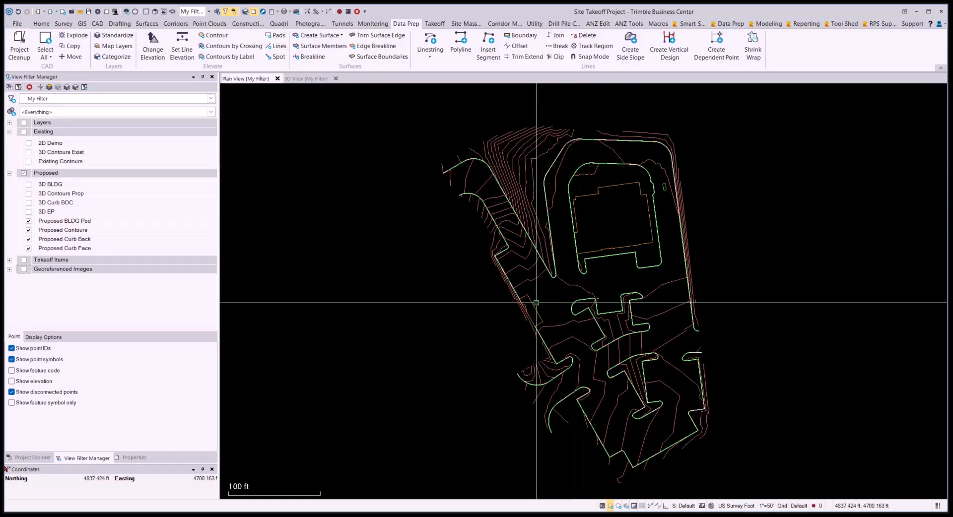
{"action": "scroll", "coordinate": [521, 297], "scroll_direction": "up", "scroll_amount": 5}
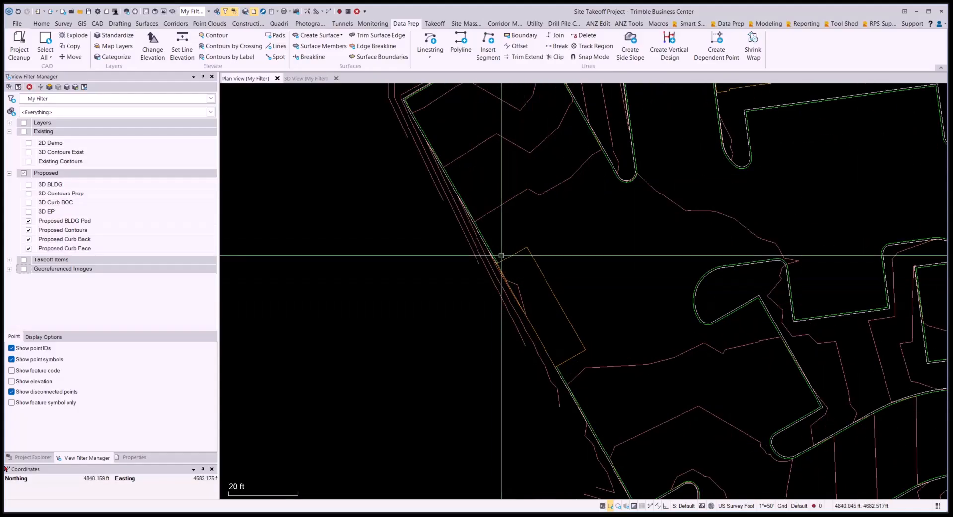
{"action": "scroll", "coordinate": [562, 296], "scroll_direction": "down", "scroll_amount": 3}
{"action": "scroll", "coordinate": [562, 297], "scroll_direction": "down", "scroll_amount": 3}
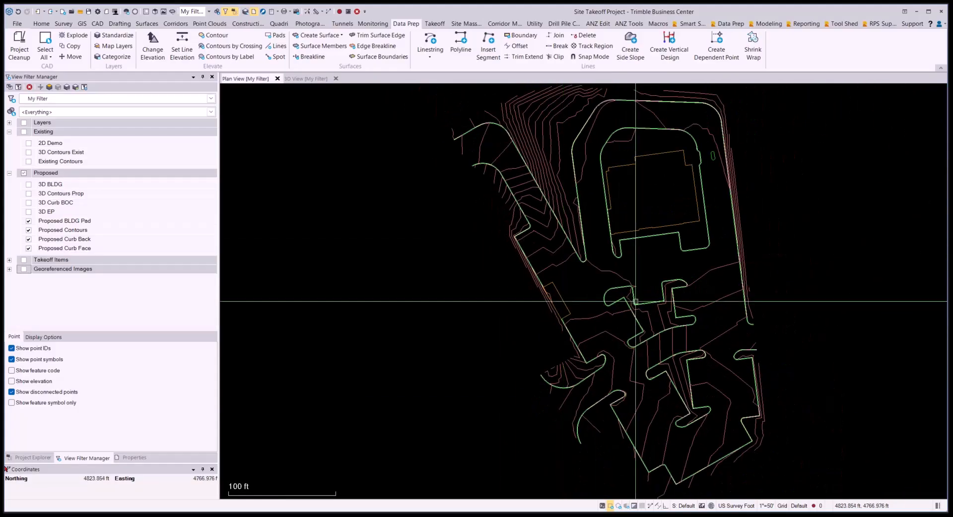
{"action": "scroll", "coordinate": [650, 188], "scroll_direction": "up", "scroll_amount": 3}
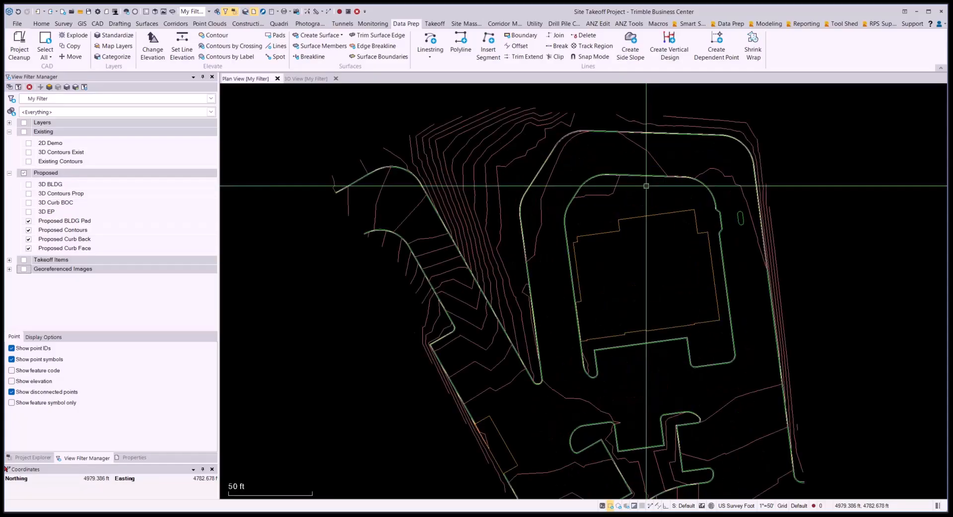
Show the georeferenced images and examine the sidewalk spot grades and FF 1072.00 labels along the building's north side
{"action": "left_click", "coordinate": [24, 270]}
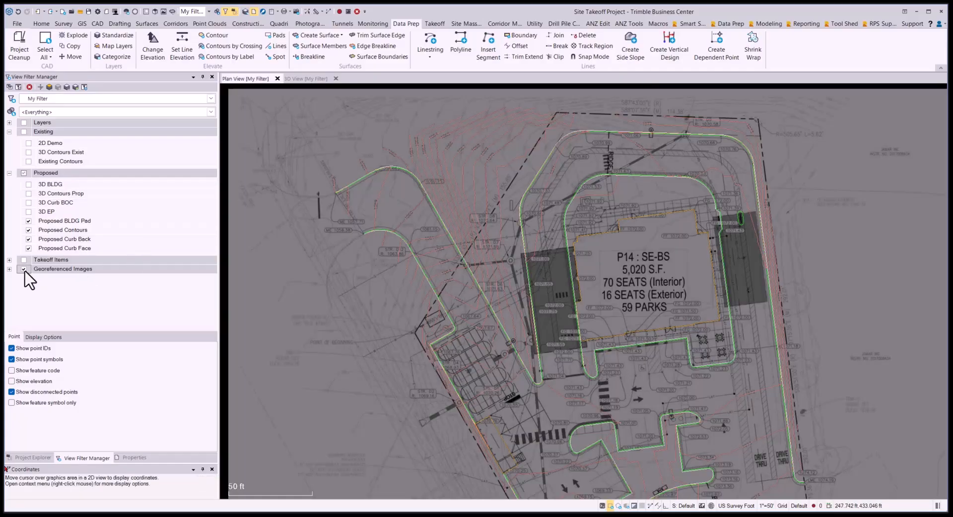
{"action": "scroll", "coordinate": [602, 203], "scroll_direction": "up", "scroll_amount": 4}
{"action": "scroll", "coordinate": [602, 203], "scroll_direction": "up", "scroll_amount": 2}
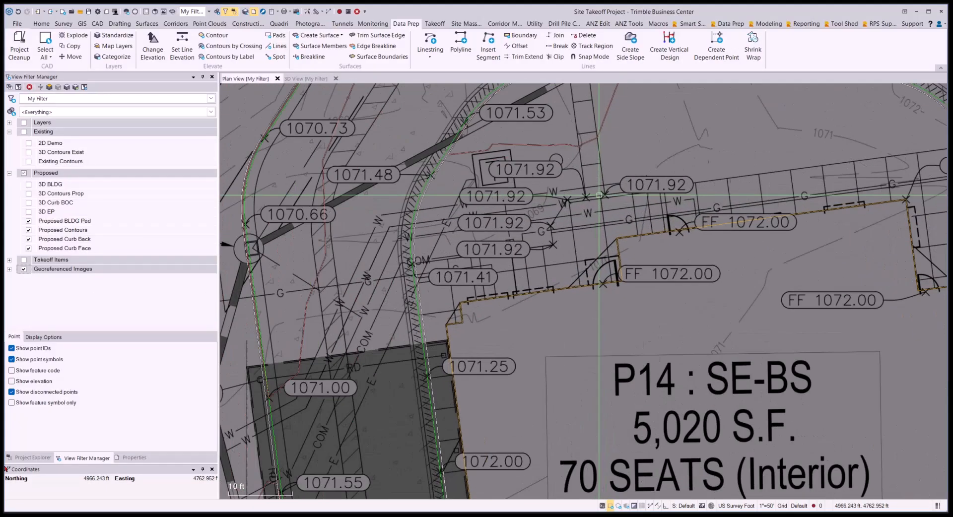
{"action": "scroll", "coordinate": [562, 219], "scroll_direction": "up", "scroll_amount": 1}
{"action": "scroll", "coordinate": [378, 283], "scroll_direction": "up", "scroll_amount": 3}
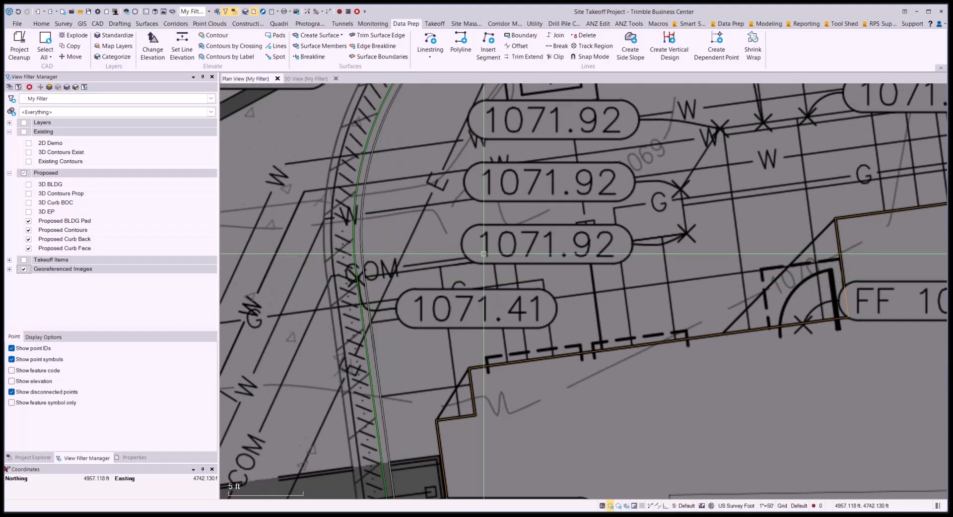
{"action": "scroll", "coordinate": [483, 254], "scroll_direction": "down", "scroll_amount": 5}
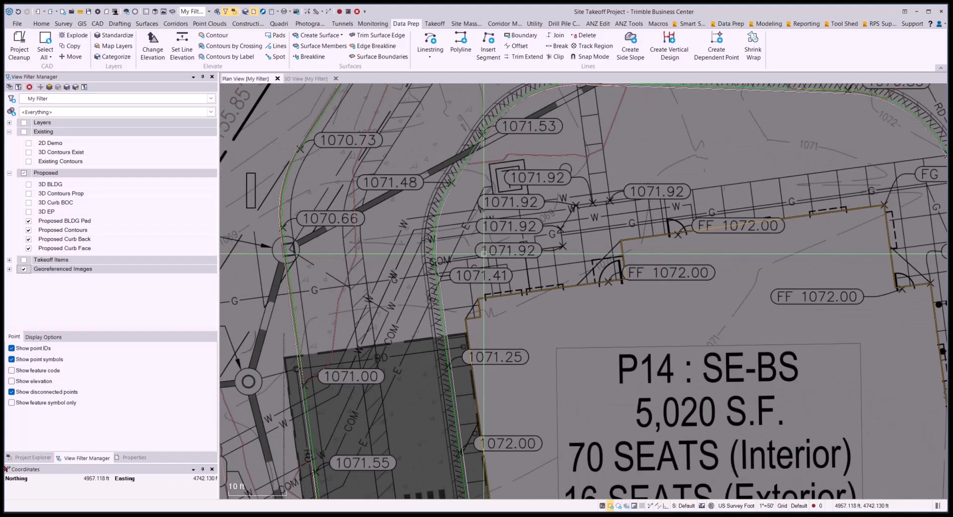
{"action": "scroll", "coordinate": [622, 226], "scroll_direction": "up", "scroll_amount": 5}
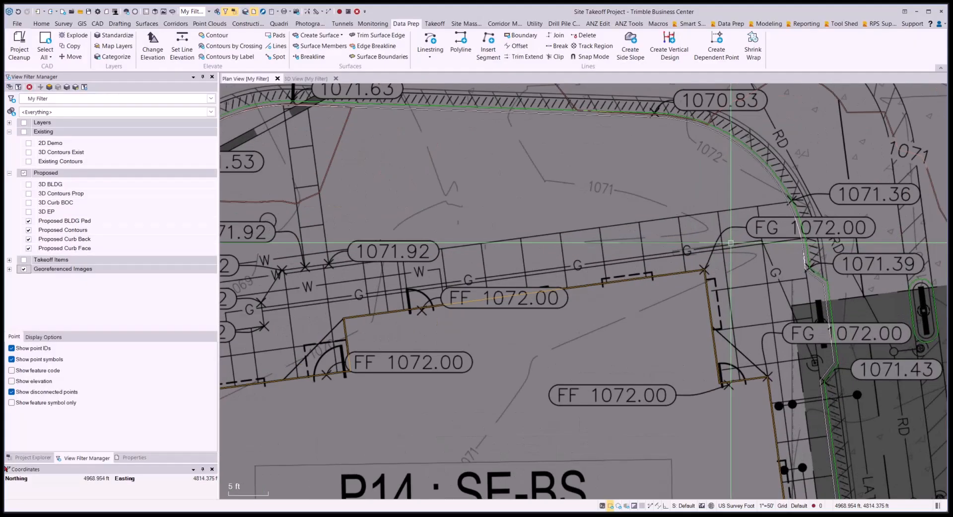
{"action": "scroll", "coordinate": [794, 221], "scroll_direction": "up", "scroll_amount": 2}
{"action": "scroll", "coordinate": [757, 205], "scroll_direction": "down", "scroll_amount": 5}
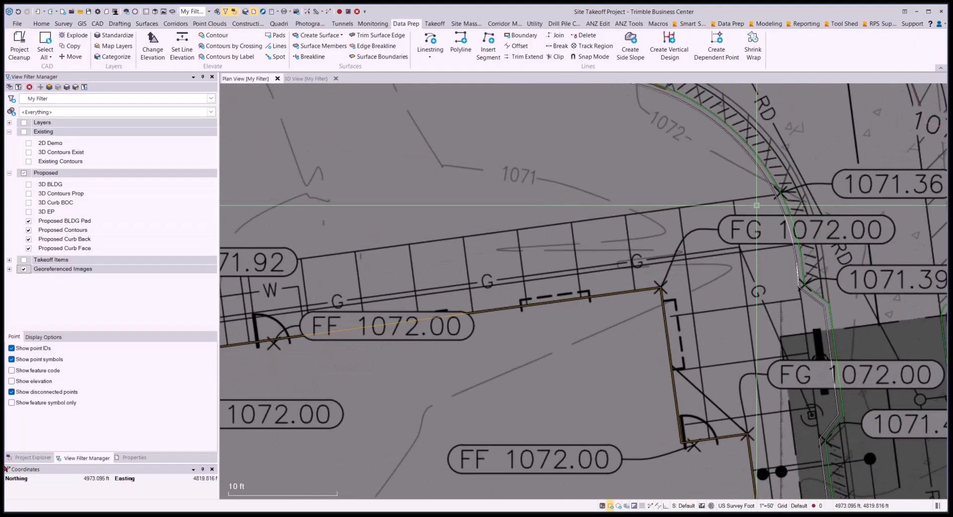
{"action": "scroll", "coordinate": [516, 256], "scroll_direction": "up", "scroll_amount": 1}
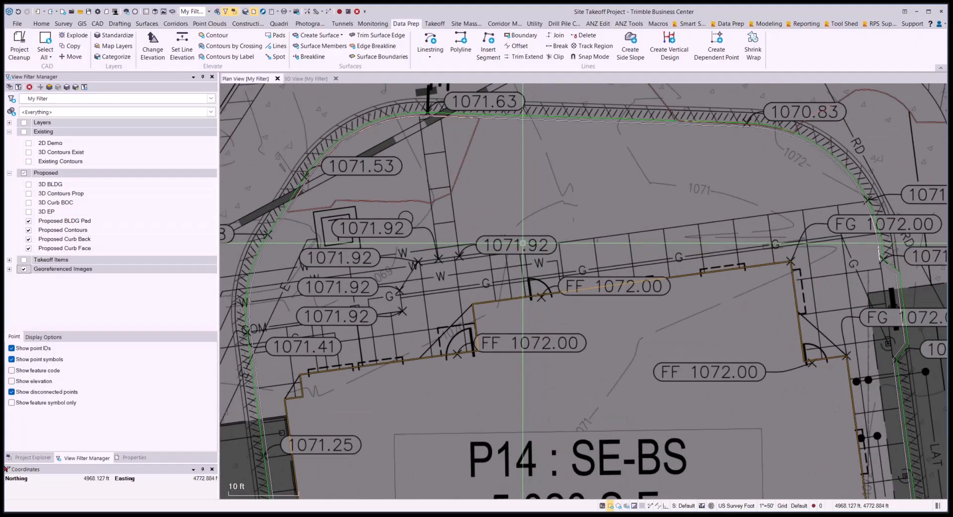
{"action": "middle_click_drag", "start_coordinate": [472, 214], "coordinate": [422, 258]}
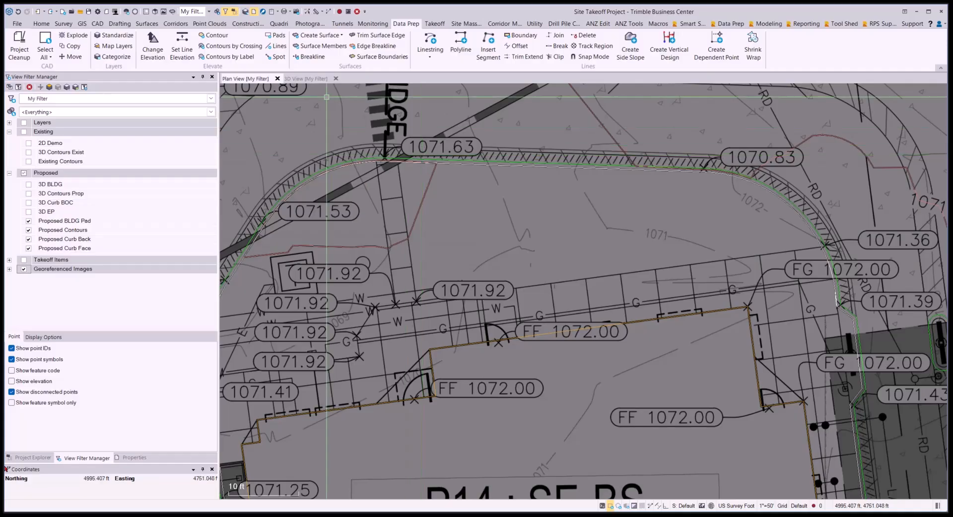
Set up a new linestring on a new layer named 3D Sidewalk, coloured MediumGreen and assigned to the Proposed group
{"action": "left_click", "coordinate": [98, 23]}
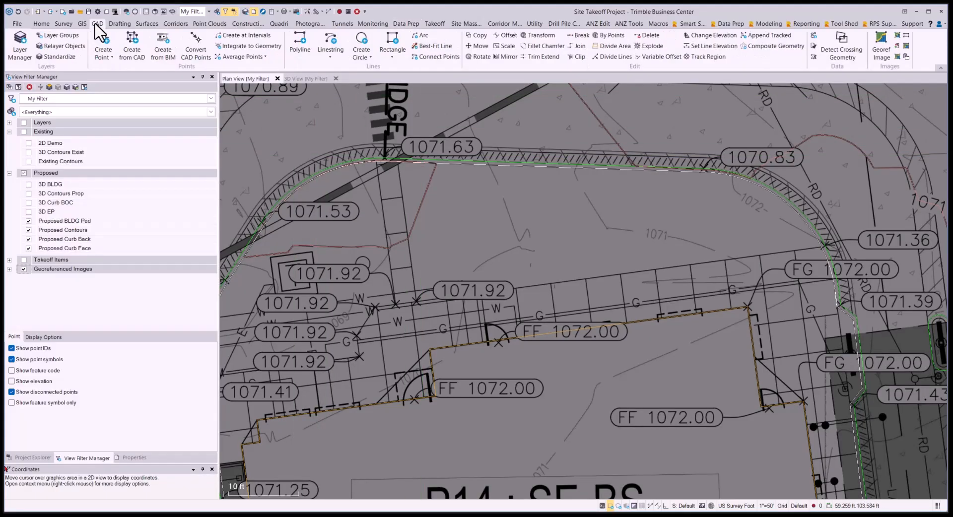
{"action": "left_click", "coordinate": [329, 47]}
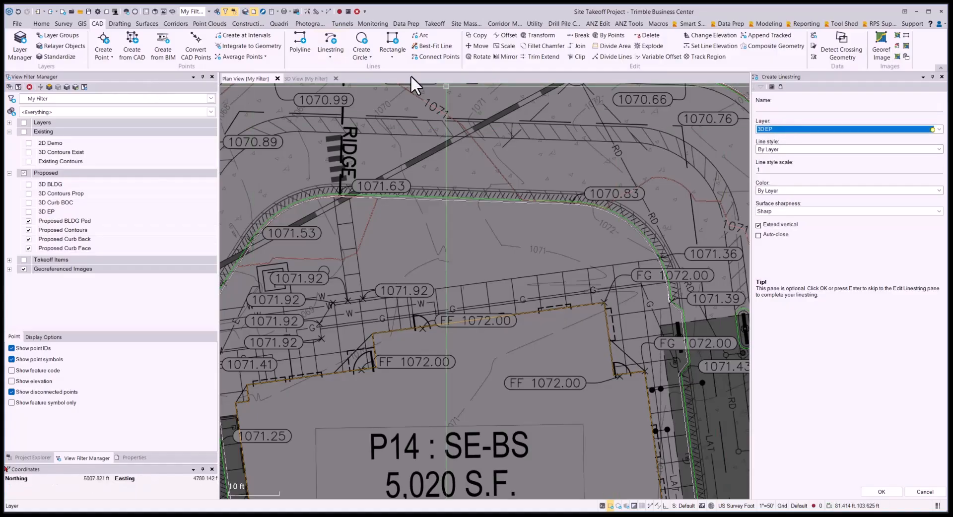
{"action": "left_click", "coordinate": [786, 130]}
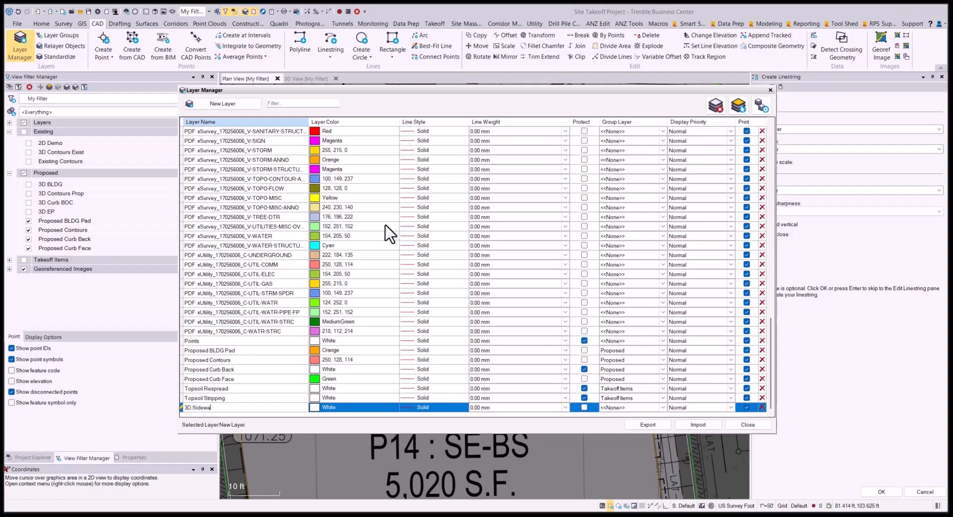
{"action": "left_click", "coordinate": [342, 410]}
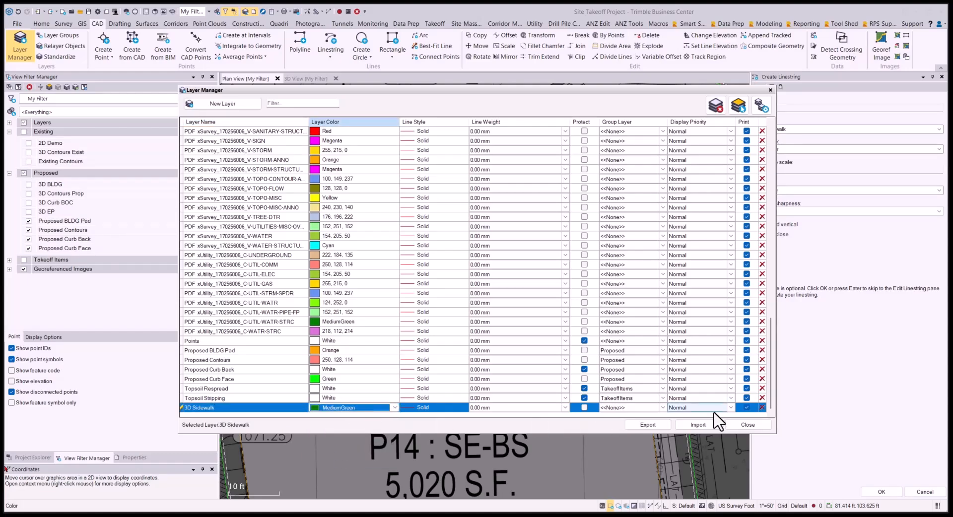
{"action": "left_click", "coordinate": [627, 411]}
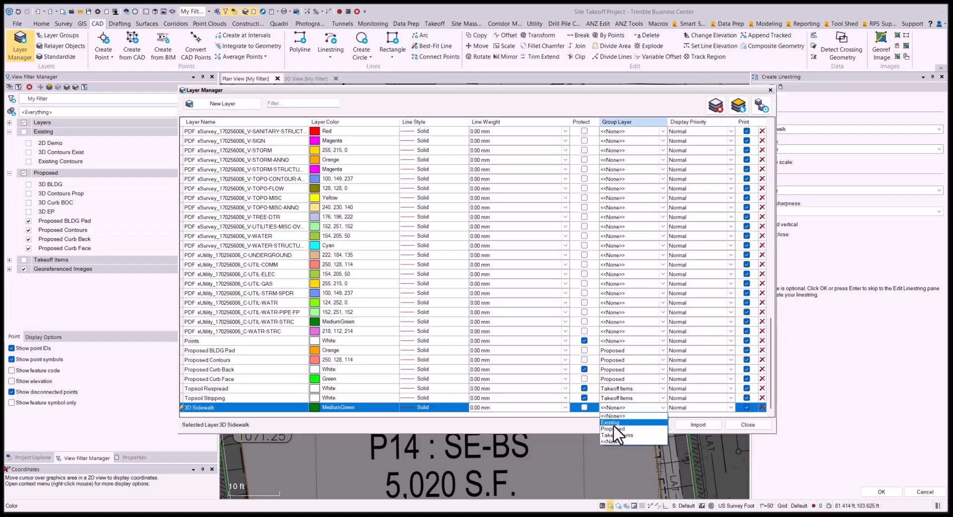
{"action": "left_click", "coordinate": [613, 428]}
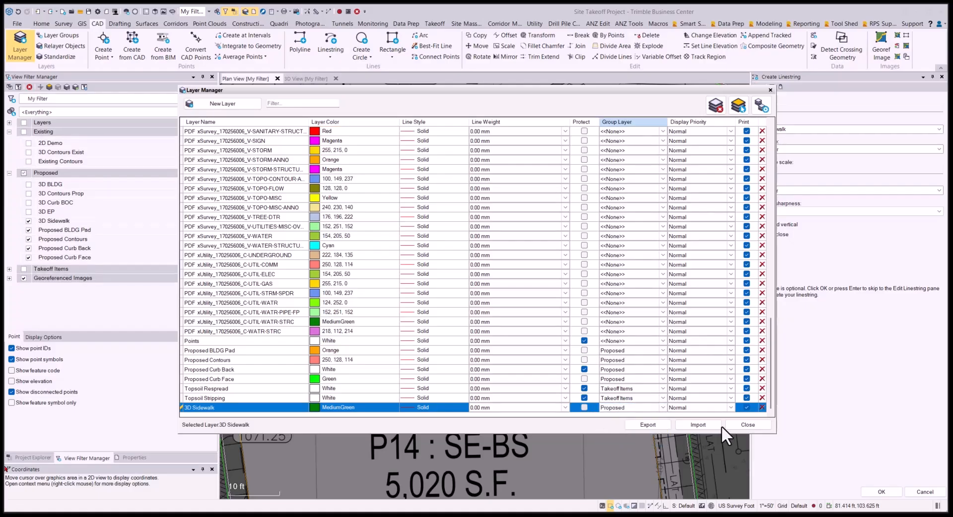
{"action": "left_click", "coordinate": [747, 425]}
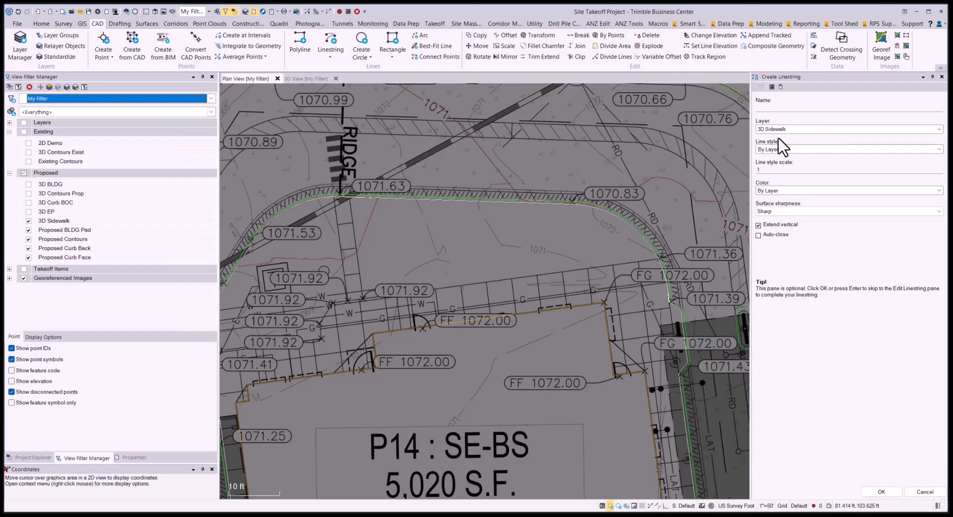
Start the sidewalk linestring on the curb line beside the 1071.36 spot grade, at the walk's outer edge, using the Line snap
{"action": "left_click", "coordinate": [880, 493]}
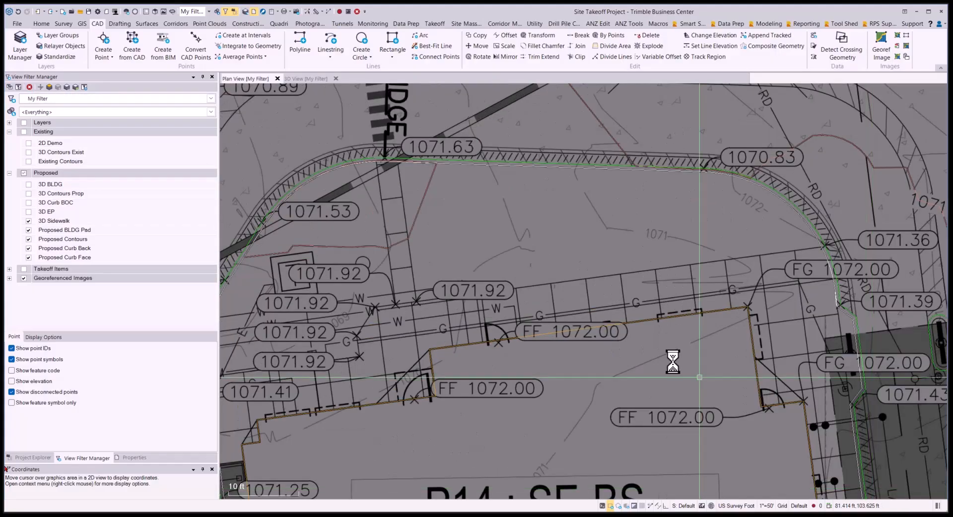
{"action": "scroll", "coordinate": [668, 275], "scroll_direction": "up", "scroll_amount": 2}
{"action": "scroll", "coordinate": [667, 275], "scroll_direction": "up", "scroll_amount": 1}
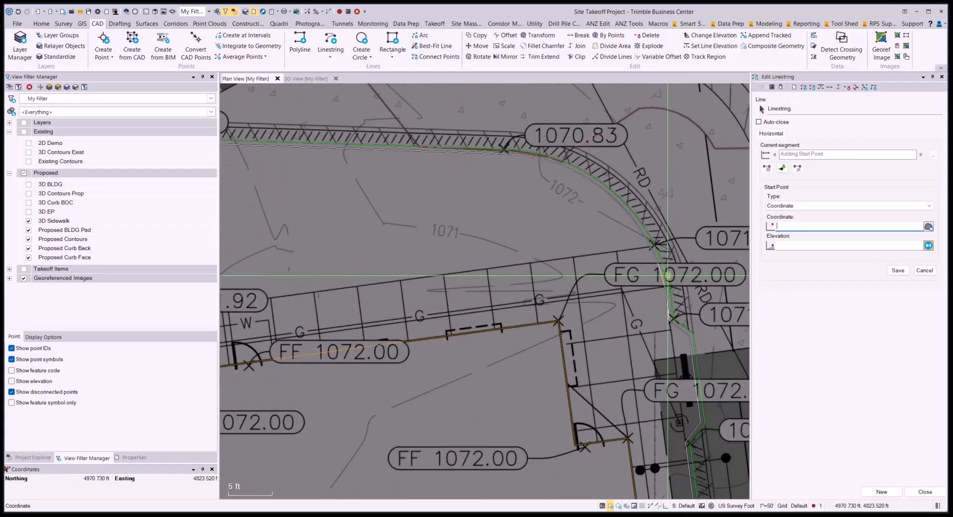
{"action": "middle_click_drag", "start_coordinate": [667, 276], "coordinate": [598, 276]}
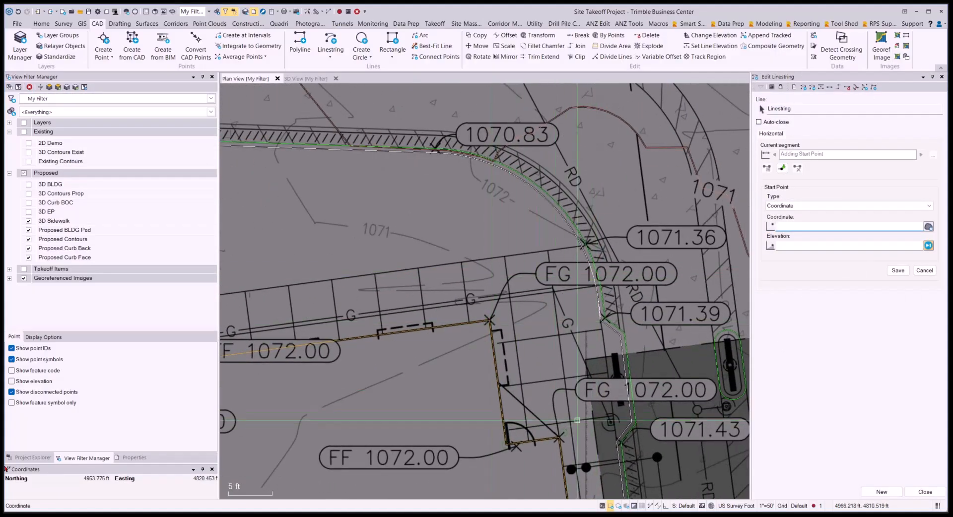
{"action": "scroll", "coordinate": [529, 286], "scroll_direction": "up", "scroll_amount": 1}
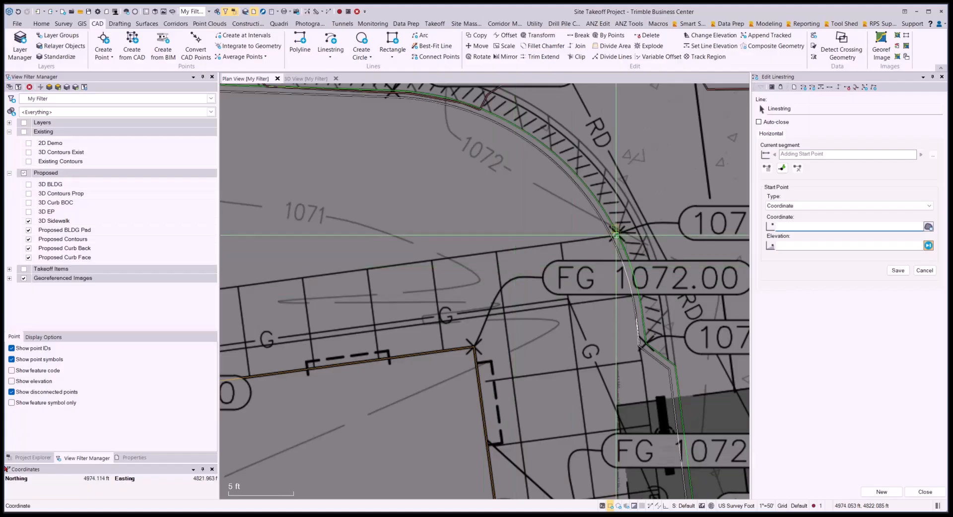
{"action": "scroll", "coordinate": [602, 234], "scroll_direction": "up", "scroll_amount": 2}
{"action": "scroll", "coordinate": [601, 234], "scroll_direction": "up", "scroll_amount": 1}
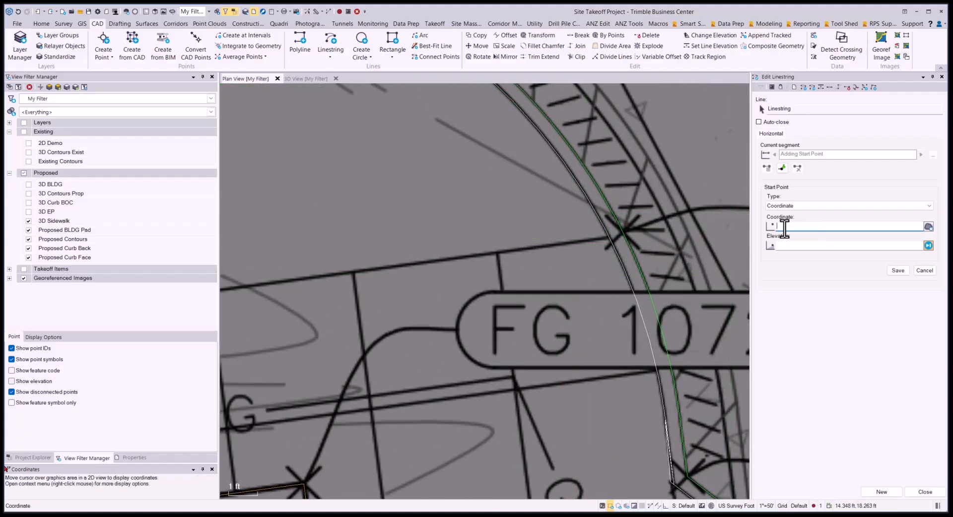
{"action": "scroll", "coordinate": [519, 250], "scroll_direction": "down", "scroll_amount": 1}
{"action": "scroll", "coordinate": [541, 243], "scroll_direction": "up", "scroll_amount": 1}
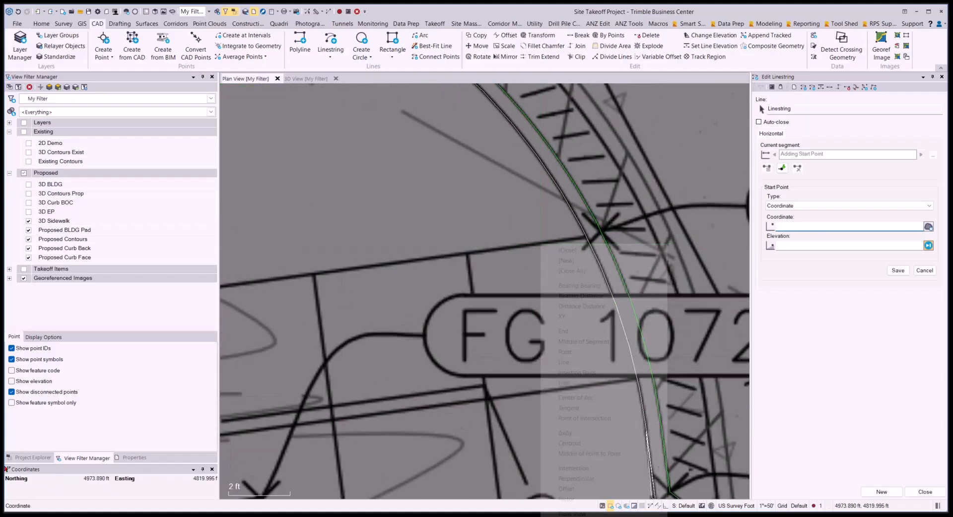
{"action": "right_click", "coordinate": [541, 243]}
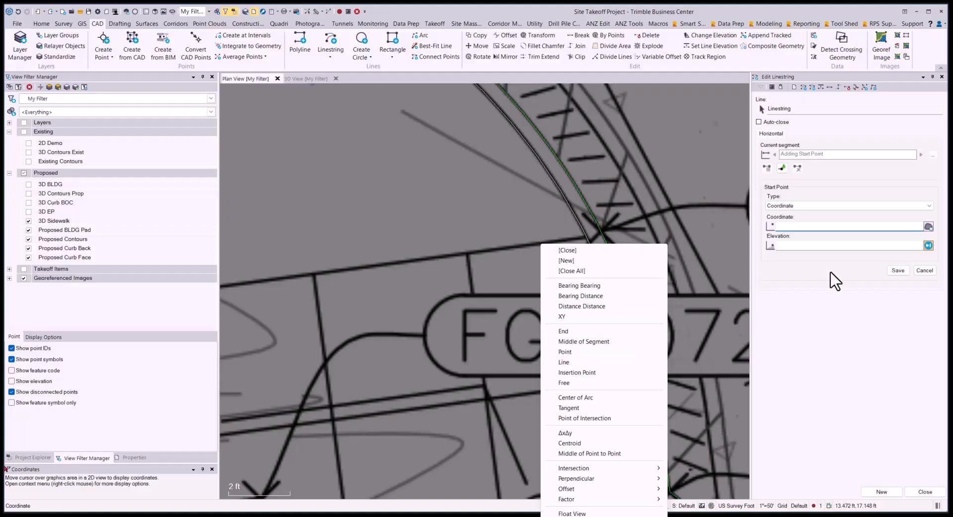
{"action": "left_click", "coordinate": [796, 228]}
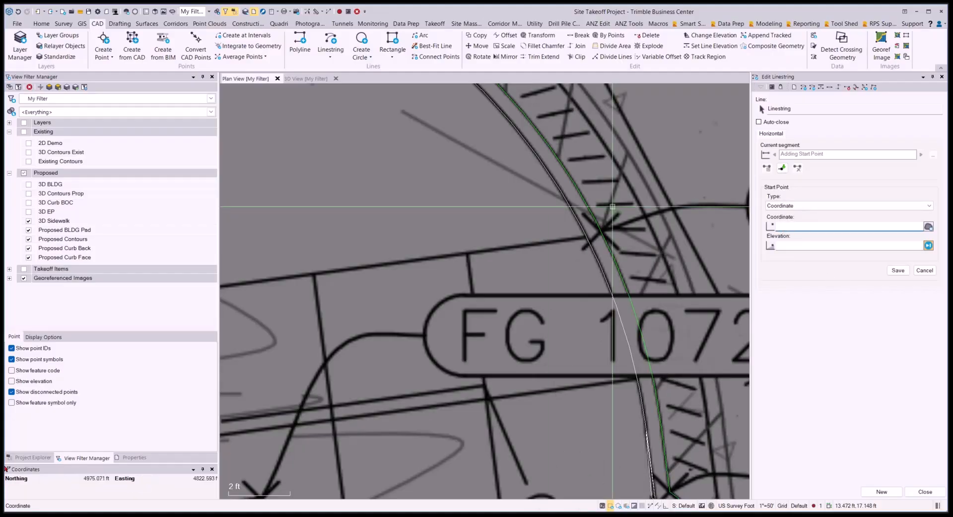
{"action": "right_click", "coordinate": [516, 188]}
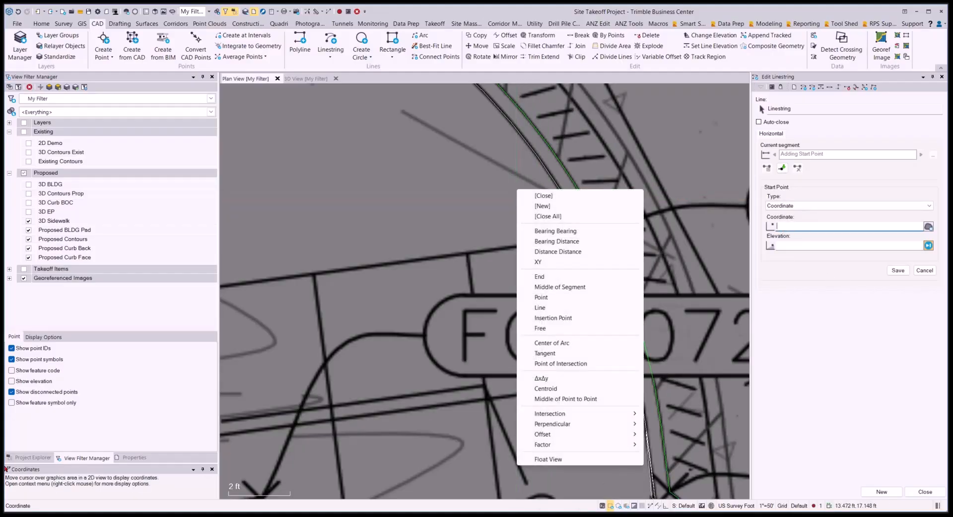
{"action": "left_click", "coordinate": [541, 308]}
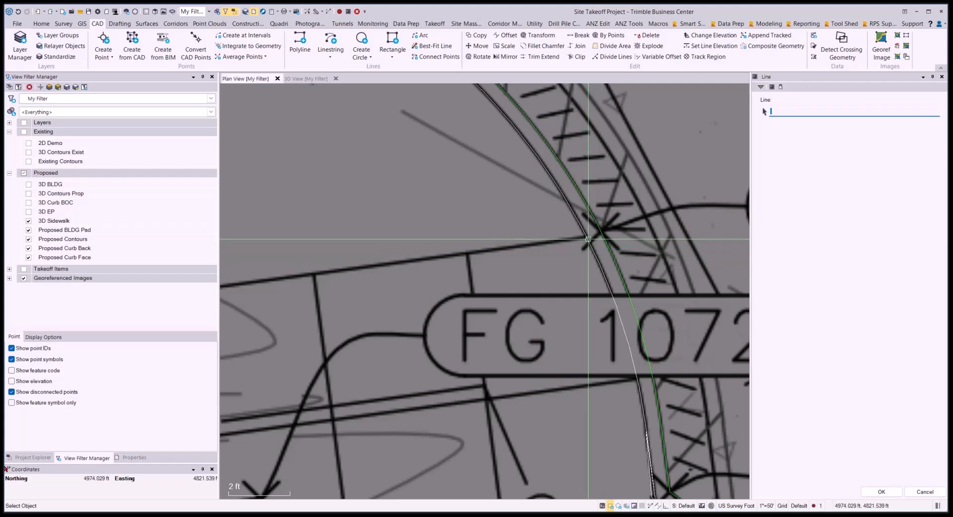
{"action": "scroll", "coordinate": [584, 243], "scroll_direction": "up", "scroll_amount": 1}
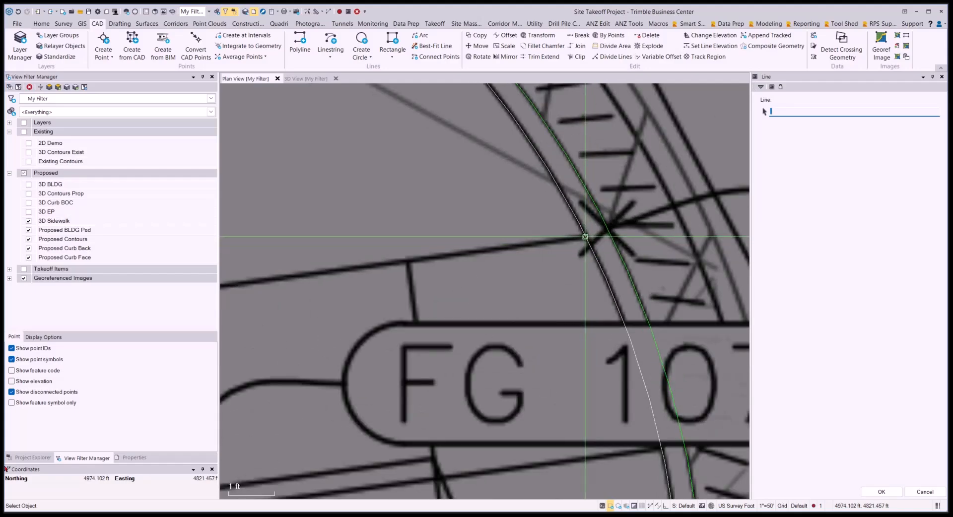
{"action": "left_click", "coordinate": [585, 236]}
Add a straight segment west along the sidewalk's outer edge to the 1071.92 mark at the connecting walk's east corner
{"action": "scroll", "coordinate": [586, 237], "scroll_direction": "down", "scroll_amount": 5}
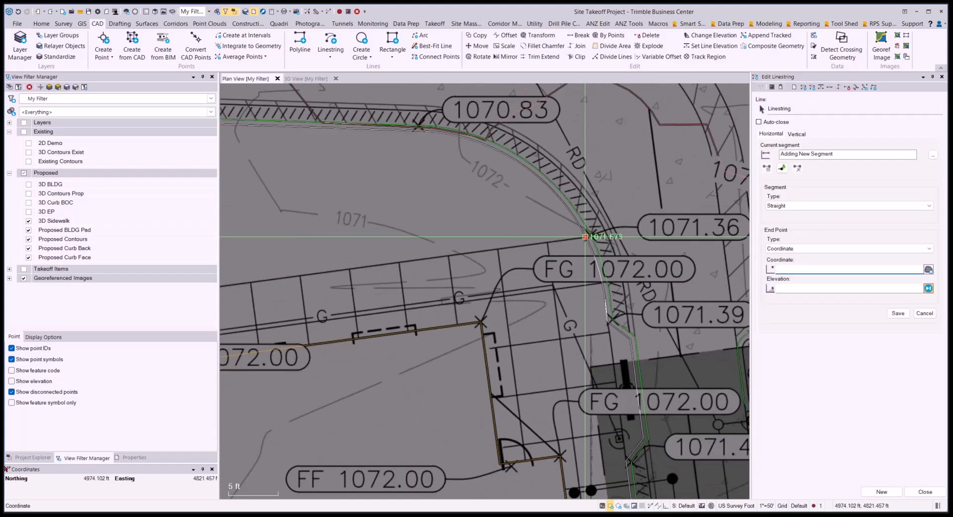
{"action": "middle_click_drag", "start_coordinate": [375, 254], "coordinate": [606, 249]}
{"action": "scroll", "coordinate": [464, 276], "scroll_direction": "up", "scroll_amount": 2}
{"action": "middle_click_drag", "start_coordinate": [362, 298], "coordinate": [464, 291]}
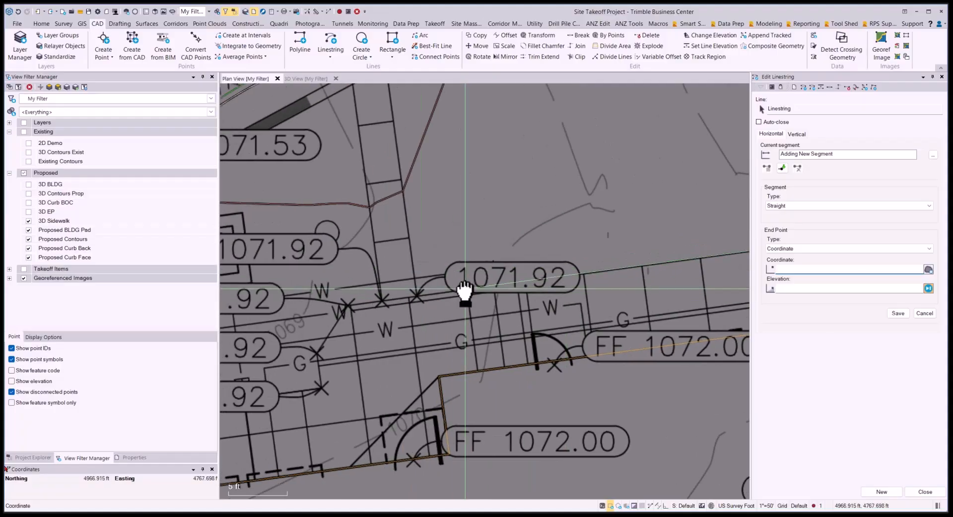
{"action": "scroll", "coordinate": [437, 294], "scroll_direction": "up", "scroll_amount": 2}
{"action": "scroll", "coordinate": [396, 297], "scroll_direction": "up", "scroll_amount": 1}
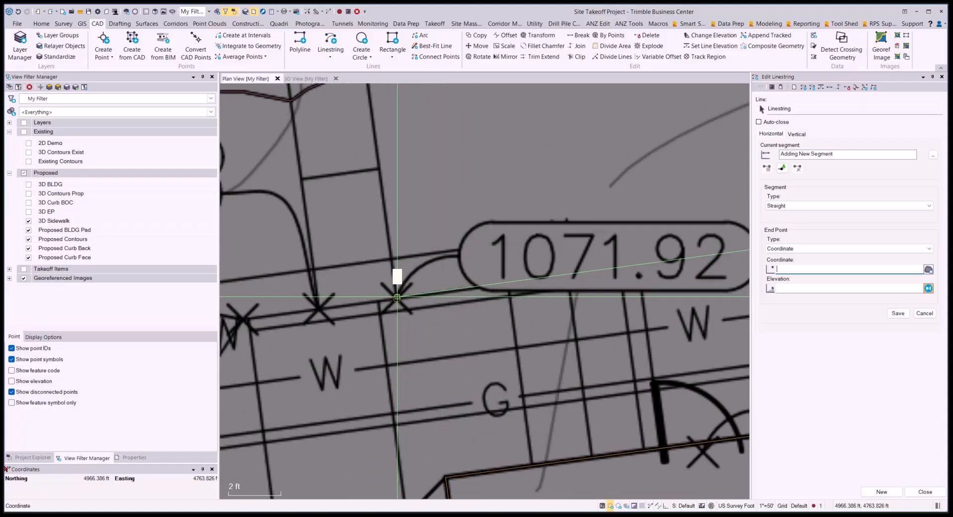
{"action": "left_click", "coordinate": [397, 297]}
Set the end point elevation of the first straight sidewalk segment to 1071.92
{"action": "scroll", "coordinate": [397, 297], "scroll_direction": "down", "scroll_amount": 2}
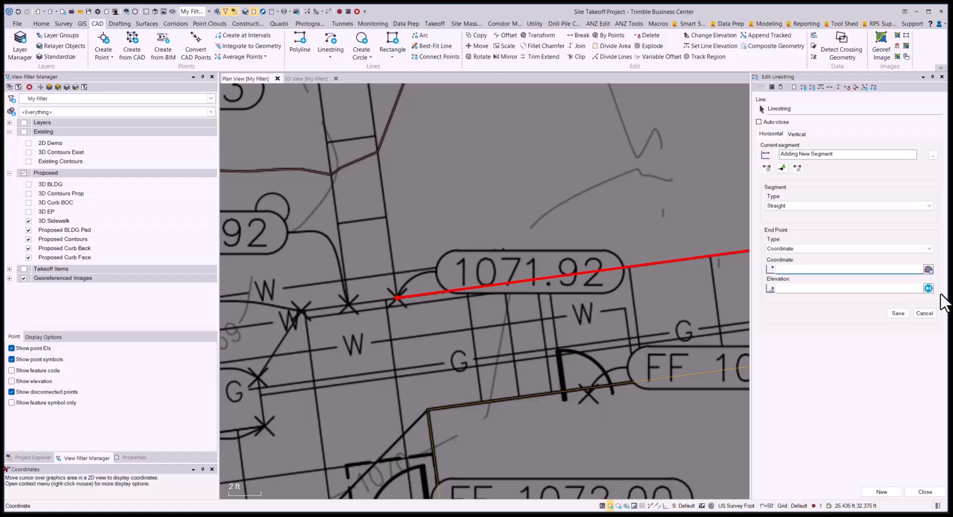
{"action": "left_click", "coordinate": [775, 155]}
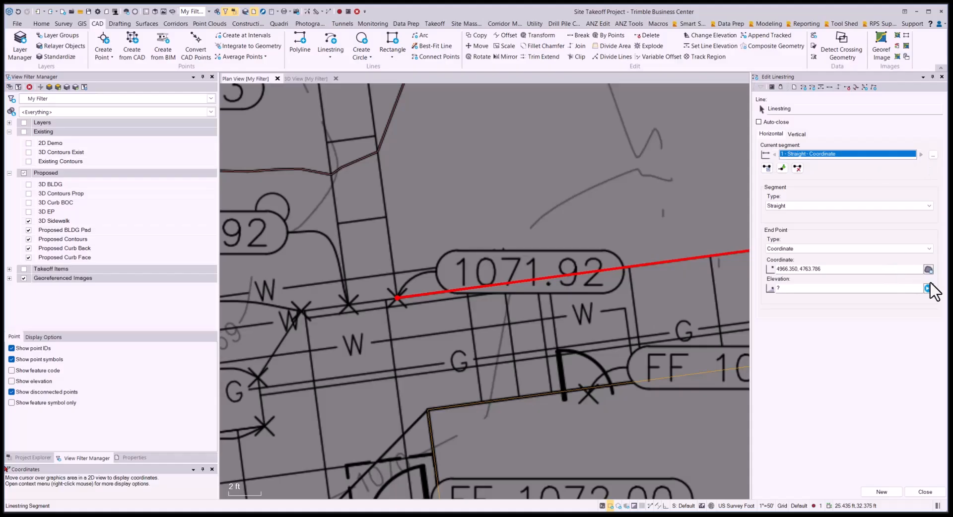
{"action": "left_click", "coordinate": [793, 288]}
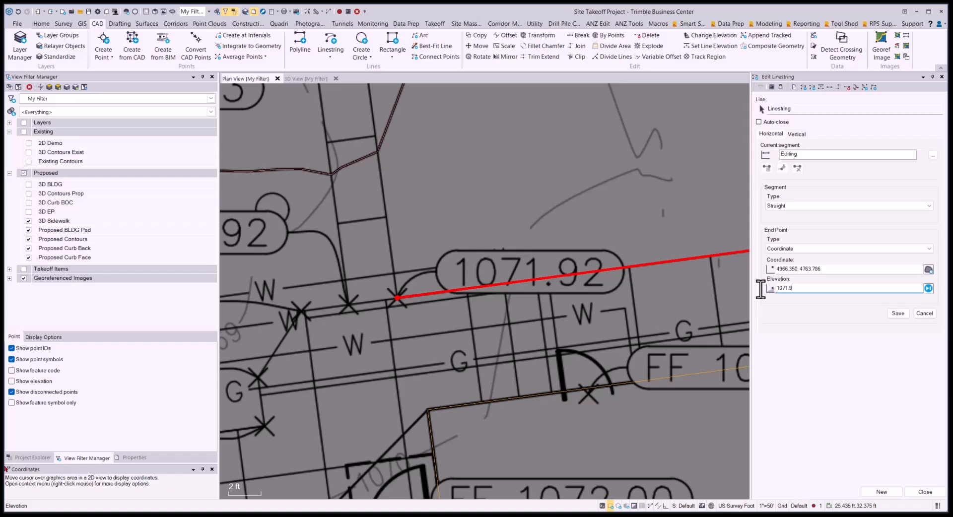
{"action": "key", "text": "Return"}
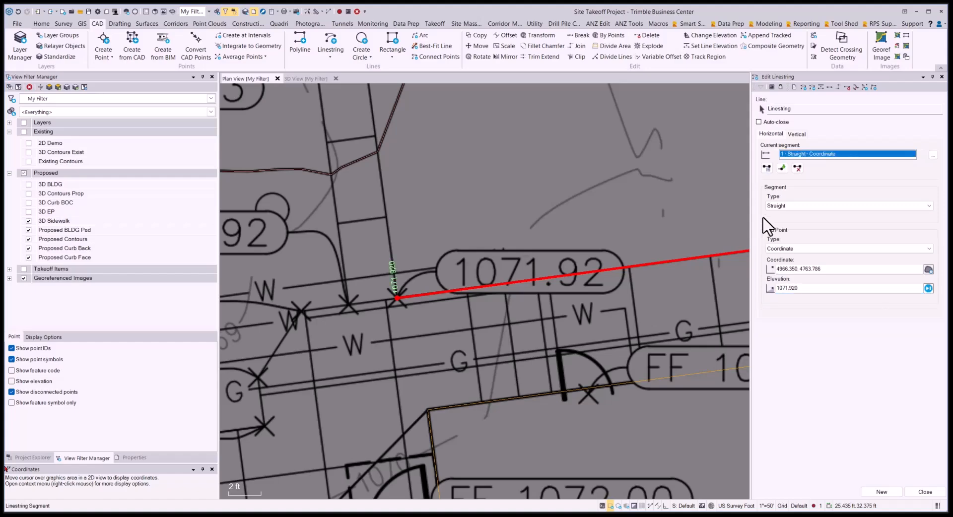
Append a straight segment north along the connecting walk's east edge, ending where it meets the proposed contour
{"action": "left_click", "coordinate": [782, 168]}
{"action": "scroll", "coordinate": [487, 234], "scroll_direction": "down", "scroll_amount": 2}
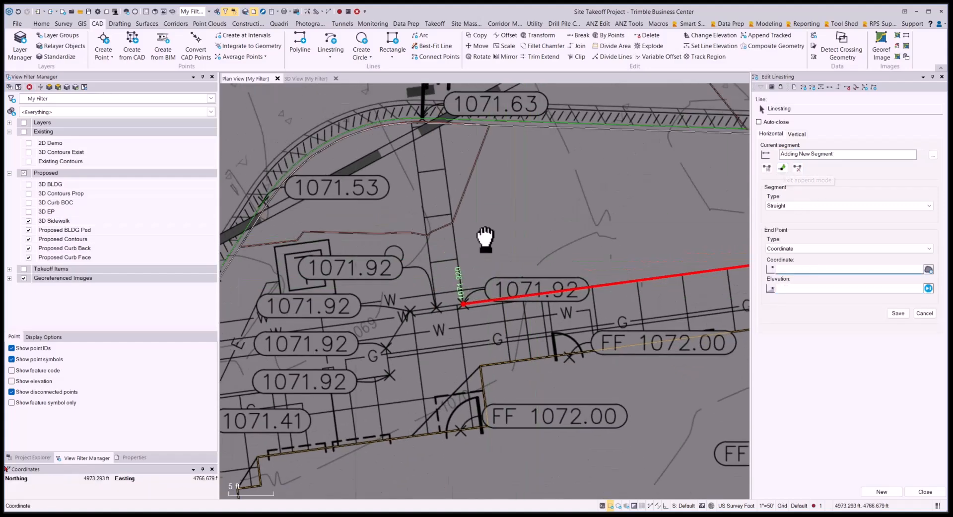
{"action": "middle_click_drag", "start_coordinate": [487, 234], "coordinate": [553, 374]}
{"action": "scroll", "coordinate": [544, 299], "scroll_direction": "up", "scroll_amount": 2}
{"action": "left_click", "coordinate": [506, 292]}
Extend the linestring along the walk's east edge to the curb line near the 1071.63 spot grade, using the Line snap
{"action": "scroll", "coordinate": [506, 293], "scroll_direction": "up", "scroll_amount": 1}
{"action": "scroll", "coordinate": [558, 223], "scroll_direction": "up", "scroll_amount": 1}
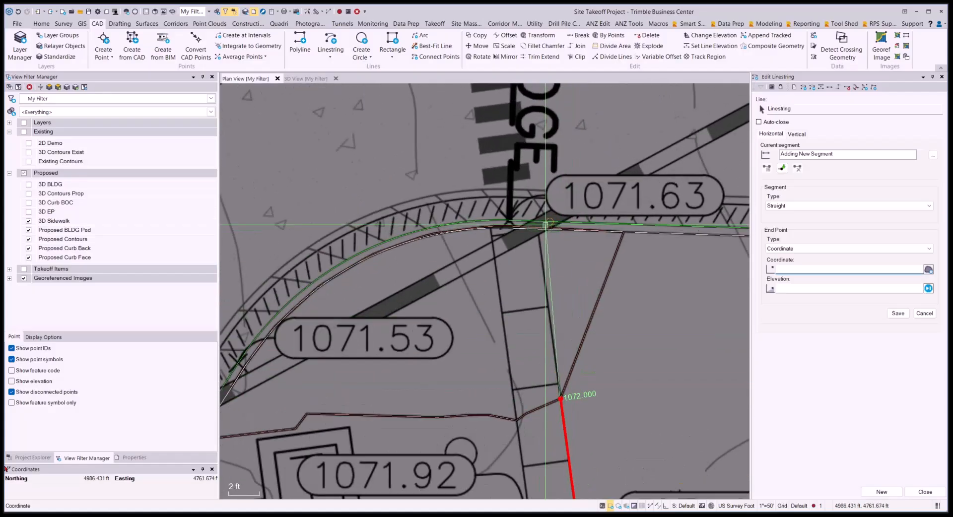
{"action": "scroll", "coordinate": [538, 235], "scroll_direction": "up", "scroll_amount": 3}
{"action": "scroll", "coordinate": [538, 235], "scroll_direction": "up", "scroll_amount": 1}
{"action": "right_click", "coordinate": [532, 219]}
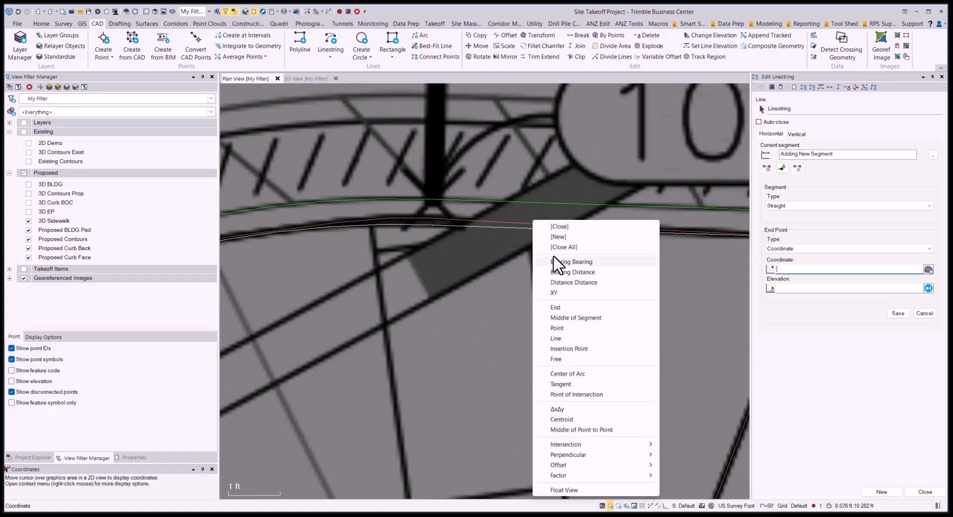
{"action": "left_click", "coordinate": [556, 338]}
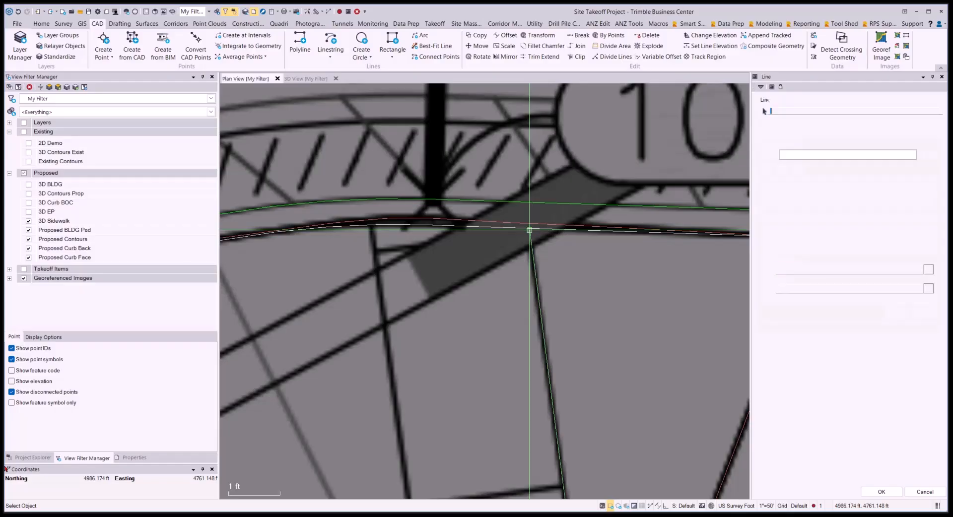
{"action": "left_click", "coordinate": [530, 231]}
{"action": "scroll", "coordinate": [529, 230], "scroll_direction": "down", "scroll_amount": 8}
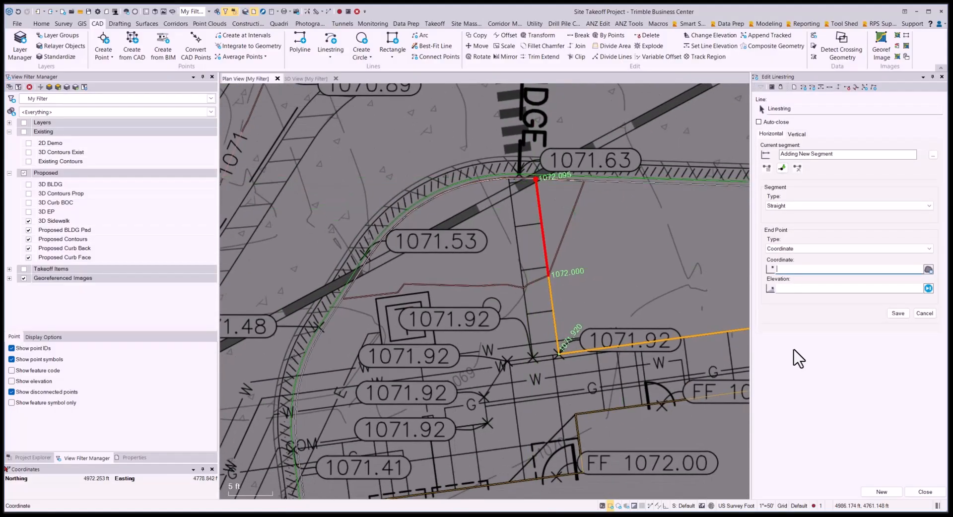
Start a new linestring on the curb line at the connecting walk's west edge, using the Line snap
{"action": "left_click", "coordinate": [881, 492]}
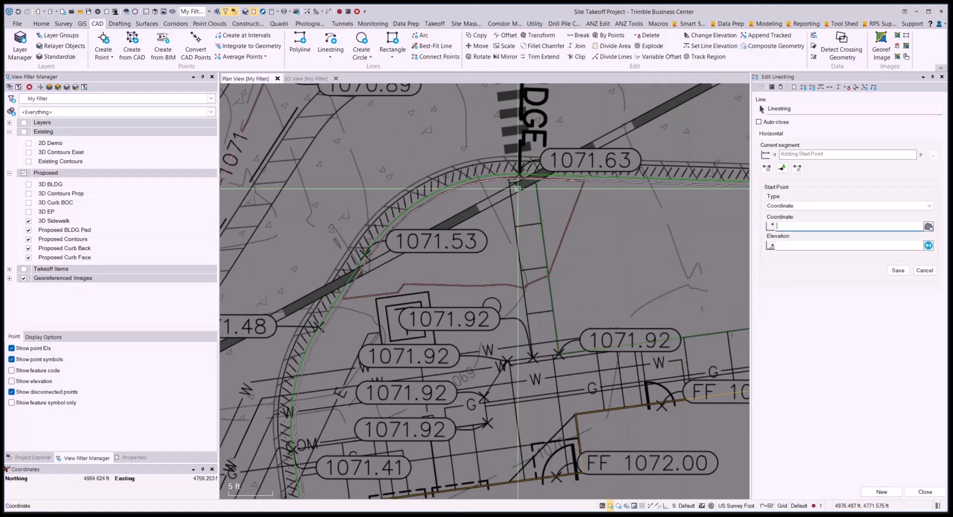
{"action": "scroll", "coordinate": [518, 188], "scroll_direction": "up", "scroll_amount": 5}
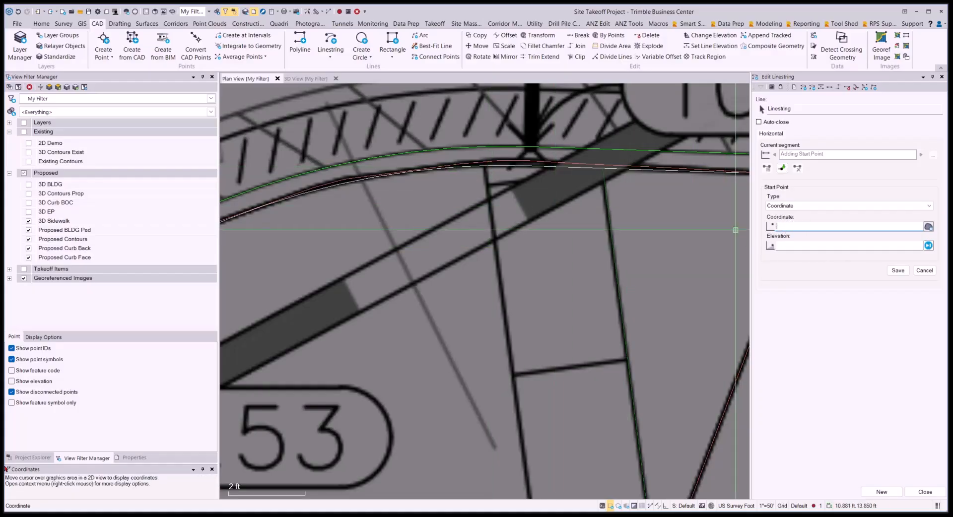
{"action": "right_click", "coordinate": [508, 214]}
{"action": "left_click", "coordinate": [531, 333]}
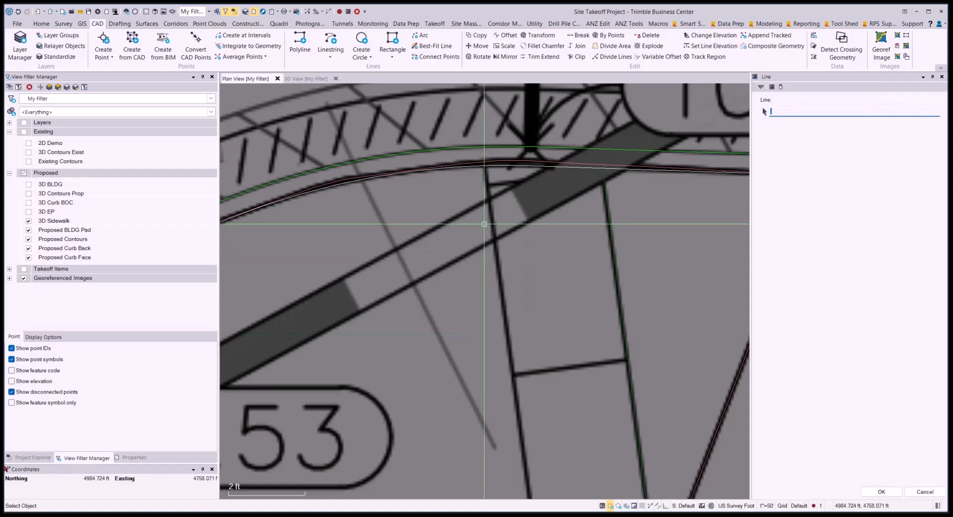
{"action": "scroll", "coordinate": [487, 188], "scroll_direction": "up", "scroll_amount": 2}
{"action": "left_click", "coordinate": [485, 155]}
Add a straight segment south along the connecting walk's west edge to the proposed contour's vertex
{"action": "scroll", "coordinate": [485, 153], "scroll_direction": "down", "scroll_amount": 5}
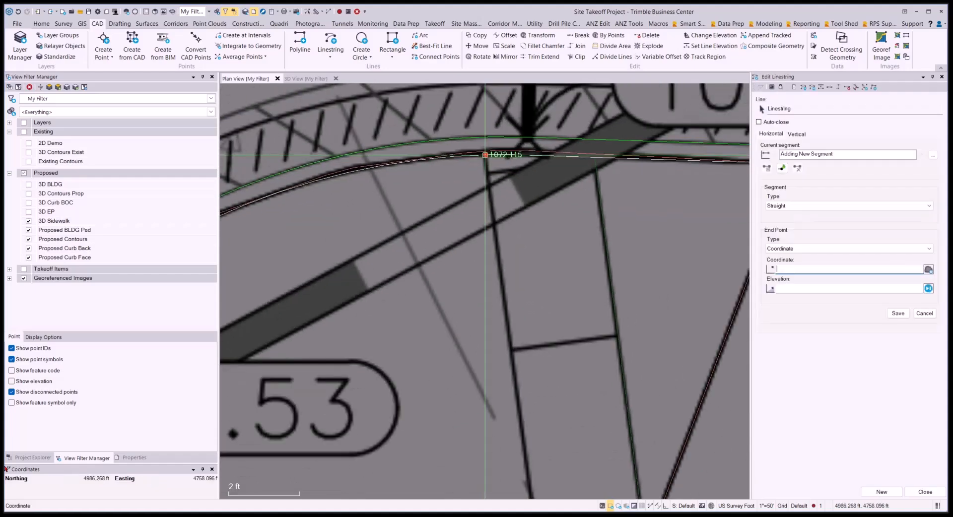
{"action": "middle_click_drag", "start_coordinate": [502, 339], "coordinate": [511, 187]}
{"action": "left_click", "coordinate": [514, 210]}
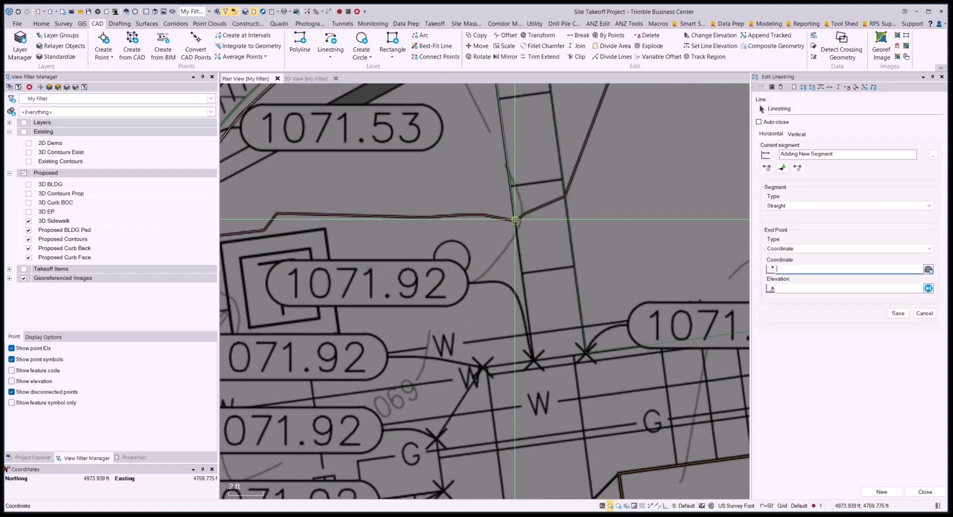
Continue the west edge with a straight segment to the spot mark at the walk's southwest corner, at elevation 1071.92
{"action": "scroll", "coordinate": [531, 372], "scroll_direction": "up", "scroll_amount": 3}
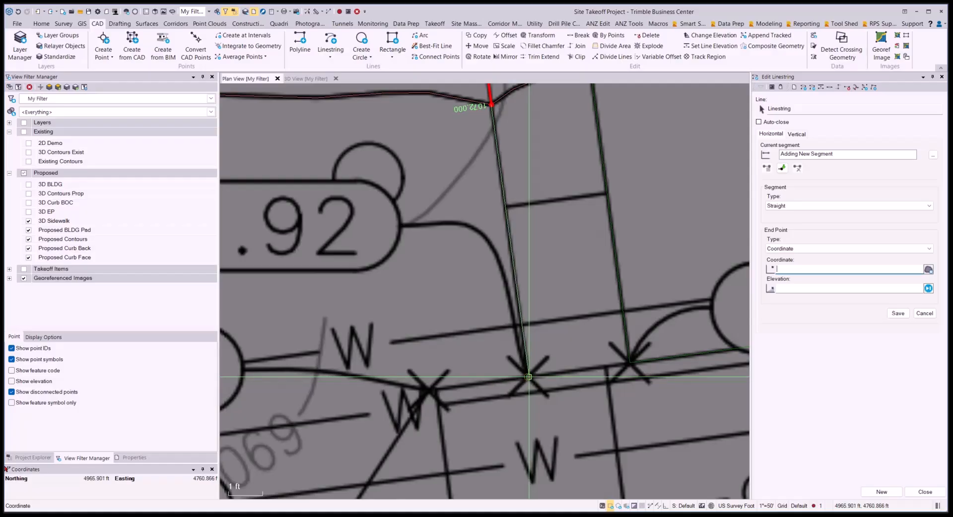
{"action": "left_click", "coordinate": [529, 378]}
{"action": "scroll", "coordinate": [529, 377], "scroll_direction": "down", "scroll_amount": 2}
{"action": "scroll", "coordinate": [529, 378], "scroll_direction": "down", "scroll_amount": 1}
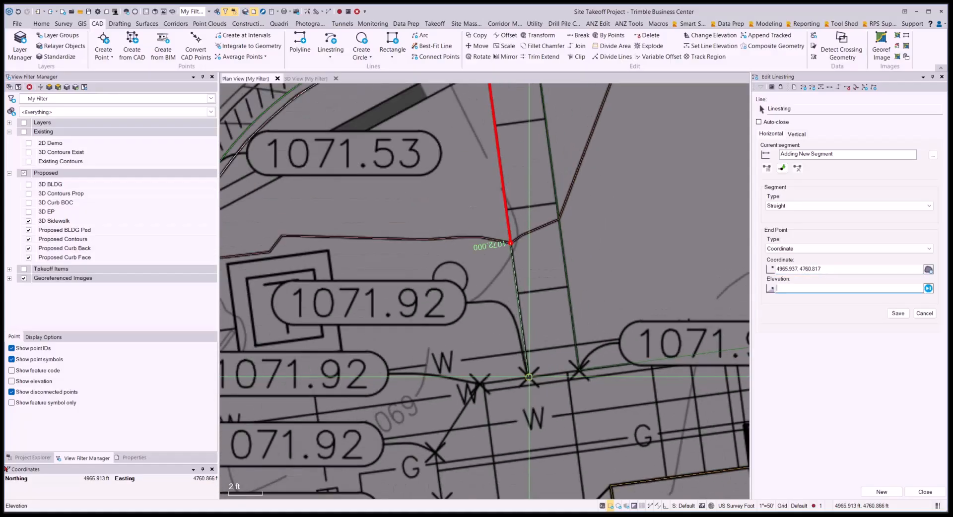
{"action": "type", "text": "1071.92"}
{"action": "key", "text": "Return"}
Add a short straight segment west to the adjacent spot mark where the sidewalk edge turns diagonally, at elevation 1071.92
{"action": "middle_click_drag", "start_coordinate": [529, 377], "coordinate": [570, 272]}
{"action": "scroll", "coordinate": [568, 275], "scroll_direction": "up", "scroll_amount": 2}
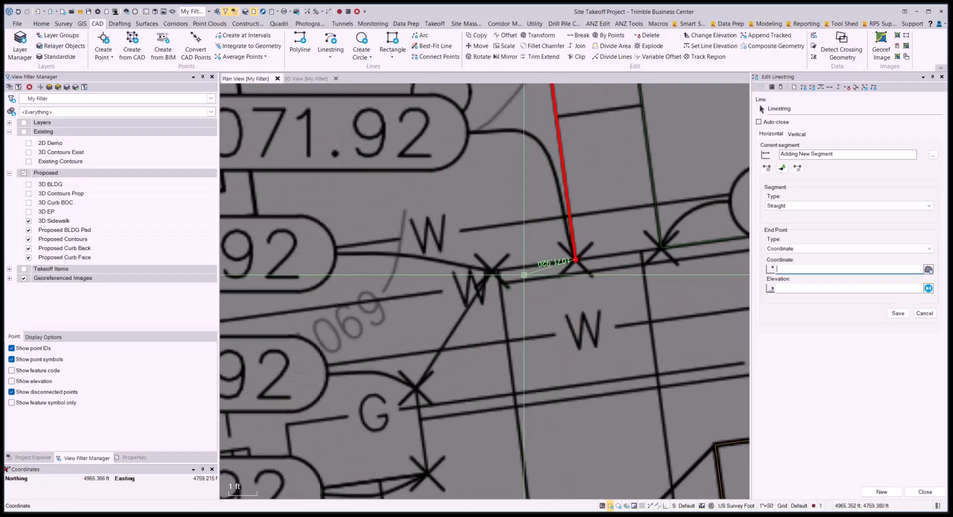
{"action": "left_click", "coordinate": [492, 271]}
{"action": "scroll", "coordinate": [492, 271], "scroll_direction": "down", "scroll_amount": 2}
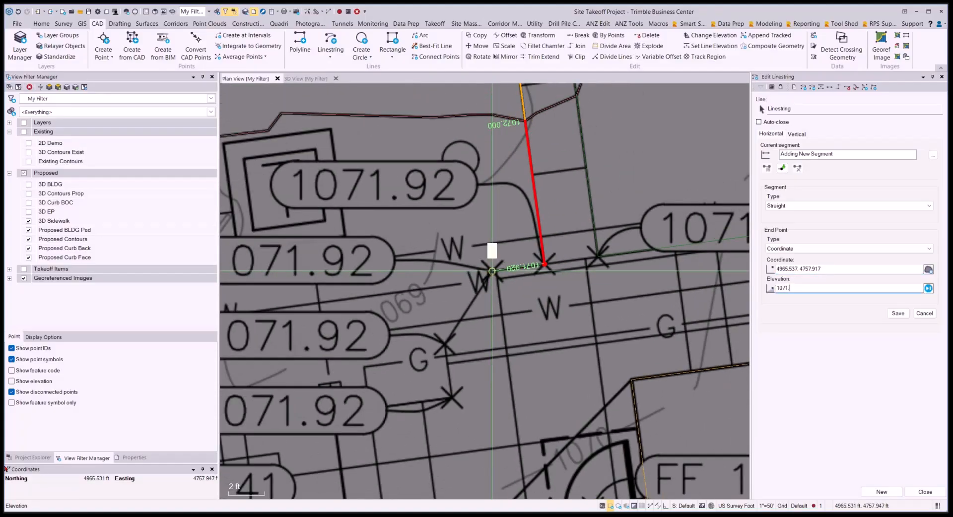
{"action": "type", "text": "1071.92"}
{"action": "key", "text": "Return"}
Add the diagonal segment southwest to the next spot mark beside the gas line, at elevation 1071.92
{"action": "middle_click_drag", "start_coordinate": [556, 350], "coordinate": [621, 249]}
{"action": "scroll", "coordinate": [546, 246], "scroll_direction": "up", "scroll_amount": 2}
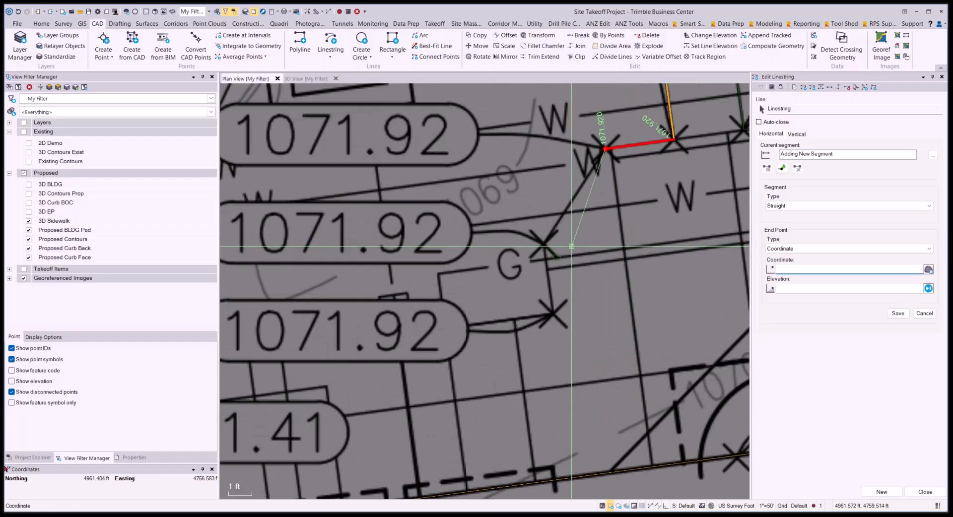
{"action": "left_click", "coordinate": [545, 244]}
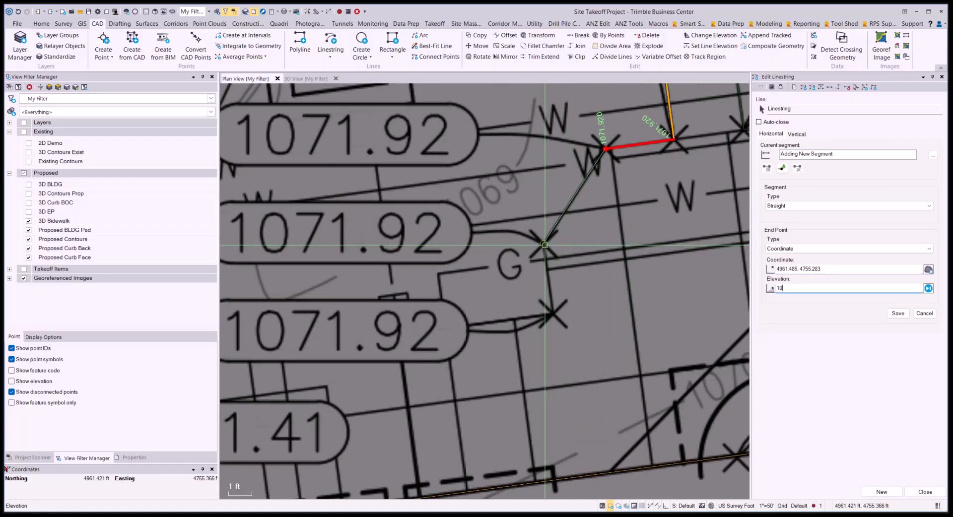
{"action": "key", "text": "Return"}
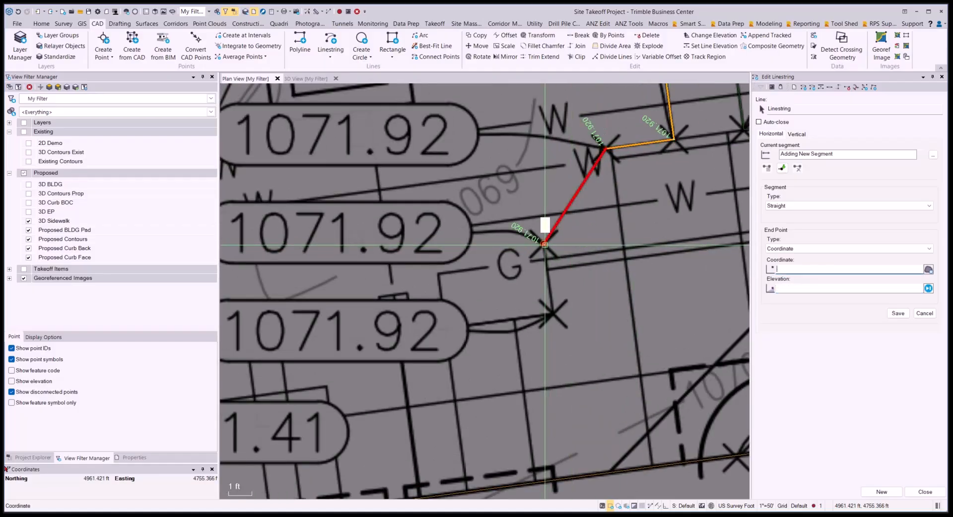
Add a straight segment south from the spot mark beside the gas line to the next spot mark, at elevation 1071.92
{"action": "left_click", "coordinate": [553, 312]}
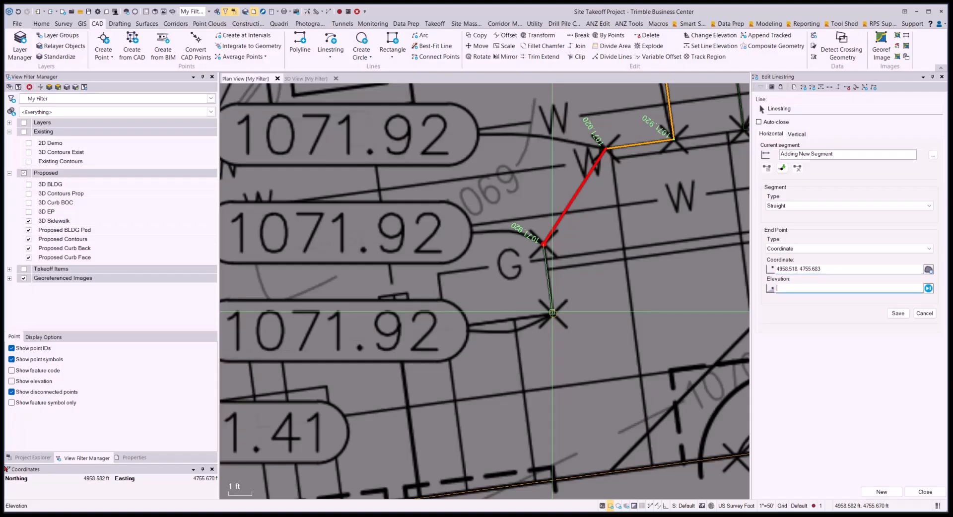
{"action": "scroll", "coordinate": [552, 313], "scroll_direction": "down", "scroll_amount": 2}
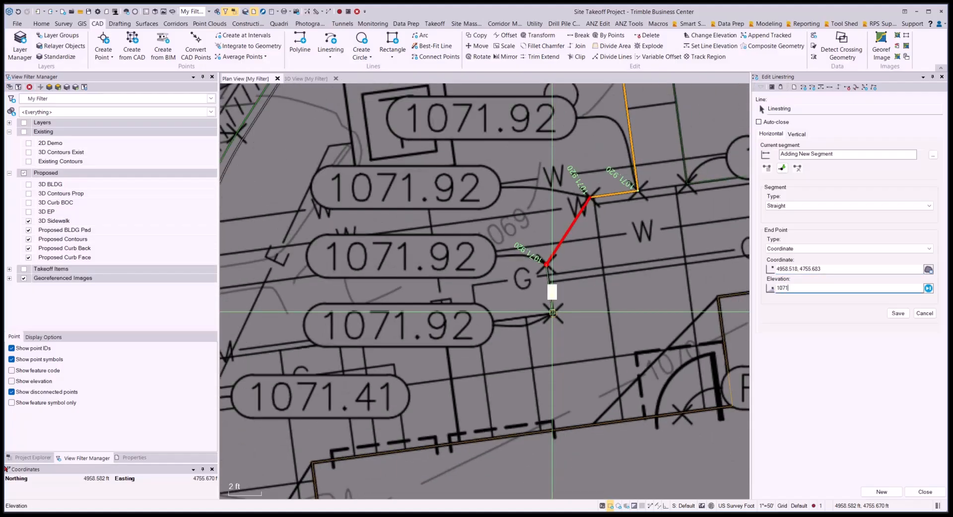
{"action": "key", "text": "Return"}
Finish the sidewalk edge with a straight segment west, snapped onto the back-of-curb line, and end the linestring
{"action": "middle_click_drag", "start_coordinate": [542, 311], "coordinate": [656, 266]}
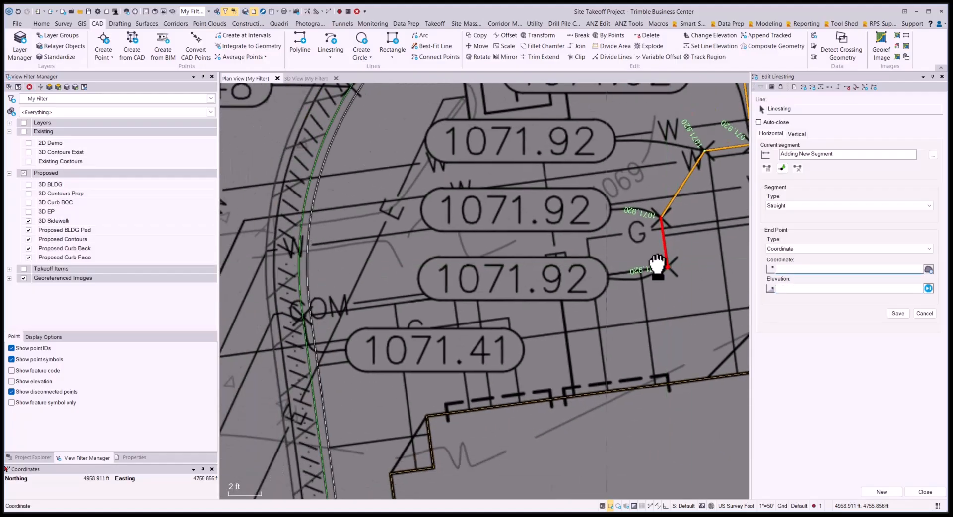
{"action": "middle_click_drag", "start_coordinate": [345, 311], "coordinate": [498, 287]}
{"action": "scroll", "coordinate": [498, 287], "scroll_direction": "up", "scroll_amount": 3}
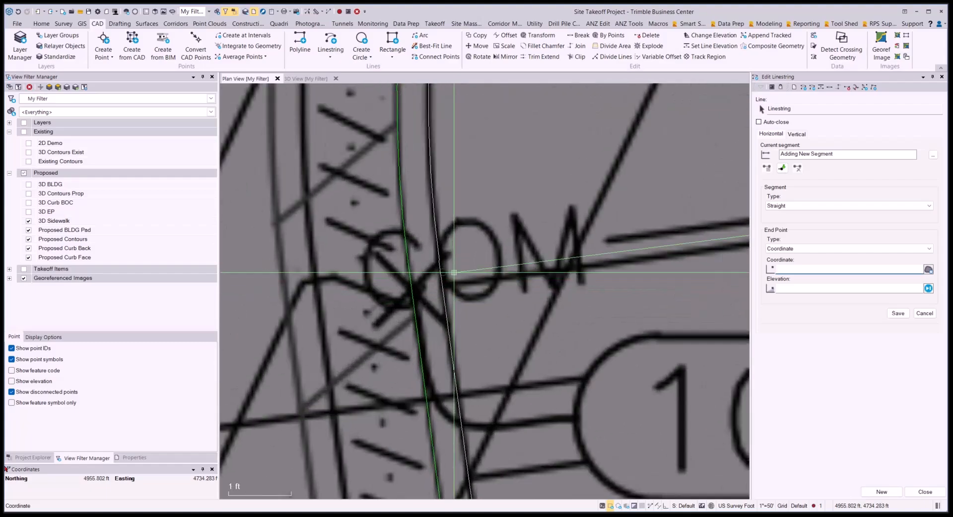
{"action": "right_click", "coordinate": [454, 350]}
{"action": "left_click", "coordinate": [476, 391]}
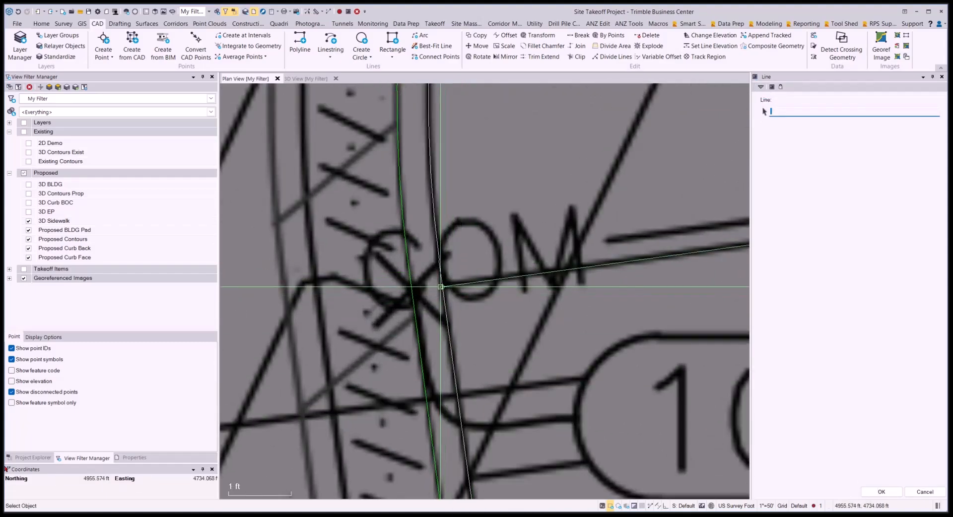
{"action": "left_click", "coordinate": [442, 285]}
{"action": "scroll", "coordinate": [442, 285], "scroll_direction": "down", "scroll_amount": 10}
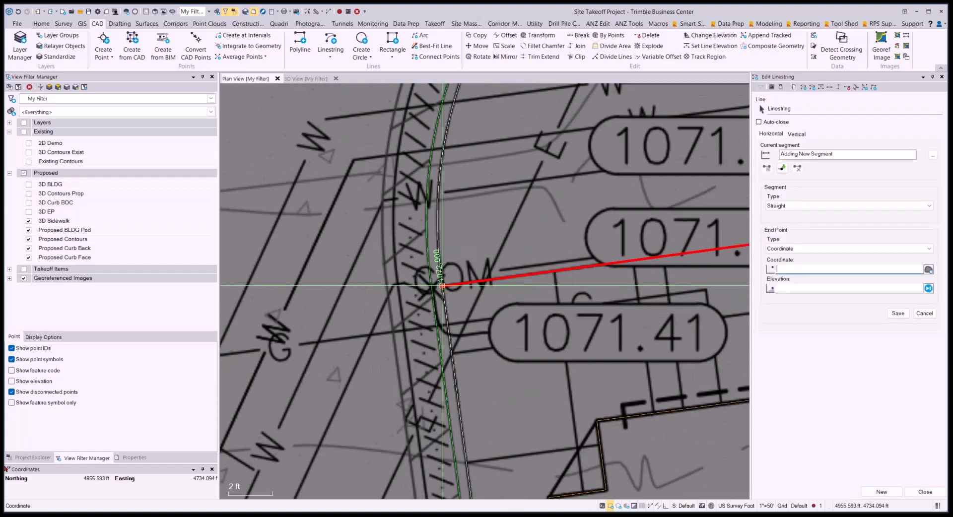
{"action": "scroll", "coordinate": [441, 285], "scroll_direction": "down", "scroll_amount": 2}
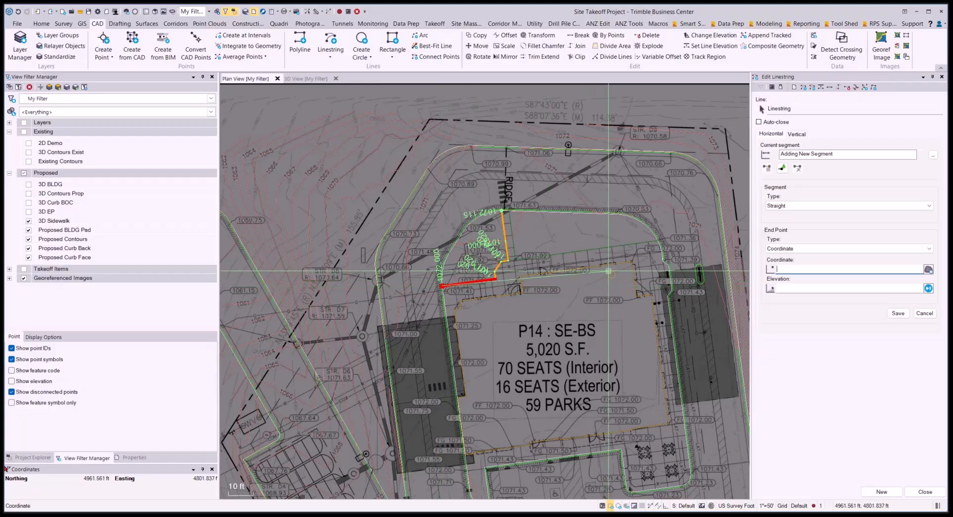
{"action": "middle_click_drag", "start_coordinate": [612, 431], "coordinate": [607, 290]}
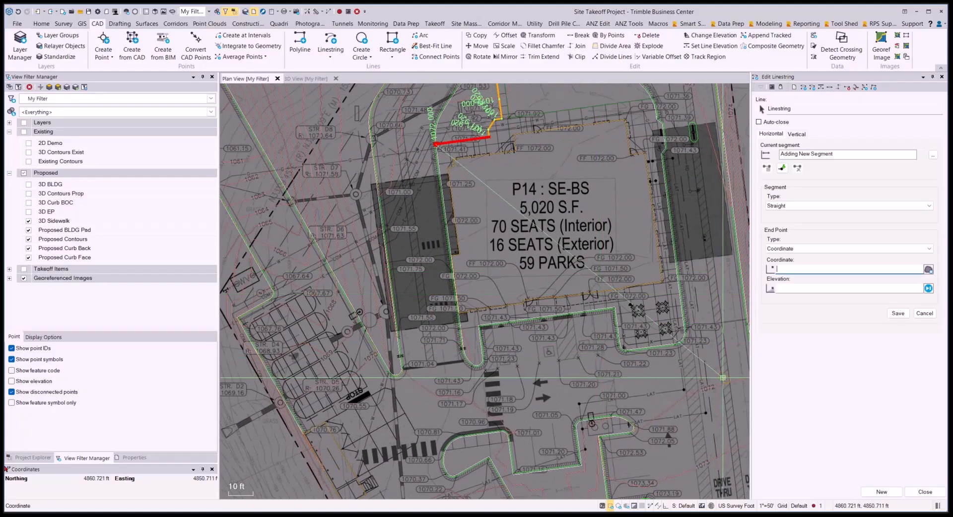
{"action": "left_click", "coordinate": [881, 492]}
Examine the spot grades, ridge lines and contours across the parking lot south of the building, leaving the linestring command
{"action": "middle_click_drag", "start_coordinate": [560, 354], "coordinate": [503, 253]}
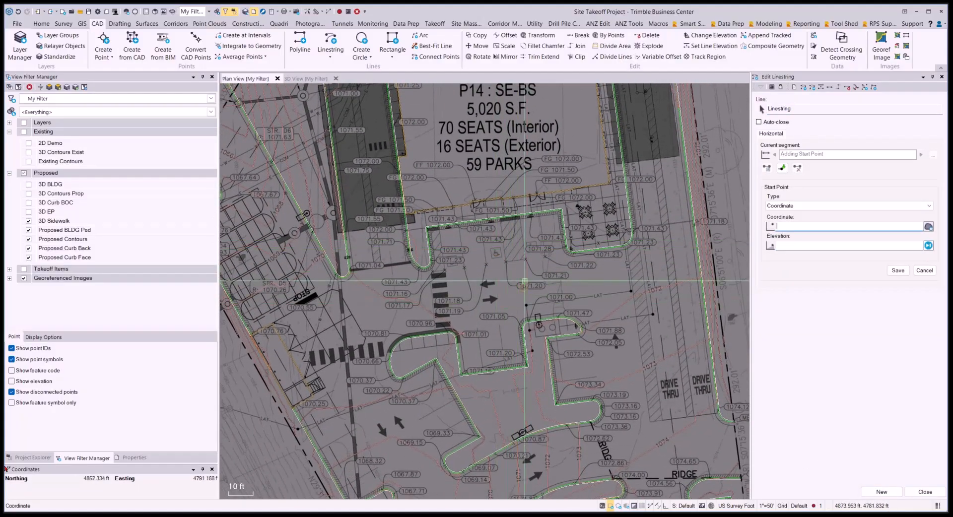
{"action": "scroll", "coordinate": [469, 269], "scroll_direction": "up", "scroll_amount": 4}
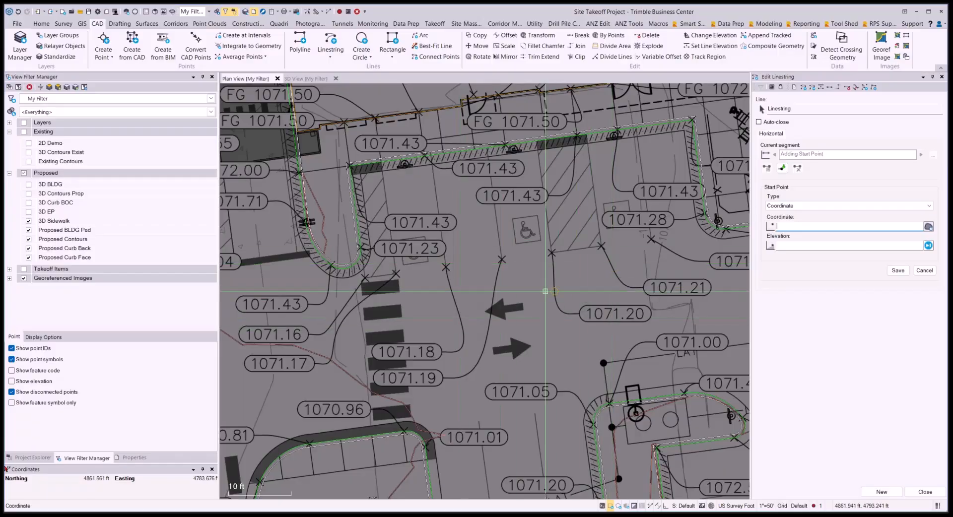
{"action": "scroll", "coordinate": [470, 289], "scroll_direction": "down", "scroll_amount": 2}
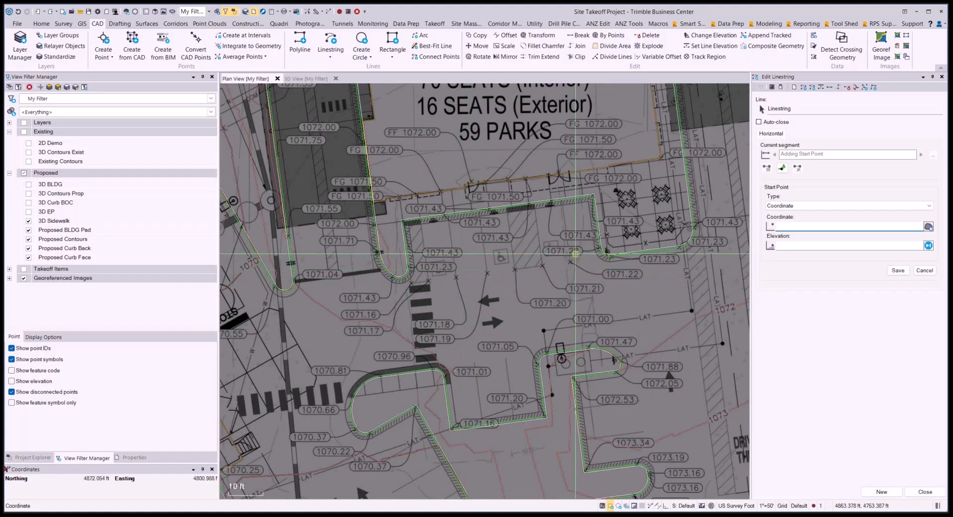
{"action": "scroll", "coordinate": [471, 260], "scroll_direction": "down", "scroll_amount": 1}
{"action": "middle_click_drag", "start_coordinate": [564, 313], "coordinate": [494, 291]}
{"action": "middle_click_drag", "start_coordinate": [577, 395], "coordinate": [534, 269]}
{"action": "middle_click_drag", "start_coordinate": [546, 384], "coordinate": [544, 284]}
{"action": "scroll", "coordinate": [544, 284], "scroll_direction": "up", "scroll_amount": 2}
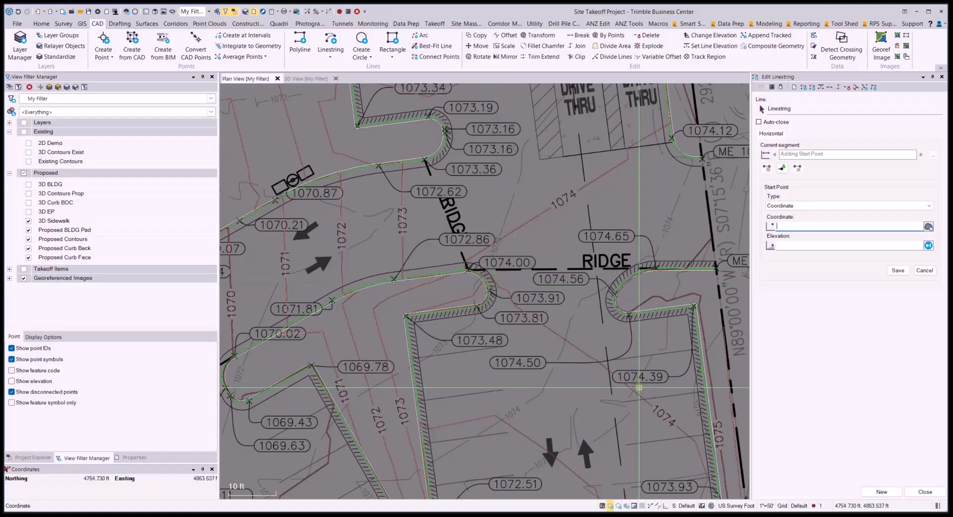
{"action": "left_click", "coordinate": [931, 494]}
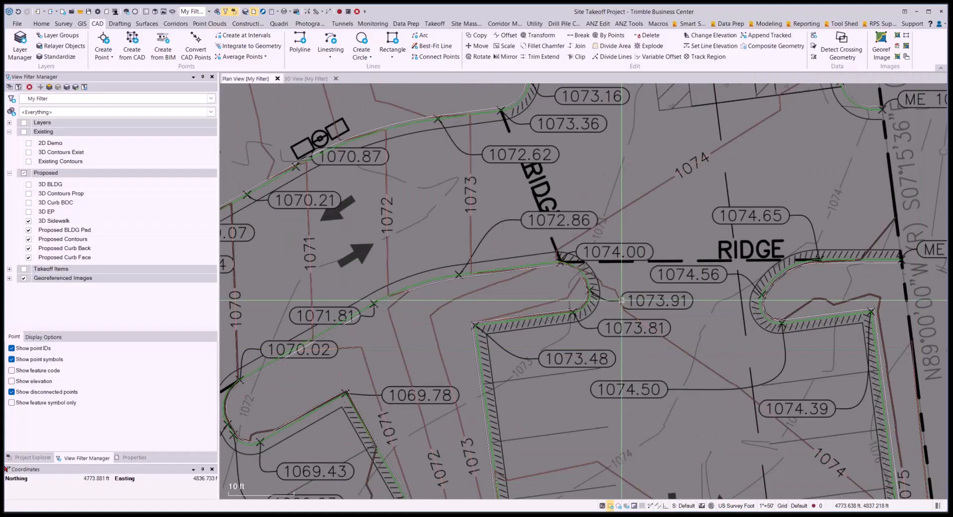
{"action": "scroll", "coordinate": [613, 303], "scroll_direction": "down", "scroll_amount": 3}
{"action": "middle_click_drag", "start_coordinate": [511, 234], "coordinate": [533, 298]}
{"action": "scroll", "coordinate": [532, 299], "scroll_direction": "down", "scroll_amount": 1}
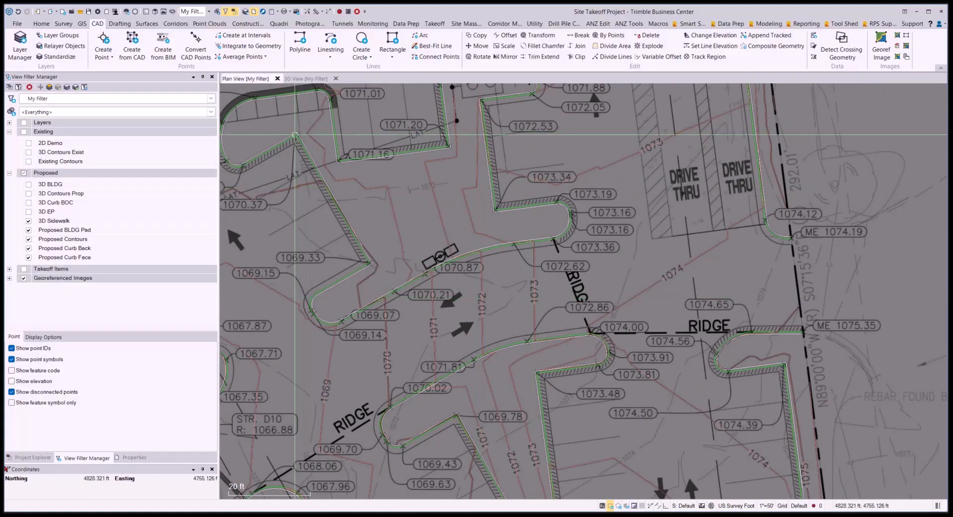
Start a new linestring and create a protected layer for it named 3D Breakline, coloured Orange, in the Proposed group
{"action": "left_click", "coordinate": [329, 47]}
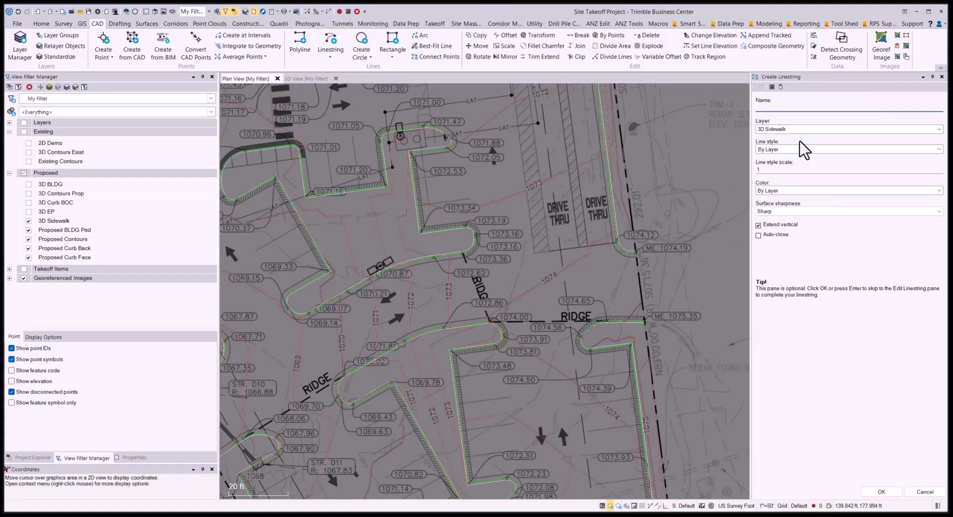
{"action": "left_click", "coordinate": [786, 131]}
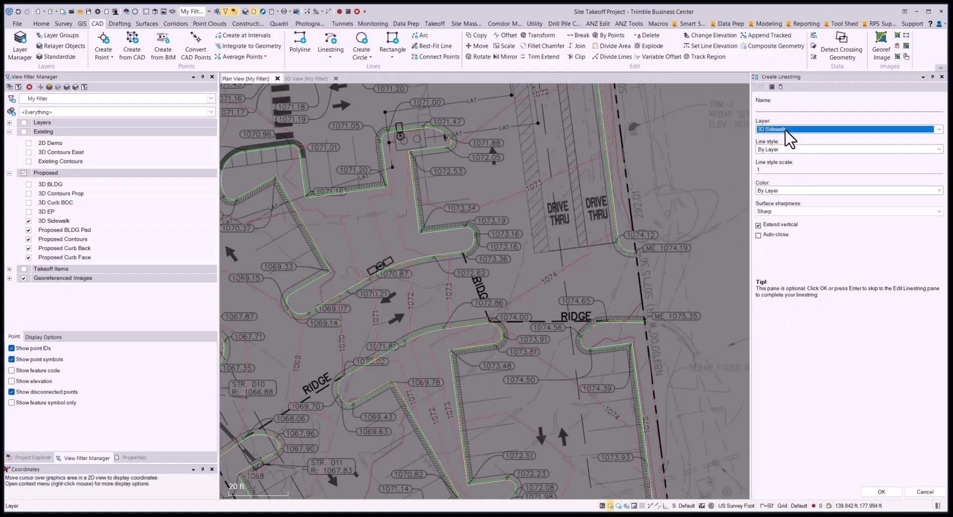
{"action": "left_click", "coordinate": [786, 131]}
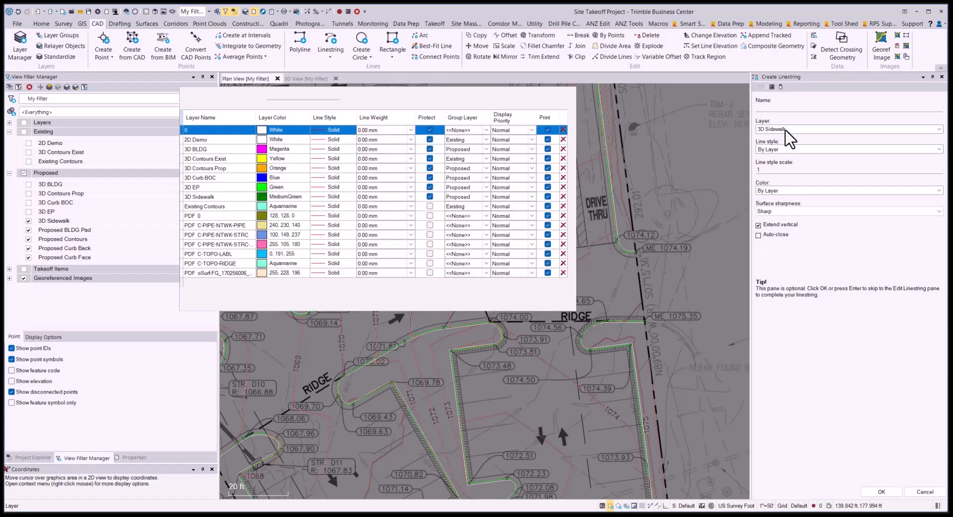
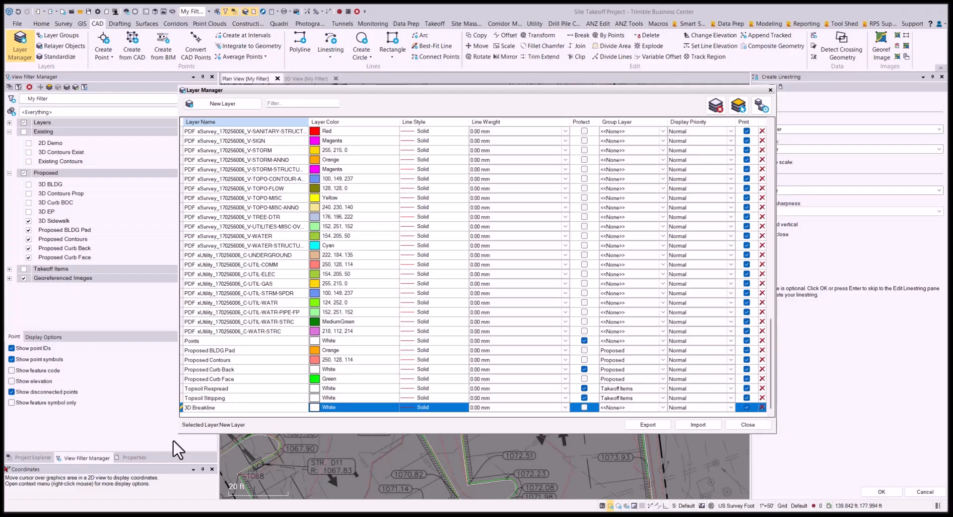
{"action": "left_click", "coordinate": [335, 412]}
{"action": "left_click", "coordinate": [335, 412]}
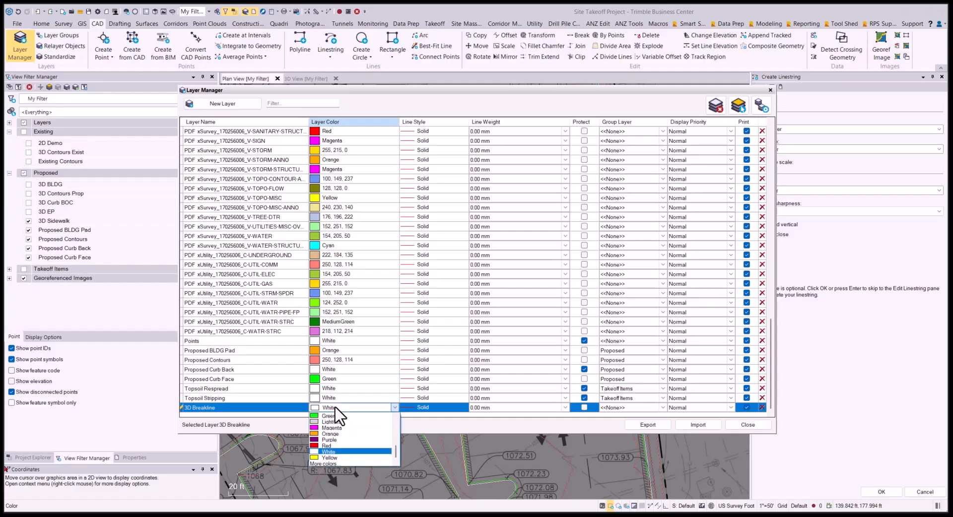
{"action": "left_click", "coordinate": [338, 442]}
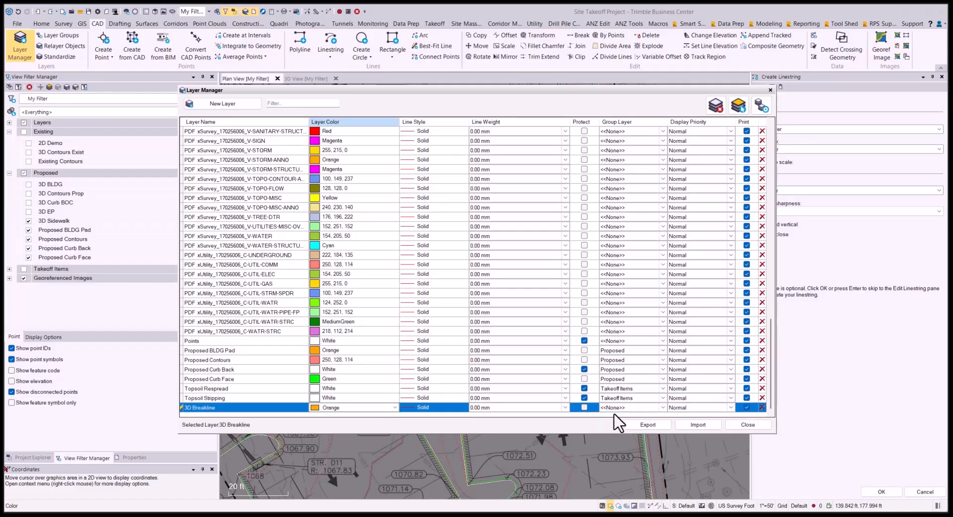
{"action": "left_click", "coordinate": [584, 407]}
{"action": "left_click", "coordinate": [663, 408]}
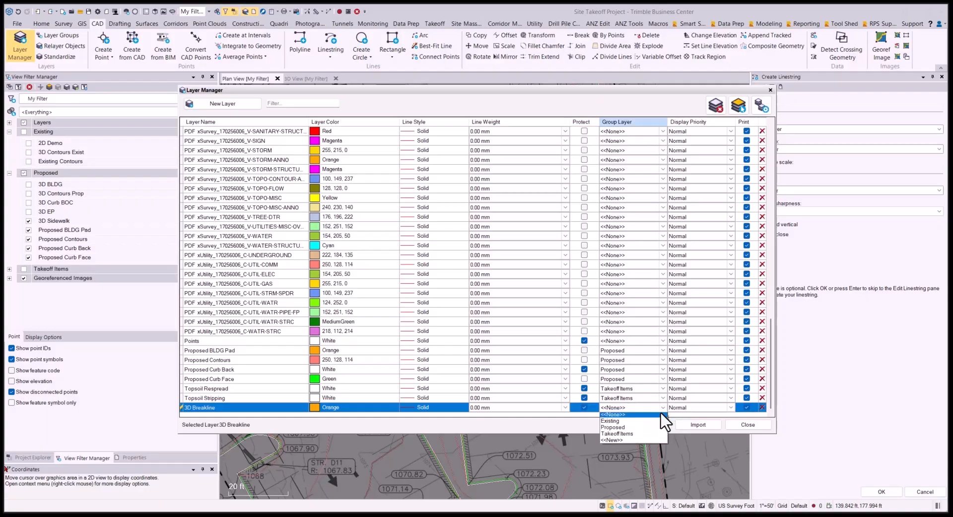
{"action": "left_click", "coordinate": [633, 428]}
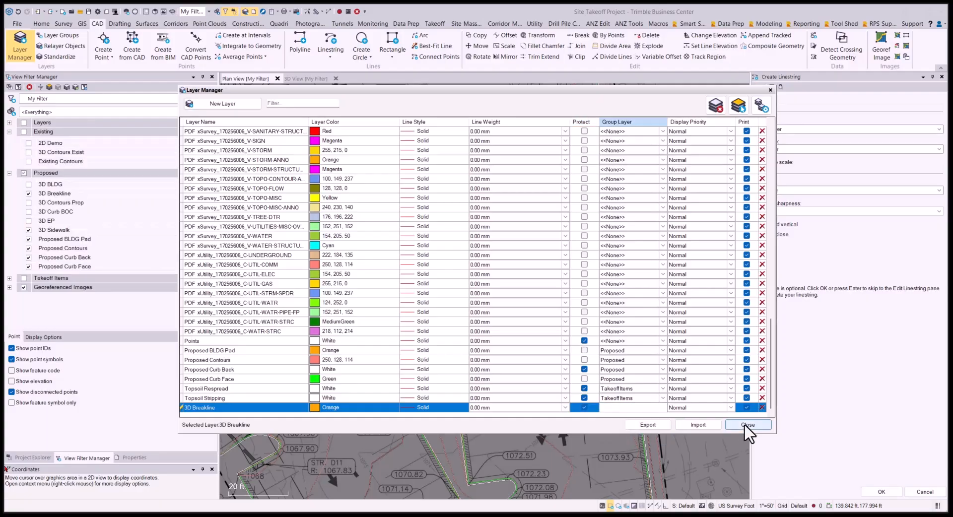
{"action": "left_click", "coordinate": [746, 425]}
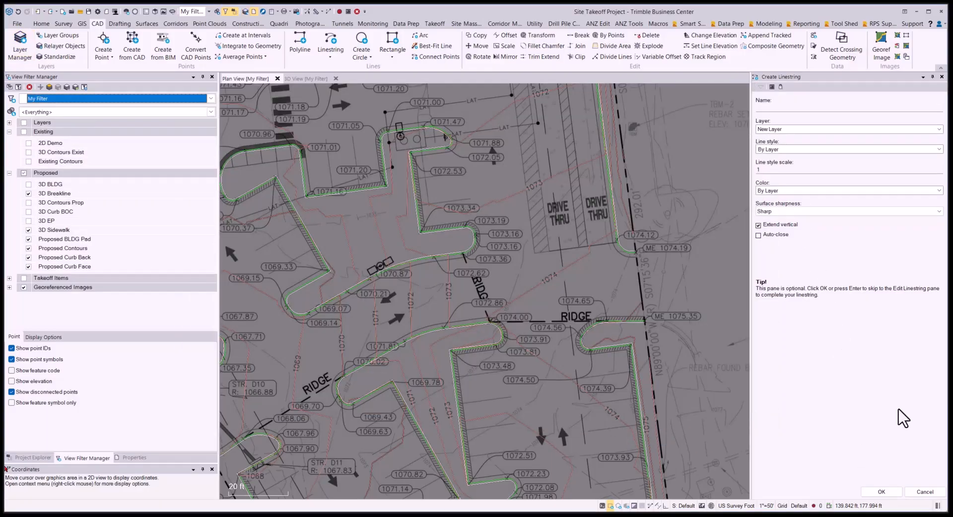
Start the breakline at the spot mark on the crosswalk's northwest corner, below the curb island, at elevation 1071.16
{"action": "left_click", "coordinate": [882, 492]}
{"action": "middle_click_drag", "start_coordinate": [377, 300], "coordinate": [441, 417]}
{"action": "middle_click_drag", "start_coordinate": [381, 219], "coordinate": [460, 285]}
{"action": "scroll", "coordinate": [459, 285], "scroll_direction": "up", "scroll_amount": 8}
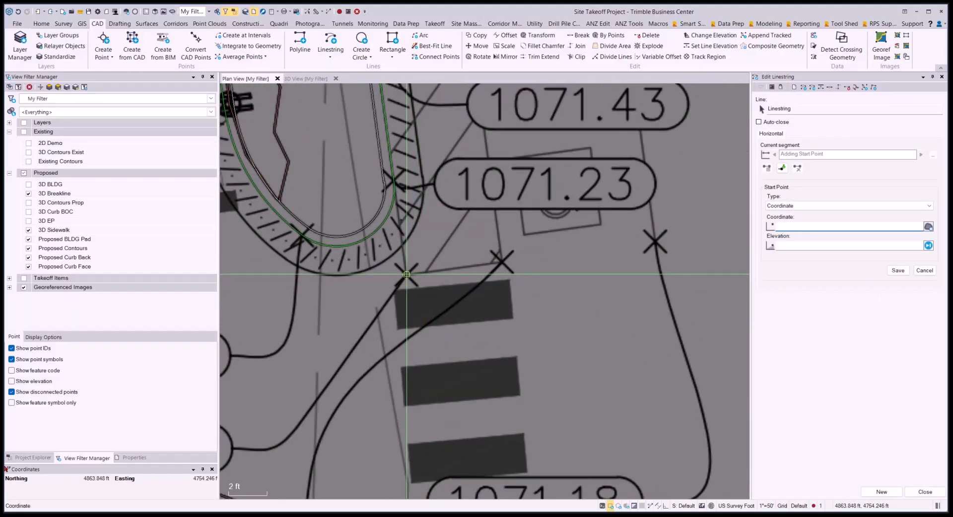
{"action": "left_click", "coordinate": [407, 274]}
{"action": "scroll", "coordinate": [506, 237], "scroll_direction": "down", "scroll_amount": 2}
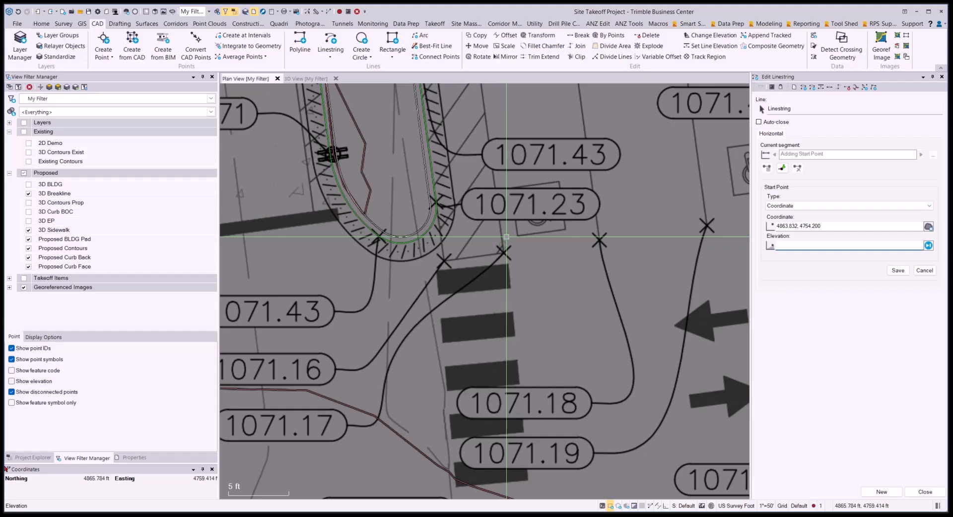
{"action": "type", "text": "1071.16"}
{"action": "key", "text": "Return"}
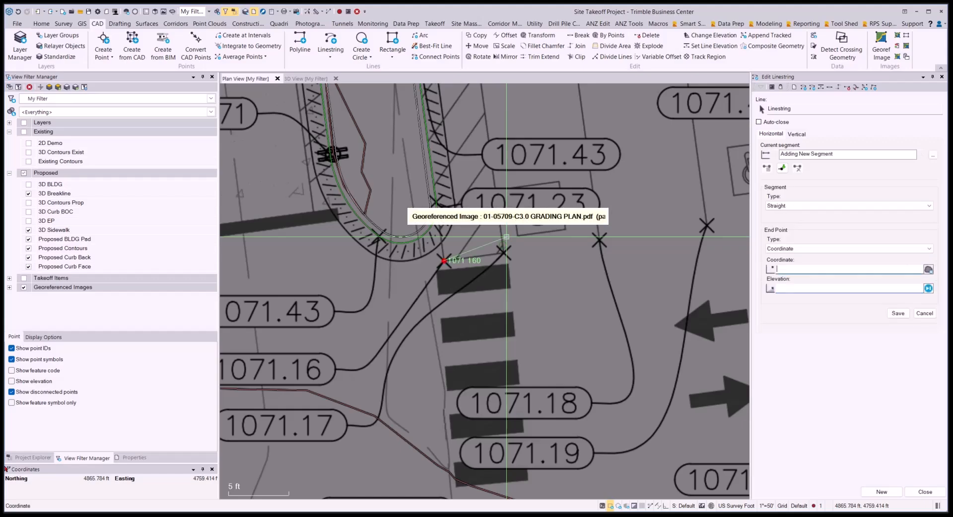
Add straight segments east along the parking stall ends to the next two spot marks, at elevations 1071.17 and 1071.18
{"action": "left_click", "coordinate": [504, 251]}
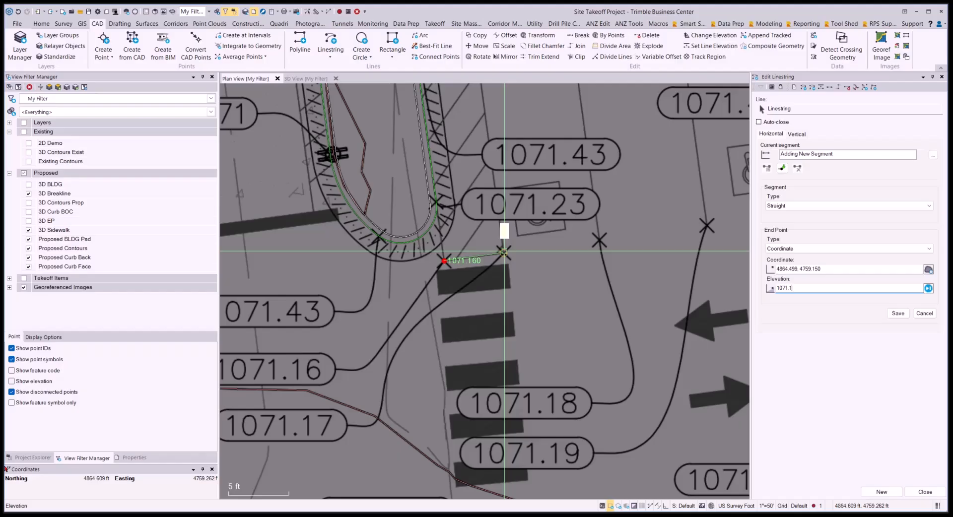
{"action": "type", "text": "1071.17"}
{"action": "key", "text": "Return"}
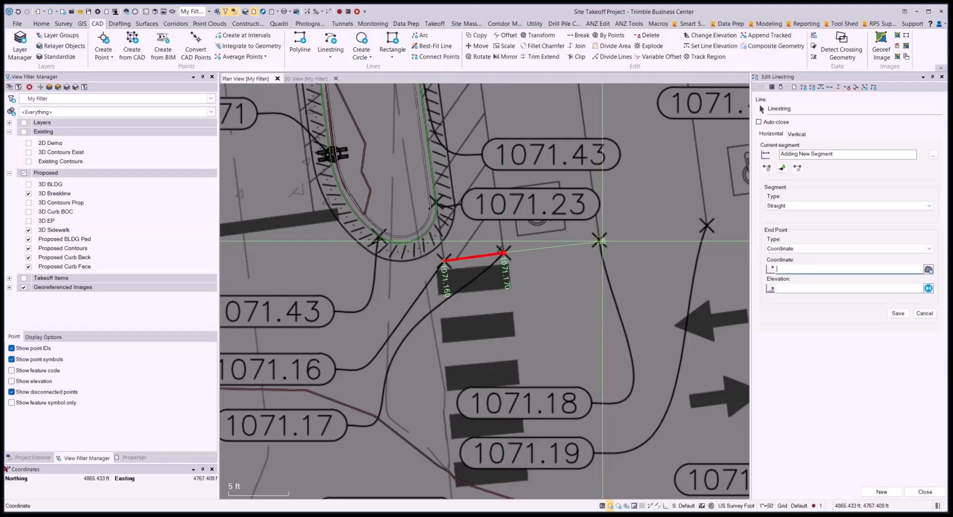
{"action": "left_click", "coordinate": [602, 241]}
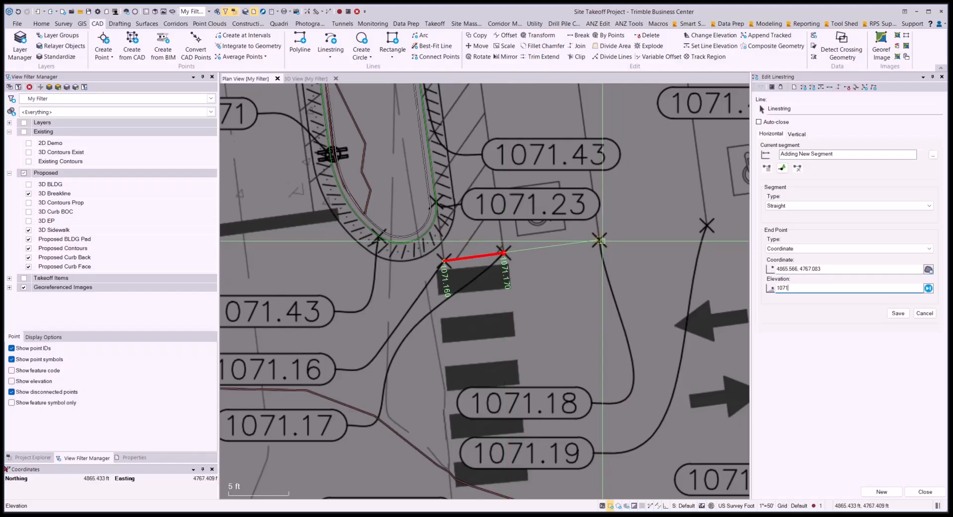
{"action": "type", "text": "1071.18"}
{"action": "key", "text": "Return"}
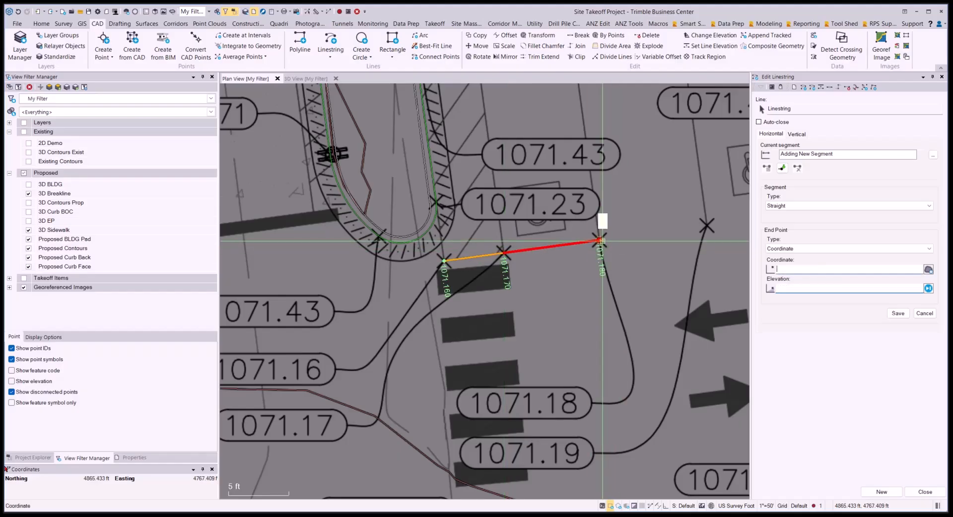
Continue the breakline east past the accessible stall to the following two spot marks, at elevations 1071.19 and 1071.20
{"action": "left_click", "coordinate": [705, 226]}
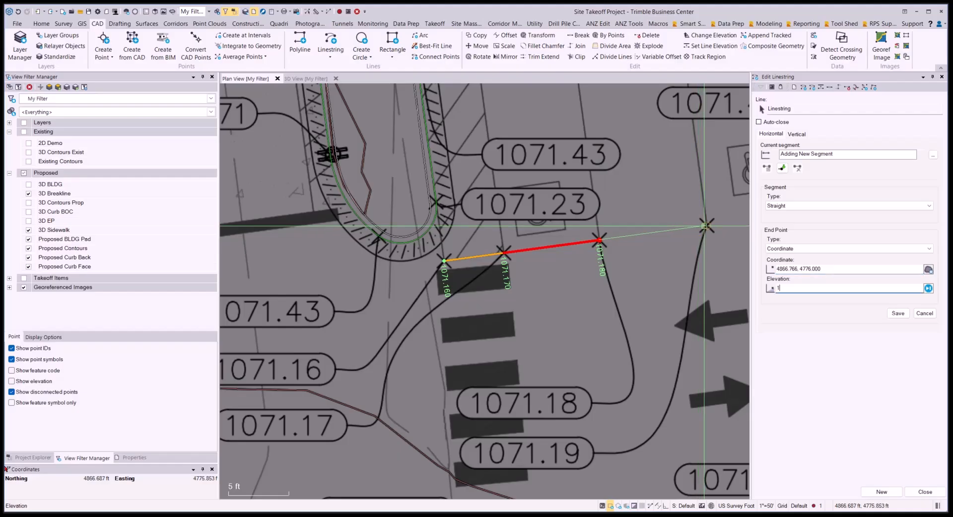
{"action": "type", "text": "1071.19"}
{"action": "key", "text": "Return"}
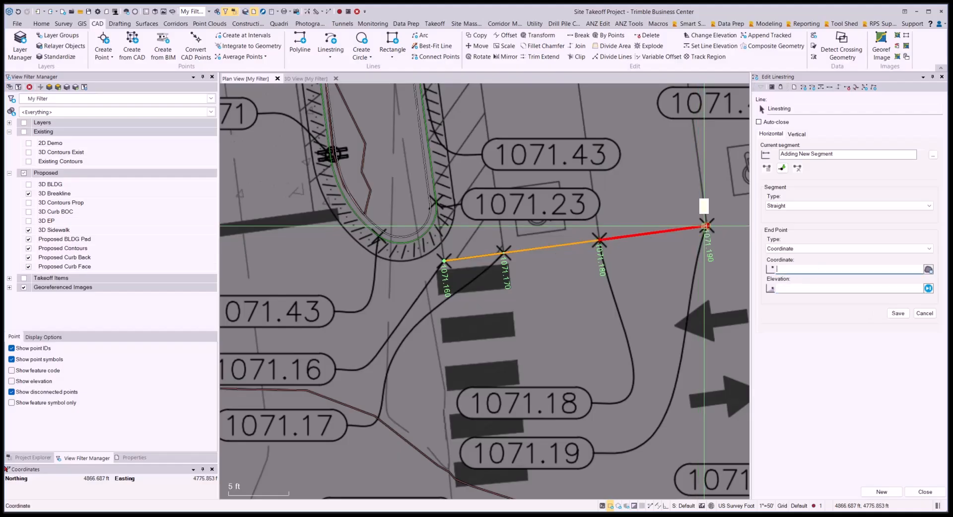
{"action": "middle_click_drag", "start_coordinate": [704, 227], "coordinate": [390, 213]}
{"action": "scroll", "coordinate": [488, 212], "scroll_direction": "up", "scroll_amount": 2}
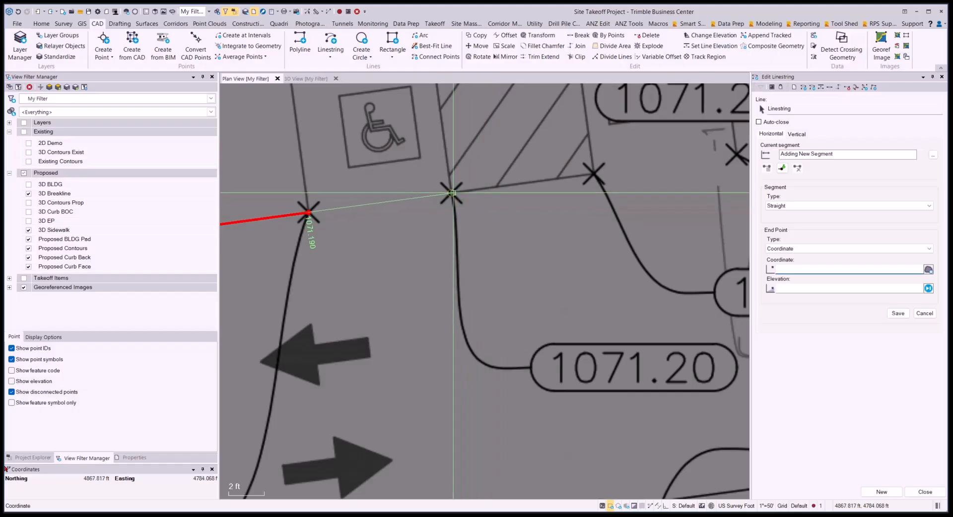
{"action": "scroll", "coordinate": [452, 193], "scroll_direction": "down", "scroll_amount": 2}
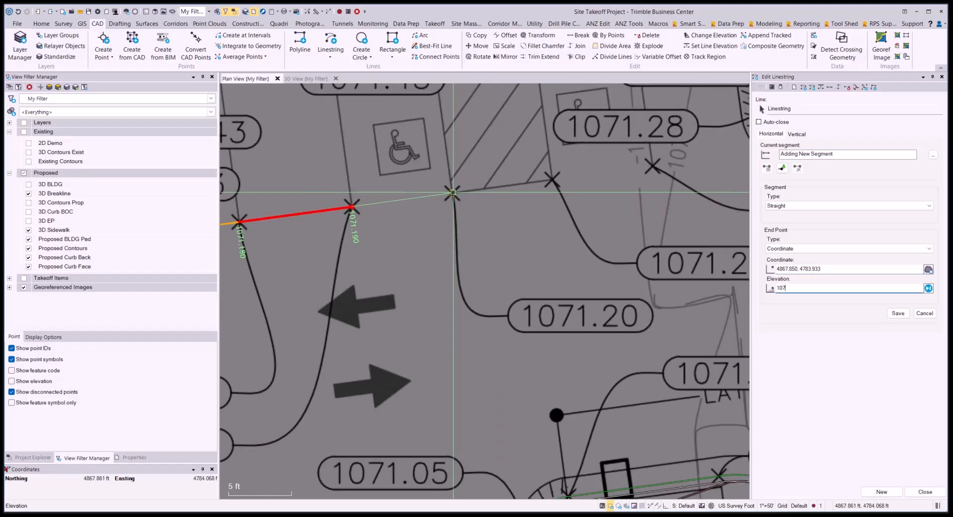
{"action": "type", "text": "1071.20"}
{"action": "key", "text": "Return"}
{"action": "scroll", "coordinate": [550, 178], "scroll_direction": "up", "scroll_amount": 2}
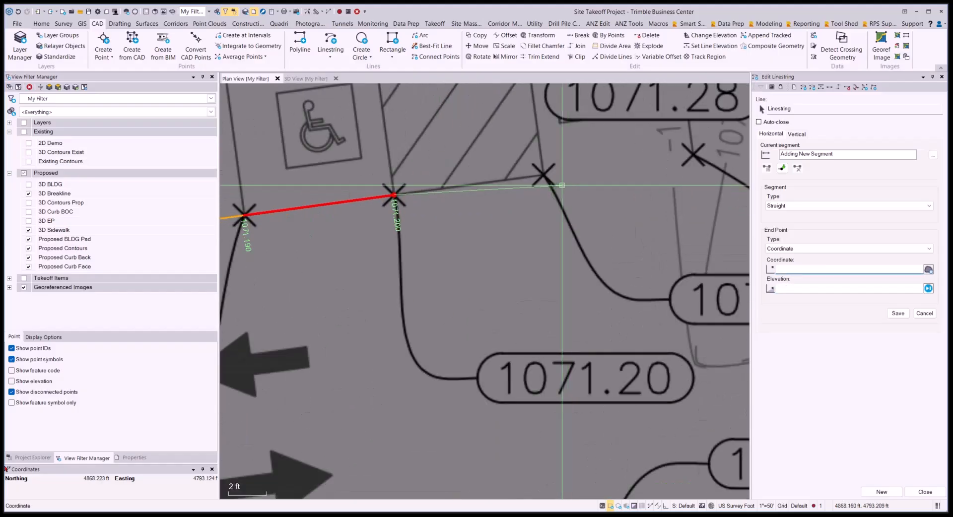
Extend the breakline east across the accessible aisle and next stall to the following two spot marks, at elevations 1071.21 and 1071.22
{"action": "scroll", "coordinate": [545, 174], "scroll_direction": "down", "scroll_amount": 2}
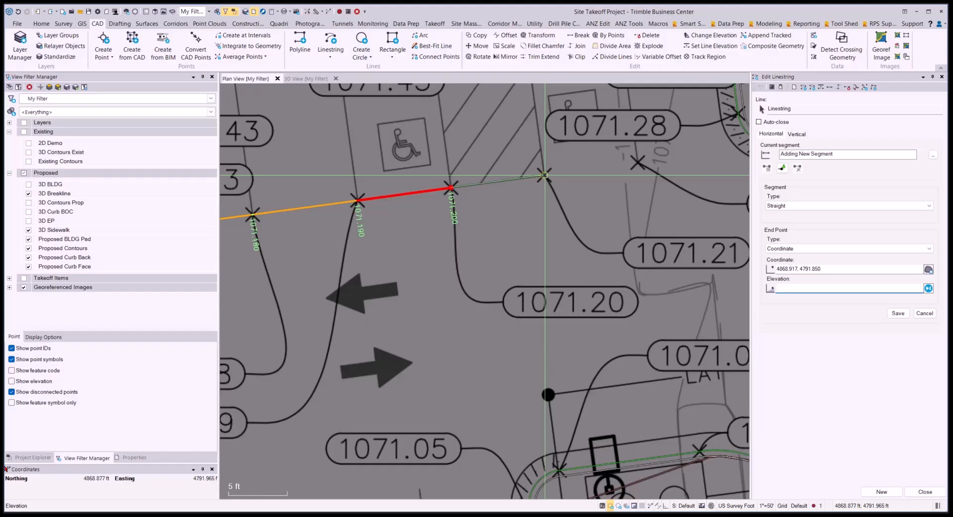
{"action": "type", "text": "1071.210"}
{"action": "key", "text": "Return"}
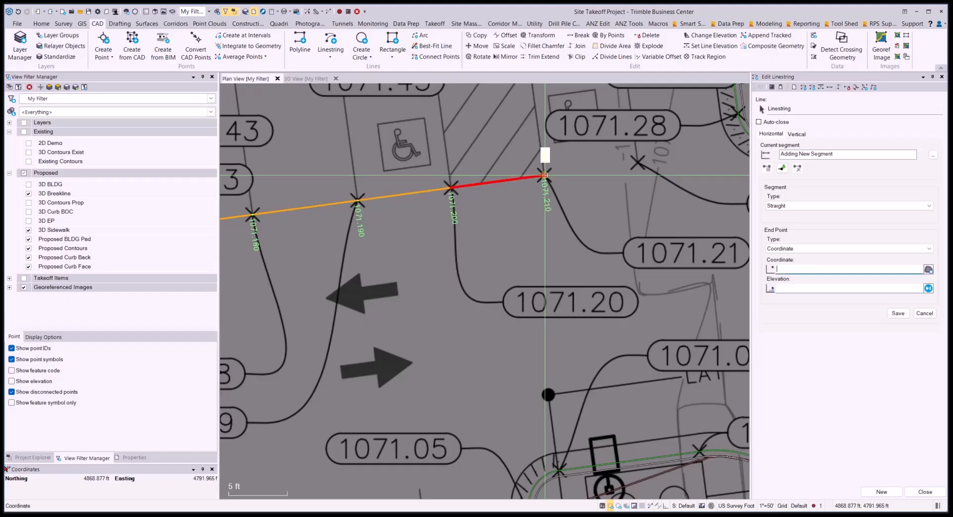
{"action": "scroll", "coordinate": [637, 163], "scroll_direction": "up", "scroll_amount": 2}
{"action": "left_click", "coordinate": [642, 159]}
{"action": "scroll", "coordinate": [642, 159], "scroll_direction": "down", "scroll_amount": 2}
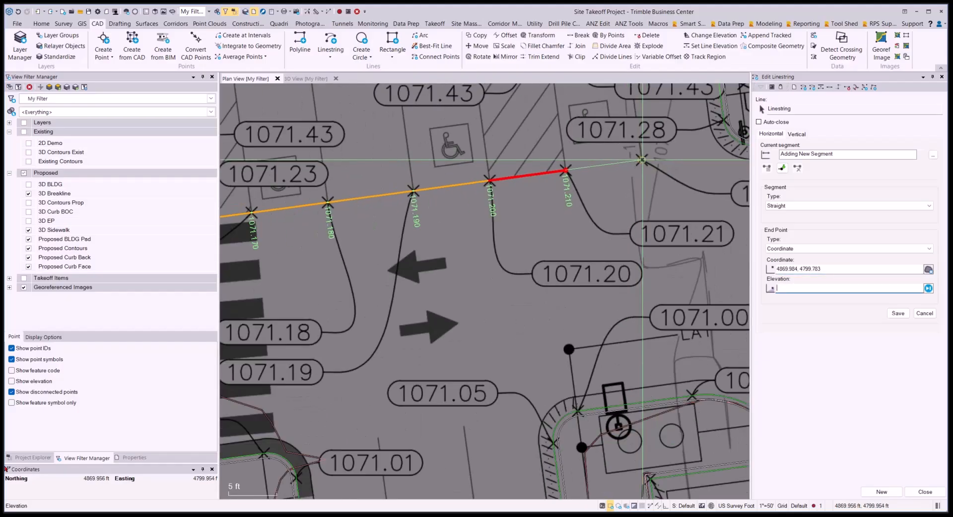
{"action": "middle_click_drag", "start_coordinate": [642, 159], "coordinate": [478, 181]}
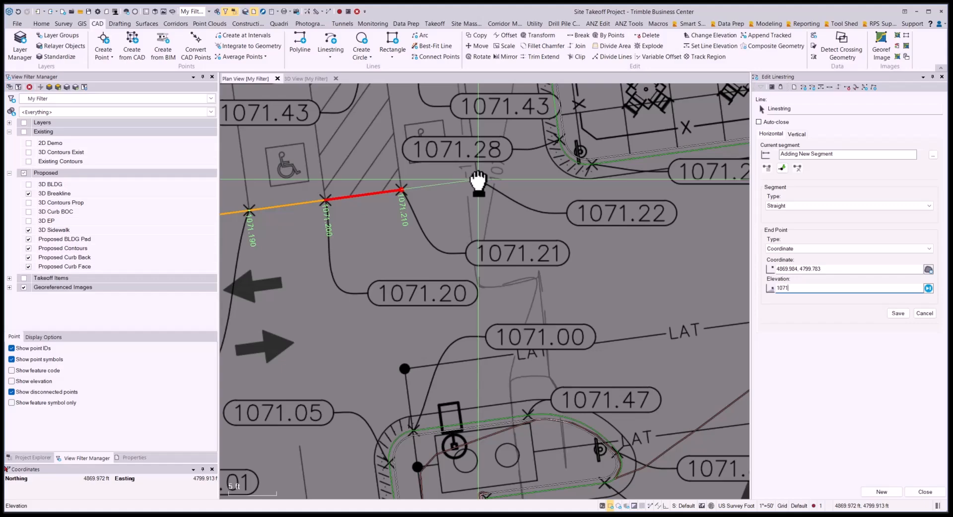
{"action": "type", "text": "1071.22"}
{"action": "key", "text": "Return"}
{"action": "scroll", "coordinate": [631, 189], "scroll_direction": "down", "scroll_amount": 2}
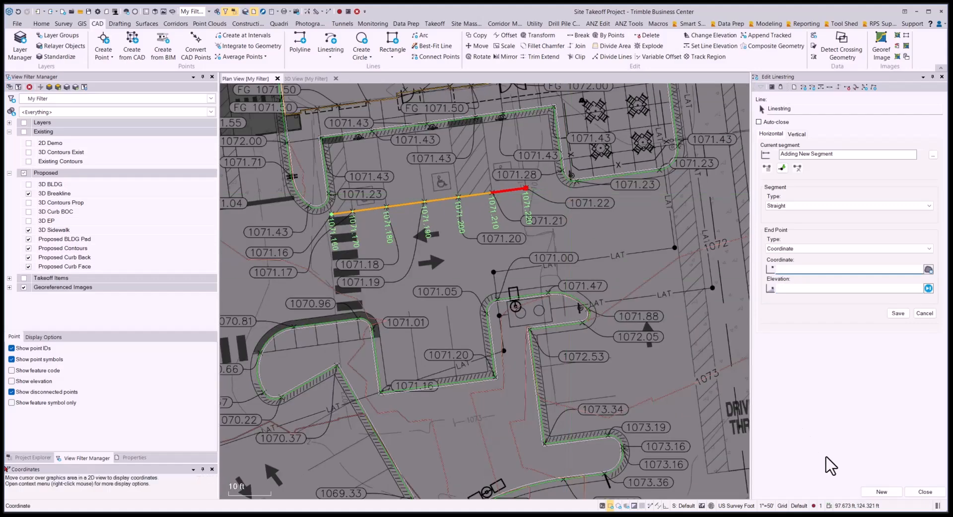
Start a new breakline linestring at the 1073.36 spot mark on the curb island, at the north end of the ridge
{"action": "left_click", "coordinate": [887, 492]}
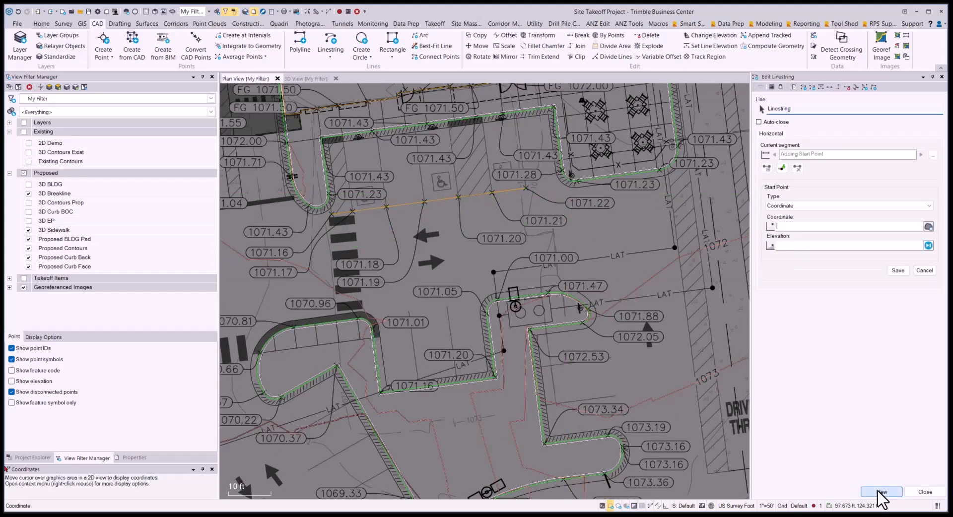
{"action": "middle_click_drag", "start_coordinate": [663, 429], "coordinate": [623, 278]}
{"action": "scroll", "coordinate": [598, 371], "scroll_direction": "down", "scroll_amount": 1}
{"action": "middle_click_drag", "start_coordinate": [597, 372], "coordinate": [566, 277]}
{"action": "scroll", "coordinate": [561, 265], "scroll_direction": "up", "scroll_amount": 3}
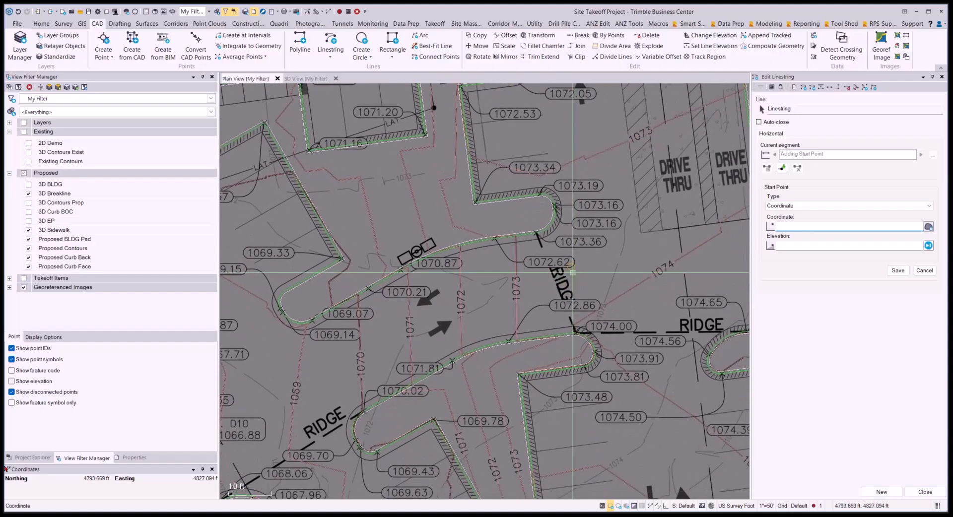
{"action": "scroll", "coordinate": [536, 224], "scroll_direction": "up", "scroll_amount": 2}
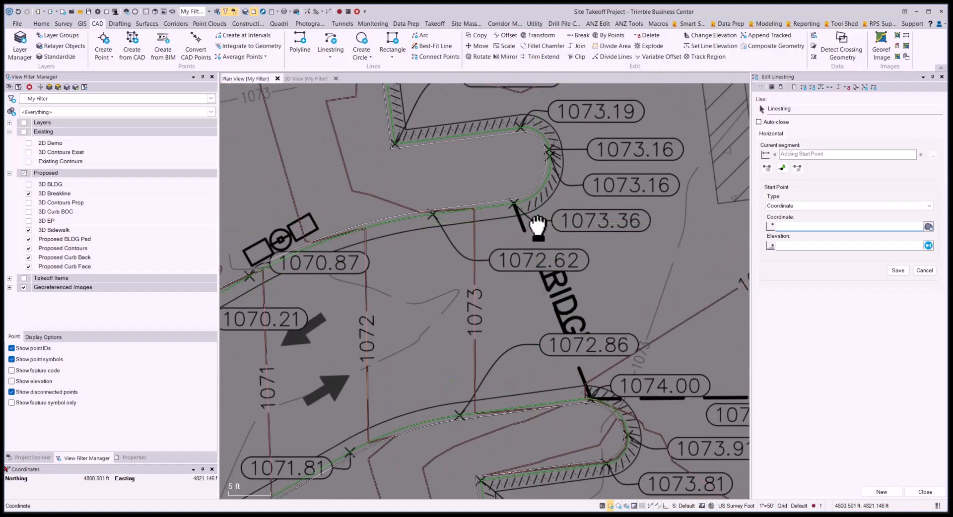
{"action": "middle_click_drag", "start_coordinate": [536, 224], "coordinate": [499, 168]}
{"action": "scroll", "coordinate": [481, 159], "scroll_direction": "up", "scroll_amount": 2}
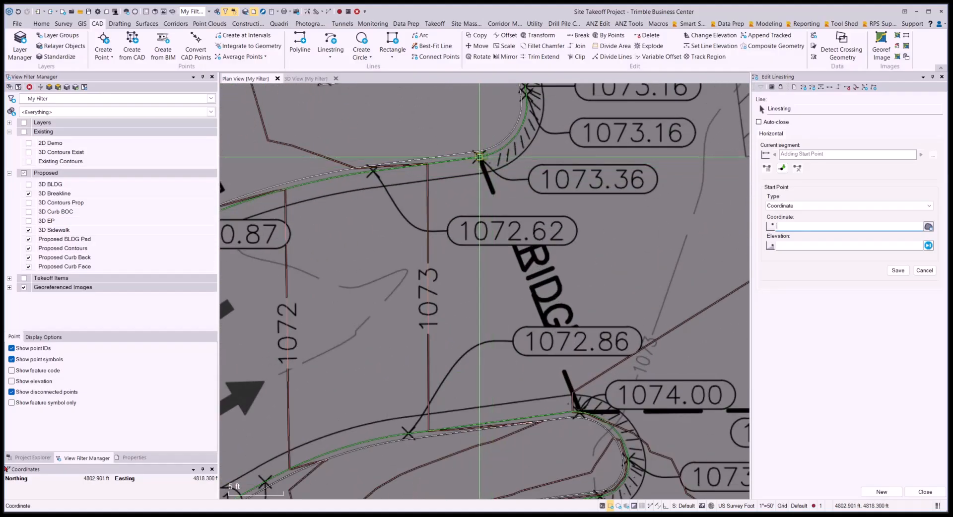
{"action": "left_click", "coordinate": [479, 157]}
Run the breakline down the ridge to the contour corner and the adjacent curb spot mark, both at elevation 1074.00
{"action": "scroll", "coordinate": [519, 278], "scroll_direction": "up", "scroll_amount": 8}
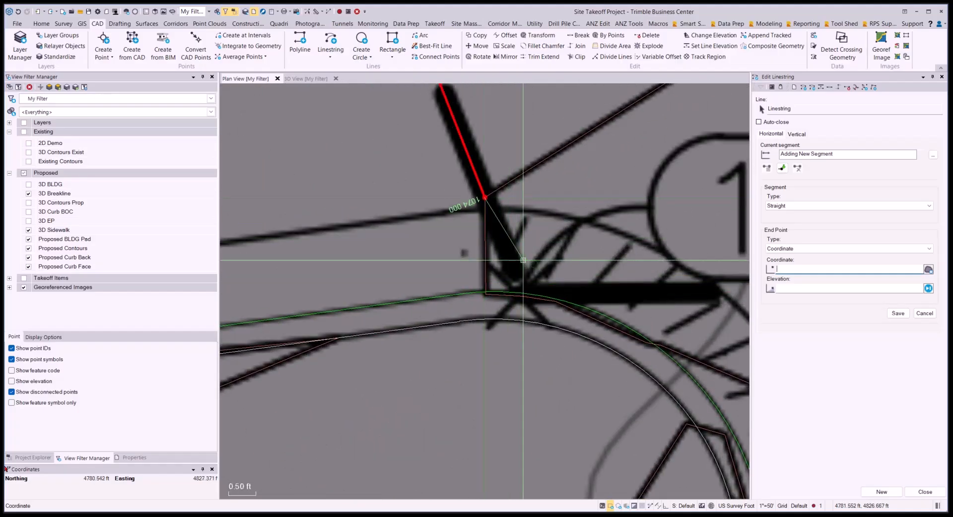
{"action": "scroll", "coordinate": [506, 274], "scroll_direction": "up", "scroll_amount": 2}
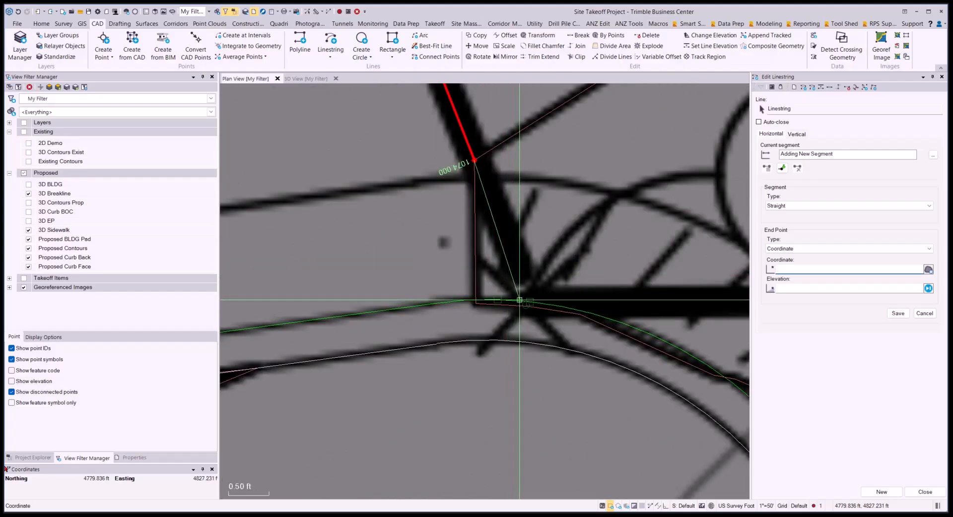
{"action": "scroll", "coordinate": [528, 301], "scroll_direction": "down", "scroll_amount": 10}
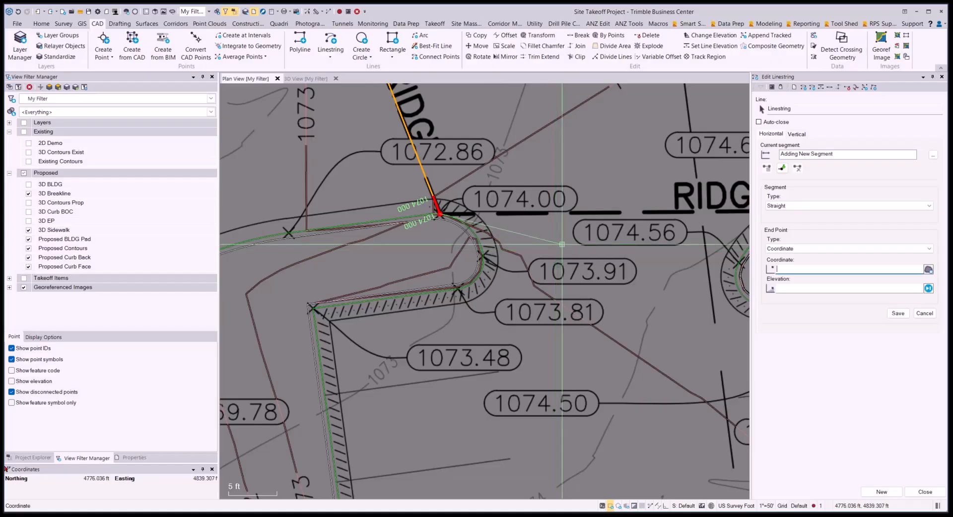
Continue the breakline east along the dashed ridge to the spot mark on the next curb island, at elevation 1074.65
{"action": "scroll", "coordinate": [674, 198], "scroll_direction": "up", "scroll_amount": 4}
{"action": "middle_click_drag", "start_coordinate": [705, 215], "coordinate": [491, 205]}
{"action": "middle_click_drag", "start_coordinate": [618, 208], "coordinate": [496, 205]}
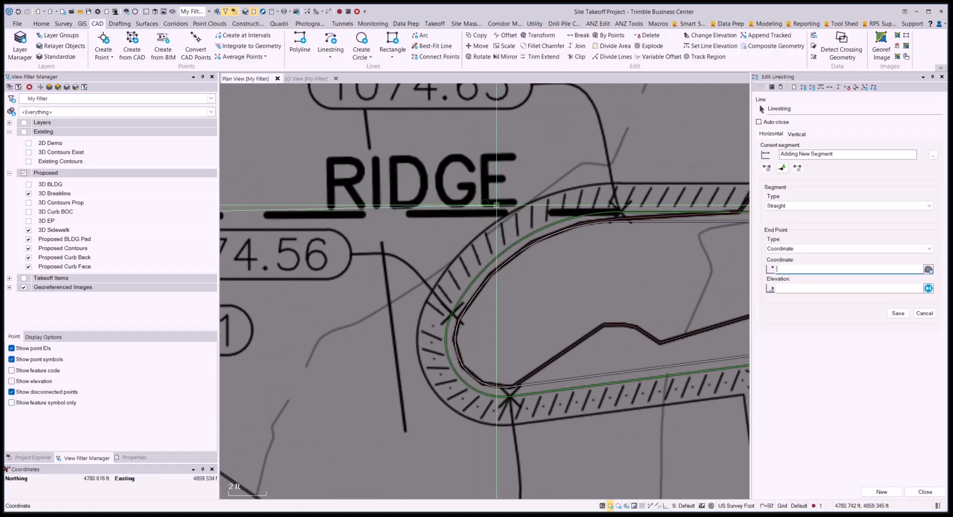
{"action": "scroll", "coordinate": [609, 210], "scroll_direction": "up", "scroll_amount": 3}
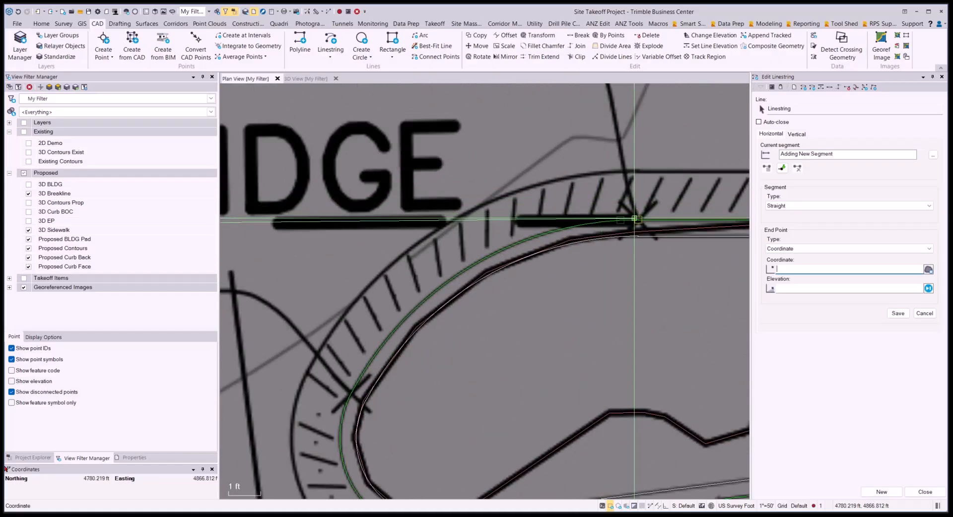
{"action": "scroll", "coordinate": [634, 219], "scroll_direction": "down", "scroll_amount": 8}
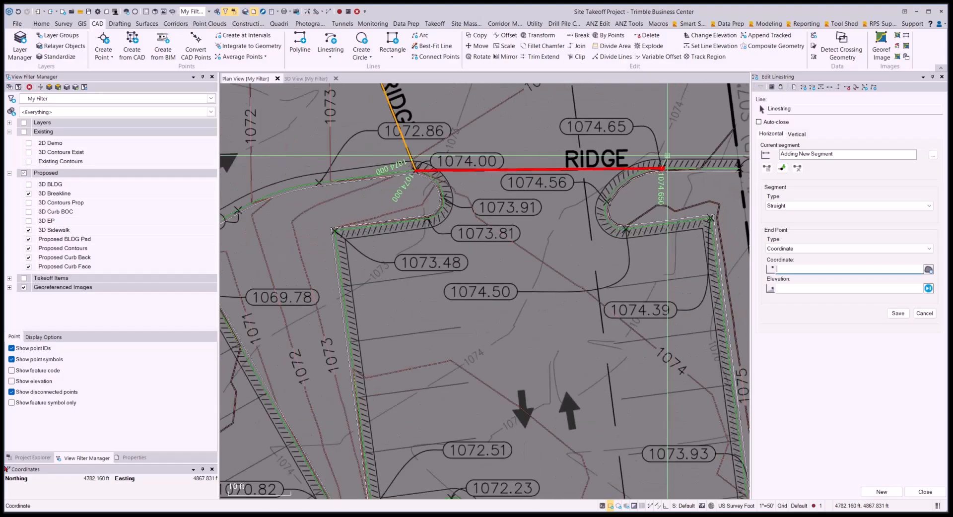
{"action": "scroll", "coordinate": [667, 156], "scroll_direction": "down", "scroll_amount": 2}
{"action": "middle_click_drag", "start_coordinate": [651, 259], "coordinate": [660, 405]}
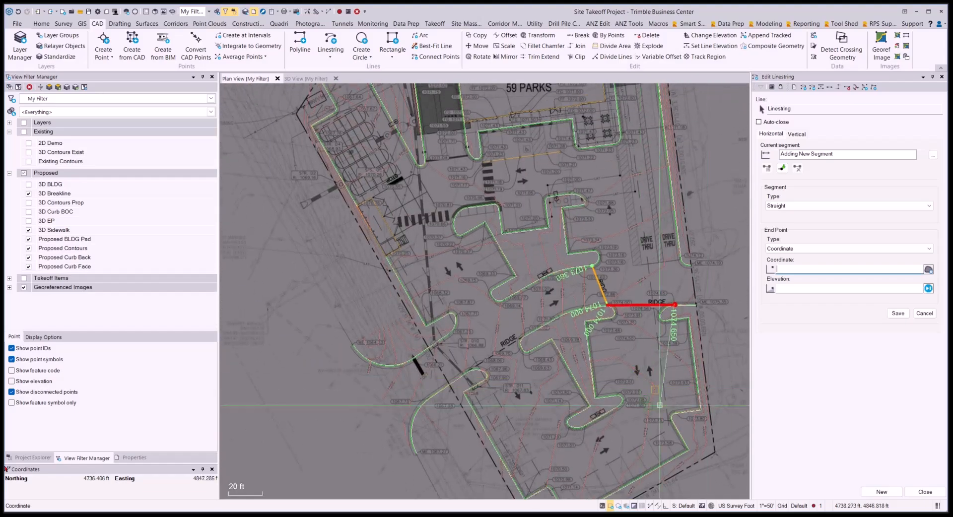
Start another breakline linestring on the curb line at the 1068.06 spot mark, at the southwest end of the other ridge
{"action": "left_click", "coordinate": [882, 492]}
{"action": "scroll", "coordinate": [442, 366], "scroll_direction": "up", "scroll_amount": 8}
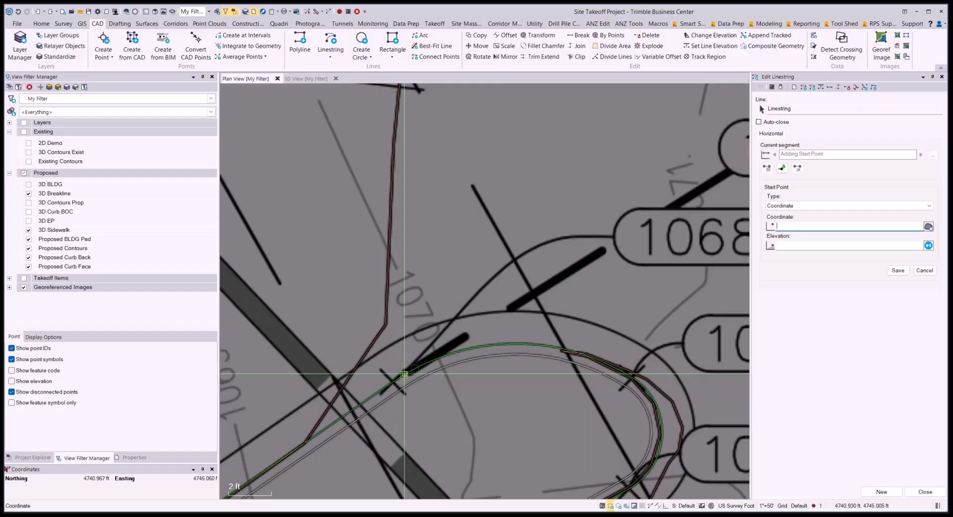
{"action": "left_click", "coordinate": [405, 373]}
{"action": "scroll", "coordinate": [417, 362], "scroll_direction": "down", "scroll_amount": 3}
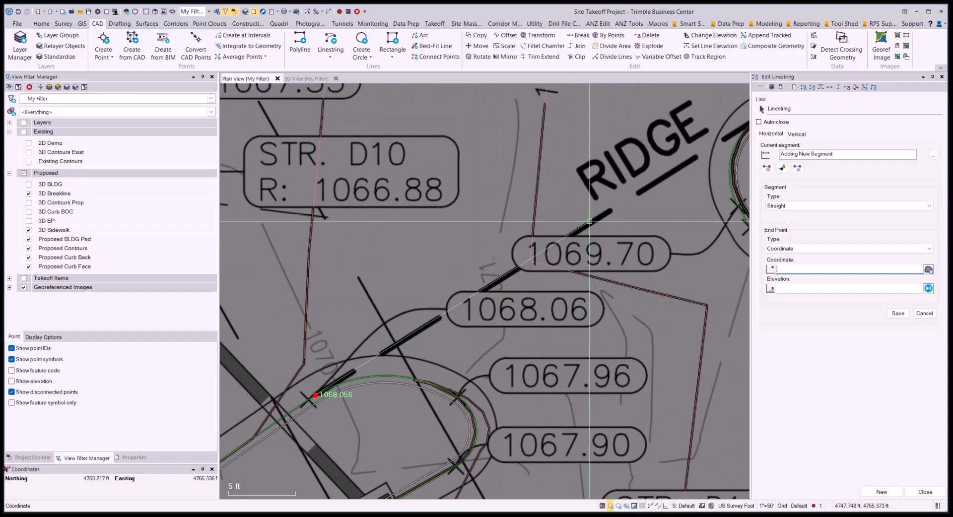
Carry the breakline northeast along the ridge through elevation 1069.00 to the opposite curb island at 1069.978, and finish the linestring
{"action": "scroll", "coordinate": [485, 290], "scroll_direction": "up", "scroll_amount": 3}
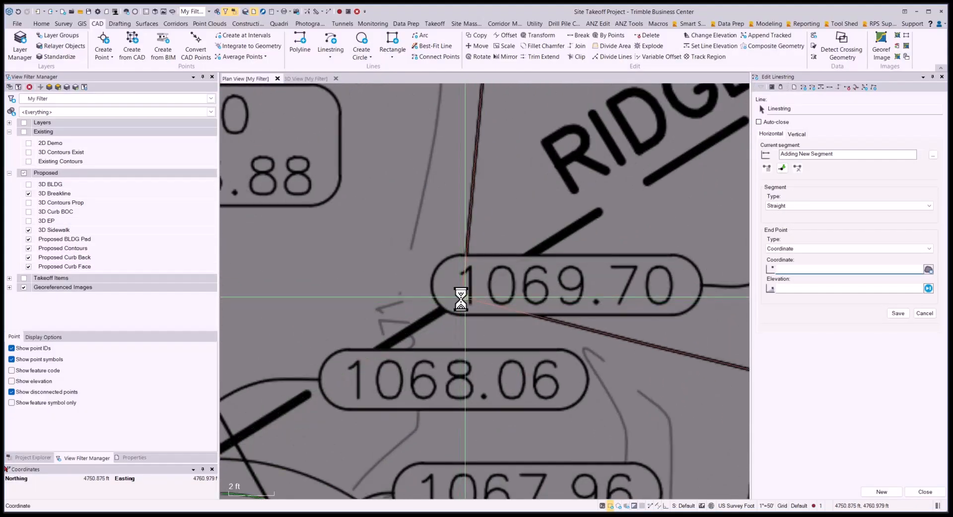
{"action": "middle_click_drag", "start_coordinate": [555, 222], "coordinate": [381, 339]}
{"action": "scroll", "coordinate": [589, 220], "scroll_direction": "up", "scroll_amount": 2}
{"action": "middle_click_drag", "start_coordinate": [685, 163], "coordinate": [636, 198]}
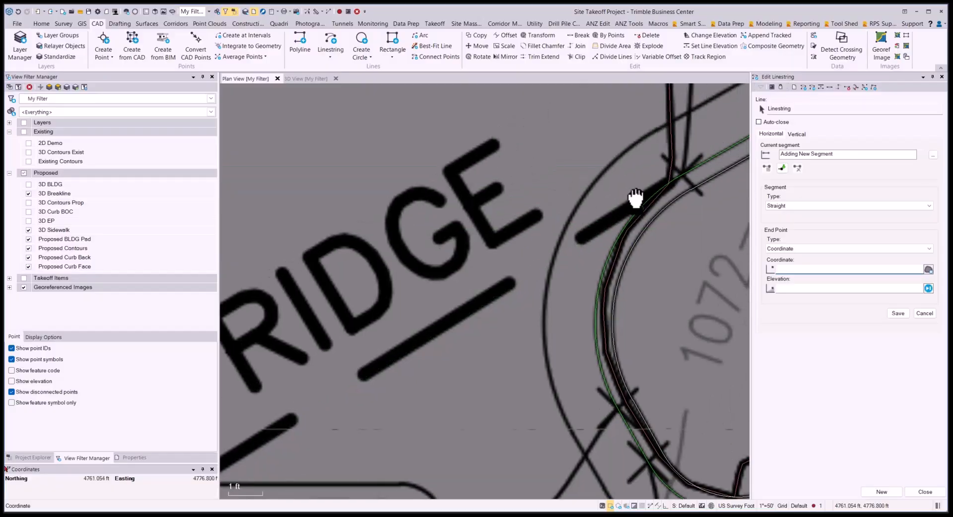
{"action": "scroll", "coordinate": [636, 198], "scroll_direction": "up", "scroll_amount": 1}
{"action": "left_click", "coordinate": [631, 200]}
{"action": "scroll", "coordinate": [549, 230], "scroll_direction": "down", "scroll_amount": 9}
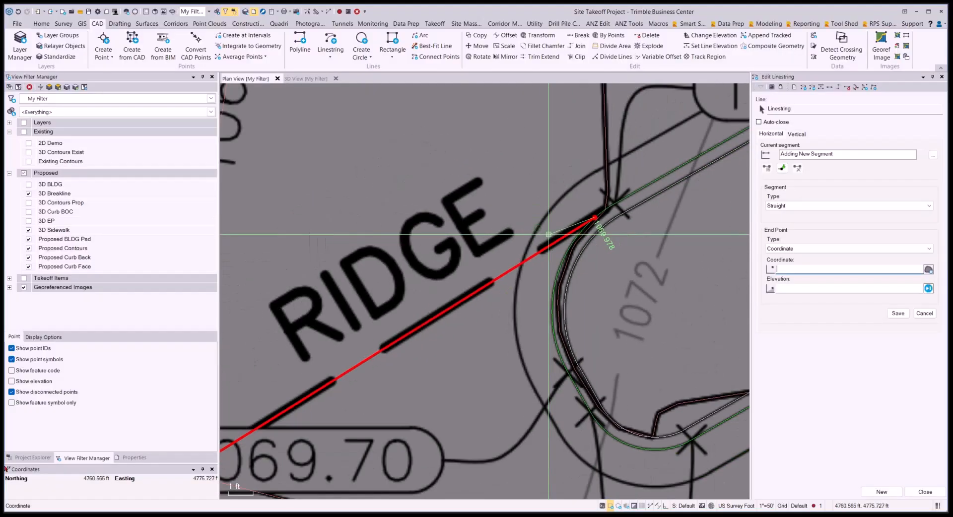
{"action": "middle_click_drag", "start_coordinate": [548, 218], "coordinate": [546, 351]}
{"action": "scroll", "coordinate": [546, 351], "scroll_direction": "down", "scroll_amount": 2}
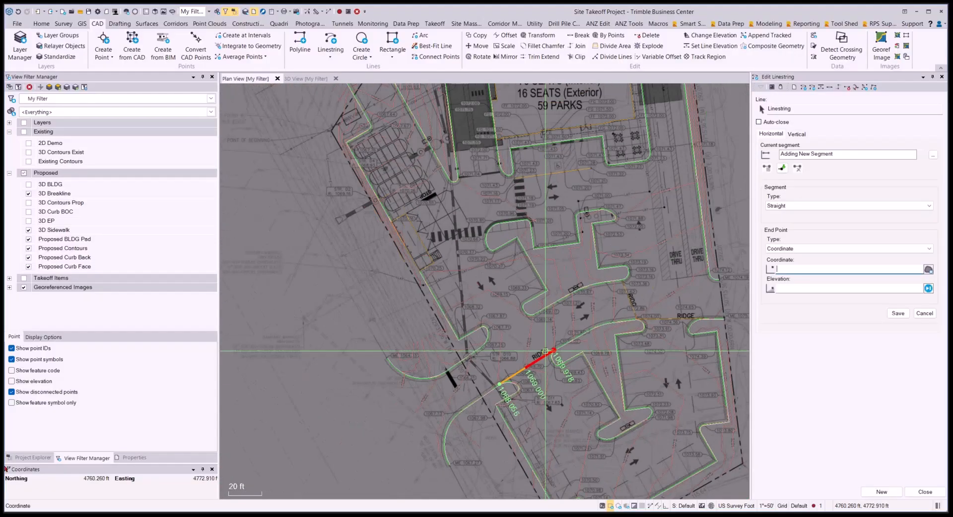
{"action": "left_click", "coordinate": [882, 491]}
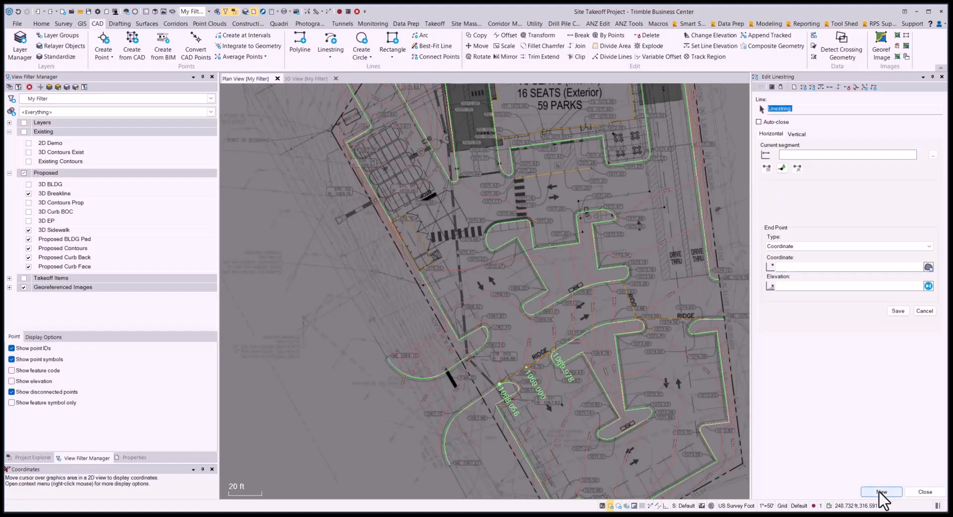
Review the parking lot, building surroundings and site entrances for further breakline locations, and close linestring editing
{"action": "scroll", "coordinate": [551, 177], "scroll_direction": "up", "scroll_amount": 3}
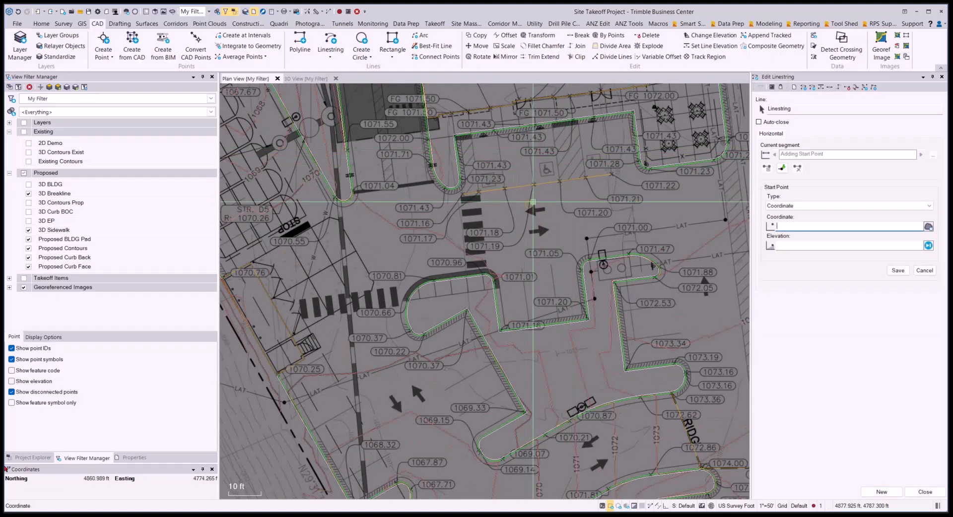
{"action": "mouse_move", "coordinate": [563, 176]}
{"action": "middle_mouse_down"}
{"action": "mouse_move", "coordinate": [567, 187]}
{"action": "mouse_move", "coordinate": [539, 235]}
{"action": "middle_mouse_up"}
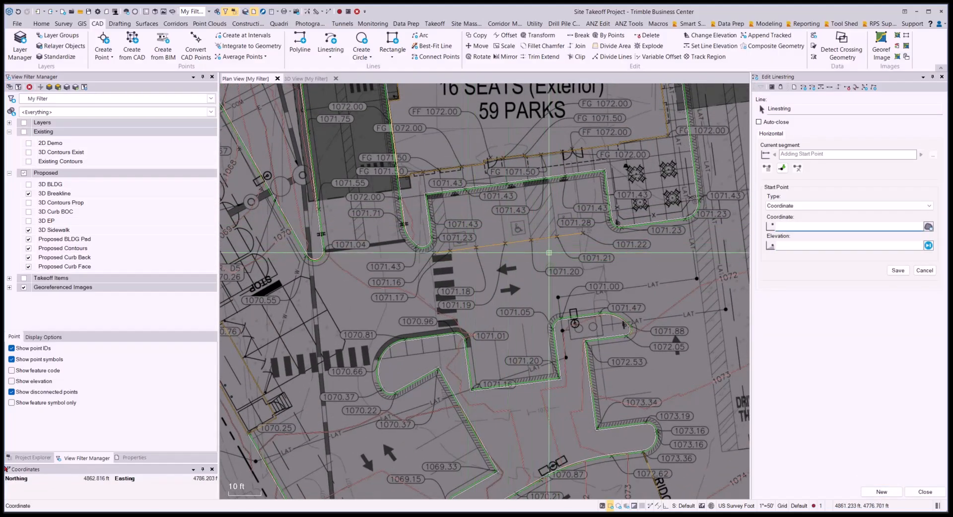
{"action": "scroll", "coordinate": [548, 250], "scroll_direction": "down", "scroll_amount": 2}
{"action": "scroll", "coordinate": [549, 241], "scroll_direction": "up", "scroll_amount": 2}
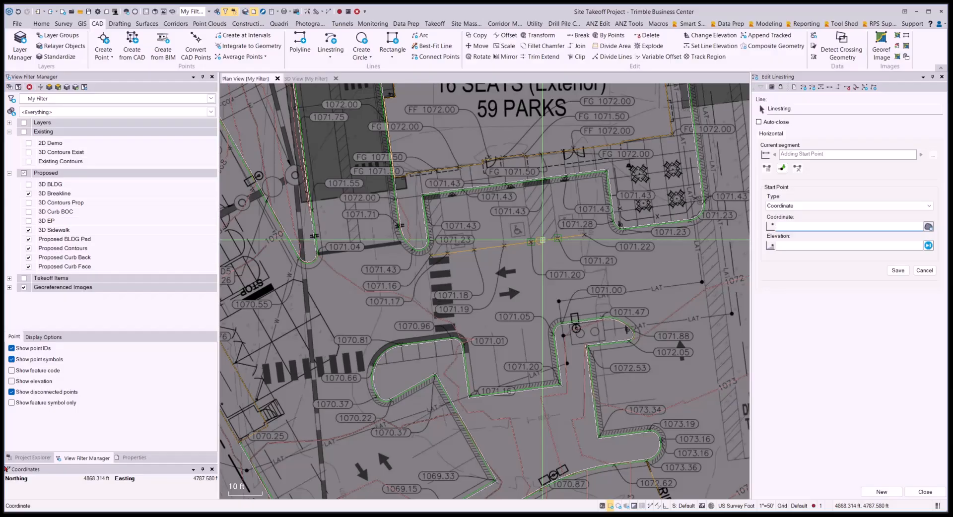
{"action": "scroll", "coordinate": [542, 254], "scroll_direction": "down", "scroll_amount": 1}
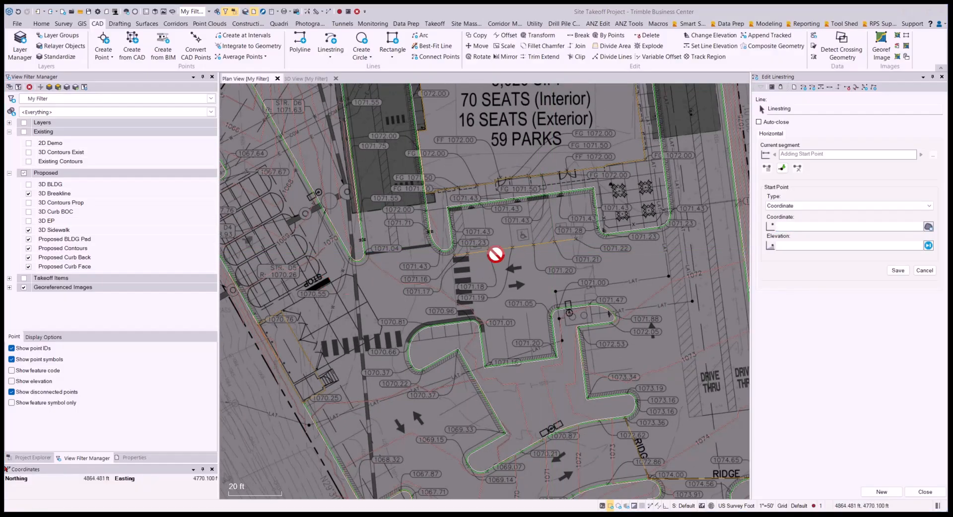
{"action": "scroll", "coordinate": [563, 231], "scroll_direction": "down", "scroll_amount": 2}
{"action": "middle_click_drag", "start_coordinate": [567, 193], "coordinate": [574, 292]}
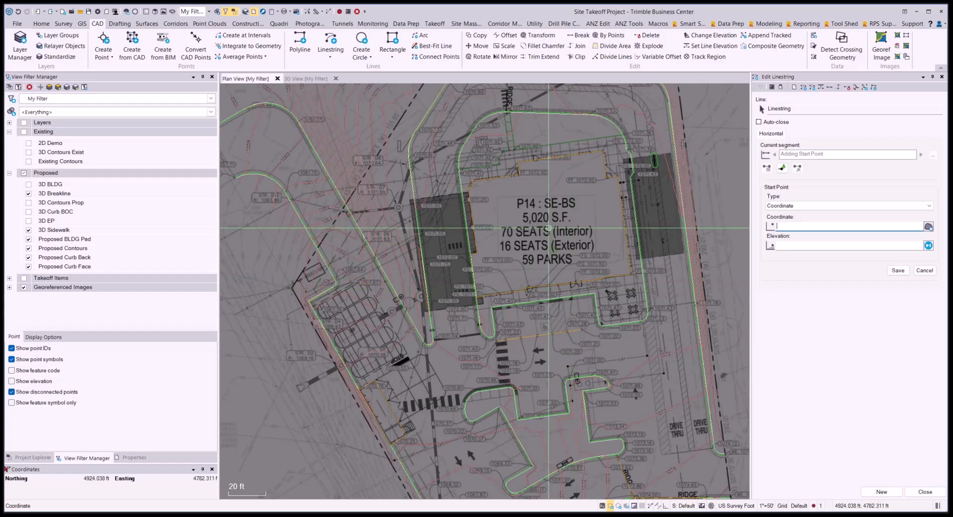
{"action": "middle_click_drag", "start_coordinate": [548, 228], "coordinate": [613, 260]}
{"action": "middle_click_drag", "start_coordinate": [505, 307], "coordinate": [576, 202]}
{"action": "middle_click_drag", "start_coordinate": [557, 333], "coordinate": [518, 259]}
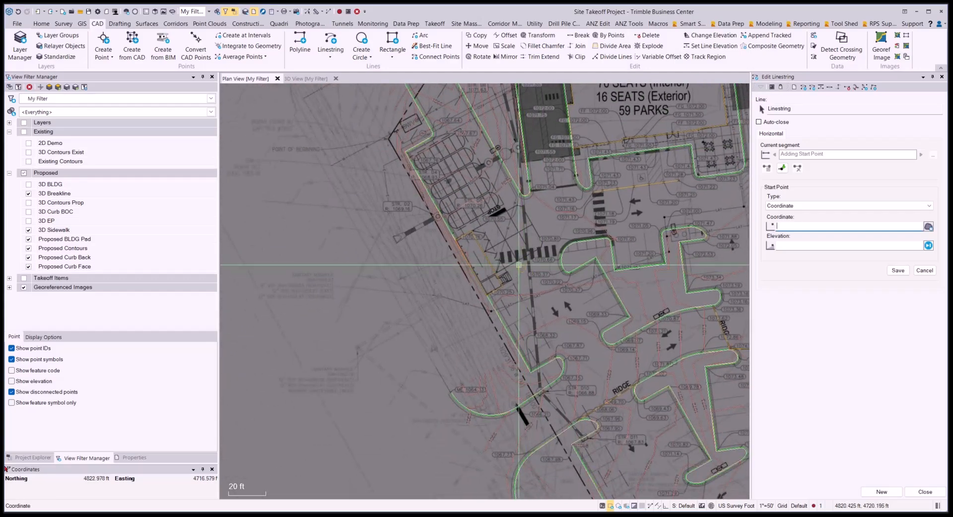
{"action": "scroll", "coordinate": [587, 263], "scroll_direction": "down", "scroll_amount": 3}
{"action": "middle_click_drag", "start_coordinate": [611, 237], "coordinate": [520, 266]}
{"action": "scroll", "coordinate": [518, 259], "scroll_direction": "down", "scroll_amount": 1}
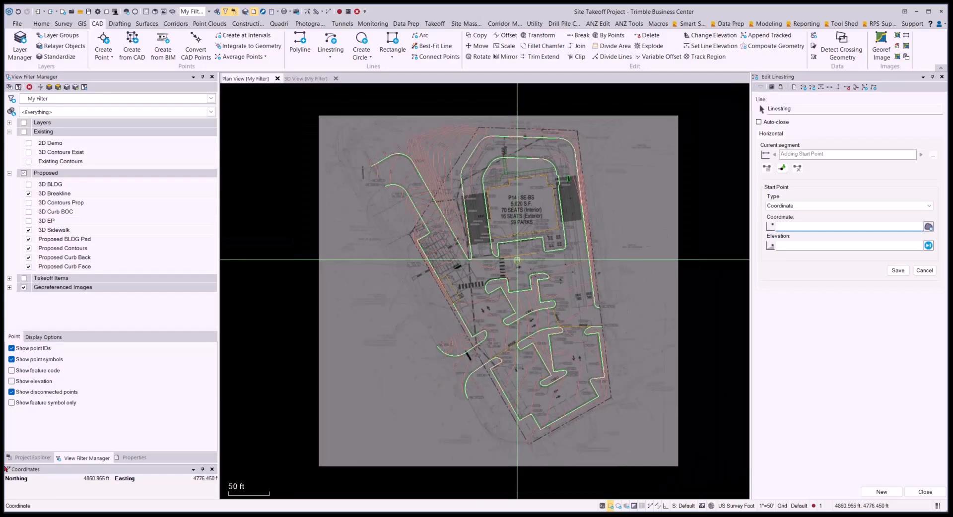
{"action": "left_click", "coordinate": [936, 493]}
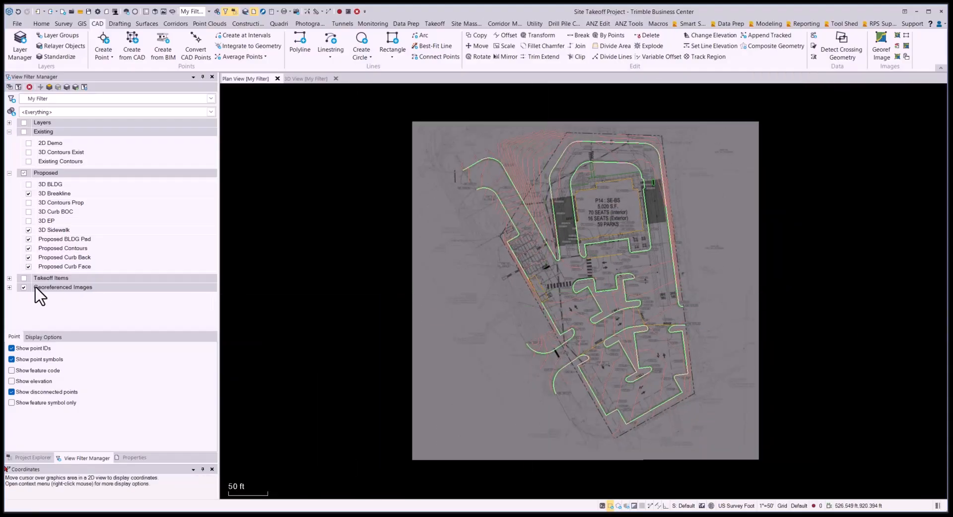
Hide the georeferenced images and inspect the proposed curbs, contours and breaklines across the southern part of the site
{"action": "left_click", "coordinate": [24, 287]}
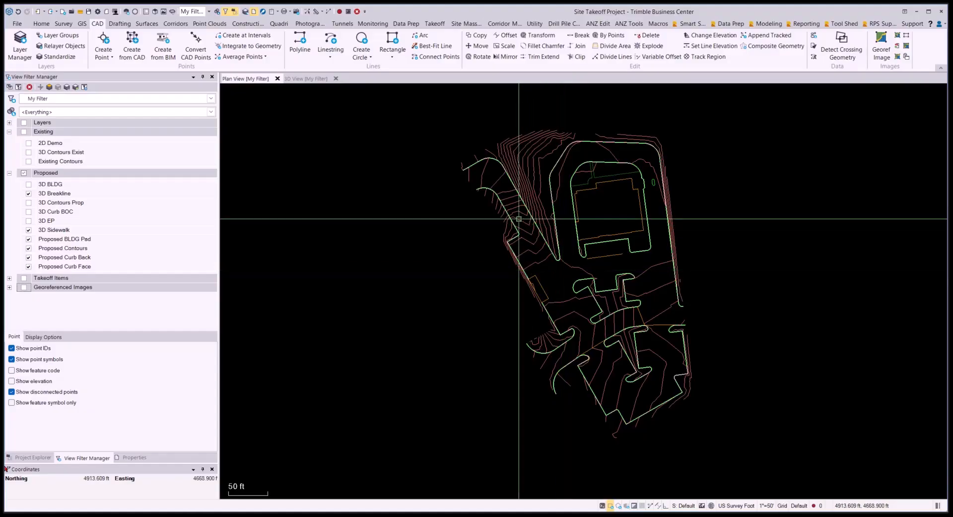
{"action": "scroll", "coordinate": [714, 340], "scroll_direction": "up", "scroll_amount": 3}
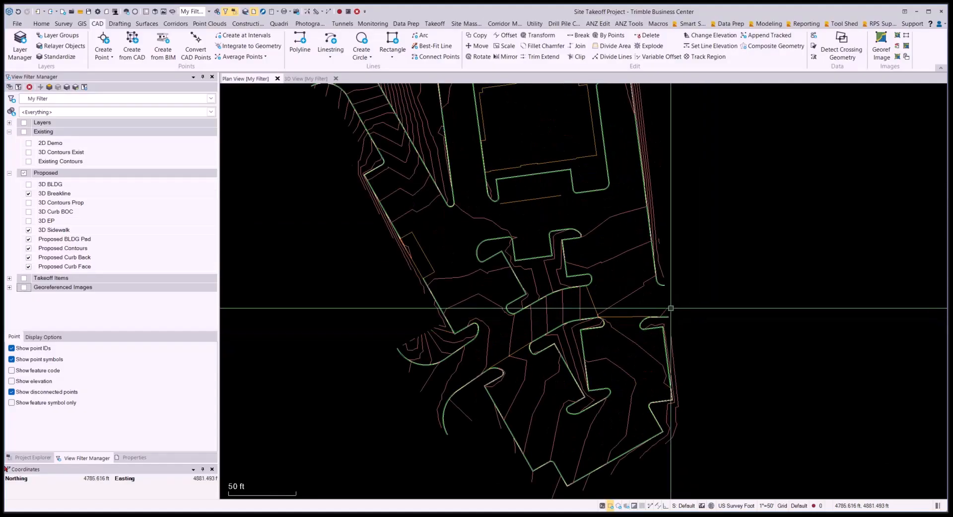
{"action": "scroll", "coordinate": [655, 310], "scroll_direction": "down", "scroll_amount": 2}
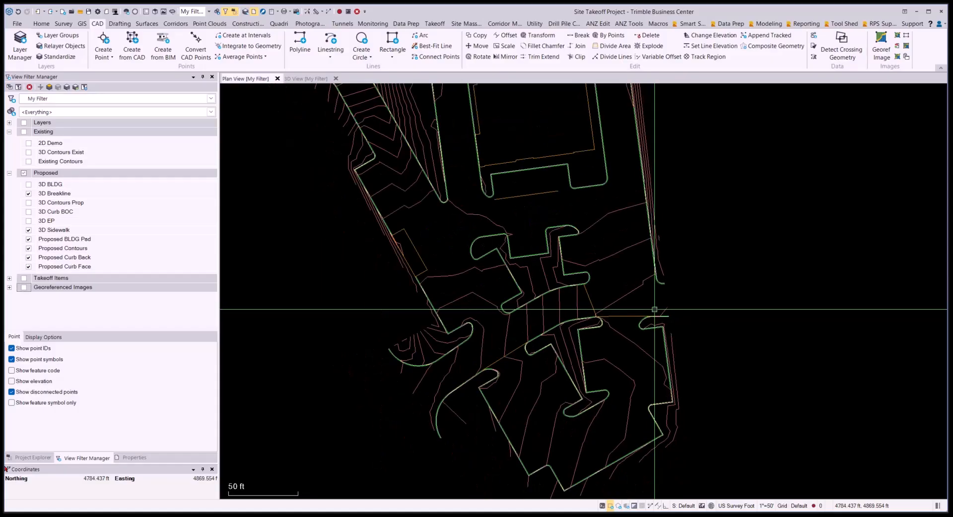
{"action": "middle_click_drag", "start_coordinate": [491, 373], "coordinate": [570, 327]}
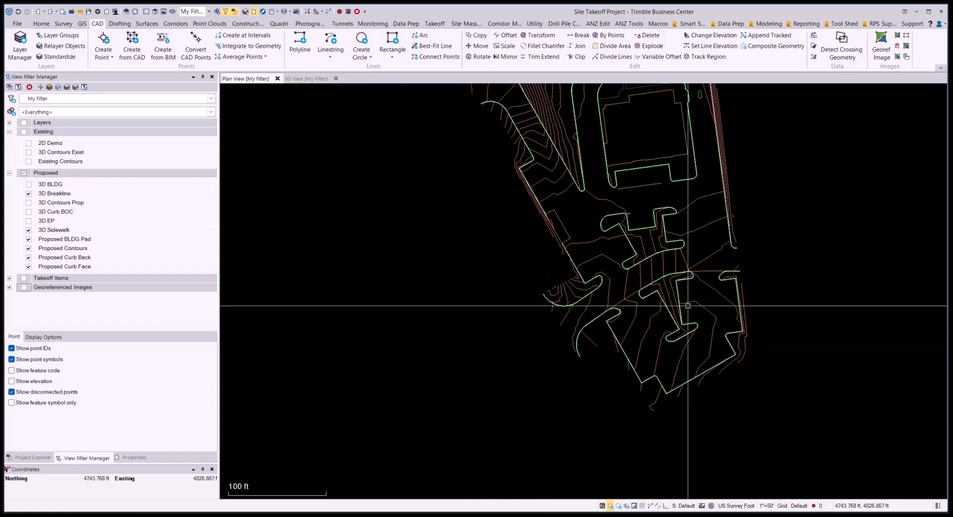
Examine how the sidewalk linestring's ends meet the curb lines along the site's west edge
{"action": "mouse_move", "coordinate": [623, 162]}
{"action": "middle_mouse_down"}
{"action": "mouse_move", "coordinate": [713, 266]}
{"action": "mouse_move", "coordinate": [715, 293]}
{"action": "middle_mouse_up"}
{"action": "middle_click_drag", "start_coordinate": [729, 352], "coordinate": [651, 270]}
{"action": "scroll", "coordinate": [594, 287], "scroll_direction": "up", "scroll_amount": 8}
{"action": "scroll", "coordinate": [548, 257], "scroll_direction": "up", "scroll_amount": 14}
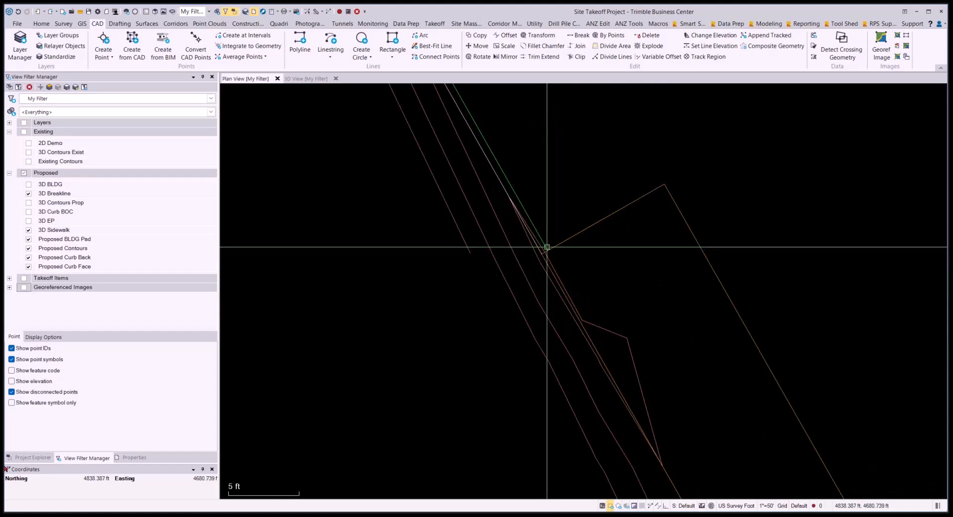
{"action": "scroll", "coordinate": [529, 264], "scroll_direction": "up", "scroll_amount": 3}
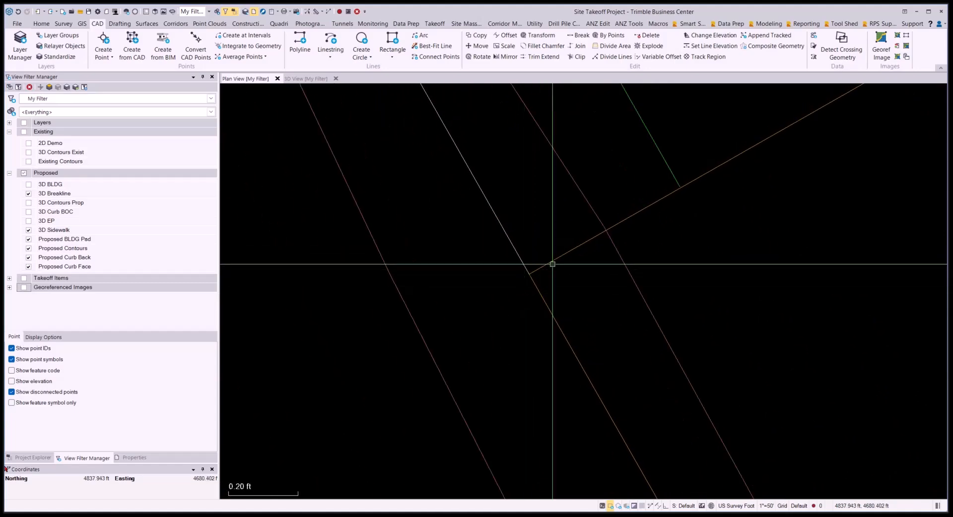
{"action": "left_click", "coordinate": [525, 273]}
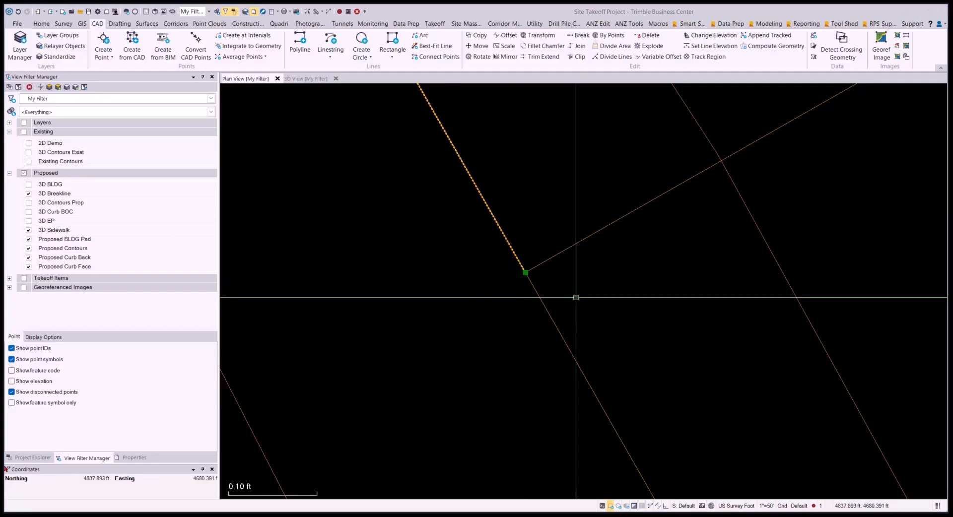
{"action": "key", "text": "Escape"}
{"action": "scroll", "coordinate": [530, 273], "scroll_direction": "down", "scroll_amount": 2}
{"action": "scroll", "coordinate": [538, 277], "scroll_direction": "down", "scroll_amount": 9}
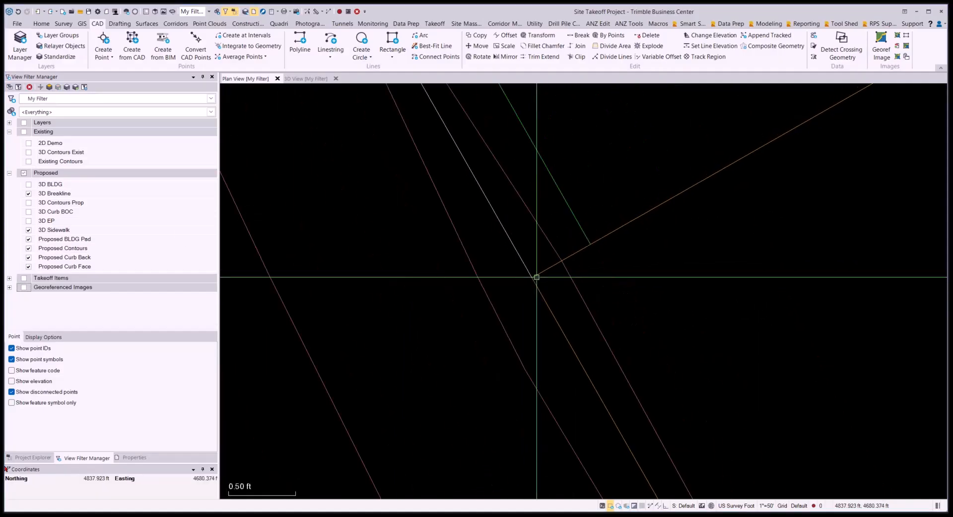
{"action": "scroll", "coordinate": [537, 276], "scroll_direction": "down", "scroll_amount": 3}
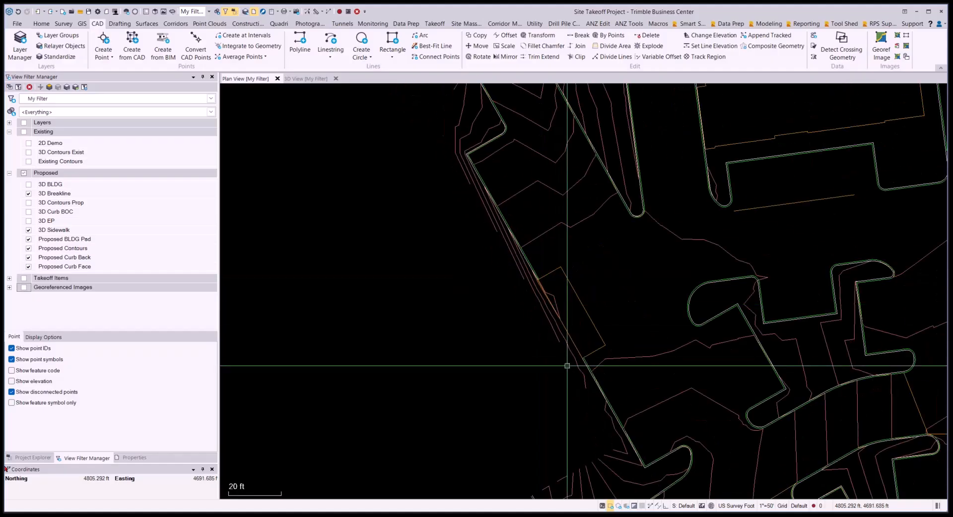
{"action": "scroll", "coordinate": [543, 266], "scroll_direction": "up", "scroll_amount": 10}
{"action": "scroll", "coordinate": [531, 249], "scroll_direction": "down", "scroll_amount": 3}
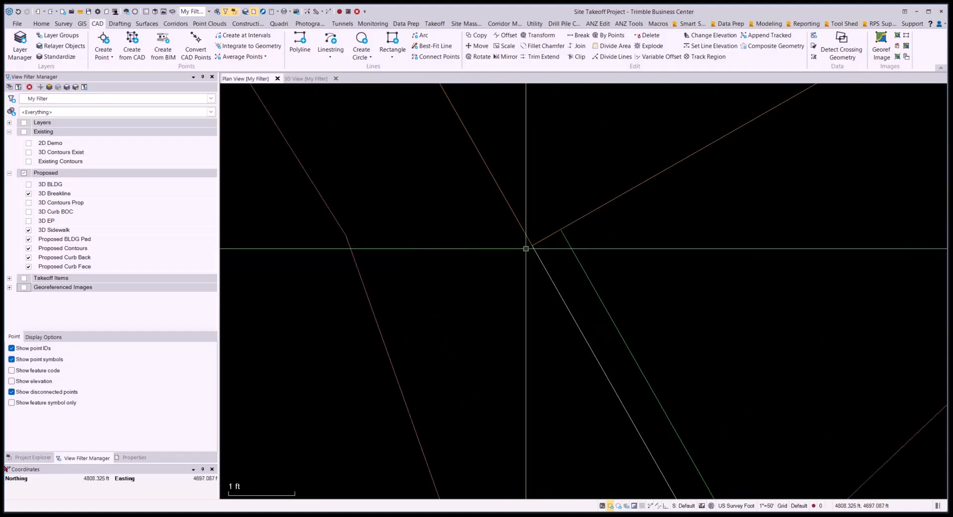
{"action": "scroll", "coordinate": [533, 251], "scroll_direction": "down", "scroll_amount": 4}
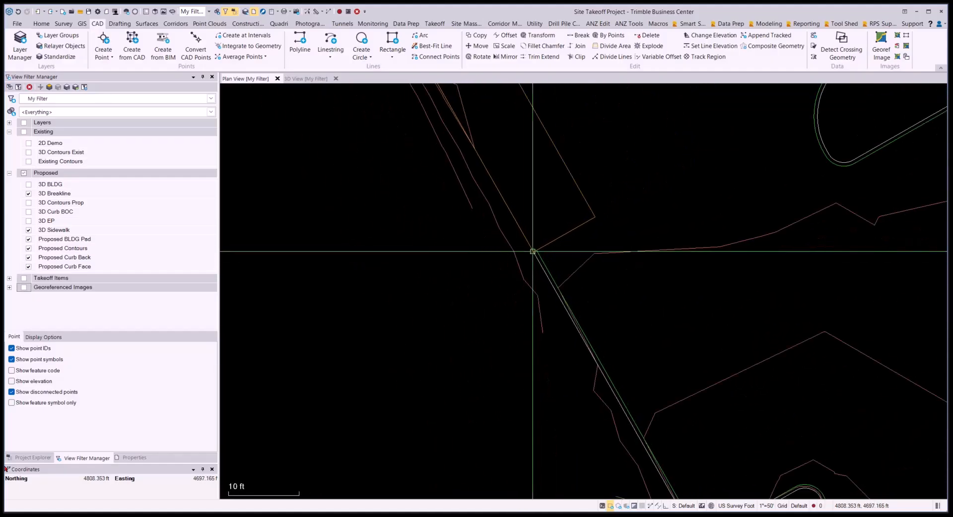
{"action": "middle_click_drag", "start_coordinate": [505, 304], "coordinate": [504, 242]}
{"action": "scroll", "coordinate": [505, 240], "scroll_direction": "up", "scroll_amount": 3}
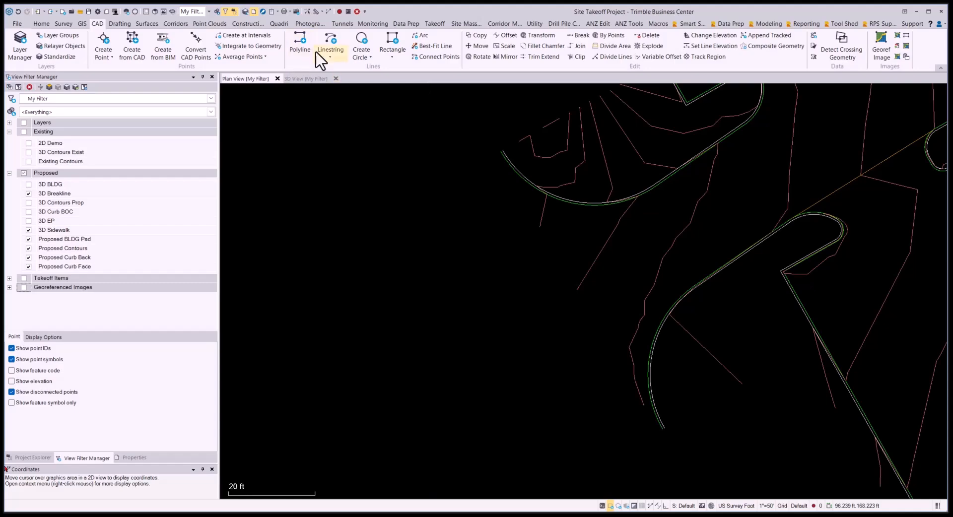
Start a linestring on the Proposed Curb Face layer at the northern curb end of the southwest entrance, elevation 1064.330
{"action": "left_click", "coordinate": [338, 41]}
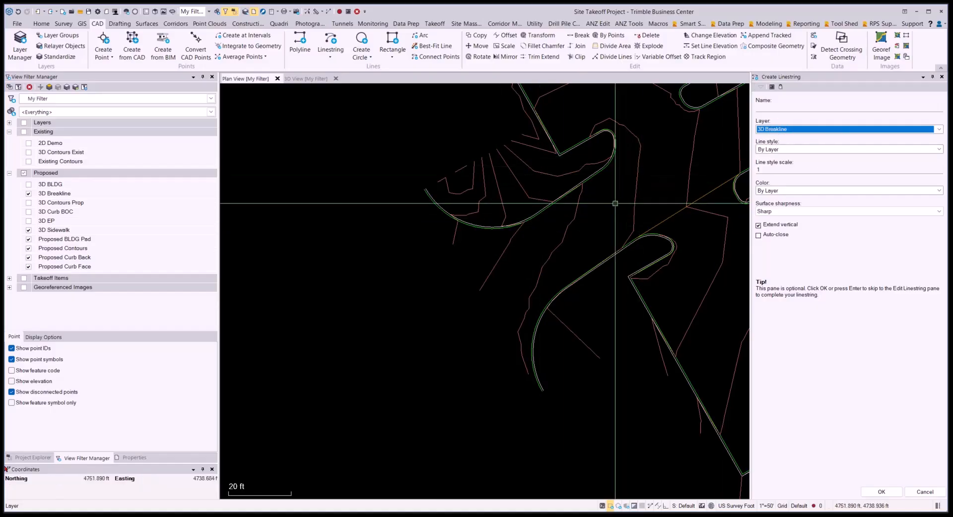
{"action": "scroll", "coordinate": [482, 224], "scroll_direction": "up", "scroll_amount": 4}
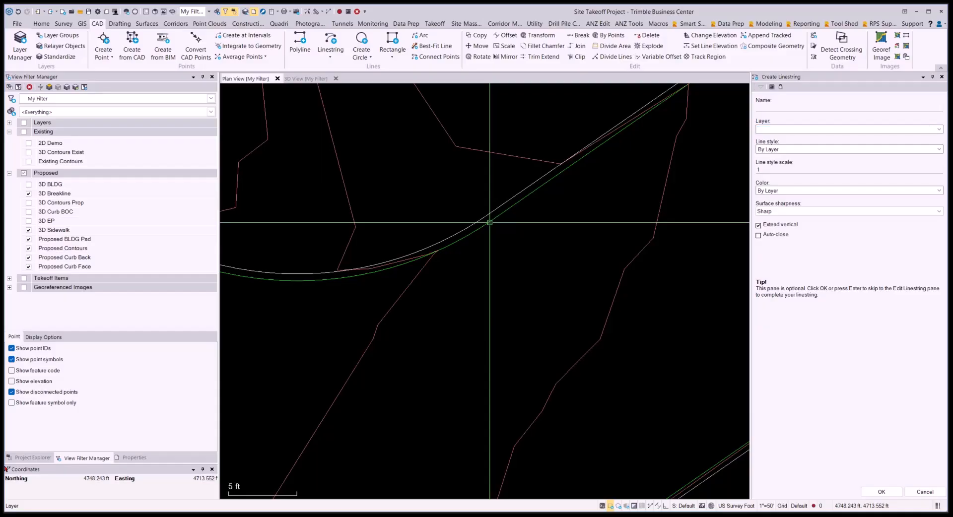
{"action": "scroll", "coordinate": [576, 193], "scroll_direction": "down", "scroll_amount": 1}
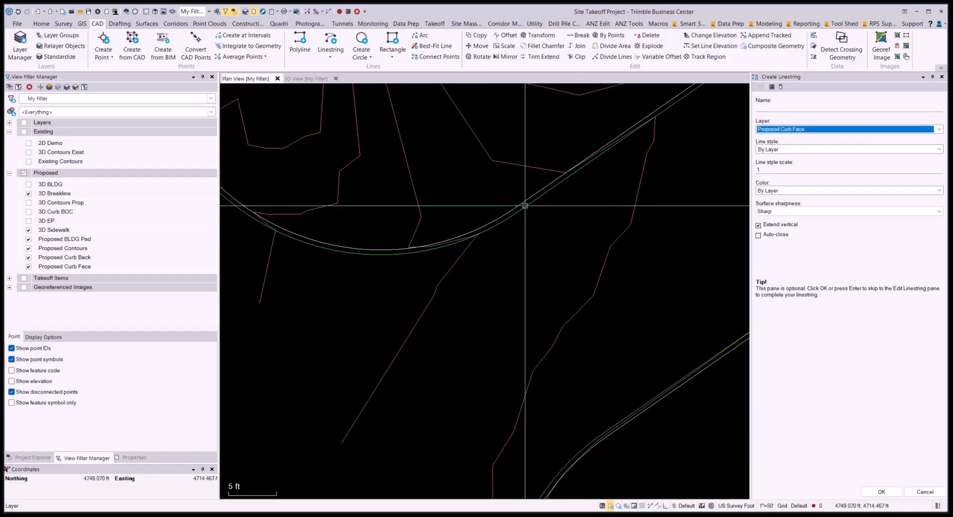
{"action": "left_click", "coordinate": [888, 496]}
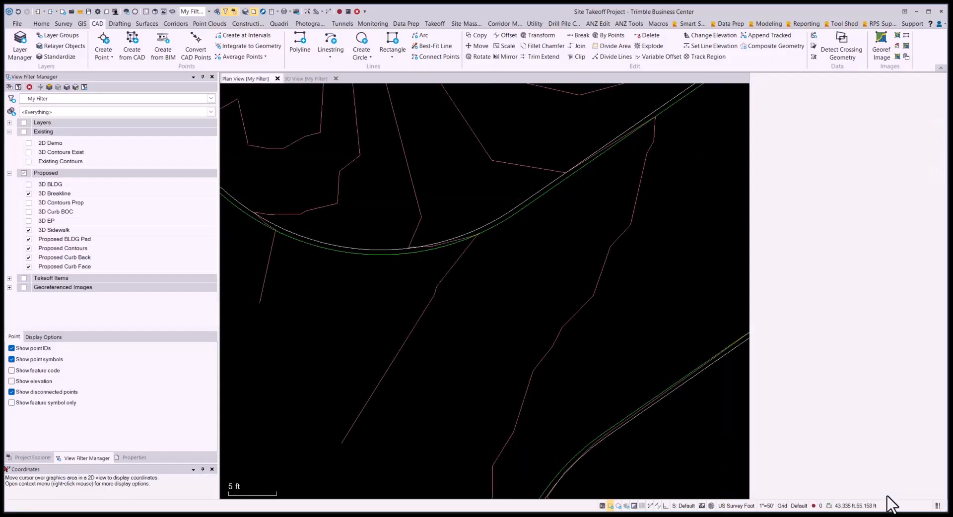
{"action": "scroll", "coordinate": [646, 296], "scroll_direction": "down", "scroll_amount": 4}
{"action": "scroll", "coordinate": [451, 272], "scroll_direction": "up", "scroll_amount": 4}
{"action": "scroll", "coordinate": [468, 219], "scroll_direction": "up", "scroll_amount": 4}
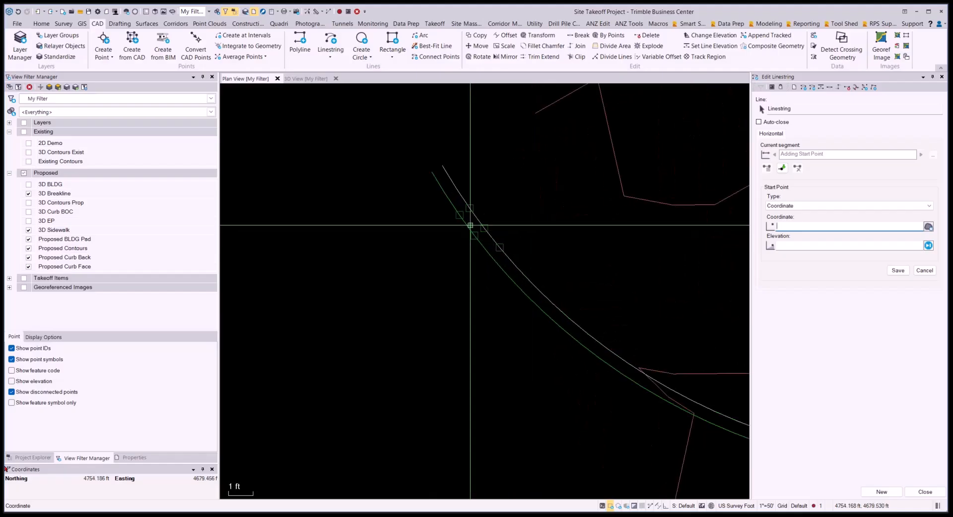
{"action": "left_click", "coordinate": [432, 172]}
{"action": "scroll", "coordinate": [432, 172], "scroll_direction": "down", "scroll_amount": 4}
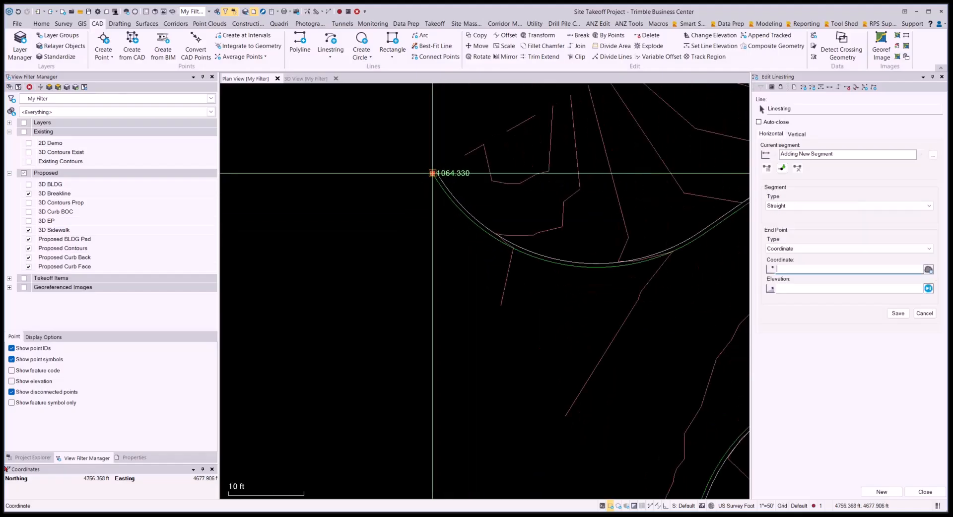
Carry the linestring across the southwest entrance through contour ends 1065, 1066 and 1067 to the southern curb end at 1067.270, and finish it
{"action": "scroll", "coordinate": [485, 327], "scroll_direction": "up", "scroll_amount": 4}
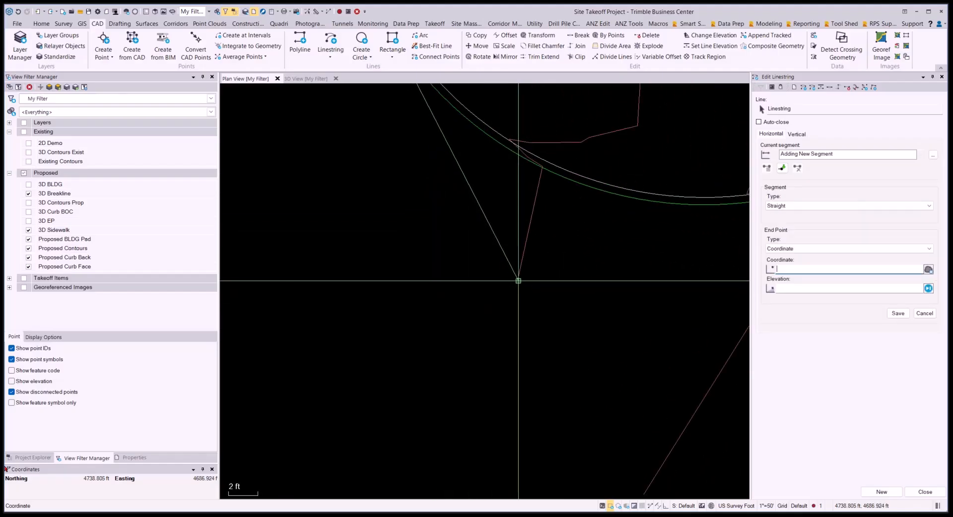
{"action": "middle_click_drag", "start_coordinate": [506, 372], "coordinate": [476, 213]}
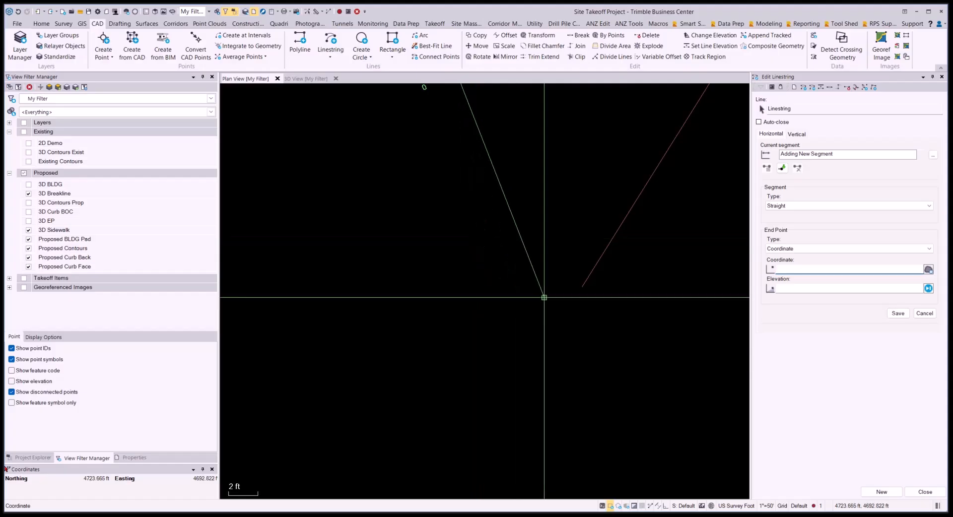
{"action": "left_click", "coordinate": [583, 288]}
{"action": "scroll", "coordinate": [498, 260], "scroll_direction": "down", "scroll_amount": 4}
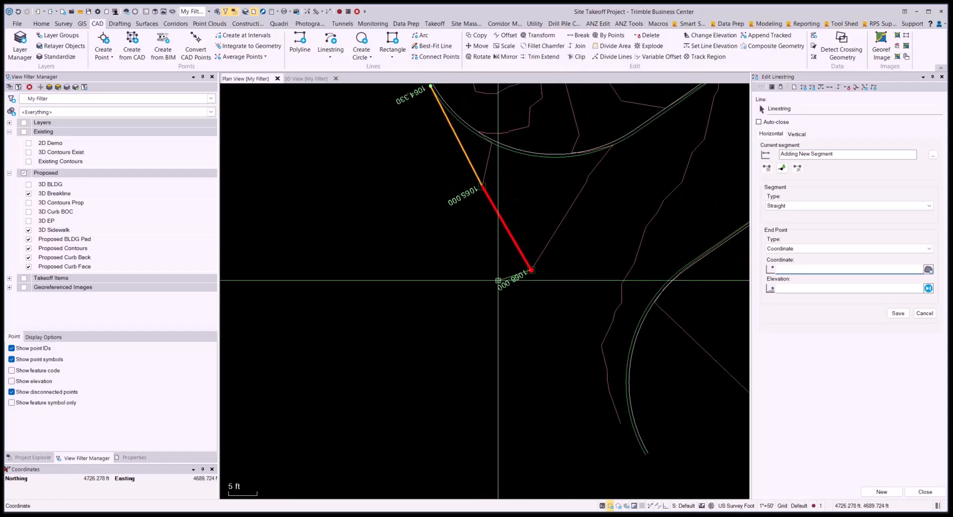
{"action": "middle_click_drag", "start_coordinate": [568, 447], "coordinate": [534, 277]}
{"action": "scroll", "coordinate": [566, 274], "scroll_direction": "up", "scroll_amount": 4}
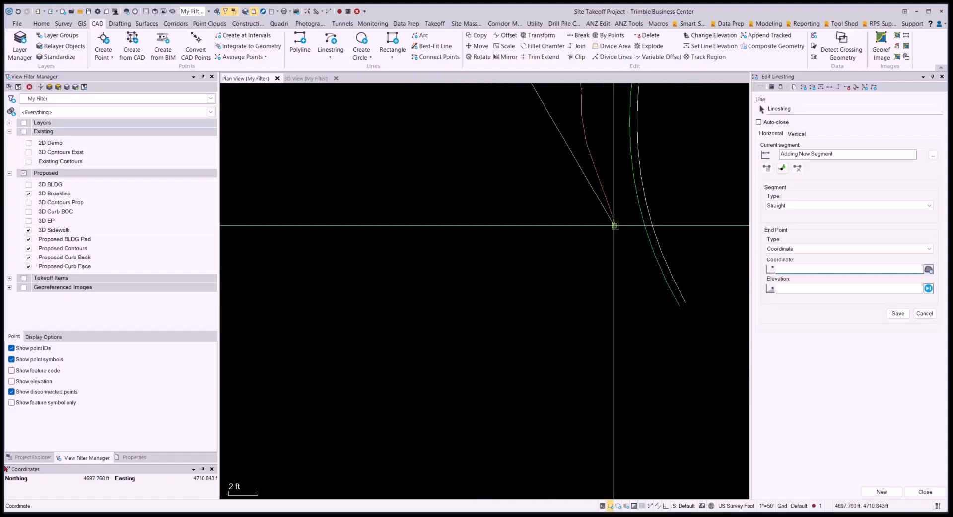
{"action": "left_click", "coordinate": [676, 304]}
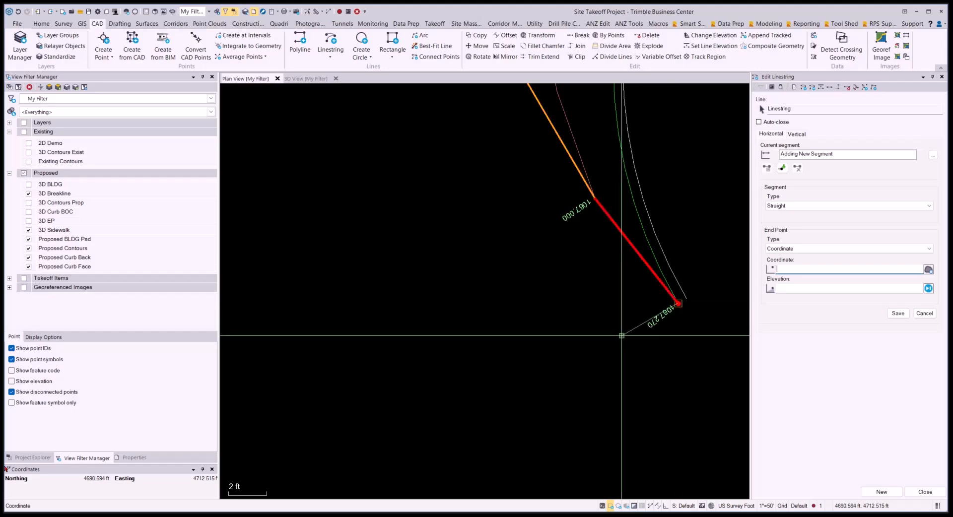
{"action": "scroll", "coordinate": [618, 333], "scroll_direction": "down", "scroll_amount": 2}
{"action": "scroll", "coordinate": [621, 333], "scroll_direction": "down", "scroll_amount": 6}
{"action": "scroll", "coordinate": [620, 334], "scroll_direction": "up", "scroll_amount": 4}
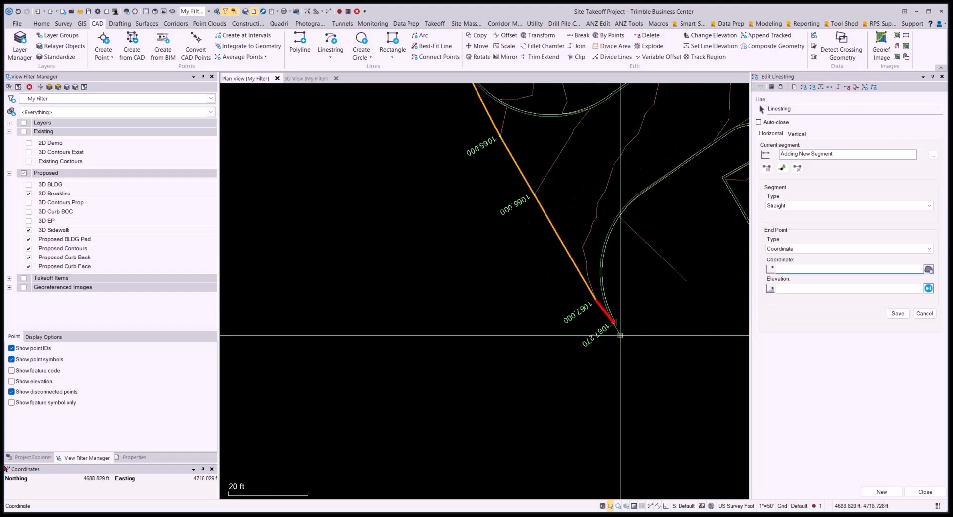
{"action": "scroll", "coordinate": [604, 348], "scroll_direction": "down", "scroll_amount": 1}
{"action": "scroll", "coordinate": [603, 348], "scroll_direction": "down", "scroll_amount": 1}
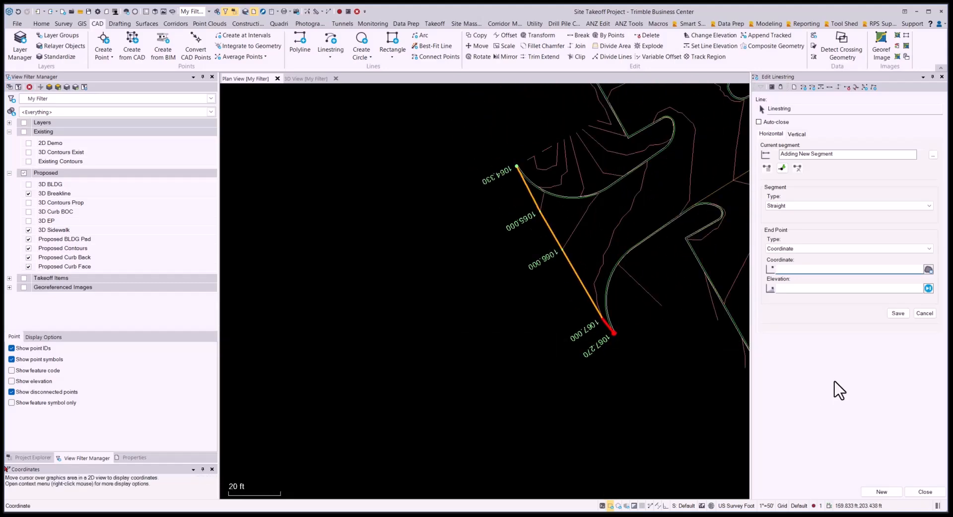
{"action": "left_click", "coordinate": [882, 492]}
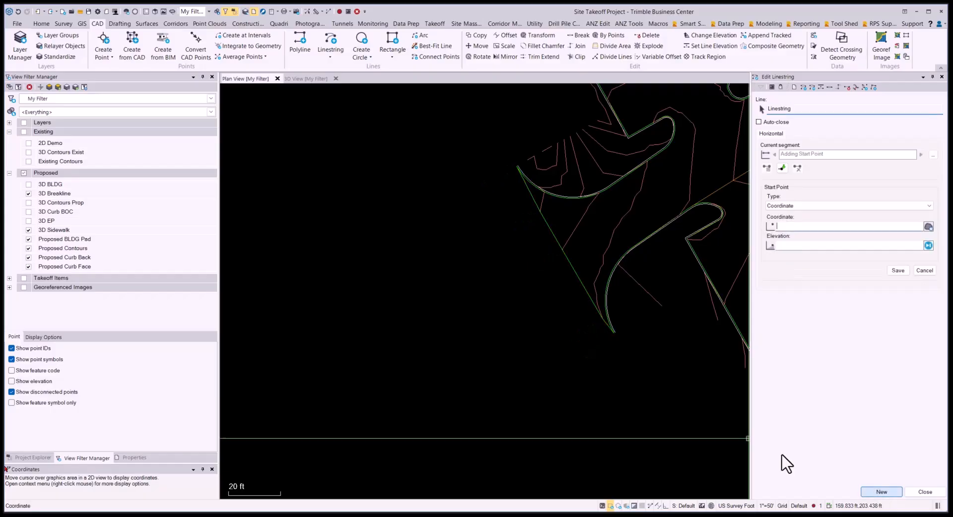
Close the east entrance with a linestring from the northern curb end through the 1075 contour end to the southern curb end at 1075.350
{"action": "scroll", "coordinate": [556, 302], "scroll_direction": "down", "scroll_amount": 5}
{"action": "scroll", "coordinate": [555, 302], "scroll_direction": "up", "scroll_amount": 15}
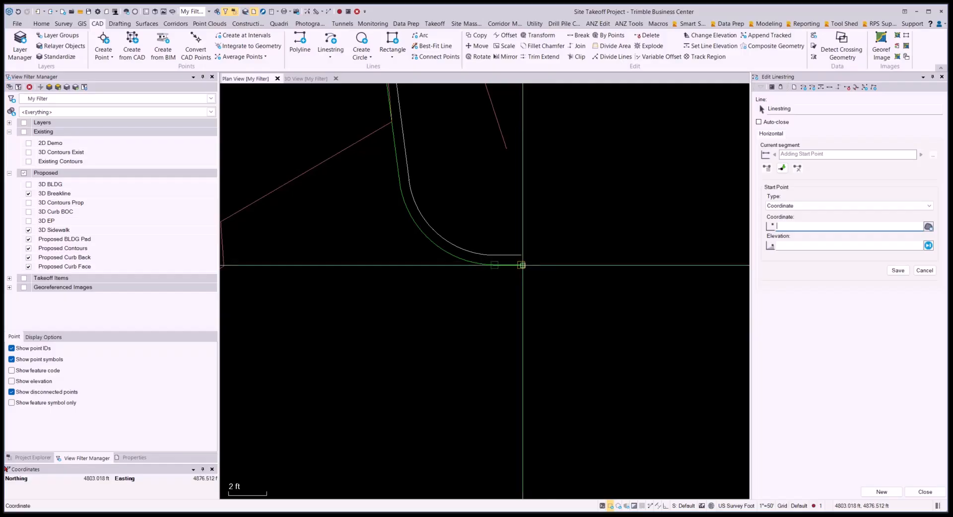
{"action": "left_click", "coordinate": [522, 265]}
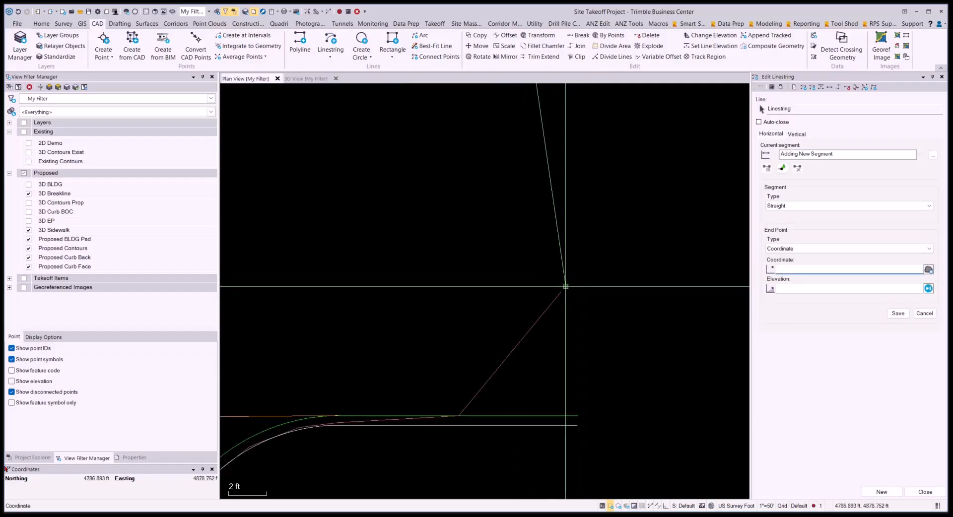
{"action": "left_click", "coordinate": [562, 291]}
{"action": "middle_click_drag", "start_coordinate": [583, 391], "coordinate": [589, 275]}
{"action": "scroll", "coordinate": [588, 281], "scroll_direction": "up", "scroll_amount": 2}
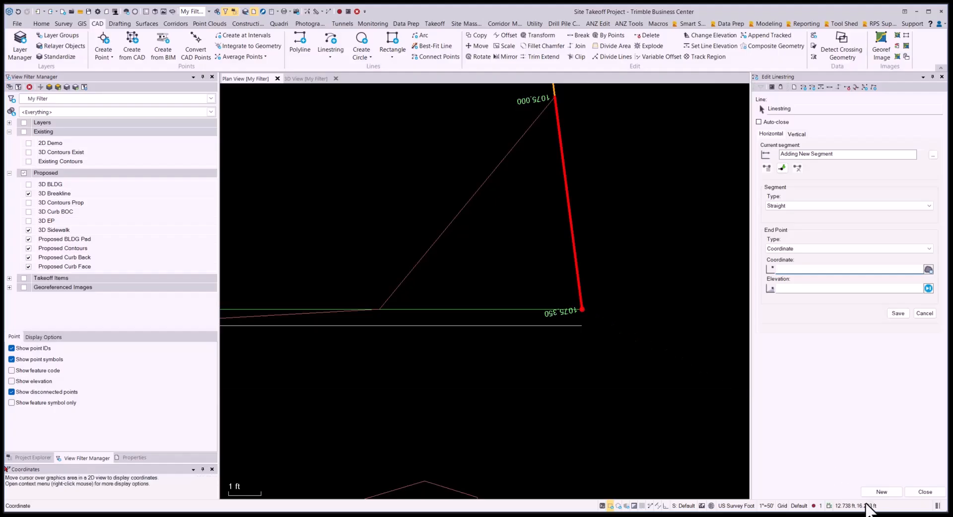
{"action": "left_click", "coordinate": [893, 495]}
Close the northwest entrance with a linestring from curb end 1057.710 through contour end 1058 to curb end 1058.380, and end linestring editing
{"action": "scroll", "coordinate": [667, 384], "scroll_direction": "down", "scroll_amount": 6}
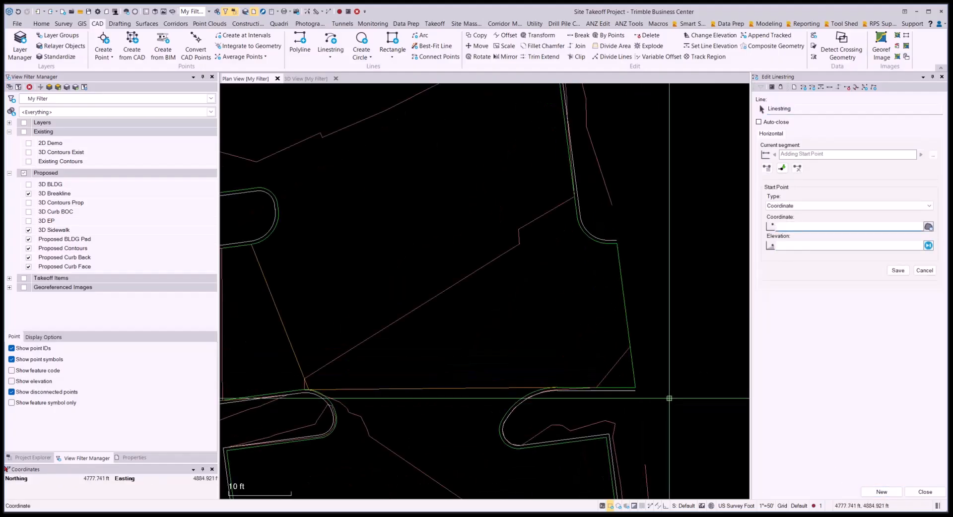
{"action": "scroll", "coordinate": [667, 383], "scroll_direction": "down", "scroll_amount": 4}
{"action": "middle_click_drag", "start_coordinate": [499, 242], "coordinate": [655, 363]}
{"action": "scroll", "coordinate": [528, 307], "scroll_direction": "up", "scroll_amount": 5}
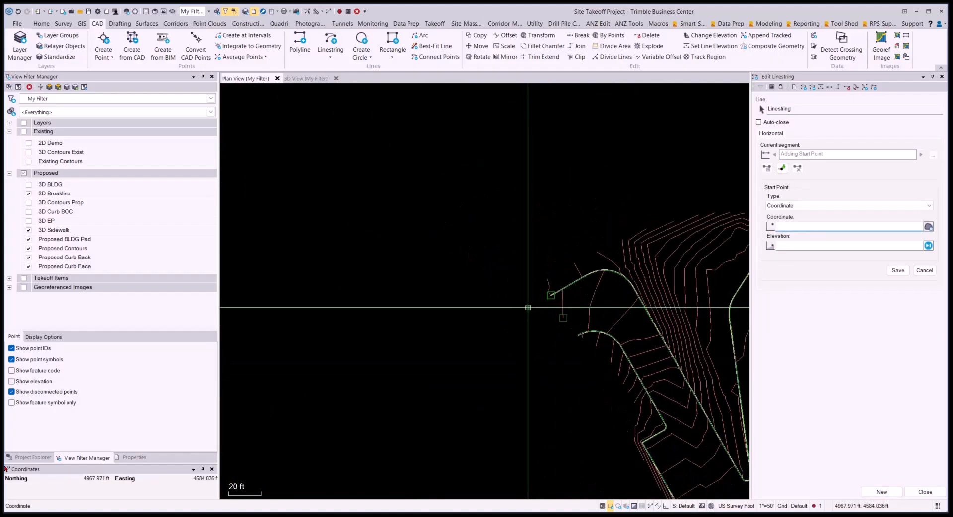
{"action": "scroll", "coordinate": [558, 308], "scroll_direction": "up", "scroll_amount": 6}
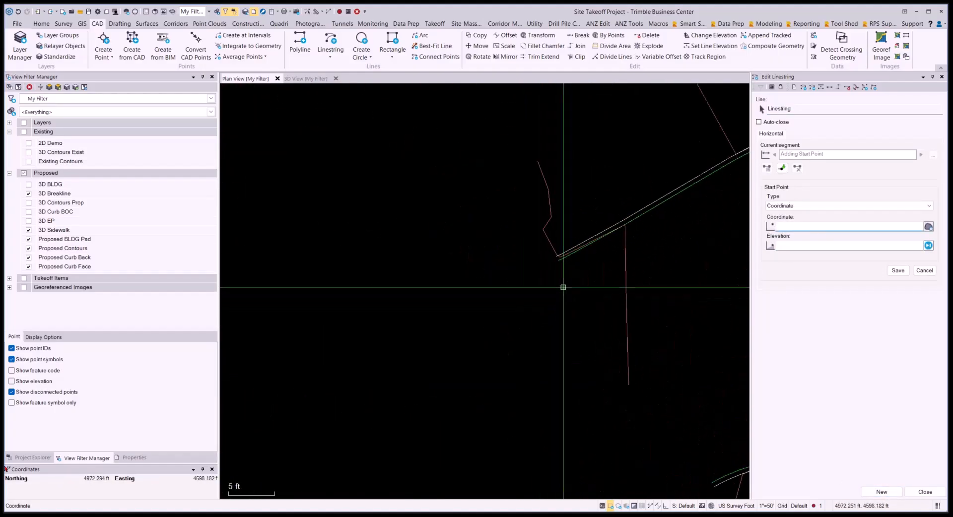
{"action": "left_click", "coordinate": [549, 247]}
{"action": "scroll", "coordinate": [548, 247], "scroll_direction": "down", "scroll_amount": 2}
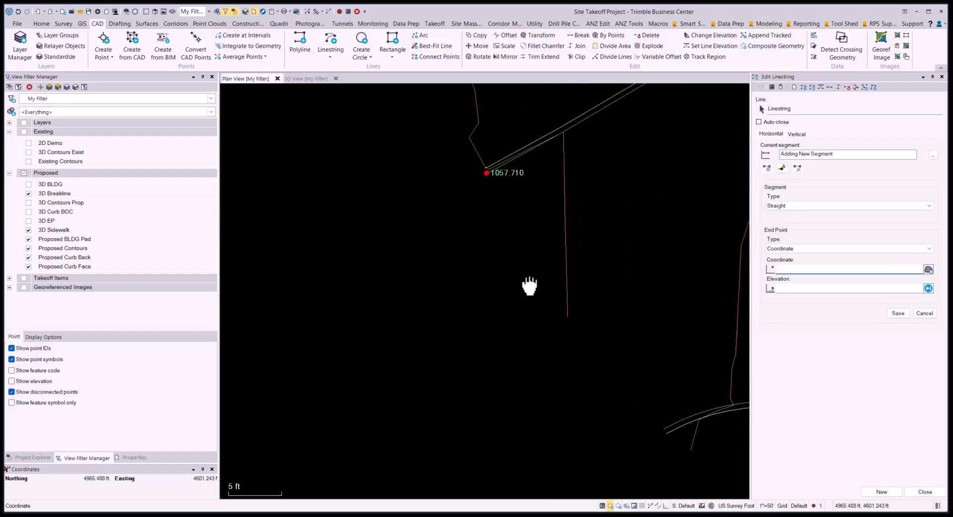
{"action": "middle_click_drag", "start_coordinate": [528, 287], "coordinate": [536, 291]}
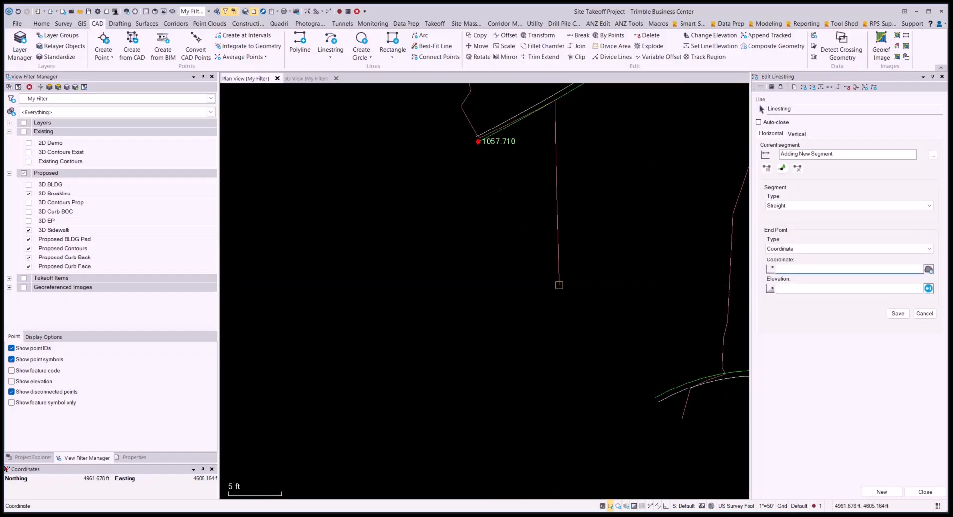
{"action": "left_click", "coordinate": [654, 395]}
{"action": "middle_click_drag", "start_coordinate": [680, 444], "coordinate": [600, 396]}
{"action": "left_click", "coordinate": [925, 492]}
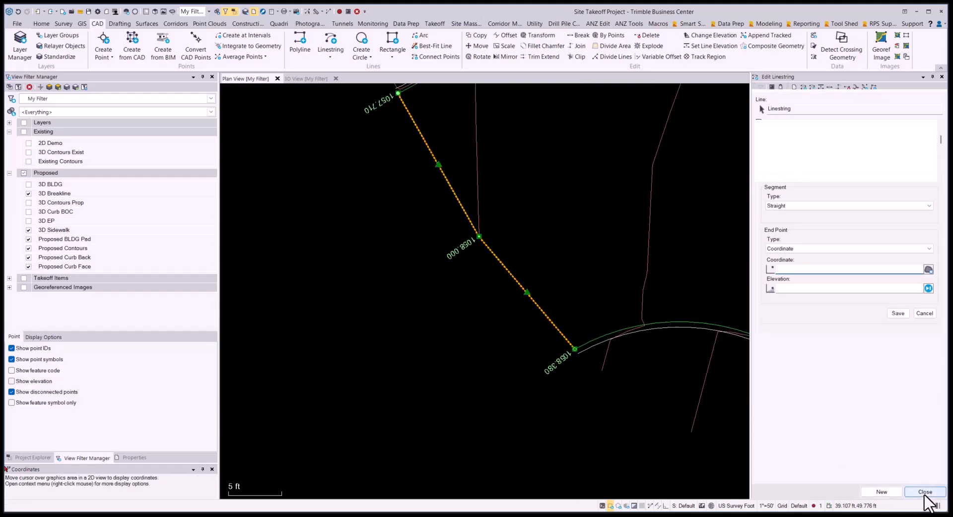
Save the project and bring up the whole proposed linework in the 3D view with nothing selected
{"action": "scroll", "coordinate": [483, 307], "scroll_direction": "down", "scroll_amount": 3}
{"action": "scroll", "coordinate": [483, 307], "scroll_direction": "down", "scroll_amount": 4}
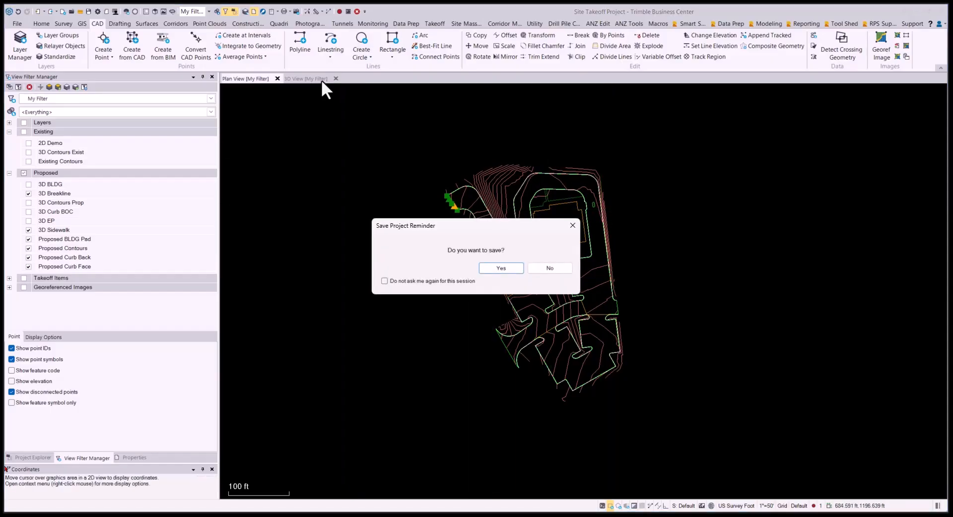
{"action": "left_click", "coordinate": [501, 269]}
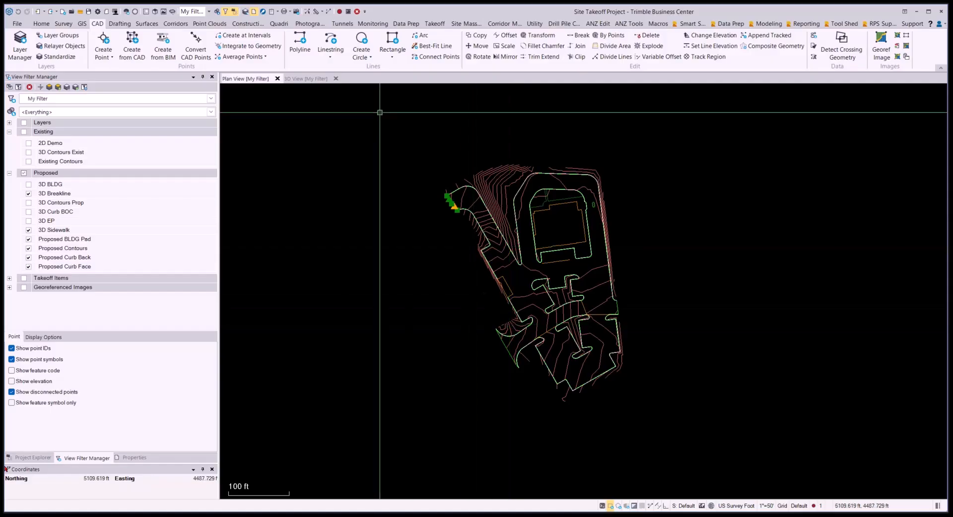
{"action": "left_click", "coordinate": [312, 79]}
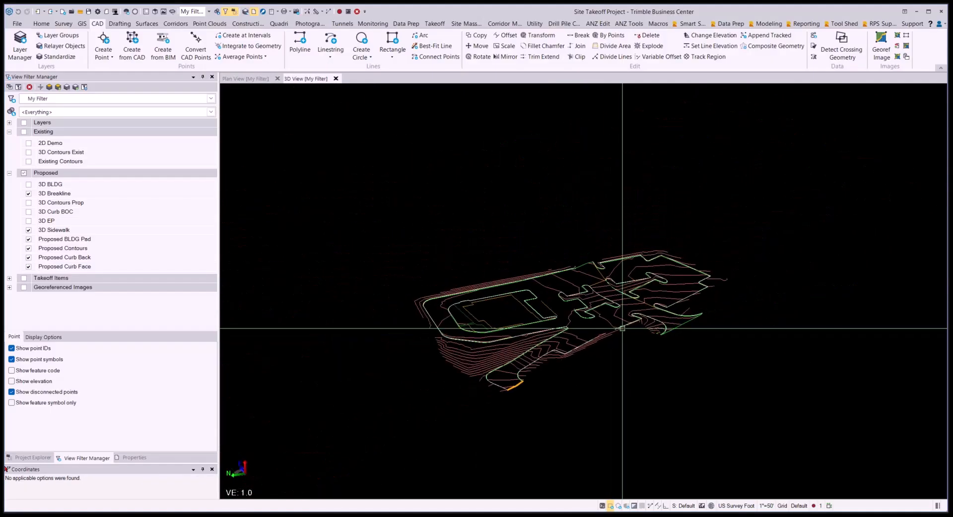
{"action": "middle_click_drag", "start_coordinate": [560, 334], "coordinate": [598, 350]}
{"action": "key", "text": "Escape"}
{"action": "scroll", "coordinate": [591, 307], "scroll_direction": "down", "scroll_amount": 3}
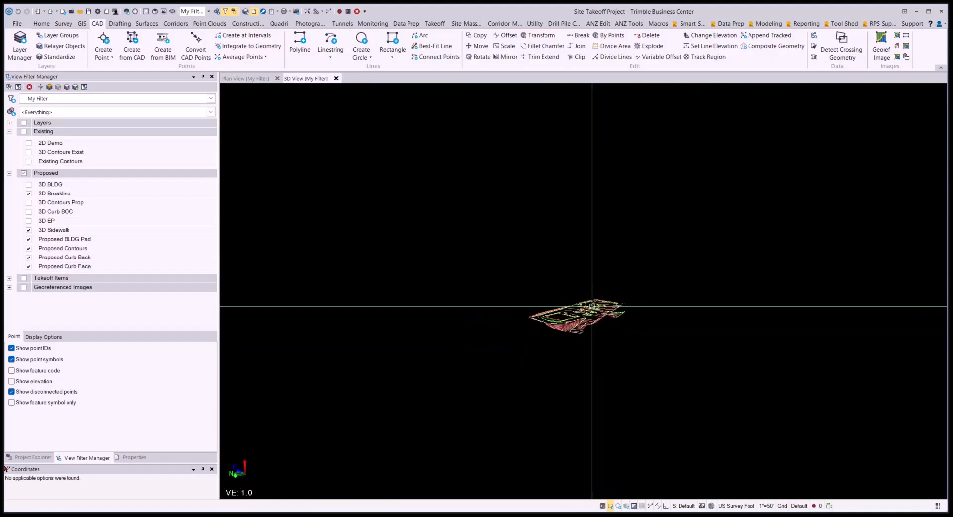
Select the stray objects lying below the site linework in 3D and locate the highlighted rectangle along the west curb in plan
{"action": "left_click_drag", "start_coordinate": [677, 483], "coordinate": [427, 386]}
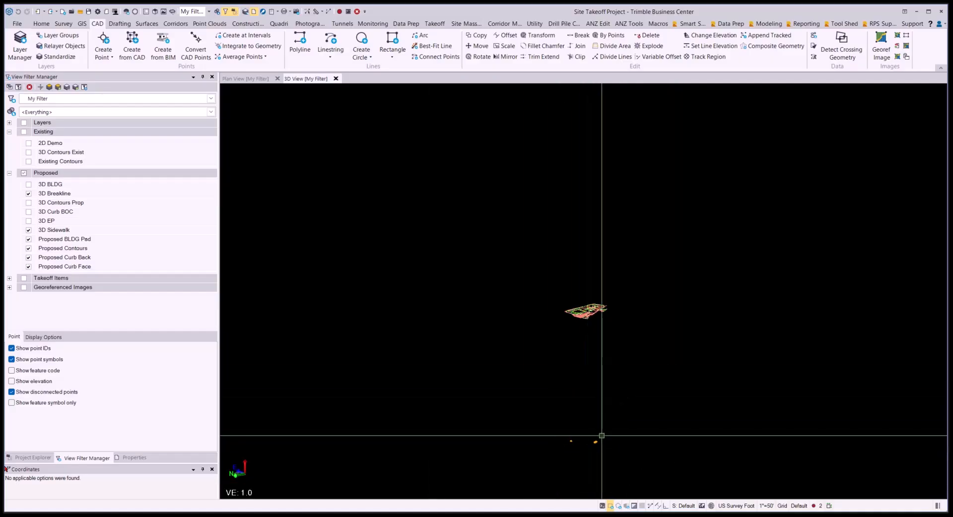
{"action": "left_click", "coordinate": [252, 78]}
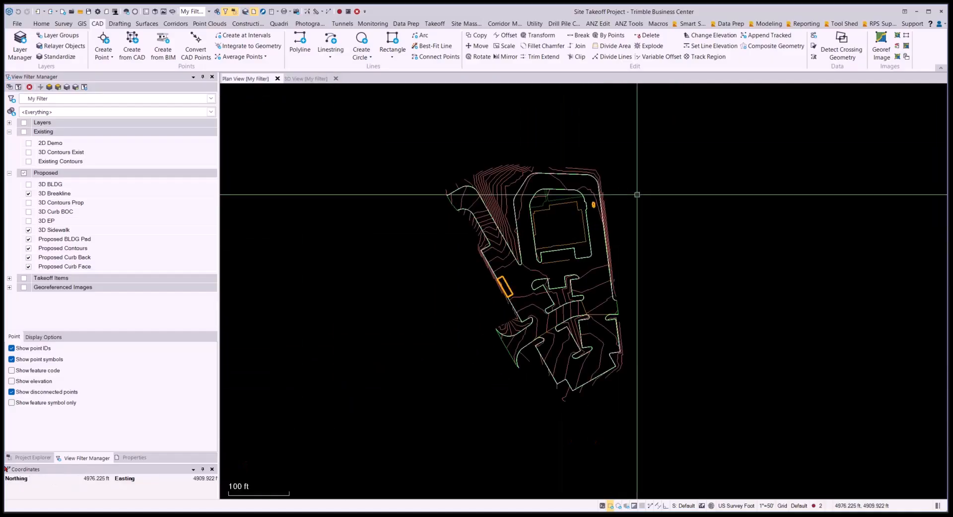
{"action": "scroll", "coordinate": [498, 274], "scroll_direction": "up", "scroll_amount": 3}
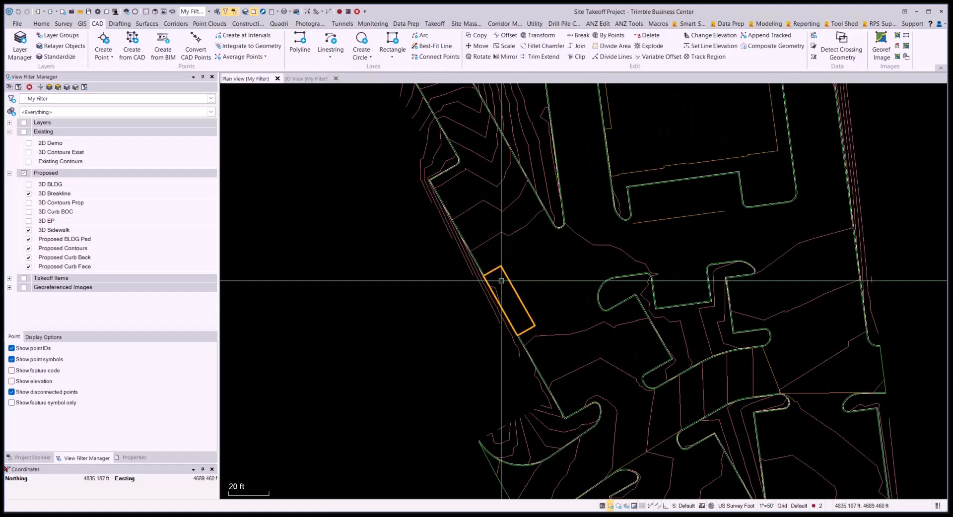
{"action": "scroll", "coordinate": [733, 144], "scroll_direction": "down", "scroll_amount": 3}
{"action": "scroll", "coordinate": [732, 144], "scroll_direction": "up", "scroll_amount": 2}
{"action": "scroll", "coordinate": [733, 145], "scroll_direction": "up", "scroll_amount": 2}
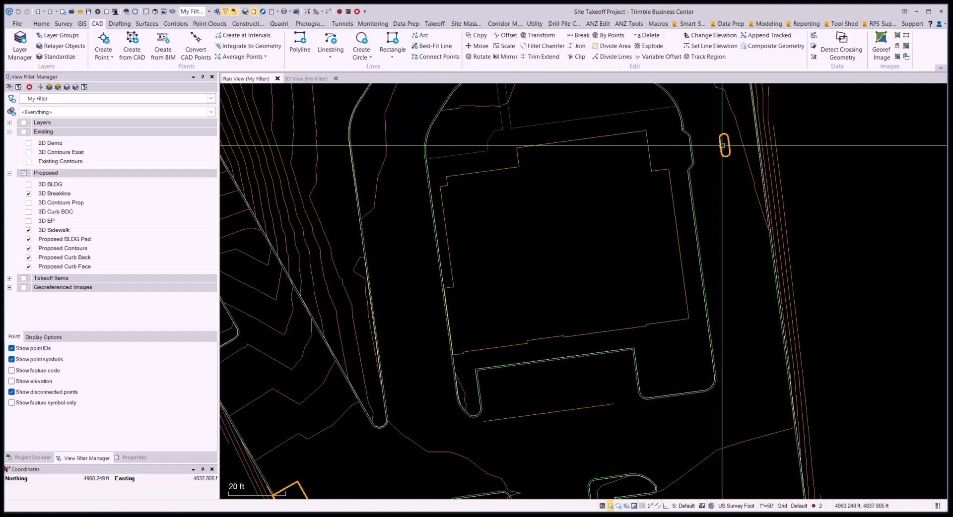
Inspect the highlighted oblong island east of the building pad in plan, and clear the selection
{"action": "middle_click_drag", "start_coordinate": [732, 144], "coordinate": [733, 247]}
{"action": "scroll", "coordinate": [733, 249], "scroll_direction": "up", "scroll_amount": 2}
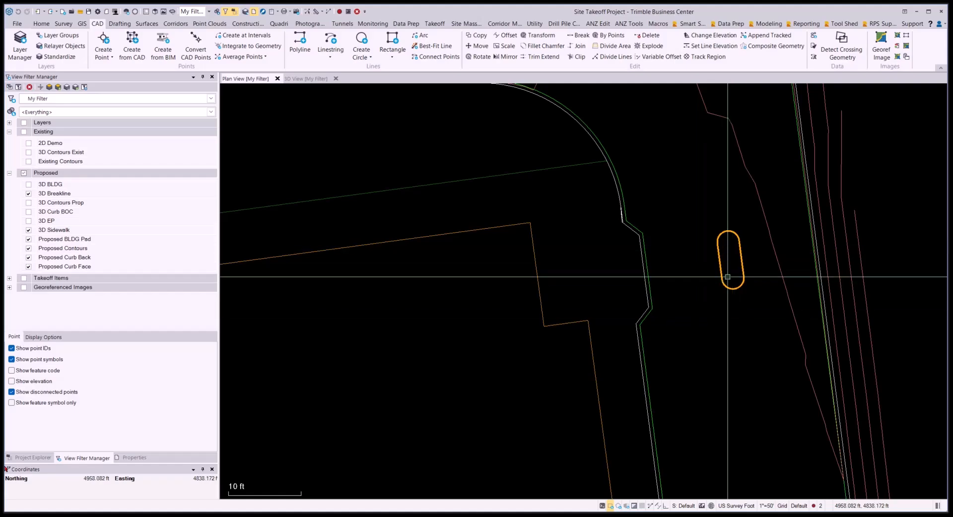
{"action": "scroll", "coordinate": [733, 248], "scroll_direction": "down", "scroll_amount": 1}
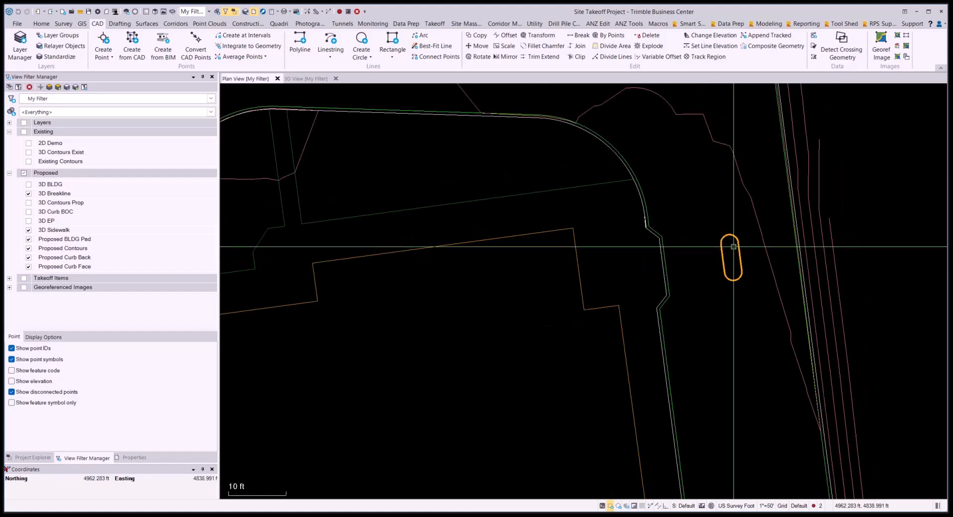
{"action": "scroll", "coordinate": [700, 251], "scroll_direction": "down", "scroll_amount": 8}
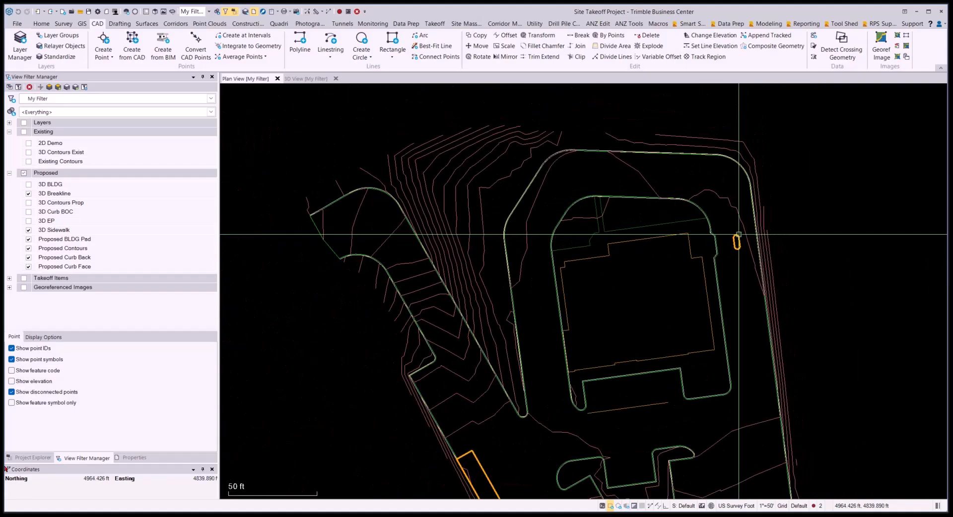
{"action": "scroll", "coordinate": [738, 234], "scroll_direction": "down", "scroll_amount": 1}
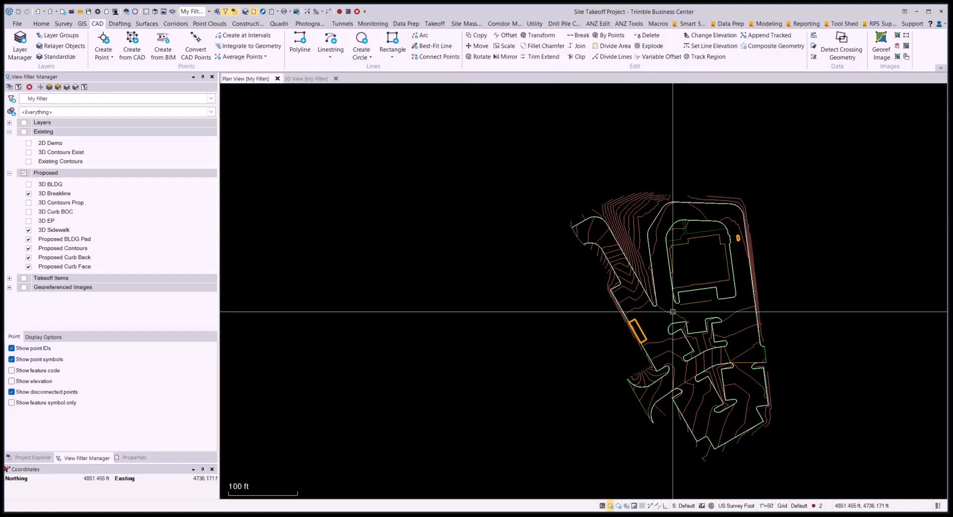
{"action": "middle_click_drag", "start_coordinate": [673, 293], "coordinate": [618, 282]}
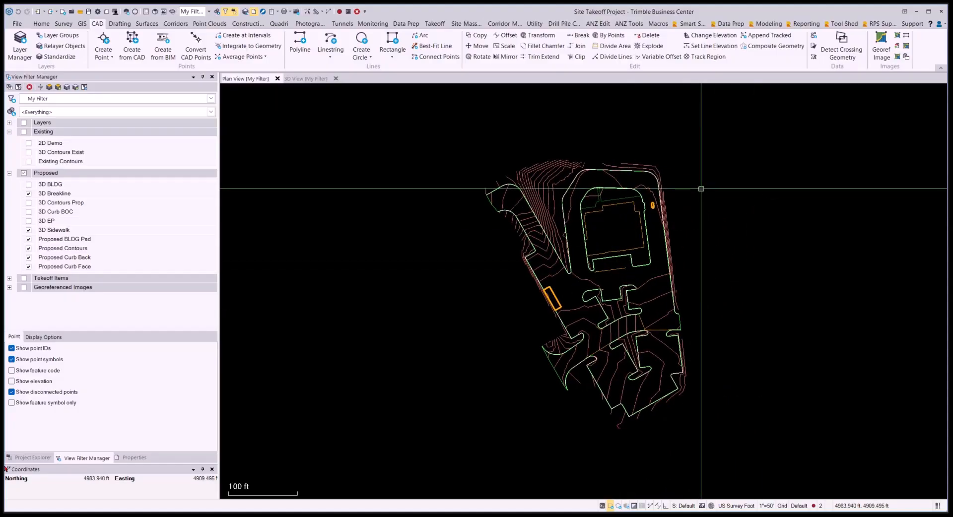
{"action": "key", "text": "Escape"}
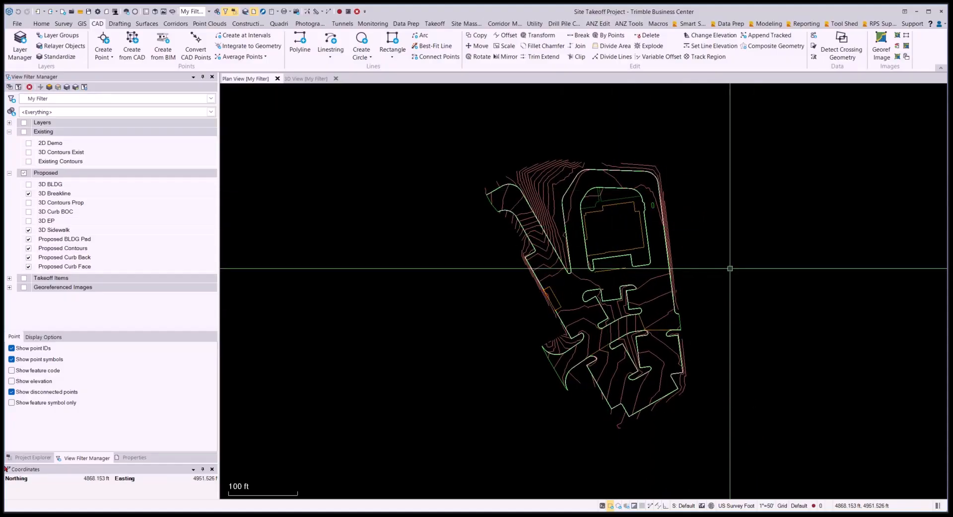
Check the northwest entrance linework up close, open the building pad outline's properties, and return to the whole site with nothing selected
{"action": "scroll", "coordinate": [510, 195], "scroll_direction": "up", "scroll_amount": 1}
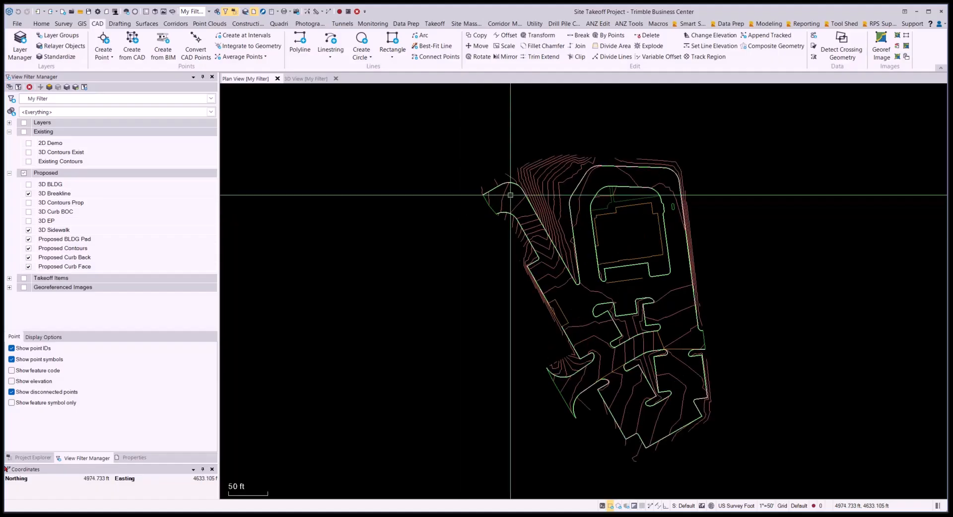
{"action": "scroll", "coordinate": [510, 195], "scroll_direction": "up", "scroll_amount": 4}
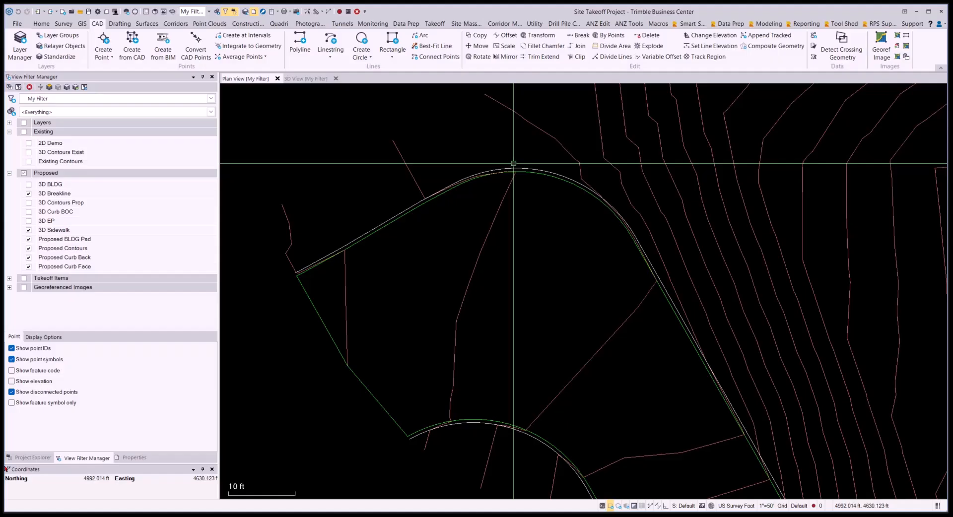
{"action": "scroll", "coordinate": [486, 167], "scroll_direction": "down", "scroll_amount": 5}
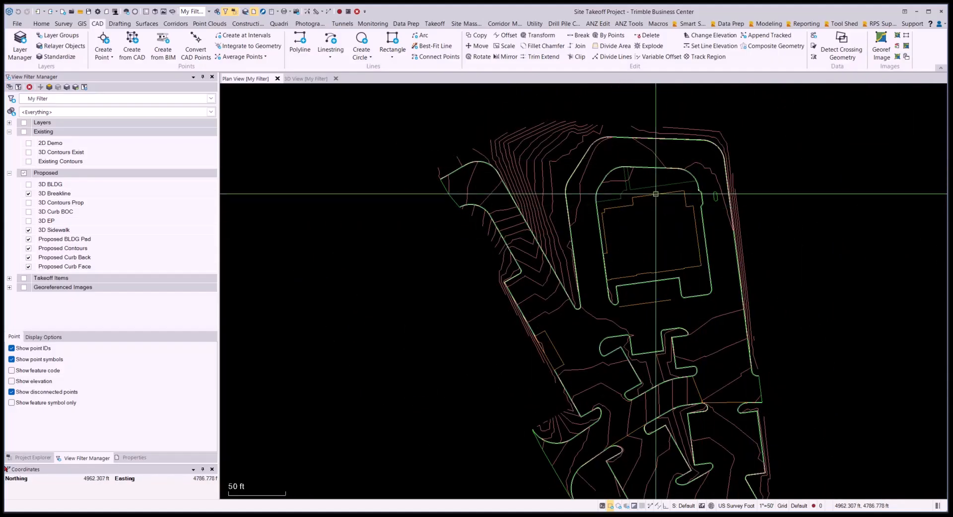
{"action": "right_click", "coordinate": [656, 194]}
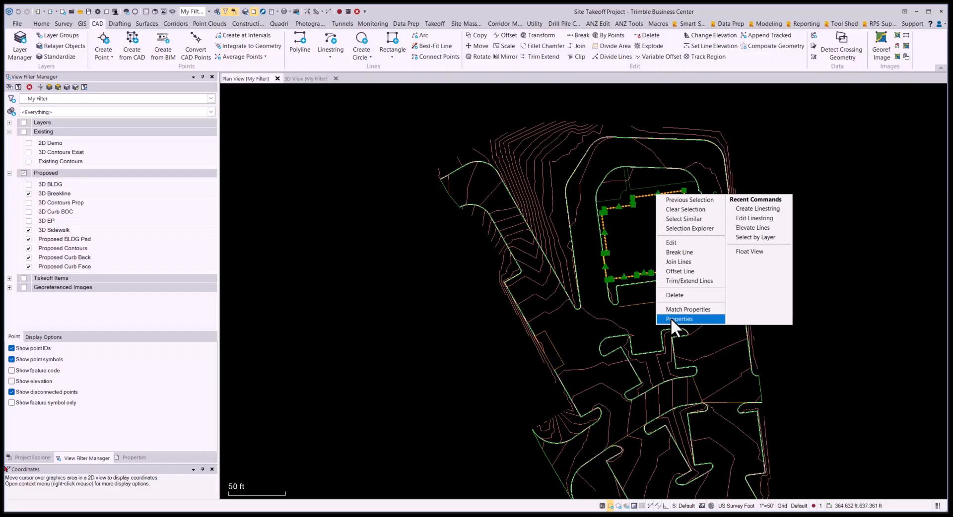
{"action": "left_click", "coordinate": [671, 317]}
{"action": "key", "text": "Escape"}
{"action": "middle_click_drag", "start_coordinate": [671, 382], "coordinate": [654, 214]}
{"action": "scroll", "coordinate": [710, 322], "scroll_direction": "up", "scroll_amount": 2}
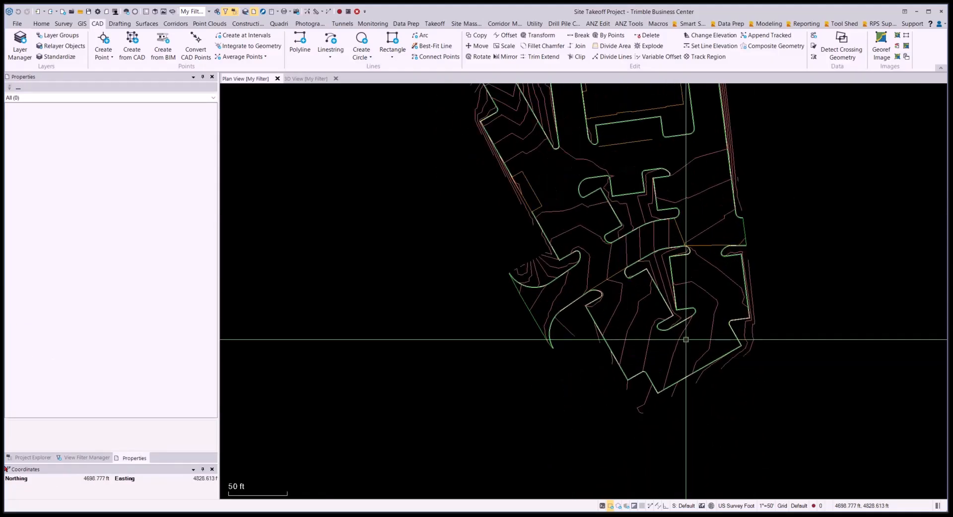
{"action": "scroll", "coordinate": [643, 434], "scroll_direction": "down", "scroll_amount": 2}
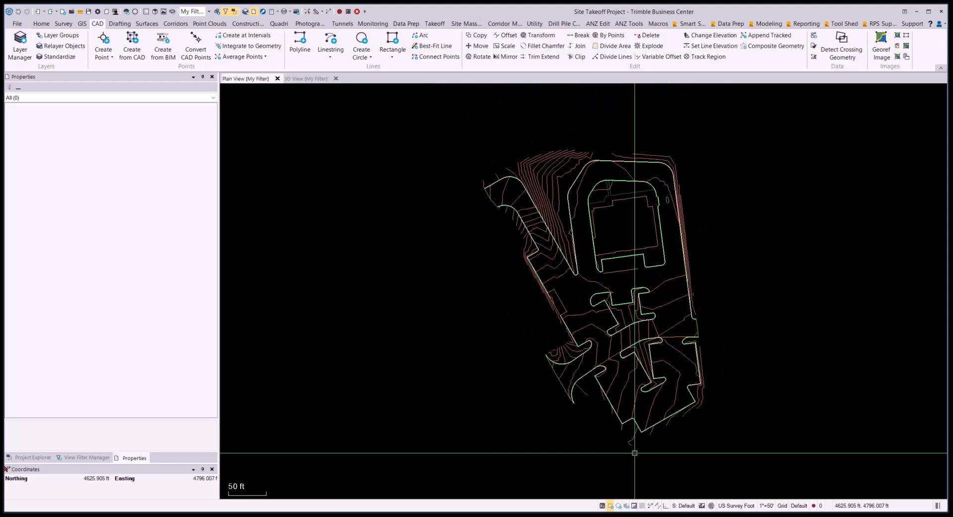
{"action": "middle_click_drag", "start_coordinate": [672, 348], "coordinate": [646, 343]}
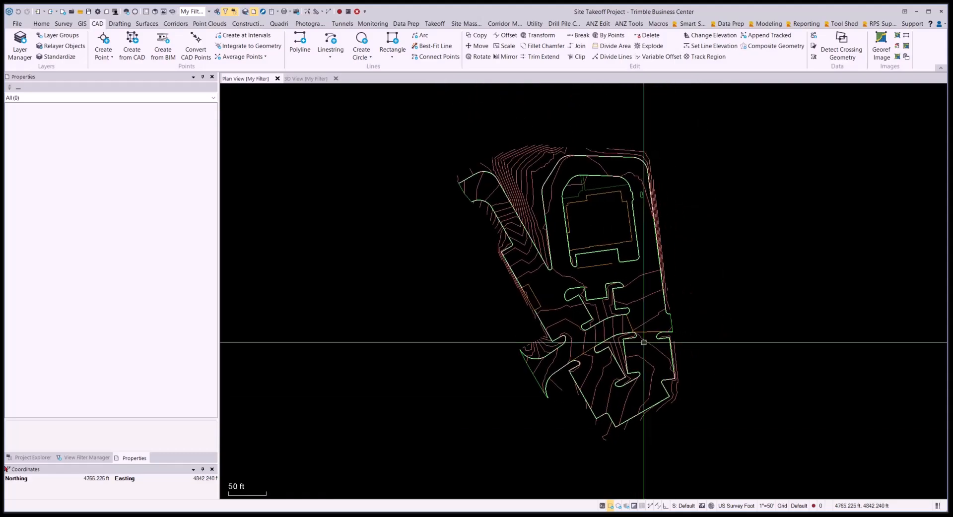